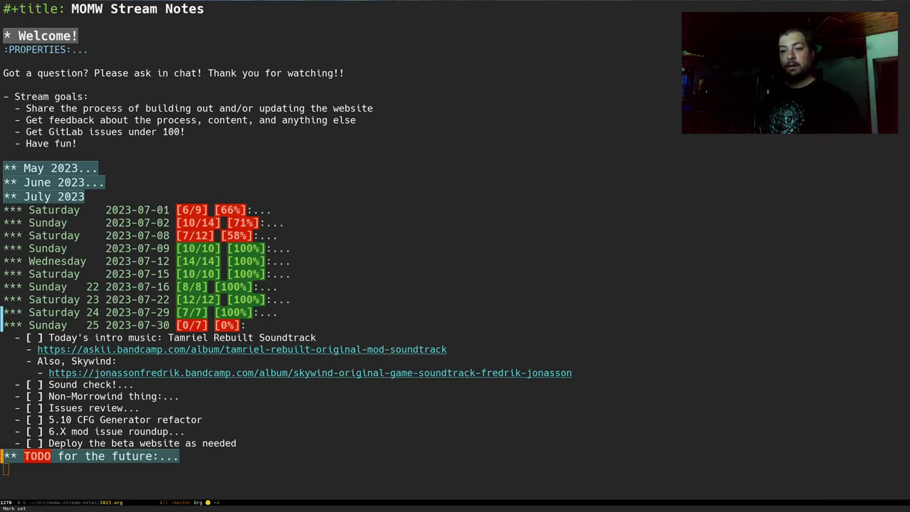
Step: Check off the 'Today's intro music' item so 2023-07-30 reads [1/7] [14%], and save the notes
scroll(336, 264, "down", 2)
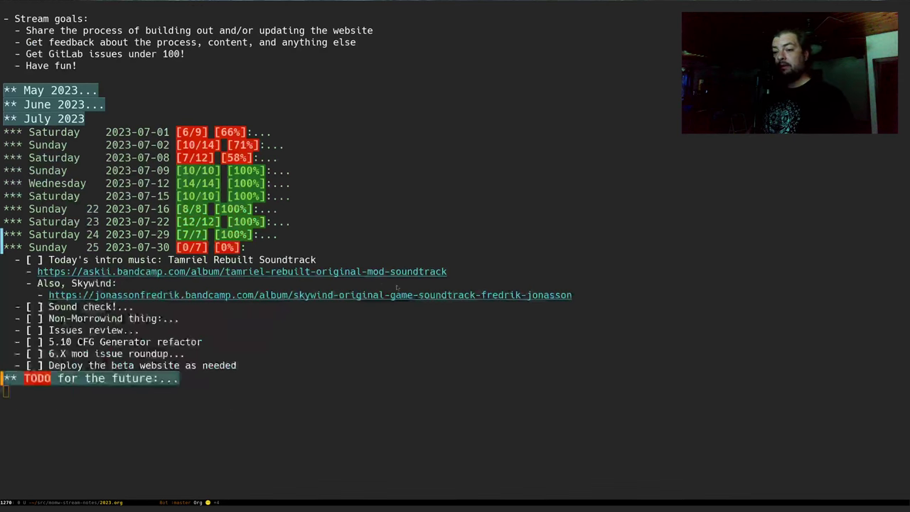
left_click(364, 262)
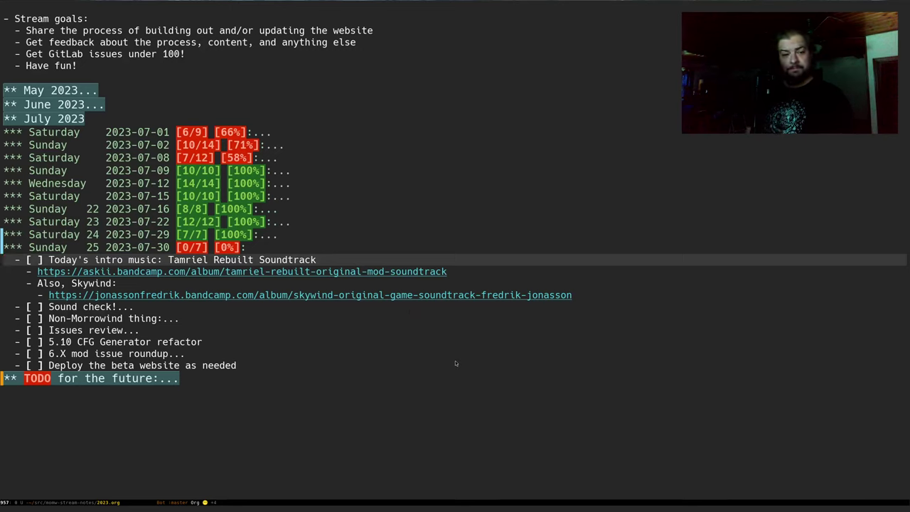
key("ctrl+c")
key("ctrl+c")
key("ctrl+x")
key("ctrl+s")
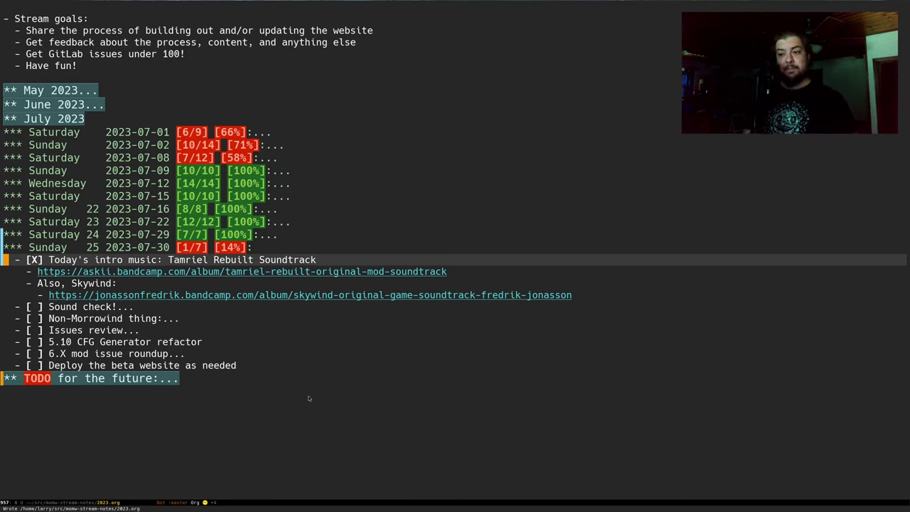
key("Down")
key("Down")
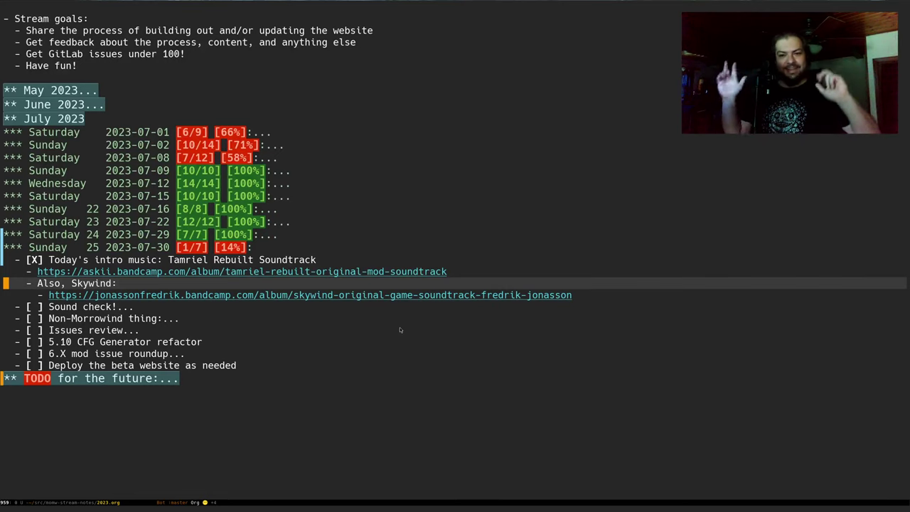
Step: Tick 'Sound check!' to reach [2/7] [28%] and expand 'Non-Morrowind thing' to show its Robowind aka RWC!! note
key("Down")
key("Down")
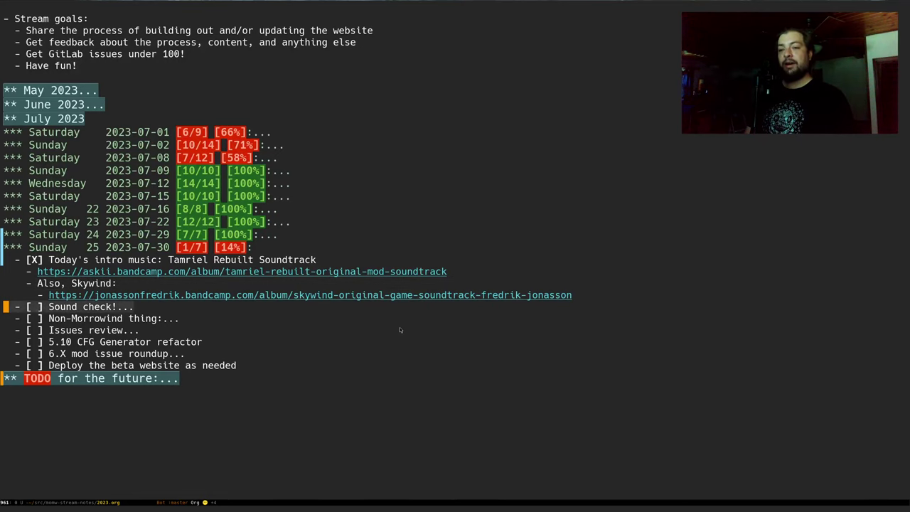
key("Tab")
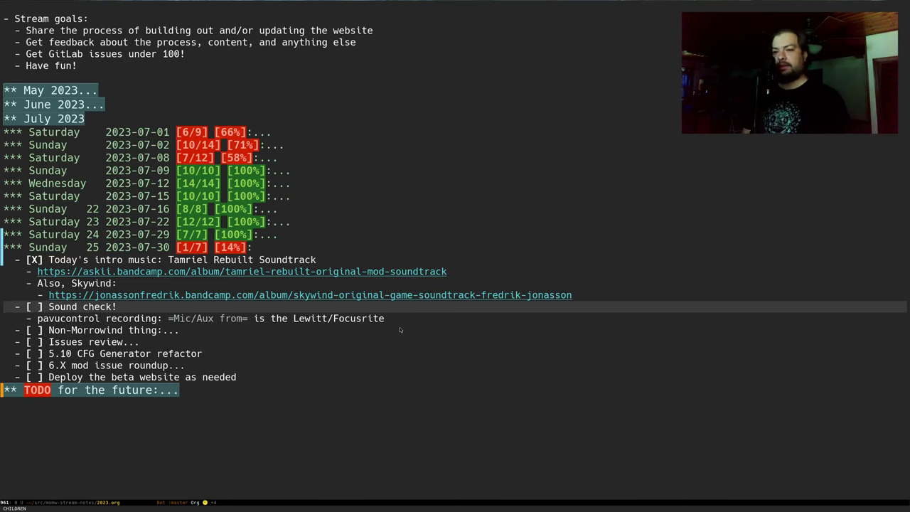
key("ctrl+c")
key("ctrl+c")
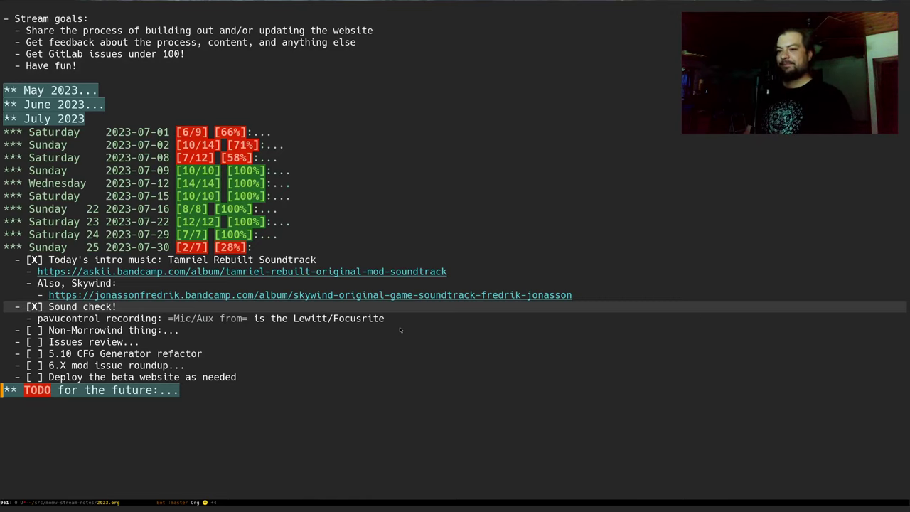
key("Down")
key("Down")
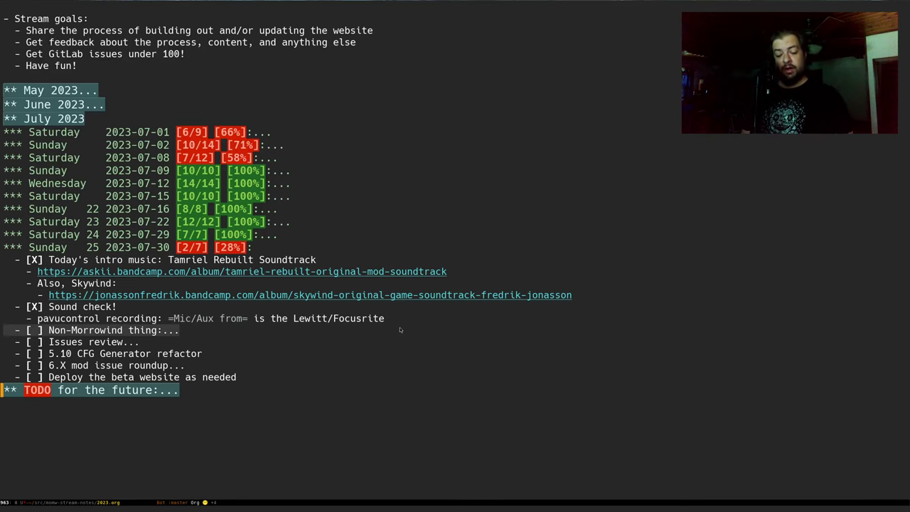
key("Tab")
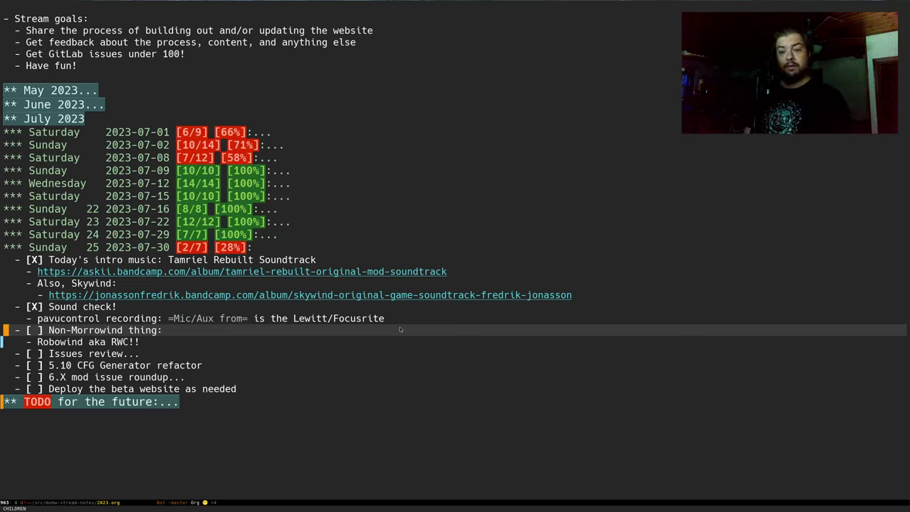
Step: Switch to Firefox and watch part of the '45. Test Specular Map' video, then pause it
key("alt+Tab")
key("Down")
key("Down")
key("Down")
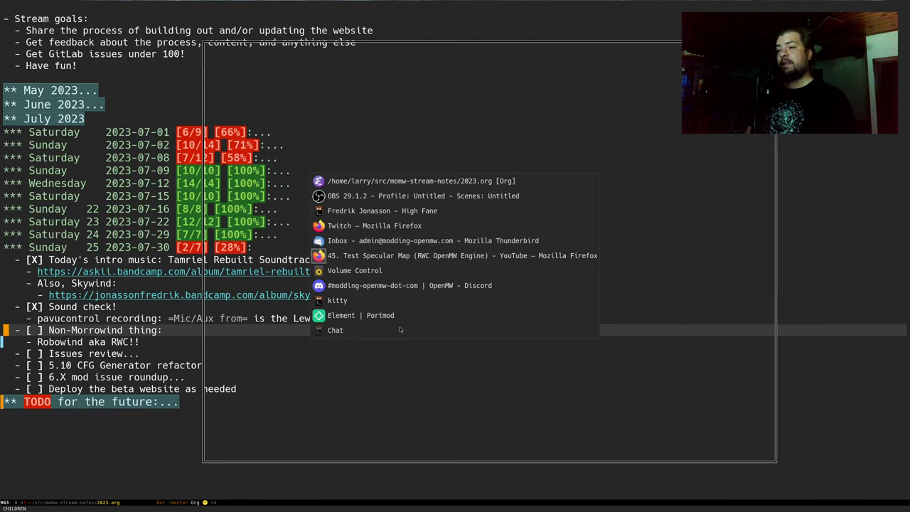
key("Return")
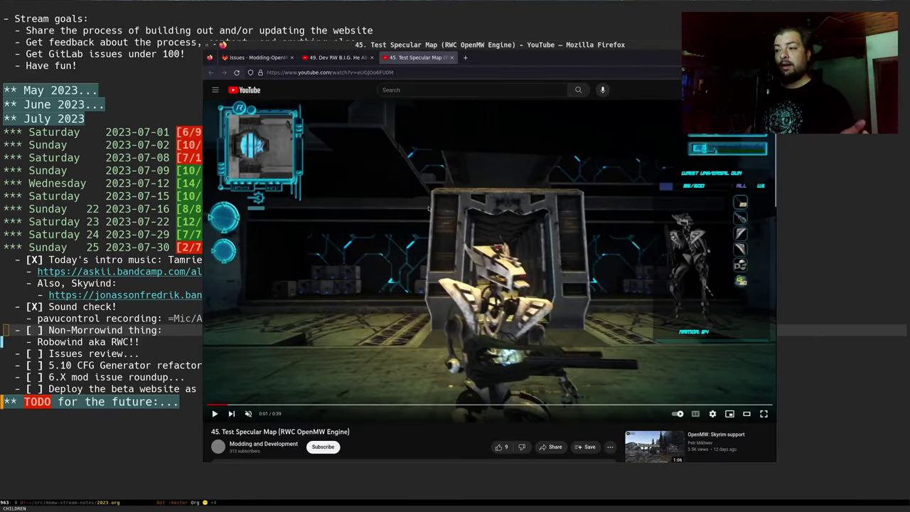
left_click(429, 207)
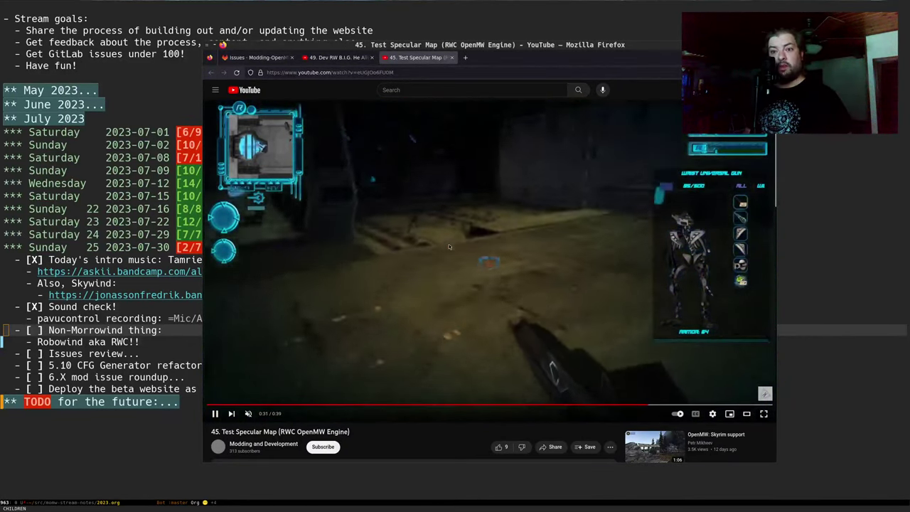
left_click(466, 249)
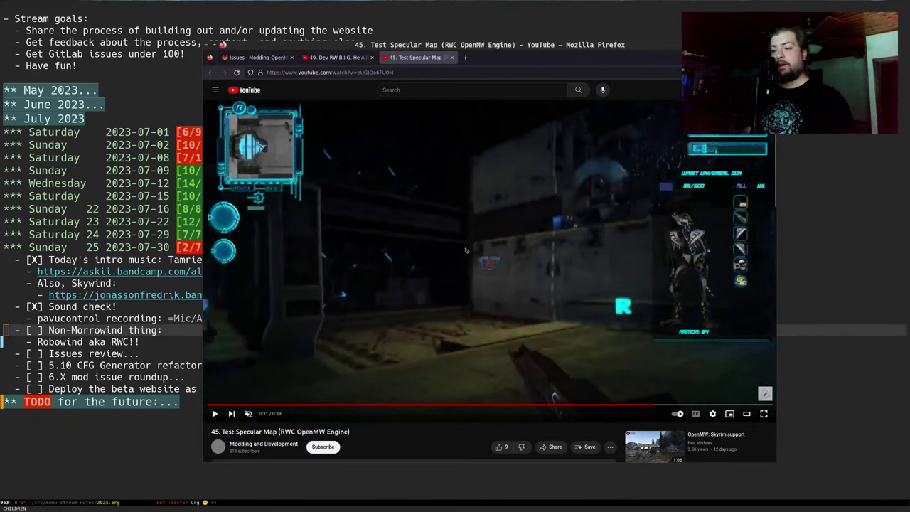
Step: Switch to the '49. Dev RW B.I.G. He Alive! Alive!' video tab
scroll(465, 250, "down", 3)
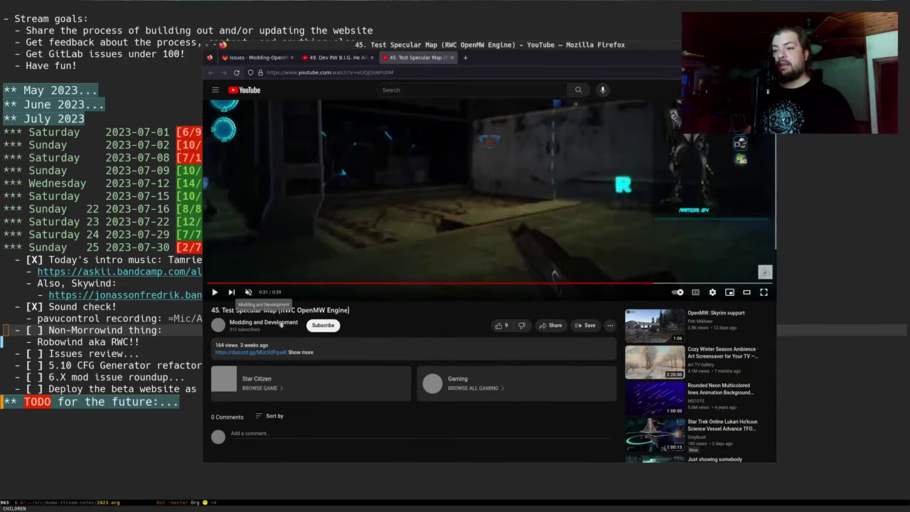
scroll(277, 322, "up", 3)
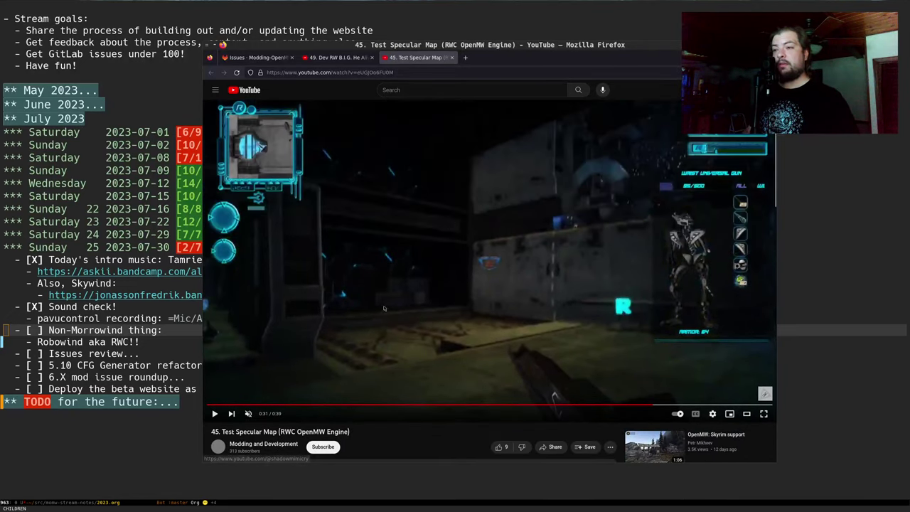
left_click(334, 57)
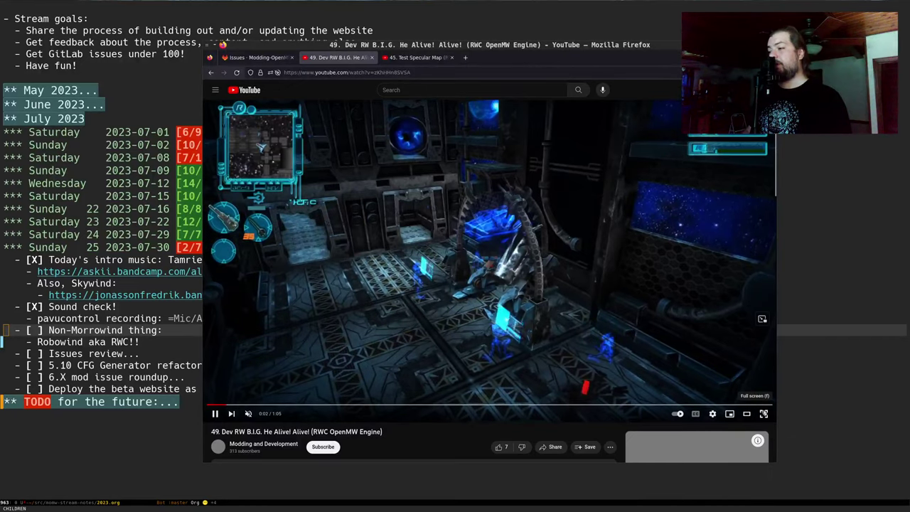
Step: Watch the B.I.G. He Alive video full screen, then exit full screen and close its tab
key("f")
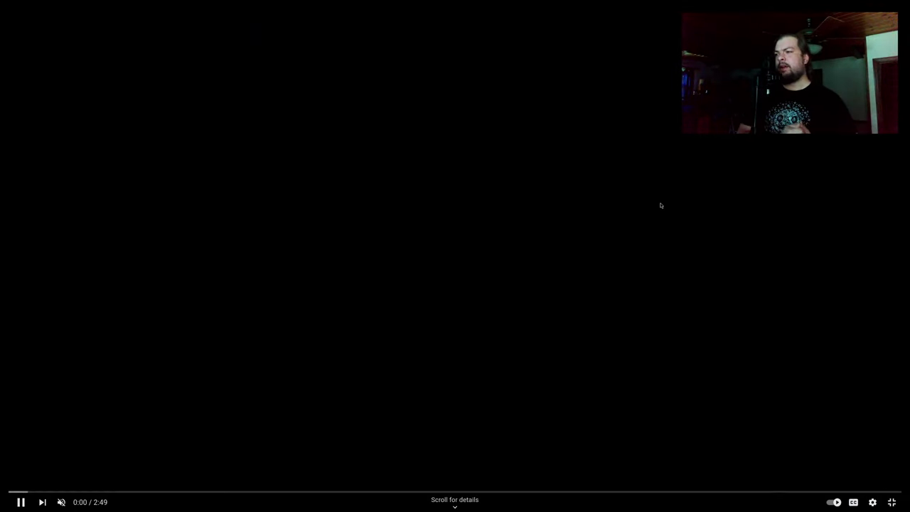
key("Escape")
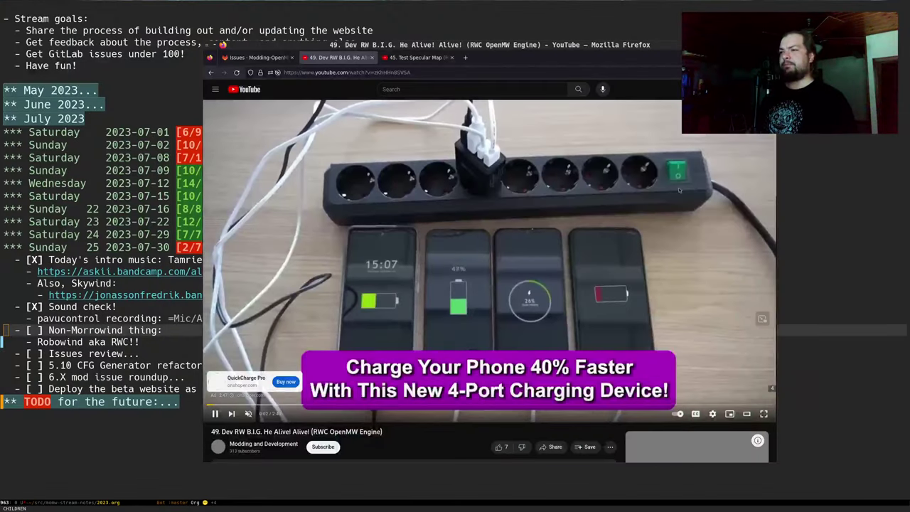
key("ctrl+w")
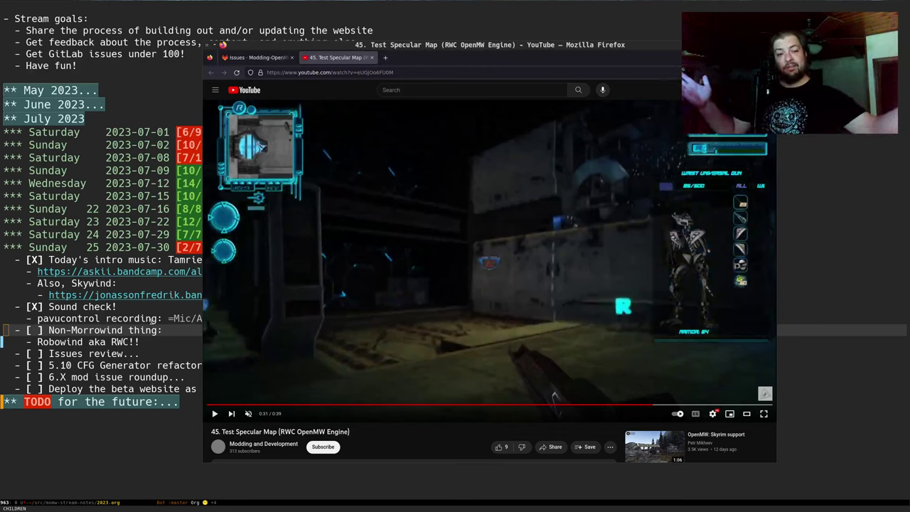
Step: Return to Emacs and unfold 'Issues review' to reveal its mesh-deletion email note
key("alt+Tab")
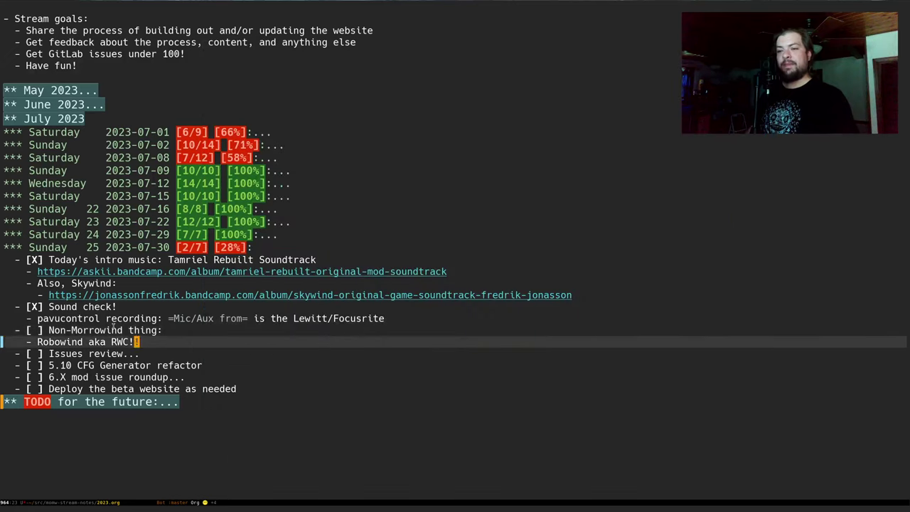
key("Down")
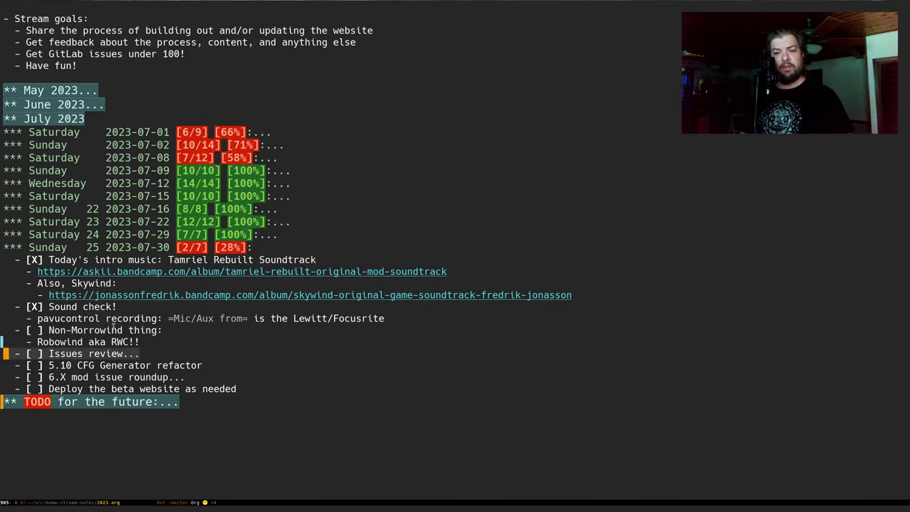
key("Tab")
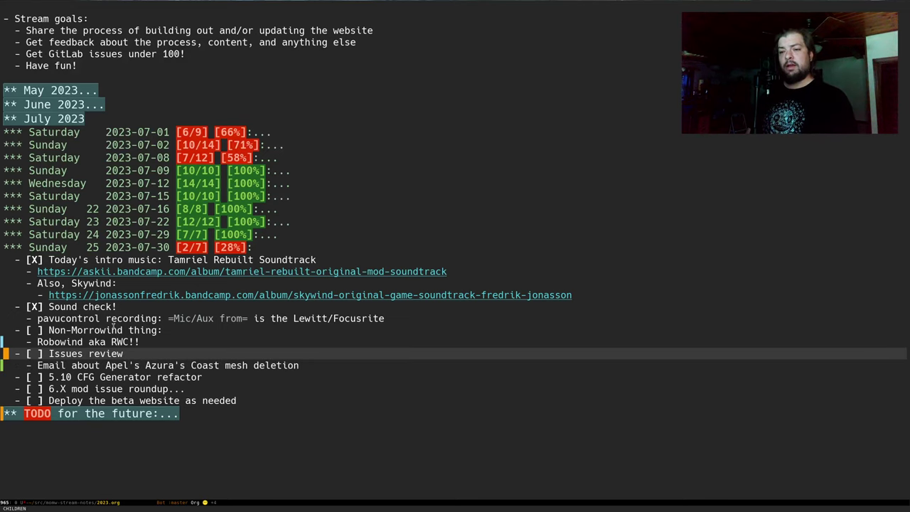
Step: Mark 'Non-Morrowind thing' as done, bringing 2023-07-30 to [3/7] [42%]
key("Down")
key("Down")
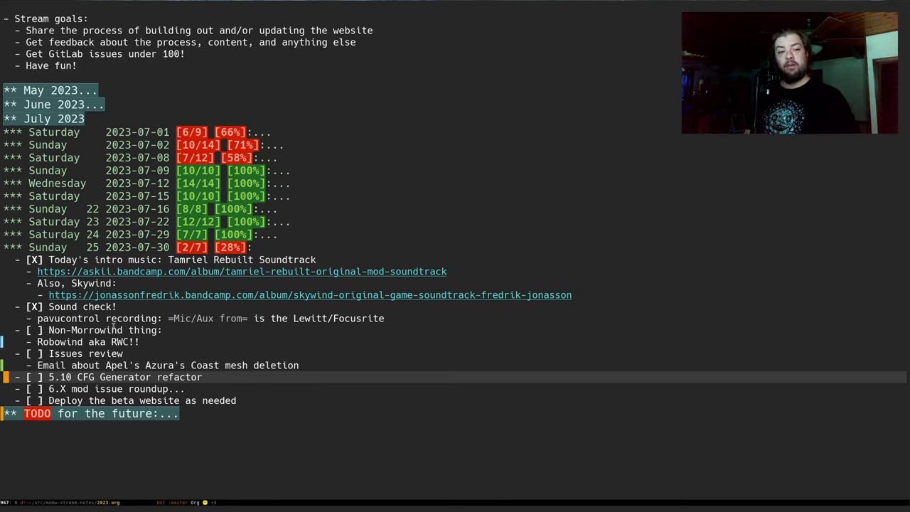
key("j")
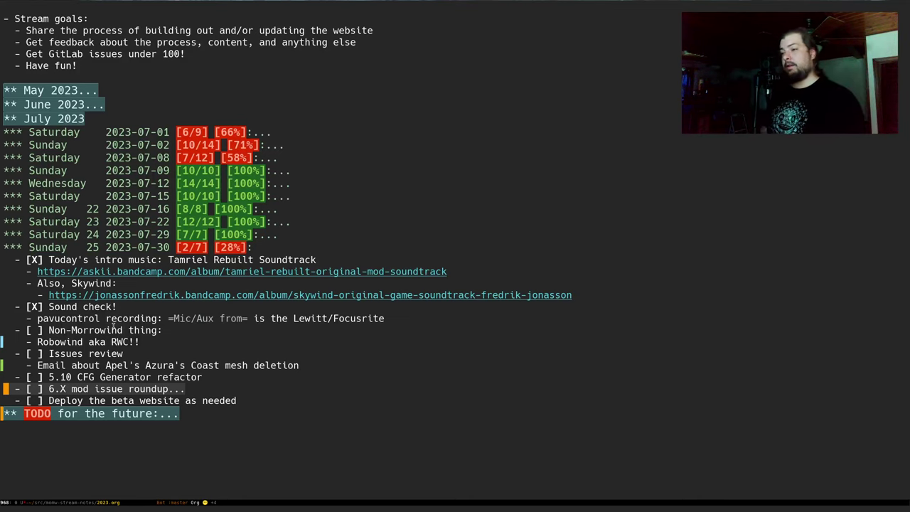
left_click(345, 416)
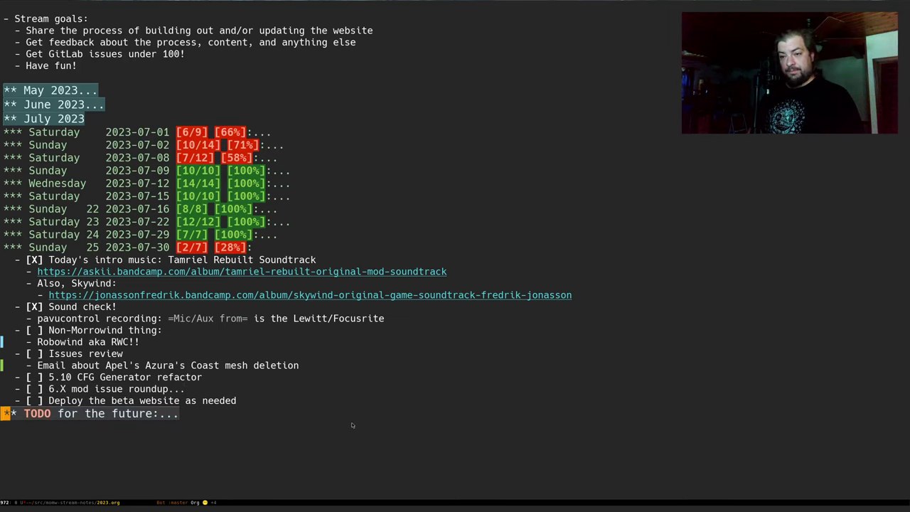
key("Up")
key("Up")
key("Up")
key("Up")
key("Up")
key("Up")
key("Up")
key("ctrl+c")
key("ctrl+c")
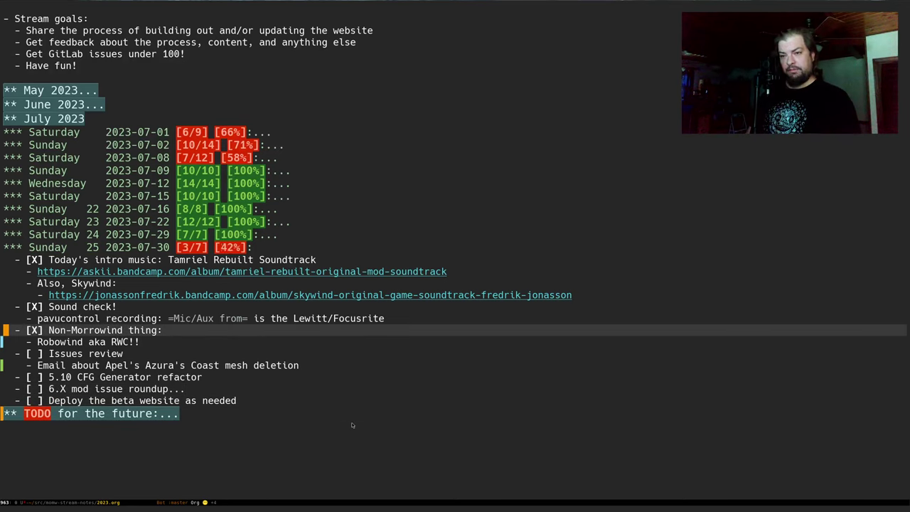
key("Down")
key("Down")
key("Down")
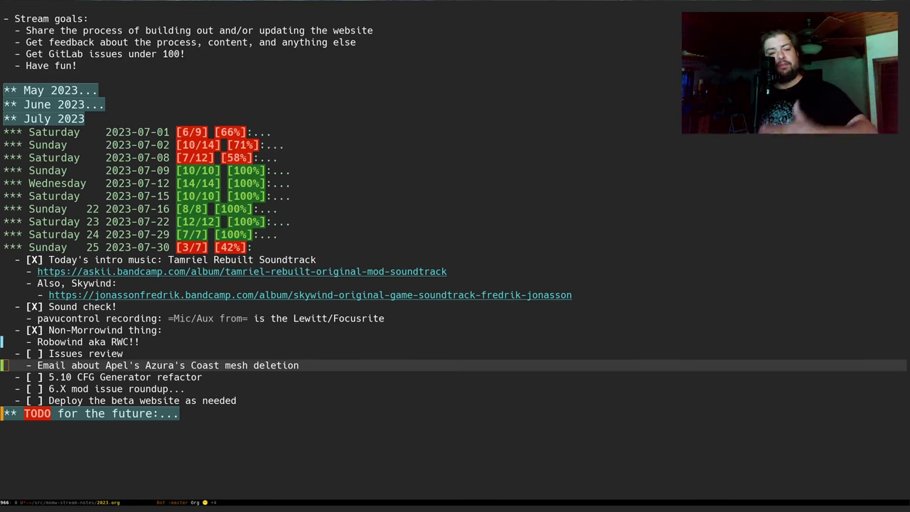
Step: Close Firefox's '45. Test Specular Map' tab, leaving the GitLab issues list (93 open, 137 closed)
key("alt+Tab")
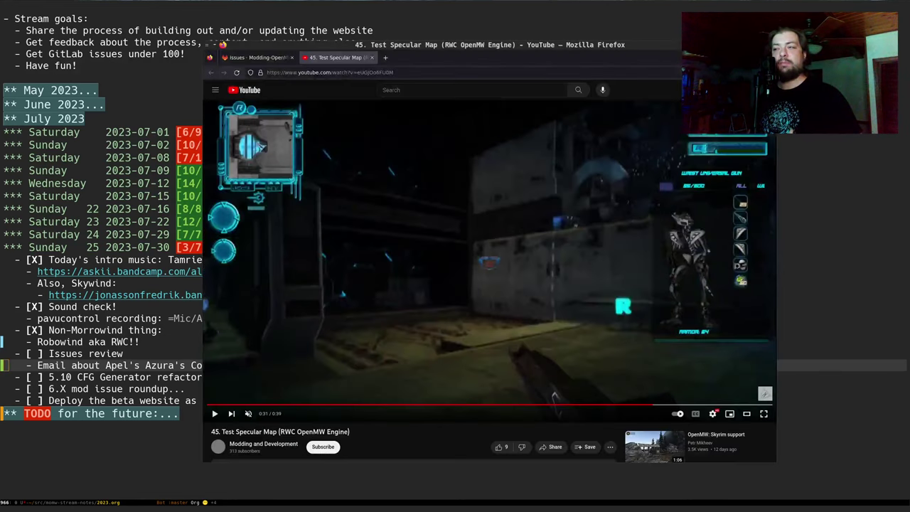
left_click(371, 57)
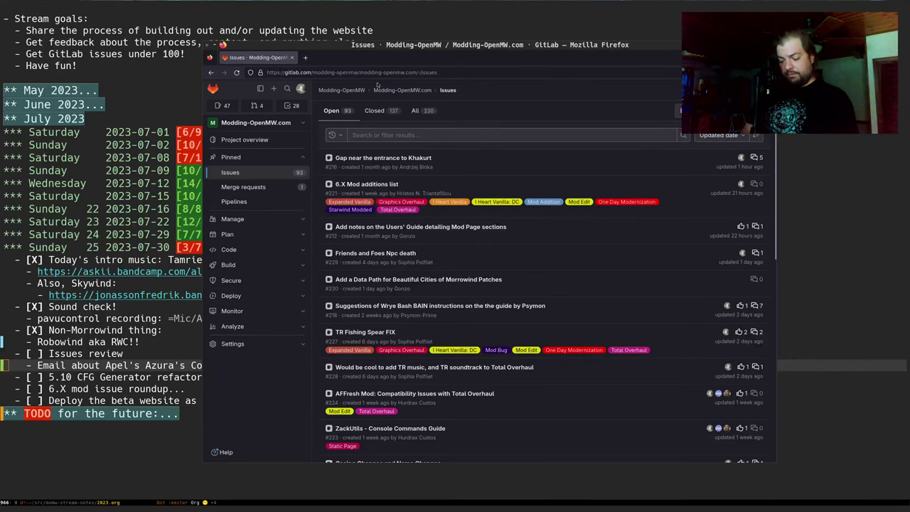
Step: Load modding-openmw.com in a new tab and search for "apel's"
key("ctrl+t")
type("modding-openmw.com/")
key("Return")
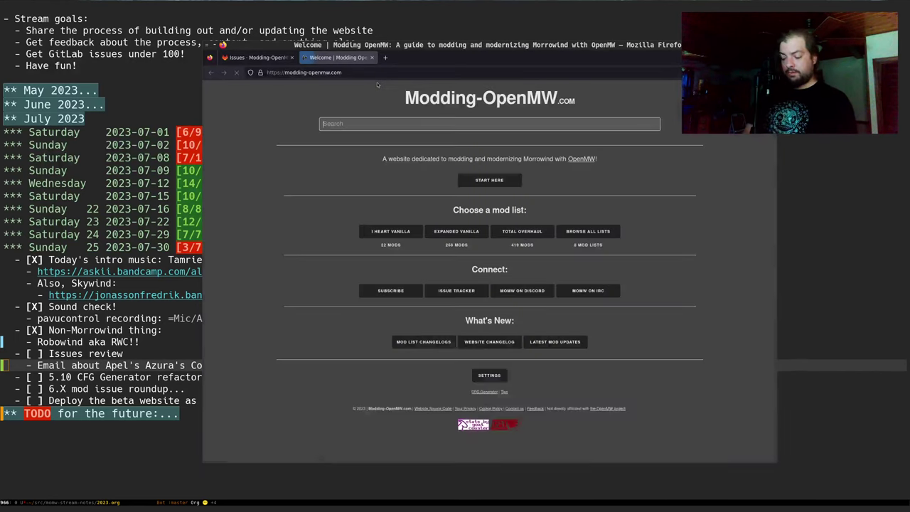
type("apel's")
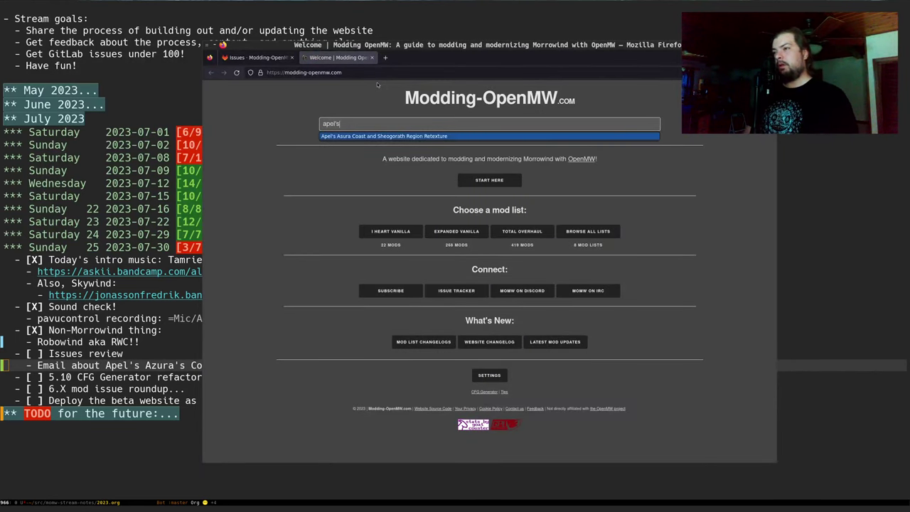
key("Return")
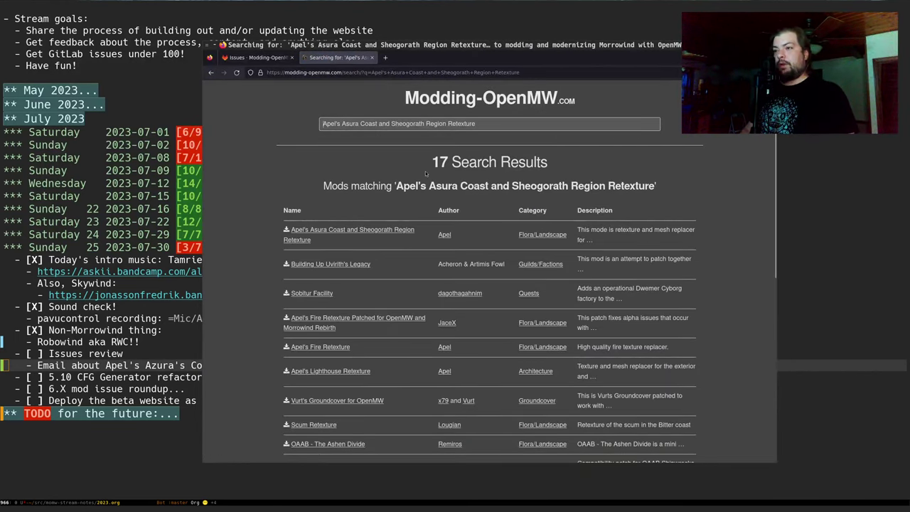
Step: Open the Apel's Asura Coast and Sheogorath Region Retexture page and read its usage notes
left_click(309, 242)
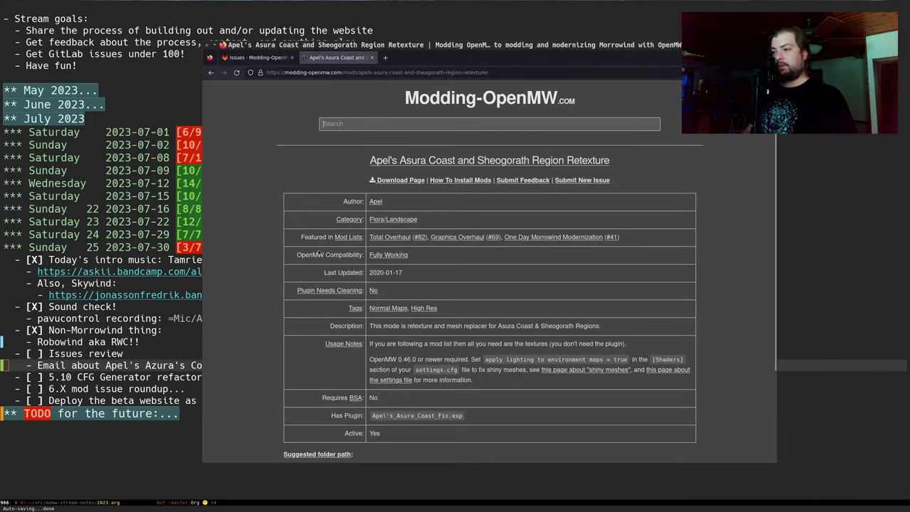
scroll(318, 254, "down", 1)
left_click_drag(439, 304, 647, 308)
left_click(647, 307)
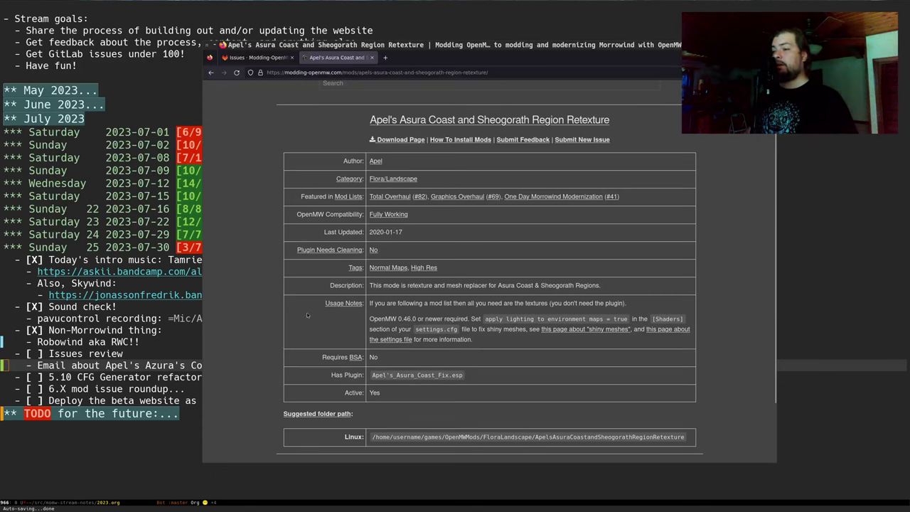
Step: Back in Emacs, switch to the usage-notes.toml buffer
left_click(114, 466)
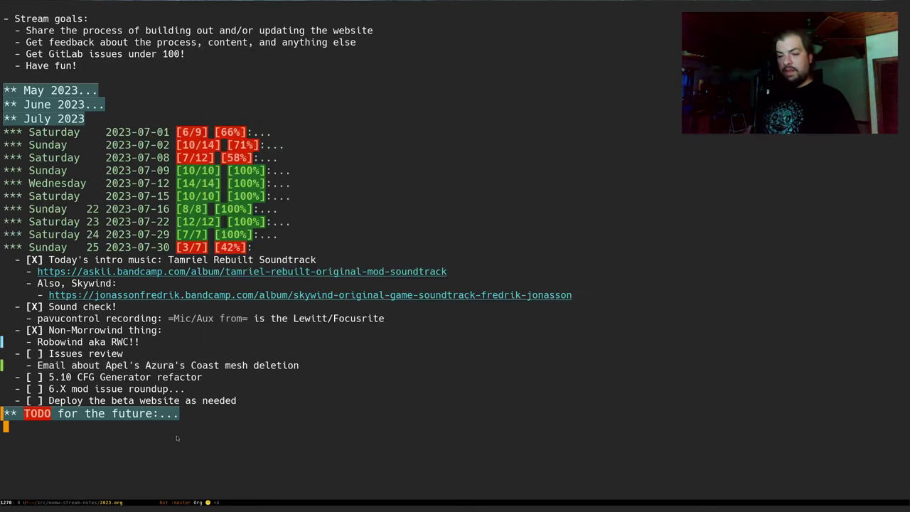
key("ctrl+x")
type("busage")
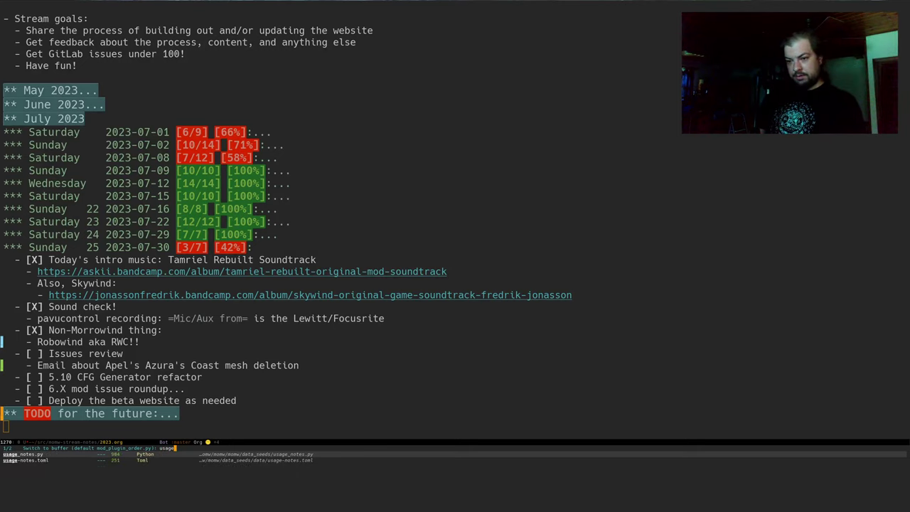
key("Return")
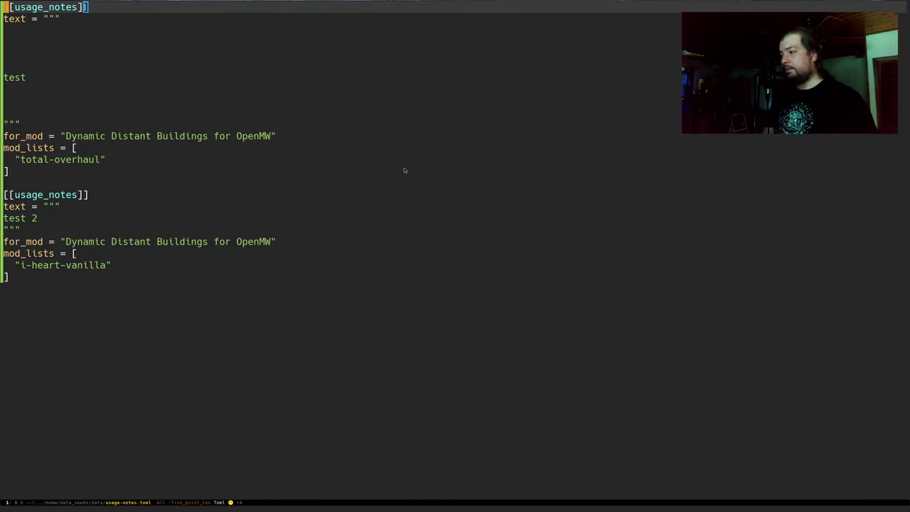
Step: Select and review the text lines and the for_mod line of the usage-notes entry
key("j")
key("j")
key("Up")
key("Up")
key("Up")
key("Up")
key("Up")
key("Up")
key("Up")
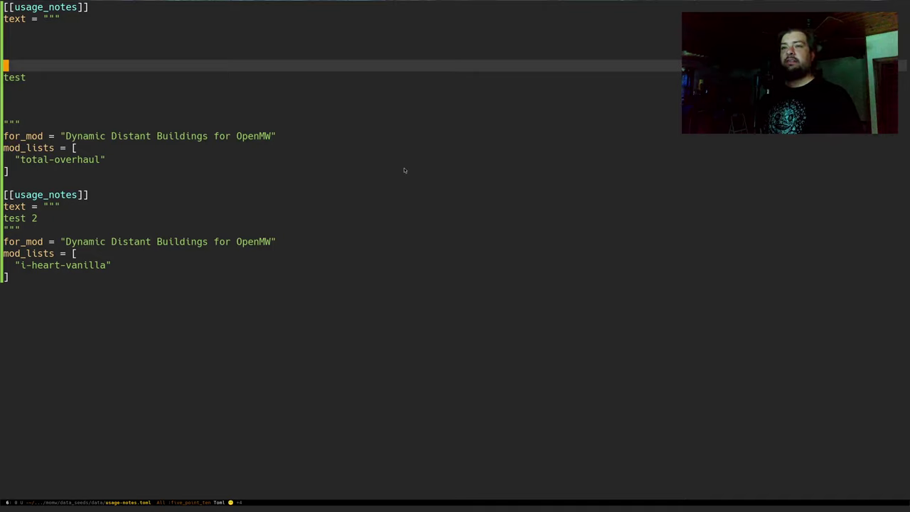
key("ctrl+space")
key("Down")
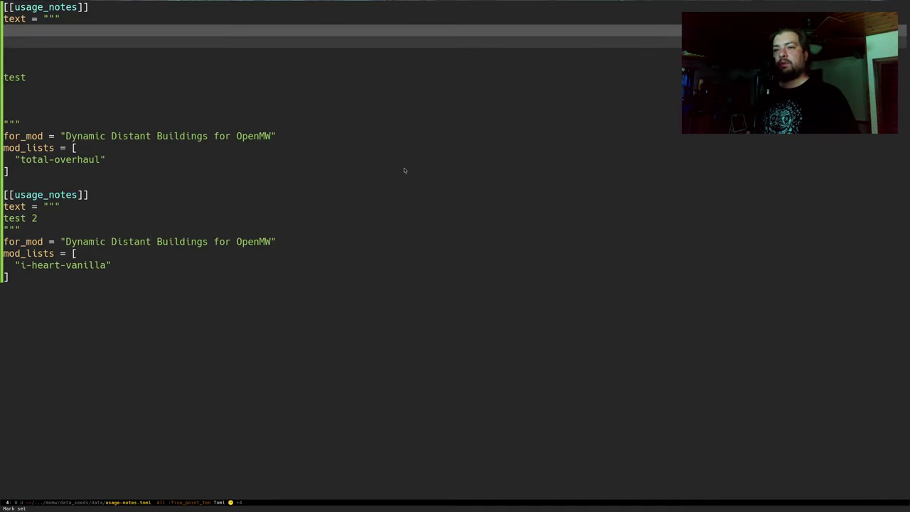
key("ctrl+Down")
key("ctrl+Down")
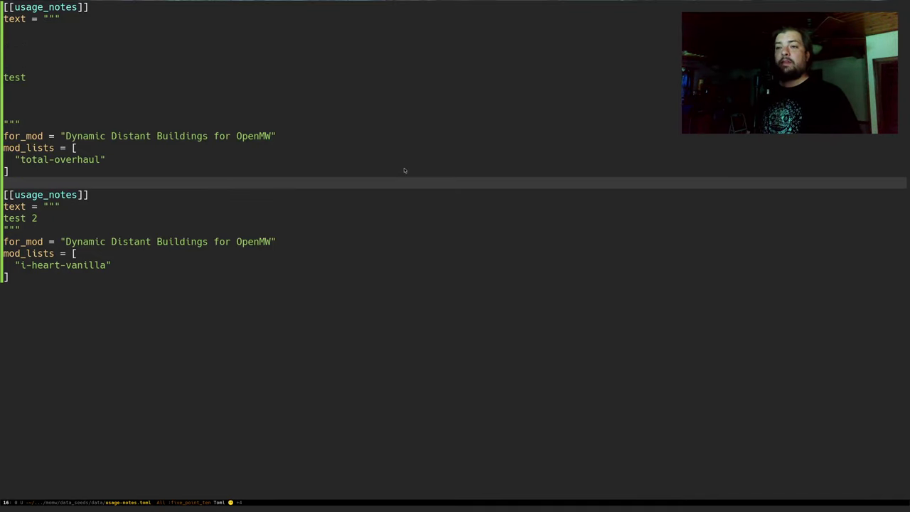
key("Up")
key("Up")
key("Up")
key("Up")
key("ctrl+space")
key("ctrl+e")
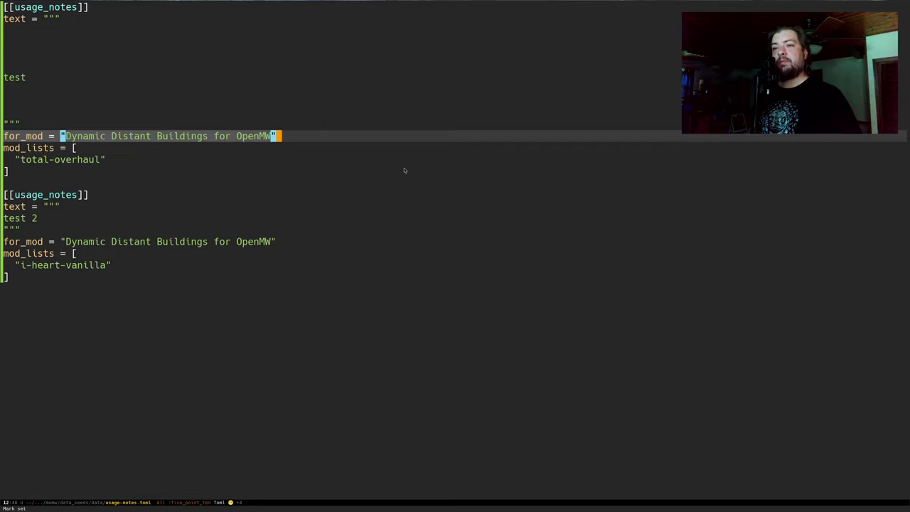
key("Down")
key("Down")
key("Up")
key("Up")
key("Up")
key("Up")
key("Up")
Step: Check the closing bracket and i-heart-vanilla lines, then select the whole 'test 2' line
left_click(298, 143)
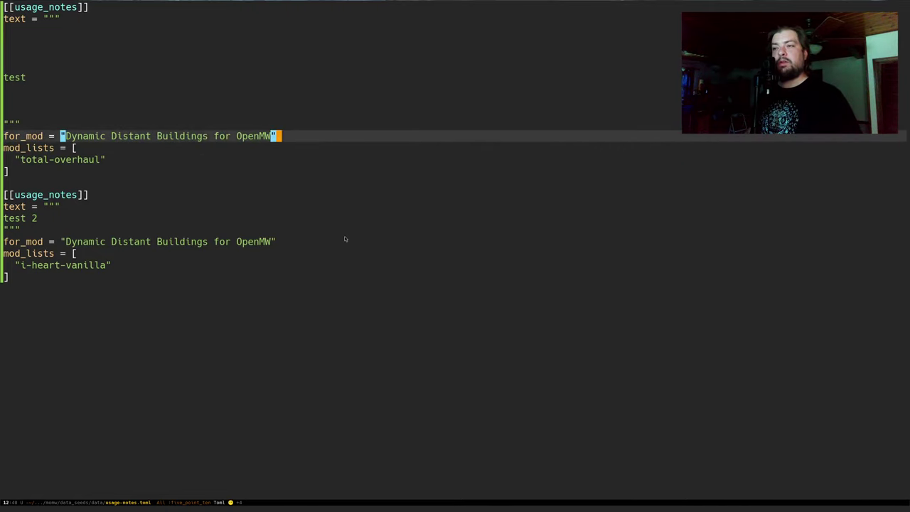
left_click(139, 175)
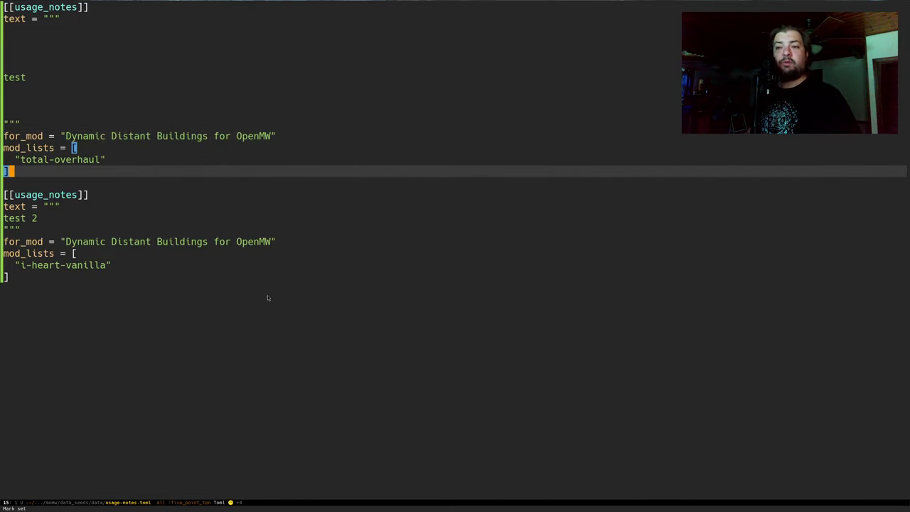
left_click(283, 265)
key("Up")
key("Up")
key("Up")
key("Up")
key("ctrl+a")
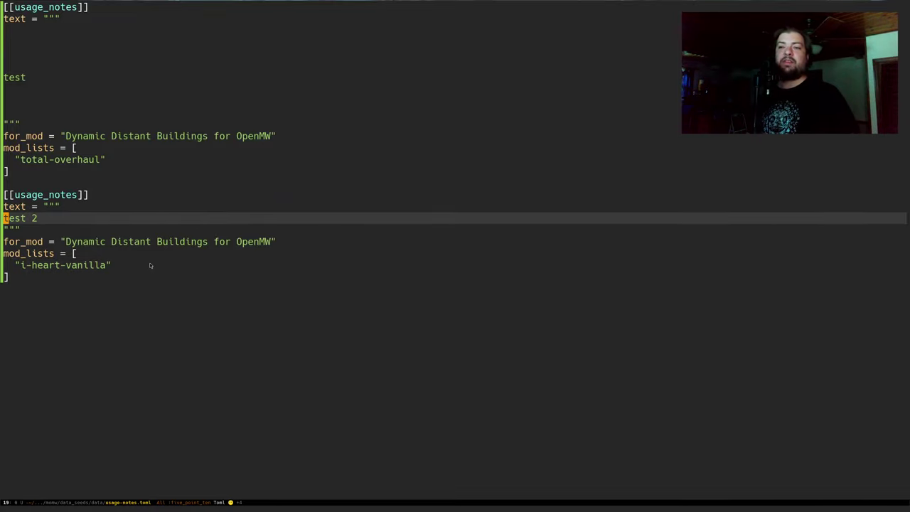
key("ctrl+space")
key("ctrl+e")
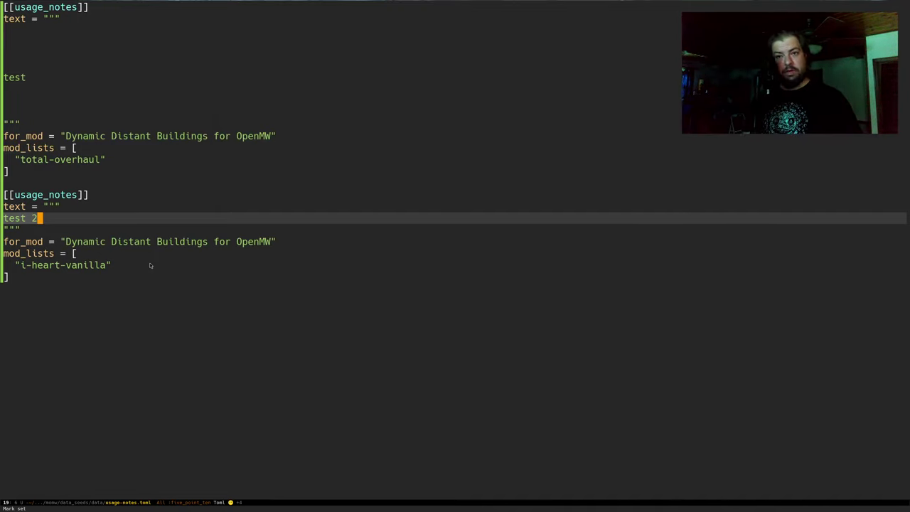
key("ctrl+x")
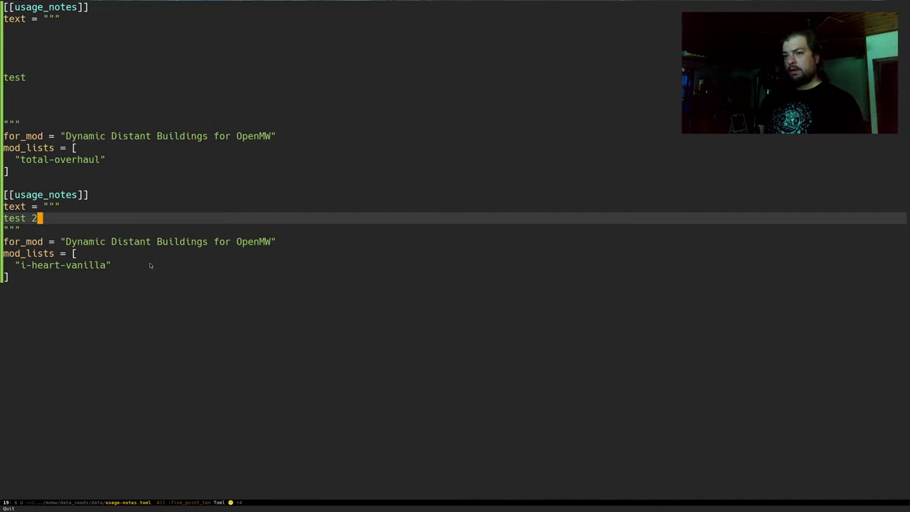
Step: Switch to flora_and_landscape.py and search "apel's" to reach the Asura Coast entry
type("bflora")
key("Return")
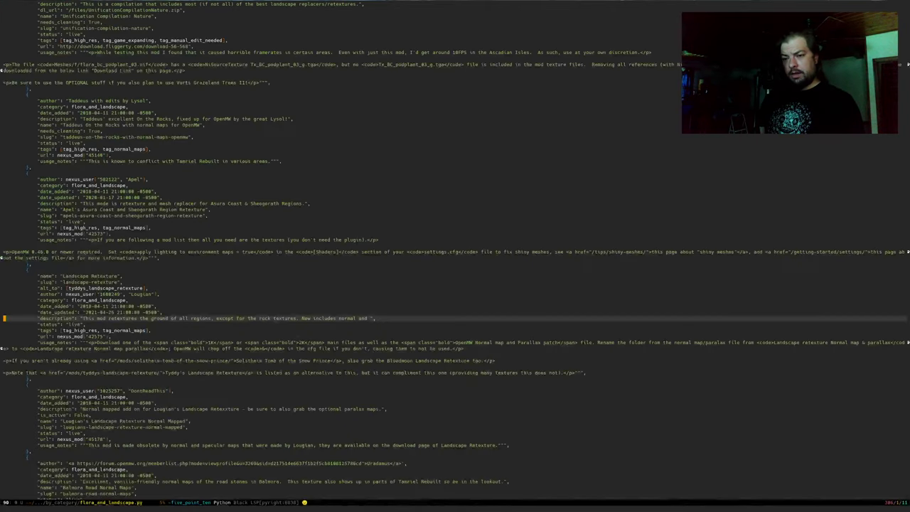
key("ctrl+s")
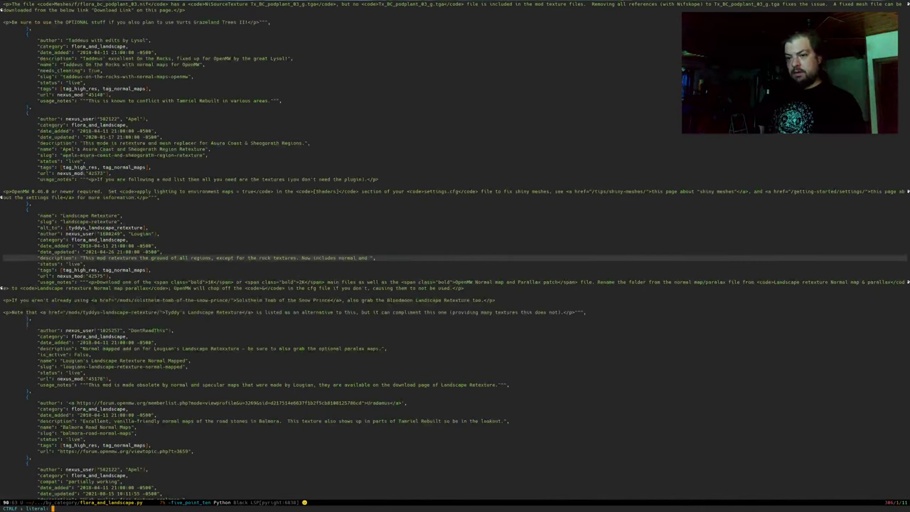
type("apel's")
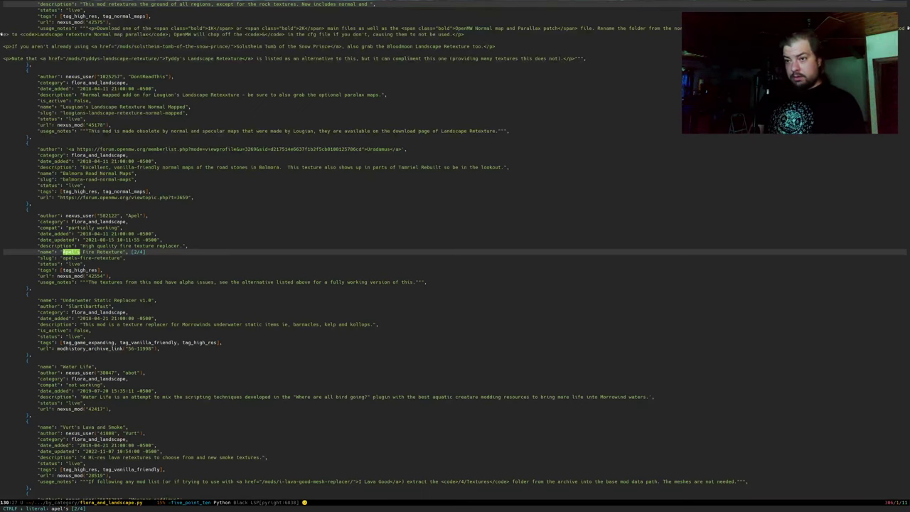
key("ctrl+r")
key("Return")
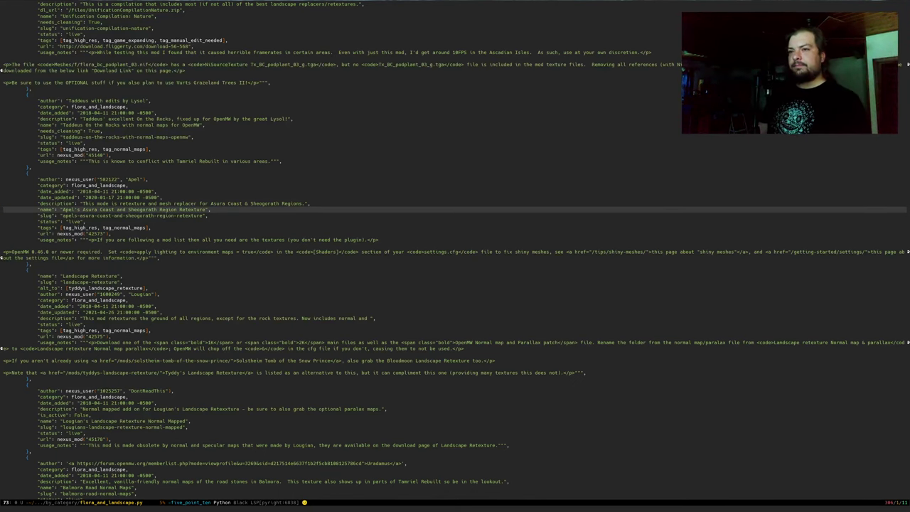
Step: Move the entry's name and slug lines above its author line and save the file
key("shift+Down")
key("alt+Up")
key("alt+Up")
key("alt+Up")
key("alt+Up")
key("alt+Up")
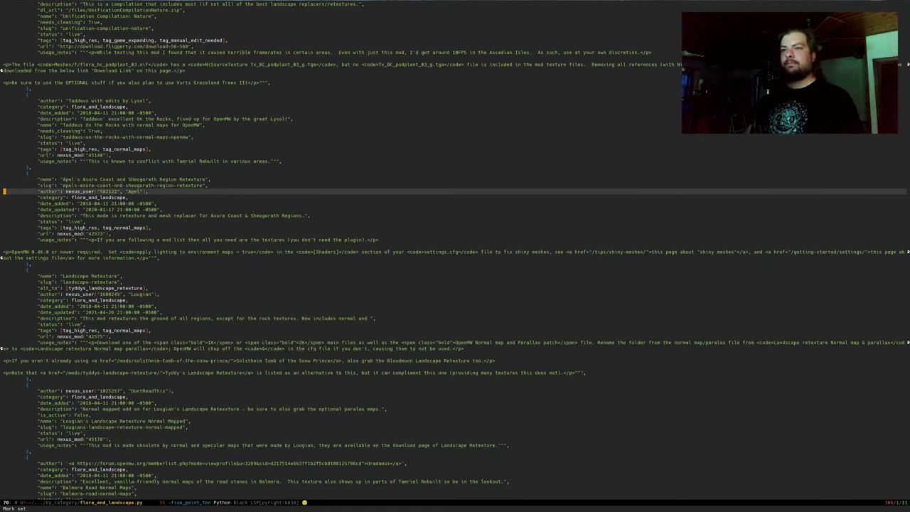
key("ctrl+x")
key("ctrl+s")
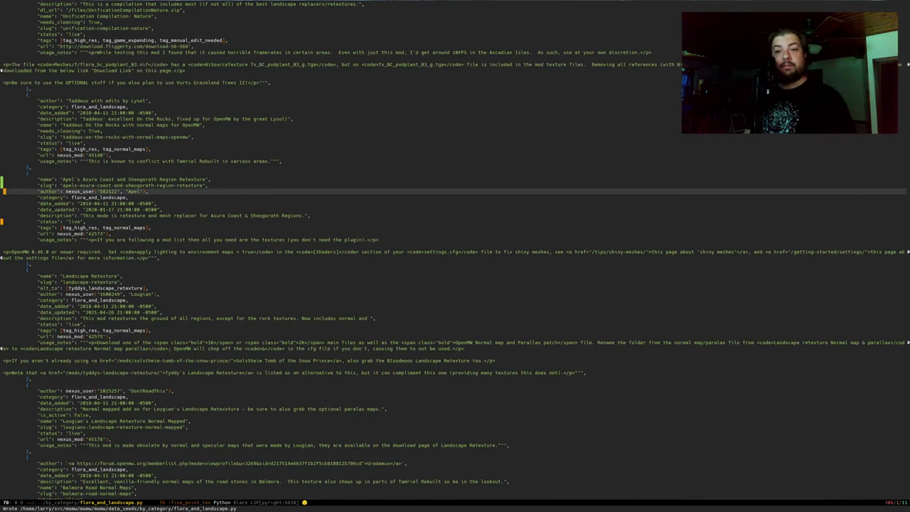
Step: Review the slug, author and category lines, save again, and move past the usage_notes line
key("Up")
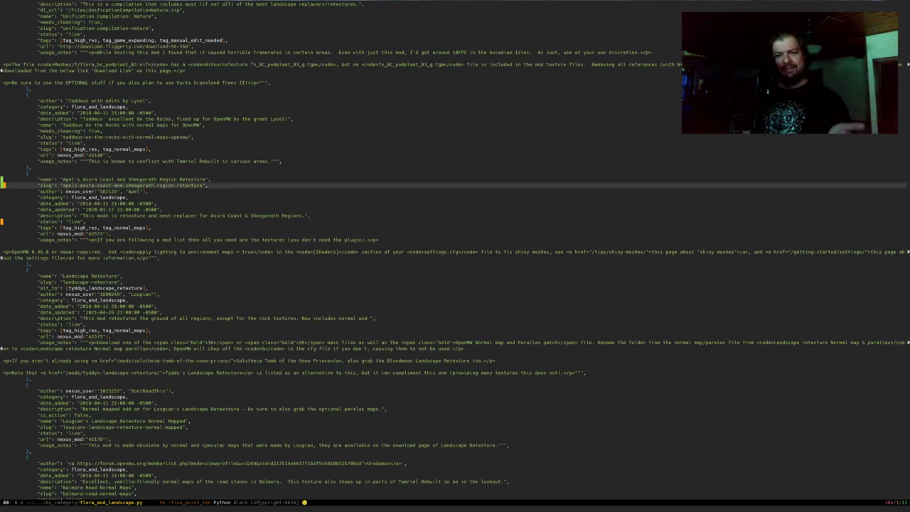
left_click(39, 191)
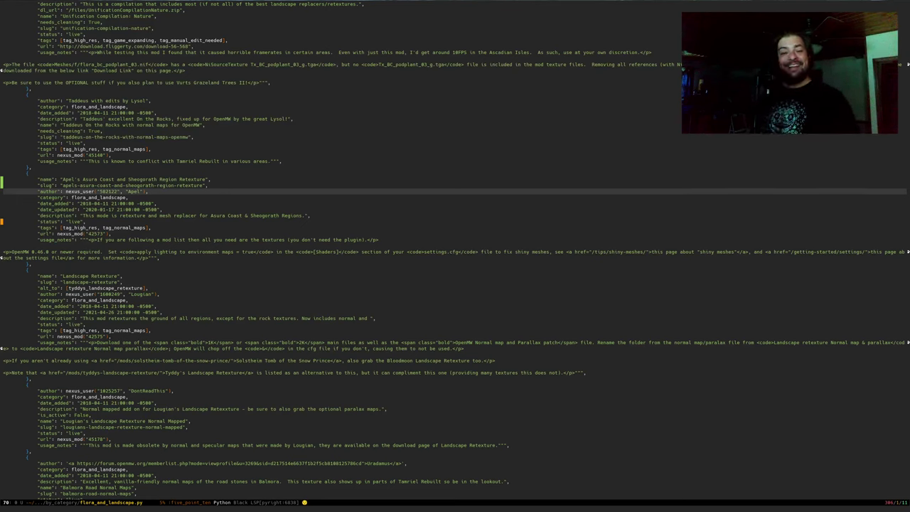
left_click(39, 197)
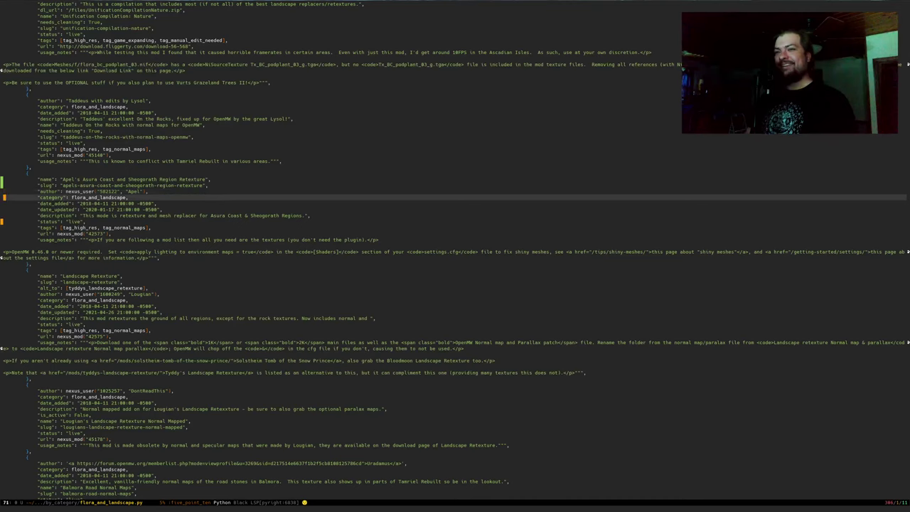
key("ctrl+x")
key("ctrl+s")
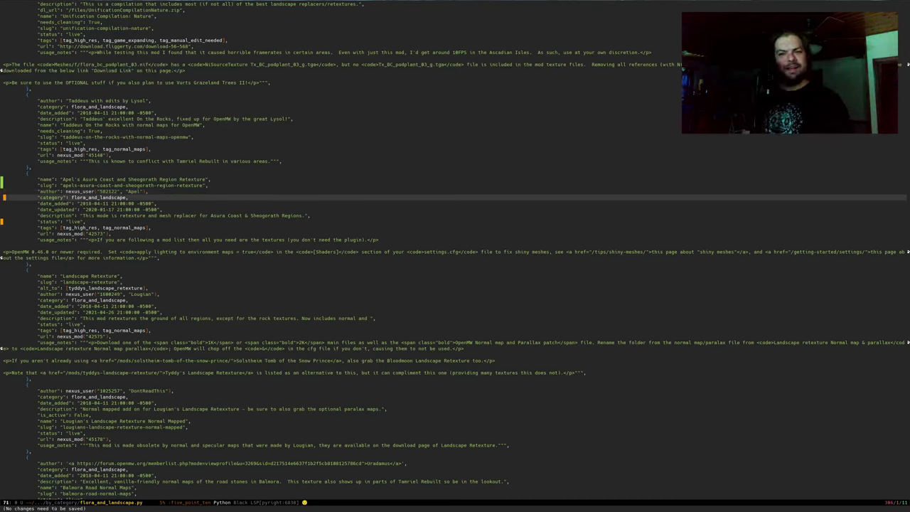
key("Down")
key("Down")
key("Down")
key("Down")
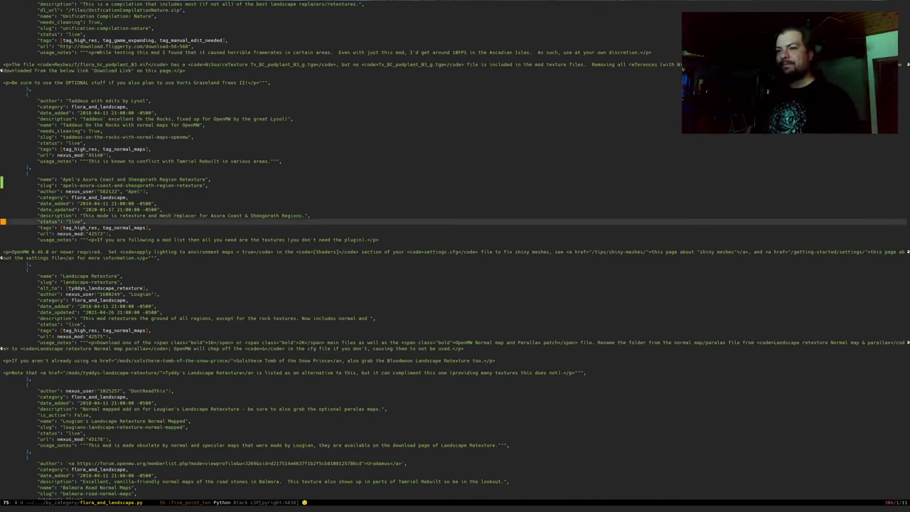
key("Down")
key("Down")
key("Down")
key("Down")
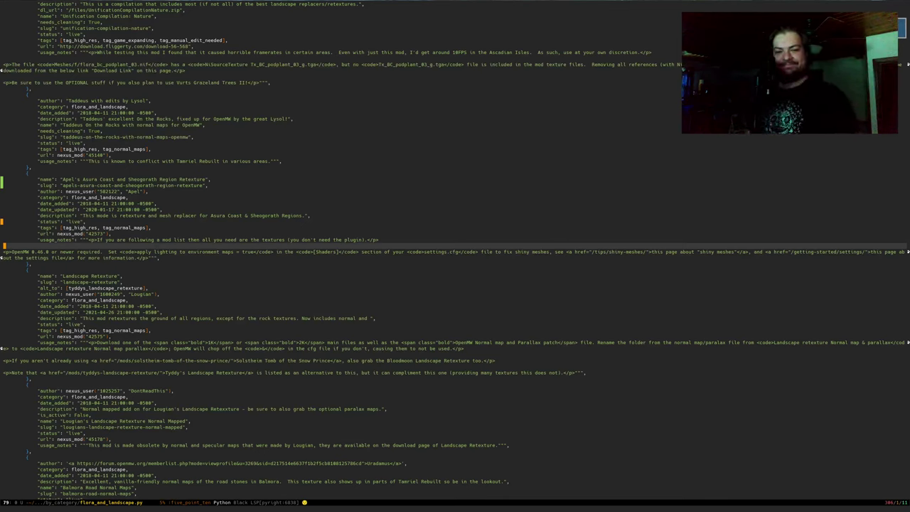
Step: Insert "you should delete the" before "then all you need are the textures" in the usage note
key("k")
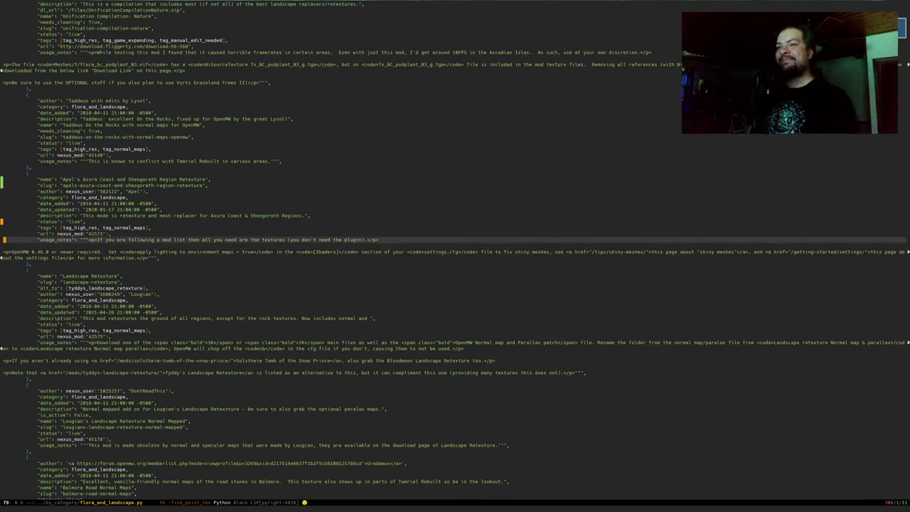
key("k")
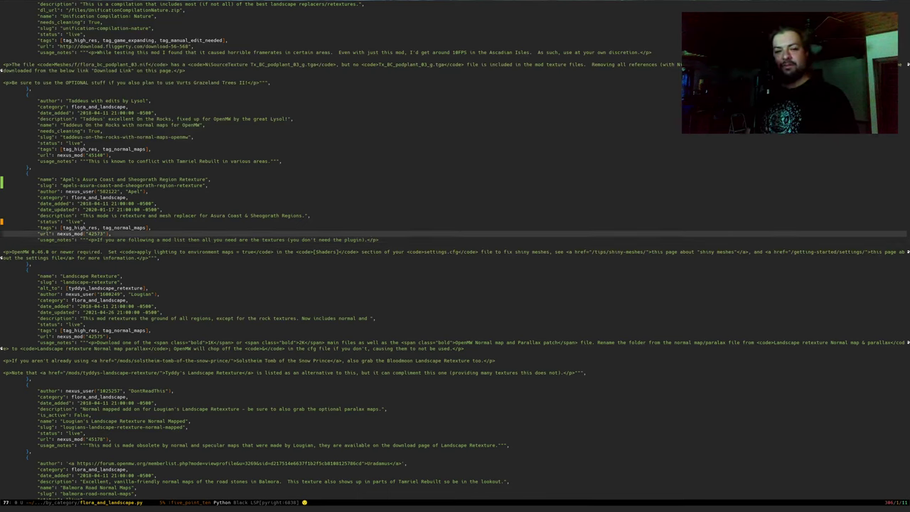
key("j")
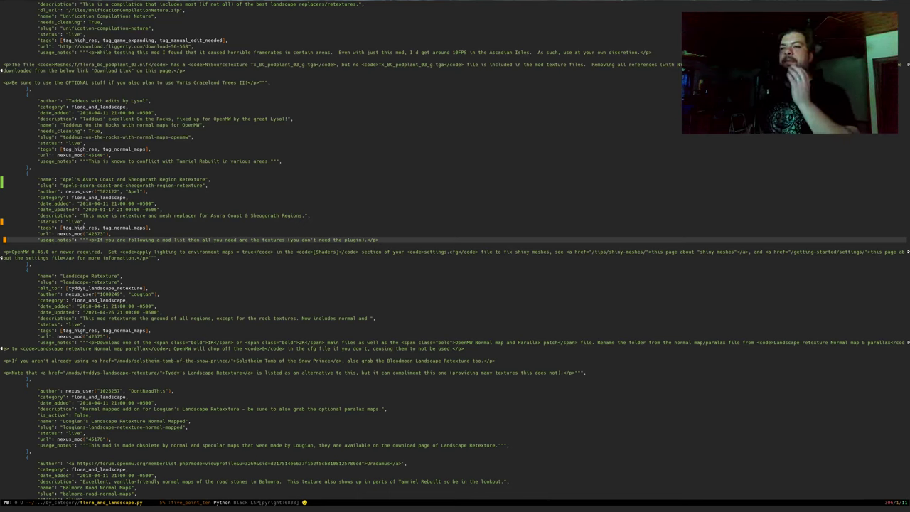
key("$")
key("b")
key("b")
key("b")
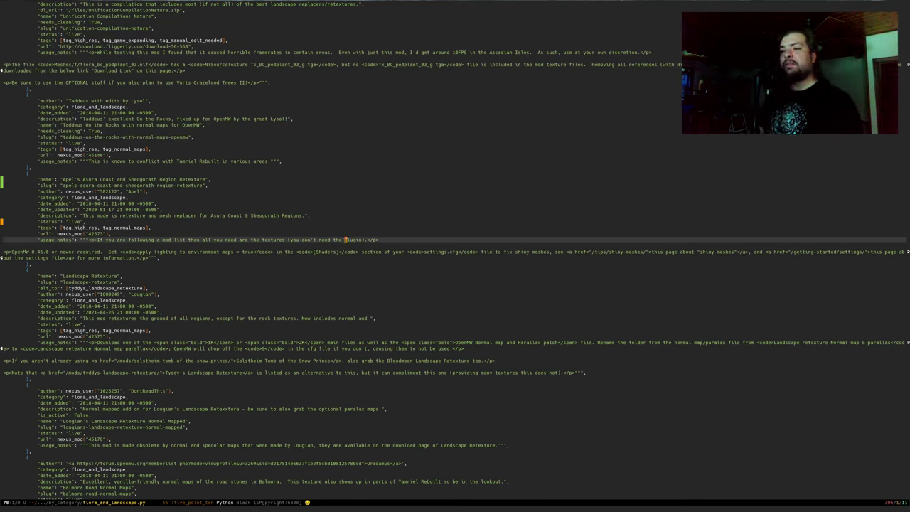
key("b")
key("b")
key("b")
key("b")
key("b")
key("b")
key("b")
key("b")
key("b")
key("b")
key("b")
key("b")
key("b")
key("b")
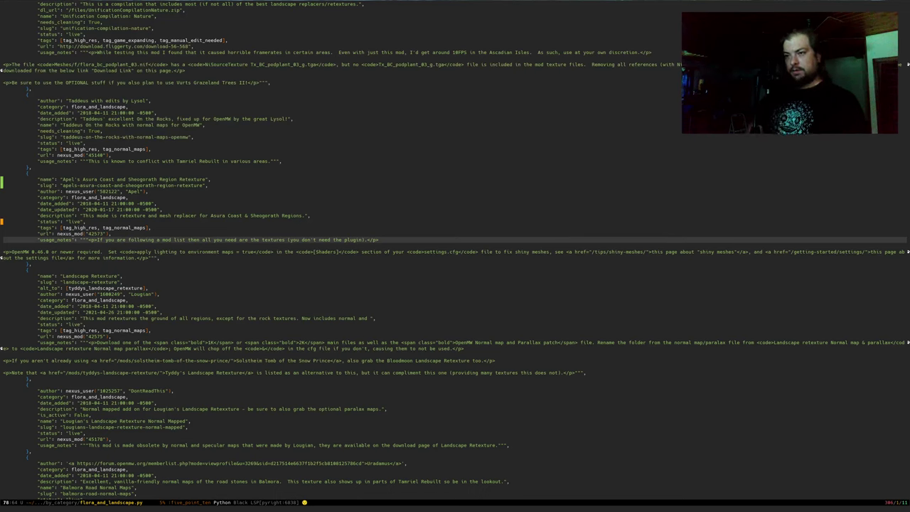
type("ist you should delete the")
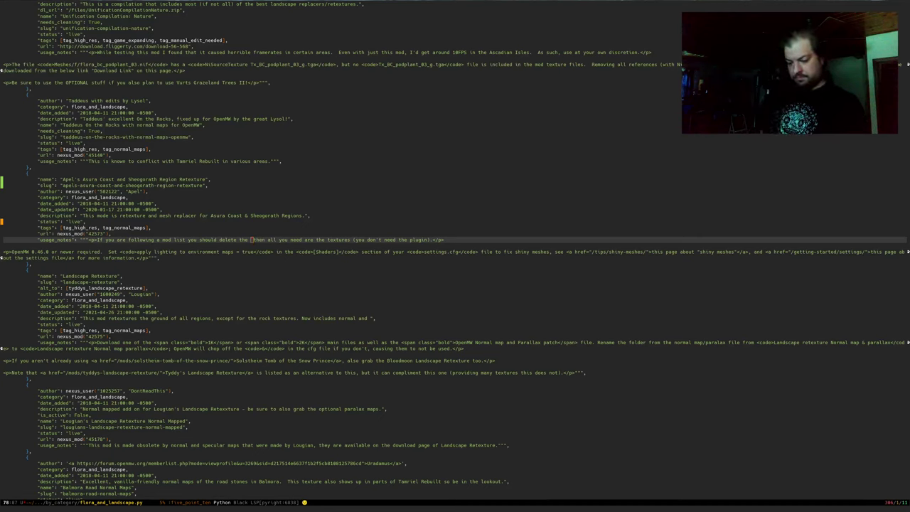
Step: Open the Architecture mod folder in Thunar and select the DRHR folder
key("super+e")
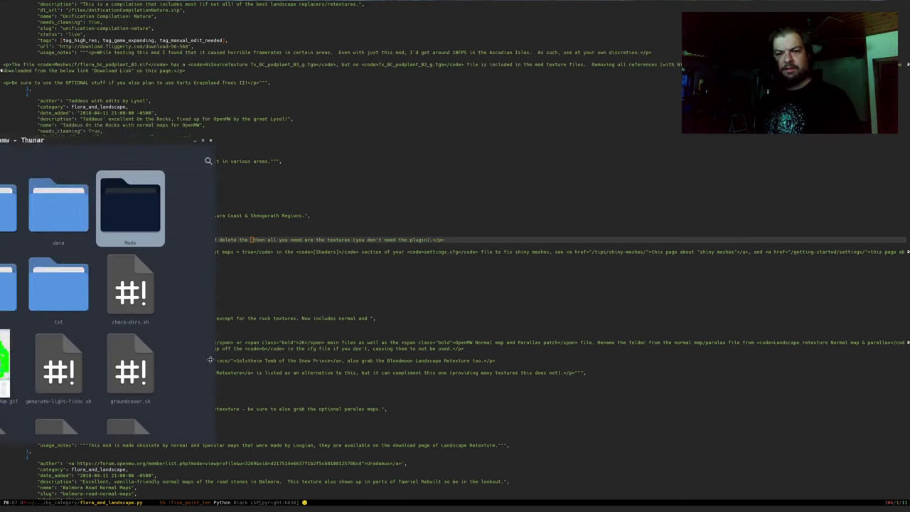
key("a")
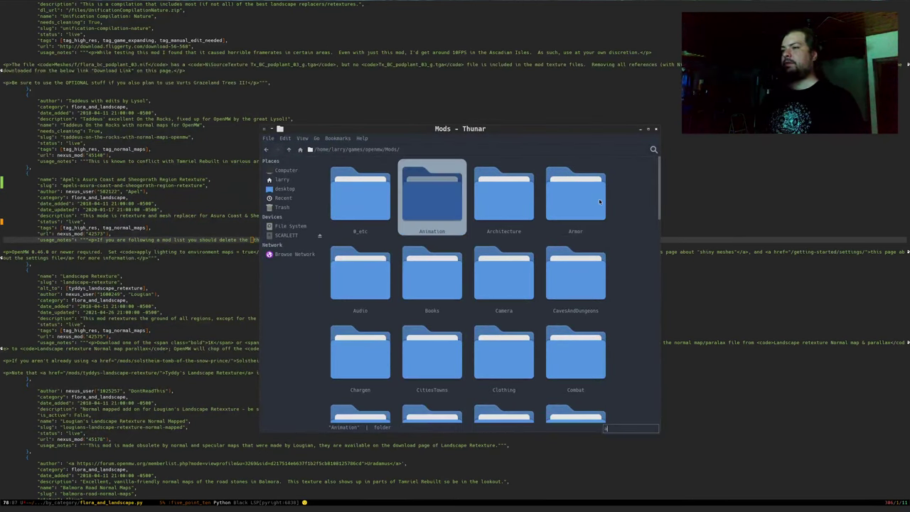
key("r")
key("Return")
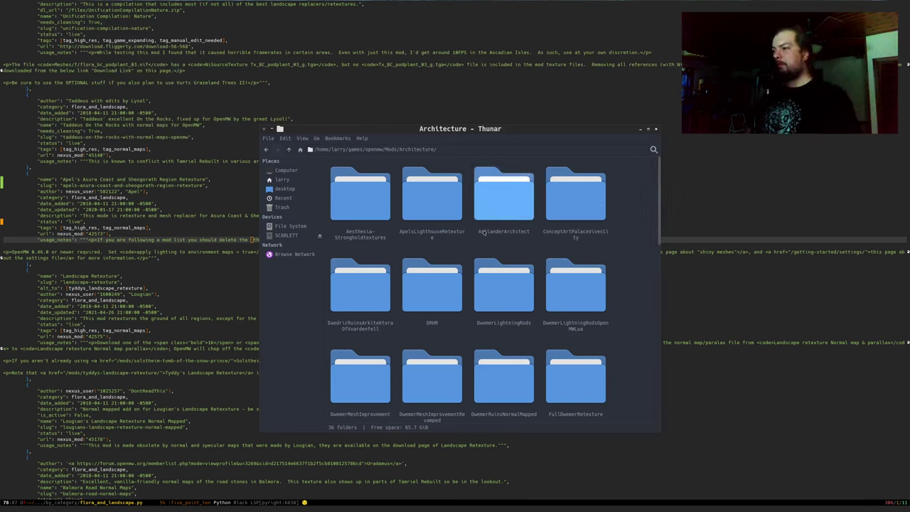
left_click(458, 284)
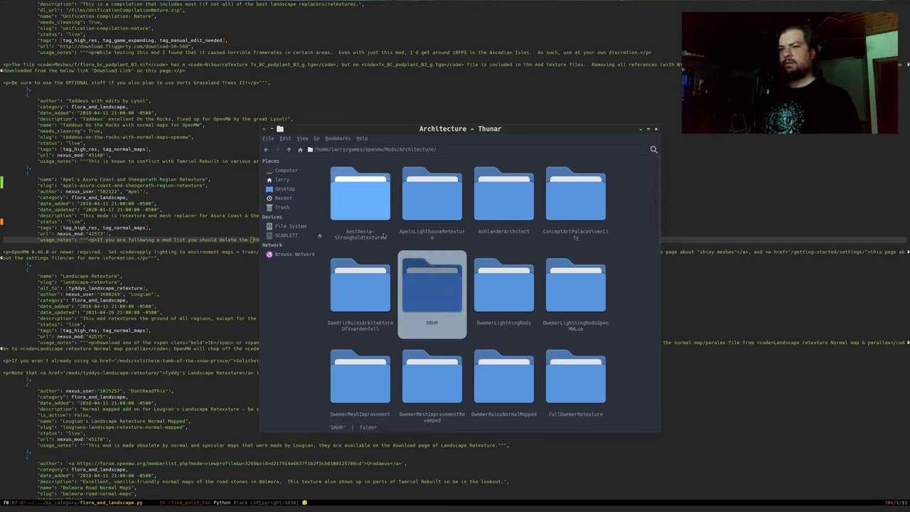
Step: Browse the FloraLandscape folder, then go back up to the Mods folder
key("BackSpace")
type("flora")
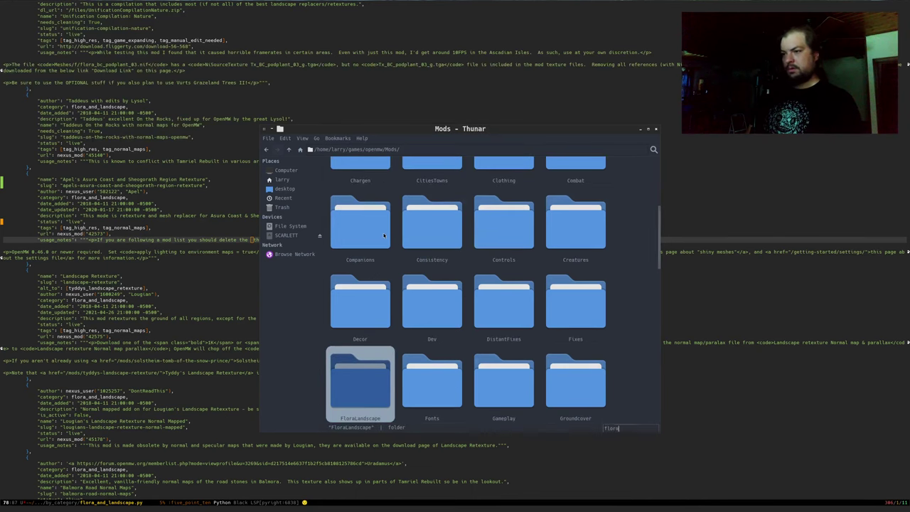
key("Return")
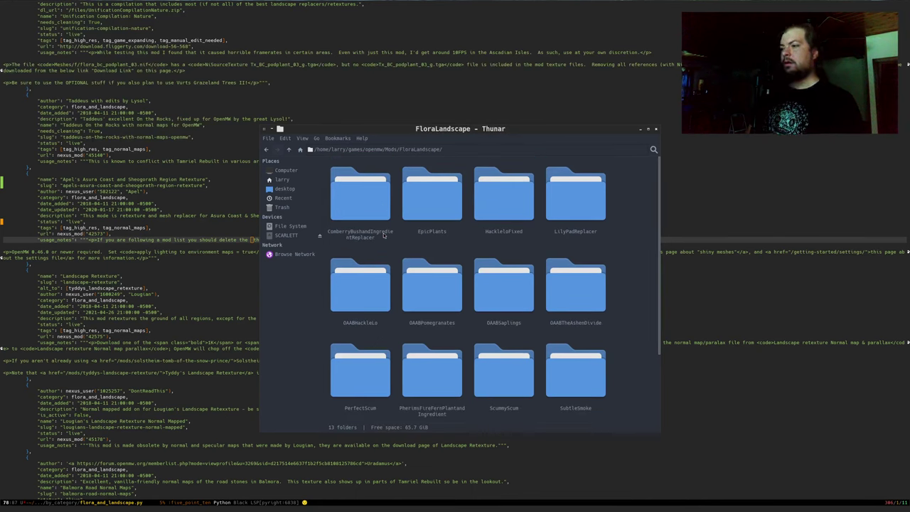
scroll(462, 241, "down", 2)
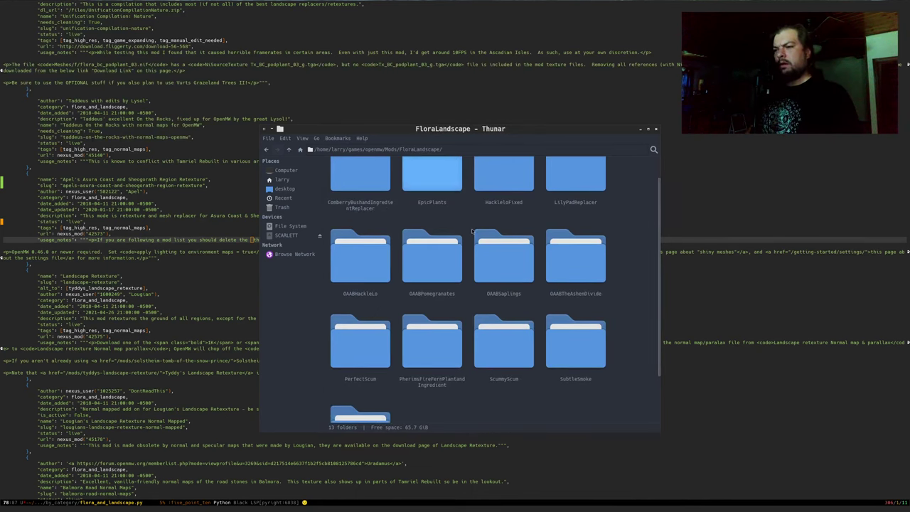
scroll(466, 241, "up", 2)
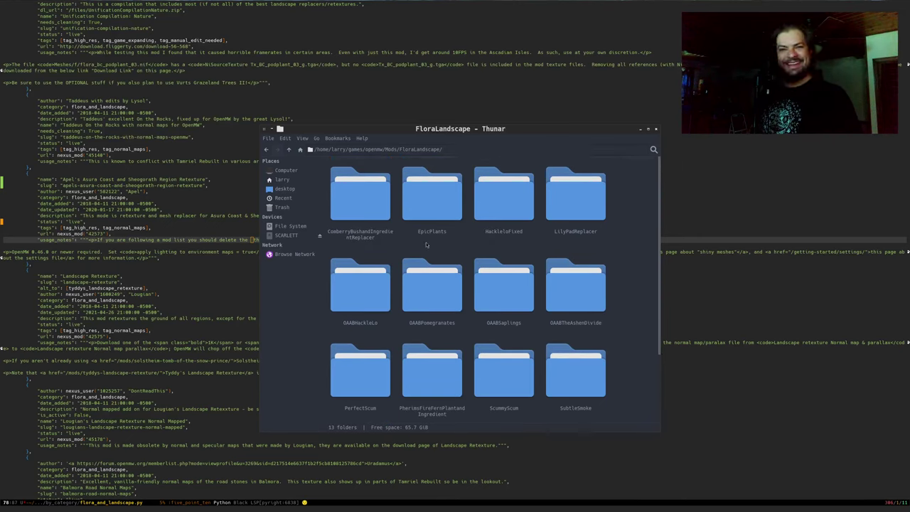
key("Right")
key("BackSpace")
Step: Open the ApelsAsuraCoastandSheogorathRegionRetexture folder inside Landscapes
type("la")
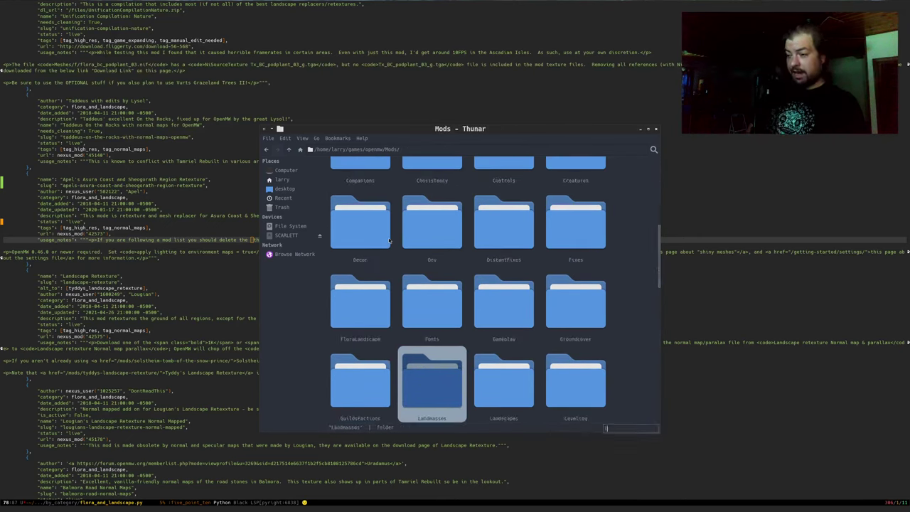
type("s")
key("Right")
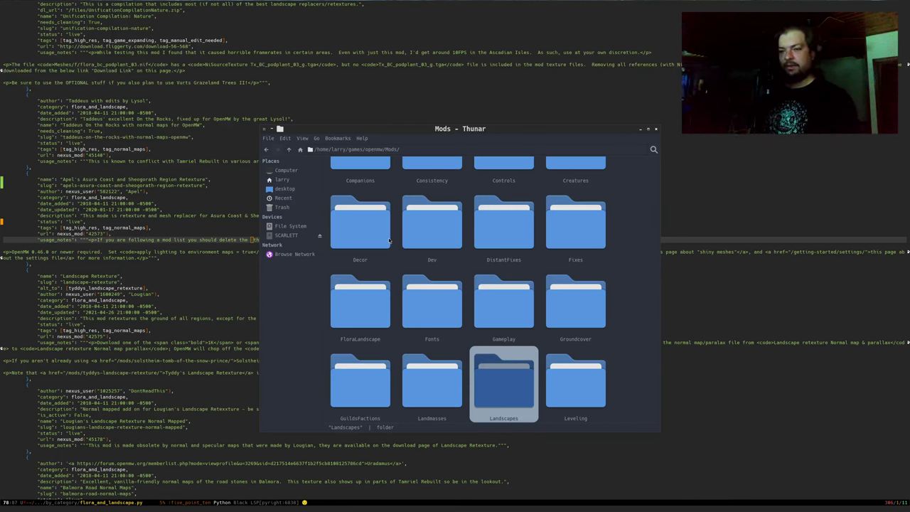
key("Return")
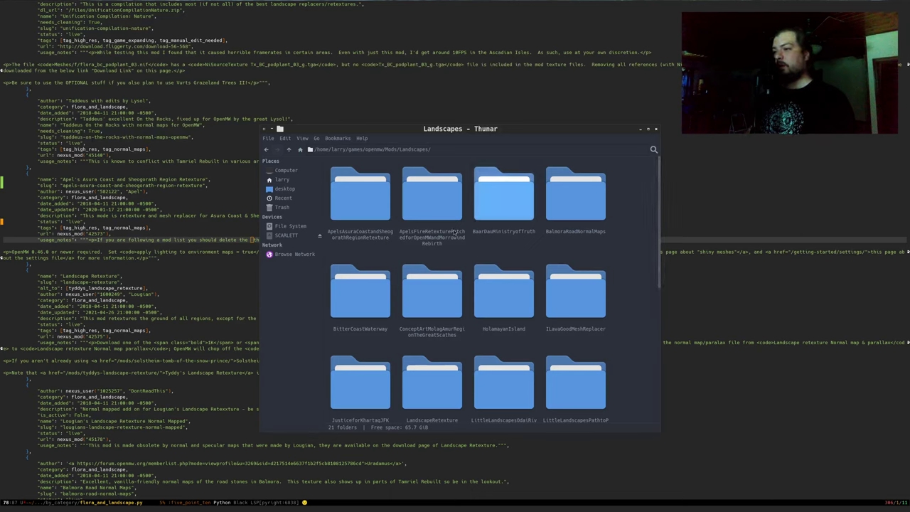
left_click(432, 292)
double_click(358, 204)
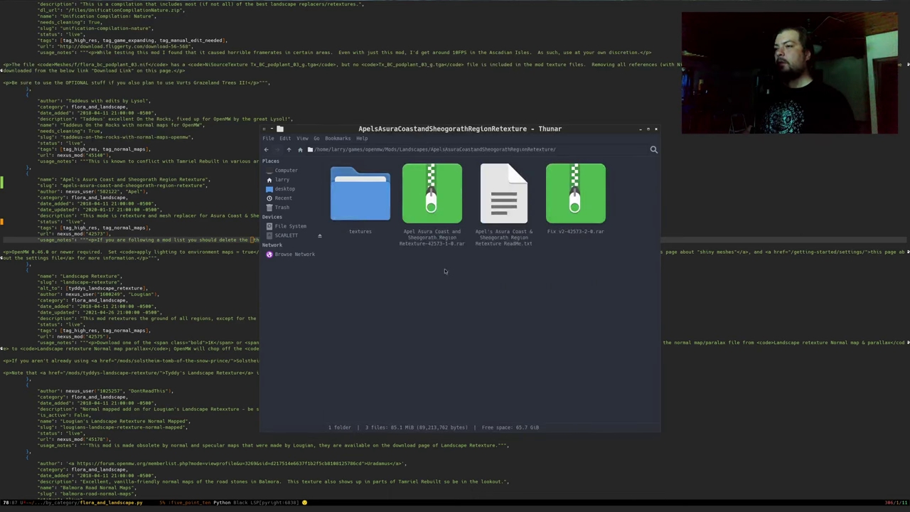
Step: Inspect the main retexture archive's contents, close it, and return to Emacs
double_click(431, 198)
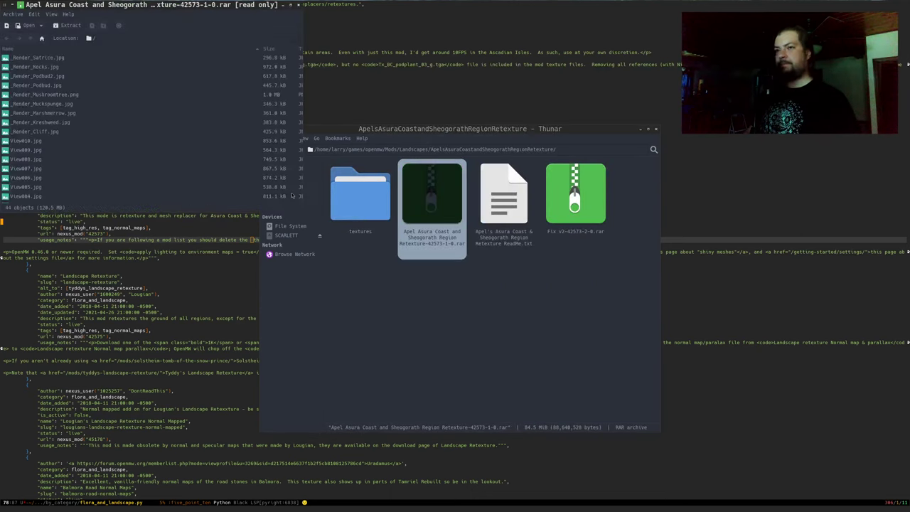
scroll(478, 273, "down", 9)
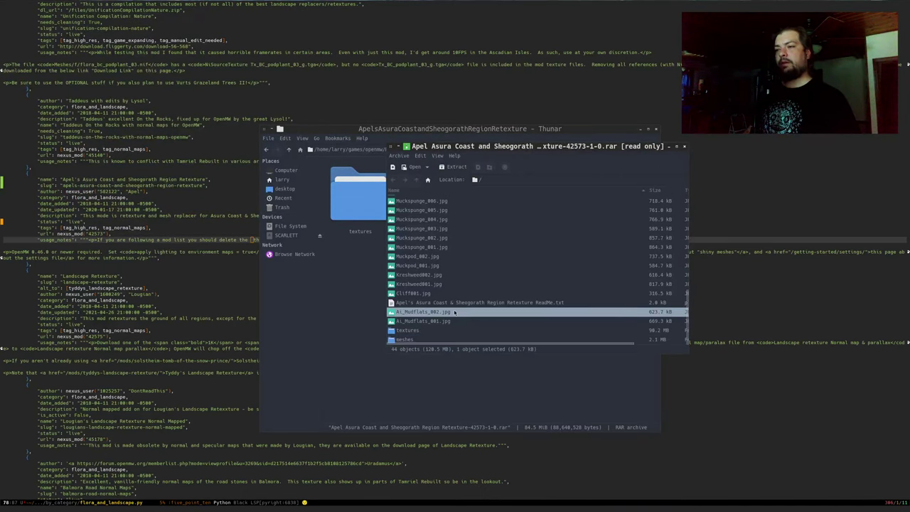
key("ctrl+w")
left_click(244, 236)
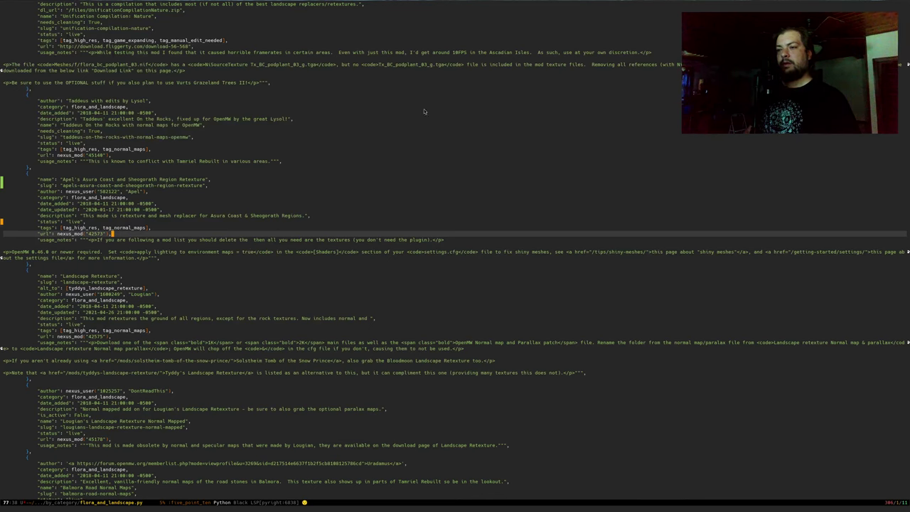
Step: Reword the usage note to say delete the meshes/ folder and the plugin
key("Down")
key("Right")
key("Right")
key("Right")
key("Right")
key("Right")
key("Right")
key("Right")
key("Right")
key("Right")
key("Right")
key("Right")
key("Right")
key("Right")
key("Right")
key("Right")
key("Right")
key("Right")
key("Right")
key("Right")
key("Right")
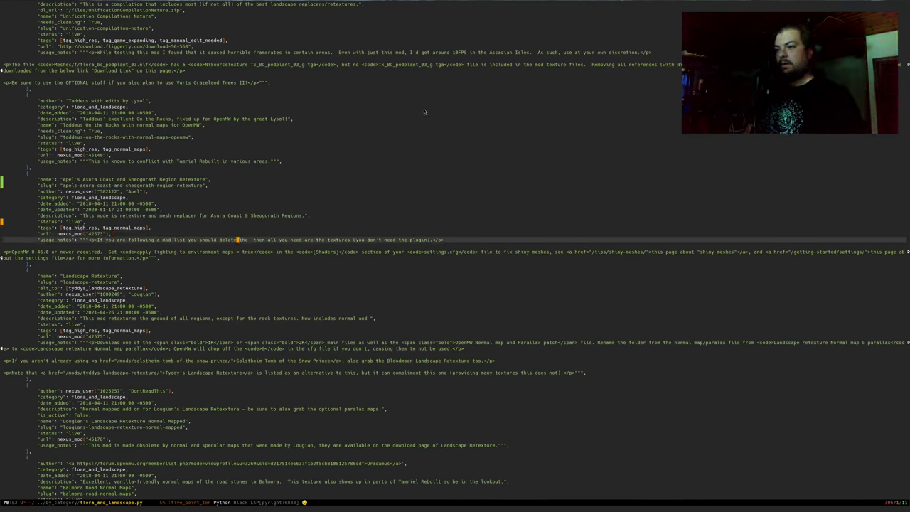
type("<code>mo")
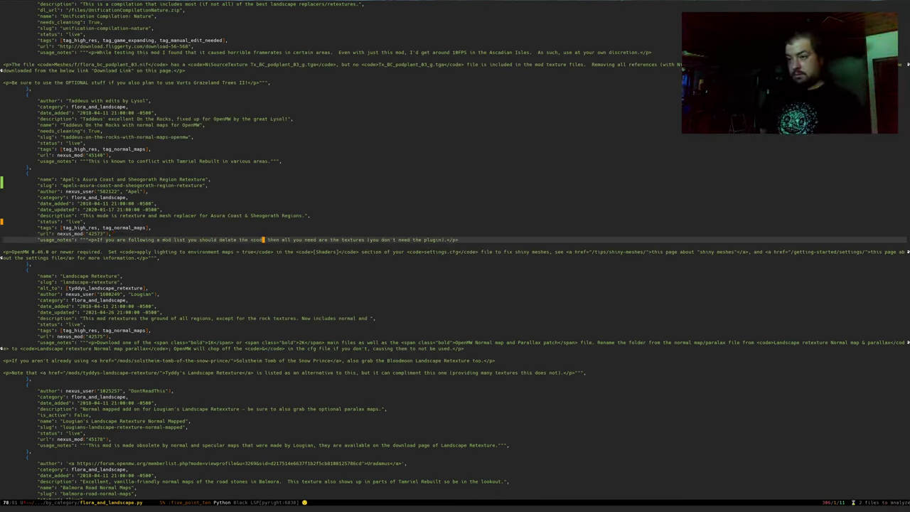
type("shes/</code>")
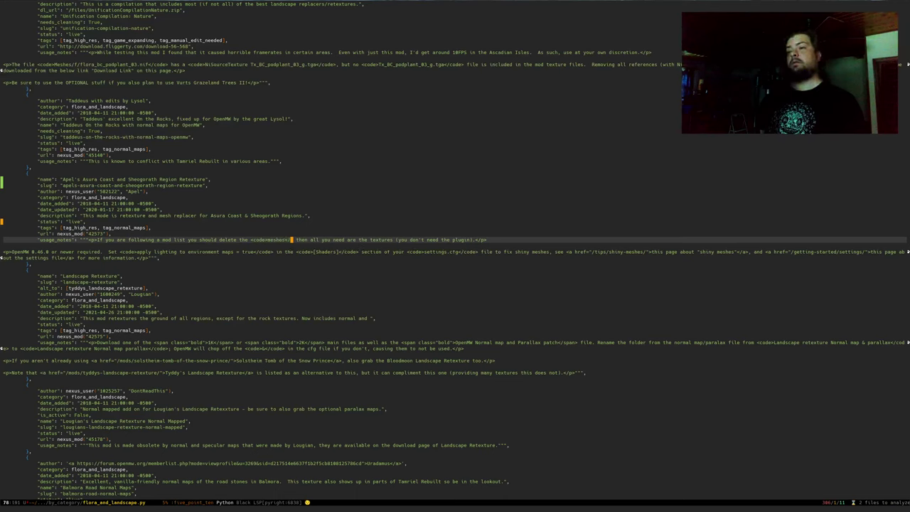
type(" folder ")
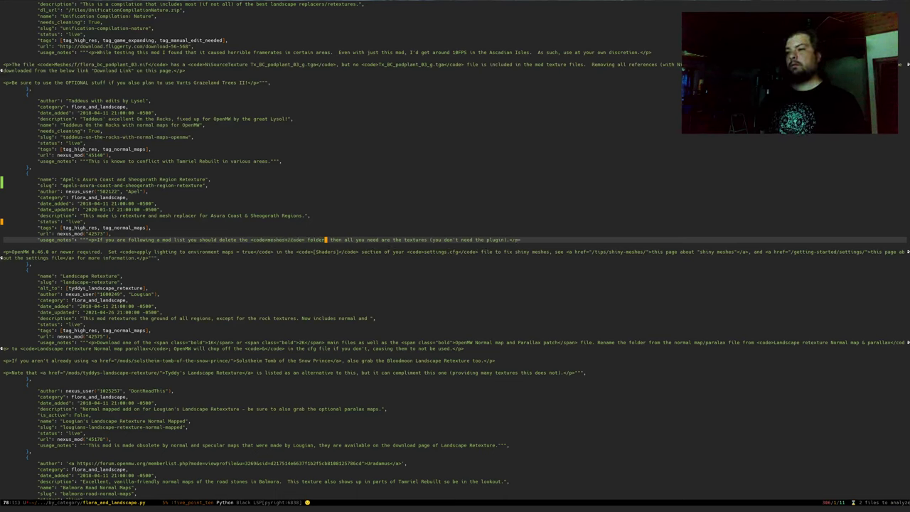
type(".")
key("ctrl+space")
key("alt+f")
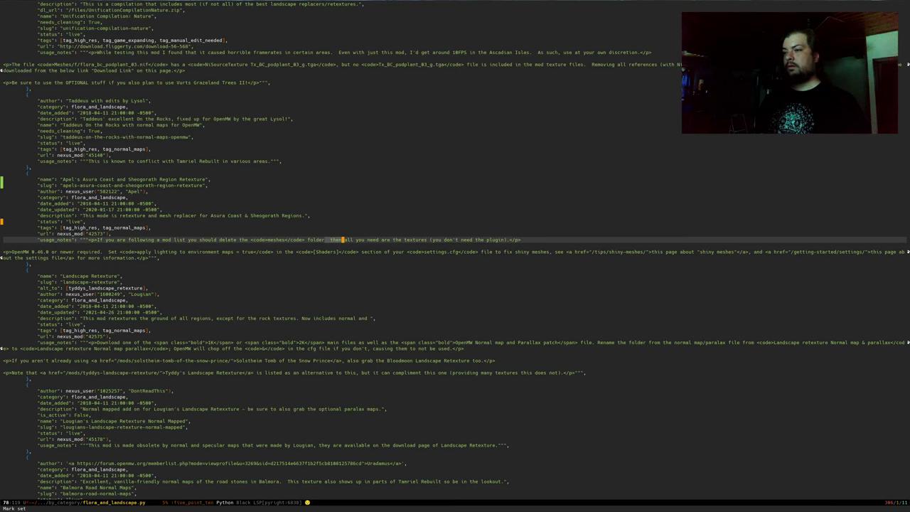
key("ctrl+e")
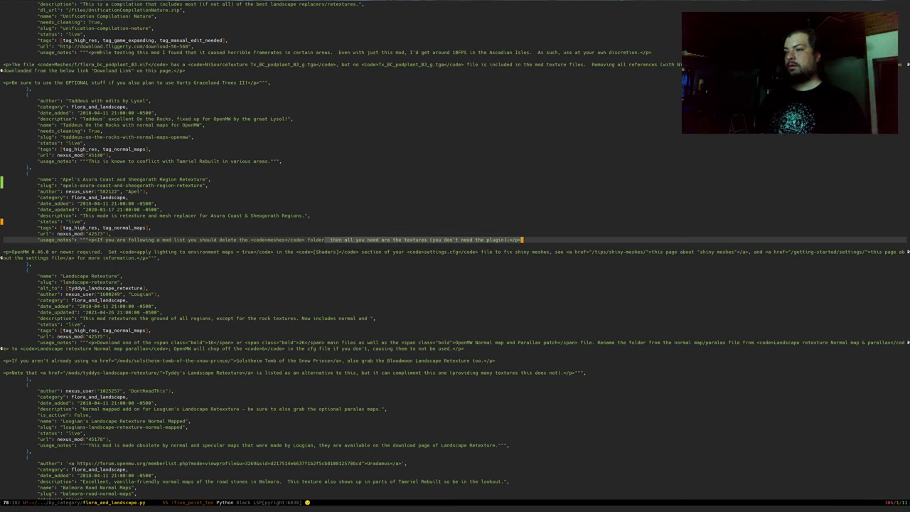
key("m")
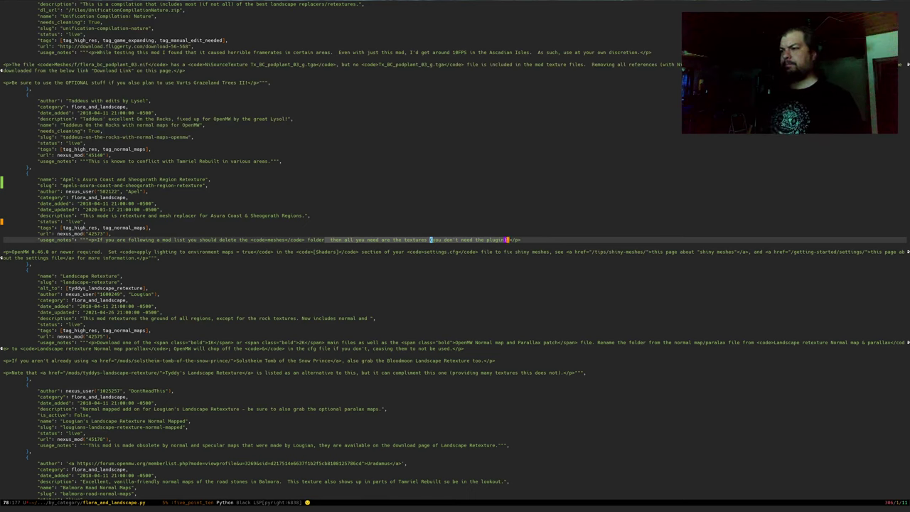
type("der and the pl")
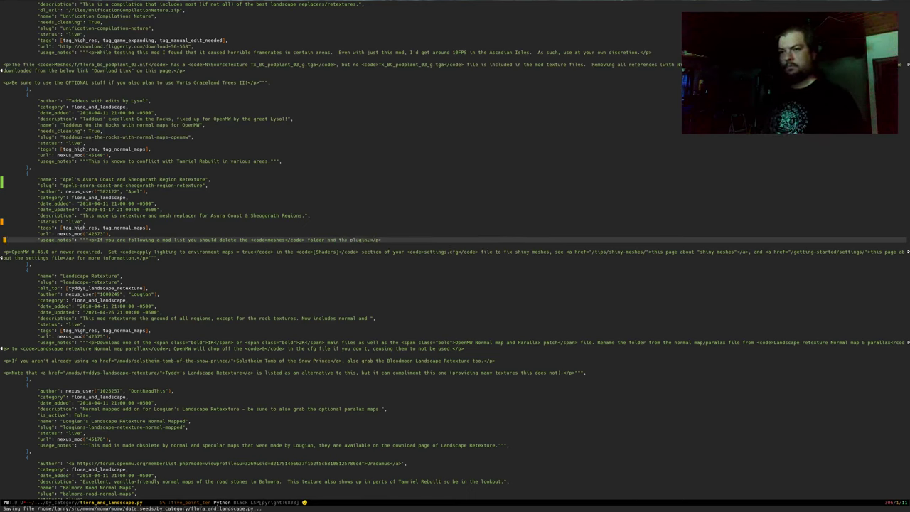
Step: Split Emacs into two side-by-side windows and move to the right one
key("ctrl+x")
key("3")
key("ctrl+x")
key("o")
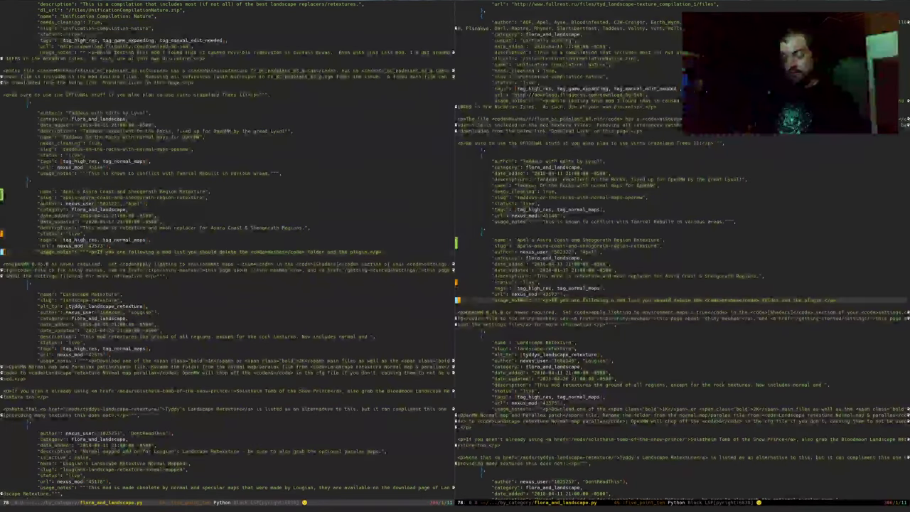
key("ctrl+x")
Step: Show eshell in the right window and run 'make reset server'
type("besh")
key("Return")
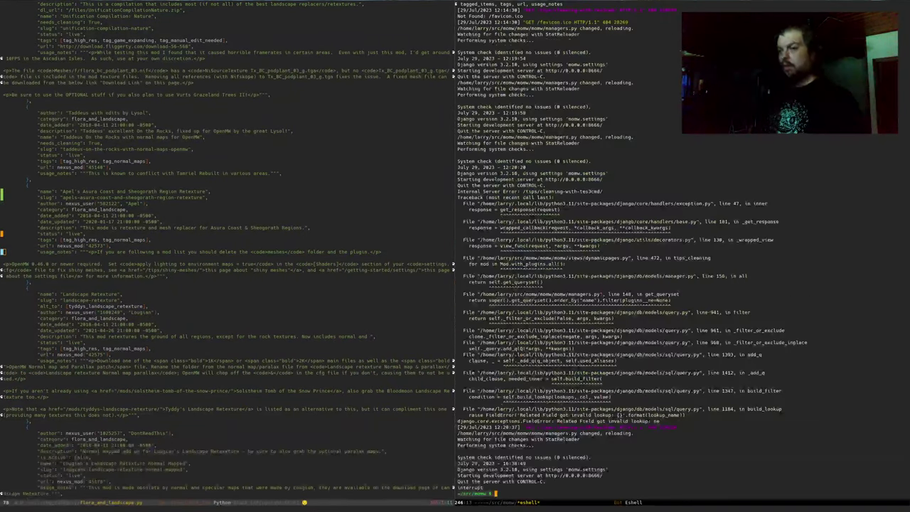
type("make reset s")
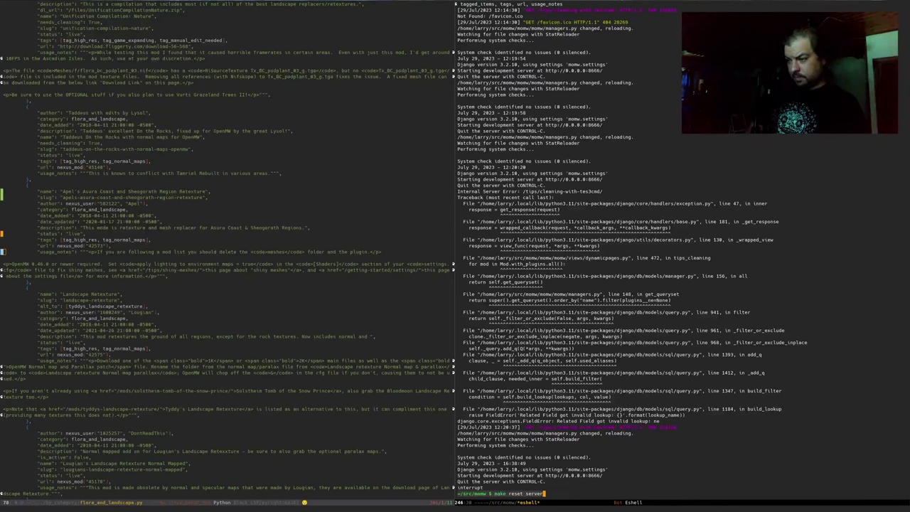
type("erver")
key("Return")
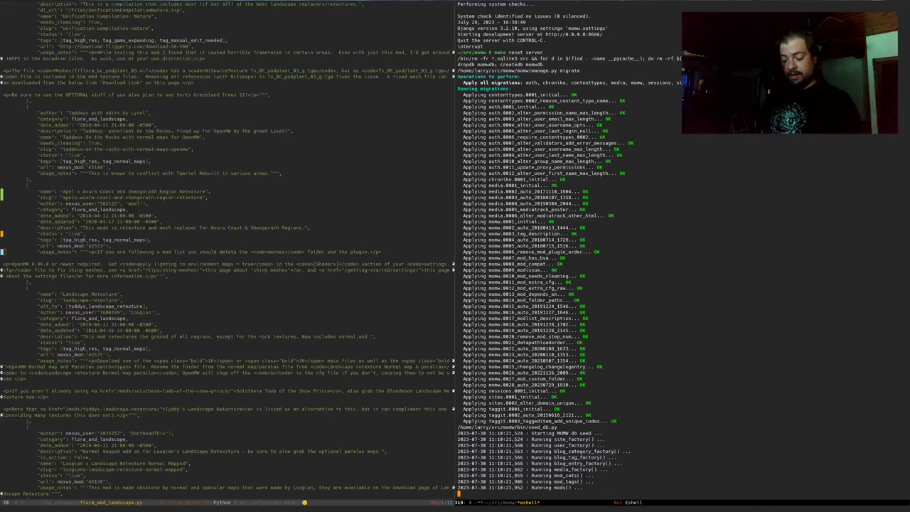
Step: Switch the code window to usage_notes.py
key("ctrl+x")
key("o")
key("ctrl+x")
type("busa")
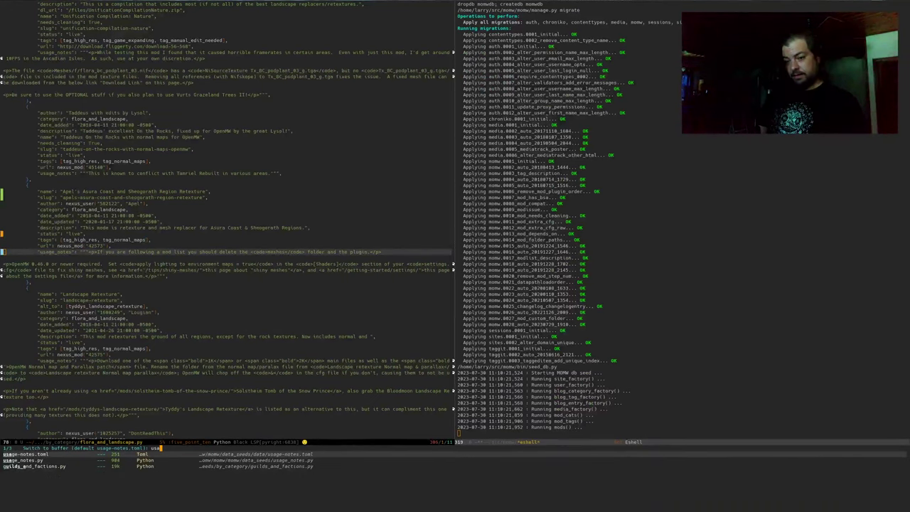
key("Return")
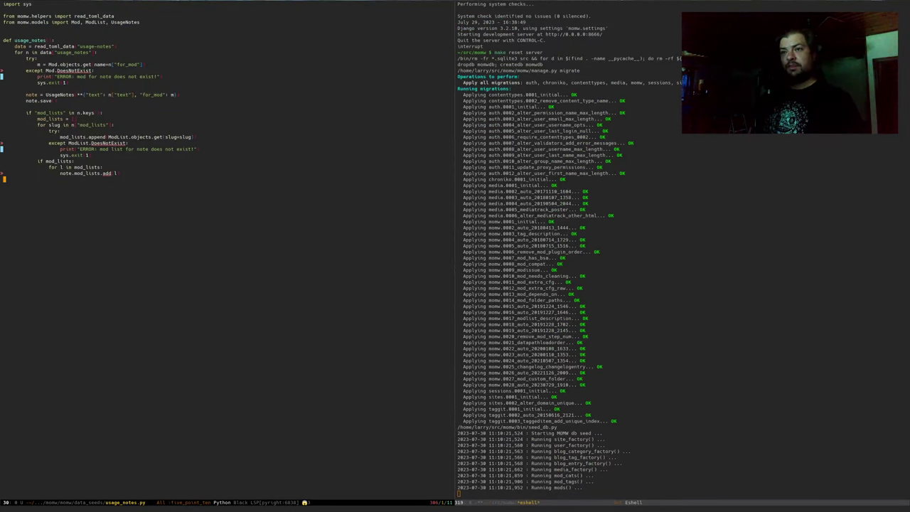
Step: Enlarge the code text and mark the whole usage_notes function
left_click(4, 107)
key("ctrl+x")
key("ctrl+=")
key("=")
key("=")
key("=")
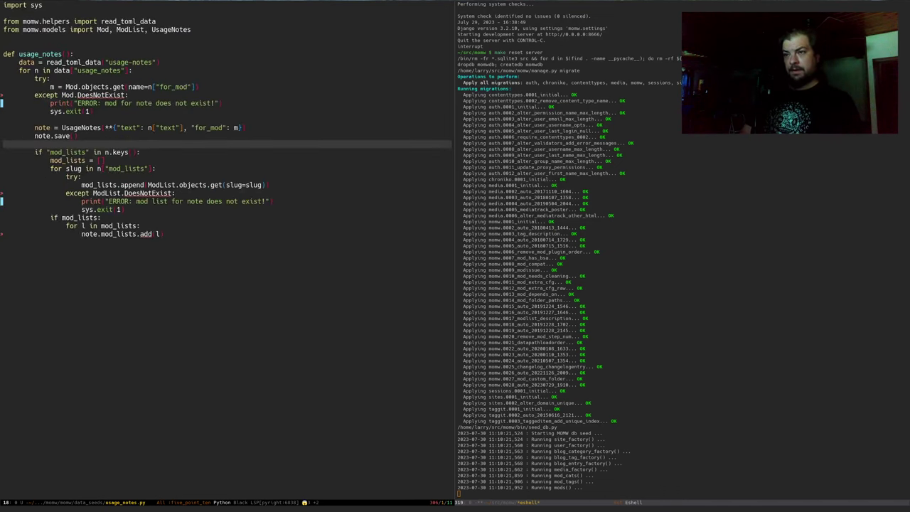
key("alt+{")
key("alt+{")
key("ctrl+space")
key("alt+}")
key("alt+}")
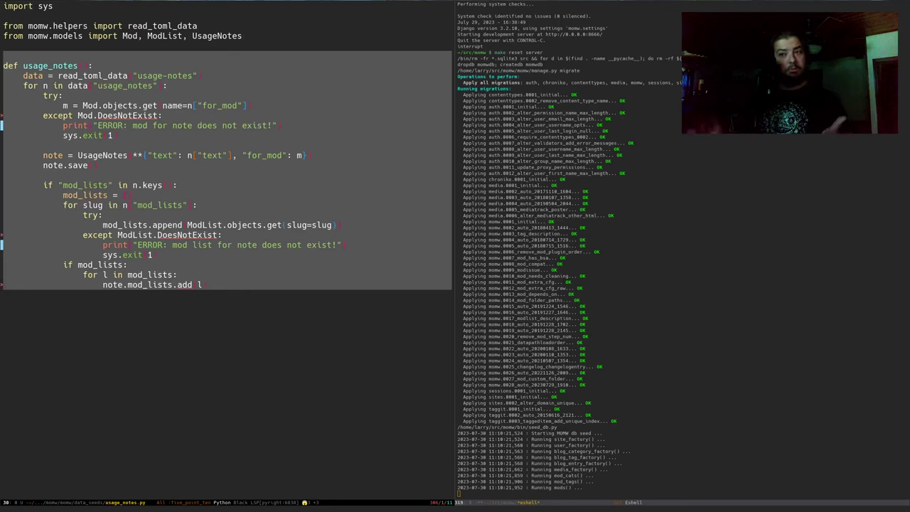
key("ctrl+g")
key("Up")
key("Up")
key("Up")
key("Up")
key("Up")
key("Up")
key("Up")
key("Up")
key("Up")
key("Up")
key("Up")
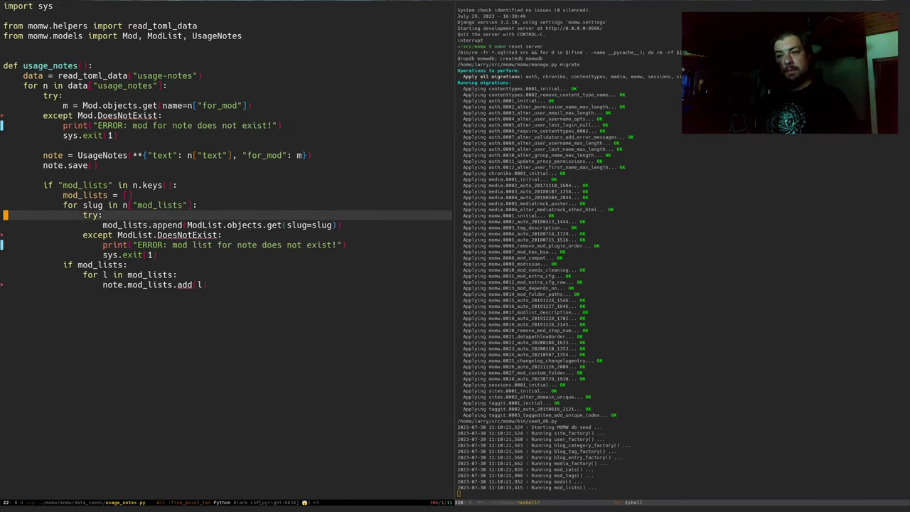
Step: Mark the mod_lists if-block, then switch back to flora_and_landscape.py
key("ctrl+space")
key("alt+}")
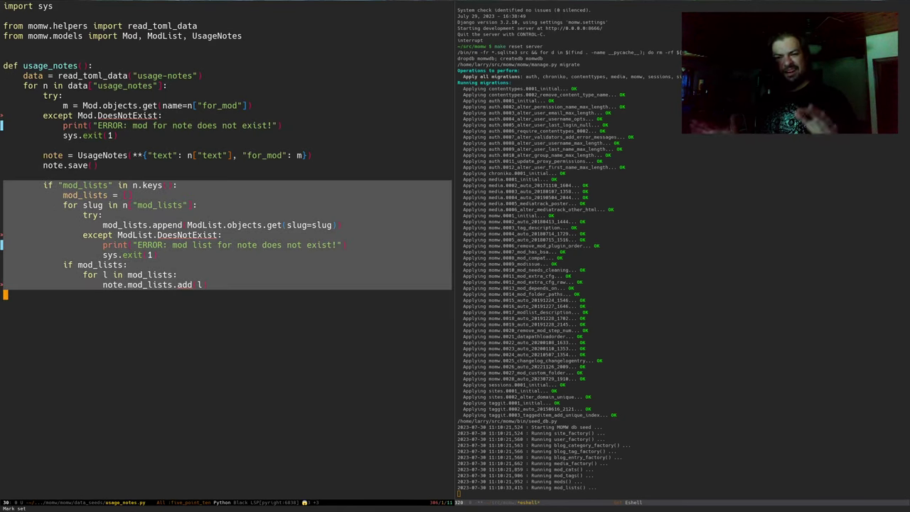
key("ctrl+g")
key("Up")
key("Up")
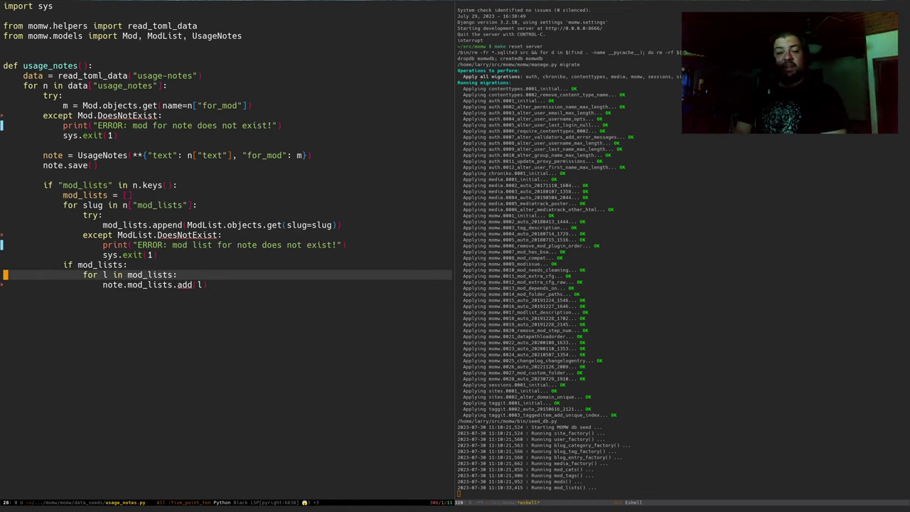
key("ctrl+x")
key("b")
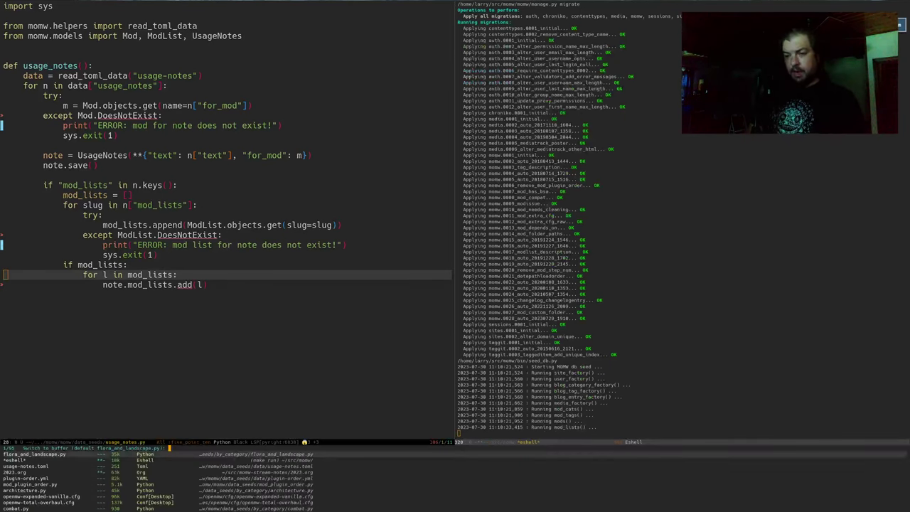
key("Return")
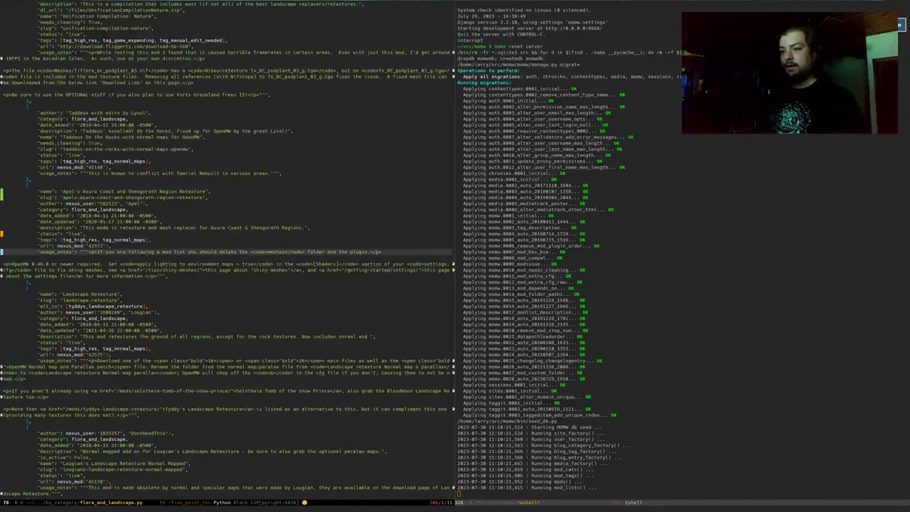
Step: Append ', but keep the <code>textures</code> folder' to the usage note and save
left_click(350, 251)
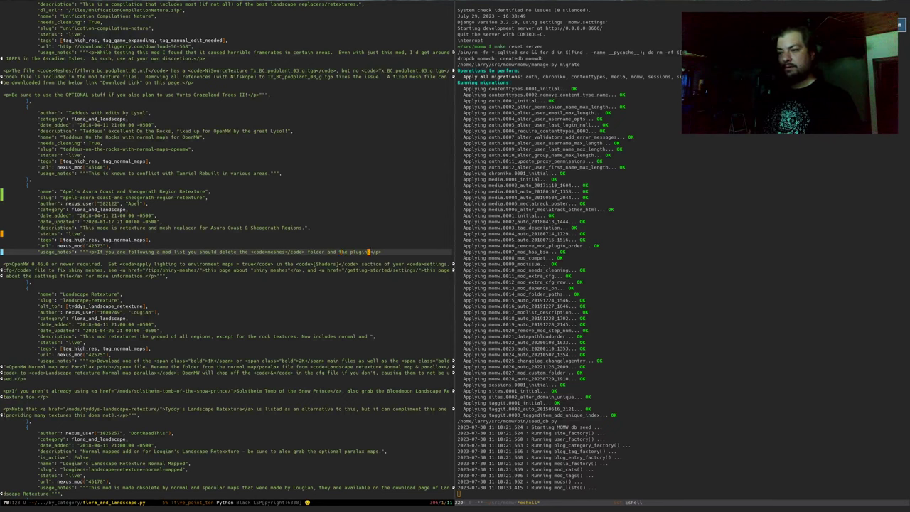
type(", but keep")
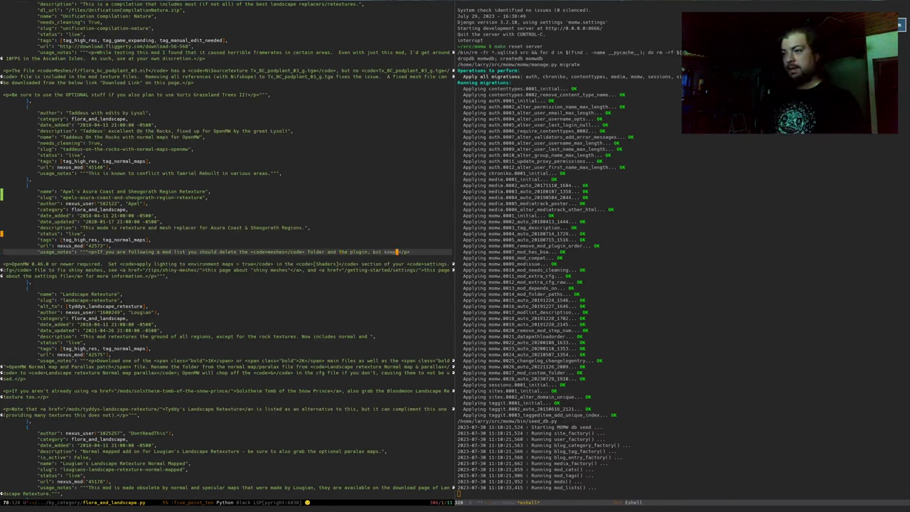
type(" the <code>")
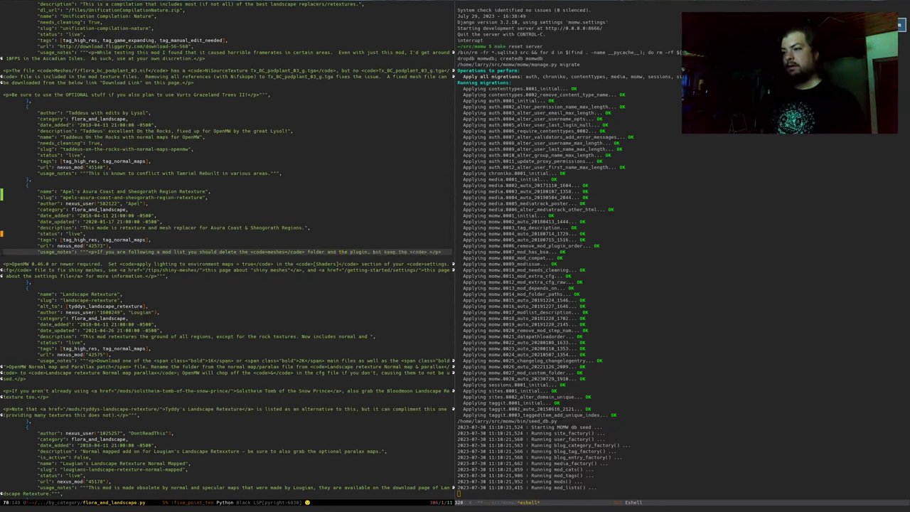
type("textures</code> folder")
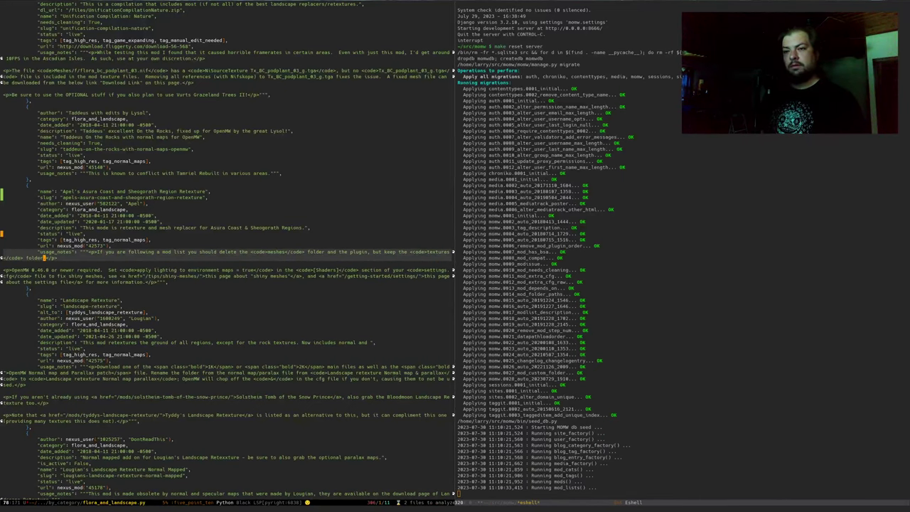
key("ctrl+x")
key("ctrl+s")
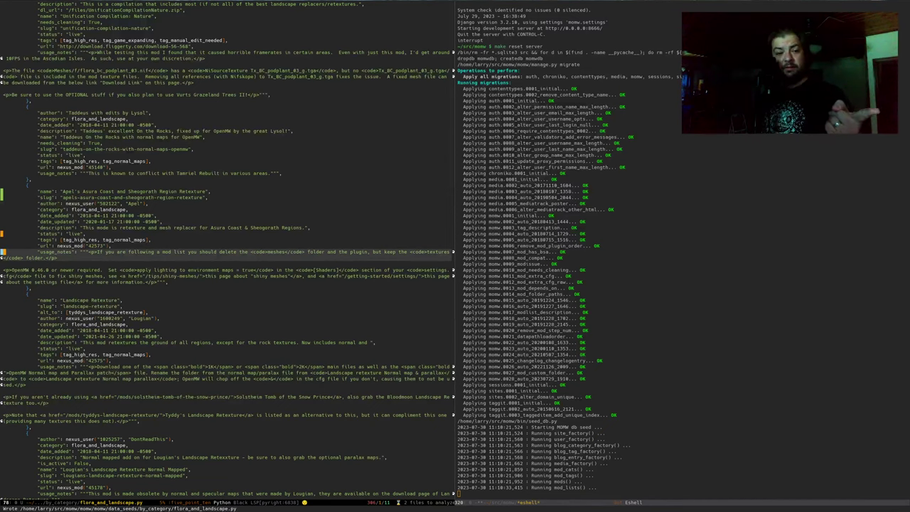
Step: Interrupt the seed script in eshell and rerun 'make reset server'
key("ctrl+x")
key("o")
key("ctrl+c")
key("ctrl+c")
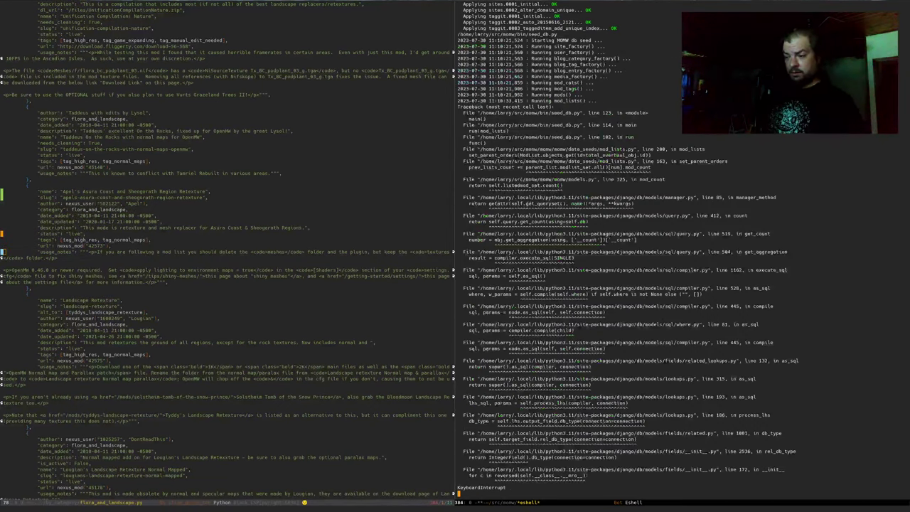
key("Return")
key("Return")
key("alt+p")
key("Return")
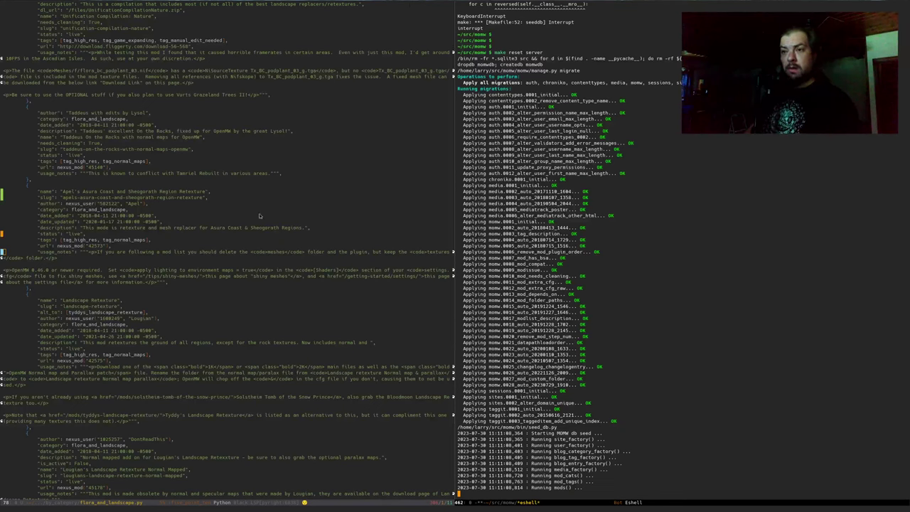
Step: Split the flora_and_landscape.py code view into two stacked windows
left_click(169, 252)
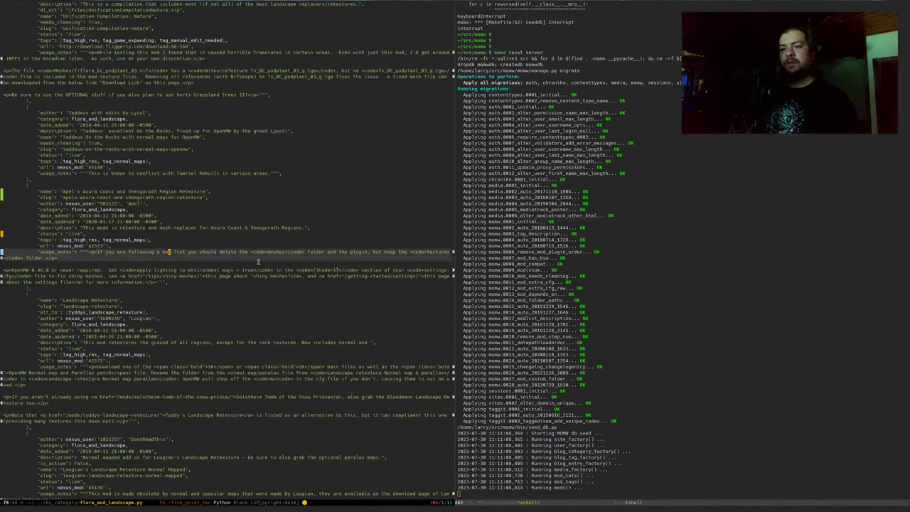
key("ctrl+x")
key("2")
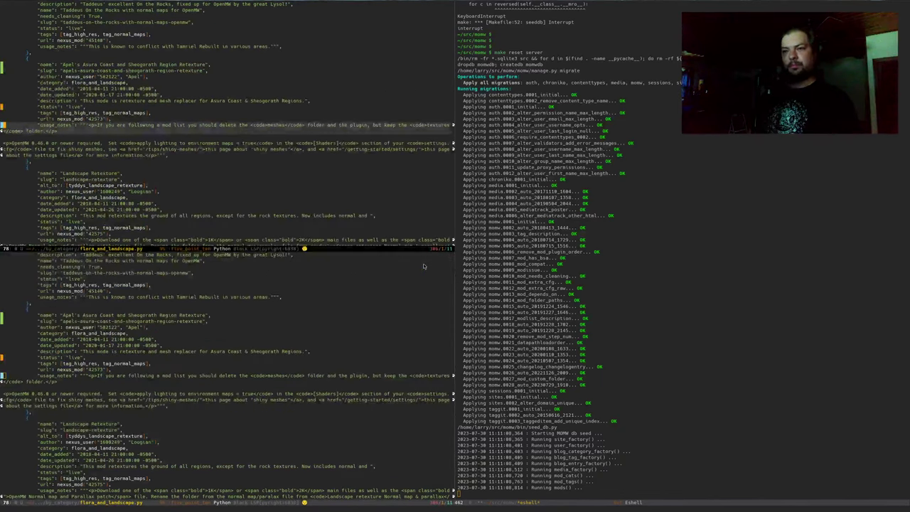
key("ctrl+x")
Step: Open usage-notes.toml in the top window and find a blank spot for a new entry
type("busage")
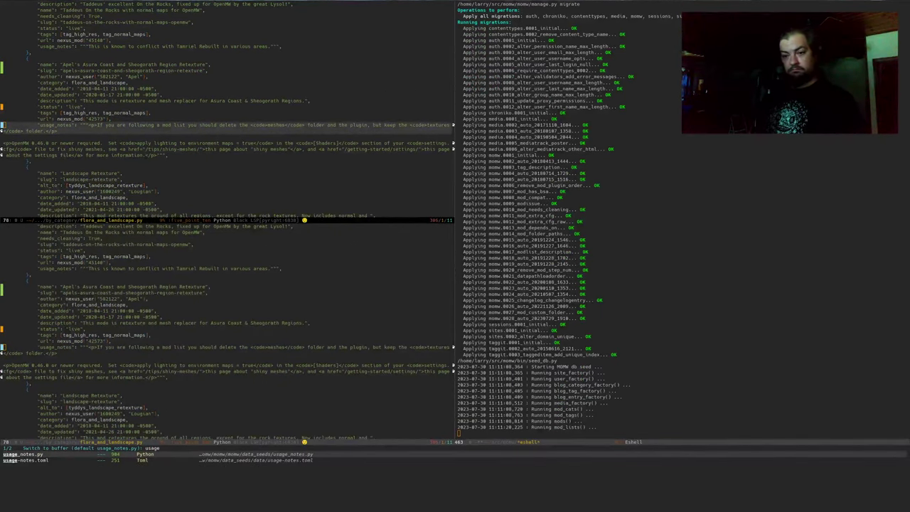
key("Down")
key("Return")
key("alt+>")
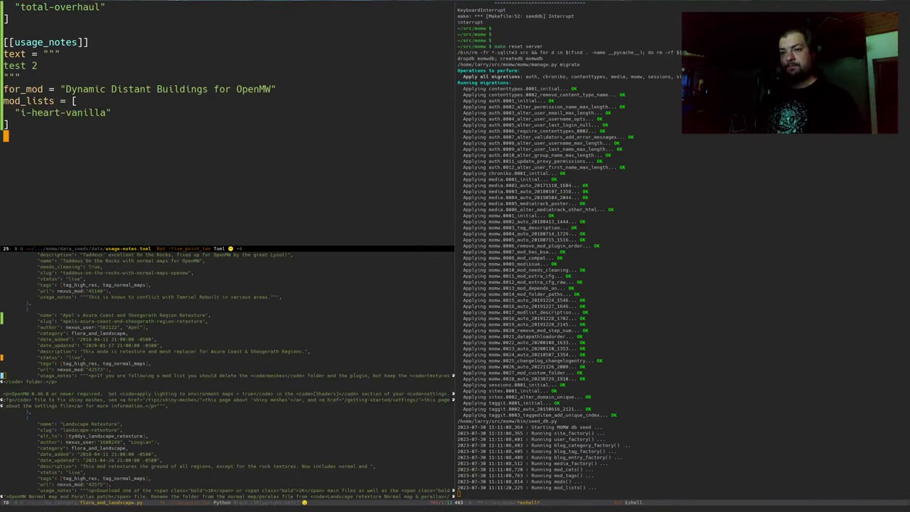
key("Return")
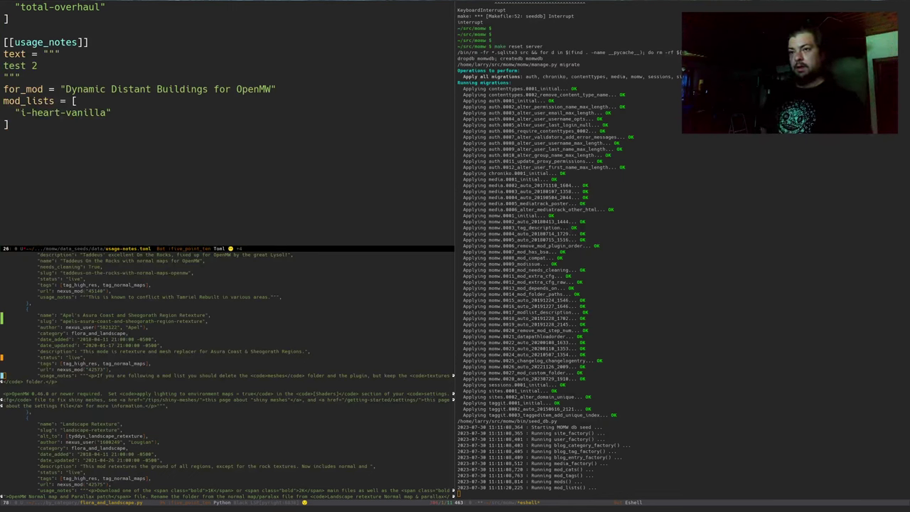
key("alt+{")
key("alt+{")
key("alt+{")
key("alt+{")
key("alt+{")
key("alt+{")
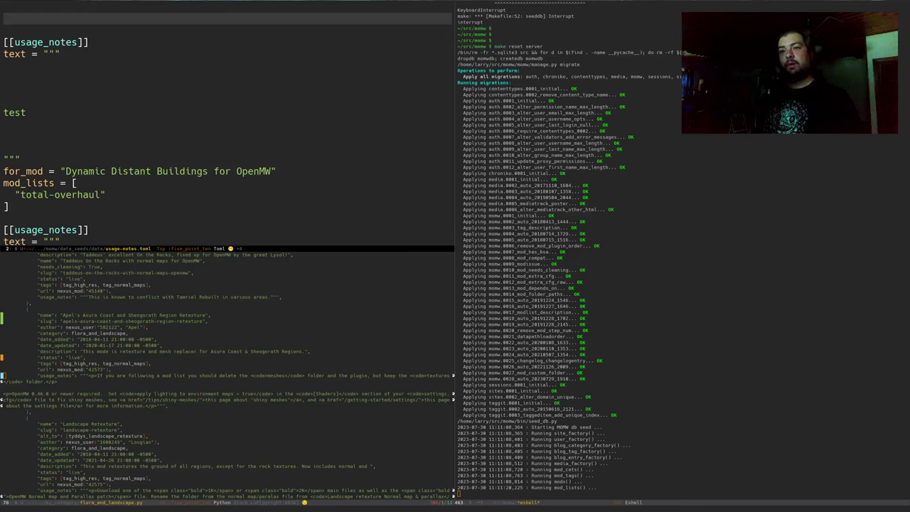
key("alt+}")
key("alt+}")
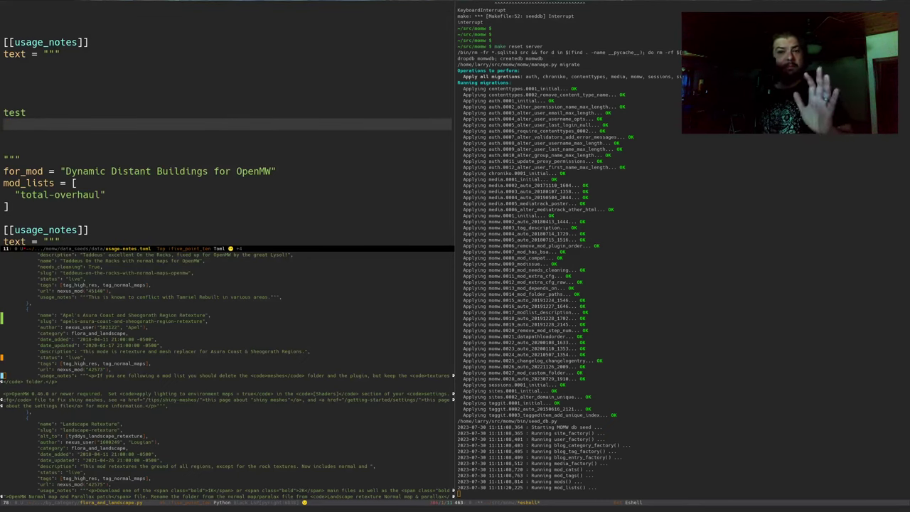
key("ctrl+p")
key("ctrl+p")
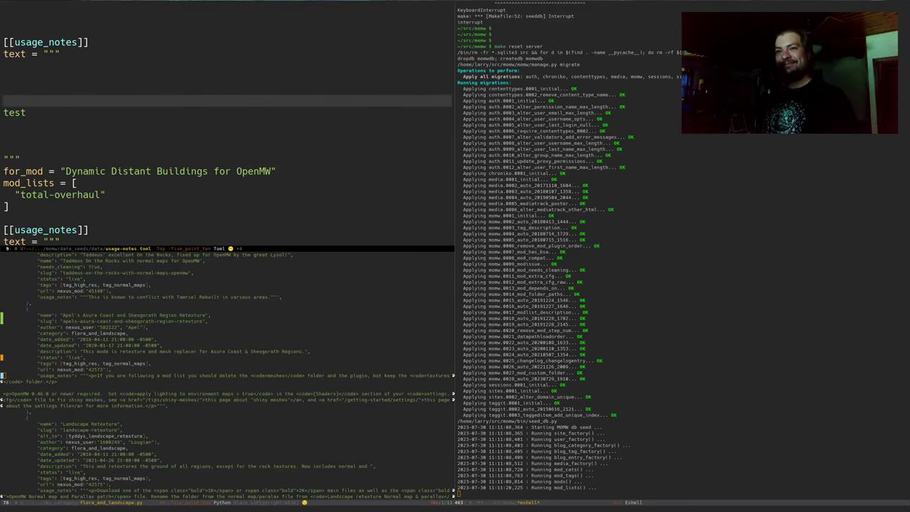
key("alt+{")
key("alt+{")
key("ctrl+n")
Step: Add a [[usage_notes]] header with an empty text = """ block
type("[[usage_")
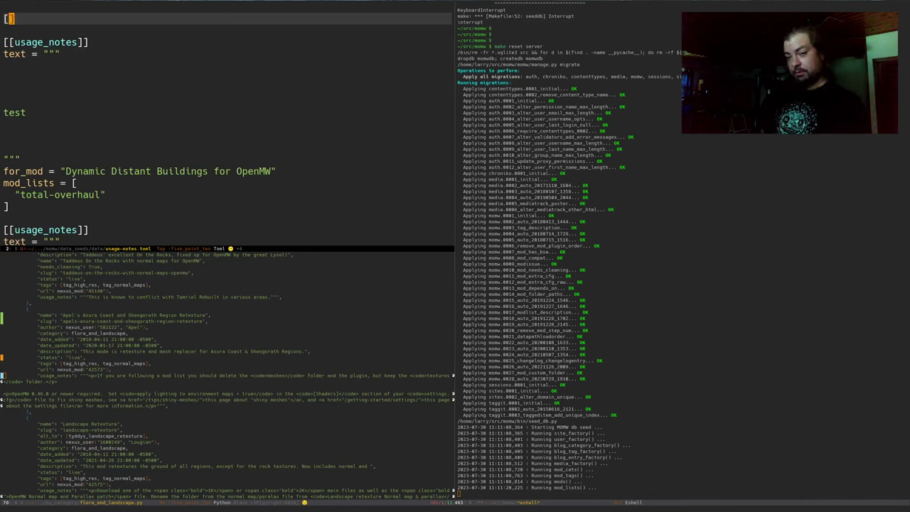
type("no")
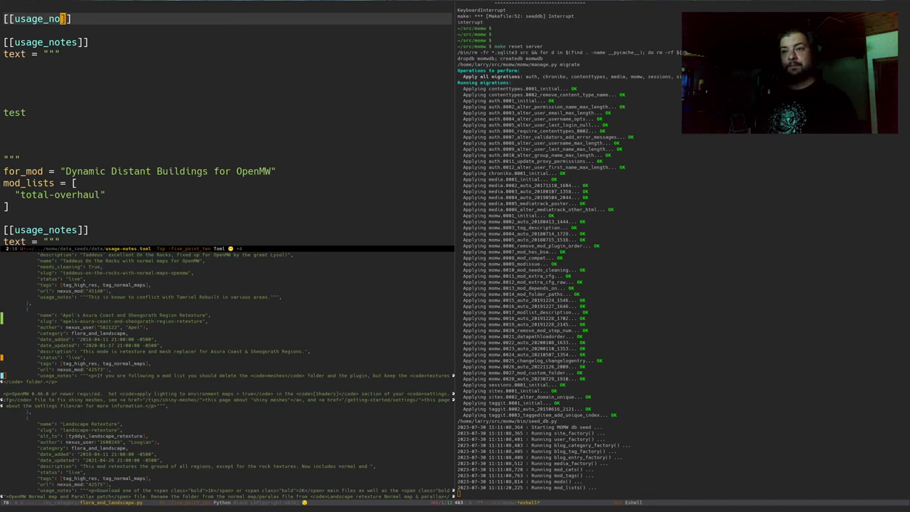
type("tes")
key("End")
key("Return")
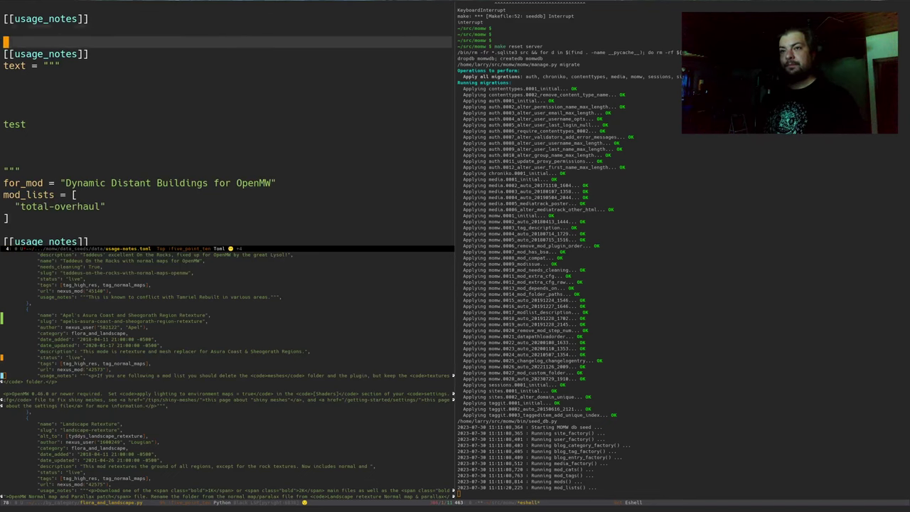
type("text ")
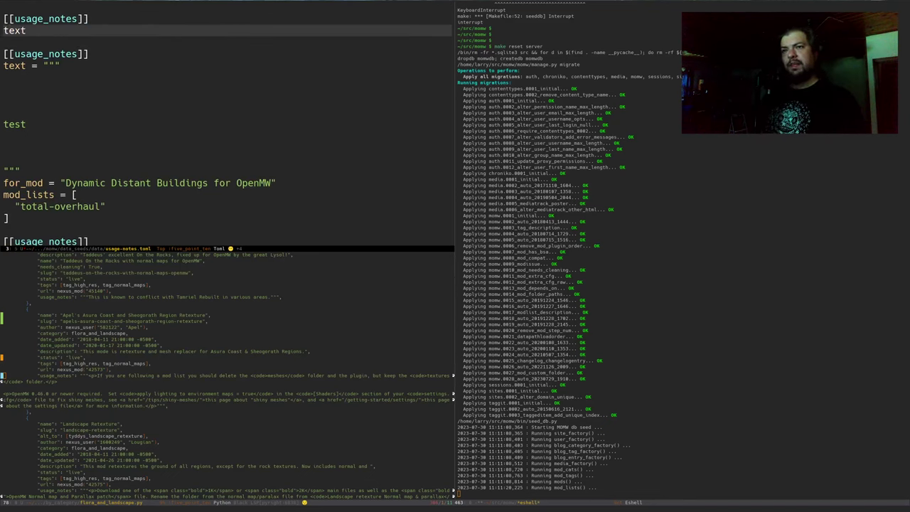
type("= \"\"\"")
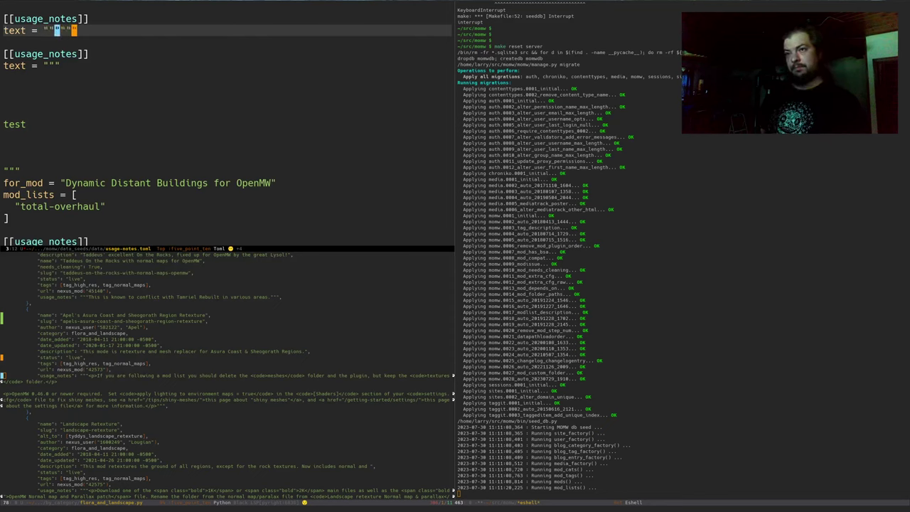
key("Return")
key("Return")
key("Return")
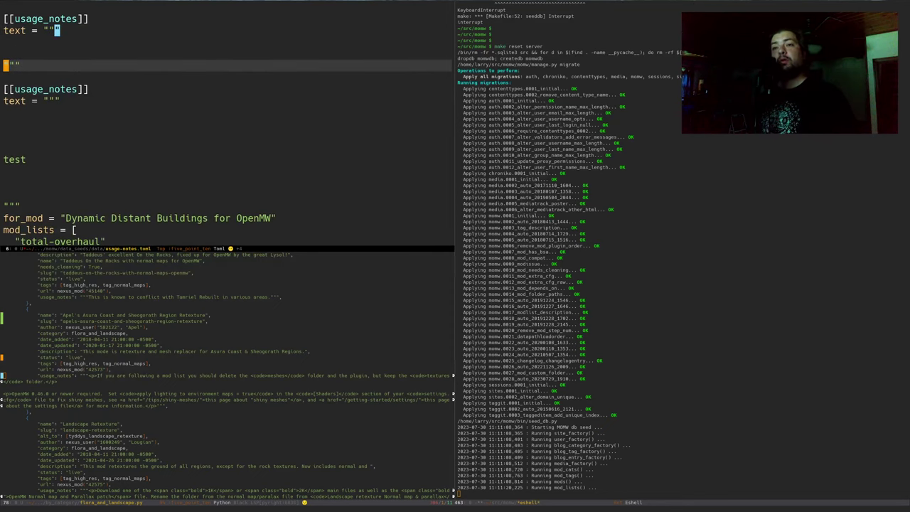
type("\"\"")
key("Up")
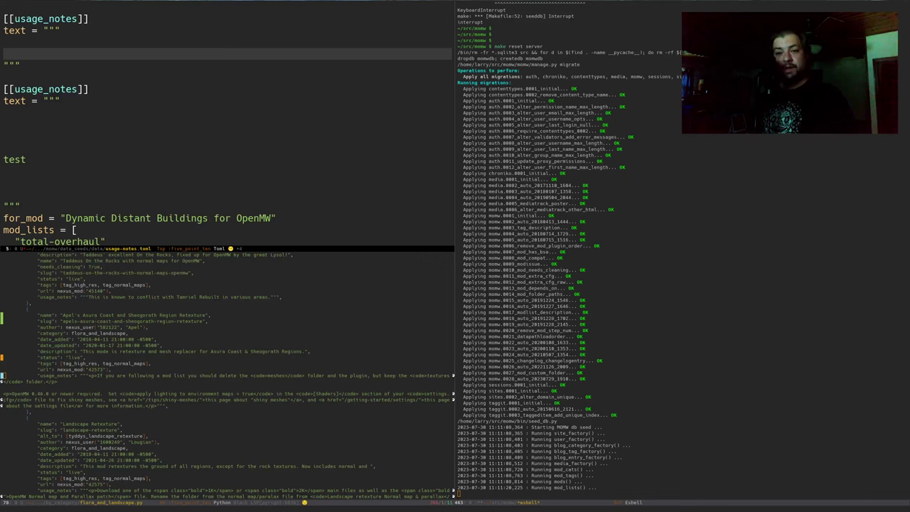
Step: Cut the usage_notes string out of flora_and_landscape.py
key("ctrl+x")
key("o")
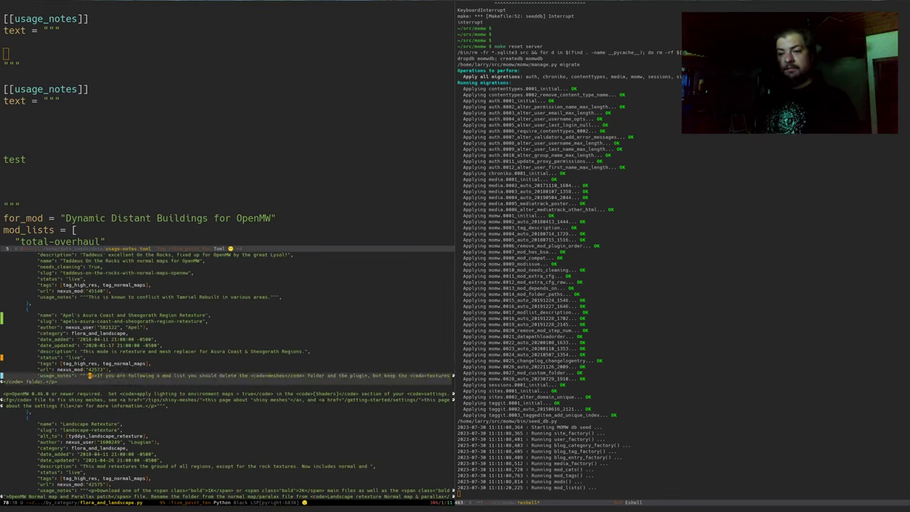
left_click(83, 375)
right_click(158, 405)
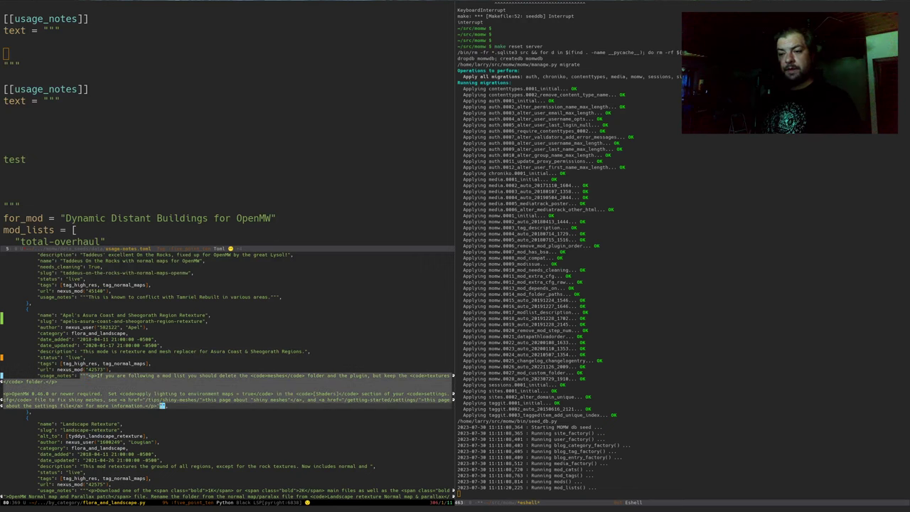
right_click(161, 405)
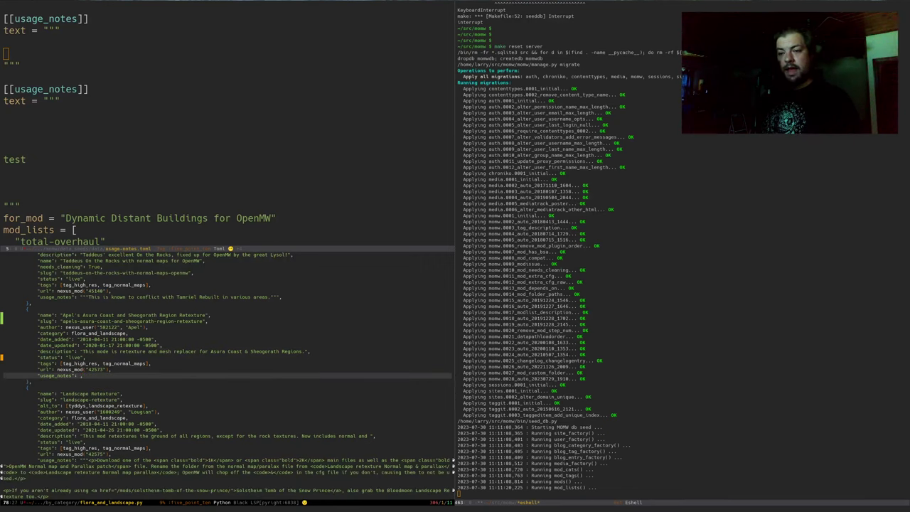
Step: Paste the note after text = and remove the leftover quotes and blank lines
key("ctrl+x")
key("o")
key("Up")
key("Up")
key("Right")
key("Right")
key("Right")
key("Right")
key("Right")
key("Right")
key("Right")
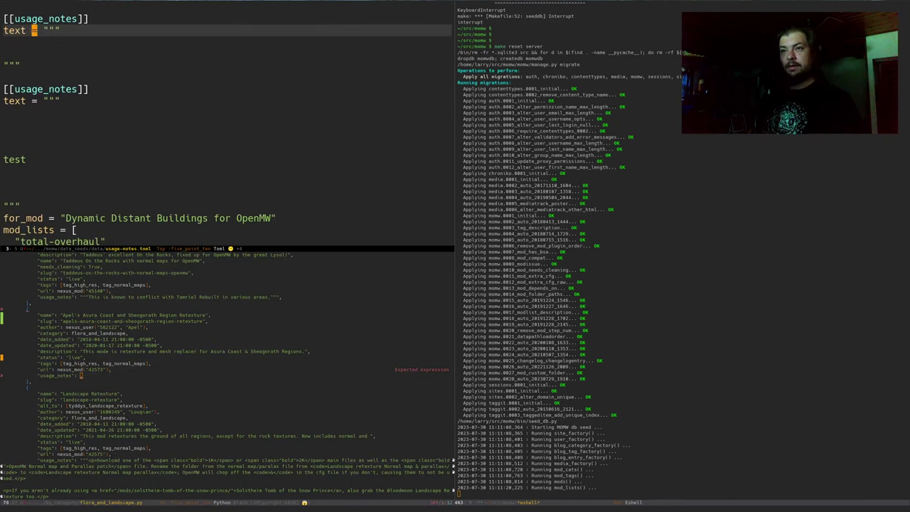
key("ctrl+y")
key("ctrl+space")
key("Down")
key("Down")
key("Down")
key("Down")
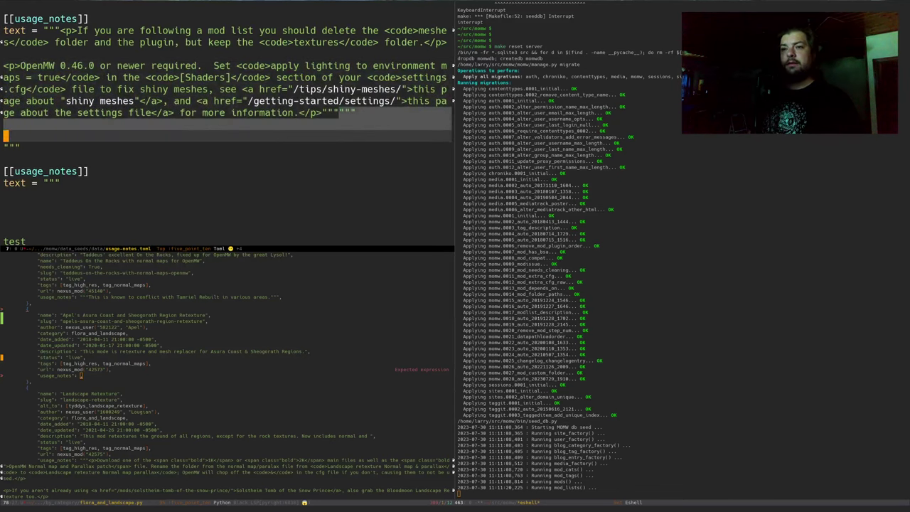
key("ctrl+w")
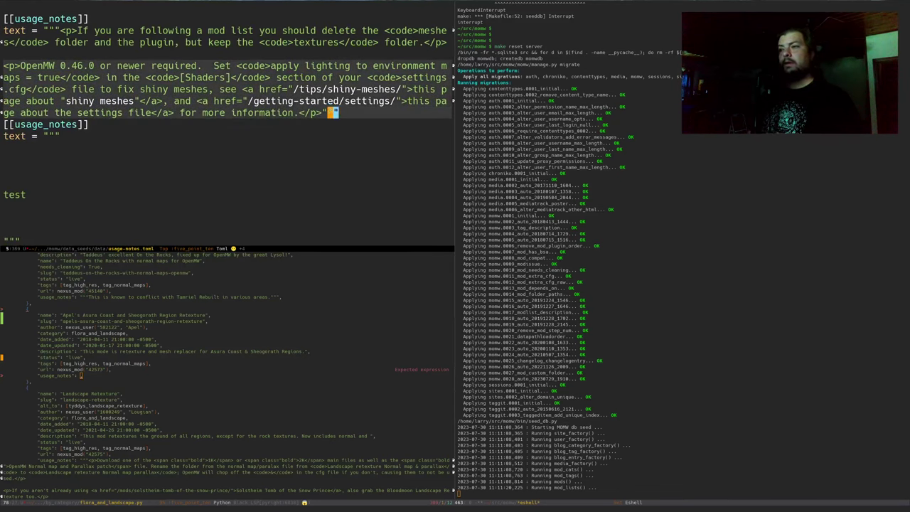
key("Left")
key("Return")
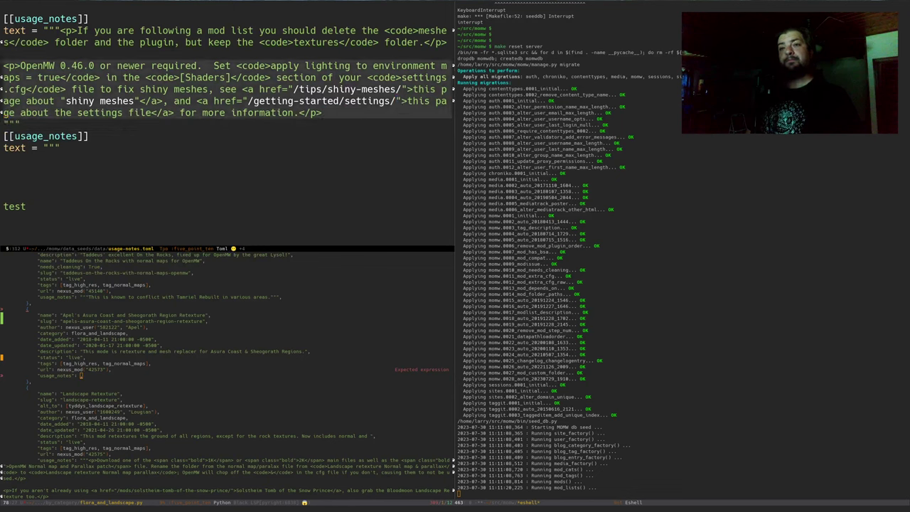
Step: Fix the closing quotes and start a for_mod = " line below the text block
left_click(6, 30)
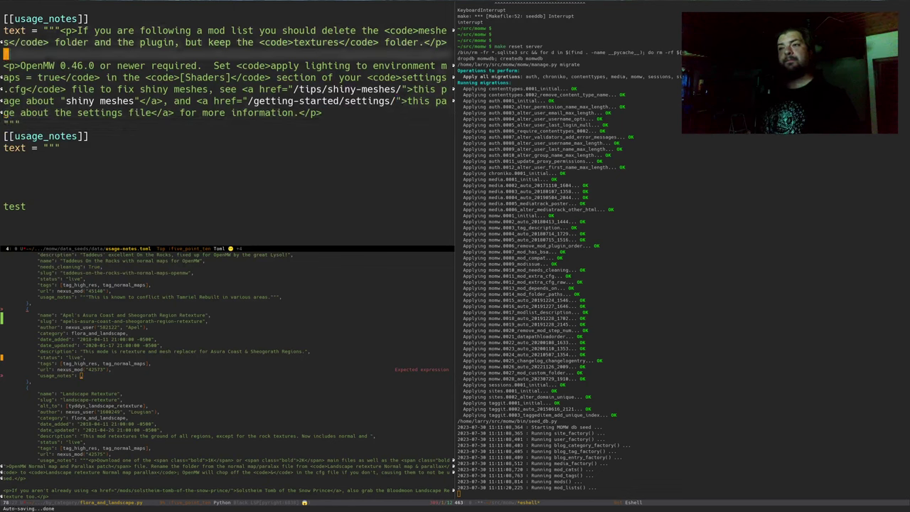
key("ctrl+/")
key("Down")
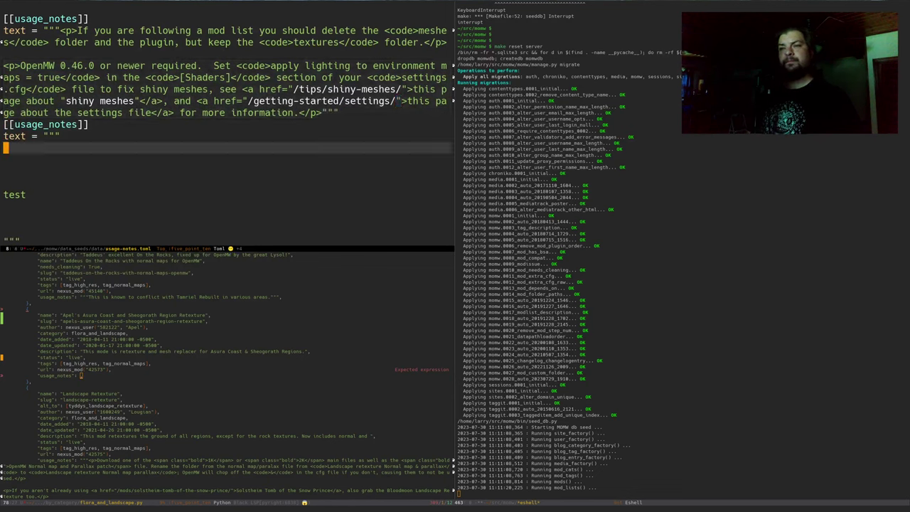
key("Return")
key("Up")
key("Return")
key("Up")
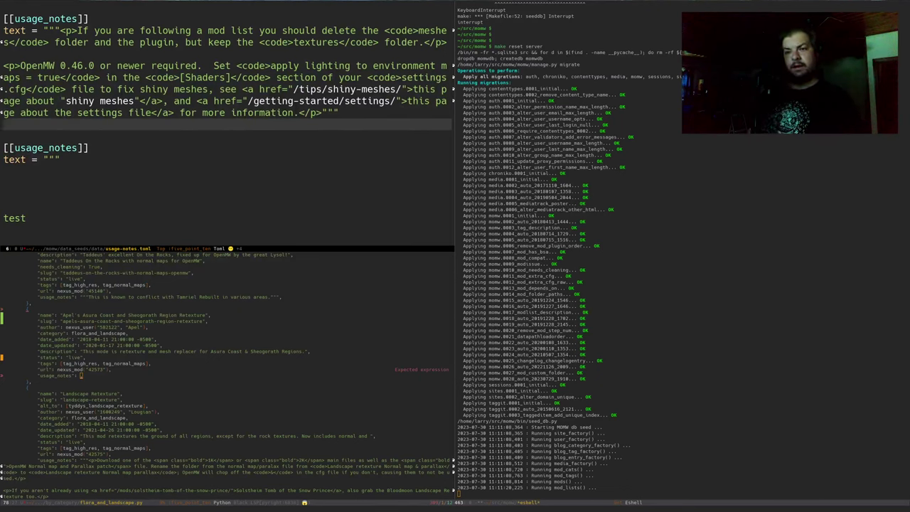
scroll(227, 130, "down", 2)
type("for_mod = \"")
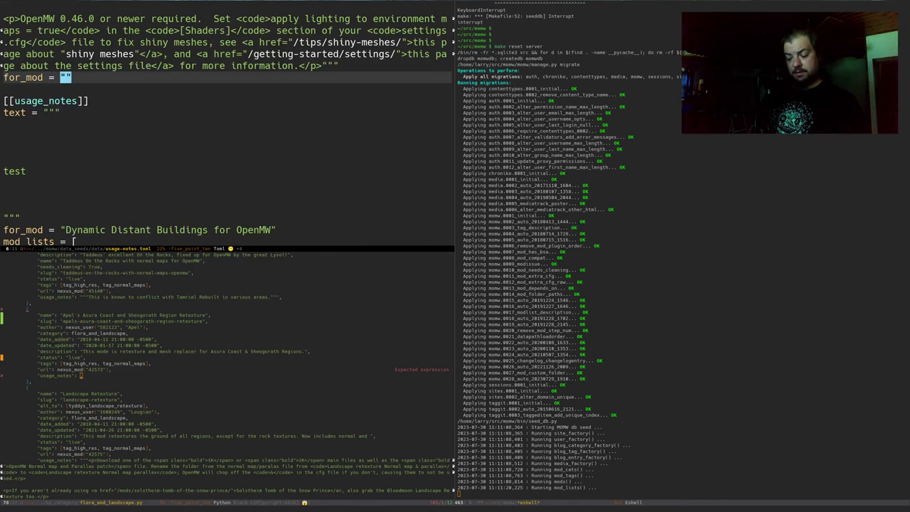
Step: Copy the Apel's Asura Coast and Sheogorath Region Retexture name from the Python file
key("ctrl+x")
key("o")
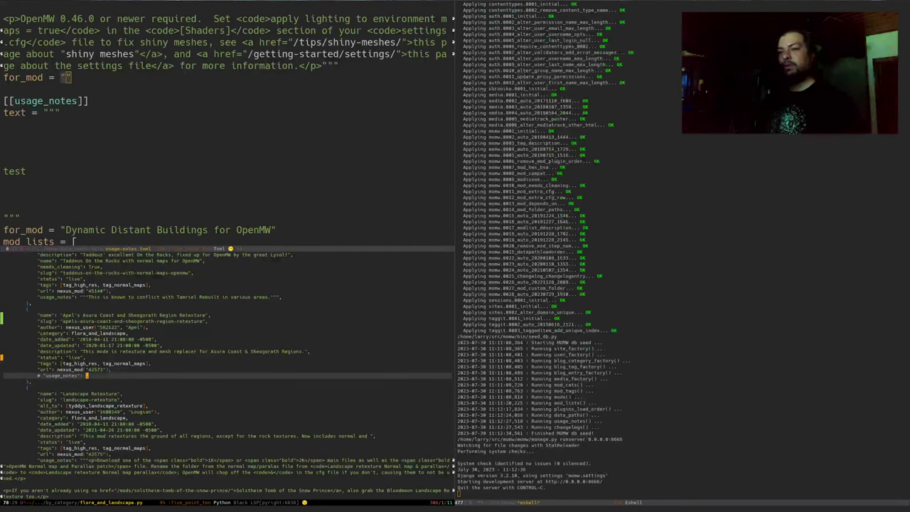
key("Up")
key("Up")
key("Up")
key("Up")
key("Up")
key("Up")
key("Up")
key("Up")
key("Up")
key("Up")
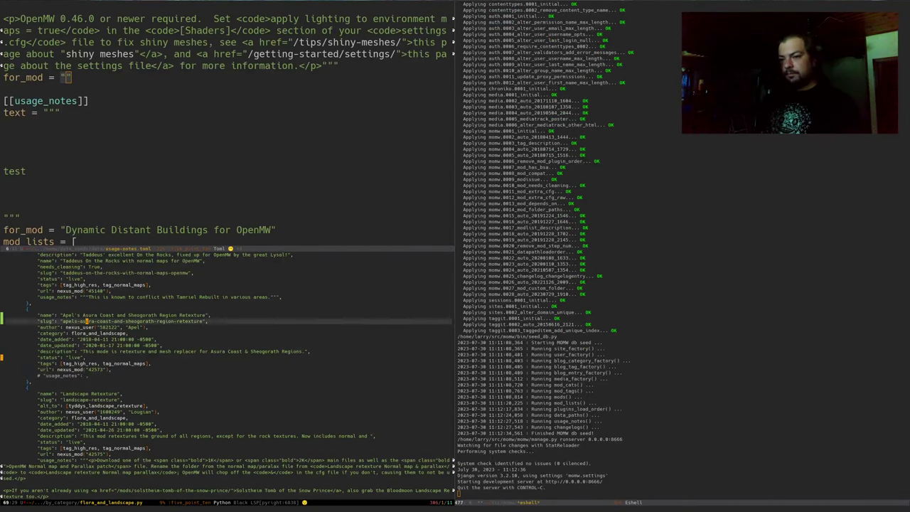
key("ctrl+space")
key("ctrl+alt+f")
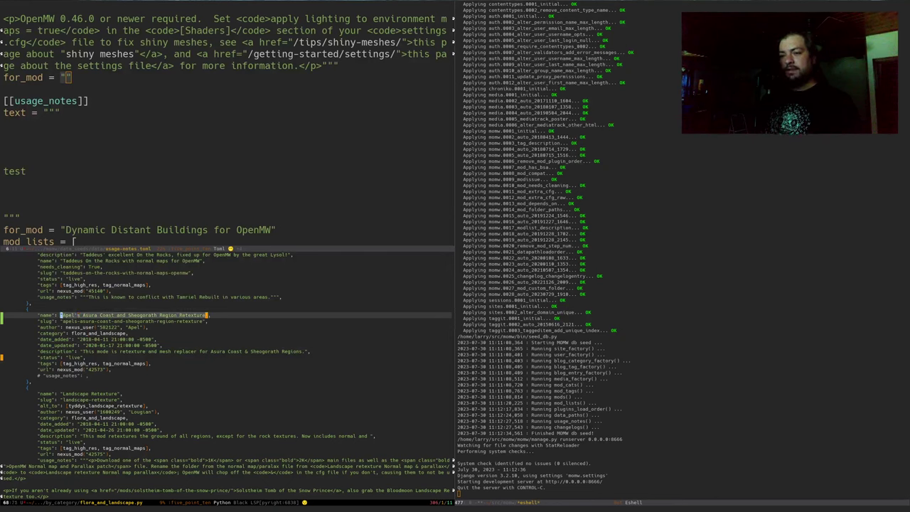
key("alt+w")
Step: Paste the mod name as the for_mod value and save usage-notes.toml
key("ctrl+x")
key("o")
key("BackSpace")
key("ctrl+y")
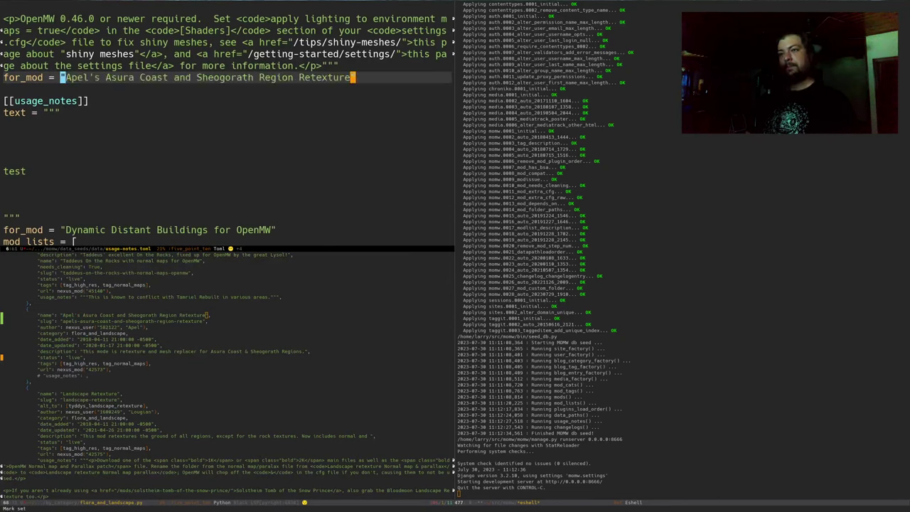
key("ctrl+a")
key("ctrl+x")
key("ctrl+s")
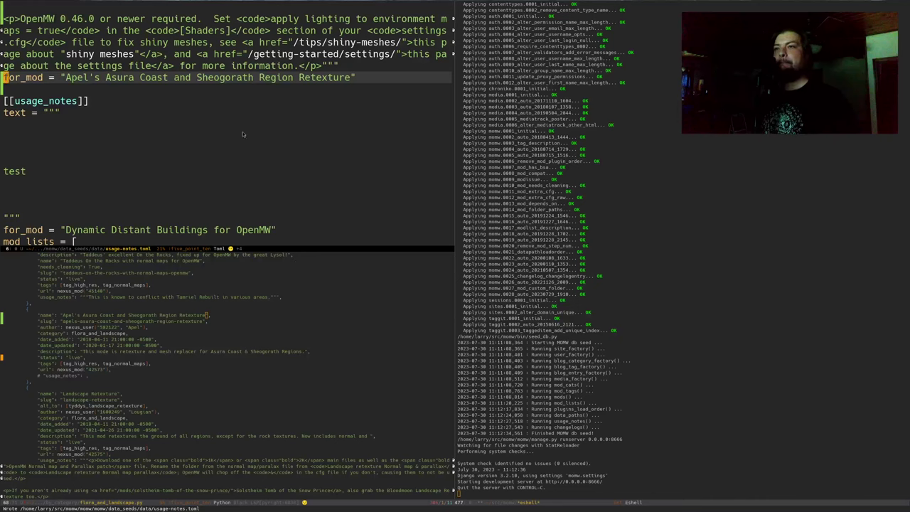
scroll(243, 134, "up", 3)
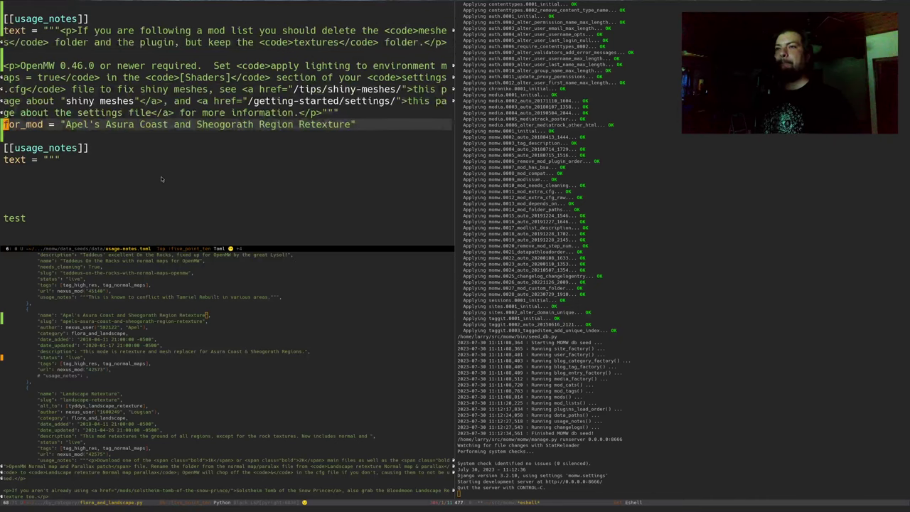
Step: Delete the mod-list preamble, capitalise 'Delete', and save usage-notes.toml
left_click(125, 31)
key("alt+b")
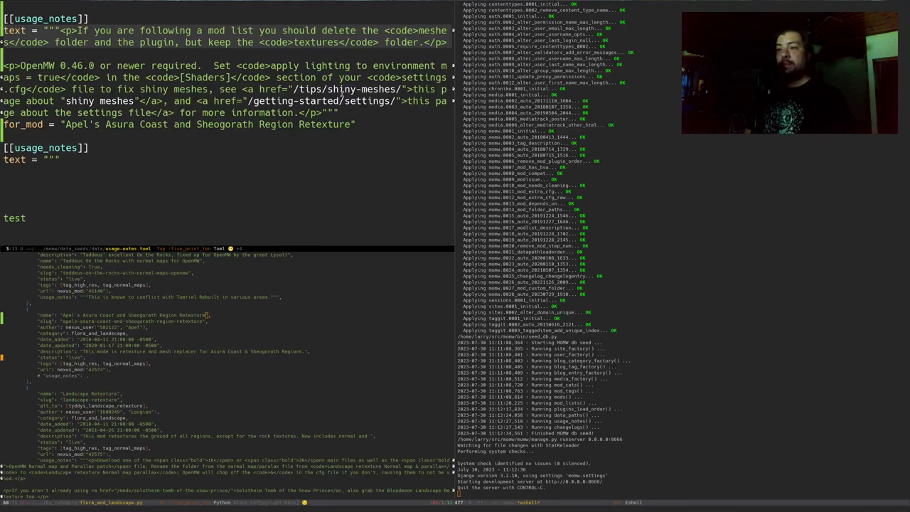
key("w")
key("w")
key("w")
key("w")
key("w")
key("w")
key("w")
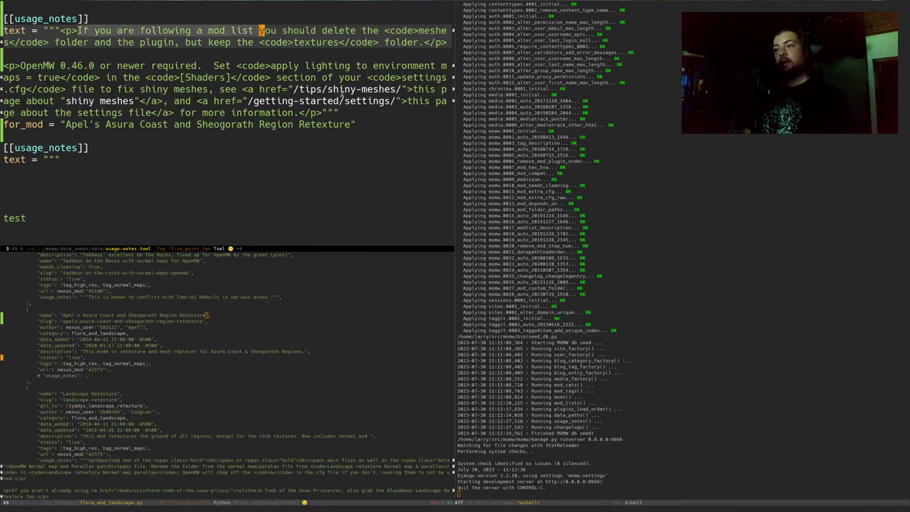
key("w")
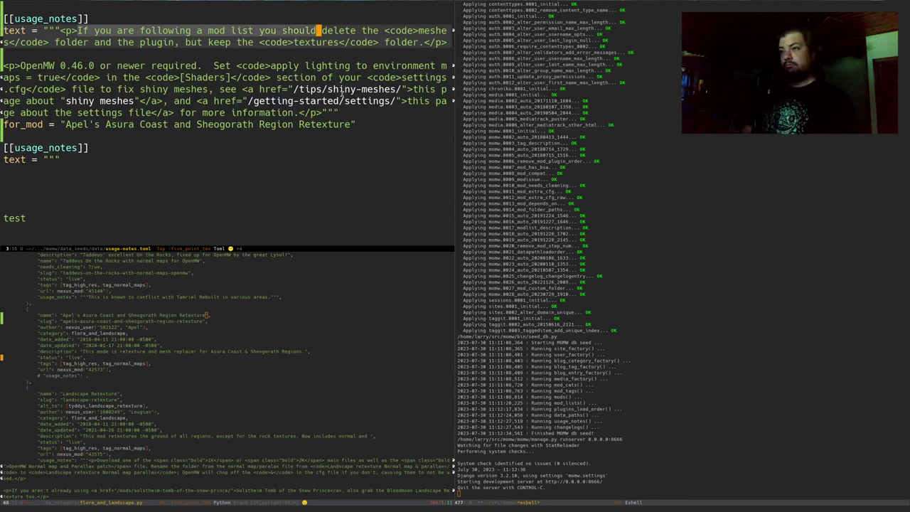
key("w")
key("d")
key("T")
key("greater")
key("asciitilde")
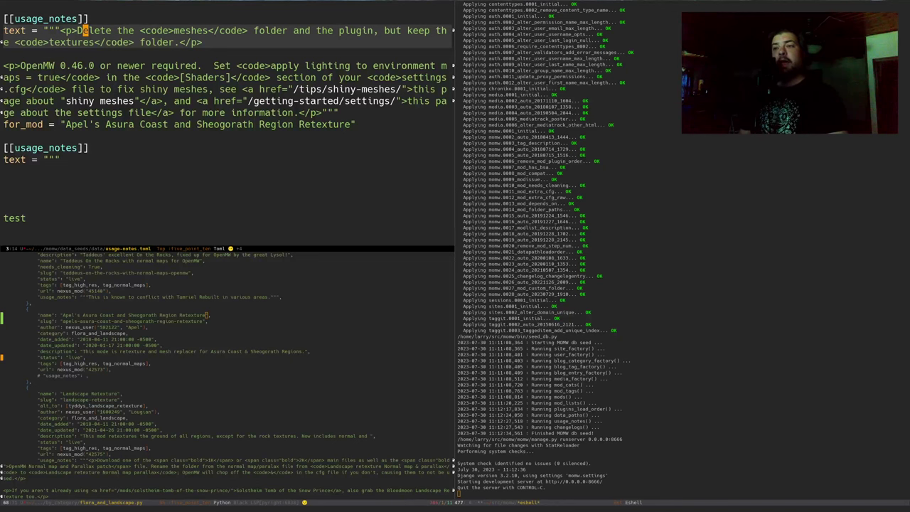
key("ctrl+x")
key("ctrl+s")
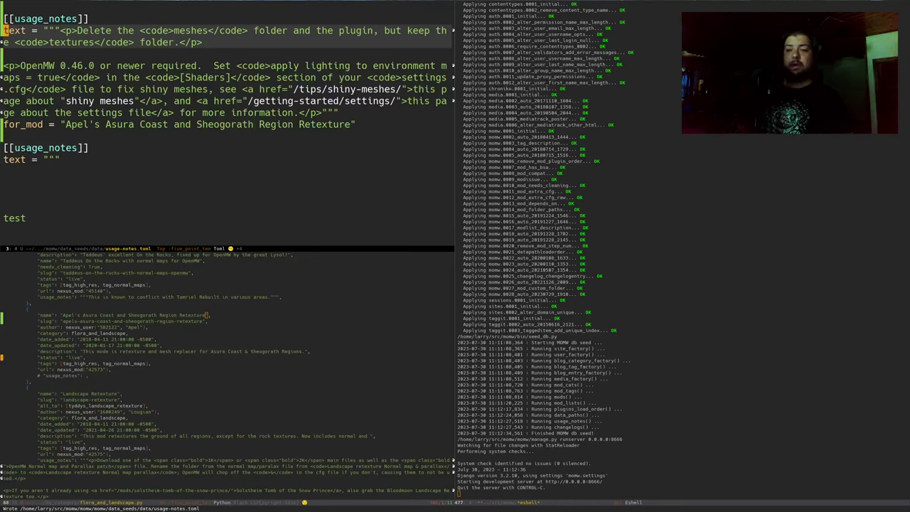
key("ctrl+w")
Step: Delete the commented-out usage_notes line in flora_and_landscape.py and save the file
key("j")
key("j")
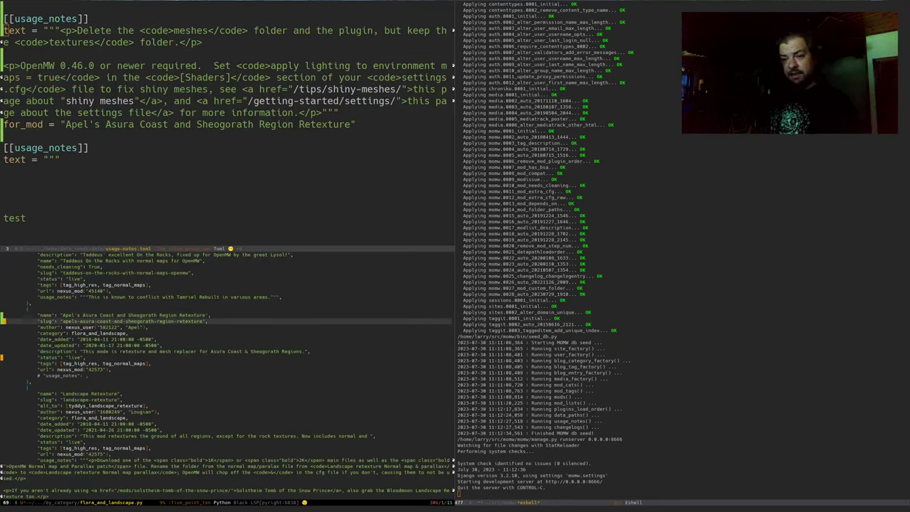
key("j")
key("j")
key("j")
key("j")
key("j")
key("j")
key("j")
key("j")
key("j")
key("d")
key("d")
key("ctrl+x")
key("ctrl+s")
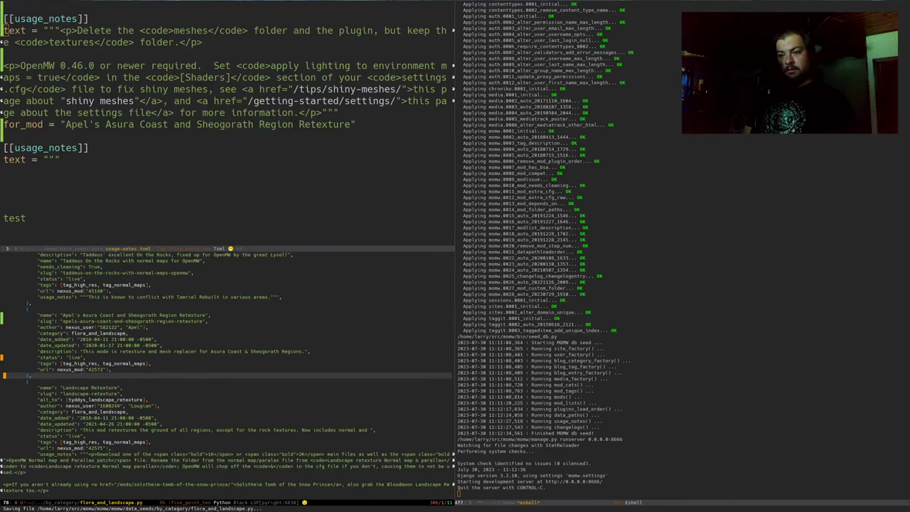
Step: Select the Apel's Asura Coast entry in the seed data
key("k")
key("k")
key("k")
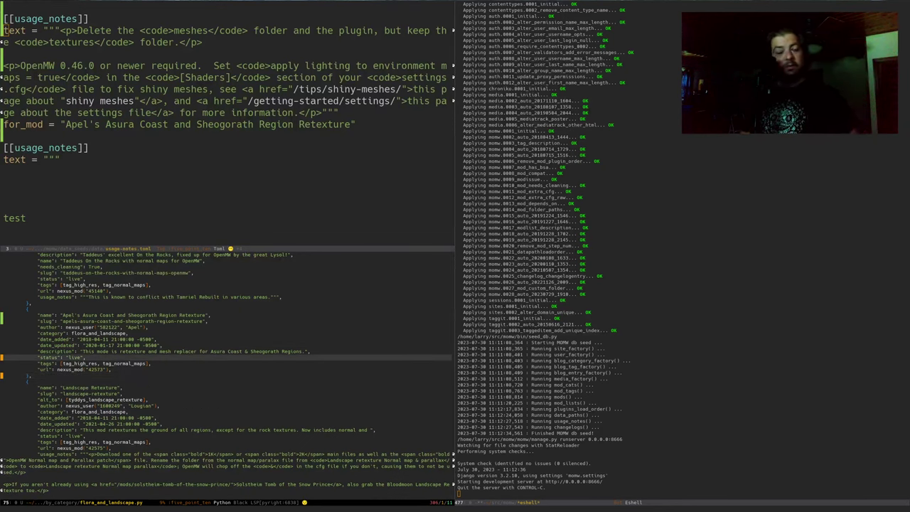
key("k")
key("k")
key("k")
key("k")
key("k")
key("ctrl+space")
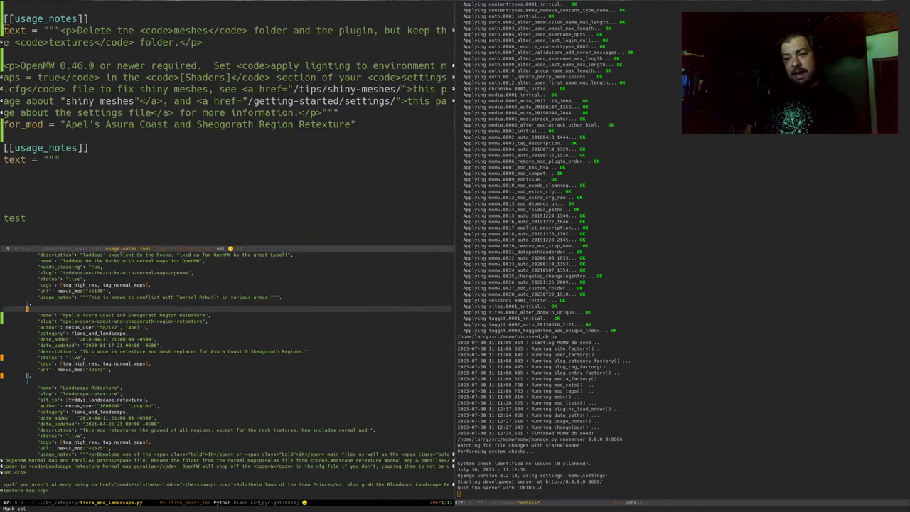
key("ctrl+alt+f")
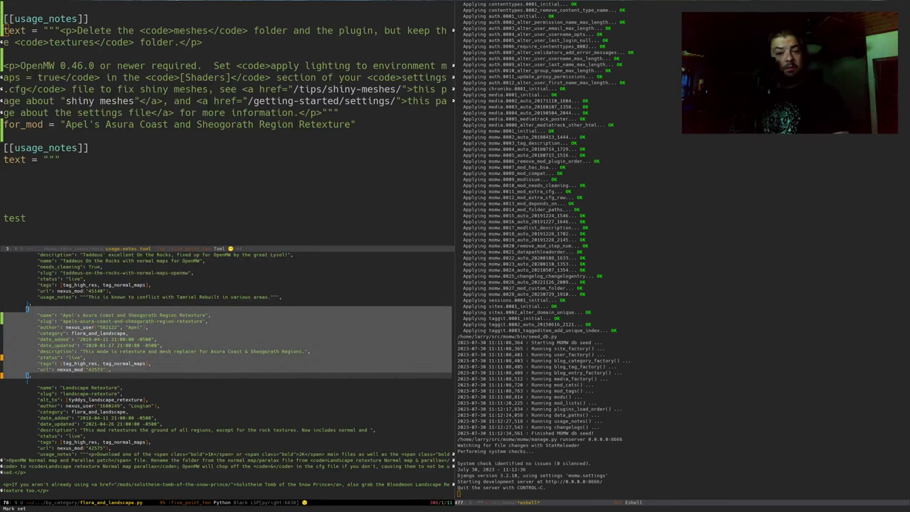
key("alt+w")
key("ctrl+p")
key("ctrl+p")
key("ctrl+p")
key("ctrl+p")
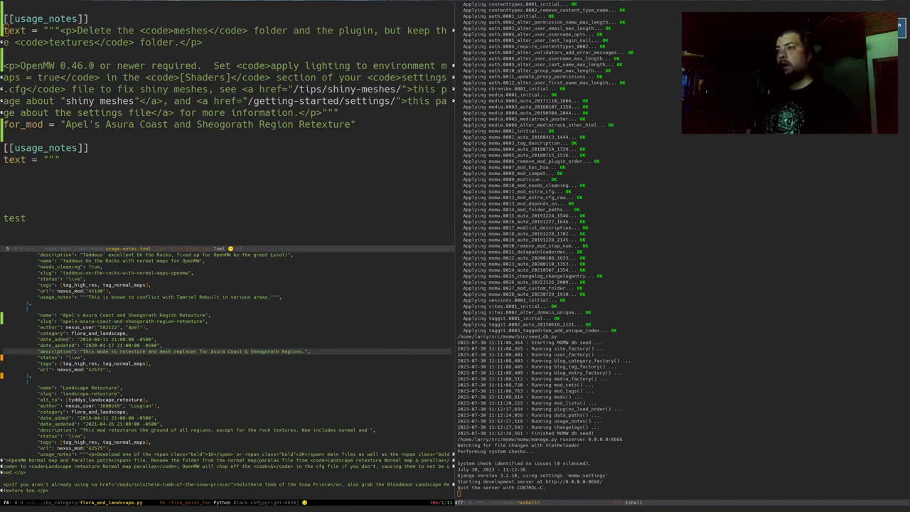
Step: Mark the usage_notes entry in the usage notes window, then reduce the frame to one window
key("ctrl+x")
key("o")
key("Up")
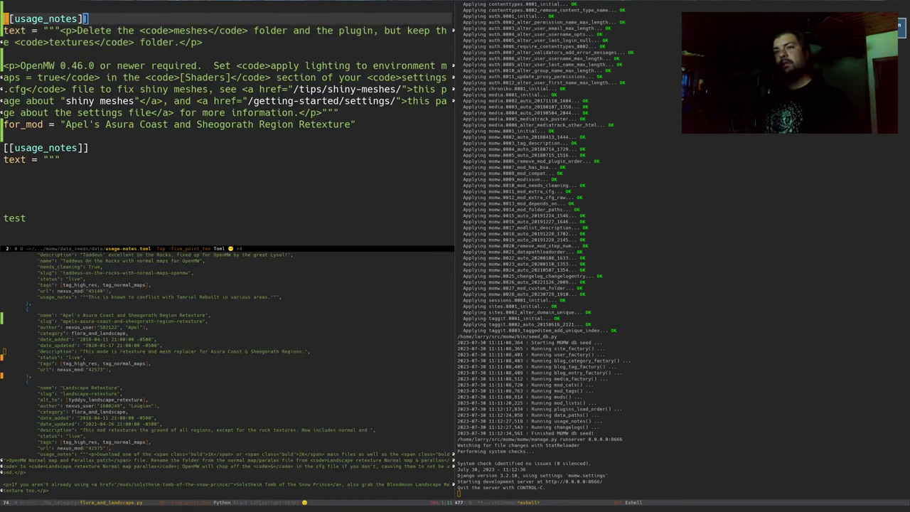
key("V")
key("}")
key("}")
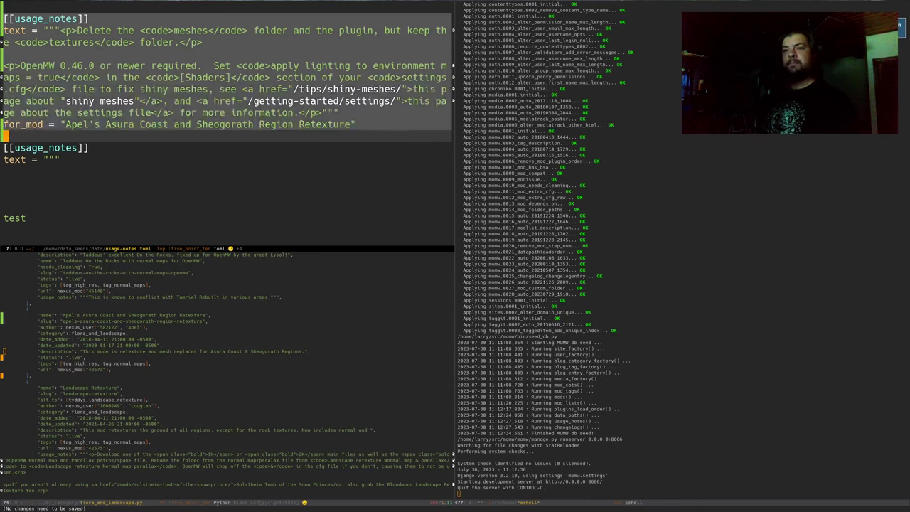
key("k")
key("Escape")
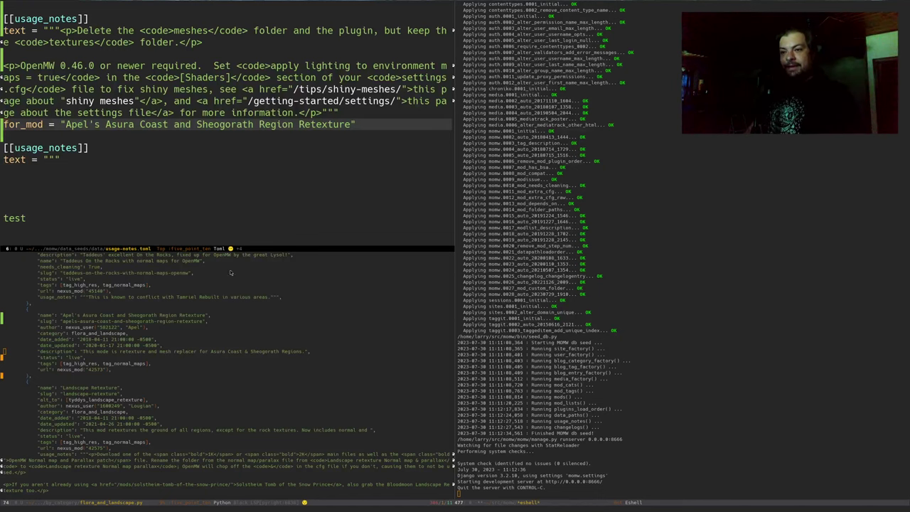
left_click(219, 346)
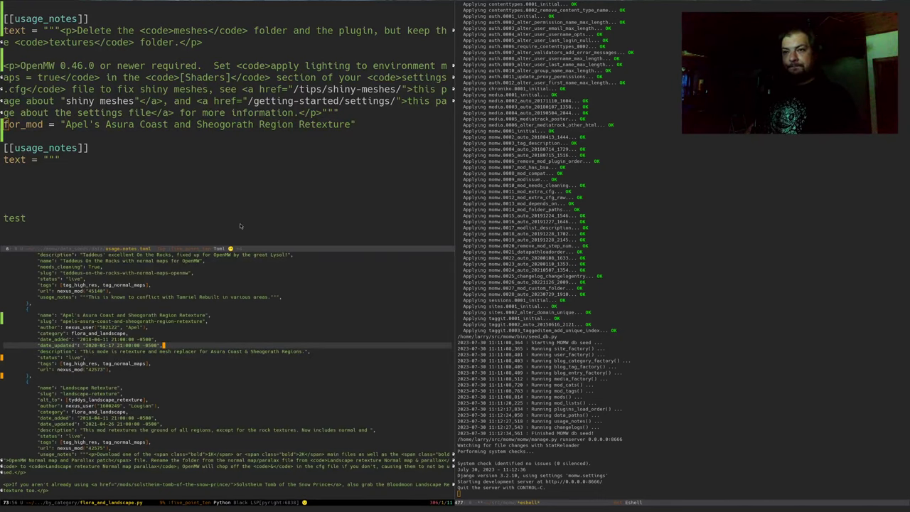
left_click(229, 173)
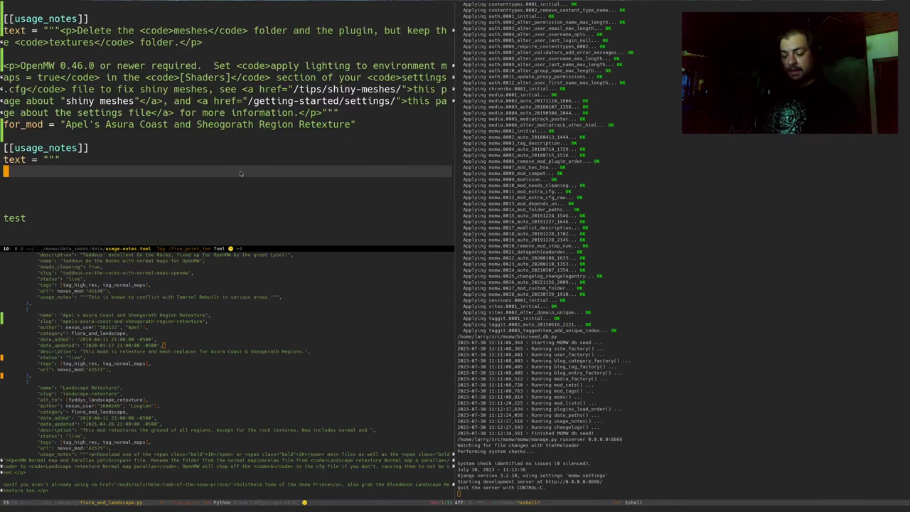
key("1")
key("ctrl+x")
Step: In 2023.org, tick Issues review and 5.10 CFG Generator refactor, then save the notes
key("b")
key("Return")
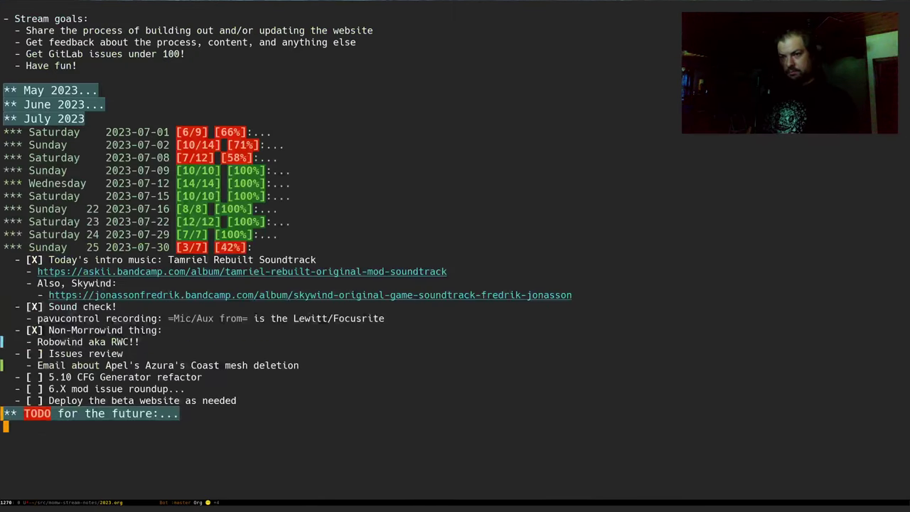
key("Up")
key("Up")
key("Up")
key("Up")
key("Up")
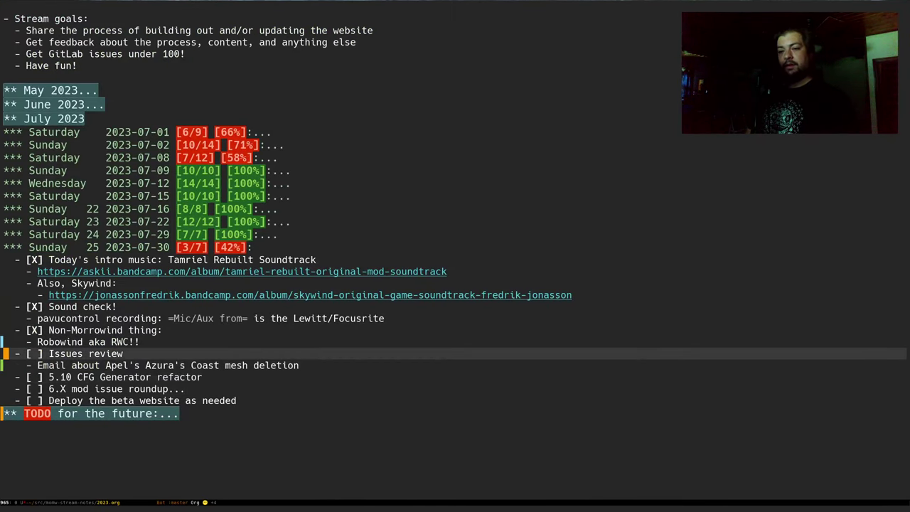
key("ctrl+c")
key("ctrl+c")
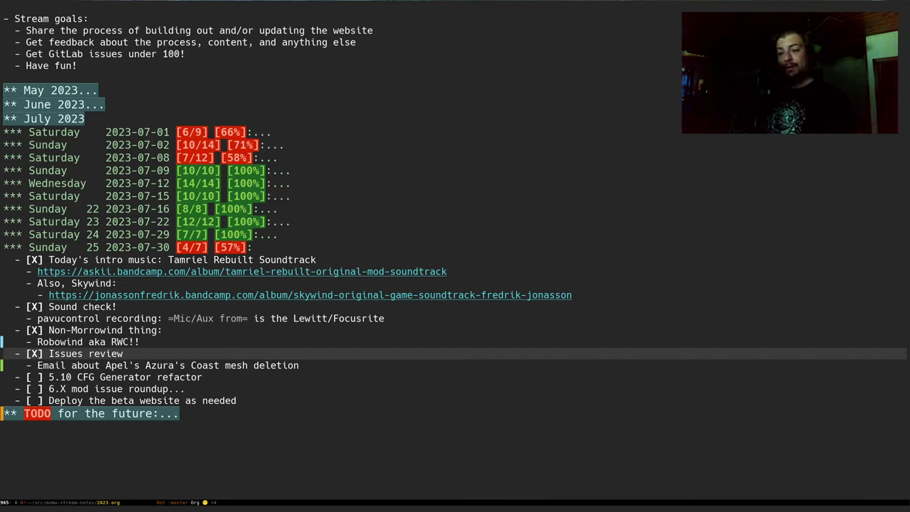
key("Tab")
key("Down")
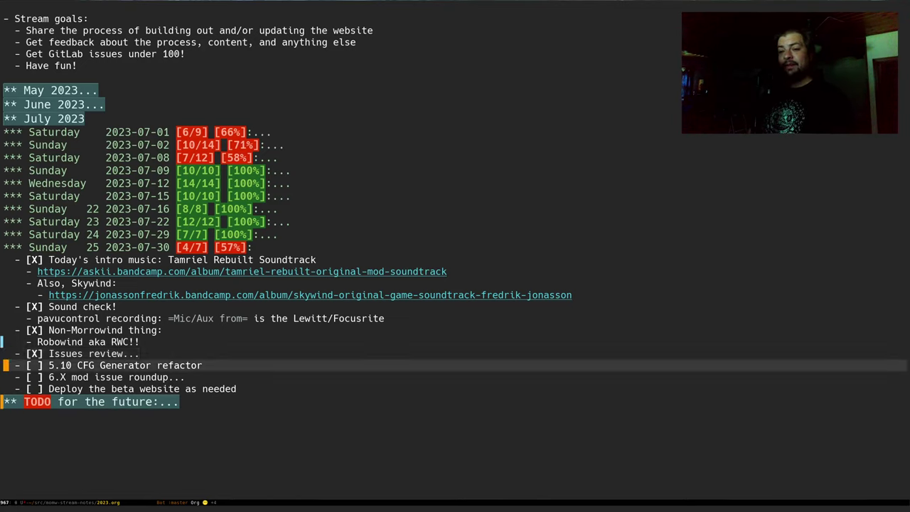
key("ctrl+c")
key("ctrl+c")
key("ctrl+x")
key("ctrl+s")
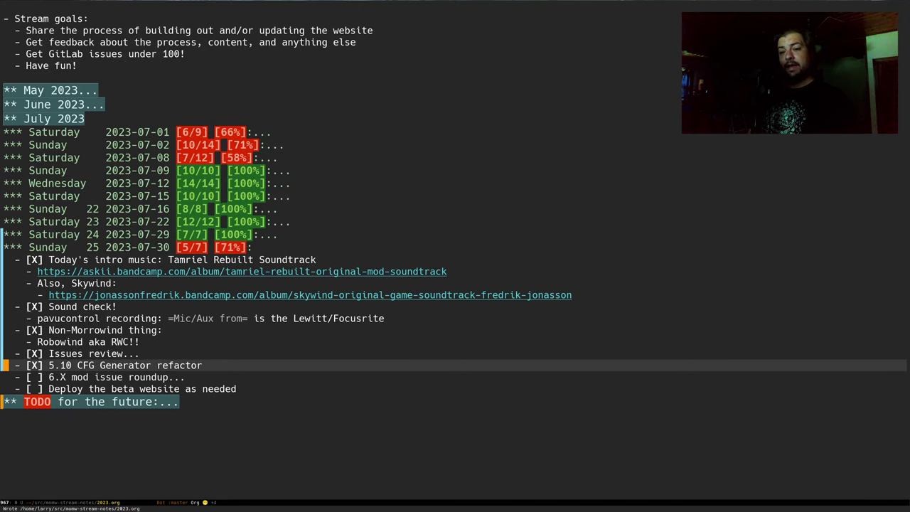
key("ctrl+x")
Step: Open mod_plugin_order.py and split the frame into side-by-side windows
type("bmod")
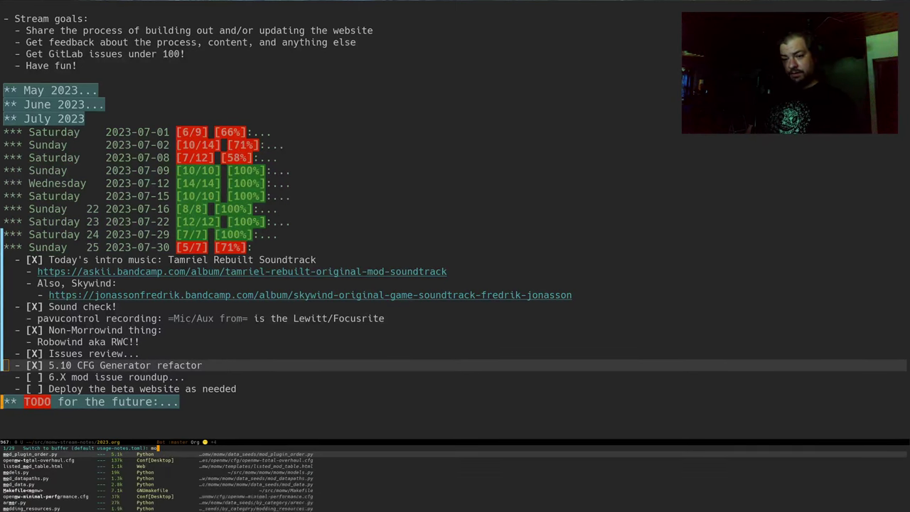
key("Return")
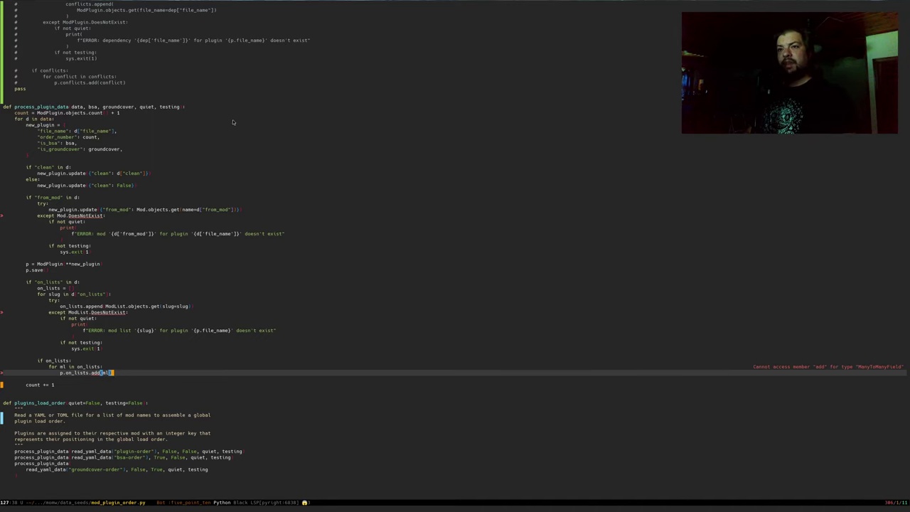
scroll(268, 191, "up", 12)
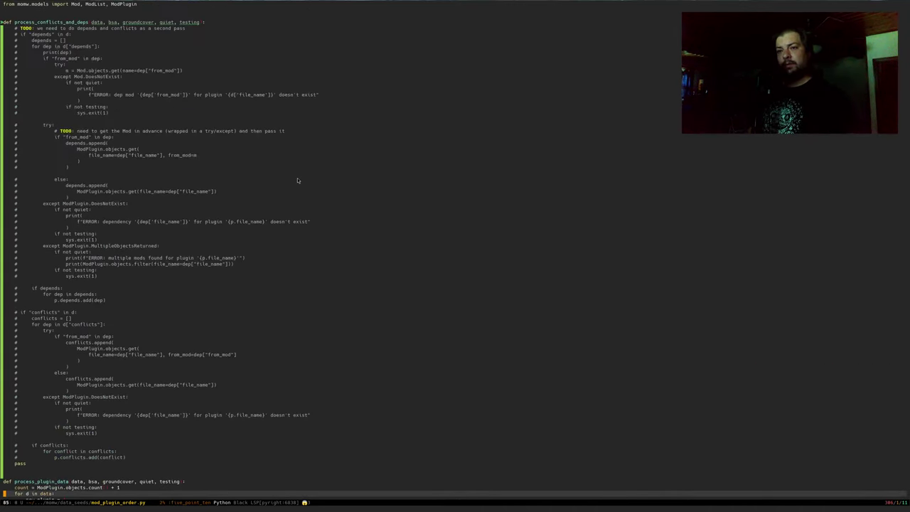
scroll(298, 180, "up", 2)
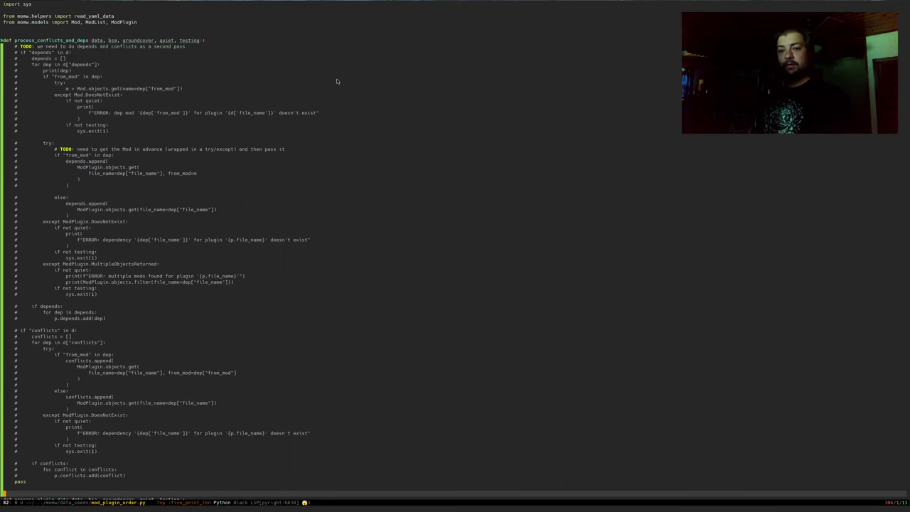
key("space")
key("w")
key("v")
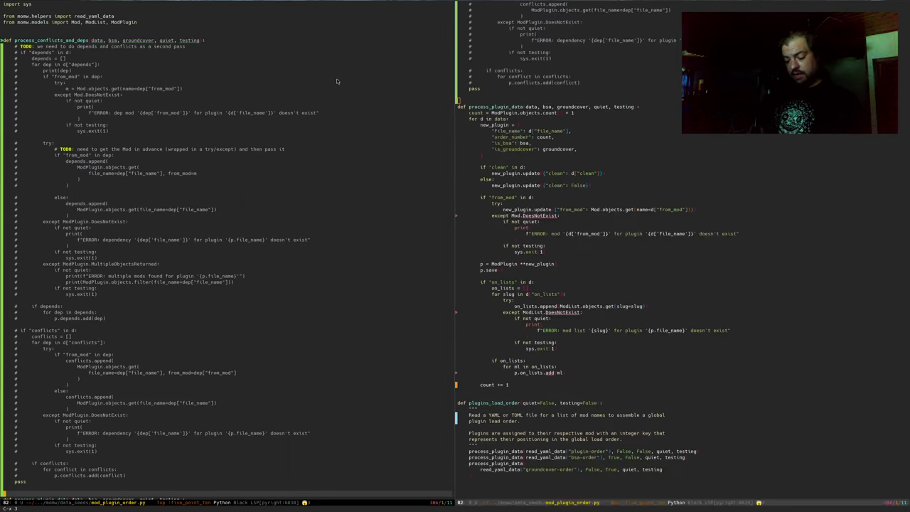
key("space")
Step: Show plugin-order.yml in the right window and select the Beautiful Cities entry and its dependency line
key("b")
key("b")
type("plugin")
key("Return")
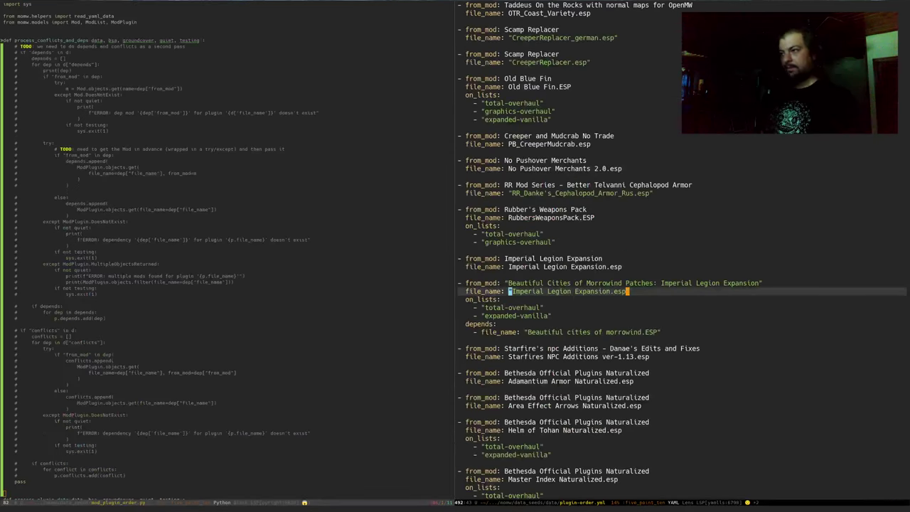
key("k")
key("V")
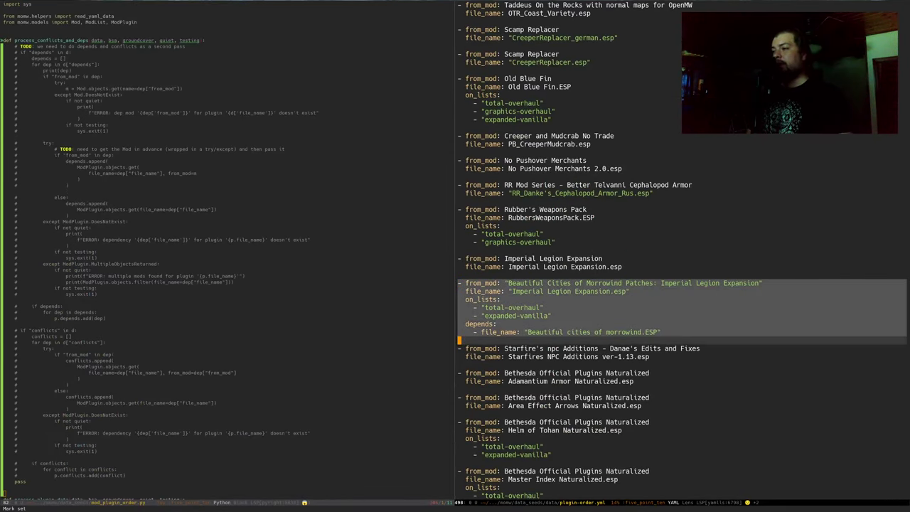
key("}")
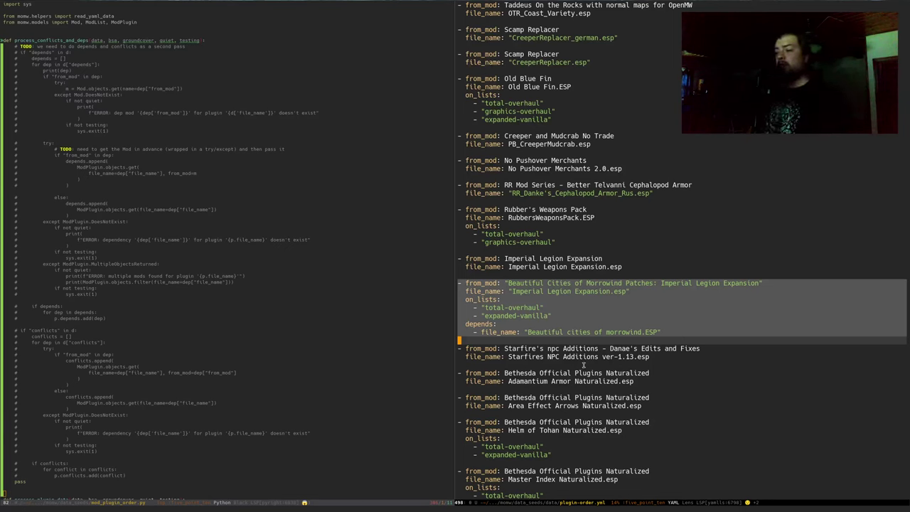
key("Escape")
key("k")
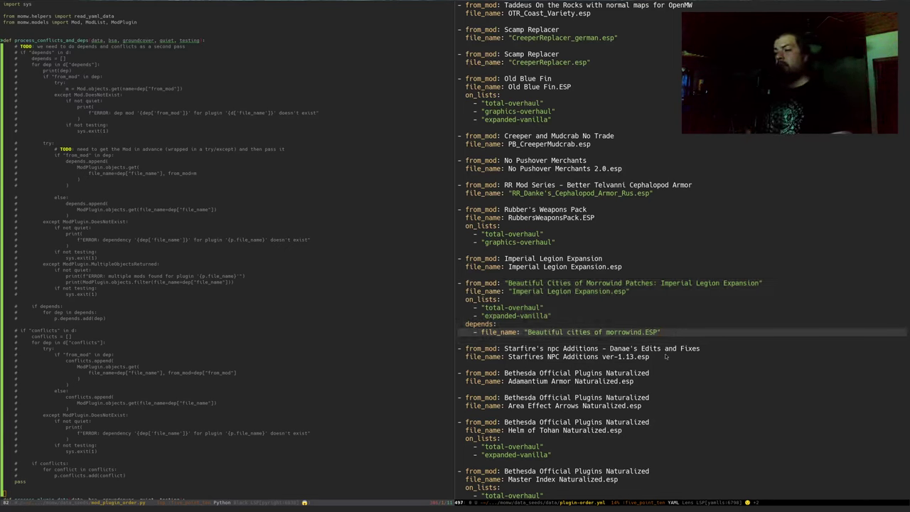
key("shift+v")
key("j")
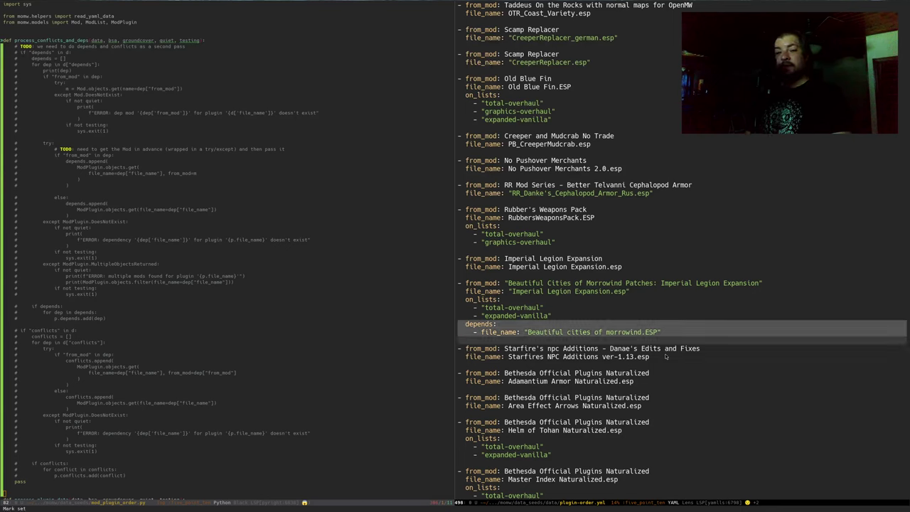
key("Escape")
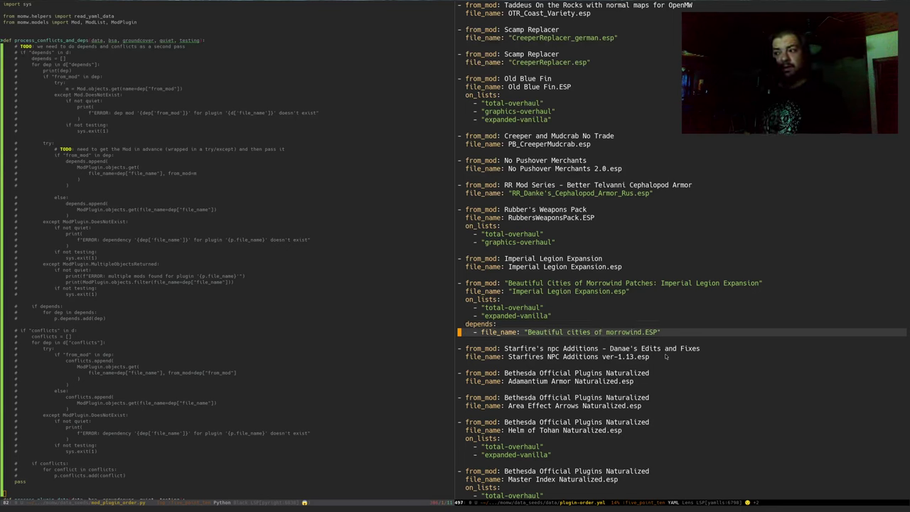
Step: Select the quoted dependency file name in the YAML
key("k")
key("v")
key("B")
key("B")
key("B")
key("B")
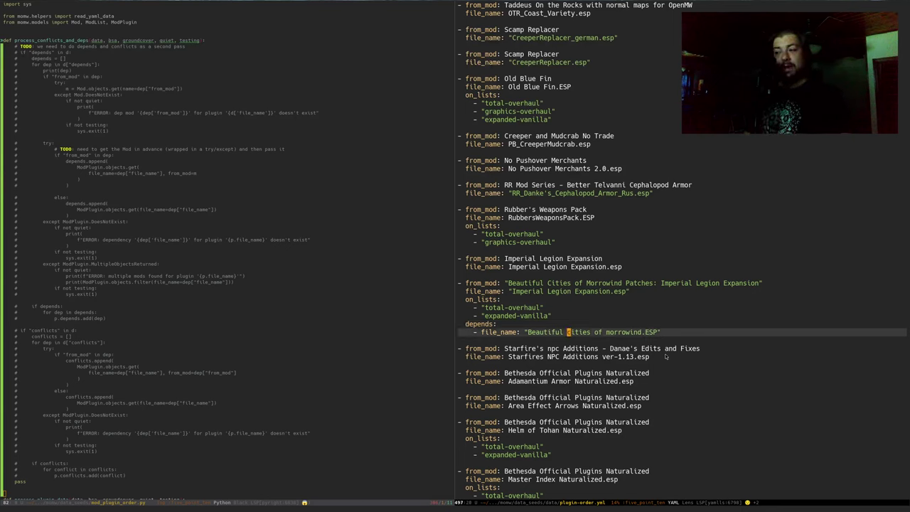
key("Escape")
key("0")
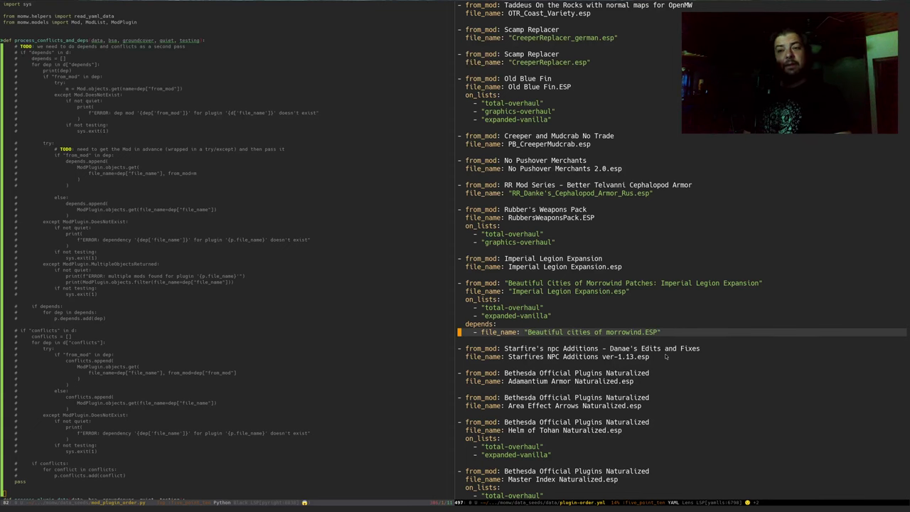
Step: Review process_plugin_data and the commented dependency code in the Python window
key("ctrl+w")
key("h")
key("ctrl+d")
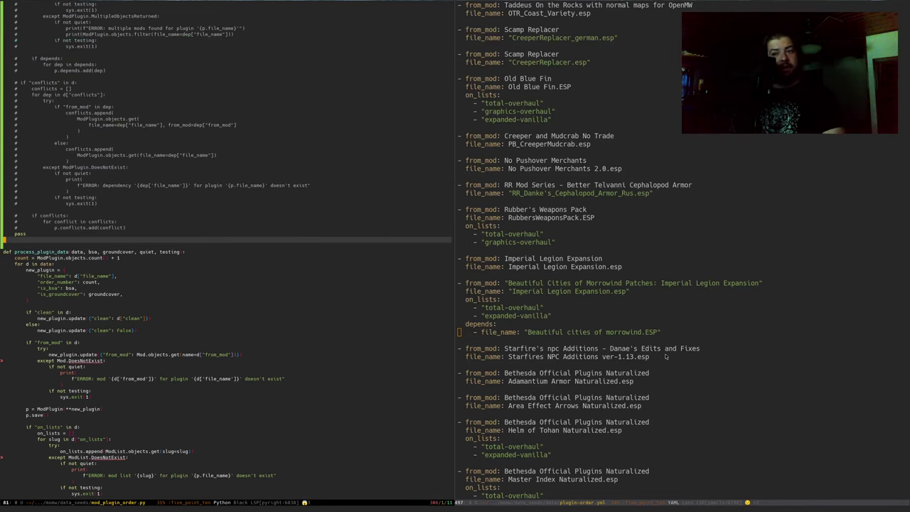
key("k")
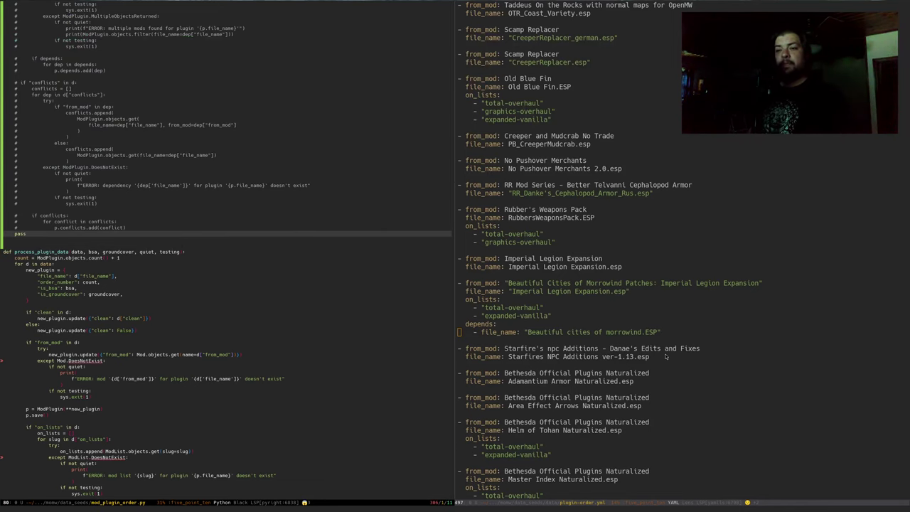
key("z")
key("b")
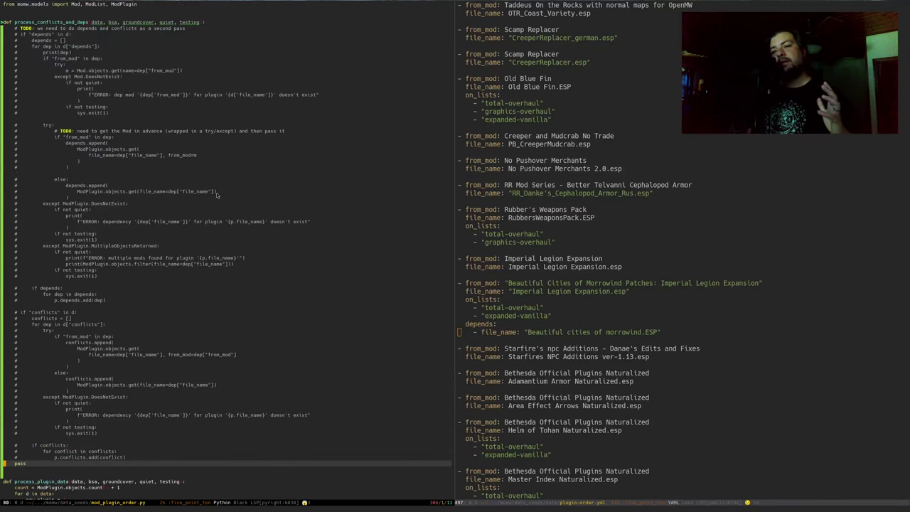
key("z")
key("t")
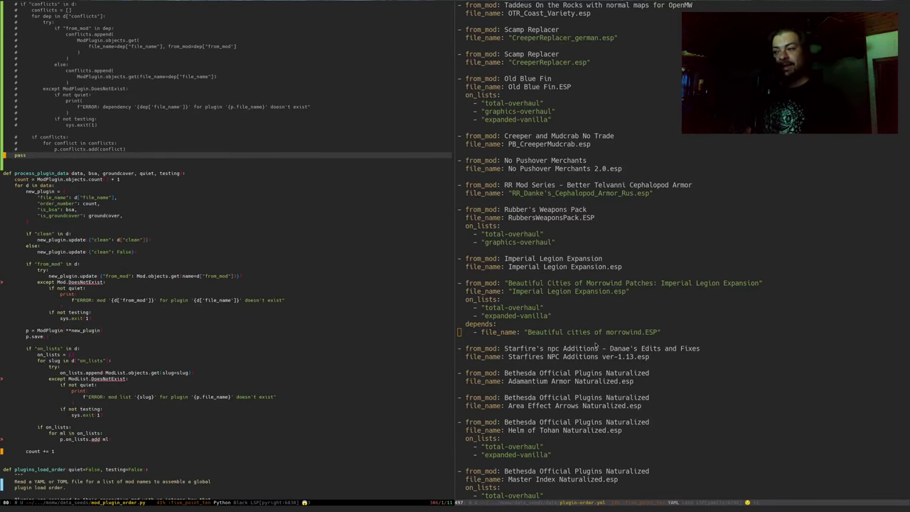
Step: Back in plugin-order.yml, place the cursor after the patch entry's dependency file name
left_click(699, 355)
left_click_drag(606, 36, 627, 349)
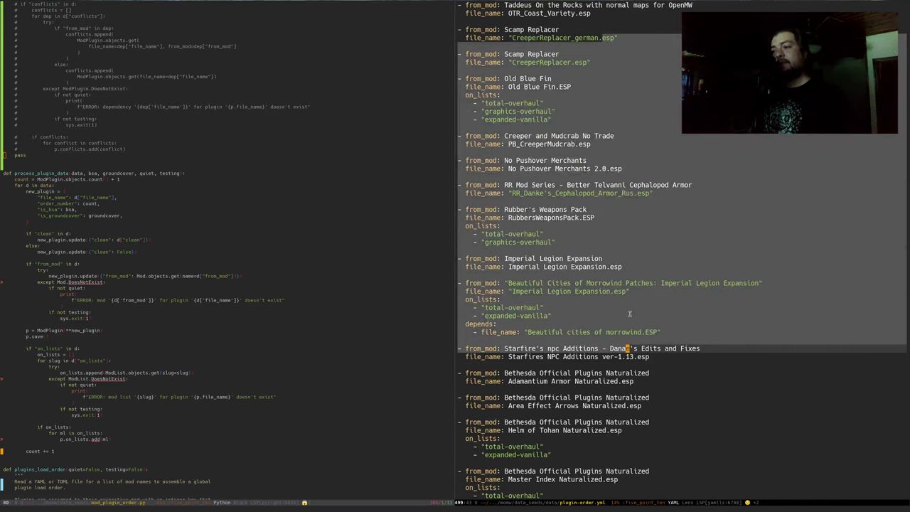
left_click(647, 217)
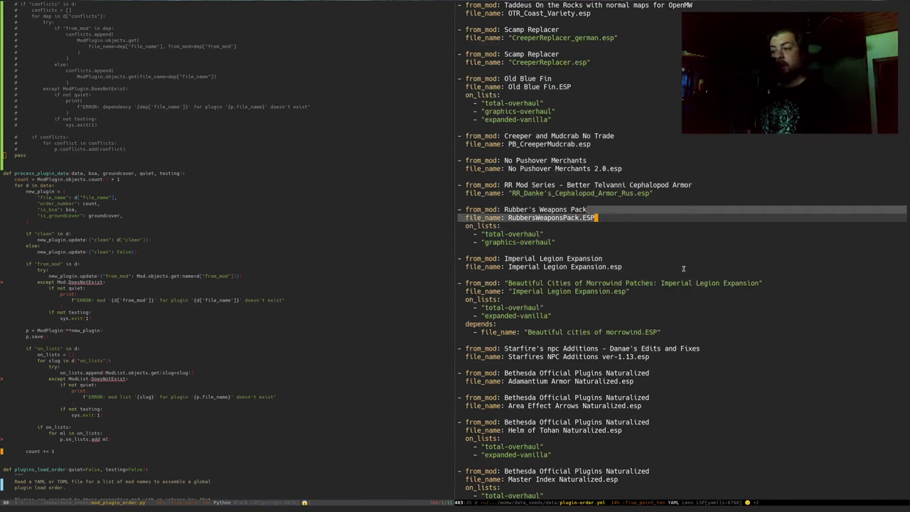
left_click(718, 319)
left_click_drag(718, 283, 718, 361)
left_click(718, 331)
key("%")
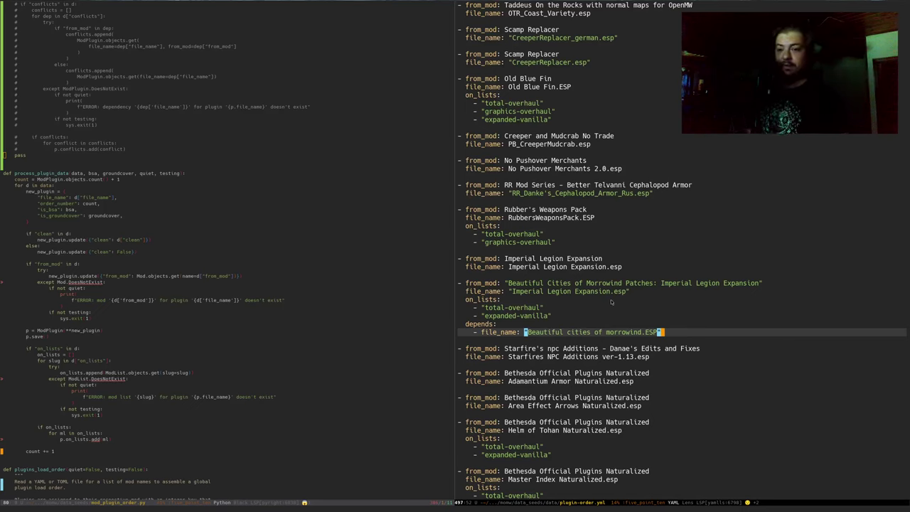
key("A")
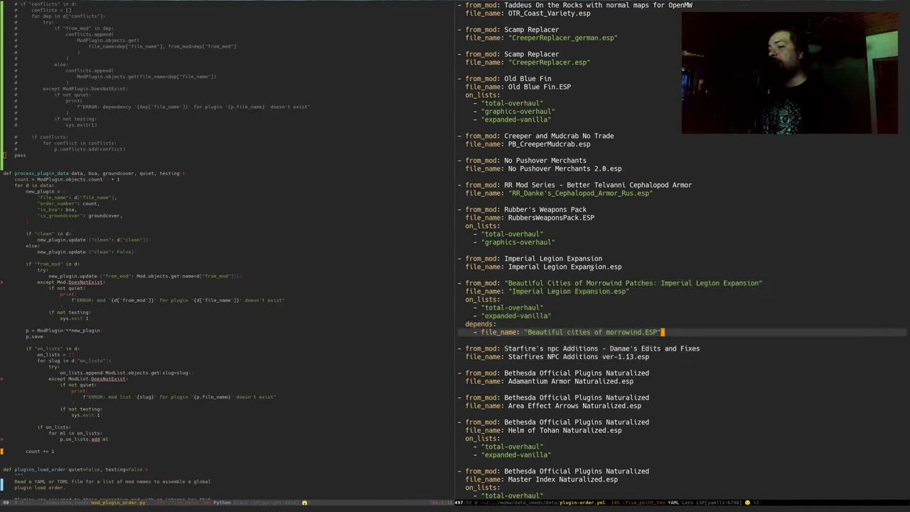
left_click_drag(591, 268, 667, 343)
key("Escape")
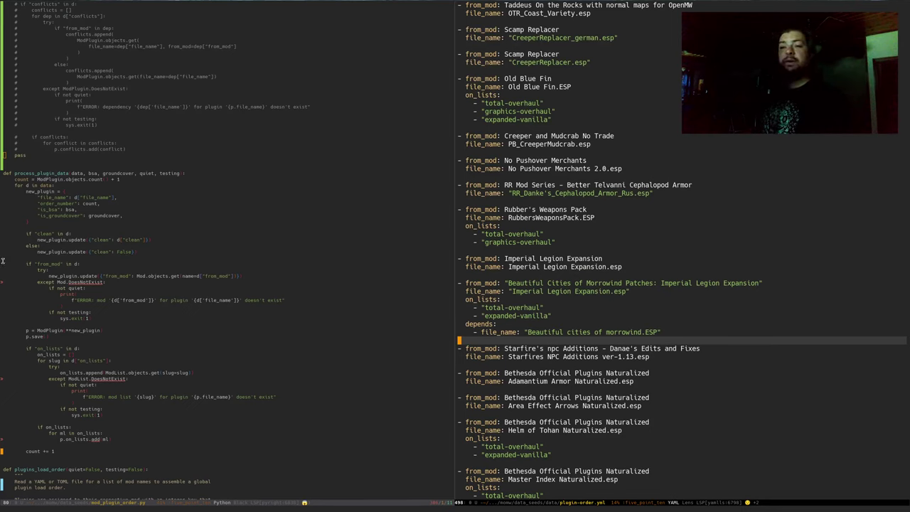
left_click(84, 191)
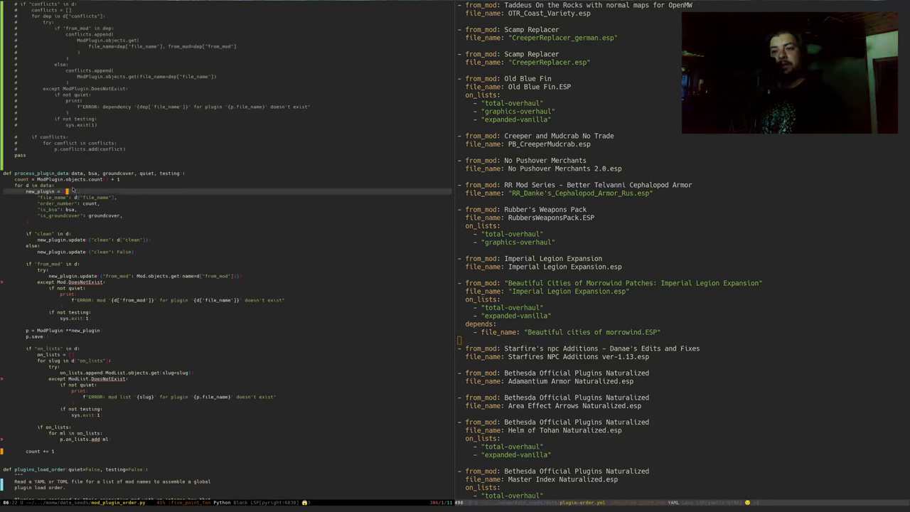
scroll(92, 192, "up", 14)
scroll(95, 192, "up", 3)
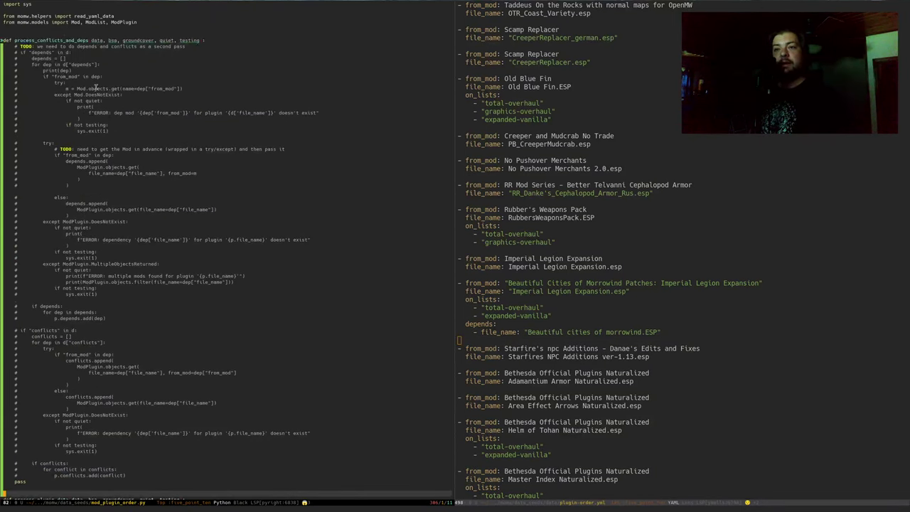
left_click(121, 47)
key("shift+v")
key("j")
key("j")
key("j")
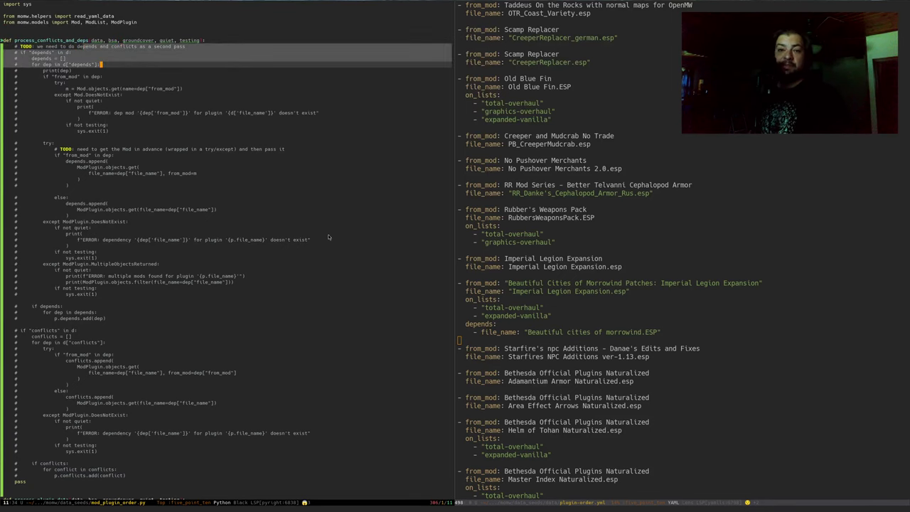
key("Escape")
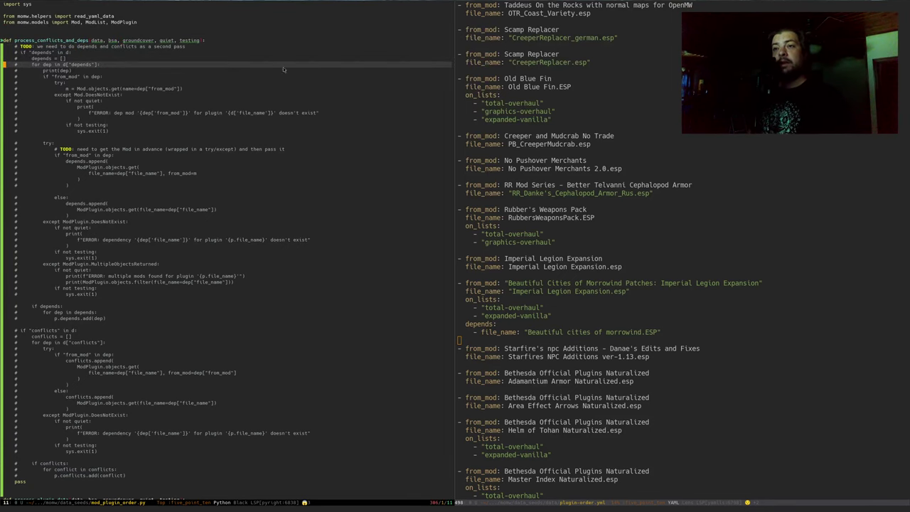
scroll(130, 90, "down", 15)
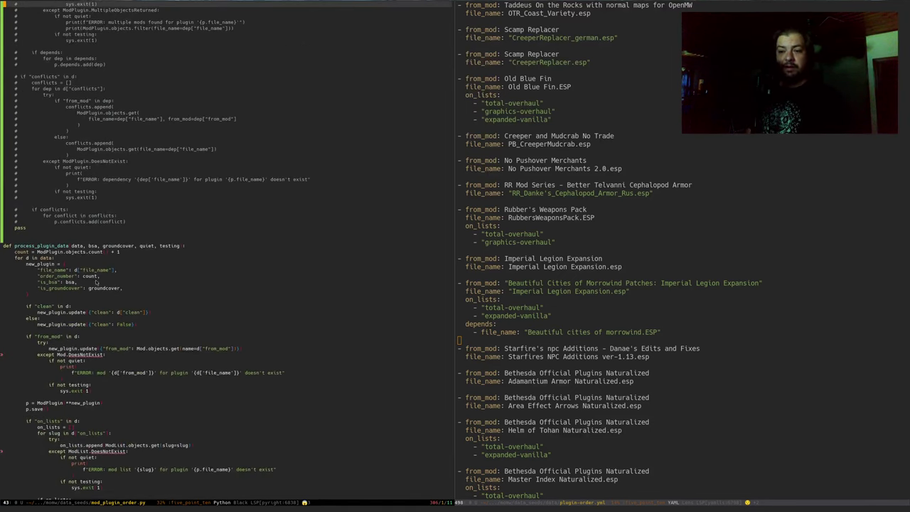
scroll(58, 226, "down", 1)
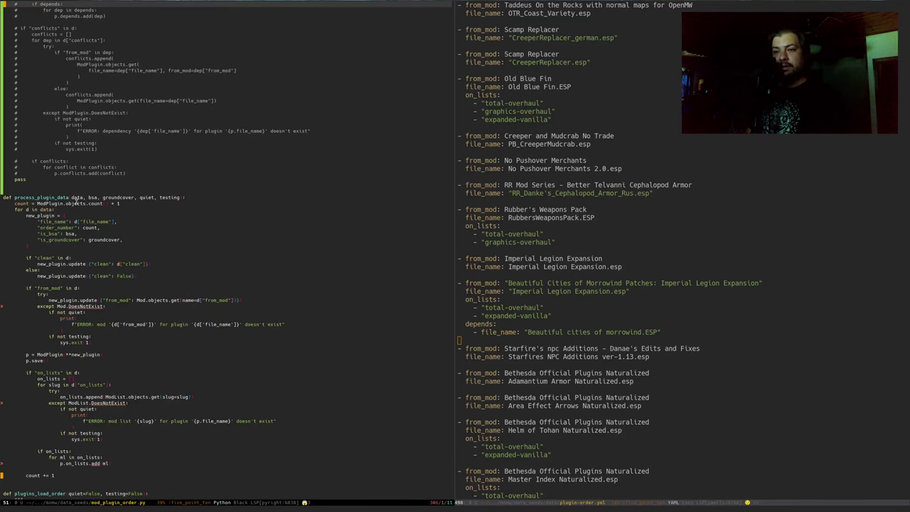
scroll(54, 224, "down", 1)
scroll(47, 217, "down", 1)
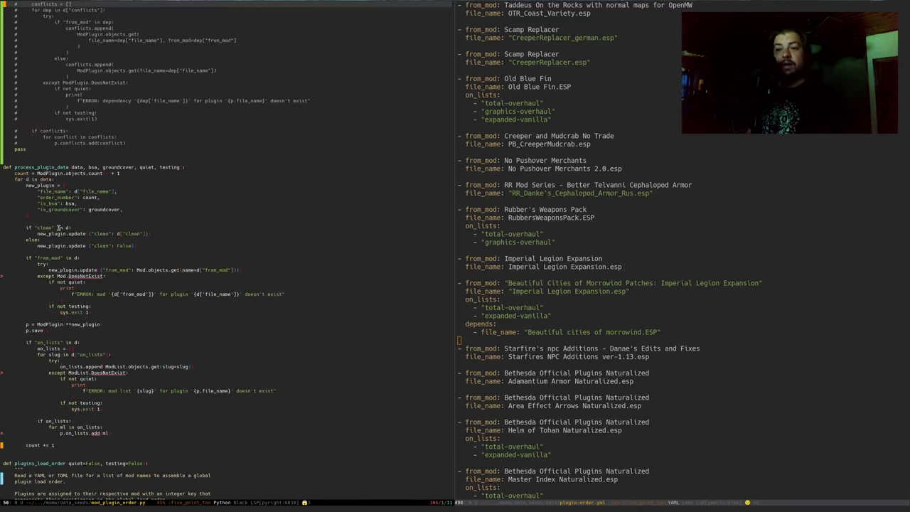
left_click(83, 233)
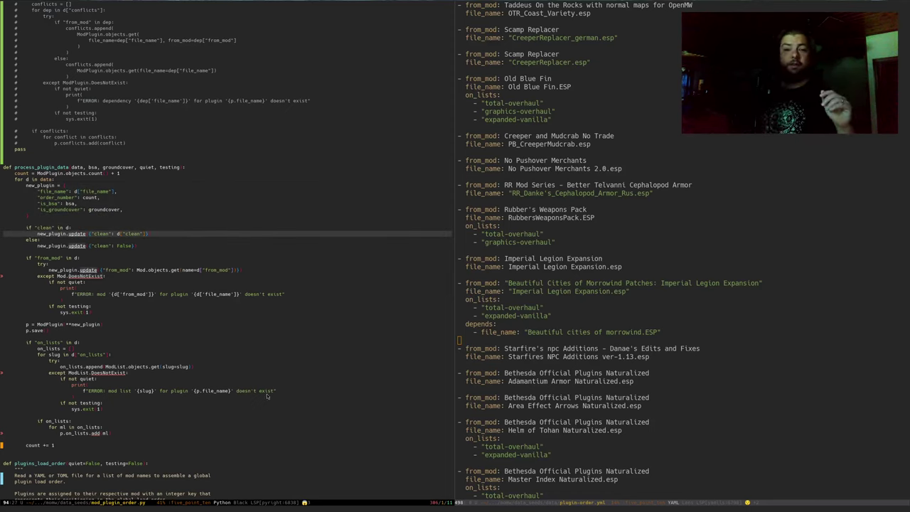
scroll(284, 284, "up", 12)
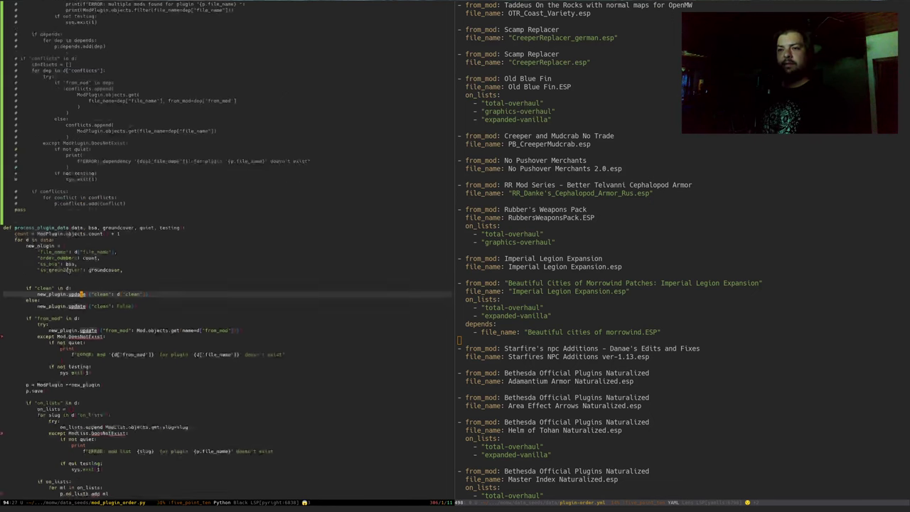
scroll(295, 254, "up", 4)
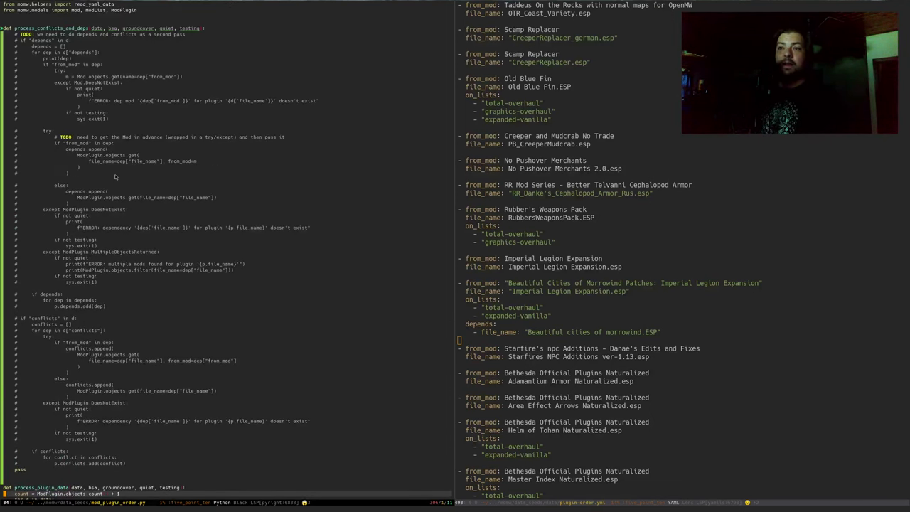
scroll(121, 150, "down", 4)
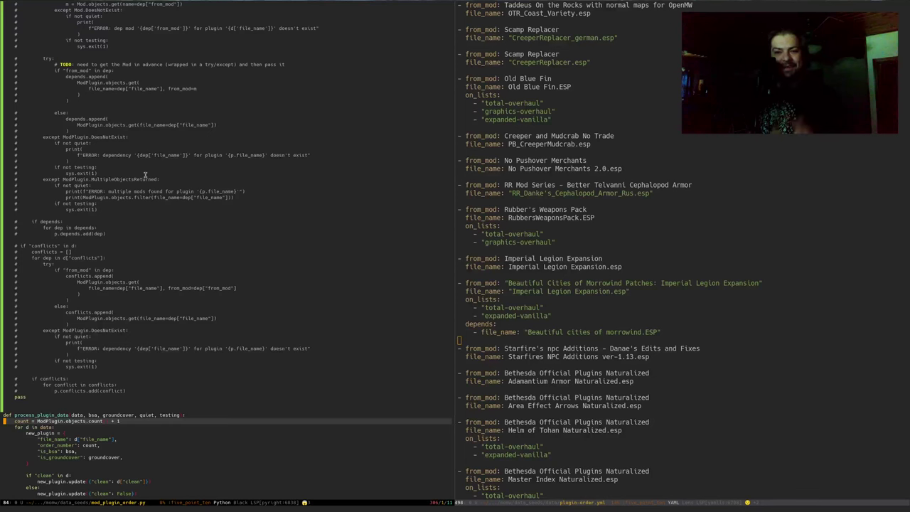
scroll(155, 151, "up", 5)
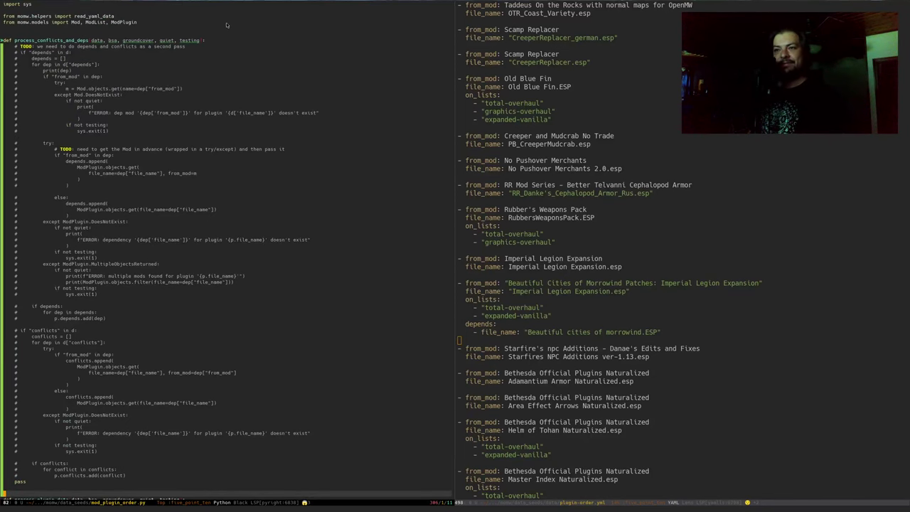
Step: Uncomment the process_conflicts_and_deps body and delete the placeholder pass line
left_click(236, 62)
key("V")
key("}")
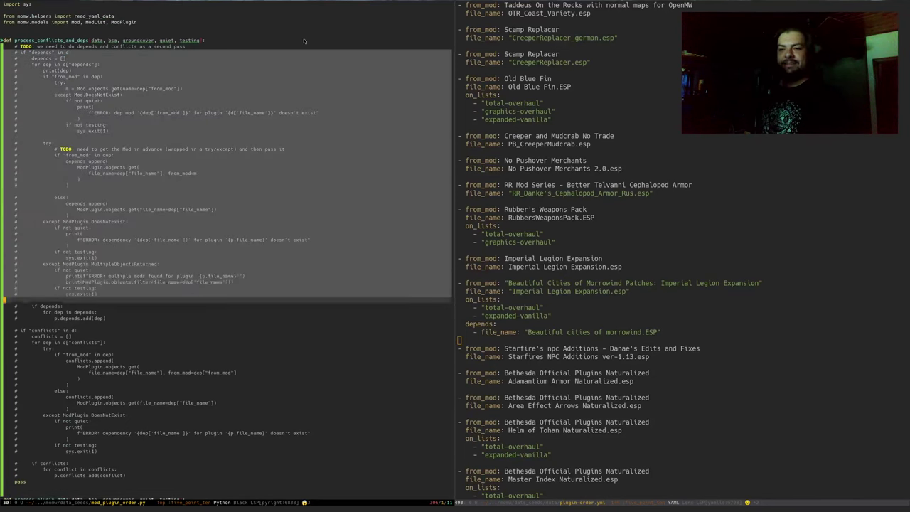
key("k")
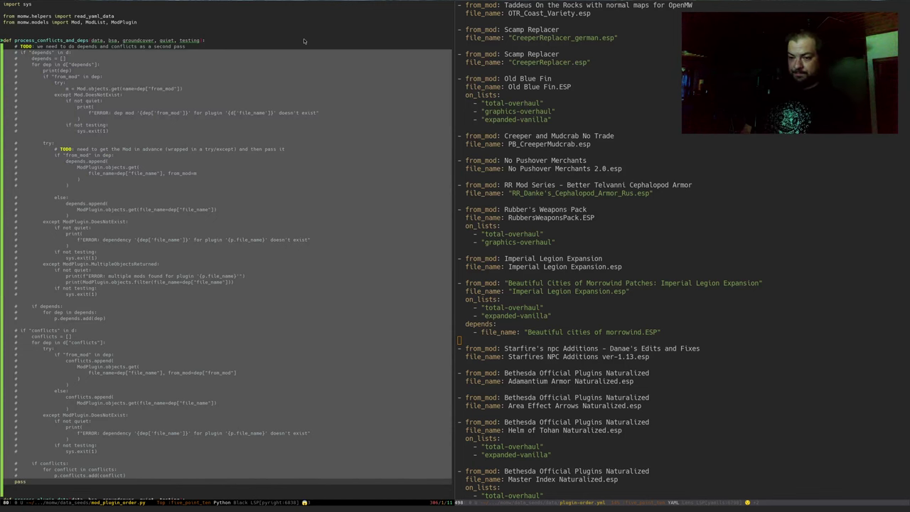
key("g")
key("c")
key("j")
key("d")
key("d")
key("{")
key("{")
key("{")
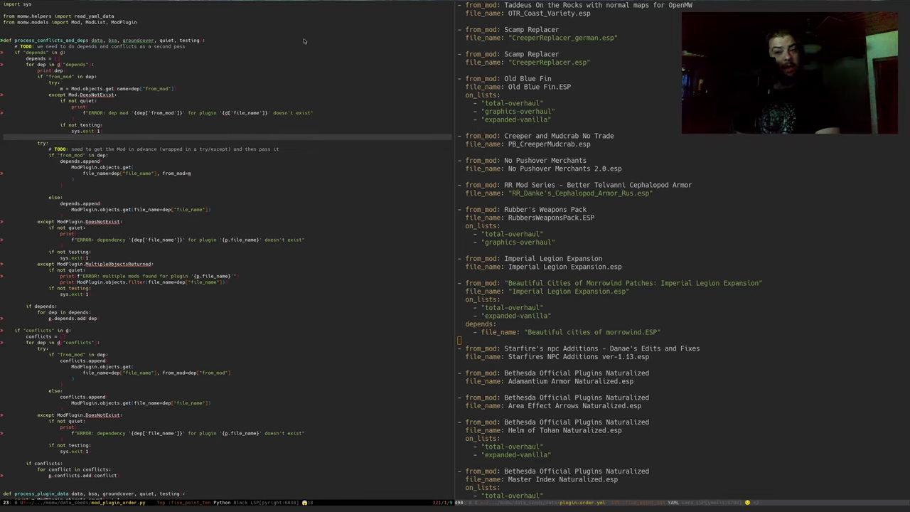
Step: Move the cursor to the end of the if "depends" check line
key("k")
key("k")
key("k")
key("k")
key("k")
key("k")
key("k")
key("k")
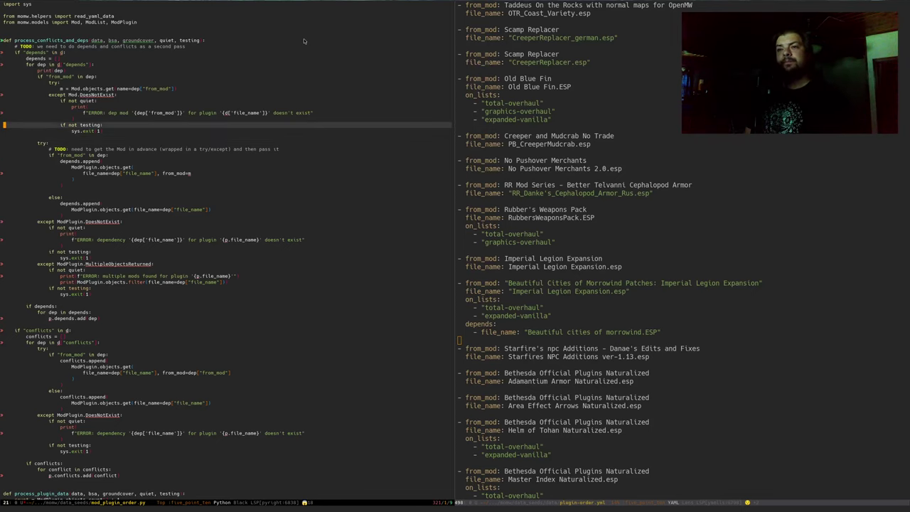
key("k")
key("k")
key("k")
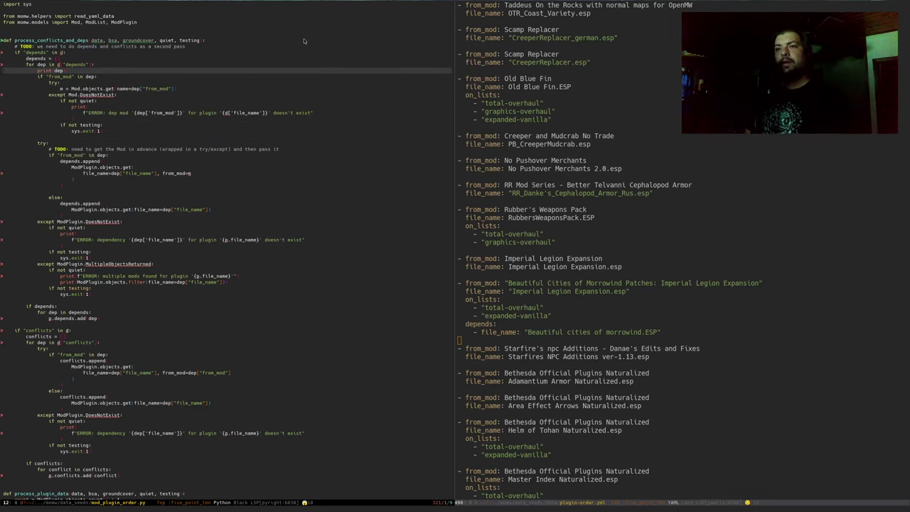
key("k")
key("k")
key("k")
key("k")
key("$")
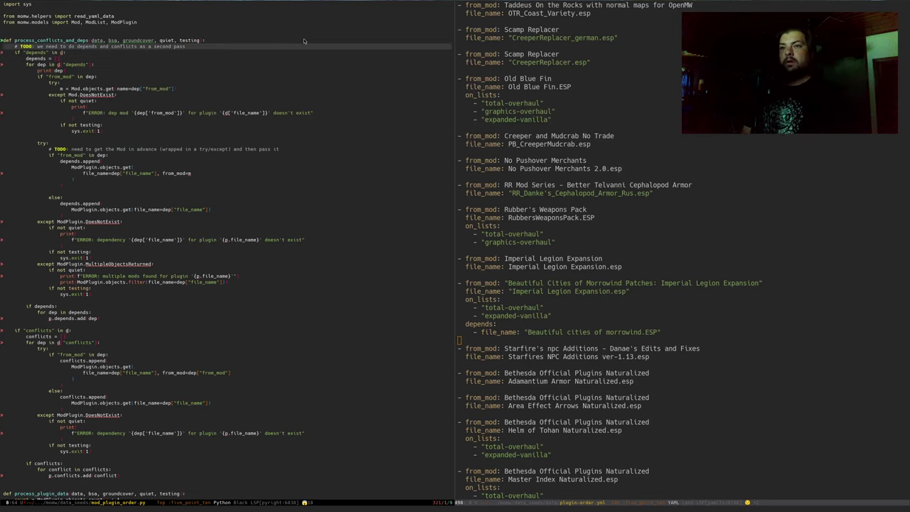
key("j")
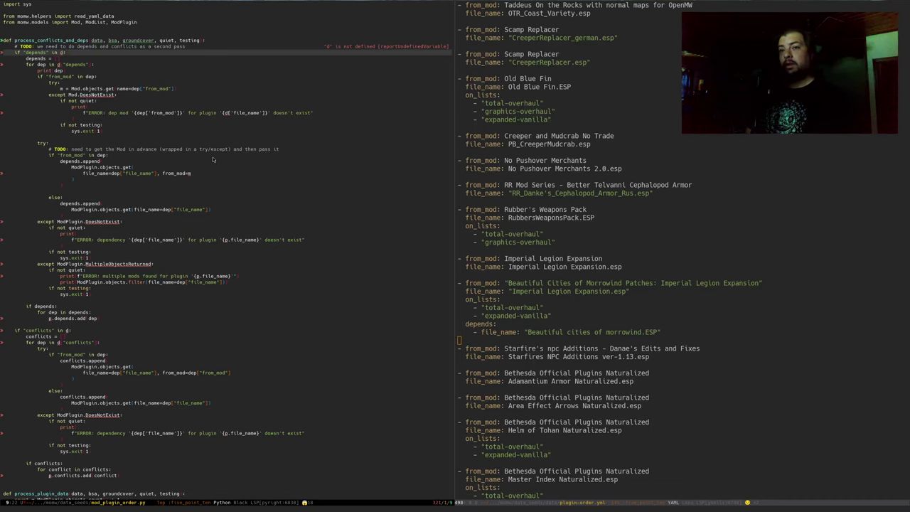
Step: Add the lookup p = ModPlugin.objects.get(file_name="", from_mod="") under the depends check
type("op = M")
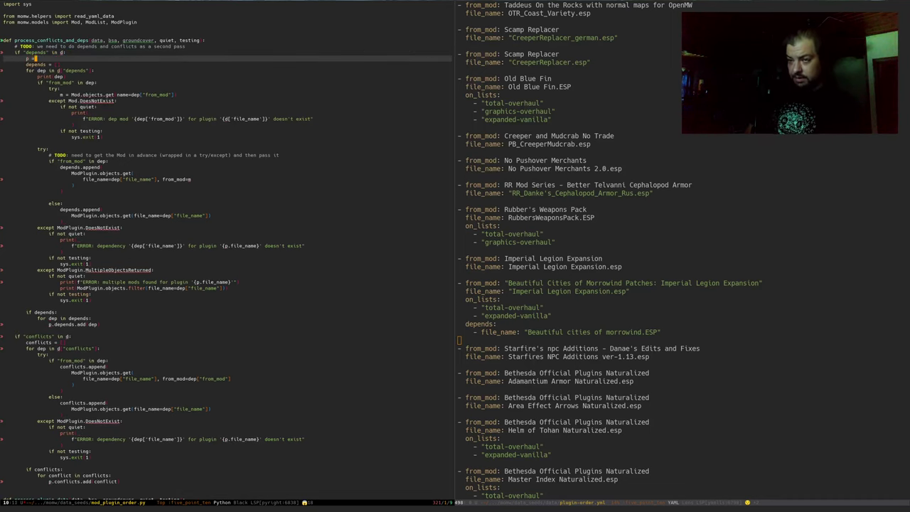
type("odPl")
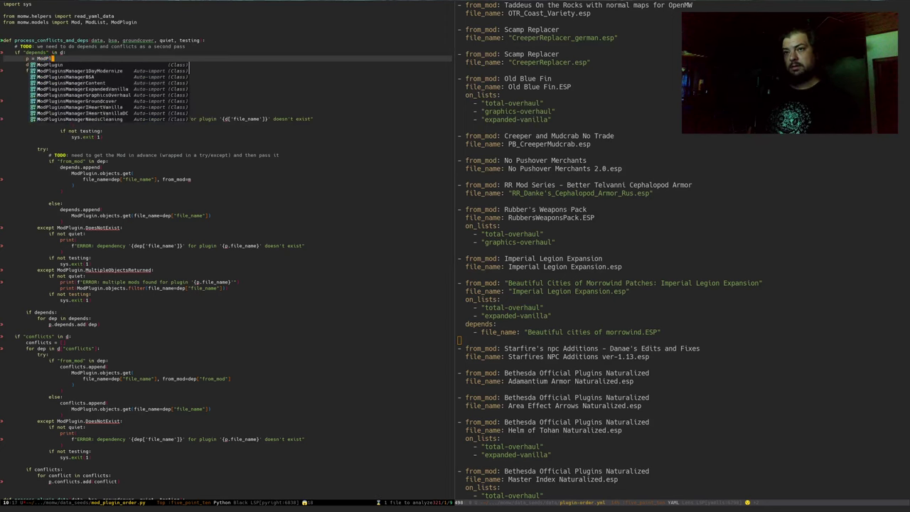
key("Tab")
type(".")
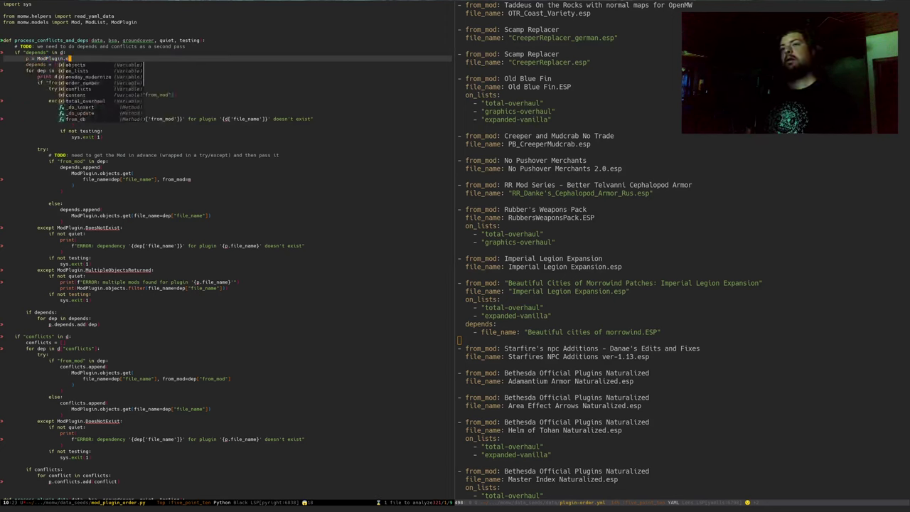
key("Tab")
type(".get")
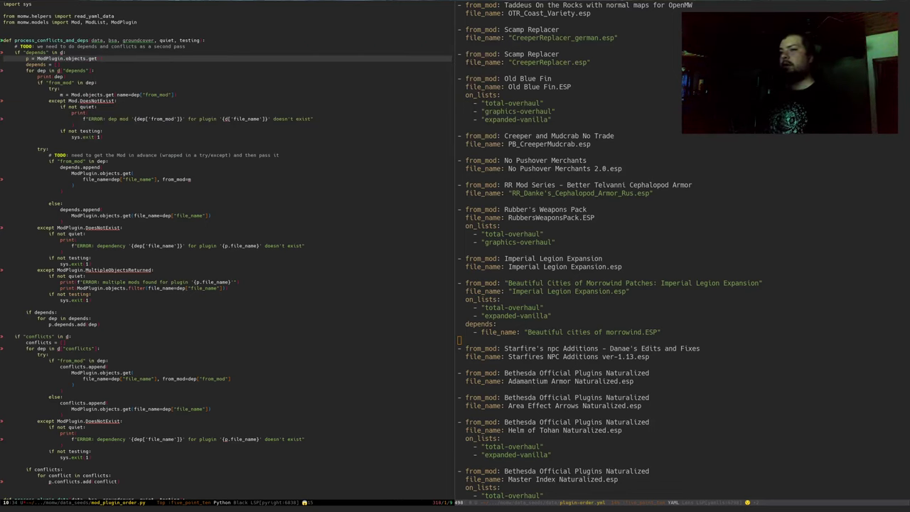
type("(file")
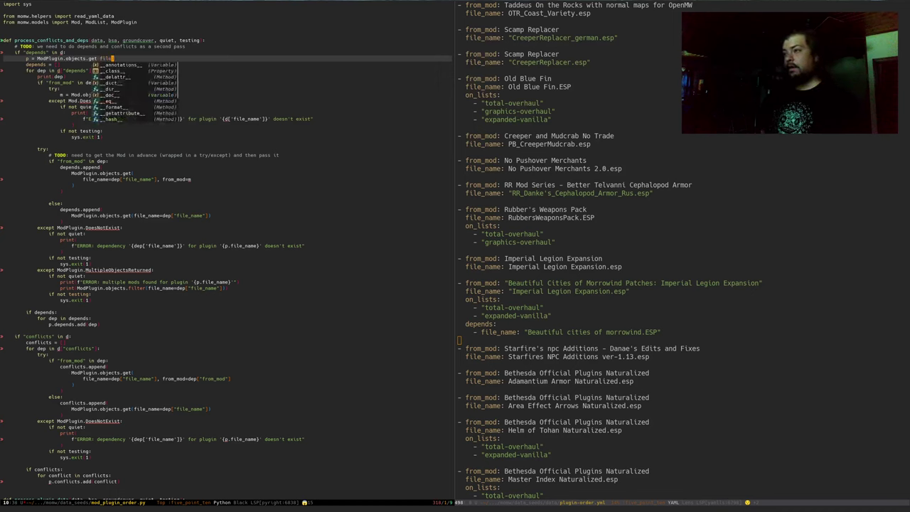
type("_name=\"")
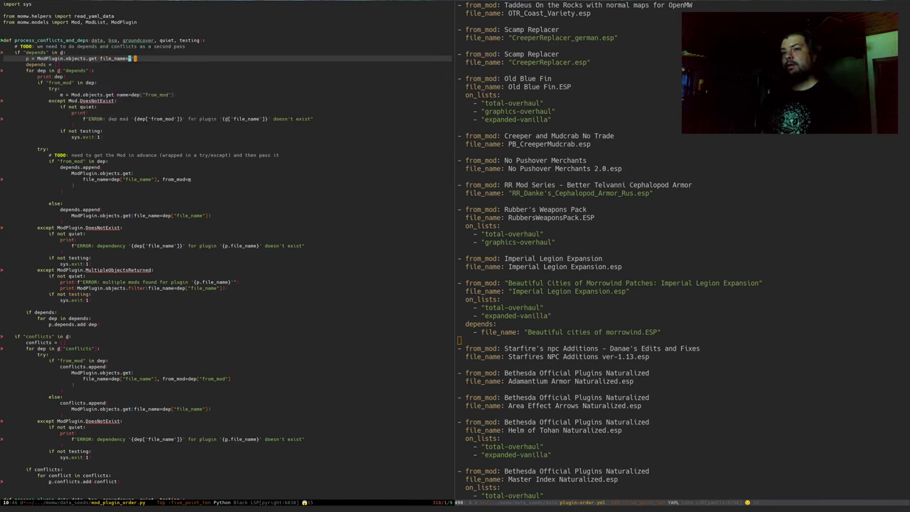
type("\", from_mod=")
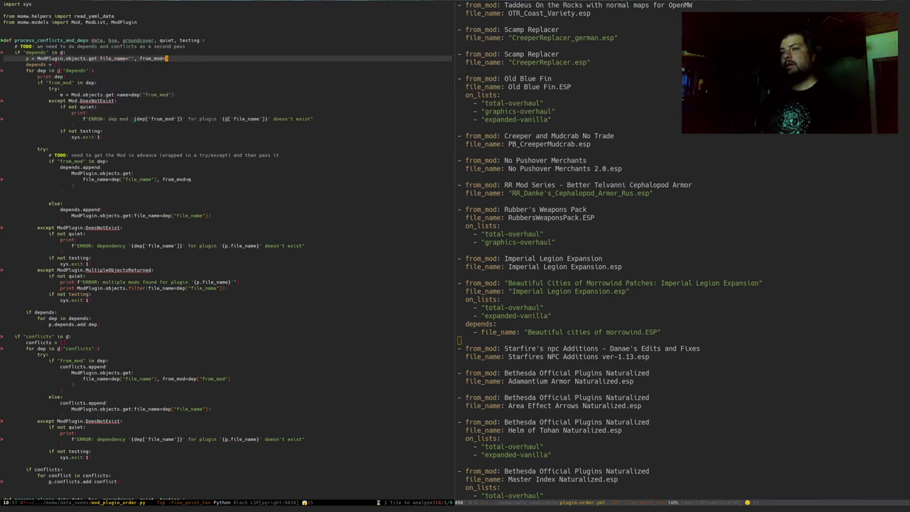
type("m")
key("BackSpace")
type("\"")
left_click(135, 58)
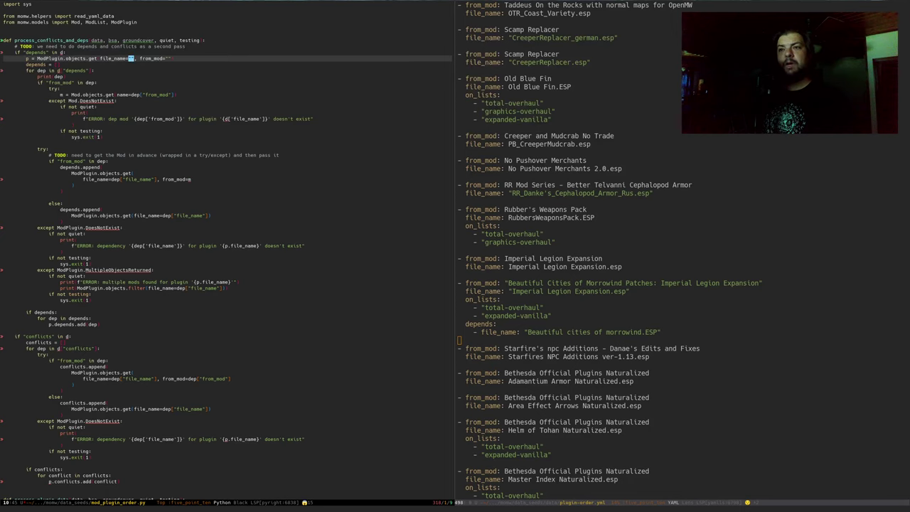
left_click(7, 52)
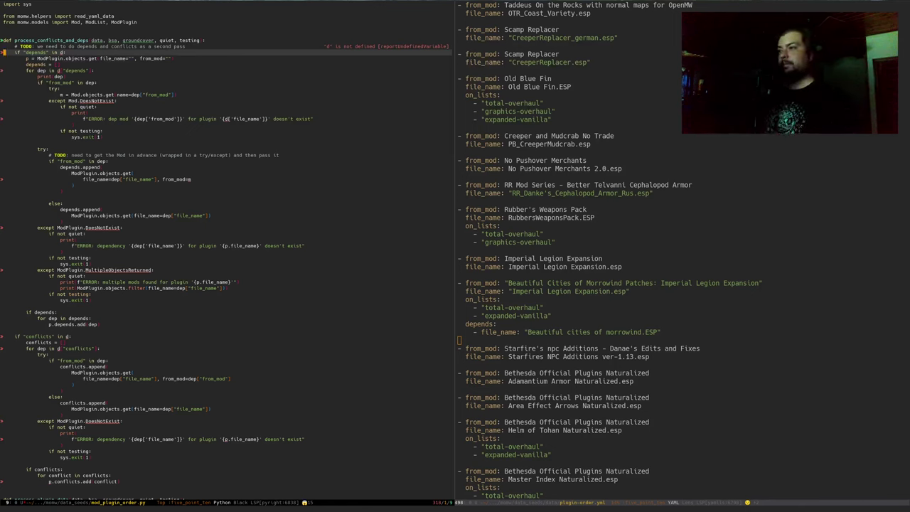
Step: Show process_plugin_data from mod_plugin_order.py in the right window, then return to the def line
left_click(640, 251)
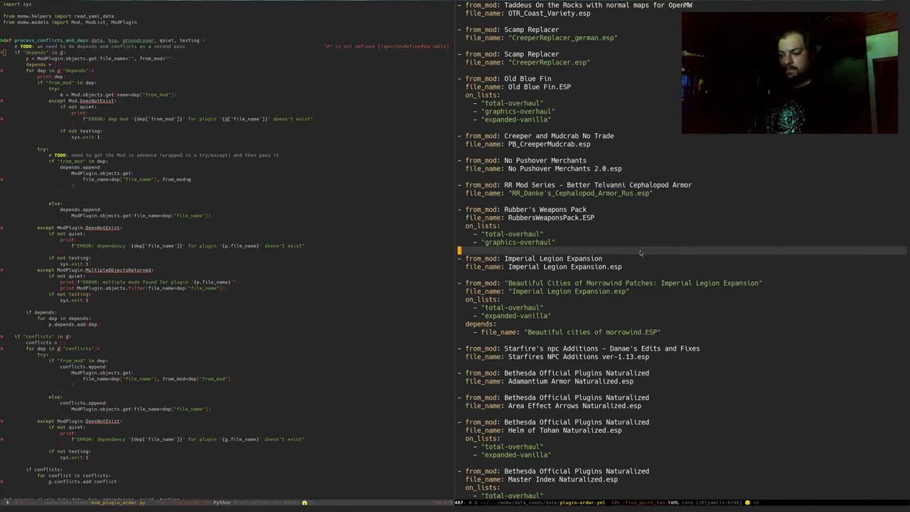
key("ctrl+x")
type("bmod_pl")
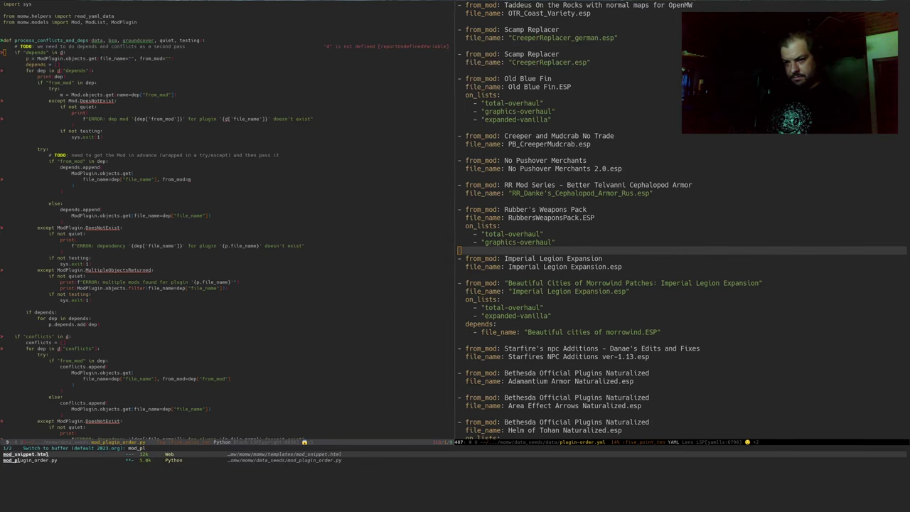
key("Return")
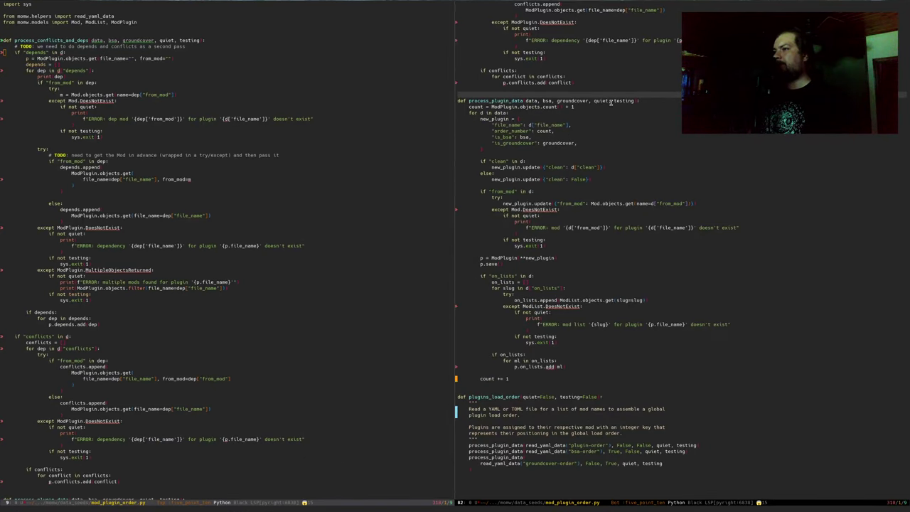
left_click(491, 107)
left_click(491, 135)
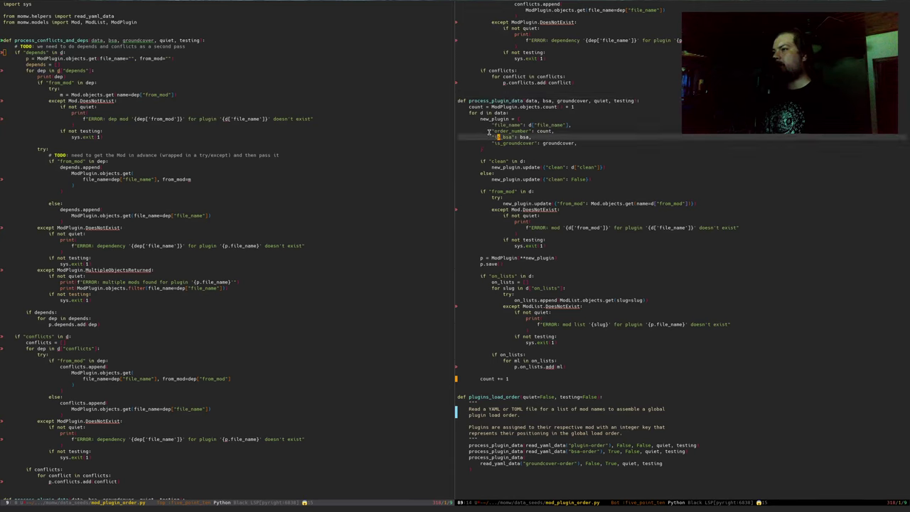
left_click(251, 51)
key("k")
key("k")
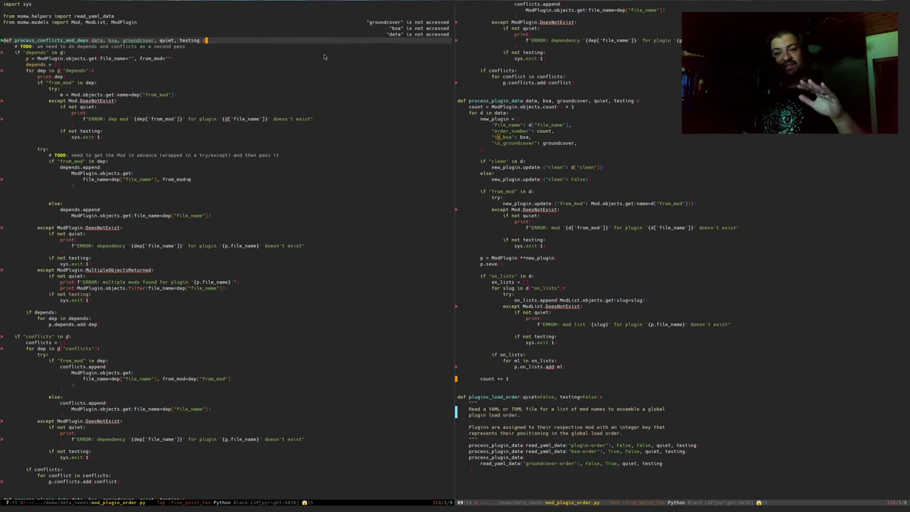
Step: Add a 'for d in data:' loop under the def and indent the TODO and depends check into it
key("Return")
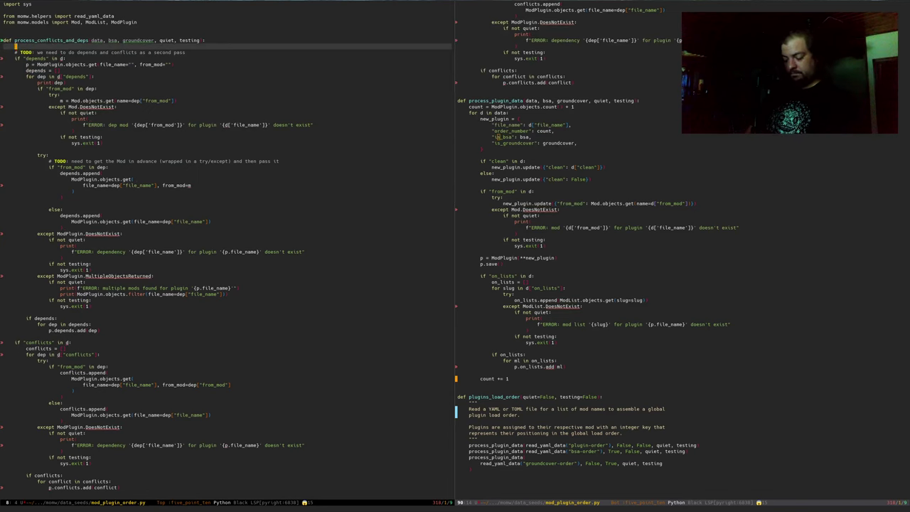
type("for d in dat")
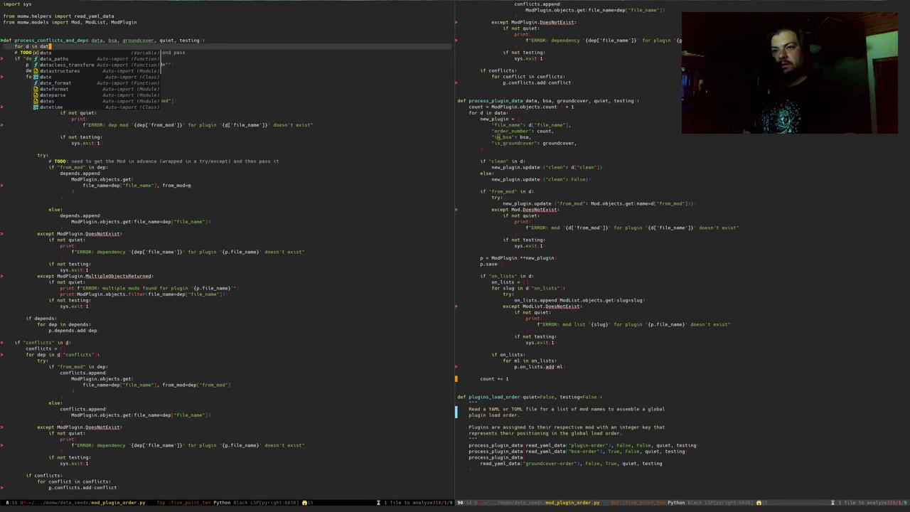
type("a:")
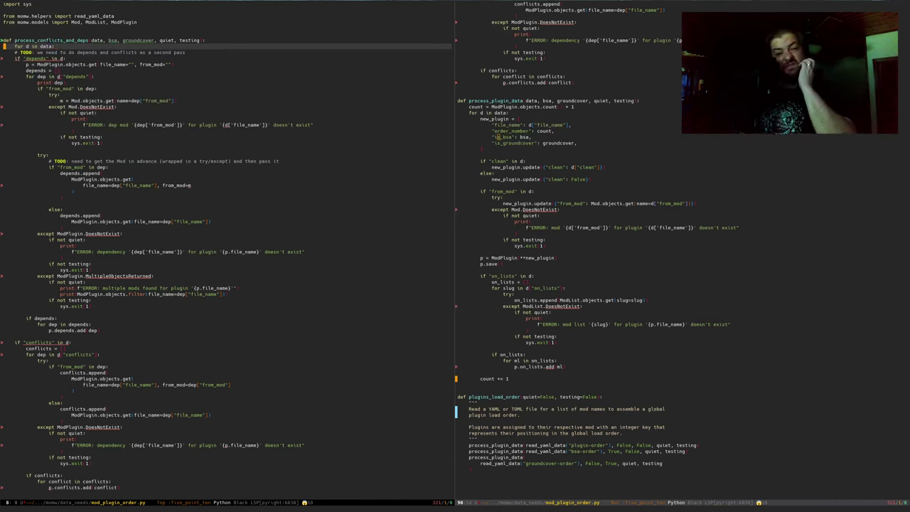
key("Down")
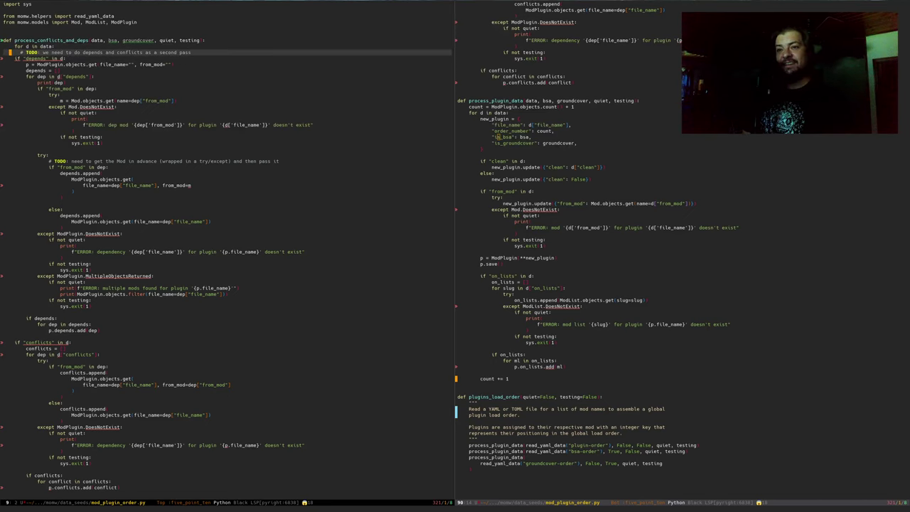
key("Down")
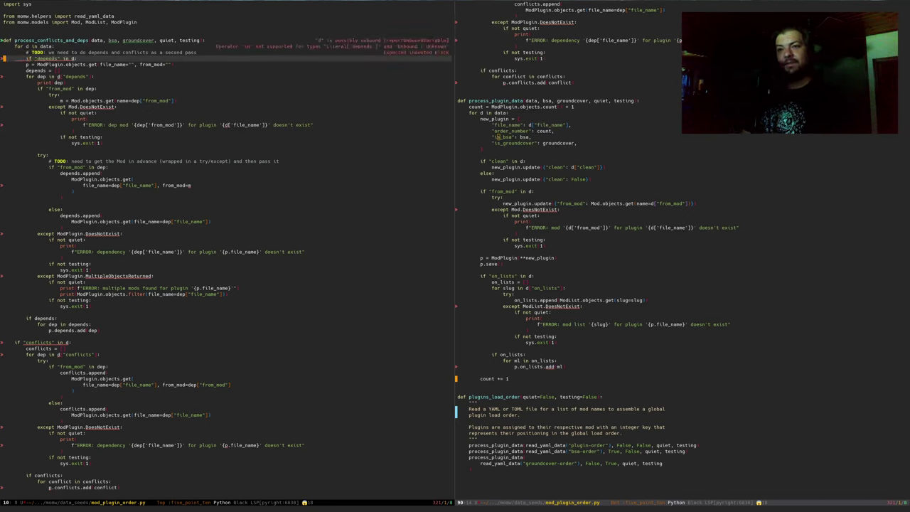
key("Down")
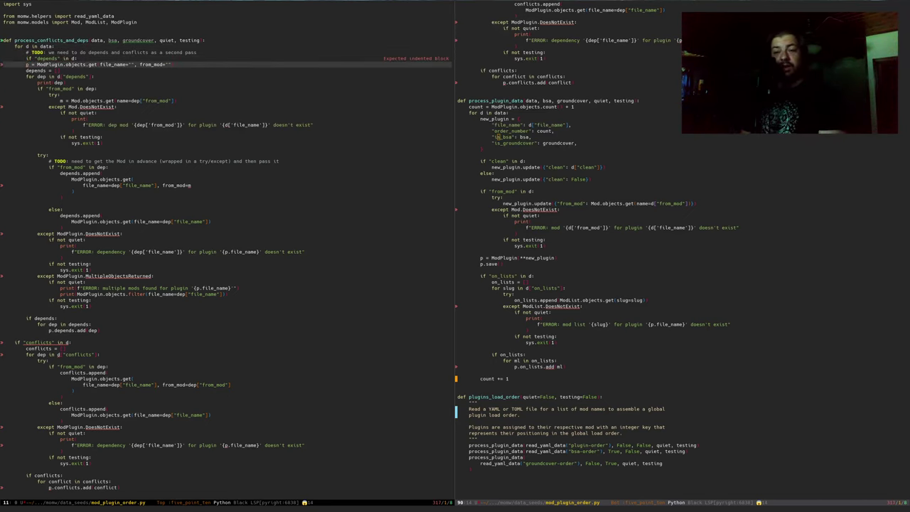
key("V")
key("j")
key("j")
key("j")
key("j")
key("j")
key("j")
key("j")
key("j")
key("j")
key("j")
key("j")
key("j")
key("j")
key("j")
key("j")
key("j")
key("j")
key("j")
key("j")
key("j")
key("j")
key("j")
key("j")
key("j")
key("j")
key("j")
key("j")
key("j")
key("j")
key("j")
key("j")
key("j")
key("j")
key("j")
key("j")
key("j")
key("j")
key("j")
key("j")
key("j")
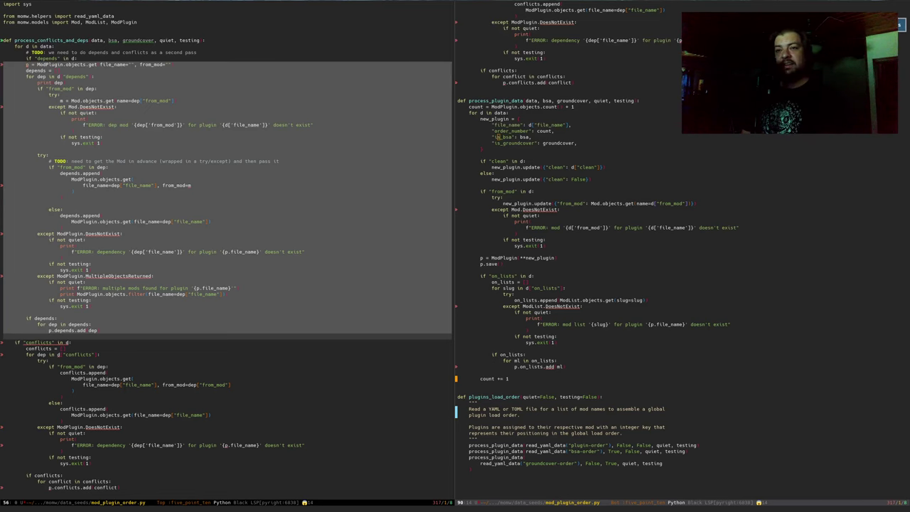
Step: Re-indent the for dep in depends loop and its p.depends.add(dep) body
key("=")
key("k")
key("k")
key("k")
key("k")
key("k")
key("k")
key("k")
key("k")
key("k")
key("k")
key("k")
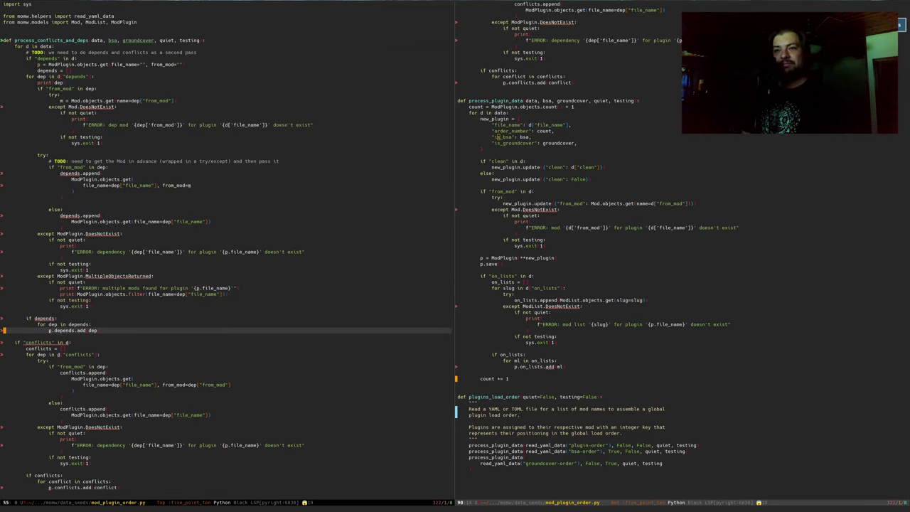
key("k")
key("k")
key("k")
key("k")
key("k")
key("k")
key("k")
key("k")
key("k")
key("k")
key("k")
key("k")
key("k")
key("k")
key("k")
key("k")
key("k")
key("k")
key("k")
key("k")
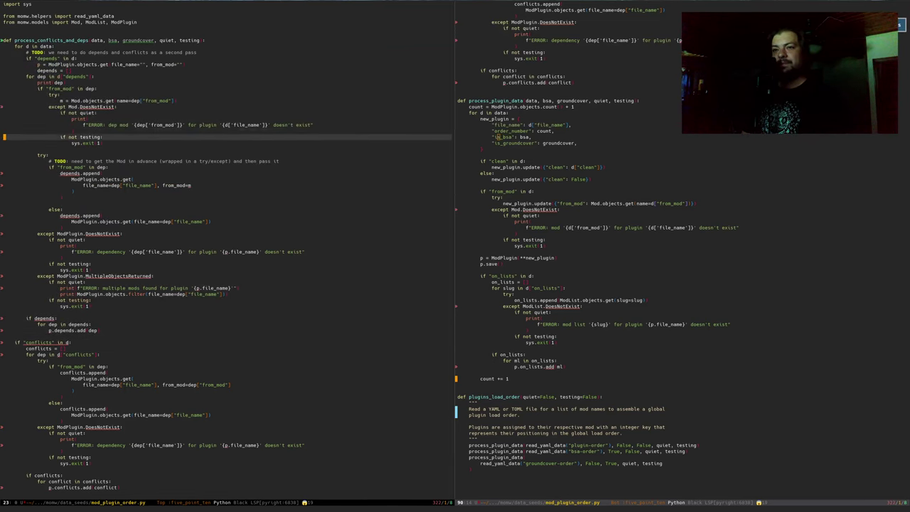
key("=")
key("=")
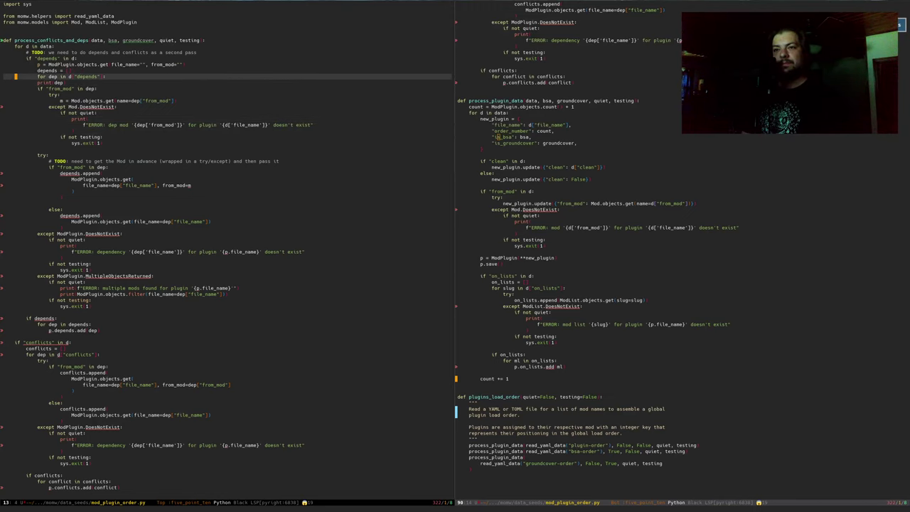
key("j")
key("V")
key("}")
key("}")
key("}")
key("j")
key("j")
key("j")
key("Escape")
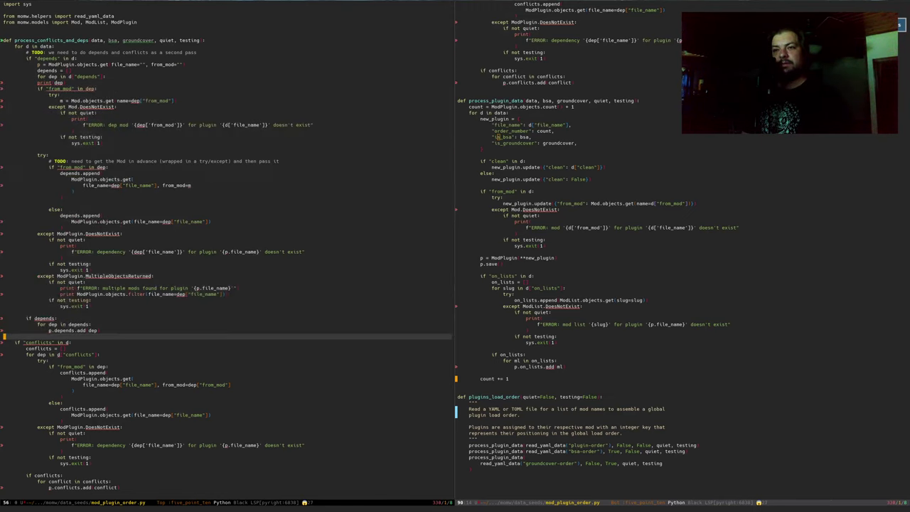
key("k")
key("k")
key("k")
key("k")
key("k")
key("k")
key("k")
key("k")
key("k")
key("k")
key("k")
key("k")
key("k")
key("k")
key("k")
key("k")
key("k")
key("k")
key("k")
key("k")
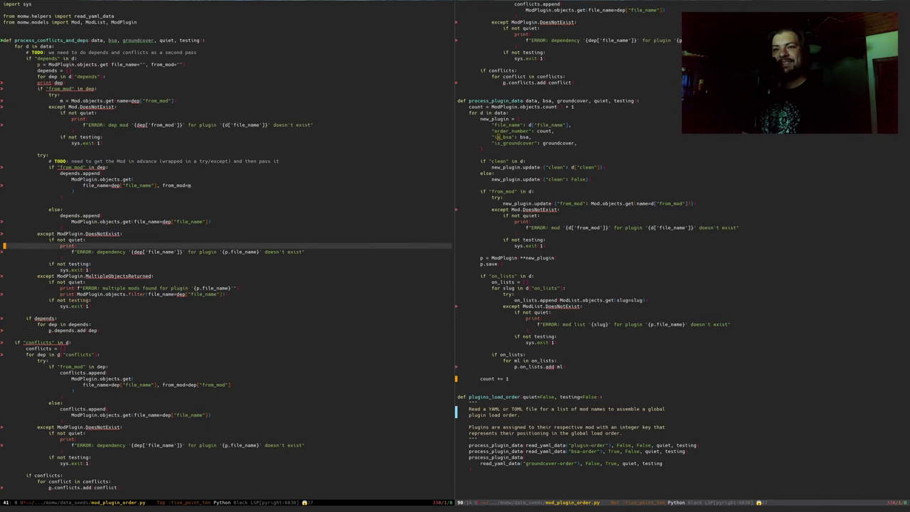
key("k")
key("k")
key("k")
key("k")
key("k")
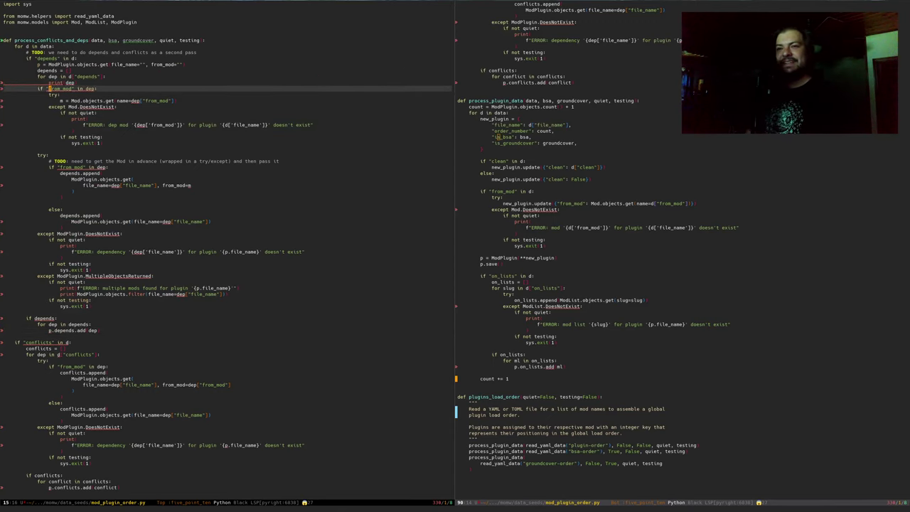
Step: Indent the Mod lookup try block and its Mod.DoesNotExist handler one level deeper
key("j")
key("greater")
key("greater")
key("j")
key("greater")
key("greater")
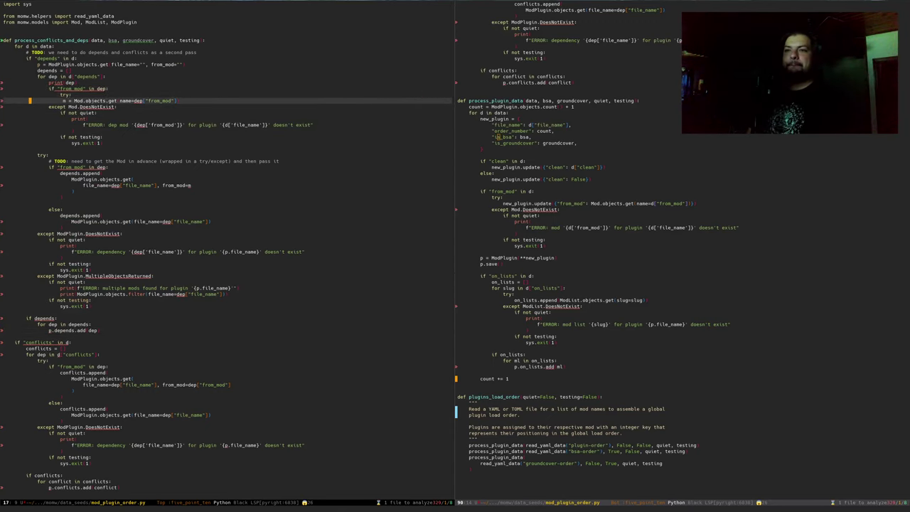
key("j")
key("greater")
key("greater")
key("greater")
key("greater")
key("j")
key("greater")
key("greater")
key("j")
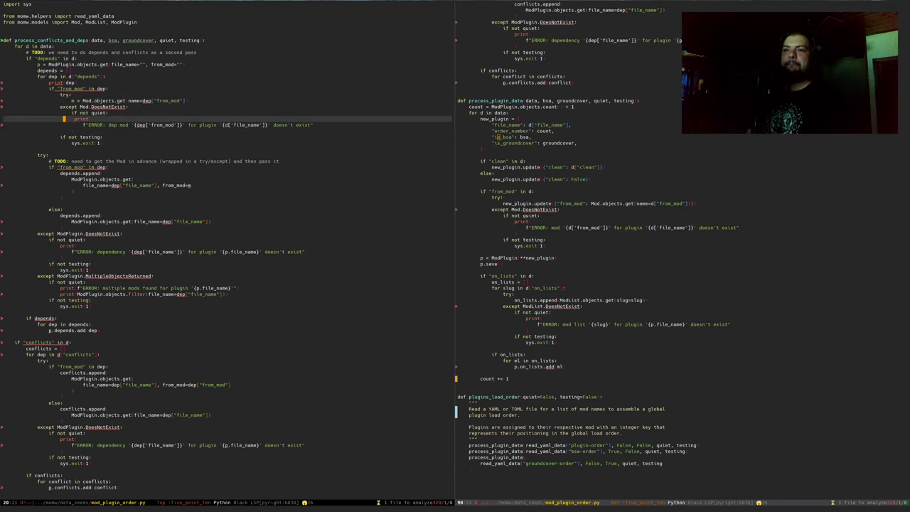
key("j")
key("j")
key("j")
key("greater")
key("greater")
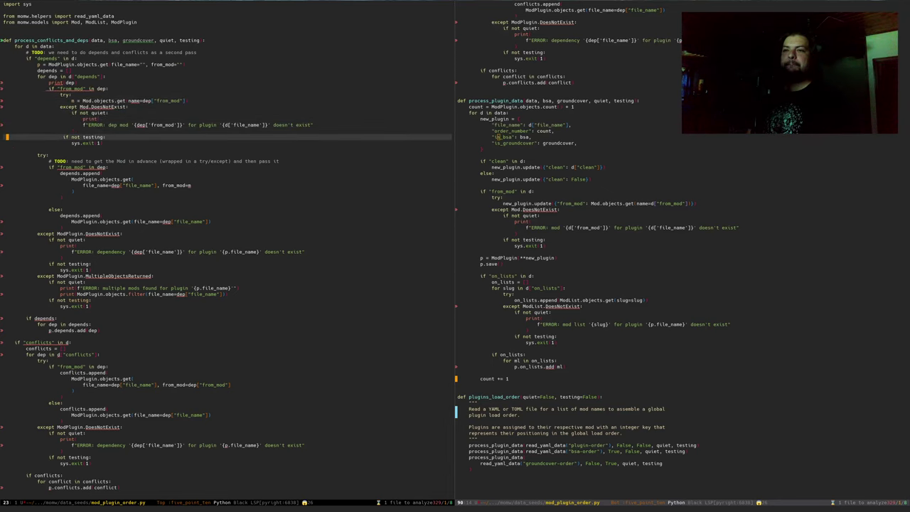
key("j")
key("greater")
key("greater")
key("j")
Step: Indent the second try block, from_mod check, else branch and ModPlugin.DoesNotExist handler one level
key("j")
key("greater")
key("greater")
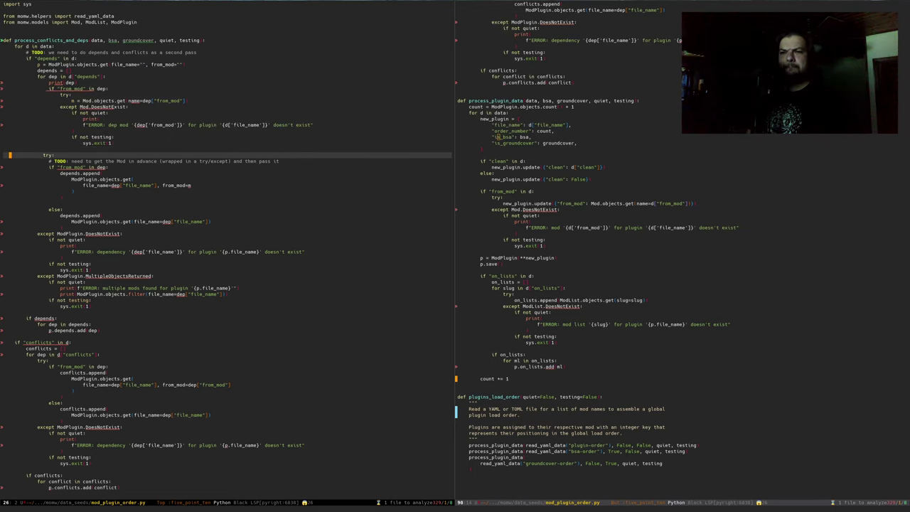
key("j")
key("greater")
key("greater")
key("j")
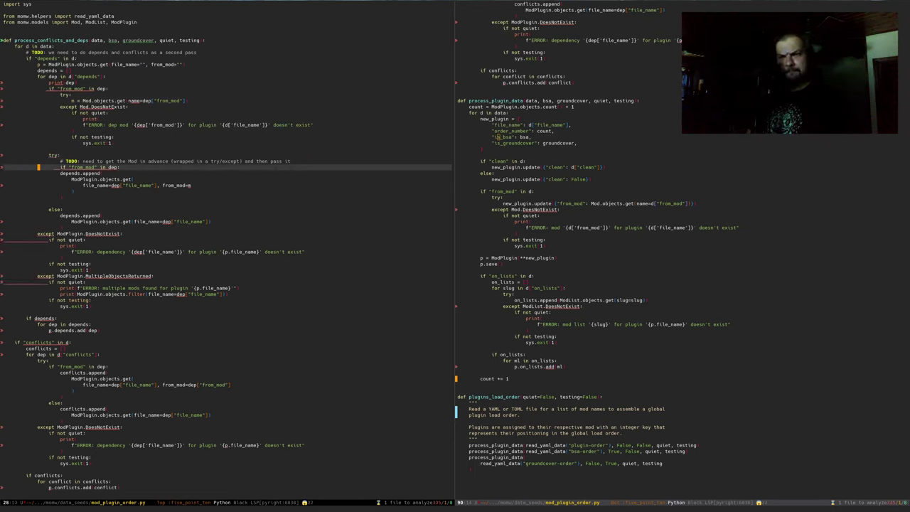
key("greater")
key("greater")
key("j")
key("greater")
key("greater")
key("j")
key("j")
key("j")
key("j")
key("j")
key("j")
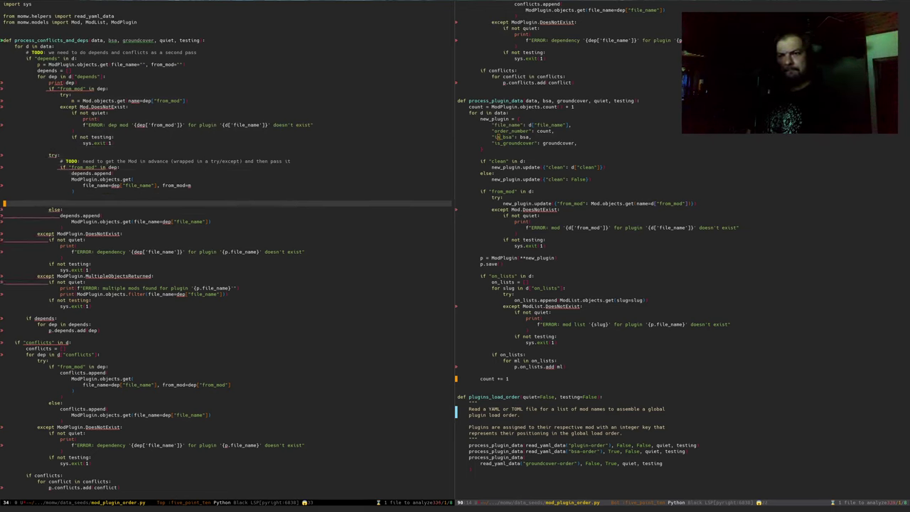
key("greater")
key("greater")
key("j")
key("greater")
key("greater")
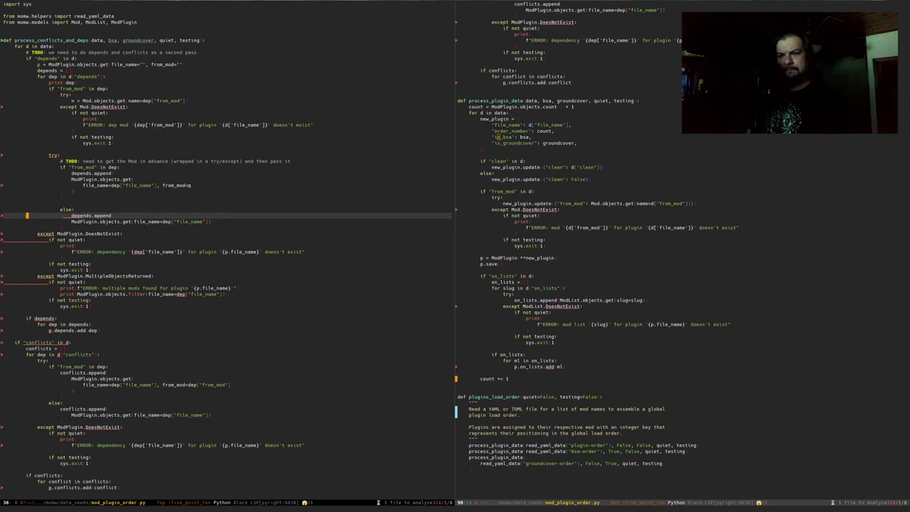
key("j")
key("j")
key("j")
key("greater")
key("greater")
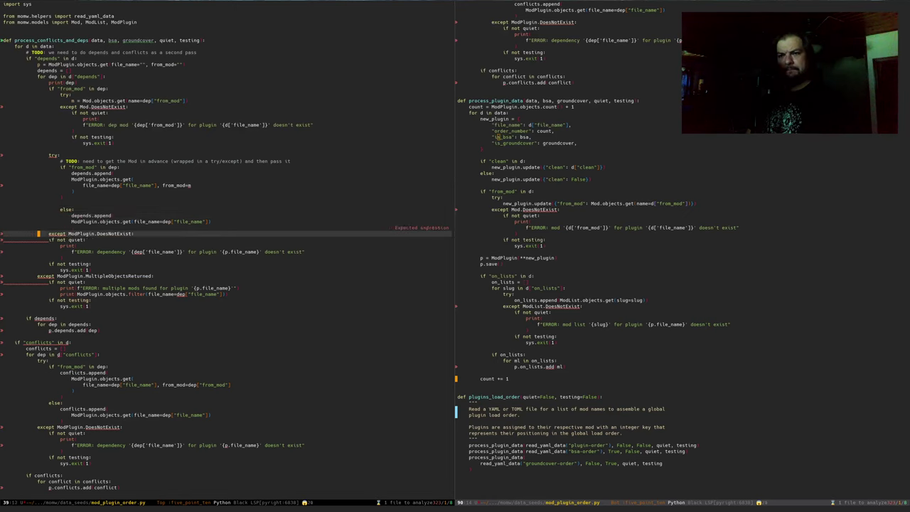
key("j")
key("greater")
key("greater")
key("greater")
key("greater")
key("j")
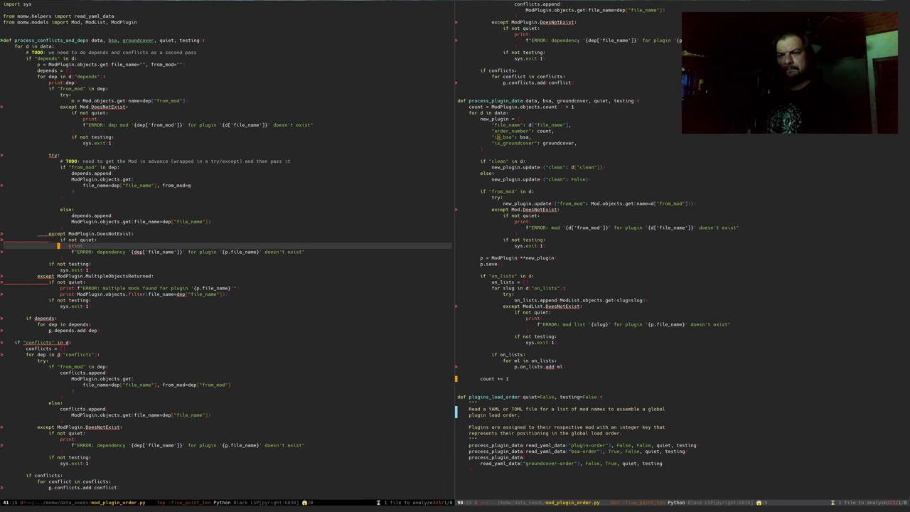
key("j")
key("j")
key("j")
key("greater")
key("greater")
key("j")
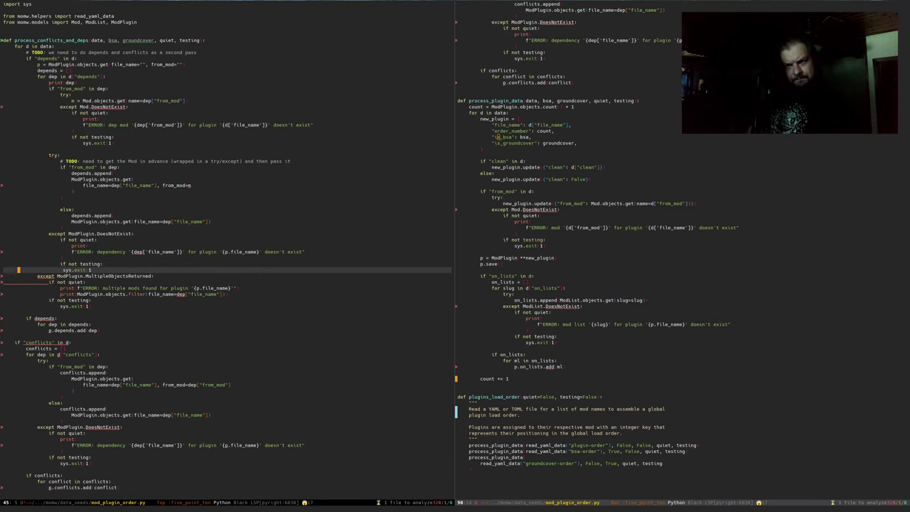
Step: Indent the MultipleObjectsReturned handler and the if depends block into the loop, then save
key("j")
key("greater")
key("greater")
key("j")
key("greater")
key("greater")
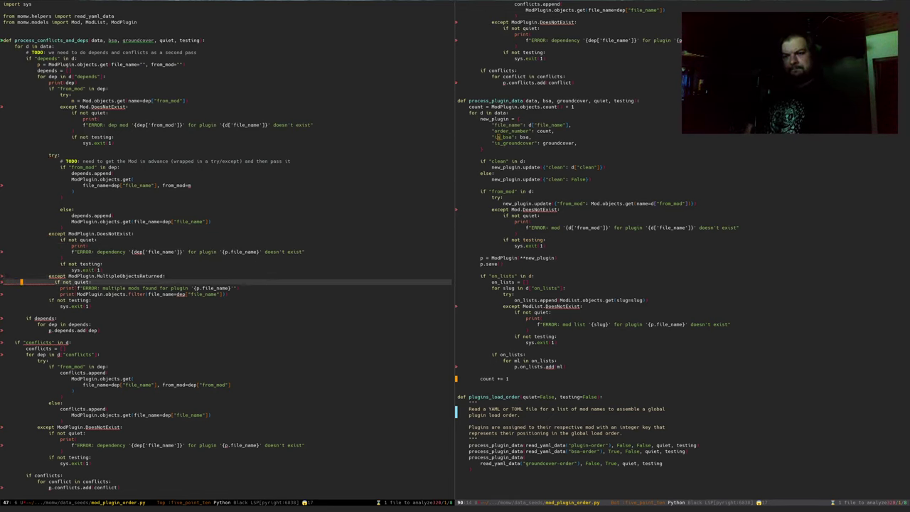
key("j")
key("greater")
key("greater")
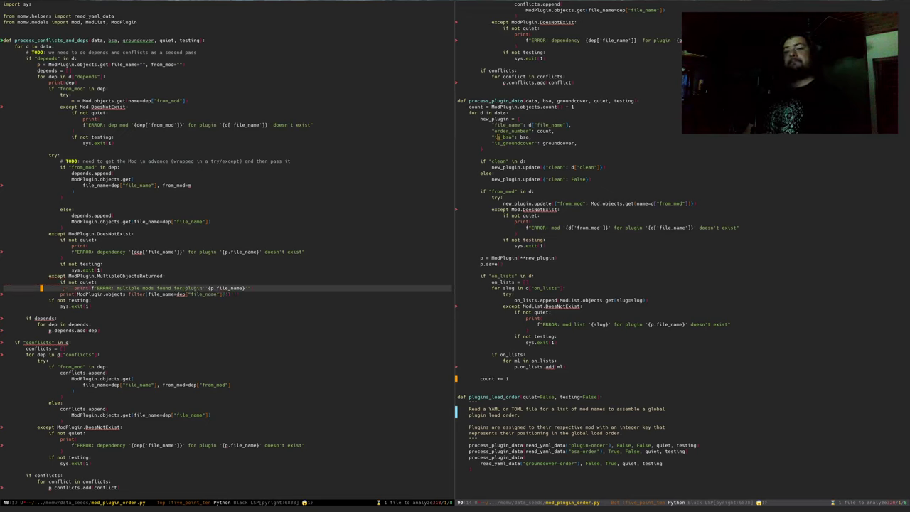
key("j")
key("greater")
key("greater")
key("j")
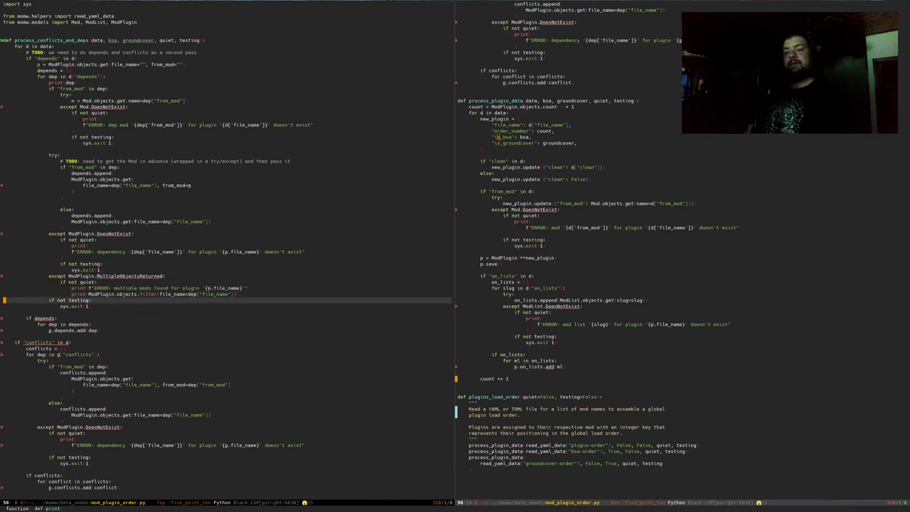
key("greater")
key("greater")
key("j")
key("greater")
key("greater")
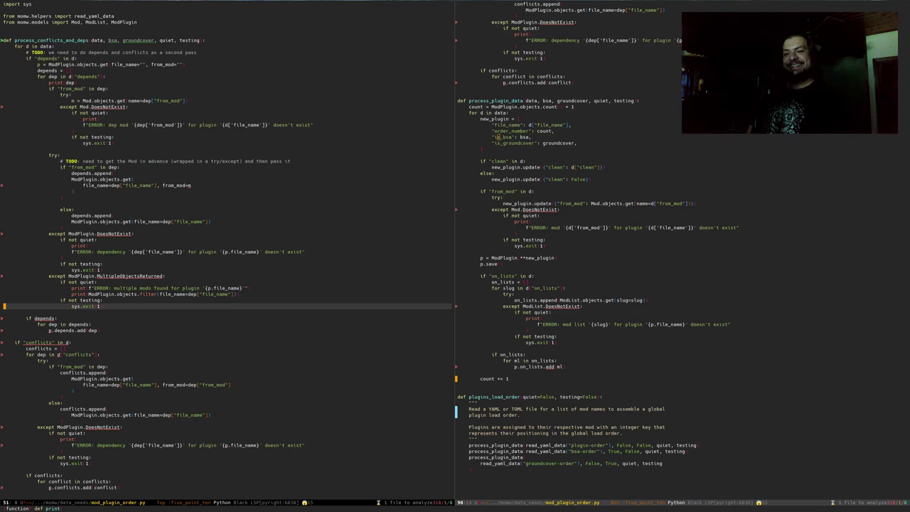
key("j")
key("j")
key("greater")
key("greater")
key("j")
key("greater")
key("greater")
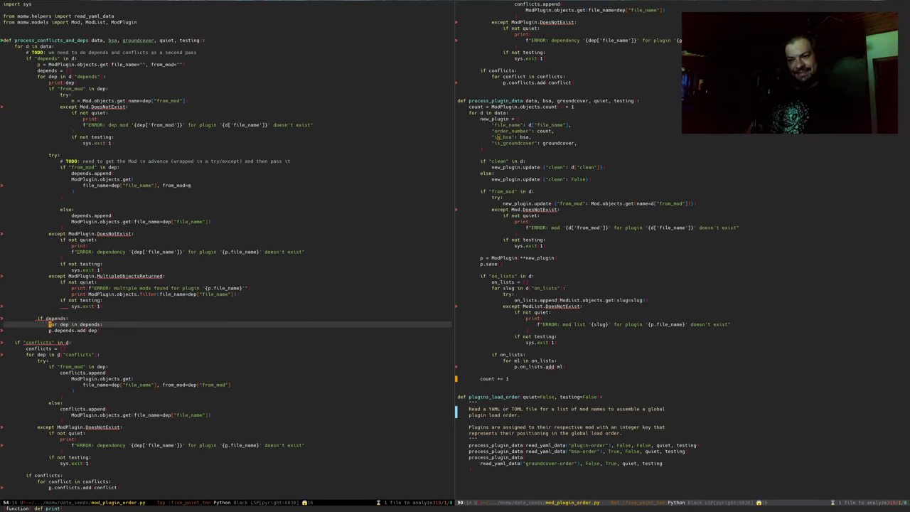
key("j")
key("greater")
key("greater")
type(":w")
key("Return")
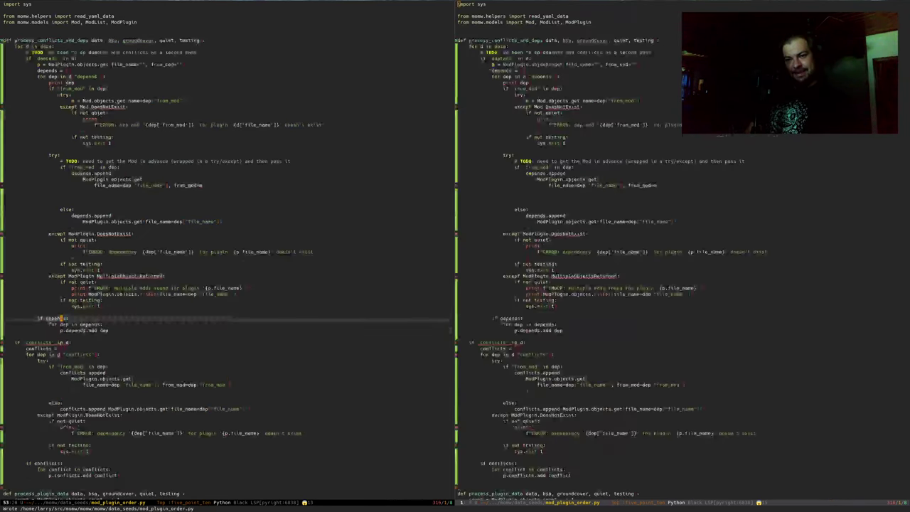
Step: Indent the if "conflicts" in d line, the conflicts list, its for loop and the from_mod append
key("j")
key("j")
key("j")
key("j")
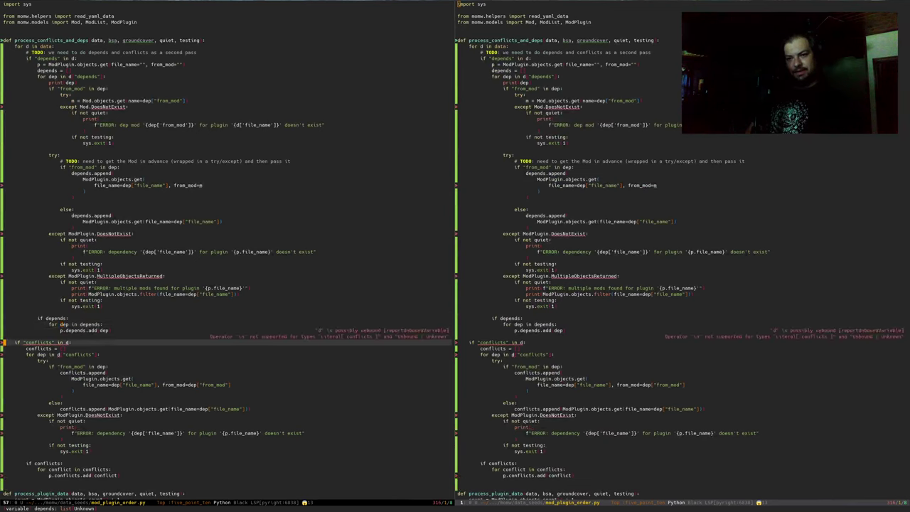
key("k")
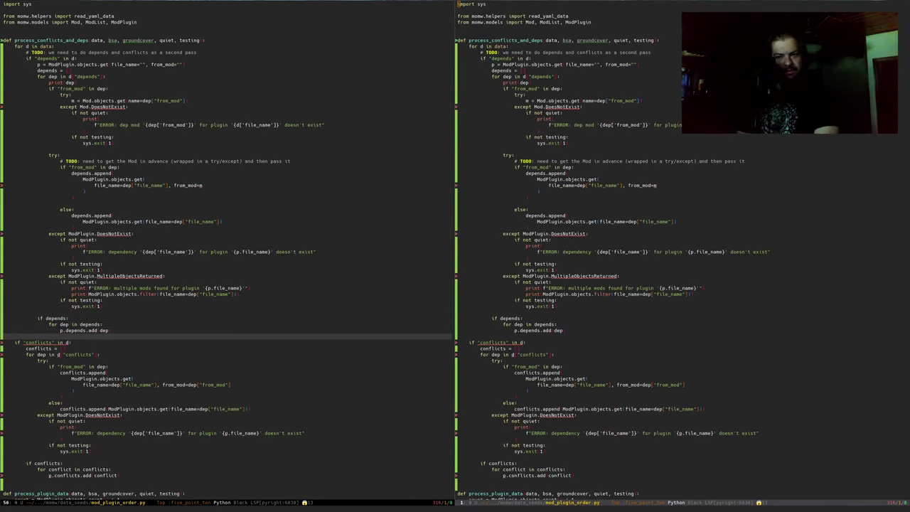
key("j")
key("greater")
key("greater")
key("j")
key("greater")
key("greater")
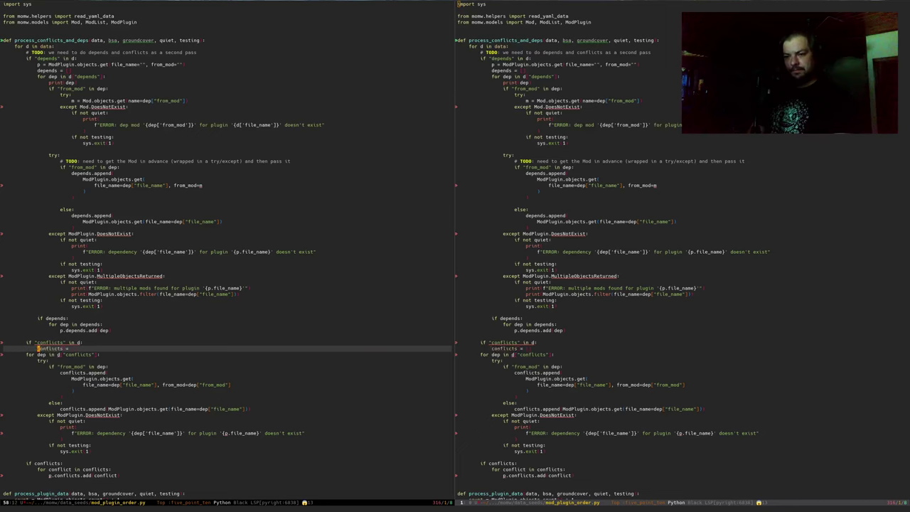
key("j")
key("greater")
key("greater")
key("j")
key("j")
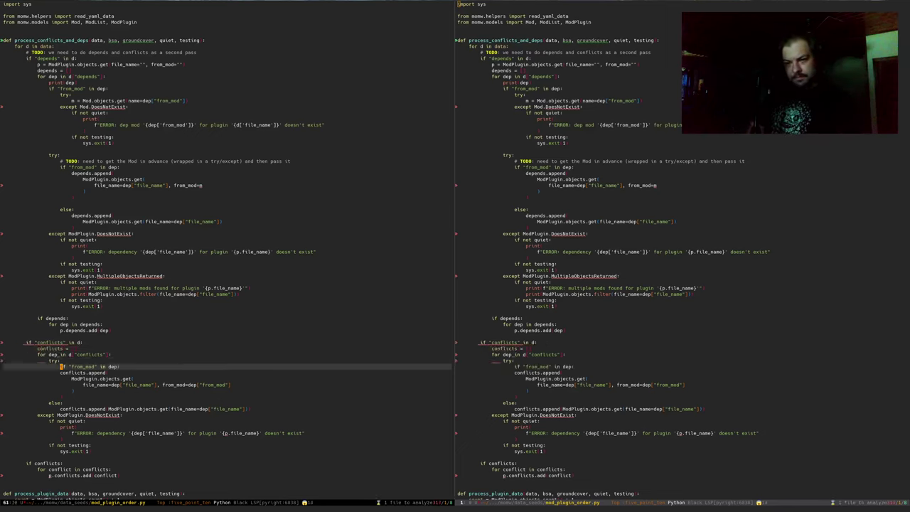
key("greater")
key("greater")
key("j")
key("greater")
key("greater")
key("j")
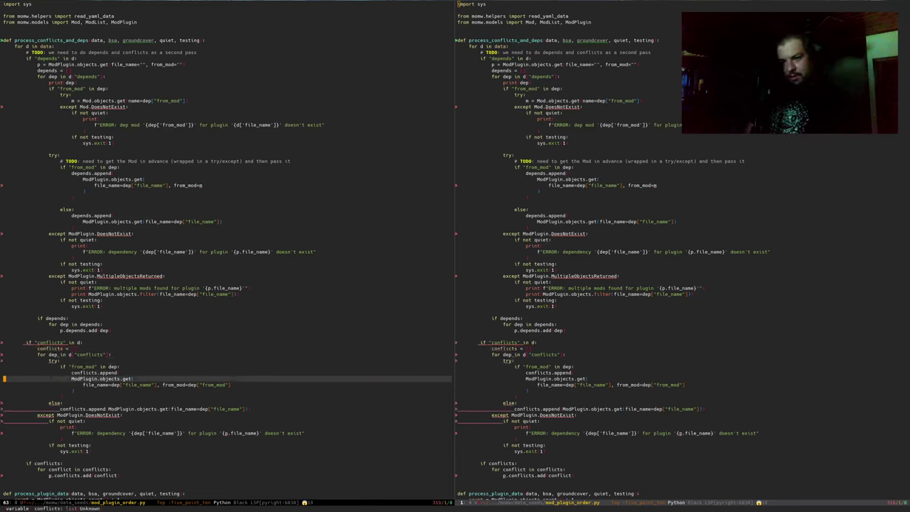
key("j")
key("j")
key("j")
key("j")
Step: Align the else line with its if and the append call beneath it
key("less")
key("less")
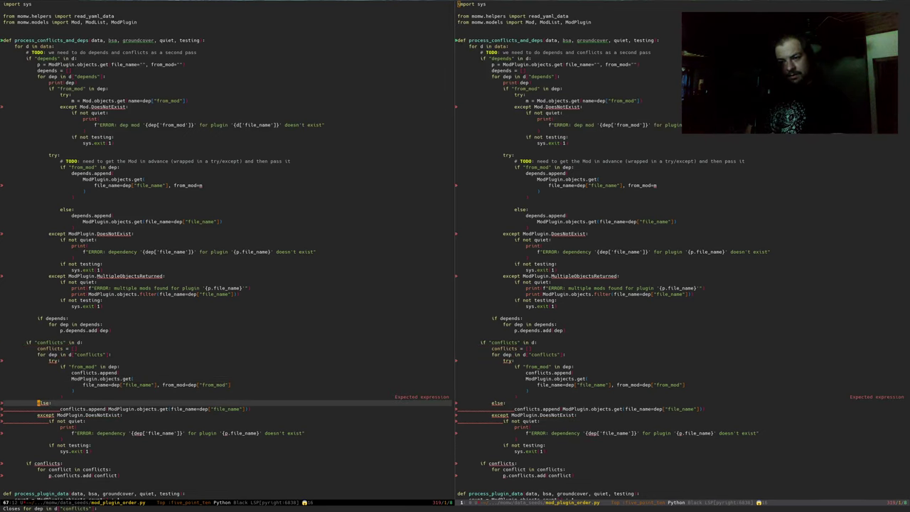
key("less")
key("less")
key("less")
key("less")
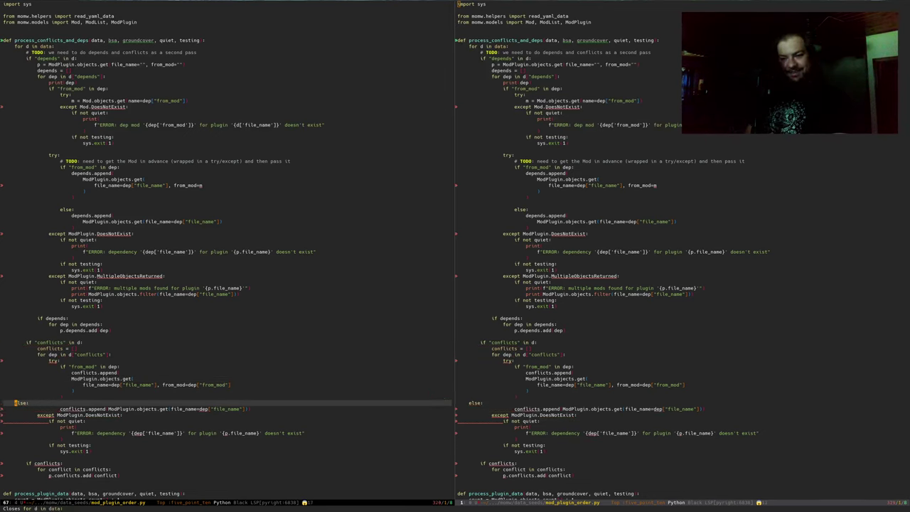
key("greater")
key("greater")
key("greater")
key("greater")
key("greater")
key("greater")
key("greater")
key("greater")
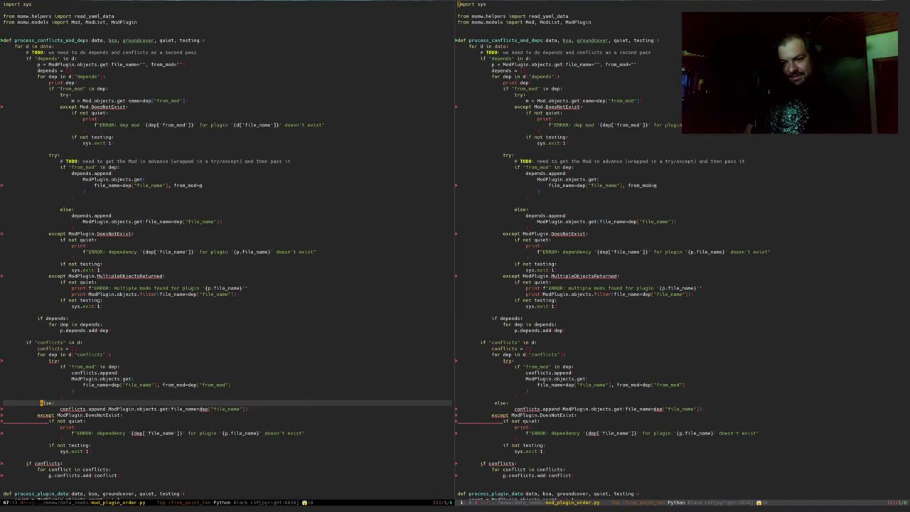
key("greater")
key("greater")
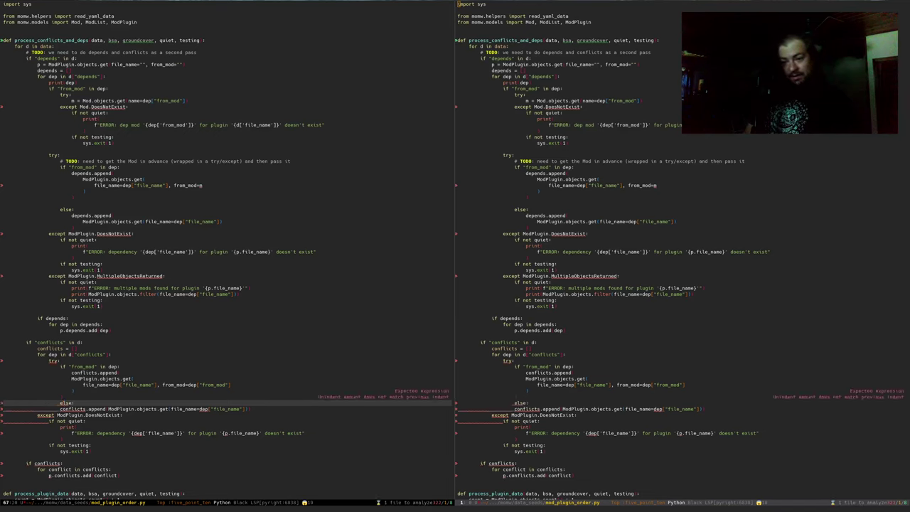
key("less")
key("less")
key("less")
key("less")
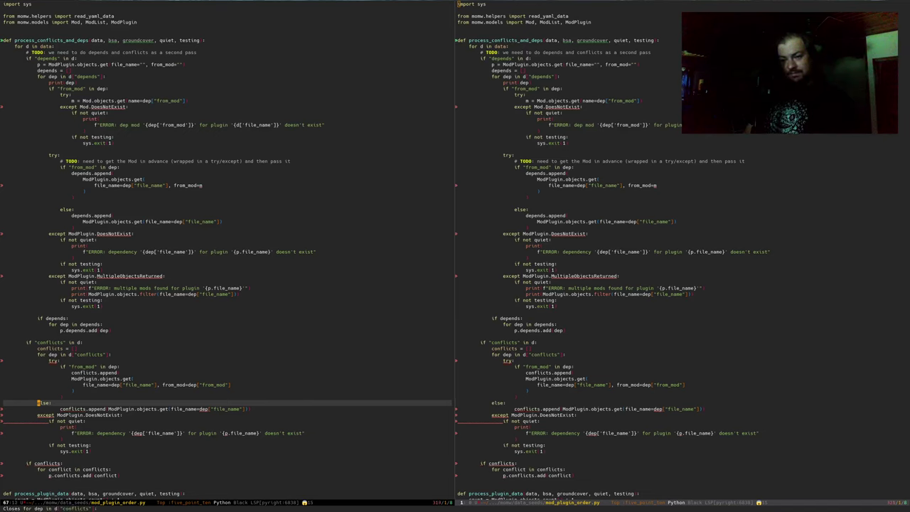
key("j")
key("greater")
key("greater")
key("k")
key("greater")
key("greater")
key("greater")
key("greater")
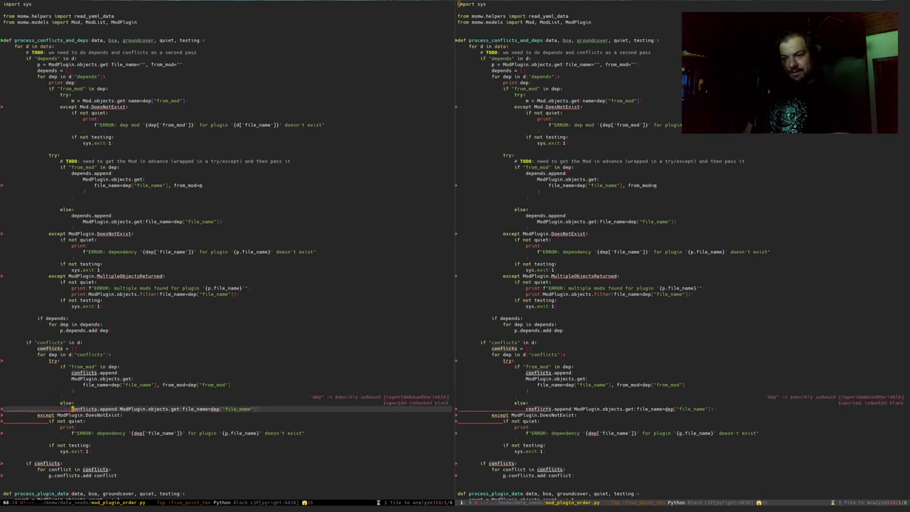
key("j")
key("j")
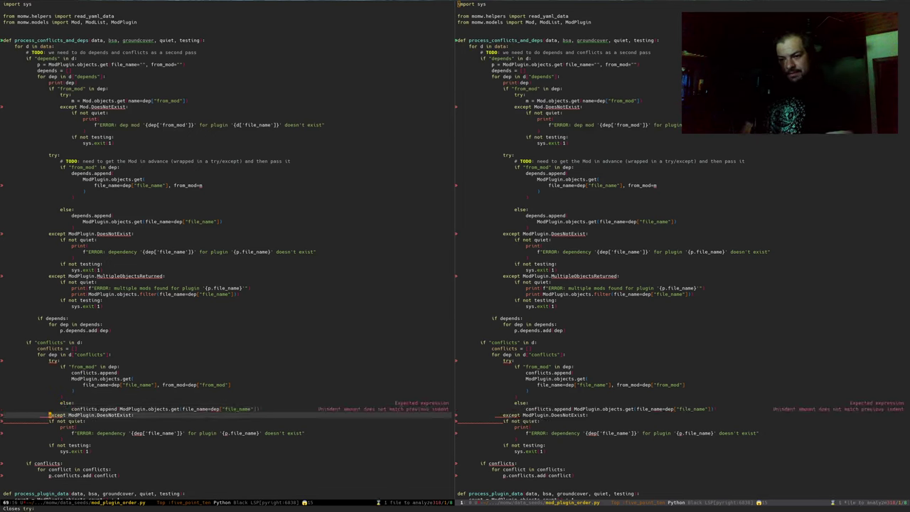
Step: Indent the except handler's quiet, testing and sys.exit(1) lines and the if conflicts block, then save
key("j")
key("greater")
key("greater")
key("j")
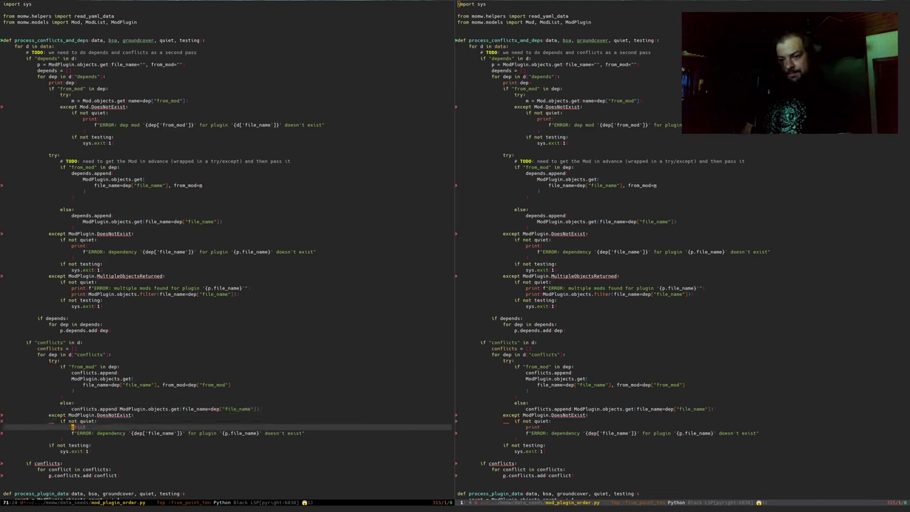
key("j")
key("j")
key("j")
key("greater")
key("greater")
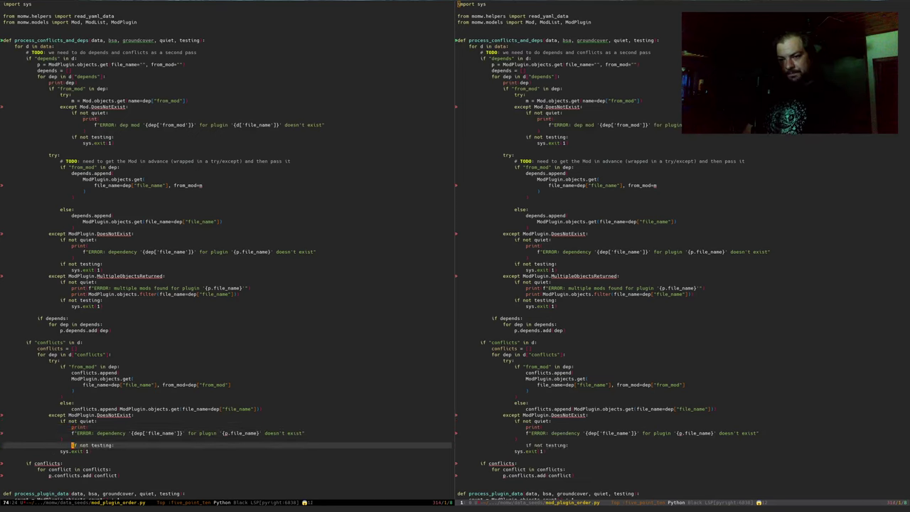
key("j")
key("greater")
key("greater")
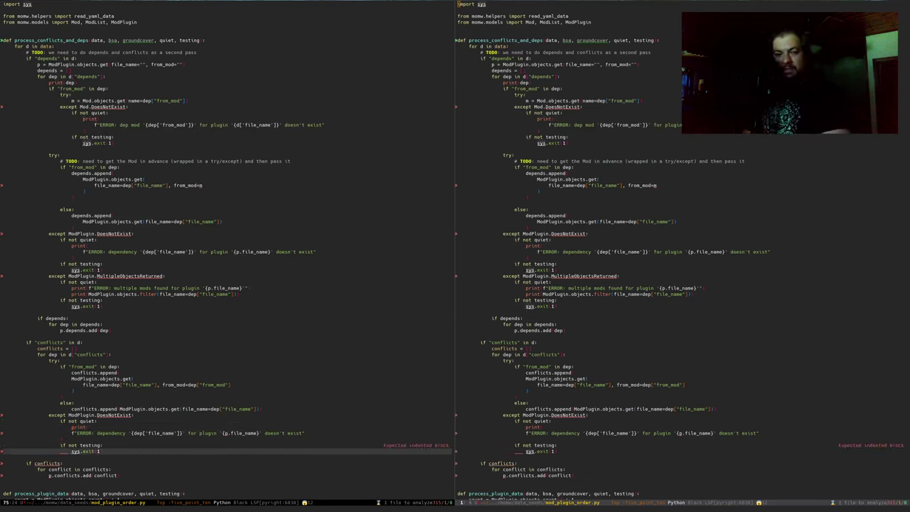
key("j")
key("j")
key("i")
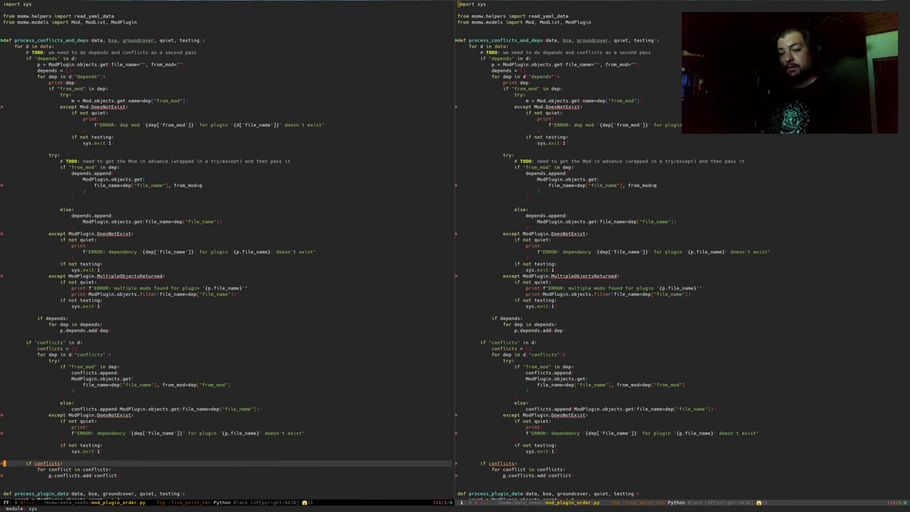
key("Escape")
key("greater")
key("greater")
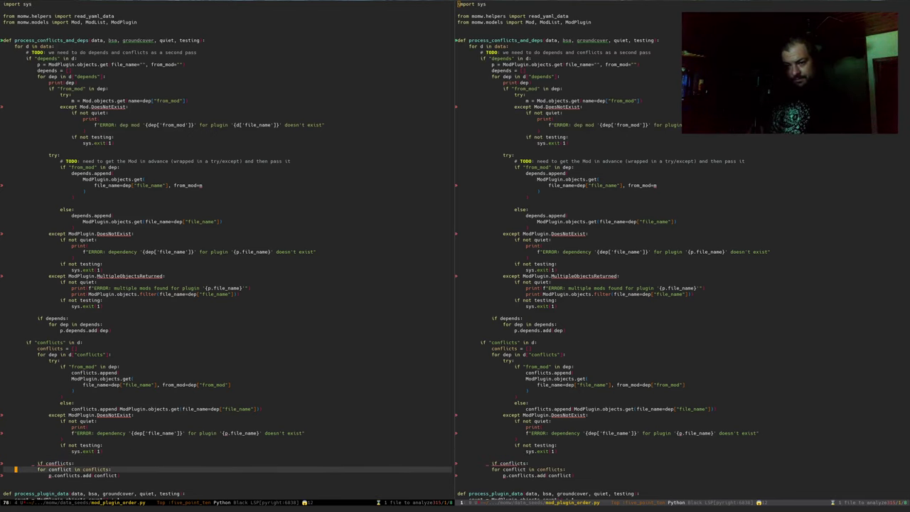
key("j")
key("greater")
key("greater")
key("j")
key("greater")
key("greater")
type(":w")
key("Return")
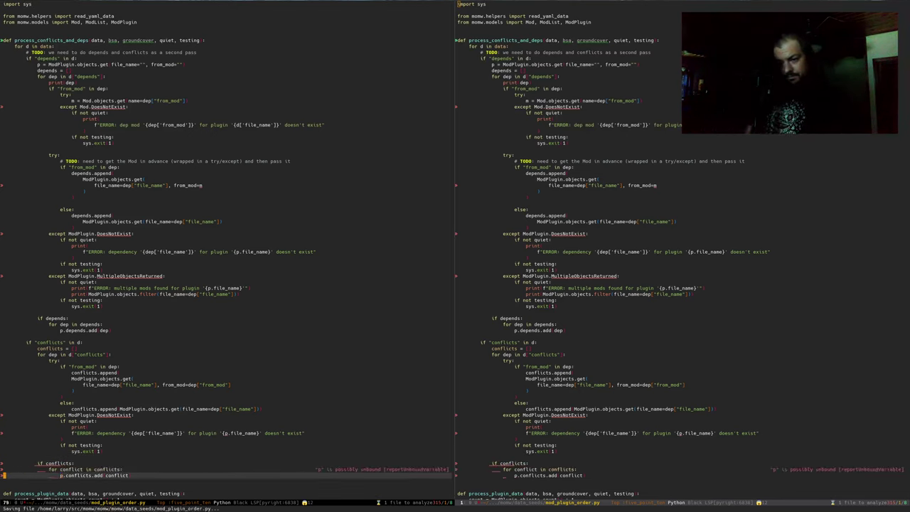
key("j")
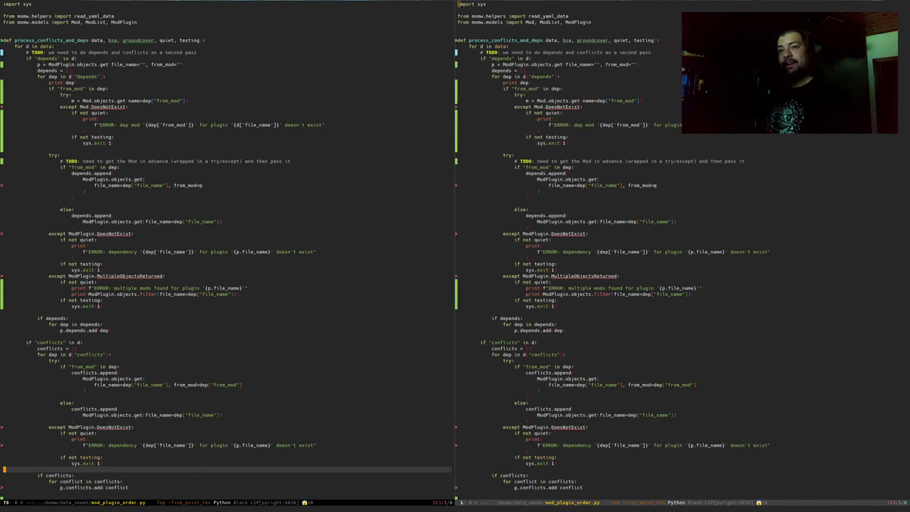
Step: Review the bsa and groundcover parameters, then add a blank line above the loop's TODO comment
left_click(322, 100)
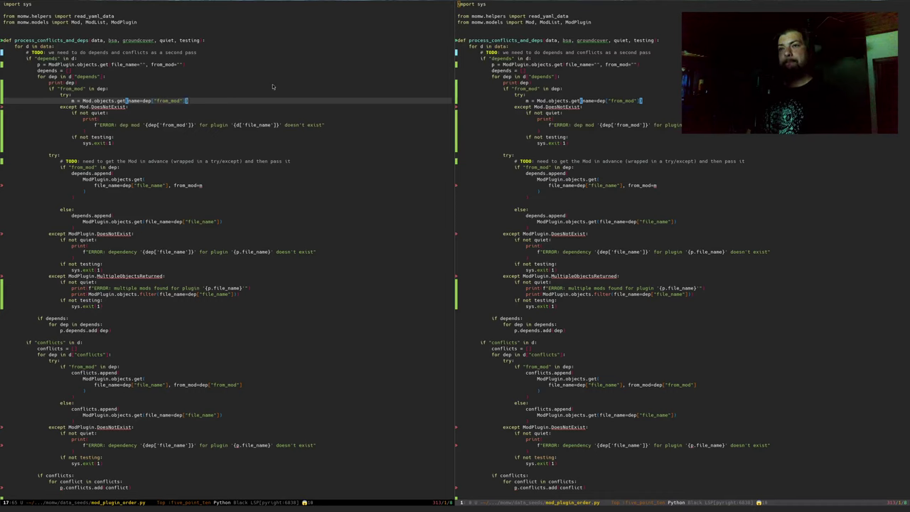
key("k")
key("k")
key("k")
key("k")
key("k")
key("k")
key("k")
key("k")
key("k")
key("k")
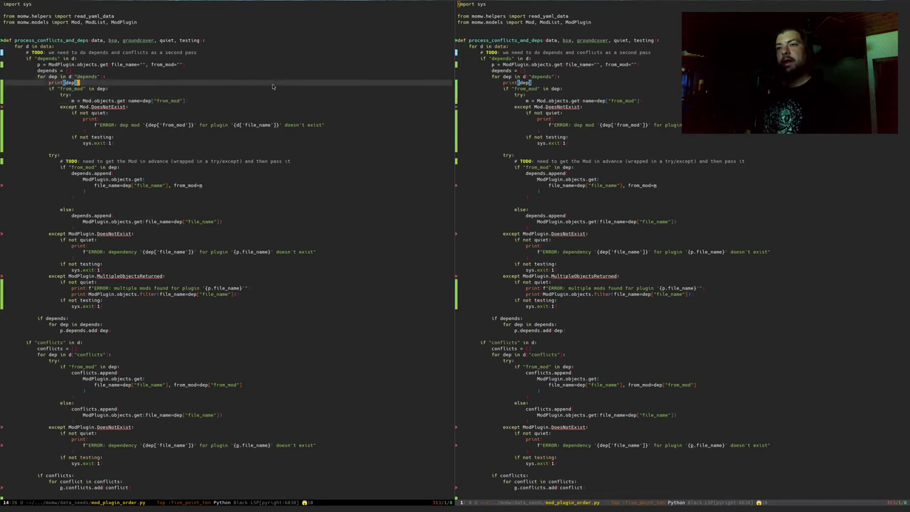
key("b")
key("b")
key("b")
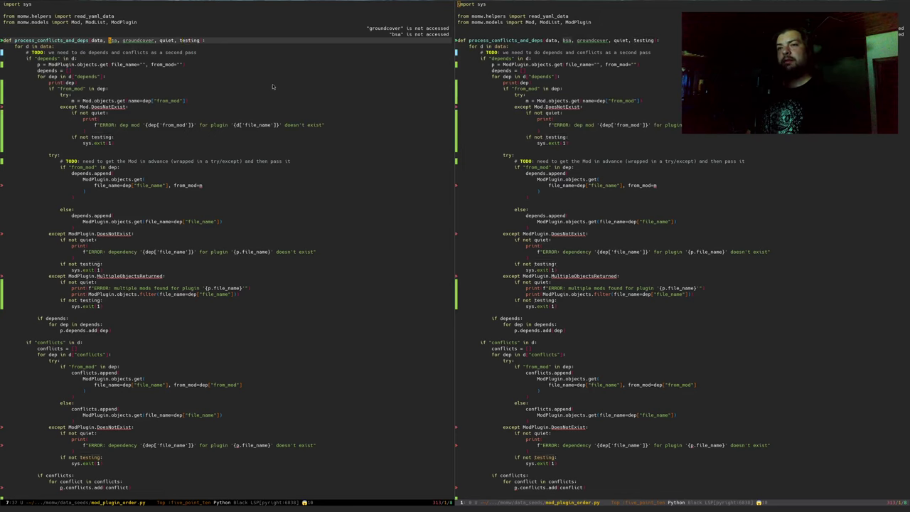
key("v")
key("e")
key("e")
key("e")
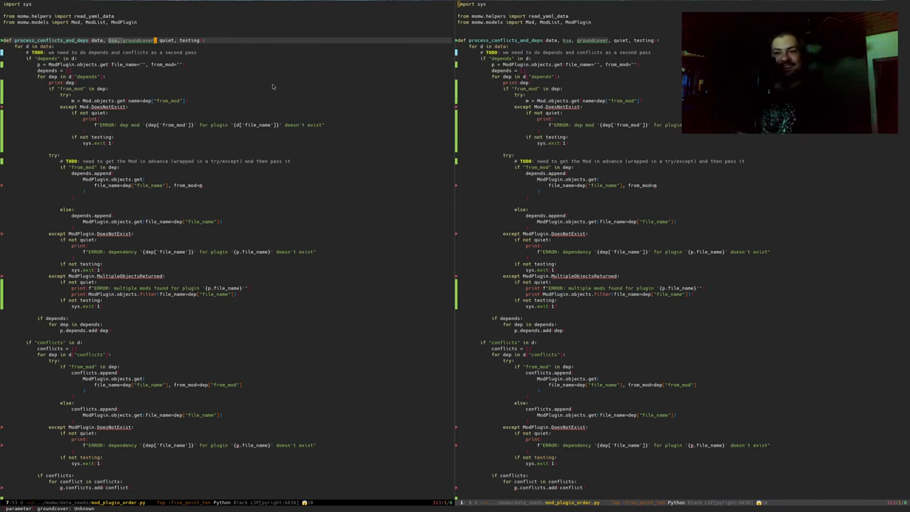
key("j")
key("j")
key("j")
key("j")
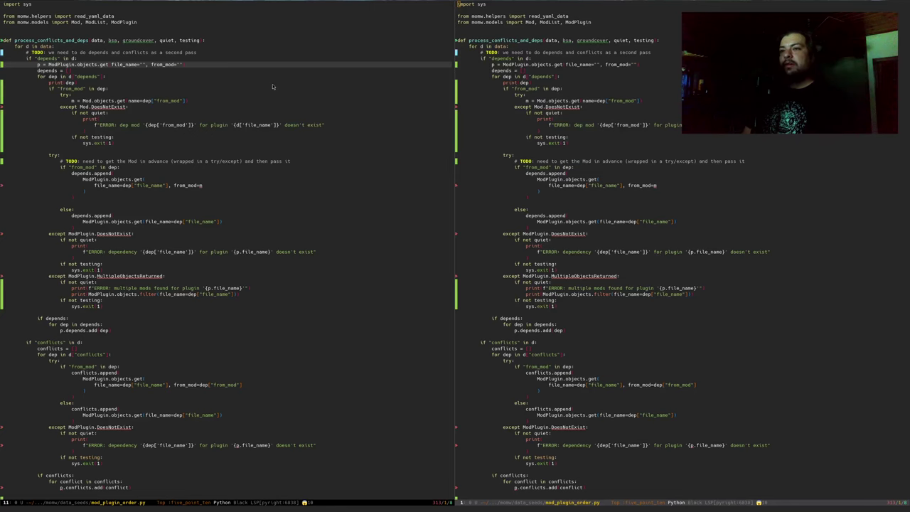
key("k")
key("k")
key("O")
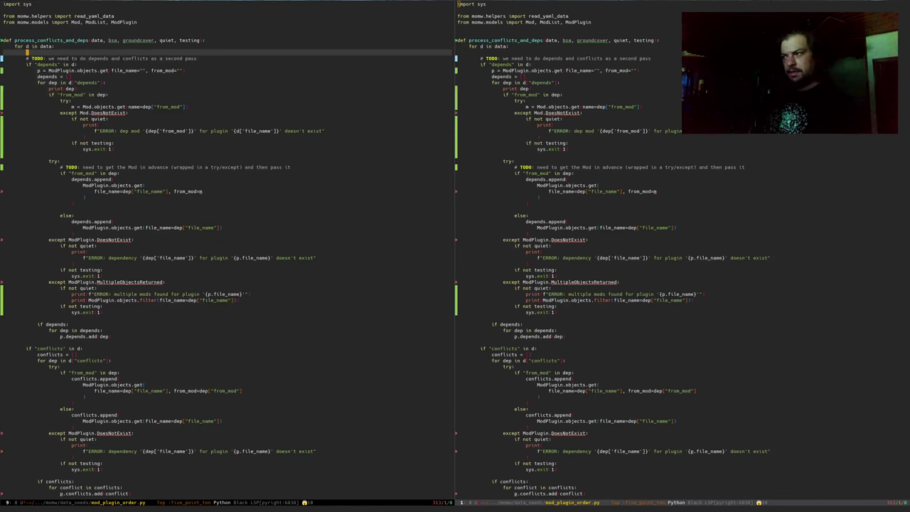
Step: Split the right window, show plugin-order.yml in the lower half, and return to the Python code
key("ctrl+w")
key("s")
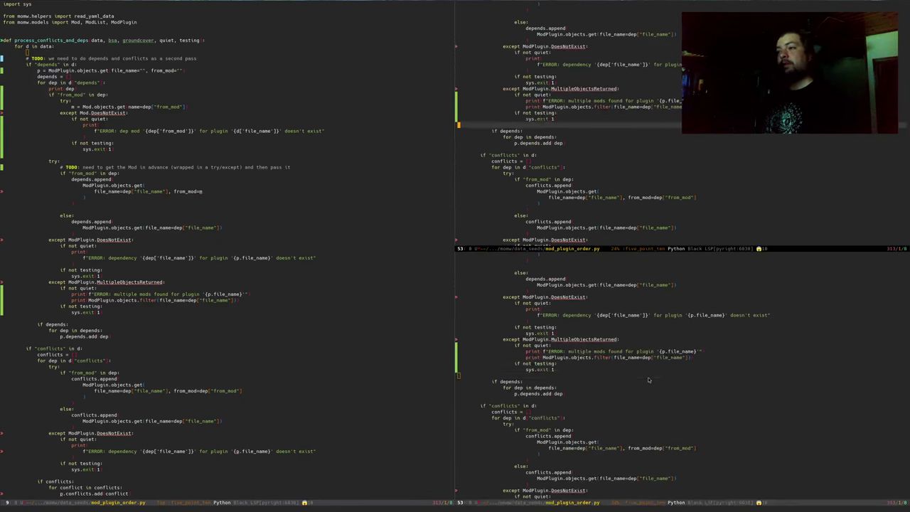
left_click(647, 377)
key("ctrl+x")
key("b")
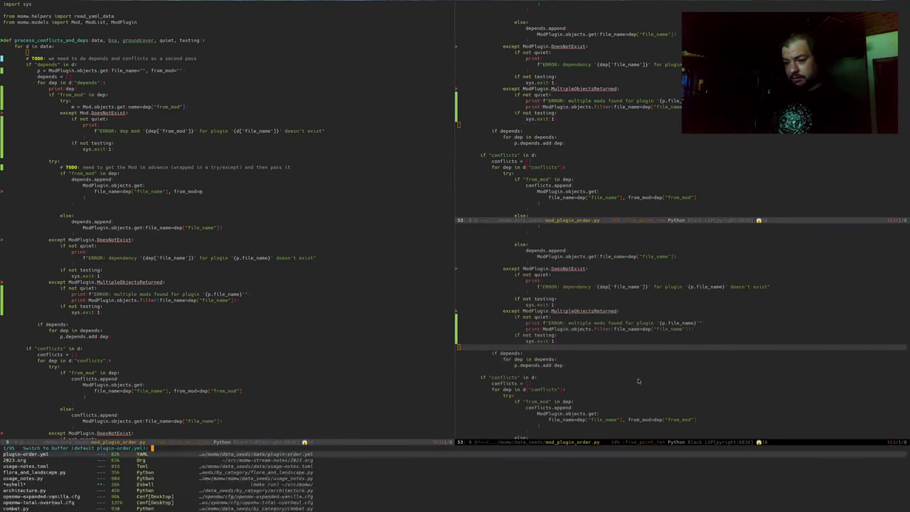
key("Return")
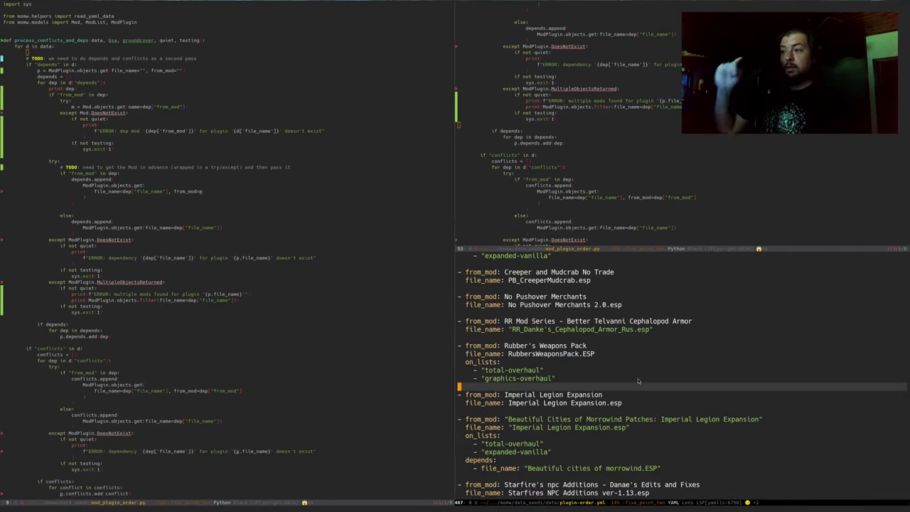
key("j")
key("j")
key("j")
key("j")
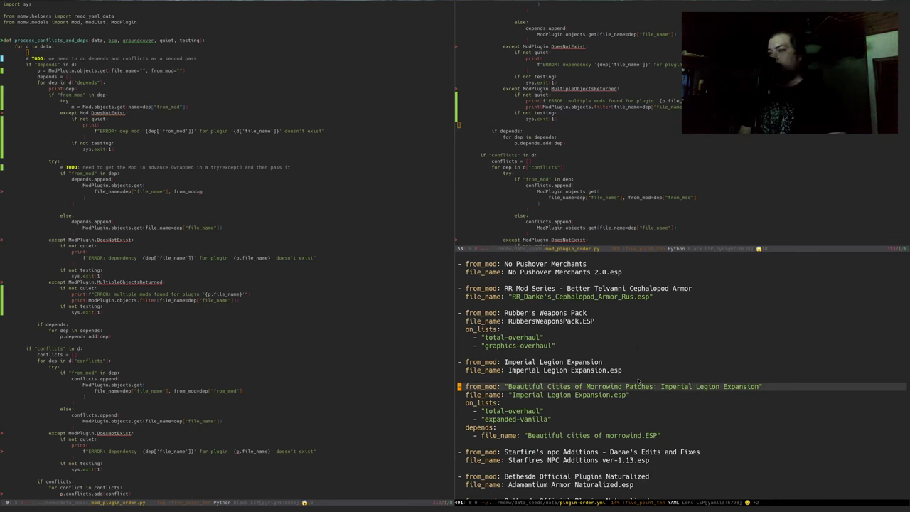
key("ctrl+w")
key("h")
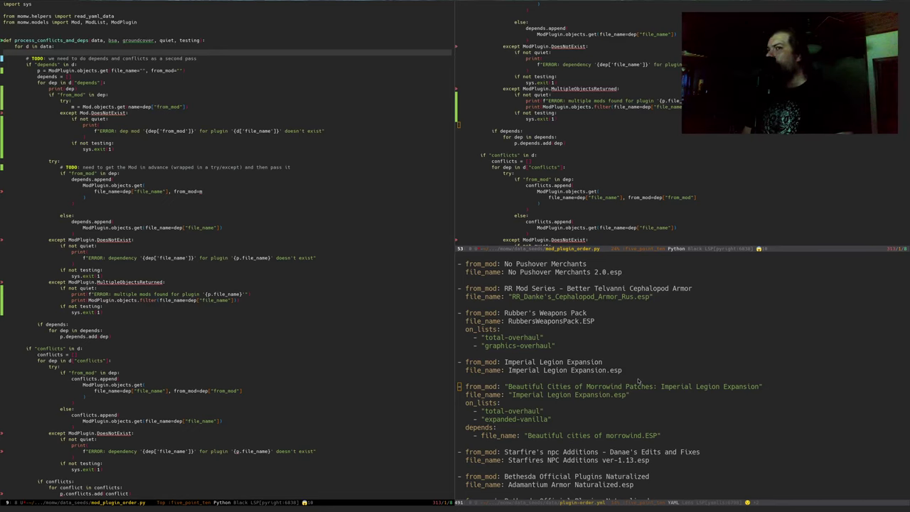
key("j")
key("j")
key("j")
key("j")
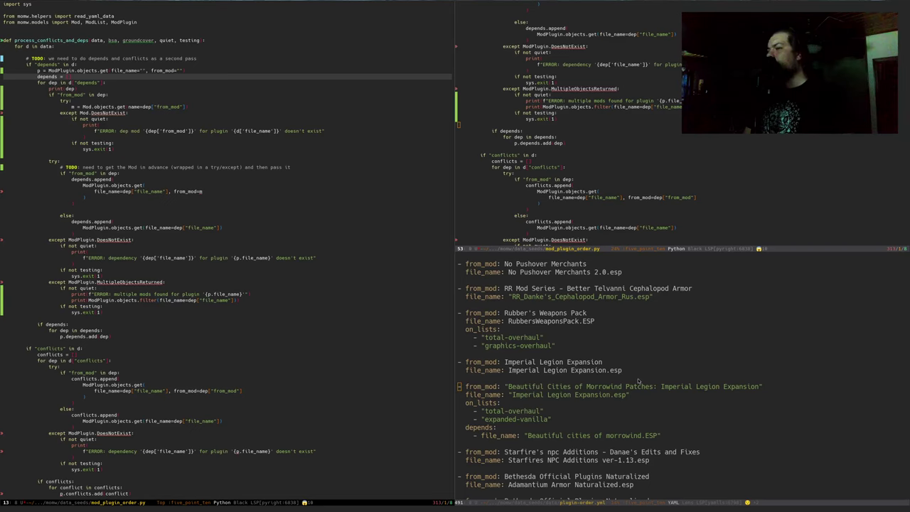
Step: Fill the empty file_name argument on line 12 with d["file_name"] and copy that expression
key("k")
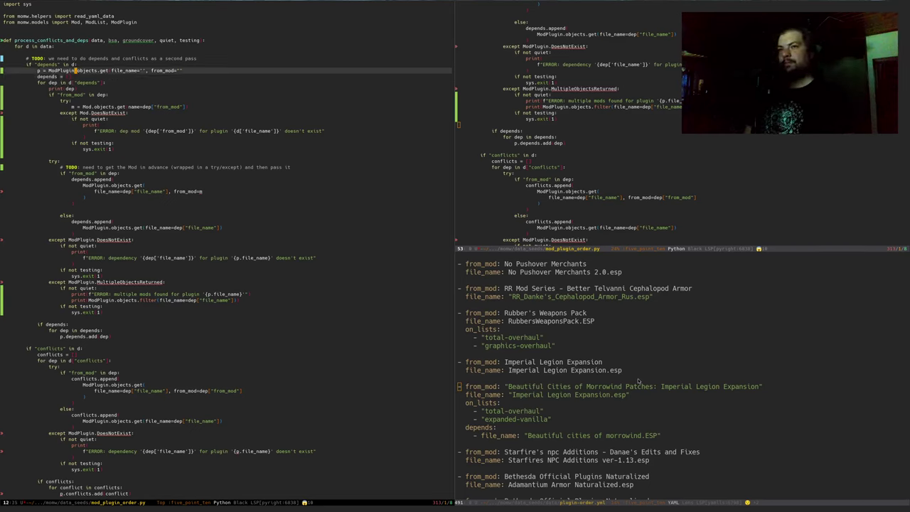
key("w")
key("w")
key("w")
key("w")
key("w")
key("w")
type("x")
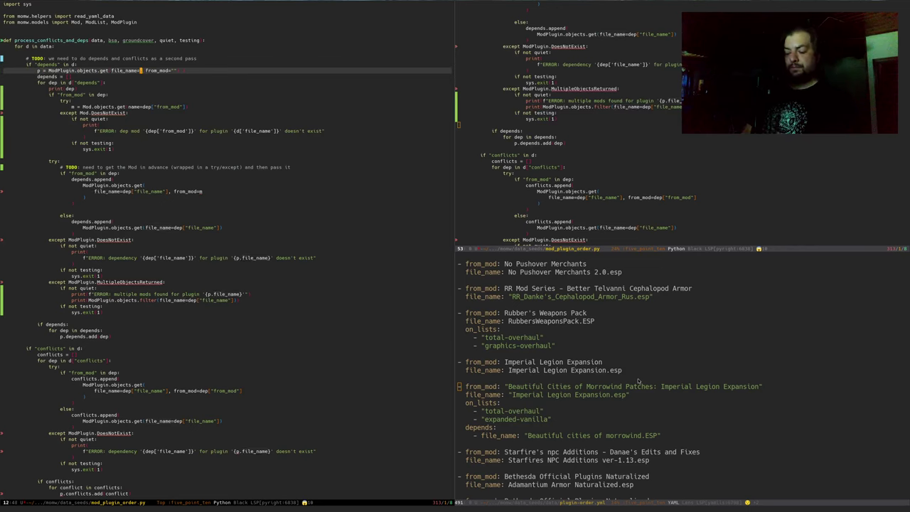
type("d[\"file_name\"]")
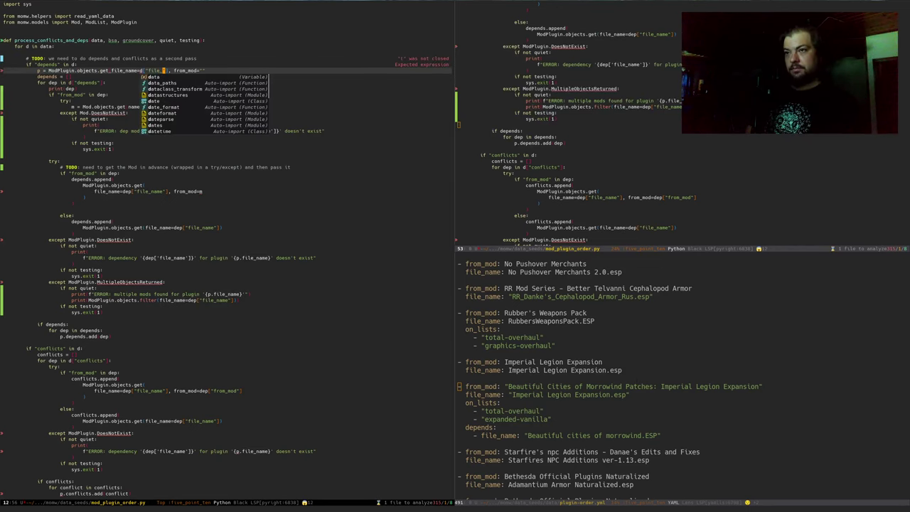
key("Escape")
key("b")
key("b")
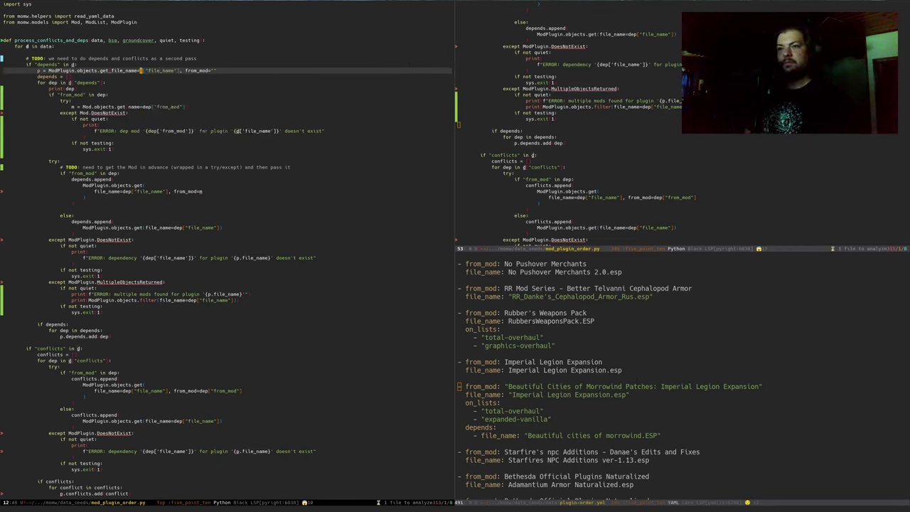
key("b")
key("h")
key("y")
Step: Set the from_mod argument to d["from_mod"] and save mod_plugin_order.py
key("%")
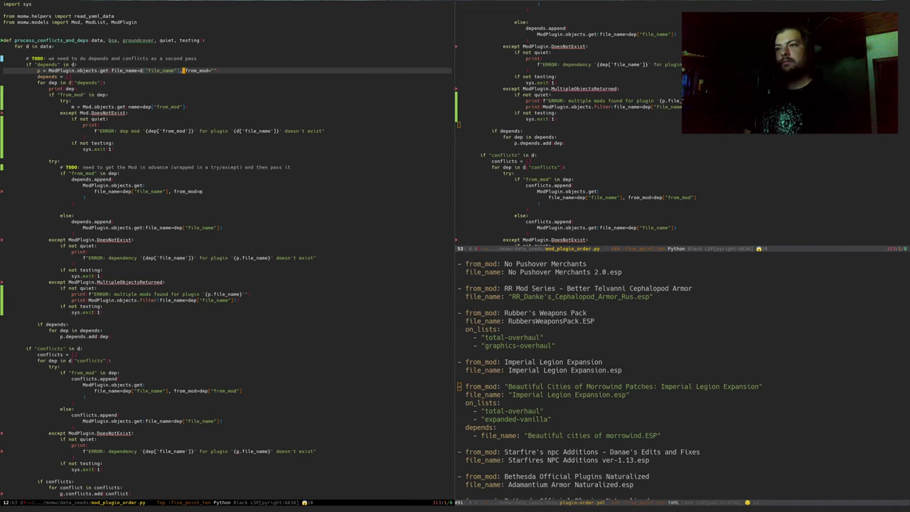
key("f")
key("\"")
key("v")
key("l")
key("p")
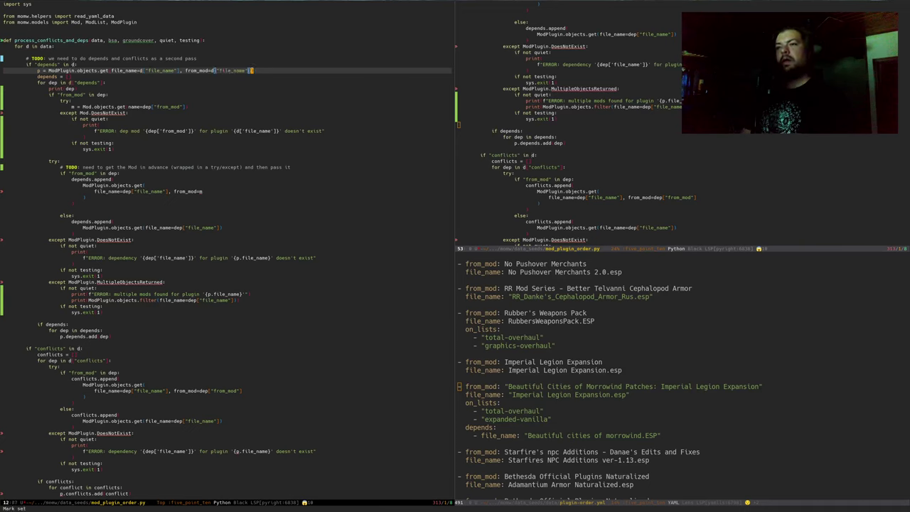
key("b")
key("b")
type("ciwfrom_")
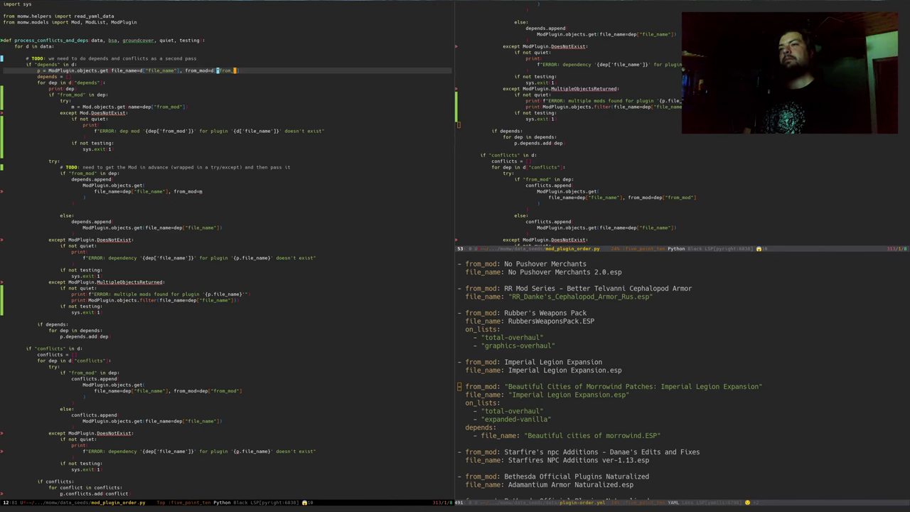
type("mod")
key("Escape")
type(":w")
key("Return")
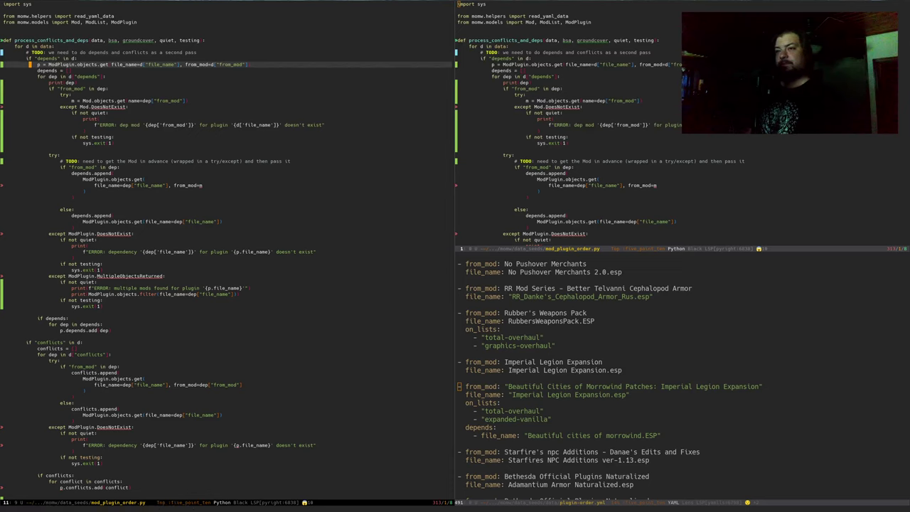
Step: Delete the print(dep) debug line below the lookup and save the file
left_click(251, 111)
key("k")
key("k")
key("k")
key("k")
key("k")
key("k")
key("k")
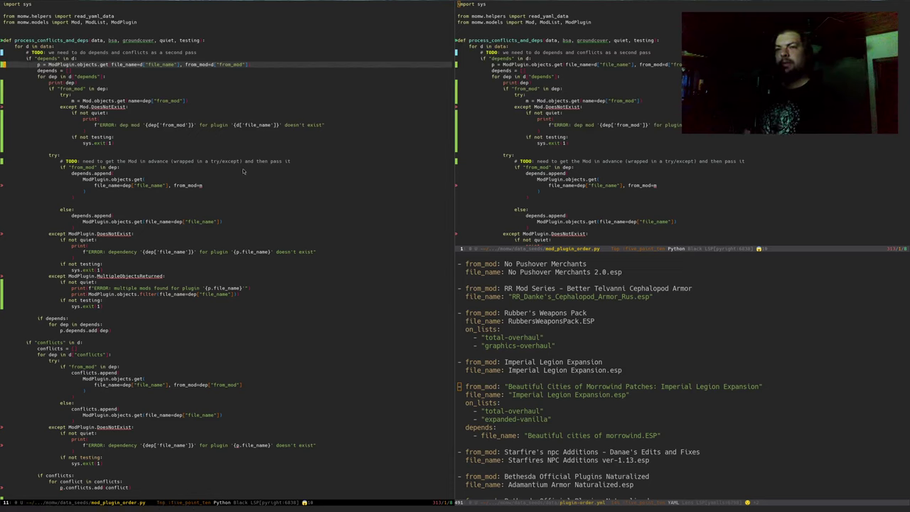
key("j")
key("j")
key("j")
key("d")
key("d")
key("space")
key("f")
key("s")
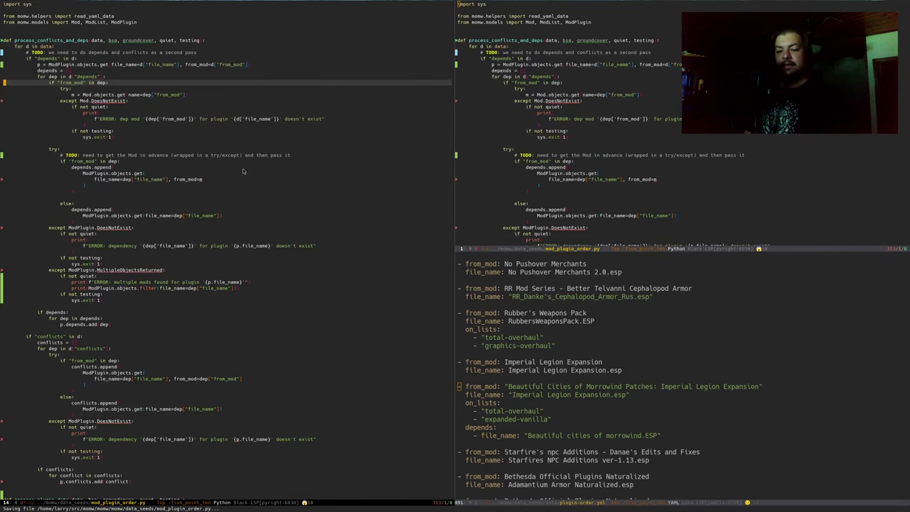
key("j")
key("j")
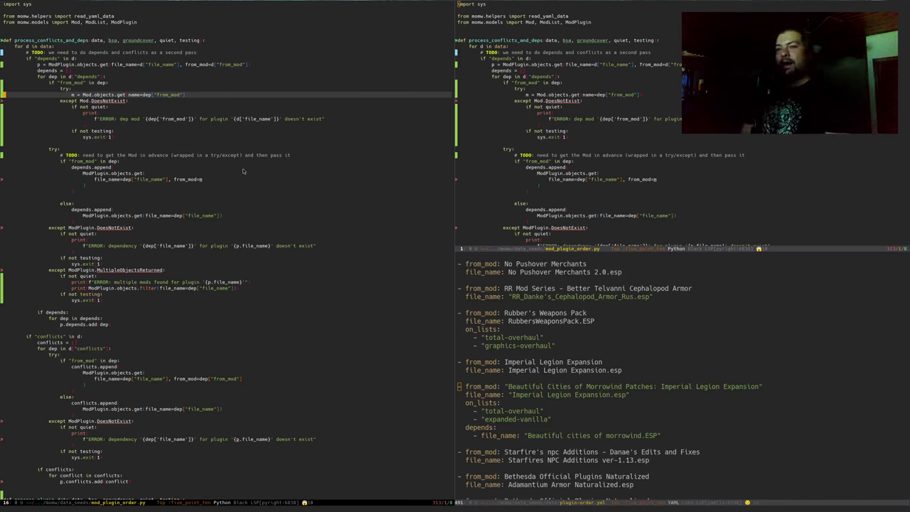
key("j")
key("k")
key("k")
key("k")
key("k")
key("k")
key("k")
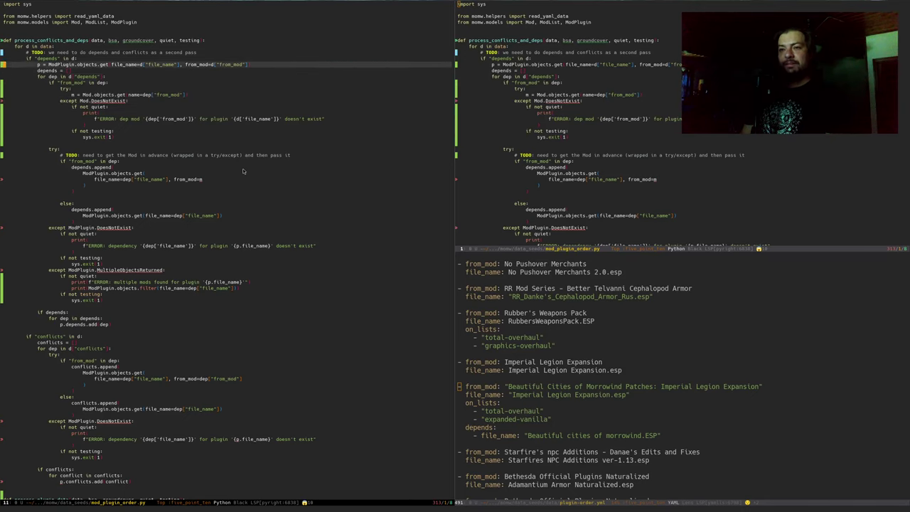
key("j")
key("j")
key("j")
key("j")
key("j")
key("j")
key("j")
key("j")
key("j")
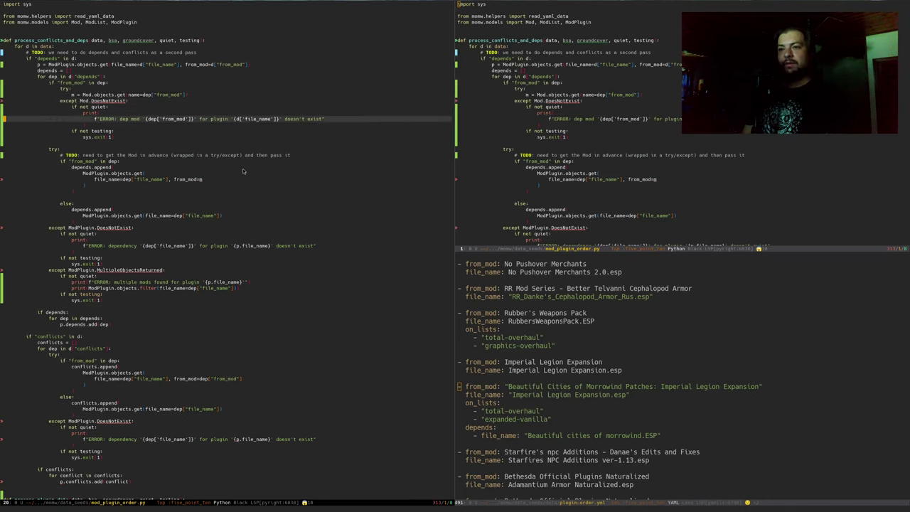
key("j")
key("j")
key("j")
key("j")
key("j")
key("j")
key("j")
key("j")
key("j")
key("j")
key("j")
key("j")
key("j")
key("j")
key("j")
key("j")
key("j")
key("j")
key("j")
key("j")
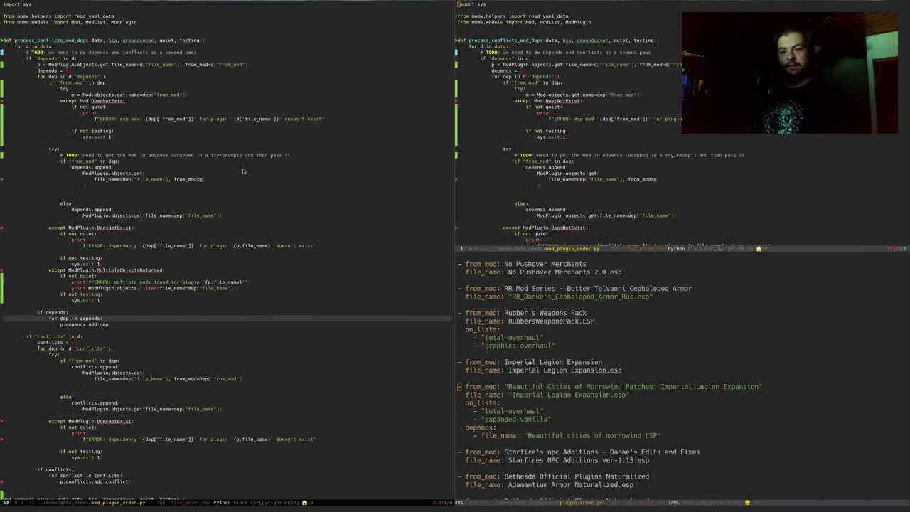
key("braceleft")
key("braceleft")
key("braceleft")
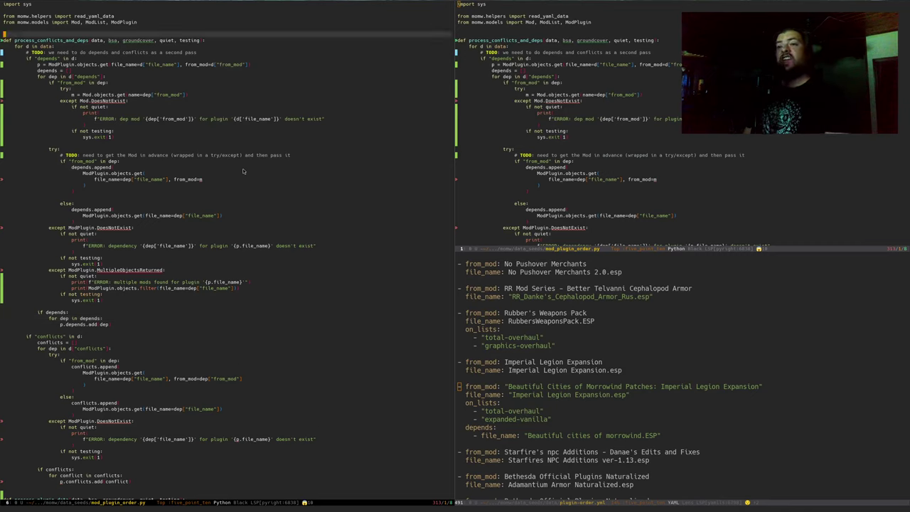
key("j")
key("j")
key("j")
key("j")
key("j")
key("dollar")
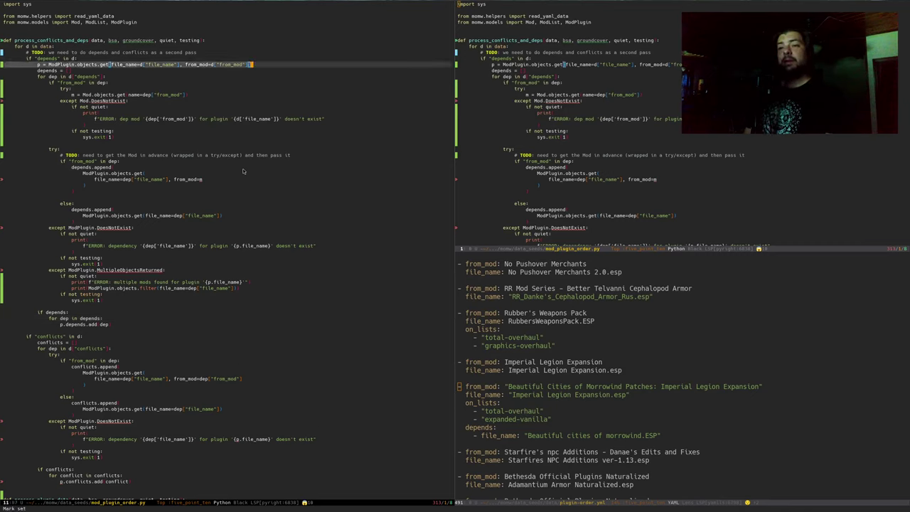
type(":wa")
key("Return")
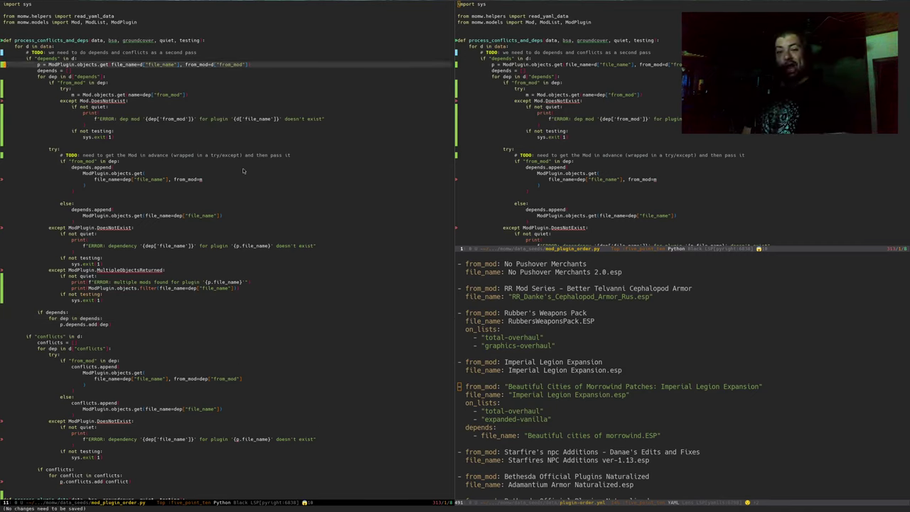
key("alt+Tab")
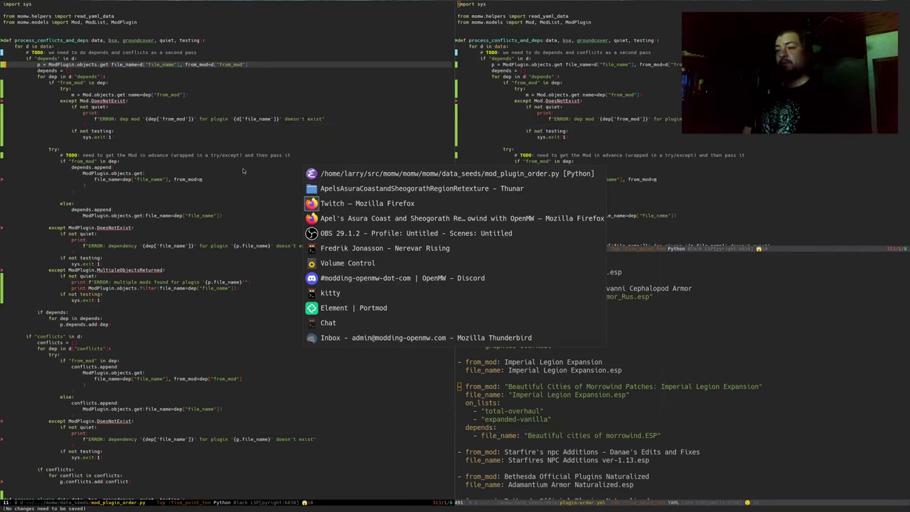
Step: Bring up the *eshell* buffer and stop the running development server
key("alt+Tab")
key("alt+Tab")
key("alt+Tab")
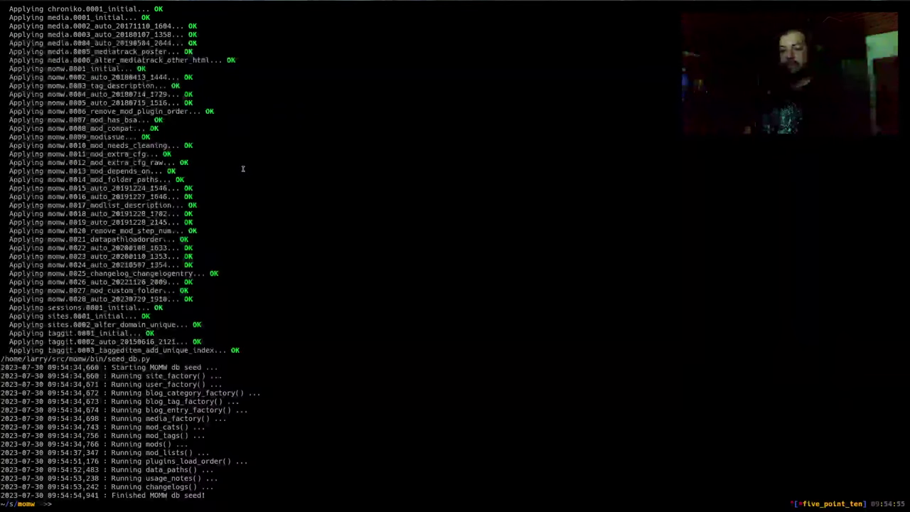
key("alt+Tab")
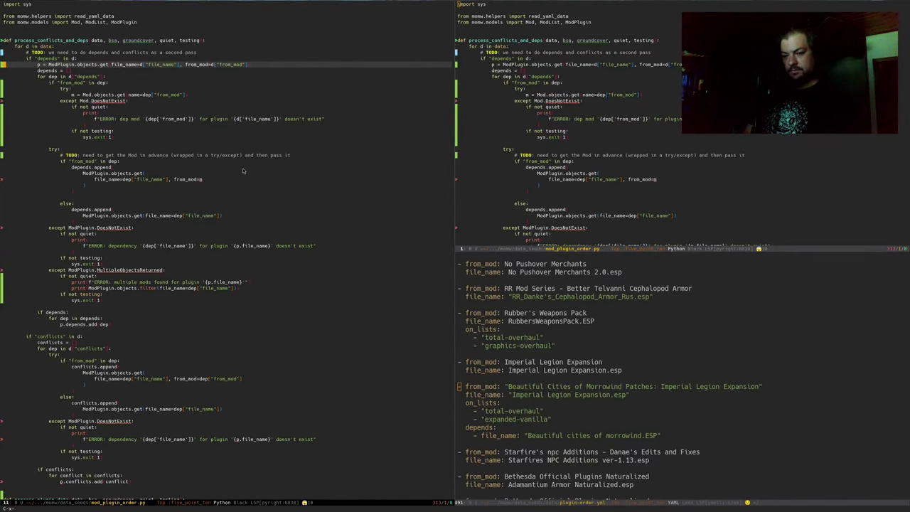
type("beshe")
key("Return")
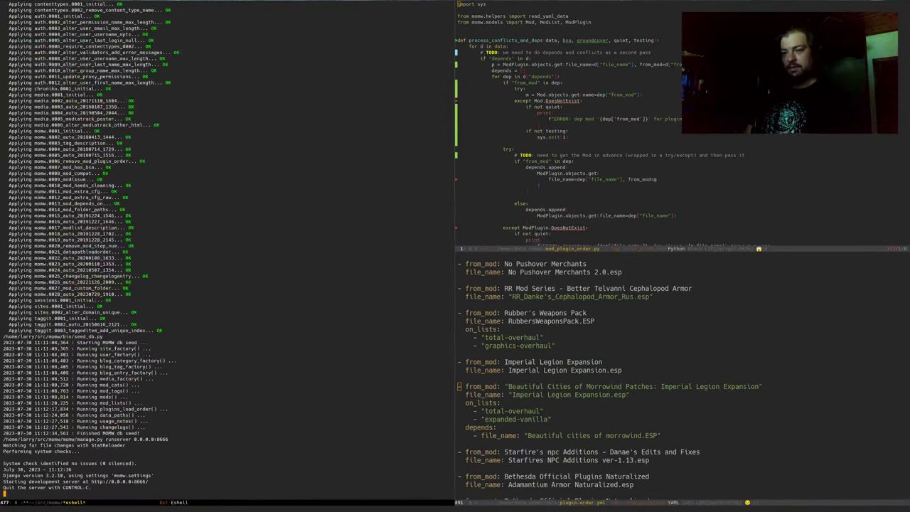
key("ctrl+c")
key("ctrl+c")
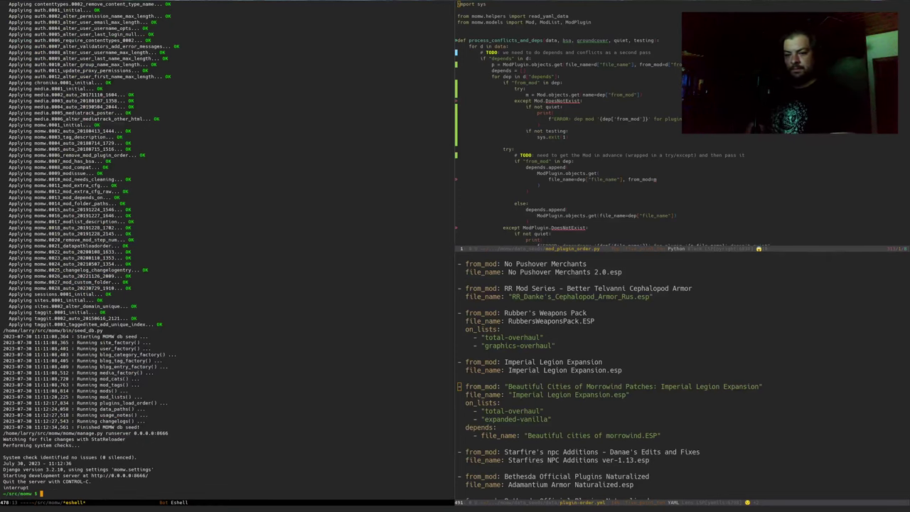
Step: Rerun the make reset server command from history to reapply migrations
key("Return")
key("Return")
key("Up")
key("Return")
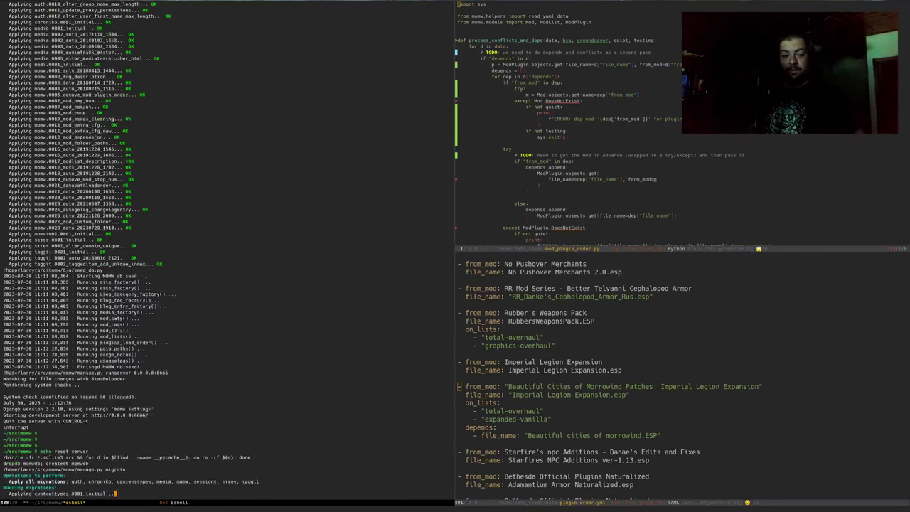
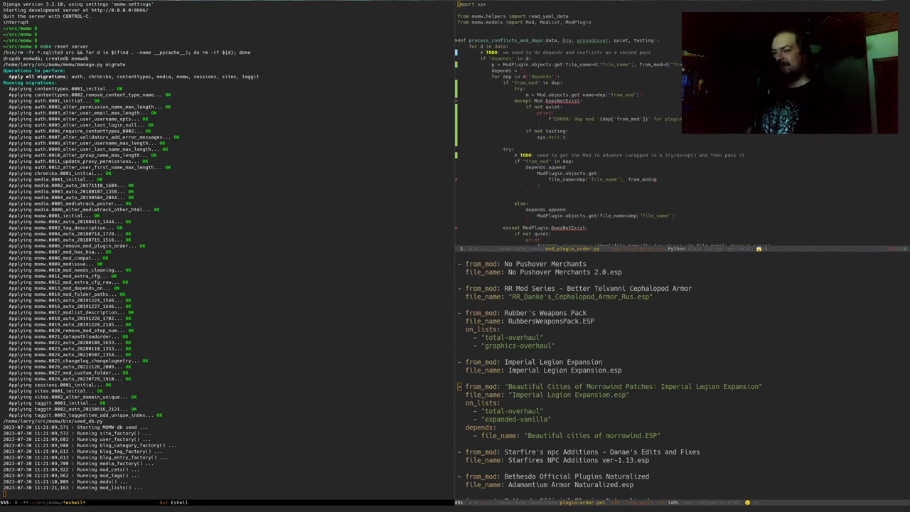
Step: Open the N'wah In The Shell page (nexusmods.com/morrowind/mods/53302) in a new Firefox tab
key("alt+Tab")
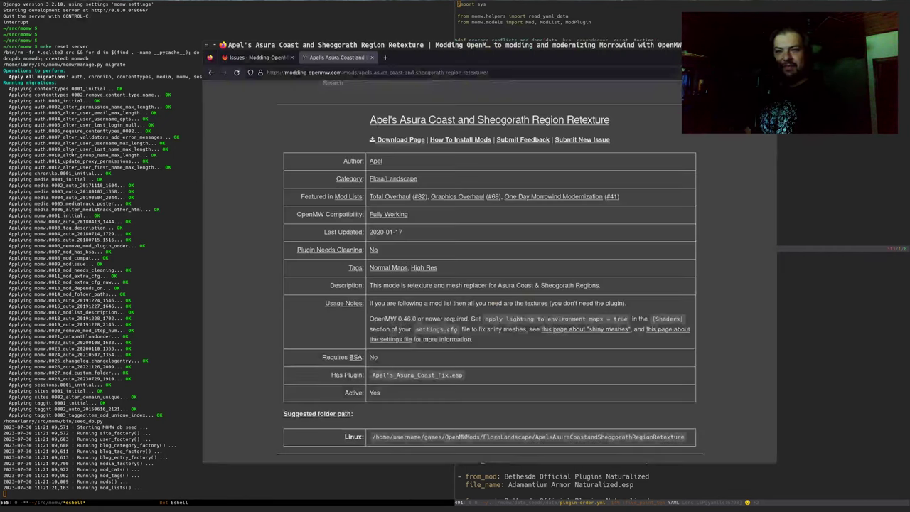
key("ctrl+t")
type("https://www.nexusmods.com/morrowind/mods/53302")
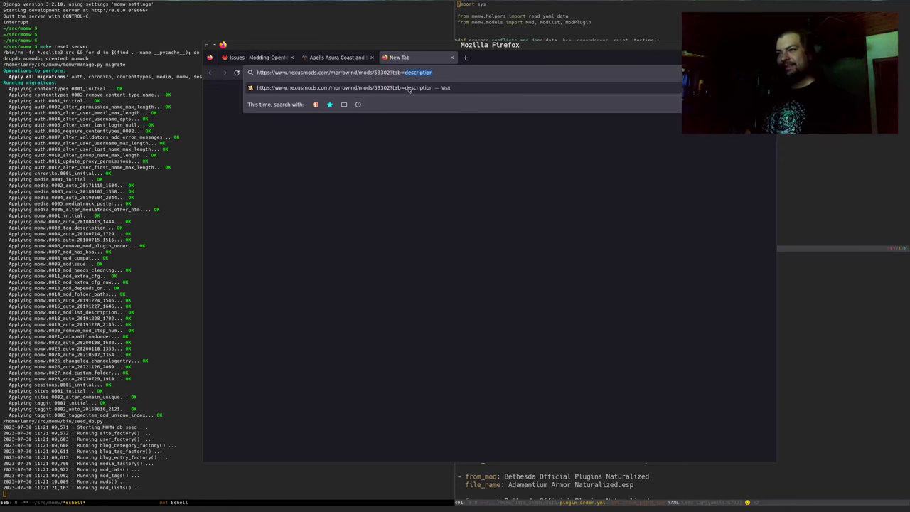
key("Return")
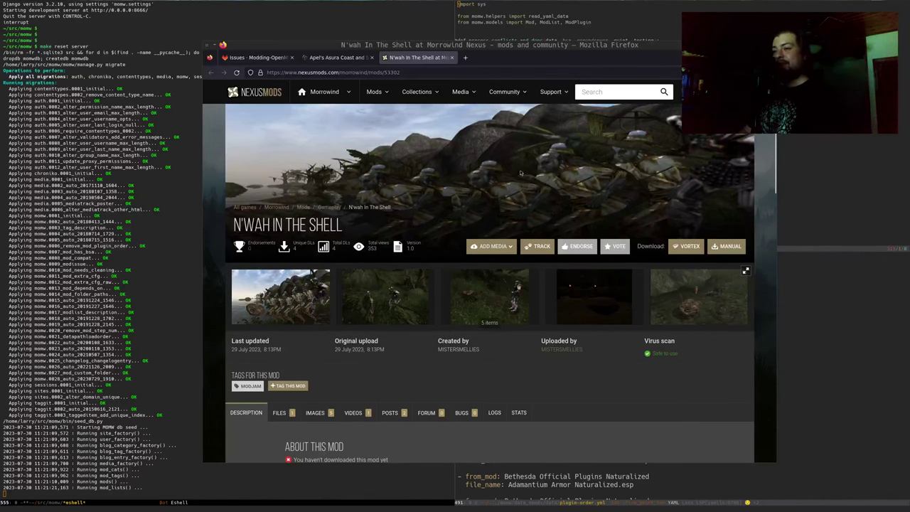
scroll(507, 155, "down", 1)
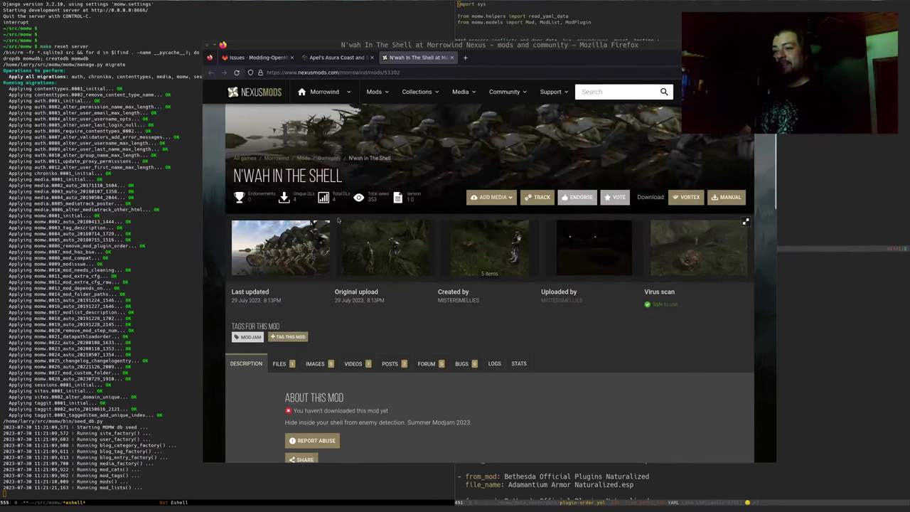
left_click(298, 239)
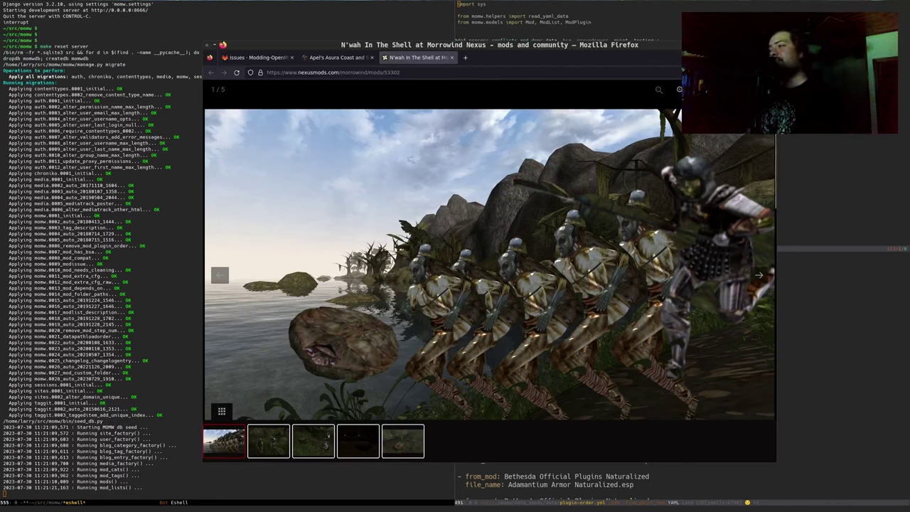
key("Escape")
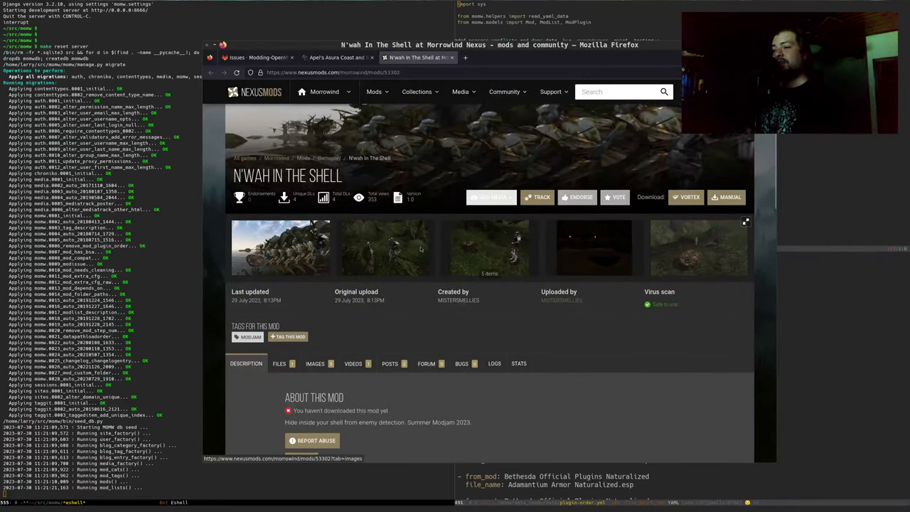
scroll(423, 250, "down", 1)
scroll(423, 249, "down", 1)
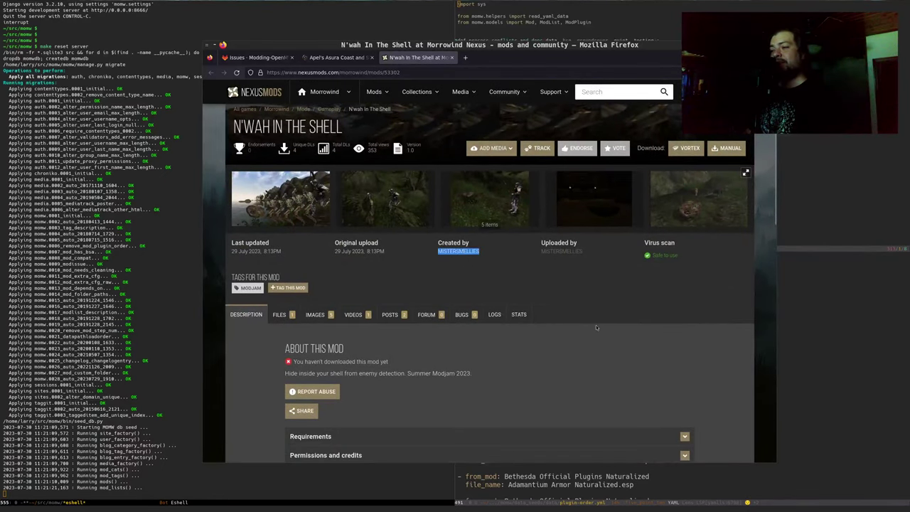
scroll(589, 319, "down", 2)
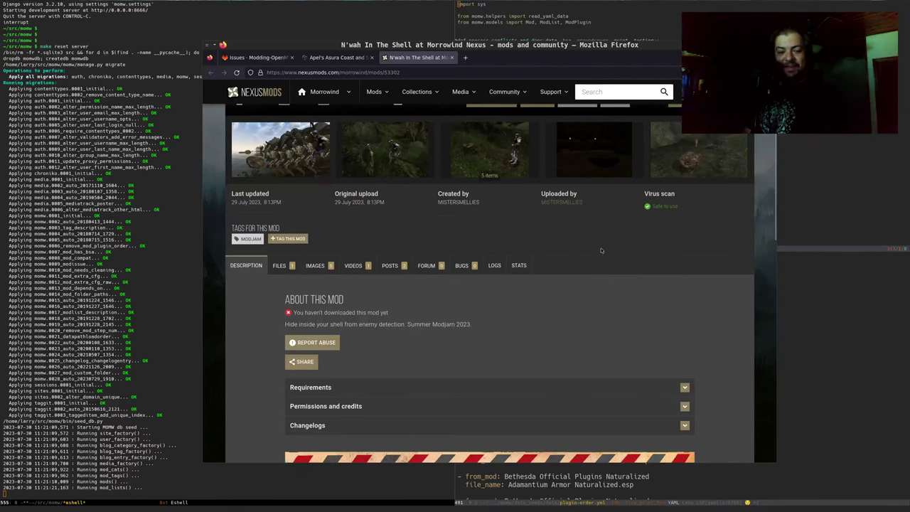
scroll(543, 254, "down", 8)
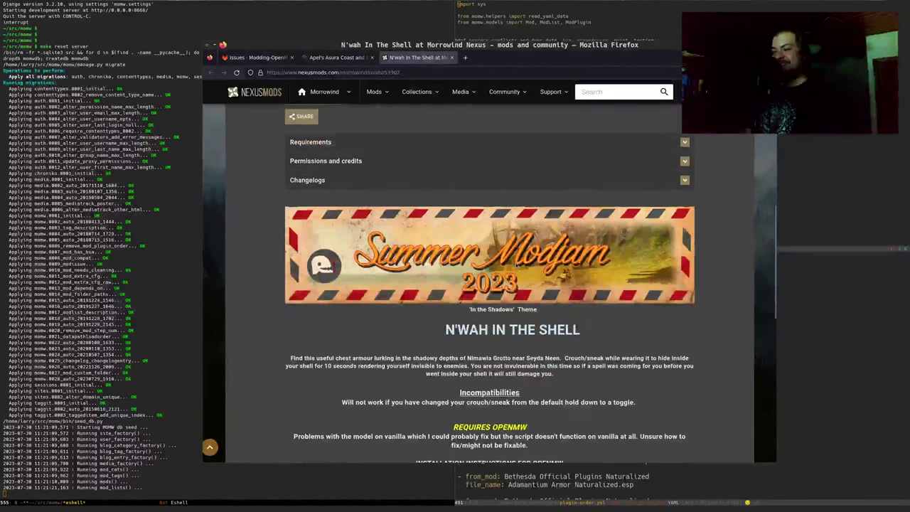
scroll(337, 277, "down", 4)
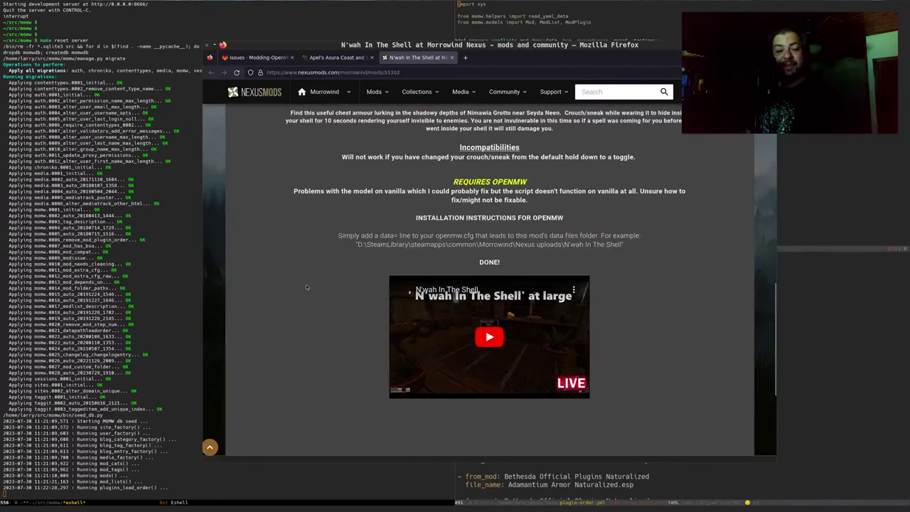
scroll(302, 333, "down", 2)
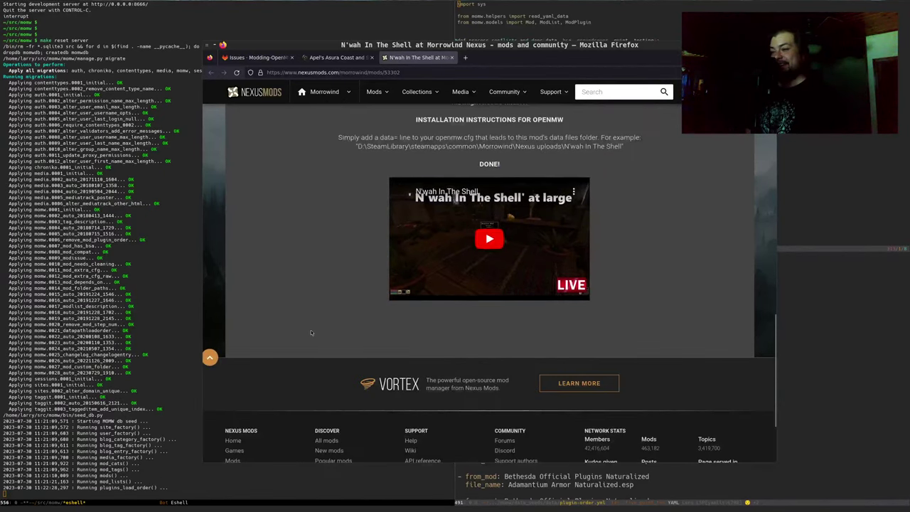
scroll(311, 330, "up", 5)
scroll(306, 358, "up", 5)
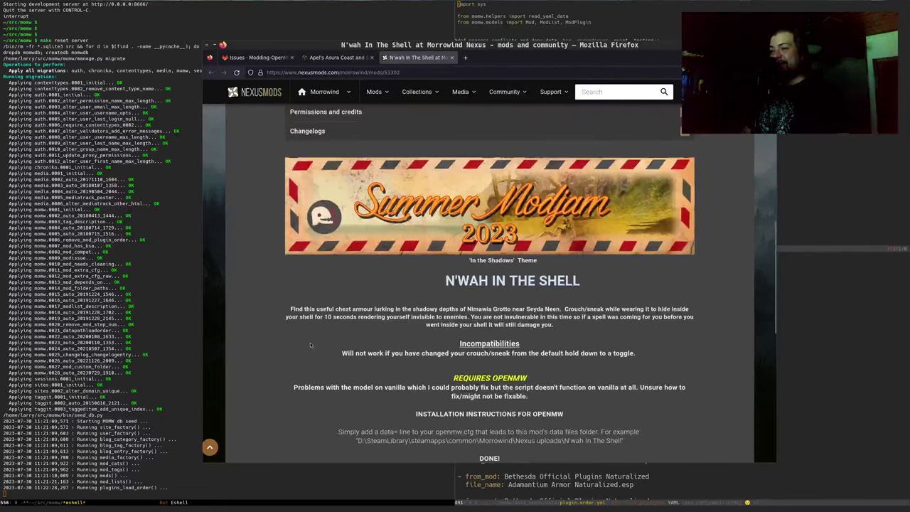
scroll(270, 264, "up", 3)
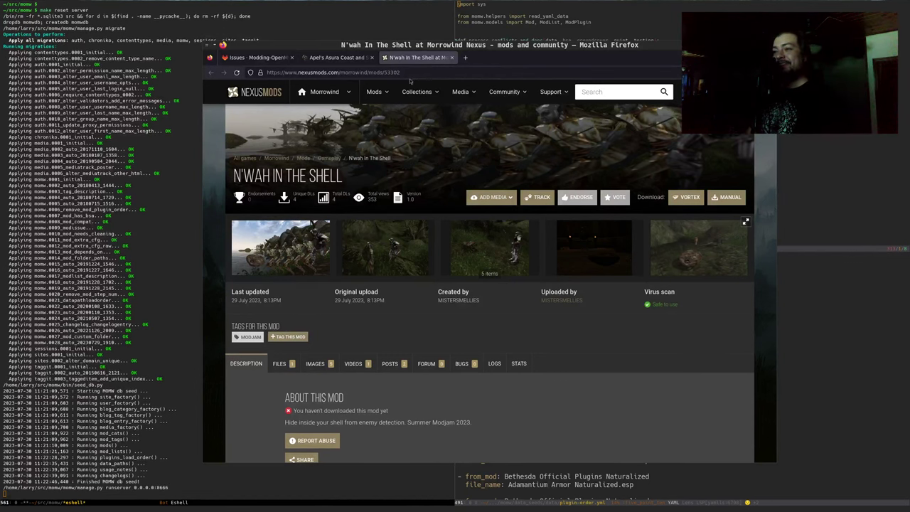
left_click(465, 58)
type("bar")
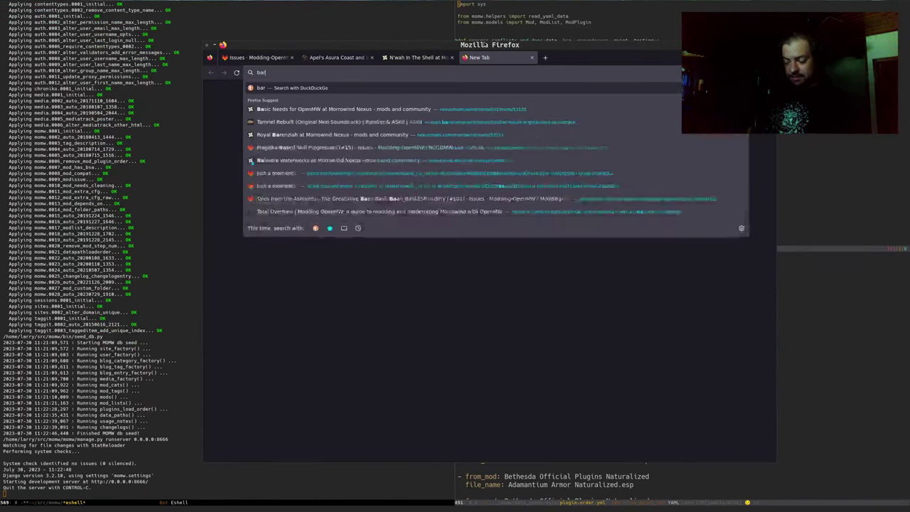
type("ds of vvardenfell nexus ")
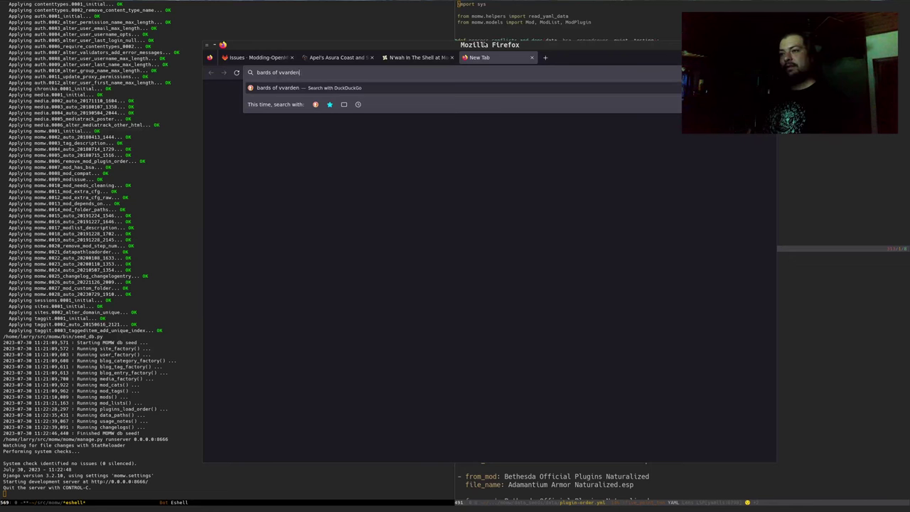
type("mods")
key("Return")
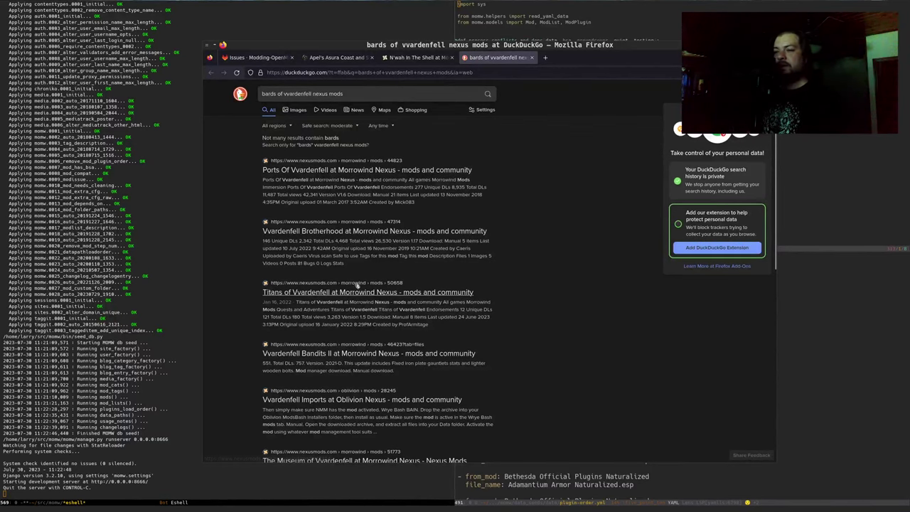
scroll(344, 362, "down", 1)
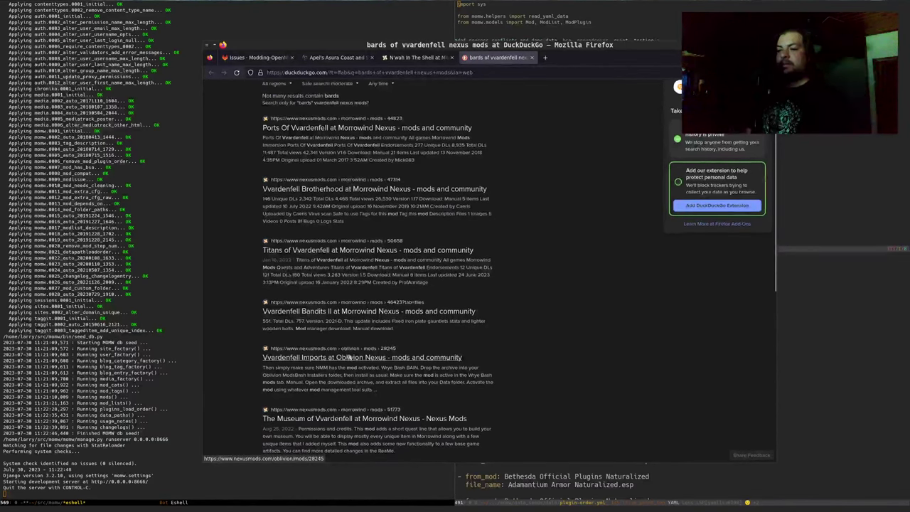
scroll(344, 359, "down", 3)
scroll(384, 342, "up", 5)
left_click(263, 93)
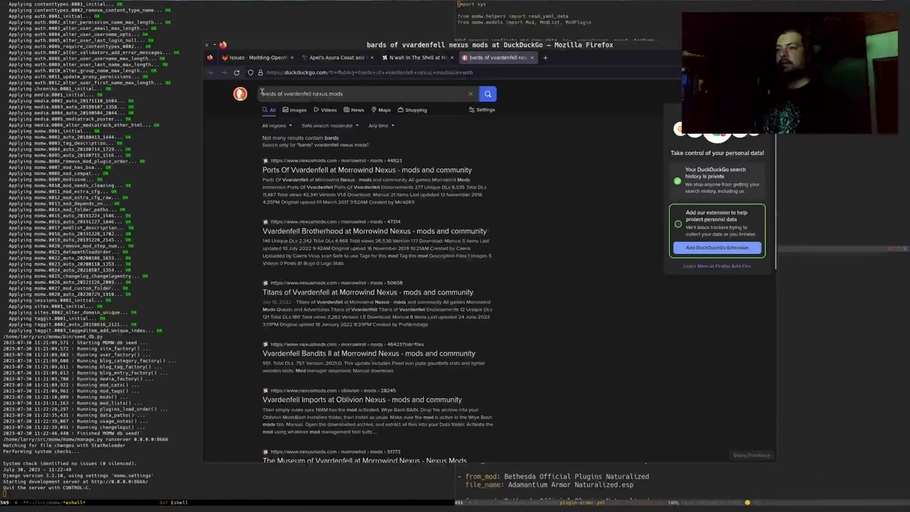
type("!g")
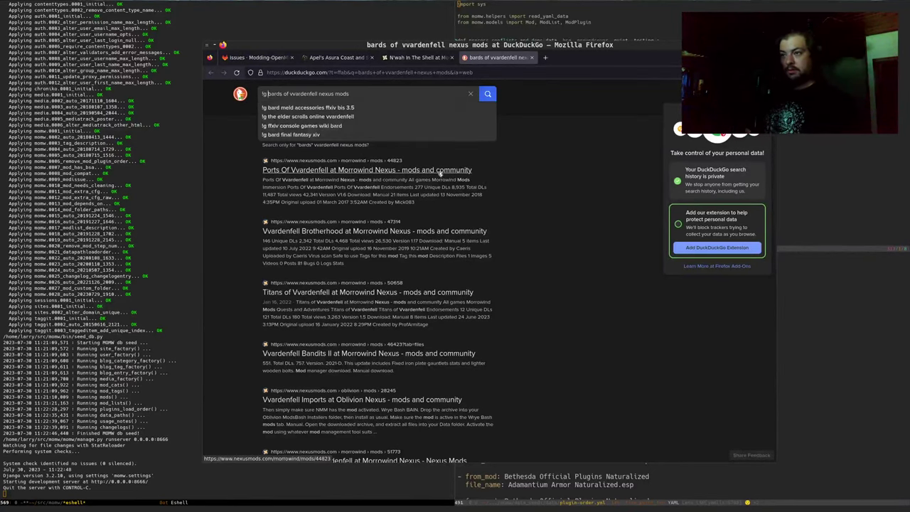
key("Return")
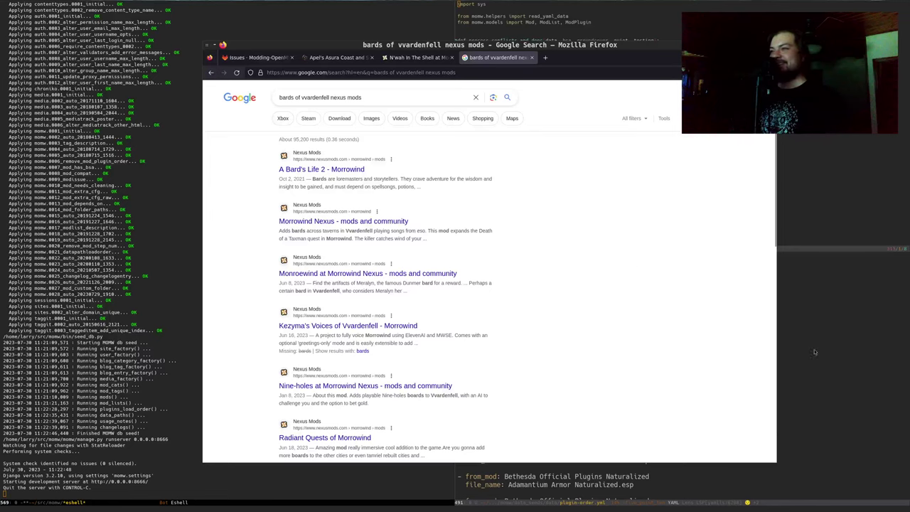
key("ctrl+w")
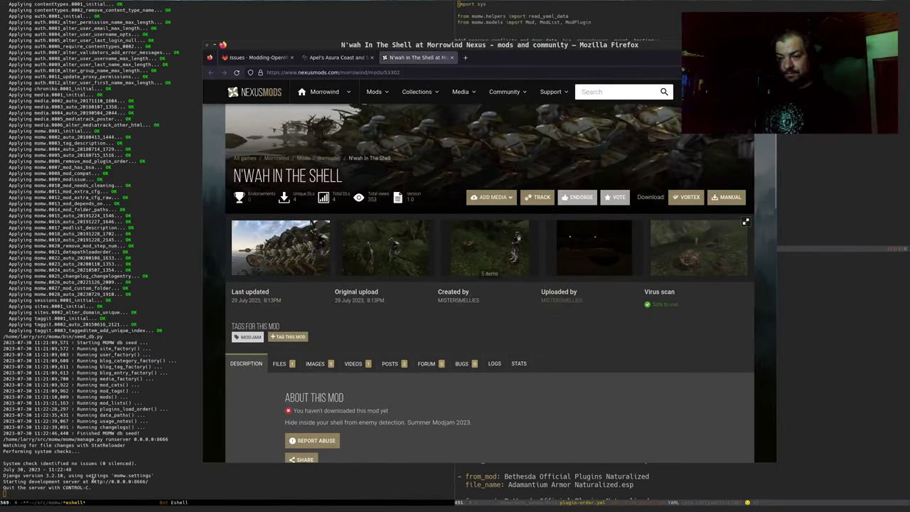
Step: Open the local Modding-OpenMW dev site at 0.0.0.0:8666 in a new tab
key("super+w")
key("Return")
key("ctrl+t")
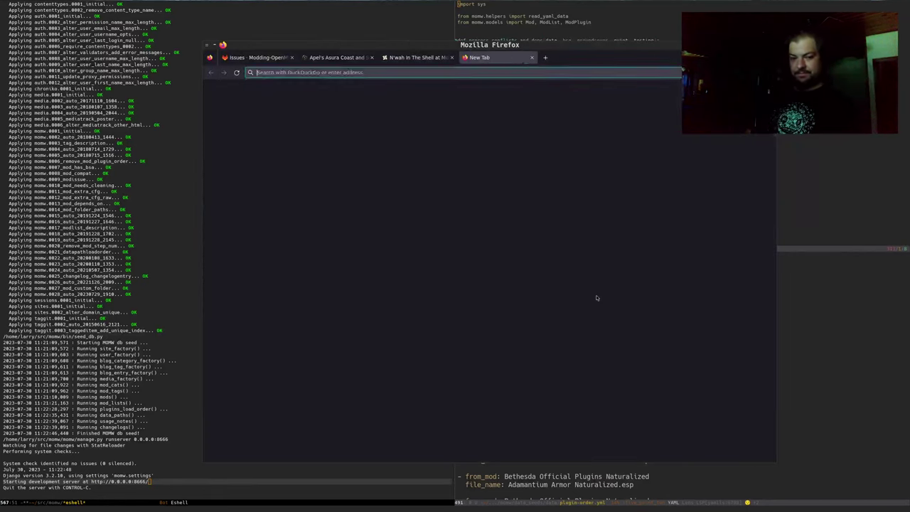
type("0.0.0.0:8666")
key("Return")
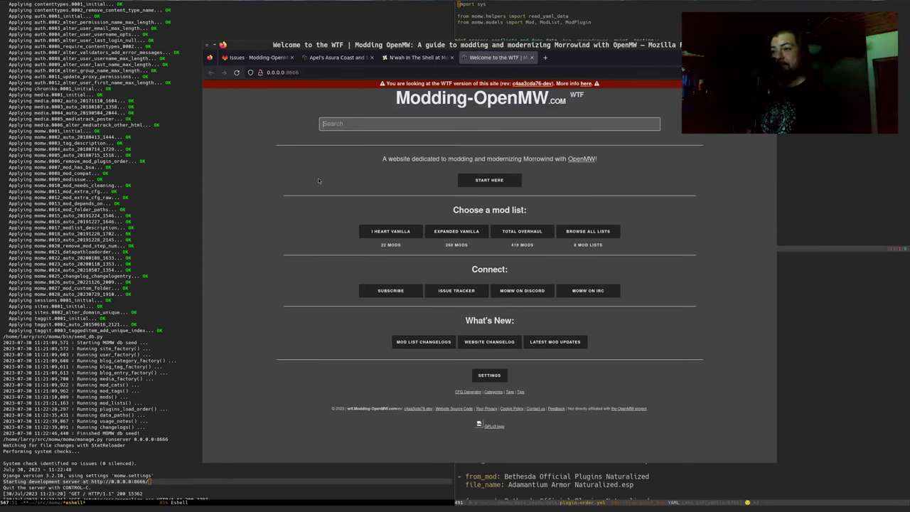
Step: Search 'bardenfell nexus mods' in another tab and go to the Bards of Bardenfell Nexus page
key("ctrl+t")
type("bar")
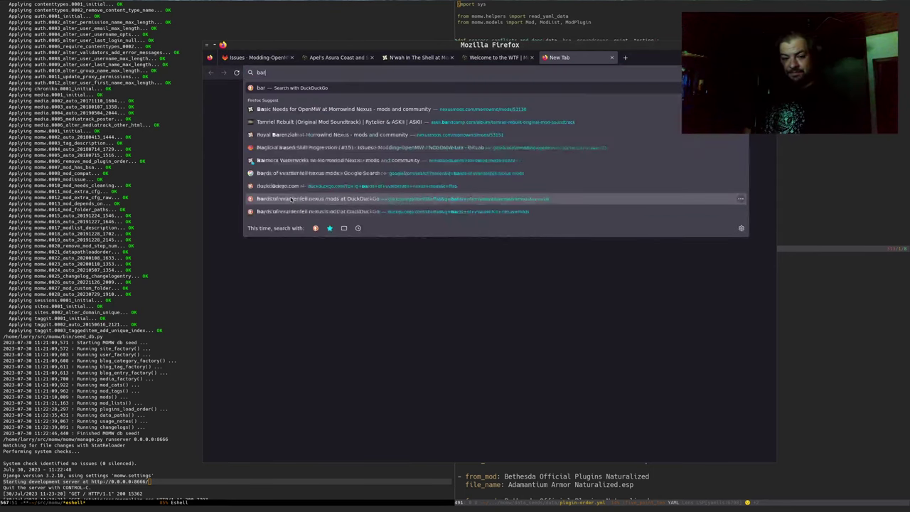
type("denfell ne")
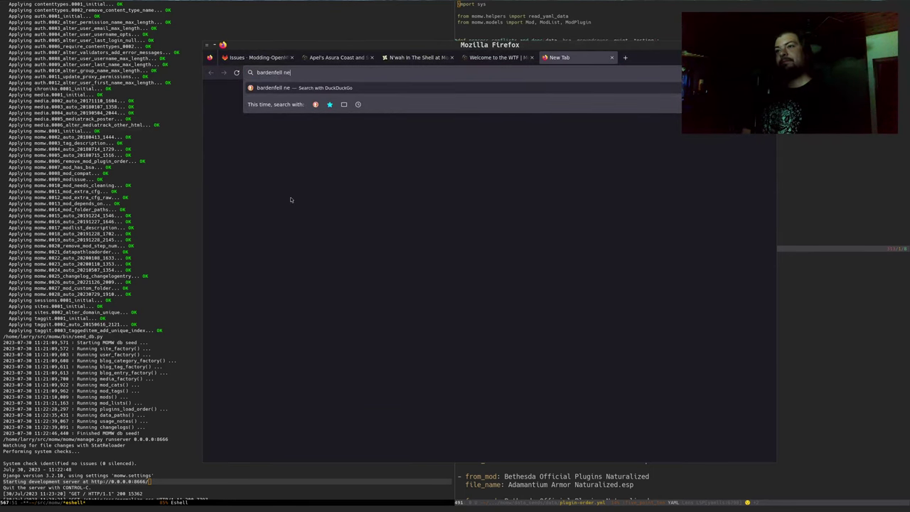
type("xus mods")
key("Return")
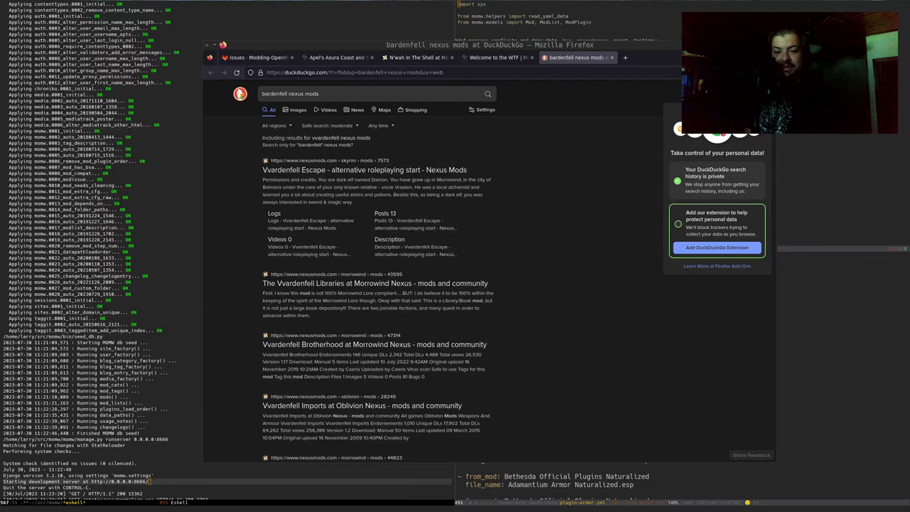
key("ctrl+l")
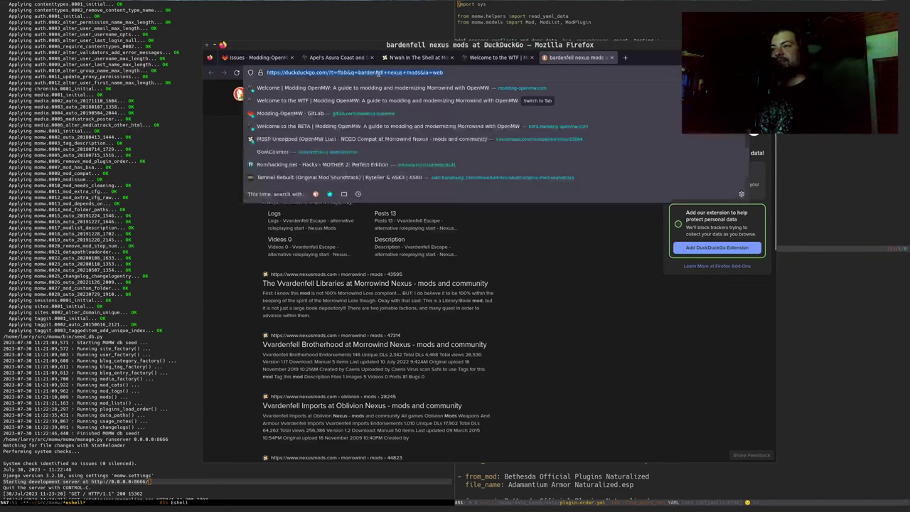
type("https://www.nexusmods.com/morrowind/mods/53278")
key("Return")
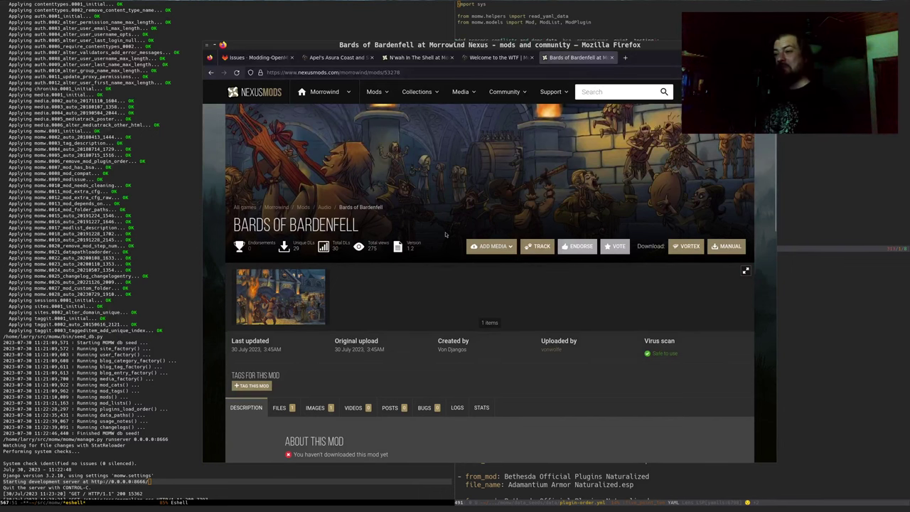
Step: Scroll through the Bards of Bardenfell description and select its YouTube playlist link
scroll(425, 285, "down", 3)
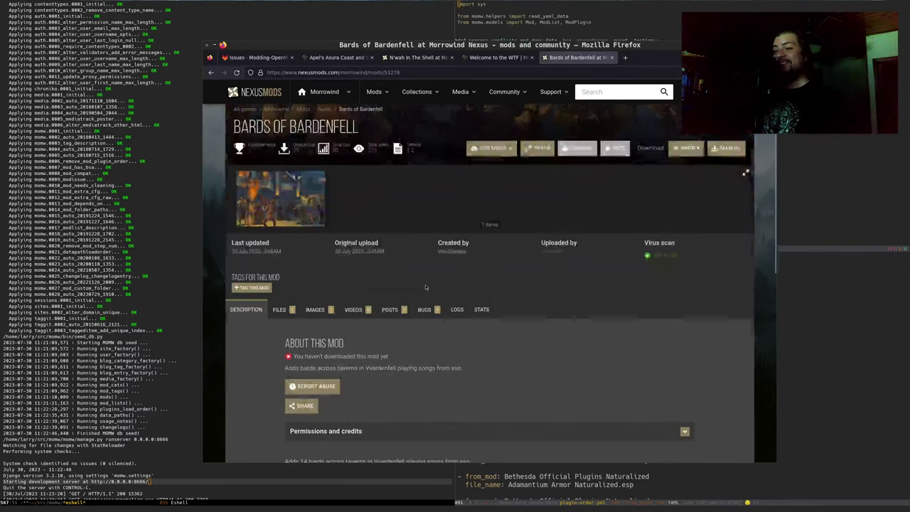
scroll(247, 277, "down", 1)
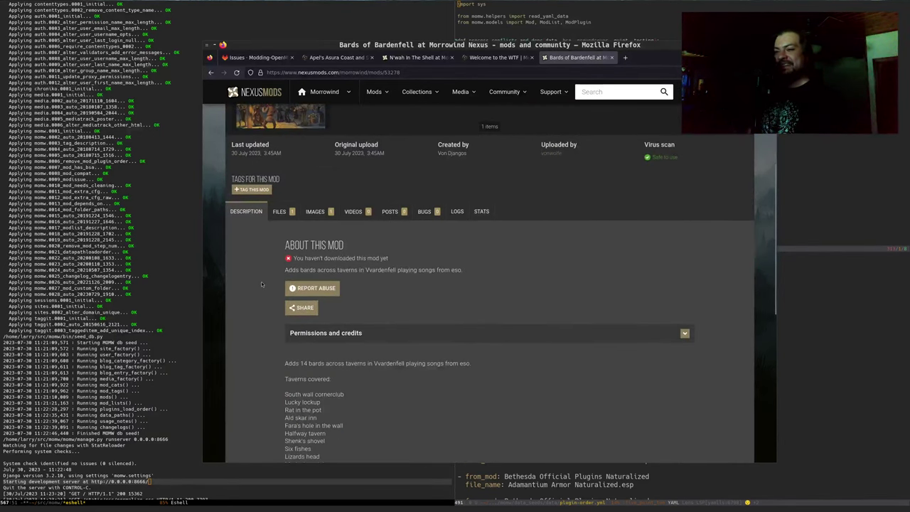
scroll(261, 284, "down", 2)
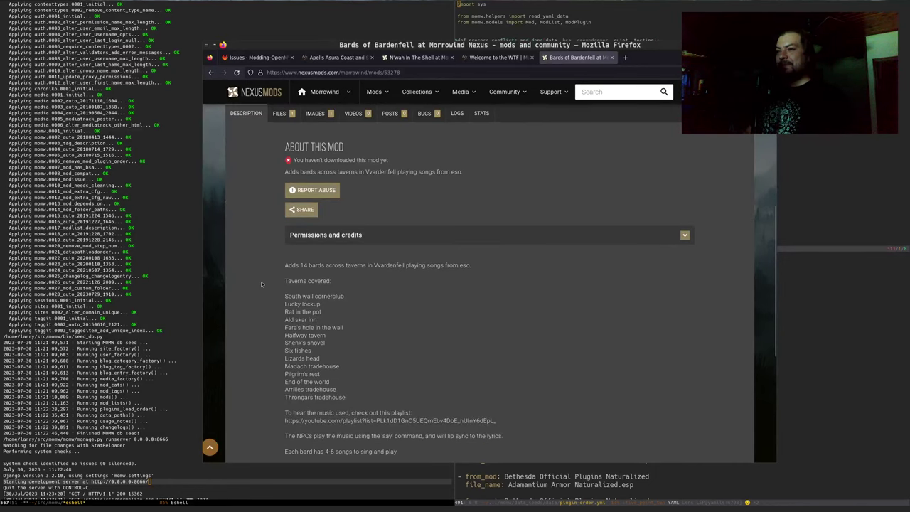
scroll(261, 285, "down", 2)
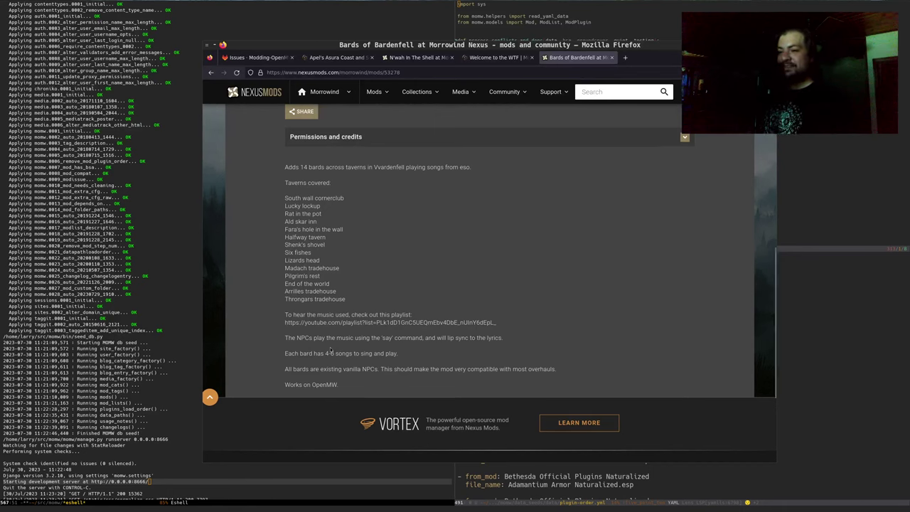
triple_click(308, 323)
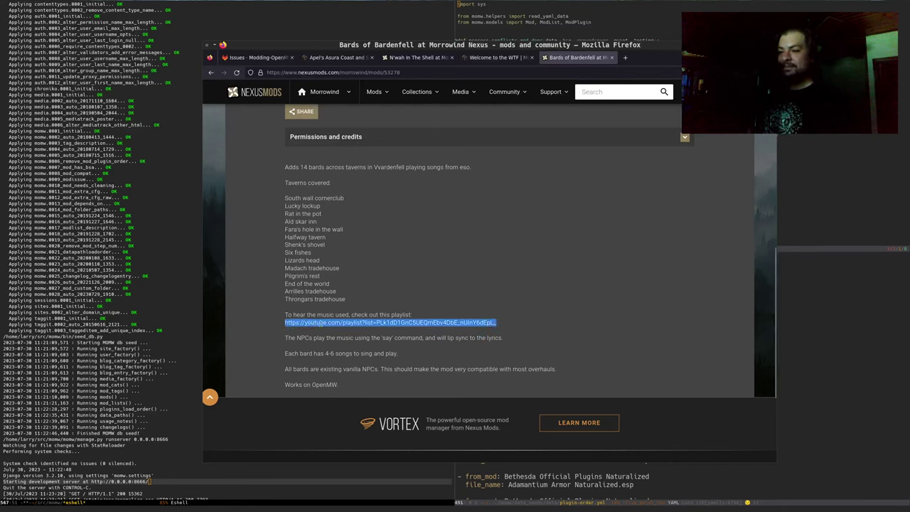
key("ctrl+t")
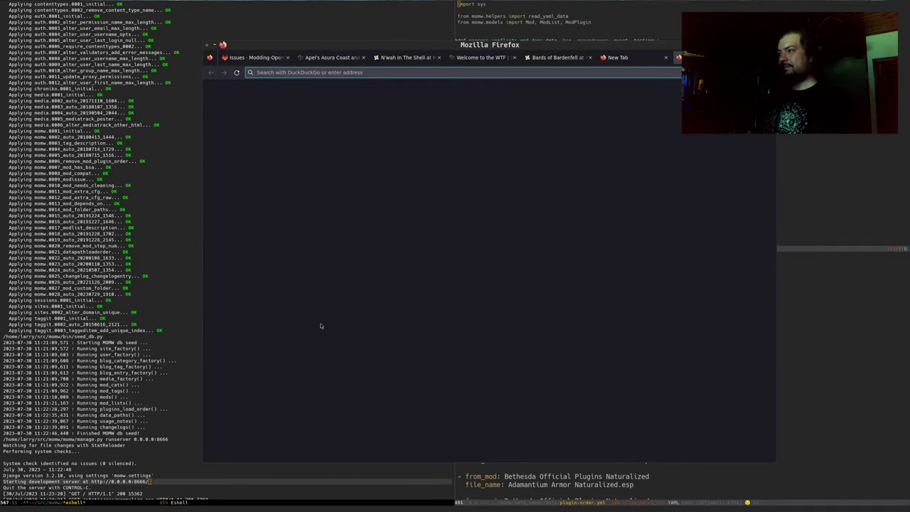
key("ctrl+w")
Step: Clear the selection and show the Files tab with the 165.4MB version 1.0 main file
left_click(482, 280)
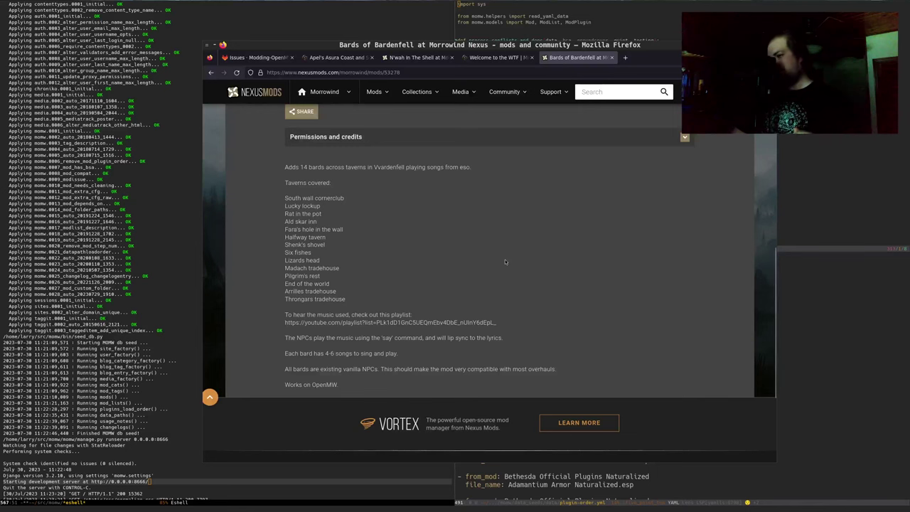
scroll(461, 247, "down", 2)
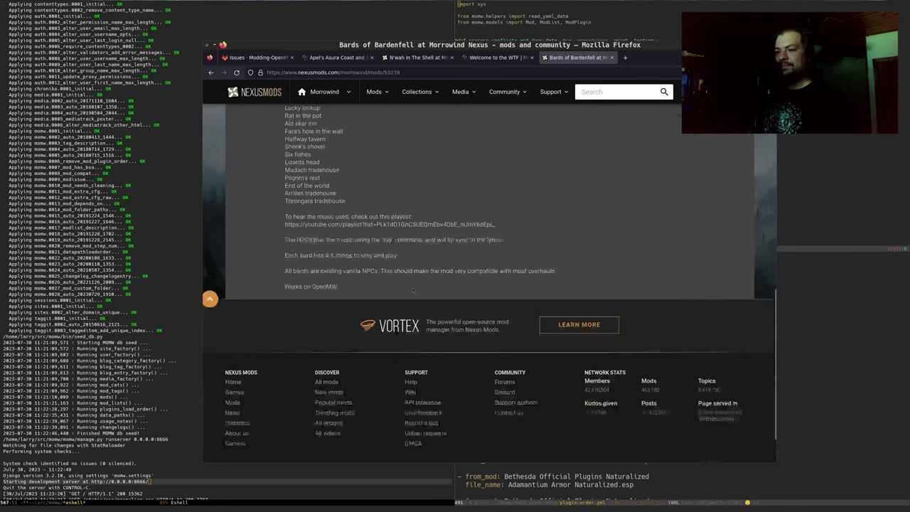
scroll(461, 247, "up", 5)
left_click(274, 261)
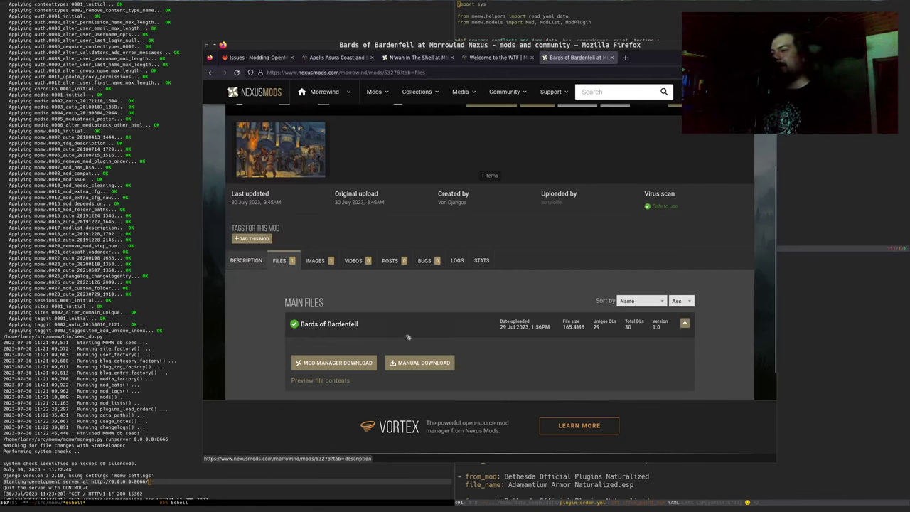
Step: Manually download the Bards of Bardenfell main file and dismiss the download panel and dialog
left_click(418, 364)
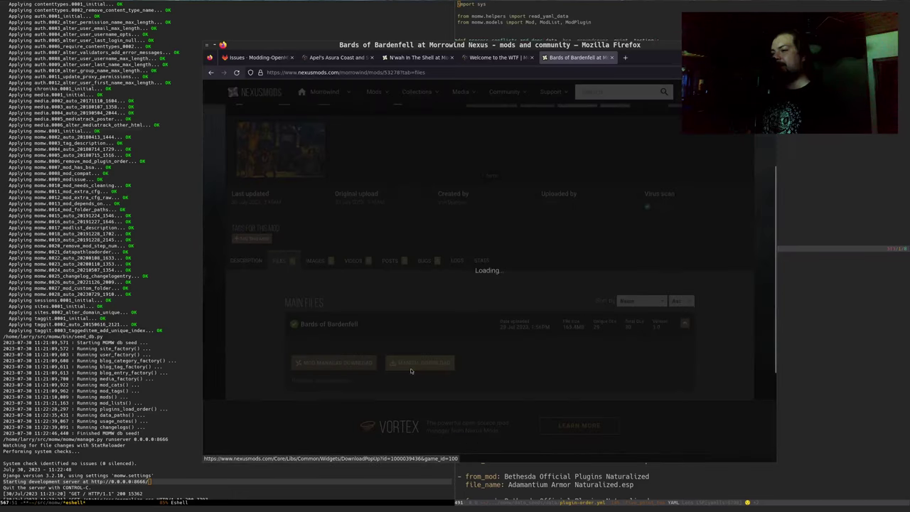
left_click(695, 201)
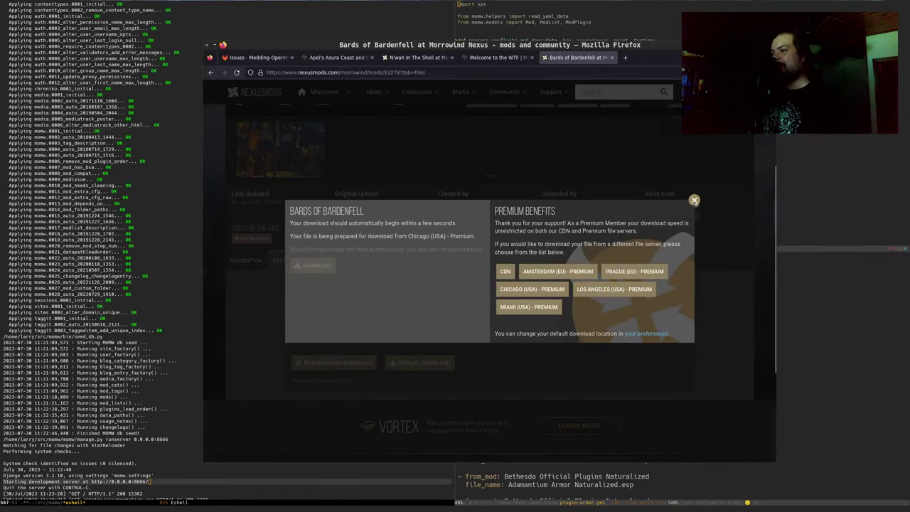
left_click(254, 263)
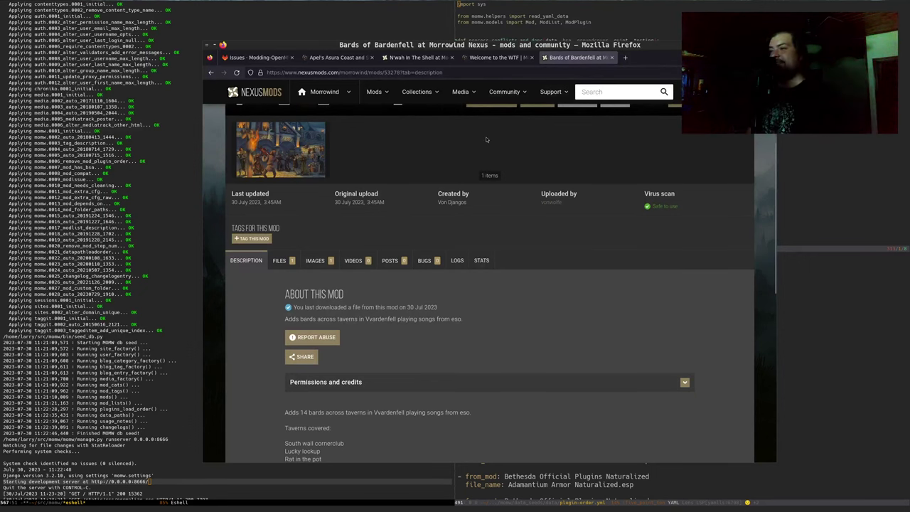
Step: Start tracking Bards of Bardenfell and dismiss the tracking confirmation
scroll(483, 142, "up", 3)
left_click(533, 247)
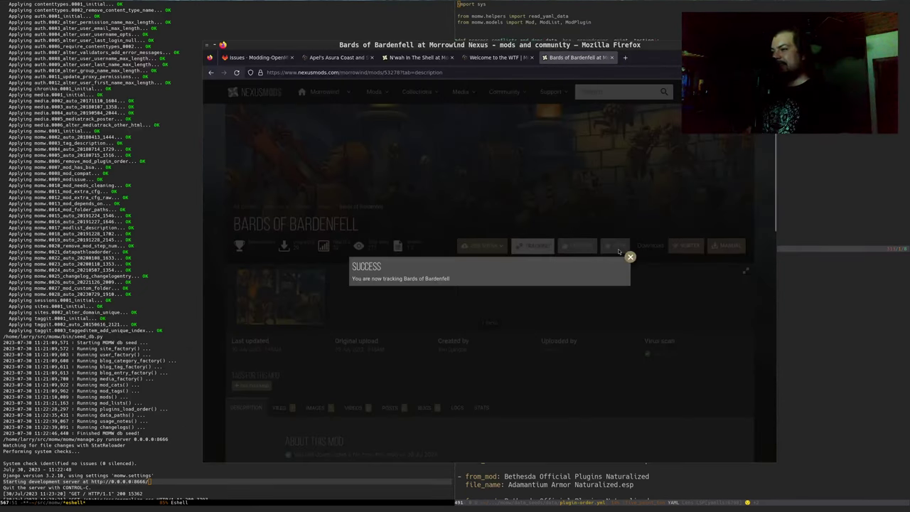
left_click(630, 258)
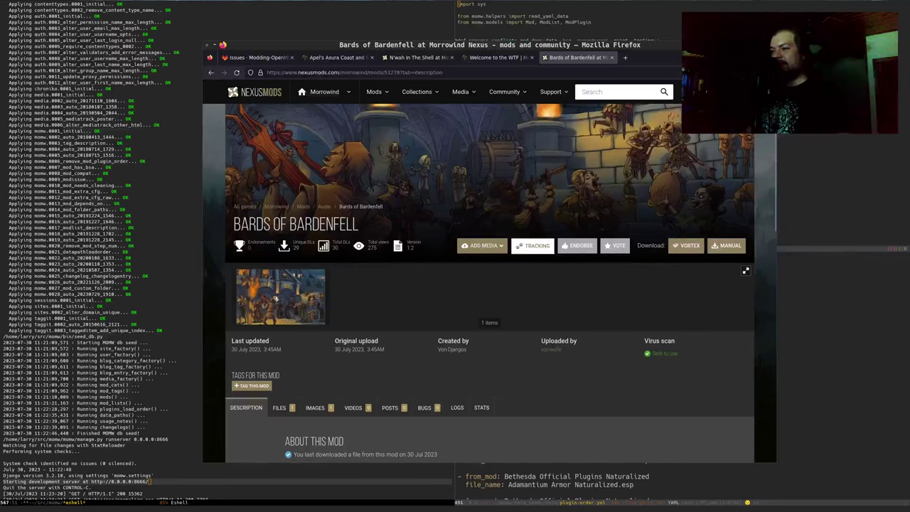
Step: View the mod's image full size, then return to the Modding-OpenMW tab
left_click(276, 298)
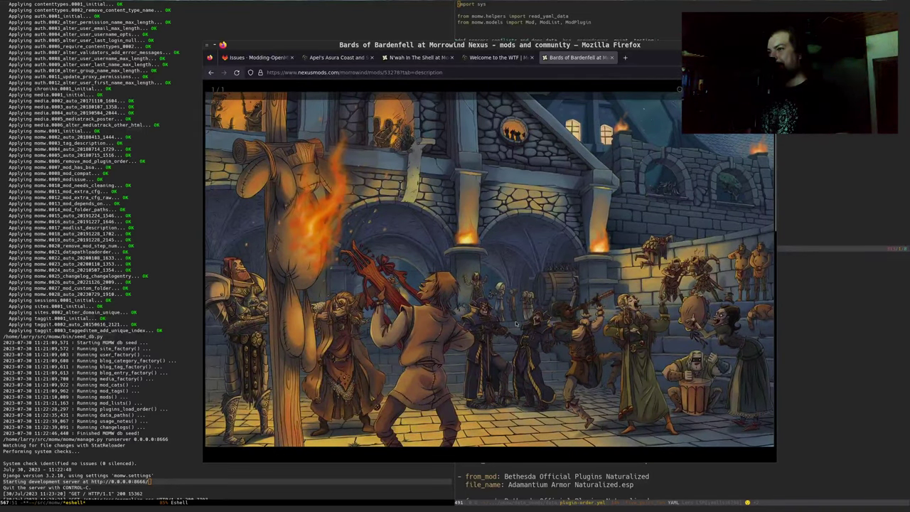
key("Escape")
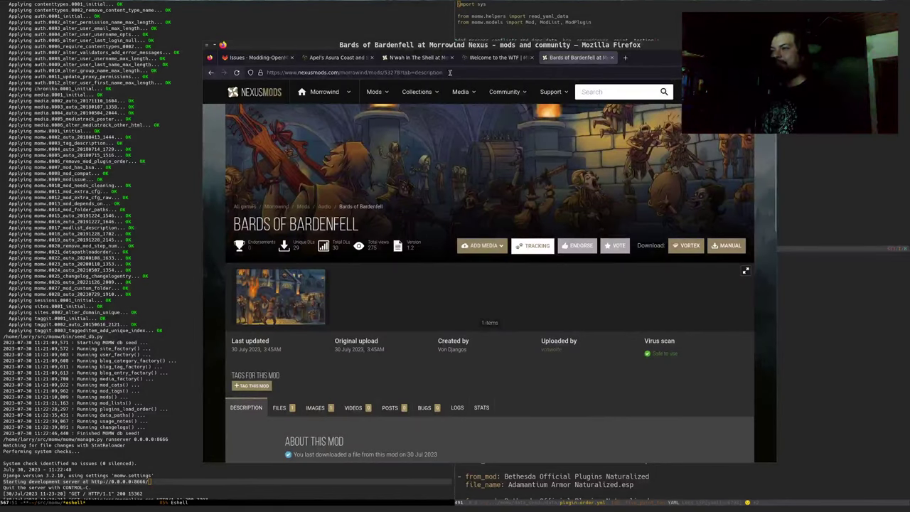
left_click(487, 60)
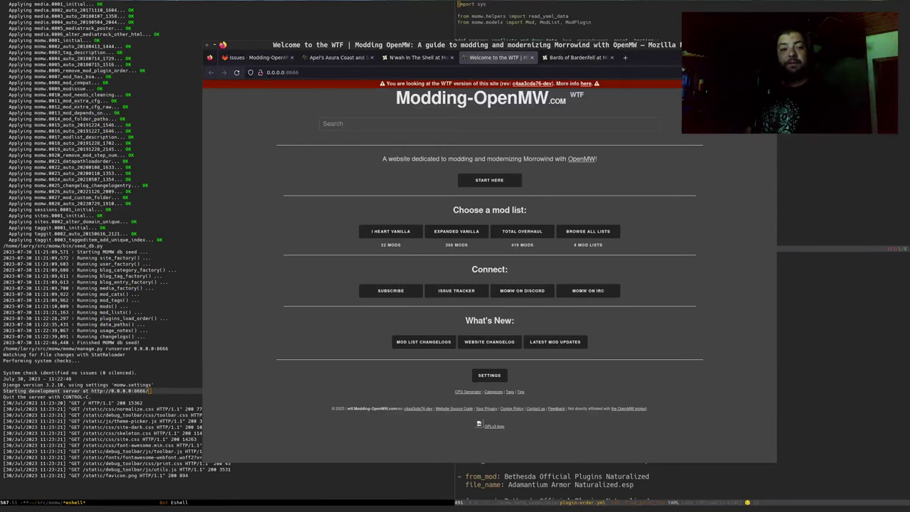
Step: Bring Emacs forward and select the Django server log lines in eshell
key("ctrl+c")
key("ctrl+h")
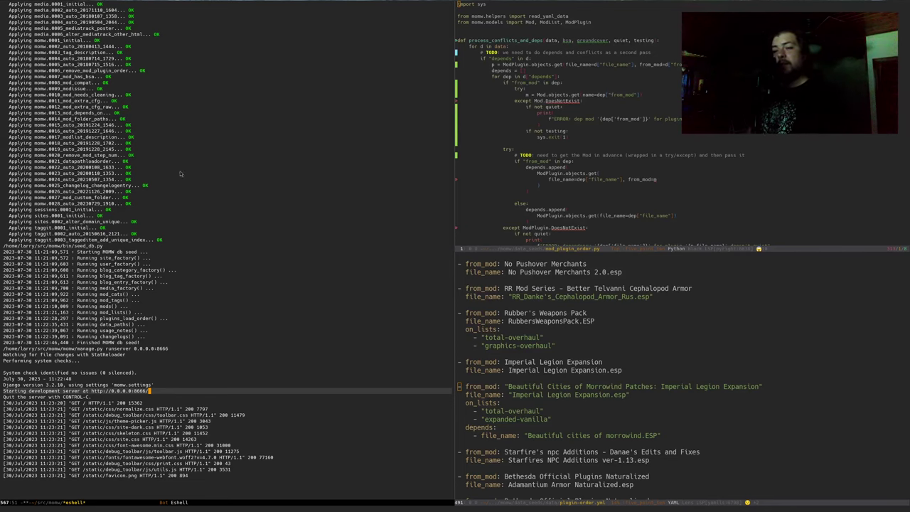
left_click_drag(180, 172, 235, 350)
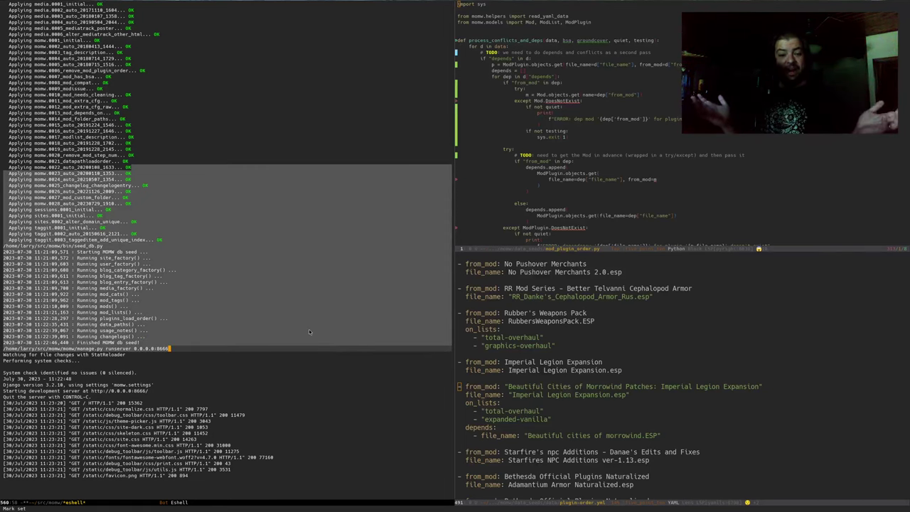
Step: Reload the local Modding-OpenMW home page, then return focus to the eshell buffer
key("alt+Tab")
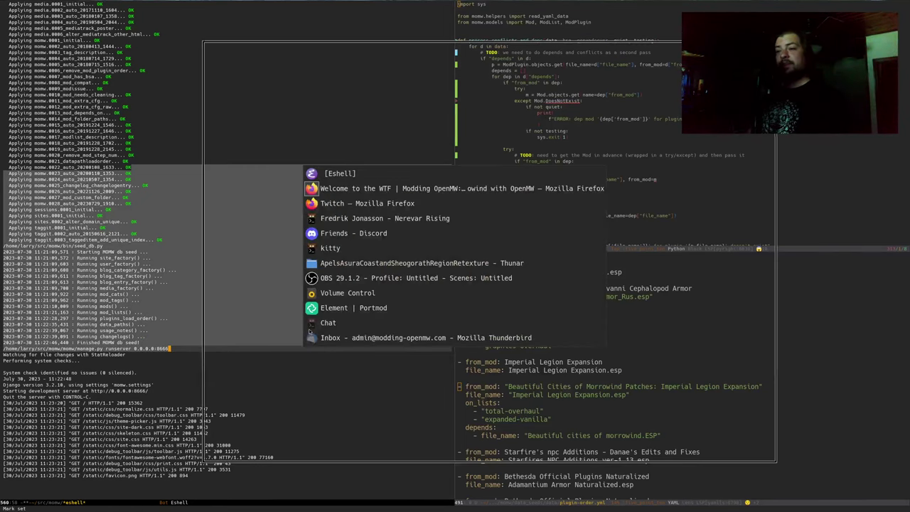
key("ctrl+r")
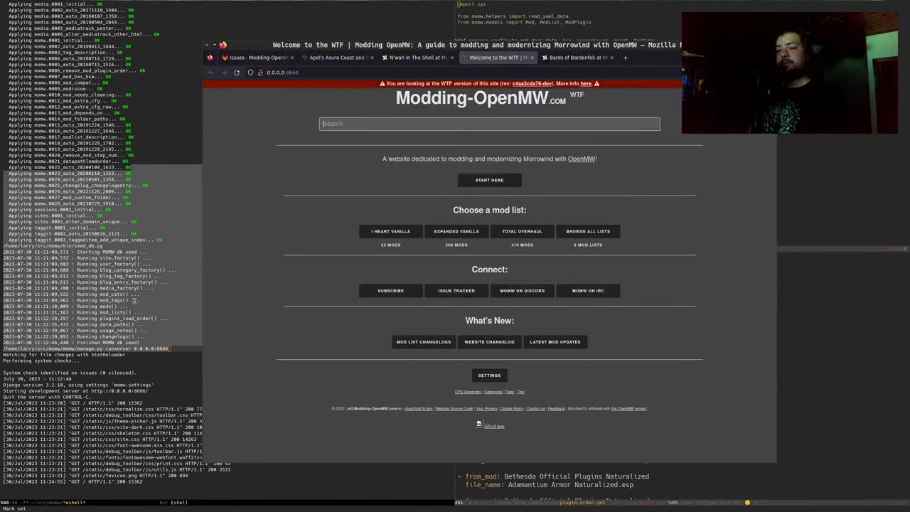
key("alt+Tab")
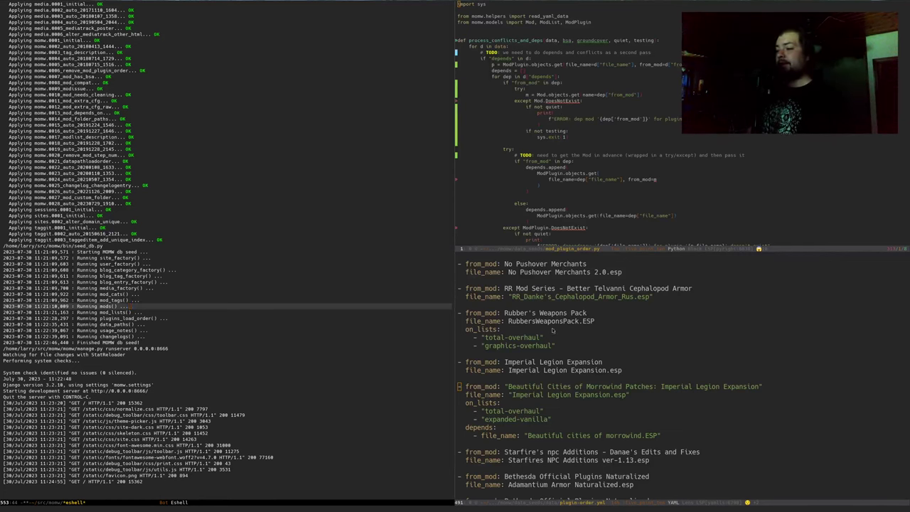
scroll(551, 330, "down", 1)
left_click(268, 323)
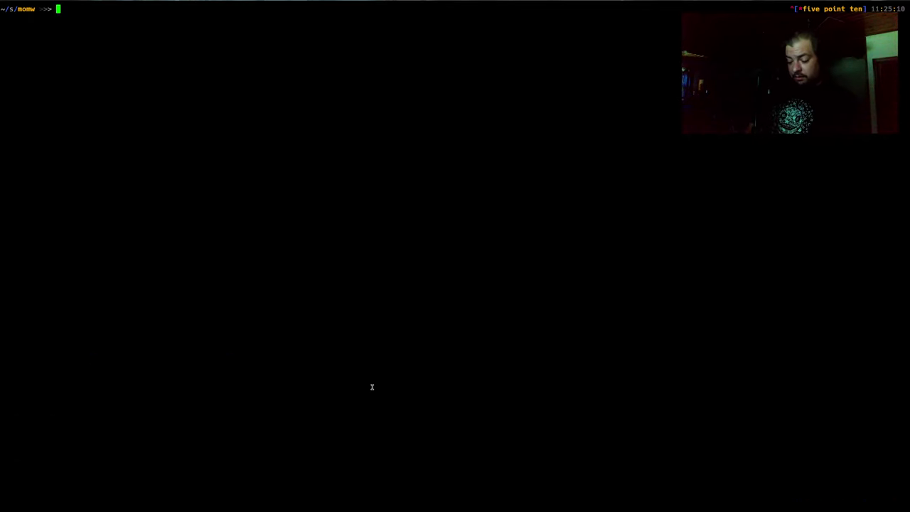
Step: Start the Django shell with make shell and import all momw models
type("make shell")
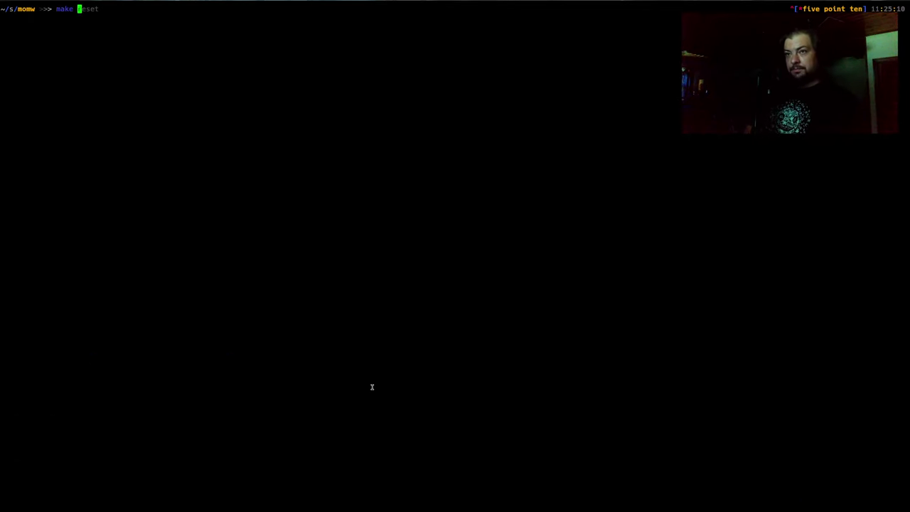
key("Return")
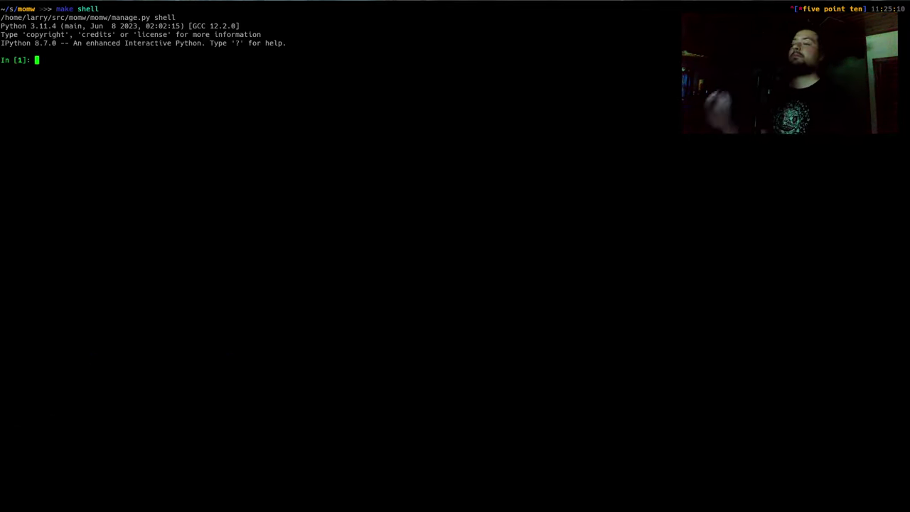
type("fro")
key("Right")
key("Return")
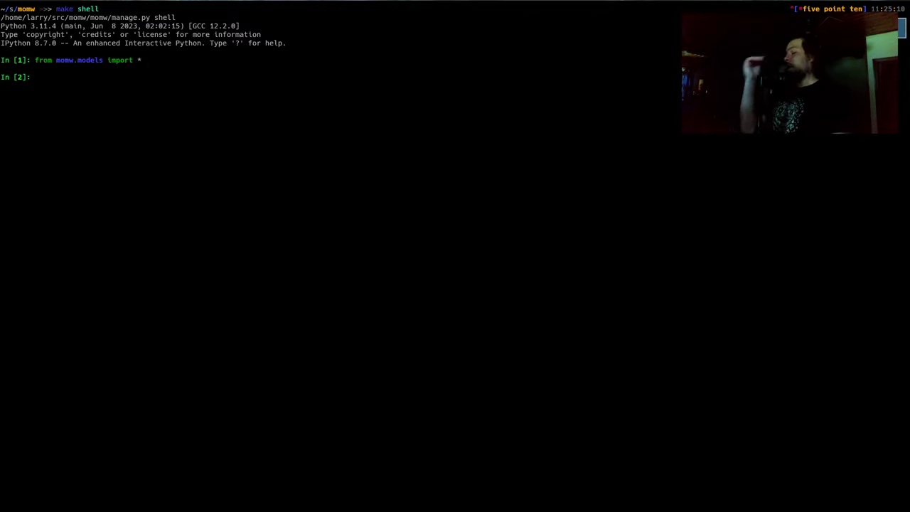
Step: Begin a ModPlugin lookup using the mod title yanked from plugin-order.yml, adding from_mod=
type("p =")
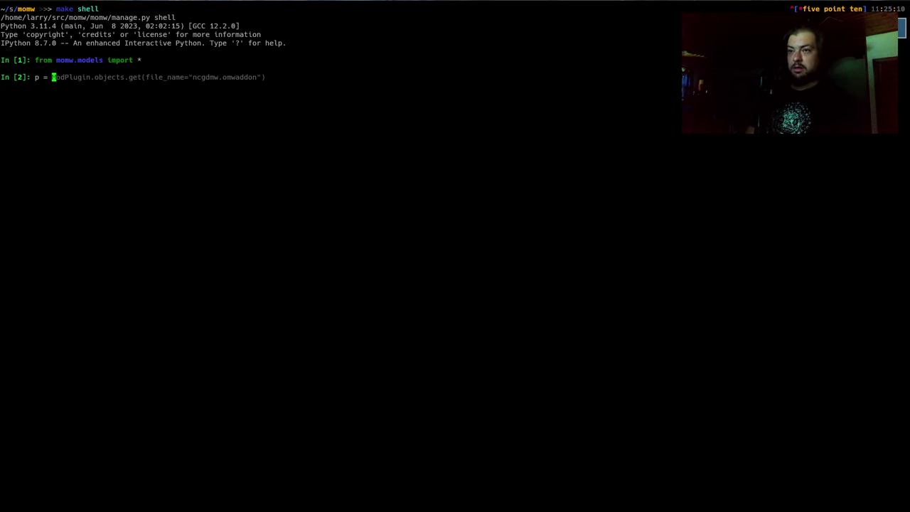
key("Right")
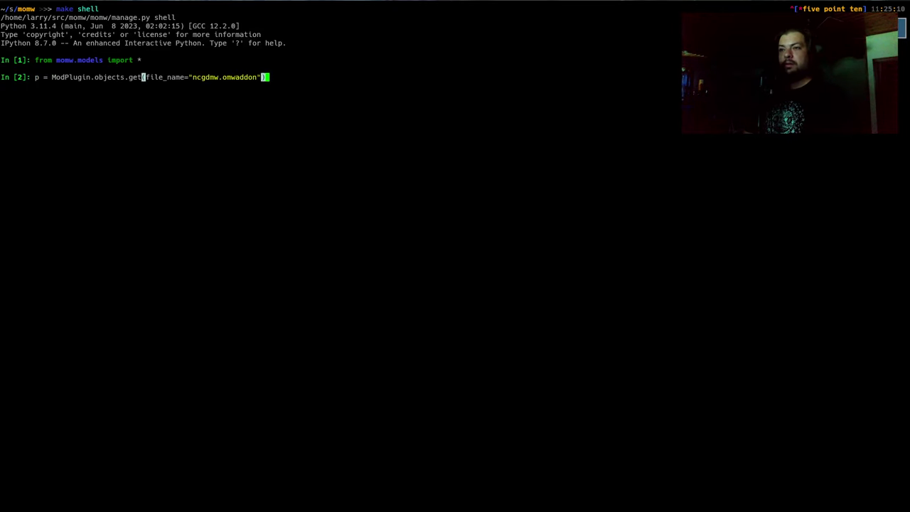
key("alt+Tab")
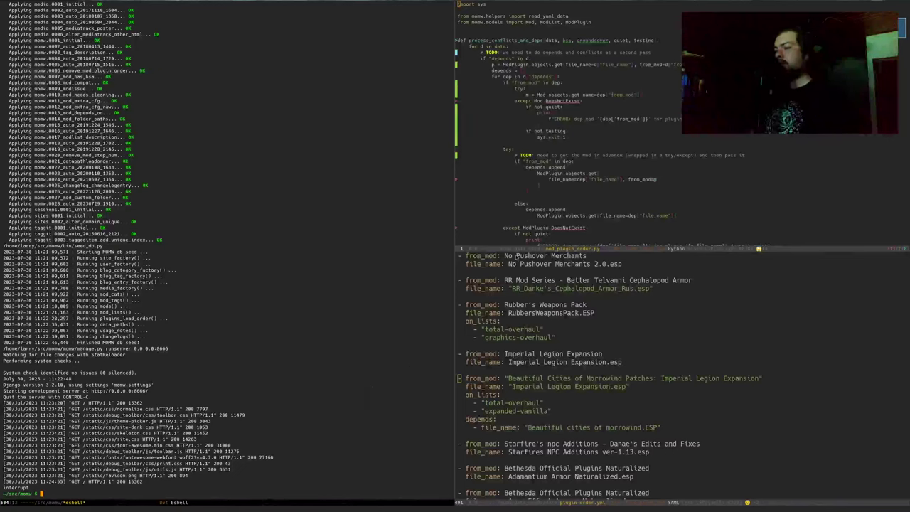
left_click(506, 378)
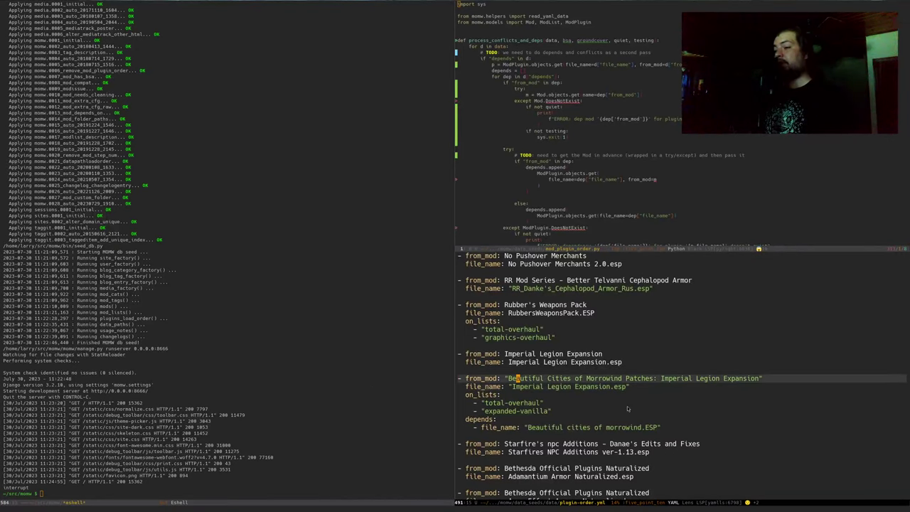
key("y")
key("a")
key("quotedbl")
key("alt+Tab")
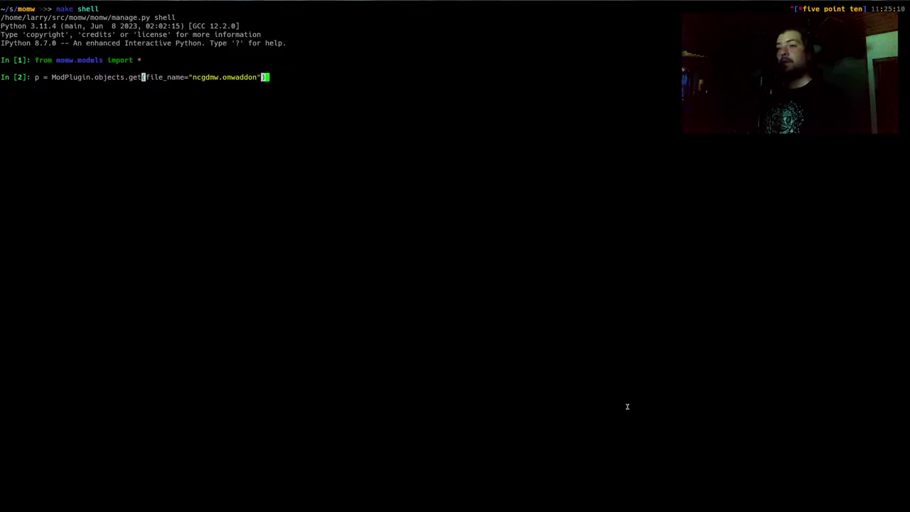
key("BackSpace")
key("BackSpace")
key("BackSpace")
key("BackSpace")
key("BackSpace")
key("BackSpace")
key("BackSpace")
key("BackSpace")
key("BackSpace")
key("BackSpace")
key("BackSpace")
key("BackSpace")
key("BackSpace")
key("BackSpace")
key("BackSpace")
key("BackSpace")
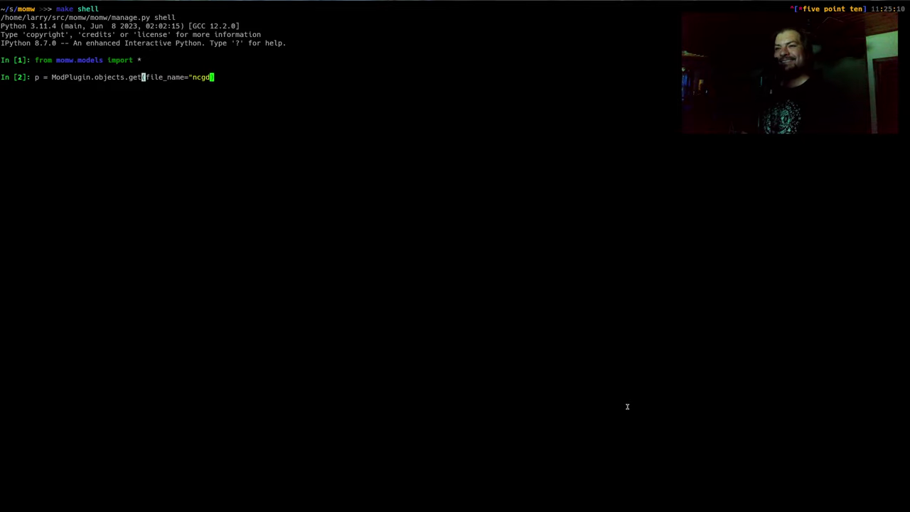
key("ctrl+shift+v")
type("\"], from")
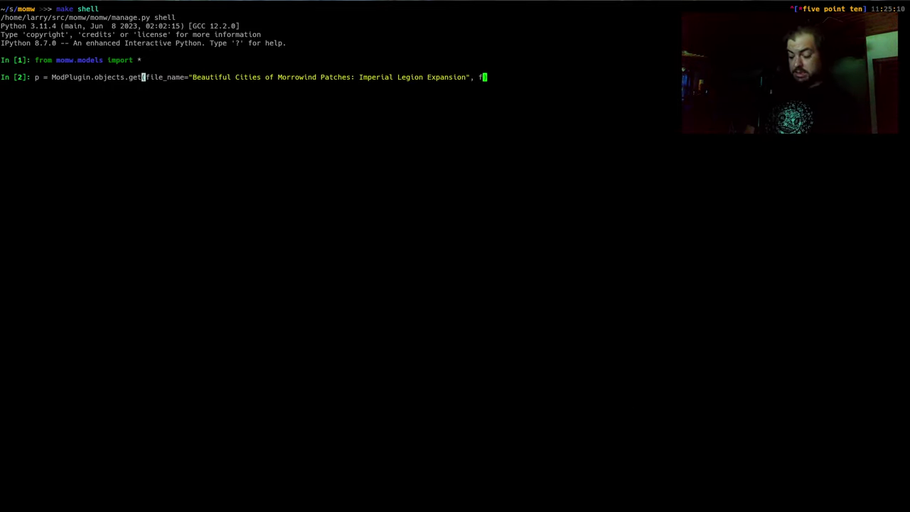
type("_mod=")
Step: Copy the plugin file name from plugin-order.yml, attempt to rework the query, then clear it
key("alt+Tab")
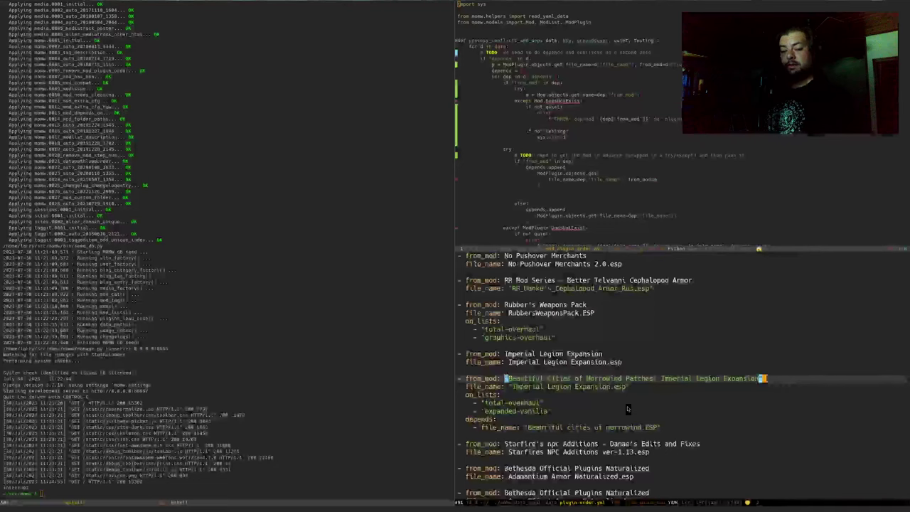
key("Down")
key("alt+Tab")
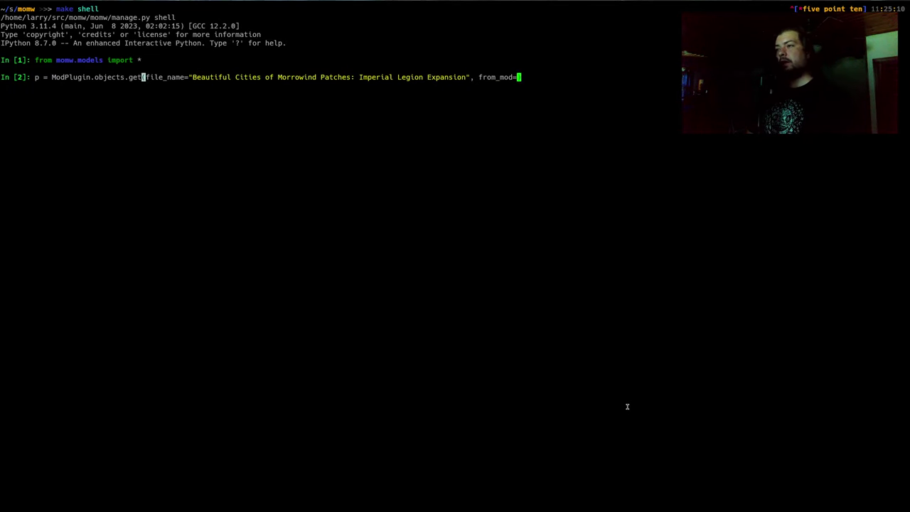
key("alt+Tab")
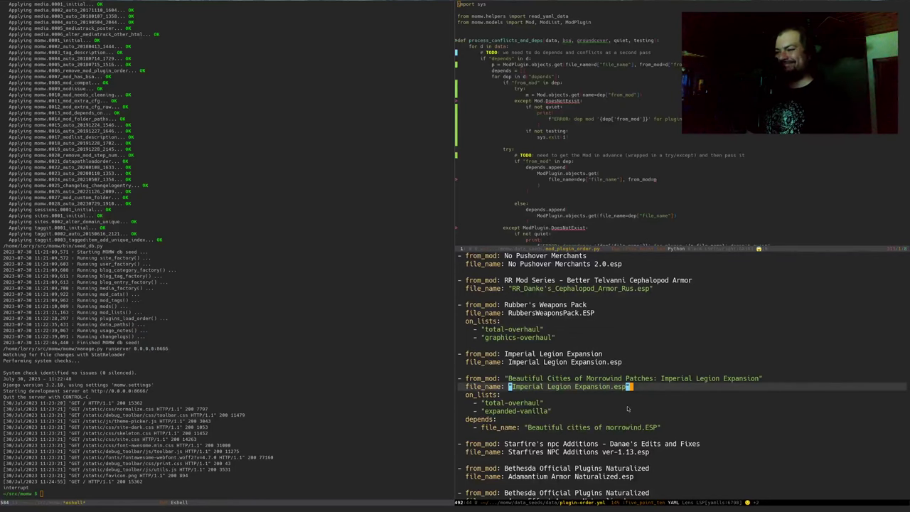
key("ctrl+space")
key("ctrl+e")
key("alt+w")
key("alt+Tab")
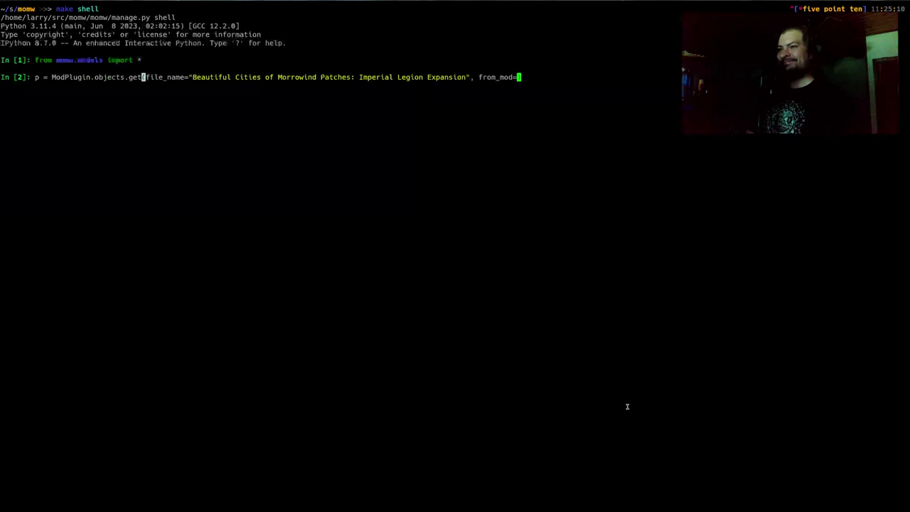
key("ctrl+shift+v")
key("alt+b")
key("alt+b")
key("alt+b")
key("alt+b")
key("Left")
key("BackSpace")
key("BackSpace")
key("BackSpace")
key("BackSpace")
key("BackSpace")
key("BackSpace")
key("BackSpace")
key("BackSpace")
key("BackSpace")
key("BackSpace")
key("BackSpace")
key("BackSpace")
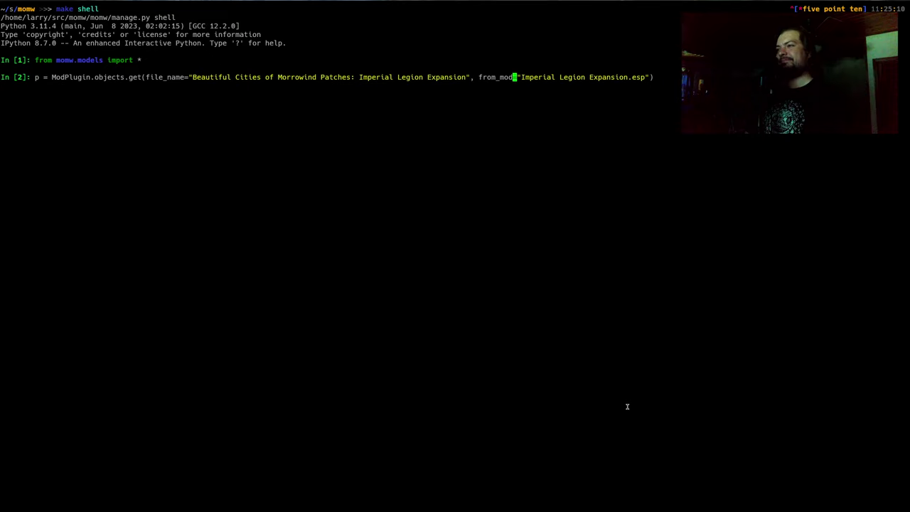
type("file_name")
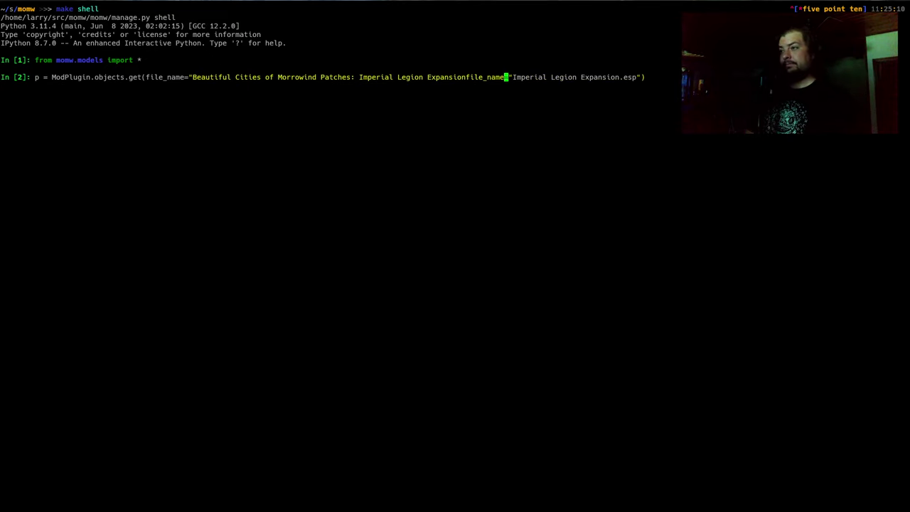
key("ctrl+w")
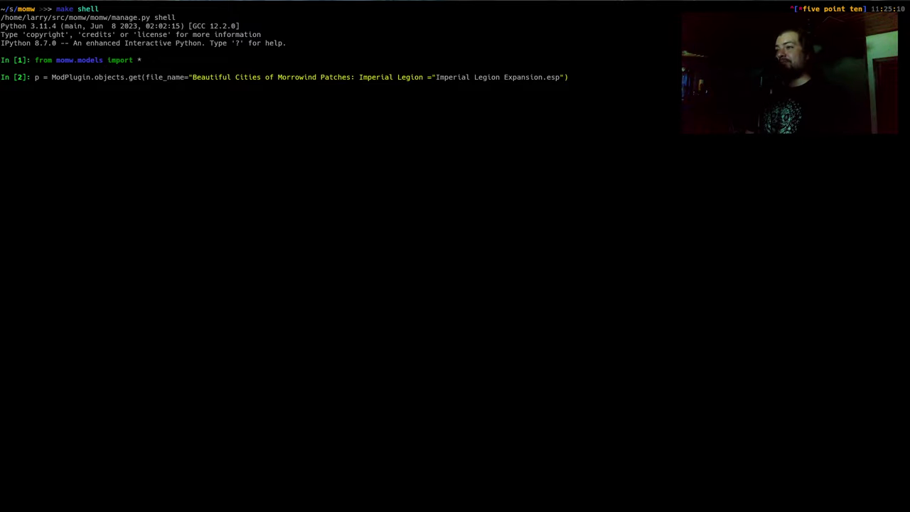
key("ctrl+c")
Step: Rebuild the query with file_name="Imperial Legion Expansion.esp" and append from_mod="
type("p =")
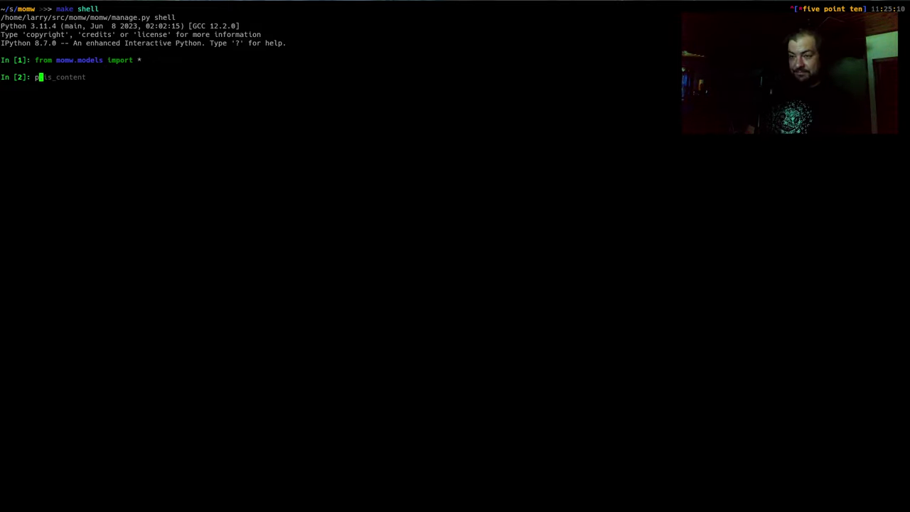
key("End")
key("Left")
key("Left")
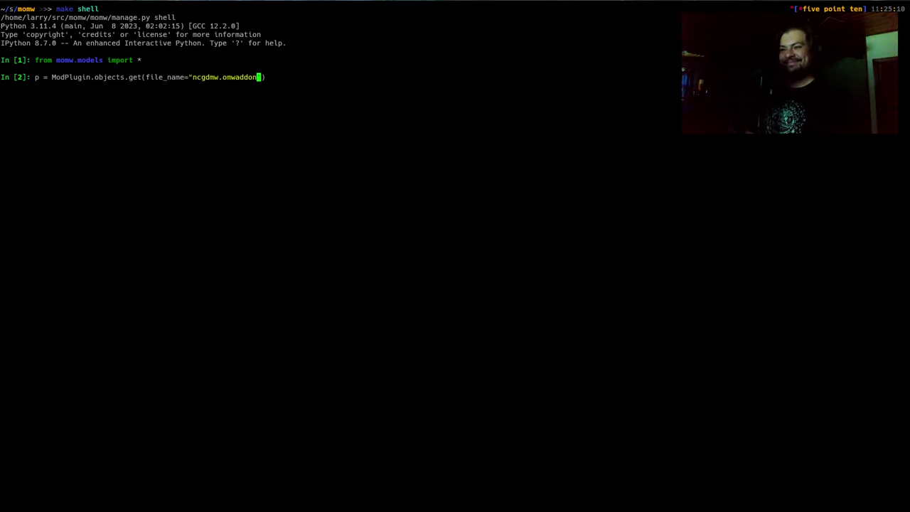
key("BackSpace")
key("BackSpace")
key("BackSpace")
key("BackSpace")
key("BackSpace")
key("BackSpace")
key("BackSpace")
key("BackSpace")
key("BackSpace")
key("ctrl+shift+v")
key("BackSpace")
key("BackSpace")
key("BackSpace")
key("BackSpace")
key("BackSpace")
key("BackSpace")
key("BackSpace")
key("BackSpace")
key("BackSpace")
key("BackSpace")
key("BackSpace")
key("BackSpace")
key("BackSpace")
key("BackSpace")
key("BackSpace")
key("BackSpace")
key("BackSpace")
key("BackSpace")
key("BackSpace")
key("BackSpace")
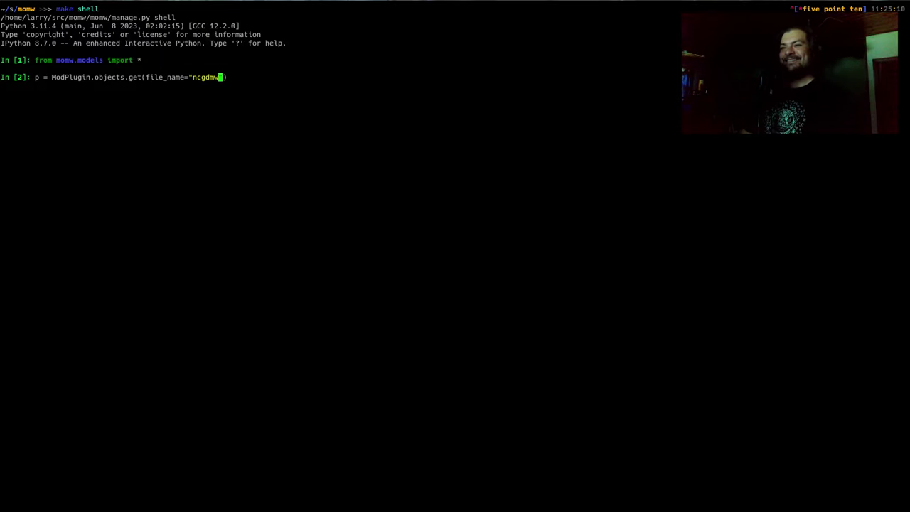
key("BackSpace")
key("ctrl+shift+v")
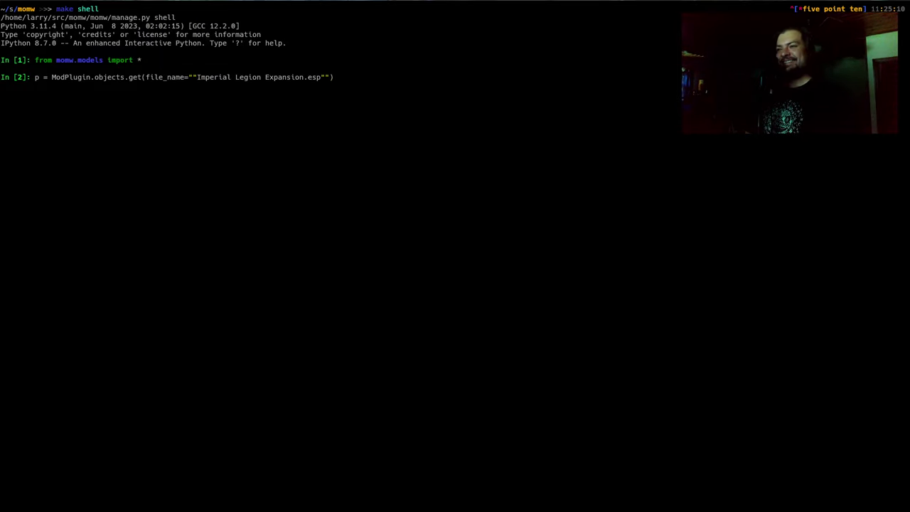
key("BackSpace")
key("ctrl+Left")
key("ctrl+Left")
key("ctrl+Left")
key("ctrl+Left")
key("Left")
key("Left")
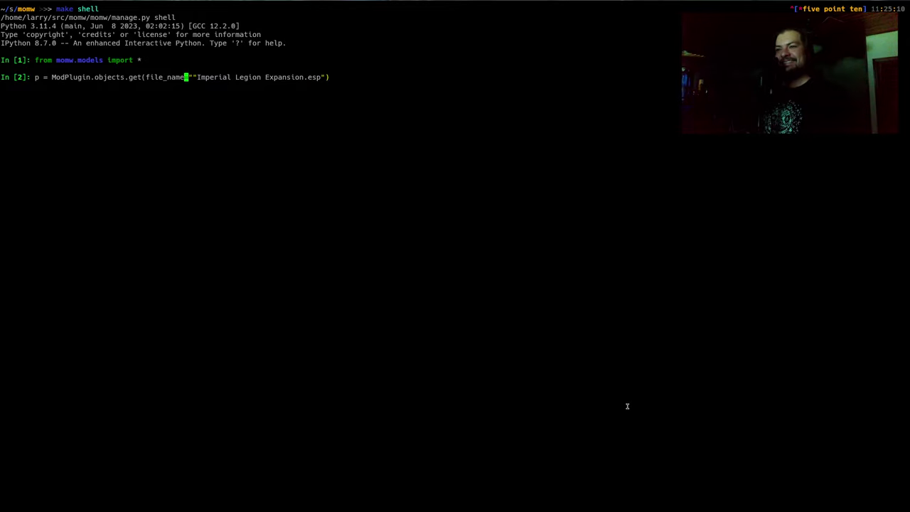
key("Delete")
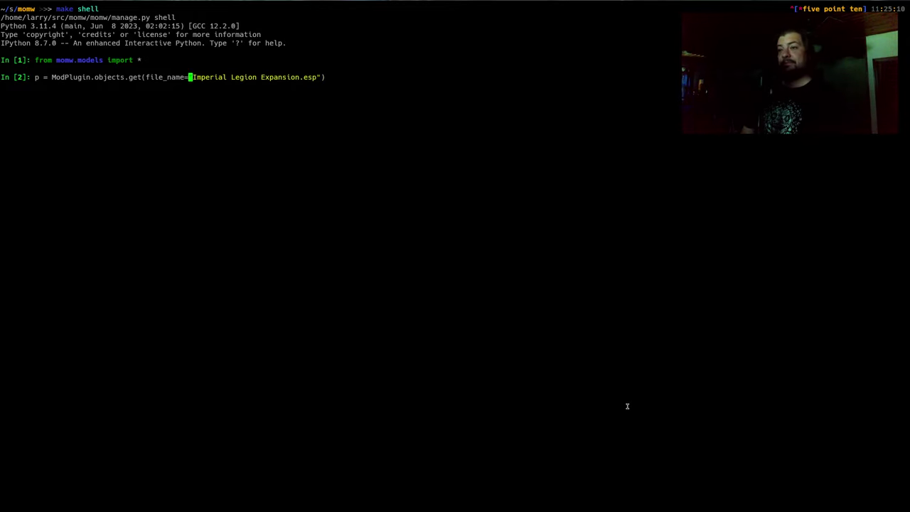
key("End")
type(", from_mod=\"")
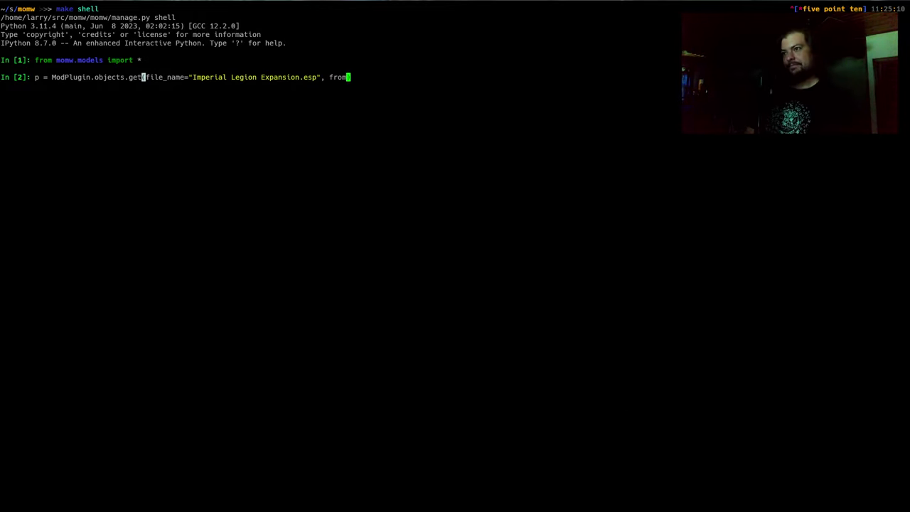
Step: Paste the mod title yanked from Emacs as from_mod and run the lookup, which raises ValueError
key("alt+Tab")
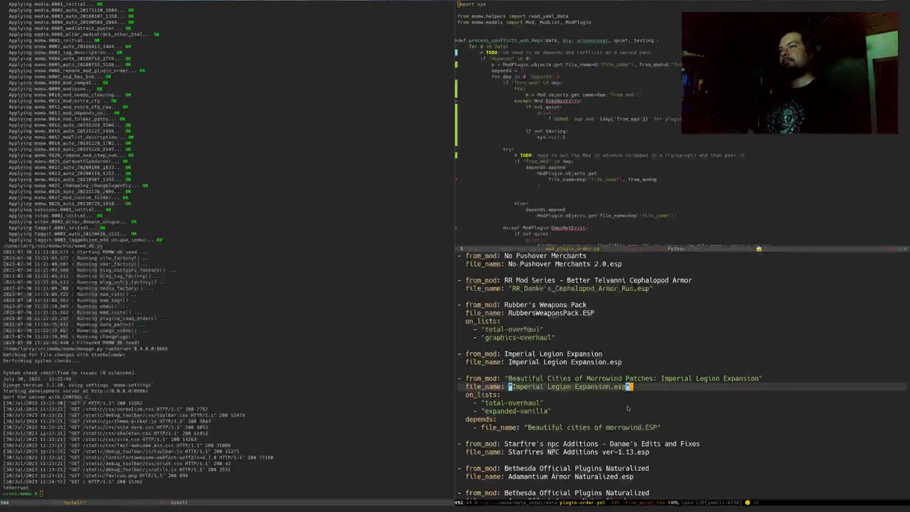
key("v")
key("i")
key("quotedbl")
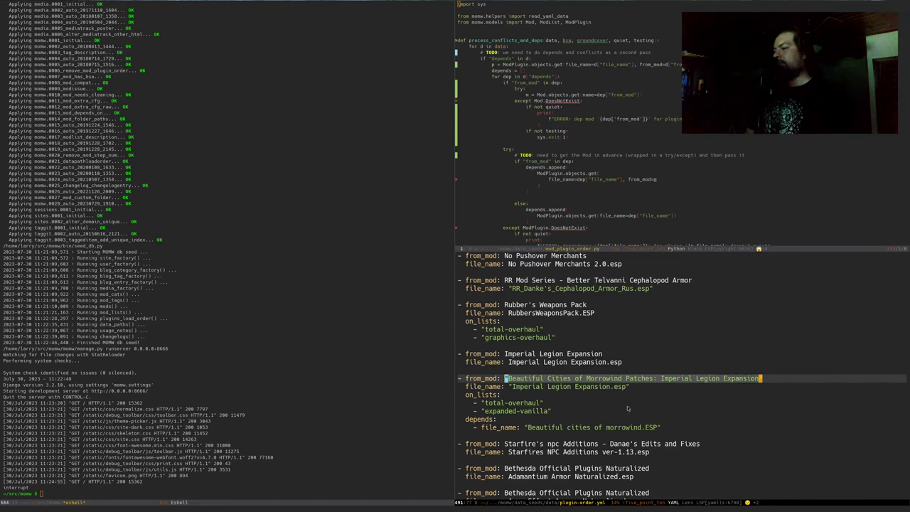
key("y")
key("alt+Tab")
key("ctrl+shift+v")
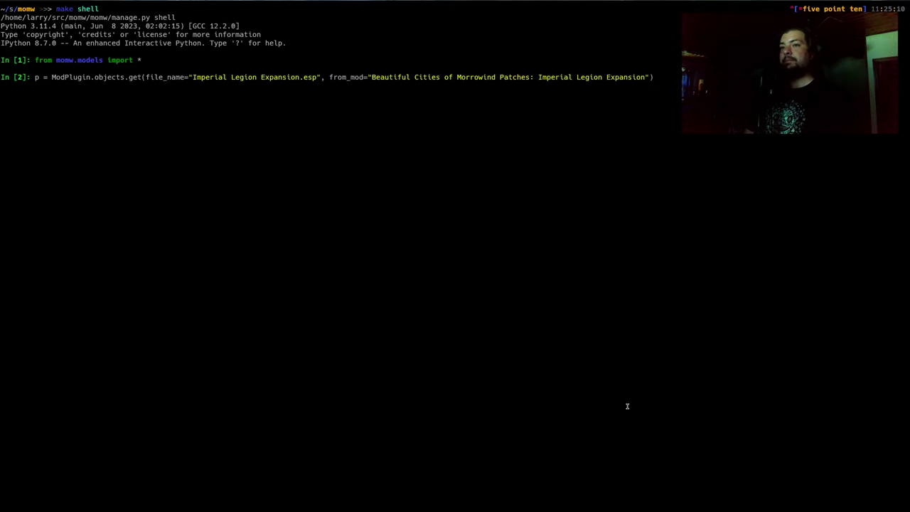
key("Return")
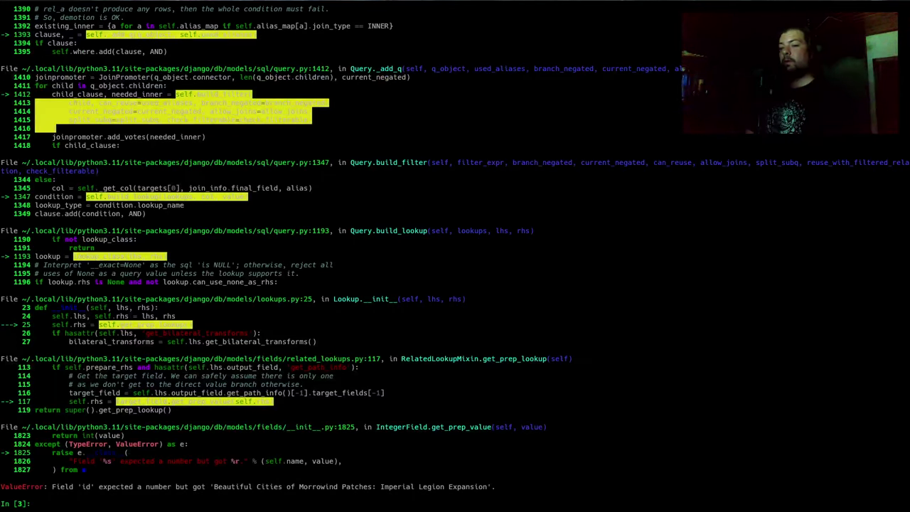
Step: Build an m = Mod lookup using the Beautiful Cities mod title copied from the error message
key("Up")
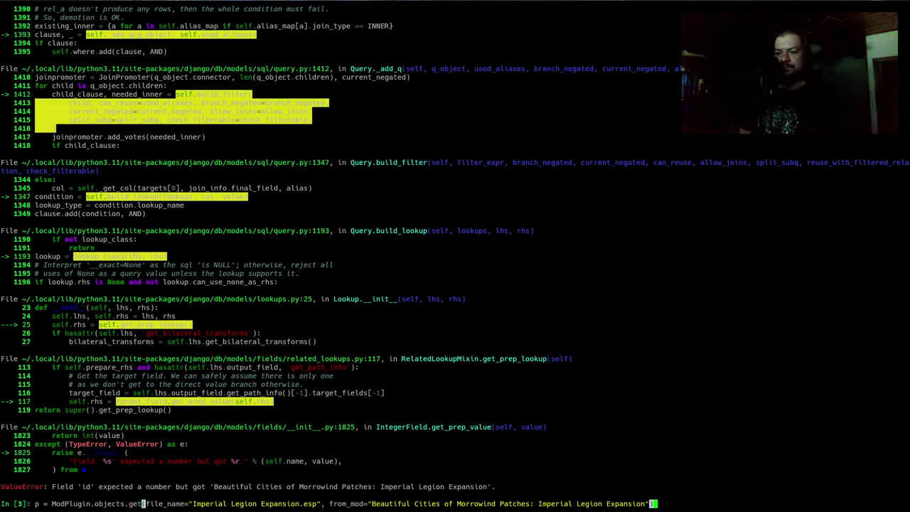
key("Down")
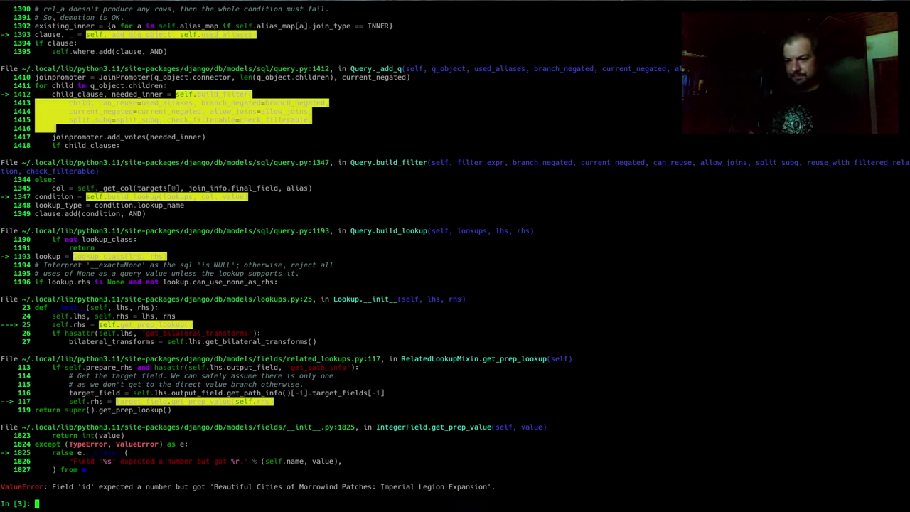
type("m = Mod.")
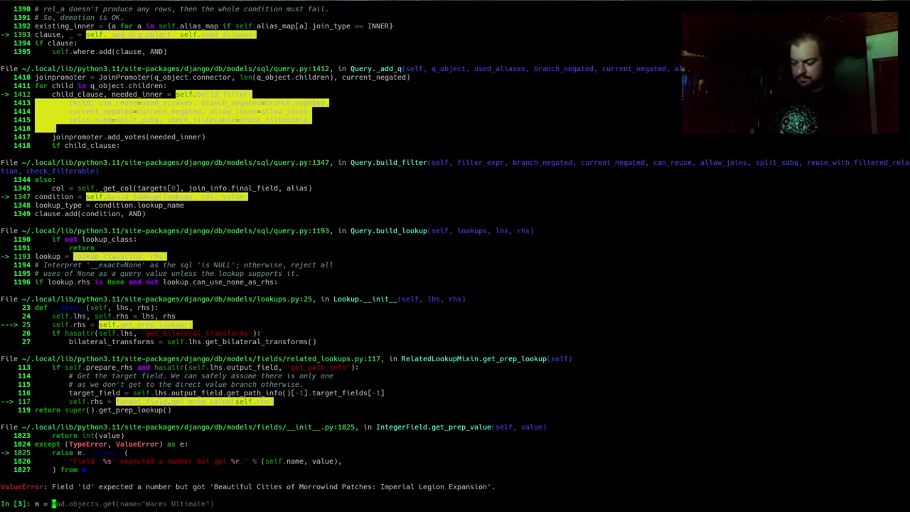
key("Right")
key("Left")
key("Left")
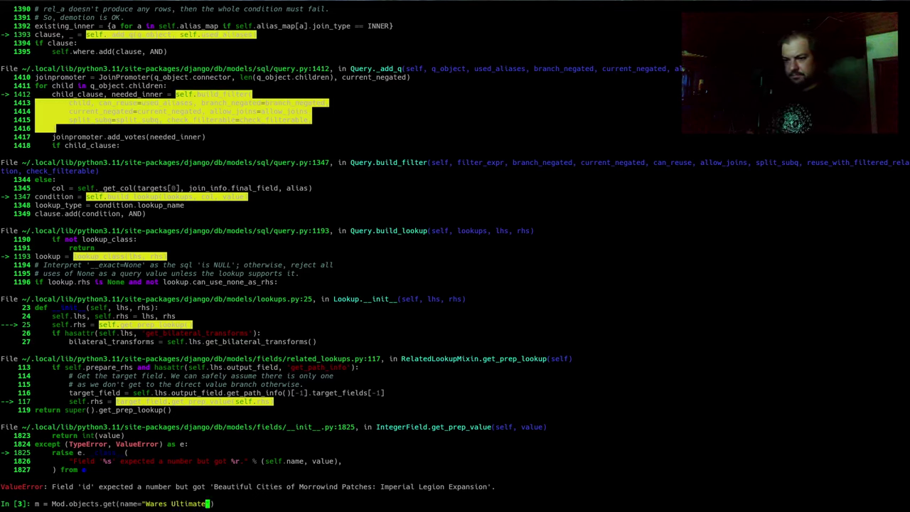
key("BackSpace")
key("BackSpace")
key("BackSpace")
key("BackSpace")
key("BackSpace")
key("BackSpace")
key("BackSpace")
key("BackSpace")
key("BackSpace")
key("BackSpace")
key("BackSpace")
key("BackSpace")
key("BackSpace")
key("BackSpace")
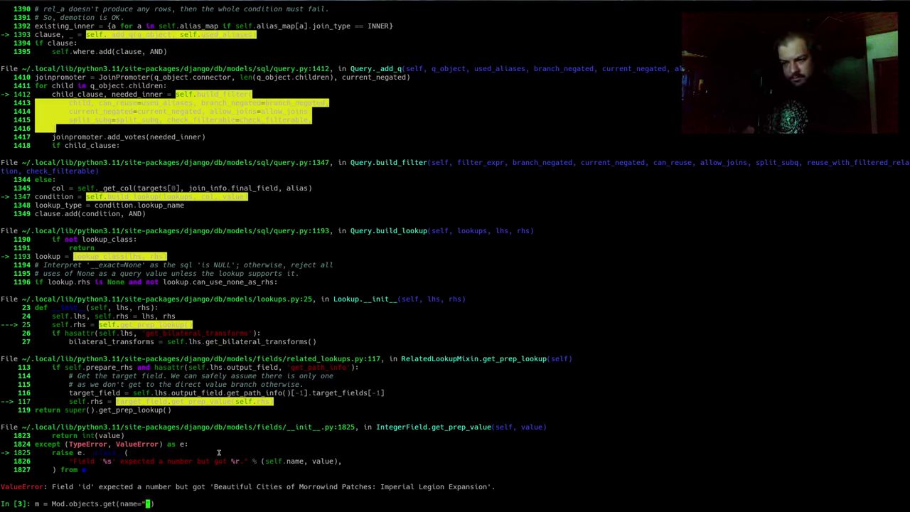
left_click_drag(230, 486, 336, 476)
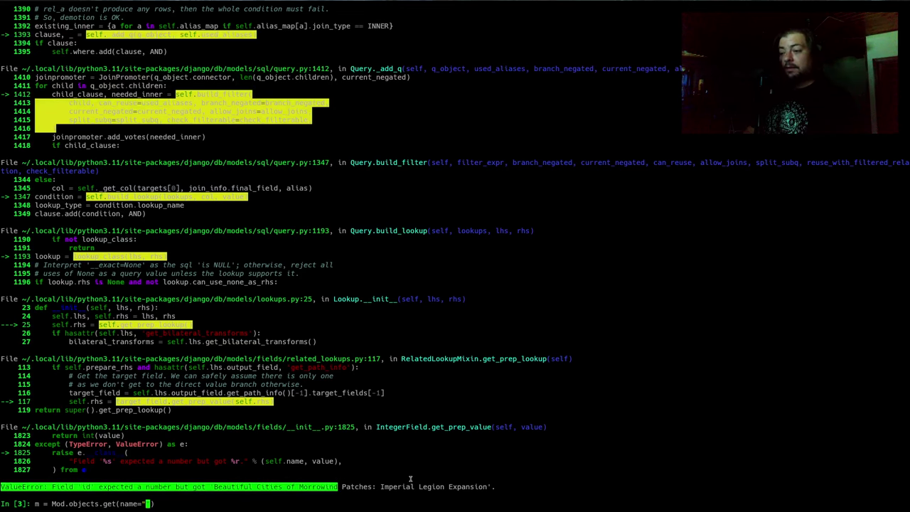
left_click_drag(411, 479, 487, 486)
middle_click(587, 423)
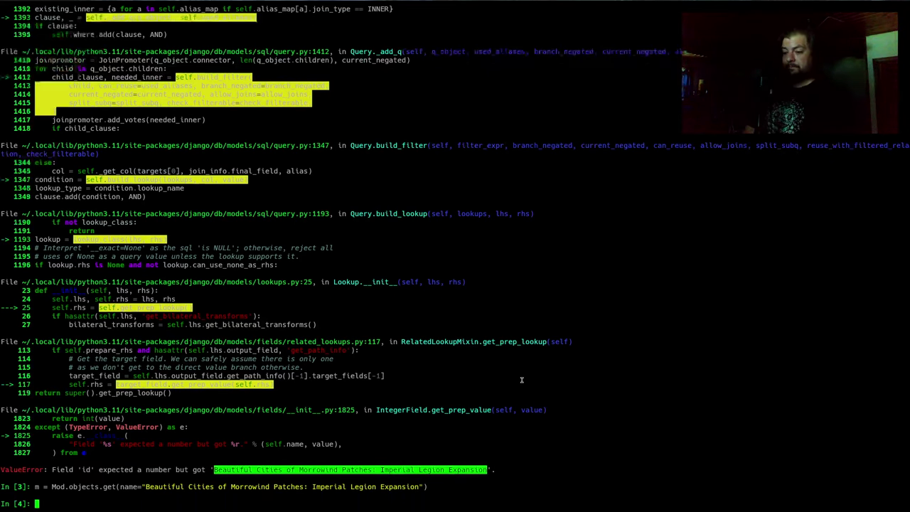
Step: Rerun the plugin lookup with from_mod=m and display p (ModPlugin 76)
key("Up")
key("Up")
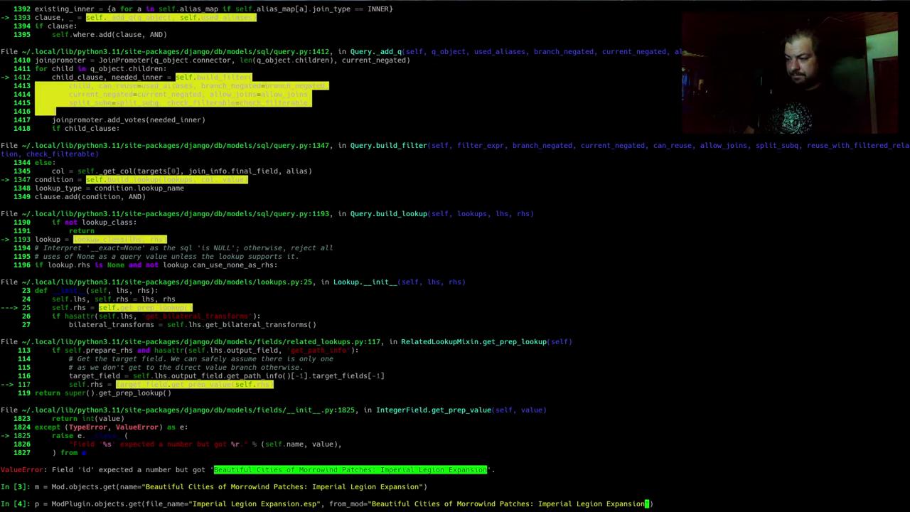
key("ctrl+w")
key("ctrl+w")
key("ctrl+w")
key("ctrl+w")
key("ctrl+w")
key("ctrl+w")
key("ctrl+w")
key("ctrl+w")
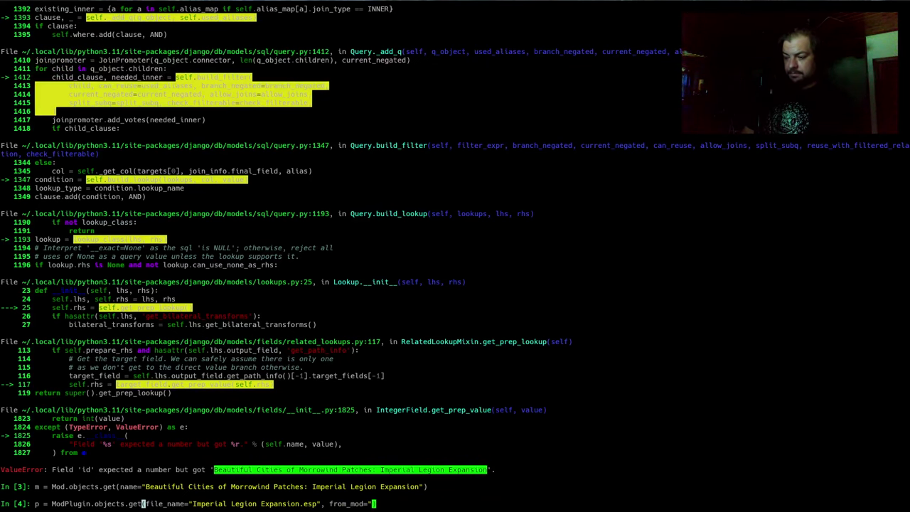
key("BackSpace")
type("m)")
key("Return")
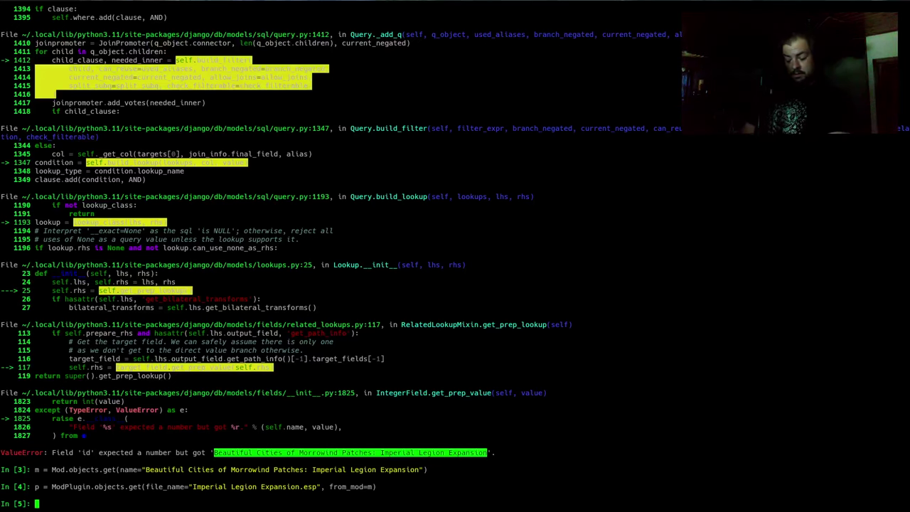
type("p")
key("Return")
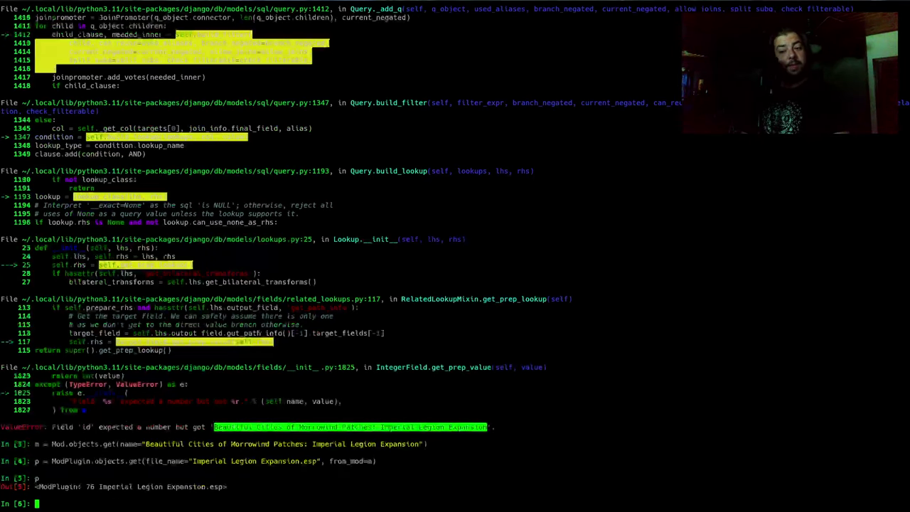
Step: Query p.depends.all(), which is empty, and mark the plugin's depends block in the YAML
type("p.de")
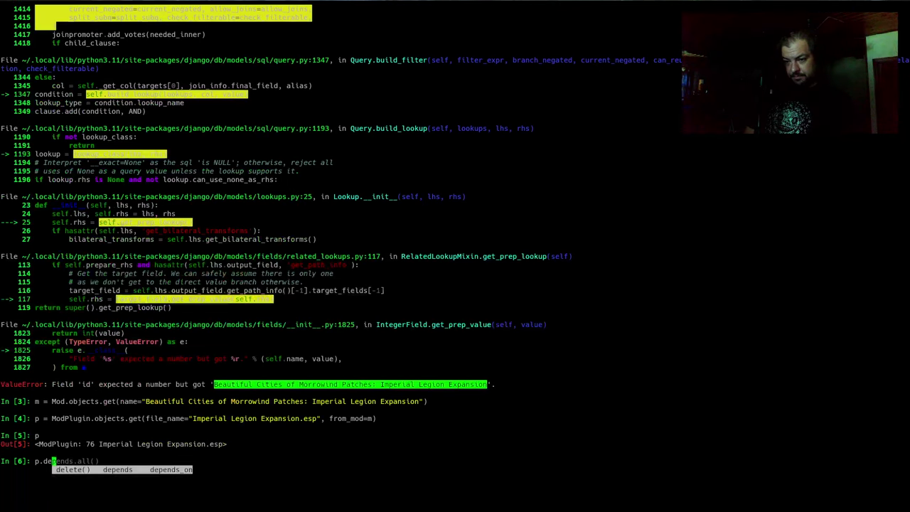
key("Right")
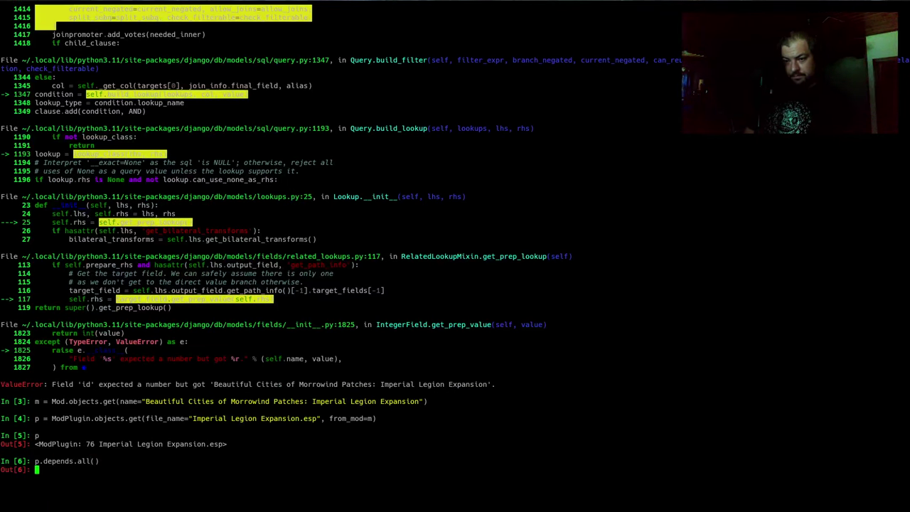
key("Return")
key("alt+Tab")
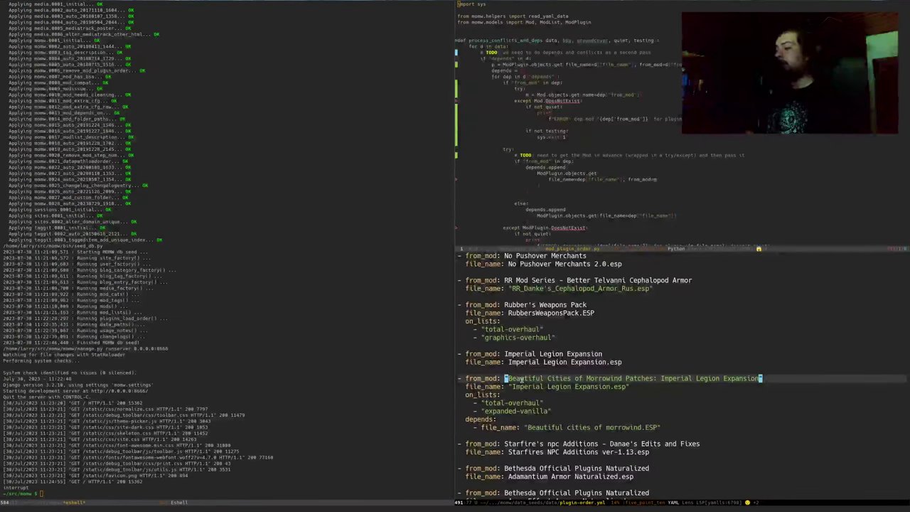
key("j")
key("j")
key("j")
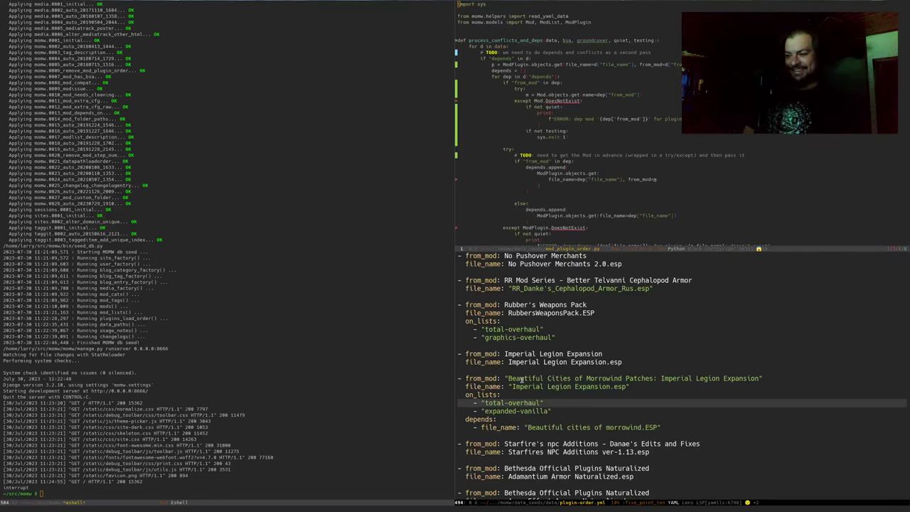
key("j")
key("j")
key("ctrl+space")
key("j")
key("j")
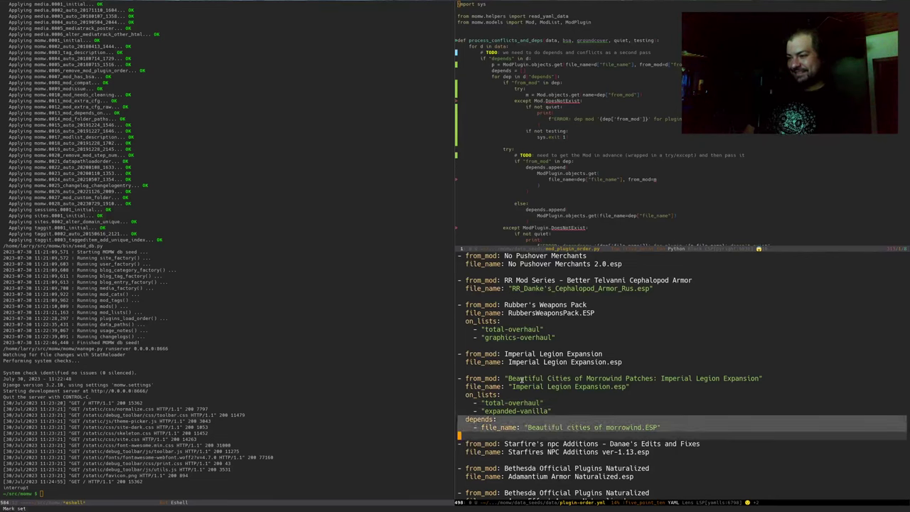
Step: Query p.conflicts.all(), which is also empty
key("alt+Tab")
key("Up")
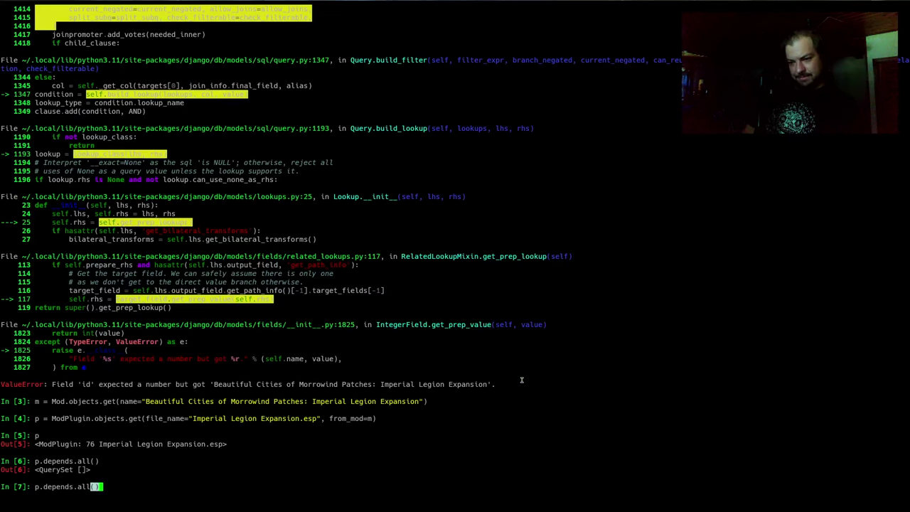
key("BackSpace")
key("BackSpace")
key("BackSpace")
key("BackSpace")
key("BackSpace")
key("BackSpace")
key("BackSpace")
key("BackSpace")
key("BackSpace")
key("BackSpace")
key("BackSpace")
key("BackSpace")
key("BackSpace")
key("BackSpace")
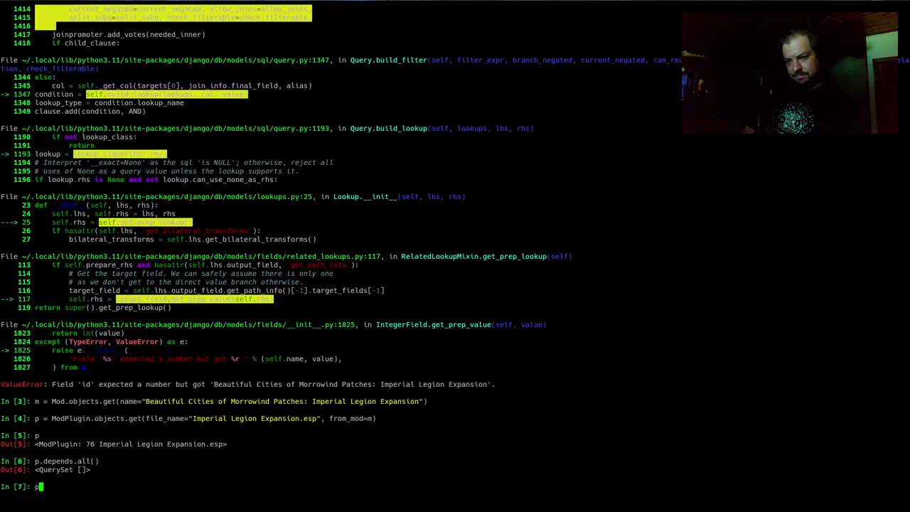
type(".con")
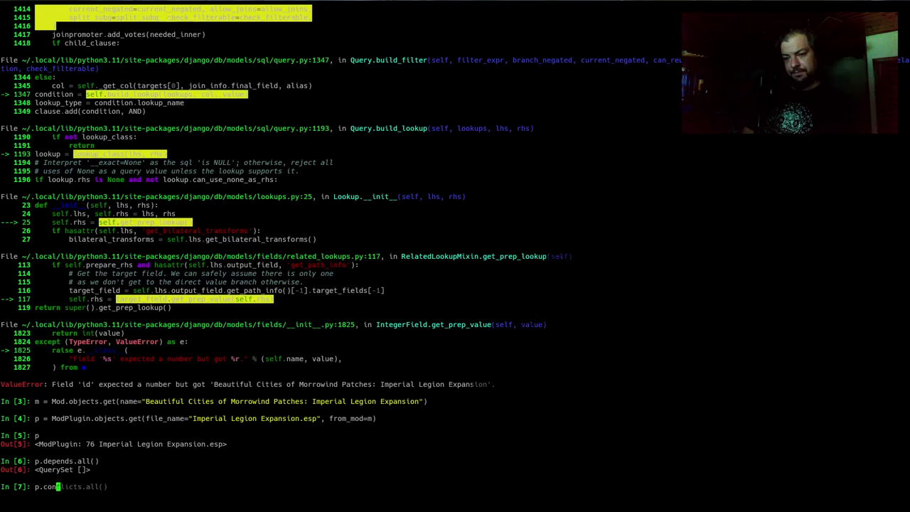
key("Right")
key("Return")
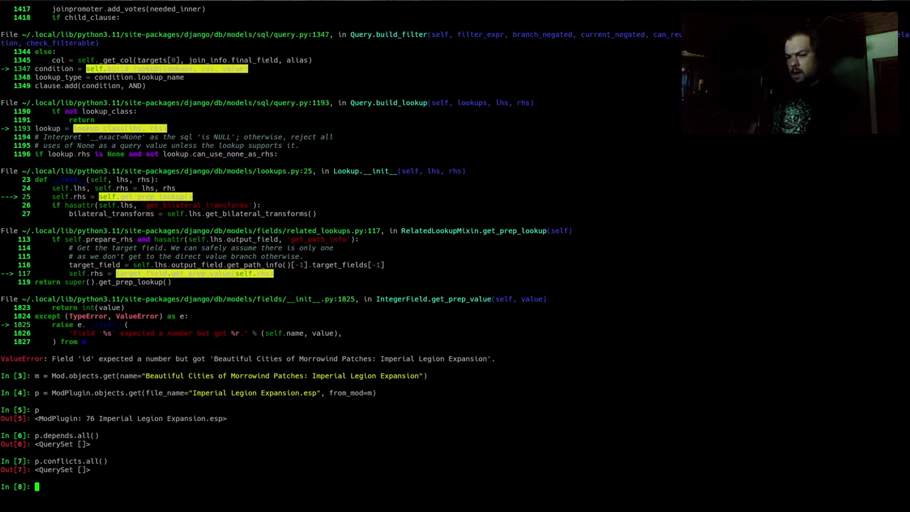
Step: Exit IPython with Ctrl-D and focus mod_plugin_order.py in Emacs
key("ctrl+d")
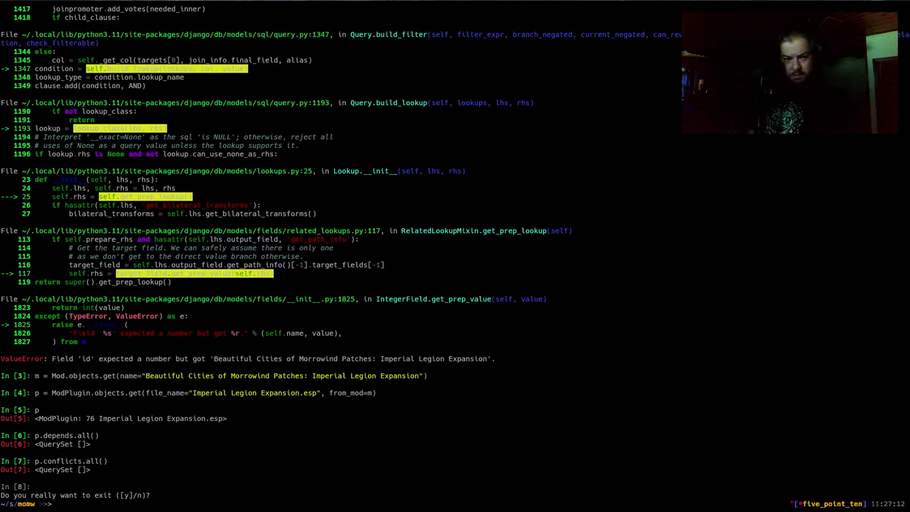
key("alt+Tab")
left_click(635, 186)
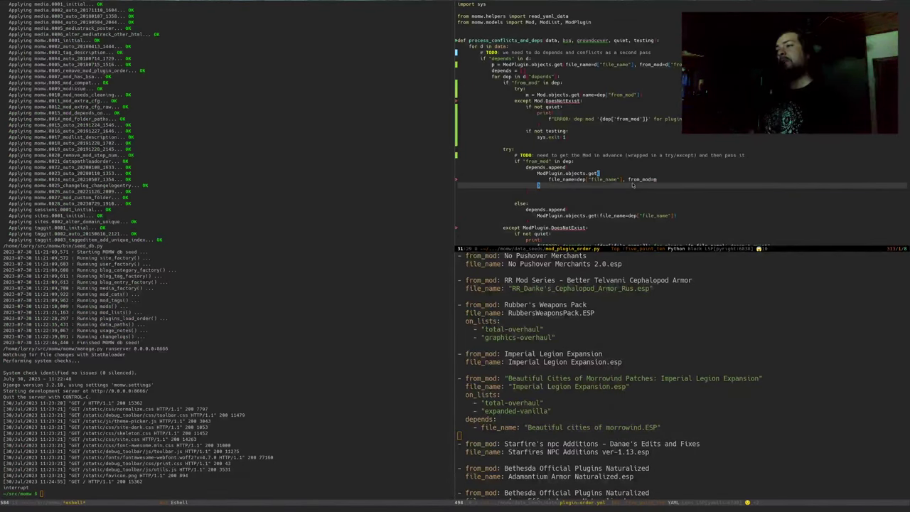
Step: Make mod_plugin_order.py fill the frame and move up to the depends check
key("ctrl+x")
key("1")
scroll(116, 329, "down", 1)
left_click(139, 308)
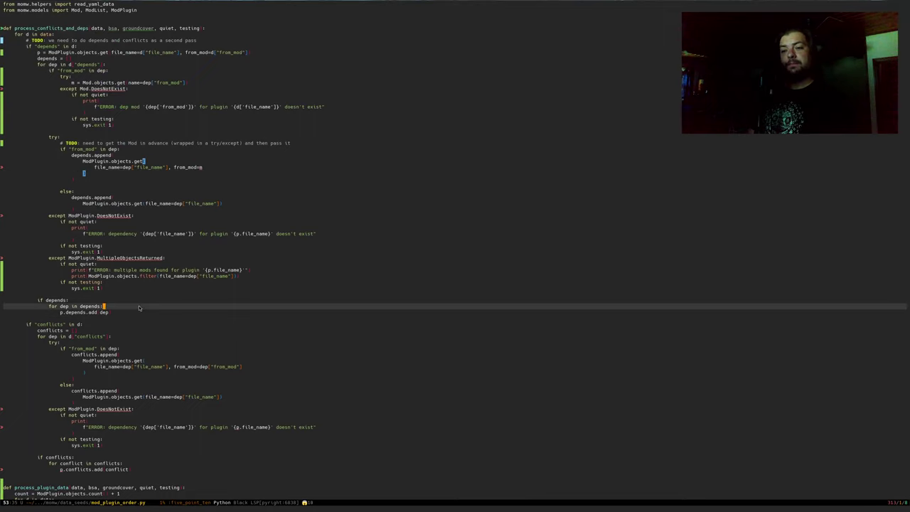
key("Up")
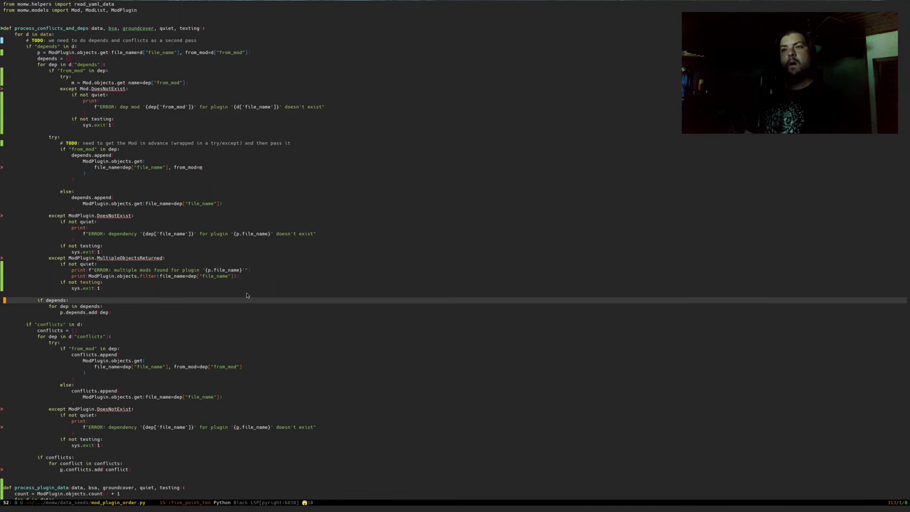
key("Up")
key("Up")
key("Up")
key("Up")
key("Up")
key("Up")
key("Up")
key("Up")
key("Up")
key("Up")
key("Up")
key("Up")
key("Up")
key("Up")
key("Up")
key("Up")
key("Up")
key("Up")
key("Up")
key("Up")
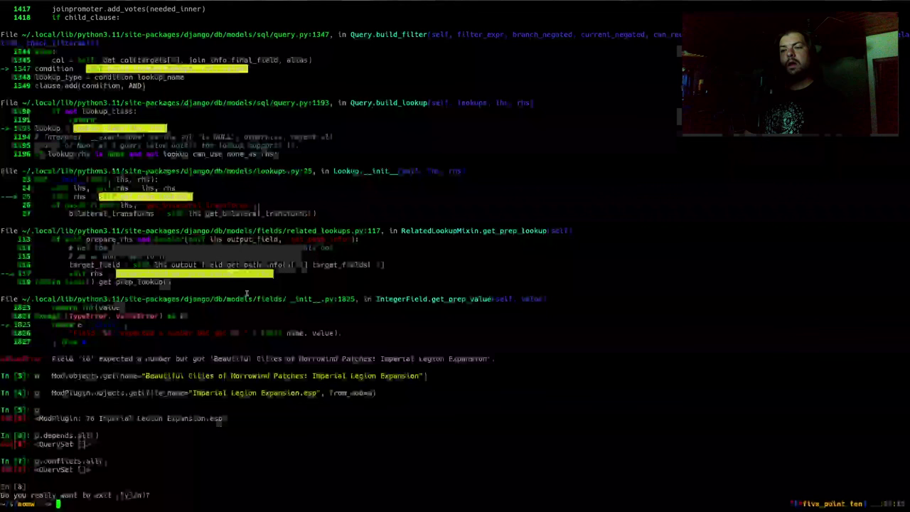
Step: Split Emacs side by side and show the eshell server log in the left view
key("alt+Tab")
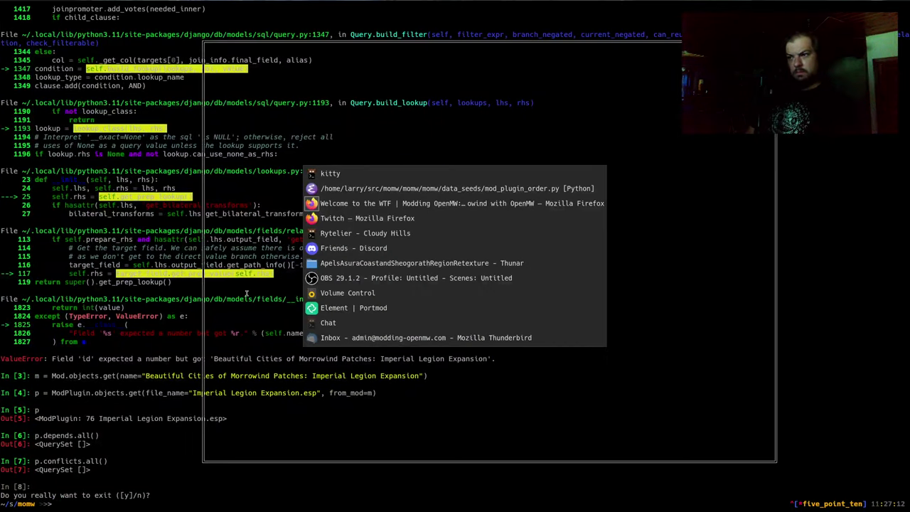
key("ctrl+x")
key("3")
key("ctrl+x")
key("b")
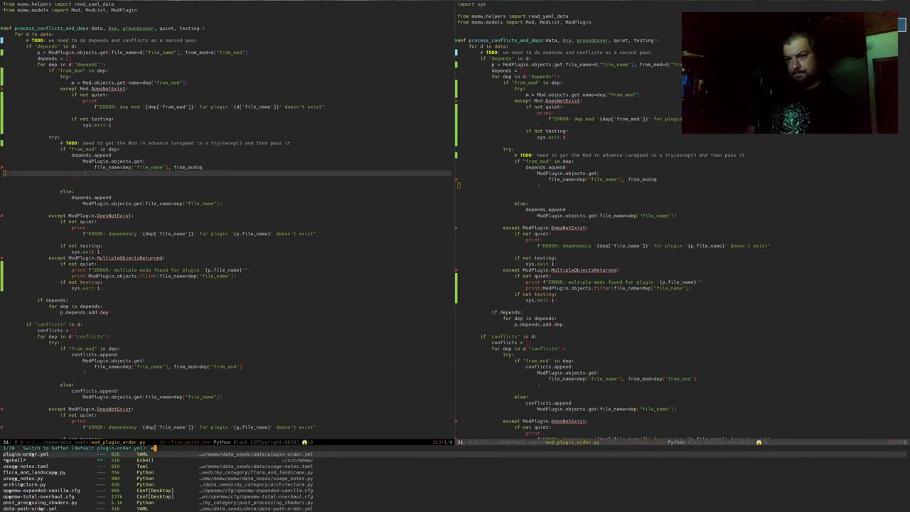
key("Down")
key("Return")
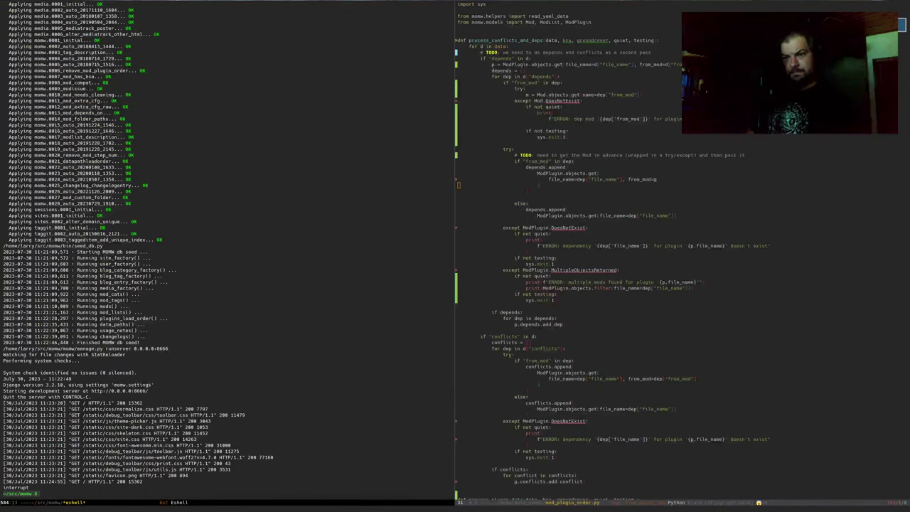
key("ctrl+c")
key("ctrl+p")
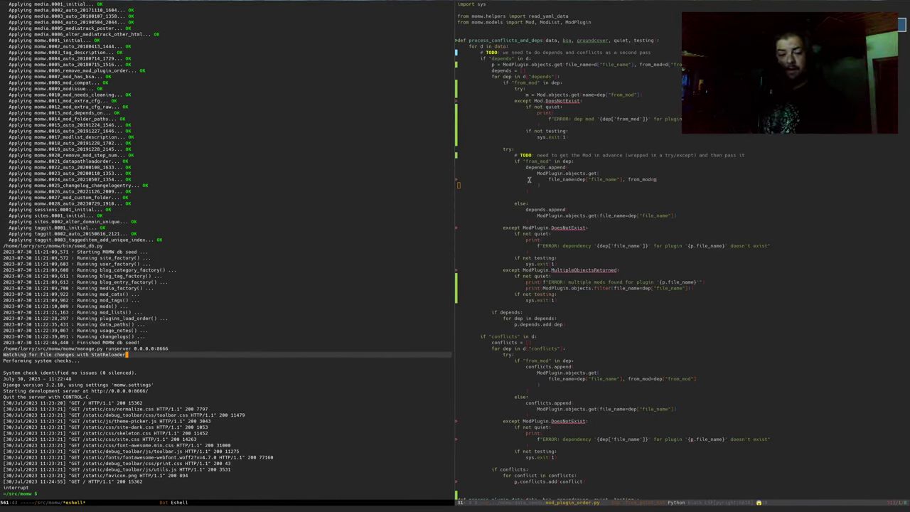
Step: Back in the script, insert a blank line after the depends/conflicts TODO comment
left_click(594, 138)
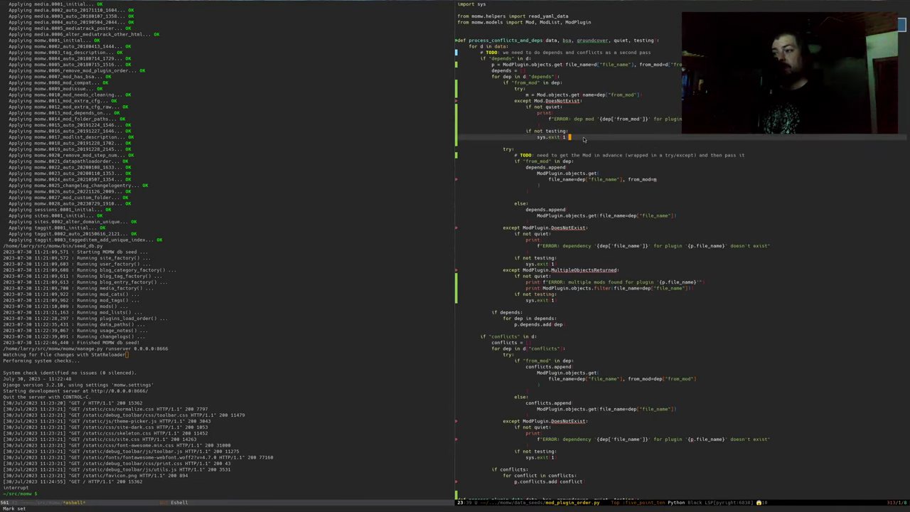
left_click_drag(585, 96, 513, 149)
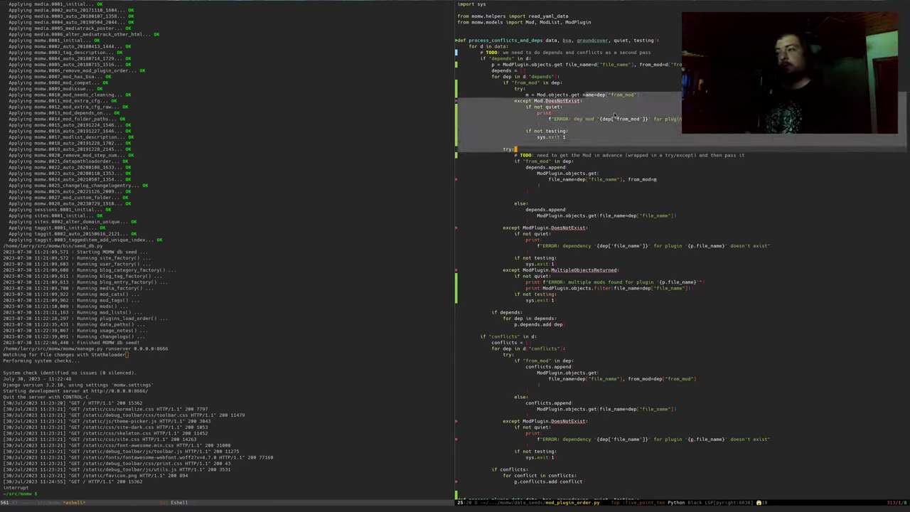
key("Escape")
key("Up")
key("Up")
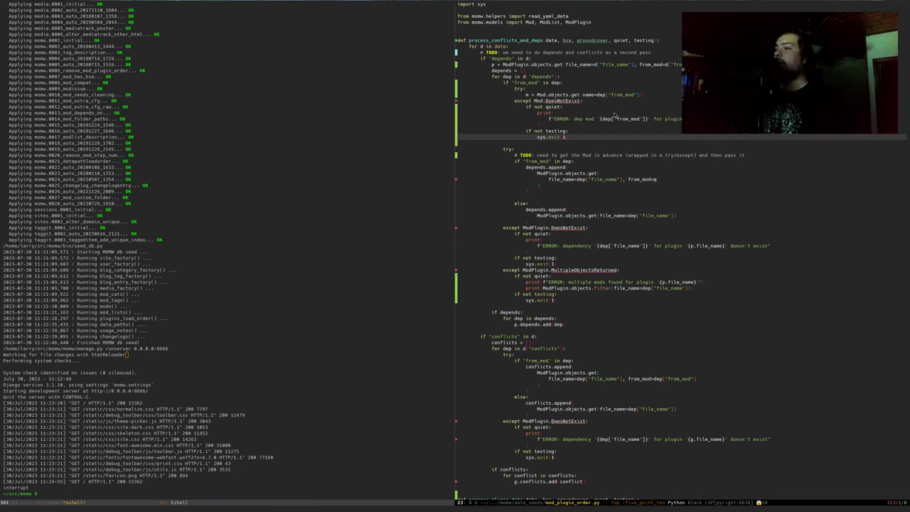
key("Up")
key("Up")
key("Up")
key("Up")
key("Up")
key("Up")
key("Up")
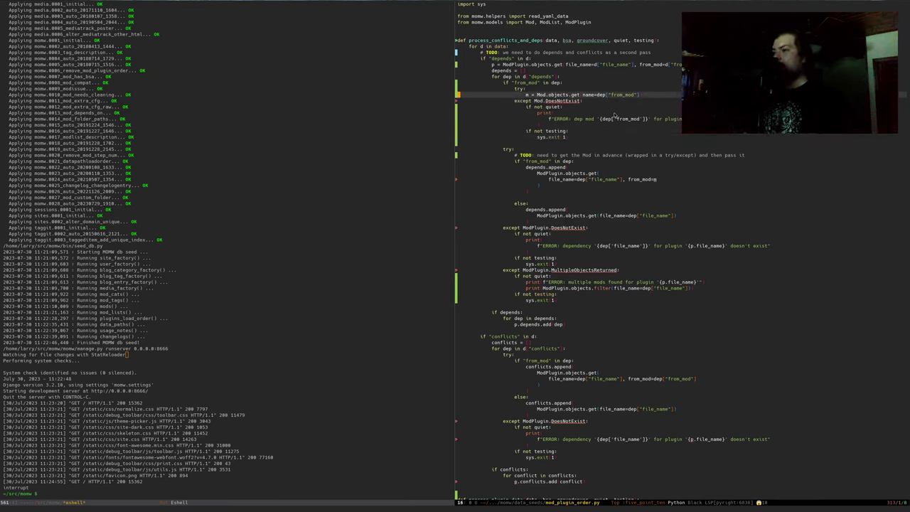
key("Down")
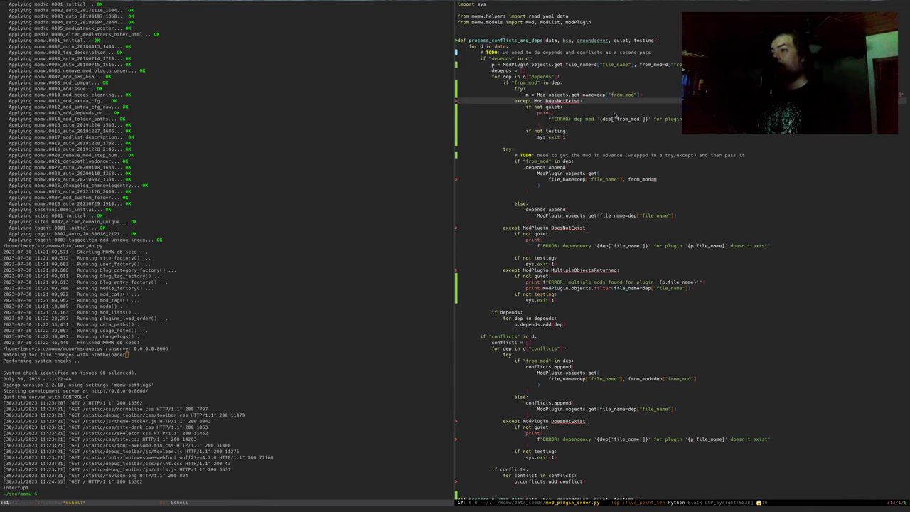
key("Down")
key("Down")
key("Down")
key("Down")
key("Down")
key("Down")
key("Down")
key("Down")
key("Down")
key("Down")
key("Down")
key("Down")
key("Down")
key("Down")
key("Down")
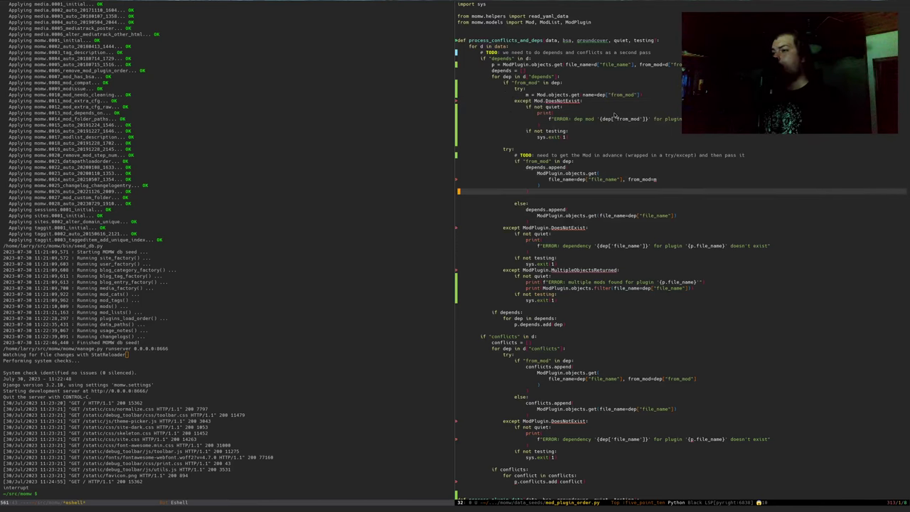
key("Up")
key("Up")
key("Up")
key("Up")
key("Up")
key("Up")
key("Up")
key("Up")
key("Up")
key("Up")
key("Up")
key("Up")
key("Up")
key("Up")
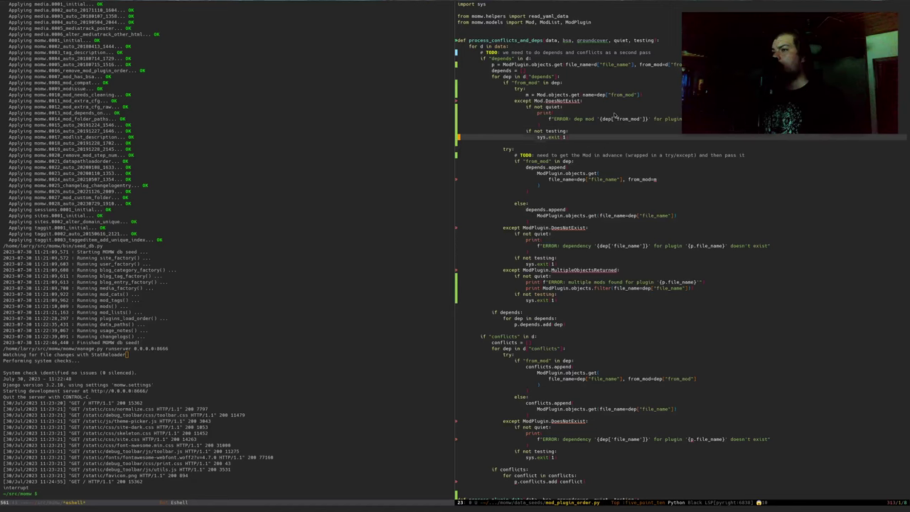
key("Up")
key("Up")
key("Up")
key("Up")
key("Up")
key("Up")
key("Up")
key("Up")
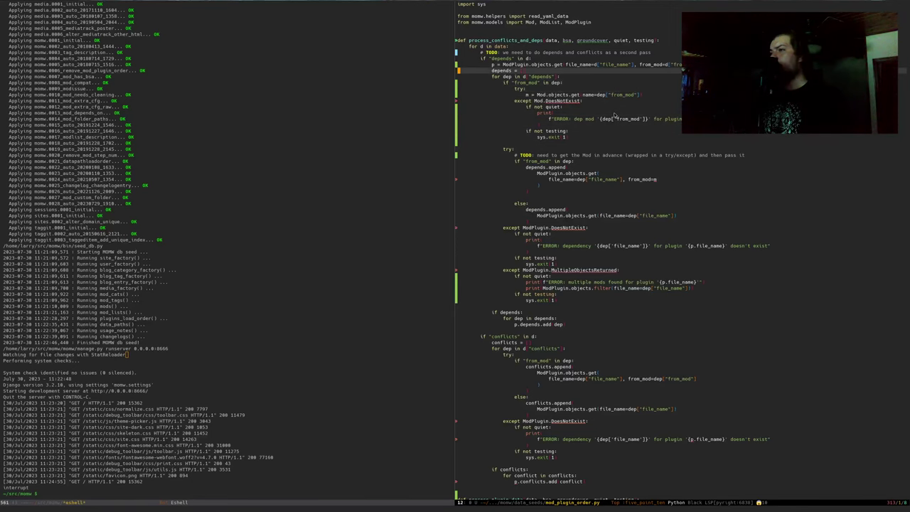
key("shift+o")
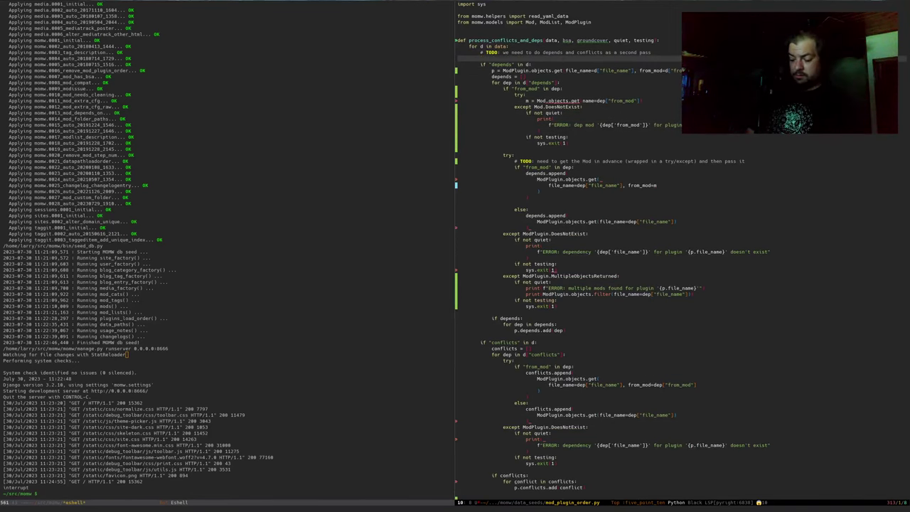
Step: Add a print(d) line, save the script, and run make reset server in eshell
type("print(d")
key("Escape")
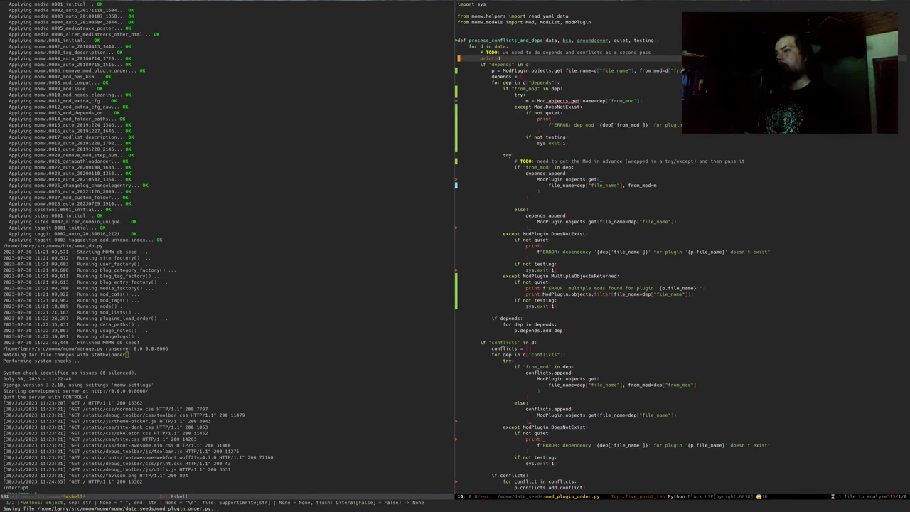
key("ctrl+w")
key("h")
key("alt+greater")
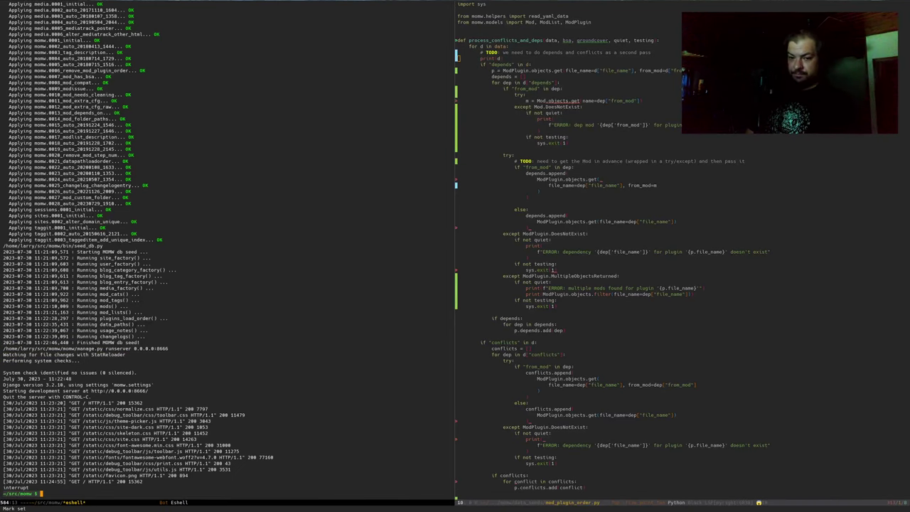
type("make reset server")
key("Return")
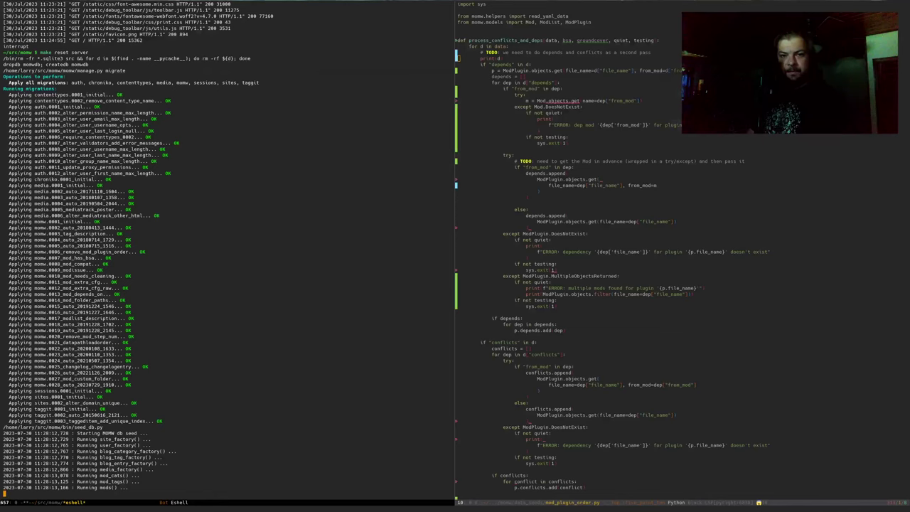
key("alt+Tab")
Step: Move the Bards of Bardenfell tab before Welcome and track the N'wah In The Shell mod
left_click(418, 57)
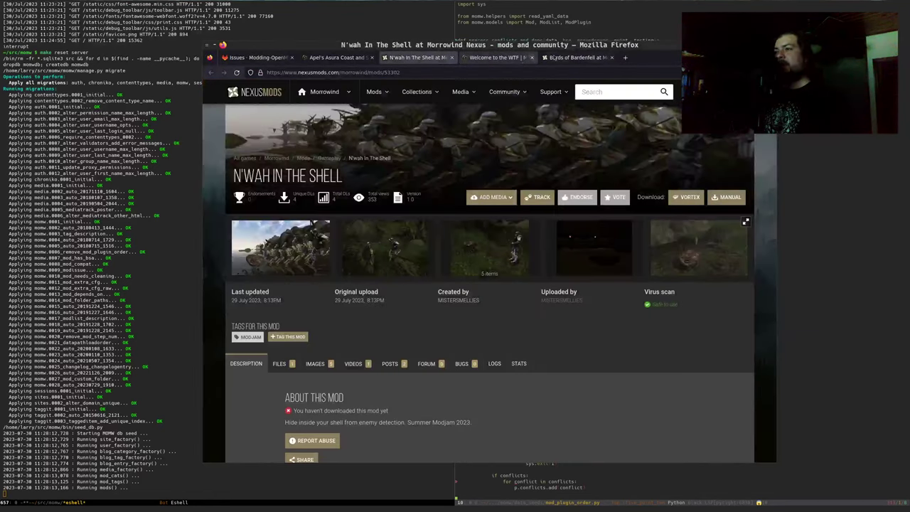
left_click_drag(553, 58, 470, 58)
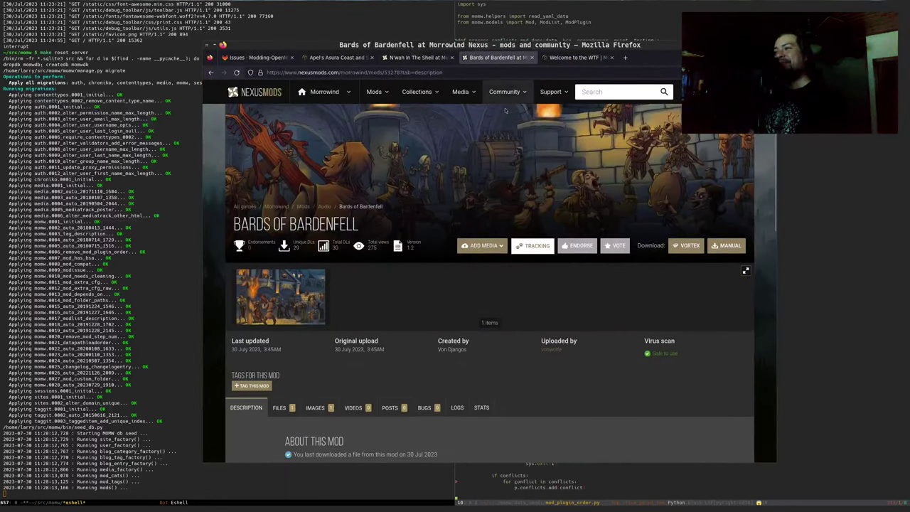
left_click(418, 57)
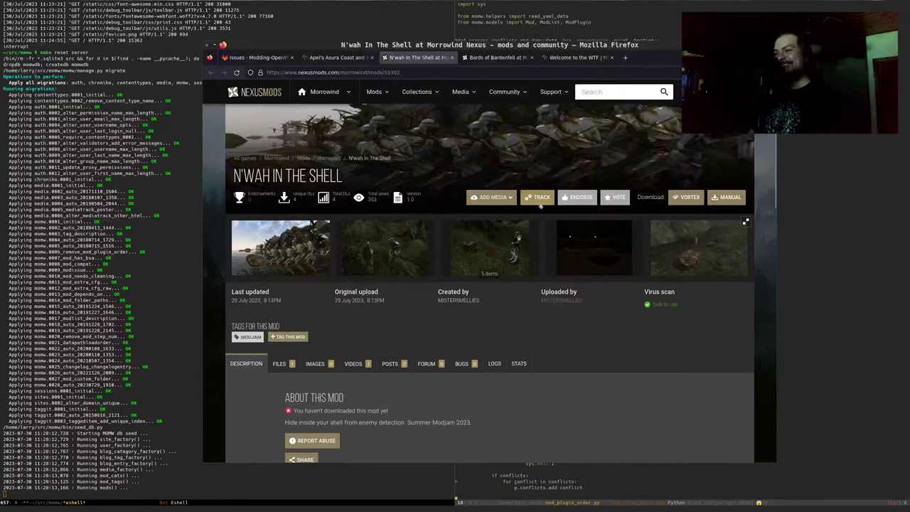
left_click(539, 198)
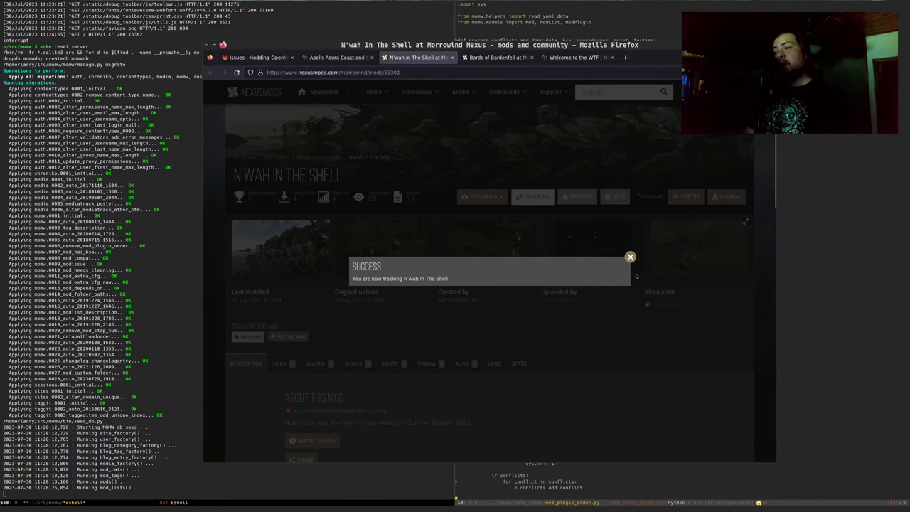
left_click(631, 256)
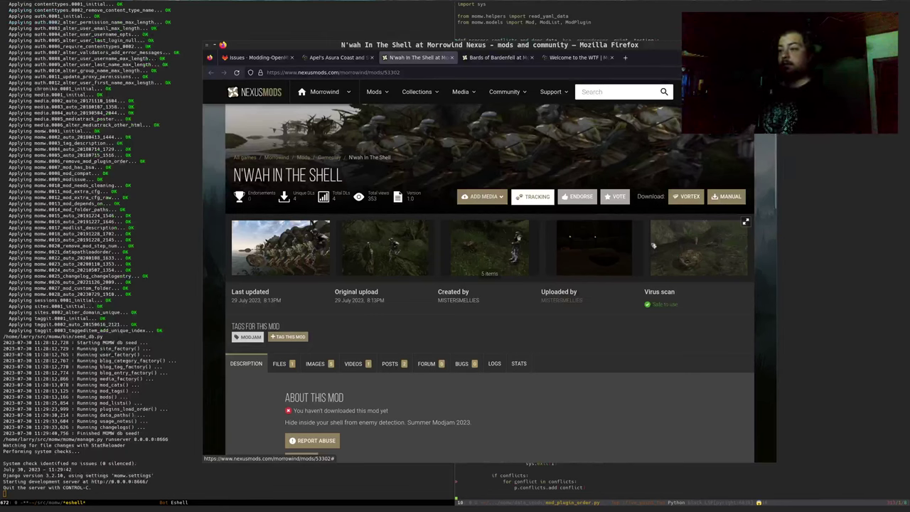
Step: Reload the local Modding-OpenMW home page with F5, then minimize Firefox to reveal Emacs
left_click(579, 58)
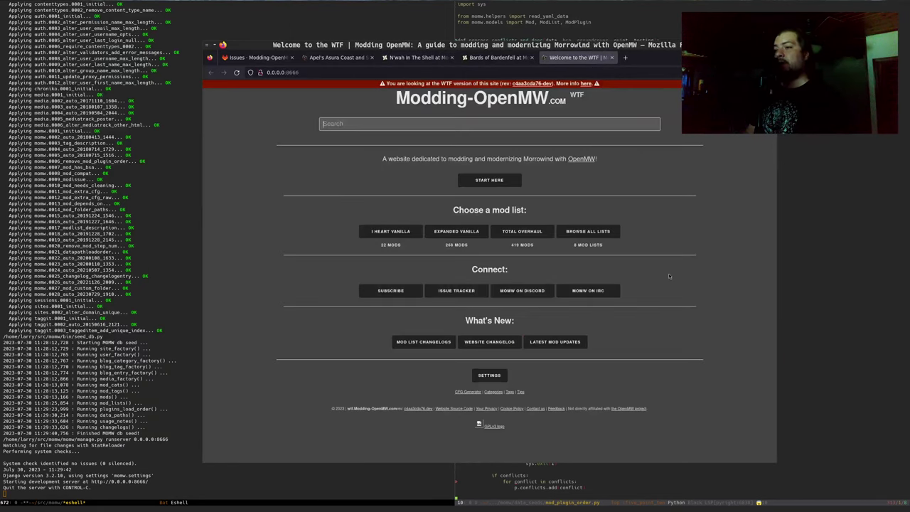
key("F5")
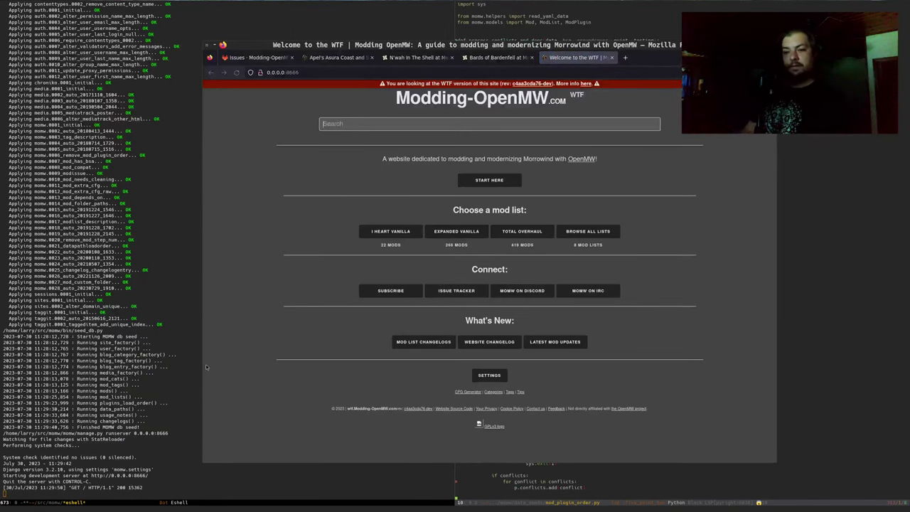
left_click(148, 419)
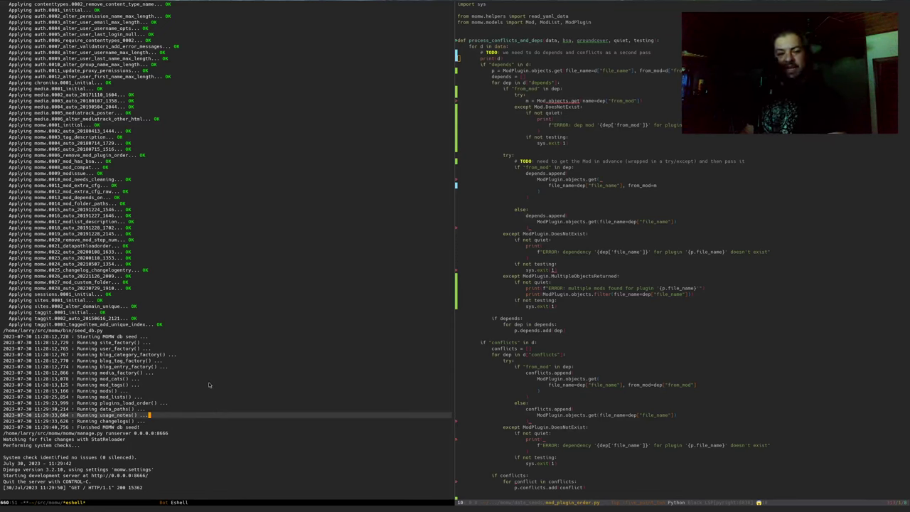
scroll(221, 381, "down", 1)
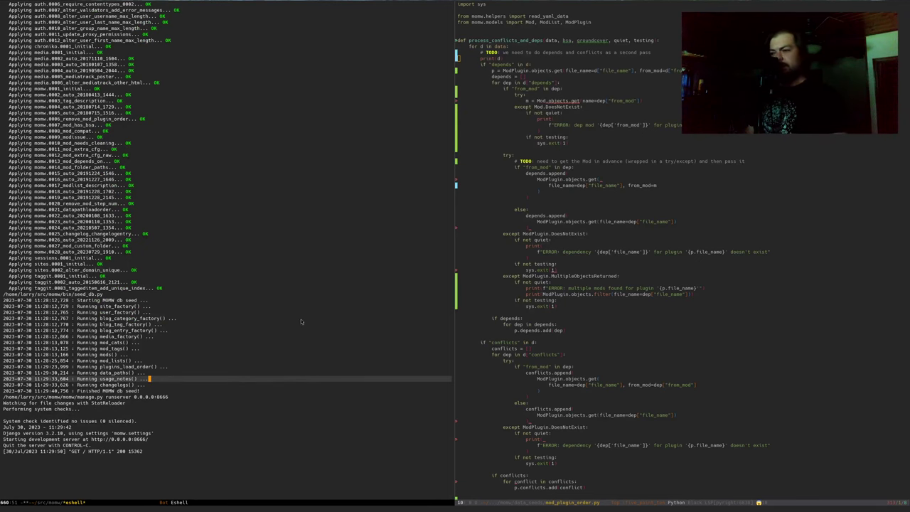
Step: Find the plugin-order processing call and cut its read_yaml_data argument
scroll(481, 242, "down", 6)
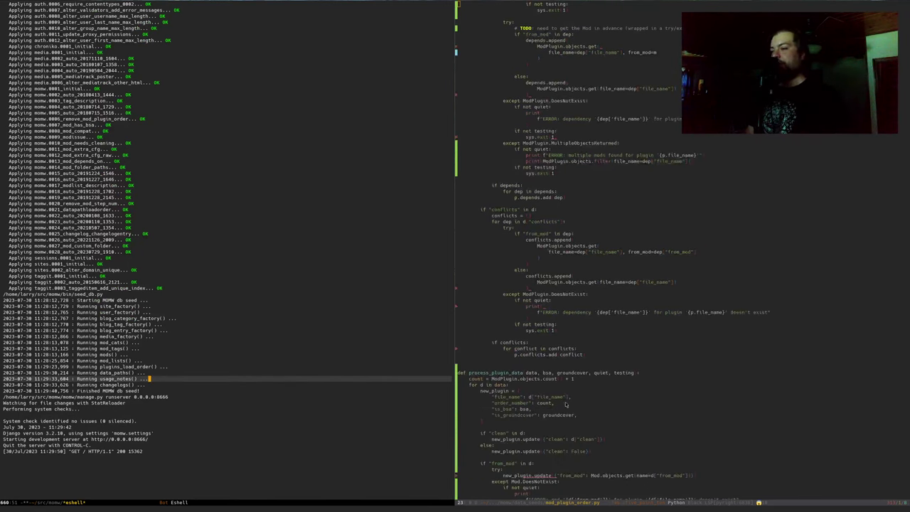
scroll(569, 391, "up", 6)
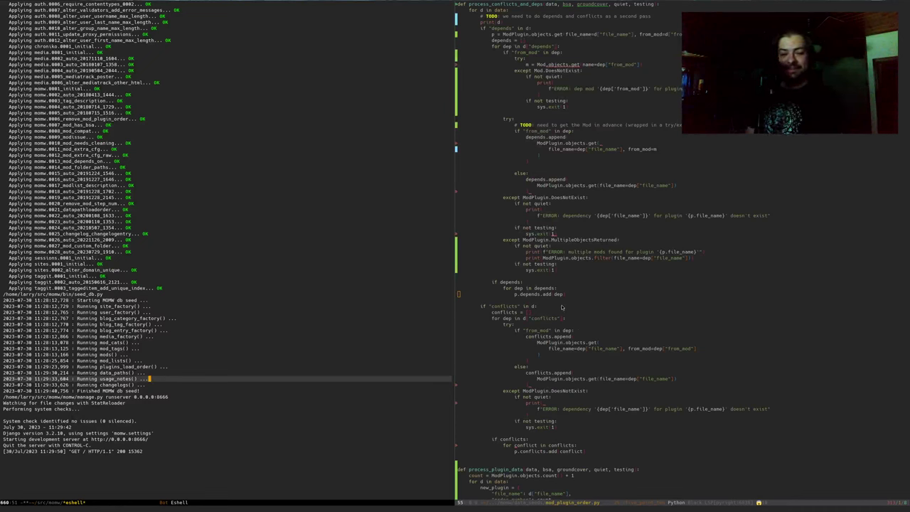
scroll(569, 308, "up", 2)
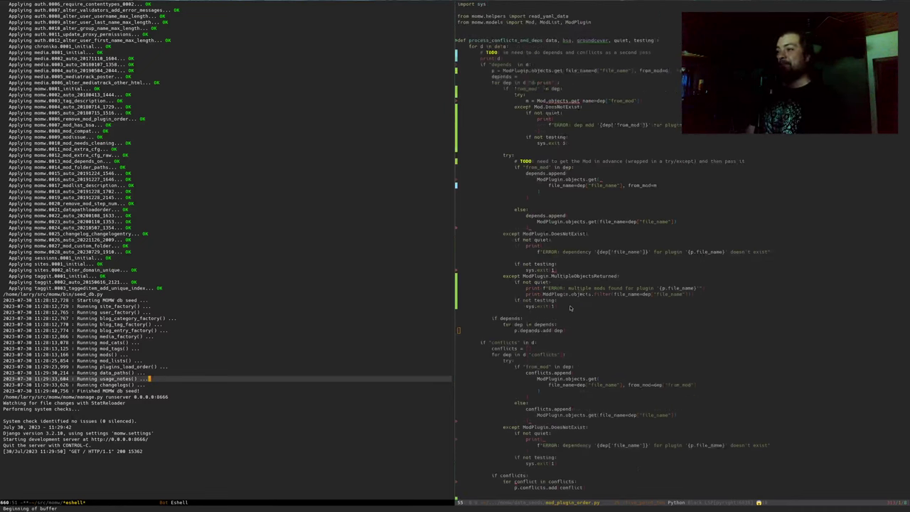
left_click_drag(501, 35, 538, 59)
left_click(541, 52)
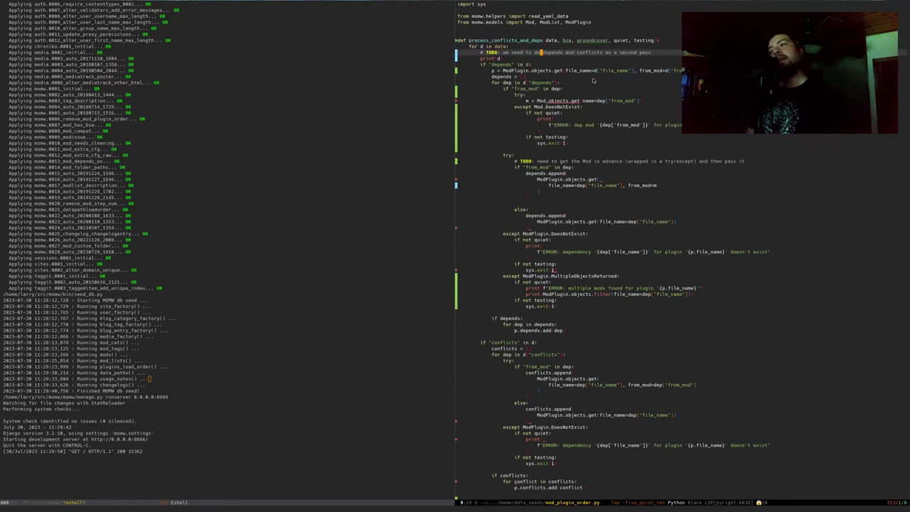
scroll(586, 226, "down", 11)
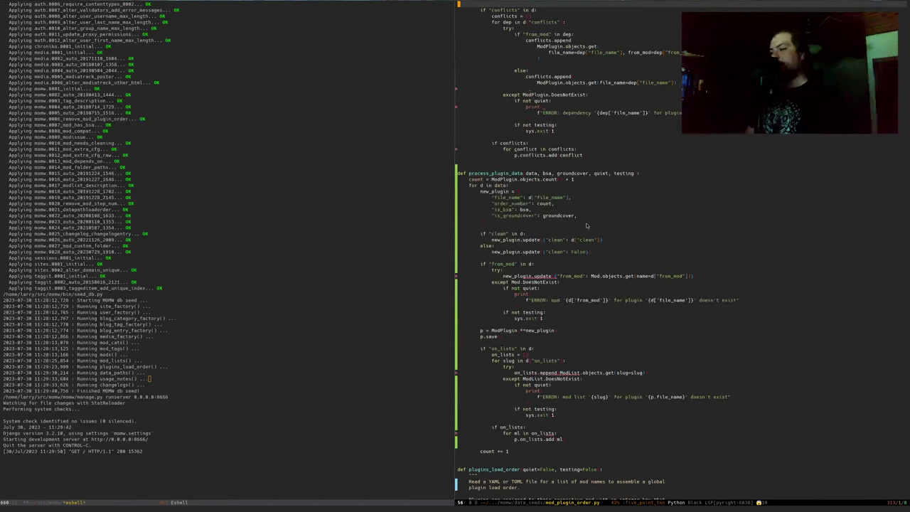
scroll(586, 226, "down", 5)
scroll(567, 390, "down", 1)
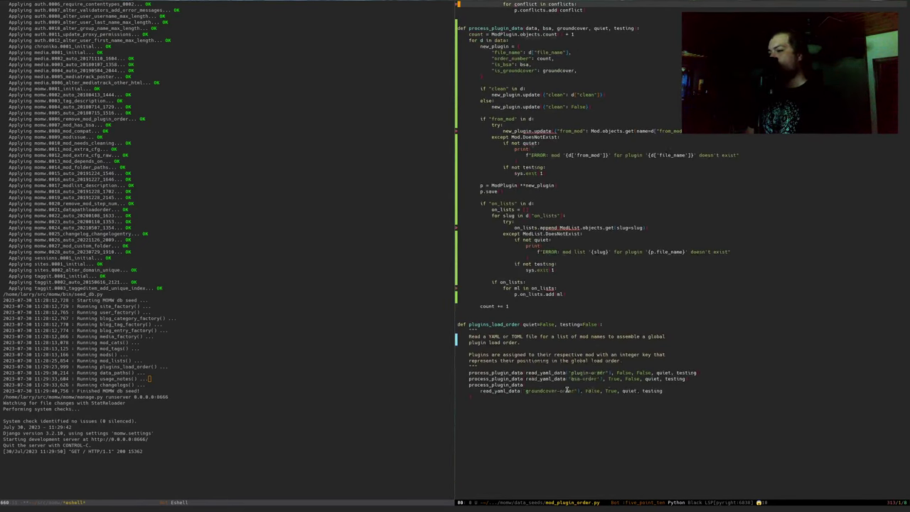
left_click(737, 374)
key("ctrl+alt+b")
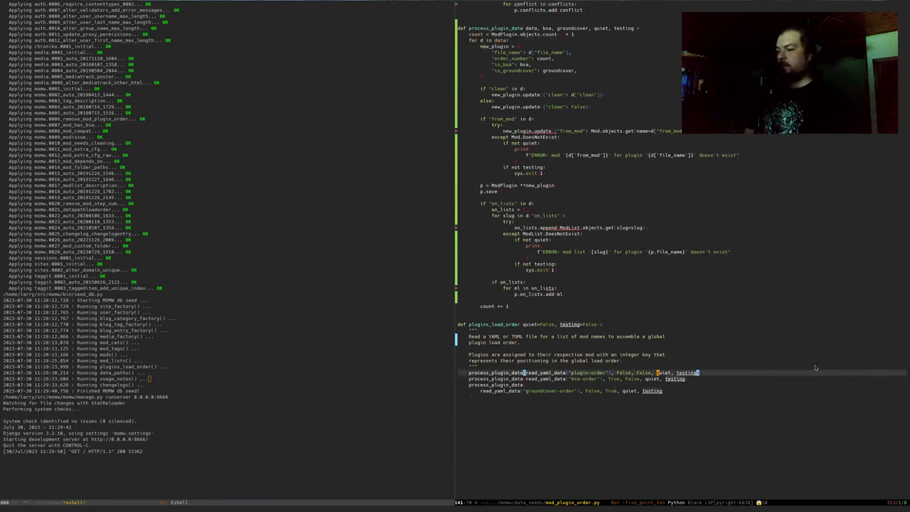
key("ctrl+space")
key("ctrl+alt+f")
key("ctrl+alt+f")
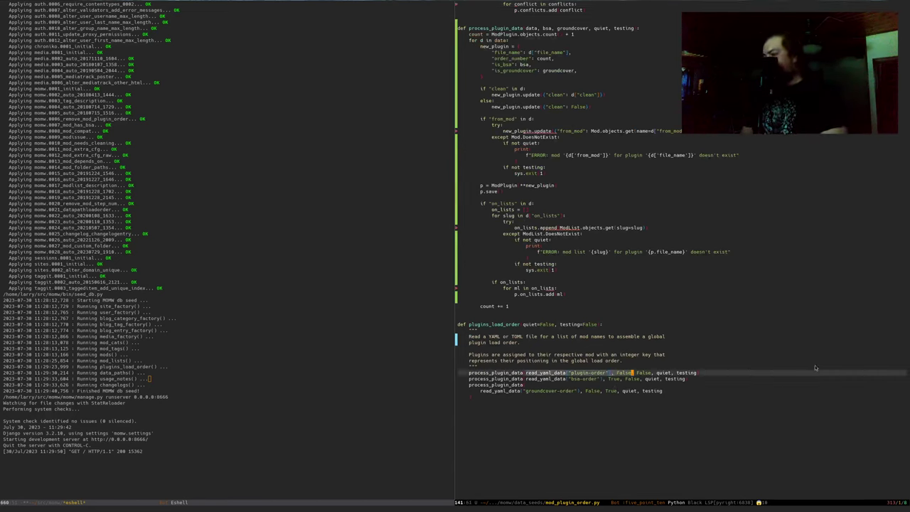
key("Left")
key("Left")
key("Left")
key("Left")
key("ctrl+g")
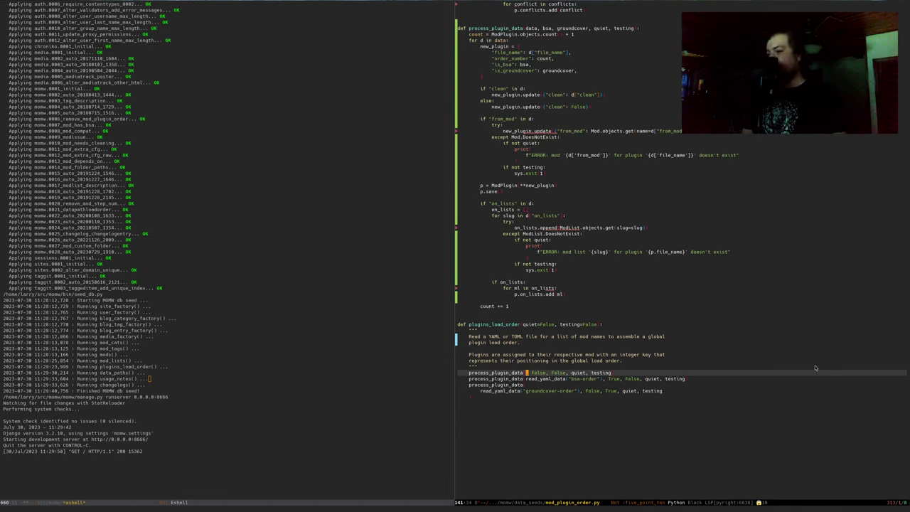
Step: Store the read_yaml_data result in plugin_data and pass plugin_data to process_plugin_data
key("ctrl+a")
key("ctrl+o")
type("plugin")
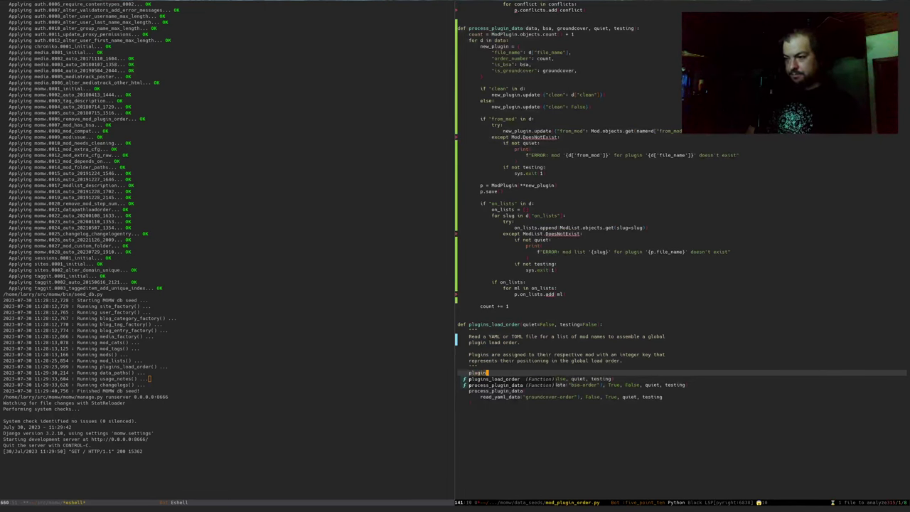
type("_data =")
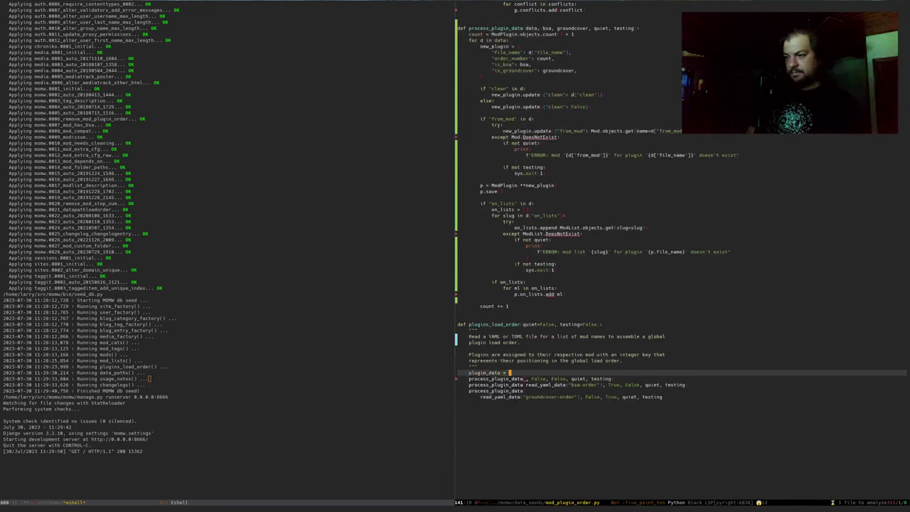
key("ctrl+y")
key("ctrl+n")
key("ctrl+b")
key("ctrl+b")
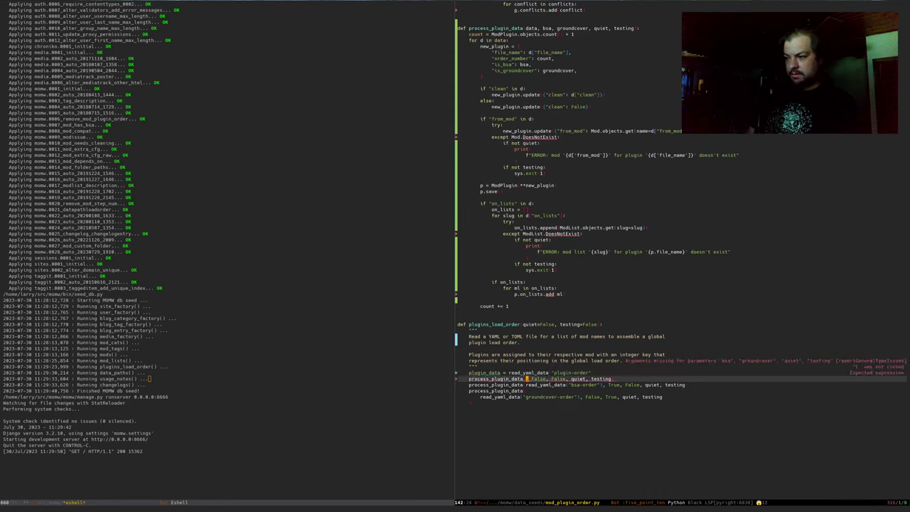
type("plu")
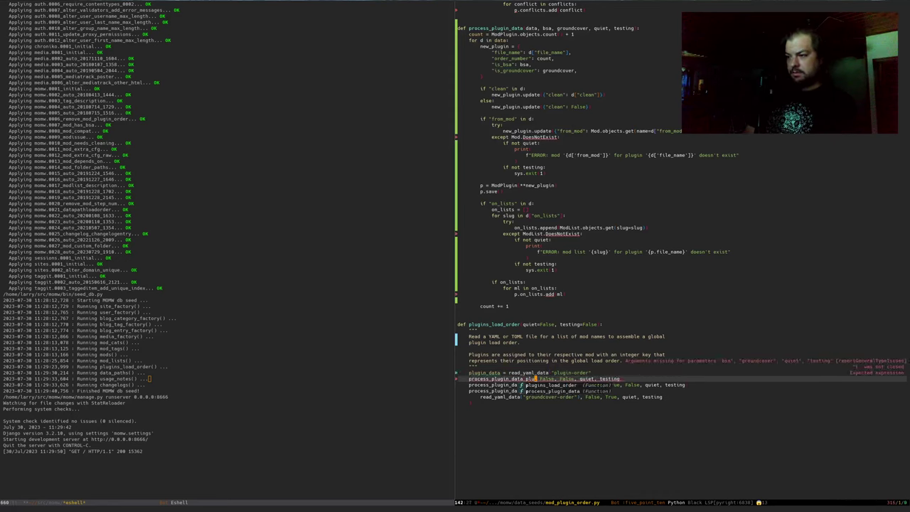
type("gin_data")
key("ctrl+e")
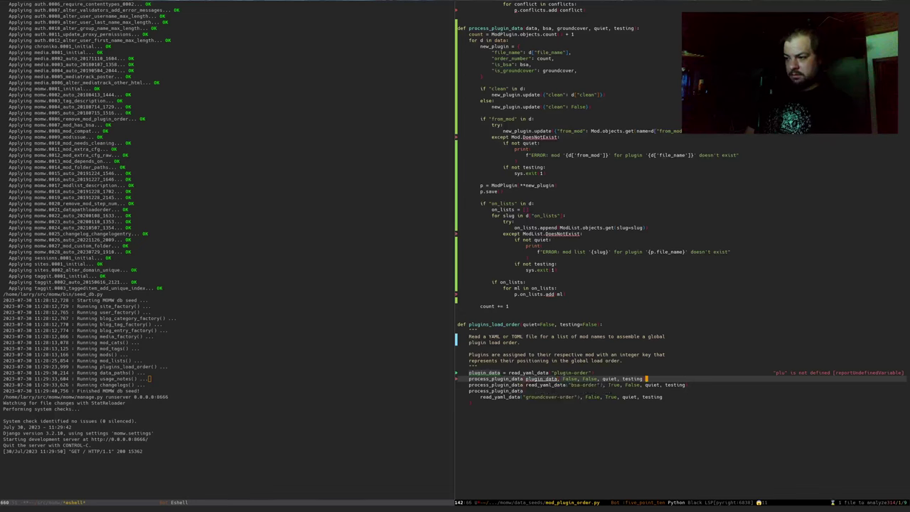
Step: Add a process_conflicts_and_deps call with the same plugin_data arguments and save the file
key("Return")
type("process_conflicts_and_deps")
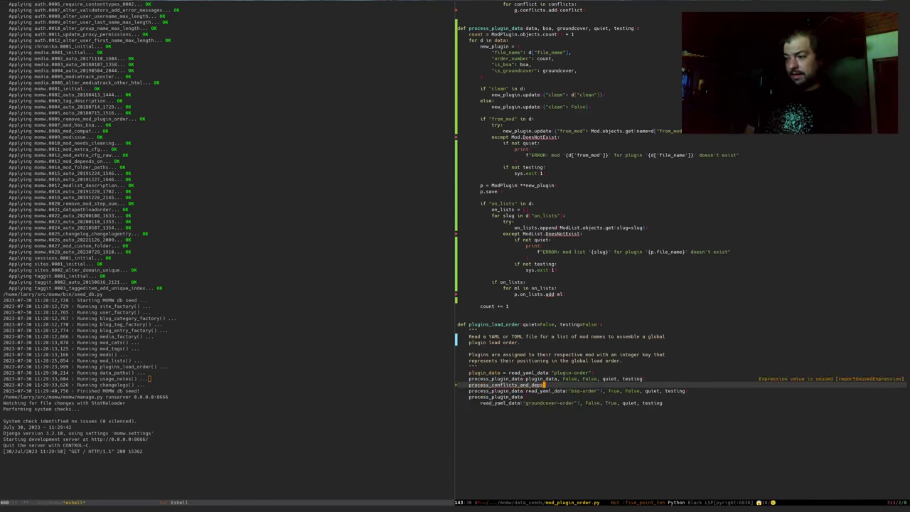
key("Up")
key("ctrl+Left")
key("y")
key("%")
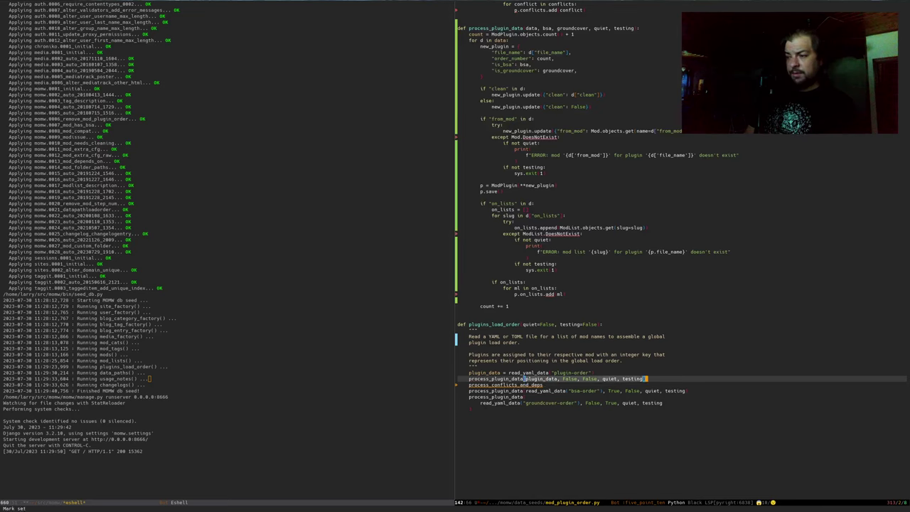
key("Down")
key("p")
key("ctrl+x")
key("ctrl+s")
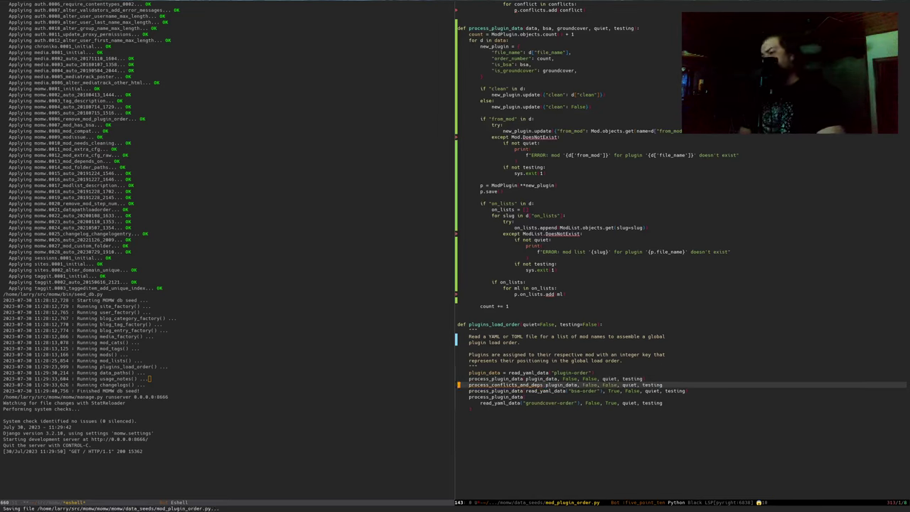
key("ctrl+w")
Step: Interrupt the dev server and rerun make reset server from eshell history
key("h")
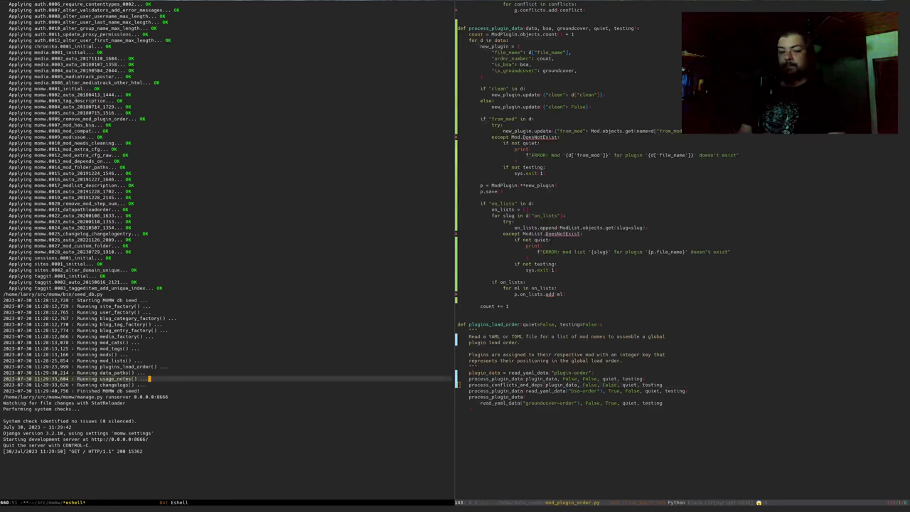
key("ctrl+c")
key("ctrl+c")
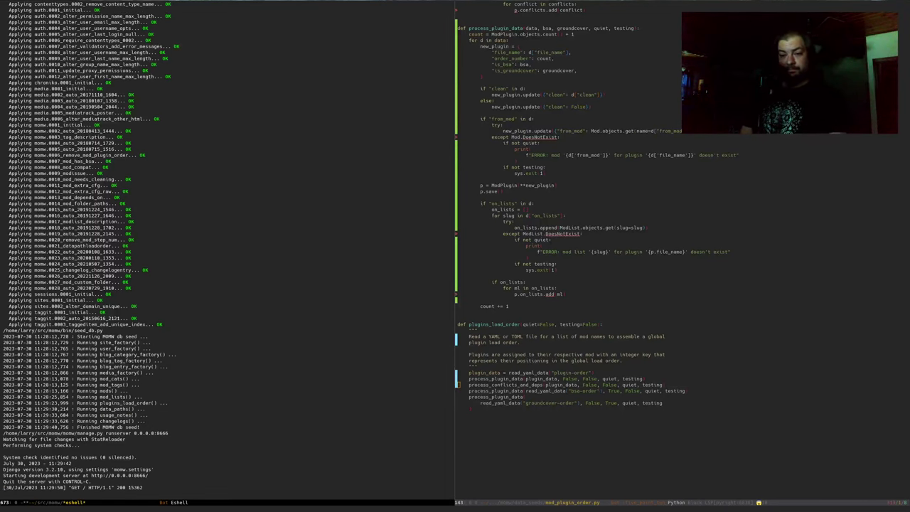
key("alt+p")
key("Return")
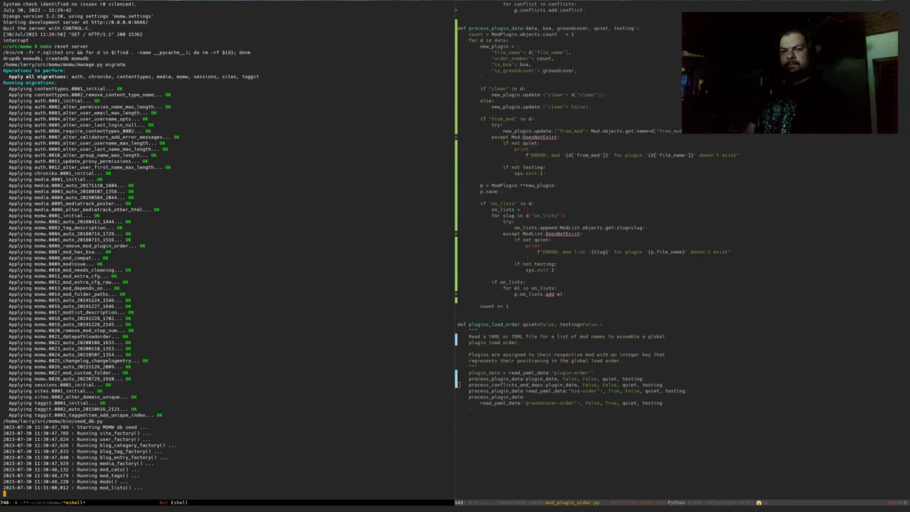
key("alt+Tab")
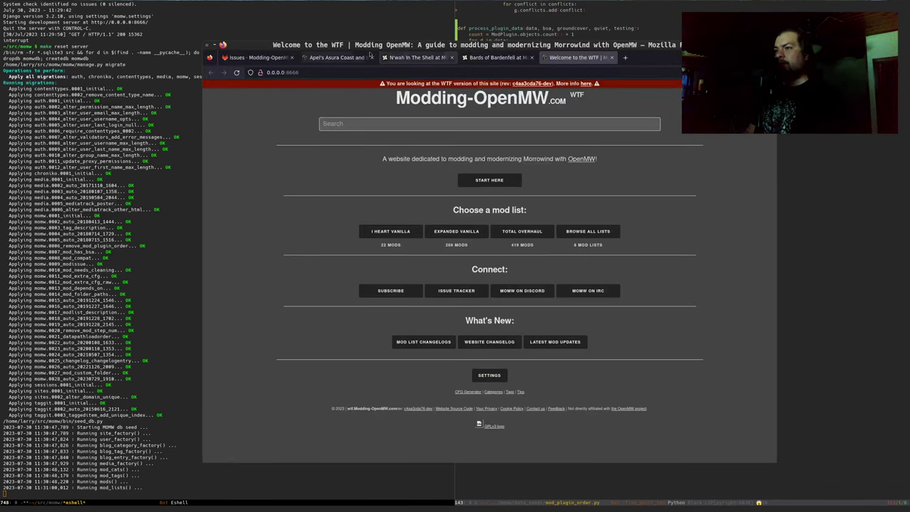
Step: Open issue #216 'Gap near the entrance to Khakurt' and read through its comments
left_click(283, 57)
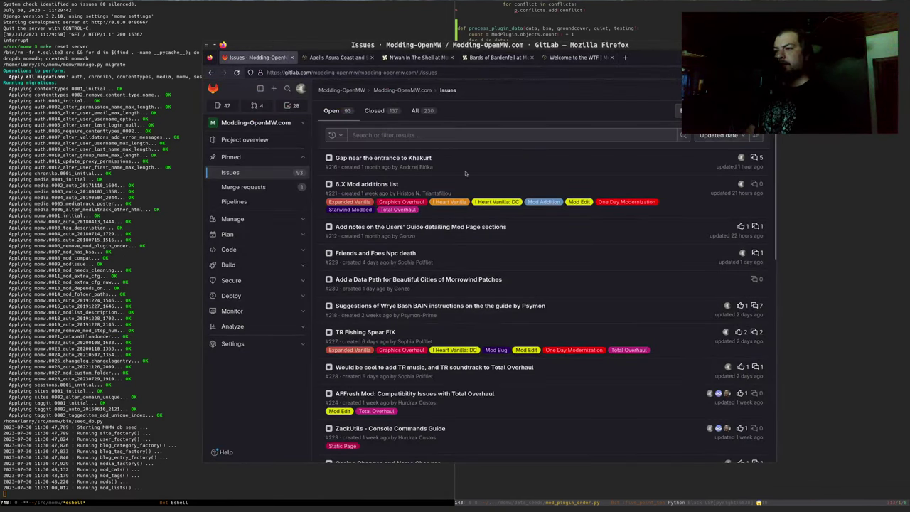
middle_click(409, 158)
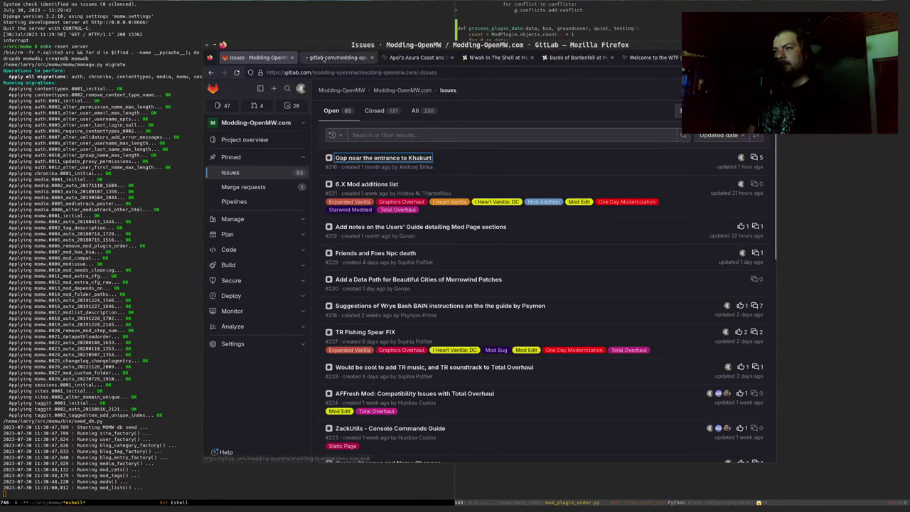
left_click(325, 58)
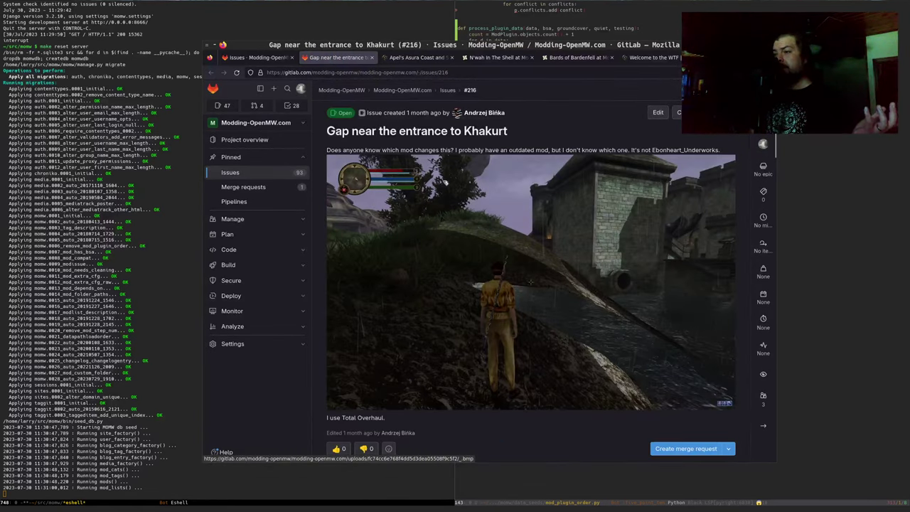
scroll(531, 284, "down", 3)
scroll(516, 237, "down", 15)
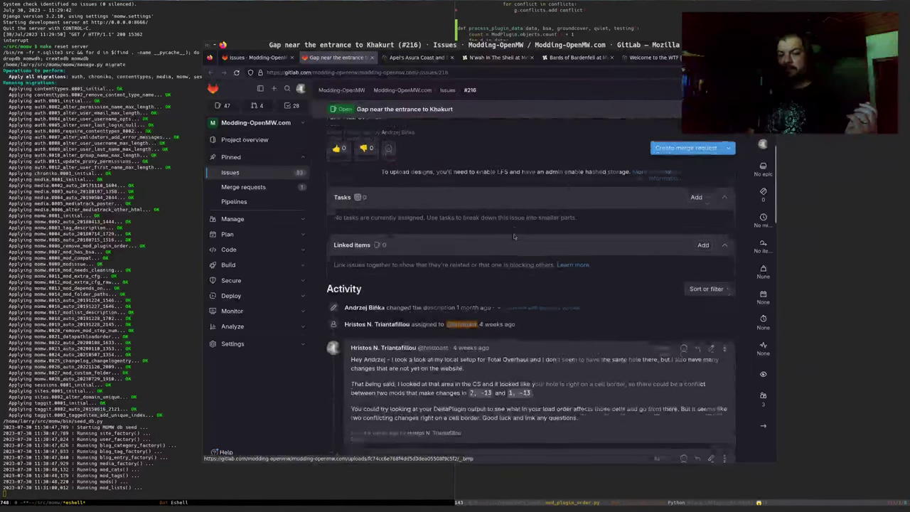
scroll(514, 237, "down", 10)
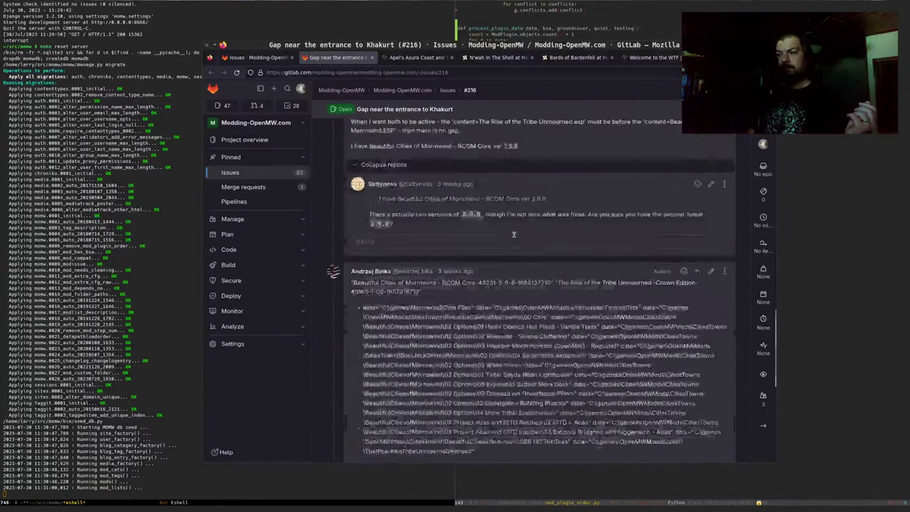
scroll(537, 250, "up", 2)
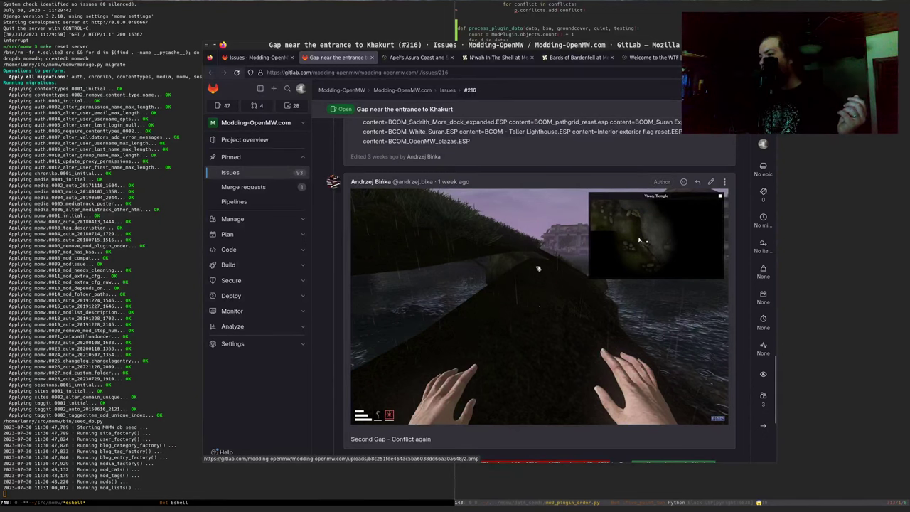
scroll(497, 289, "down", 2)
scroll(515, 260, "up", 1)
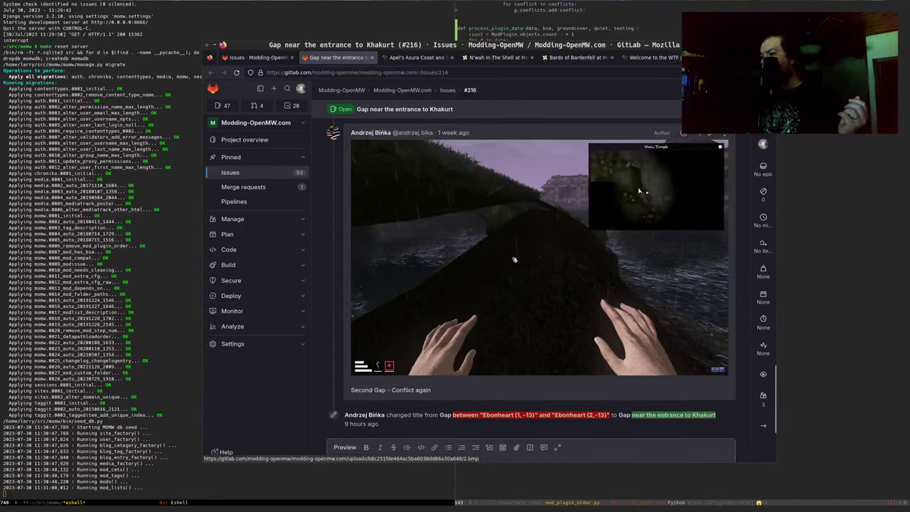
scroll(523, 257, "up", 1)
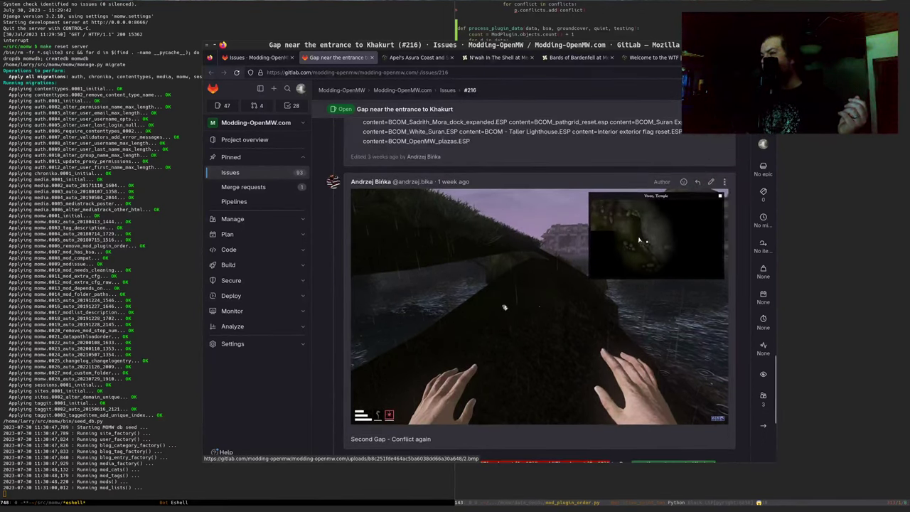
Step: View the second-gap screenshot at full size, then return to the issue
left_click(524, 259)
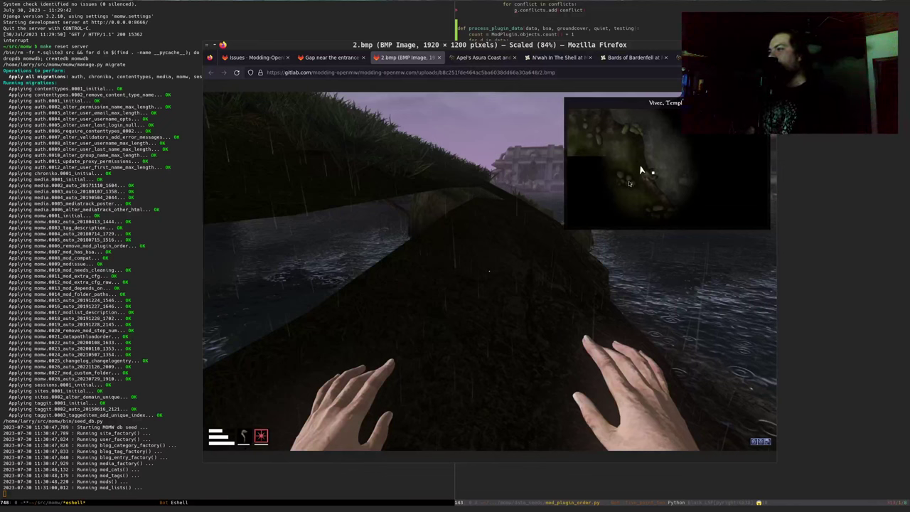
left_click(317, 57)
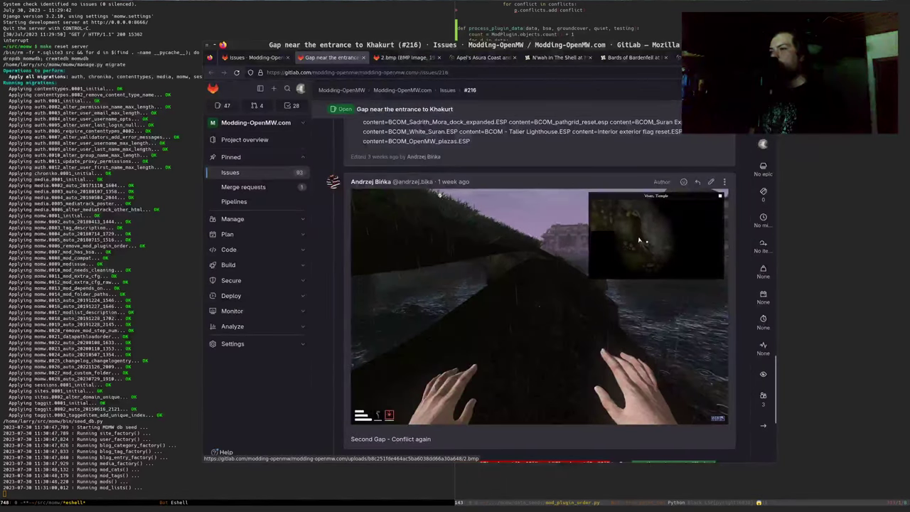
scroll(639, 241, "down", 1)
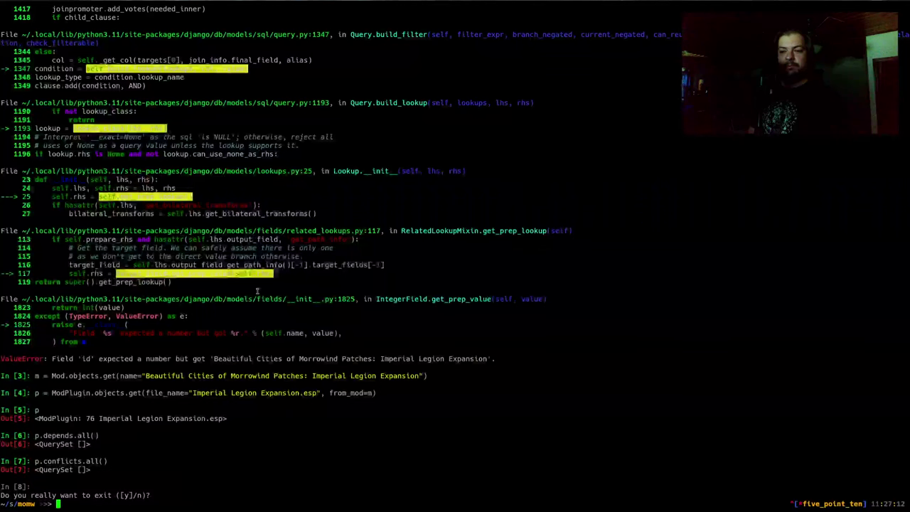
Step: Rerun the total-overhaul run.sh command from history with --cell Vivec appended
key("ctrl+r")
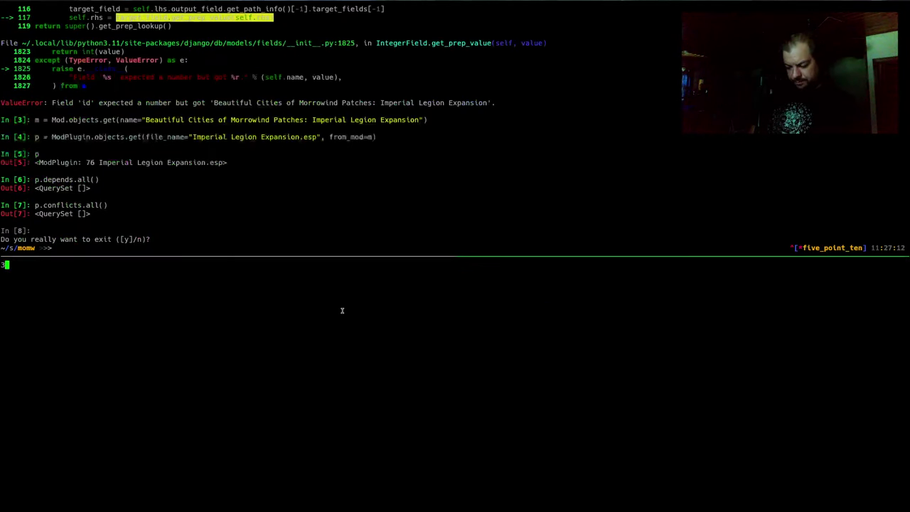
type("run")
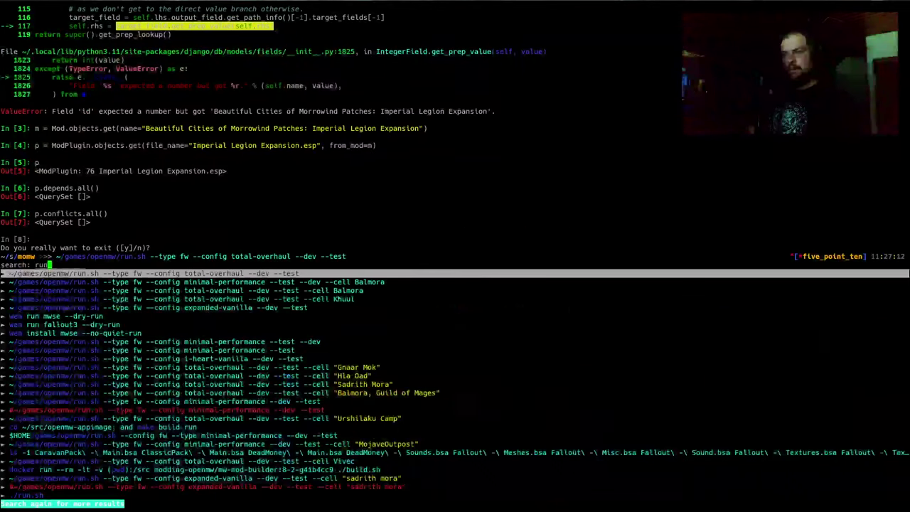
key("Return")
type("--cell Viv")
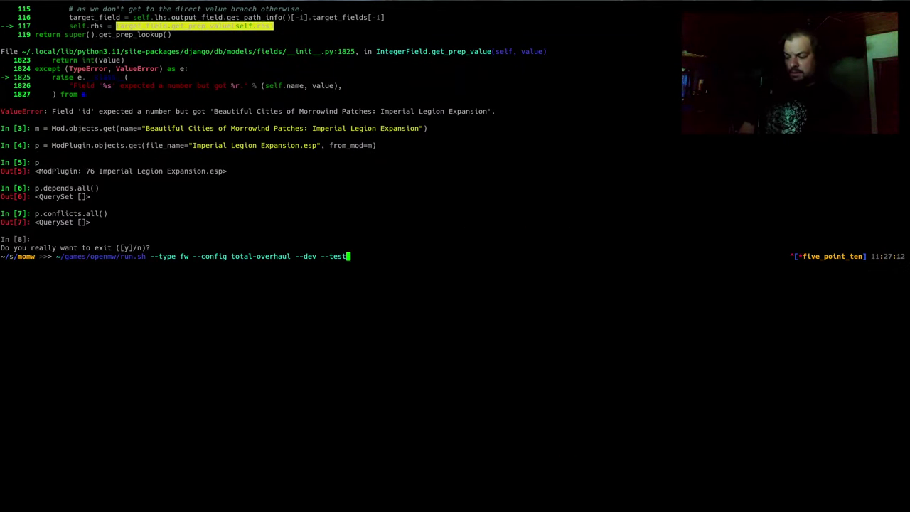
type("ec")
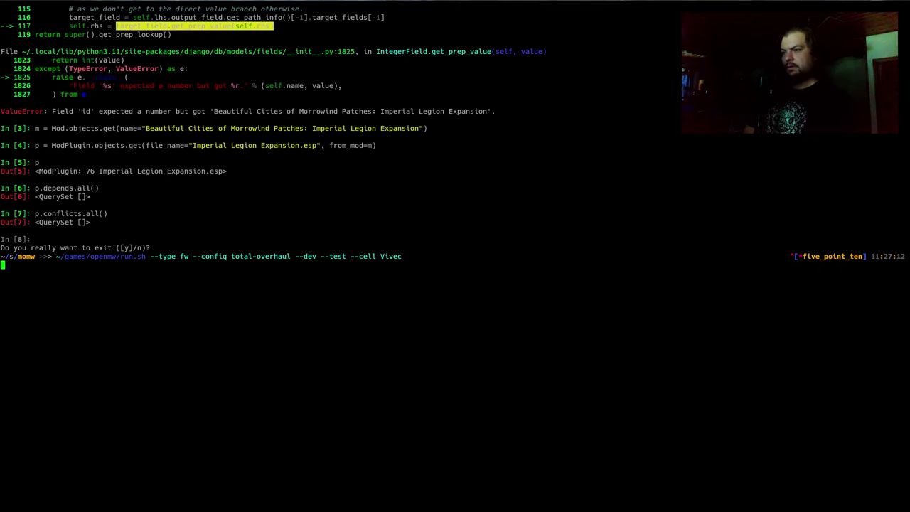
key("Return")
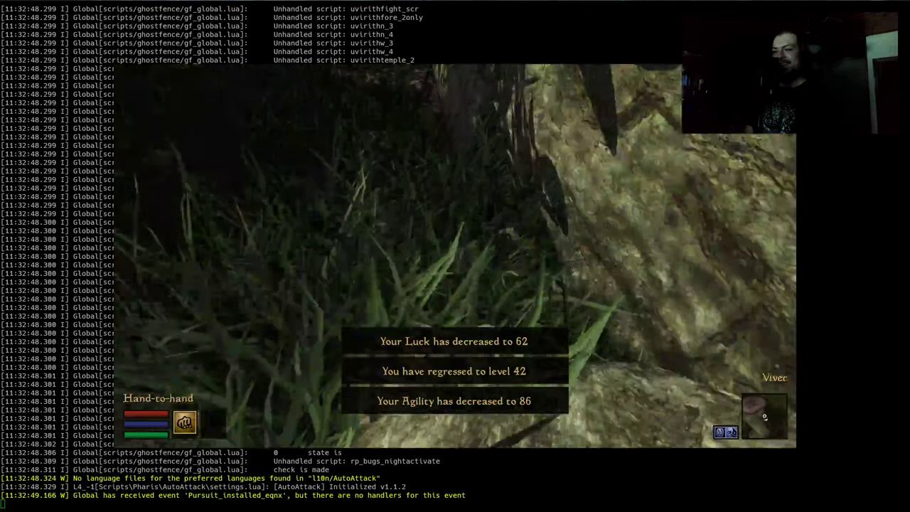
Step: Bring up the game's main menu and maximize the OpenMW window
key("Escape")
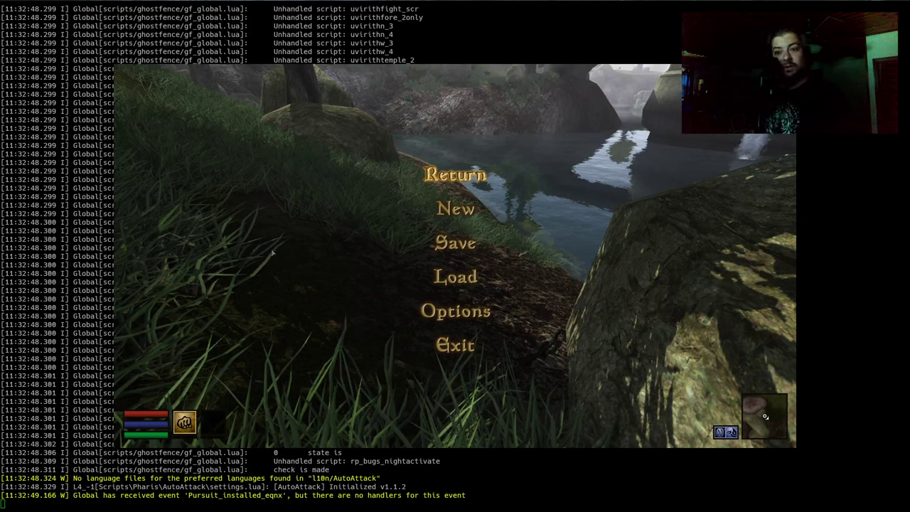
key("alt+space")
key("Down")
key("Down")
key("Down")
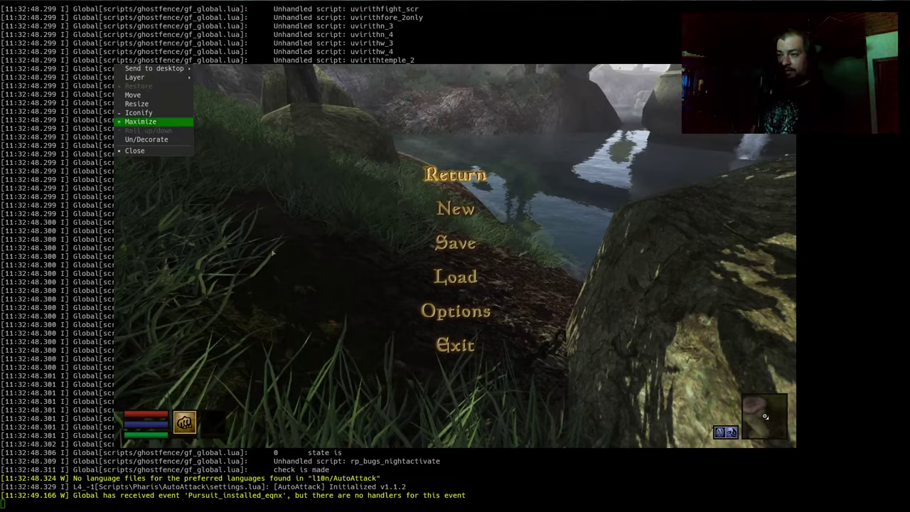
key("Return")
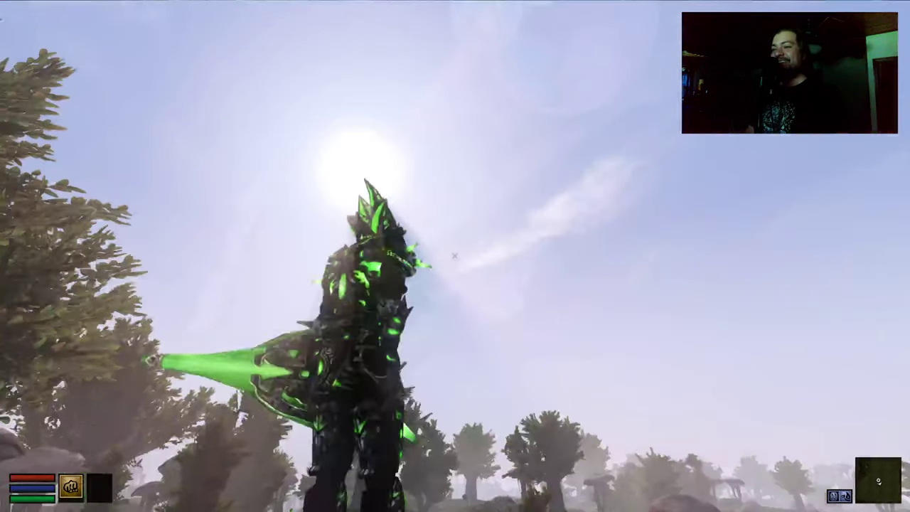
Step: Switch to first-person and walk past the riverside bush toward the stone bridge
key("Tab")
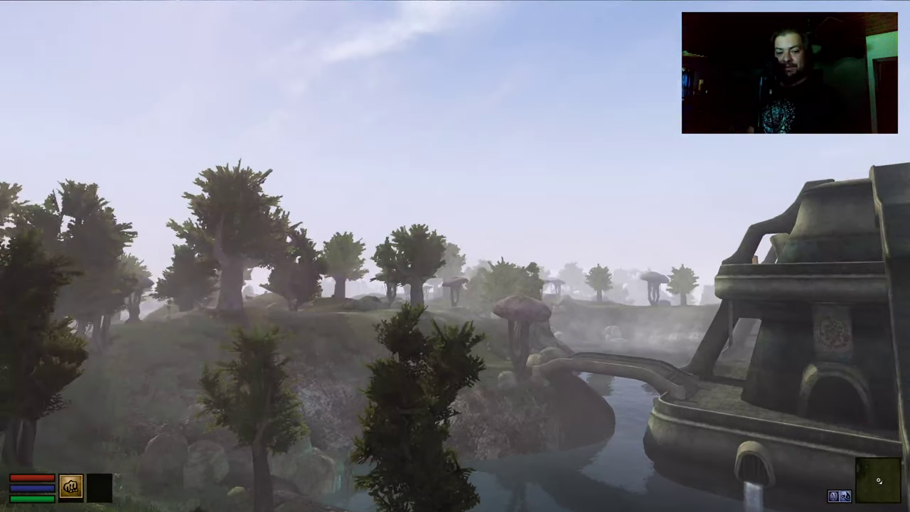
key("w")
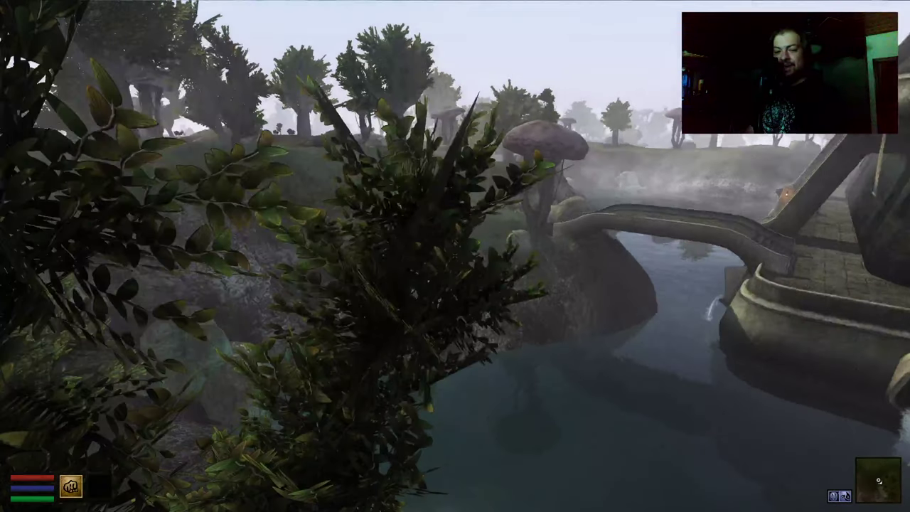
key("w")
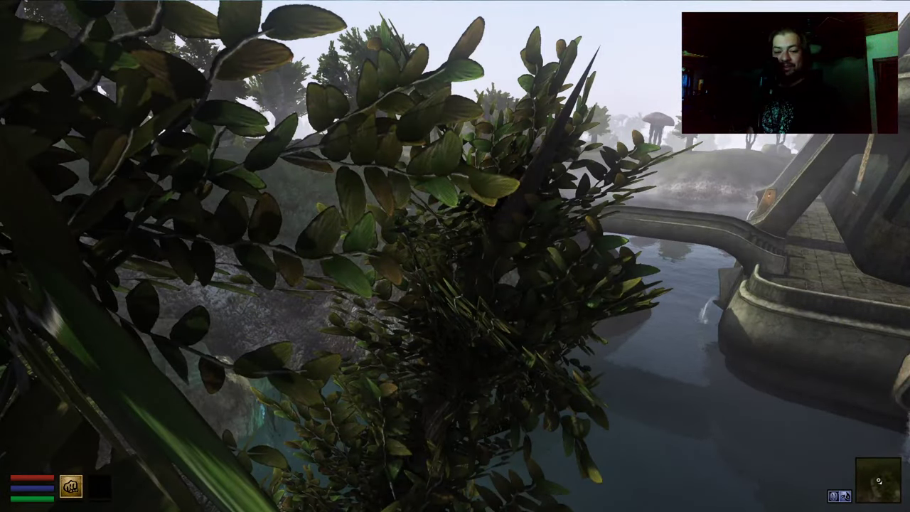
key("s")
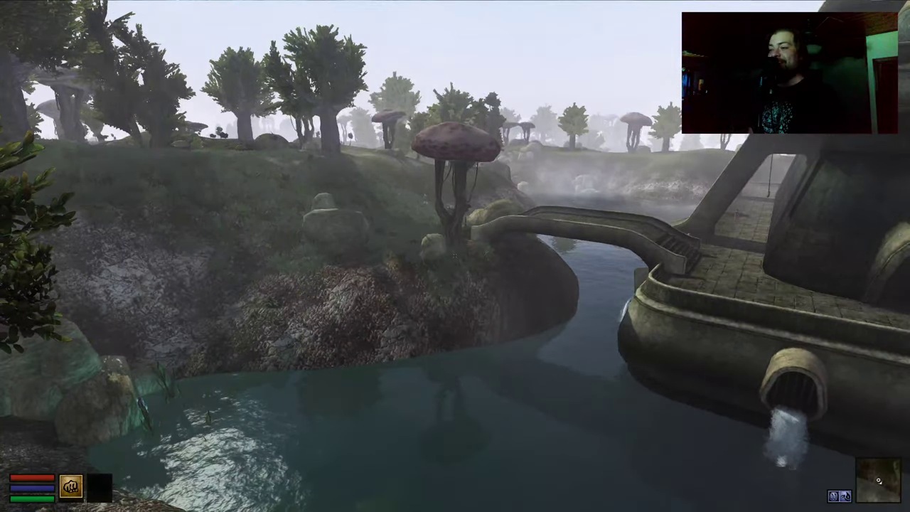
key("s")
key("w")
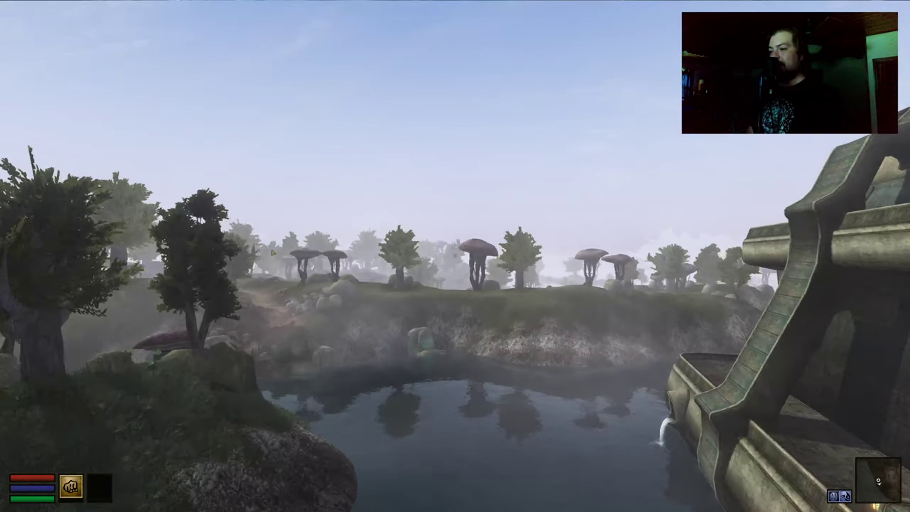
Step: Compare the local map with the GitLab gap issue, then open the console
right_click(718, 141)
left_click(720, 145)
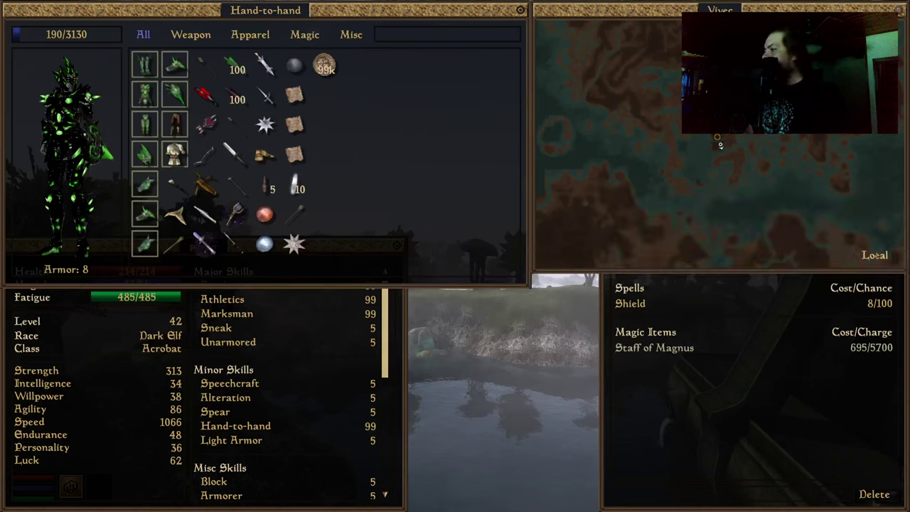
left_click(874, 254)
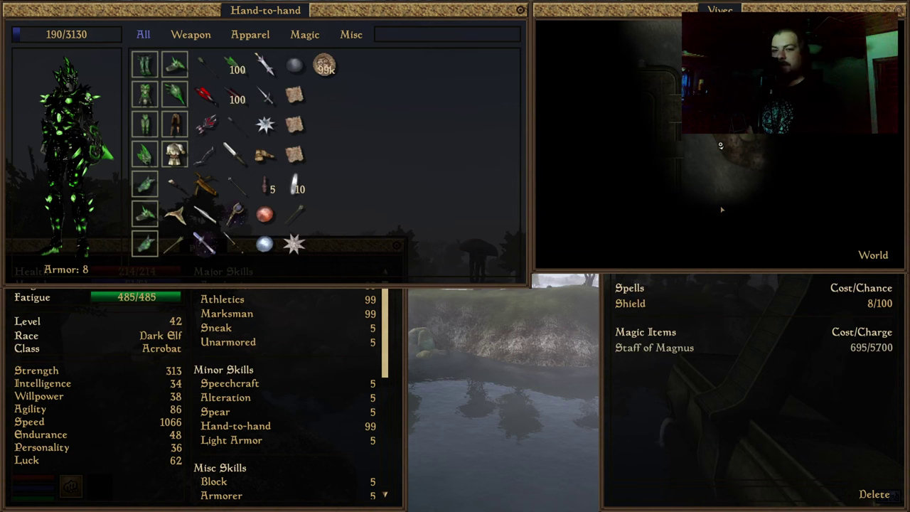
key("alt+Tab")
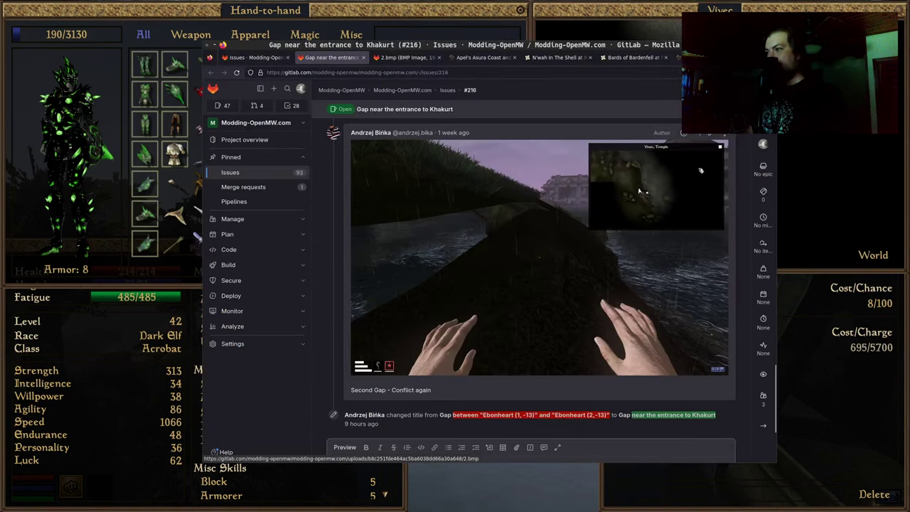
key("alt+Tab")
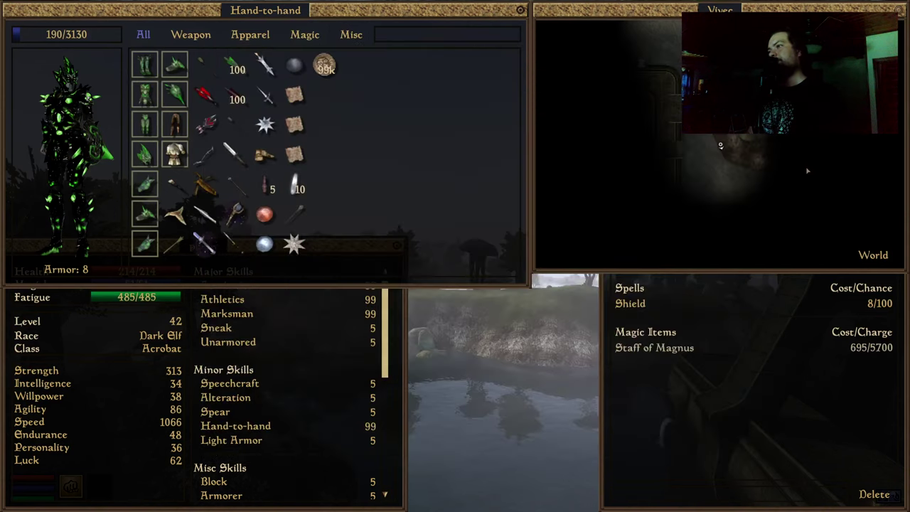
right_click(720, 146)
key("grave")
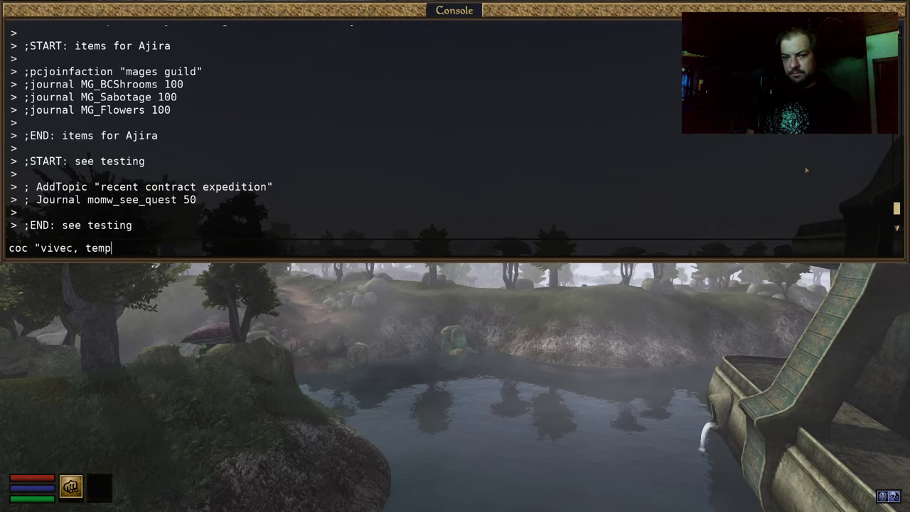
Step: Run coc "vivec, temple" to teleport there, then close the console
key("Return")
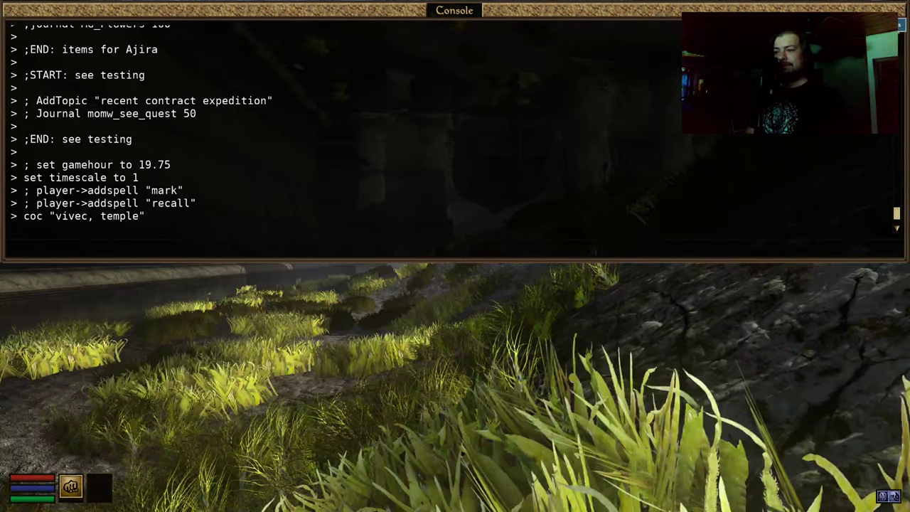
key("grave")
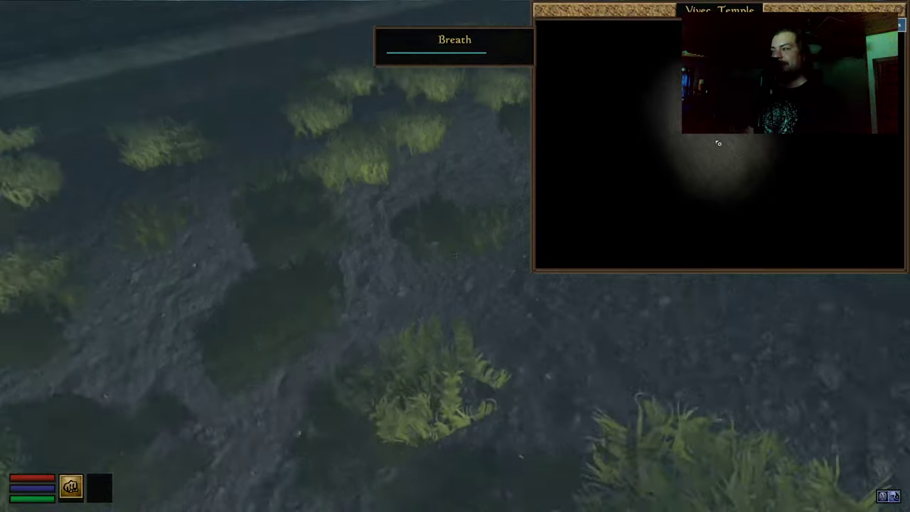
Step: Swim up to the Vivec canal surface toward the harbour, then compare with the GitLab issue
key("w")
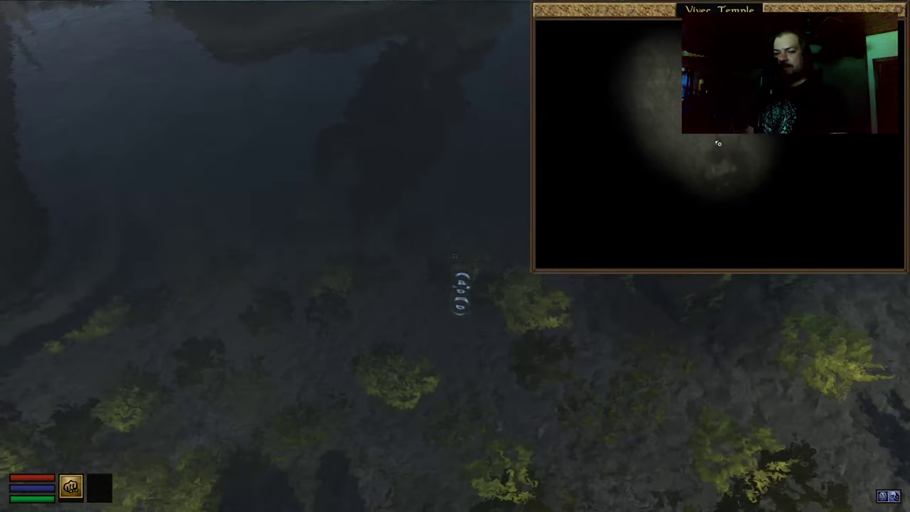
key("w")
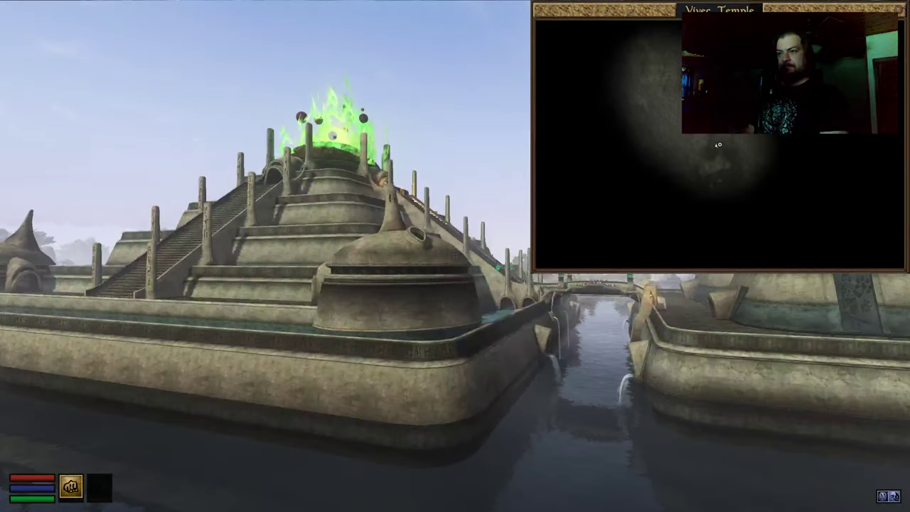
key("w")
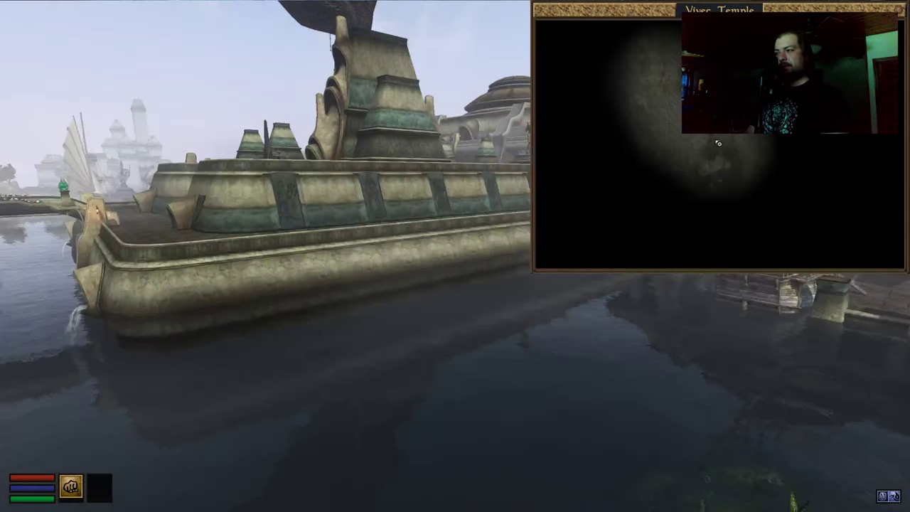
key("Escape")
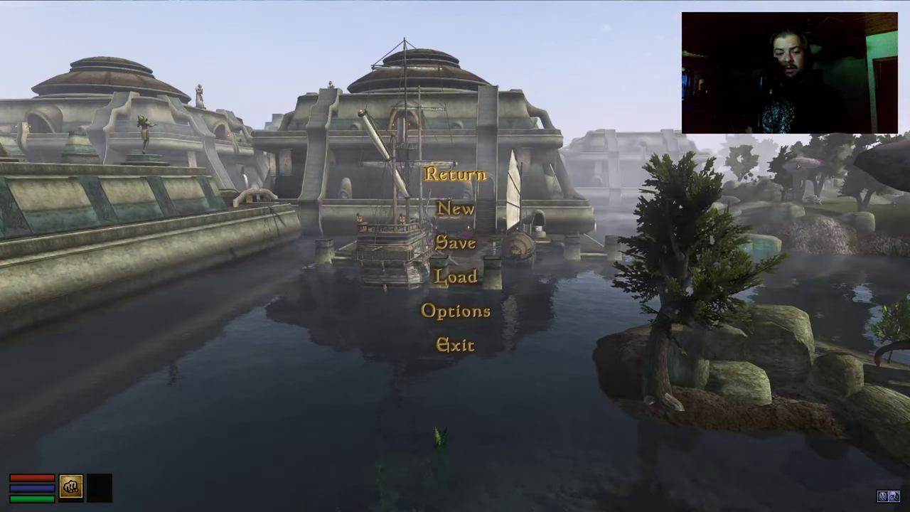
key("alt+Tab")
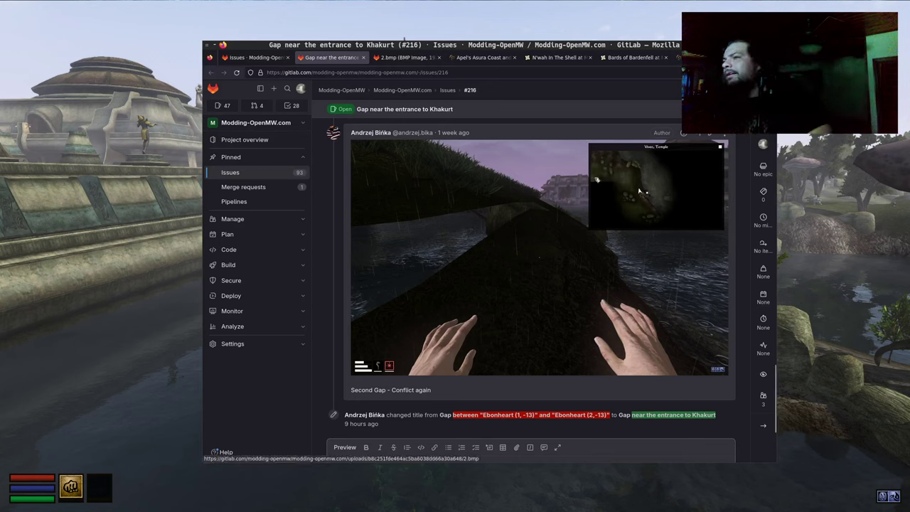
key("alt+Tab")
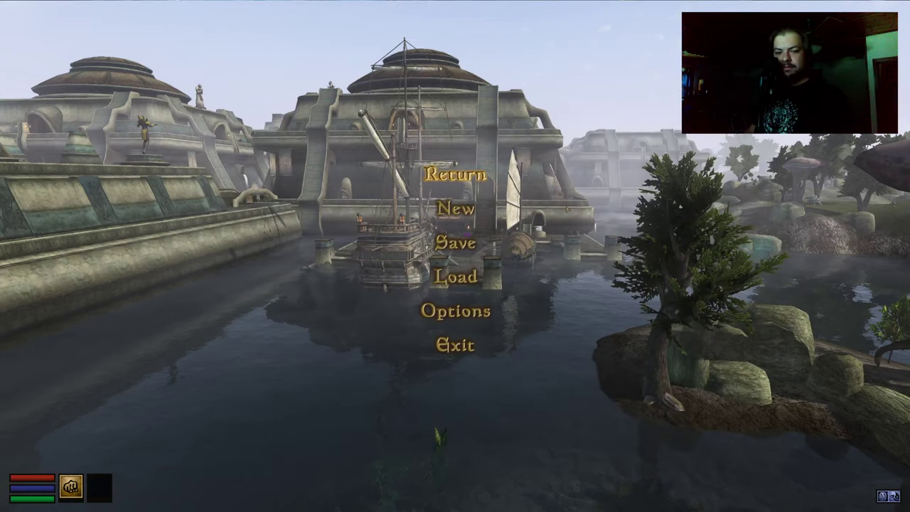
key("Escape")
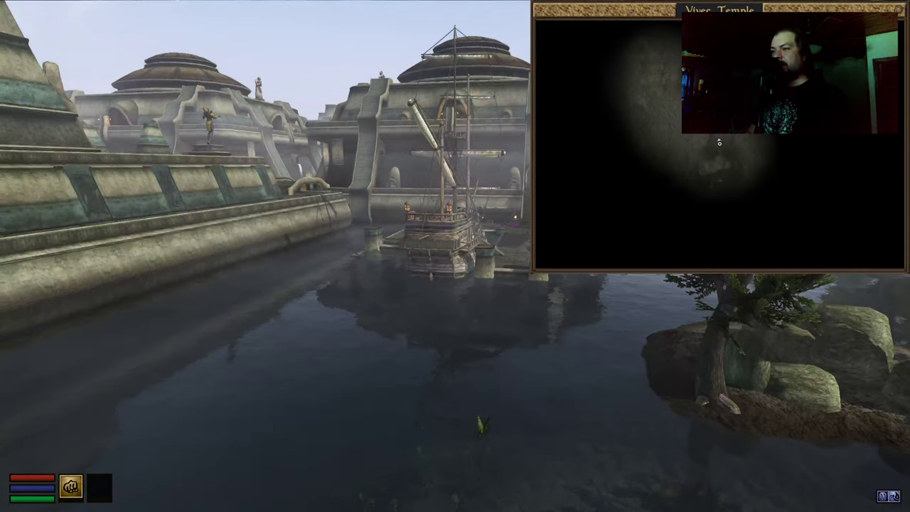
Step: Head past the small tree island to the Vivec canton canal, checking the GitLab issue again
key("w")
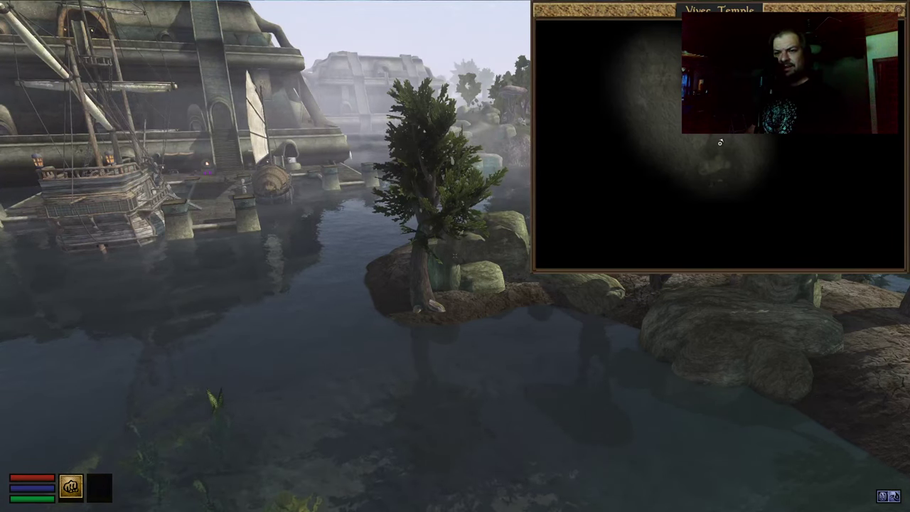
key("w")
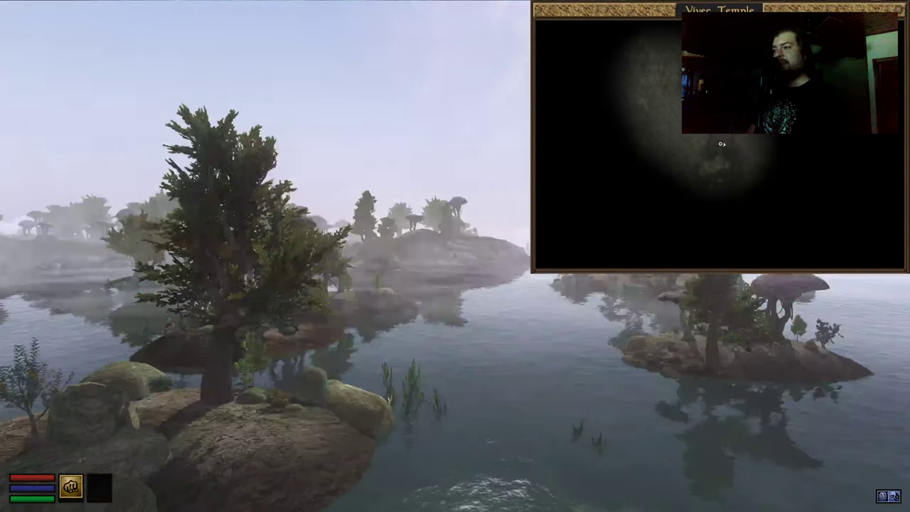
key("w")
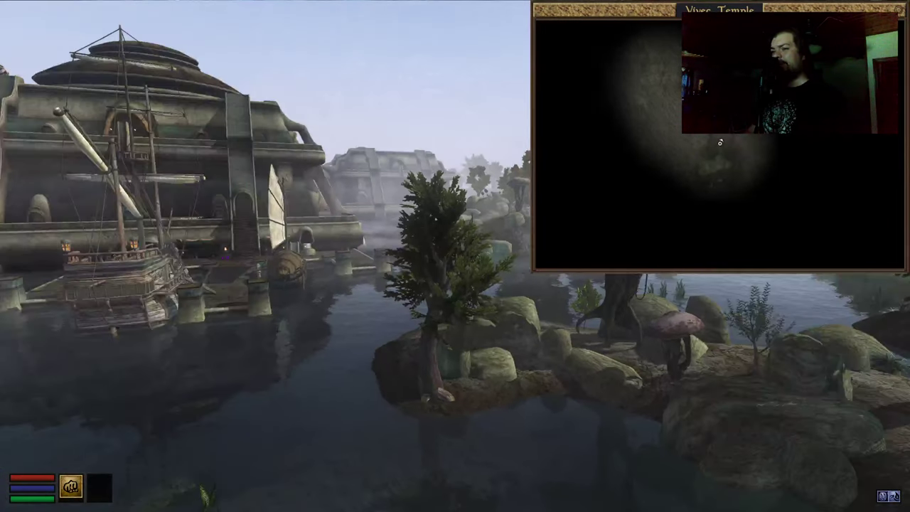
key("w")
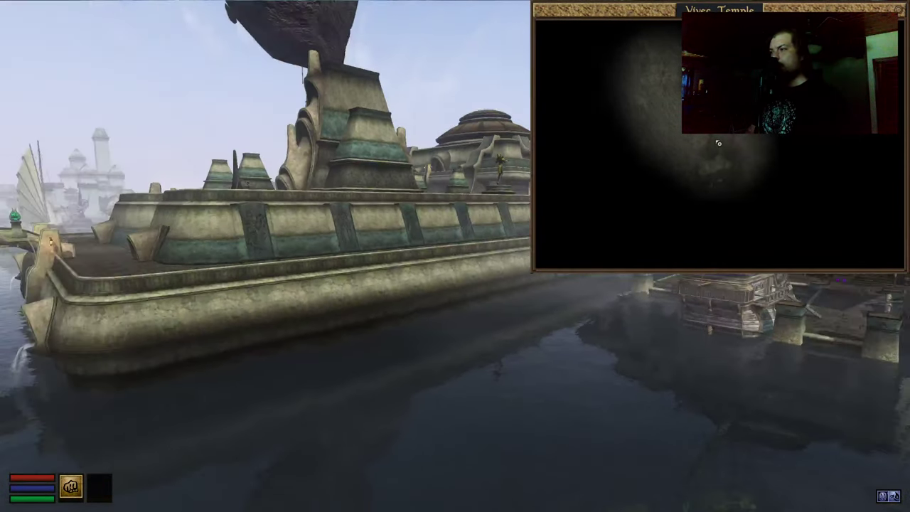
key("w")
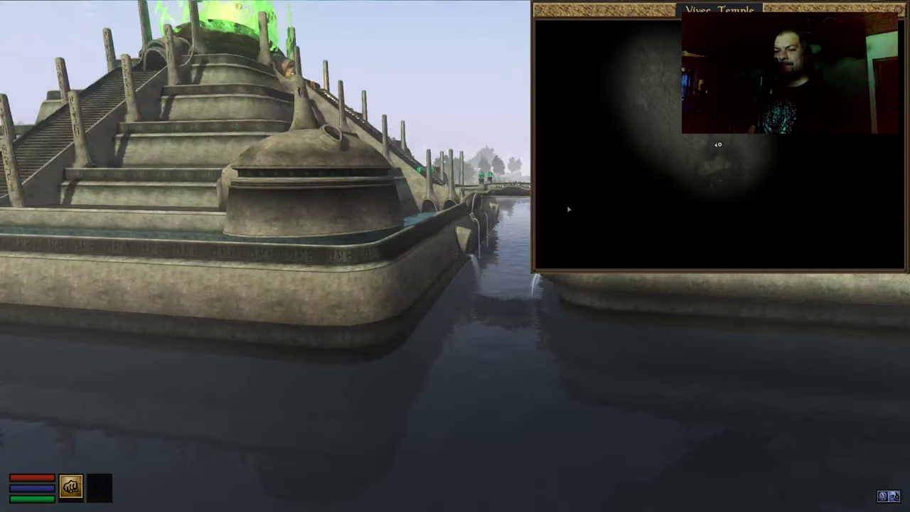
key("alt+Tab")
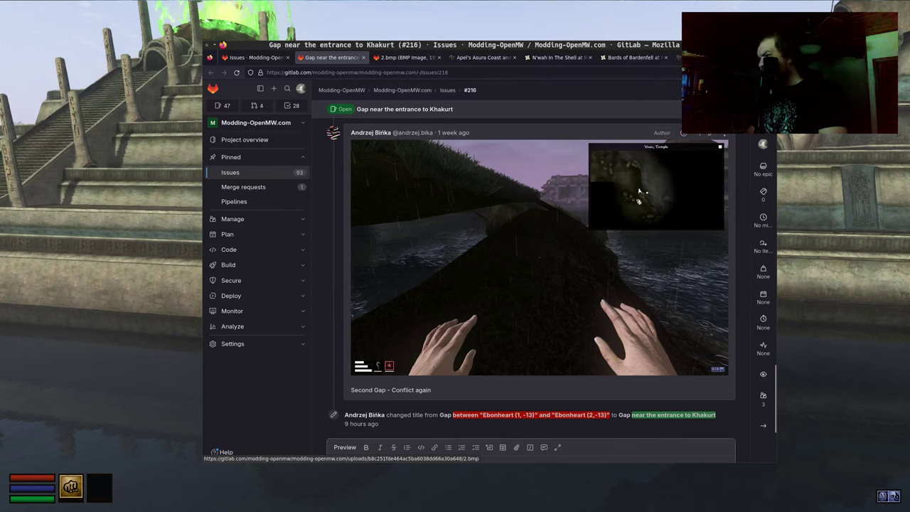
key("alt+Tab")
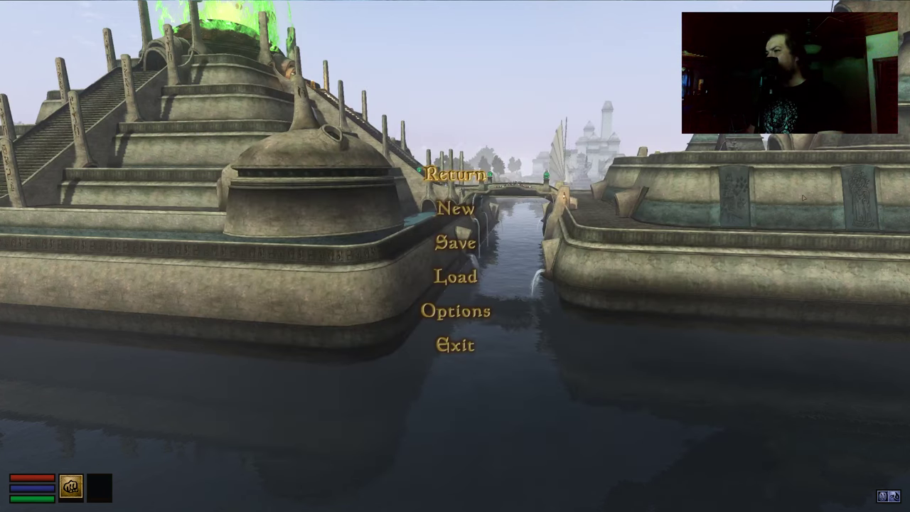
left_click(423, 173)
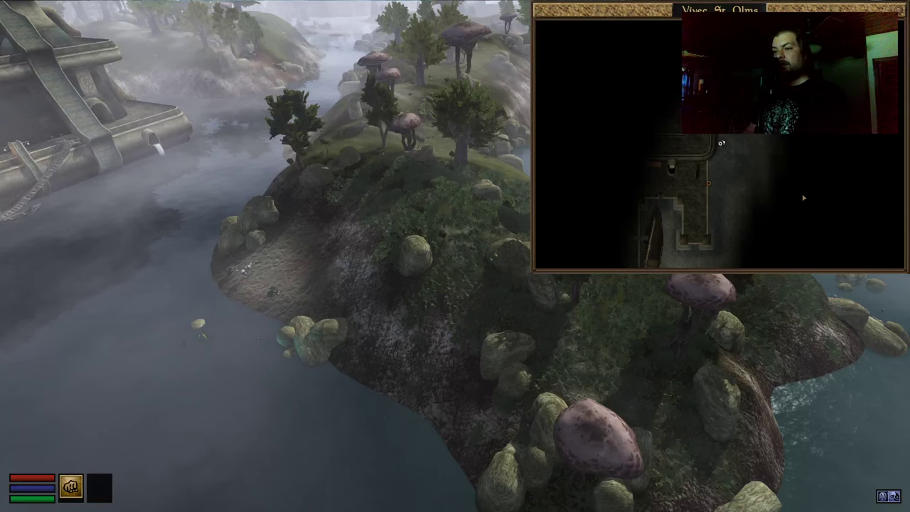
Step: After comparing with the GitLab issue, cross the swamp and show the inventory, stats and map windows
key("alt+Tab")
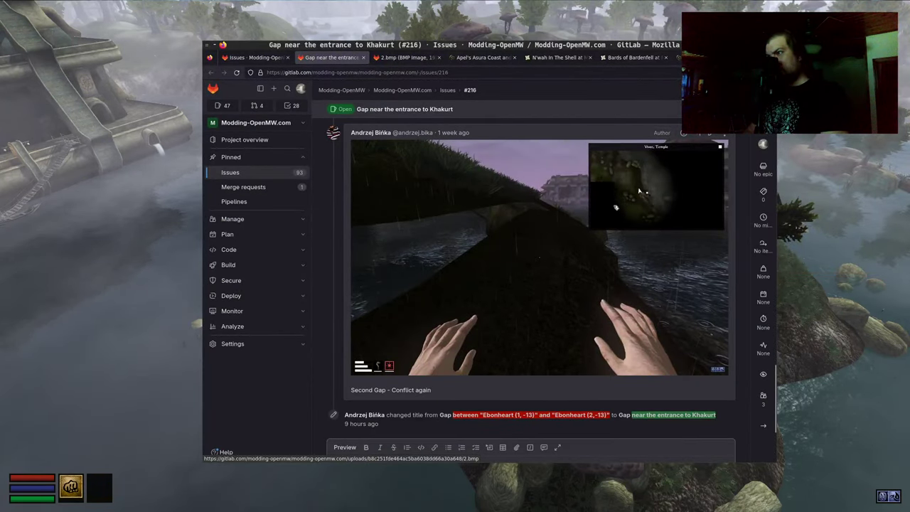
key("alt+Tab")
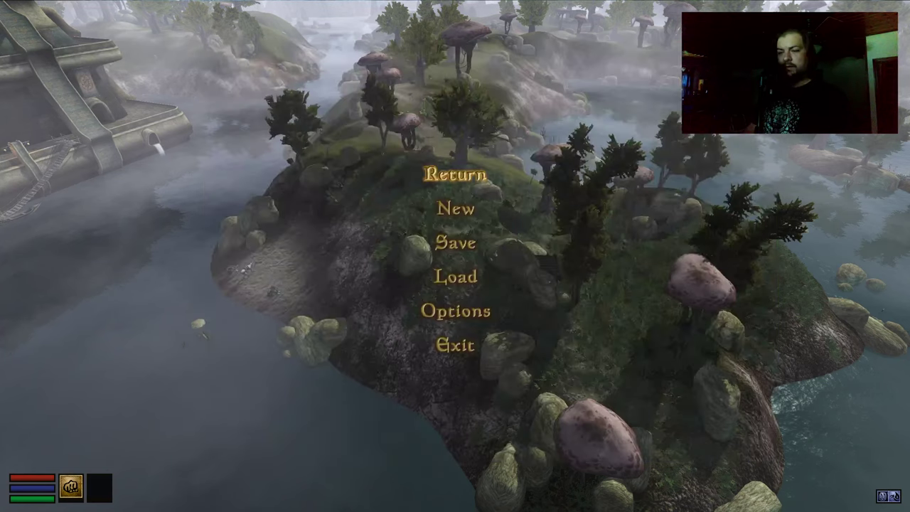
key("Escape")
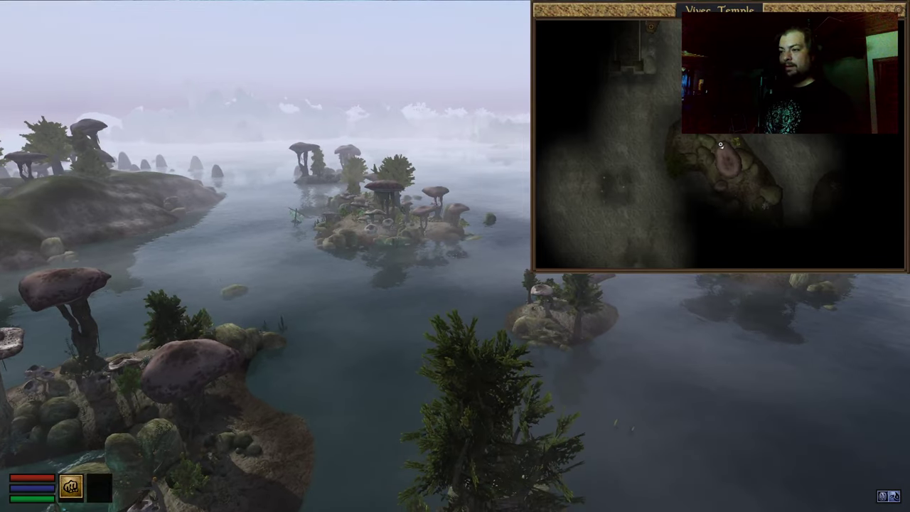
key("Tab")
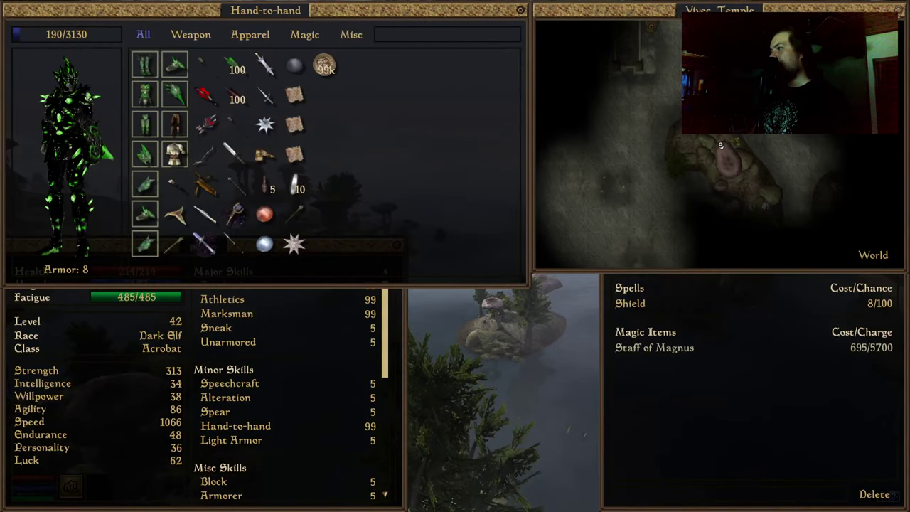
Step: Close the menu windows and walk along the Vivec canal into the Ascadian Isles Region
key("Tab")
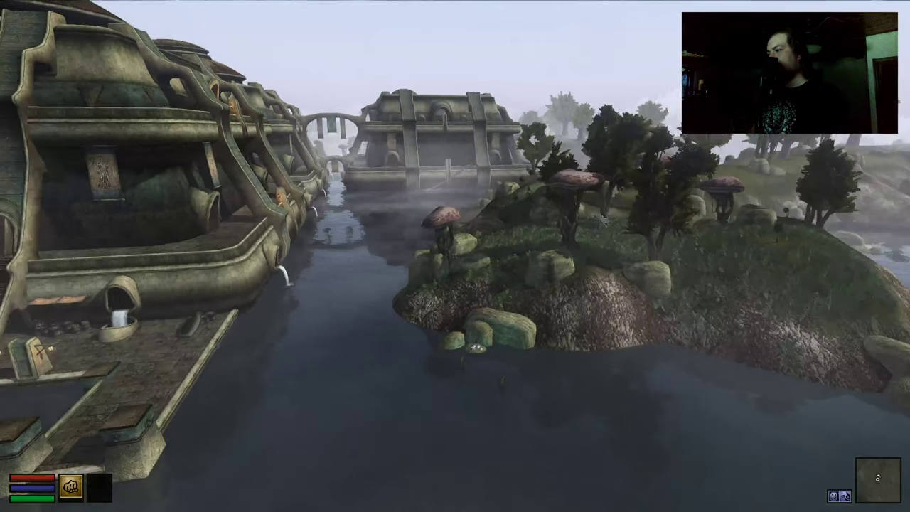
right_click(719, 142)
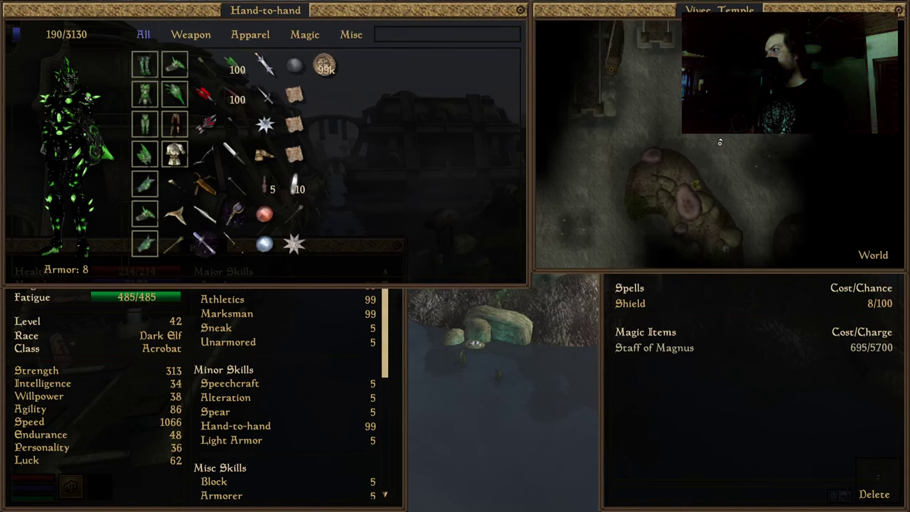
right_click(719, 142)
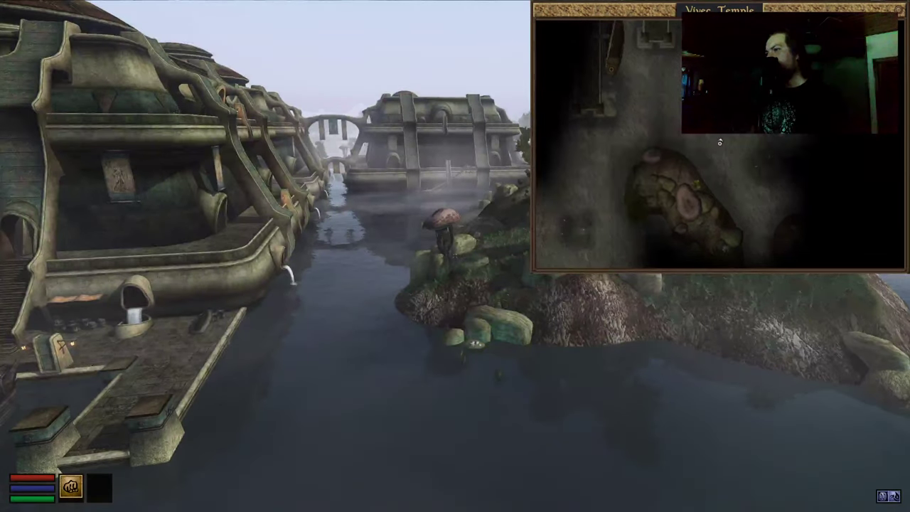
key("w")
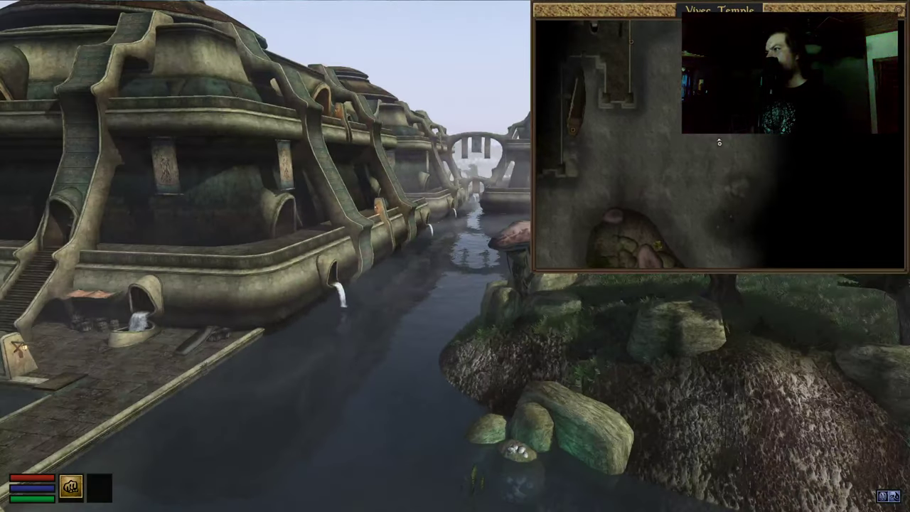
key("w")
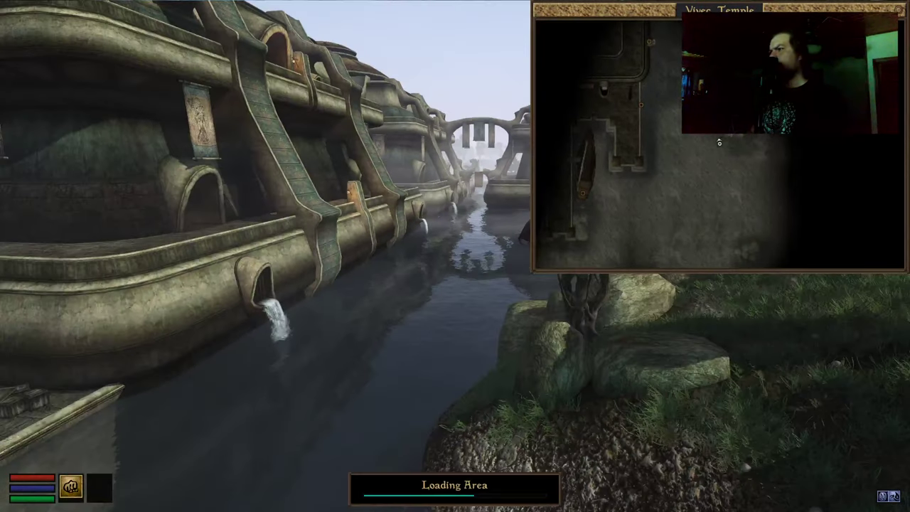
key("w")
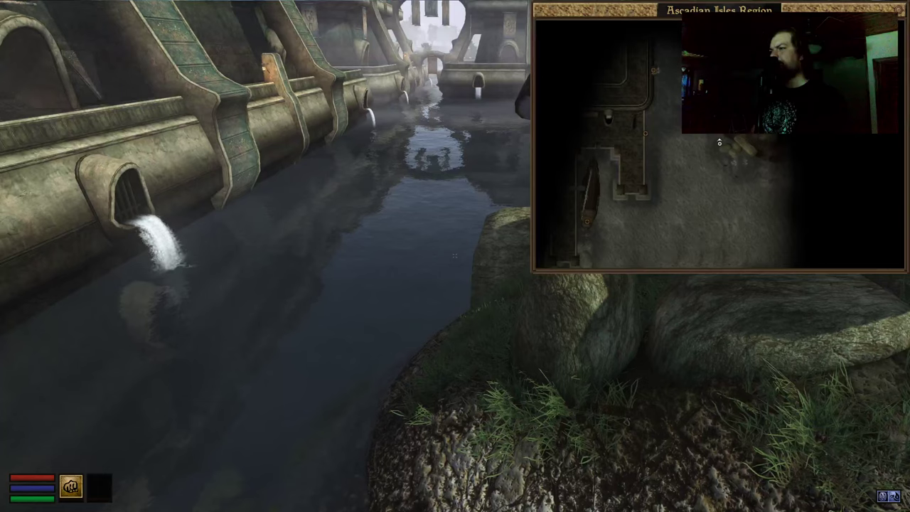
Step: Check the GitLab terrain-gap issue, then resume walking along the canal
key("Escape")
key("alt+Tab")
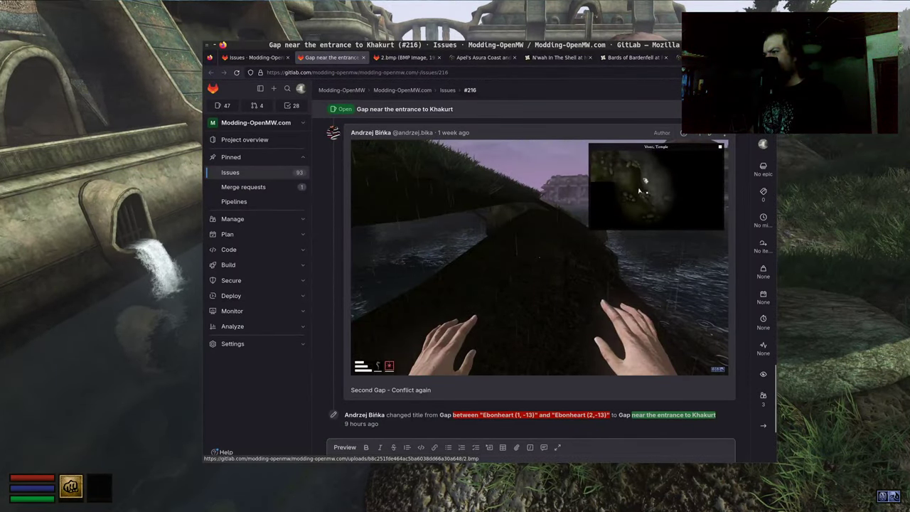
key("alt+Tab")
key("Escape")
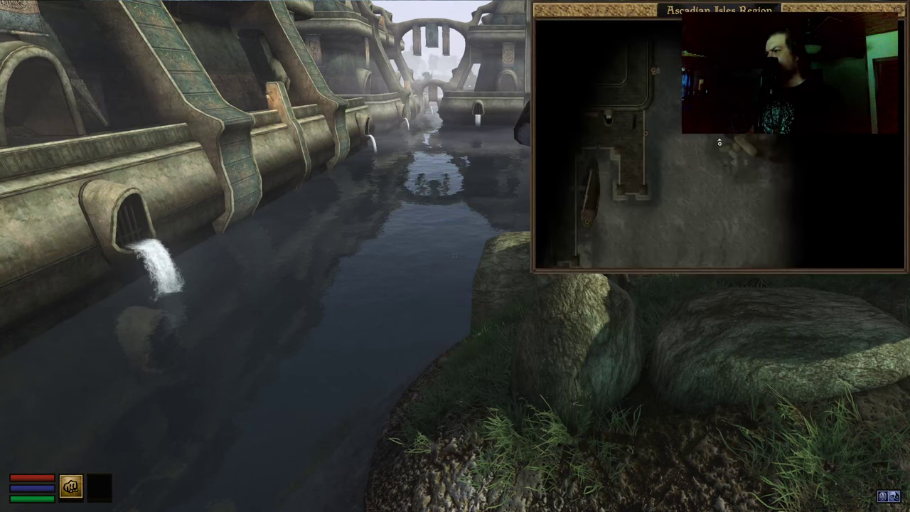
key("w")
right_click(832, 206)
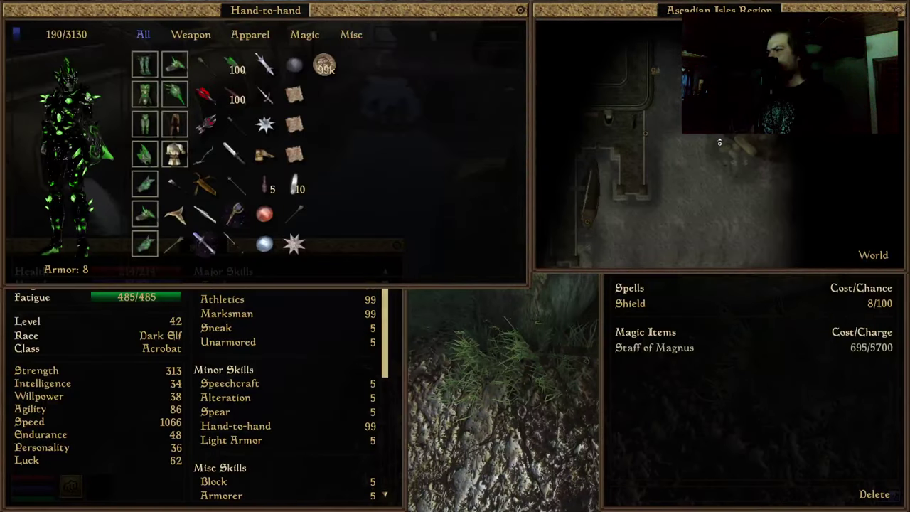
right_click(833, 206)
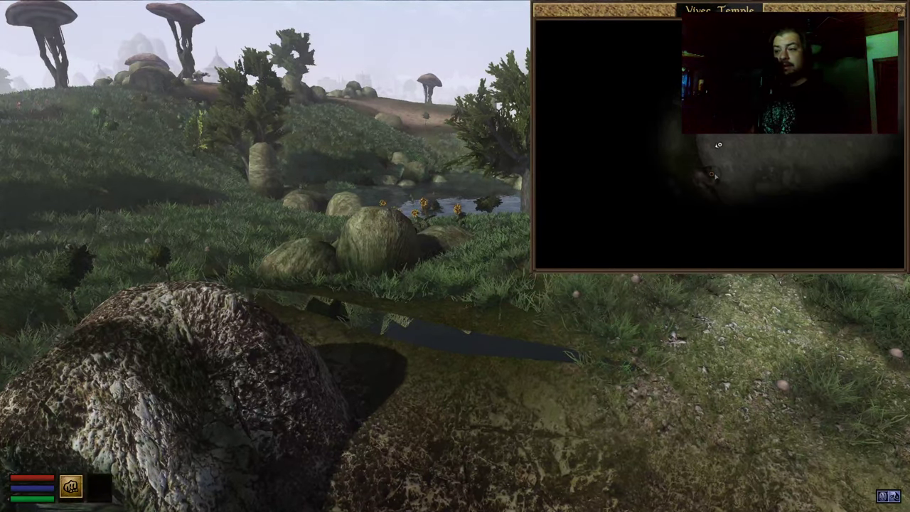
Step: Bring up the in-game console beside the cave entrance
key("Escape")
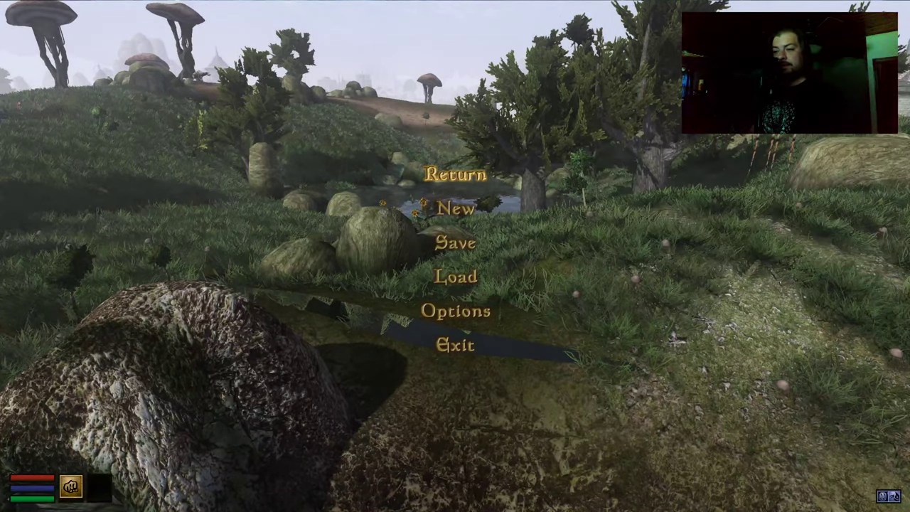
key("Escape")
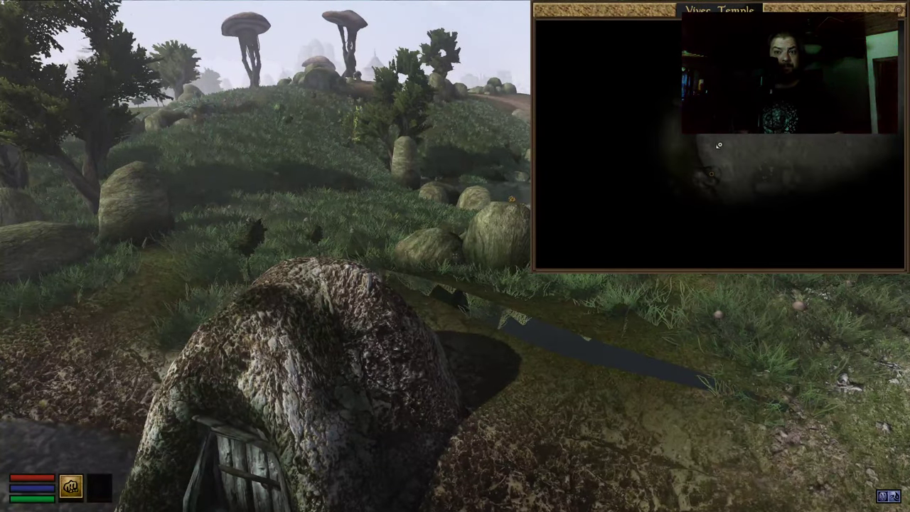
key("grave")
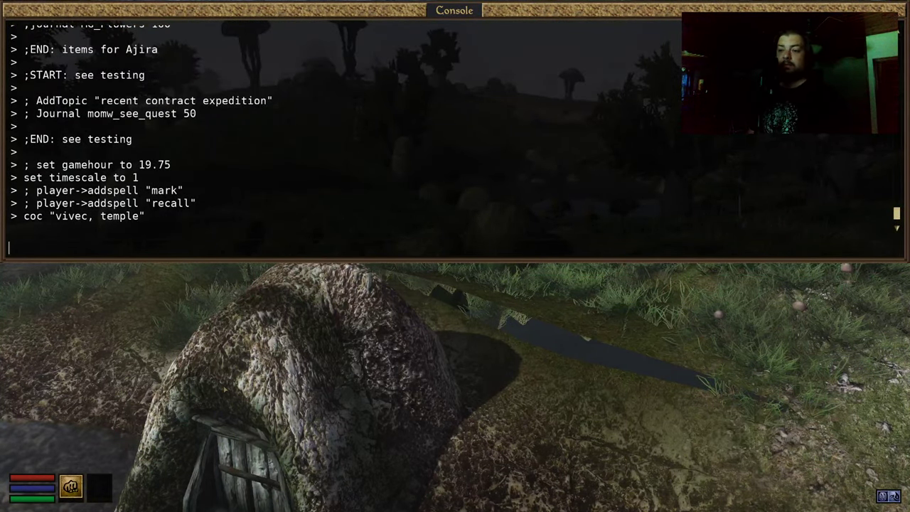
Step: Target the cave entrance and run ori, showing ex_cave_entrance_ai_01 from The Rise of the Tribe Unmourned.esp
left_click(225, 390)
left_click(398, 431)
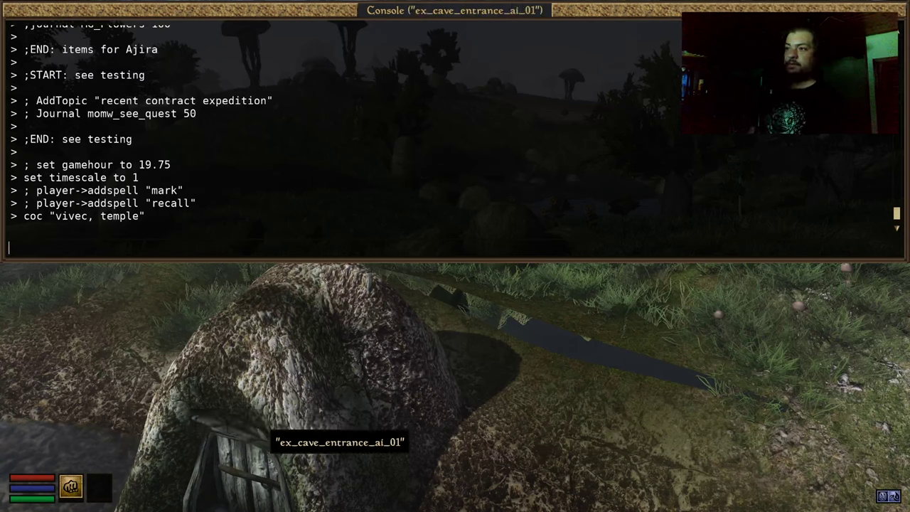
type("ori")
key("Return")
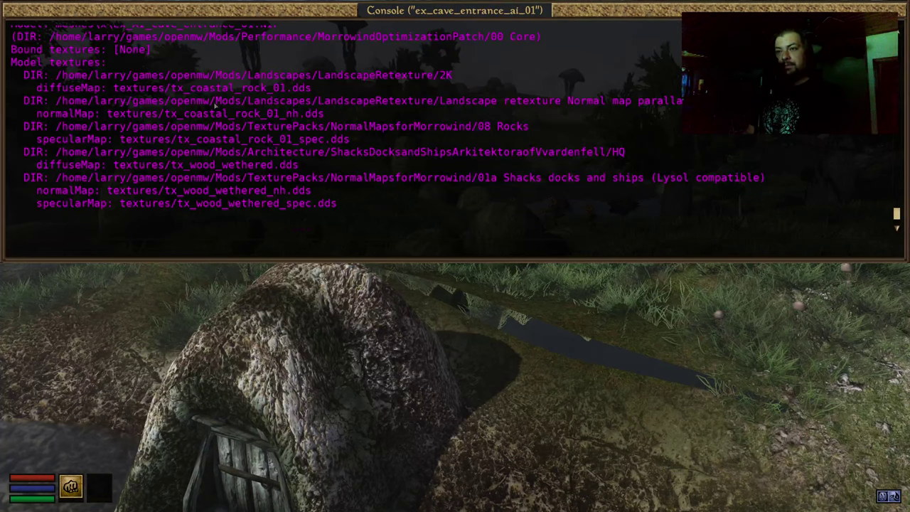
scroll(214, 105, "up", 5)
scroll(216, 111, "up", 2)
scroll(206, 128, "down", 2)
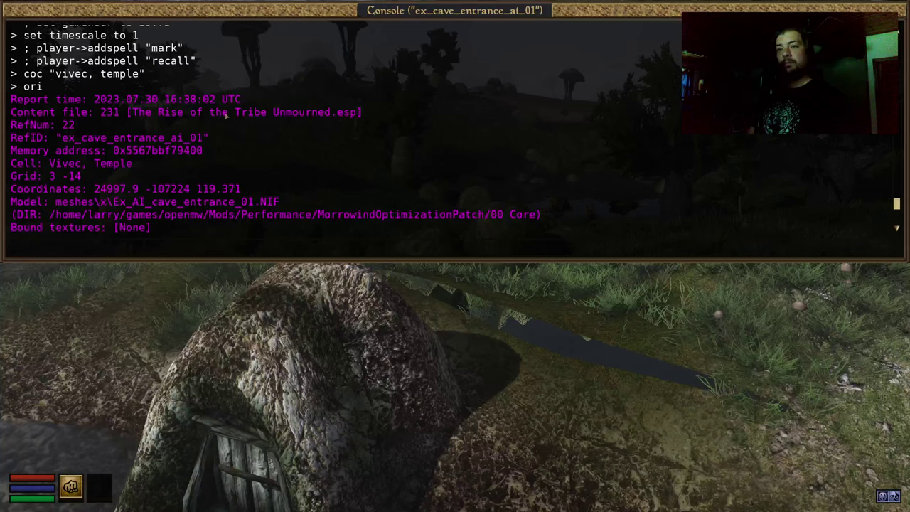
left_click(458, 339)
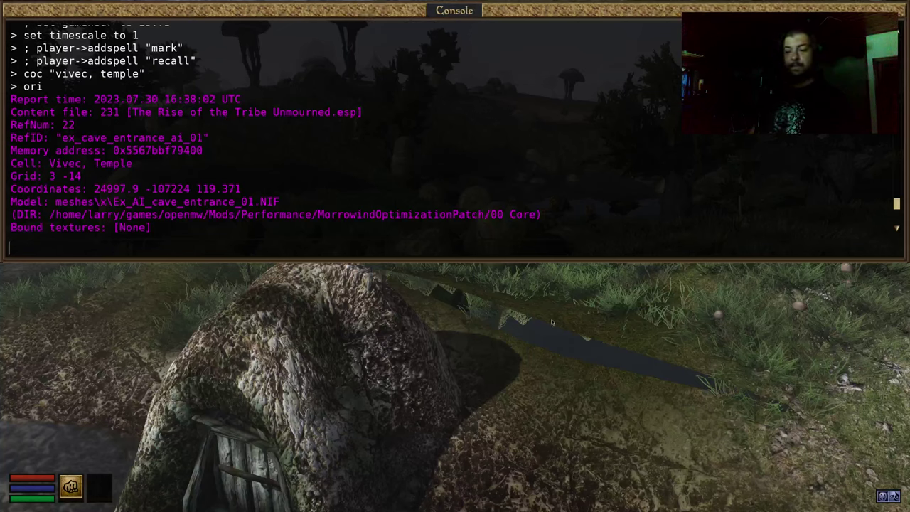
Step: Quit OpenMW and switch to the Emacs workspace with the seed-script traceback
key("alt+F4")
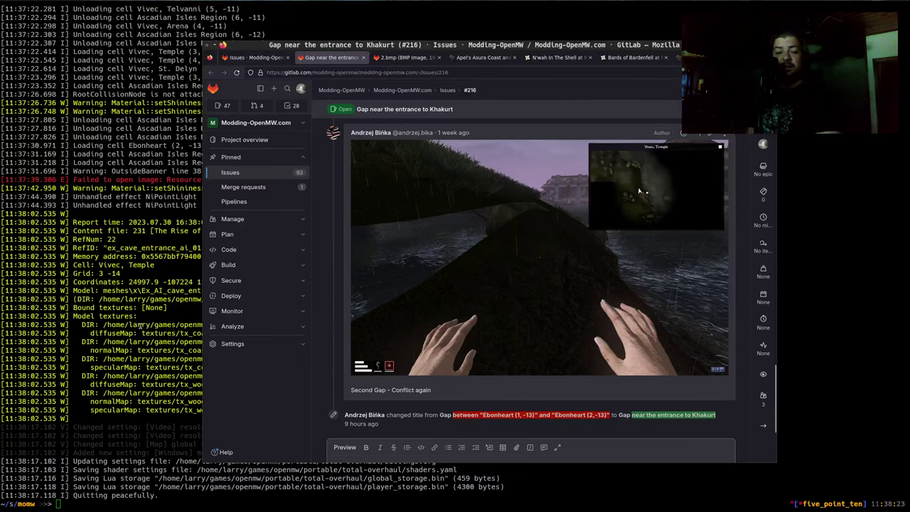
key("super+2")
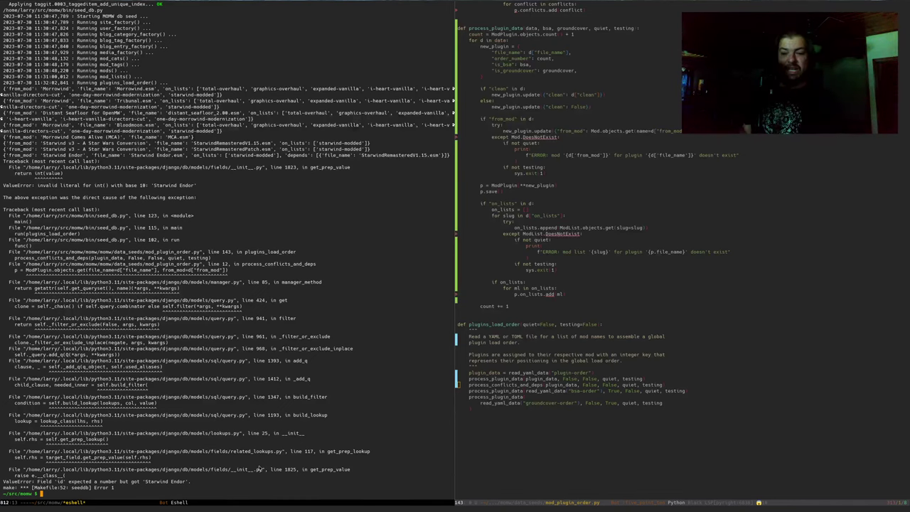
Step: Show the openmw-total-overhaul.cfg buffer and move to the DN-Lighted_Dwemer_Towers.ESP entry
key("ctrl+x")
key("b")
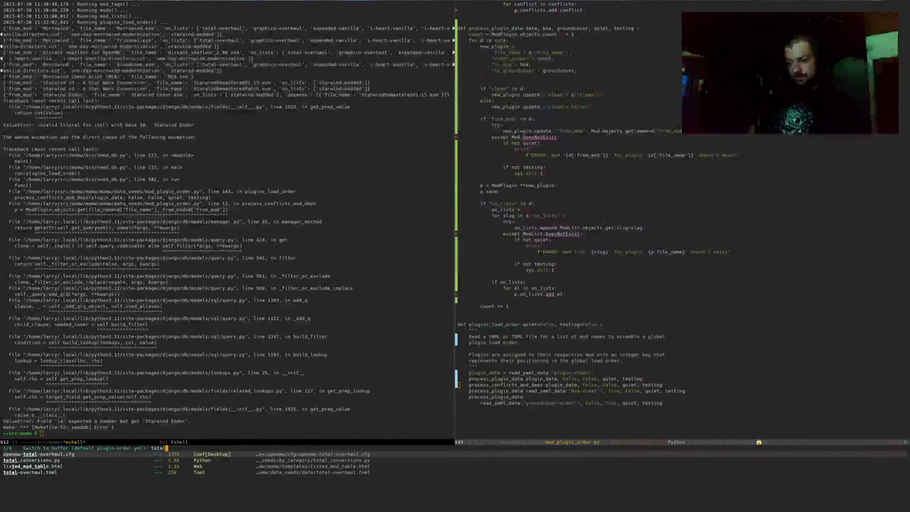
key("Return")
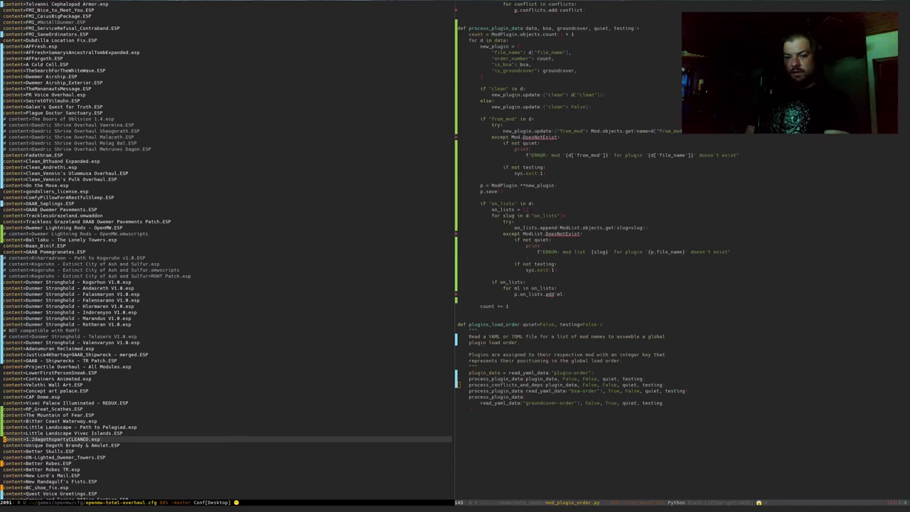
key("Down")
key("Down")
key("Down")
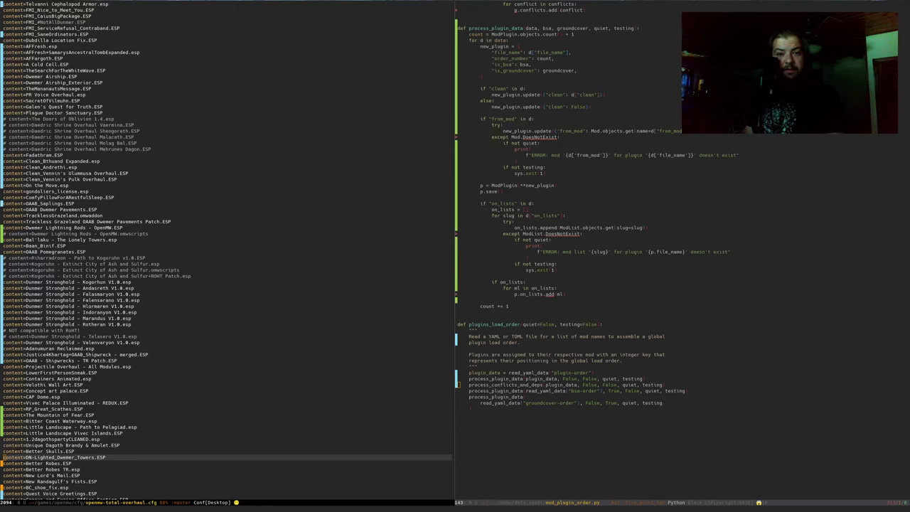
Step: Load the merged_lands GitHub repository page in Firefox from the pasted URL
key("alt+Tab")
key("ctrl+l")
key("ctrl+v")
key("Return")
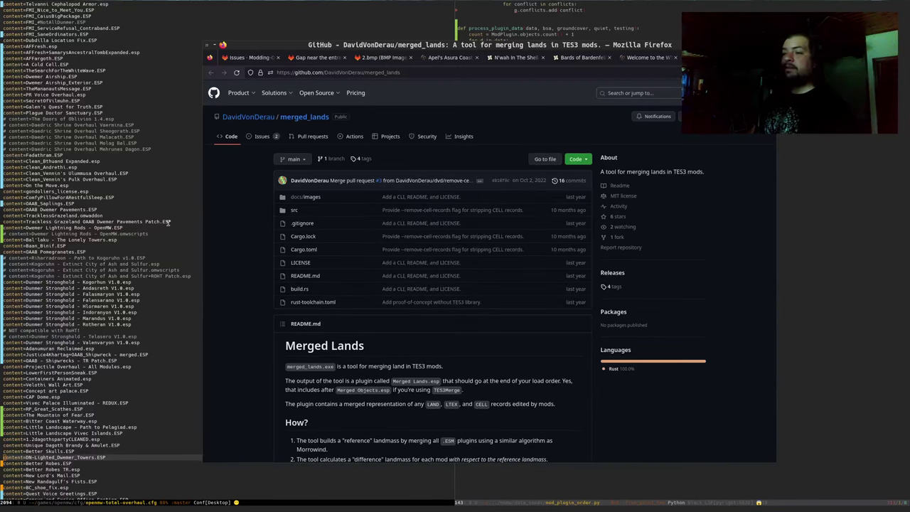
Step: Download merged_lands_bin.zip from the Assets of the merged_lands 0.1.3 release
scroll(265, 257, "down", 2)
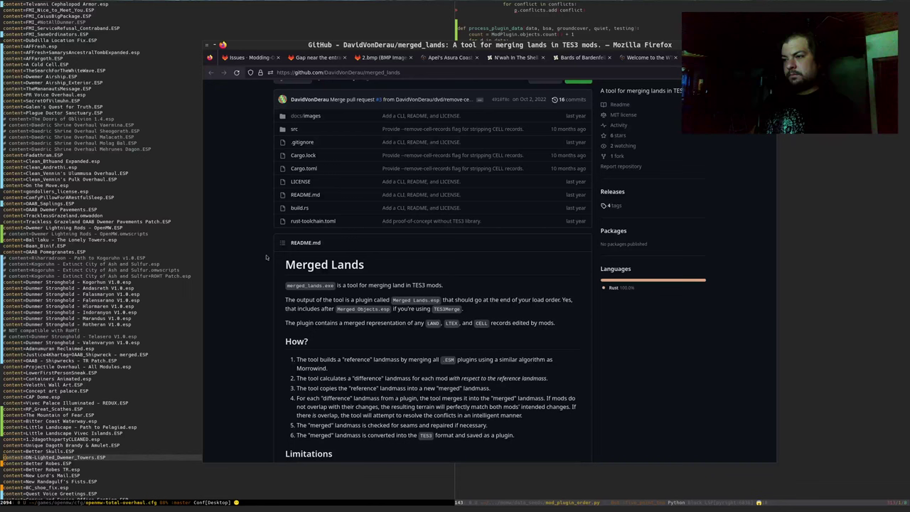
scroll(266, 257, "down", 1)
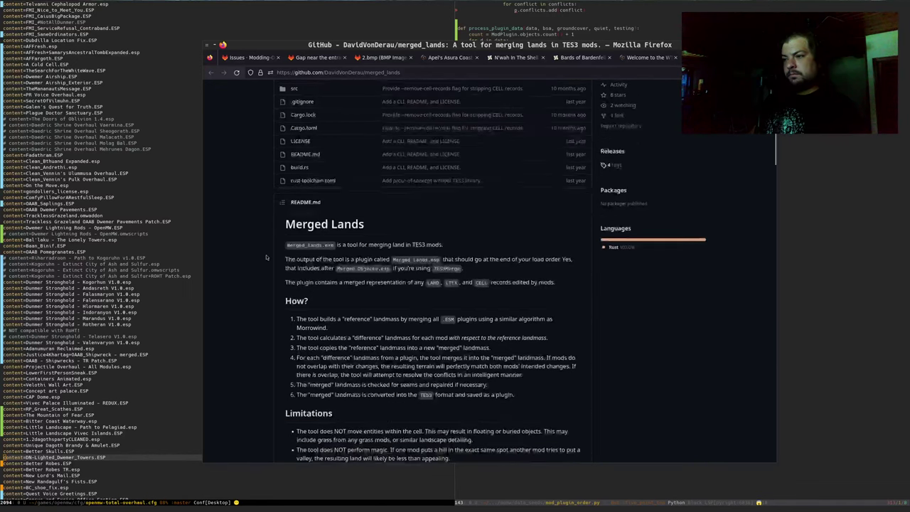
scroll(266, 257, "down", 1)
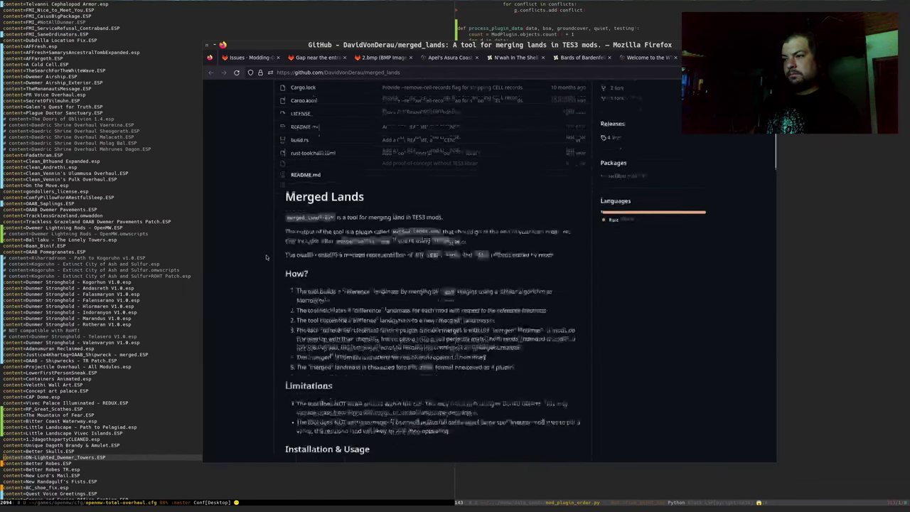
scroll(266, 258, "down", 1)
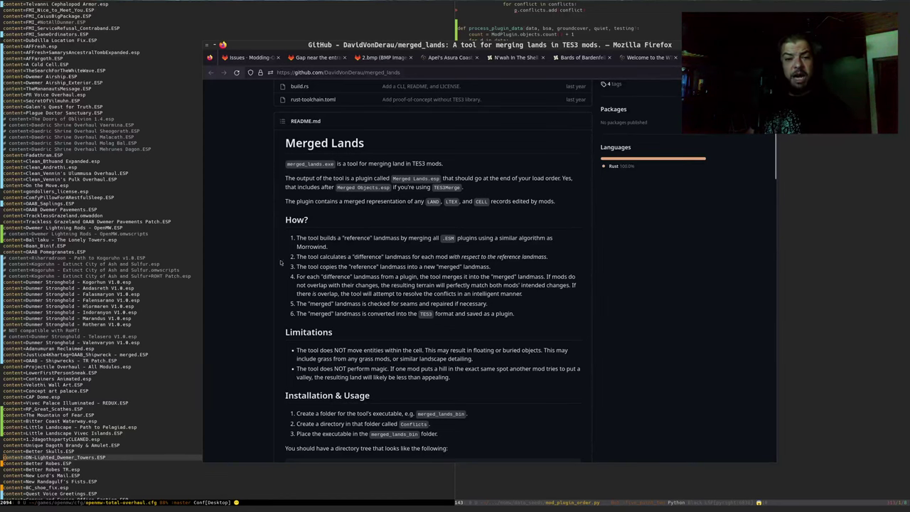
scroll(345, 213, "up", 3)
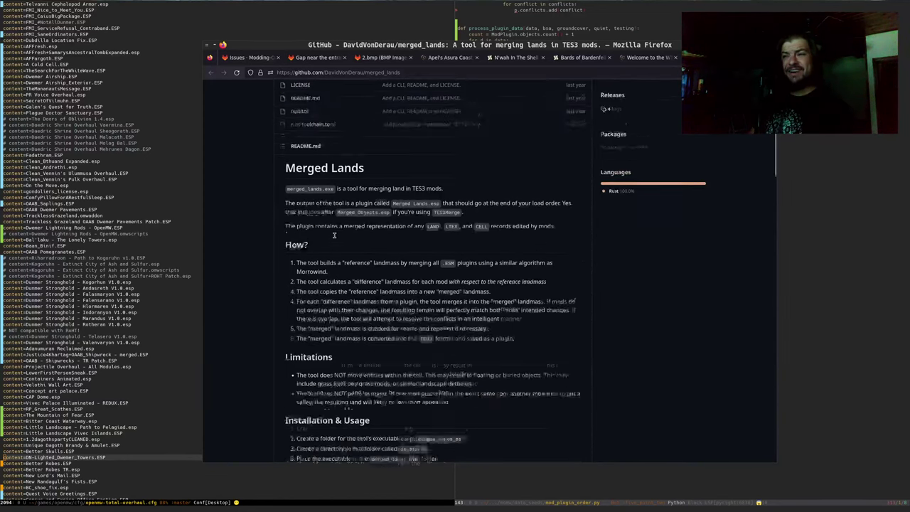
scroll(334, 236, "up", 1)
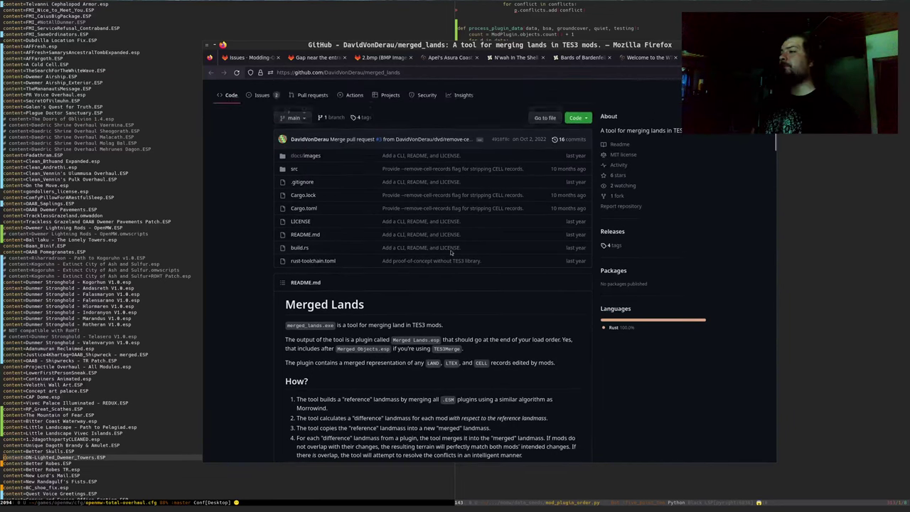
left_click(612, 233)
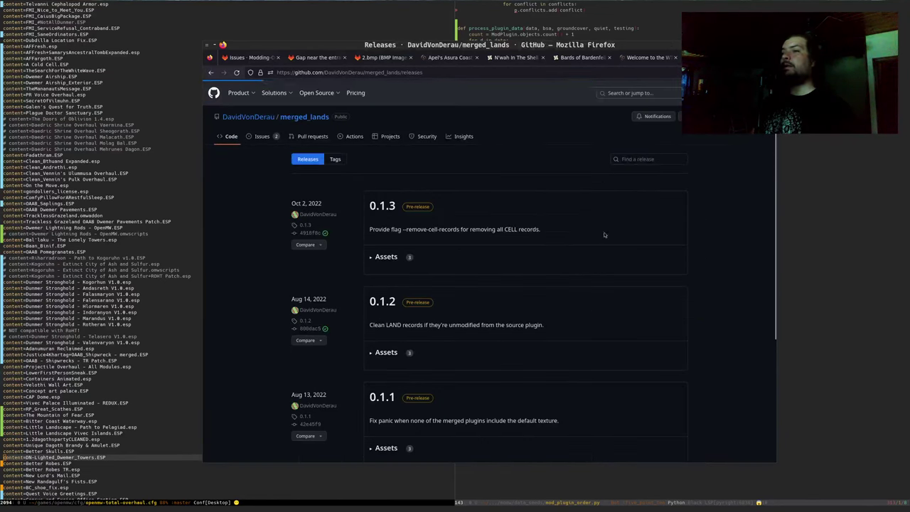
left_click(385, 257)
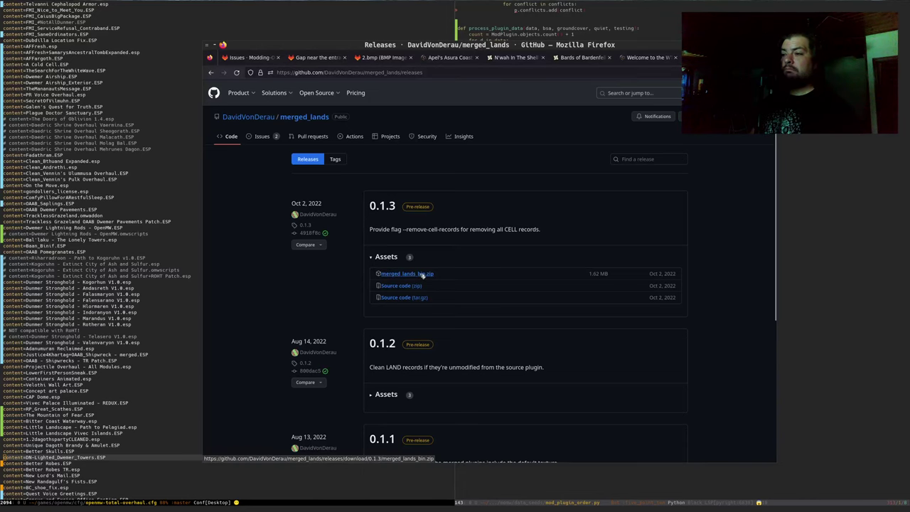
left_click(424, 276)
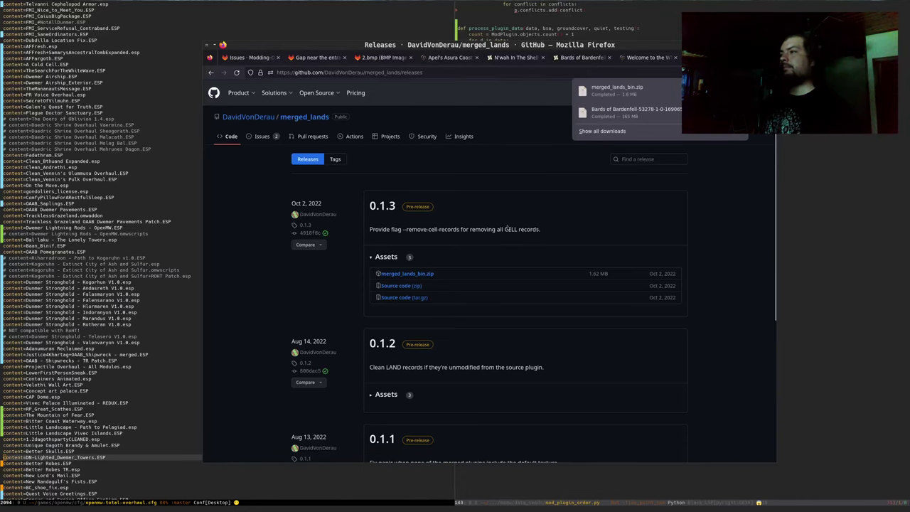
key("super+e")
Step: Extract the merged_lands_bin folder from merged_lands_bin.zip into Downloads and close the archive
double_click(250, 78)
double_click(172, 71)
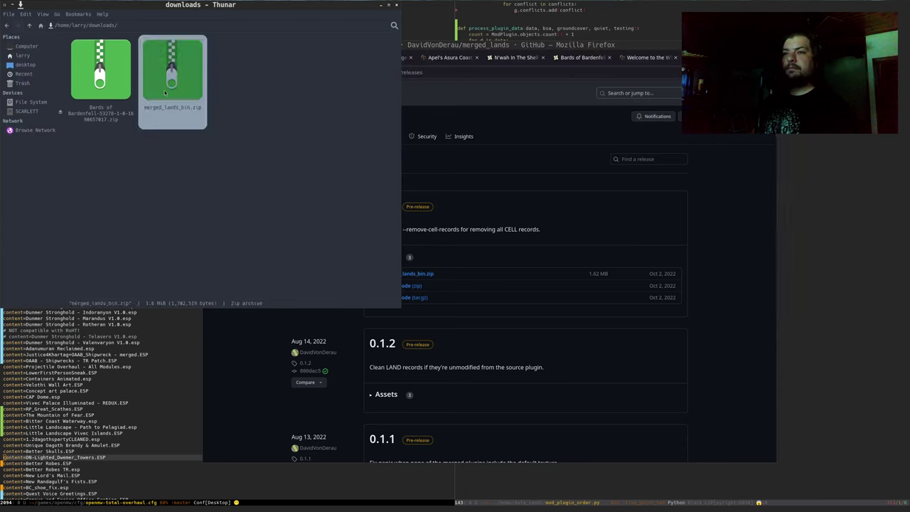
double_click(93, 328)
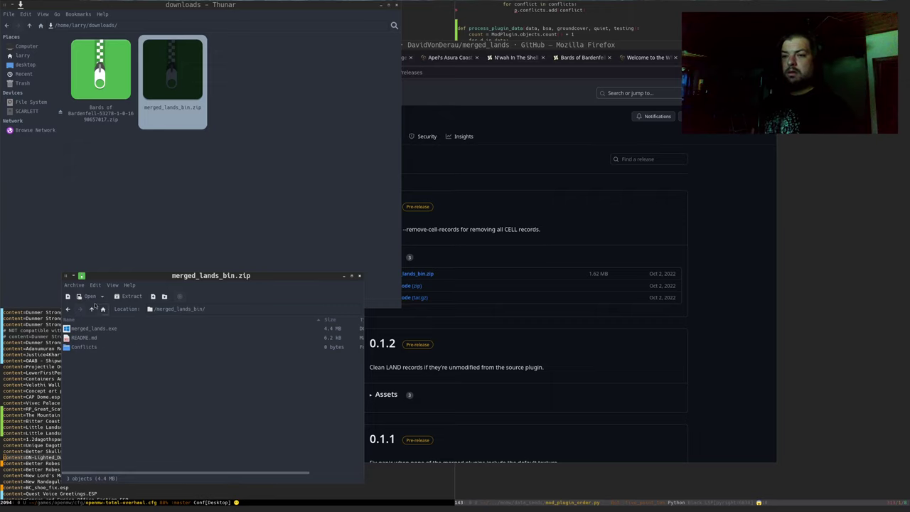
left_click(91, 309)
left_click_drag(93, 329, 250, 217)
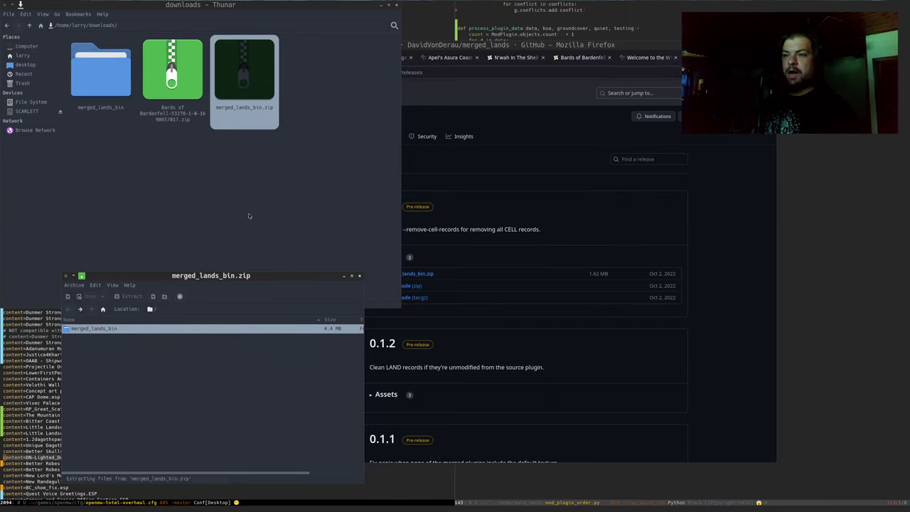
left_click(206, 367)
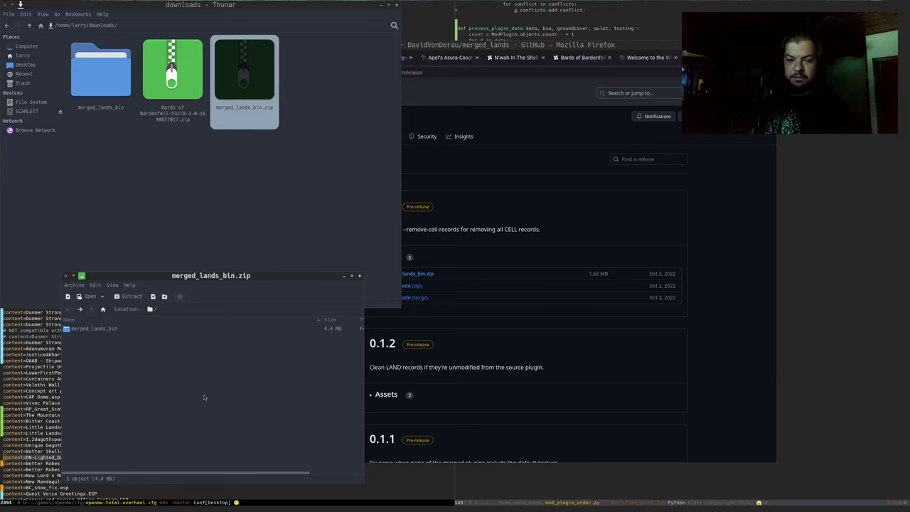
key("ctrl+w")
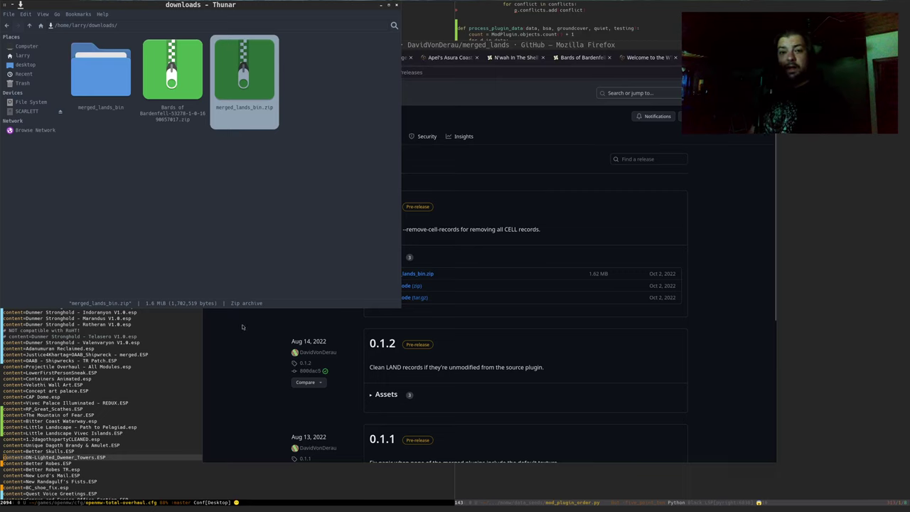
left_click(240, 260)
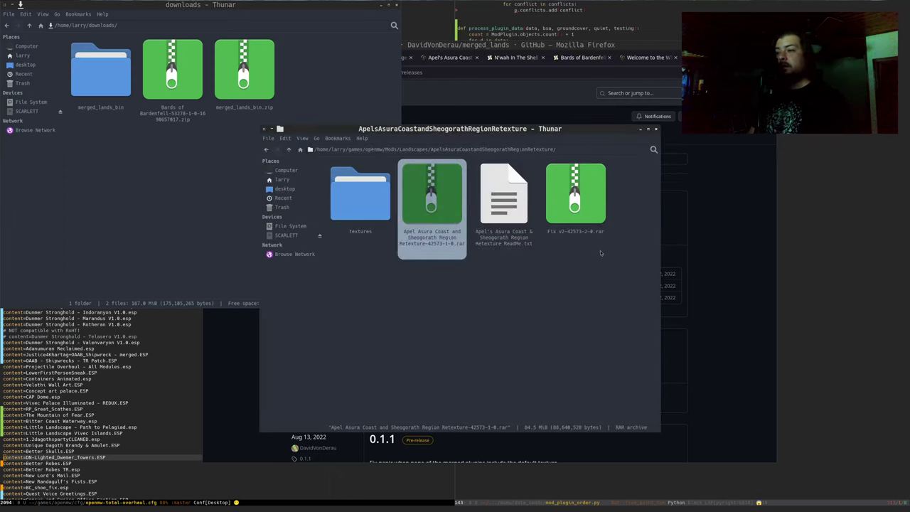
Step: In a second Thunar window at Mods/Tools, create a folder named merged_lands
left_click(468, 330)
key("alt+Up")
key("alt+Up")
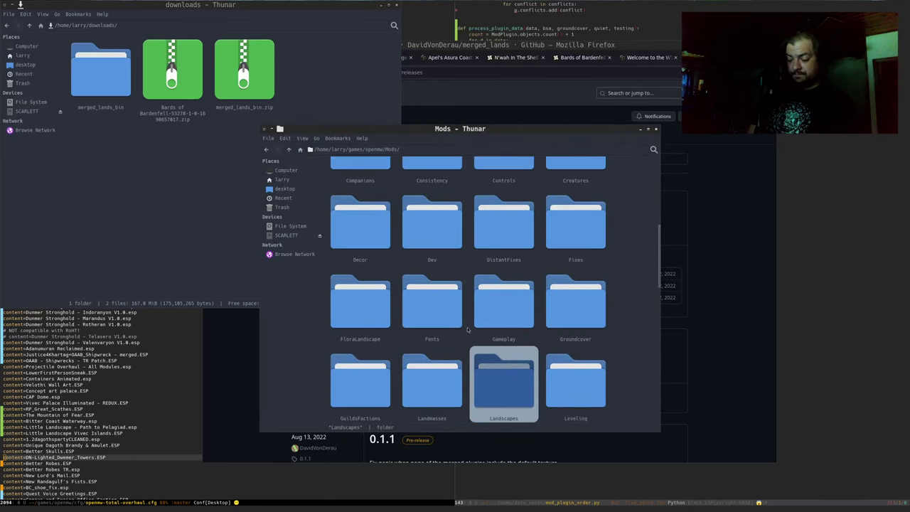
type("tool")
key("Return")
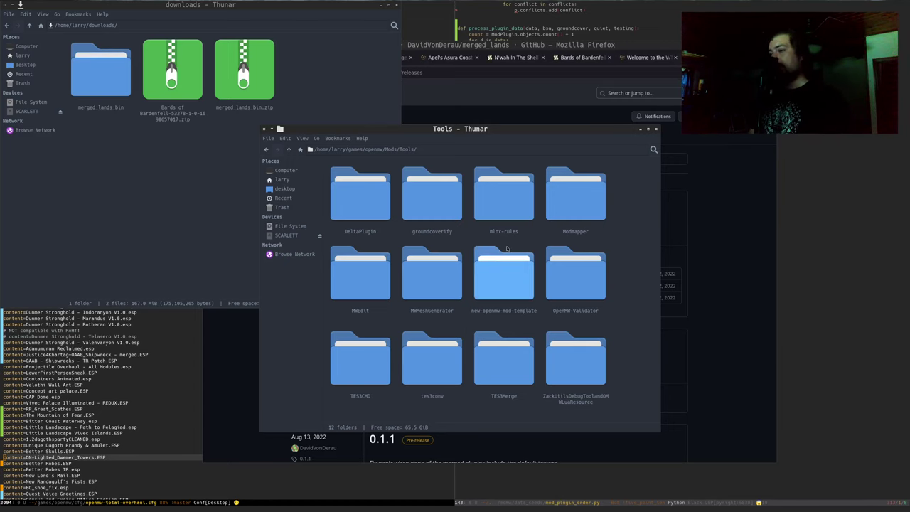
left_click_drag(509, 250, 357, 280)
left_click(740, 306)
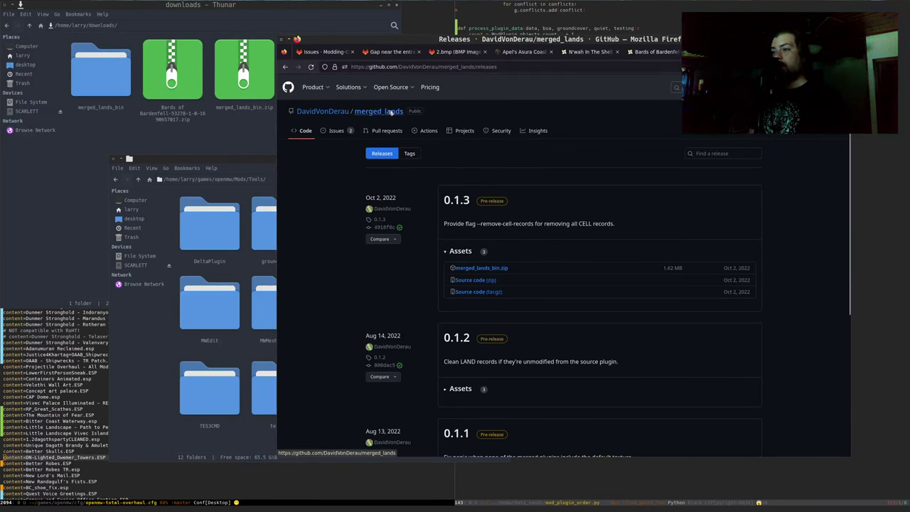
left_click(219, 313)
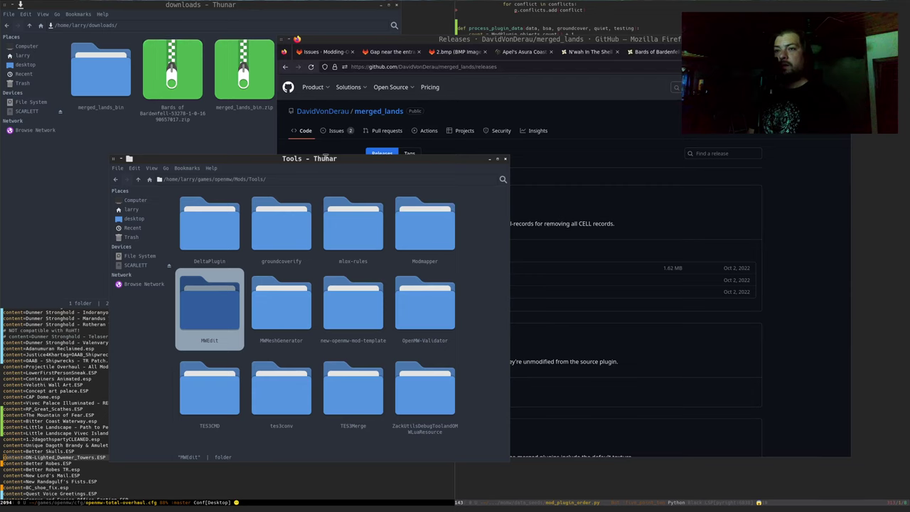
right_click(479, 319)
left_click(481, 320)
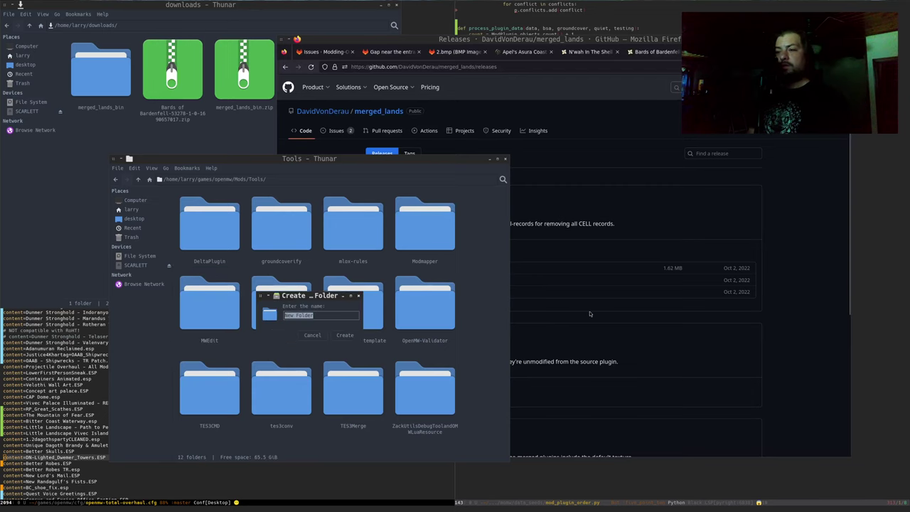
type("merged_lands")
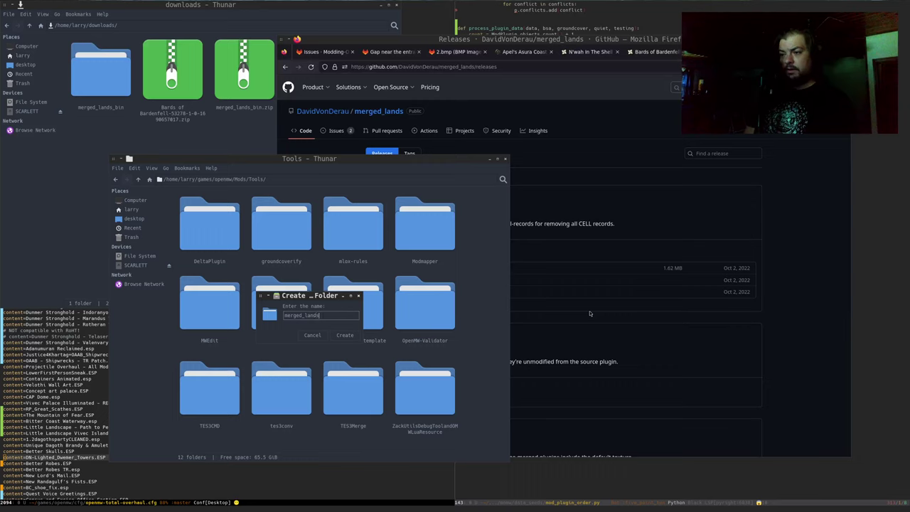
key("Return")
key("Return")
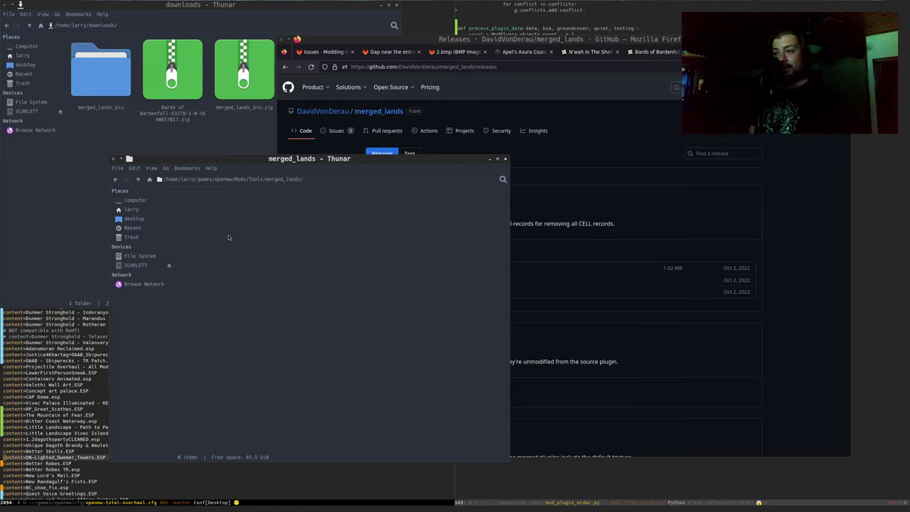
Step: Move the merged_lands_bin folder and merged_lands_bin.zip from Downloads into merged_lands
left_click(244, 71)
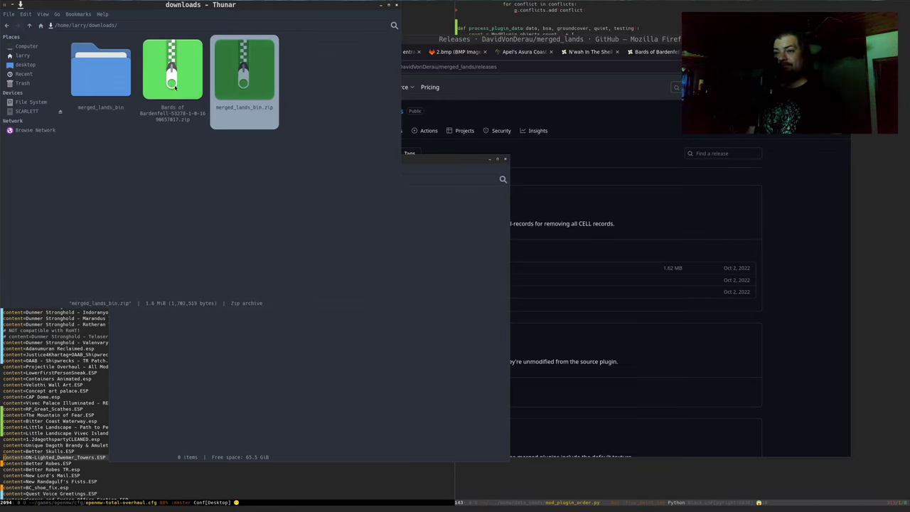
left_click(97, 89, "ctrl")
left_click_drag(97, 89, 374, 427)
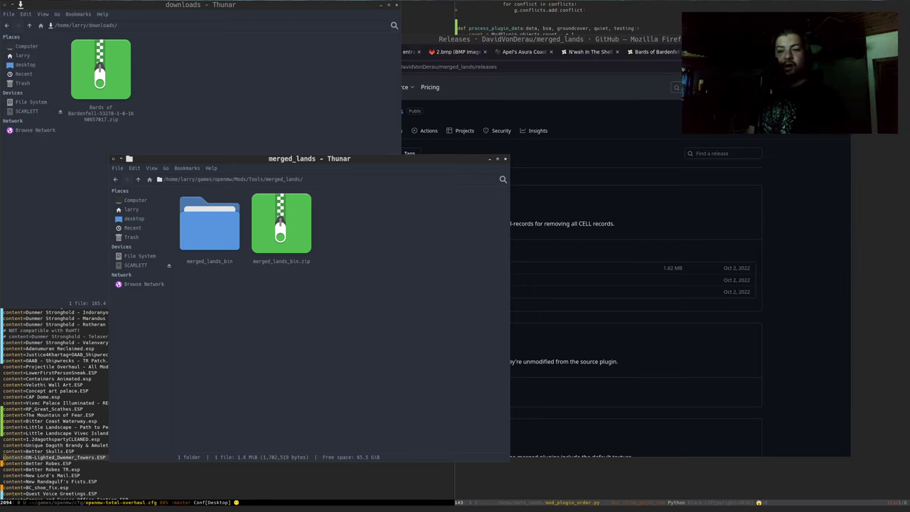
left_click(693, 213)
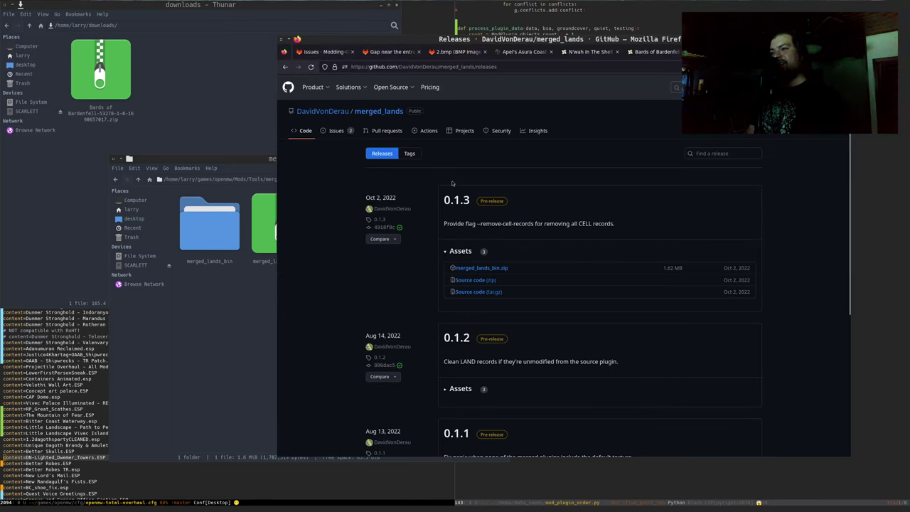
Step: Go to the merged_lands repository's Code page and scroll through its README
left_click(383, 114)
scroll(356, 217, "down", 5)
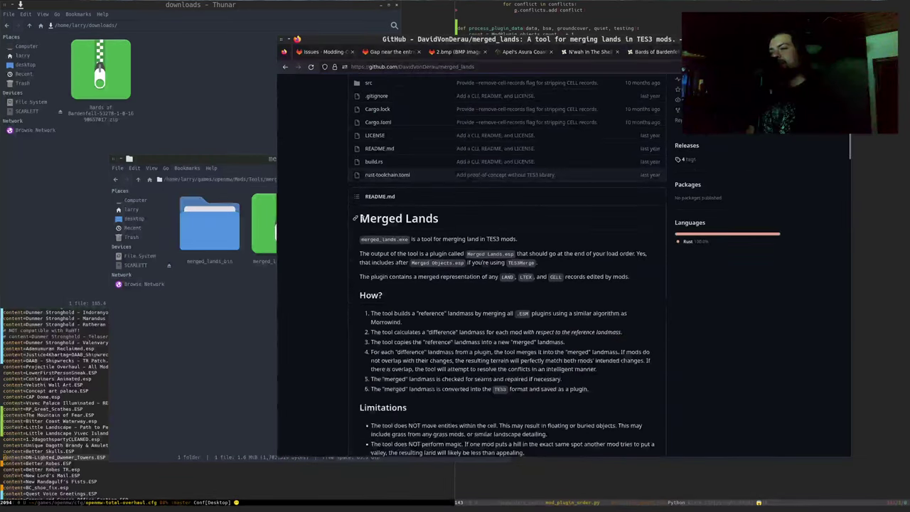
scroll(356, 216, "down", 5)
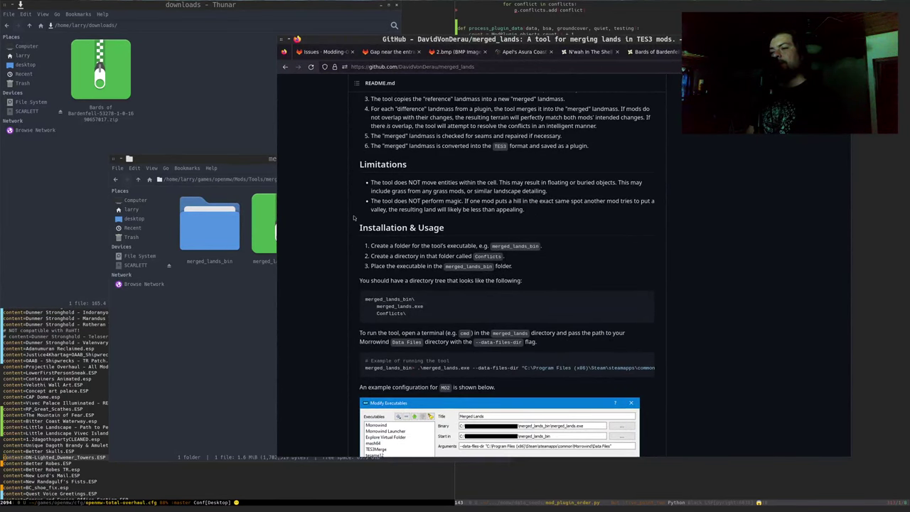
scroll(353, 218, "down", 2)
scroll(353, 219, "down", 5)
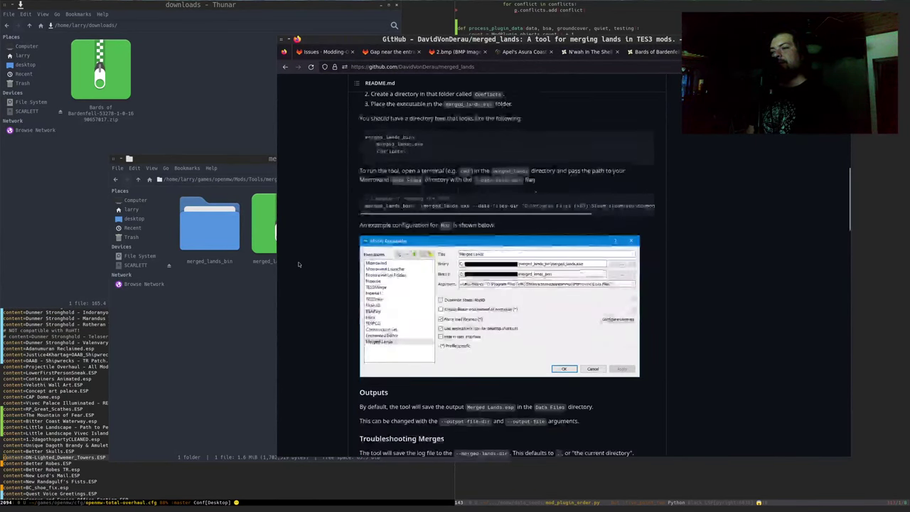
scroll(299, 263, "down", 2)
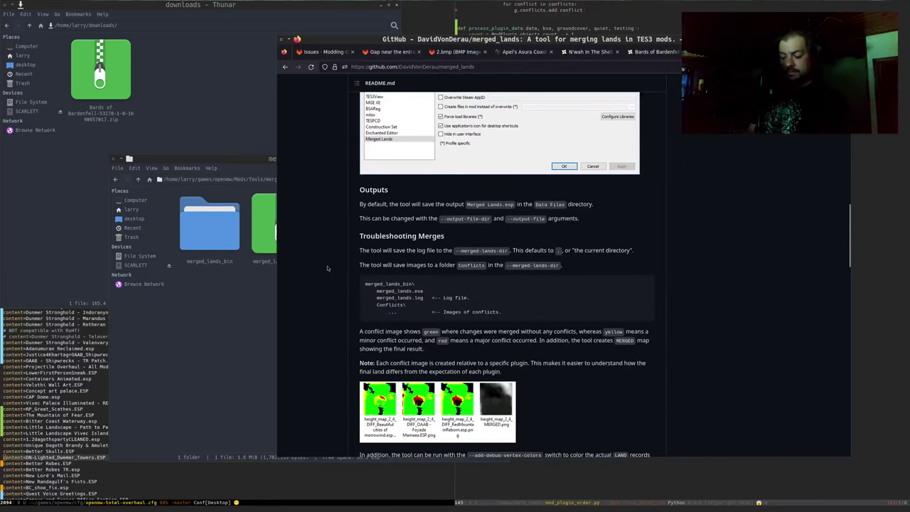
Step: Search the README for 'open', read further down, then scroll back up
key("ctrl+f")
type("openmw")
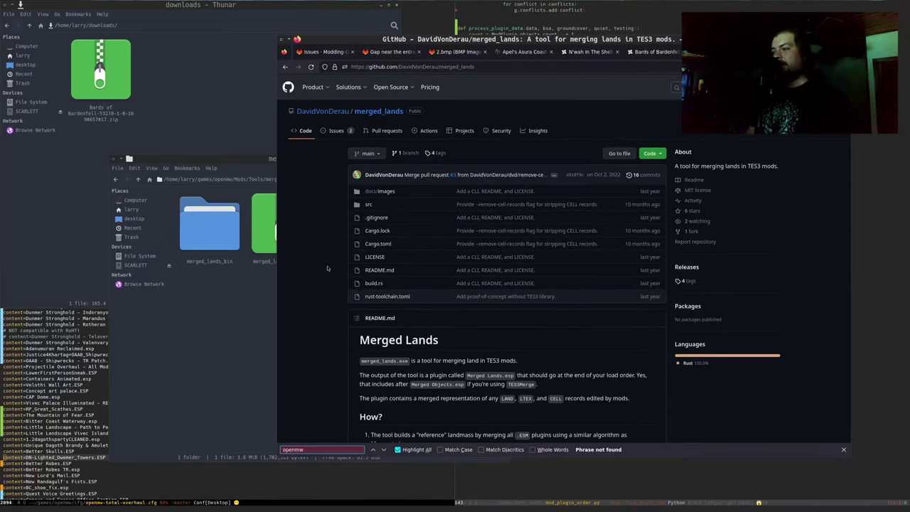
key("Escape")
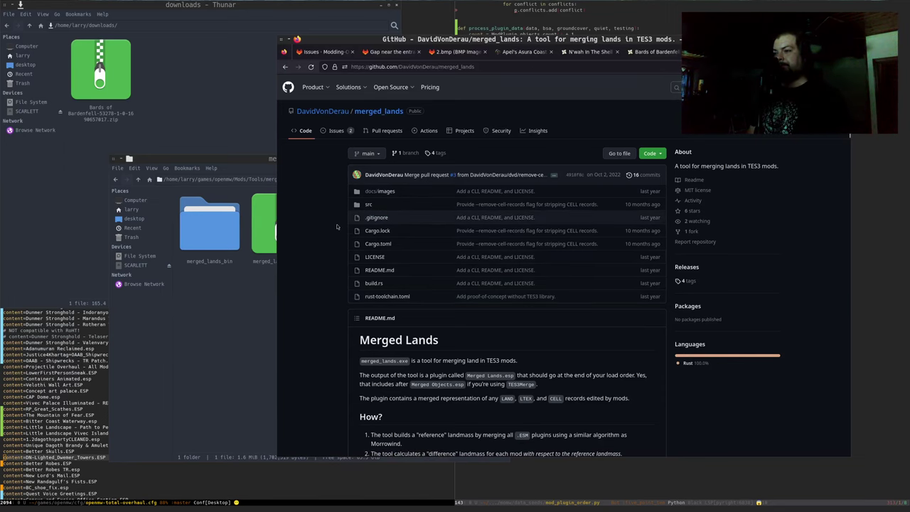
scroll(336, 226, "down", 3)
scroll(336, 226, "down", 3)
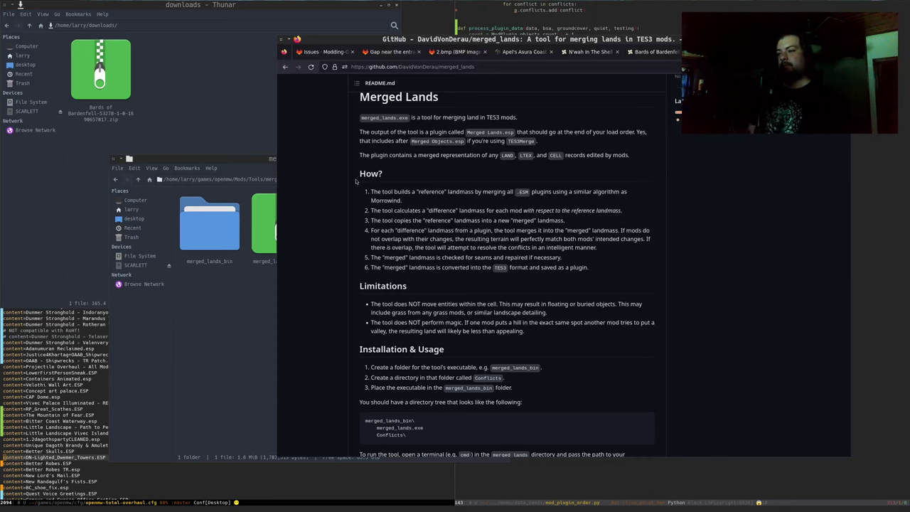
scroll(356, 182, "up", 3)
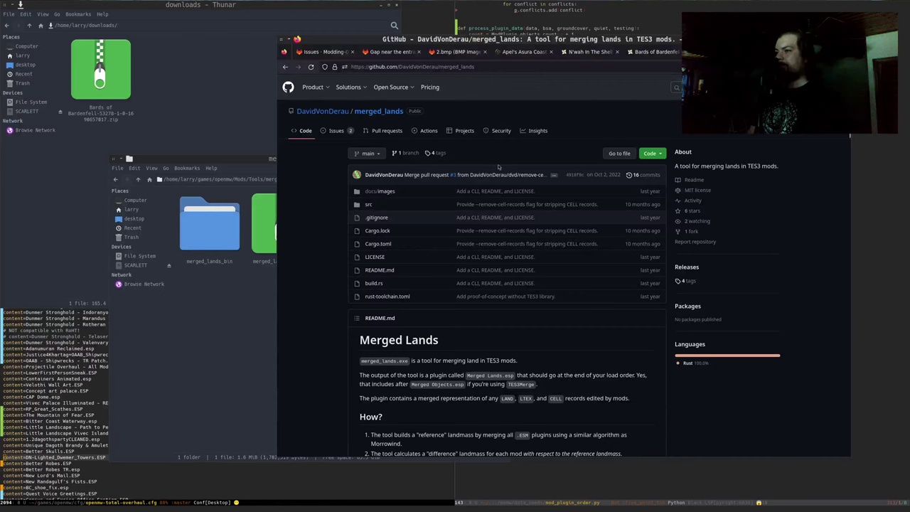
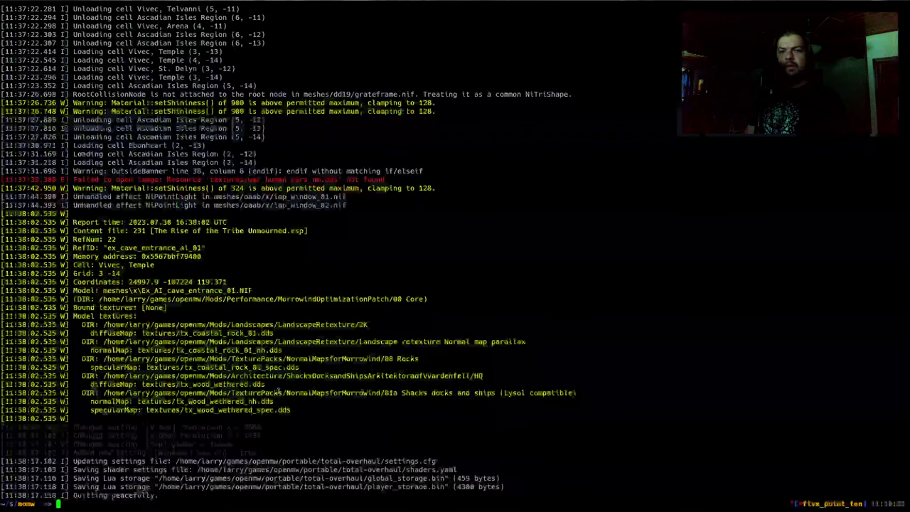
Step: Bring up the OpenMW log in the terminal and search back for 'warning:' matches
key("super+1")
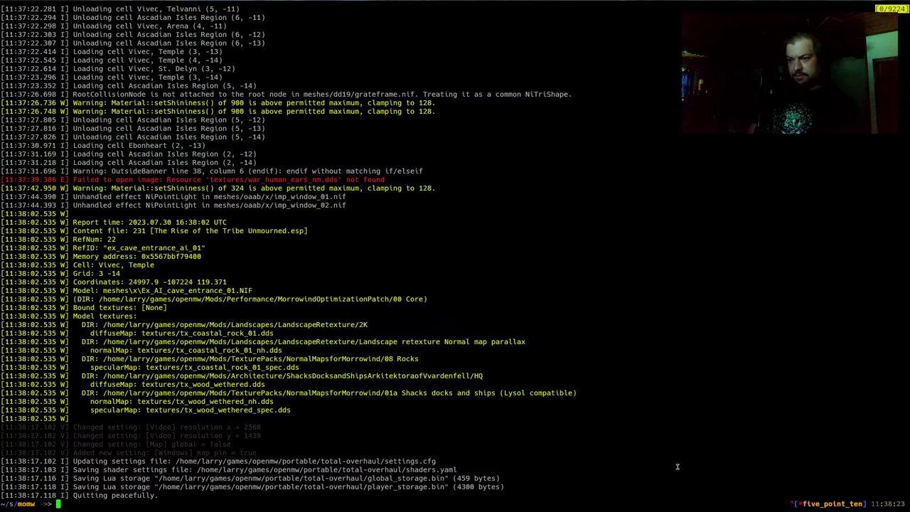
key("ctrl+r")
type("warni")
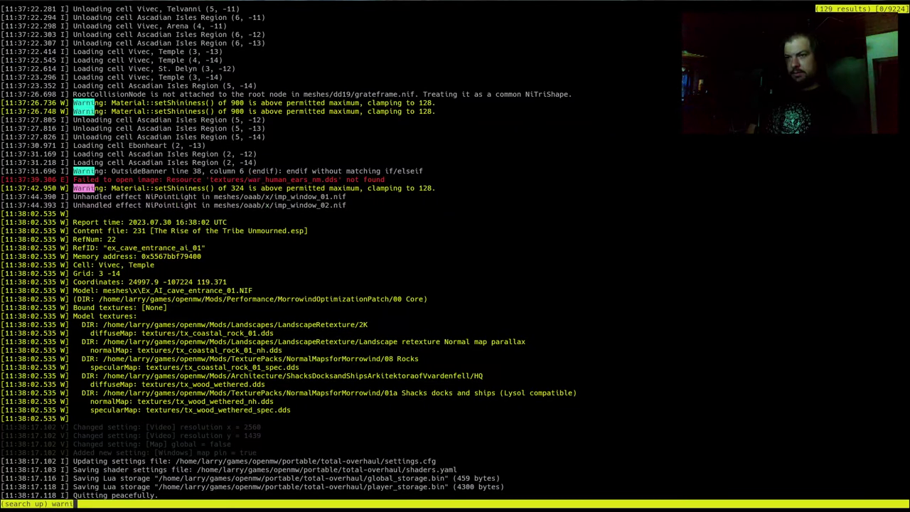
type("ng:")
key("Return")
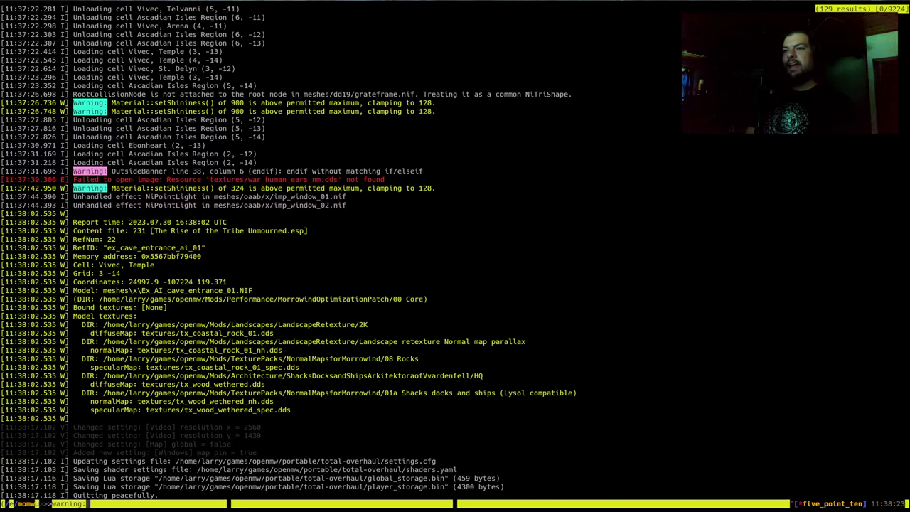
key("n")
key("n")
key("n")
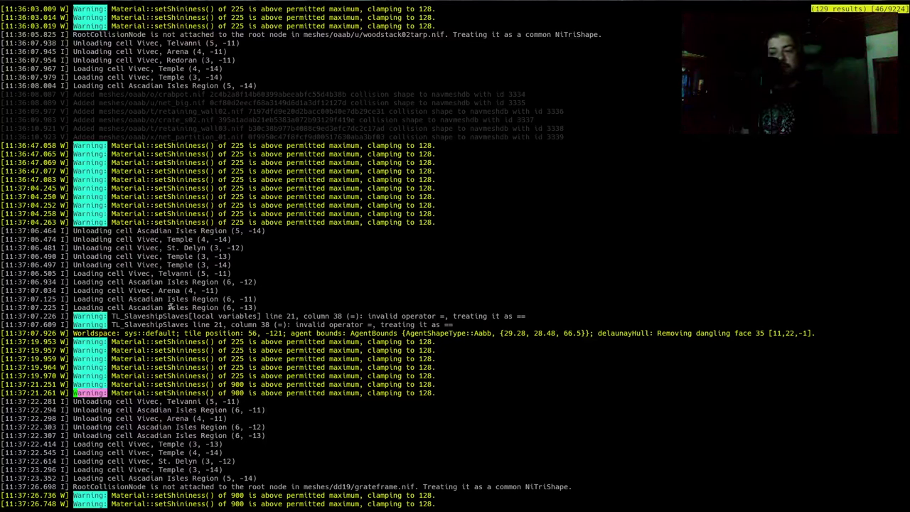
Step: Inspect the TL_SlaveshipSlaves script warning lines by selecting them, then leave copy mode
left_click_drag(169, 307, 198, 333)
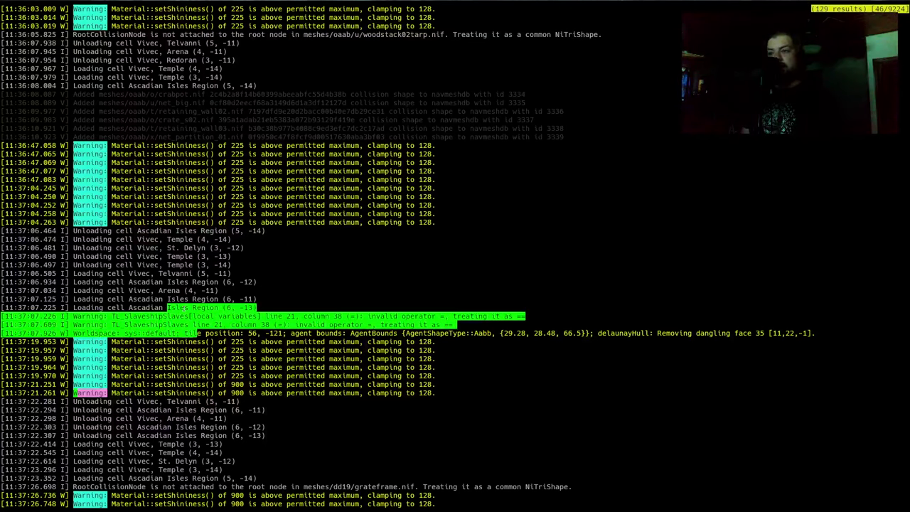
triple_click(170, 316)
triple_click(150, 316)
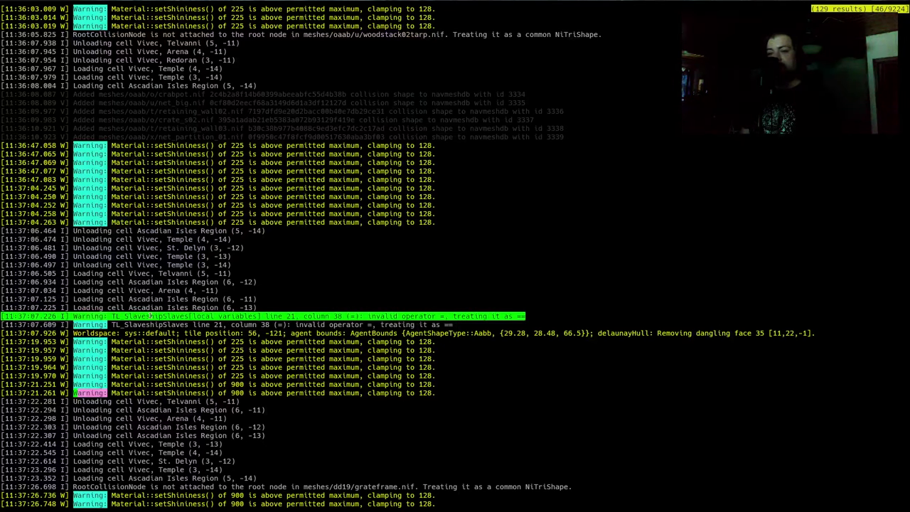
double_click(150, 316)
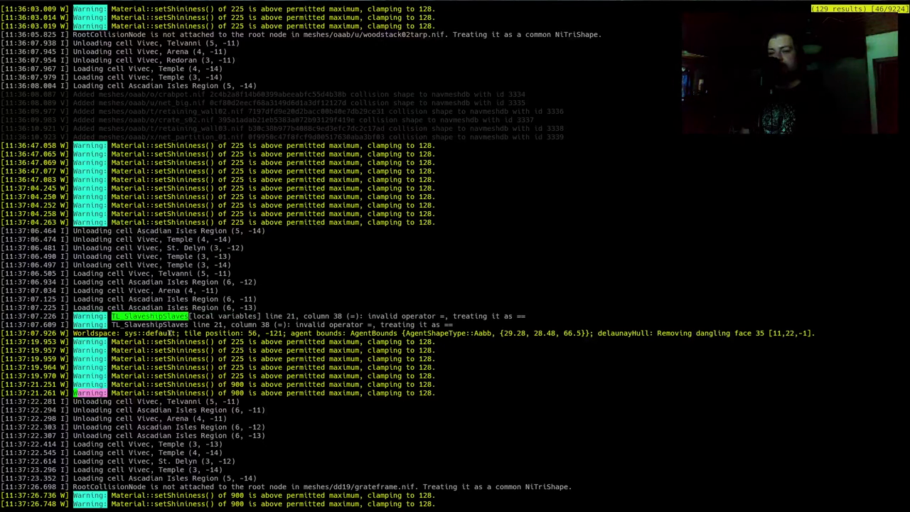
left_click(160, 321)
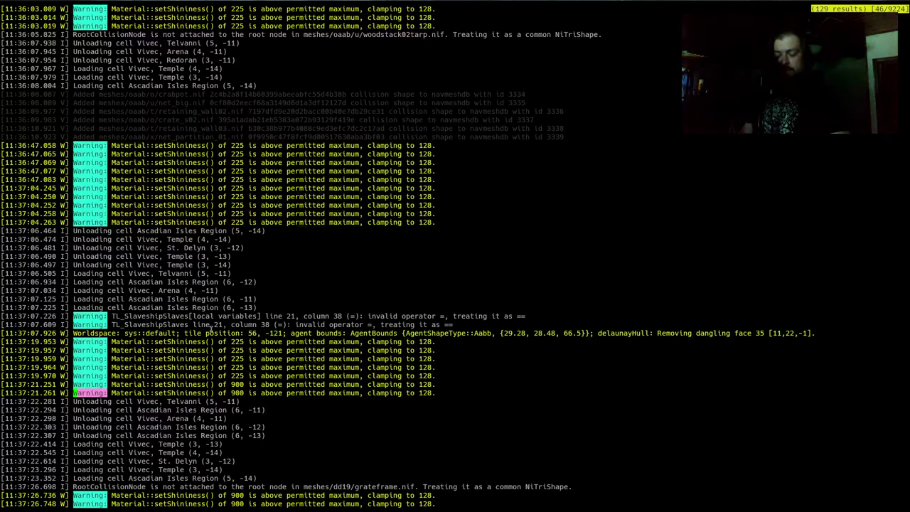
double_click(161, 324)
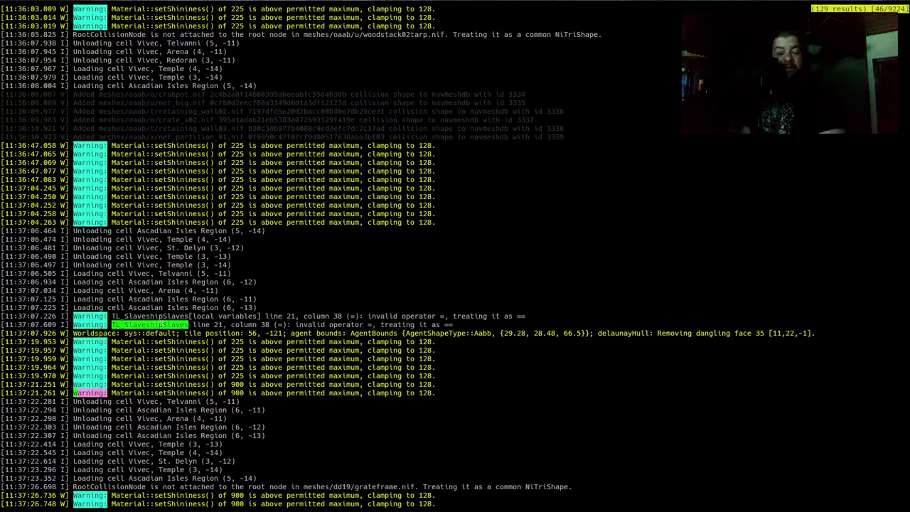
left_click_drag(164, 311, 353, 344)
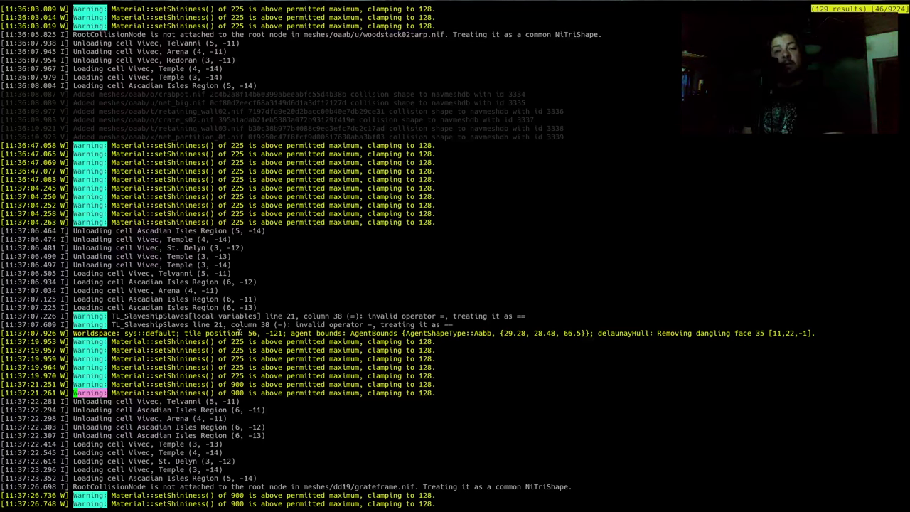
left_click_drag(337, 384, 383, 385)
key("q")
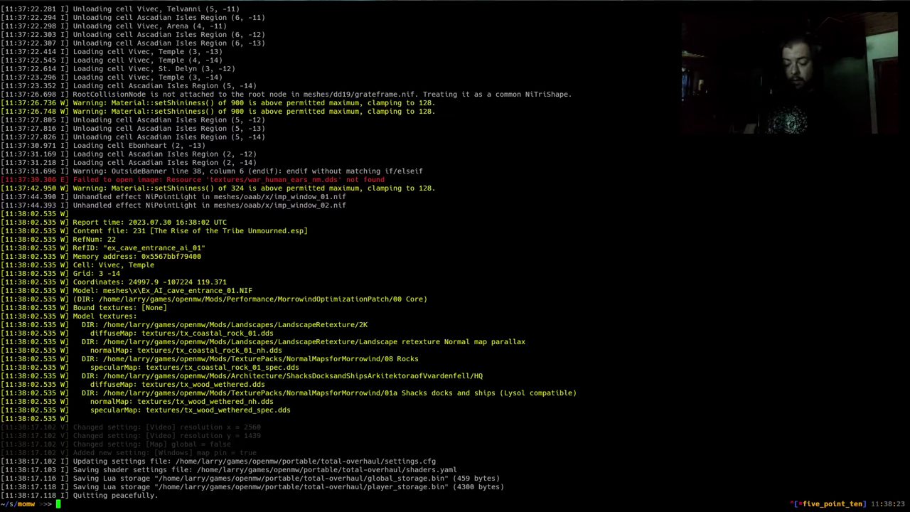
Step: Open a new shell pane in games/openmw and run the delta_plugin query for vanjirra
key("ctrl+shift+Return")
type("cd games/openmw")
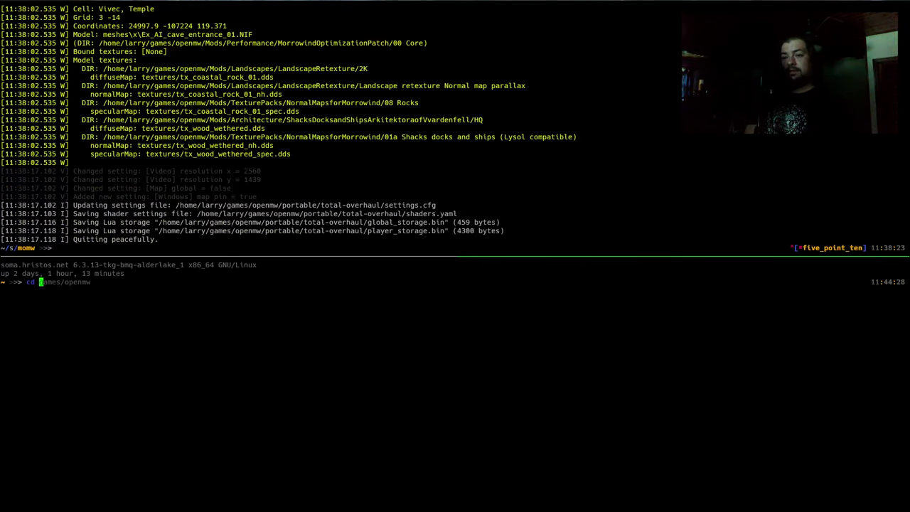
key("Return")
type("del")
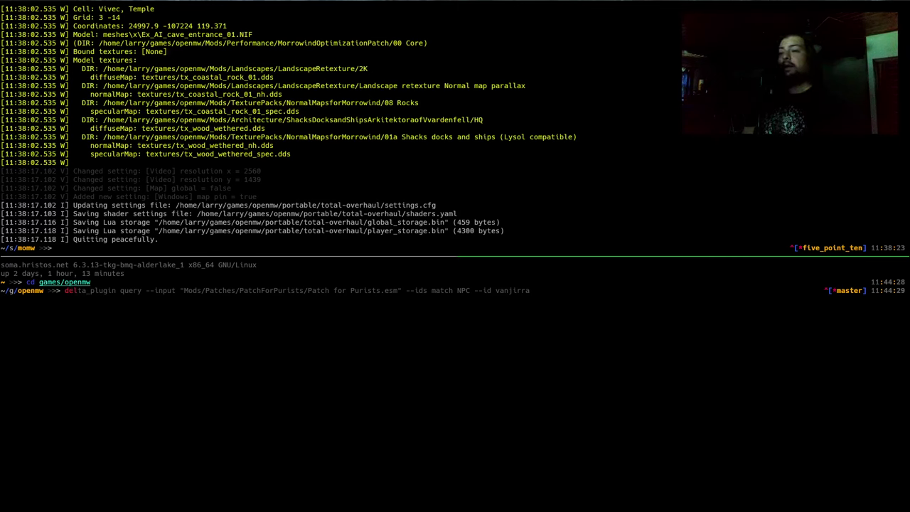
key("Right")
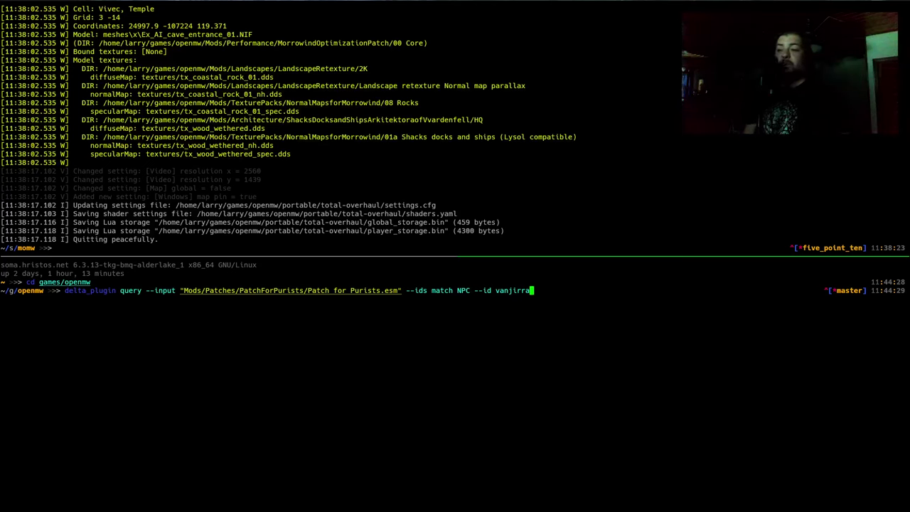
key("Return")
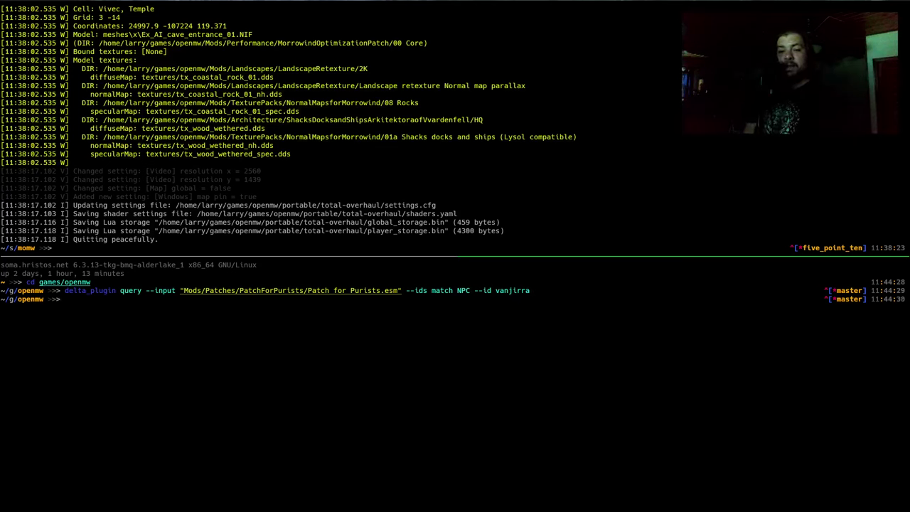
Step: Rerun the vanjirra query with --all instead of the Patch for Purists.esm plugin path
key("Up")
key("ctrl+Left")
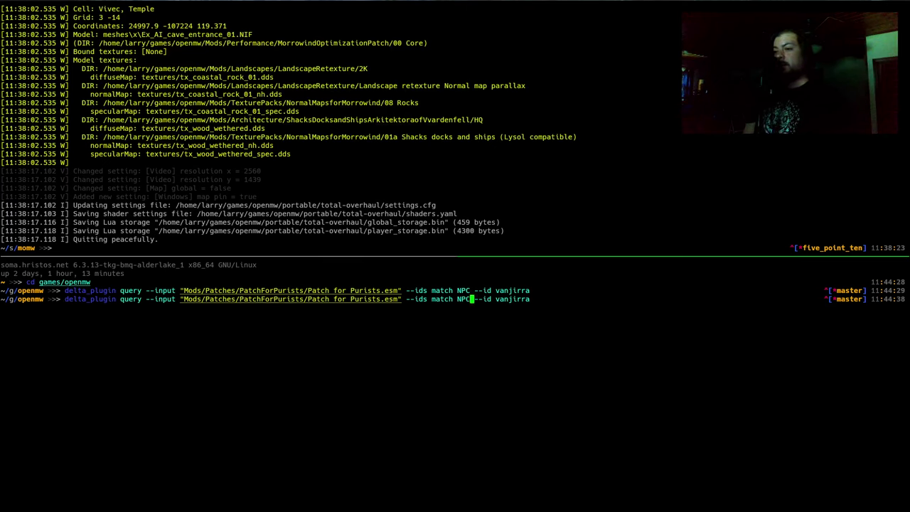
key("ctrl+Left")
key("ctrl+Left")
key("ctrl+Left")
key("ctrl+Left")
key("ctrl+Right")
key("ctrl+w")
key("ctrl+w")
key("ctrl+w")
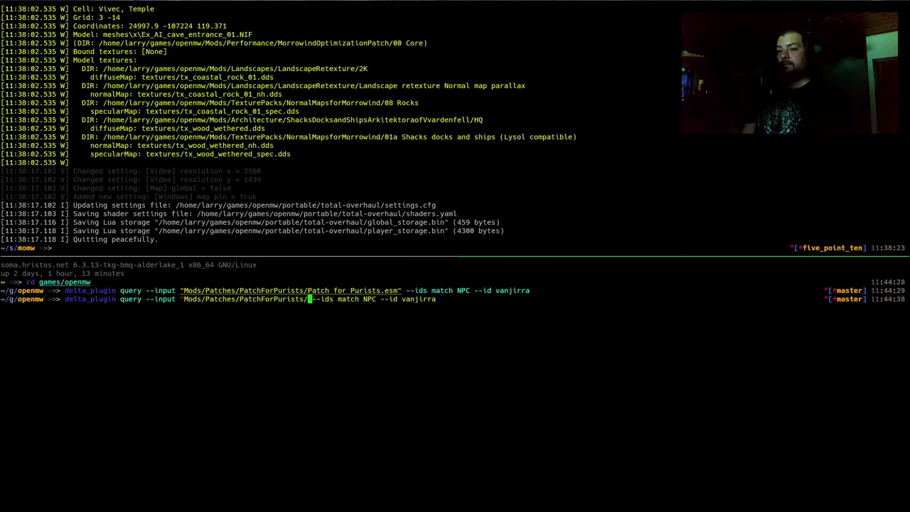
key("ctrl+w")
type("--")
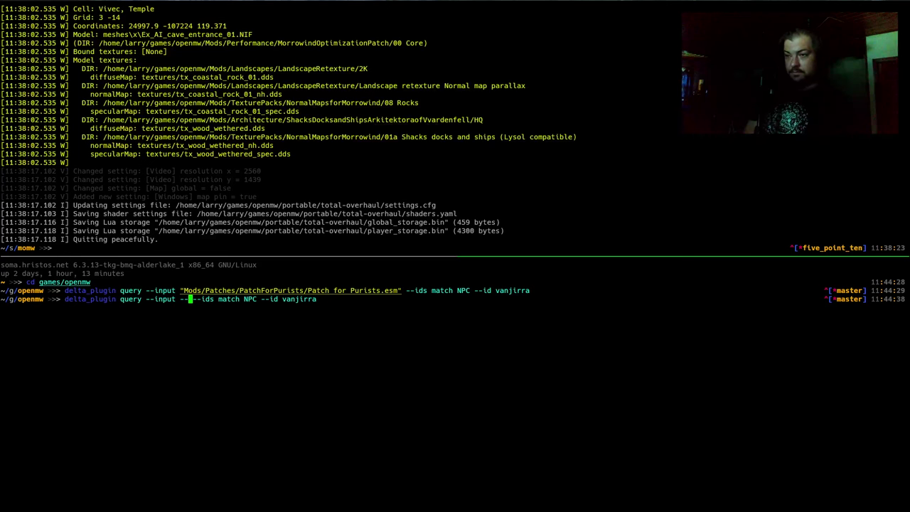
type("all")
key("Return")
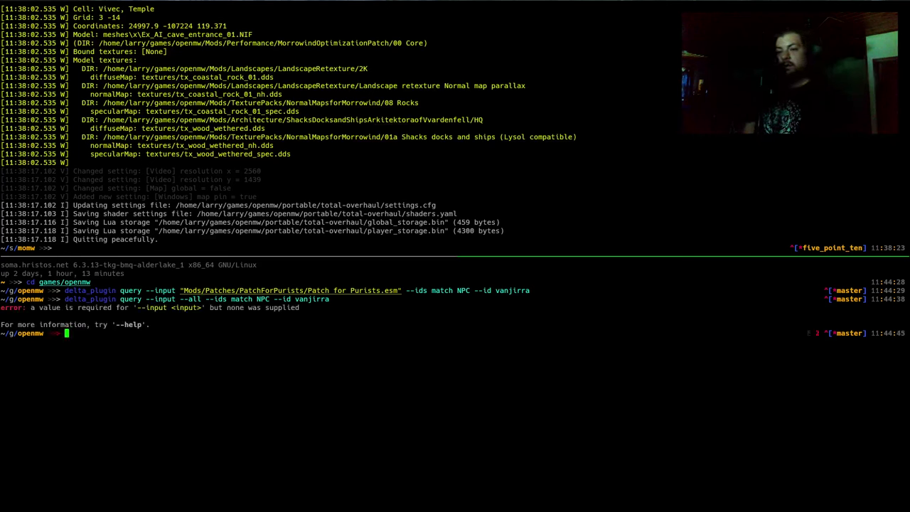
key("Up")
key("ctrl+Left")
key("Left")
key("Left")
key("Left")
key("Left")
key("Left")
key("Left")
key("Left")
key("Left")
key("Left")
key("Left")
key("Left")
key("Left")
key("Left")
key("Left")
key("Left")
key("Left")
key("Left")
key("Left")
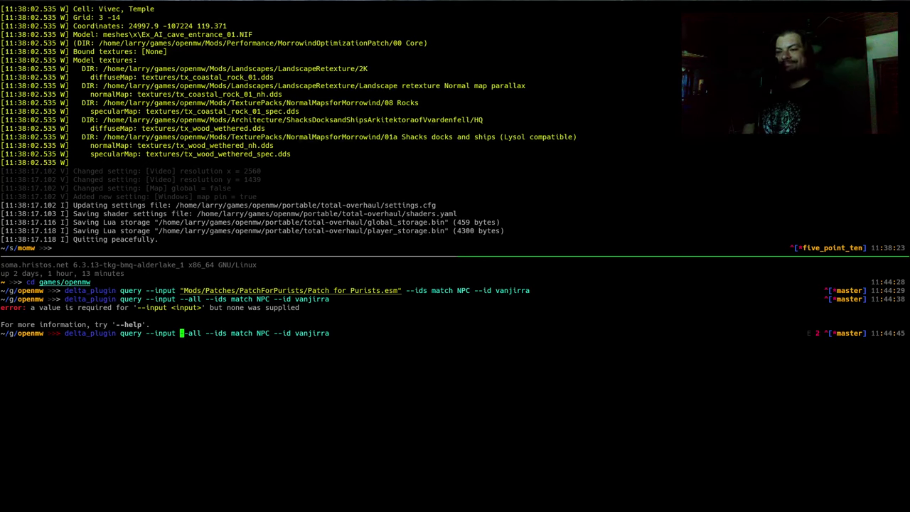
key("BackSpace")
key("BackSpace")
key("BackSpace")
key("BackSpace")
key("BackSpace")
key("BackSpace")
key("BackSpace")
key("BackSpace")
key("Return")
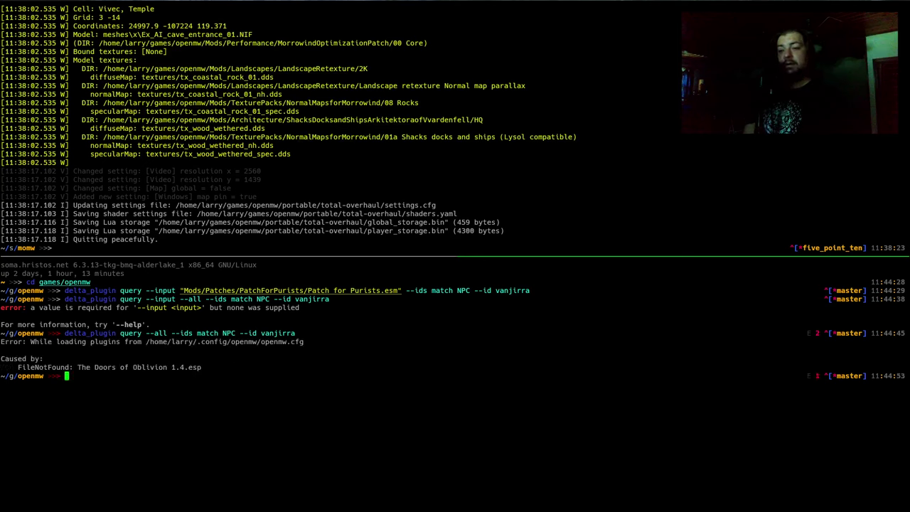
Step: Rerun the query with -c ./cfg/openmw-total-overhaul.cfg to find NPC vanjirra
key("Up")
key("Home")
key("ctrl+Right")
key("ctrl+Right")
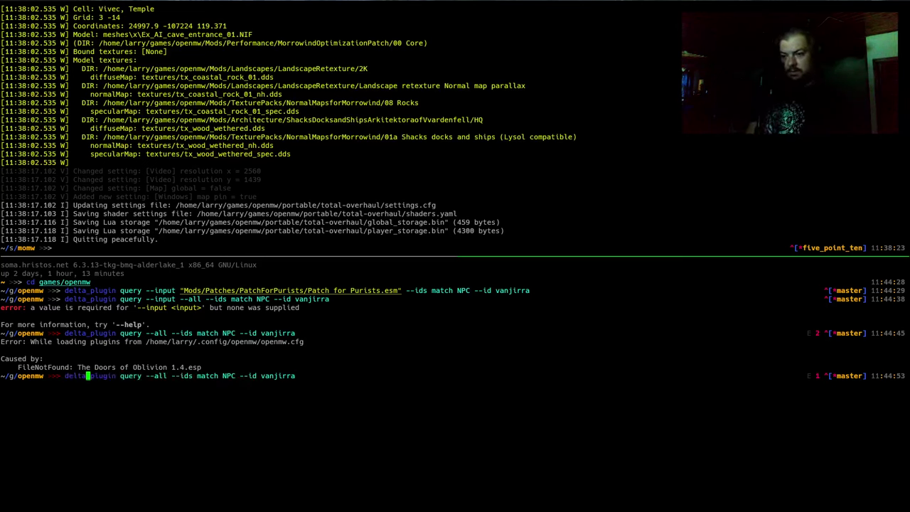
type("-c ./cfg/openmw-total-overhaul.cfg")
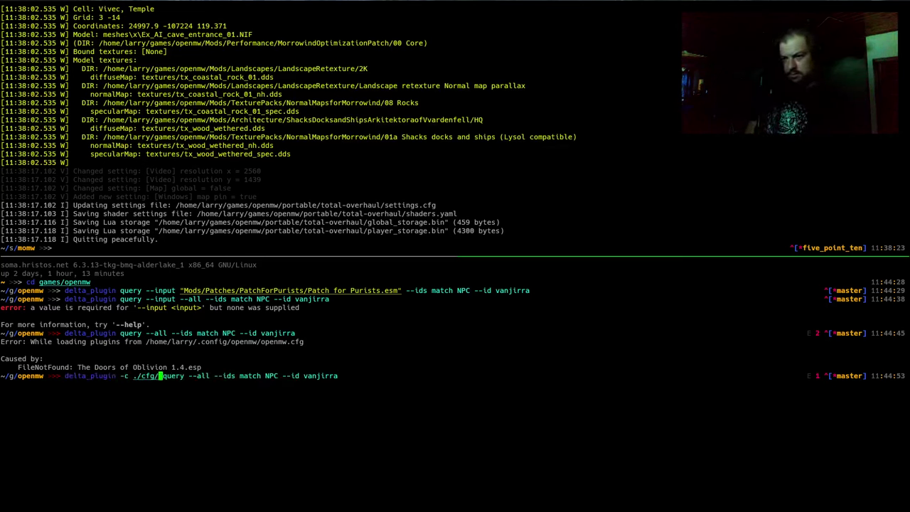
key("Return")
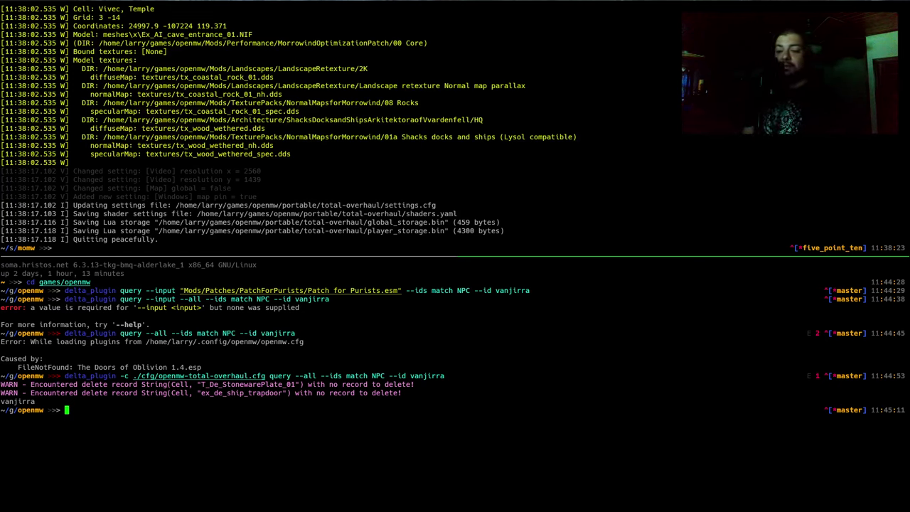
key("Up")
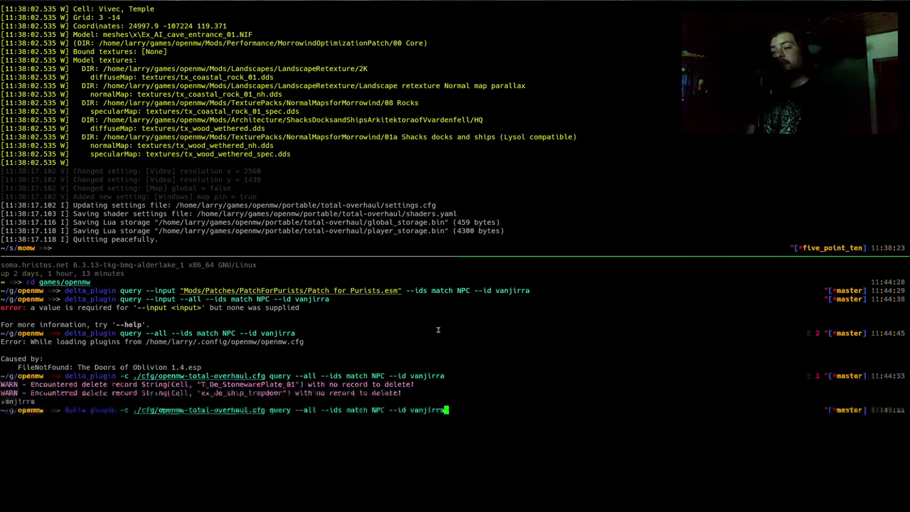
key("ctrl+c")
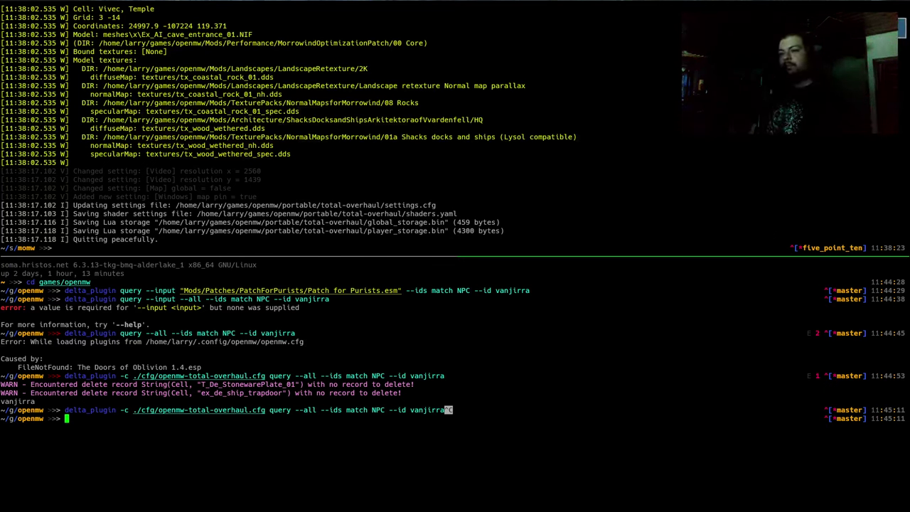
Step: Close the config file split so mod_plugin_order.py is full width, then return to the terminal
key("super+2")
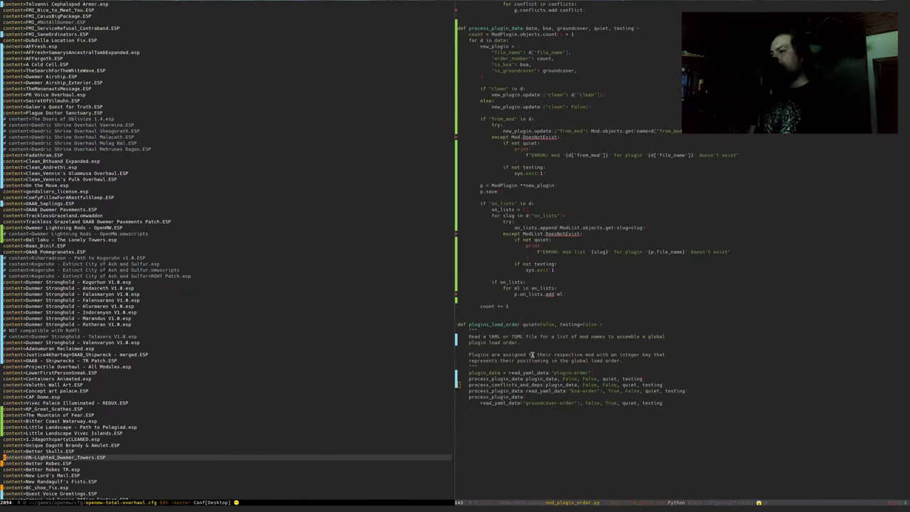
left_click(522, 385)
key("0")
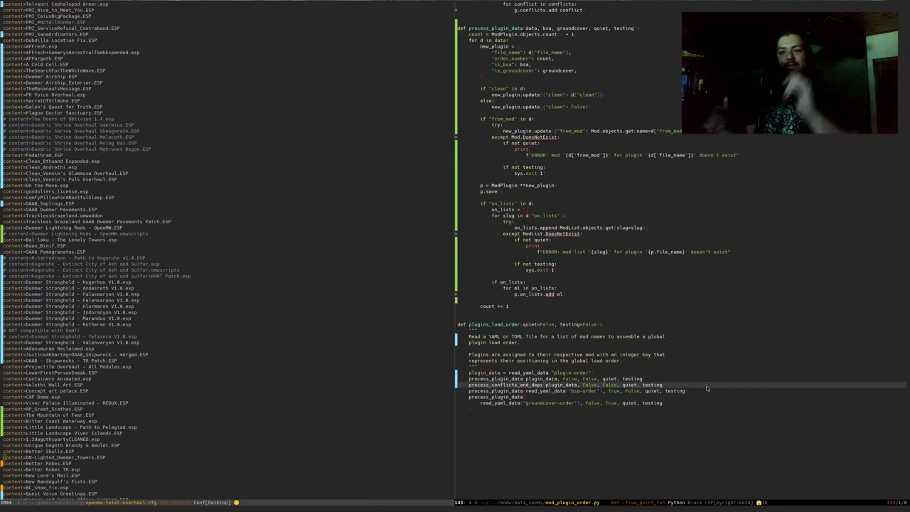
scroll(665, 344, "up", 1)
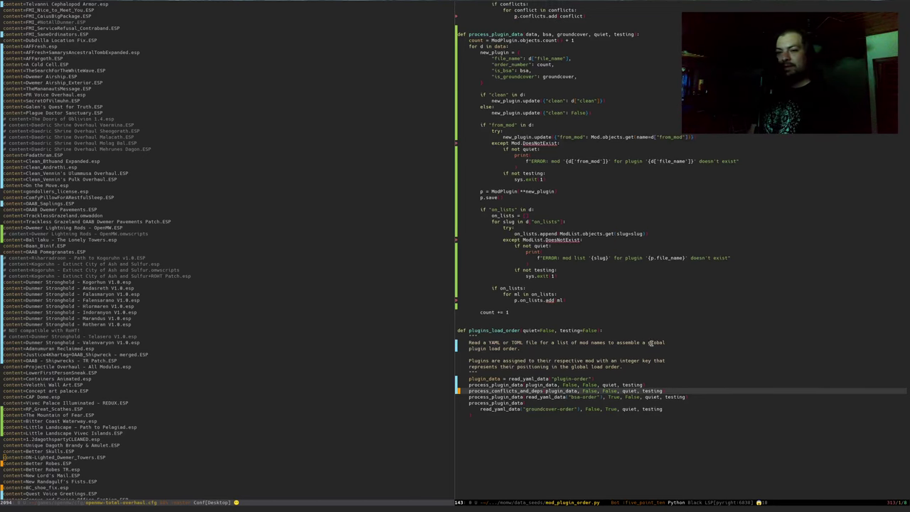
key("ctrl+x")
left_click(608, 360)
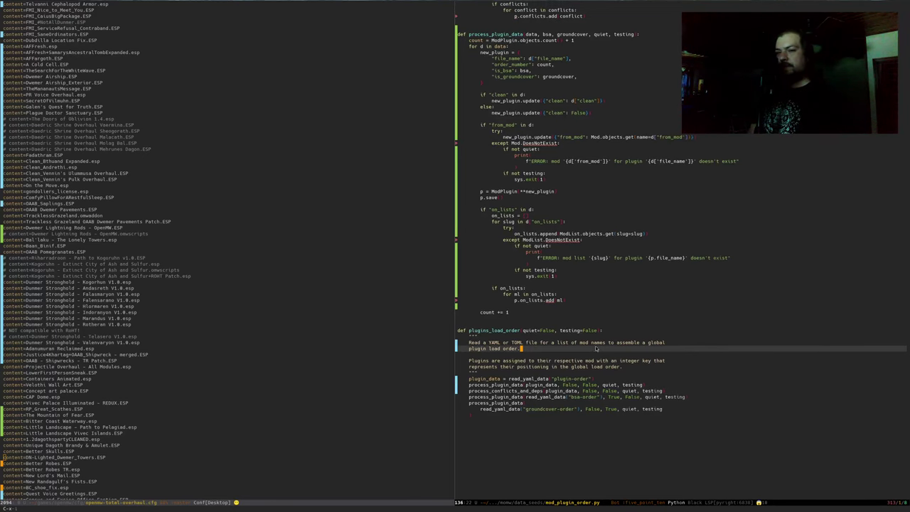
key("ctrl+w")
key("o")
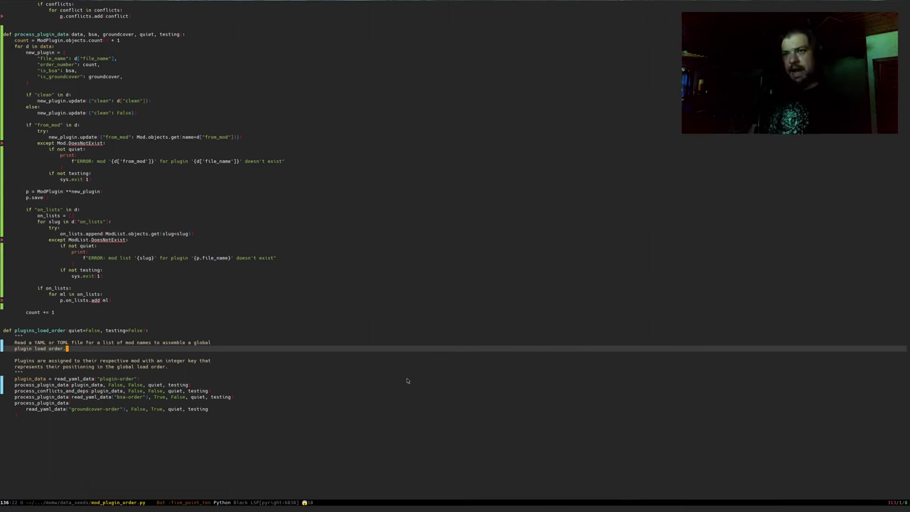
key("alt+Tab")
key("Return")
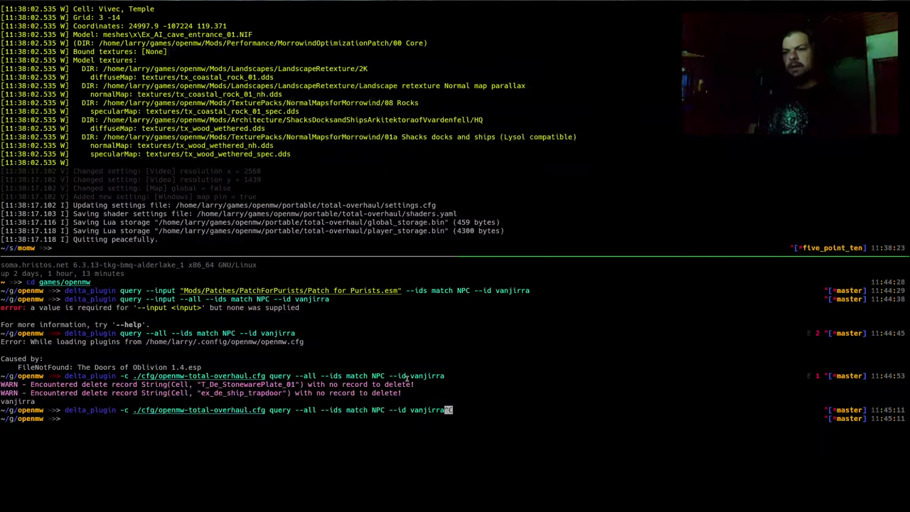
Step: Close the delta_plugin query pane and browse the remaining session's scrollback
key("ctrl+d")
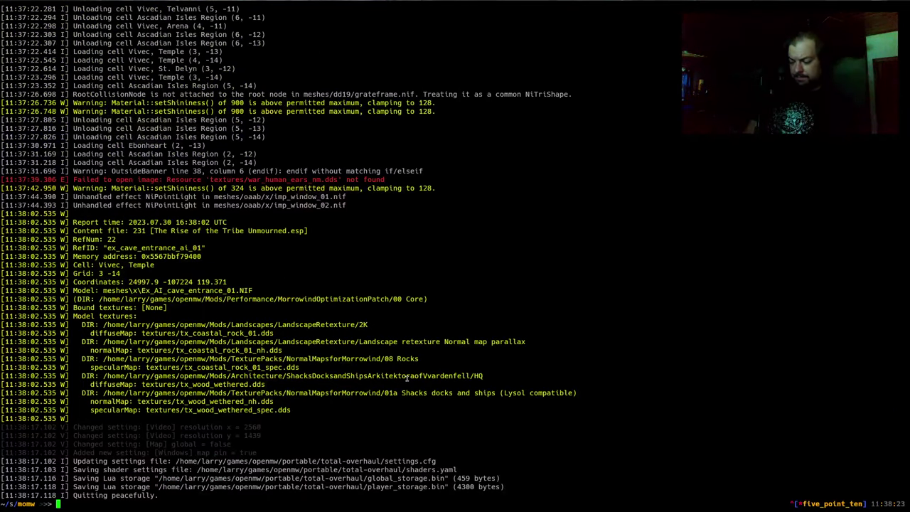
scroll(407, 379, "up", 20)
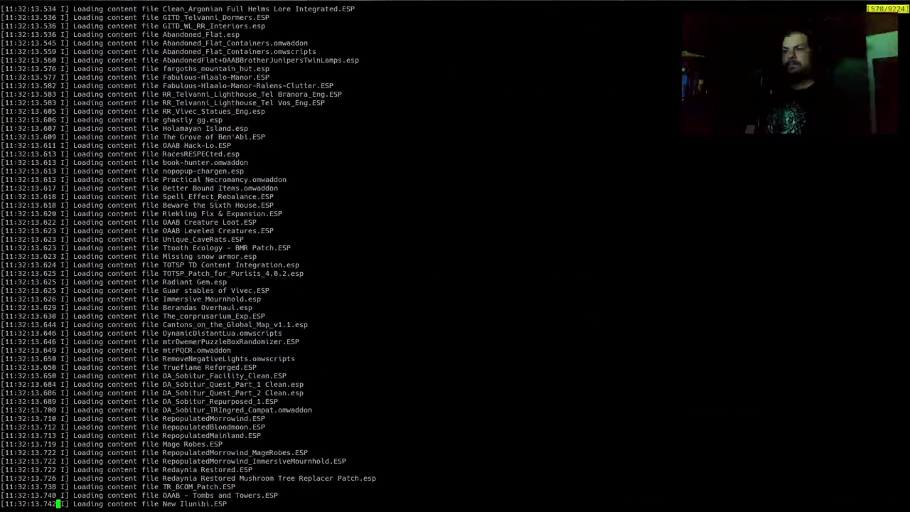
scroll(455, 256, "up", 20)
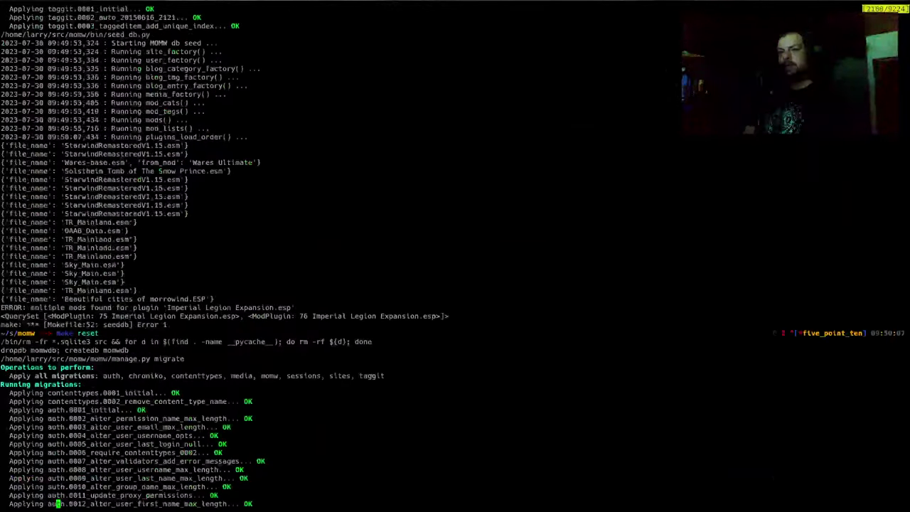
scroll(455, 256, "down", 20)
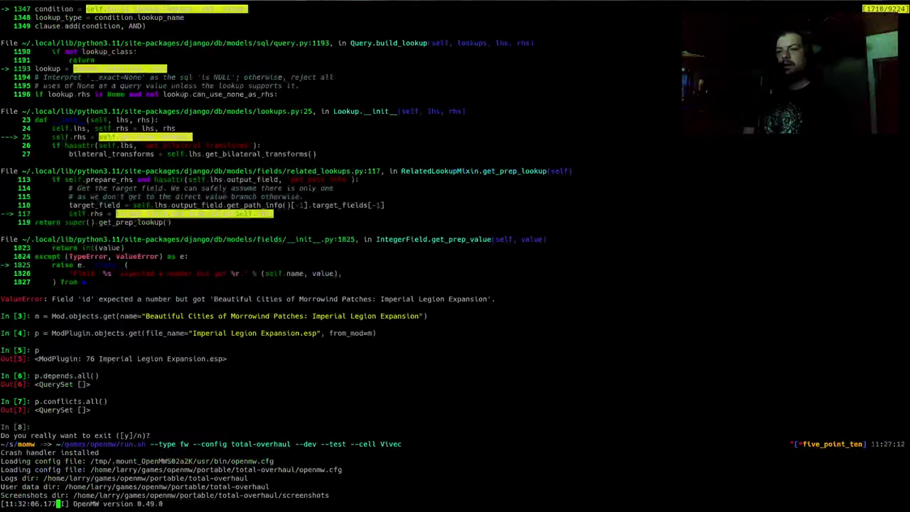
scroll(455, 256, "down", 10)
scroll(455, 255, "up", 10)
key("Up")
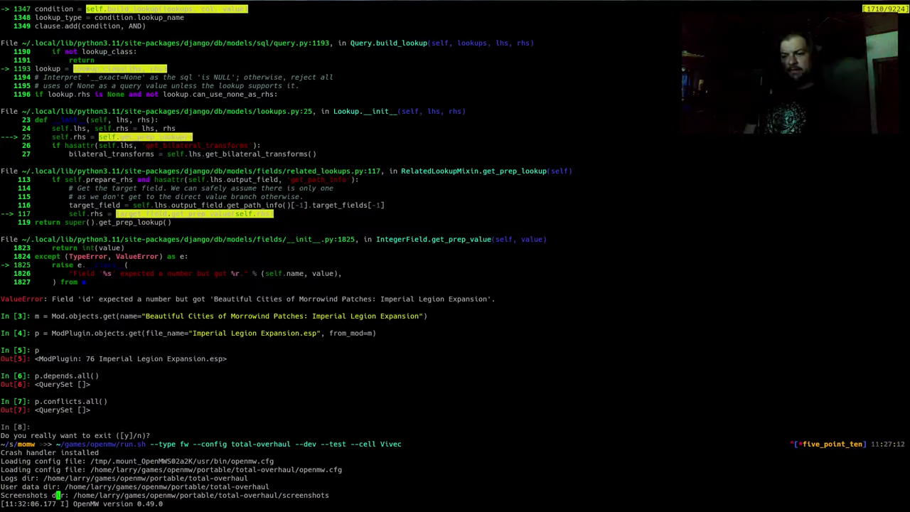
key("Up")
key("Up")
key("Up")
key("Up")
key("Up")
key("Up")
key("Up")
key("Up")
key("Up")
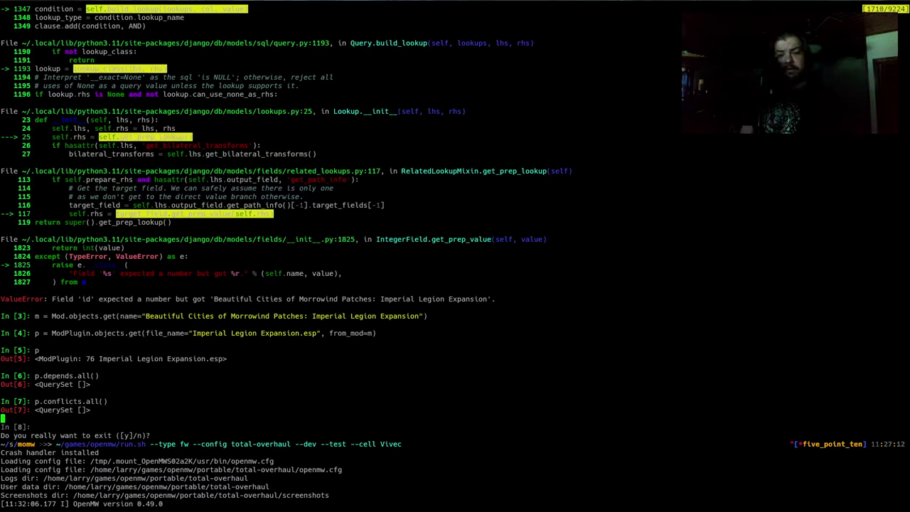
key("q")
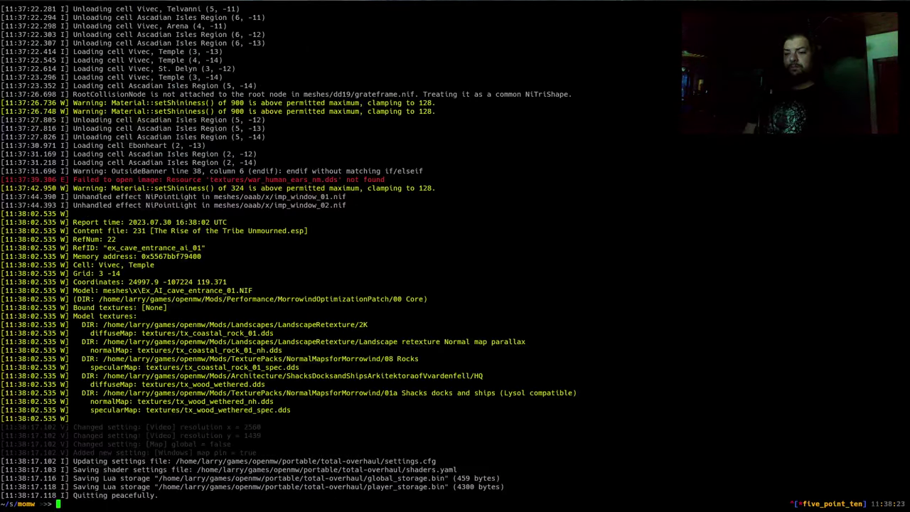
Step: In Emacs, split side by side and show the *eshell* seed traceback in the left window
key("alt+Tab")
key("ctrl+x")
key("3")
key("ctrl+x")
type("b")
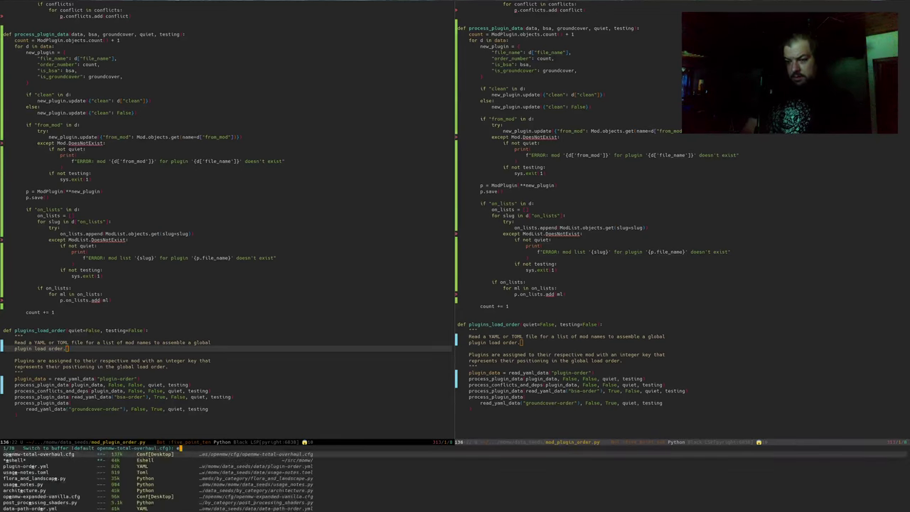
type("eshe")
key("Return")
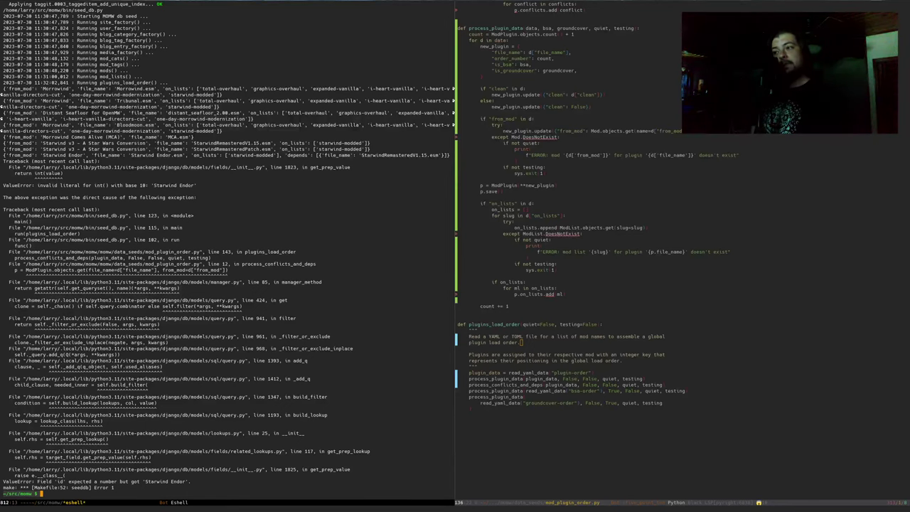
scroll(624, 157, "up", 2)
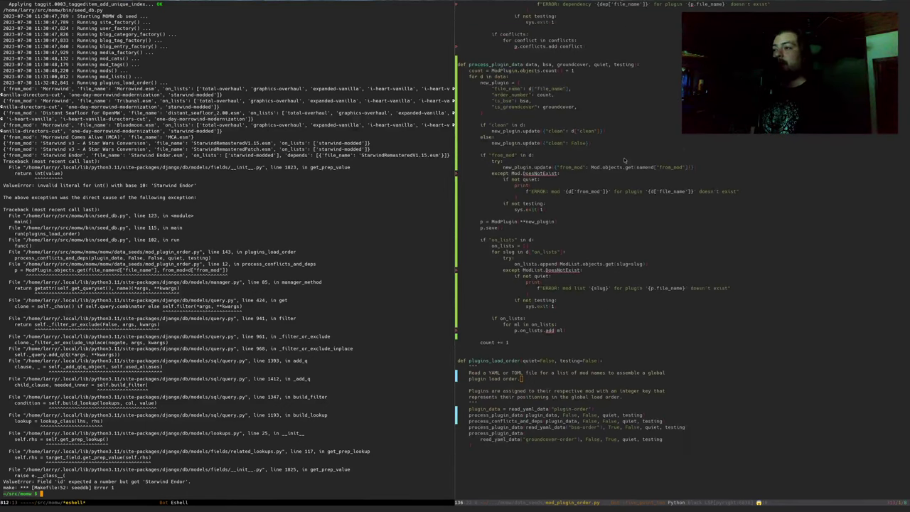
scroll(624, 158, "up", 20)
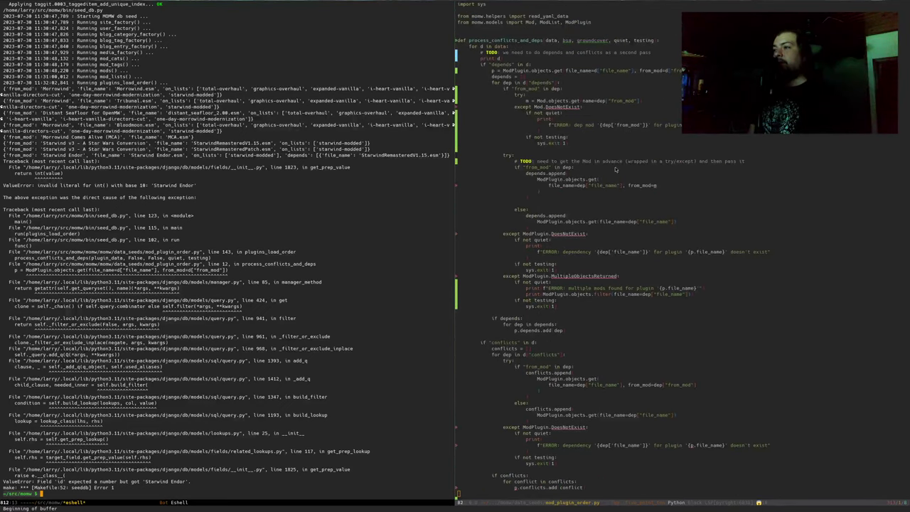
left_click(538, 131)
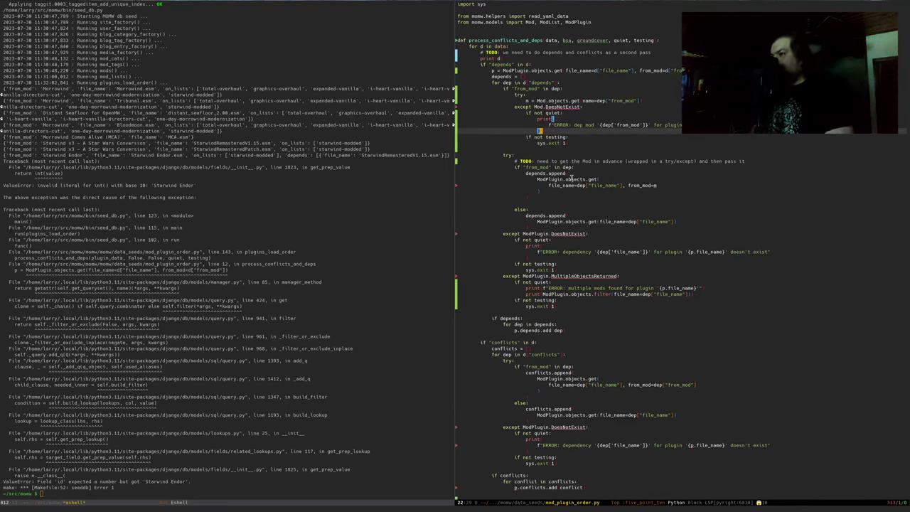
left_click(568, 210)
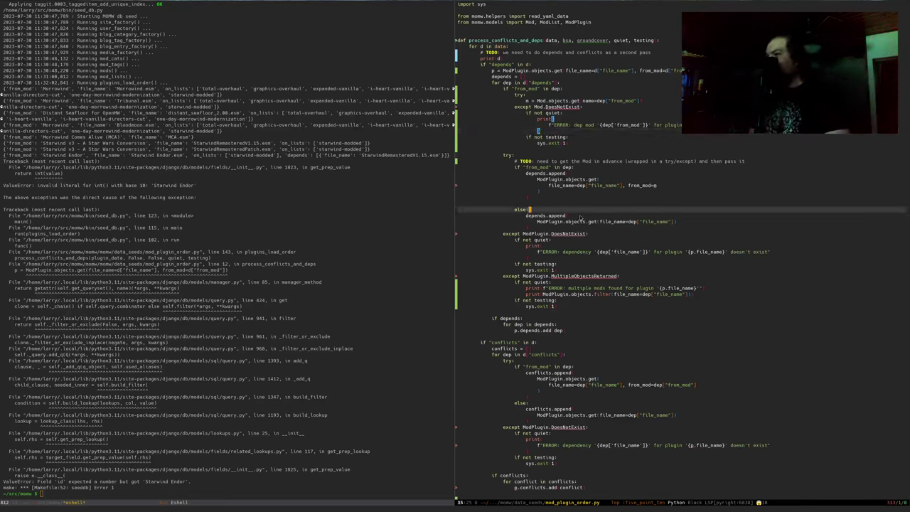
key("Down")
key("Down")
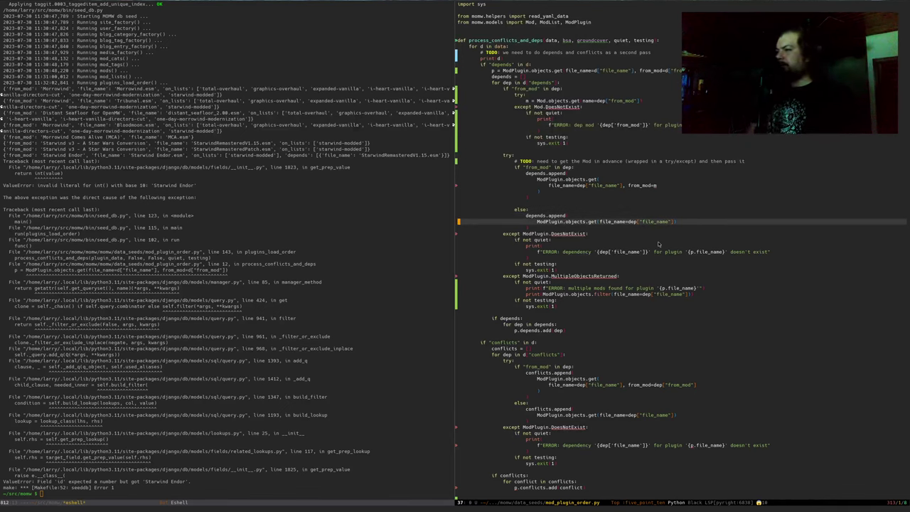
key("Up")
key("Up")
key("Up")
key("Up")
key("Up")
key("Up")
key("Up")
key("Up")
key("Up")
key("Up")
key("Up")
key("Up")
key("Up")
key("Up")
key("Up")
key("Up")
key("Up")
key("Up")
key("Up")
key("Up")
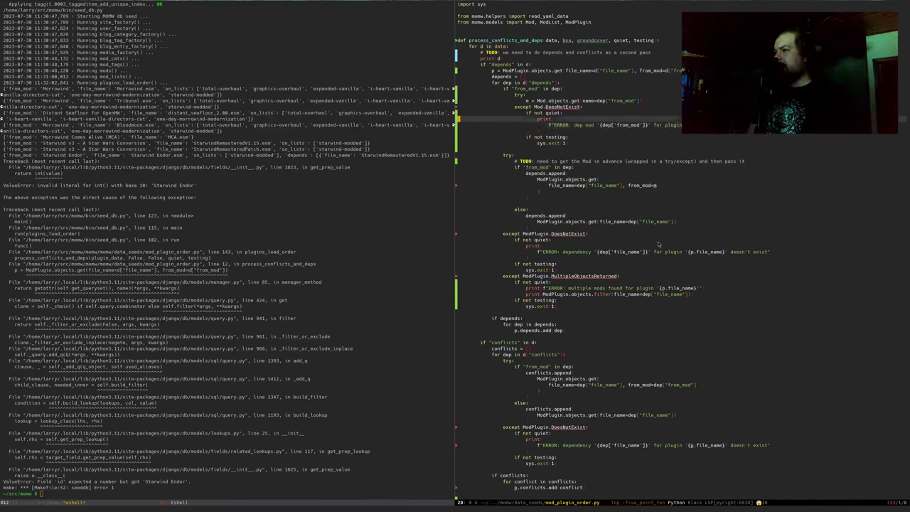
key("Down")
key("Down")
key("Down")
key("Down")
key("Down")
key("Down")
key("Down")
key("Down")
key("Down")
key("Down")
key("Down")
key("Down")
key("Down")
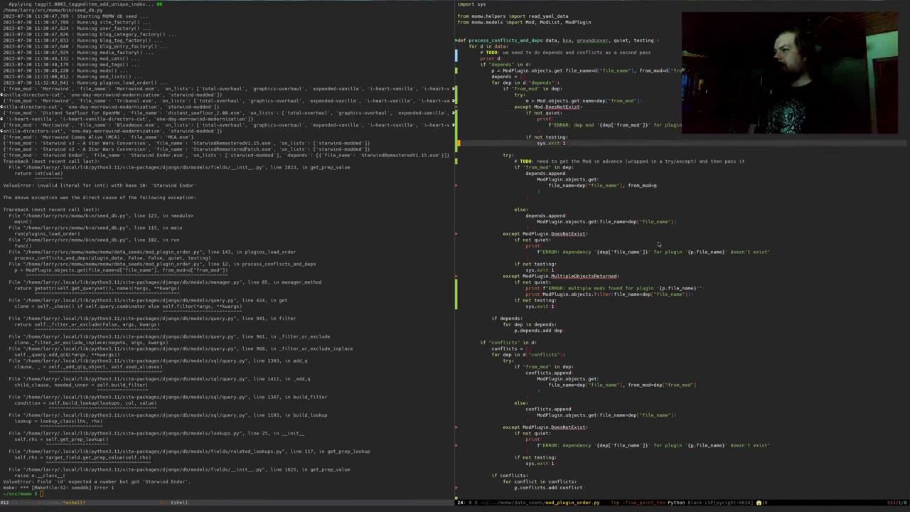
key("Down")
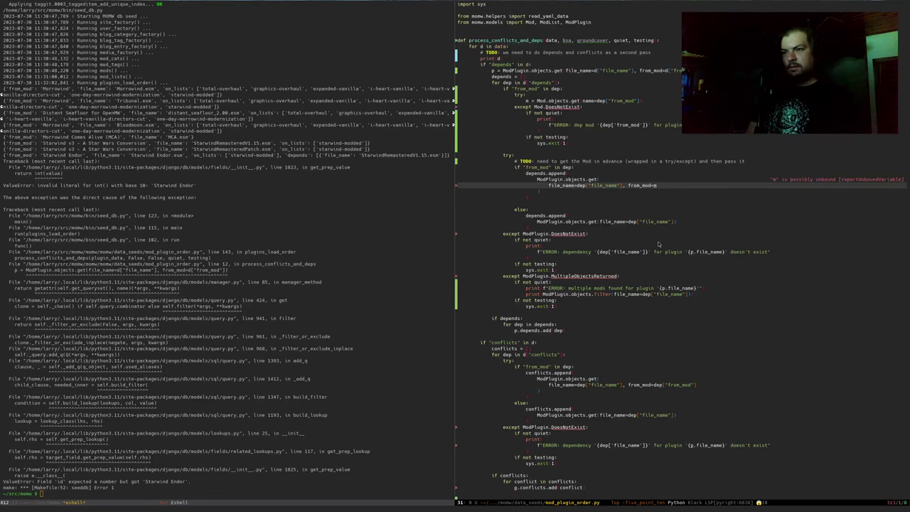
Step: Split the eshell traceback window and open plugin-order.yml in the lower half
left_click(348, 297)
key("ctrl+x")
key("2")
left_click(227, 403)
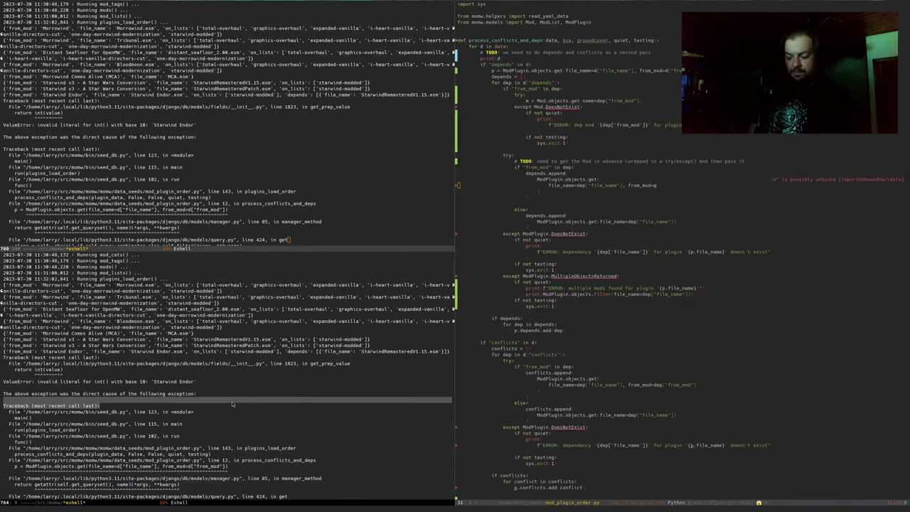
key("ctrl+x")
type("bdata")
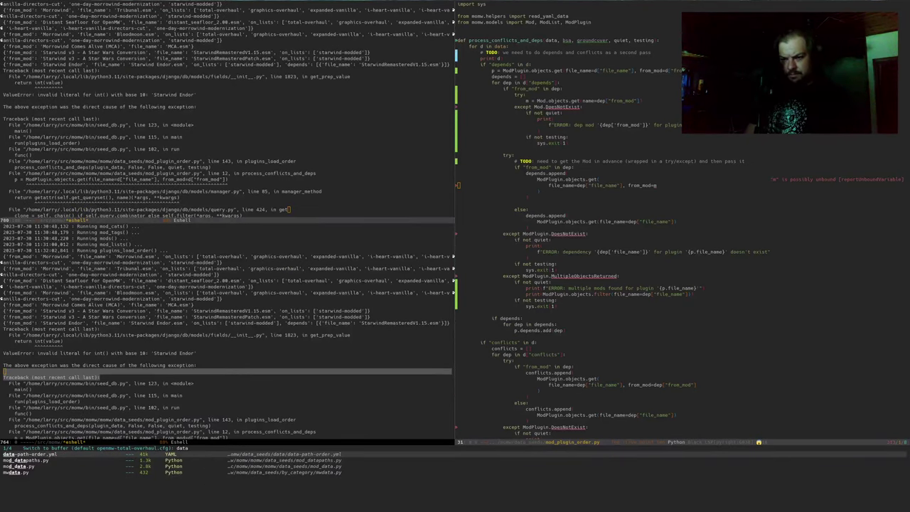
key("BackSpace")
key("BackSpace")
key("BackSpace")
key("BackSpace")
type("plugin")
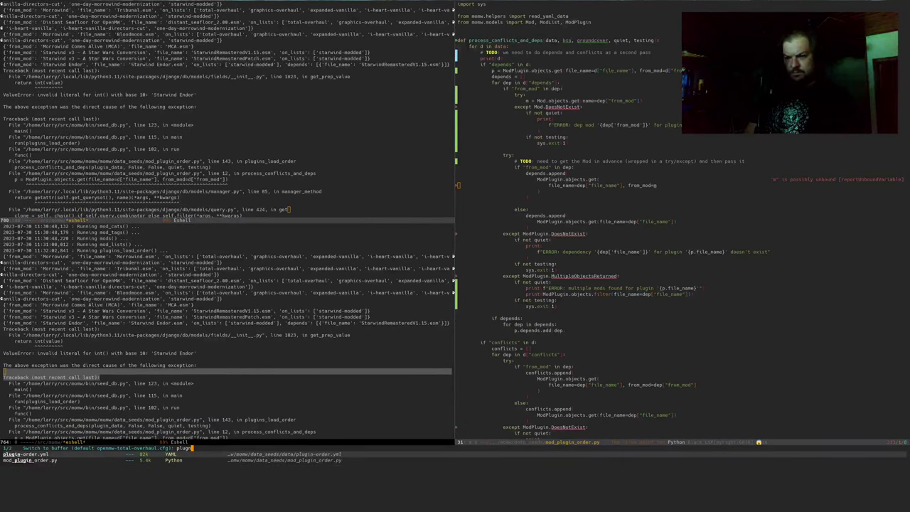
key("Return")
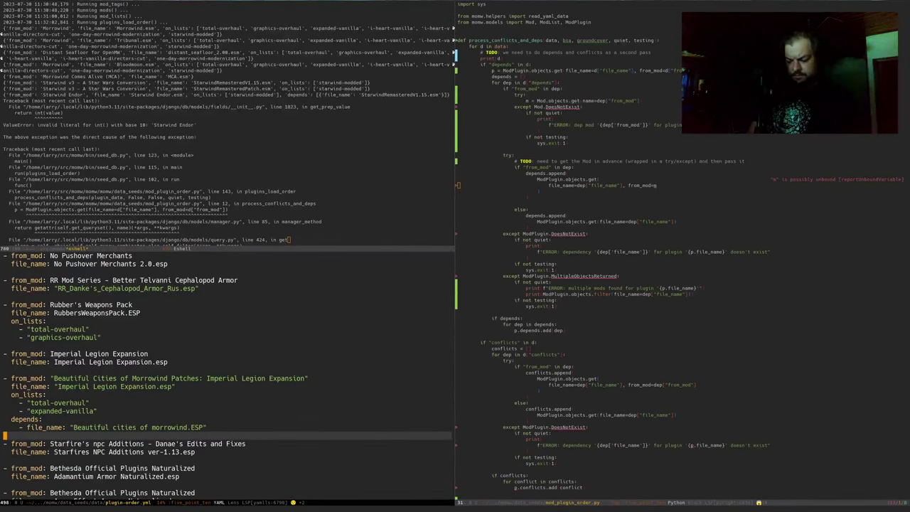
Step: Find the Starwind Endor entry and its StarwindRemasteredV1.15.esm dependency file name
key("alt+less")
key("ctrl+s")
type("starwind en")
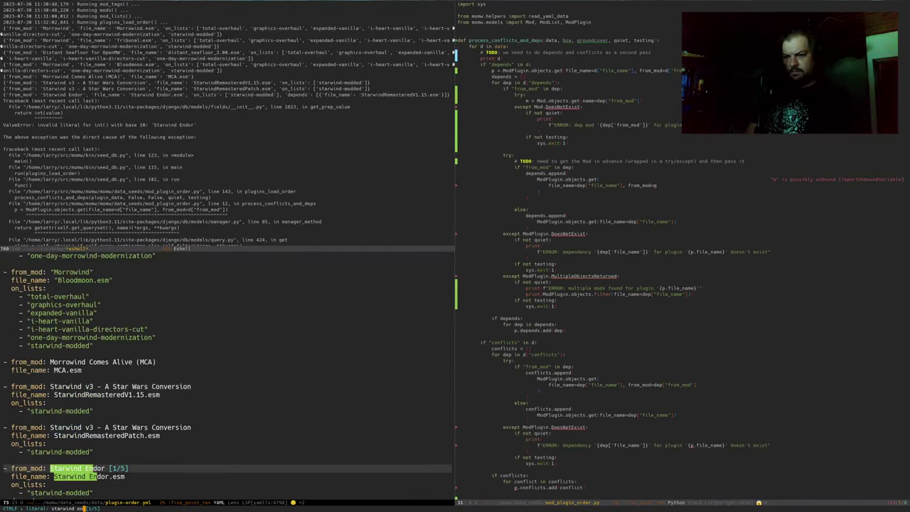
key("ctrl+l")
key("ctrl+a")
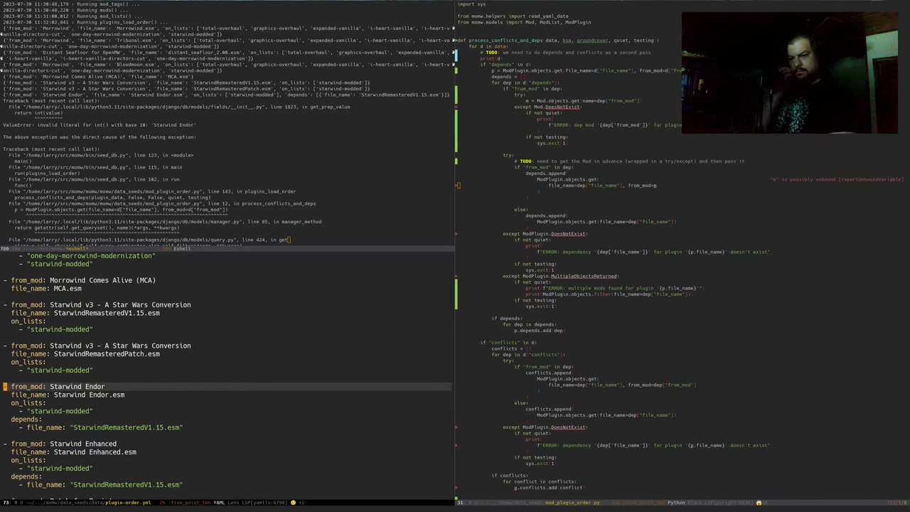
scroll(228, 376, "down", 2)
scroll(227, 377, "down", 2)
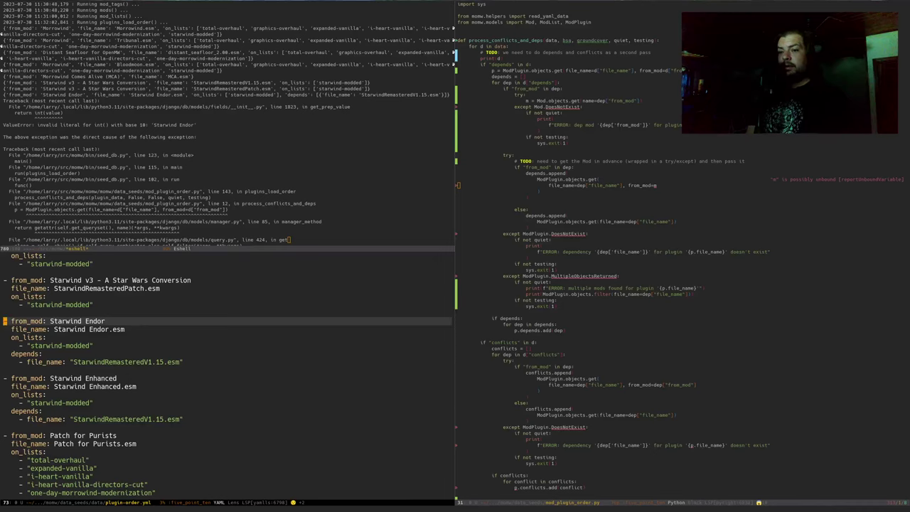
key("j")
key("j")
key("j")
key("j")
key("j")
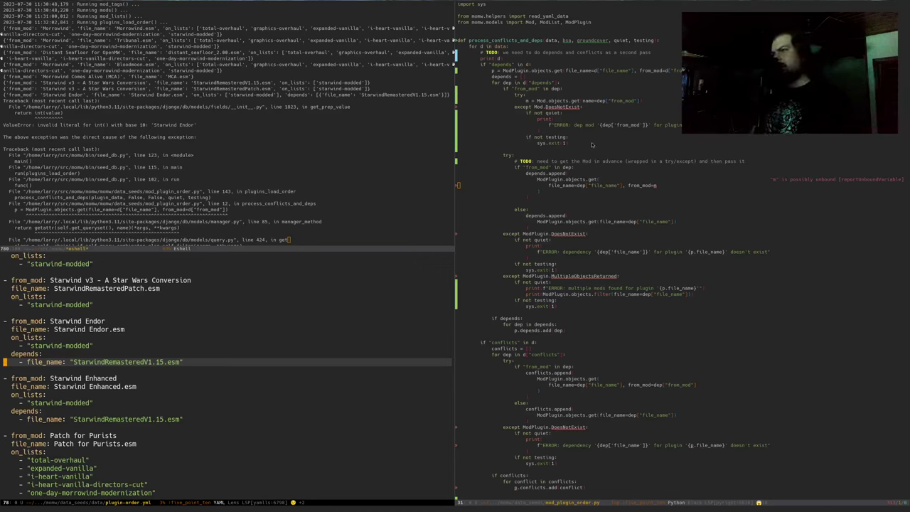
left_click(580, 96)
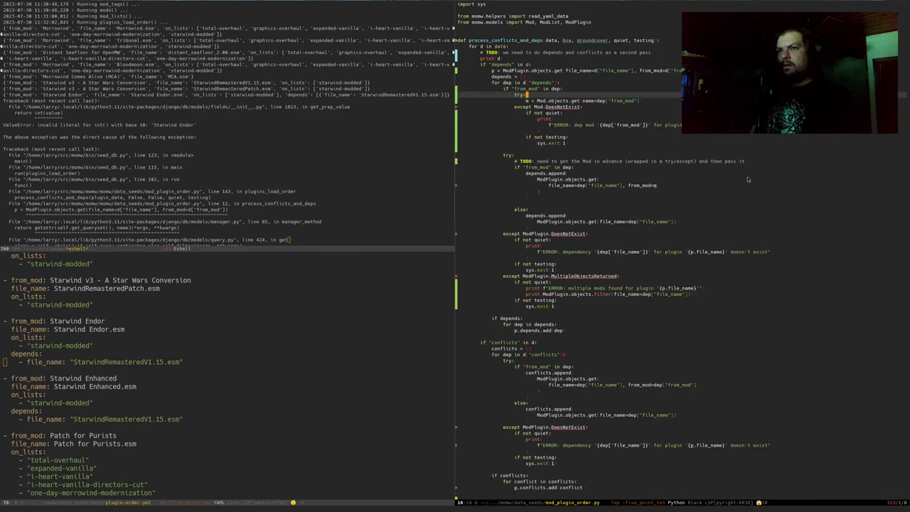
left_click(168, 389)
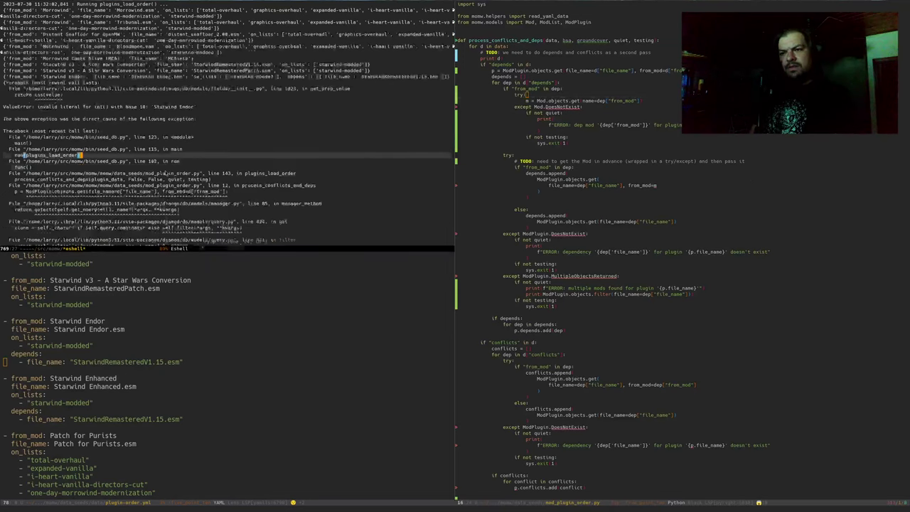
scroll(185, 138, "down", 3)
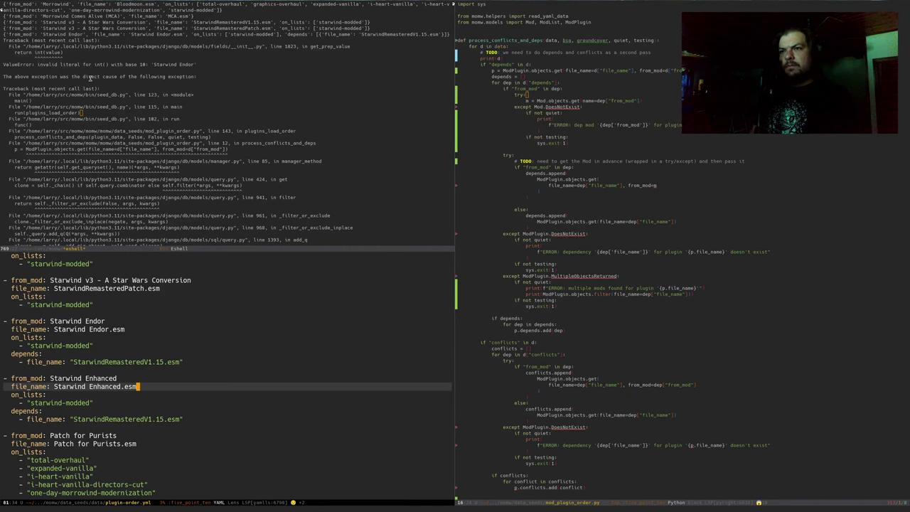
scroll(91, 112, "down", 10)
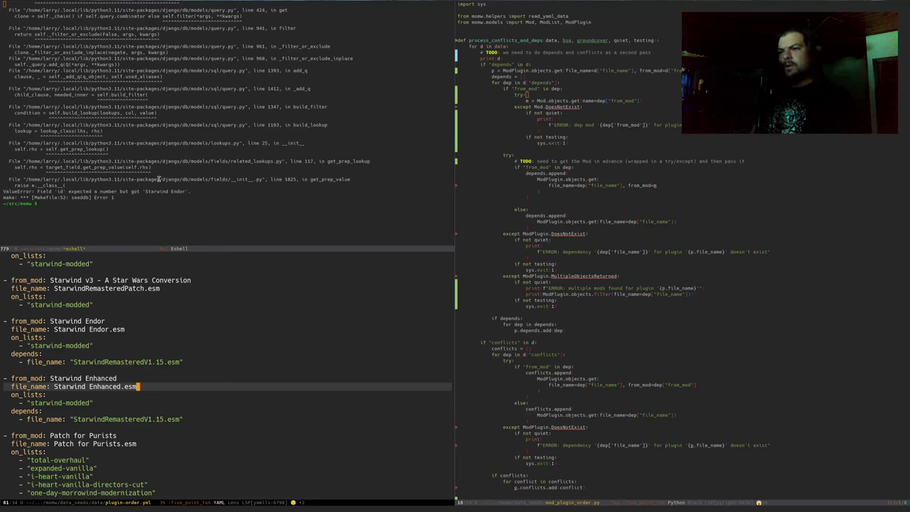
scroll(157, 178, "up", 3)
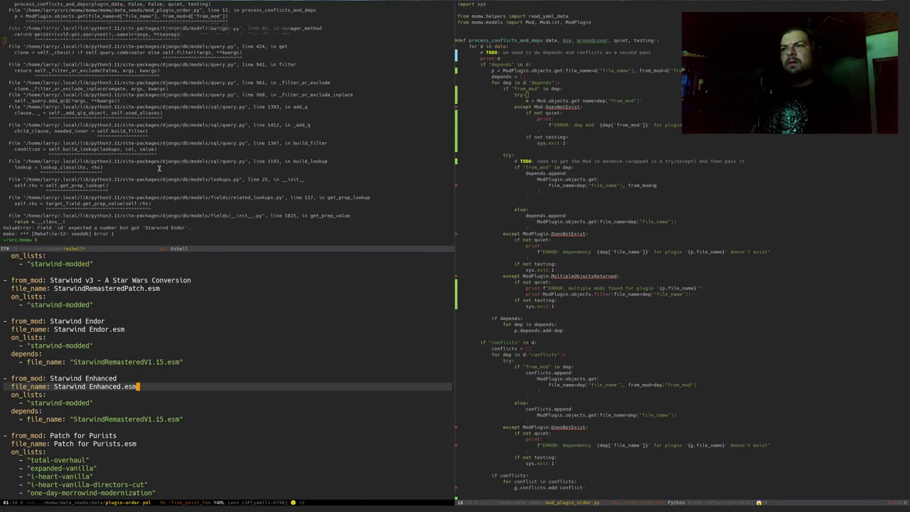
scroll(158, 170, "up", 5)
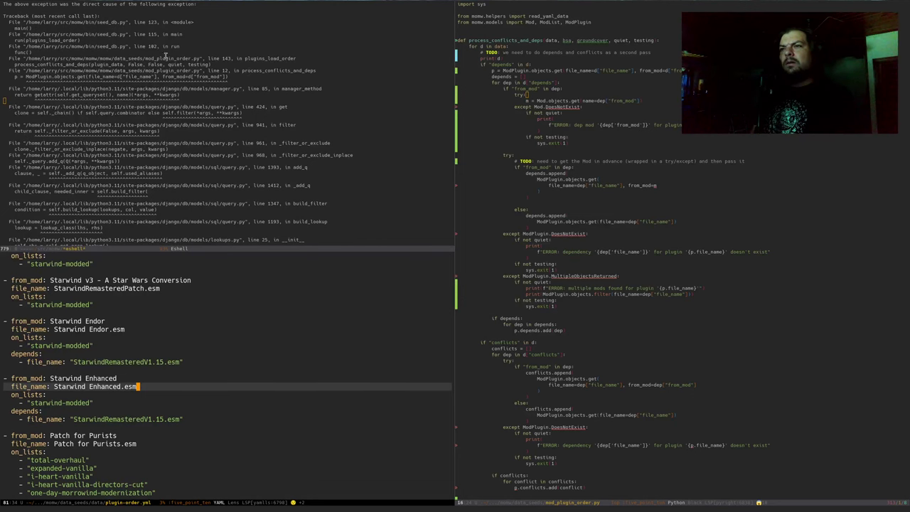
left_click(616, 258)
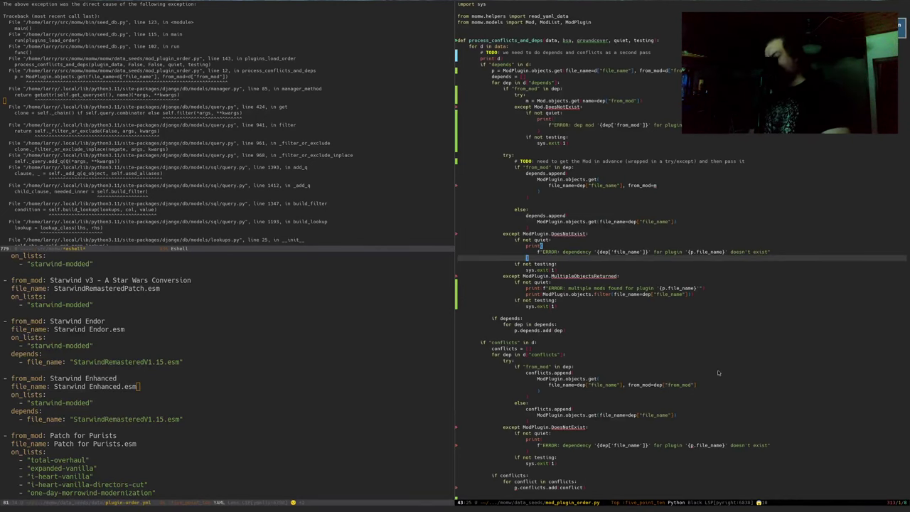
type("143")
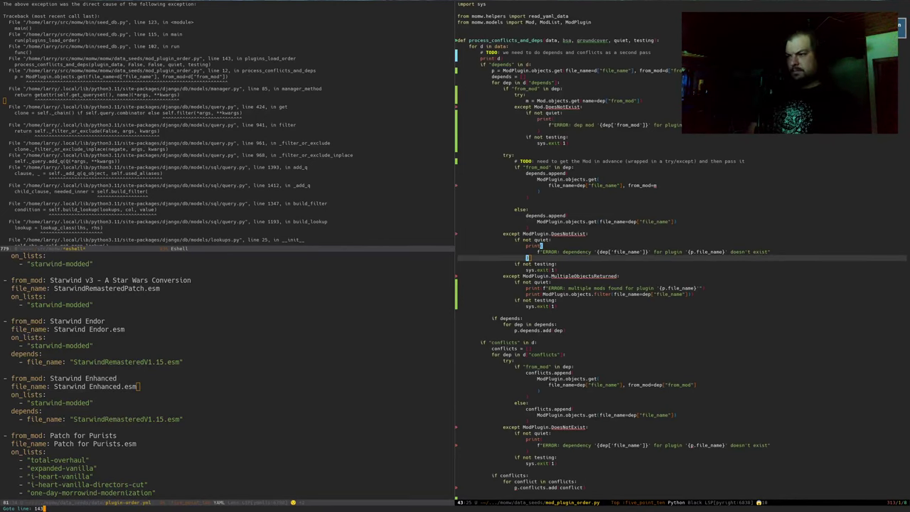
key("Return")
key("ctrl+g")
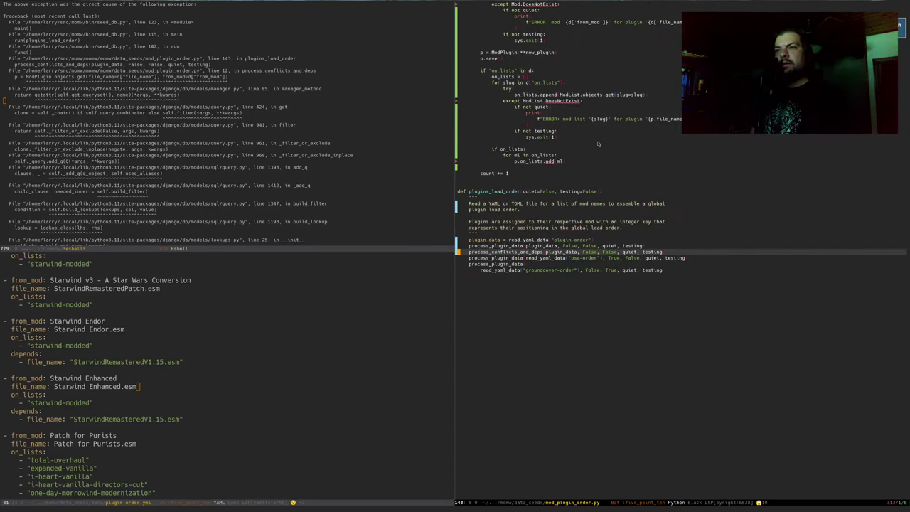
scroll(597, 142, "up", 15)
Step: Move to the failing ModPlugin lookup, onto the d in from_mod=d[
scroll(585, 161, "up", 4)
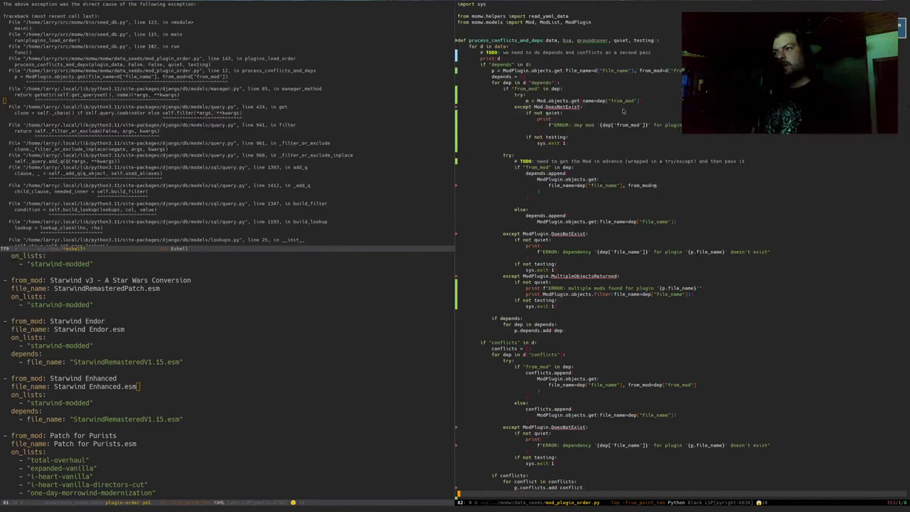
key("Up")
key("Up")
key("Up")
key("Up")
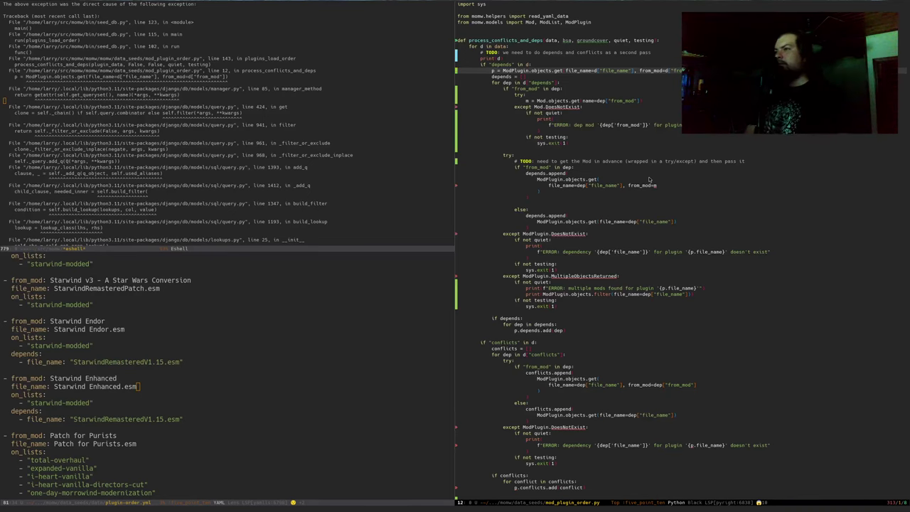
key("End")
key("Left")
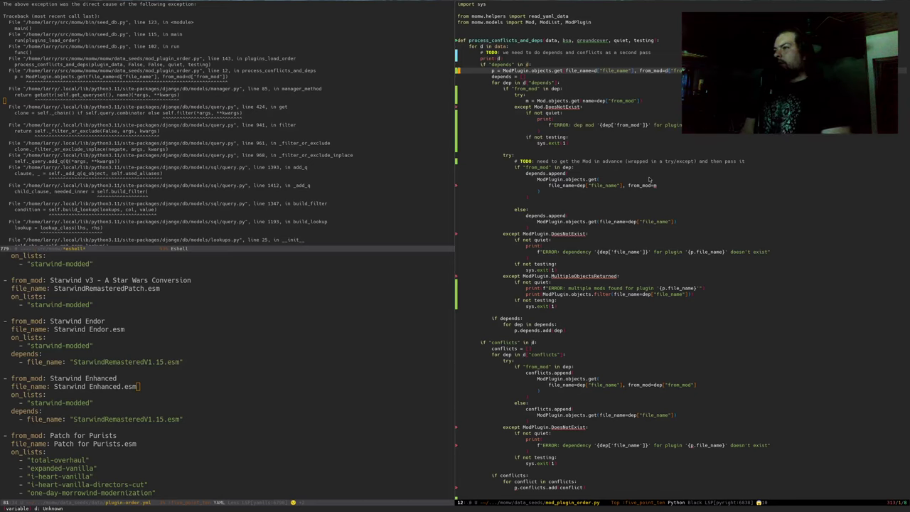
key("Down")
key("Down")
key("Down")
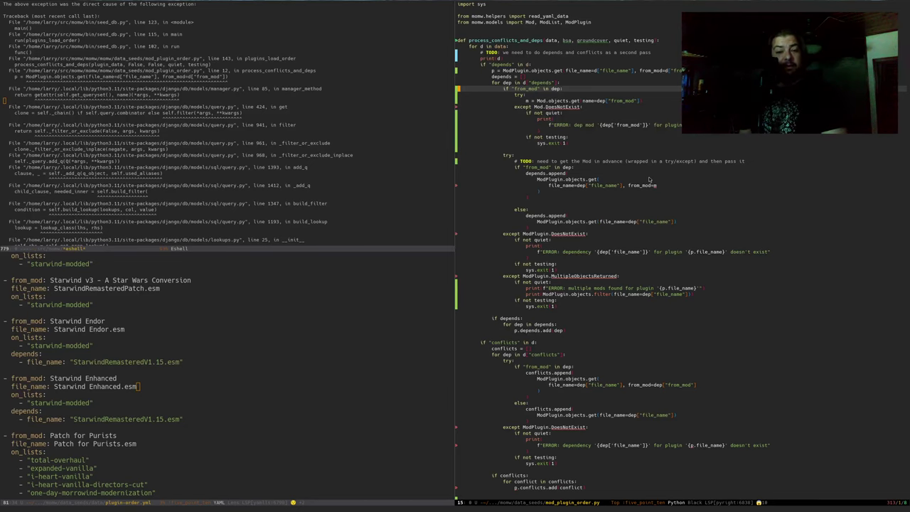
Step: Briefly select the from_mod lookup block, cancel, and settle on the if "depends" in d: check
key("V")
key("1")
key("9")
key("j")
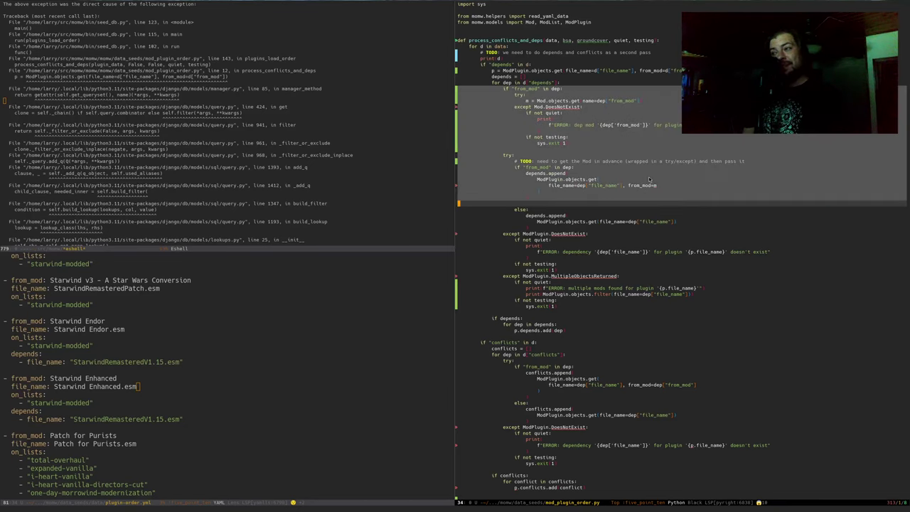
key("k")
key("k")
key("k")
key("k")
key("k")
key("k")
key("k")
key("k")
key("k")
key("k")
key("k")
key("Escape")
key("k")
key("k")
key("k")
key("k")
key("k")
key("k")
key("k")
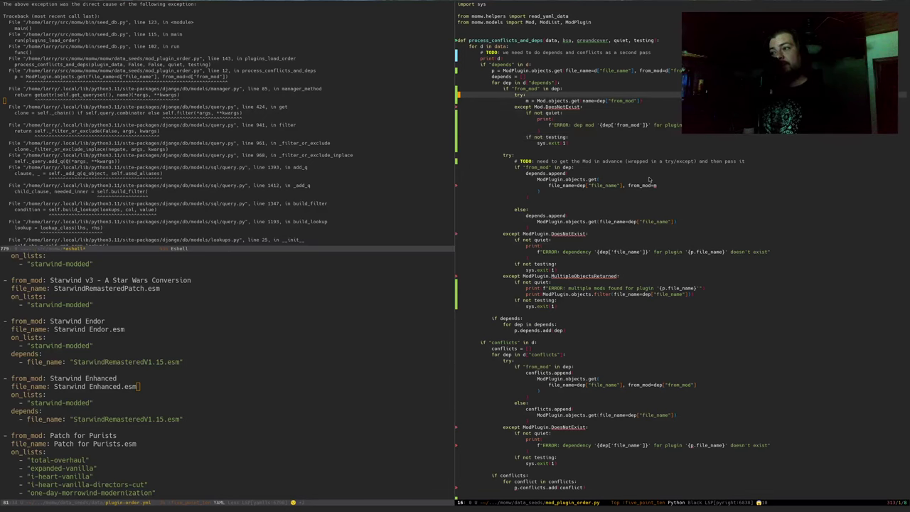
key("j")
key("j")
key("j")
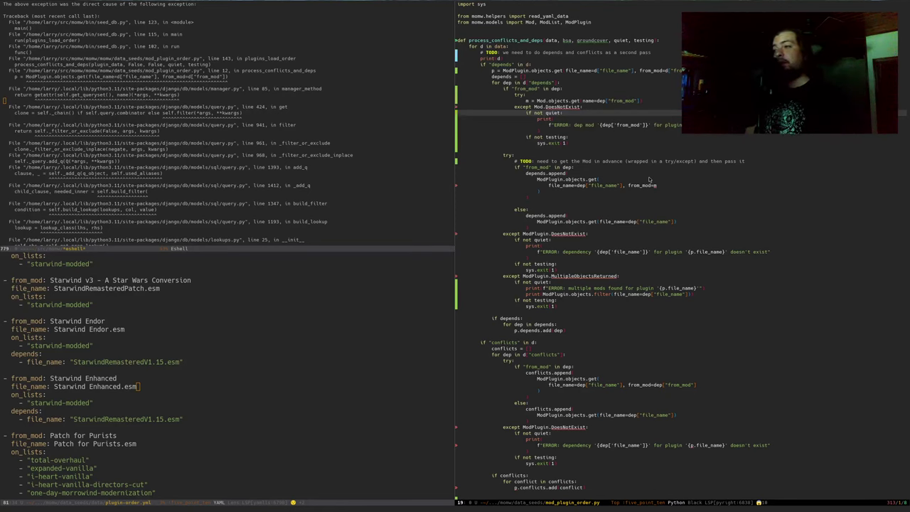
key("k")
key("k")
key("k")
key("k")
key("k")
key("k")
key("k")
key("k")
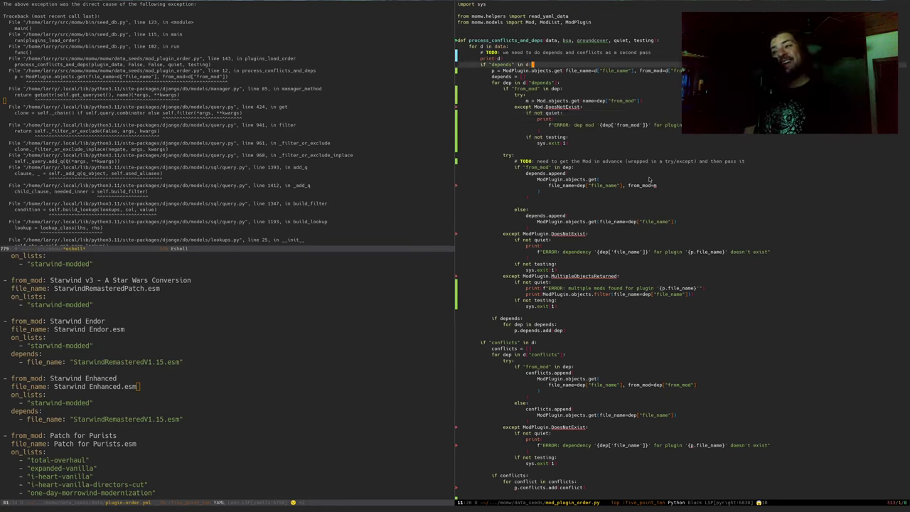
key("j")
key("j")
key("j")
key("j")
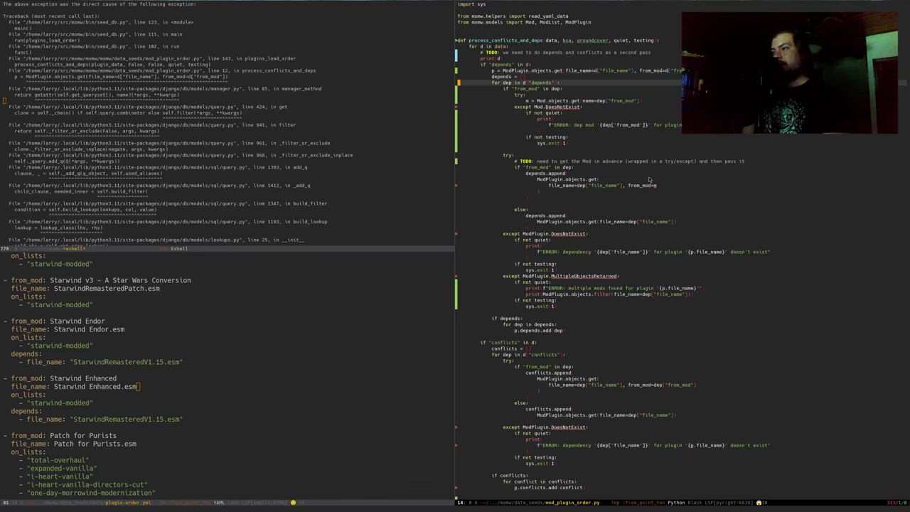
Step: Add a try: block with m1 = Mod.objects.get(name=d["from_mod"]) under an if "from_mod" in d: line
key("k")
key("k")
key("k")
key("k")
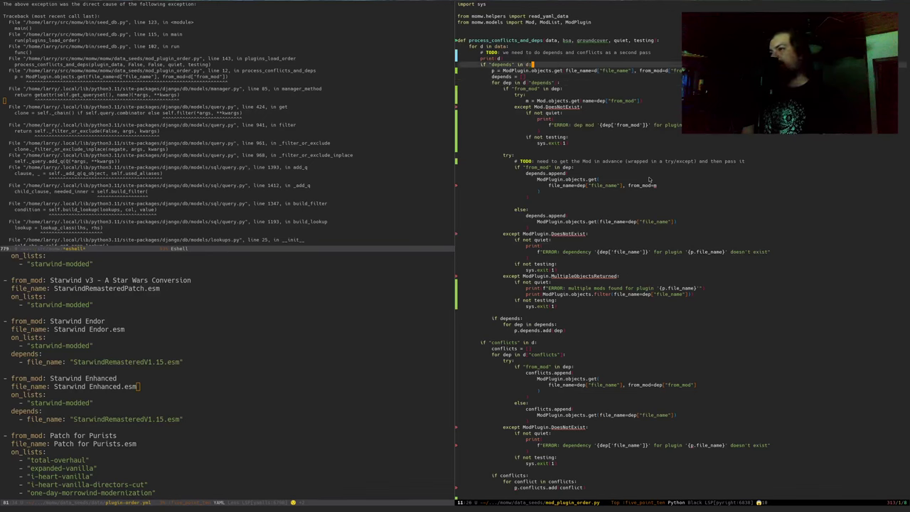
key("o")
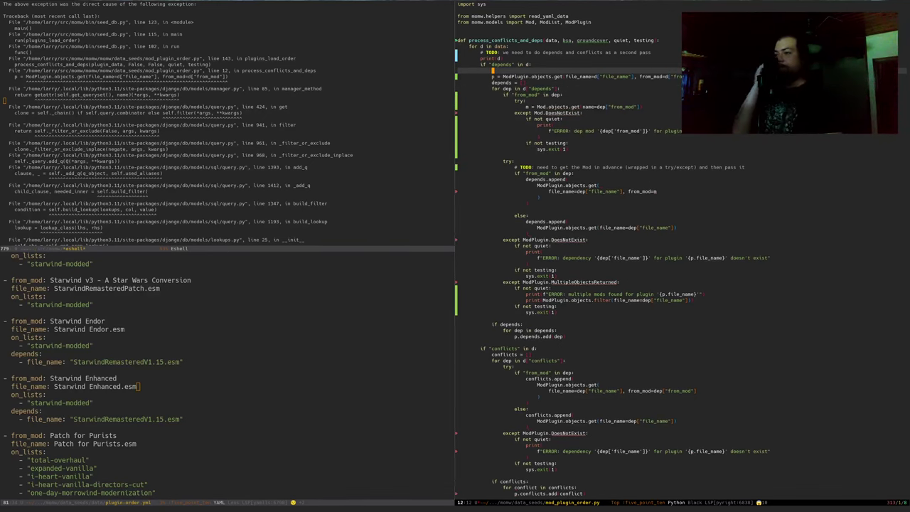
type("try:")
key("Return")
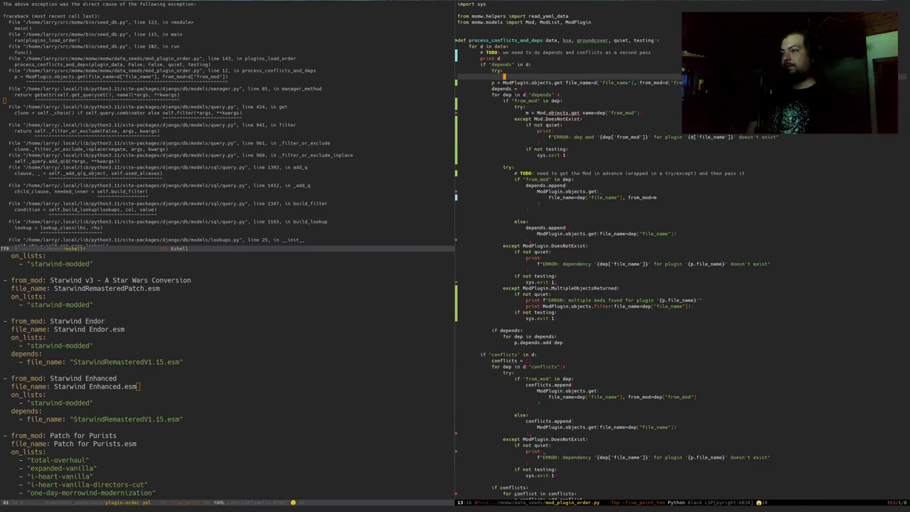
key("alt+x")
key("ctrl+g")
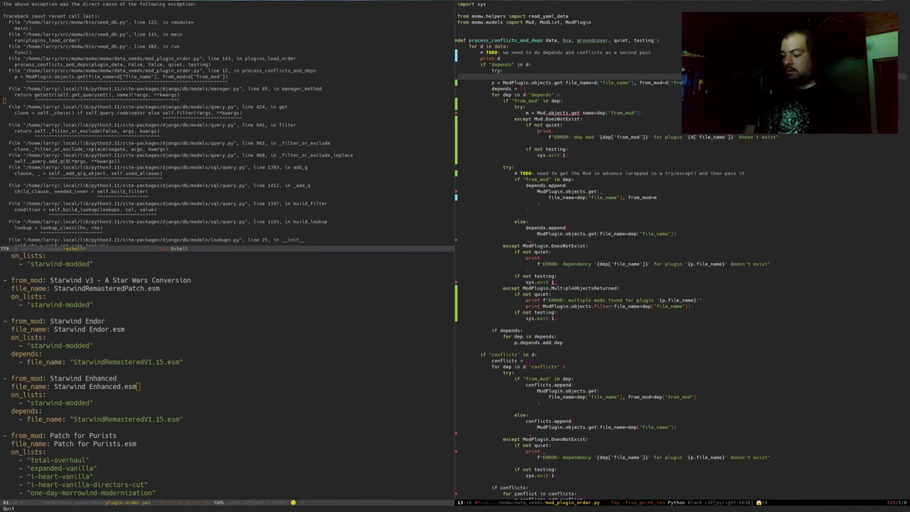
type("m1 =")
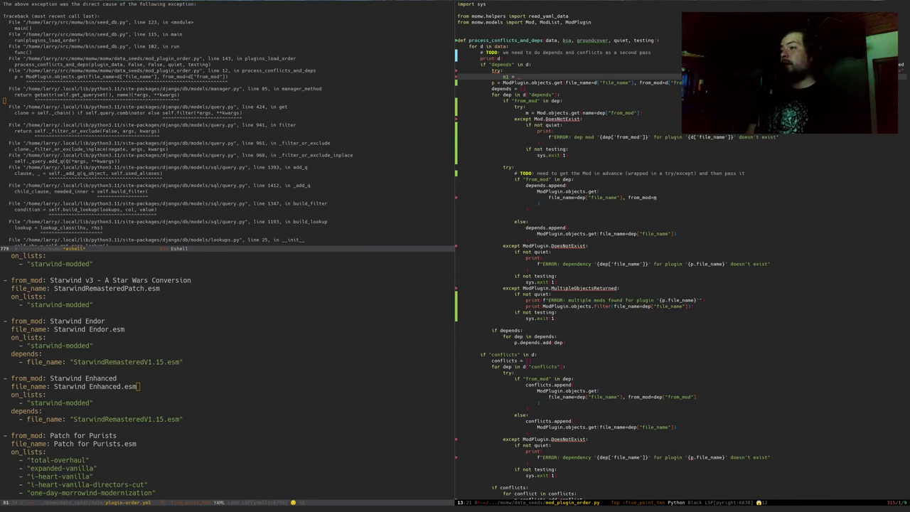
type("Mod.")
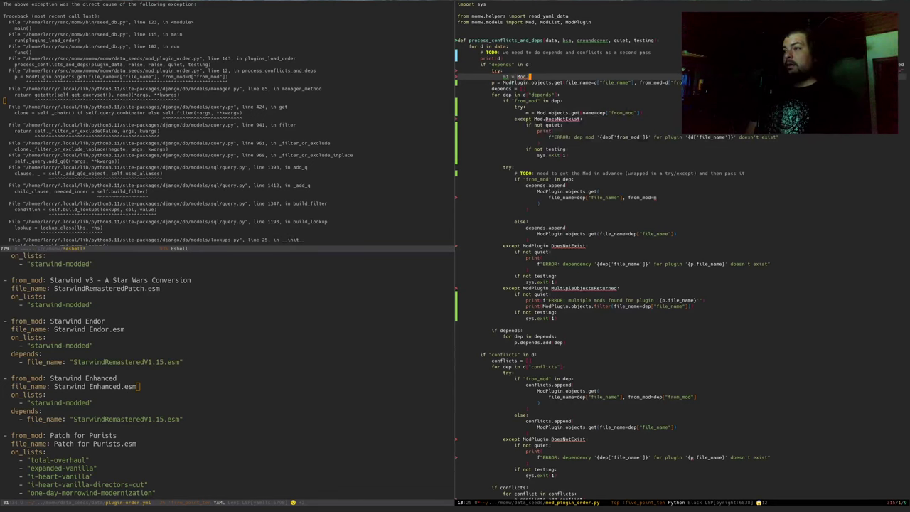
type("o")
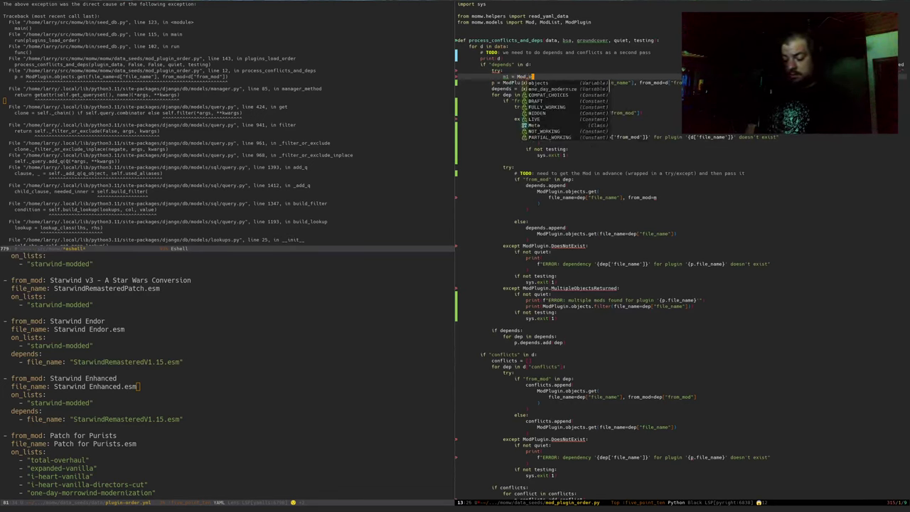
type("bjects.get")
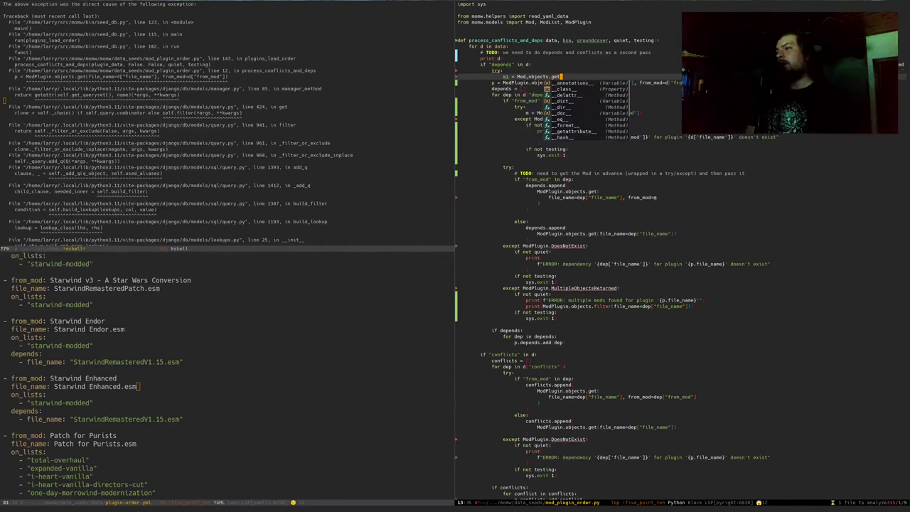
type("(name=")
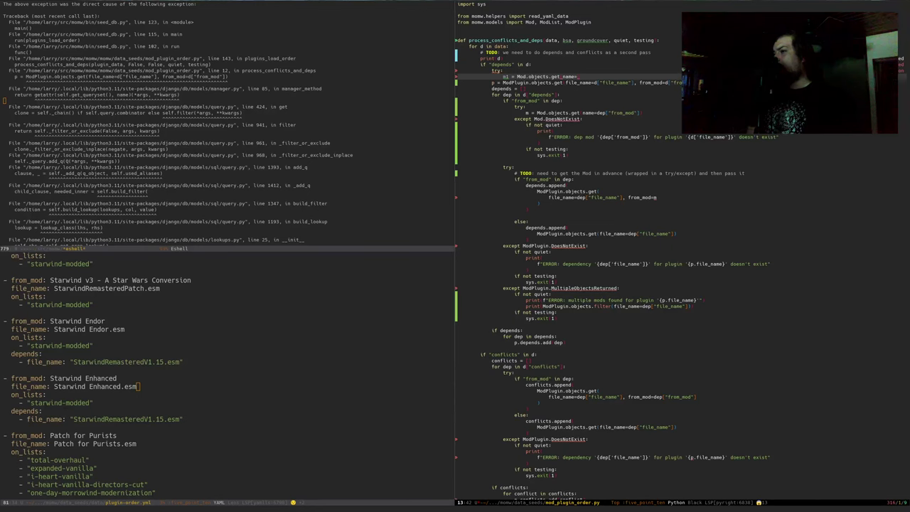
type("d[\"")
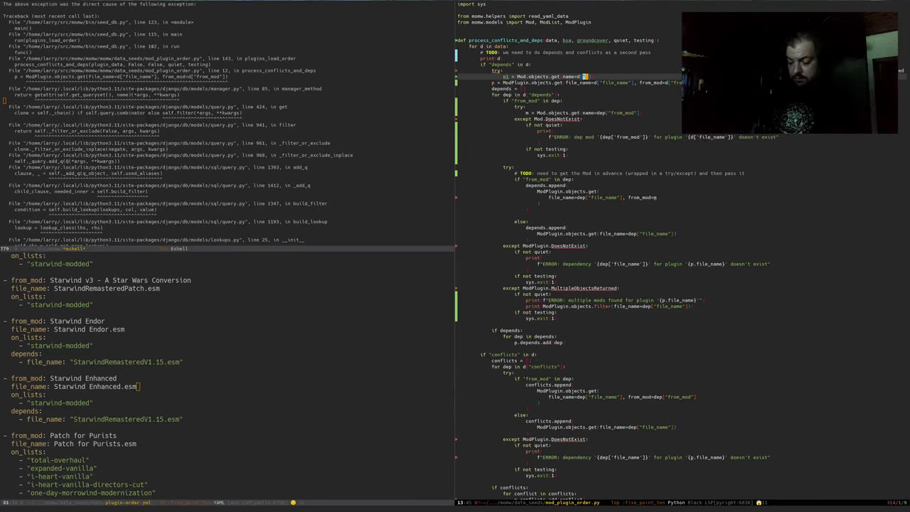
type("from_mod")
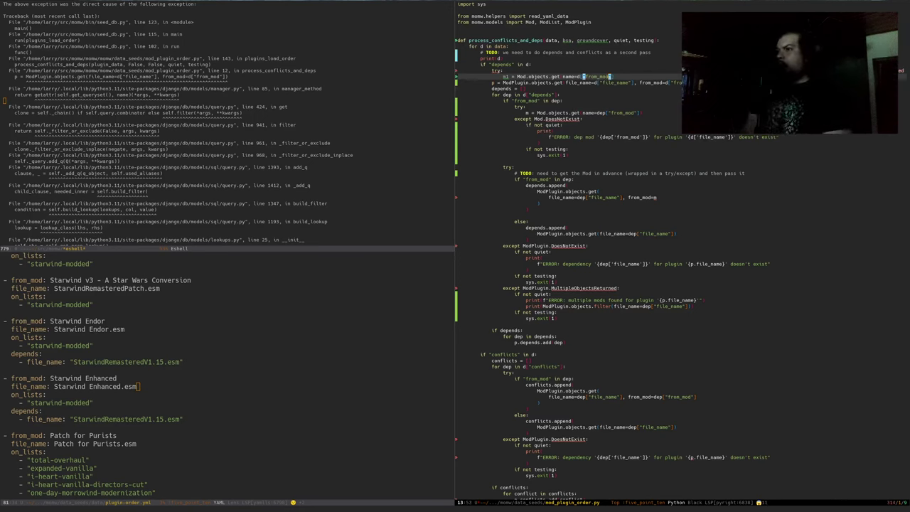
key("Escape")
key("k")
key("k")
type("o")
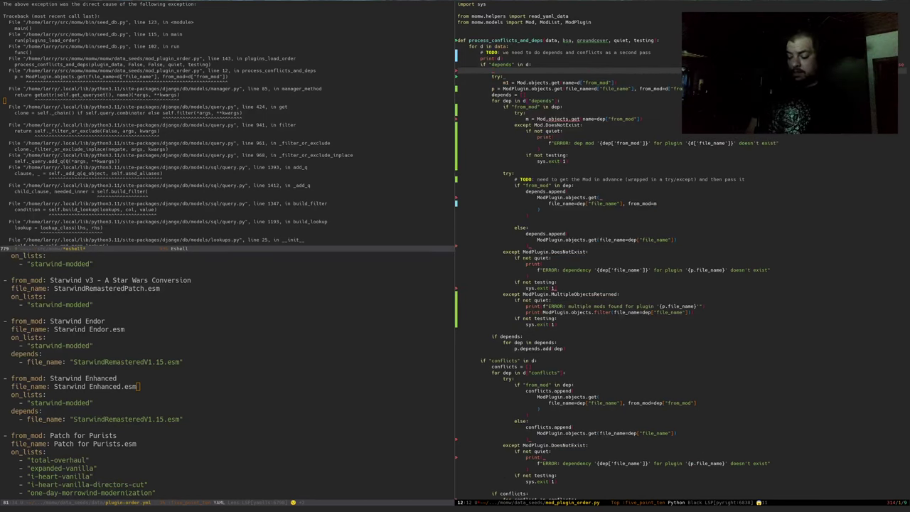
type("if \"from_mod")
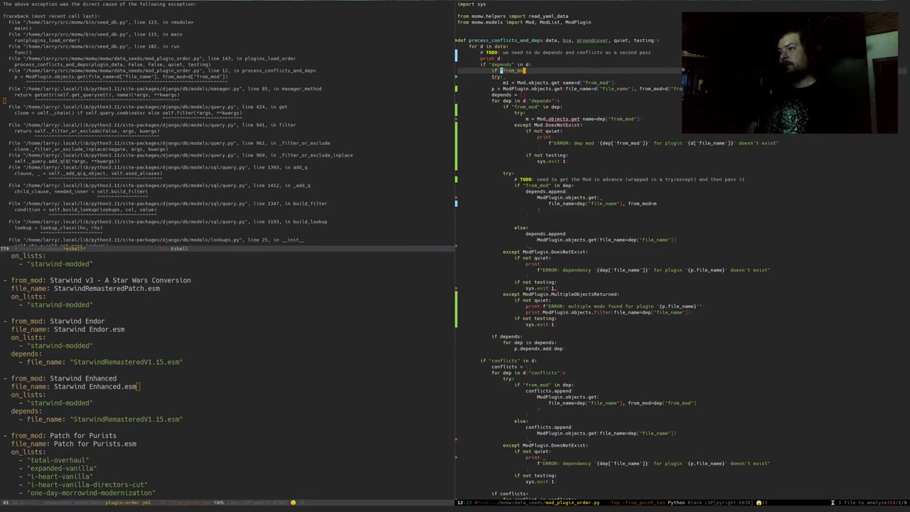
type("\" in d:")
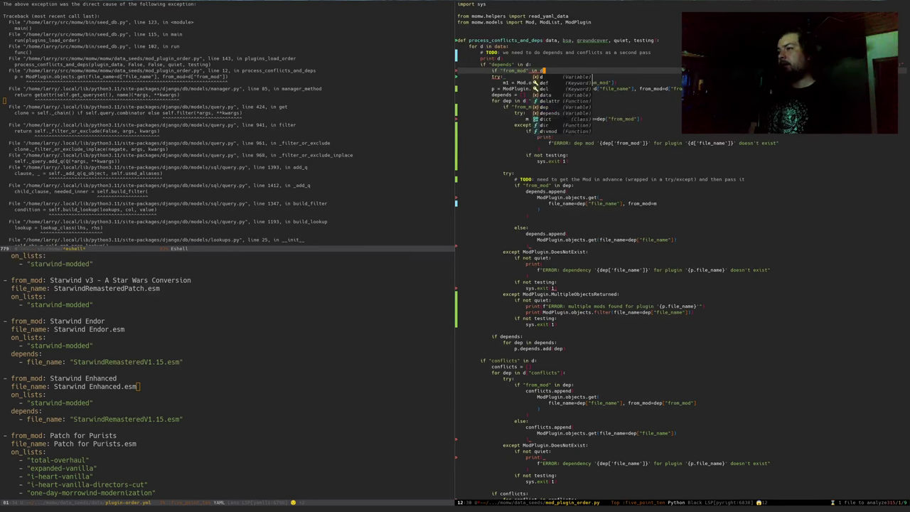
Step: Indent the try block and m1 lookup under the if "from_mod" in d: guard
key("Escape")
key("j")
key(">")
key("j")
key("j")
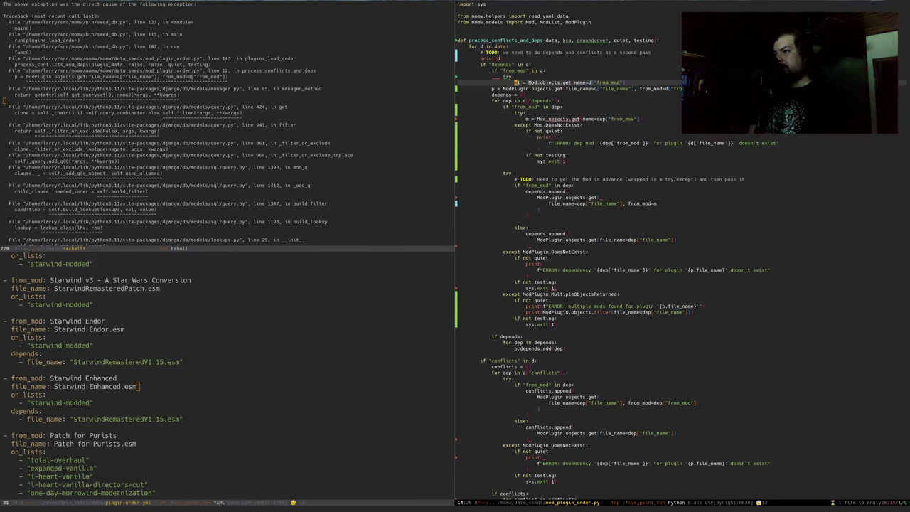
Step: Add an except Mod.DoesNotExist: branch containing if not quiet: and a started print( call
type("oexcept")
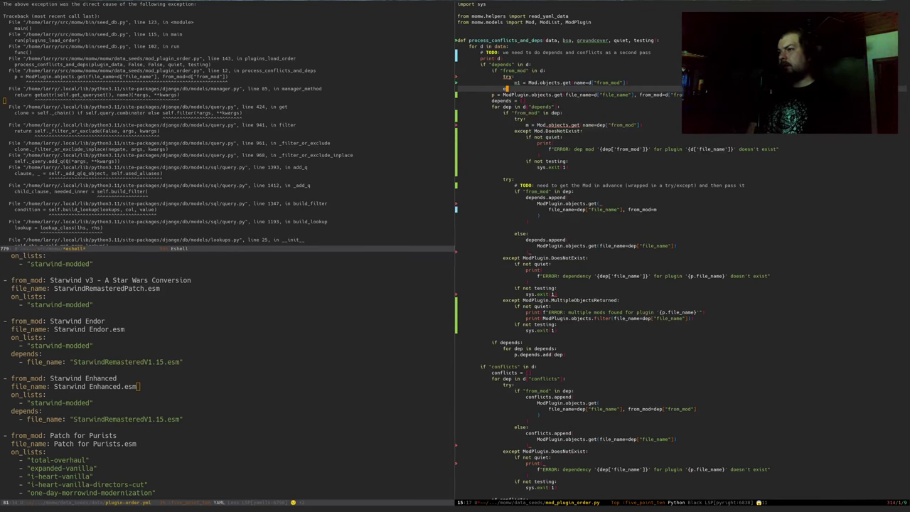
type(":")
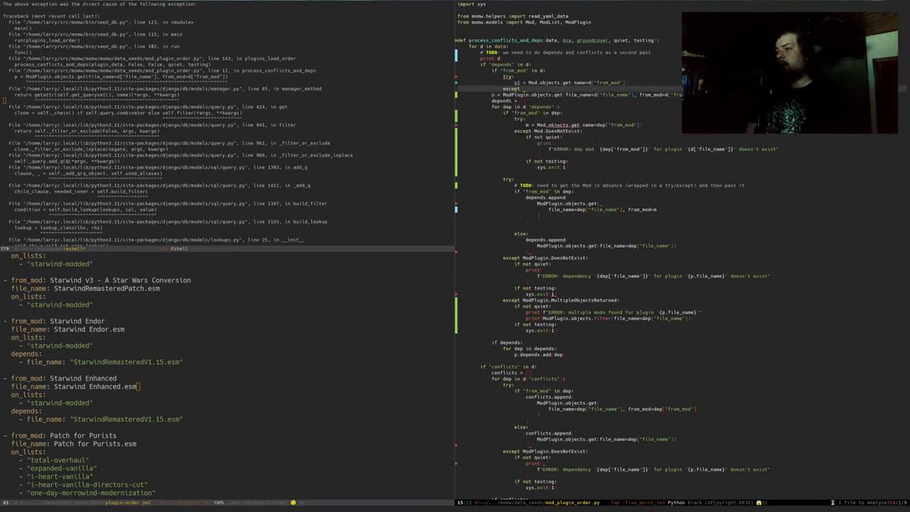
type("mo")
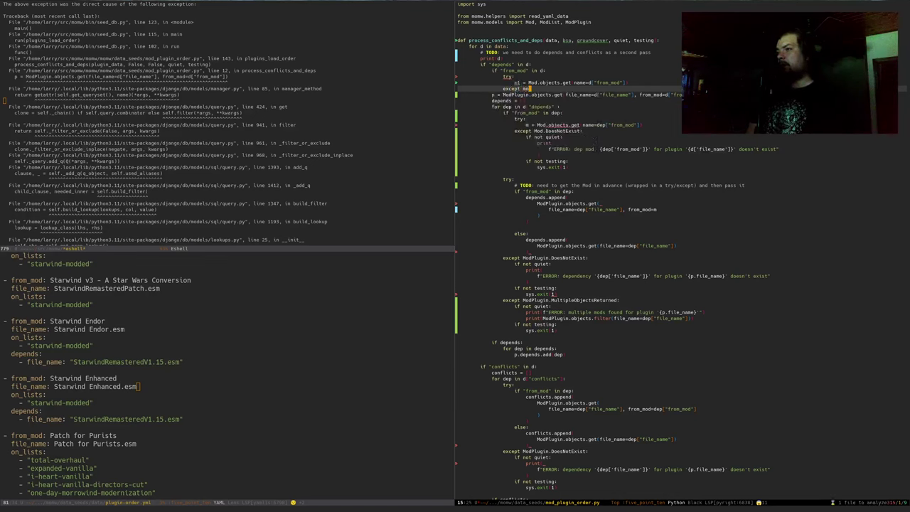
type("d.")
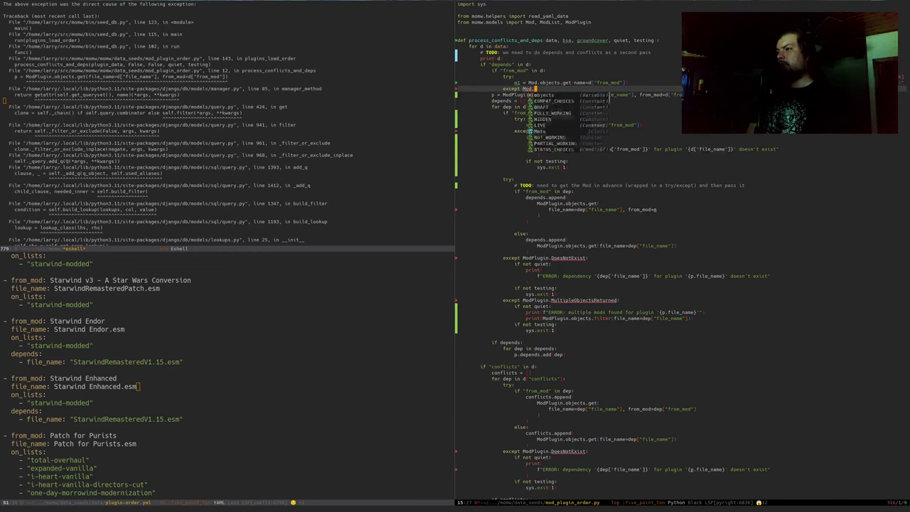
type("DoesNotExist:")
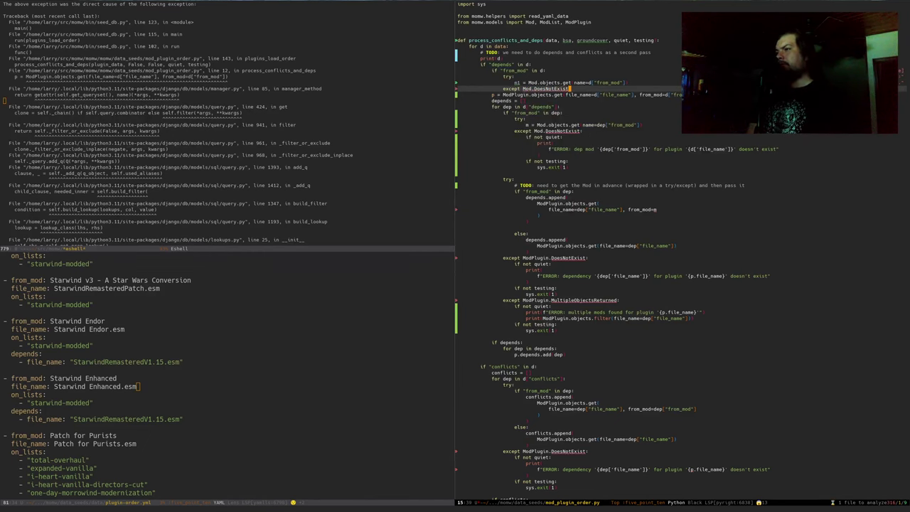
key("Return")
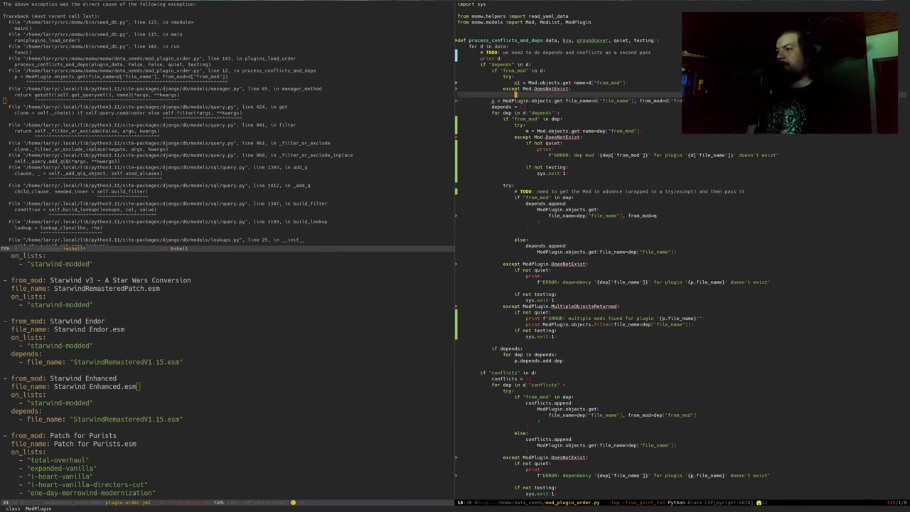
type("if not quet")
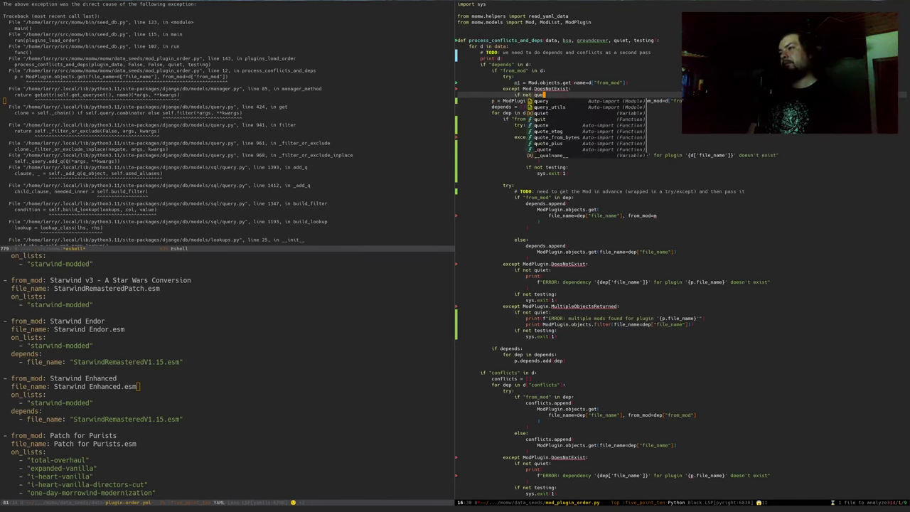
key("BackSpace")
key("BackSpace")
type("iet")
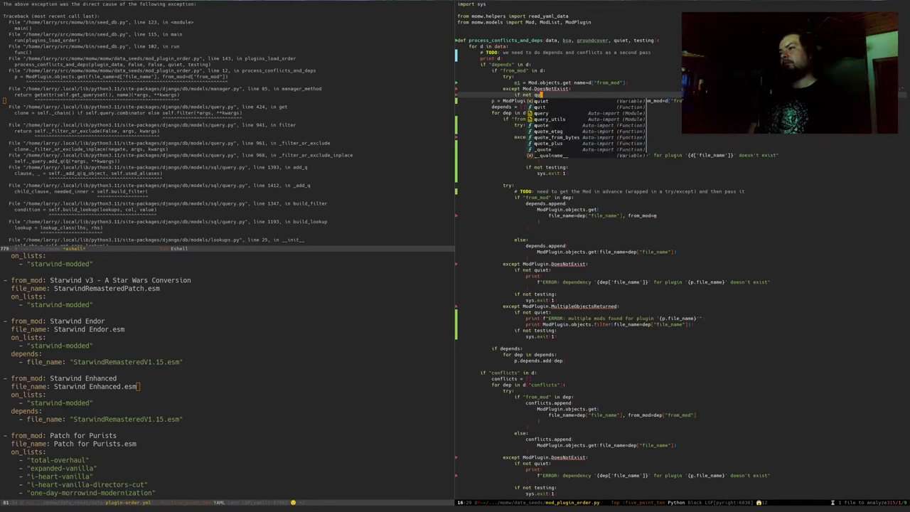
type(":")
key("Return")
type("print(f")
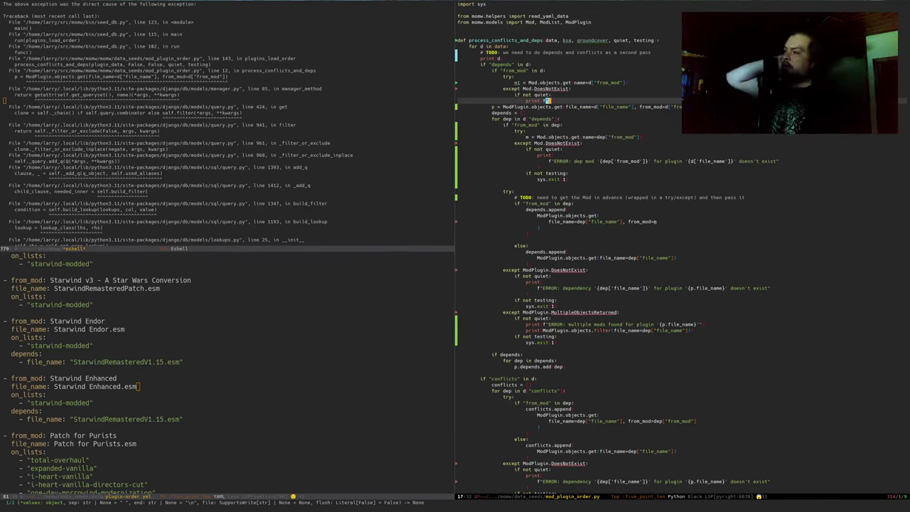
Step: Reuse the dep mod error f-string in the print with d instead of dep, and save mod_plugin_order.py
key("Down")
key("Down")
key("Down")
key("Down")
key("Down")
key("Down")
key("Down")
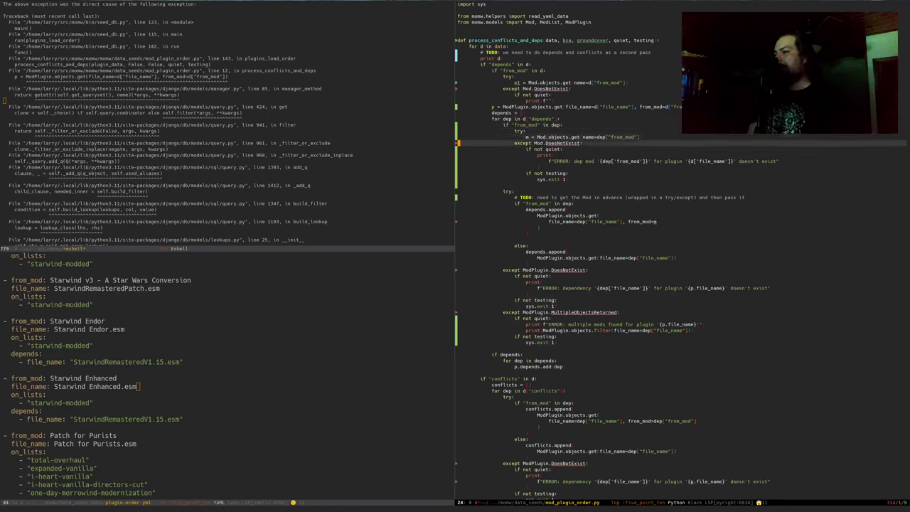
key("Down")
key("Down")
key("End")
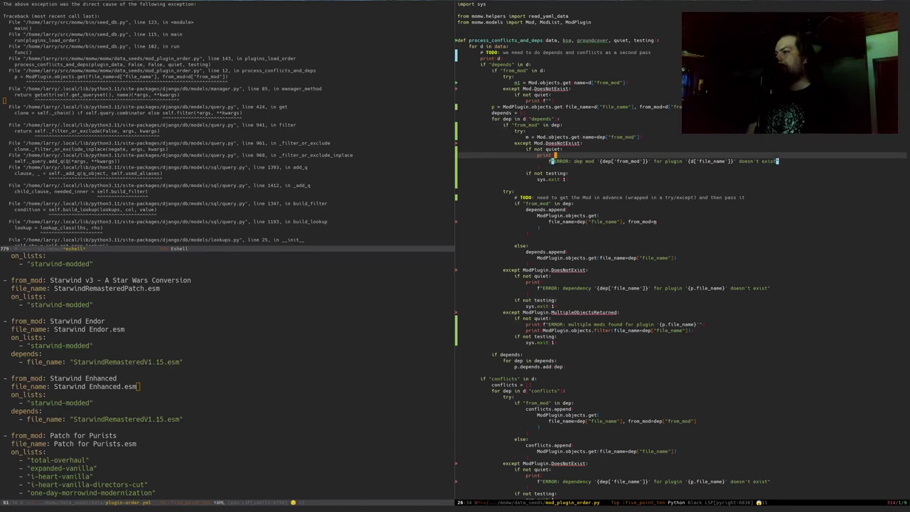
key("Up")
key("Up")
key("Up")
key("Up")
key("Up")
key("Up")
key("Up")
key("Up")
key("Up")
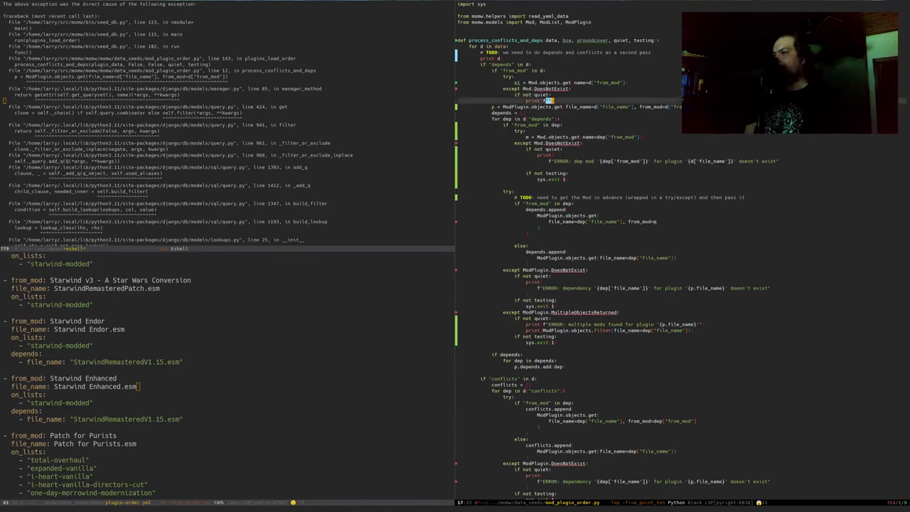
key("ctrl+y")
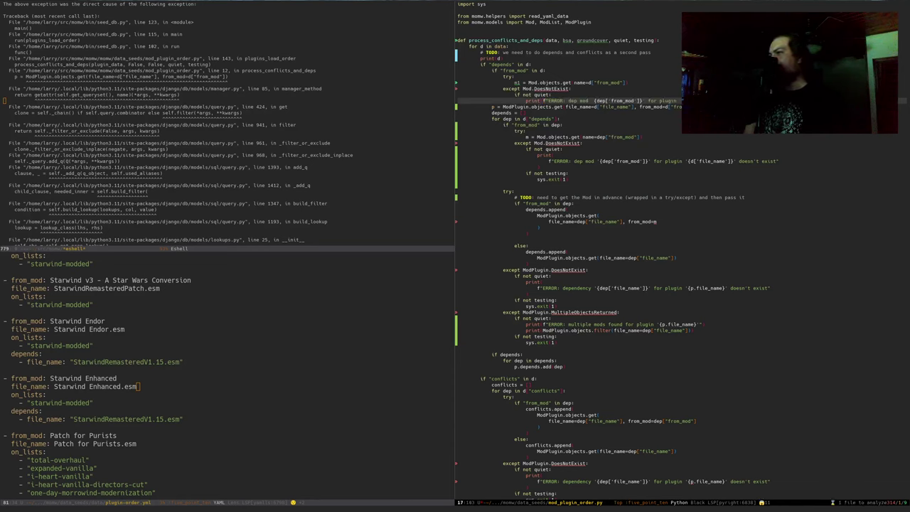
key("alt+b")
key("alt+b")
key("alt+b")
key("alt+b")
key("alt+b")
key("alt+b")
key("alt+b")
key("alt+b")
key("alt+b")
key("alt+b")
key("alt+b")
key("alt+b")
key("alt+BackSpace")
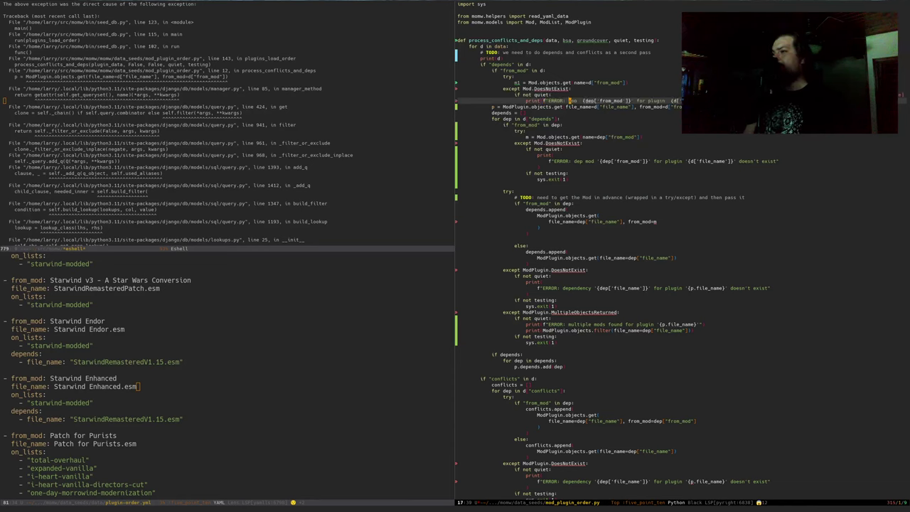
key("Right")
key("Right")
key("Right")
key("Right")
key("Right")
key("Right")
key("Right")
key("Right")
key("Right")
key("BackSpace")
key("BackSpace")
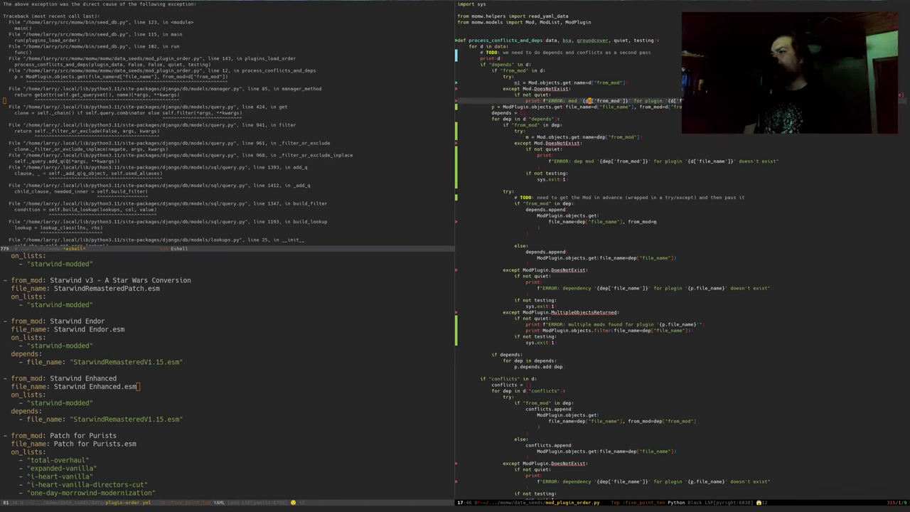
key("ctrl+x")
key("ctrl+s")
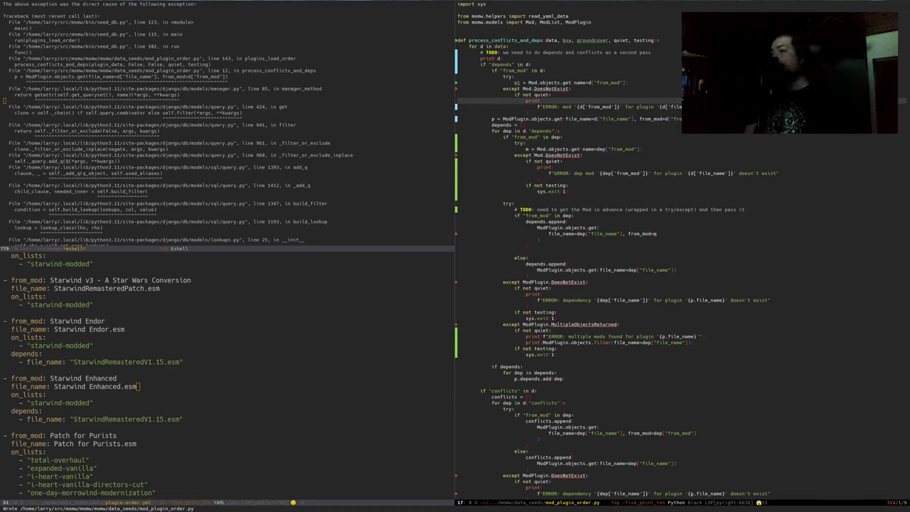
left_click(671, 118)
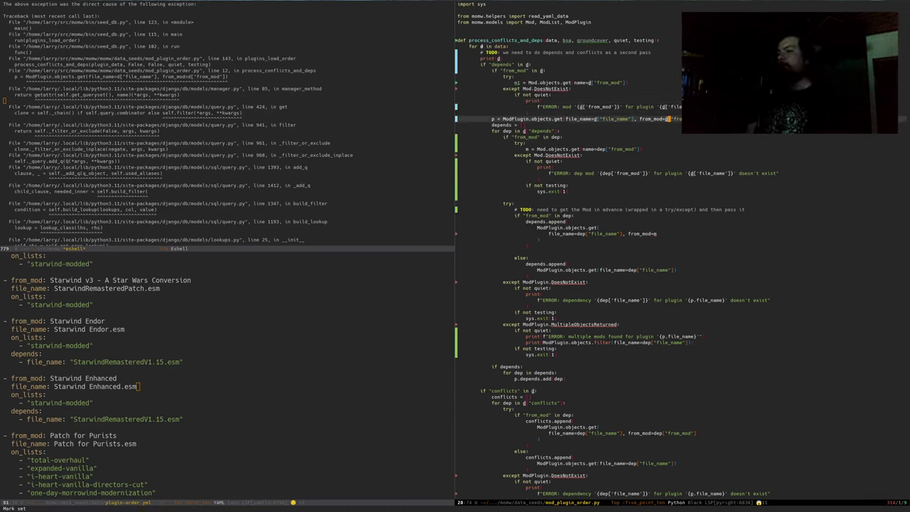
Step: Replace d["from_mod"] with m1 in the ModPlugin.objects.get lookup and save the file
key("h")
key("c")
key("t")
key("parenright")
type("m1")
key("Escape")
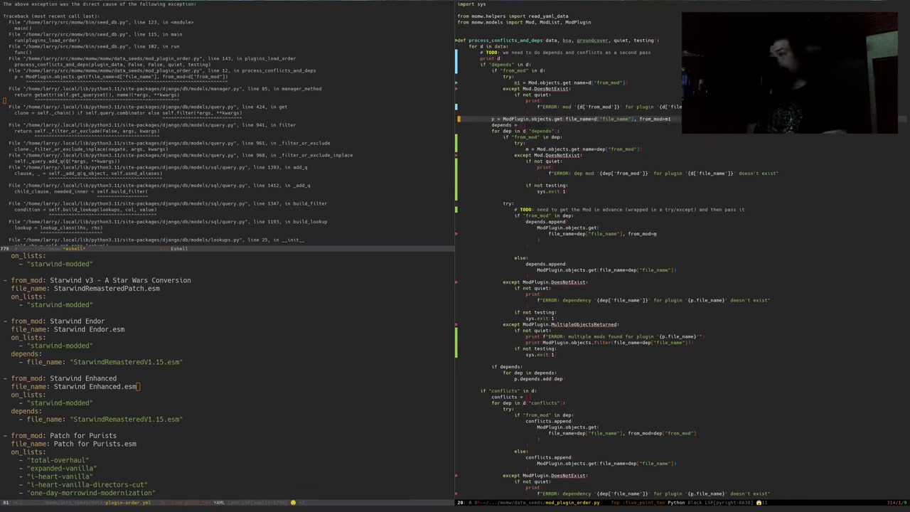
key("ctrl+x")
key("ctrl+s")
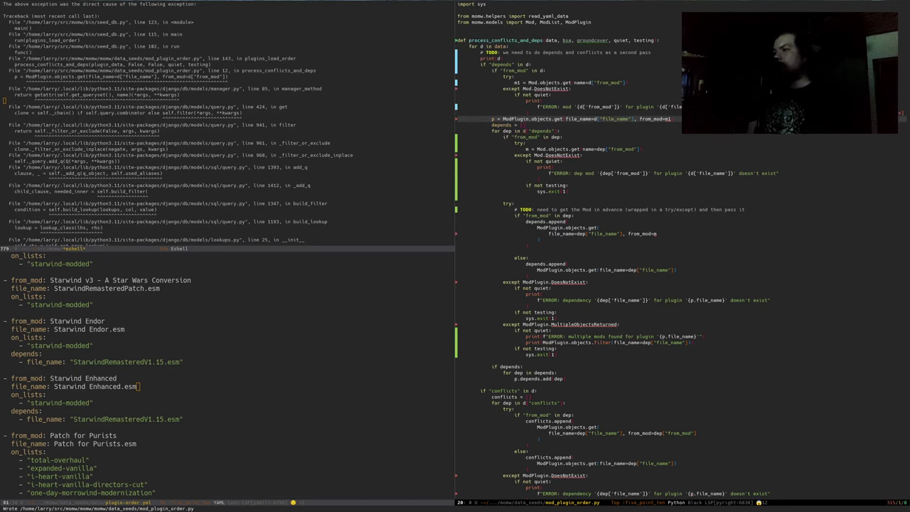
Step: Check where m1 is used, moving past the depends check to the m1 Mod lookup line
key("Left")
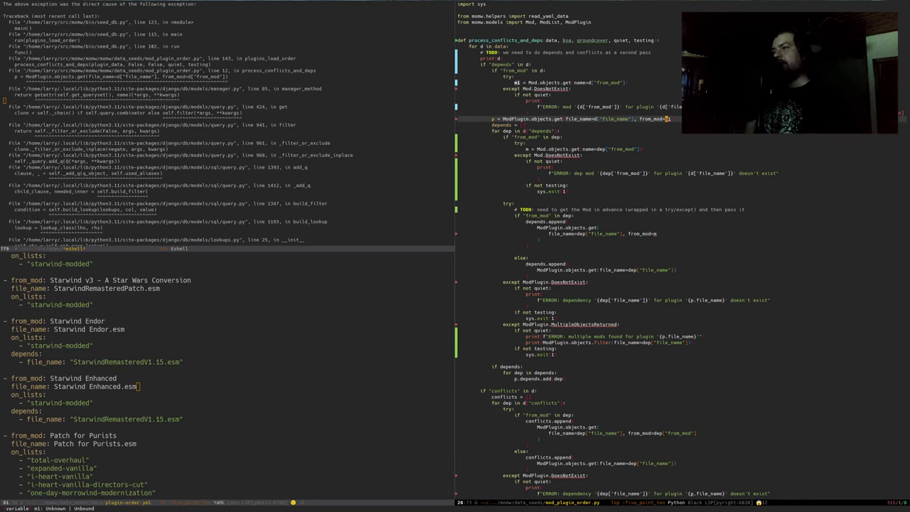
key("k")
key("k")
key("k")
key("k")
key("k")
key("k")
key("k")
key("k")
key("k")
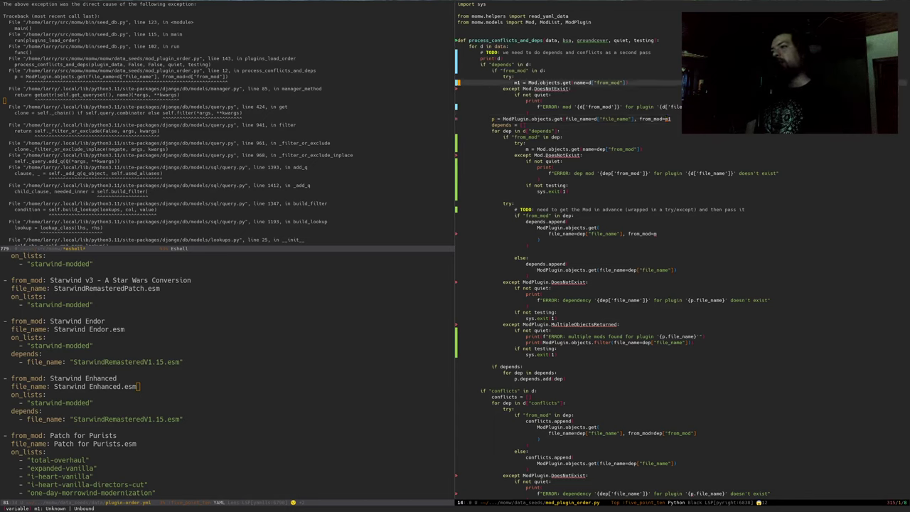
key("l")
key("l")
key("l")
key("l")
key("l")
key("l")
key("l")
key("l")
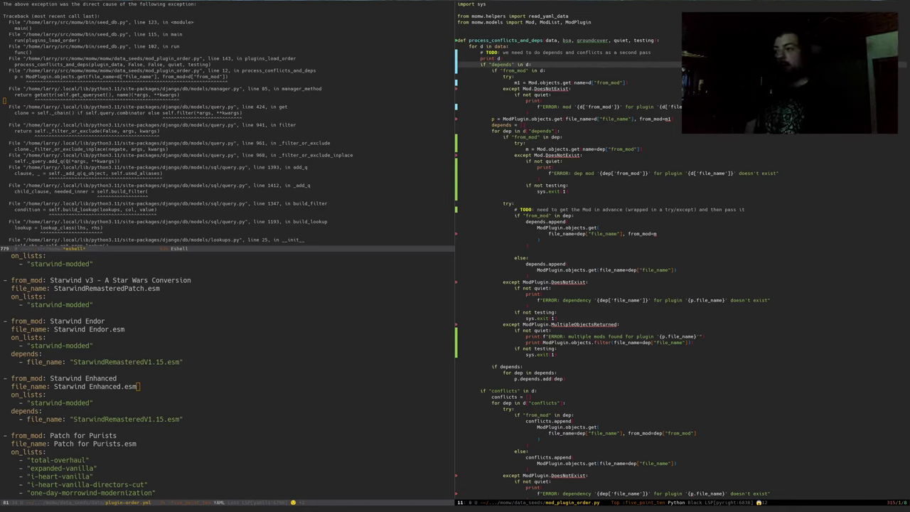
left_click(498, 82)
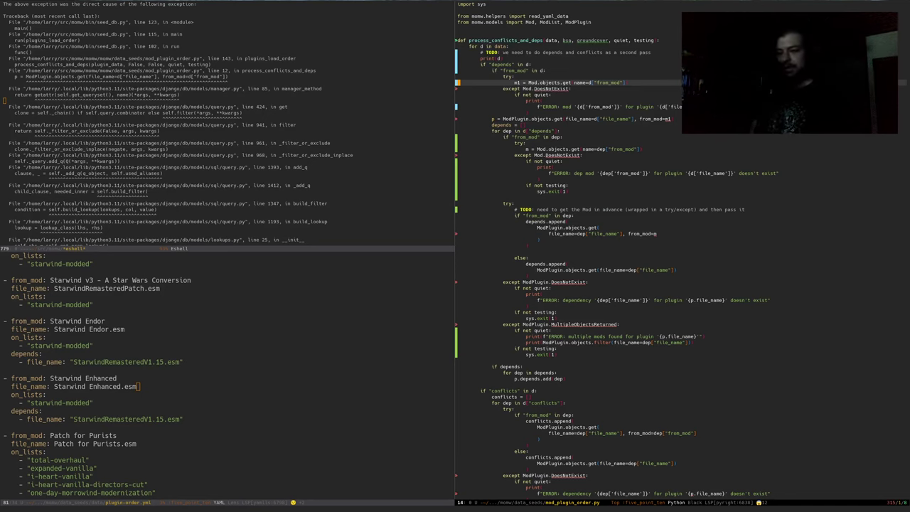
Step: In the eshell window, recall and run 'make reset server' to reset and reseed the database
key("ctrl+w")
key("h")
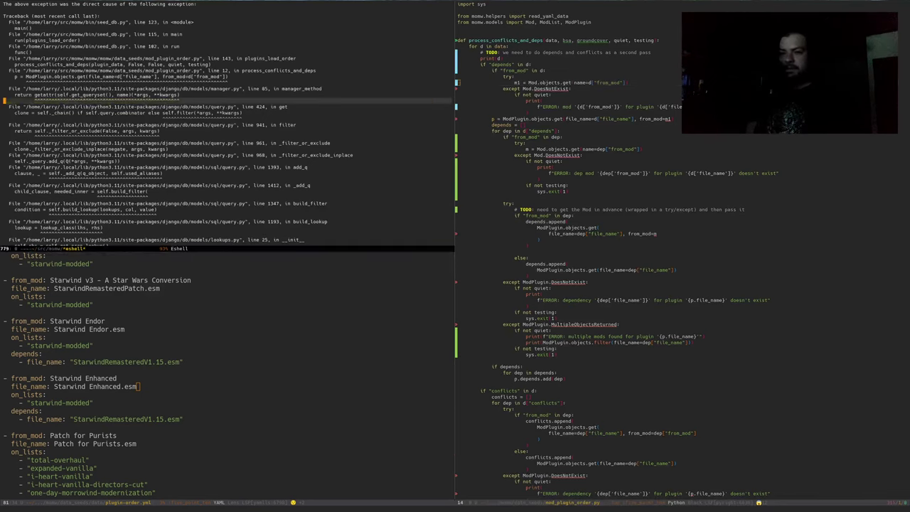
key("alt+shift+period")
key("alt+p")
key("Return")
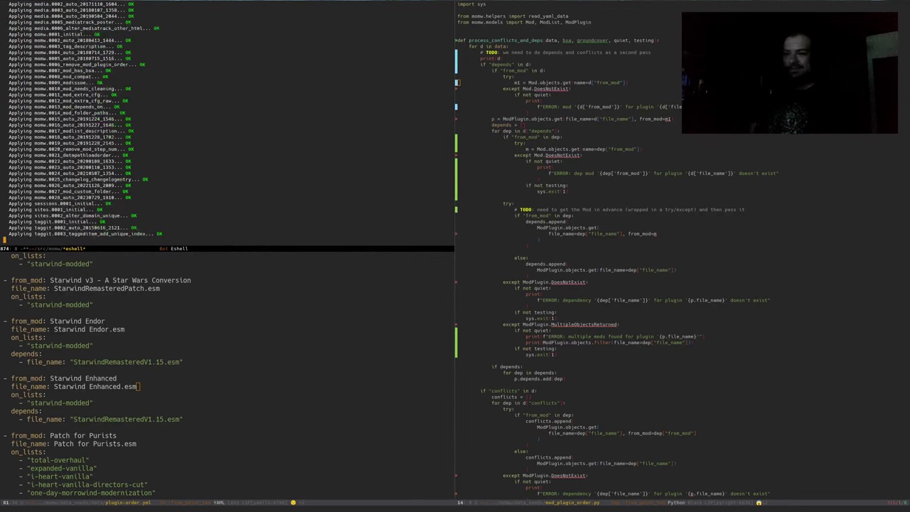
Step: Close the YAML window so the shell fills the left side
key("ctrl+x")
key("o")
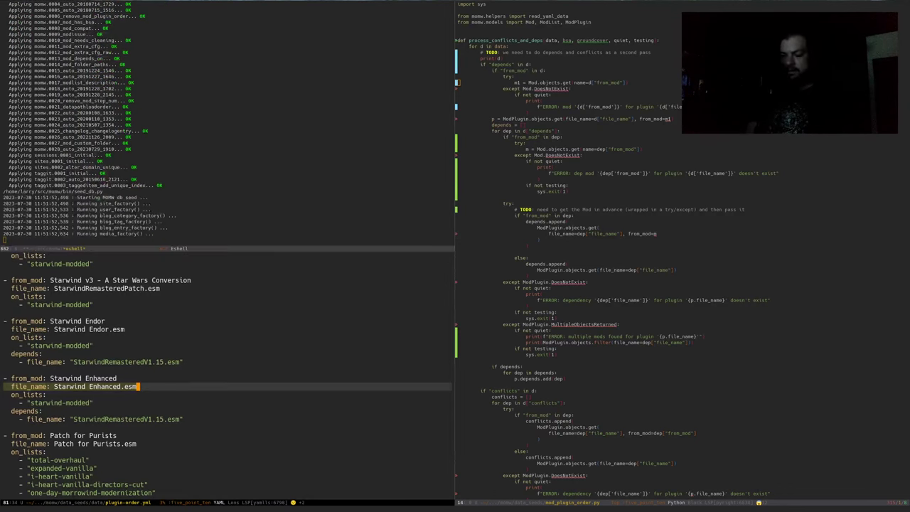
key("ctrl+x")
key("0")
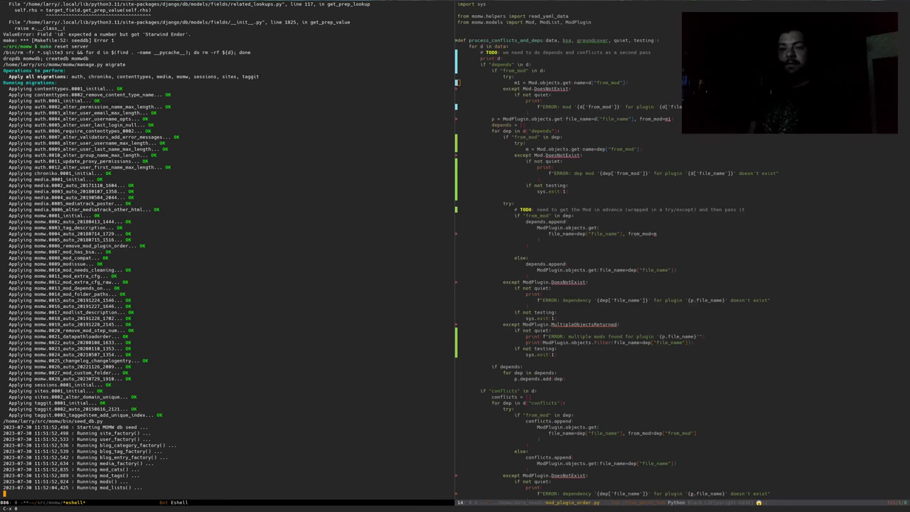
Step: Scroll through mod_plugin_order.py around the depends loop while the seed runs to its KeyError
scroll(713, 288, "down", 2)
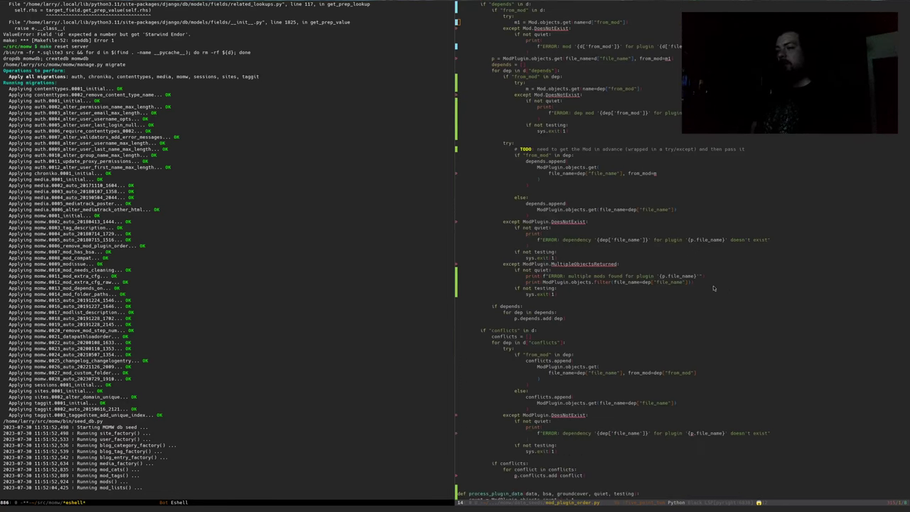
left_click(505, 320)
left_click(497, 323)
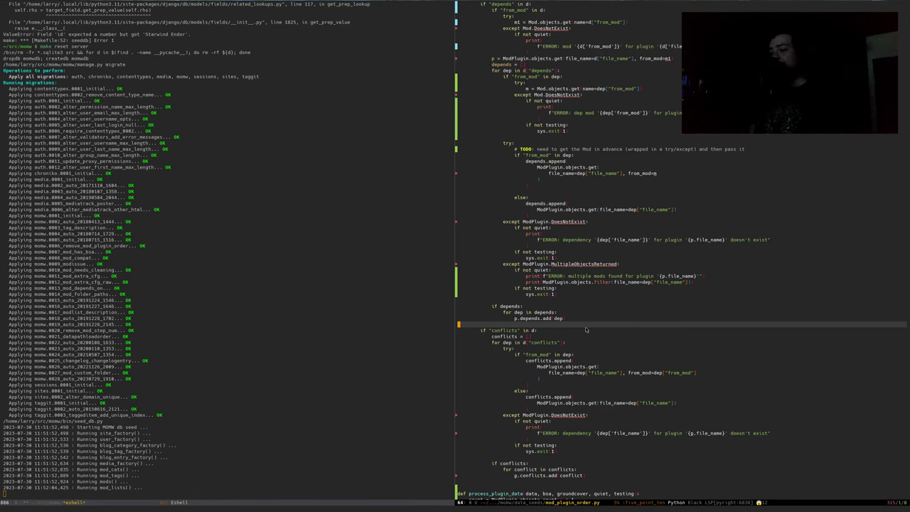
scroll(587, 329, "down", 2)
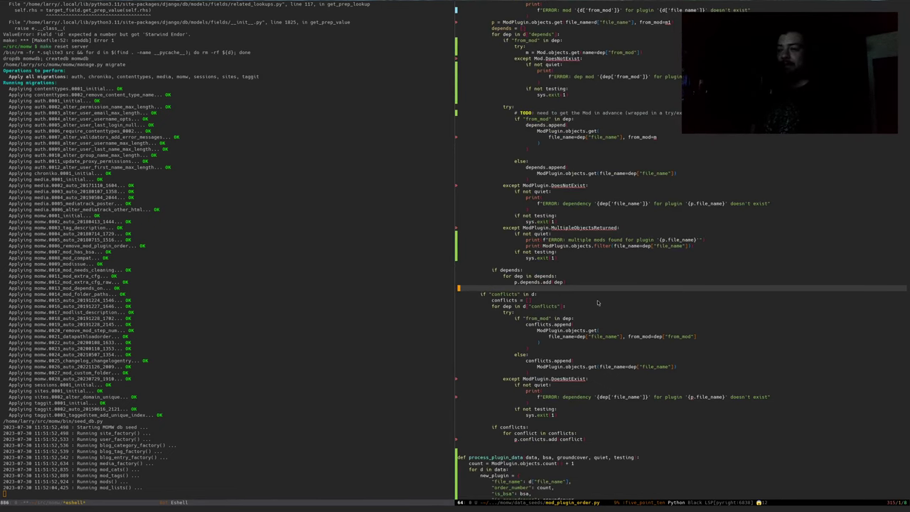
scroll(597, 303, "up", 1)
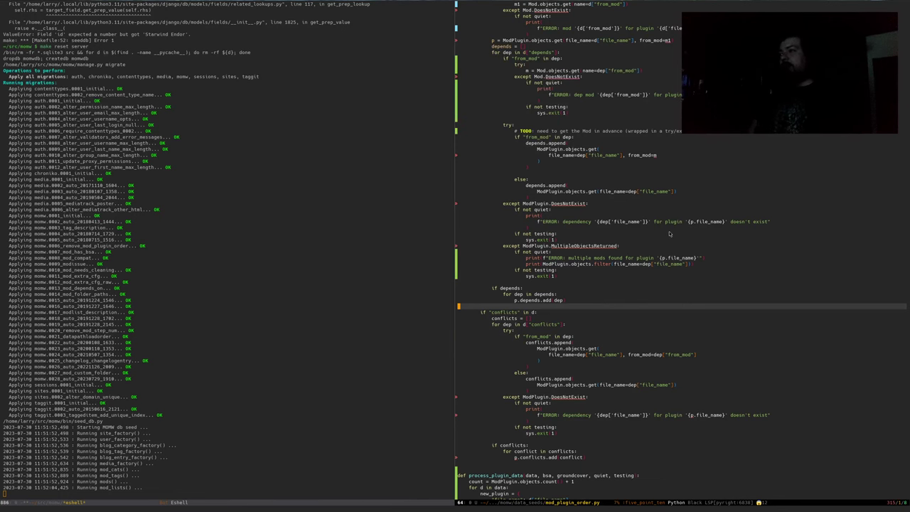
scroll(669, 234, "up", 4)
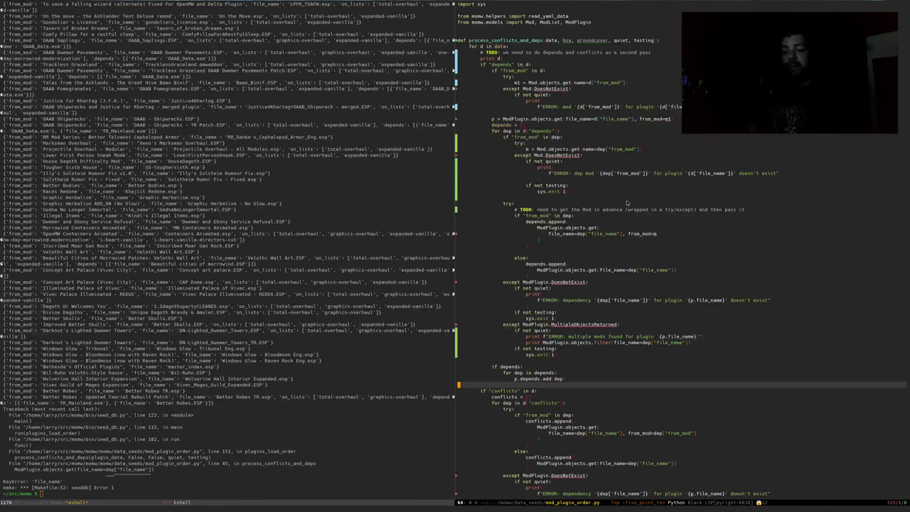
Step: Read the KeyError 'file_name', then comment out the print(d) debug line and save mod_plugin_order.py
left_click(283, 423)
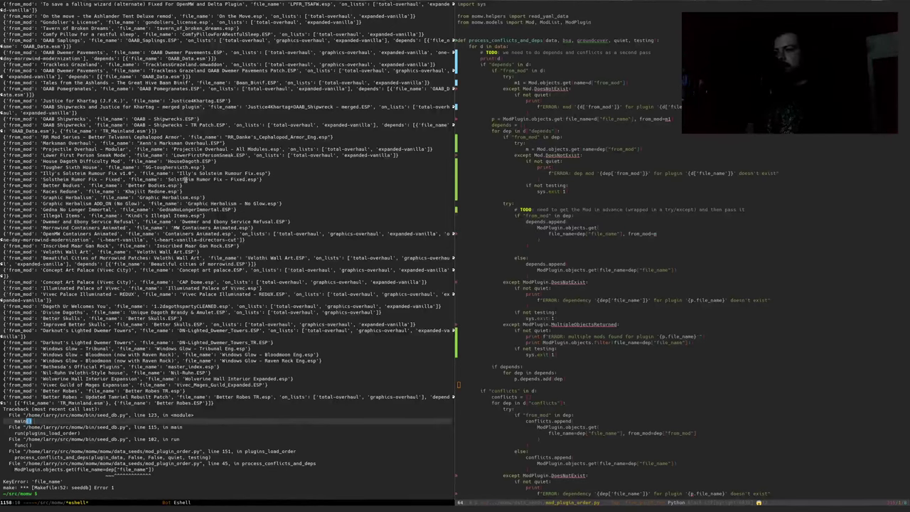
left_click(583, 59)
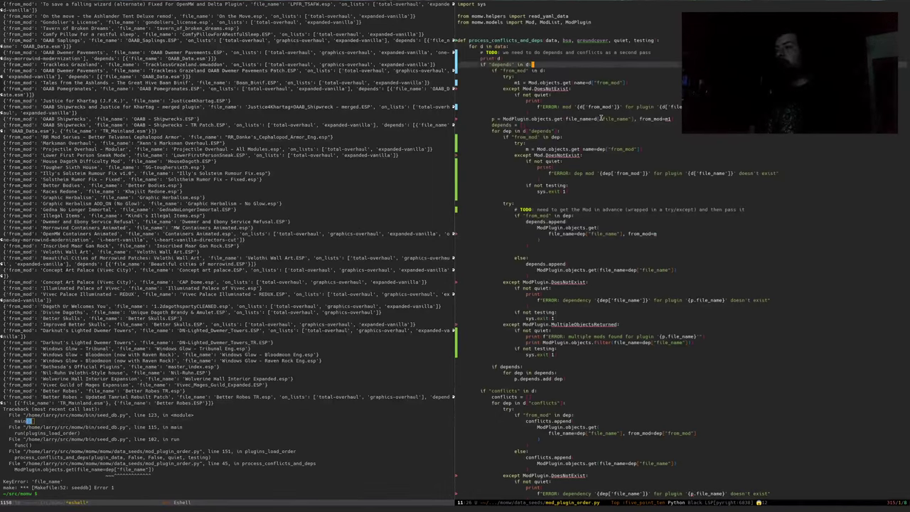
key("g")
key("c")
key("c")
key("ctrl+x")
key("ctrl+s")
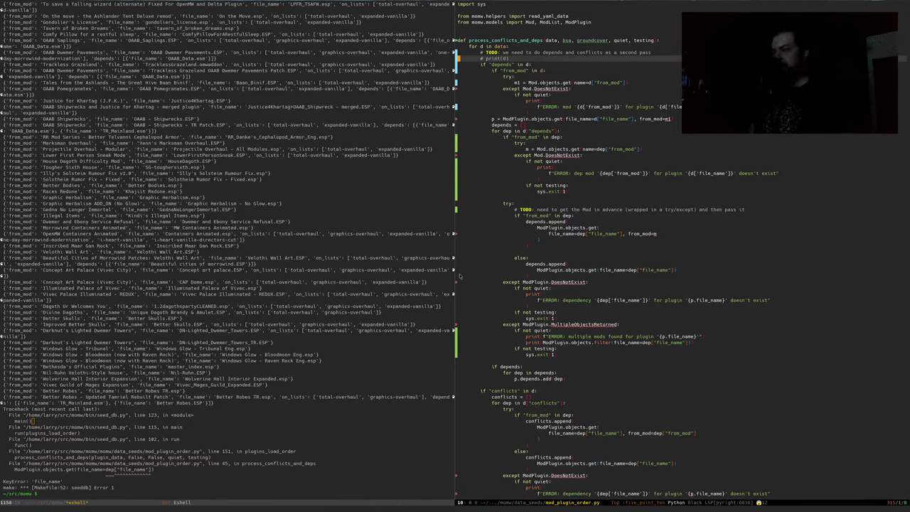
Step: Mark the Better Robes output line, recall the last command at the prompt, and return to mod_plugin_order.py
left_click_drag(3, 397, 213, 402)
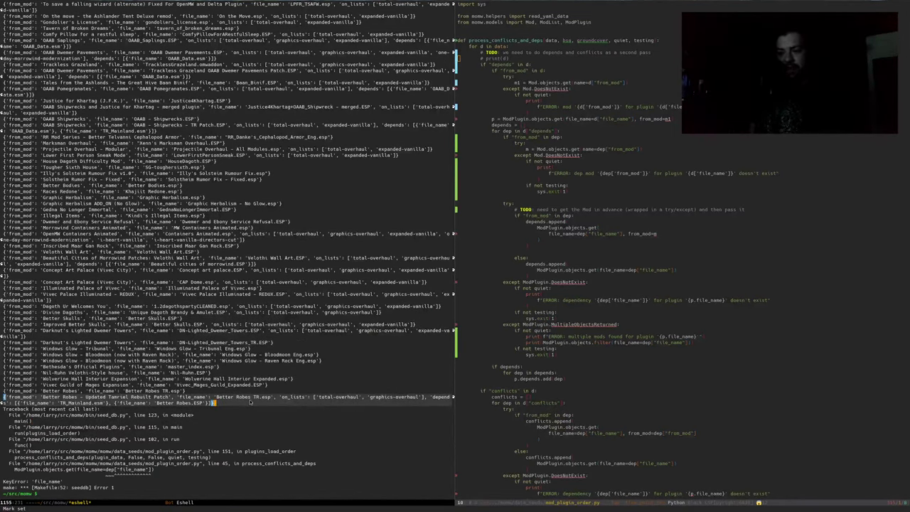
left_click(118, 390)
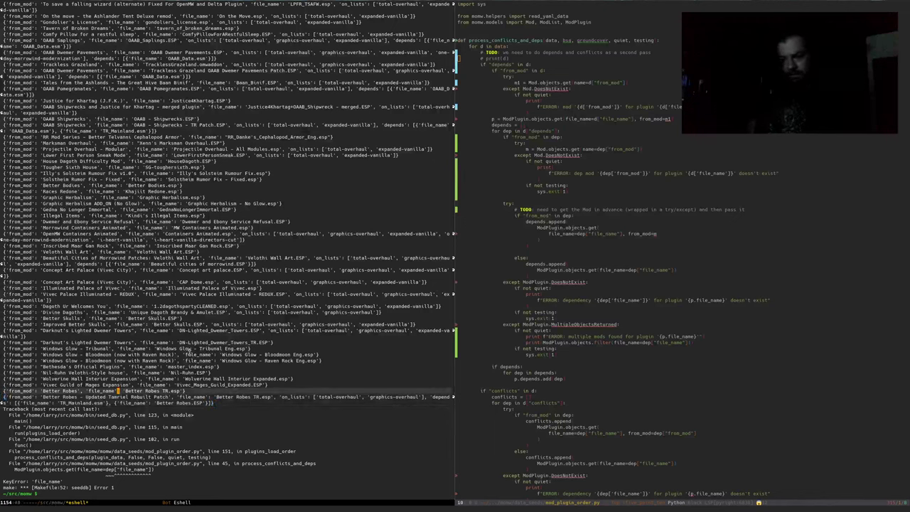
key("alt+p")
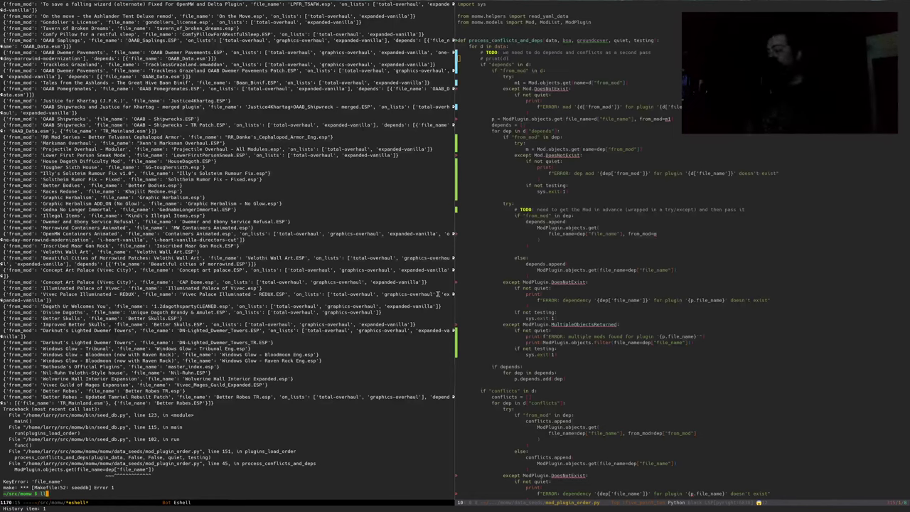
left_click(507, 360)
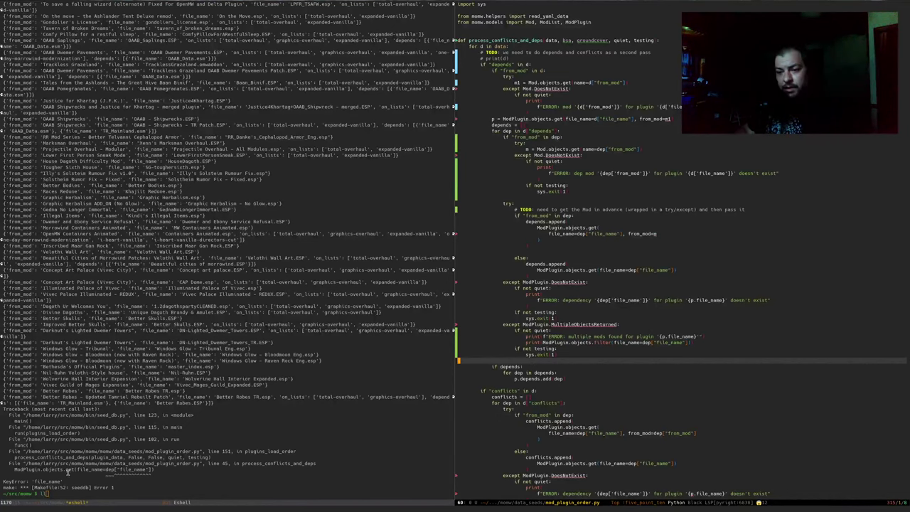
Step: Move through the dependency lookup code to the MultipleObjectsReturned handler
left_click(642, 176)
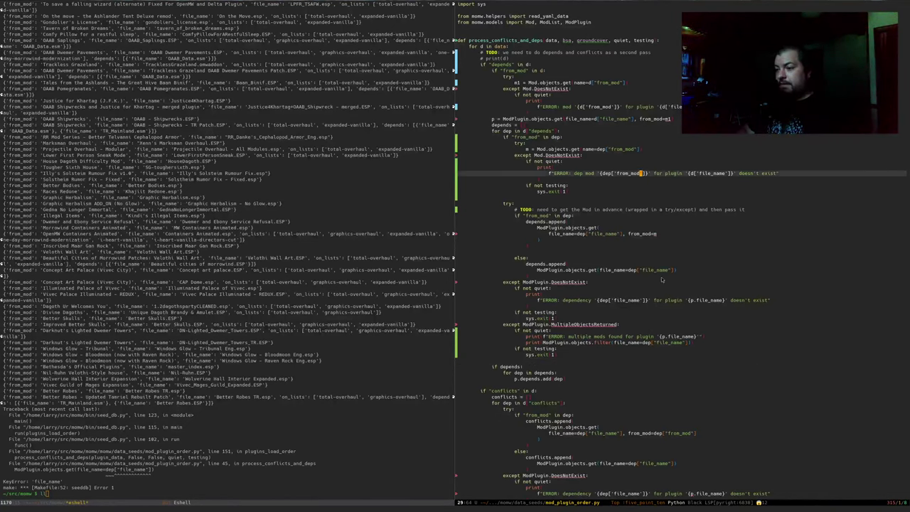
scroll(583, 214, "down", 1)
left_click(528, 228)
key("Down")
key("Down")
key("Down")
key("Down")
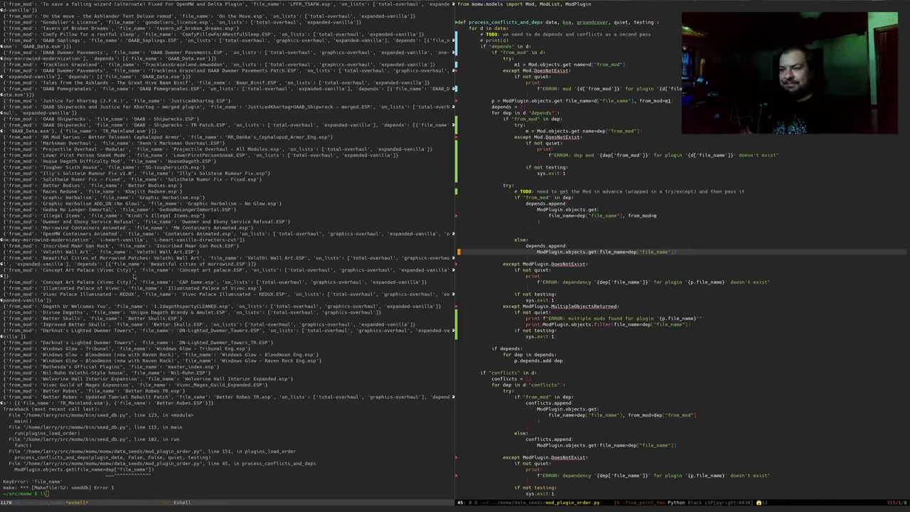
left_click(613, 312)
Step: Split the code into two stacked windows and bring up the buffer list in the lower one
key("ctrl+x")
key("2")
left_click(644, 372)
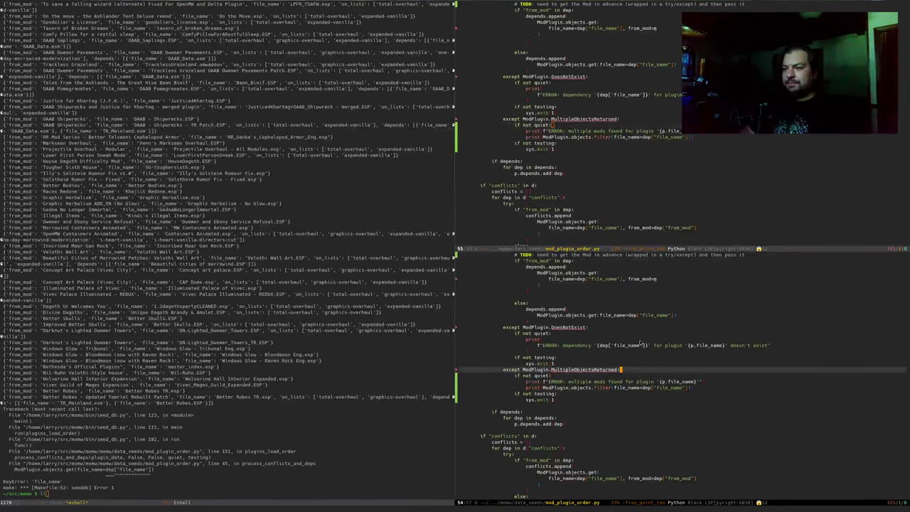
key("ctrl+x")
key("b")
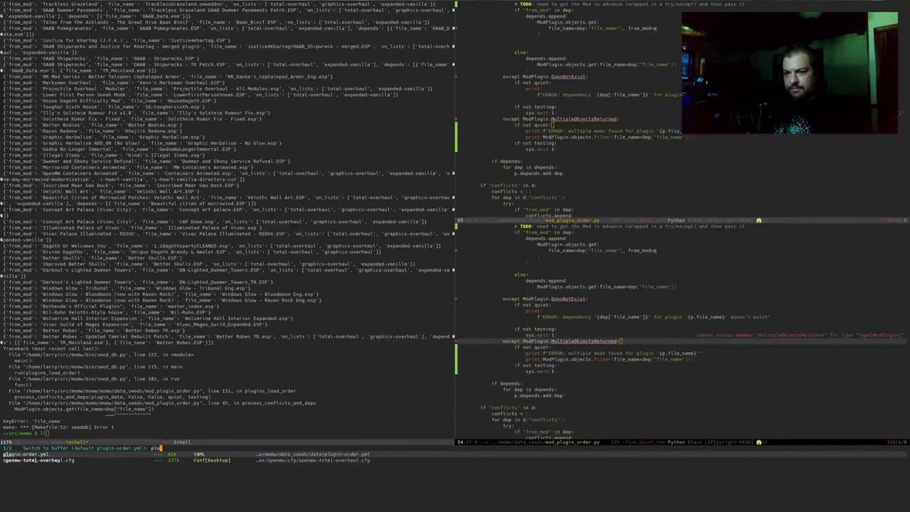
Step: Show plugin-order.yml below, search 'better ro', and go to the Better Robes.ESP depends line
key("Return")
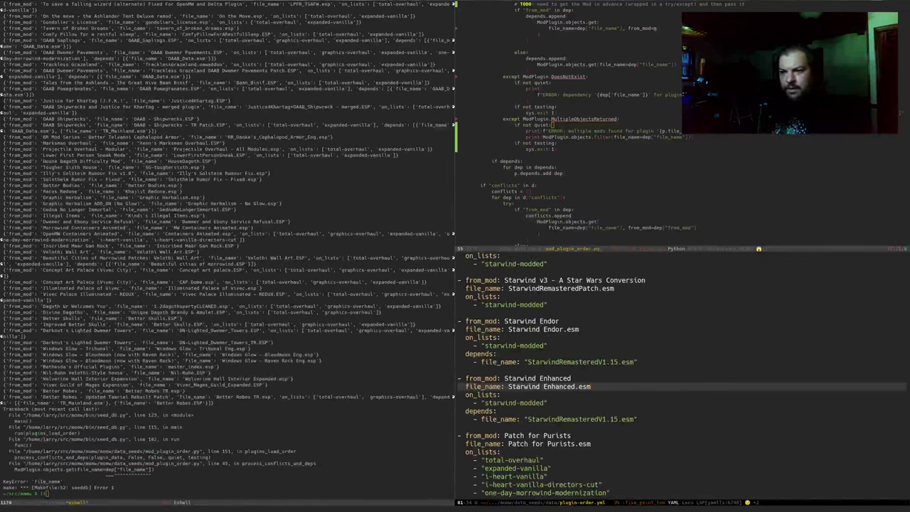
key("ctrl+s")
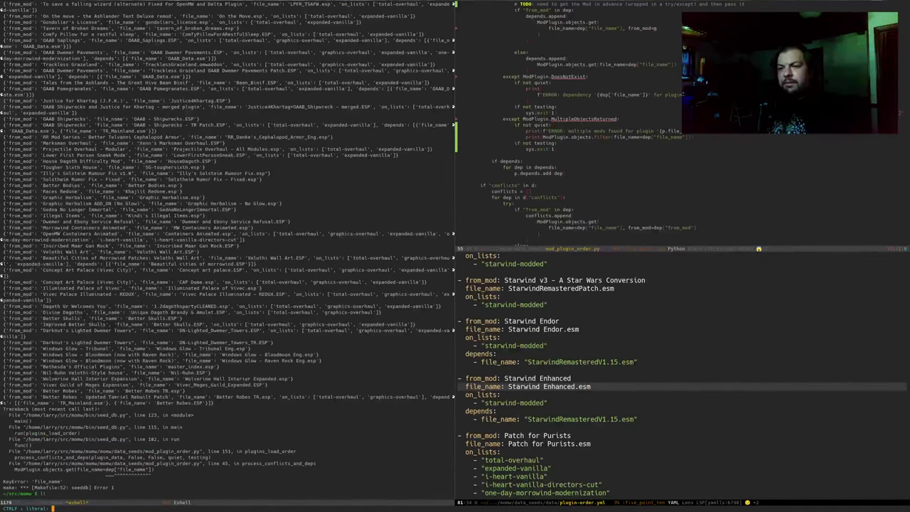
type("better ro")
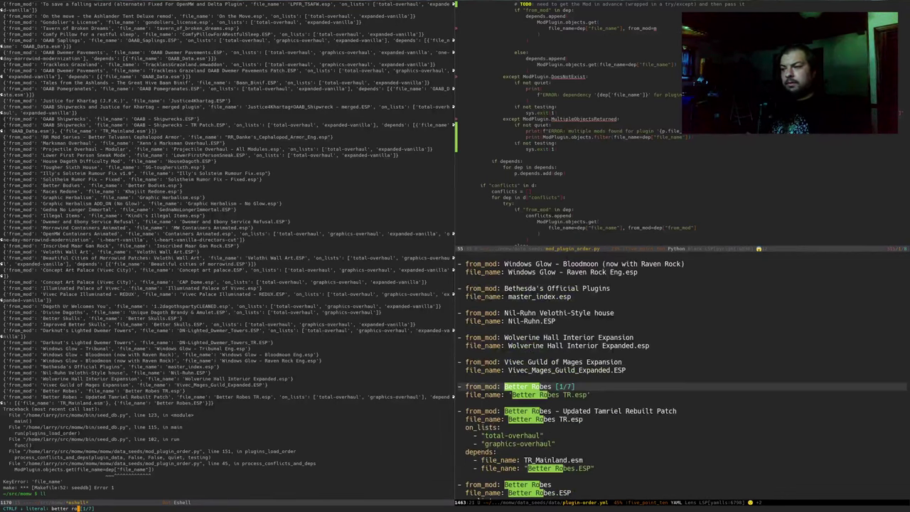
key("Return")
key("Down")
key("Down")
key("Down")
key("Down")
key("Down")
key("Down")
key("Down")
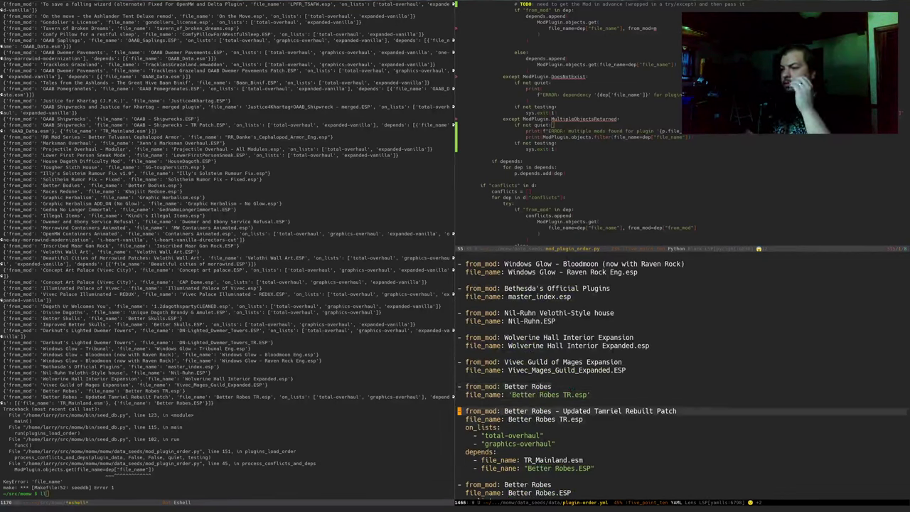
key("Down")
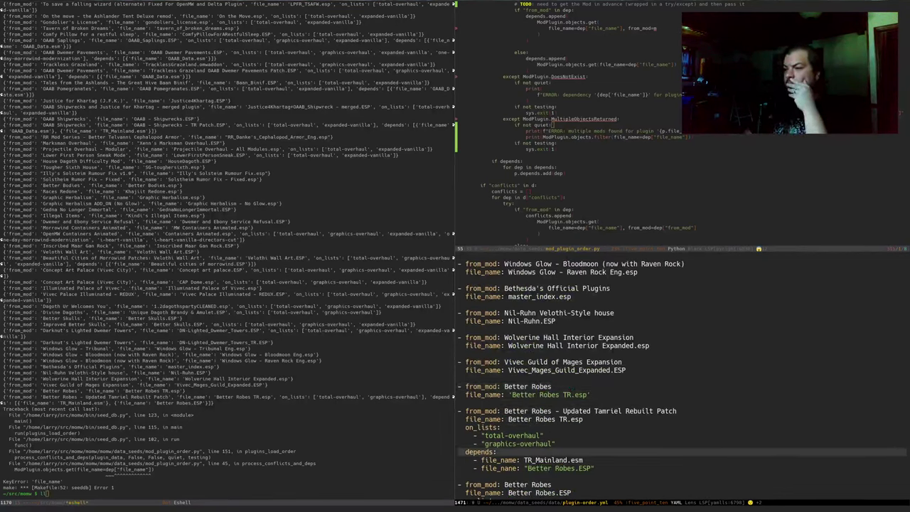
key("Down")
key("Down")
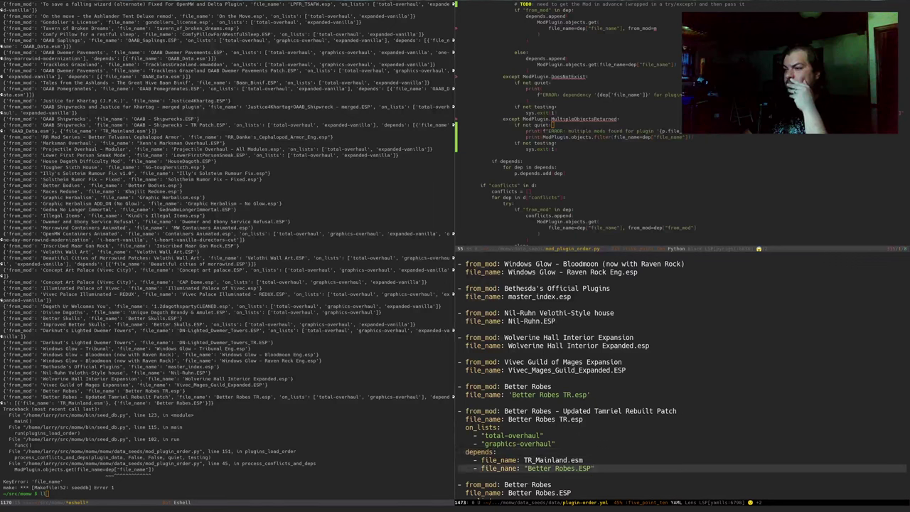
key("Right")
key("Right")
key("Right")
key("Right")
key("Right")
key("Right")
key("Right")
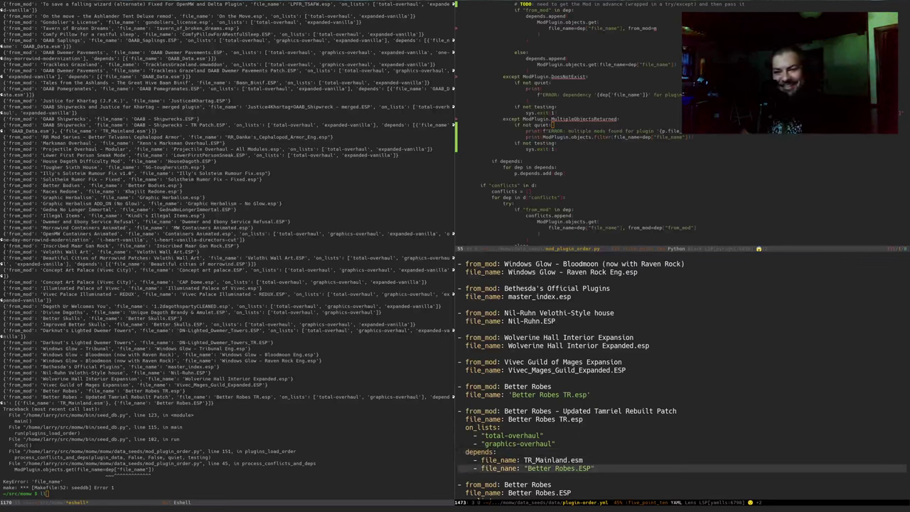
key("Right")
key("Right")
key("Right")
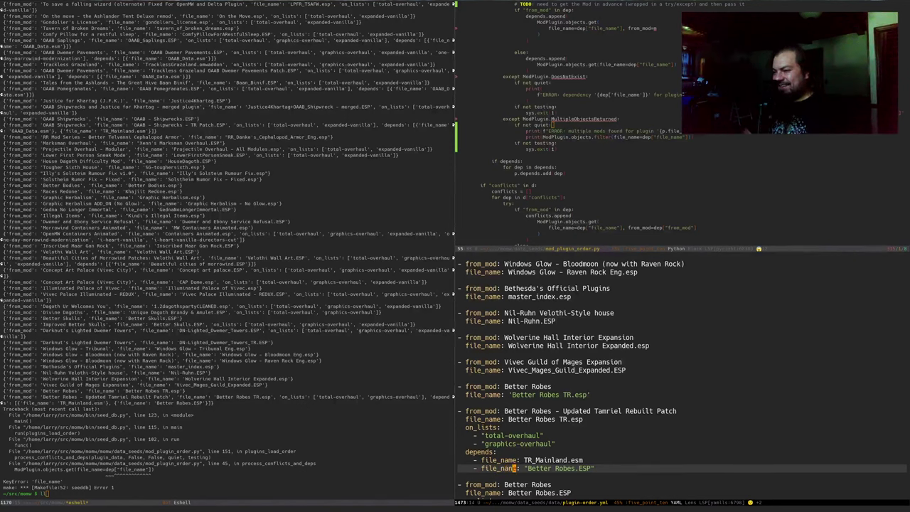
key("Home")
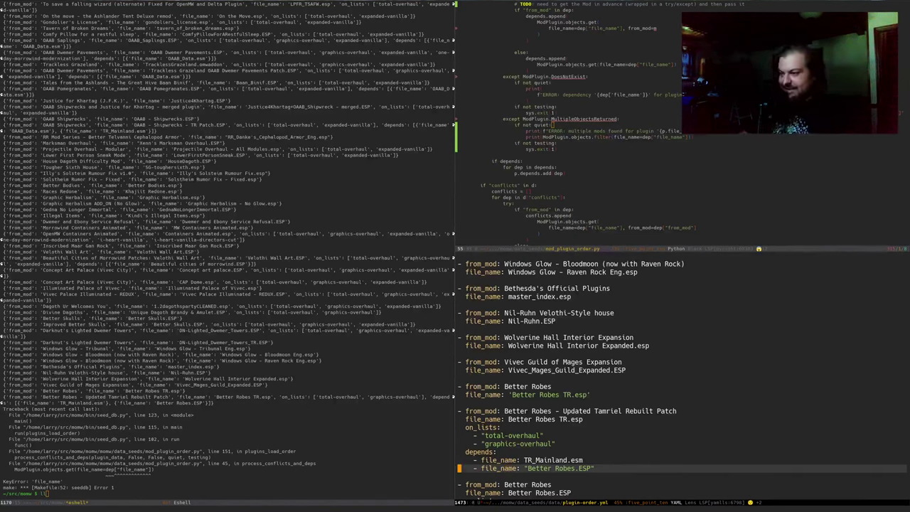
Step: Return to the shell and recall the make reset server command
key("ctrl+x")
key("o")
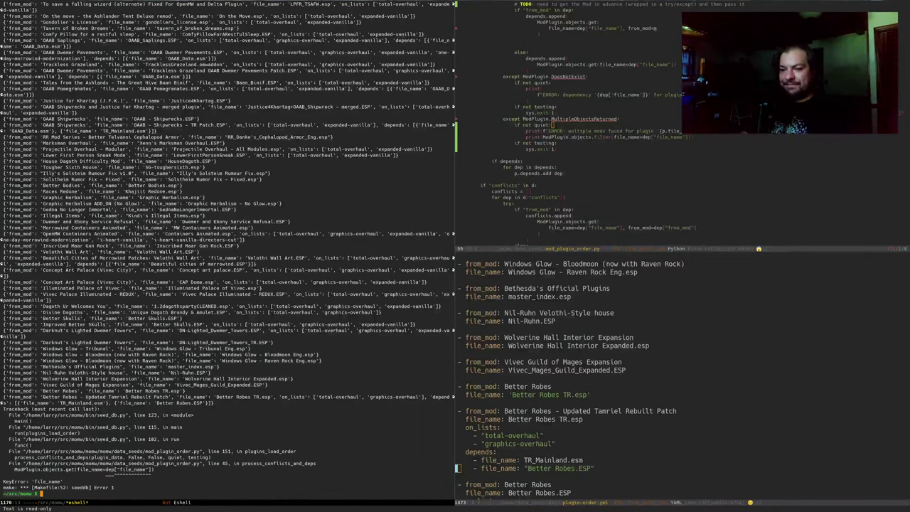
key("alt+p")
Step: Run make reset server, then collapse to a single window showing the 2023.org notes
key("Return")
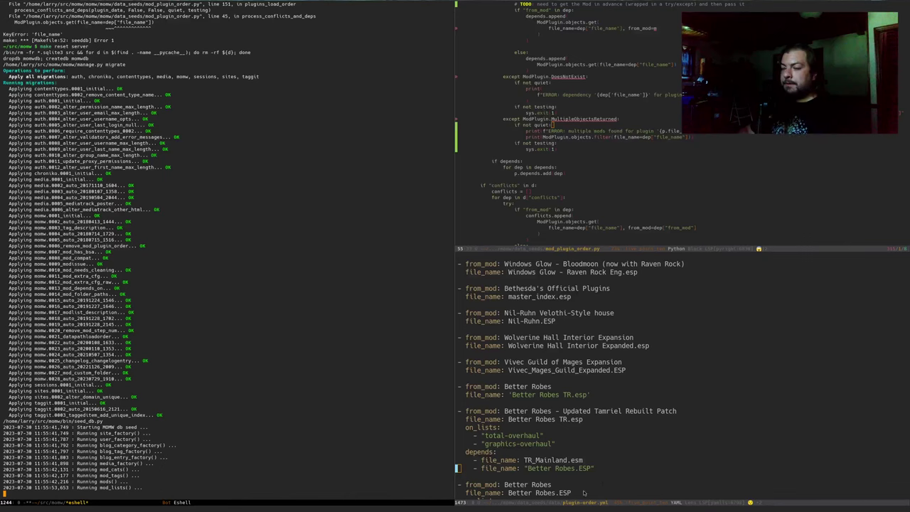
left_click(314, 428)
key("ctrl+x")
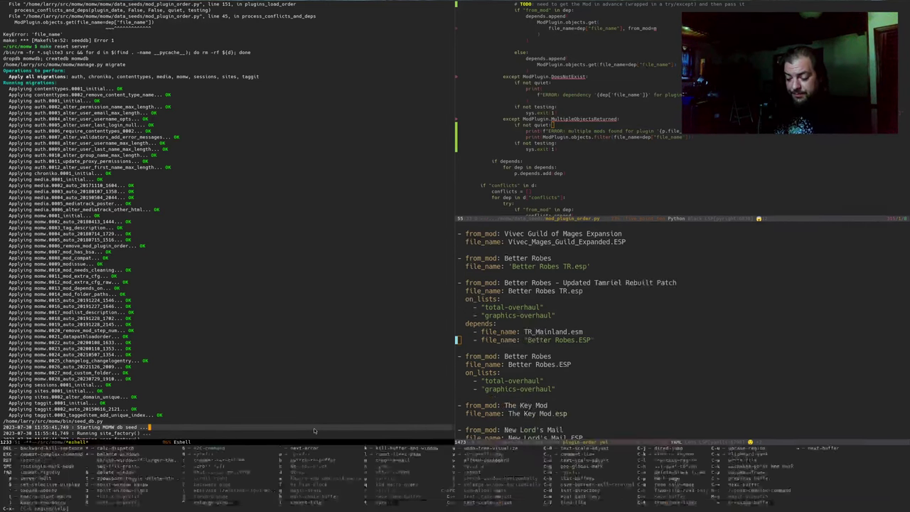
key("1")
key("ctrl+x")
key("b")
key("Return")
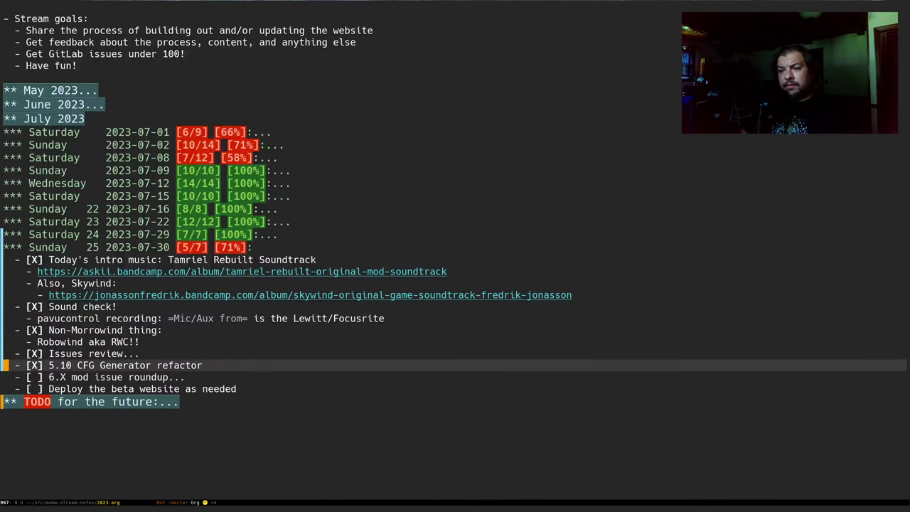
Step: Expand the 6.X mod issue roundup item and fold the Sound check and Non-Morrowind items
key("Down")
key("Tab")
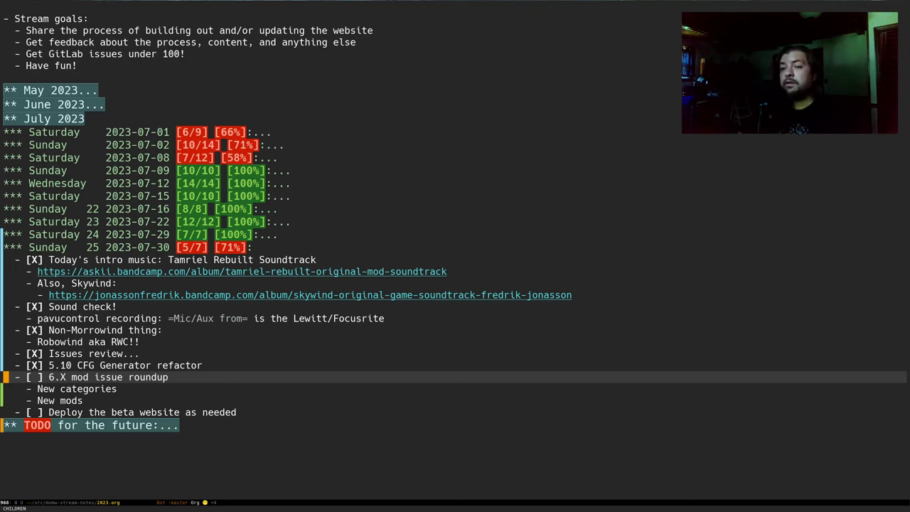
key("Up")
key("Up")
key("Up")
key("Up")
key("Up")
key("Up")
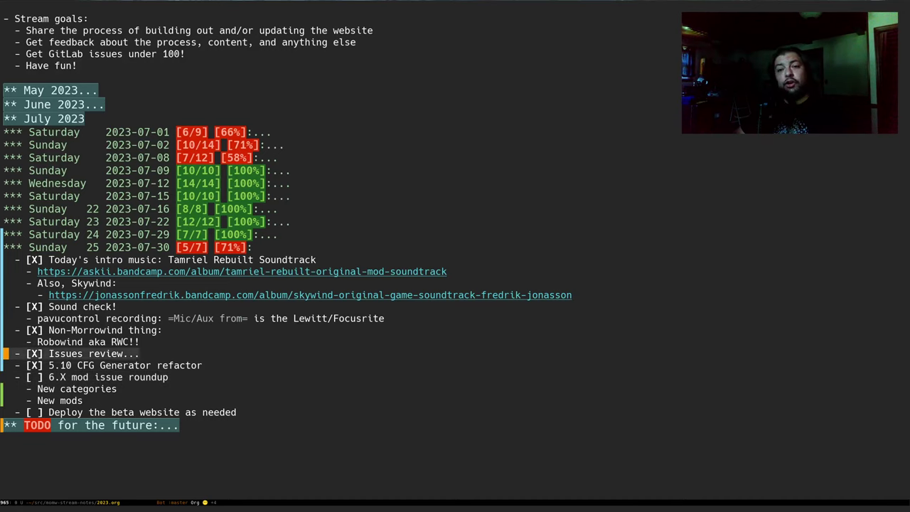
key("Tab")
key("Down")
key("Tab")
key("Down")
key("Down")
key("Down")
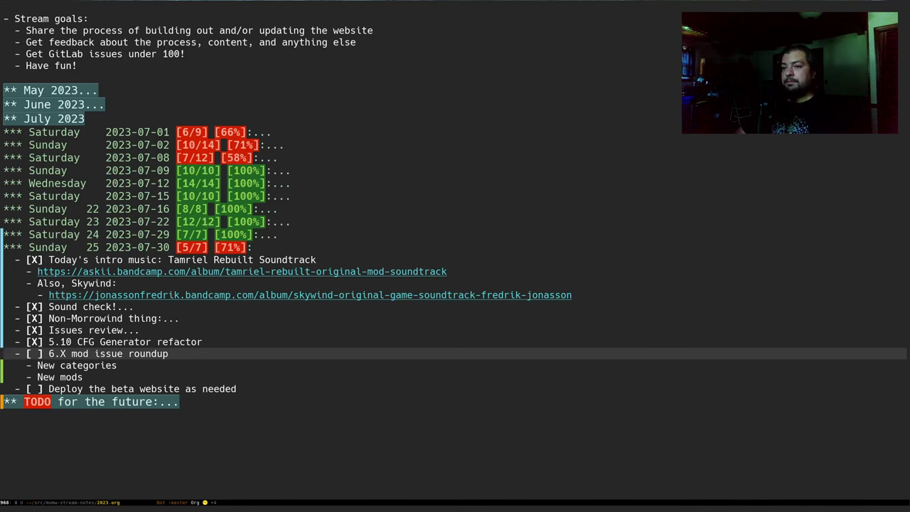
Step: Switch back to the *eshell* buffer
key("ctrl+x")
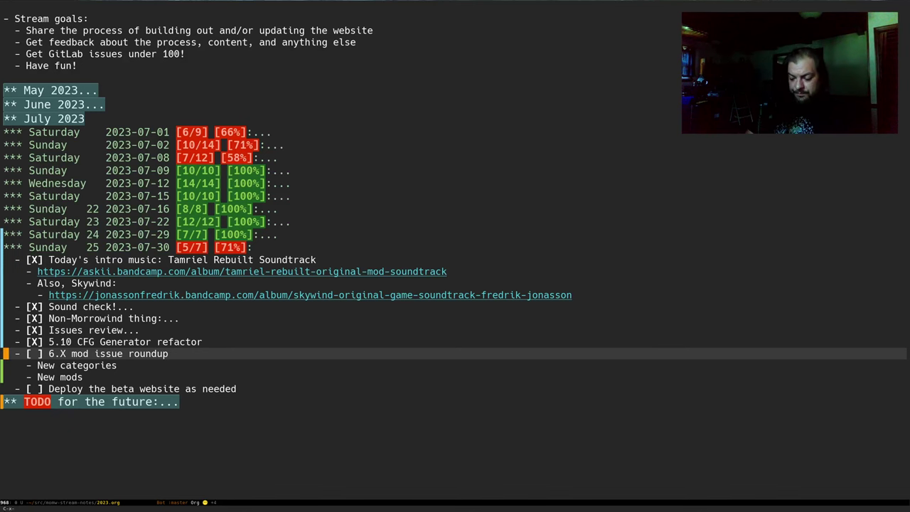
key("b")
key("Return")
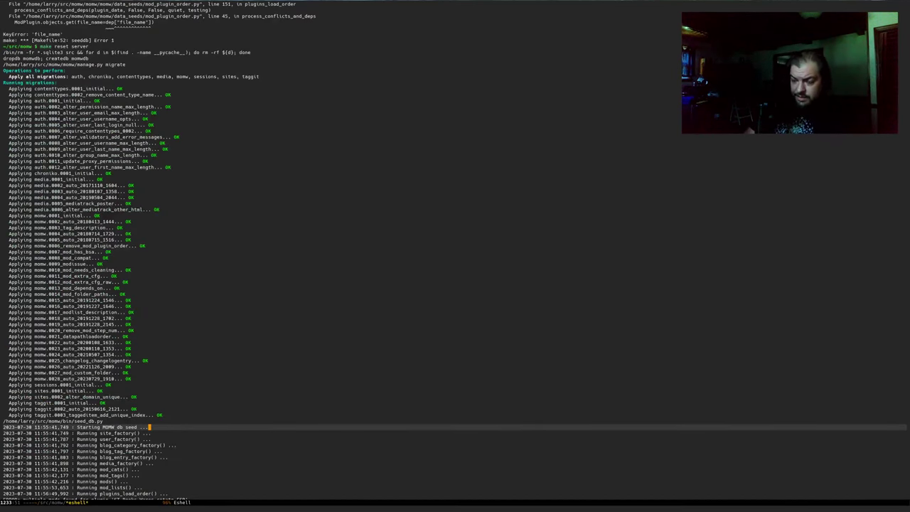
Step: Jump to the end of the shell output and split the frame side by side
key("alt+greater")
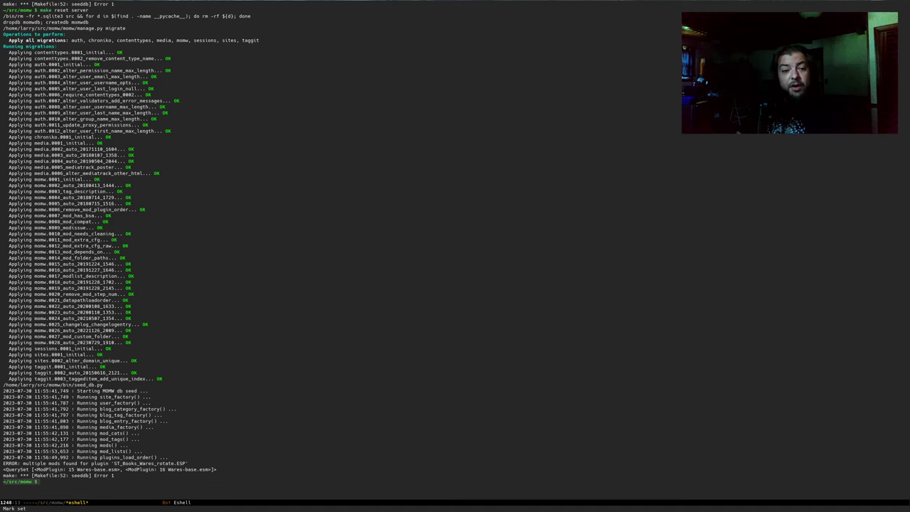
key("ctrl+x")
key("3")
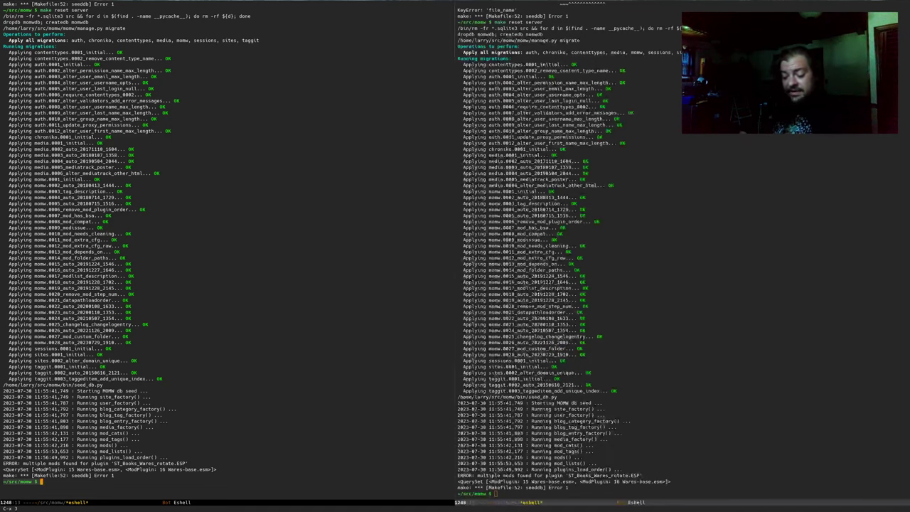
key("ctrl+x")
key("o")
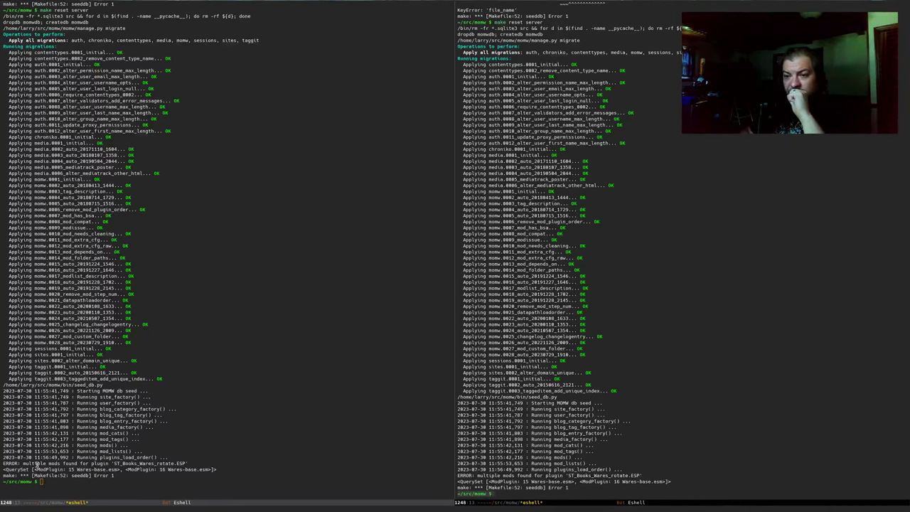
Step: Mark the multiple-mods-found error for ST_Books_Wares_rotate.ESP and start switching the right window's buffer
left_click_drag(5, 464, 111, 473)
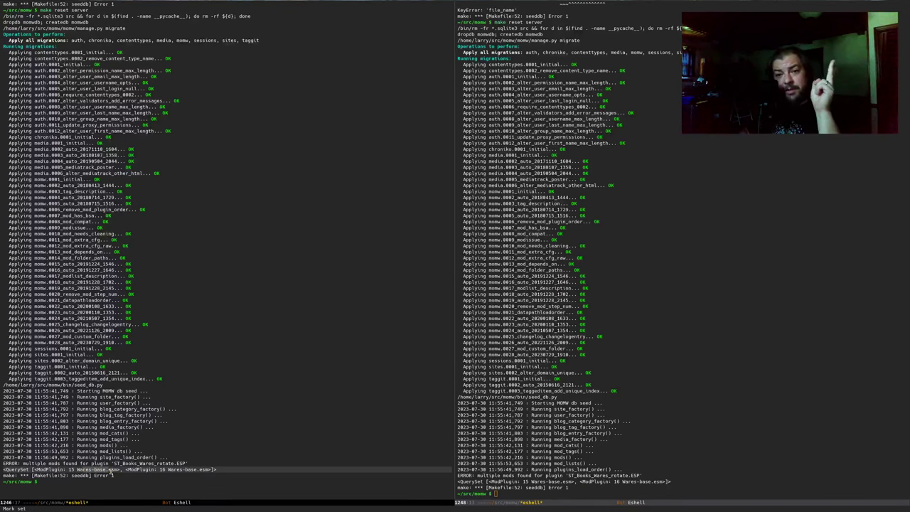
left_click(520, 475)
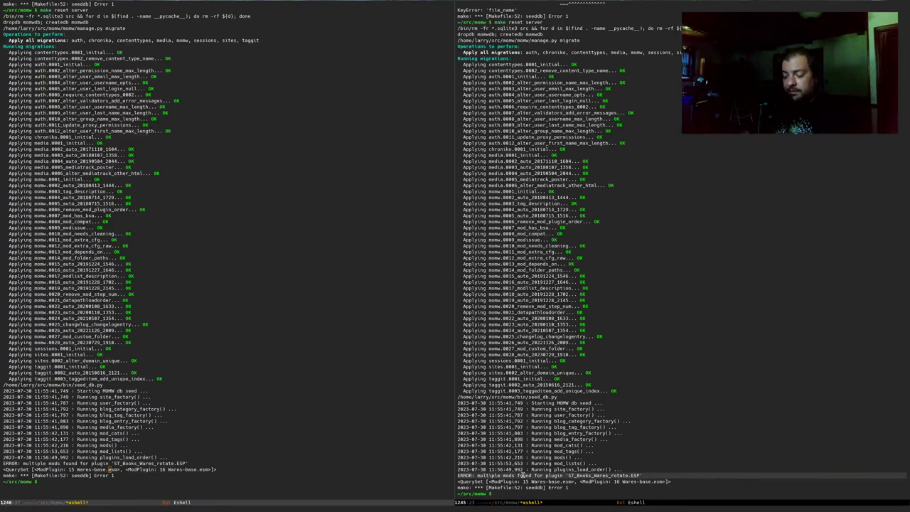
key("ctrl+x")
Step: Find the ST_Books_Wares_rotate.ESP entry in plugin-order.yml by searching 'st_books'
key("b")
key("Return")
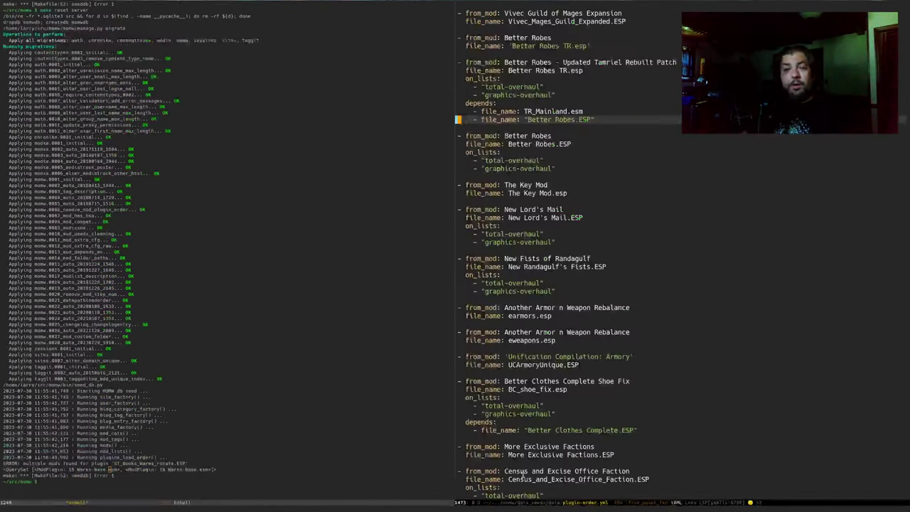
left_click(722, 308)
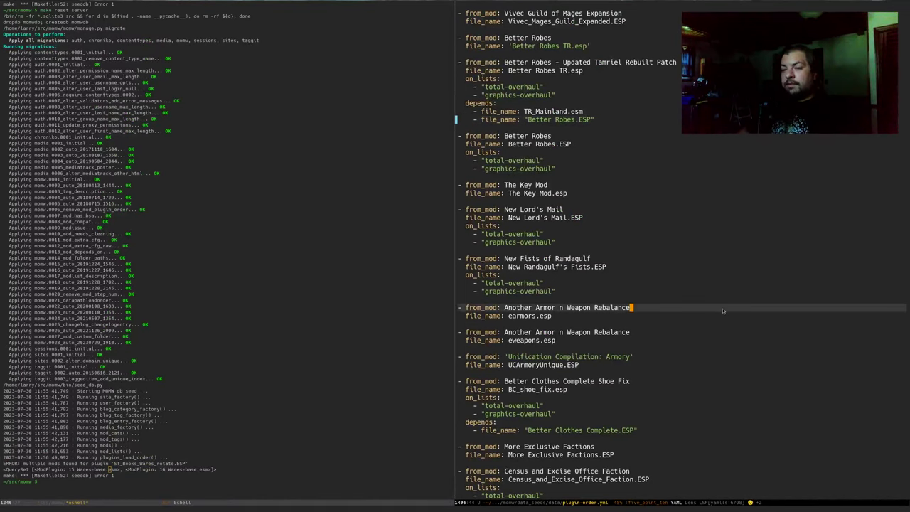
key("ctrl+s")
type("s")
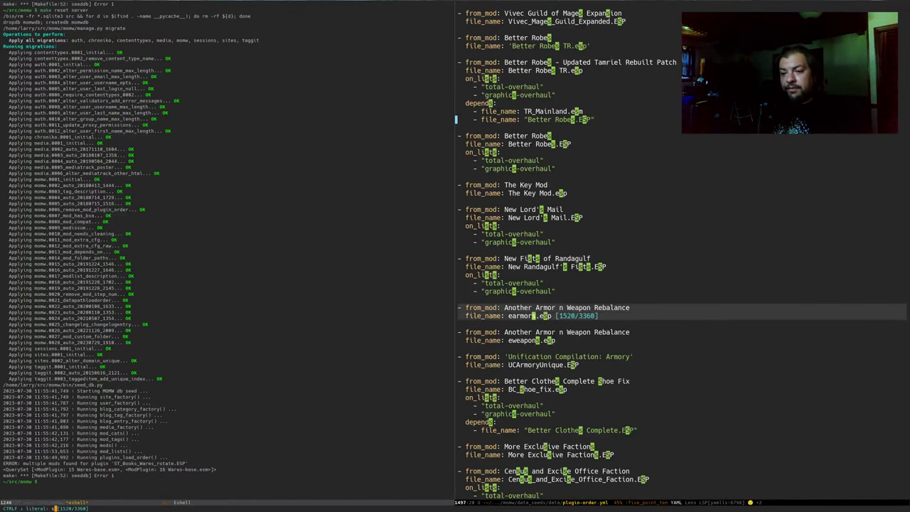
type("t_books")
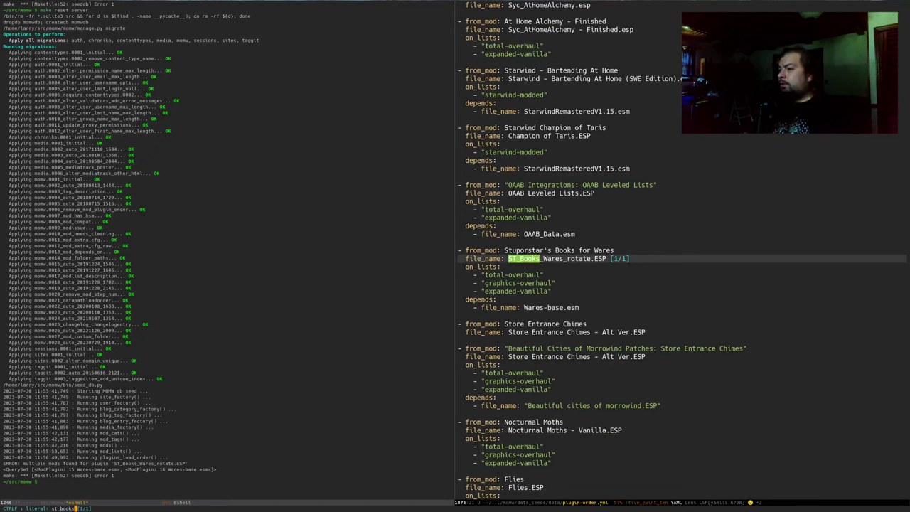
key("Return")
Step: Add from_mod: "Wares Ultimate" under its Wares-base.esm dependency and save the file
key("Down")
key("Down")
key("Down")
key("Down")
key("Down")
key("Down")
key("Down")
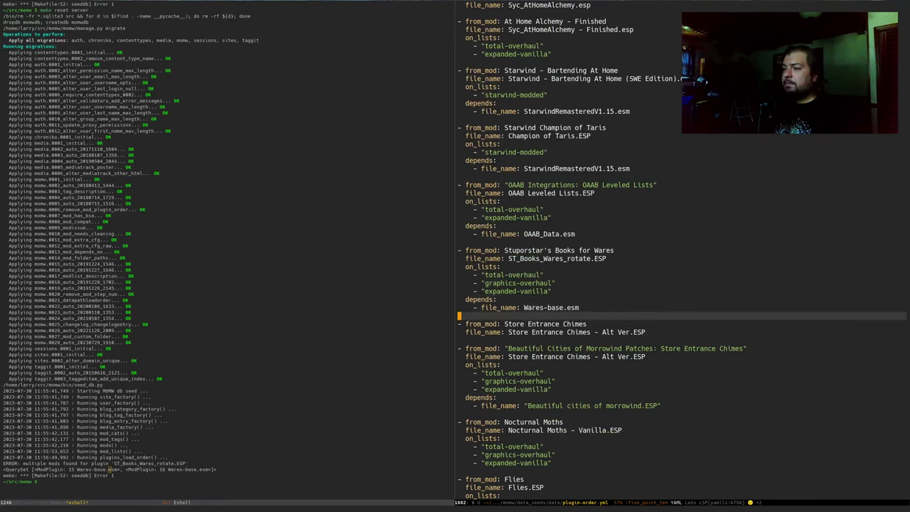
key("Left")
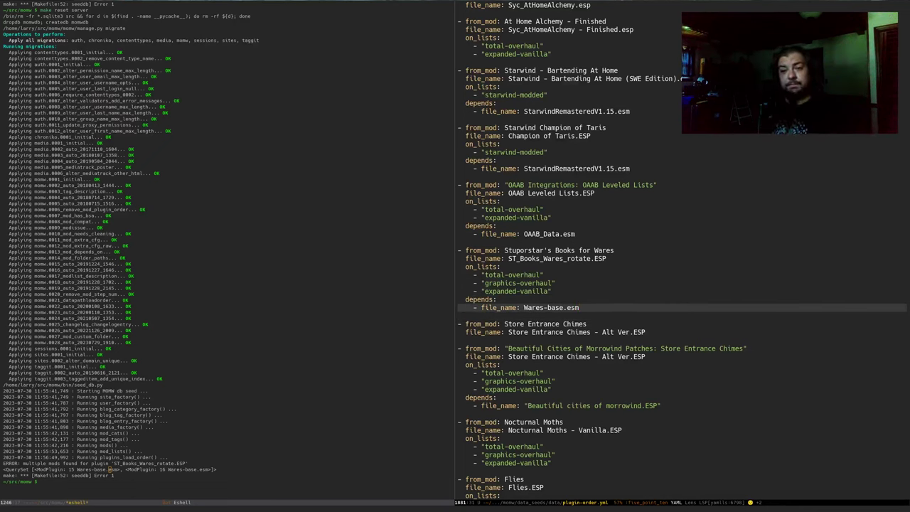
key("Return")
type("fro")
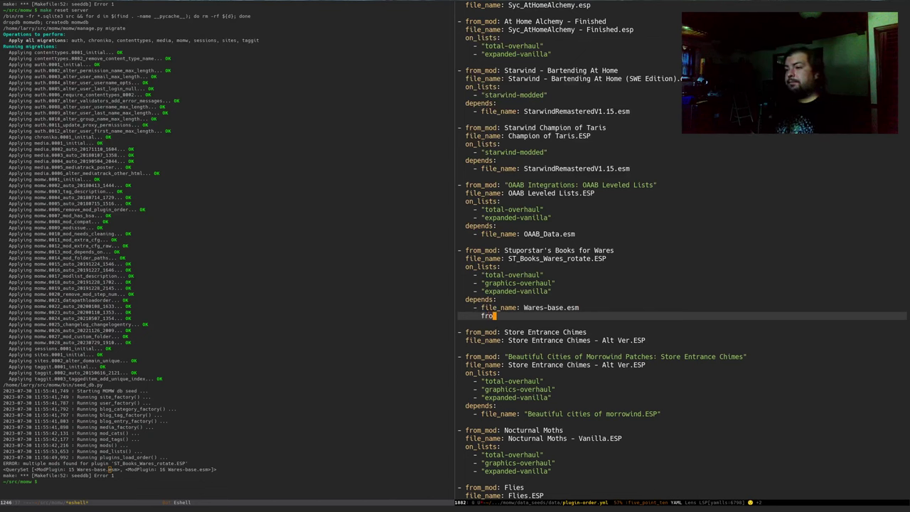
type("m_mod: \"")
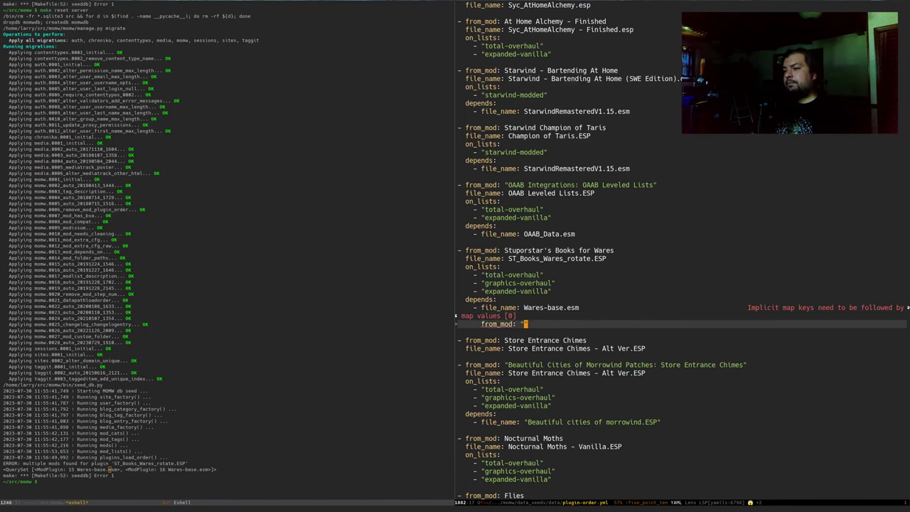
type("Wares Ultimate")
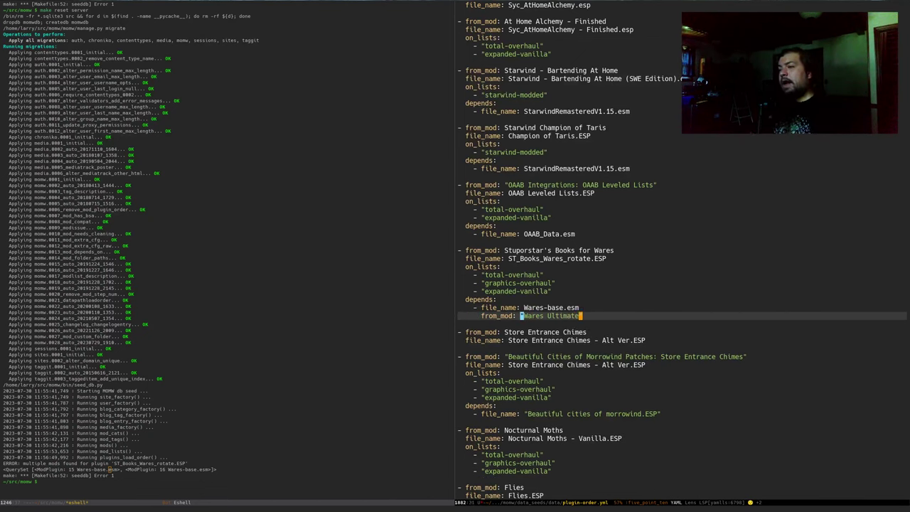
type("\"")
key("ctrl+x")
key("ctrl+s")
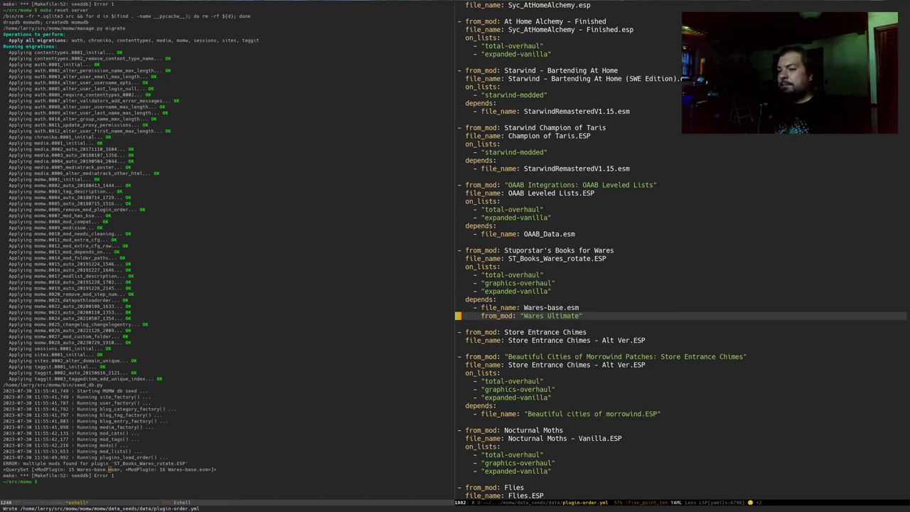
Step: Rerun make reset server in eshell to reset and reseed the database
left_click(111, 469)
key("alt+p")
key("Return")
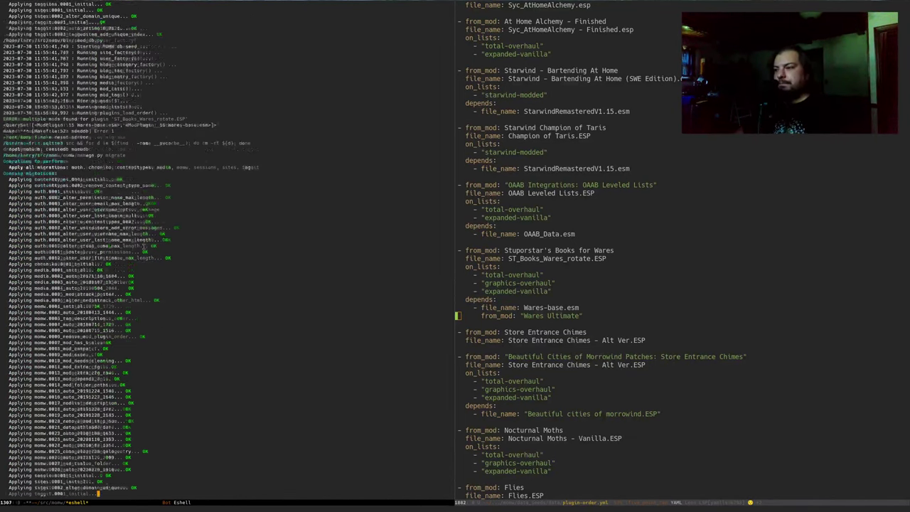
left_click(538, 349)
Step: Show openmw-total-overhaul.cfg alone in the frame
key("ctrl+x")
type("btotal")
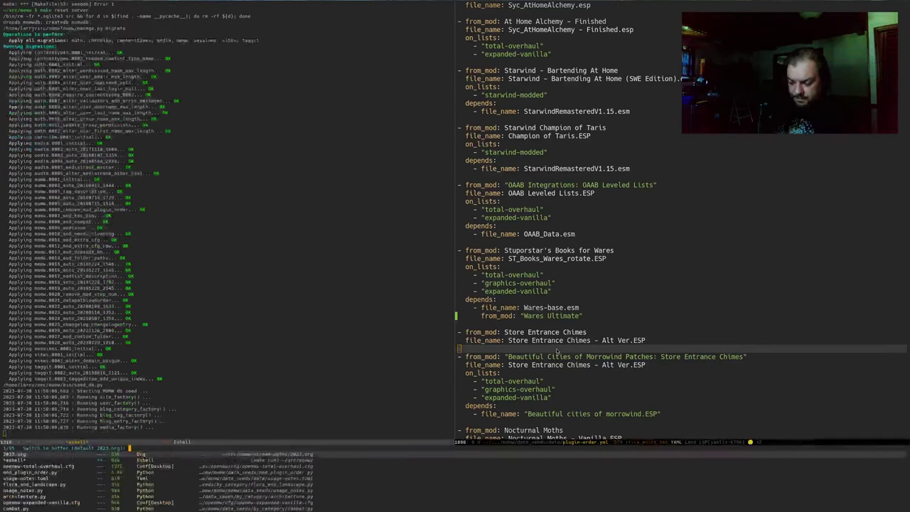
key("Return")
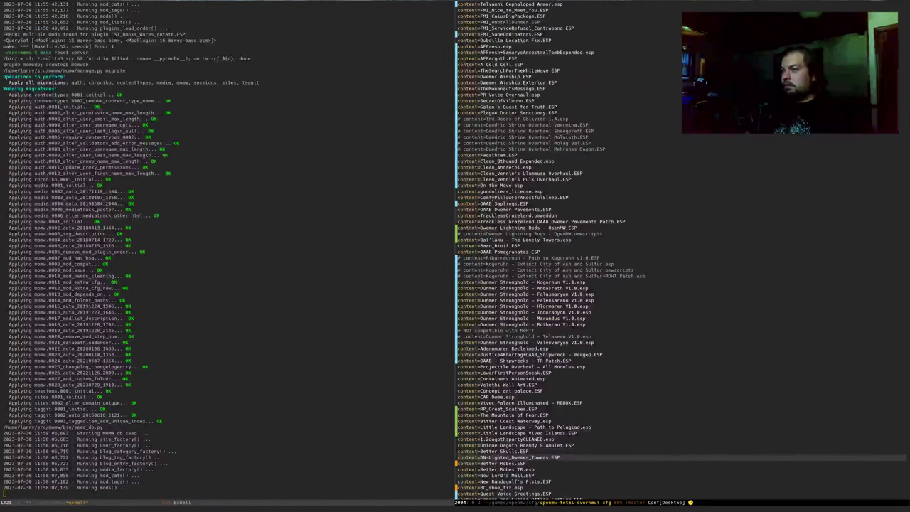
key("ctrl+x")
key("1")
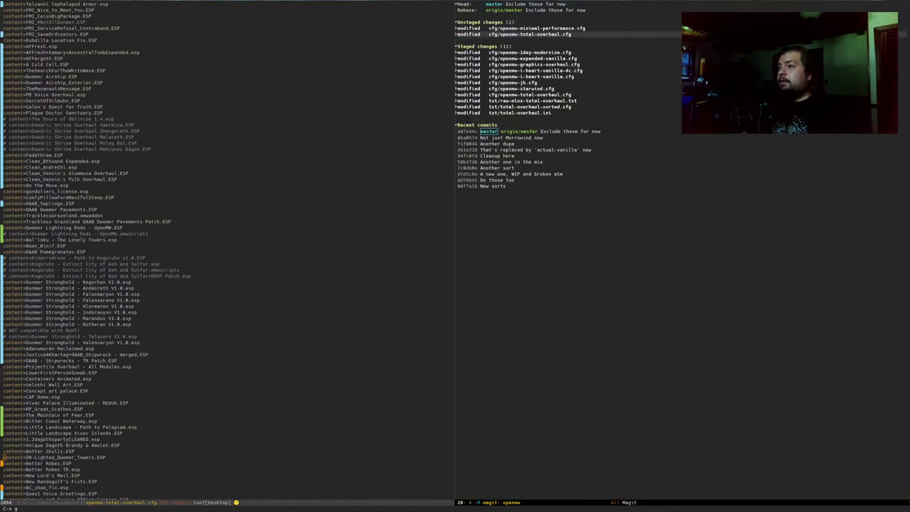
Step: Inspect the unstaged groundcover diff lines, including the TODO and GRS_WG_rock1 lines
key("Tab")
key("Down")
key("Down")
key("Down")
key("Down")
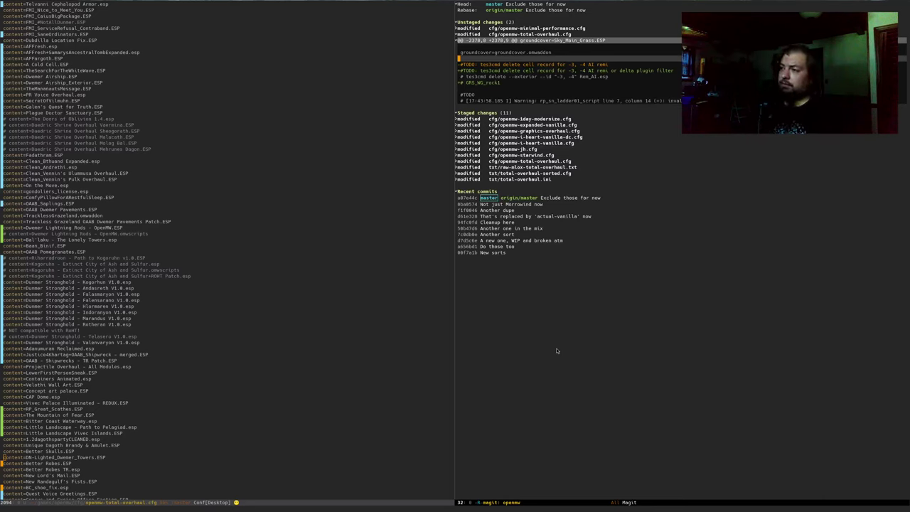
key("Down")
key("ctrl+space")
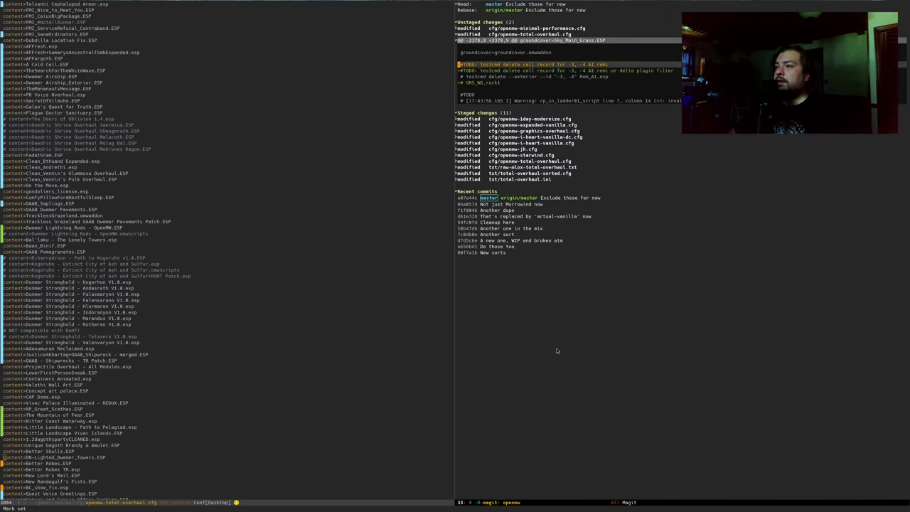
key("Down")
key("Down")
key("Down")
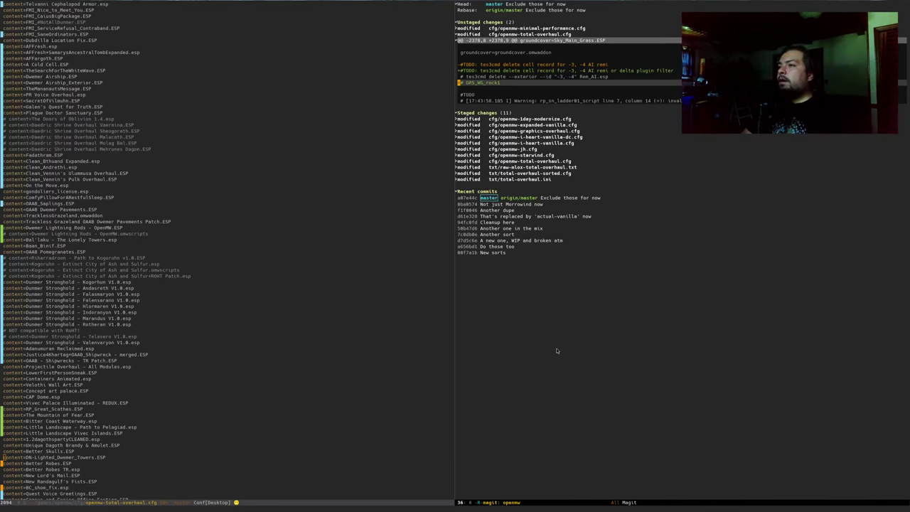
key("ctrl+space")
key("ctrl+e")
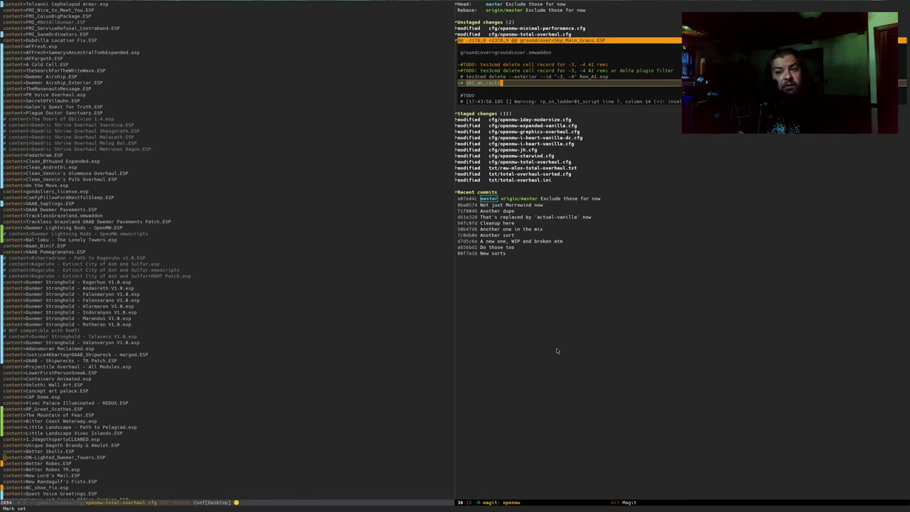
key("ctrl+g")
key("ctrl+f")
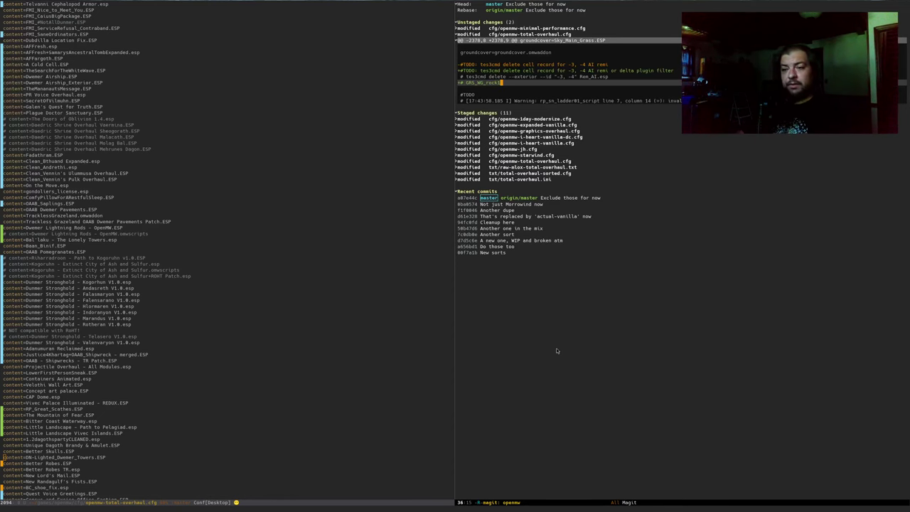
Step: Quit Magit and check the end of the seed output in eshell
key("q")
key("ctrl+x")
key("b")
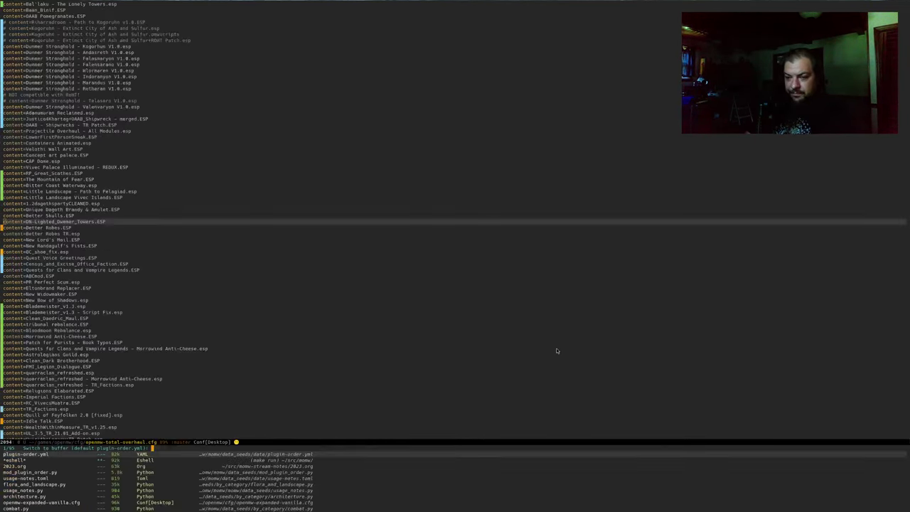
key("Return")
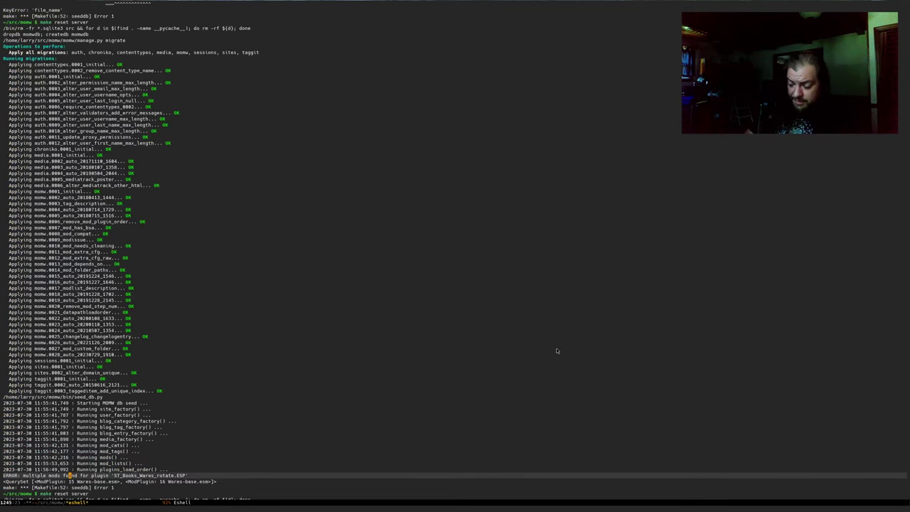
key("alt+greater")
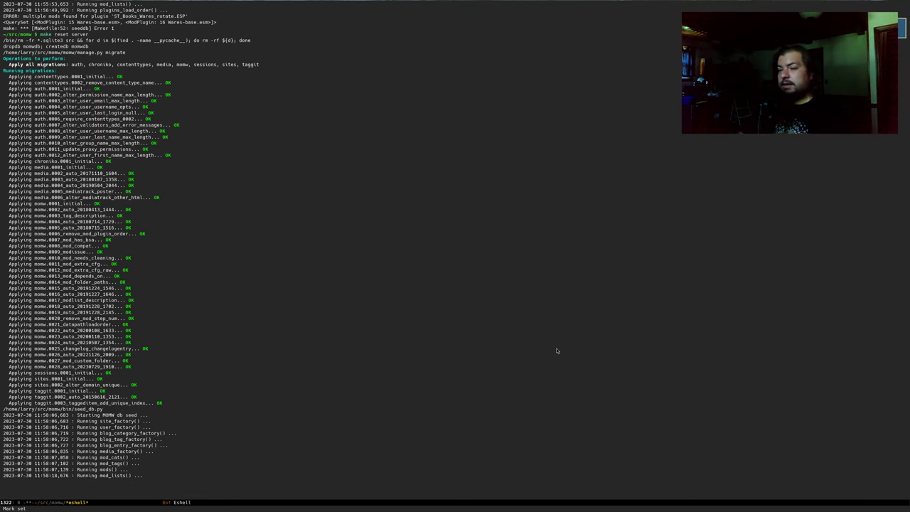
Step: Reopen git status beside the cfg, collapse the groundcover diff, and reach the staged changes
key("ctrl+x")
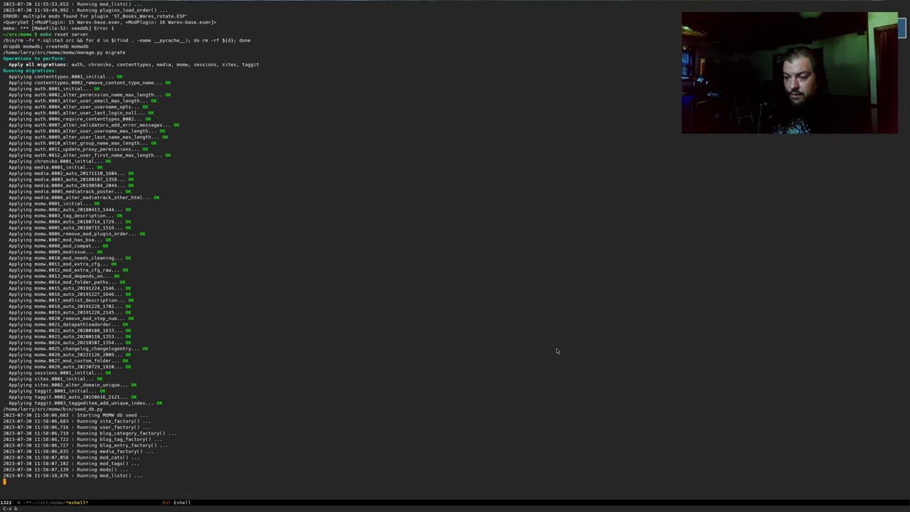
key("b")
key("Return")
key("ctrl+x")
key("g")
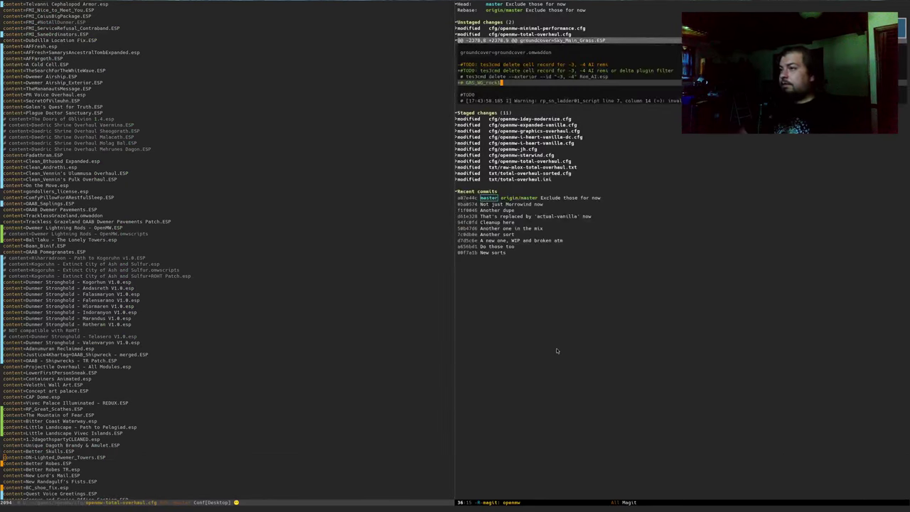
key("Up")
key("Up")
key("Up")
key("Up")
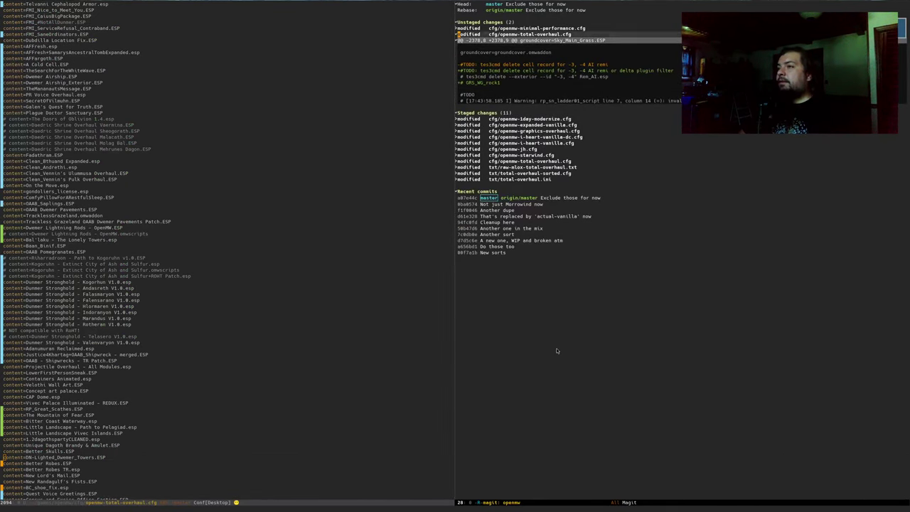
key("Tab")
key("Down")
key("Down")
key("Down")
key("Down")
key("Down")
key("Down")
key("Down")
key("Down")
key("Down")
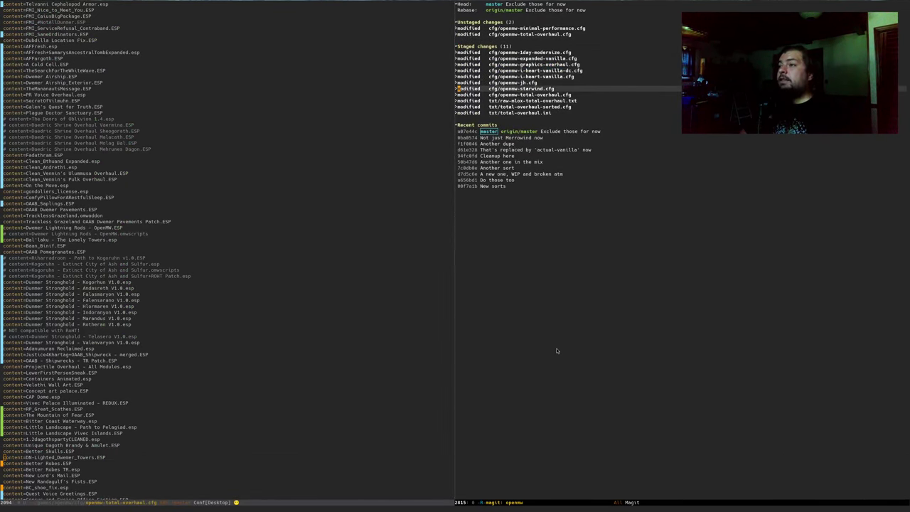
Step: Review the staged cfg diff, collapsing each hunk until reaching the animation entries
key("Tab")
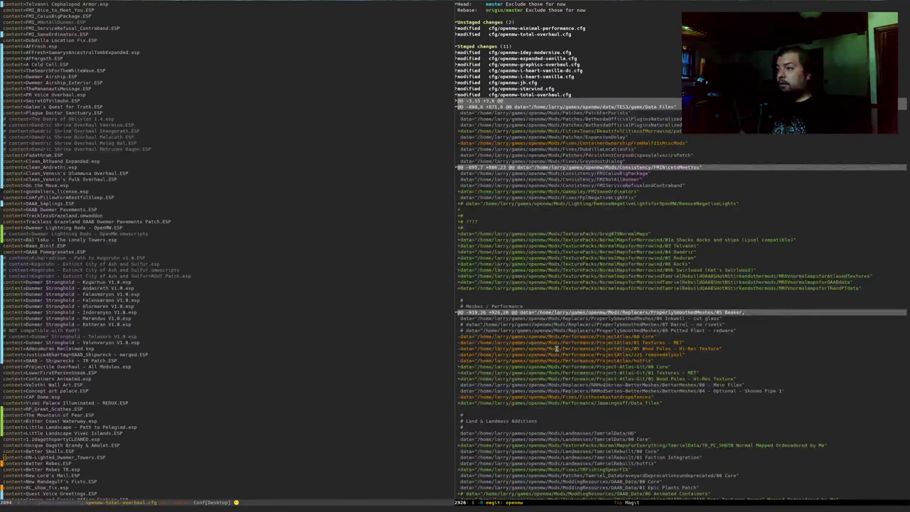
key("Down")
key("Tab")
key("Down")
key("Down")
key("Down")
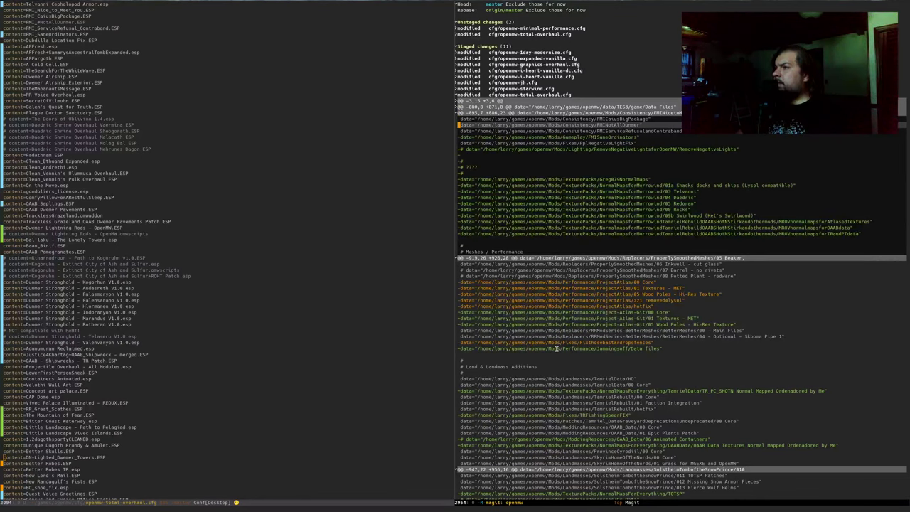
key("Up")
key("Up")
key("Tab")
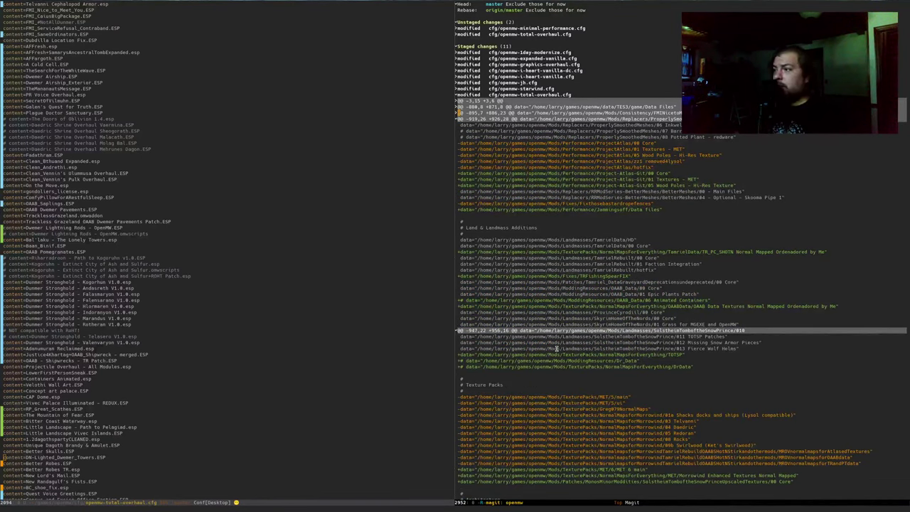
key("n")
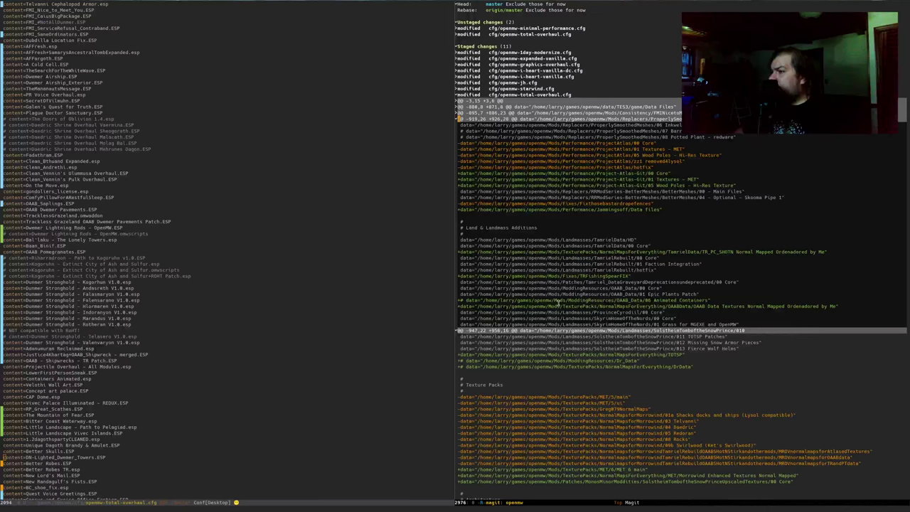
key("Tab")
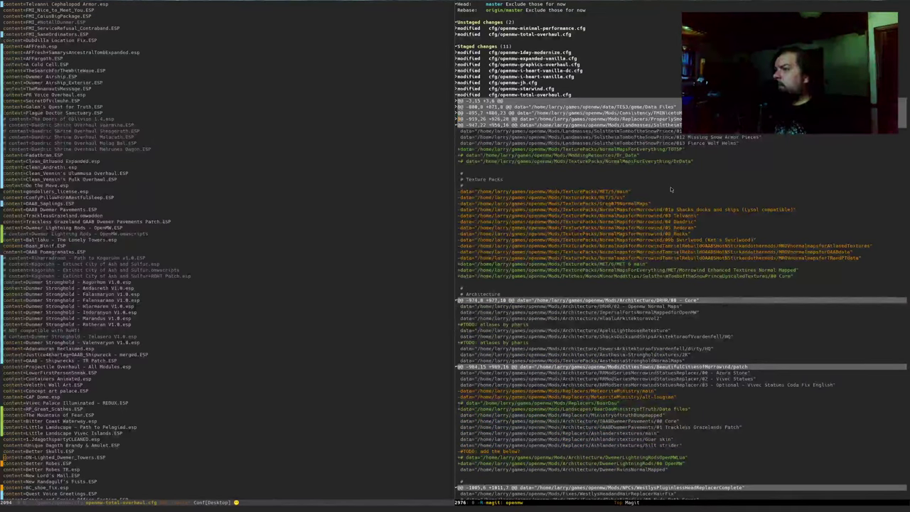
key("n")
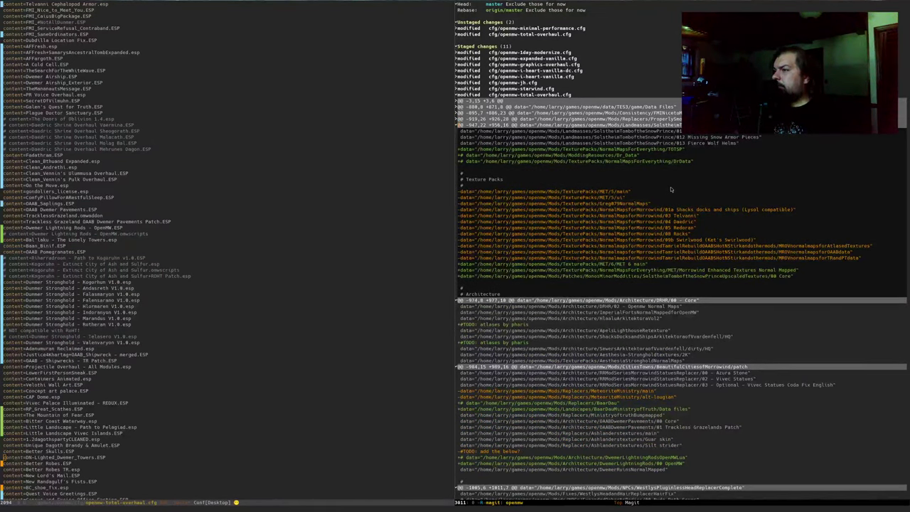
key("Tab")
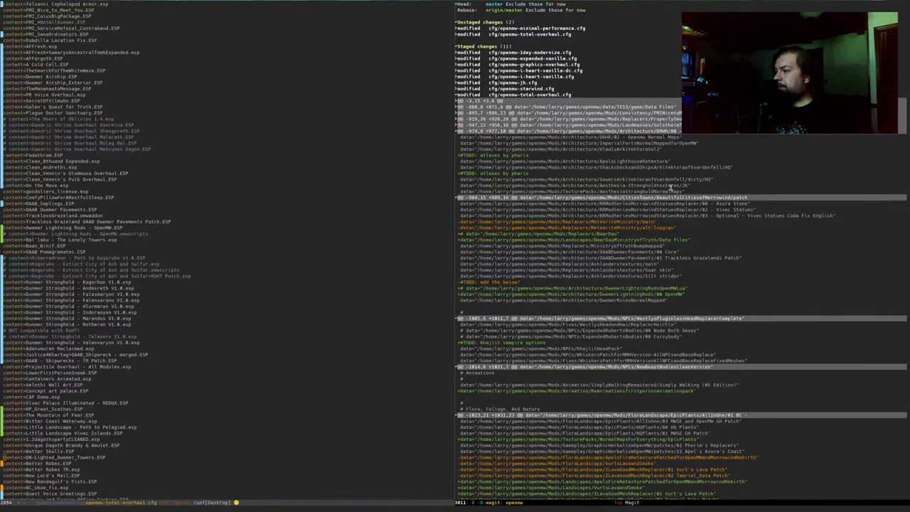
key("n")
key("Tab")
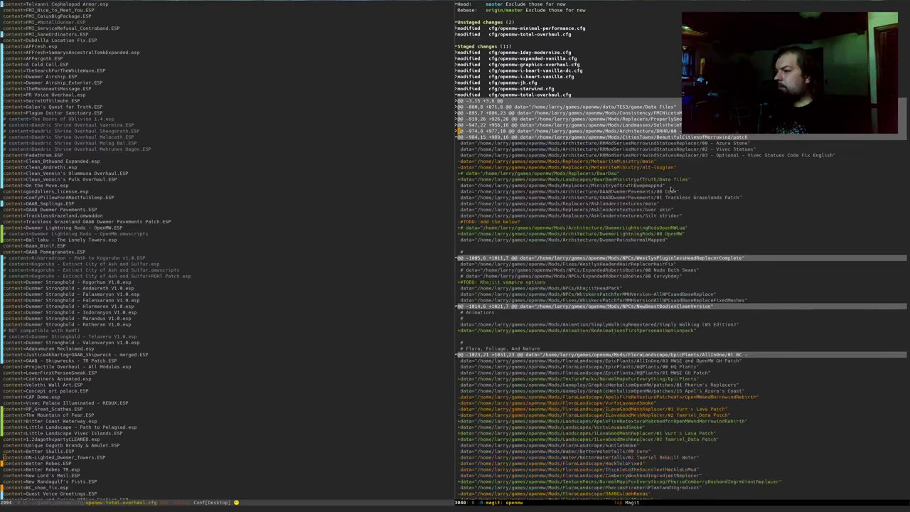
key("n")
key("Tab")
key("n")
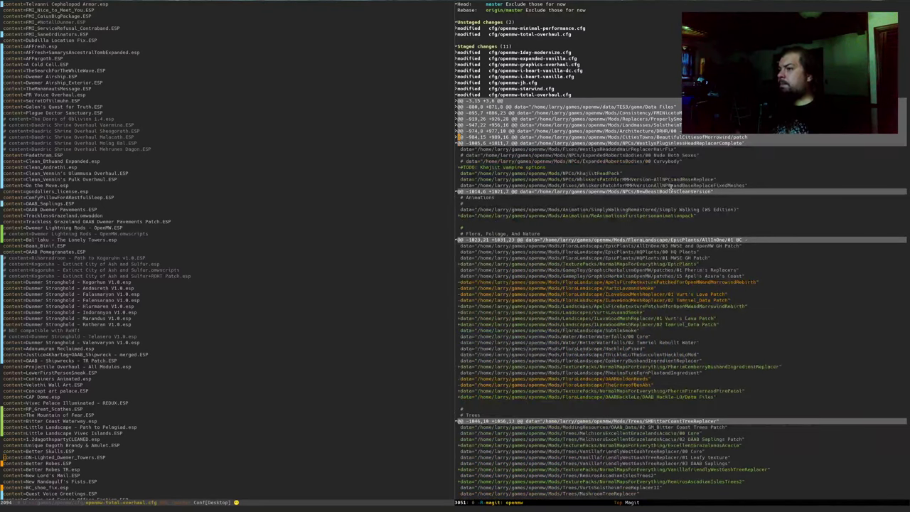
key("Tab")
key("n")
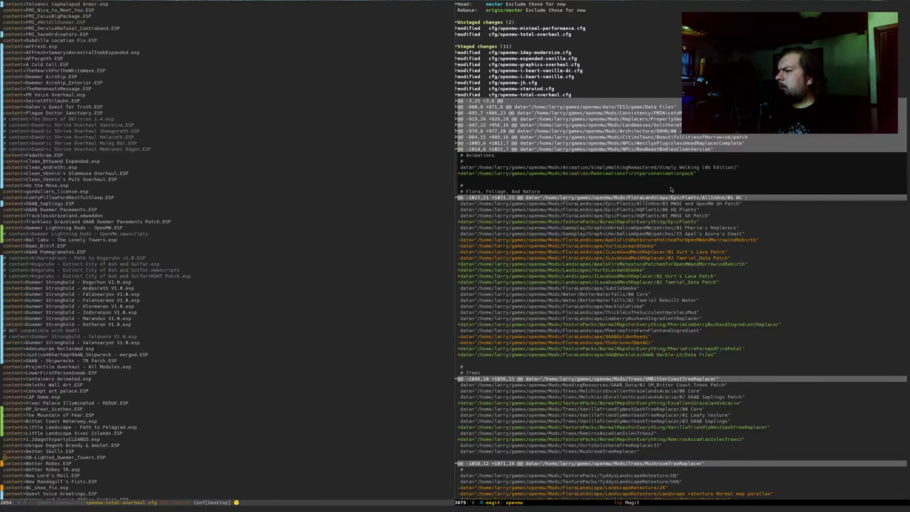
Step: Copy the ReAnimations mod folder name from its diff line
key("j")
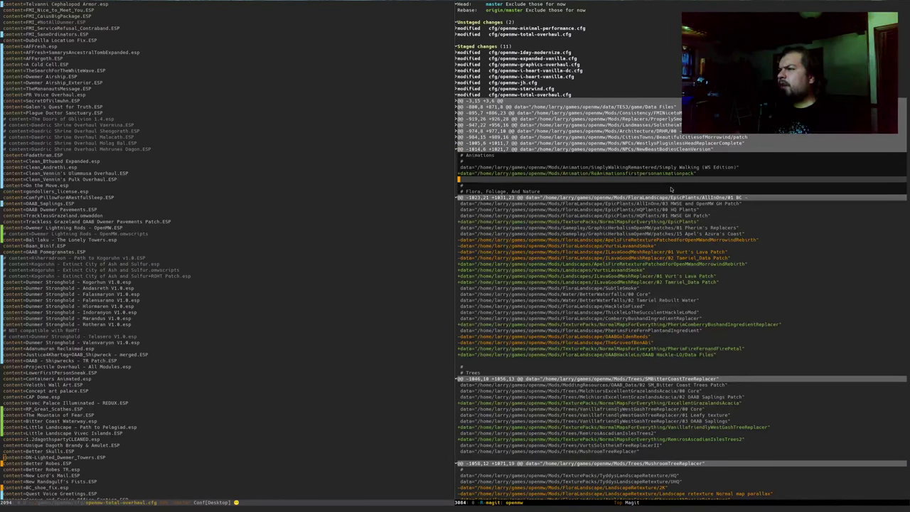
key("f")
key("R")
key("dollar")
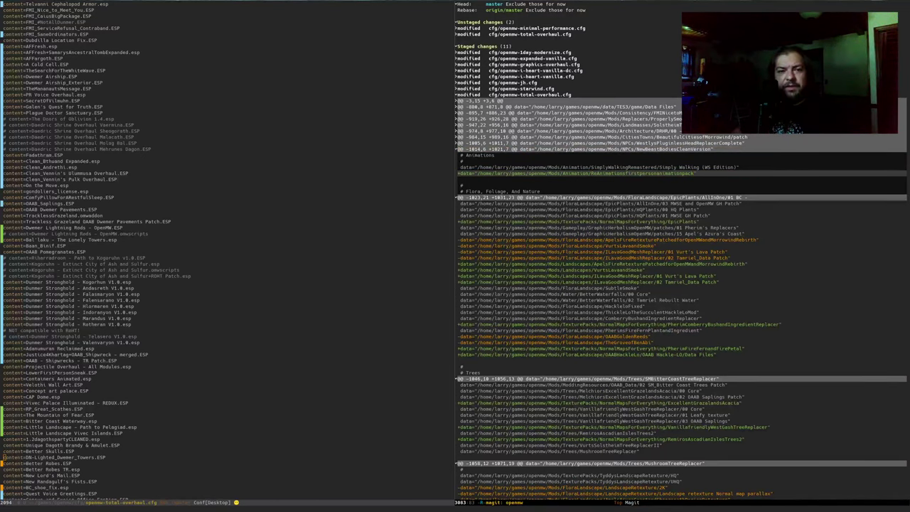
Step: Show the *eshell* buffer in the left window
left_click(90, 240)
key("space")
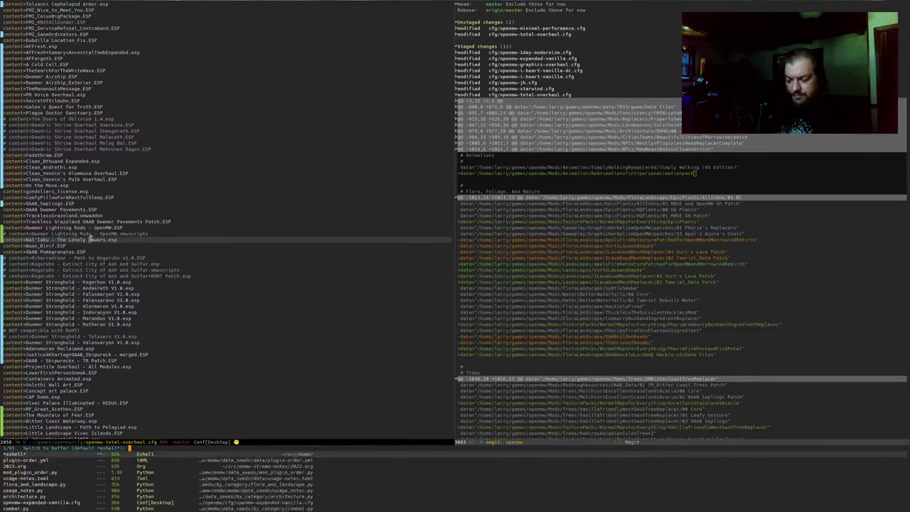
key("o")
key("E")
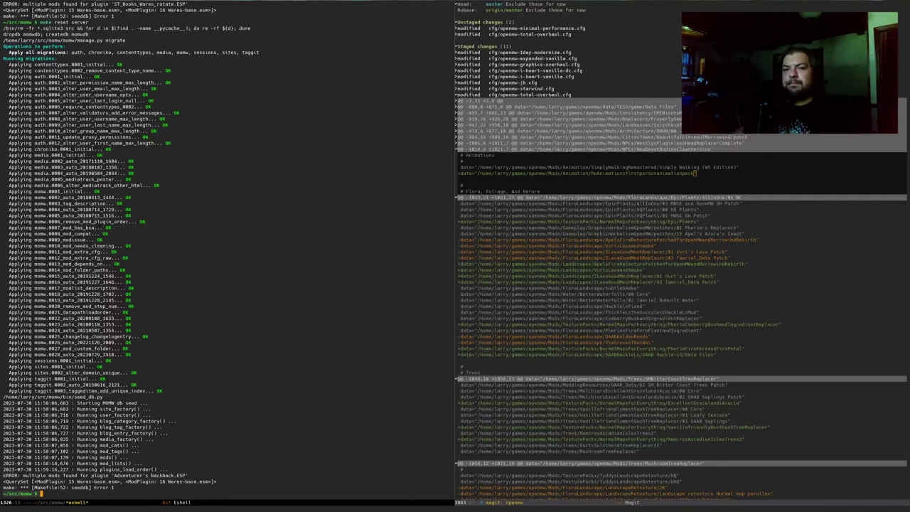
Step: Web-search the ReAnimations name plus 'nexus mods' and open its Nexus Mods page
key("super+f")
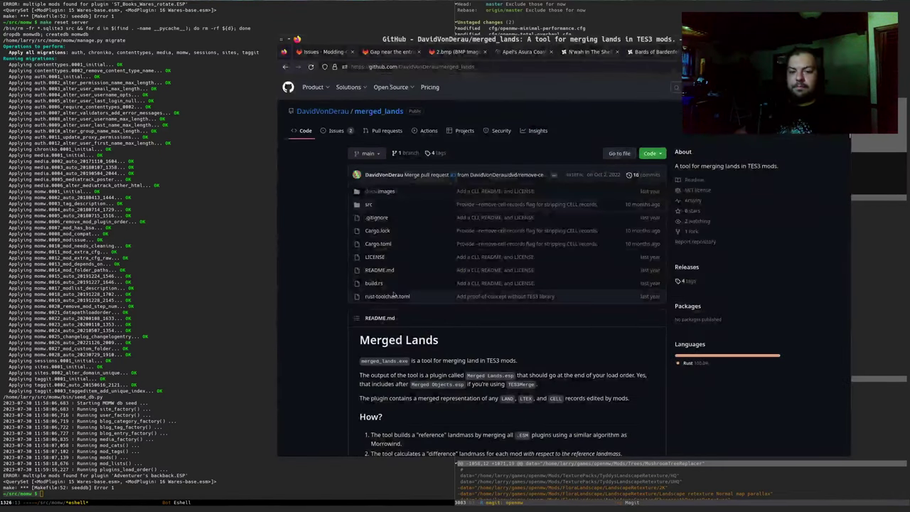
key("ctrl+t")
key("ctrl+v")
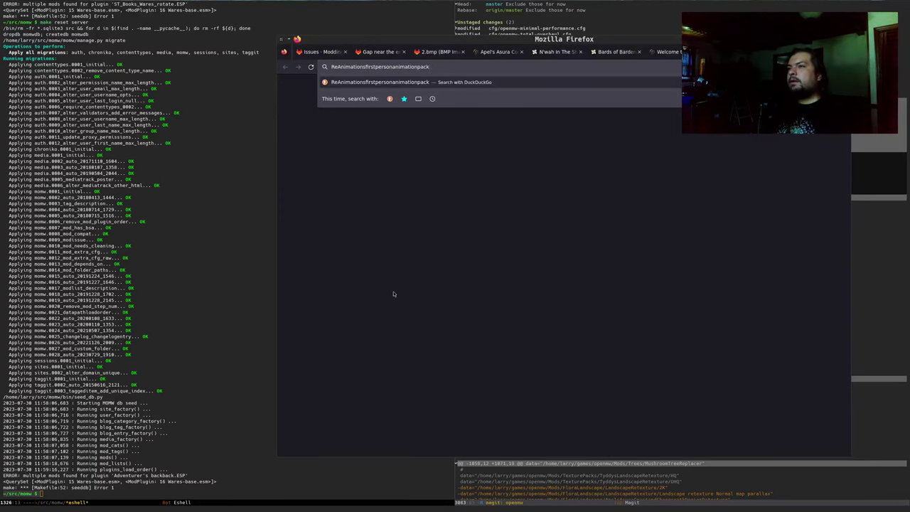
type("n")
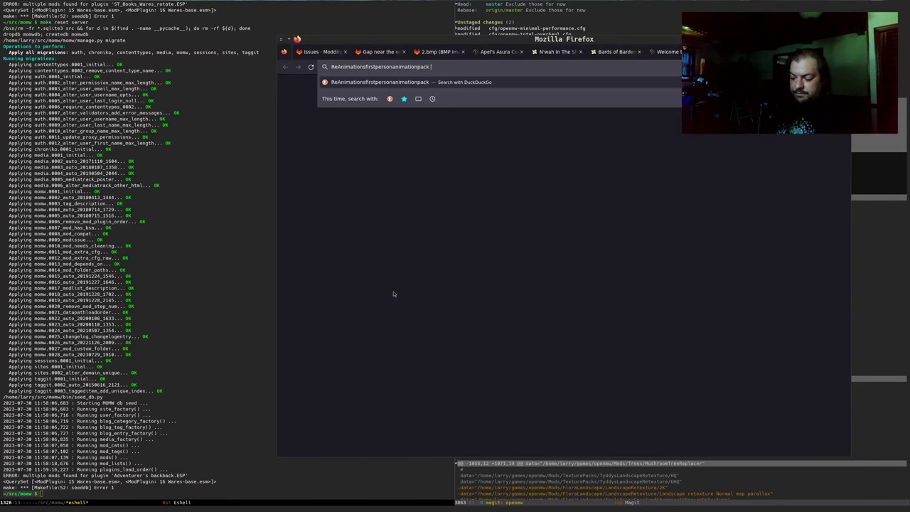
type("exus mods")
key("Return")
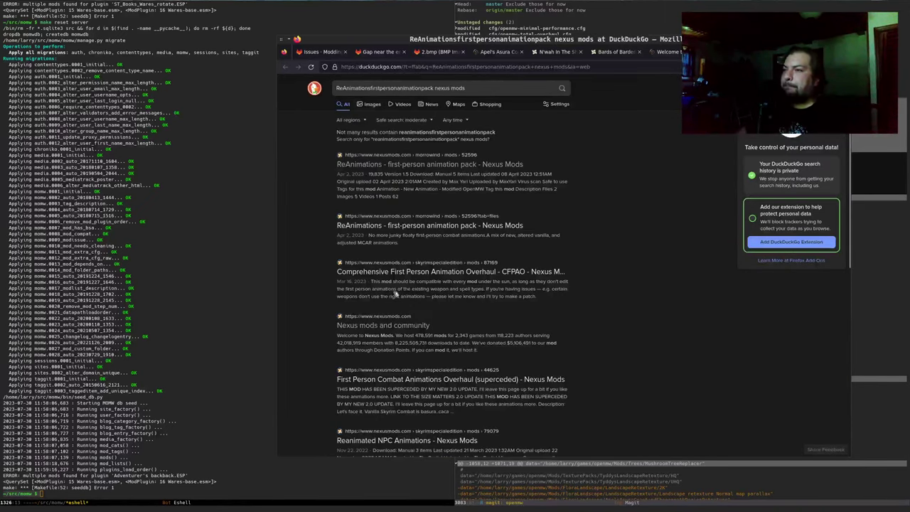
left_click(368, 170)
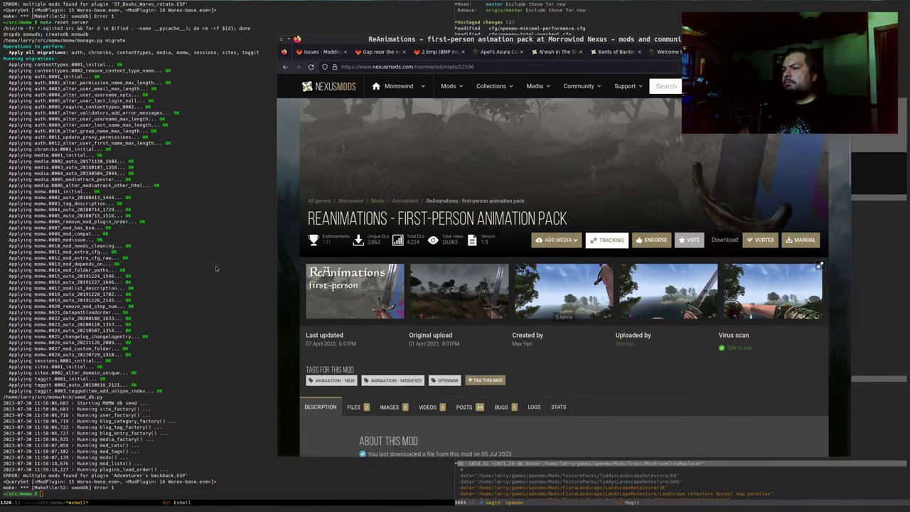
key("alt+Tab")
Step: Open openmw-total-overhaul.cfg and search 'firstperso' to land on the ReAnimations data path
type("total")
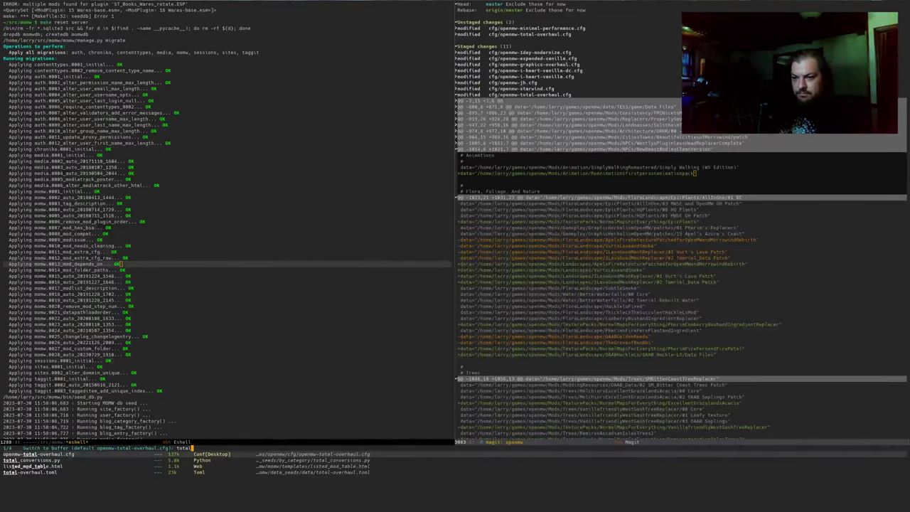
key("Return")
key("ctrl+s")
type("firstperso")
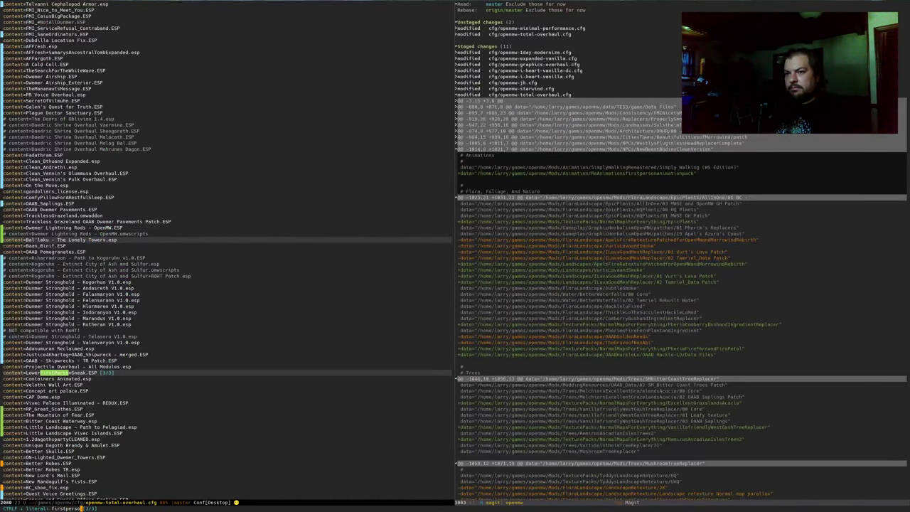
key("ctrl+r")
key("ctrl+r")
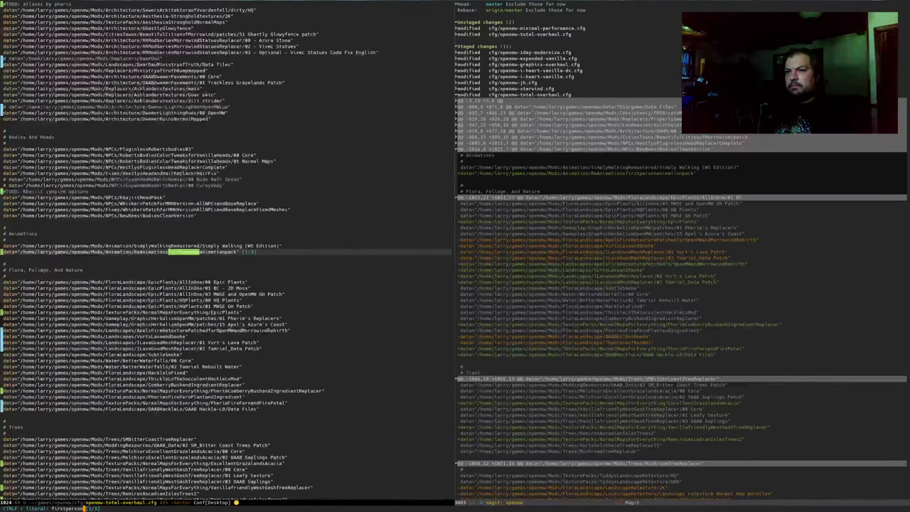
key("Return")
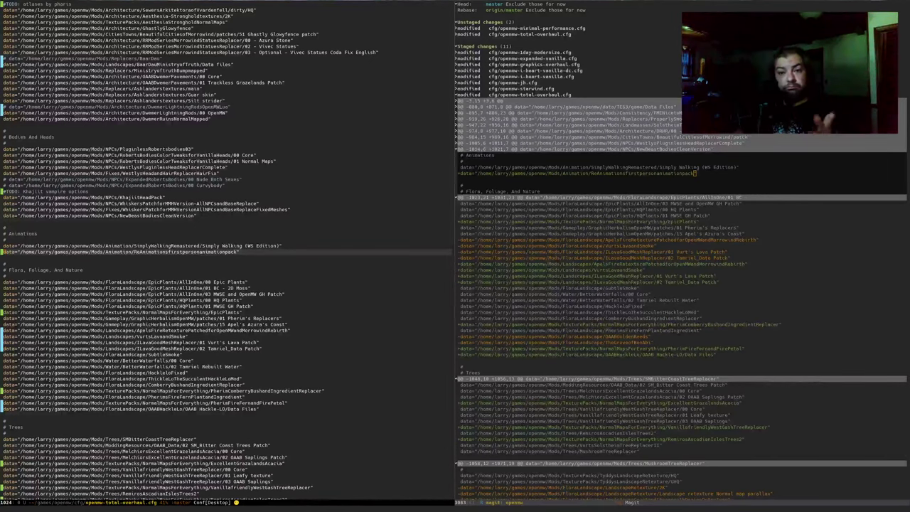
Step: Open the '6.X Mod additions list' issue from the GitLab issues list
key("alt+Tab")
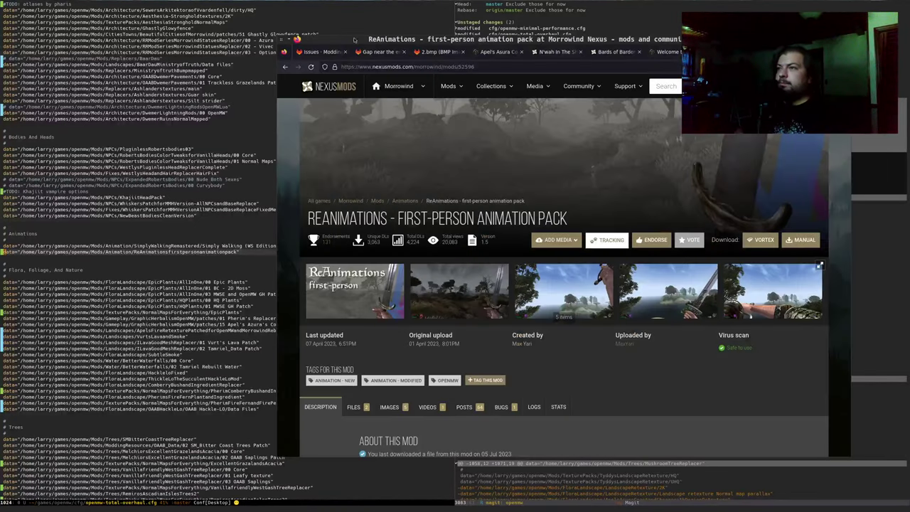
left_click(320, 52)
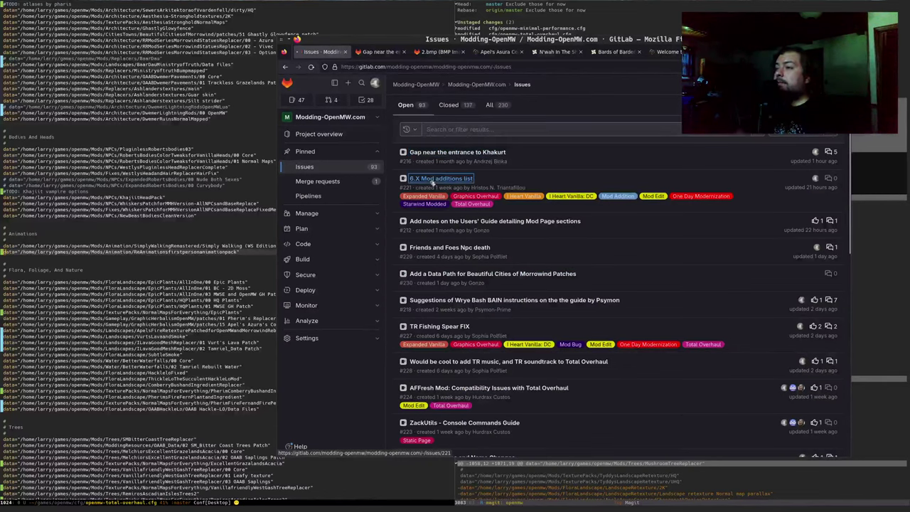
left_click(432, 180)
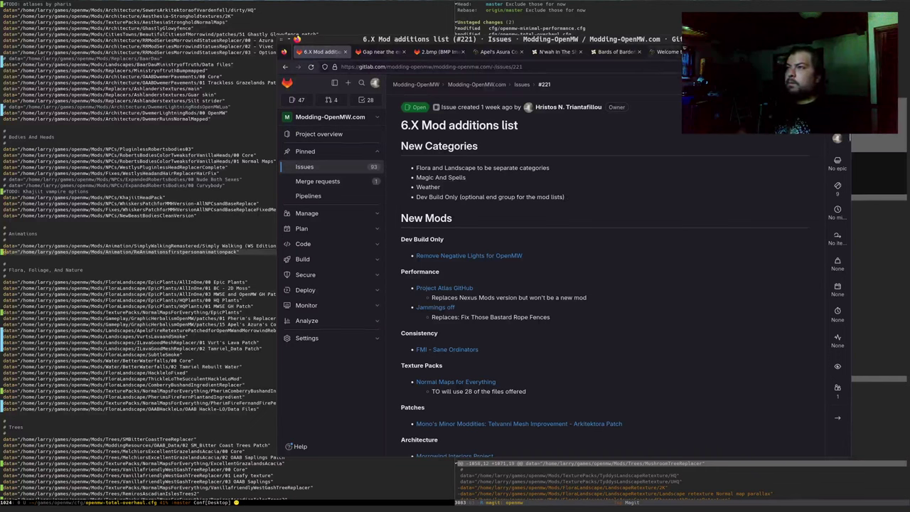
Step: Search the issue for 'reanima' and 'anima' to confirm no animation mods are listed
key("ctrl+f")
type("reanima")
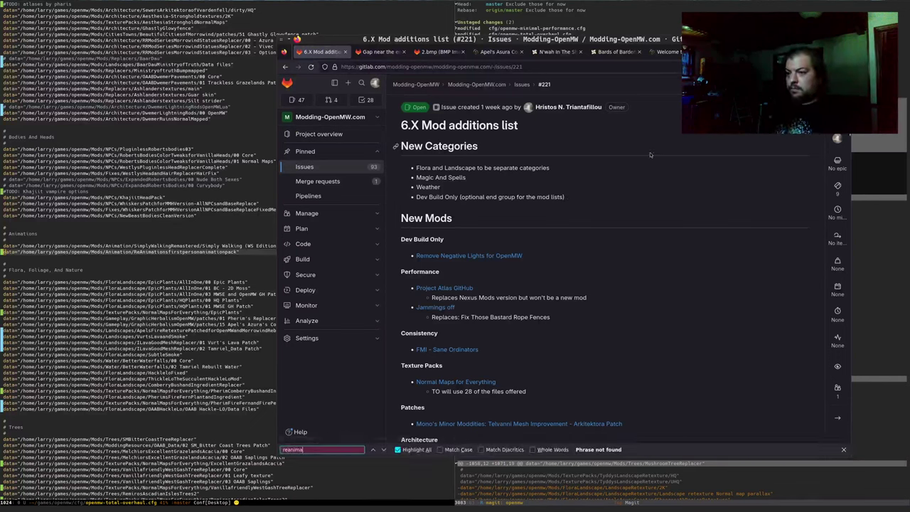
key("Escape")
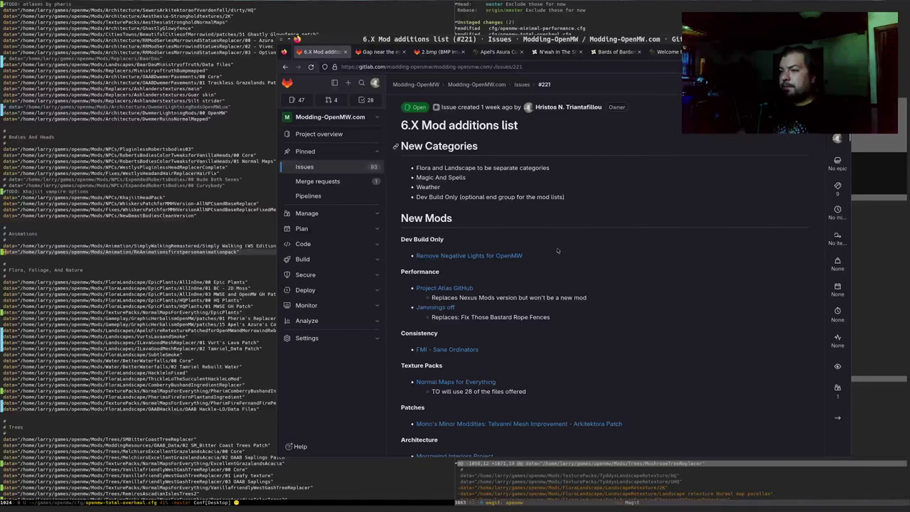
scroll(557, 249, "down", 5)
key("ctrl+f")
type("anima")
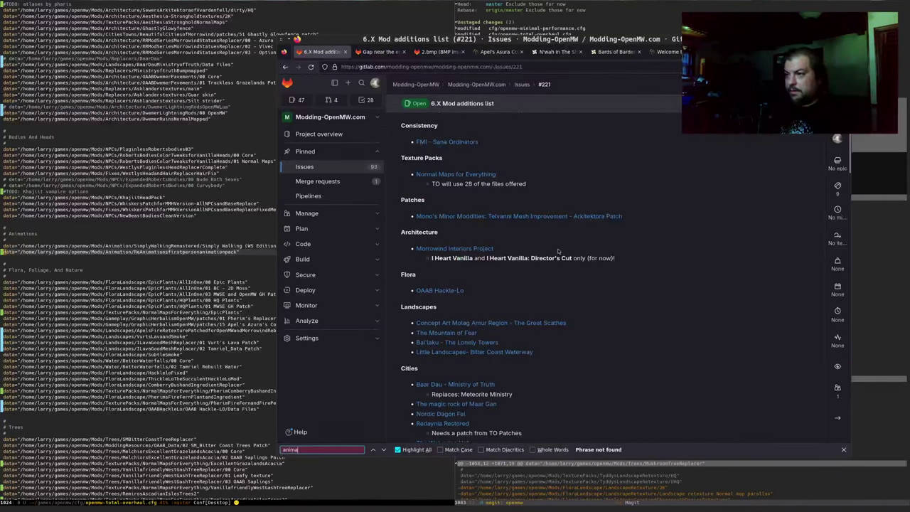
key("Escape")
scroll(562, 242, "up", 4)
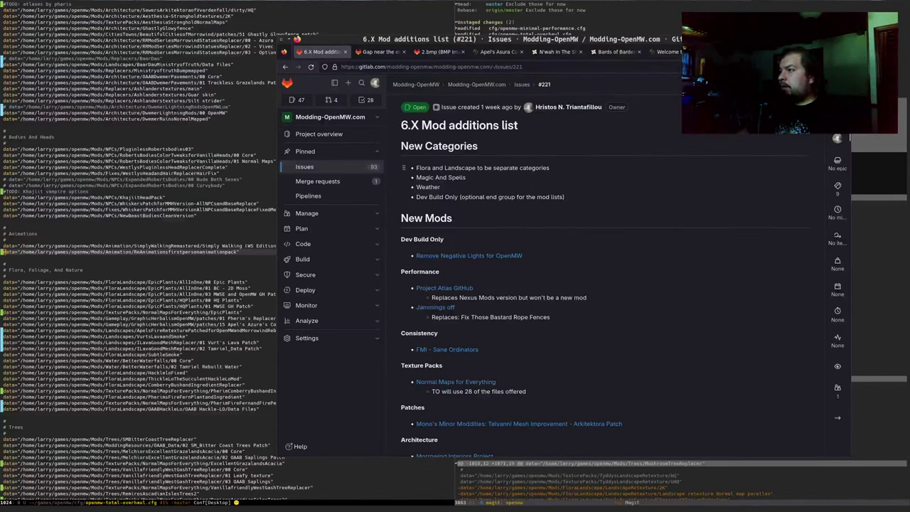
Step: Insert a bold **Animations** heading on a new line after the Better Blight entry
key("e")
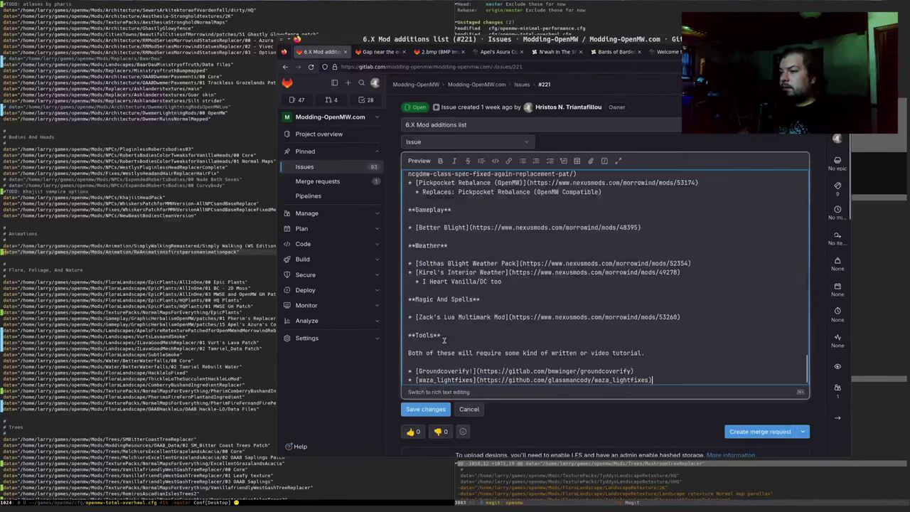
left_click(463, 237)
key("Return")
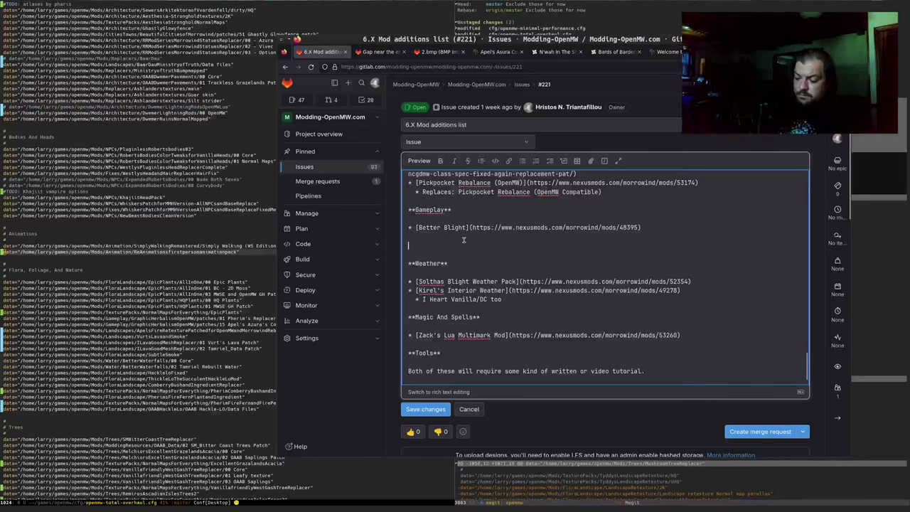
type("**Animations**")
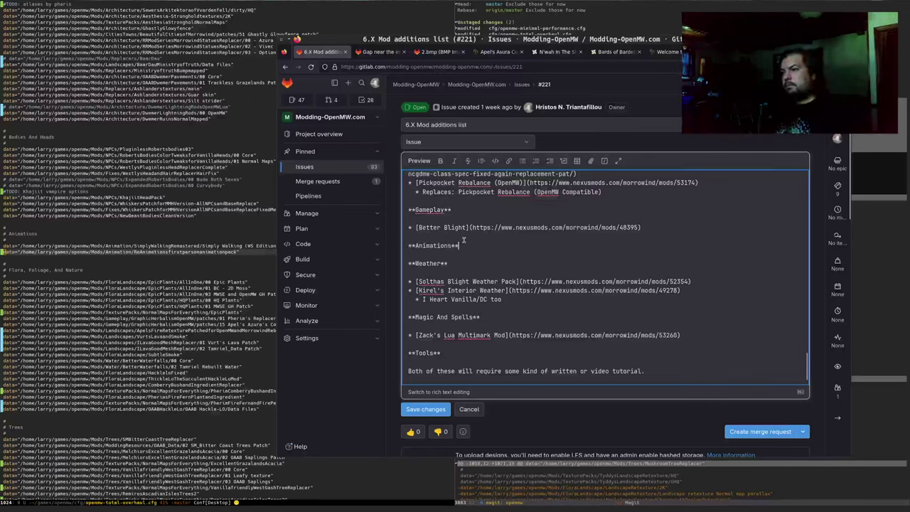
key("Return")
key("Return")
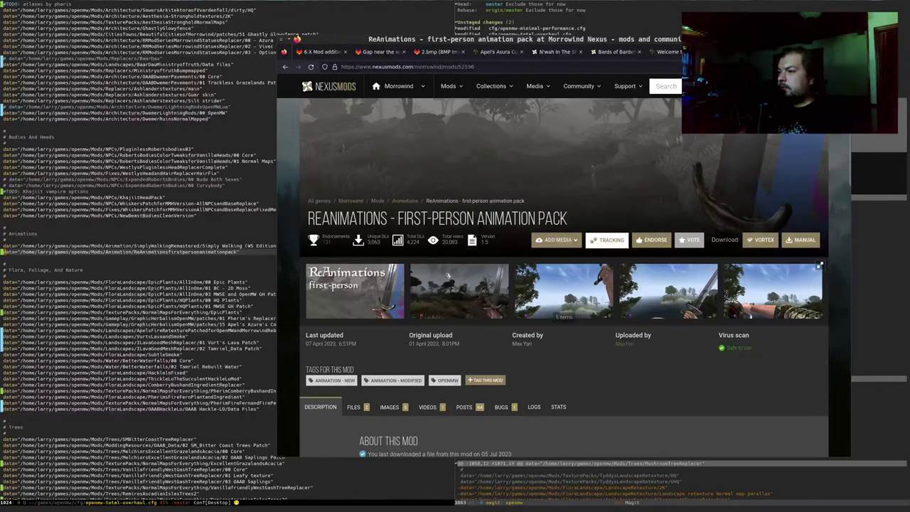
Step: Play the ReAnimations demo video muted and full screen up to 0:21
scroll(485, 264, "down", 1)
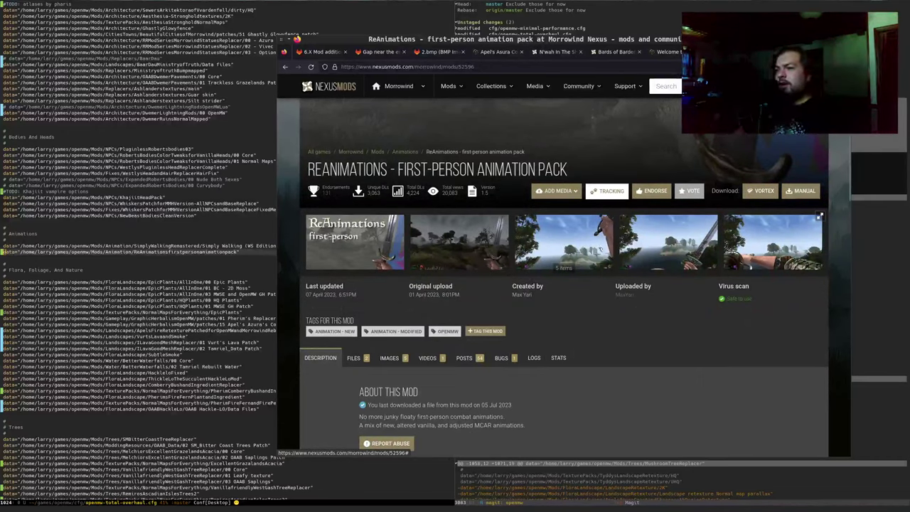
scroll(455, 173, "down", 2)
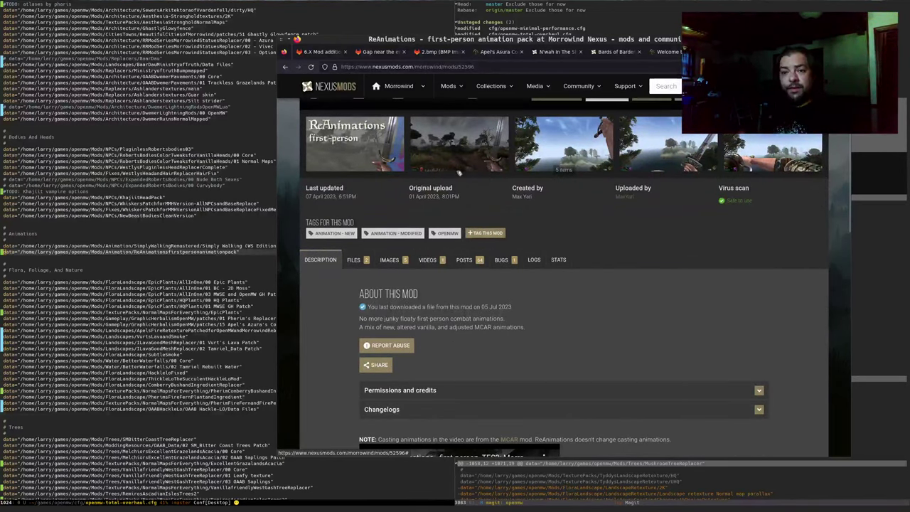
scroll(463, 174, "up", 1)
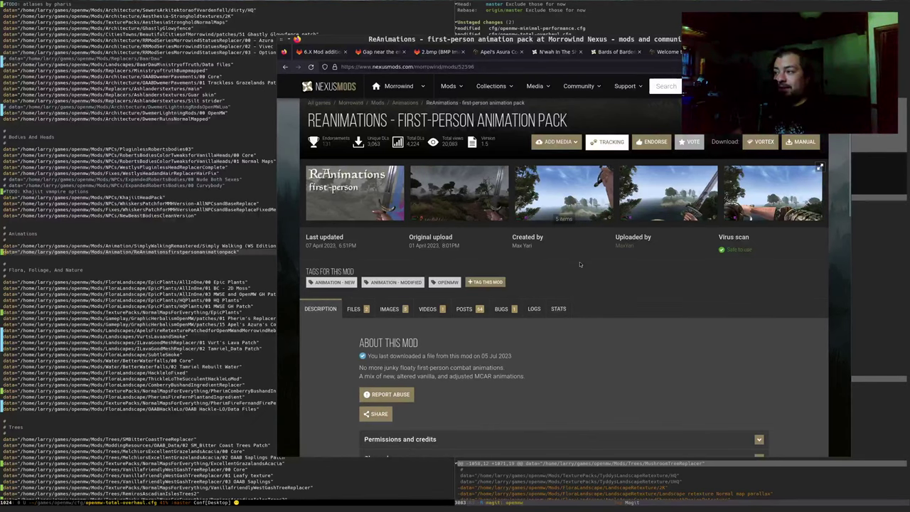
scroll(580, 265, "down", 5)
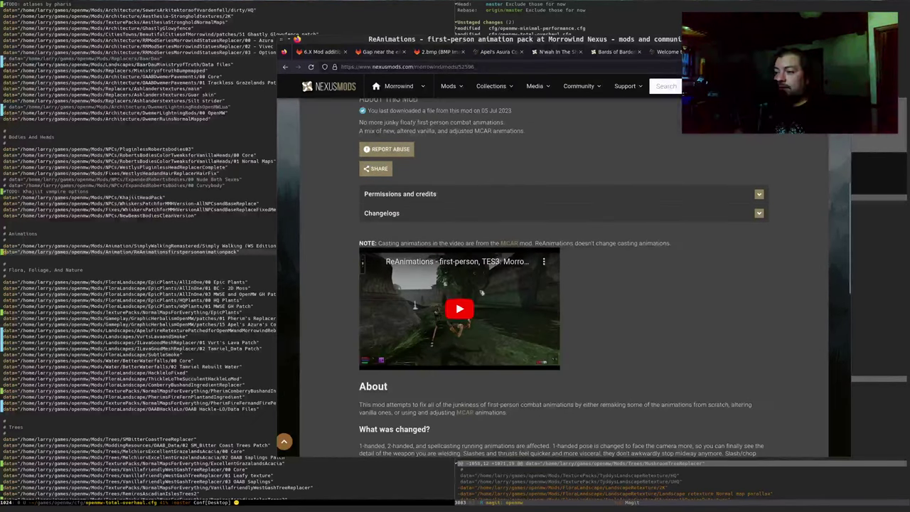
left_click(466, 306)
scroll(426, 284, "down", 2)
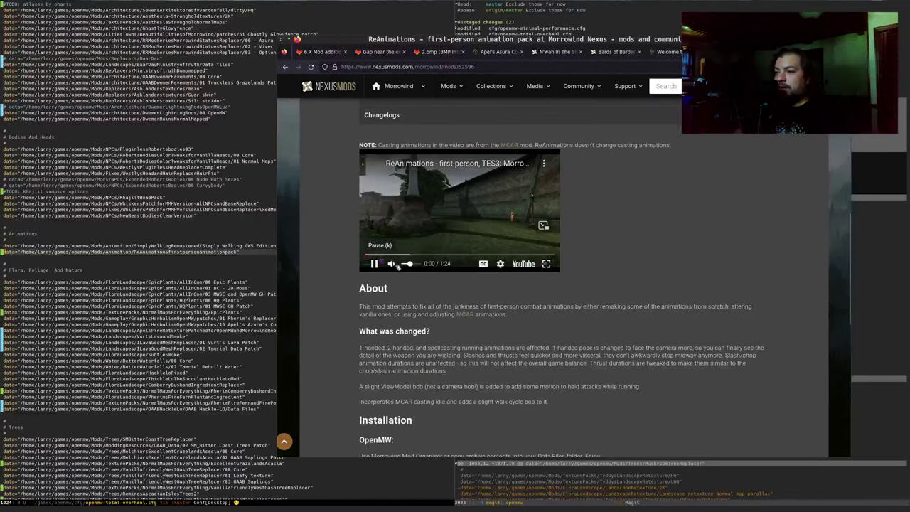
left_click(392, 264)
scroll(392, 264, "up", 1)
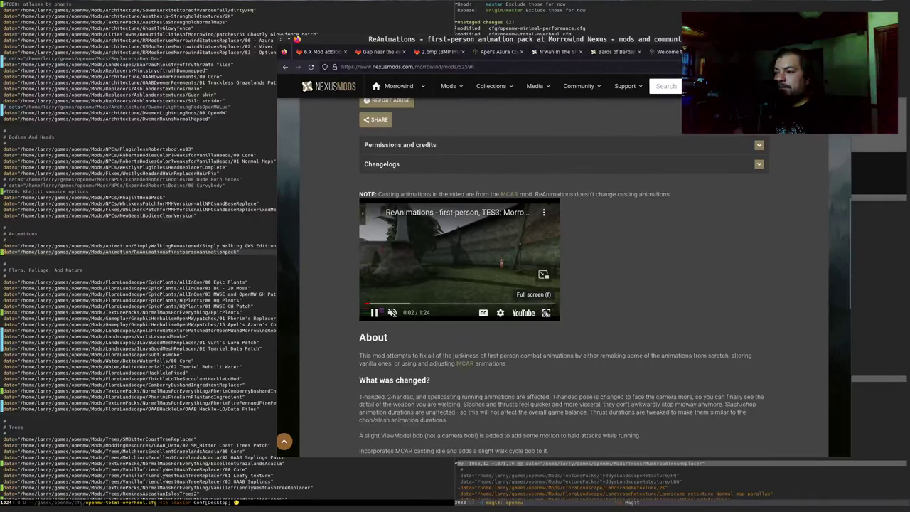
left_click(546, 311)
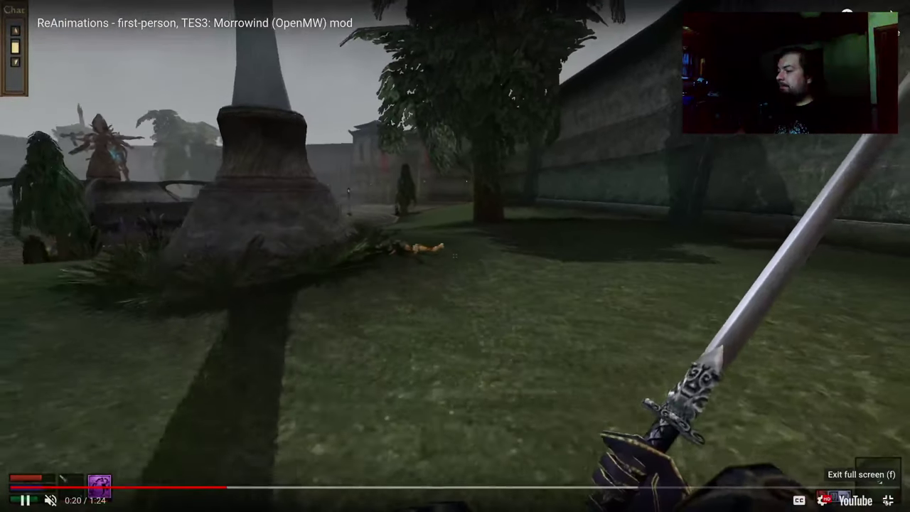
left_click(889, 498)
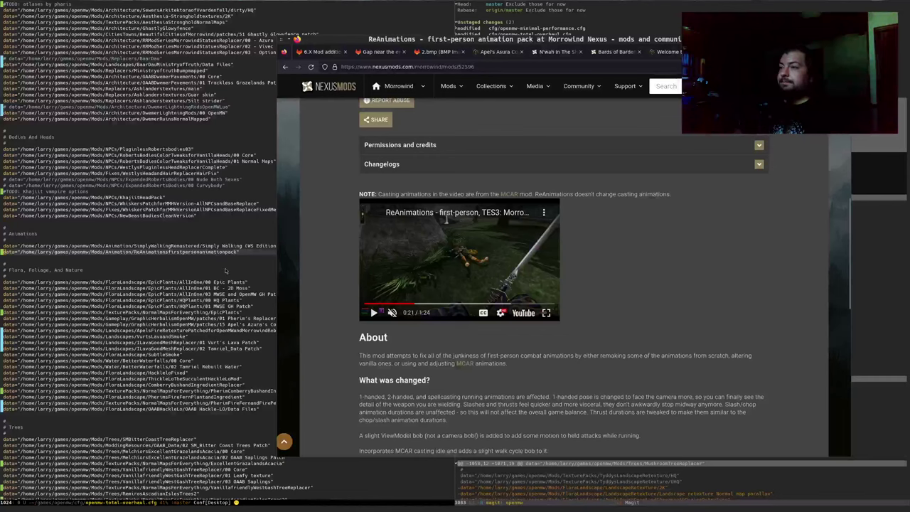
Step: Paste the Nexus mod's full title as the Animations bullet's link text
left_click(321, 52)
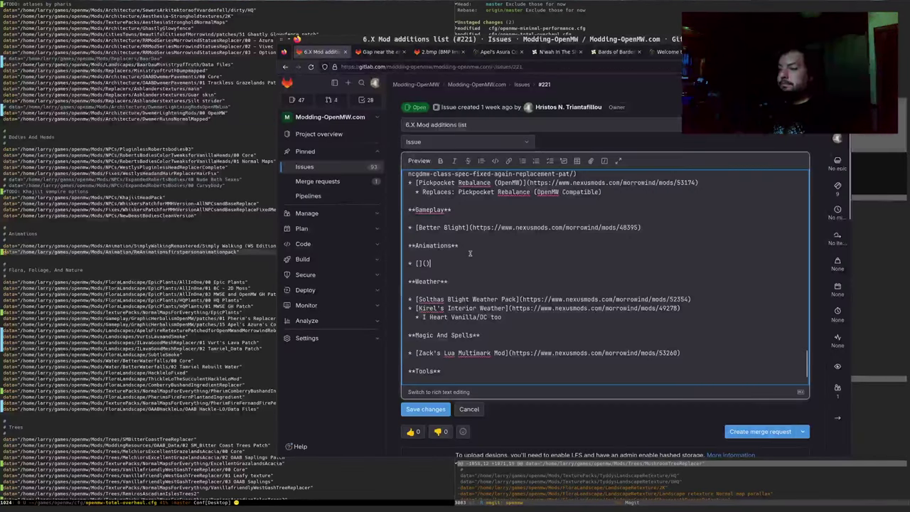
key("alt+Left")
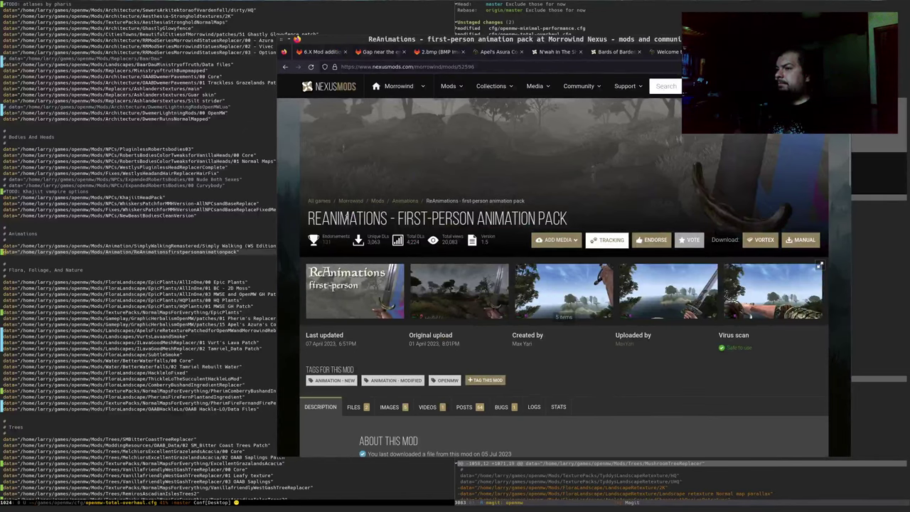
left_click_drag(308, 219, 537, 218)
key("alt+Right")
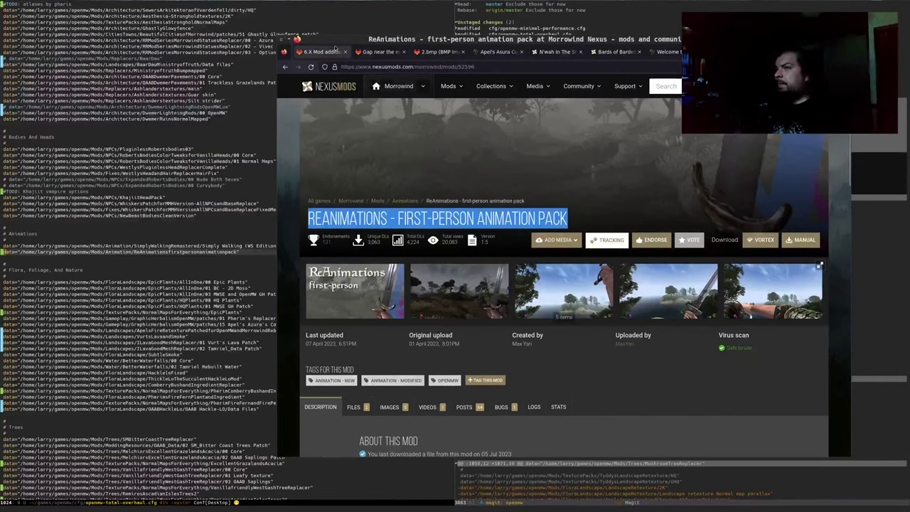
key("Left")
key("Left")
key("Left")
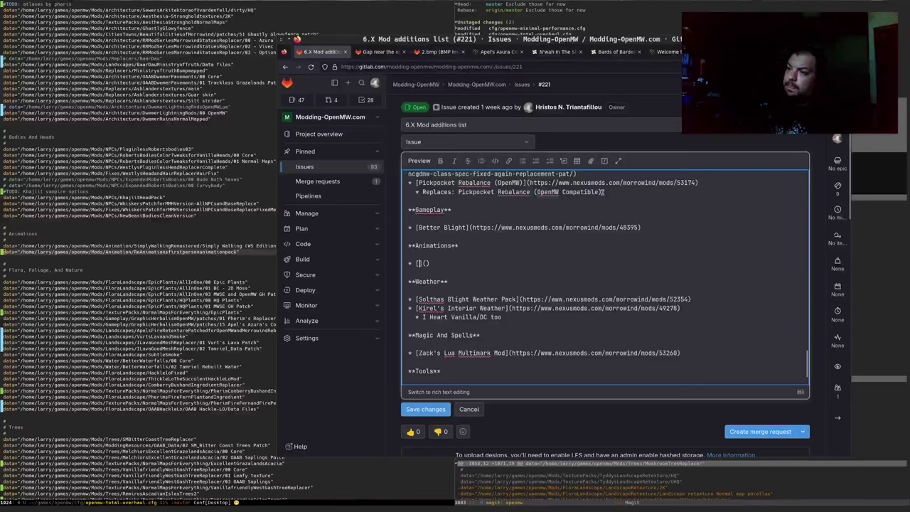
type("ReAnimations - first-person animation pack")
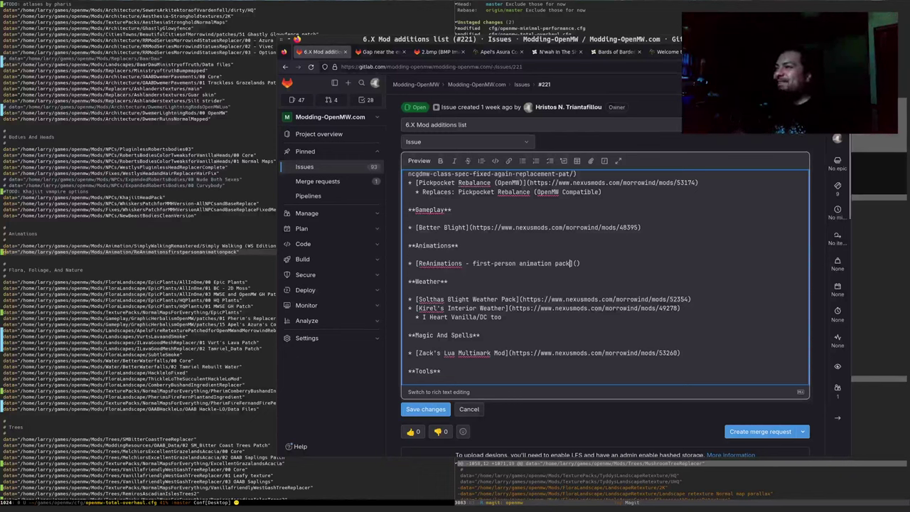
Step: Paste the ReAnimations Nexus page URL as the link target
left_click(704, 52)
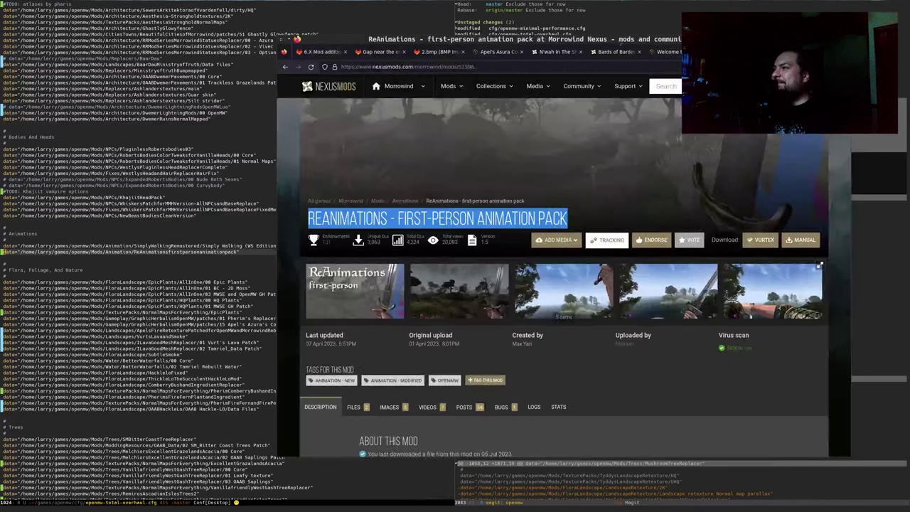
left_click(534, 66)
key("ctrl+c")
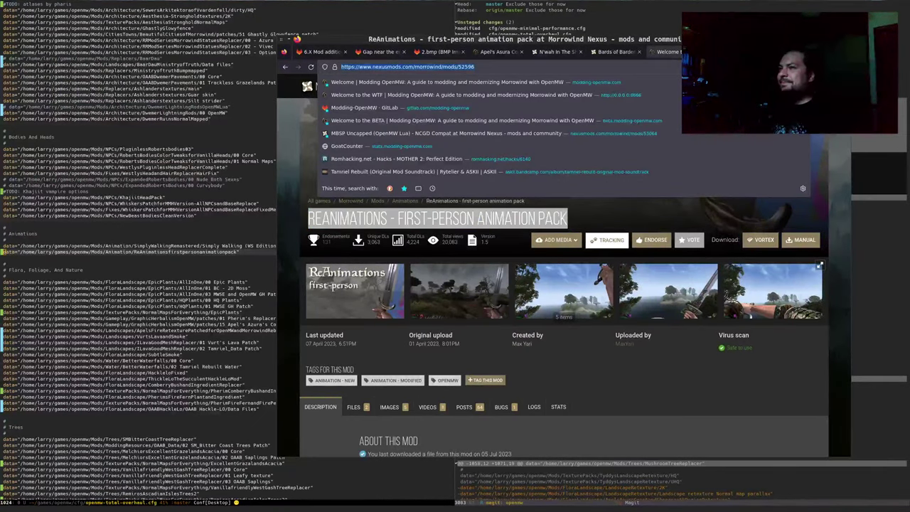
key("ctrl+1")
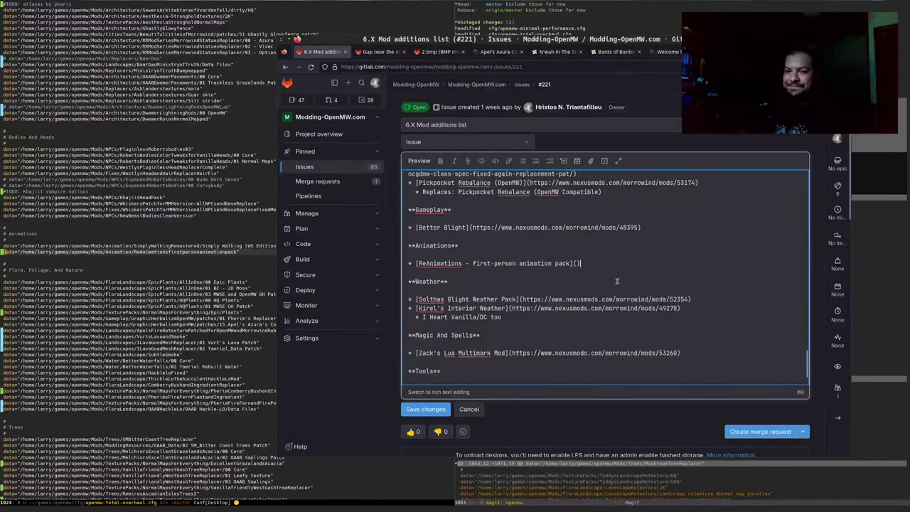
key("ctrl+v")
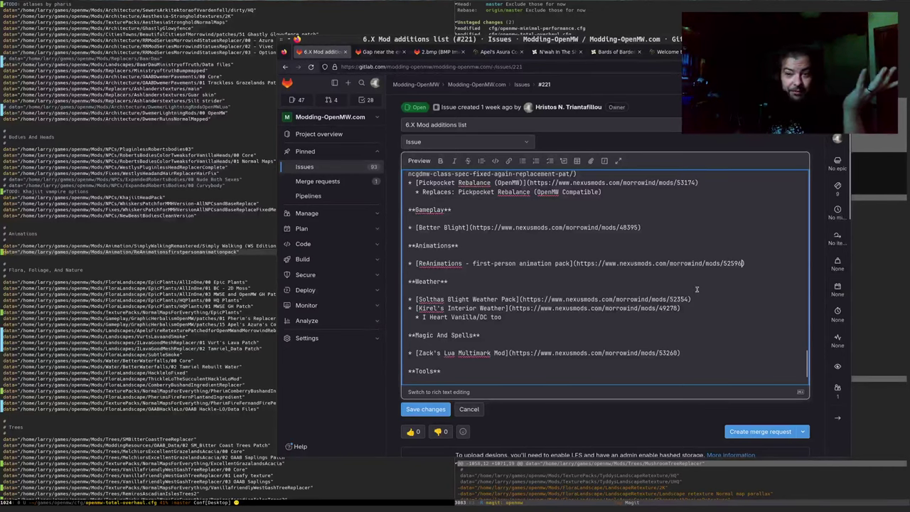
Step: Save the edited GitLab issue description, then scroll down the Nexus ReAnimations mod page
left_click(425, 413)
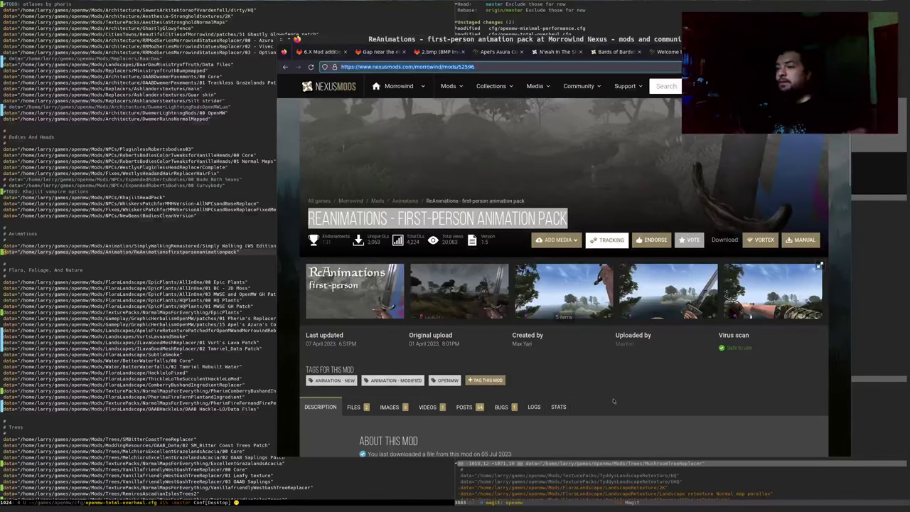
scroll(588, 387, "down", 1)
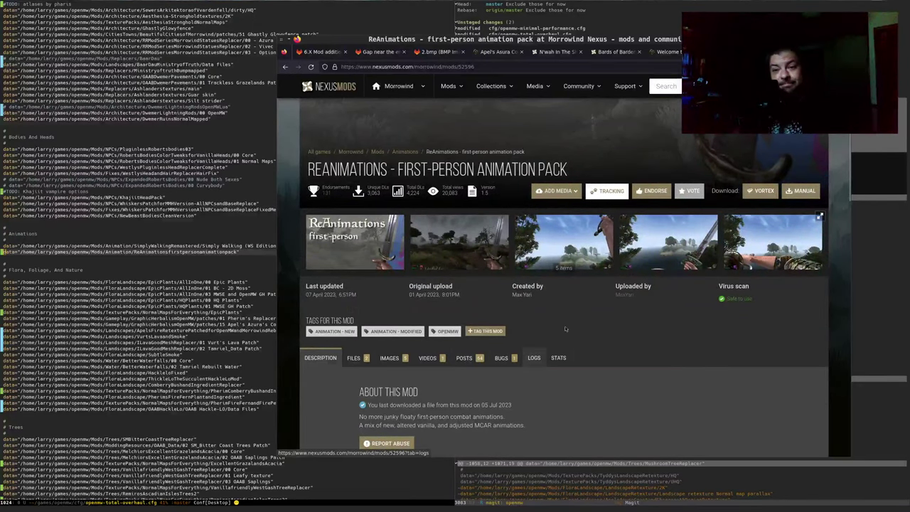
scroll(585, 334, "down", 3)
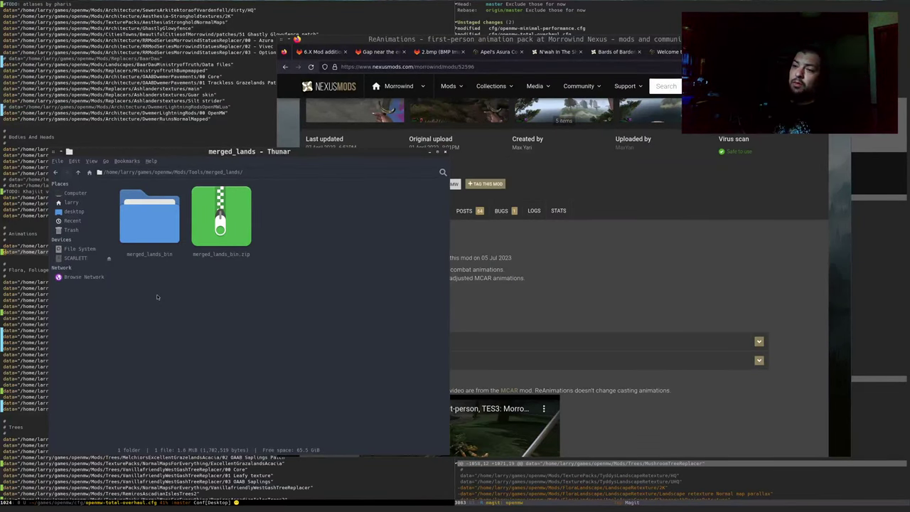
Step: Go up to Mods, then into the ReAnimations pack's Animations/xbase_anim.1st folder holding xReAnimations_1st.kf
key("alt+Up")
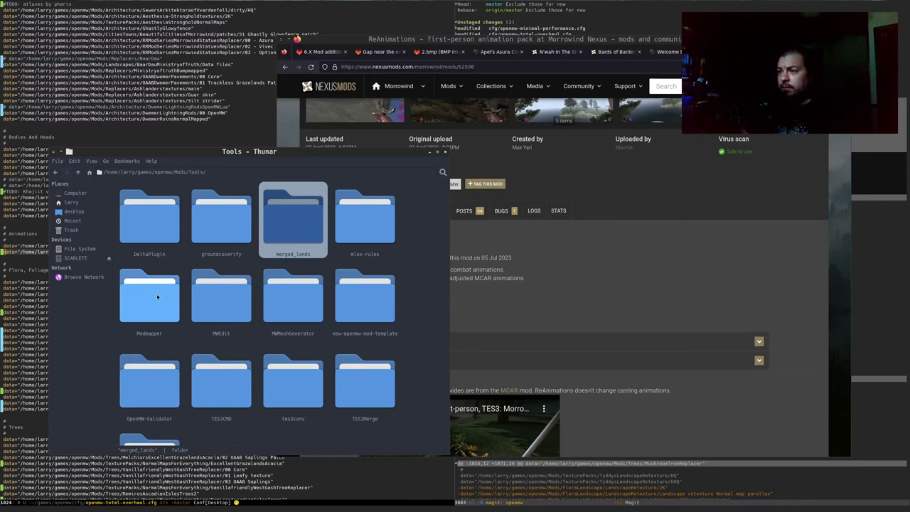
key("BackSpace")
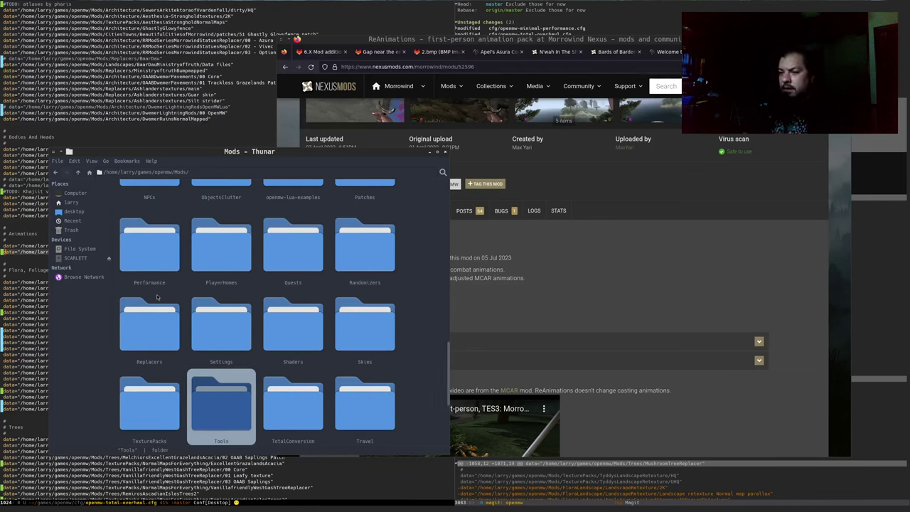
type("anim")
key("Return")
key("Right")
key("Right")
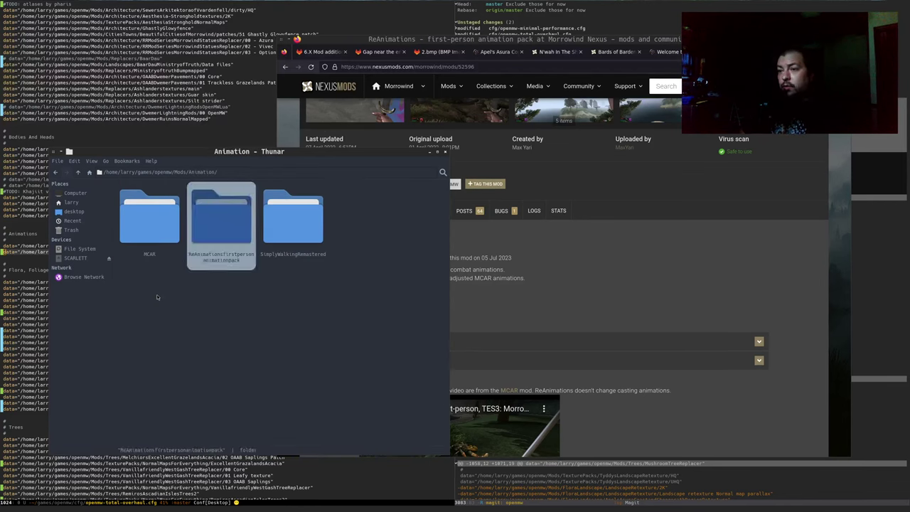
key("Return")
key("Return")
key("Right")
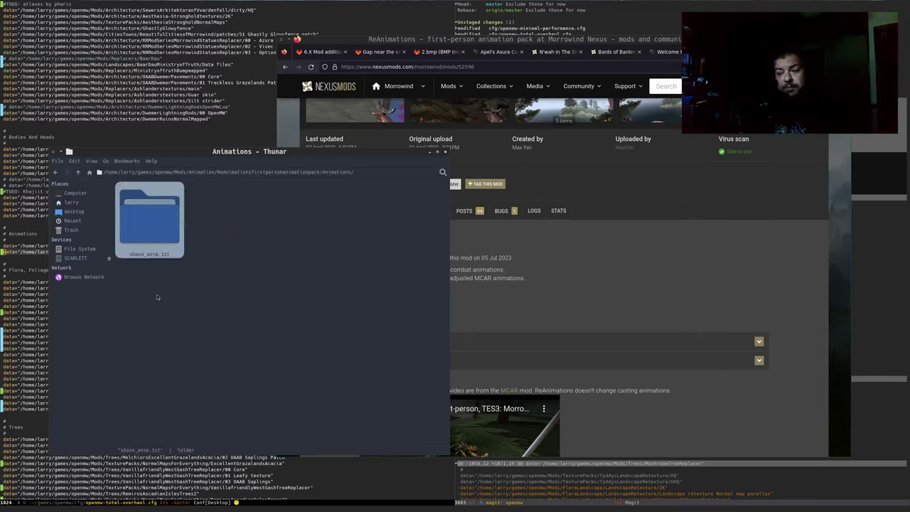
key("Return")
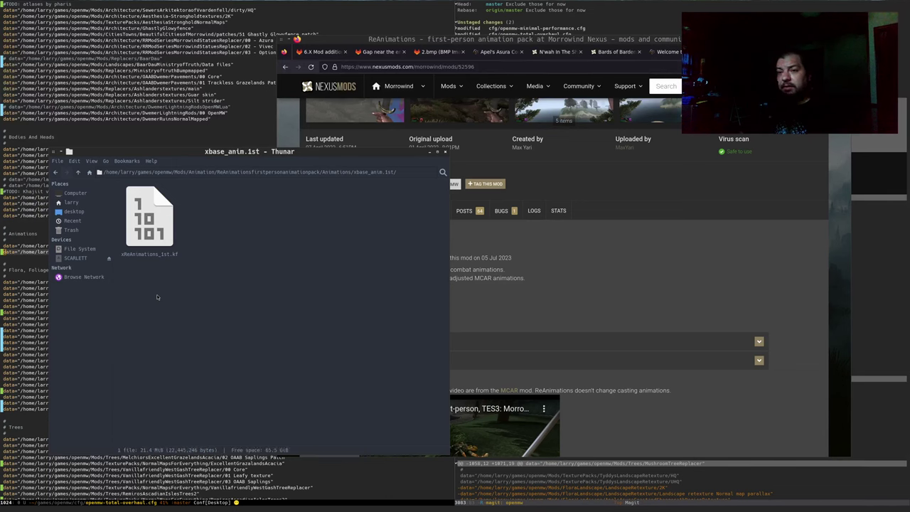
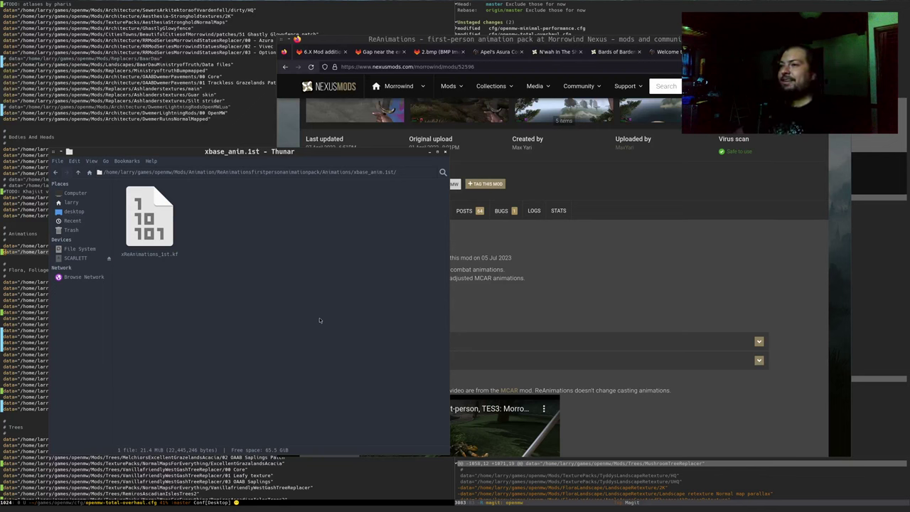
Step: Move the Thunar animation folder window aside and bring Firefox back to the merged_lands GitHub page
left_click_drag(319, 321, 313, 351)
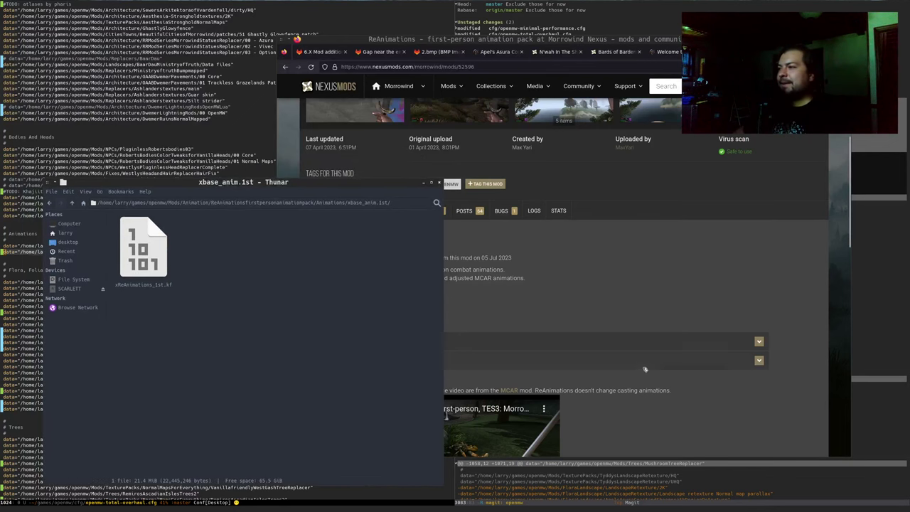
left_click(795, 352)
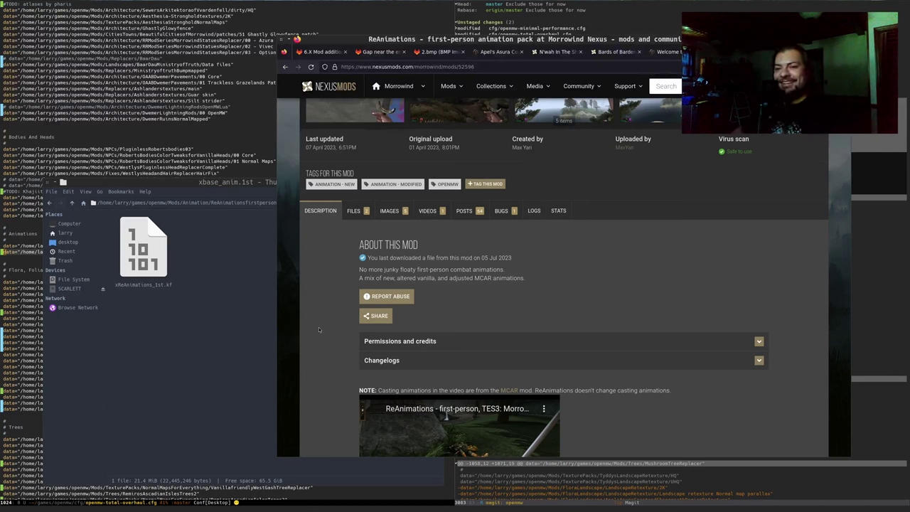
key("ctrl+w")
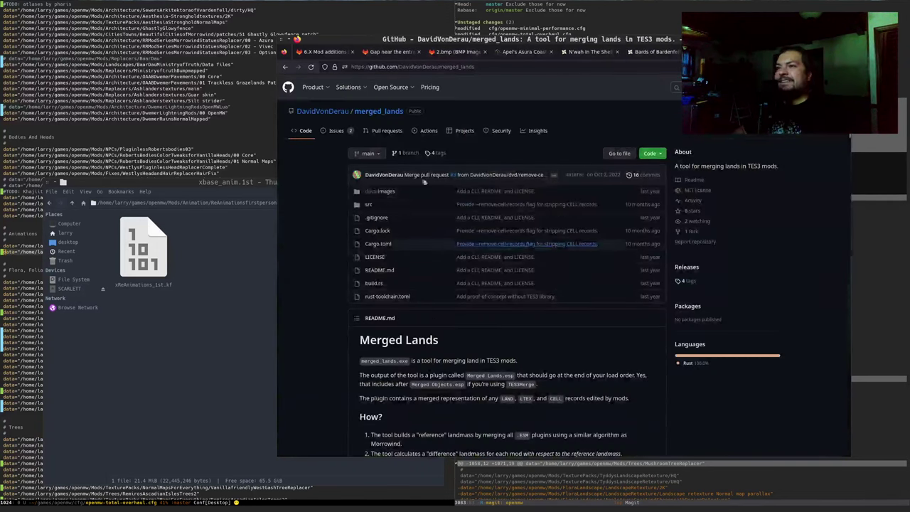
Step: Return to the Magit staged cfg diff and collapse the reviewed animations hunk
key("ctrl+w")
key("ctrl+q")
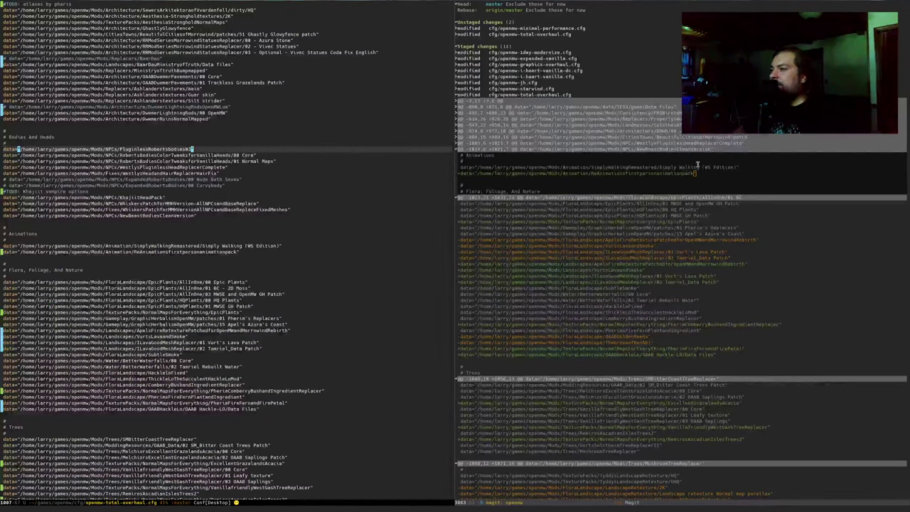
key("ctrl+x")
key("o")
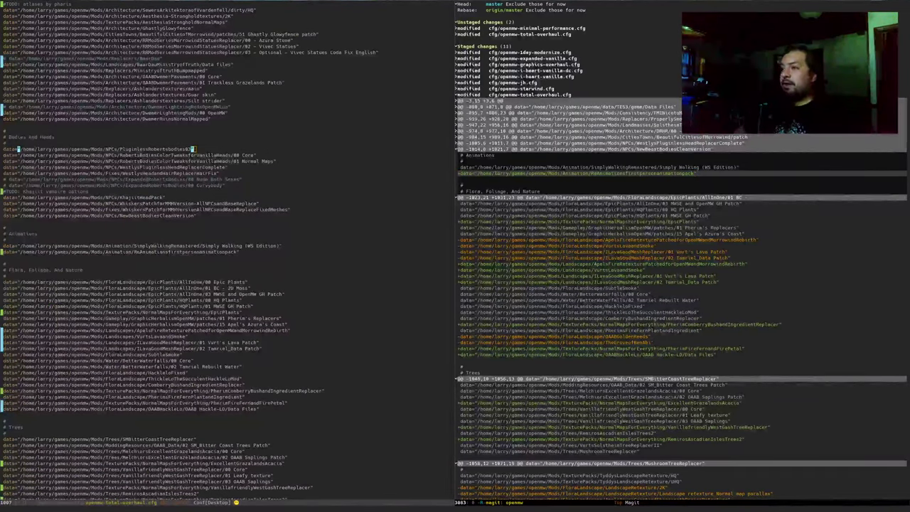
key("Up")
key("Up")
key("Up")
key("Up")
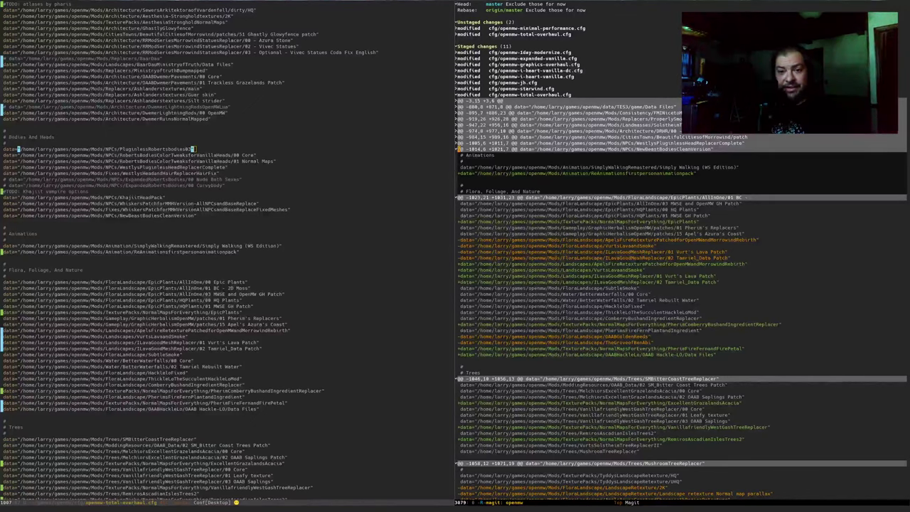
key("Tab")
key("n")
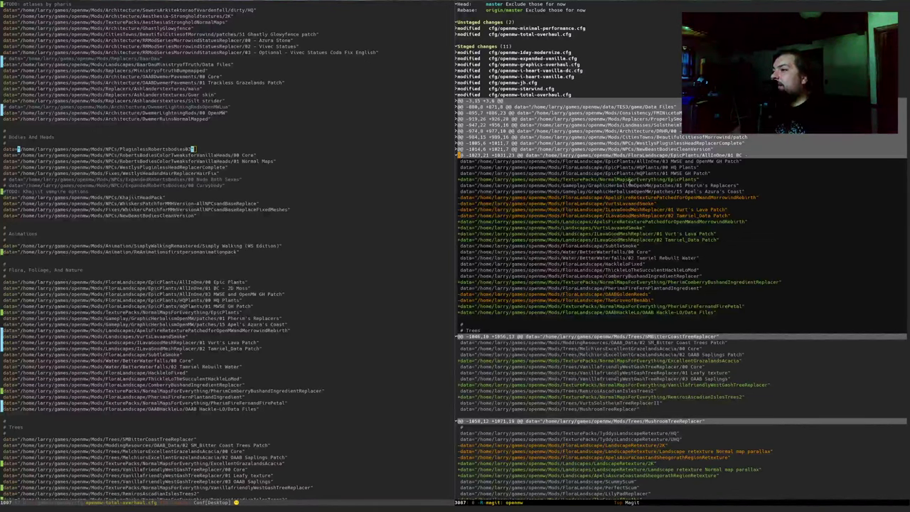
Step: Collapse the EpicPlants and SMBitterCoast trees hunks
key("ctrl+space")
key("Down")
key("Down")
key("Down")
key("Down")
key("Down")
key("Down")
key("Down")
key("Down")
key("Down")
key("Down")
key("Down")
key("Down")
key("Down")
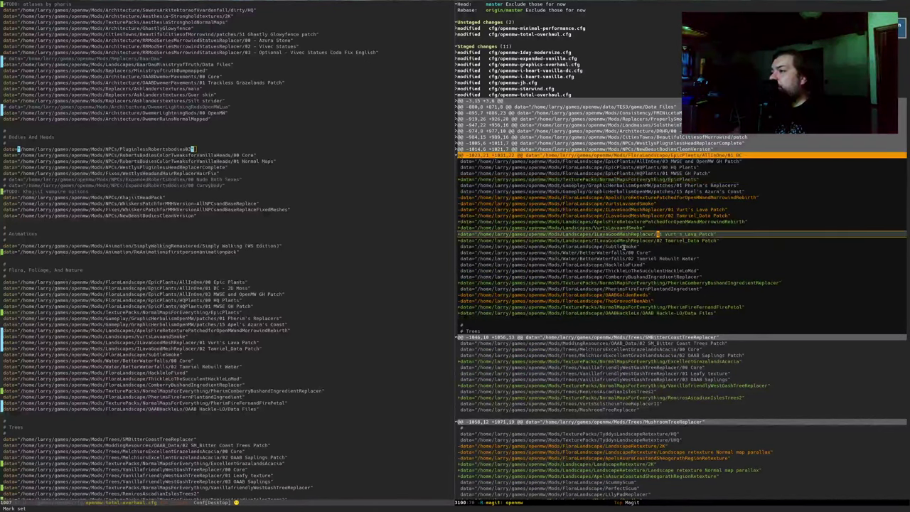
key("Down")
key("Down")
key("Down")
key("Down")
key("Down")
key("Down")
key("Down")
key("Down")
key("Down")
key("Down")
key("Down")
key("Down")
key("Down")
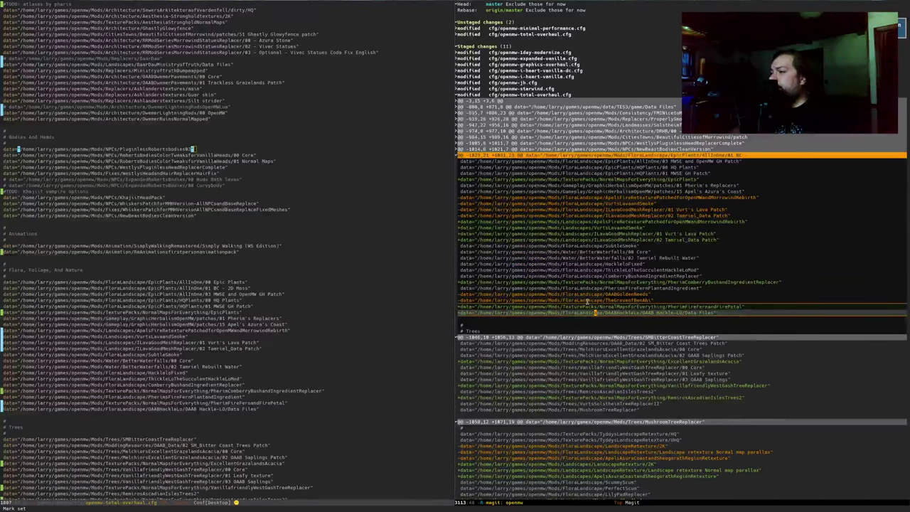
key("Up")
key("Up")
key("Up")
key("Up")
key("Up")
key("Up")
key("Up")
key("Up")
key("Up")
key("Up")
key("Up")
key("Up")
key("Up")
key("Up")
key("Up")
key("Up")
key("Up")
key("Up")
key("Up")
key("Up")
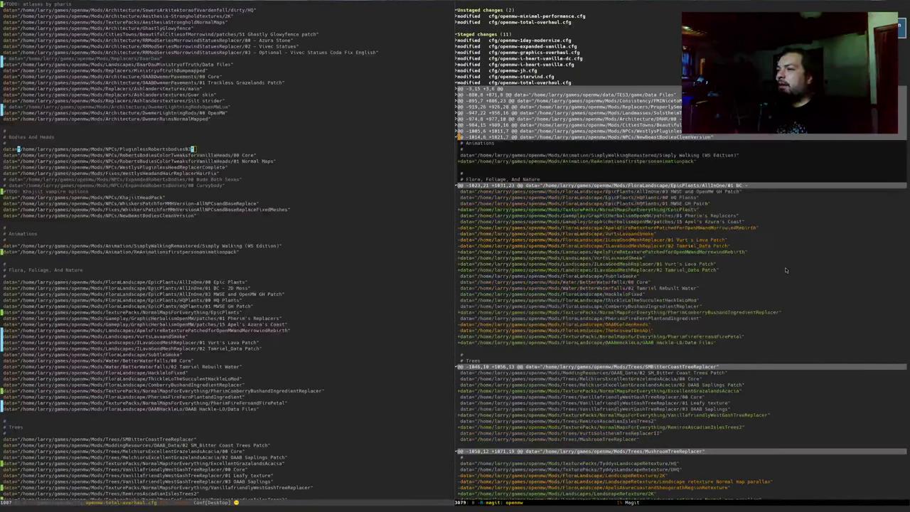
key("Tab")
key("Down")
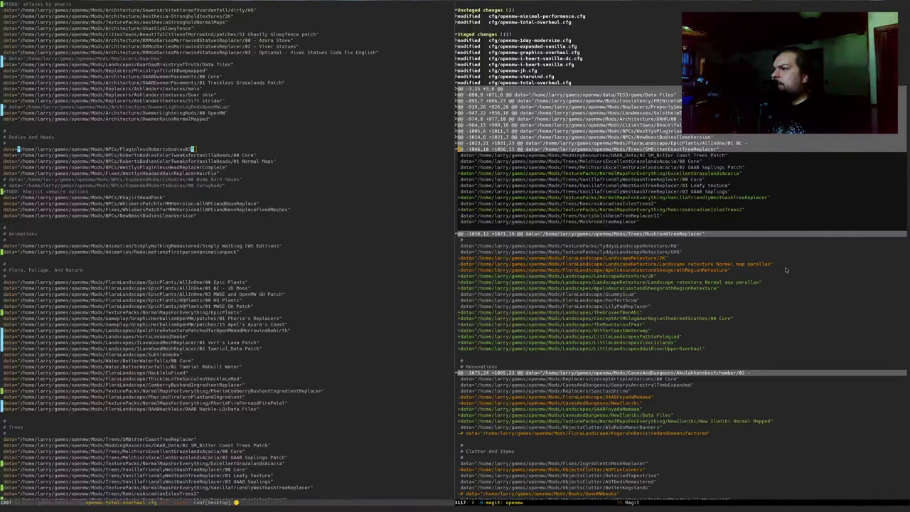
key("Tab")
key("Down")
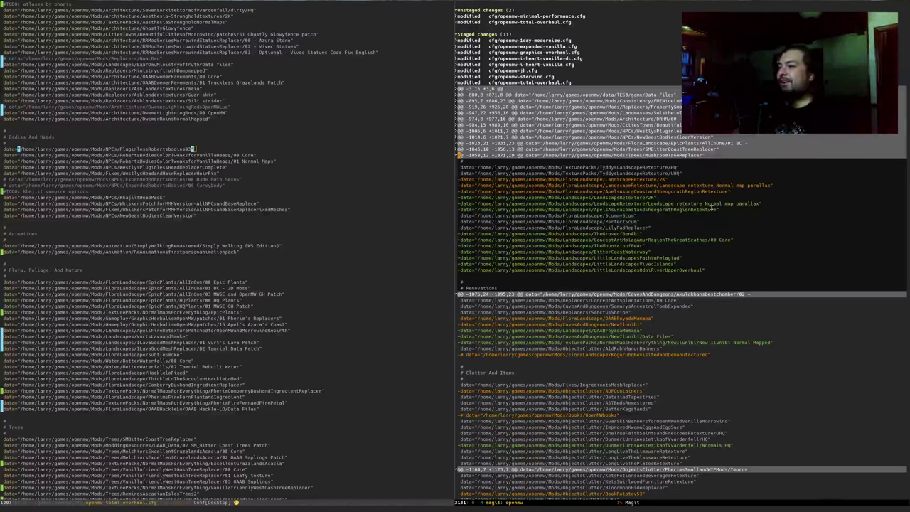
Step: Copy the LittleLandscapesVivecIslands entry and switch to the GitLab issue in the browser
key("Down")
key("Down")
key("Down")
key("Down")
key("Down")
key("Down")
key("Down")
key("Down")
key("Down")
key("Down")
key("Down")
key("Down")
key("Down")
key("Down")
key("Down")
key("Down")
key("Down")
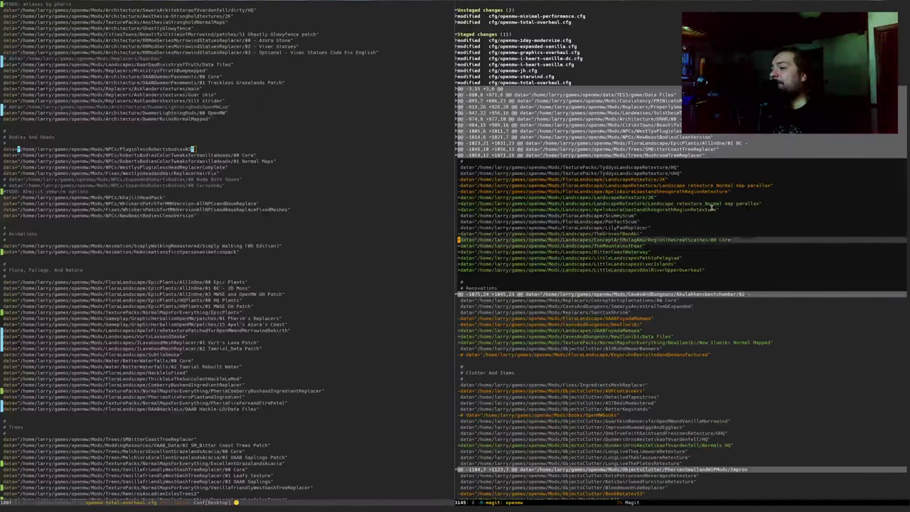
key("Down")
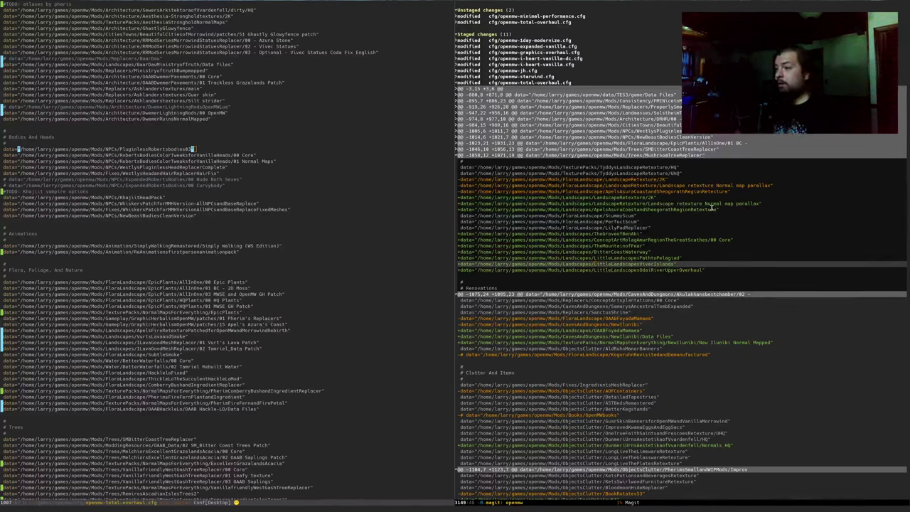
key("End")
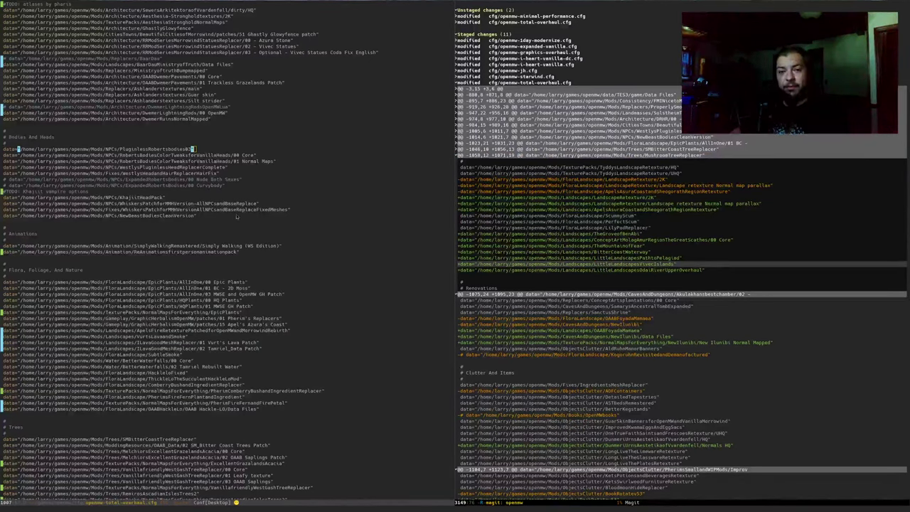
key("alt+Tab")
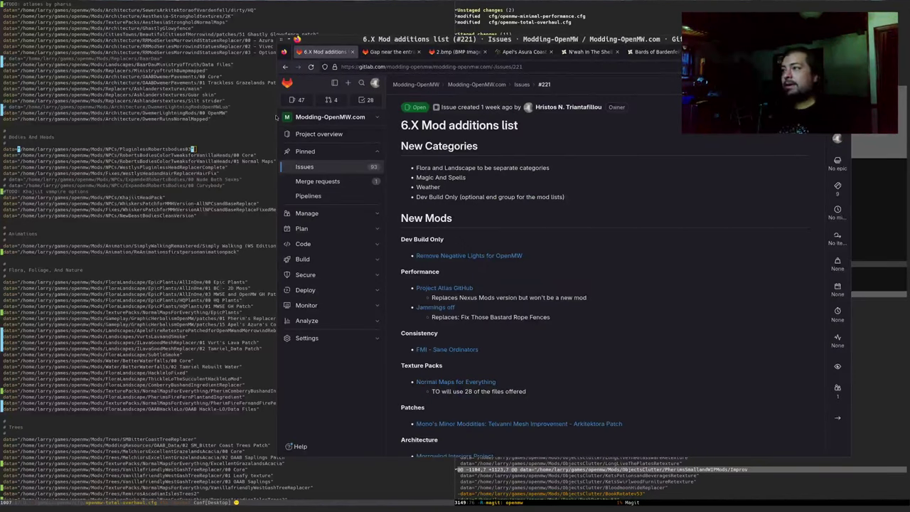
Step: Web-search the pasted mod name plus 'nexus mods' in a new tab
key("ctrl+t")
key("ctrl+v")
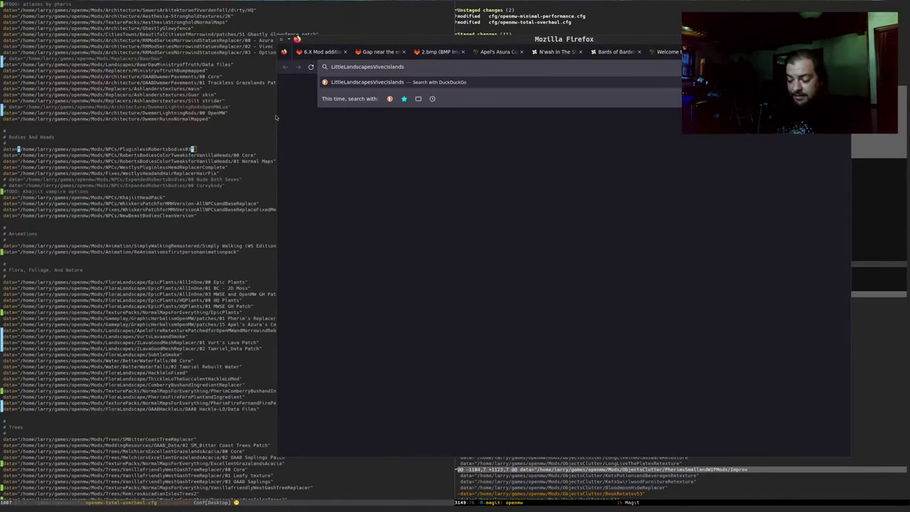
type("nexus mo")
type("ds")
key("Return")
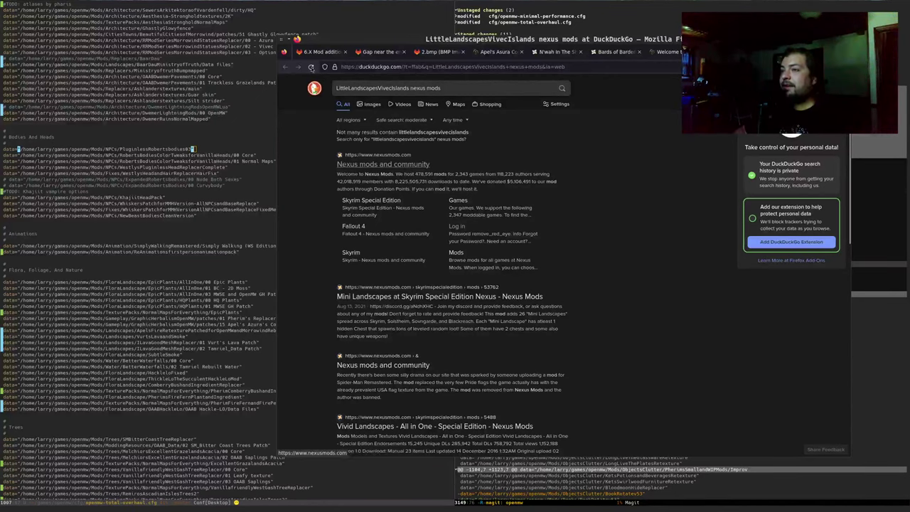
Step: Fix the query to 'Little Landscapes Vivec Islands nexus mods', search again, open the Reddit post
left_click(348, 87)
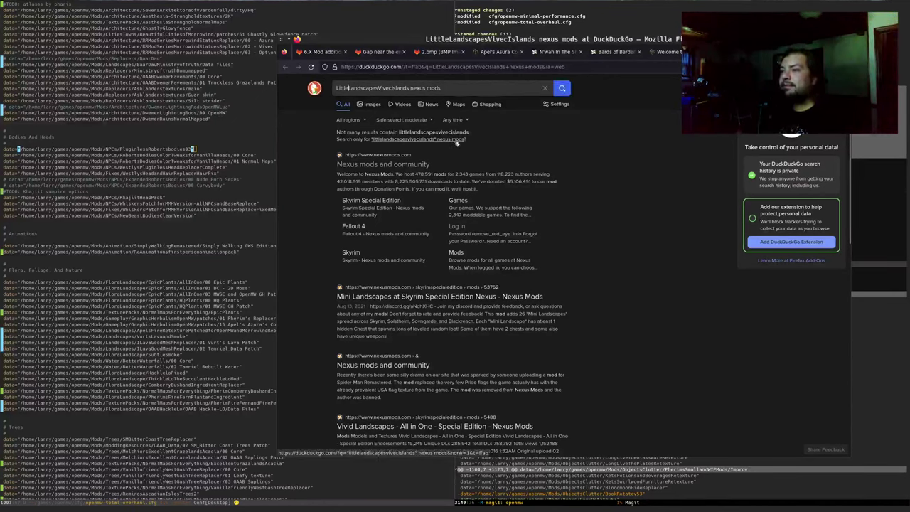
key("Right")
key("Right")
key("Right")
key("Right")
key("Right")
key("Right")
key("Right")
key("Right")
key("Right")
key("Right")
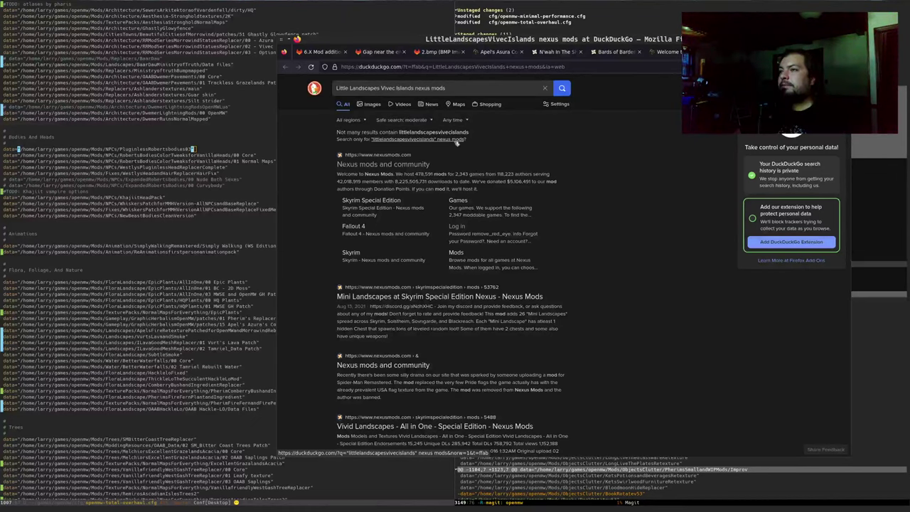
key("Return")
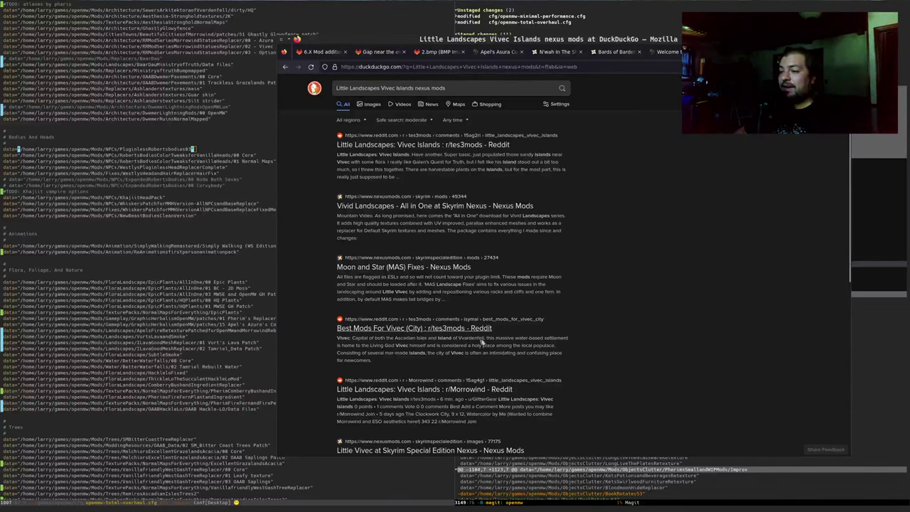
scroll(399, 383, "down", 2)
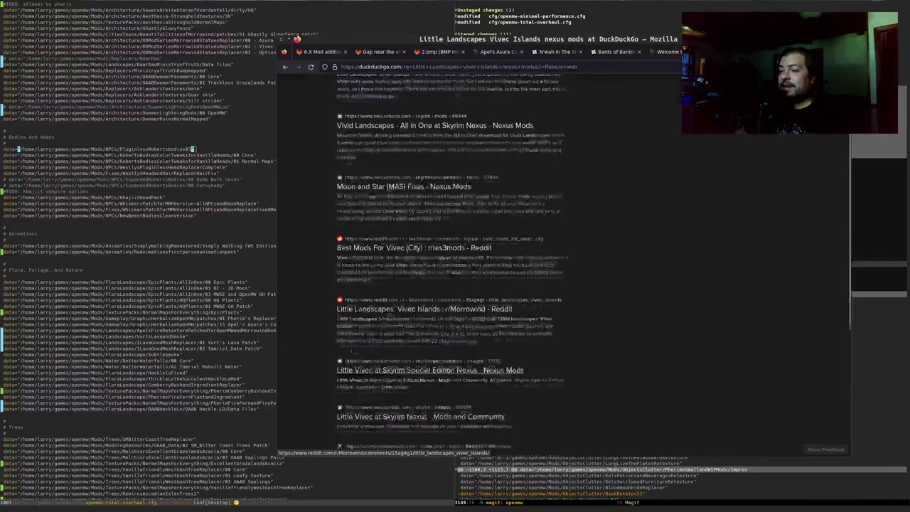
scroll(384, 312, "up", 2)
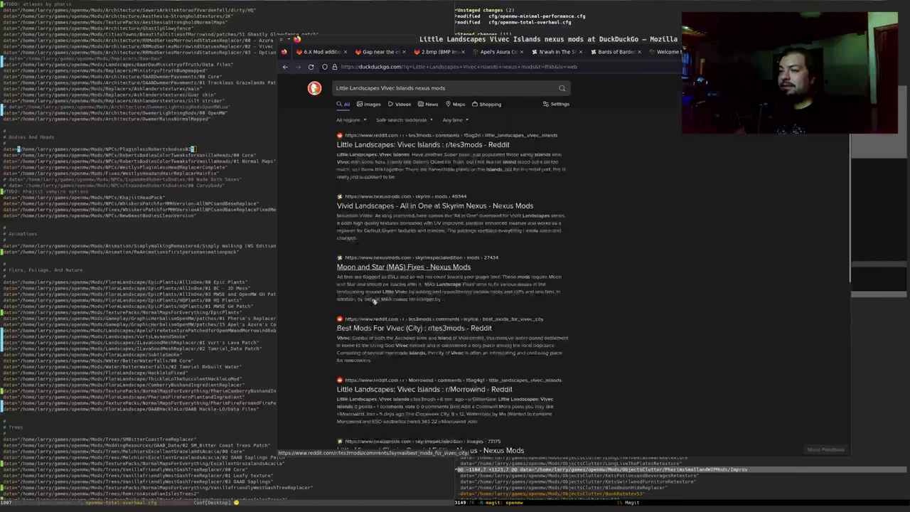
left_click(377, 146)
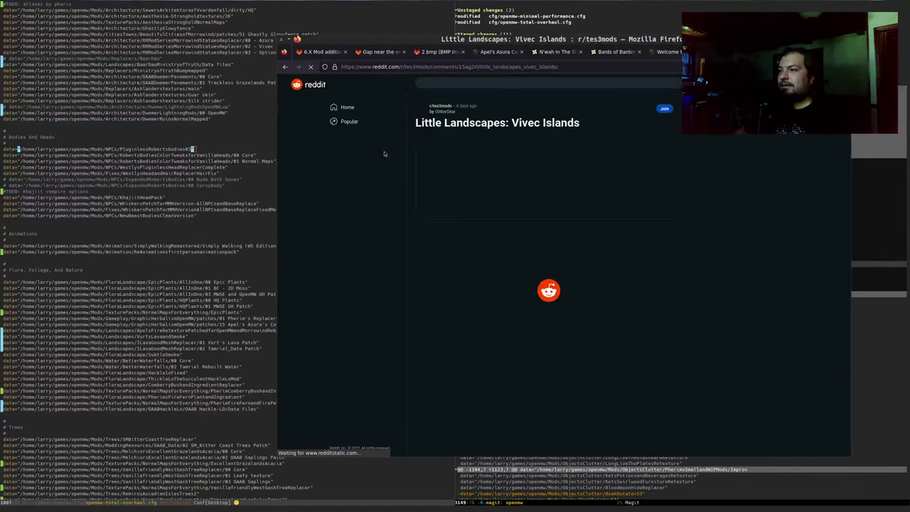
Step: Read the Reddit Vivec Islands post and comments, then close it to return to GitLab
scroll(483, 288, "down", 2)
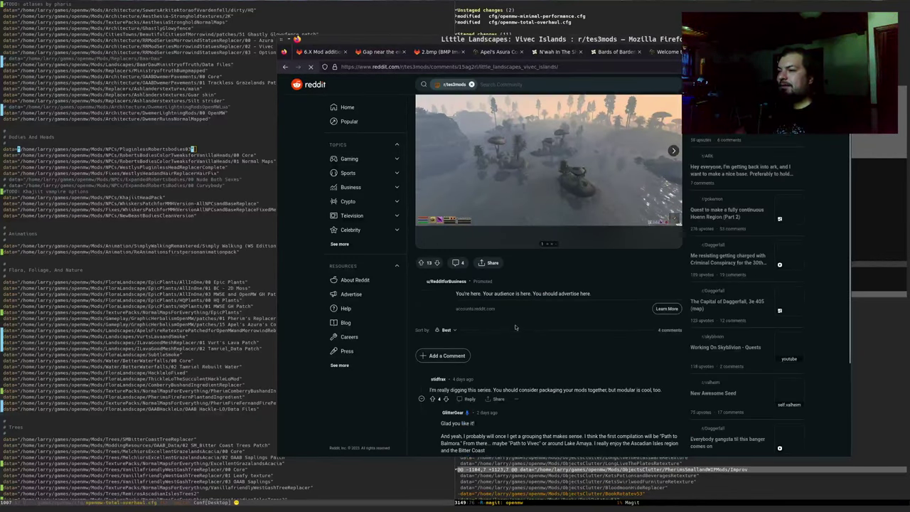
scroll(502, 124, "up", 3)
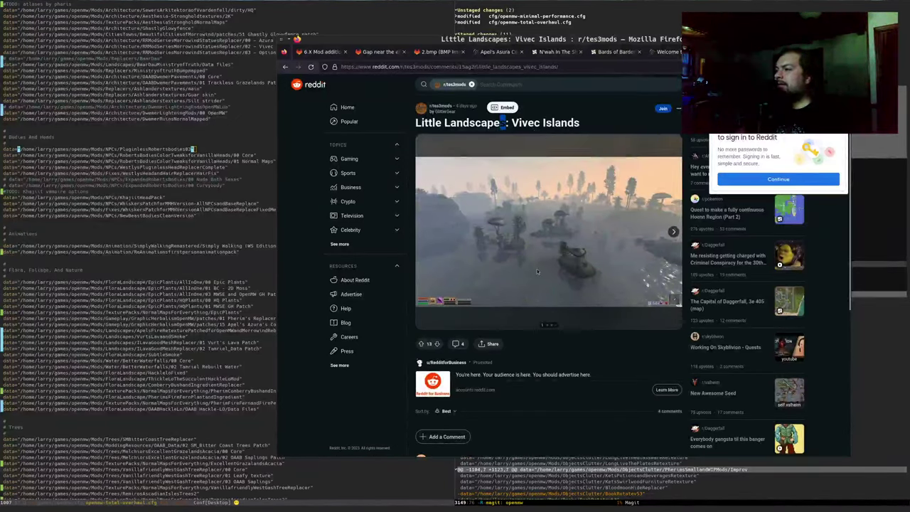
scroll(545, 282, "down", 1)
scroll(588, 277, "down", 2)
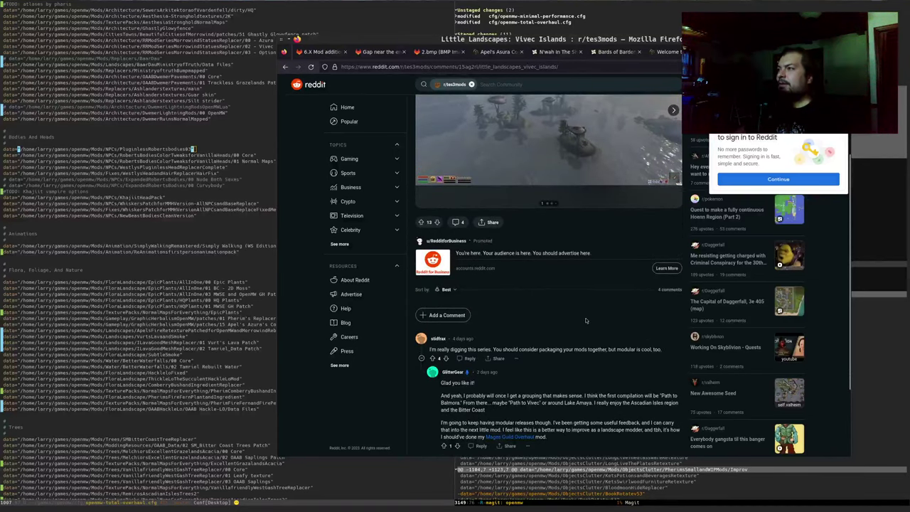
key("ctrl+w")
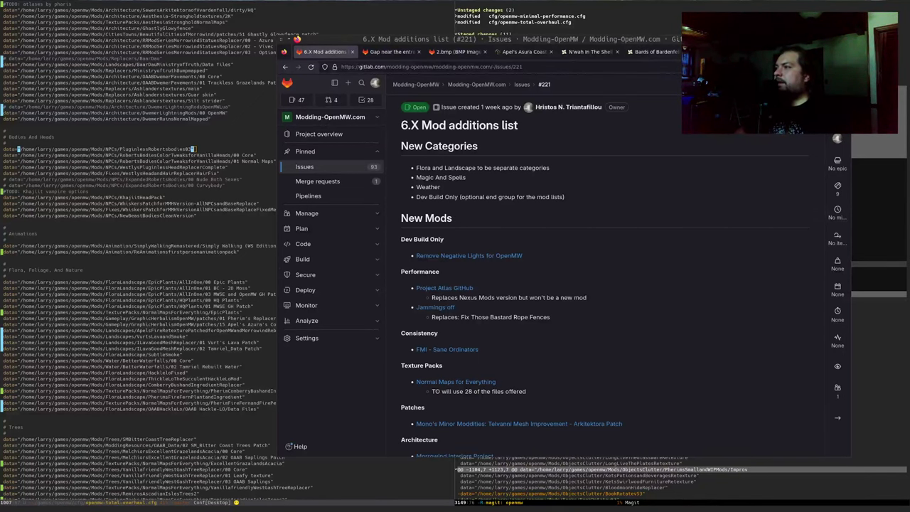
Step: Open the Little Landscapes- Vivec Islands Nexus Mods page (mod 53276) in a new tab
key("ctrl+t")
type("https://www.nexusmods.com/morrowind/mods/53276")
key("Return")
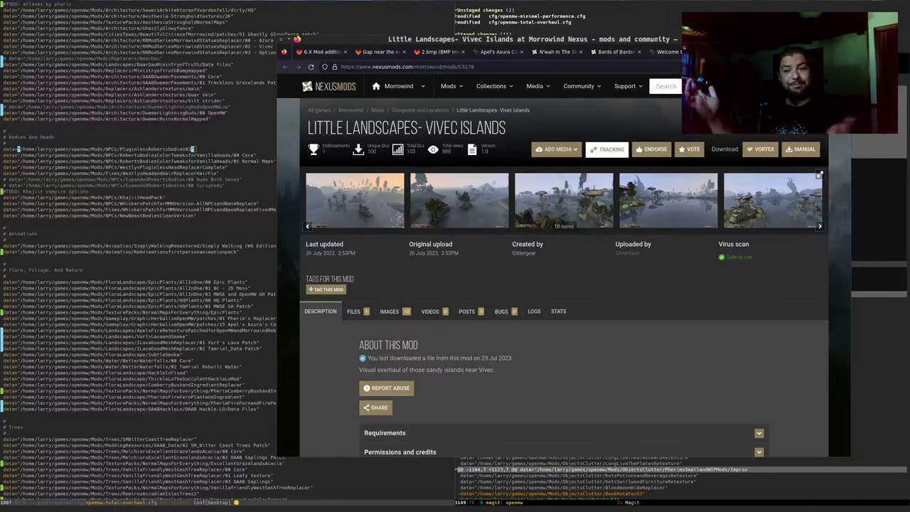
Step: Open the first of the mod's 10 screenshots full size in the gallery
double_click(526, 253)
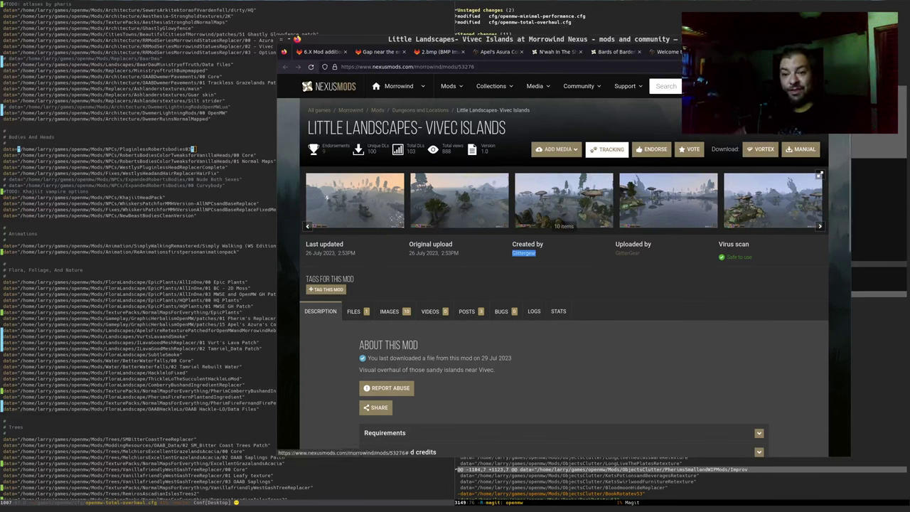
left_click(327, 198)
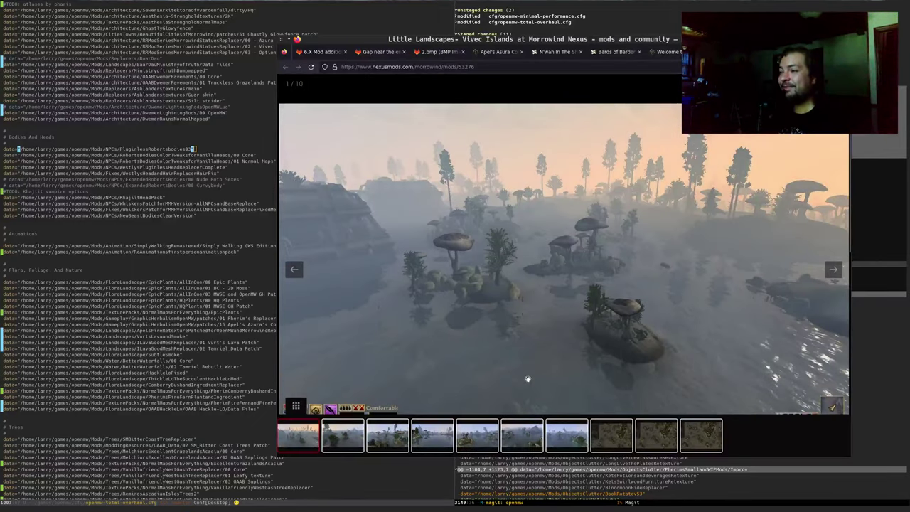
Step: Page through all ten screenshots, comparing the without- and with-mod shots, then close the viewer
key("Right")
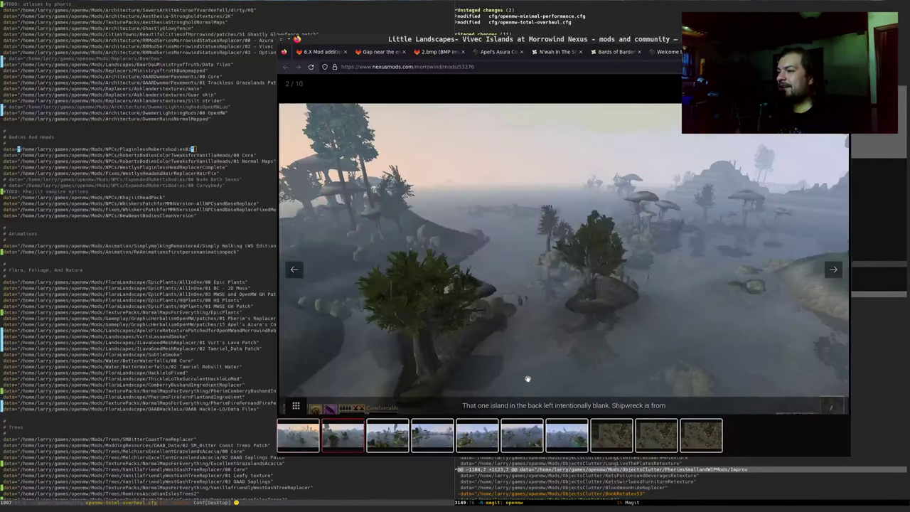
key("Right")
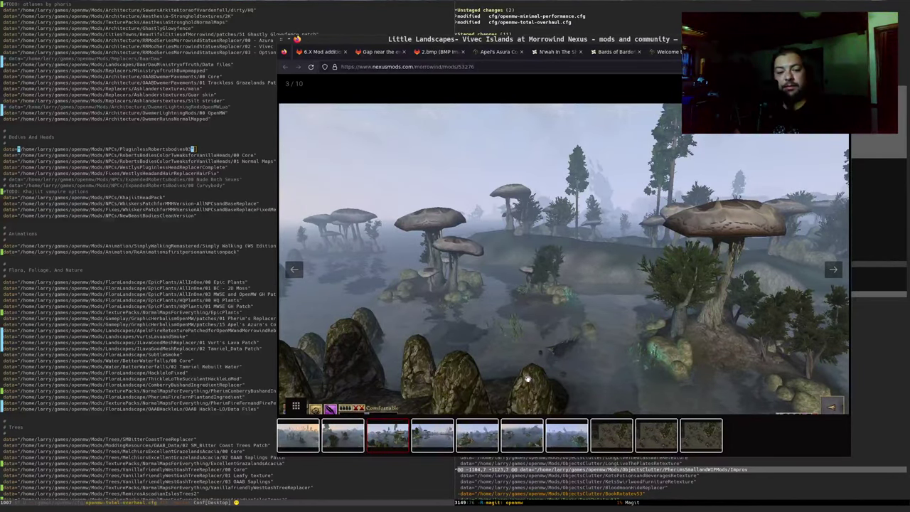
key("Right")
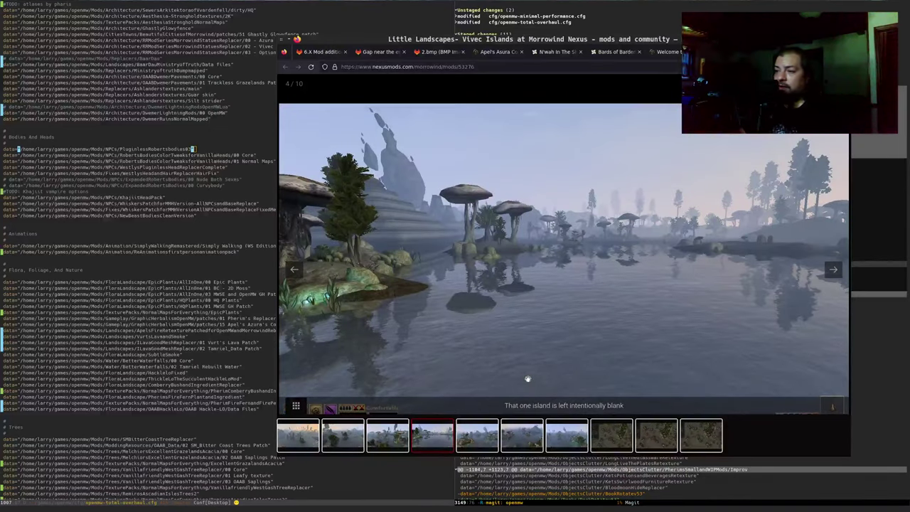
key("Right")
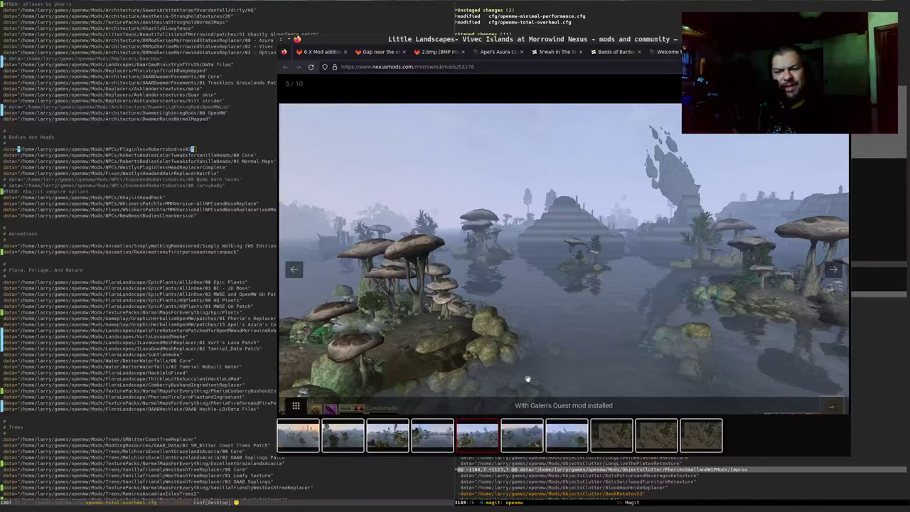
key("Right")
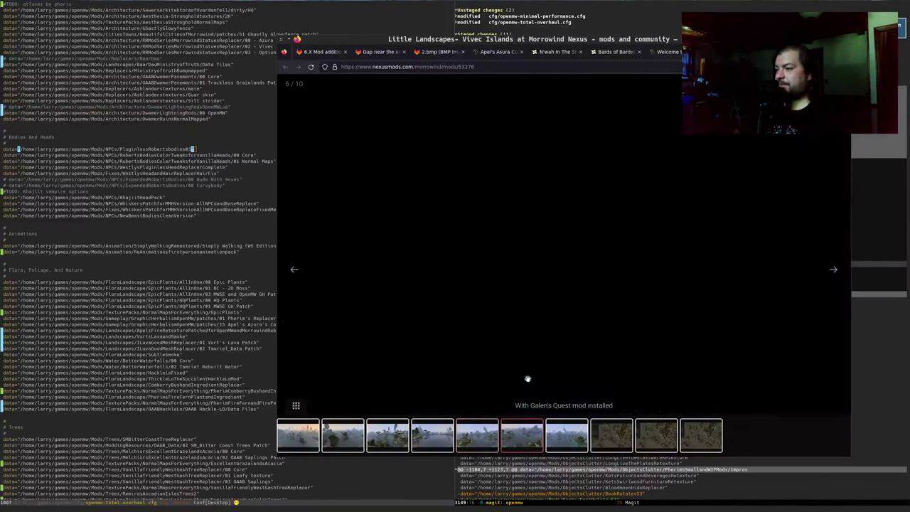
key("Right")
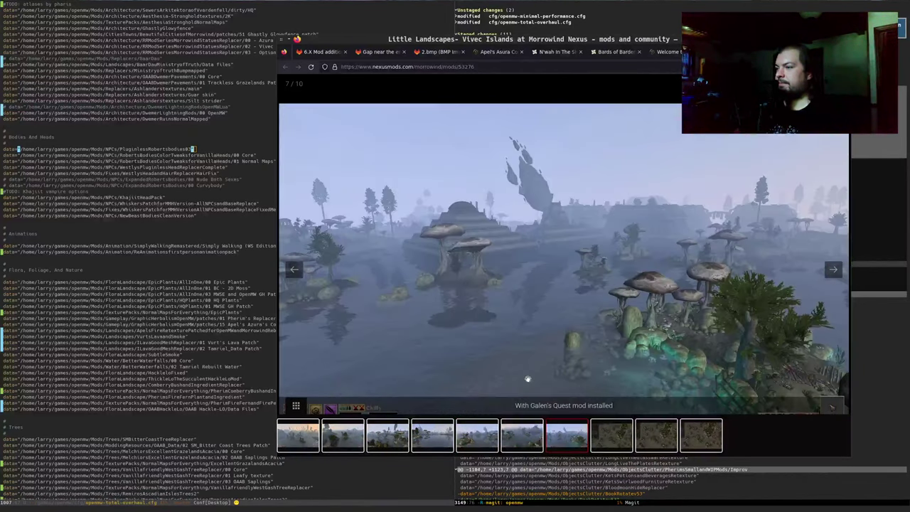
key("Right")
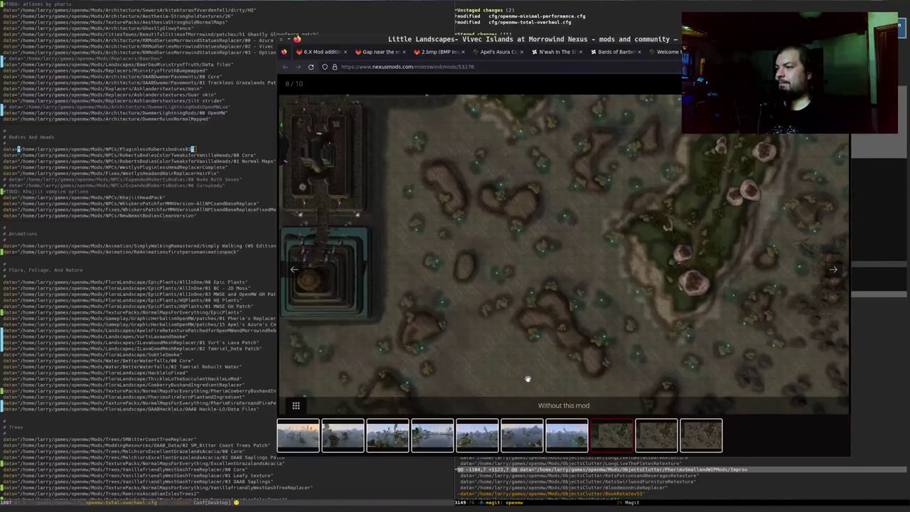
key("Right")
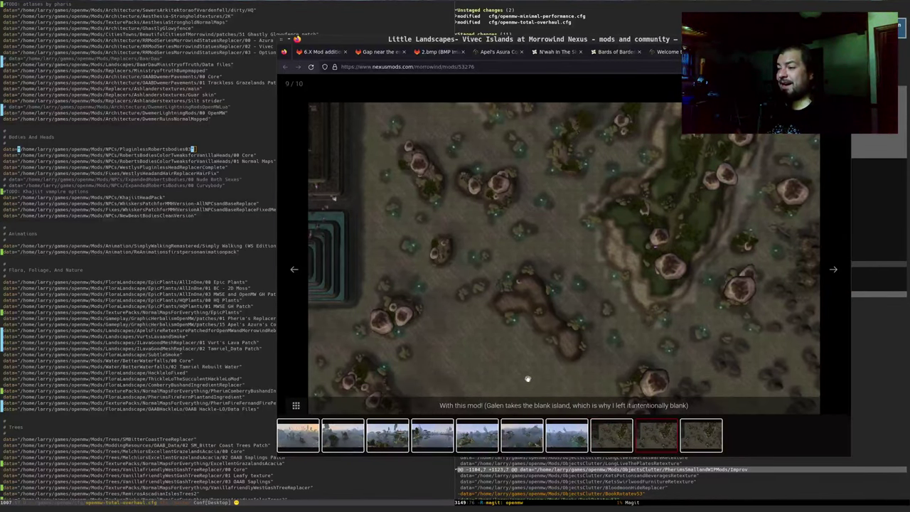
key("Right")
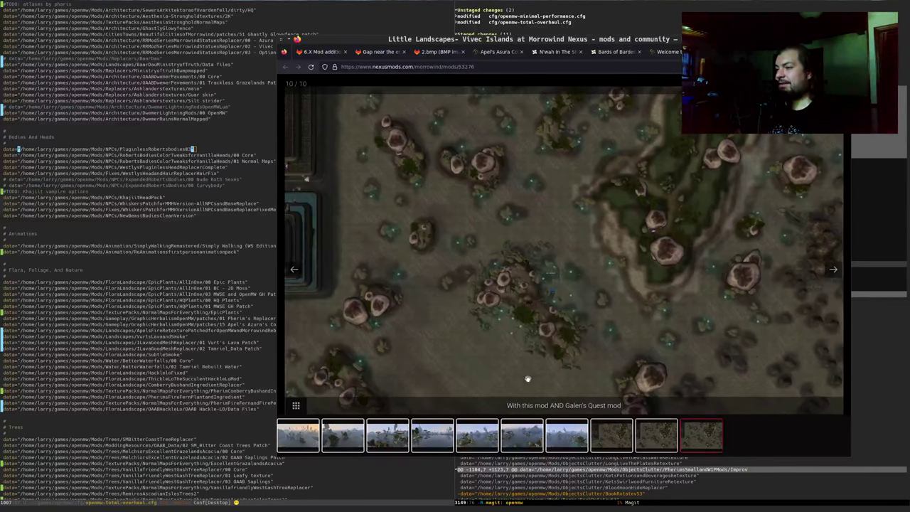
key("Left")
key("Left")
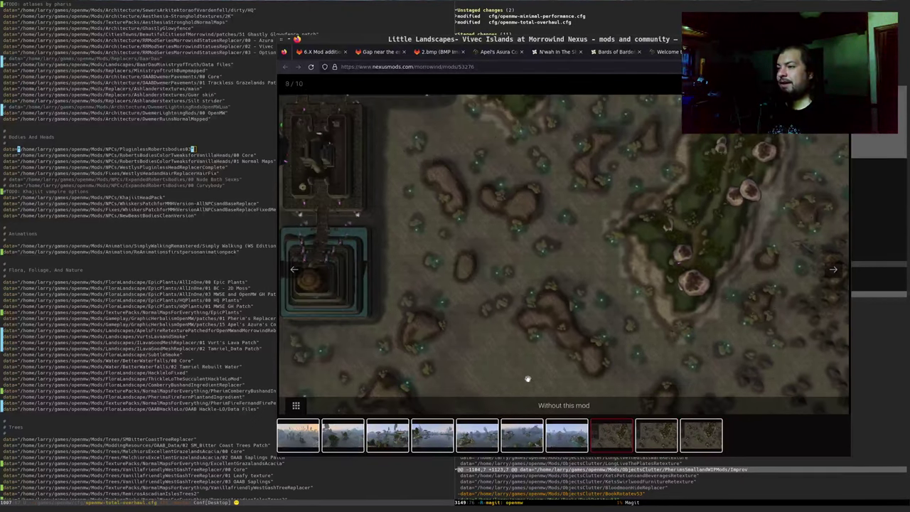
key("Right")
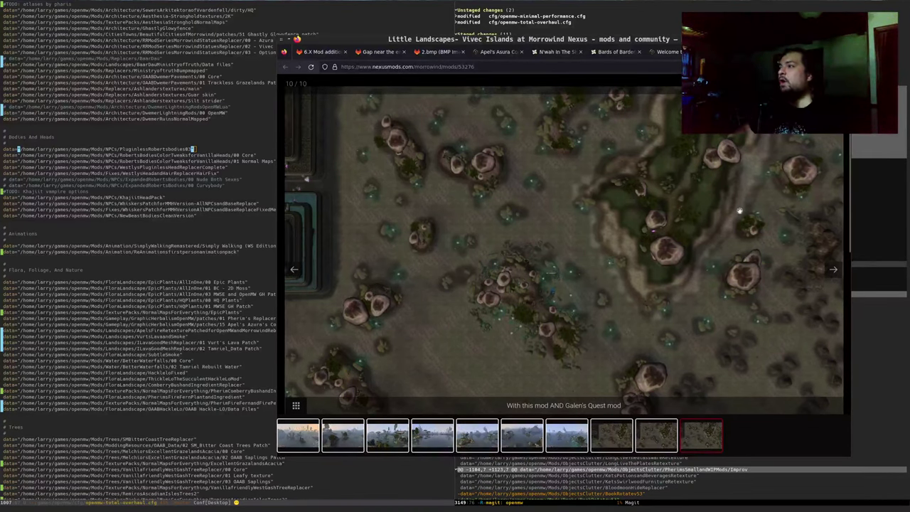
key("Escape")
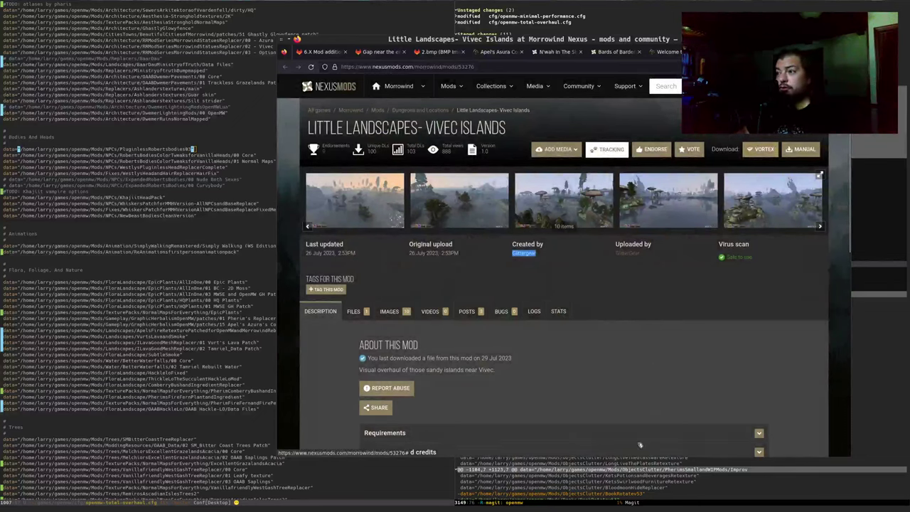
Step: Clear the text selection on the Vivec Islands mod page
left_click(650, 294)
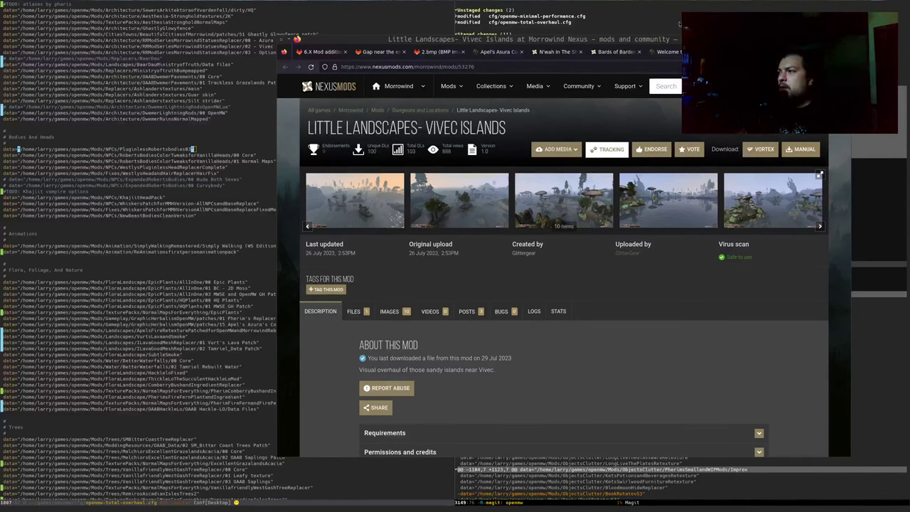
Step: Open The-Doors-of-Oblivion repo and read issue #2 about the Daedric Shrine Overhauls conflict
key("ctrl+t")
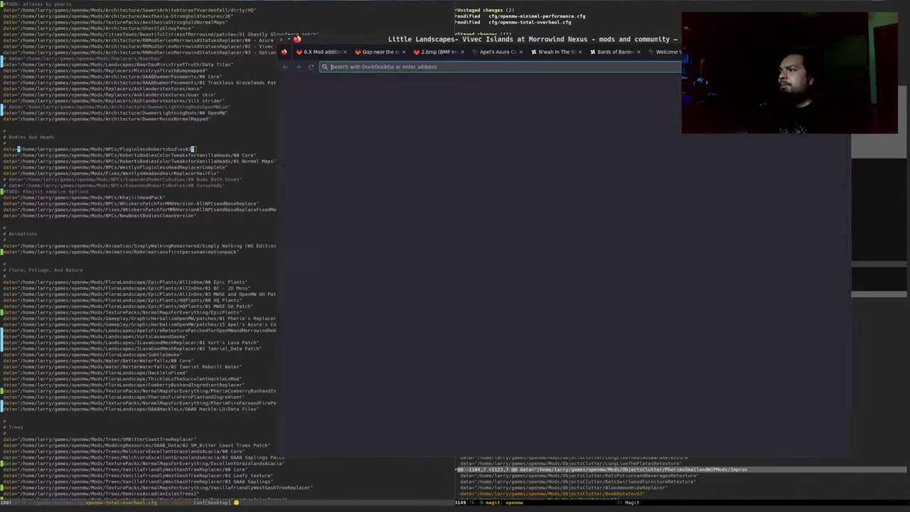
type("https://github.com/revenorror/The-Doors-of-Oblivion")
key("Return")
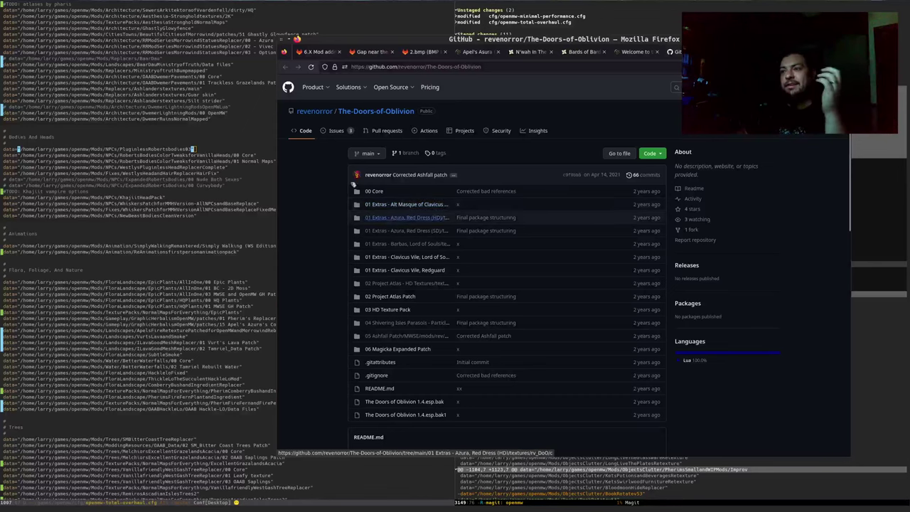
left_click(340, 127)
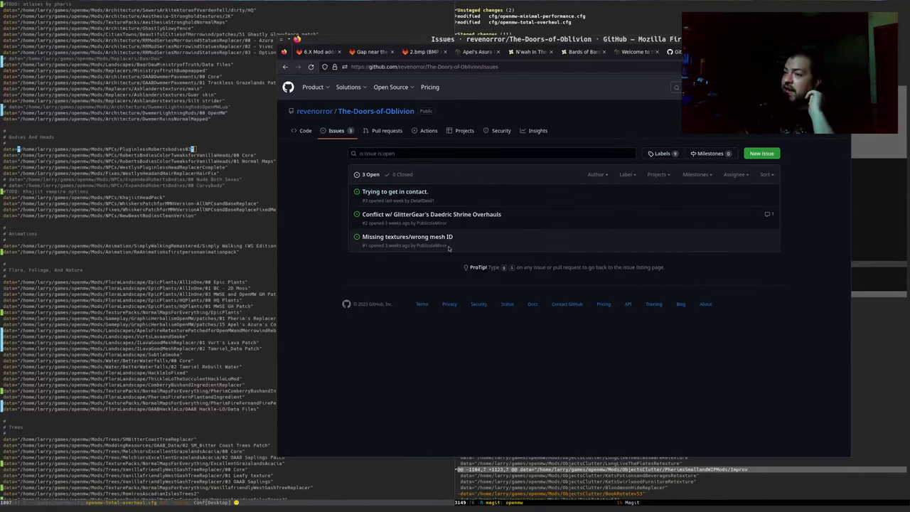
left_click(405, 214)
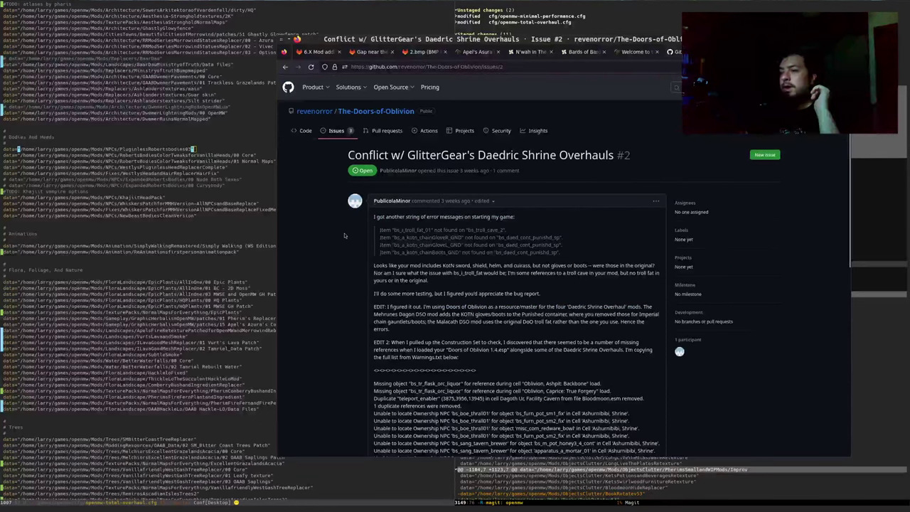
scroll(344, 235, "down", 5)
scroll(344, 235, "down", 4)
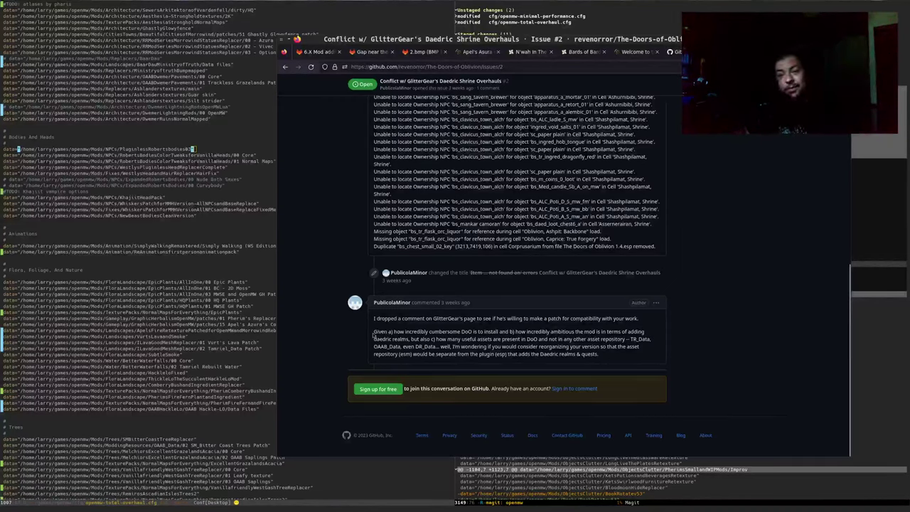
key("Home")
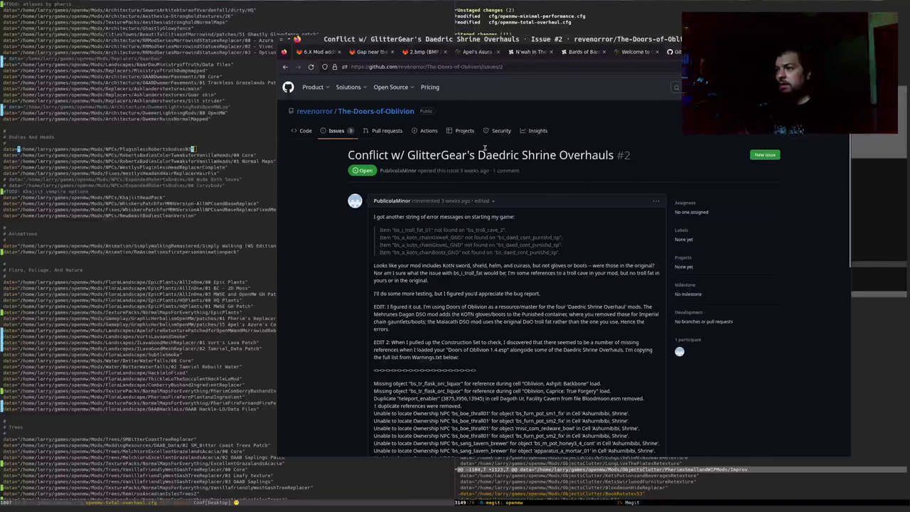
Step: Go through the author's Nexus profile to the Something in the Water mod page
key("ctrl+w")
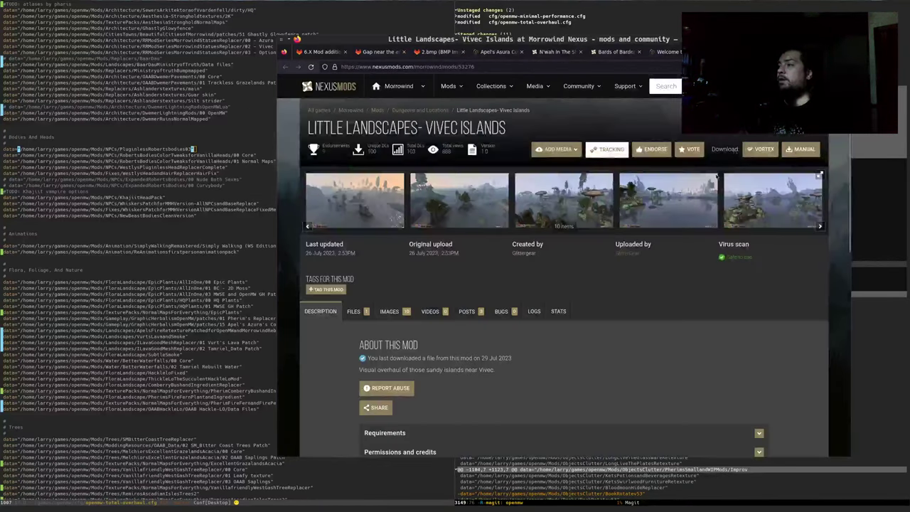
left_click(629, 257)
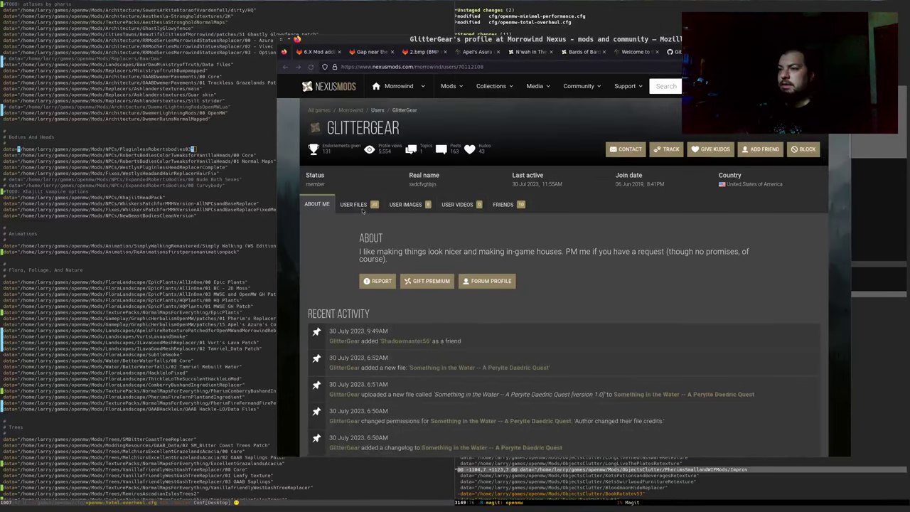
left_click(363, 208)
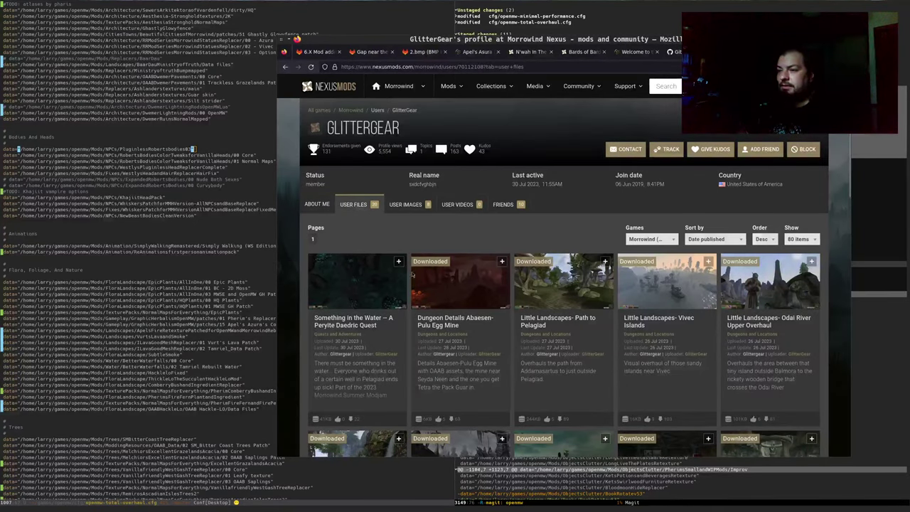
left_click(354, 325)
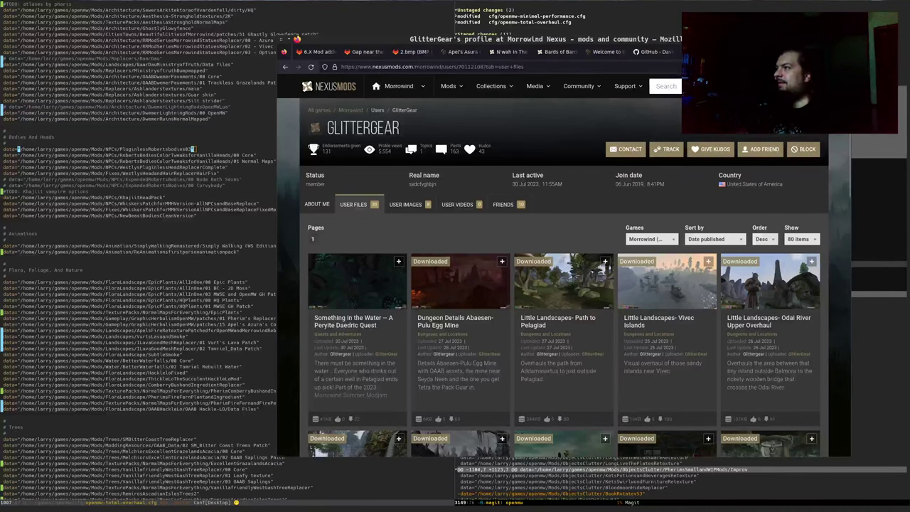
Step: Read the Something in the Water -- A Peryite Daedric Quest page and select its title
scroll(477, 249, "down", 4)
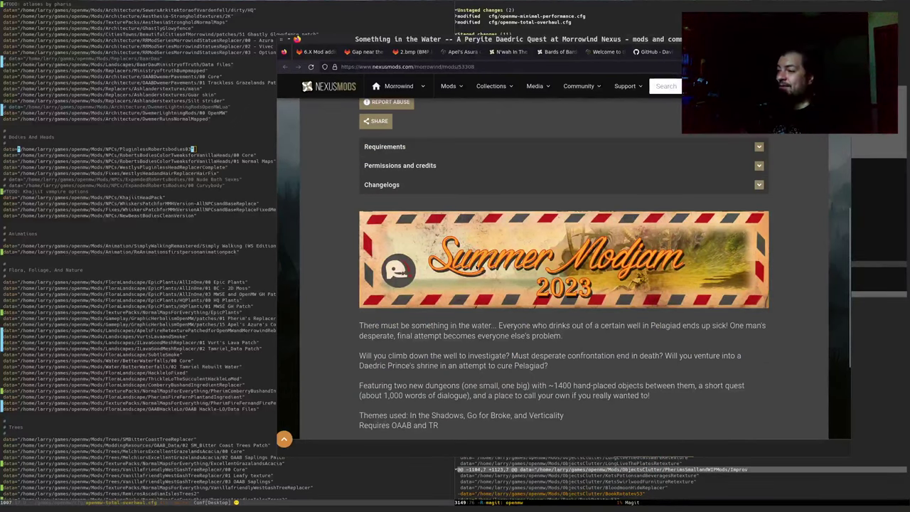
scroll(439, 318, "up", 4)
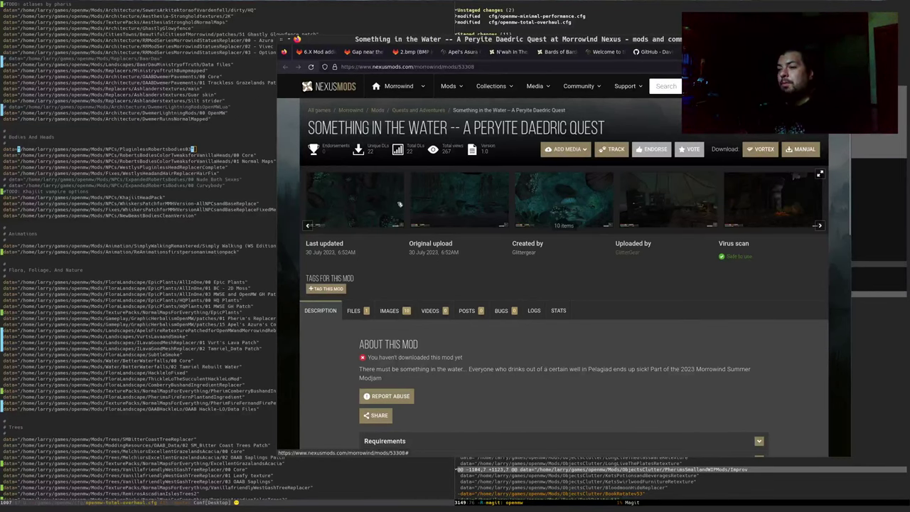
scroll(400, 204, "down", 3)
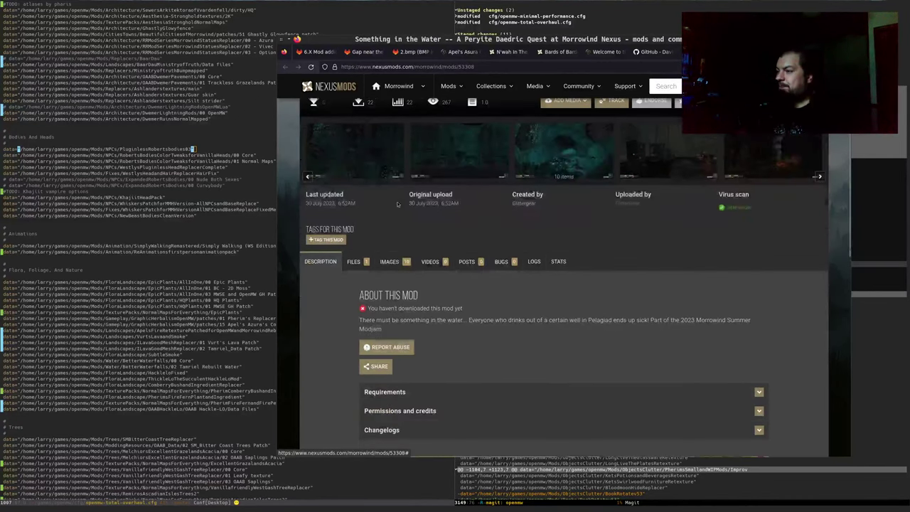
scroll(399, 205, "down", 2)
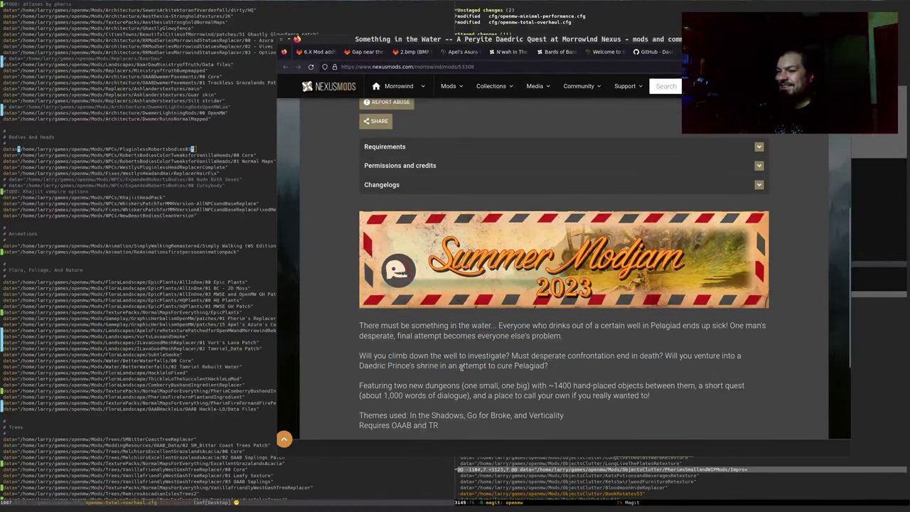
scroll(457, 363, "up", 5)
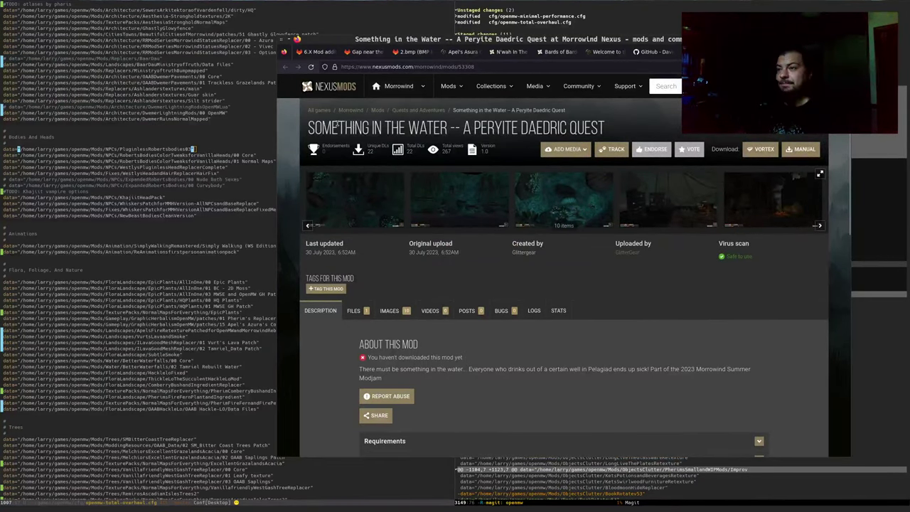
left_click_drag(309, 128, 595, 132)
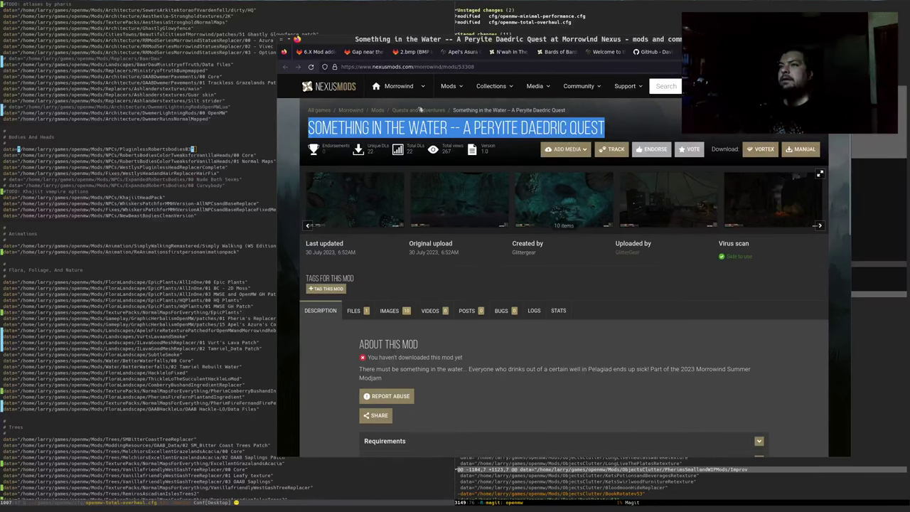
Step: Return to GitLab issue #221 and start editing its description
left_click(316, 52)
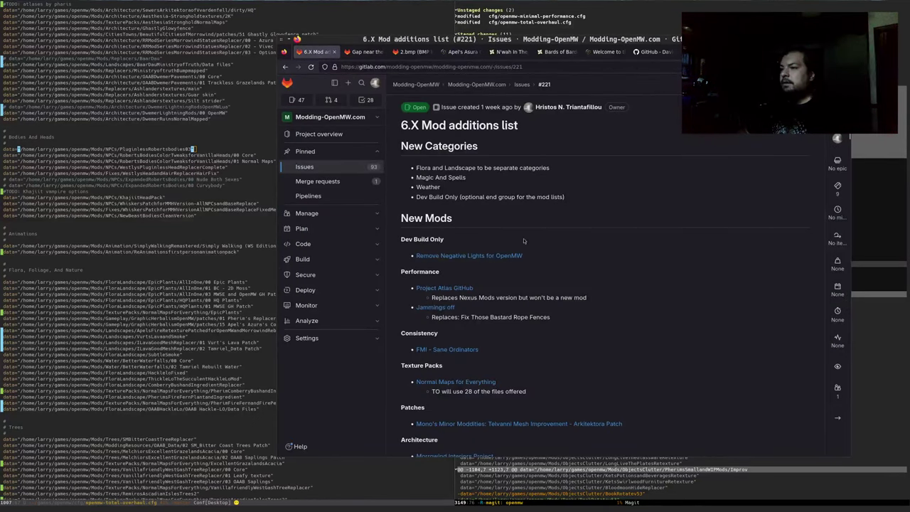
scroll(524, 246, "down", 15)
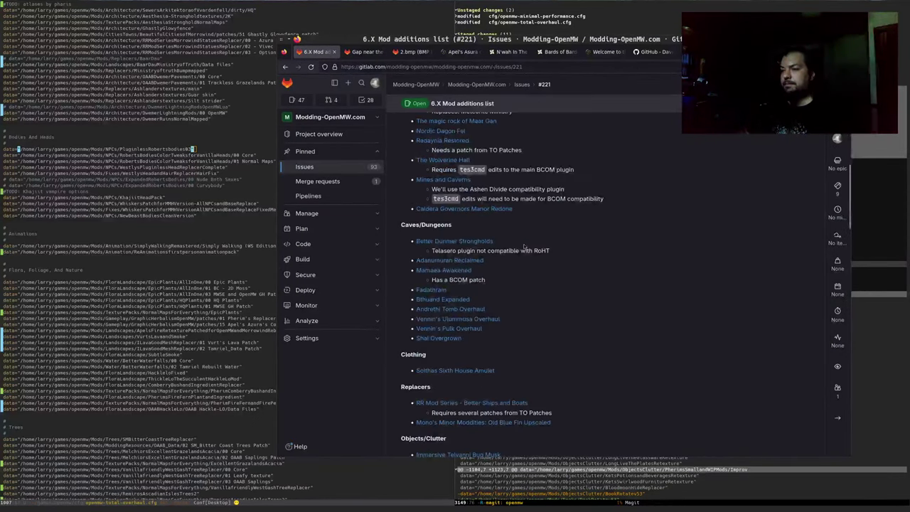
scroll(524, 246, "down", 10)
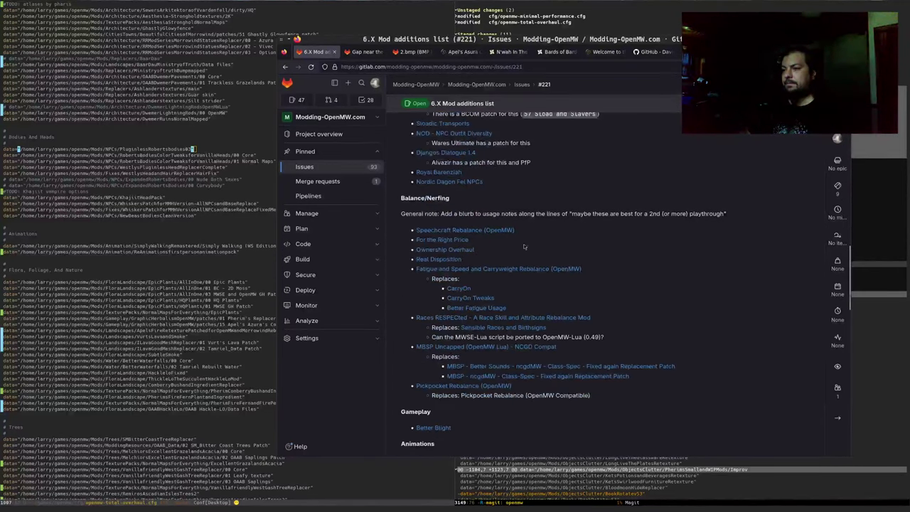
scroll(518, 247, "down", 4)
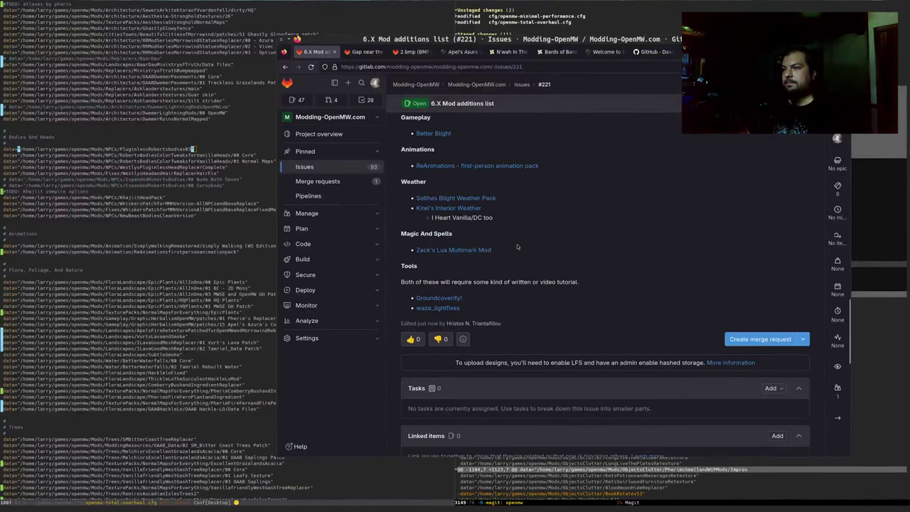
scroll(526, 242, "up", 10)
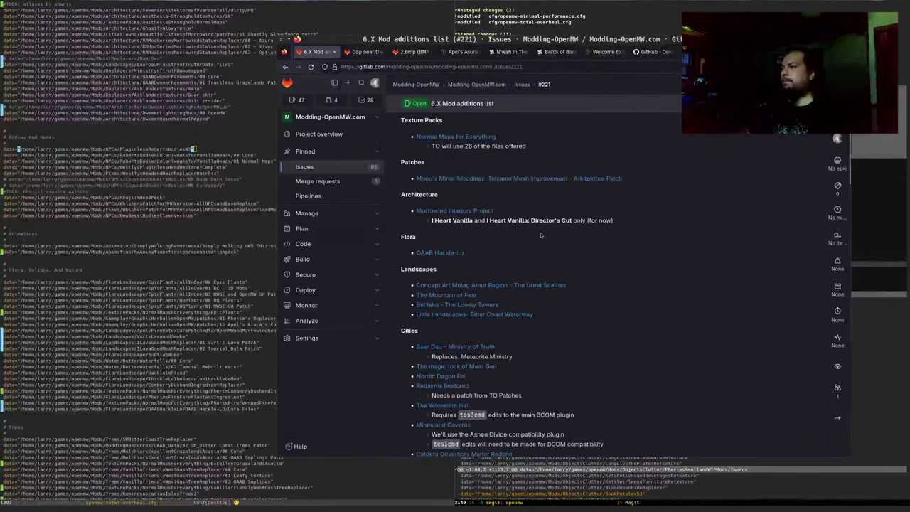
scroll(541, 236, "up", 5)
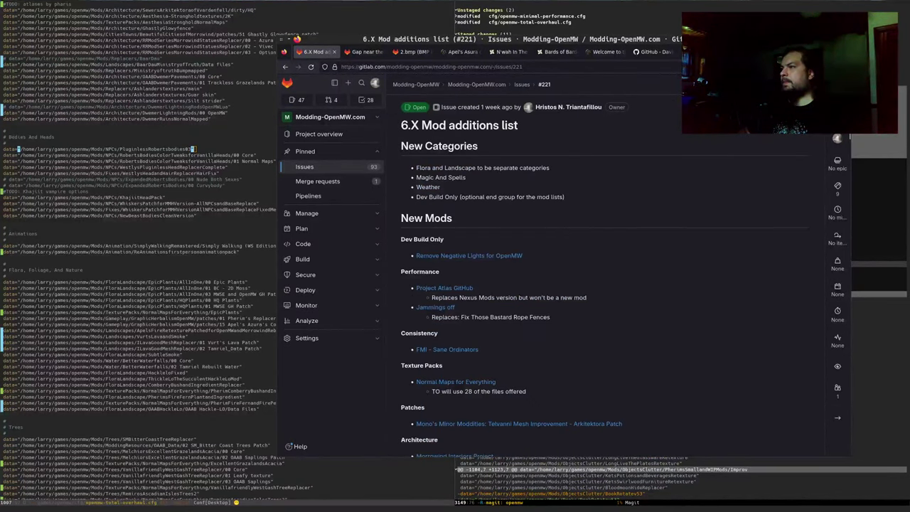
key("e")
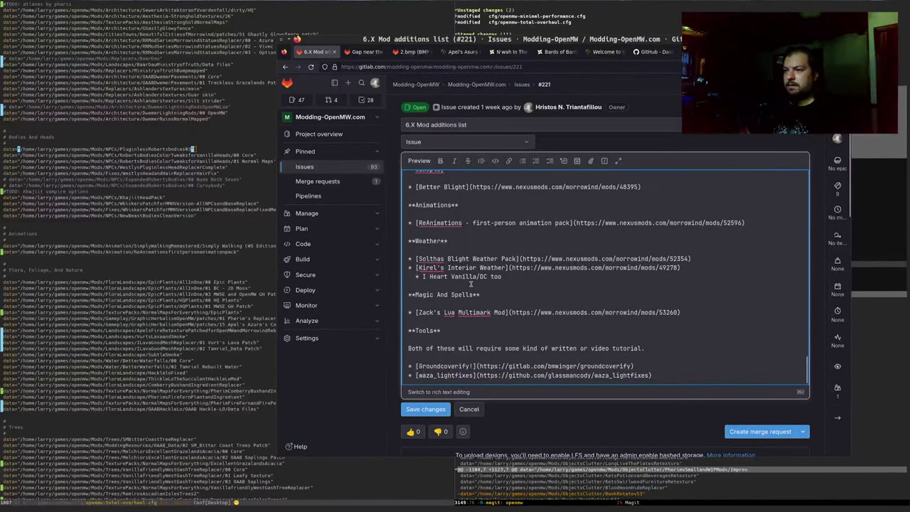
scroll(471, 284, "up", 5)
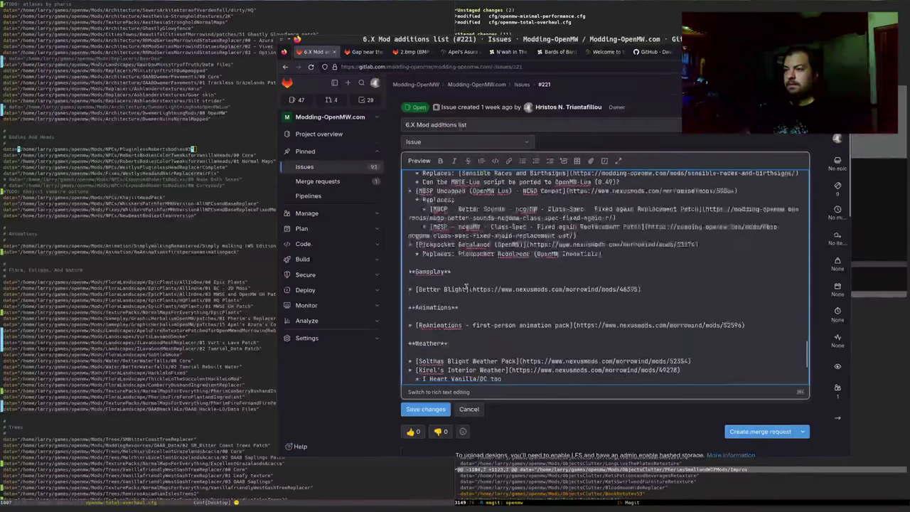
Step: Add a **Quests** heading above Gameplay with the Something in the Water title as a link entry
key("Down")
key("Down")
key("Down")
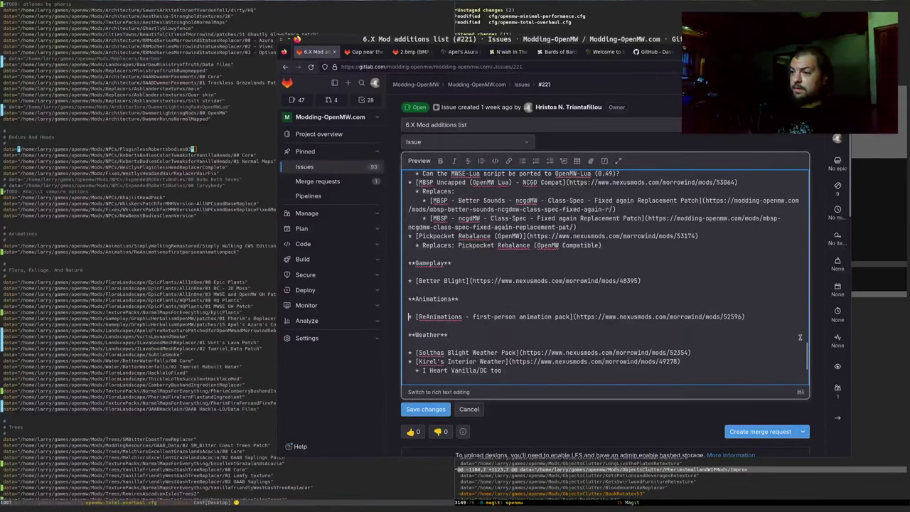
key("Up")
key("Up")
key("Up")
key("Up")
key("End")
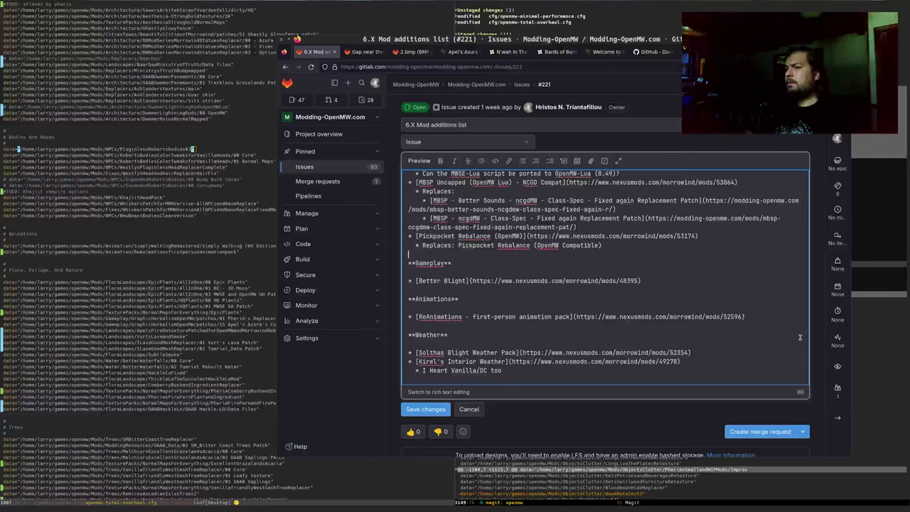
key("Return")
key("Return")
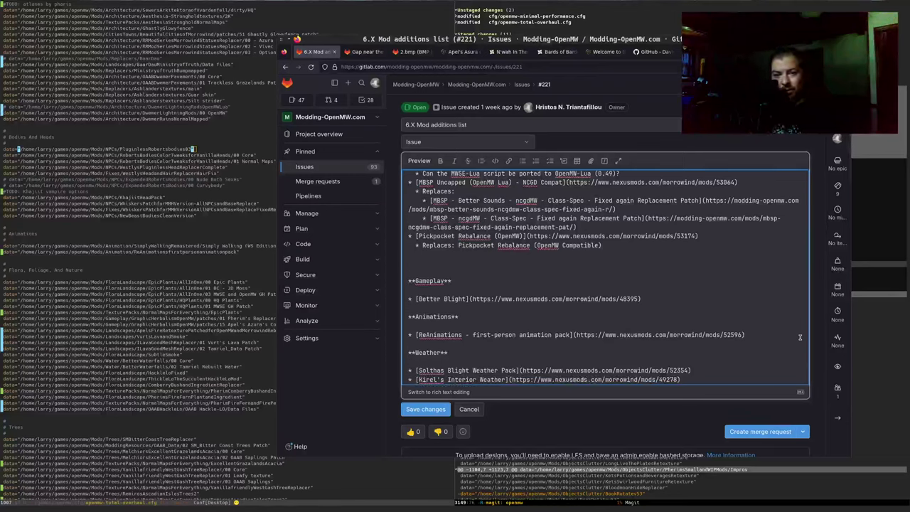
type("**")
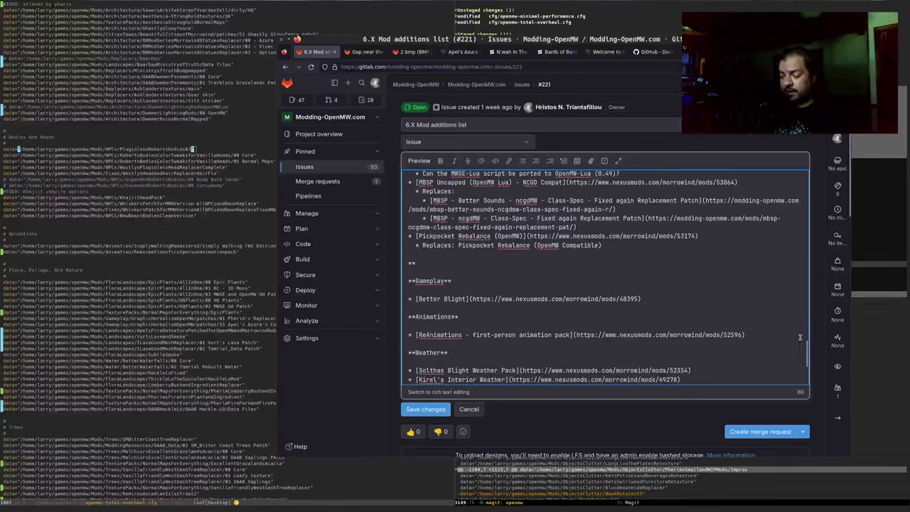
type("Quests**")
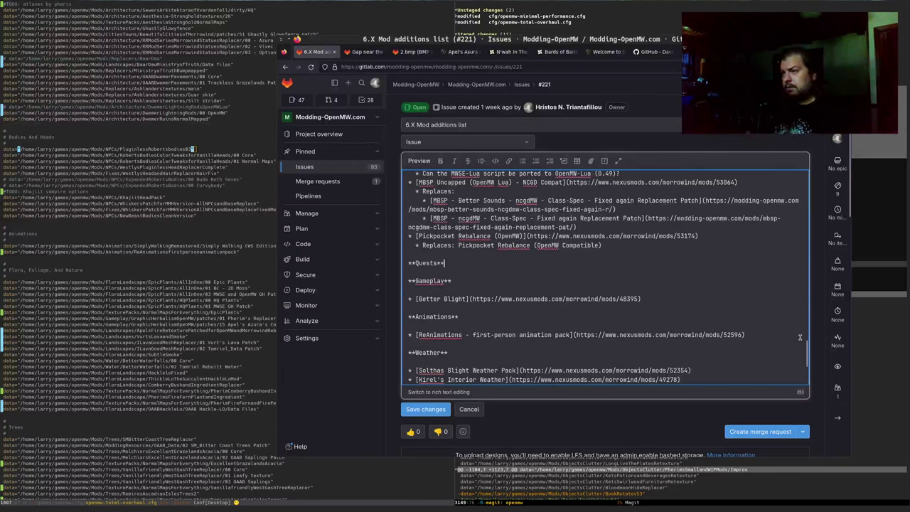
key("Return")
key("Return")
type("Something in the Water -- A Peryite Daedric Quest")
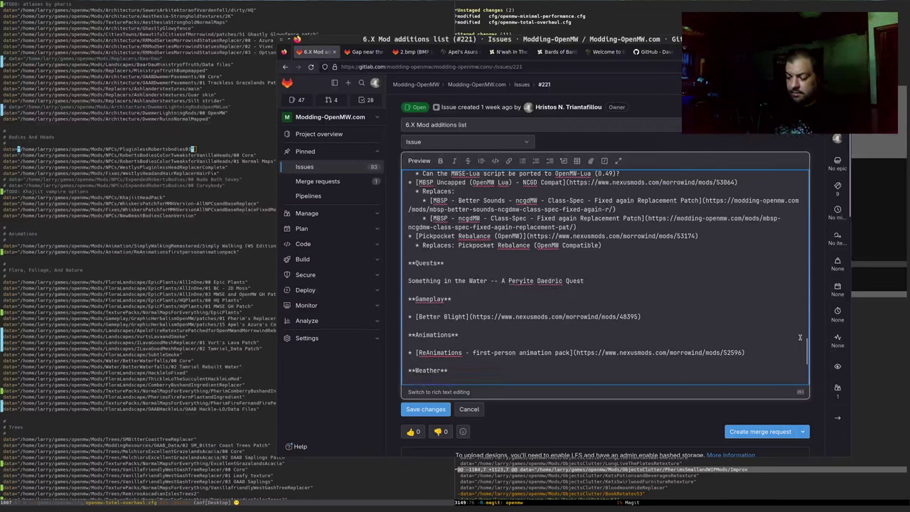
key("Home")
type("* [")
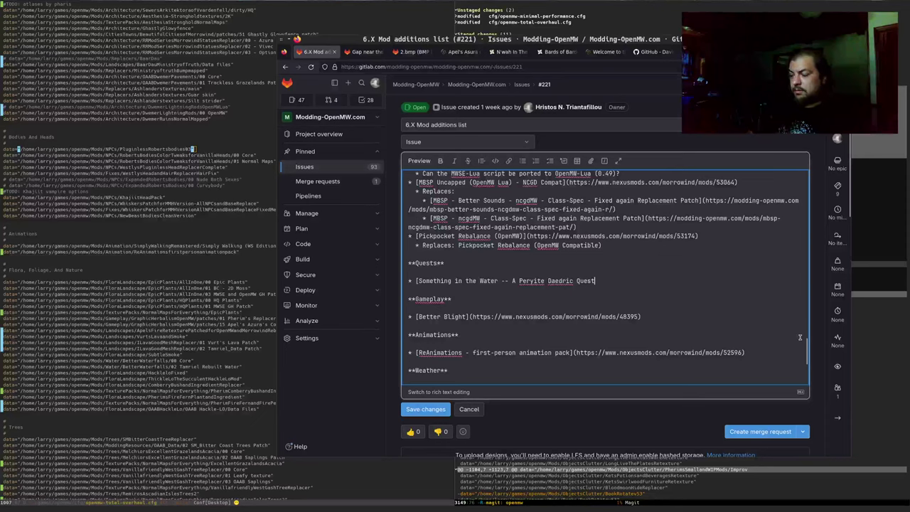
type("]()")
Step: Fill the link with the mod's Nexus URL (mod 53308) and save the issue
key("alt")
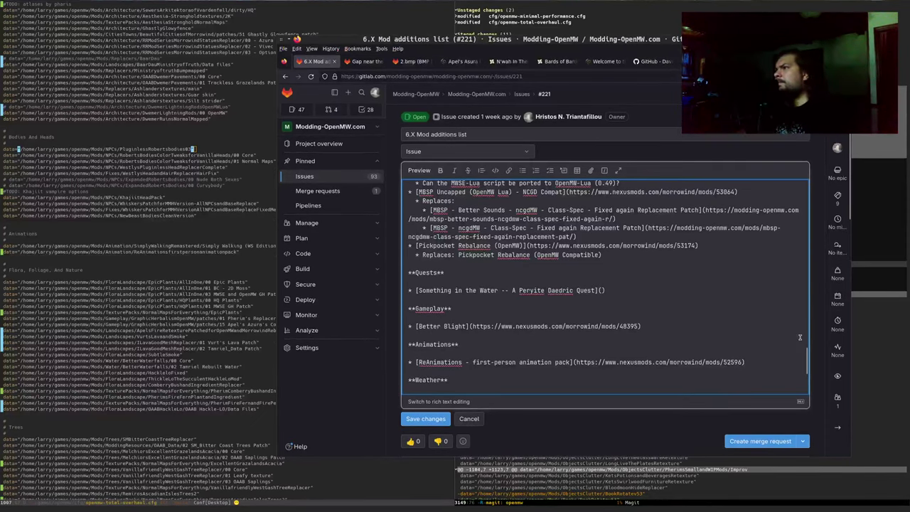
key("ctrl+Page_Up")
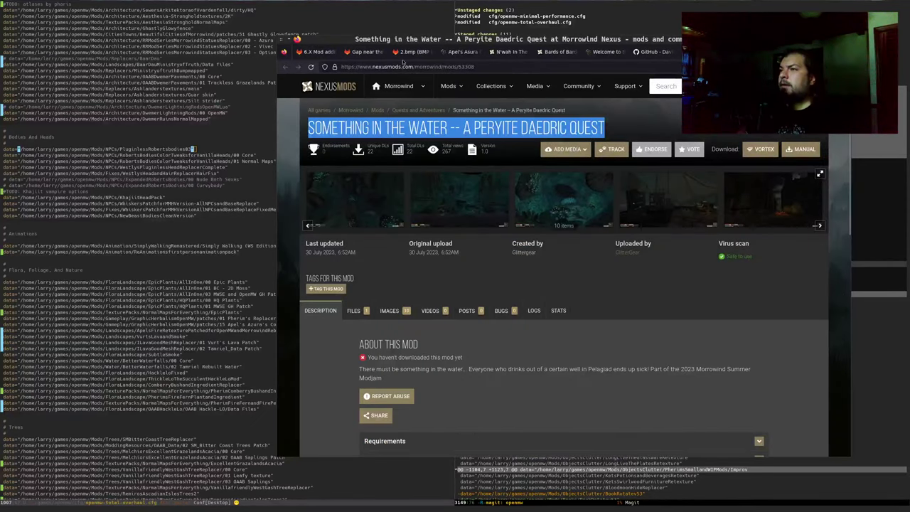
left_click(501, 66)
key("ctrl+c")
key("ctrl+Page_Down")
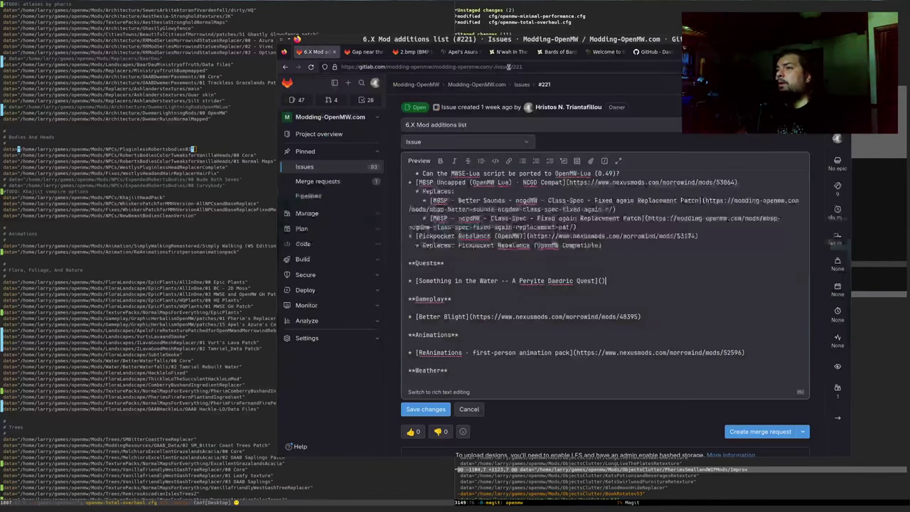
key("ctrl+v")
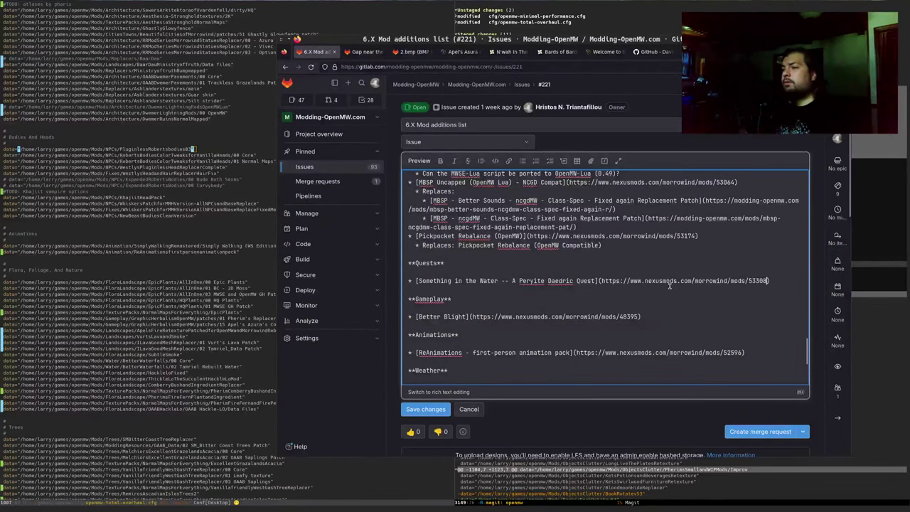
left_click(428, 409)
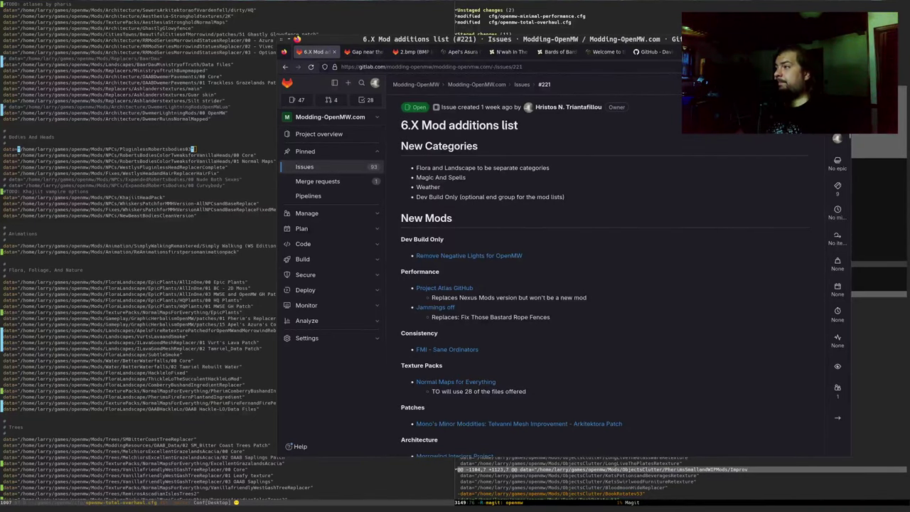
key("ctrl+shift+Tab")
key("ctrl+shift+Tab")
Step: Open four Daedric Shrine Overhaul mods from the list in background tabs
scroll(468, 247, "down", 3)
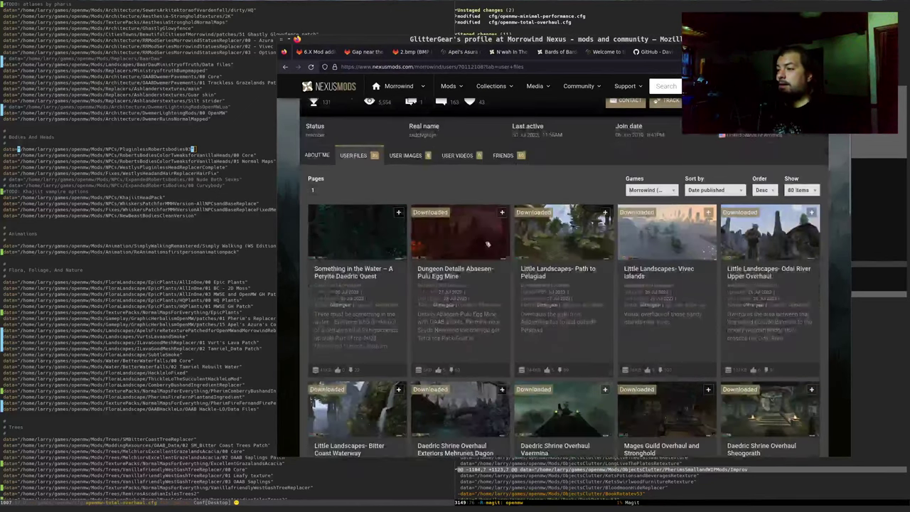
scroll(418, 253, "down", 3)
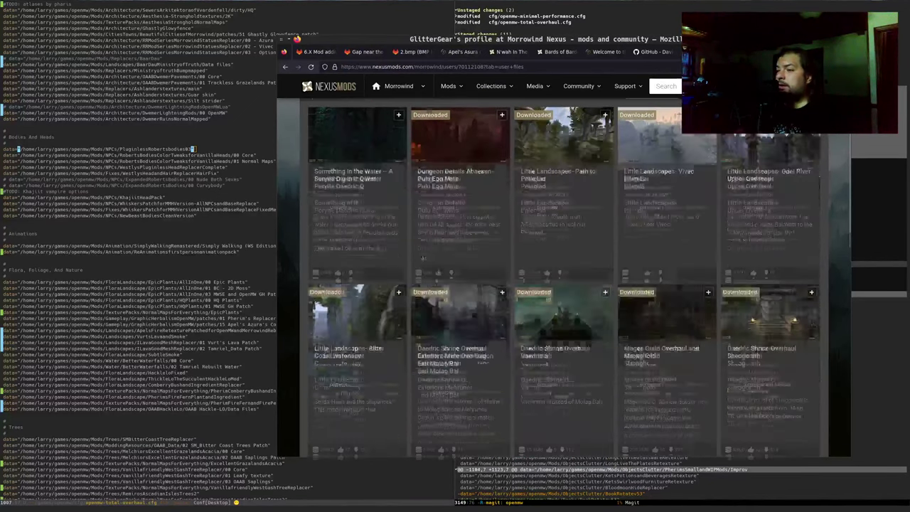
scroll(450, 256, "down", 2)
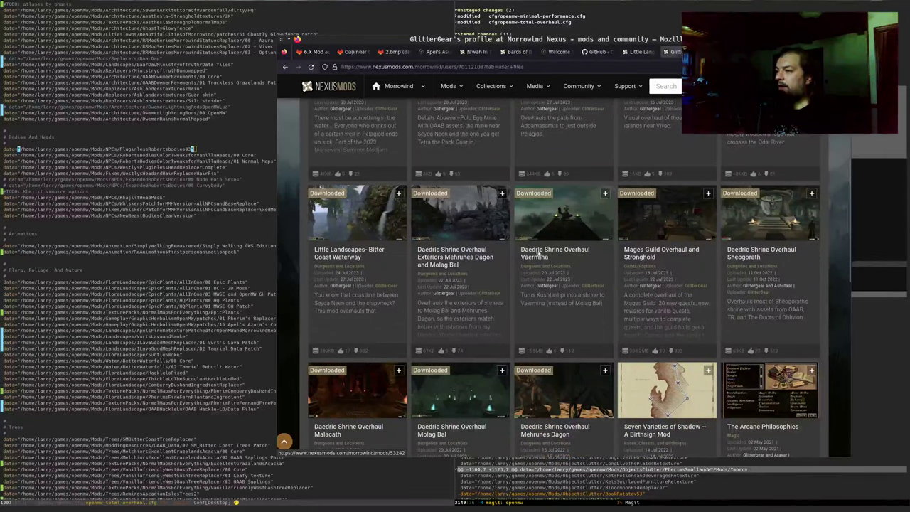
scroll(682, 234, "down", 2)
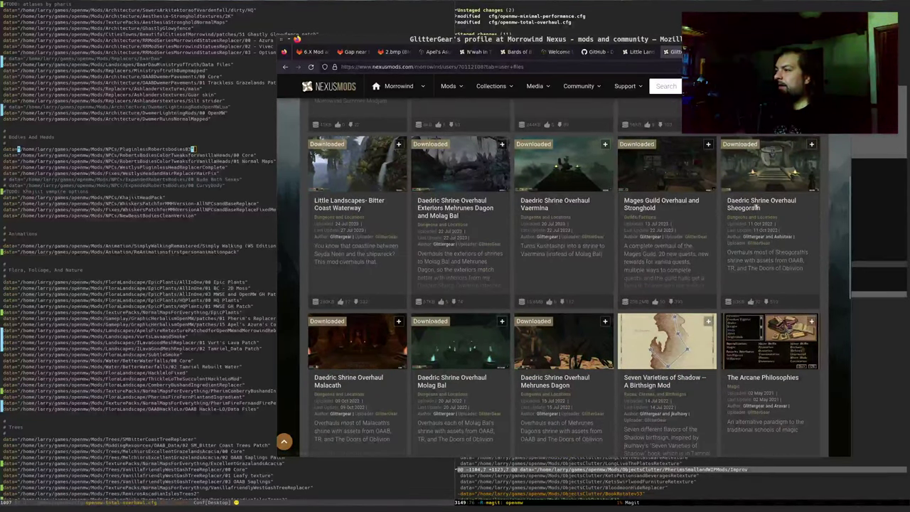
middle_click(748, 204)
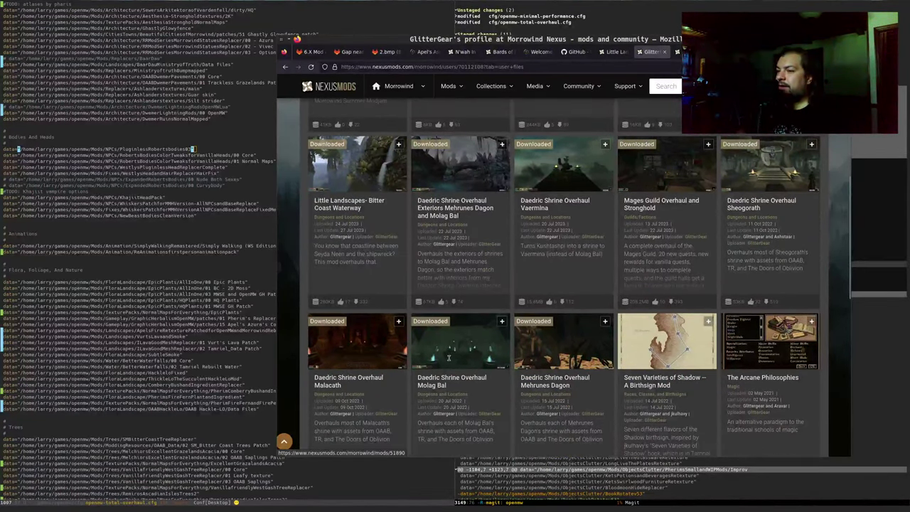
middle_click(360, 383)
middle_click(431, 385)
middle_click(546, 386)
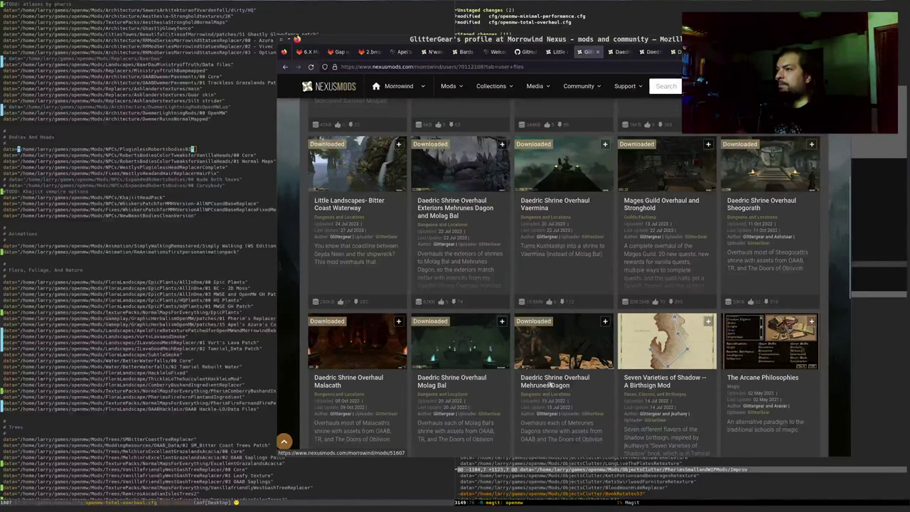
Step: Browse all the Mehrunes Dagon and Molag Bal shrine screenshots in the gallery viewer
key("ctrl+Tab")
left_click(372, 215)
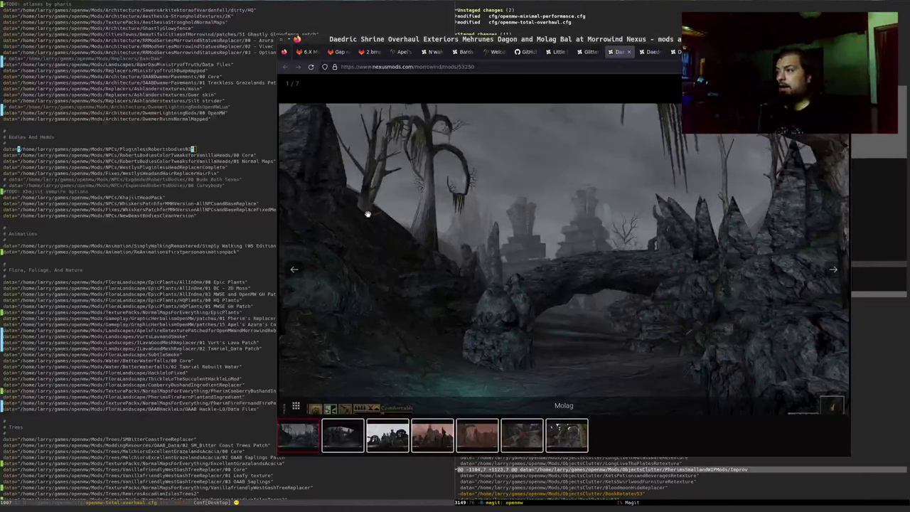
key("Right")
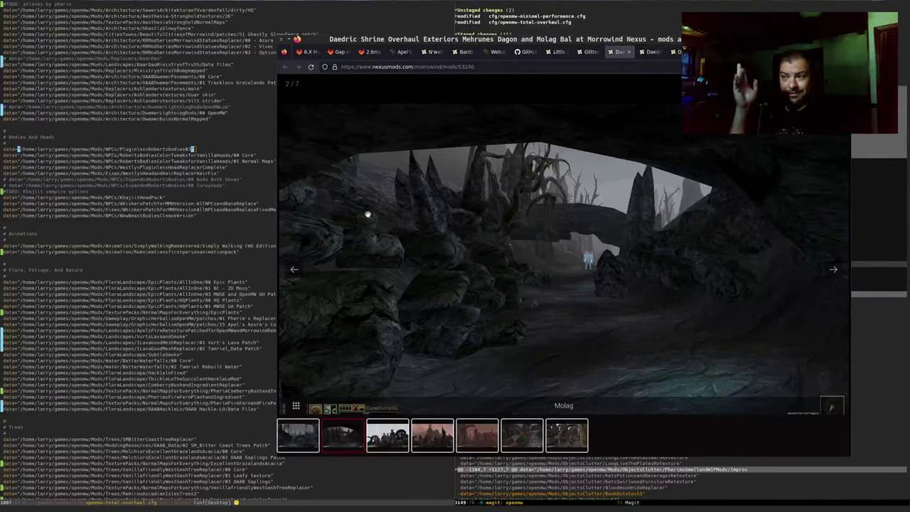
key("Right")
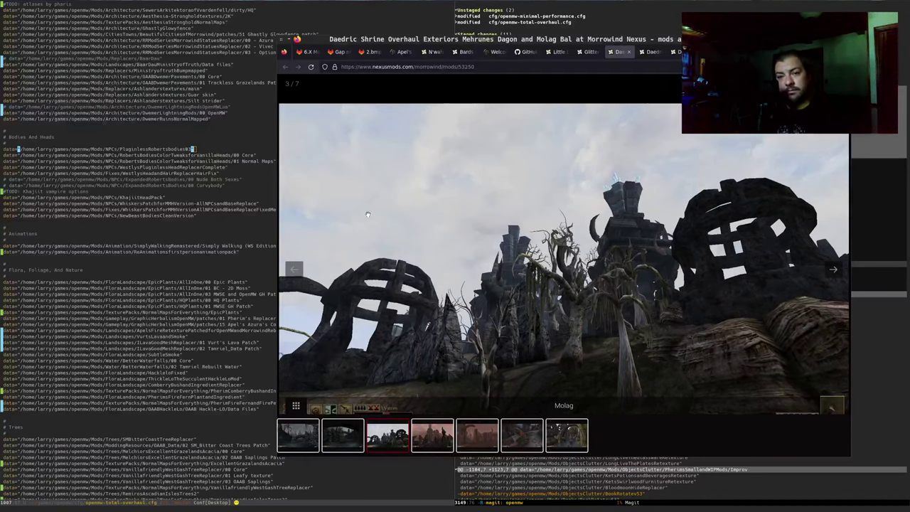
key("Right")
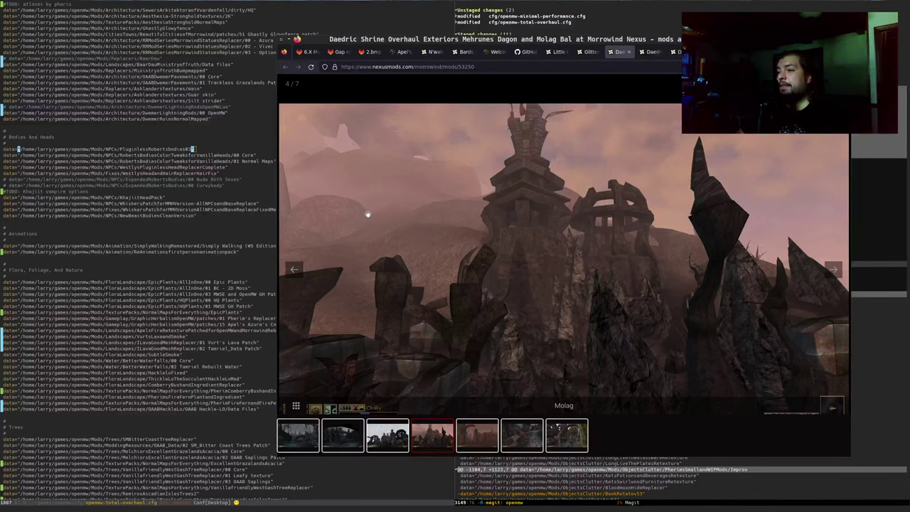
key("Right")
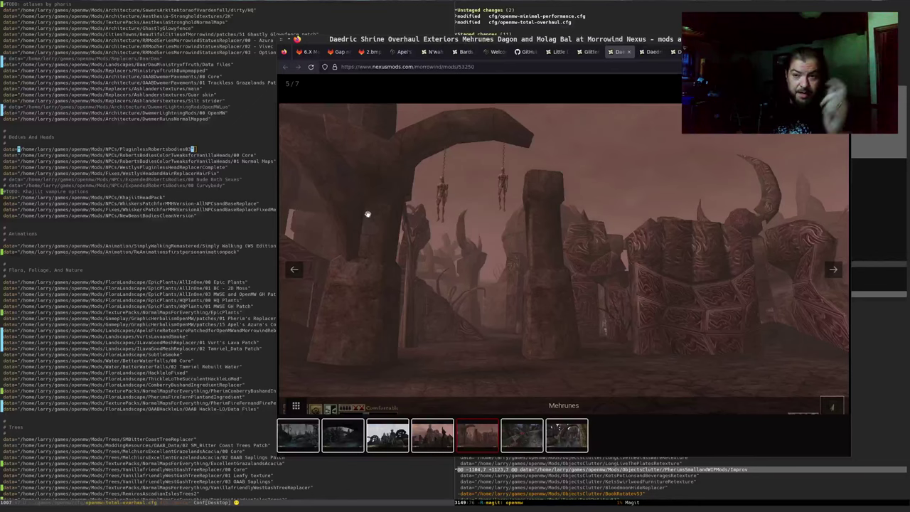
key("Right")
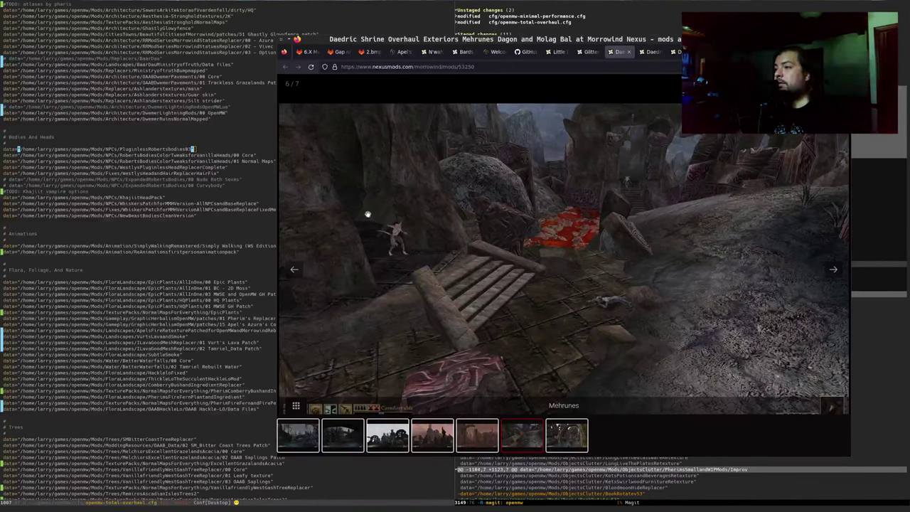
key("Right")
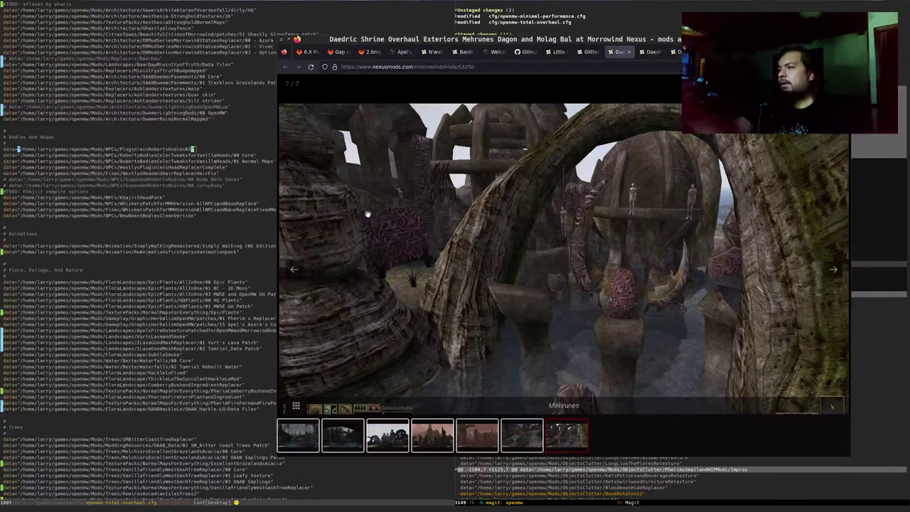
Step: View the three Vaermina shrine screenshots, check its requirements, and close its page
key("ctrl+Tab")
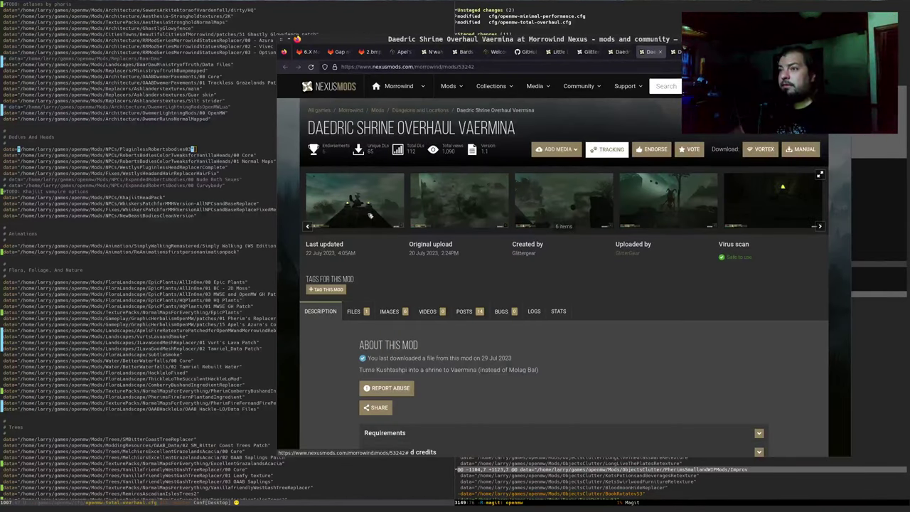
left_click(368, 214)
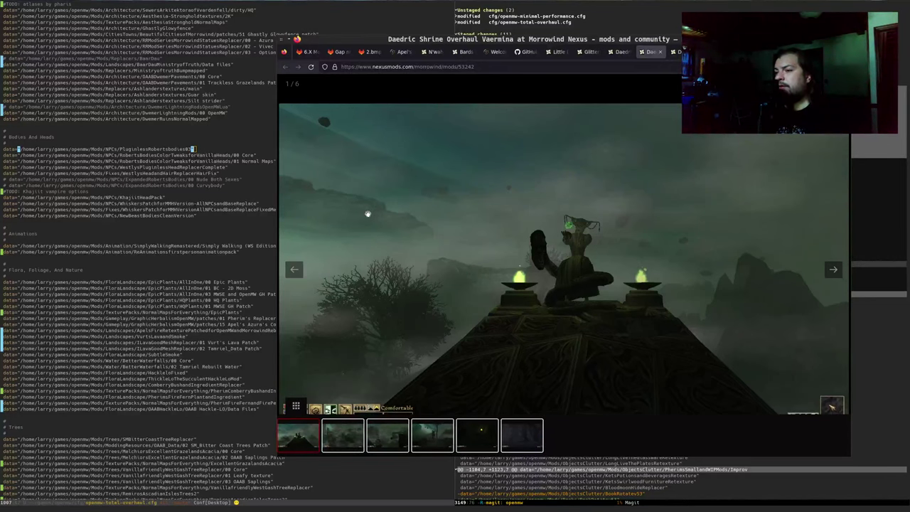
key("Right")
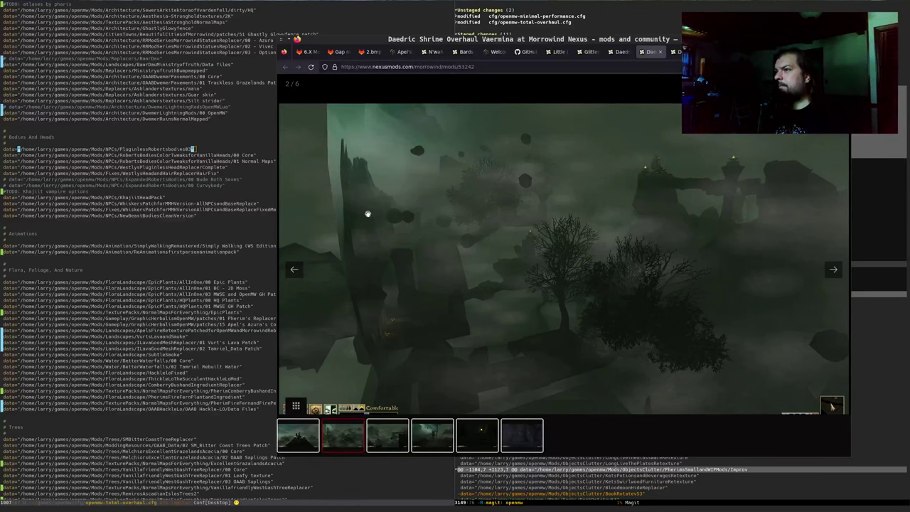
key("Right")
key("Right")
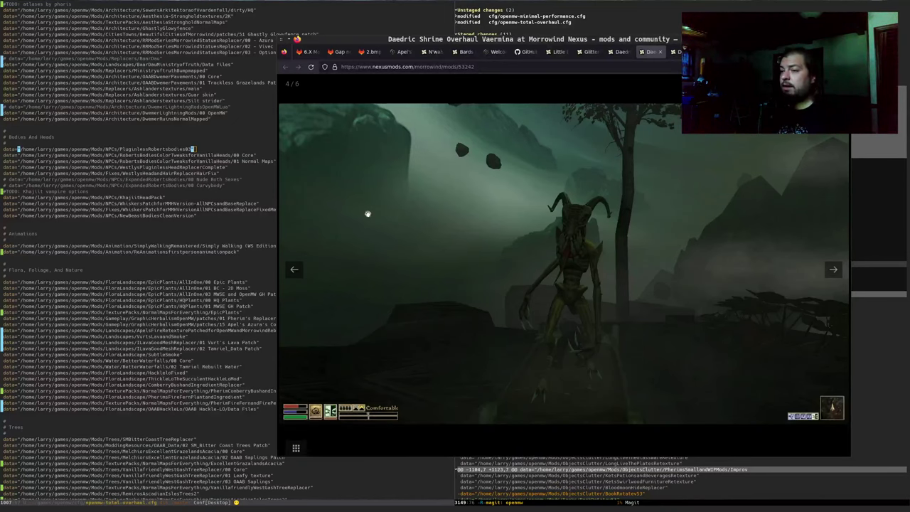
key("Escape")
scroll(428, 400, "down", 3)
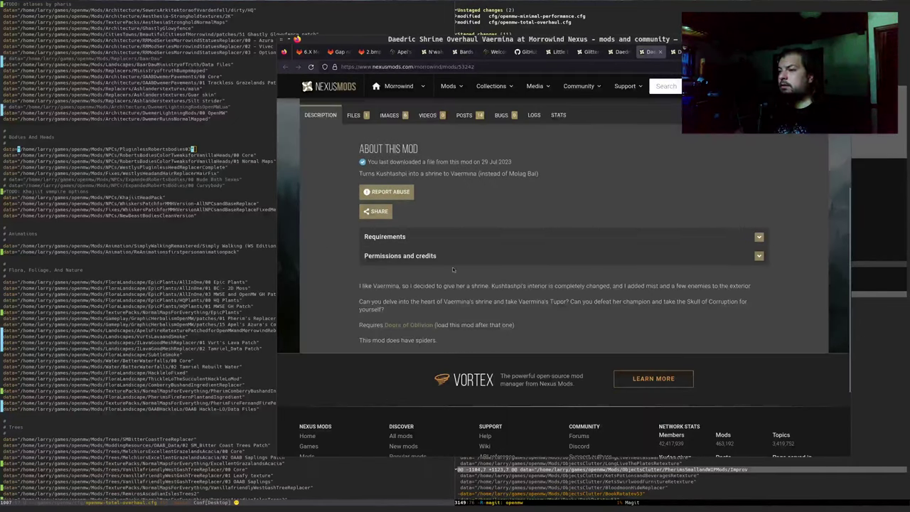
left_click(375, 242)
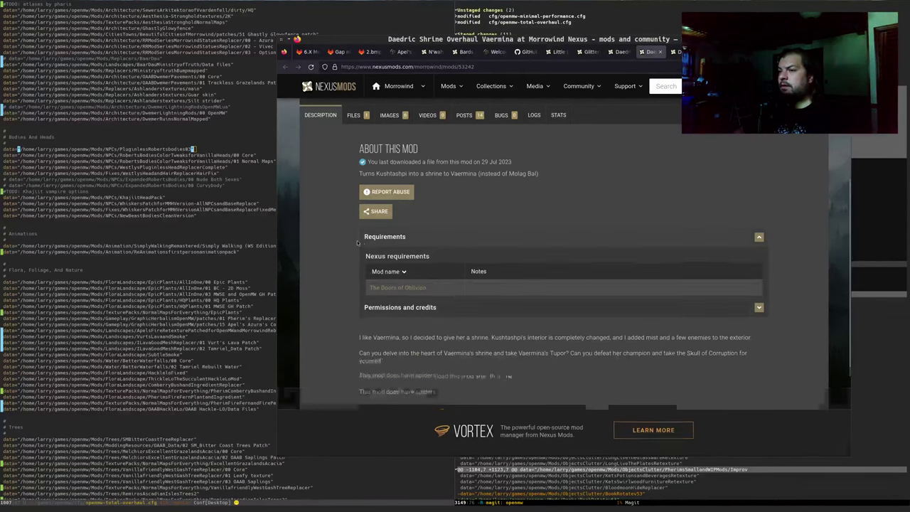
left_click(390, 241)
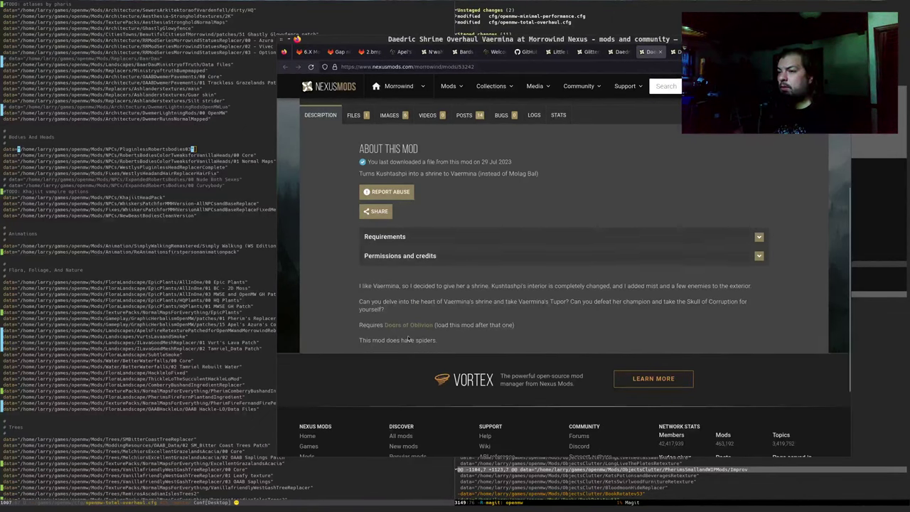
key("ctrl+w")
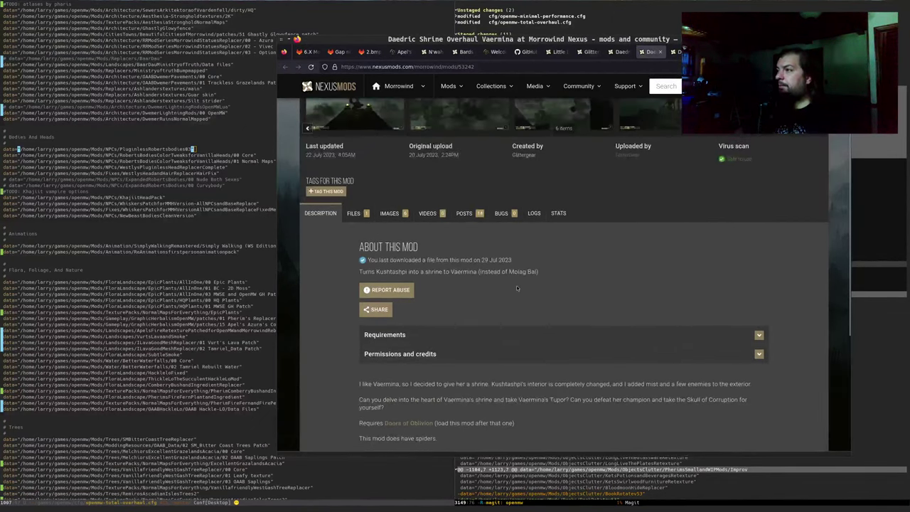
Step: View the Sheogorath shrine screenshots, then close the reviewed shrine mod pages
left_click(378, 206)
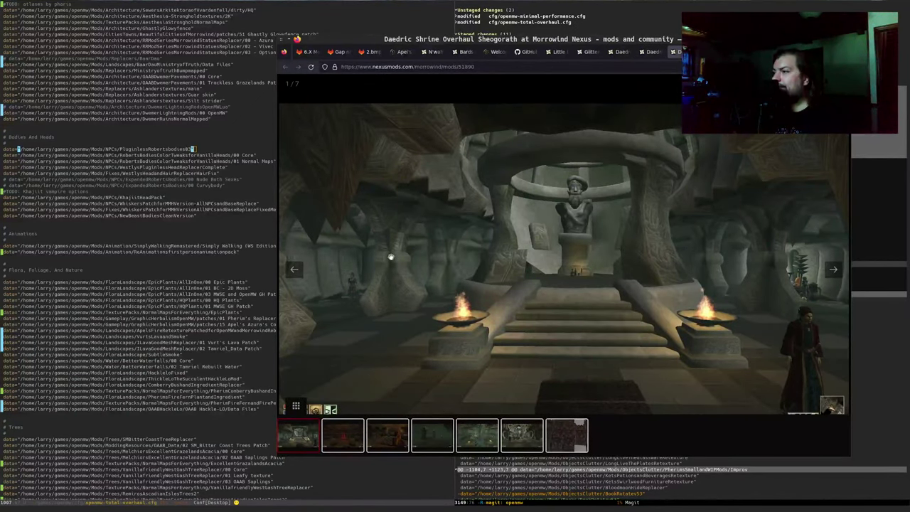
key("Right")
key("Right")
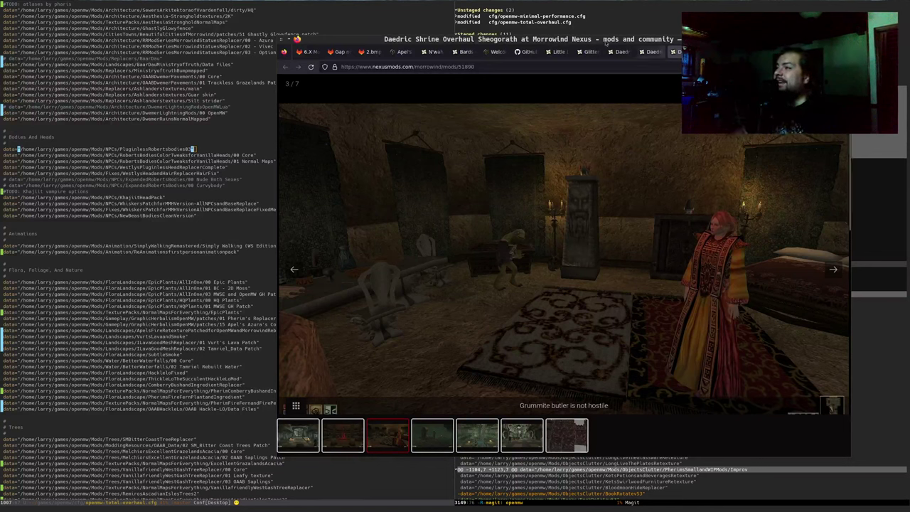
left_click(617, 52)
key("ctrl+w")
key("ctrl+w")
key("ctrl+w")
key("ctrl+w")
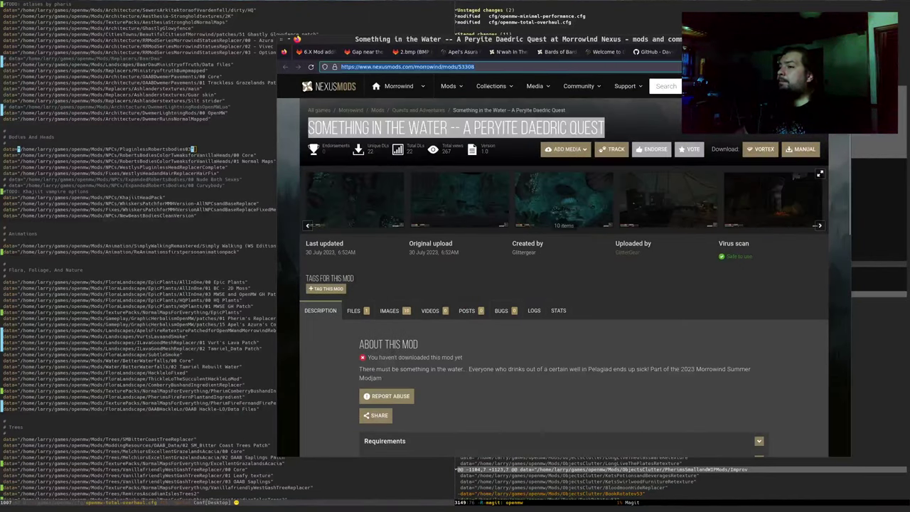
Step: Close Something in the Water and open the Little Landscapes and Bitter Coast Waterway mods in tabs
key("ctrl+w")
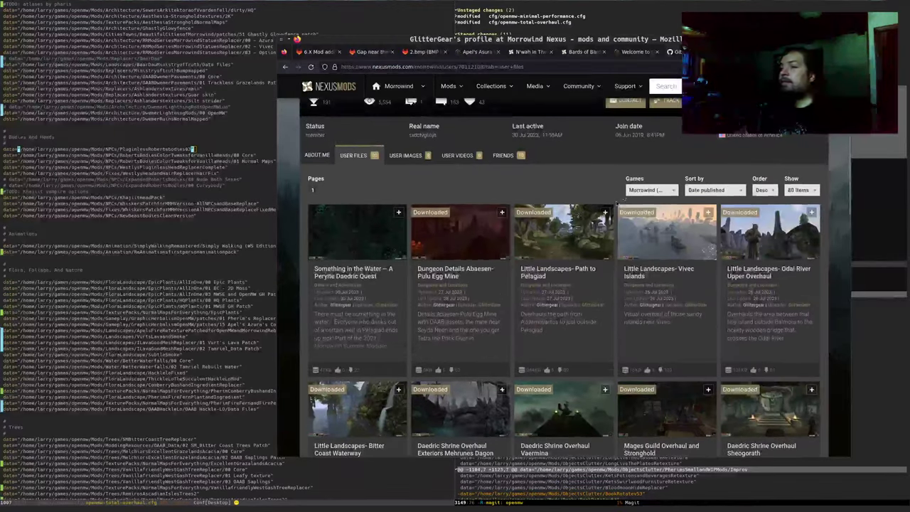
middle_click(535, 274)
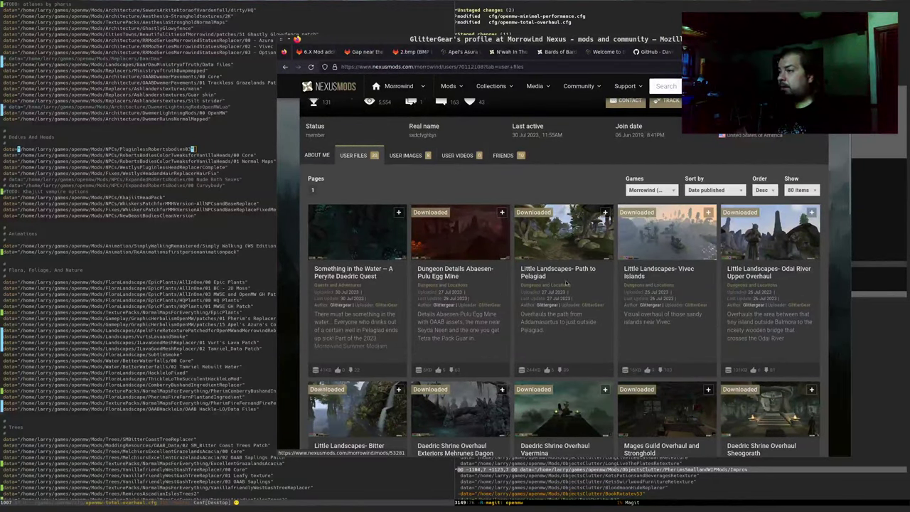
middle_click(637, 275)
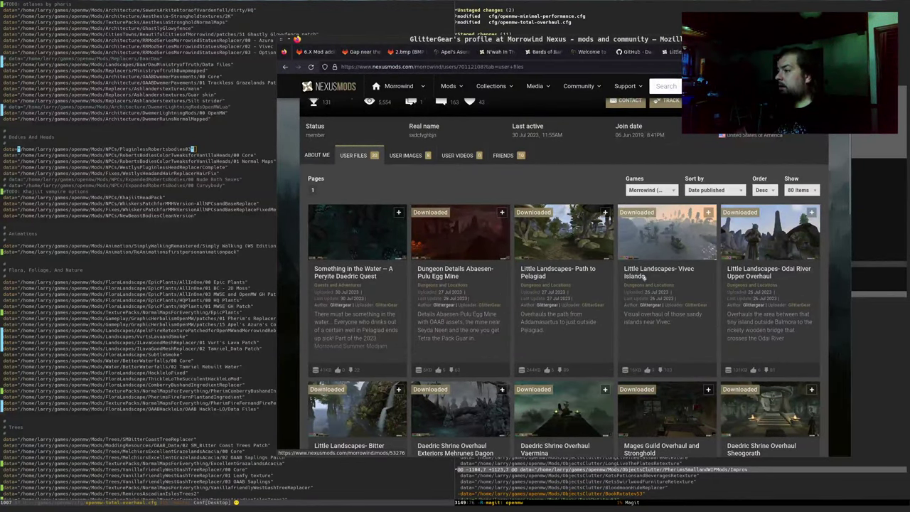
middle_click(737, 278)
scroll(498, 320, "down", 1)
middle_click(349, 401)
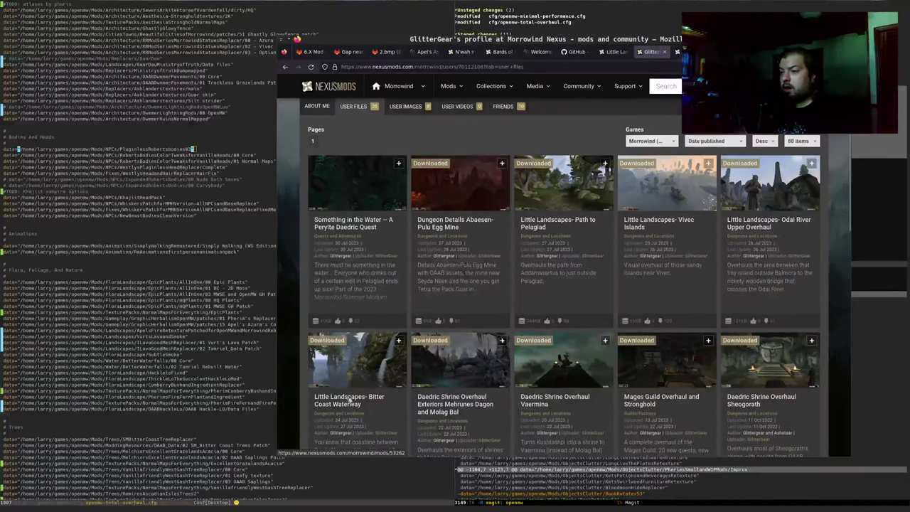
scroll(438, 394, "down", 2)
Step: Copy the Little Landscapes- Path to Pelagiad title and return to the GitLab issue
key("ctrl+w")
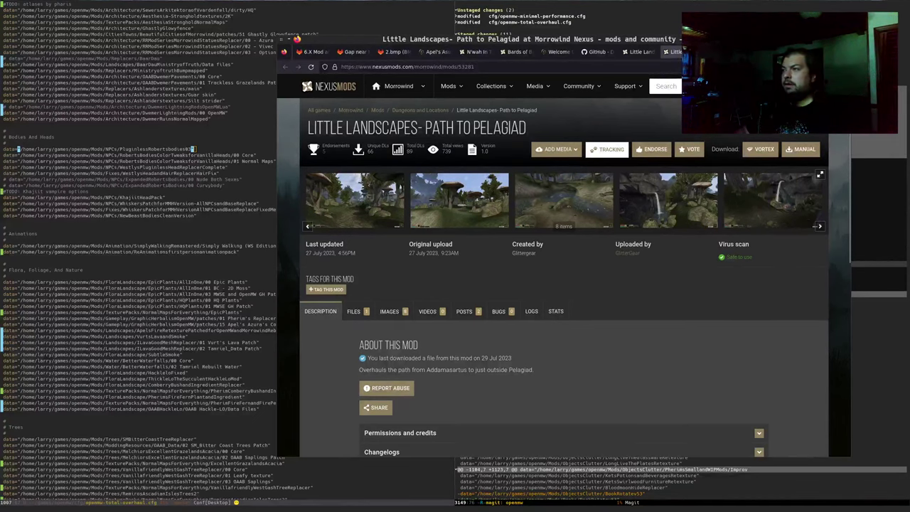
double_click(341, 137)
left_click_drag(341, 137, 463, 137)
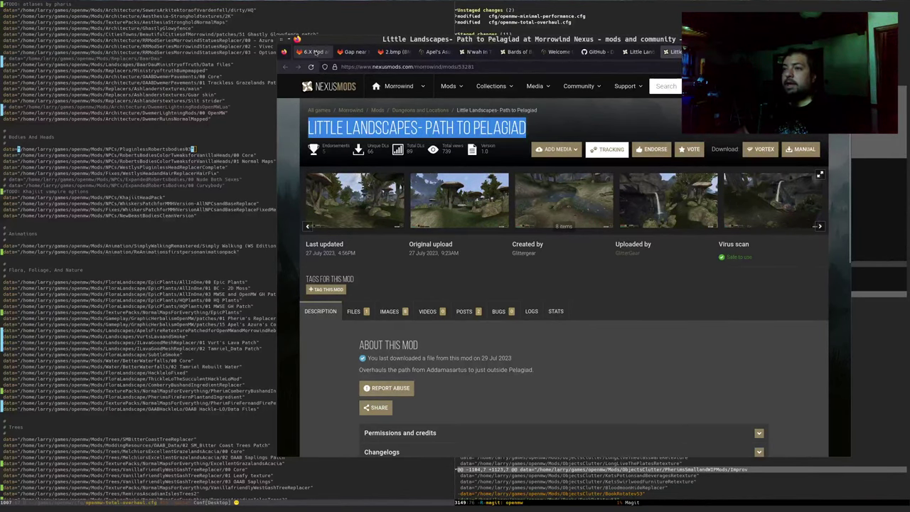
left_click(314, 52)
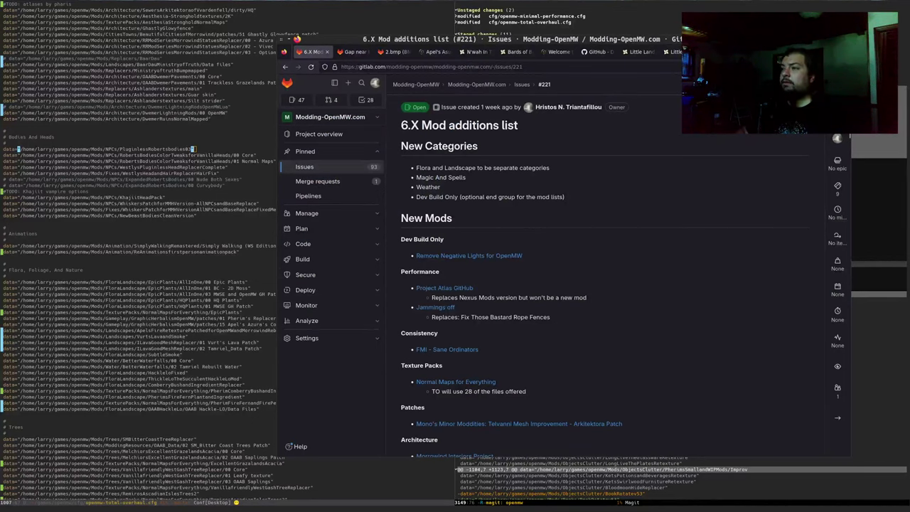
Step: Edit the issue description and start a new line after the Landscapes entries
key("e")
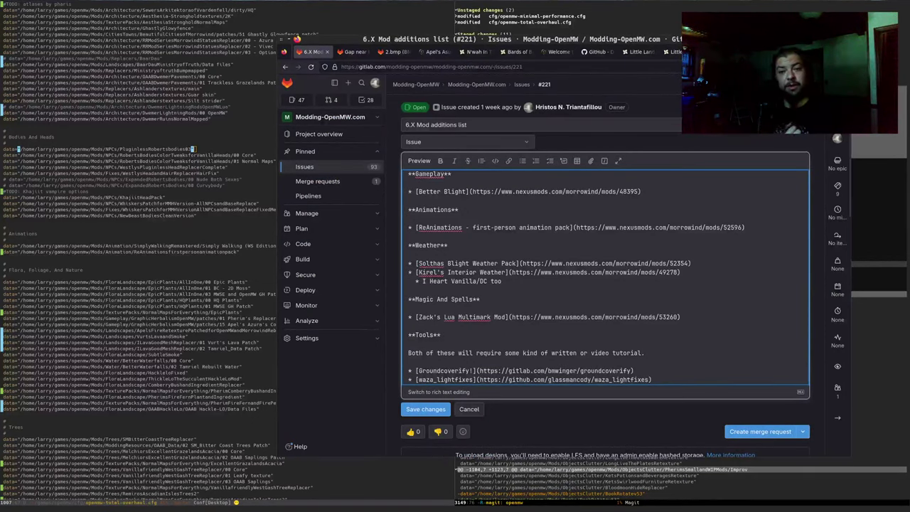
scroll(529, 192, "up", 10)
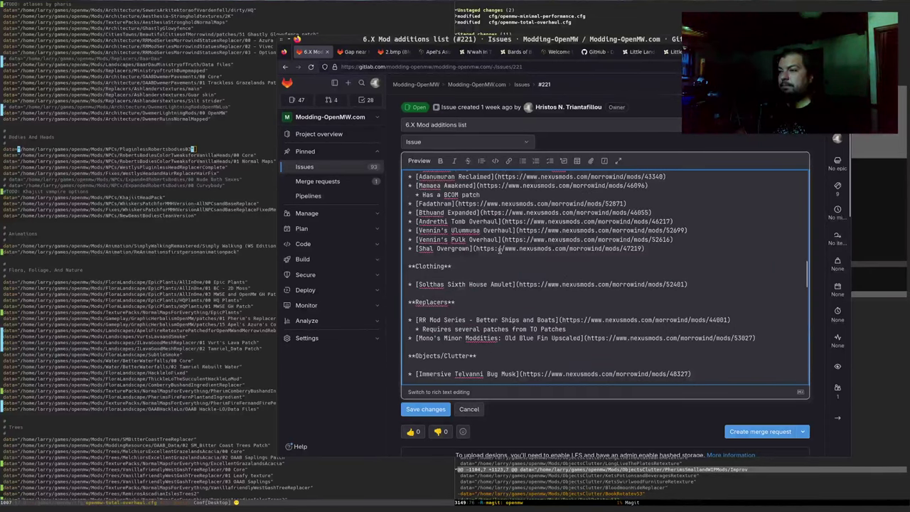
scroll(512, 220, "up", 10)
scroll(500, 249, "up", 1)
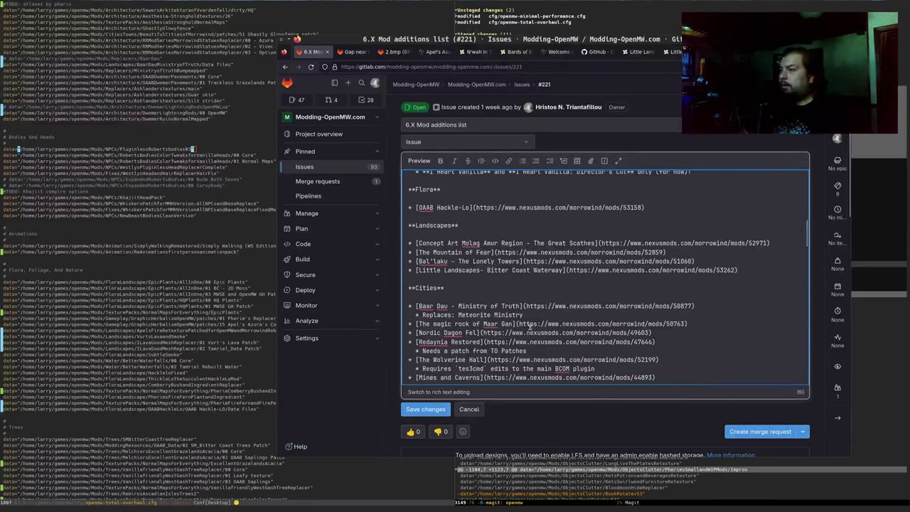
key("Return")
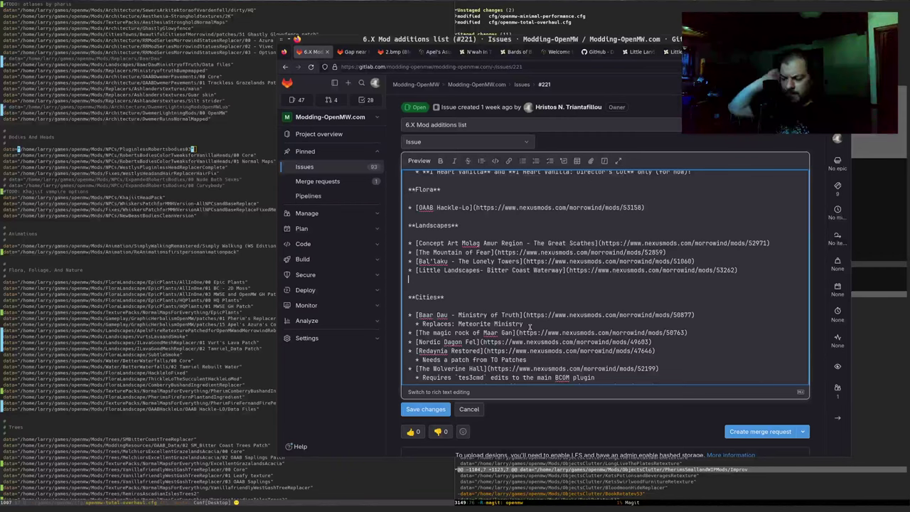
Step: Add a '* [Little Landscapes- Path to Pelagiad]()' bullet with an empty link
type("* ")
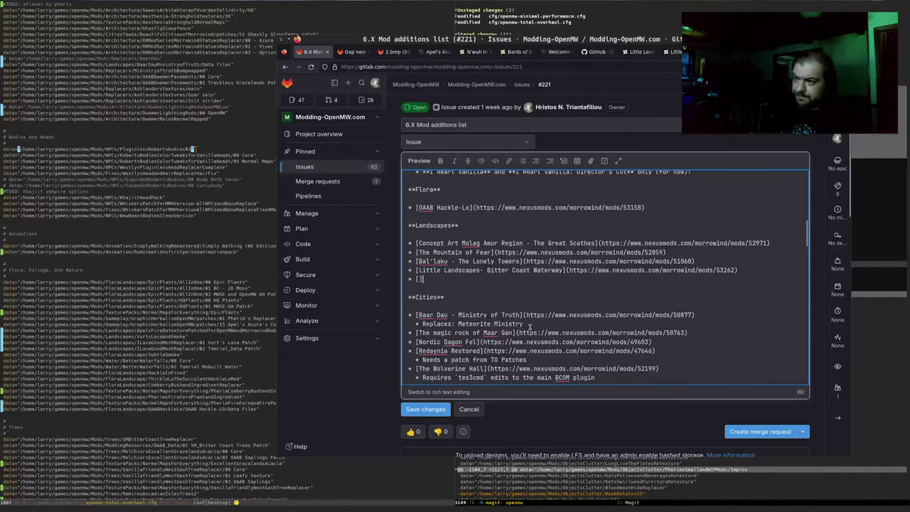
type("[](")
type("Little Landscapes- Path to Pelagiad")
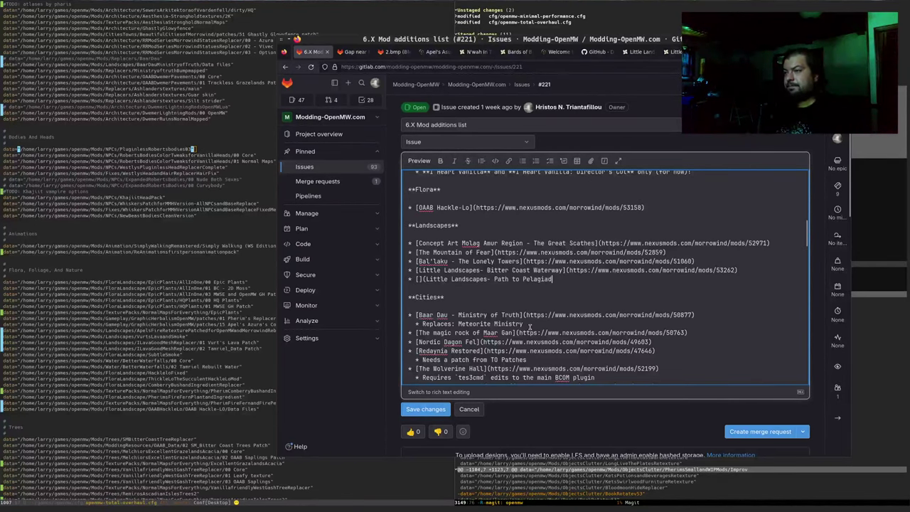
key("alt")
key("alt")
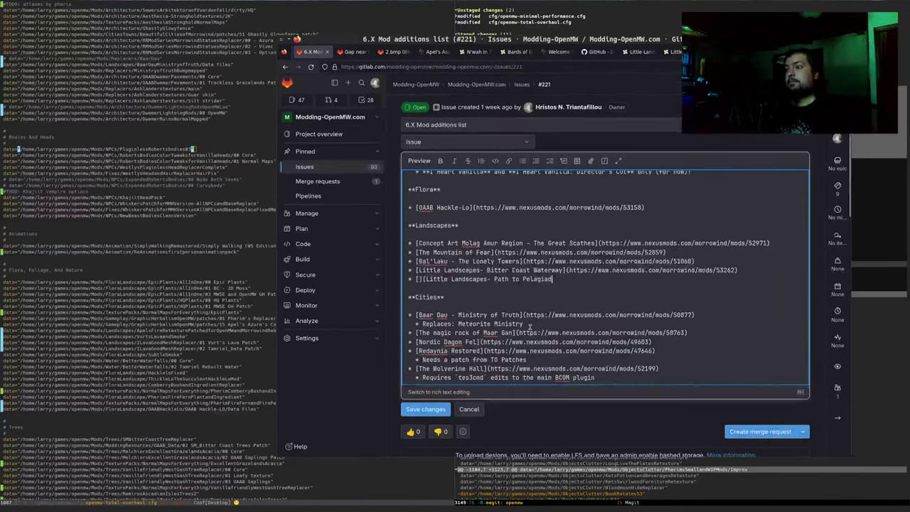
key("ctrl+z")
key("Left")
key("Left")
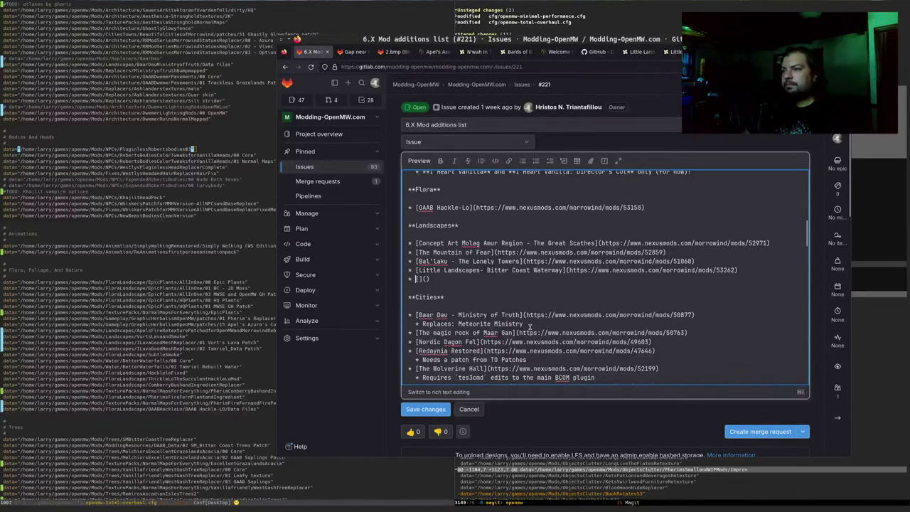
type("Little Landscapes- Path to Pelagiad")
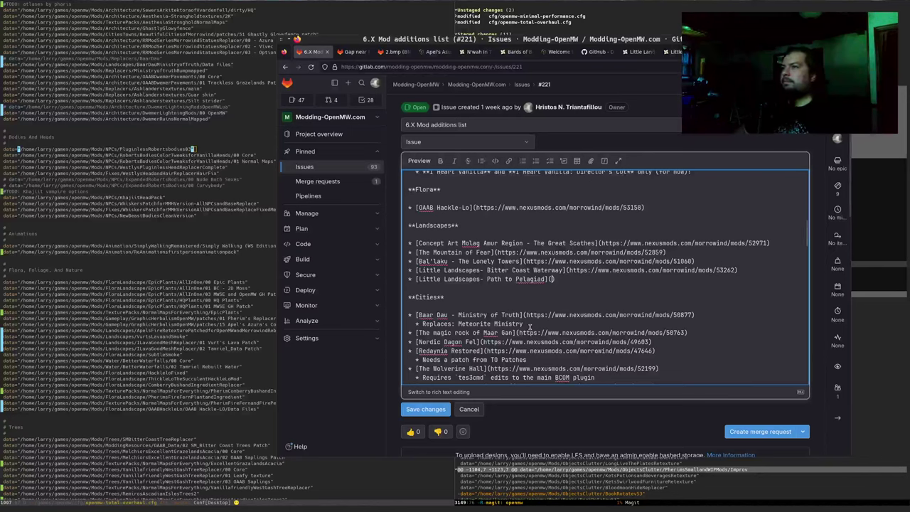
key("ctrl+shift+Tab")
key("ctrl+shift+Tab")
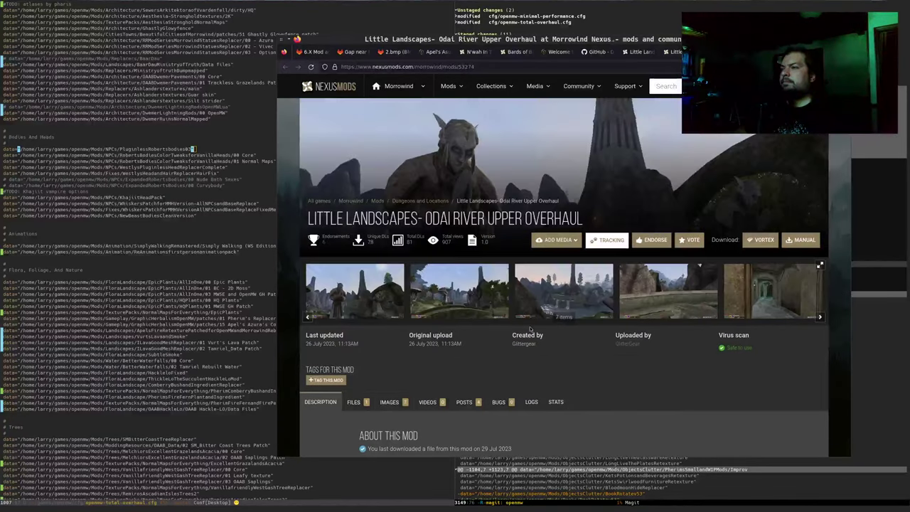
key("ctrl+shift+Tab")
key("ctrl+shift+Tab")
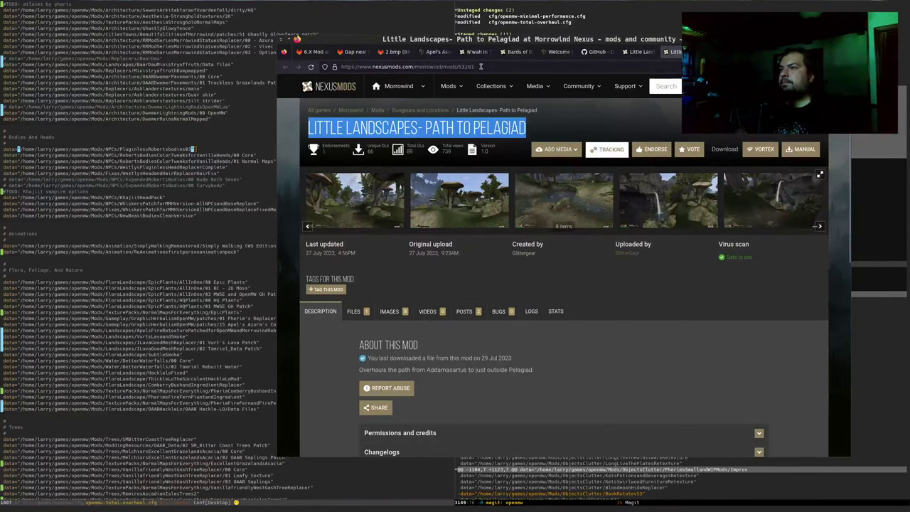
Step: View all six Path to Pelagiad screenshots in the full-size gallery viewer
left_click(488, 66)
left_click(629, 344)
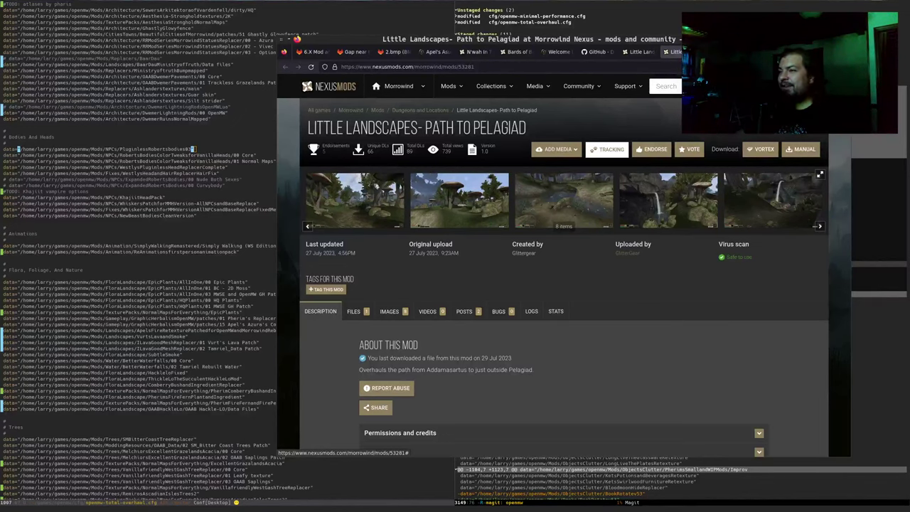
left_click(350, 198)
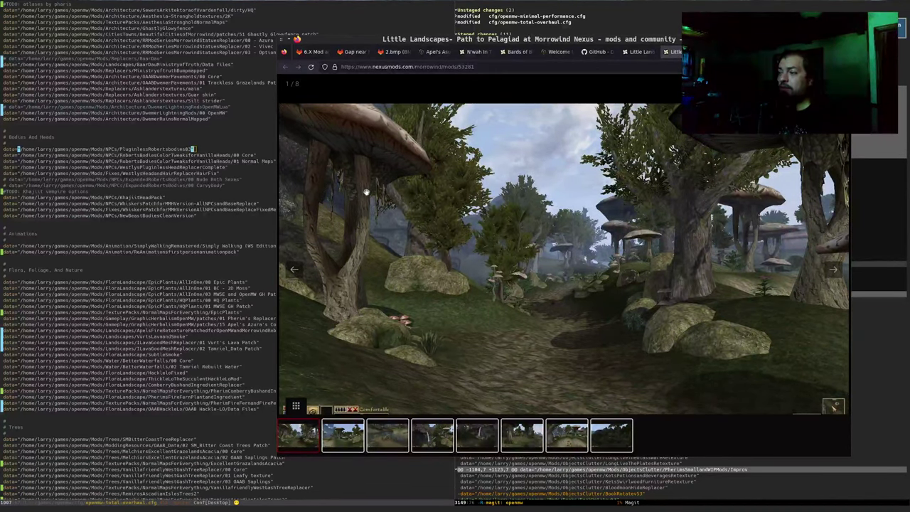
key("Right")
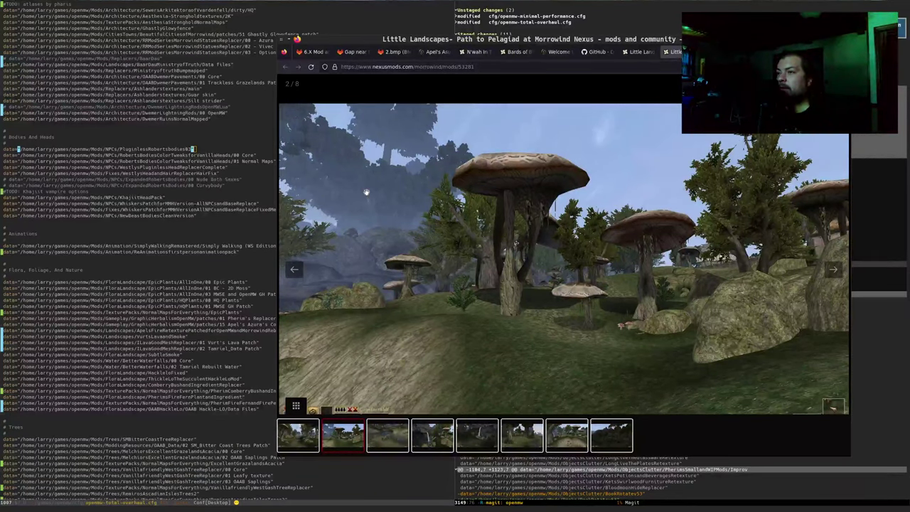
key("Right")
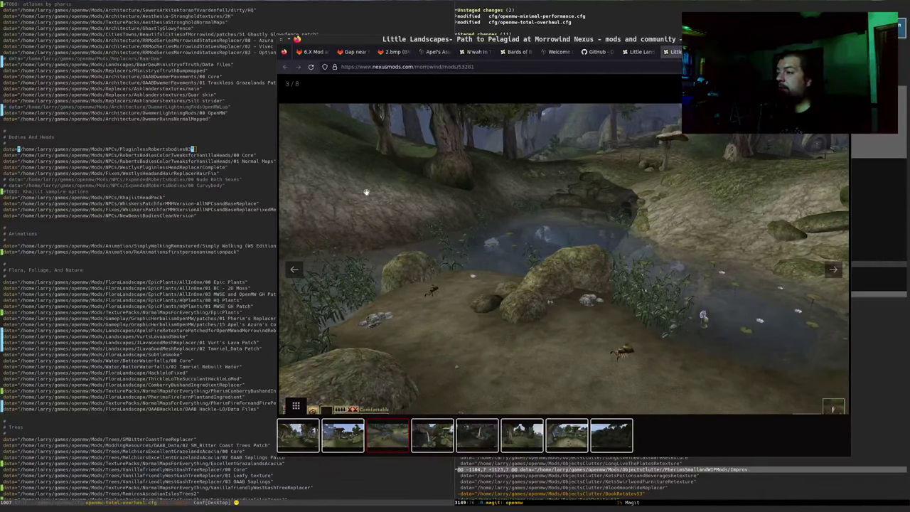
key("Right")
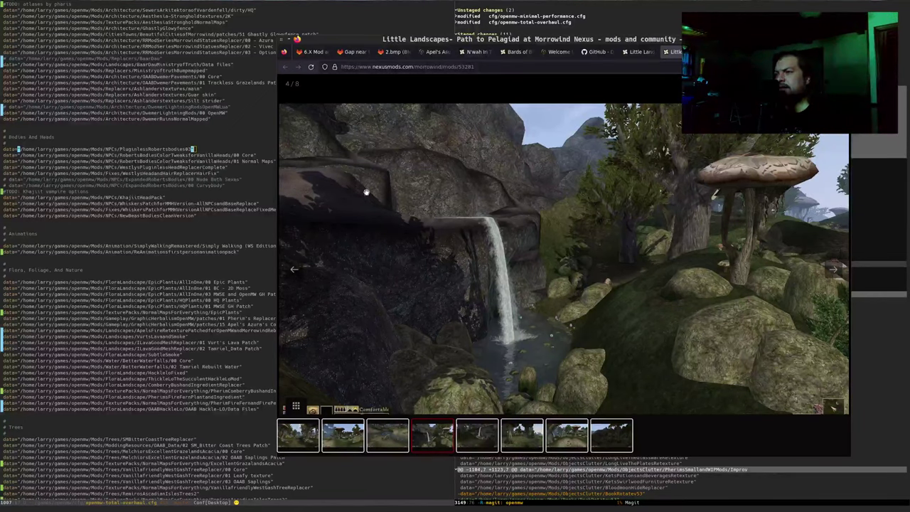
key("Right")
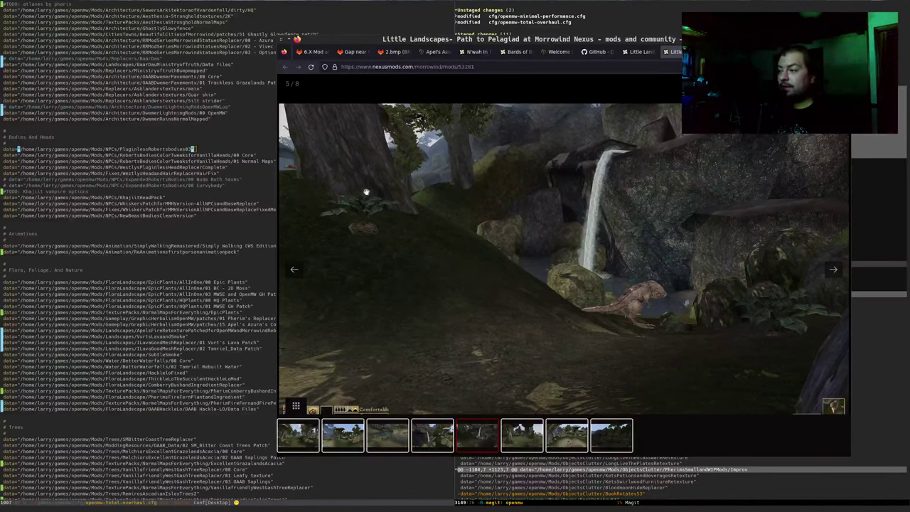
key("Right")
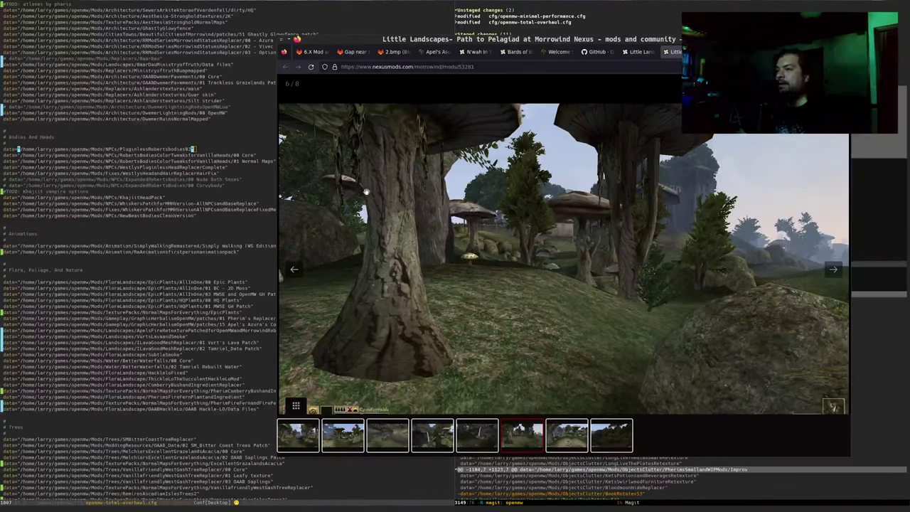
key("Escape")
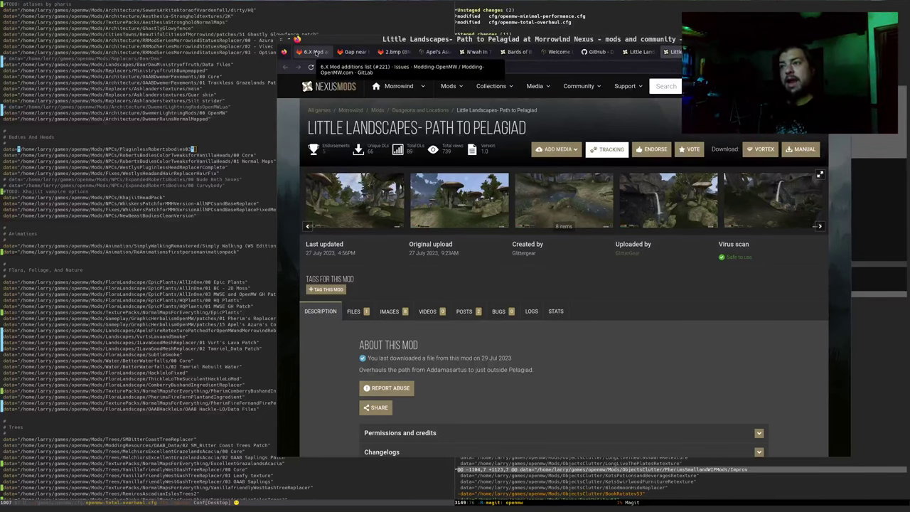
Step: Check the Path to Pelagiad entry in the GitLab issue draft
left_click(313, 52)
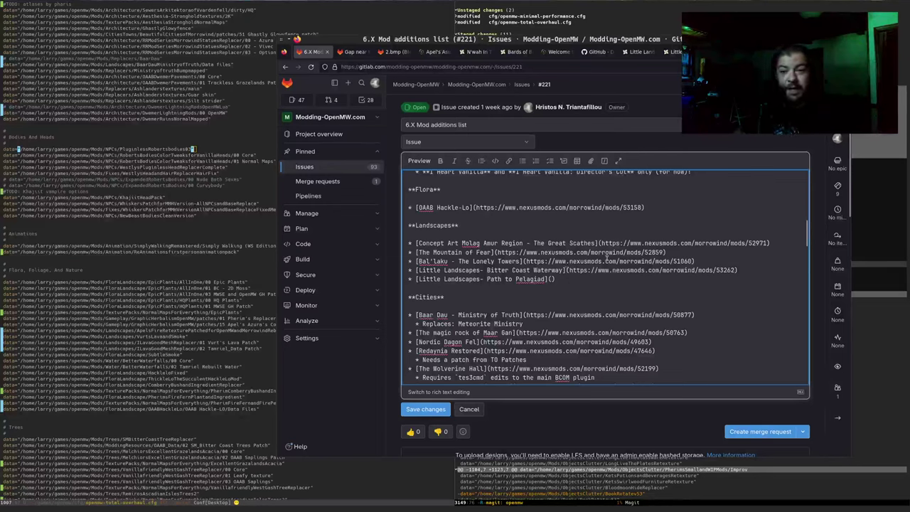
left_click_drag(438, 278, 546, 279)
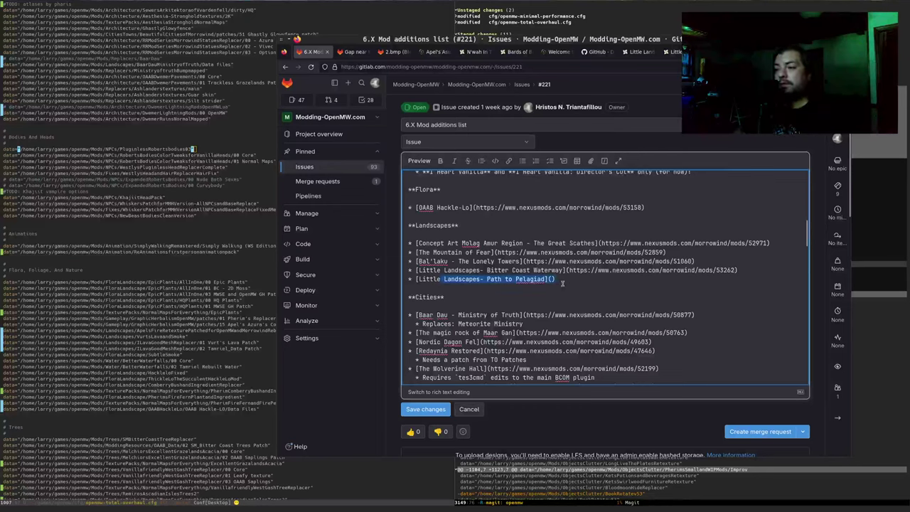
left_click(556, 287)
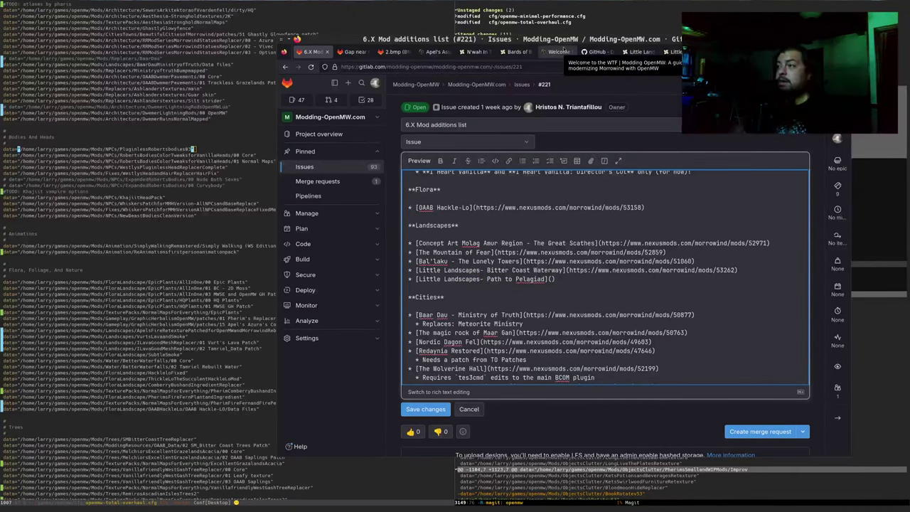
Step: Copy the Path to Pelagiad page URL and return to the issue editor
left_click(628, 51)
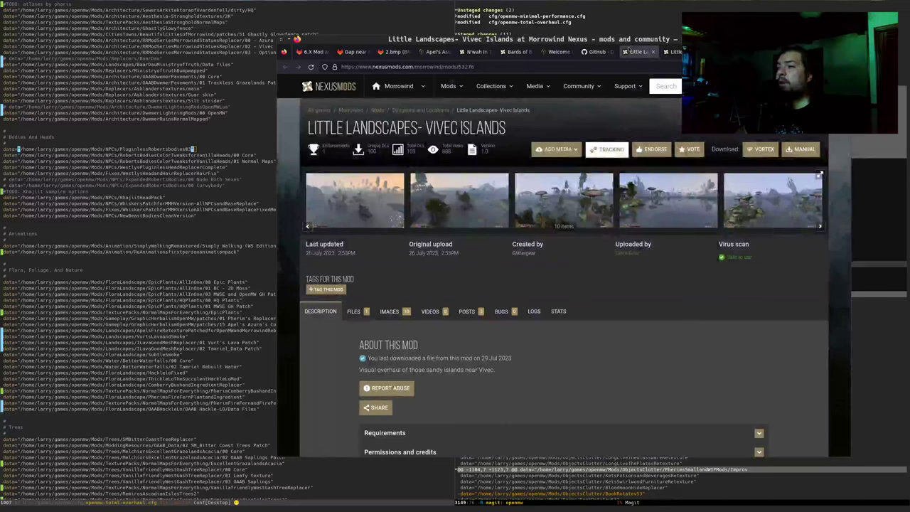
left_click(674, 51)
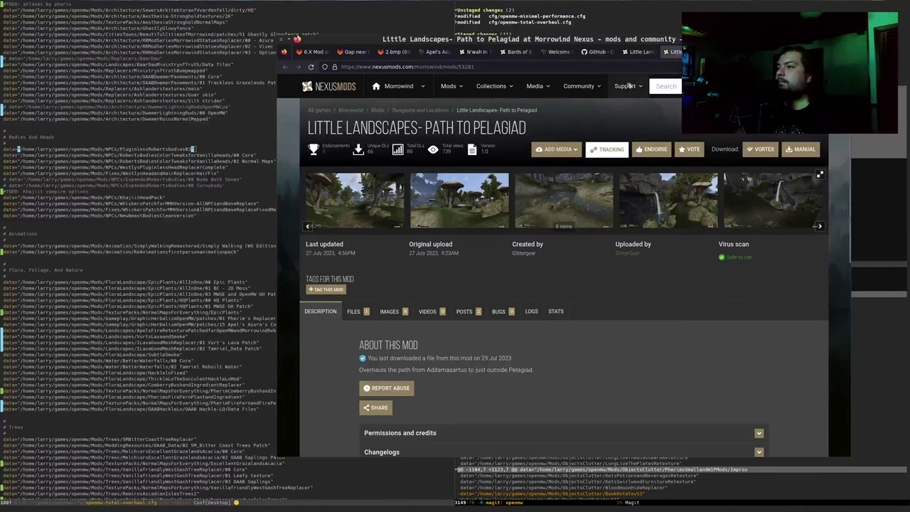
left_click(555, 52)
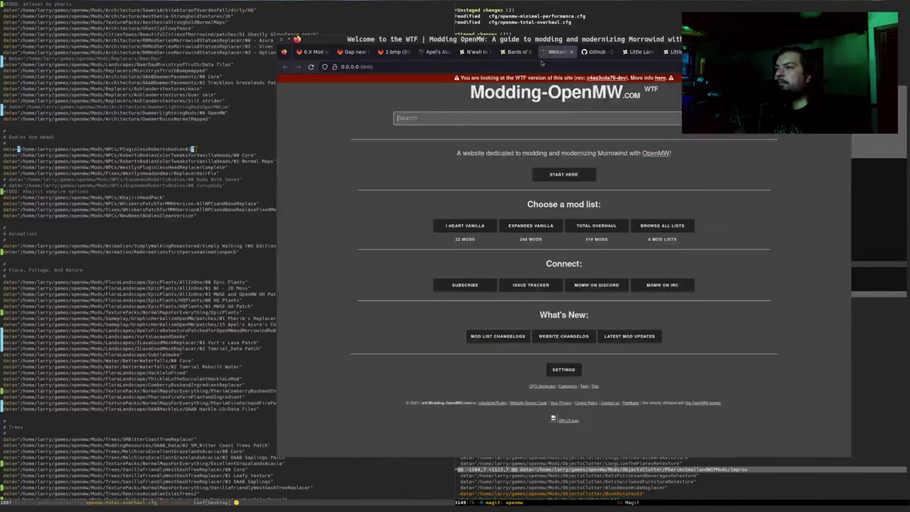
left_click(640, 52)
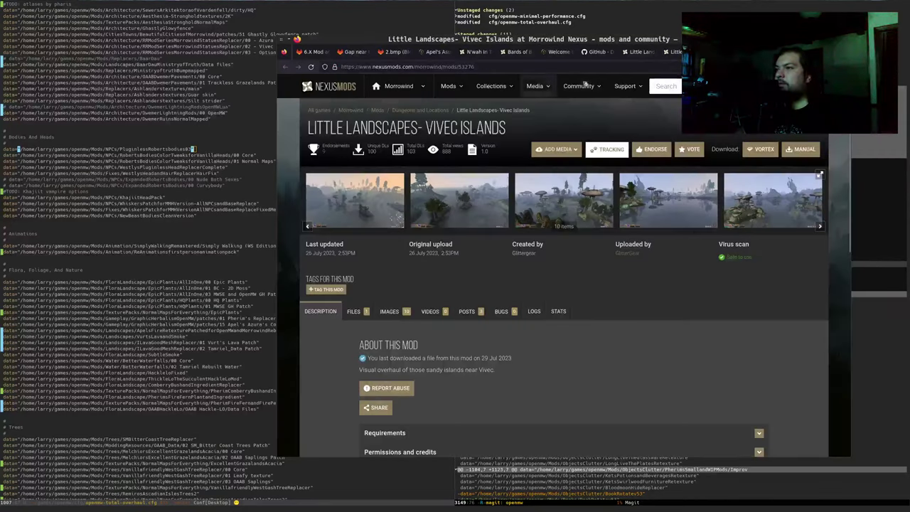
key("ctrl+Tab")
key("ctrl+Tab")
key("ctrl+Tab")
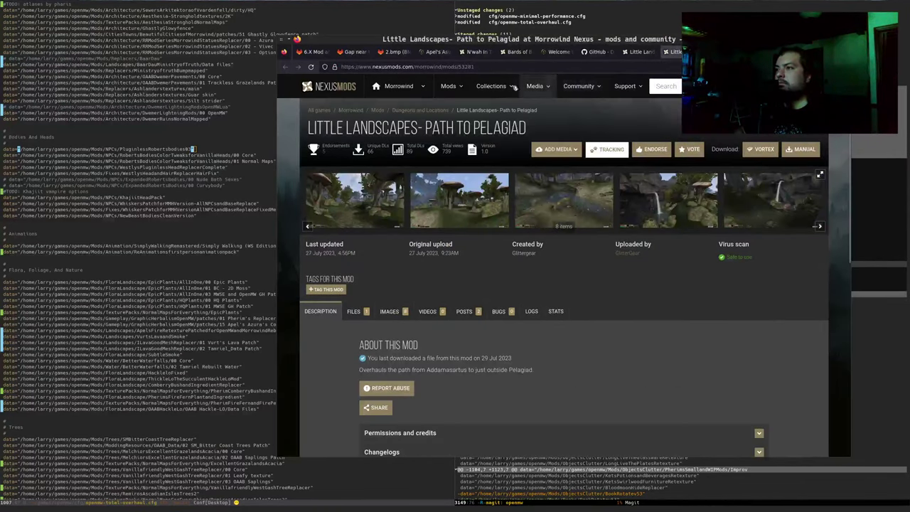
left_click(480, 68)
key("ctrl+c")
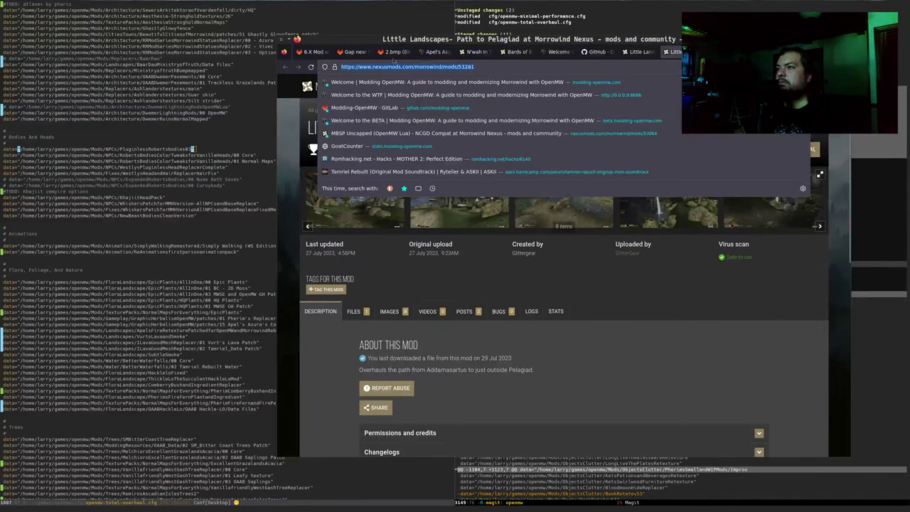
left_click(313, 52)
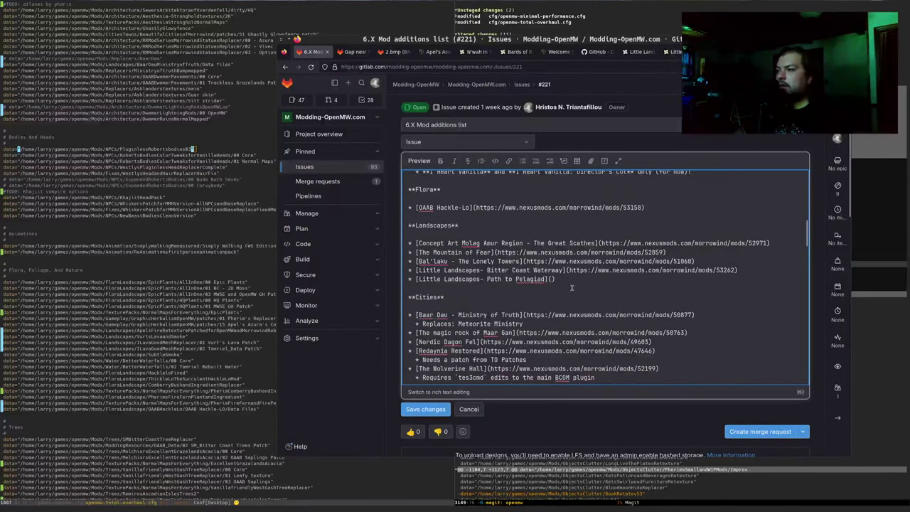
Step: Paste the Path to Pelagiad URL into its link and copy the Vivec Islands title
key("ctrl+v")
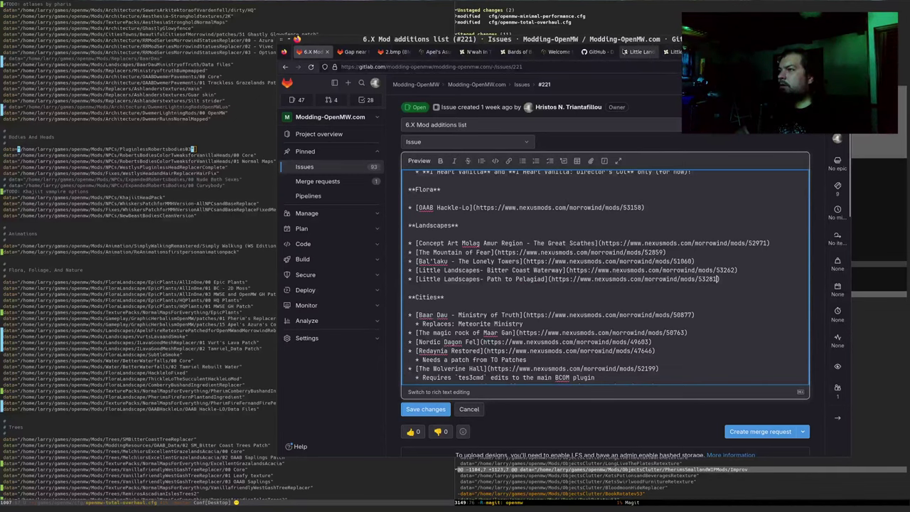
left_click(638, 52)
double_click(322, 126)
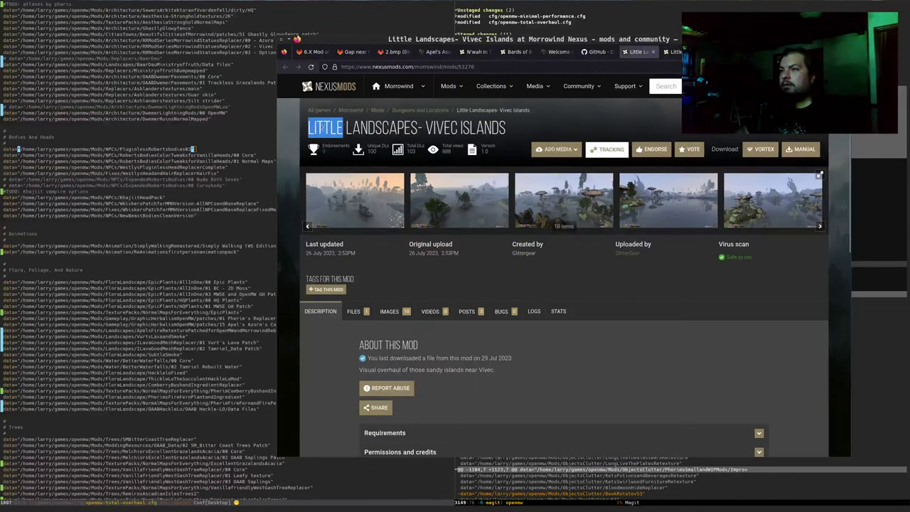
left_click_drag(348, 127, 506, 128)
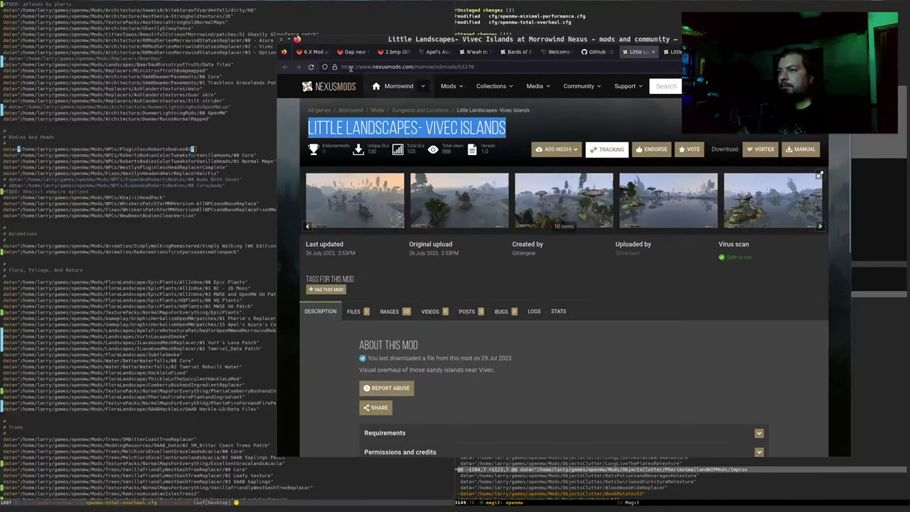
Step: Add a new bullet with the Vivec Islands title and an empty link
left_click(315, 54)
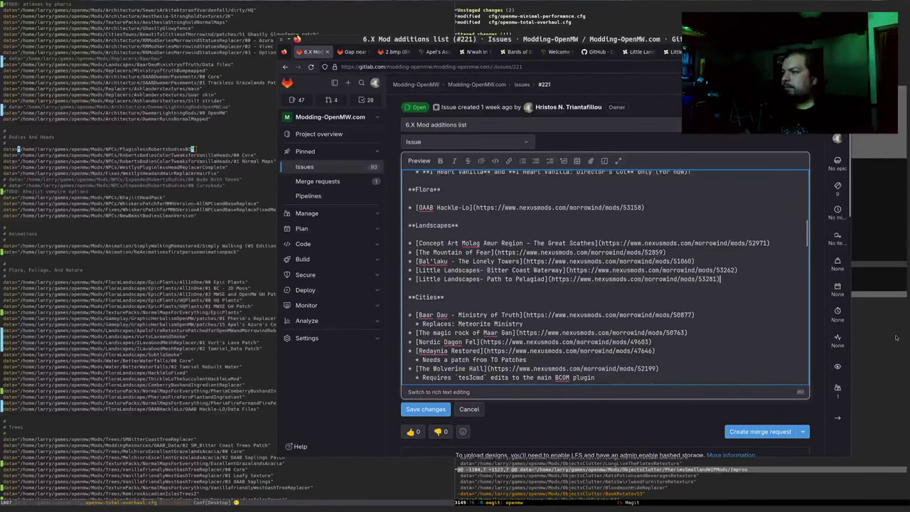
key("Return")
type("[")
type("Little Landscapes- Vivec Islands")
type("]")
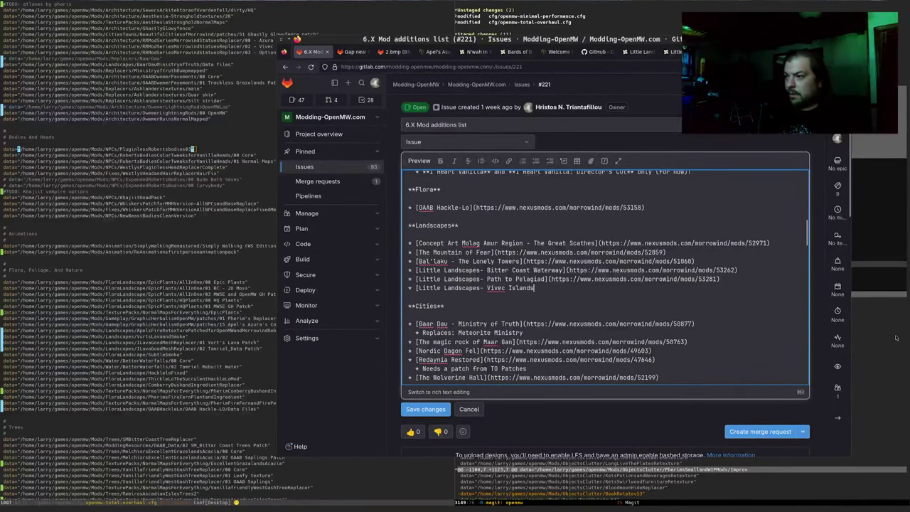
type("()")
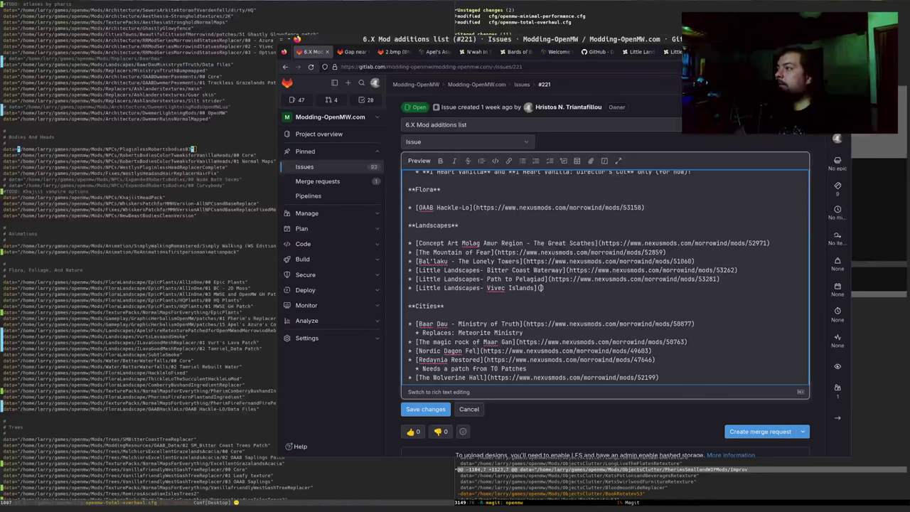
Step: Copy the Vivec Islands page URL and paste it into that entry's link
key("ctrl+shift+Tab")
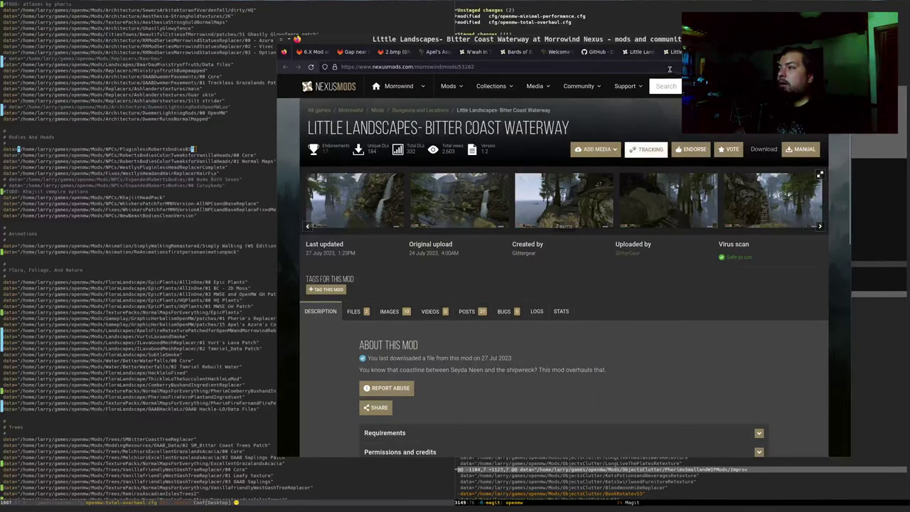
left_click(311, 52)
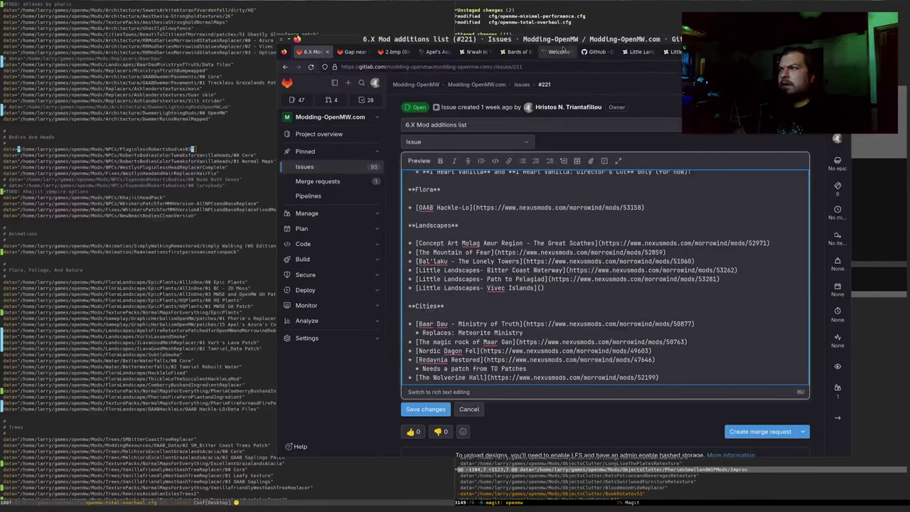
left_click(638, 51)
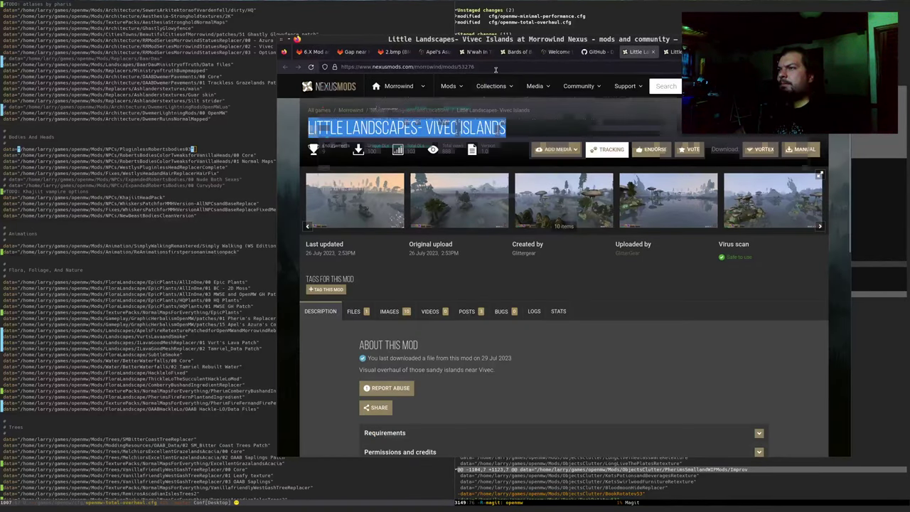
left_click(405, 66)
key("ctrl+c")
left_click(311, 51)
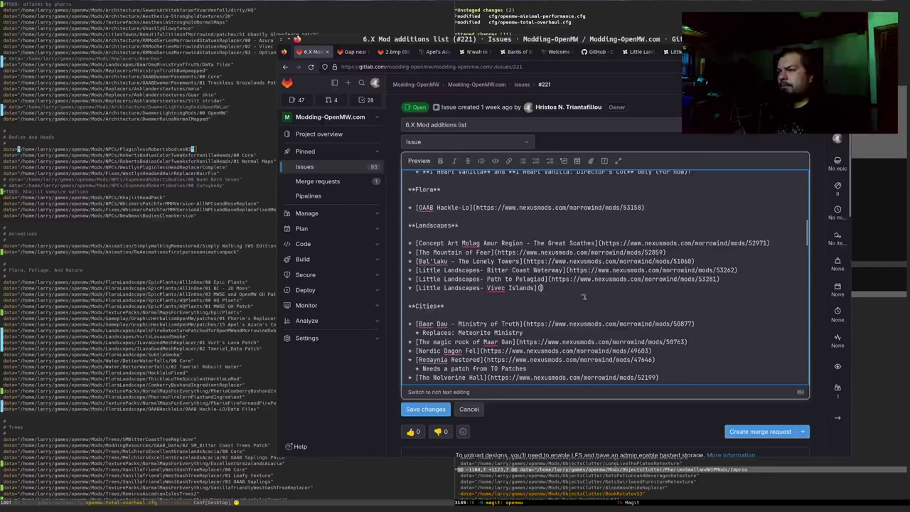
key("ctrl+v")
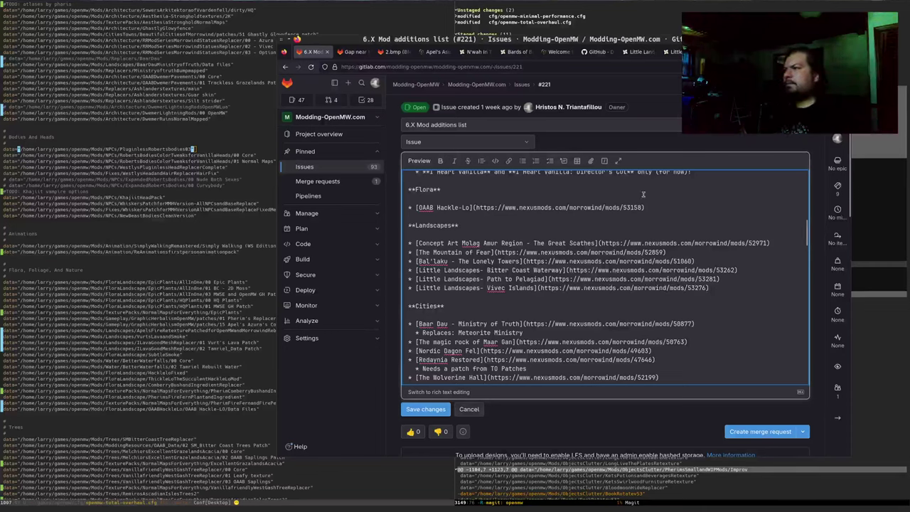
Step: Start a new Landscapes bullet and copy the Odai River Upper Overhaul mod title
key("End")
key("Return")
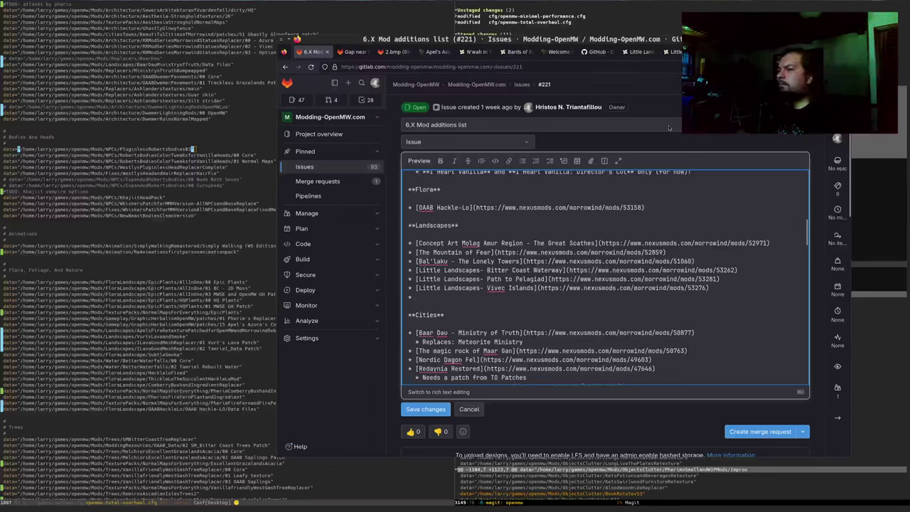
left_click(636, 52)
left_click(673, 52)
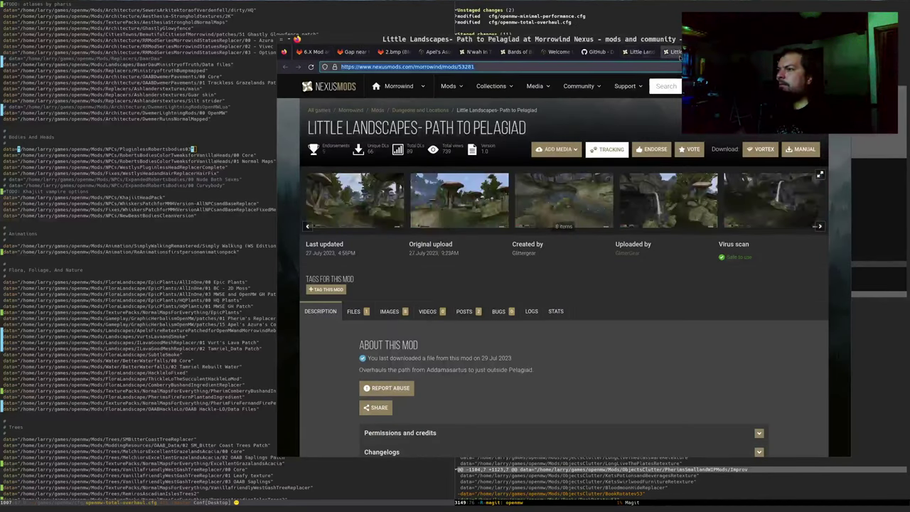
left_click(640, 52)
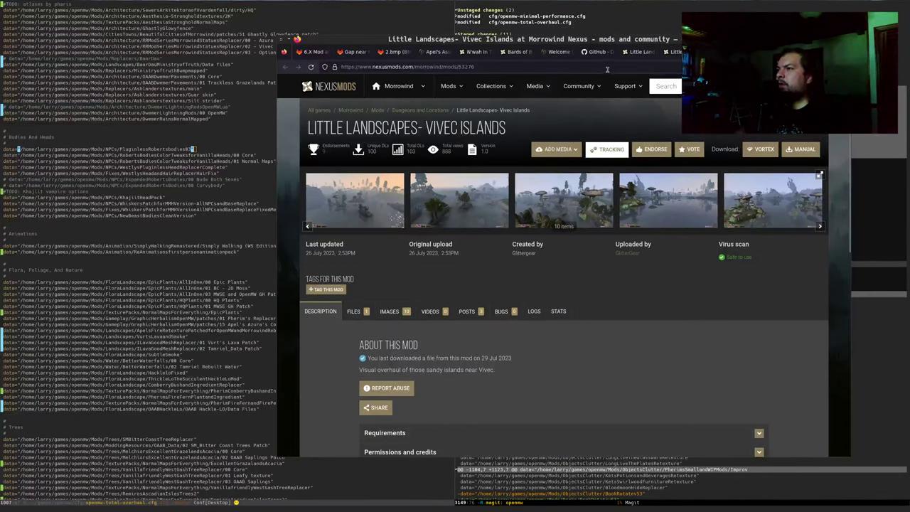
left_click(674, 52)
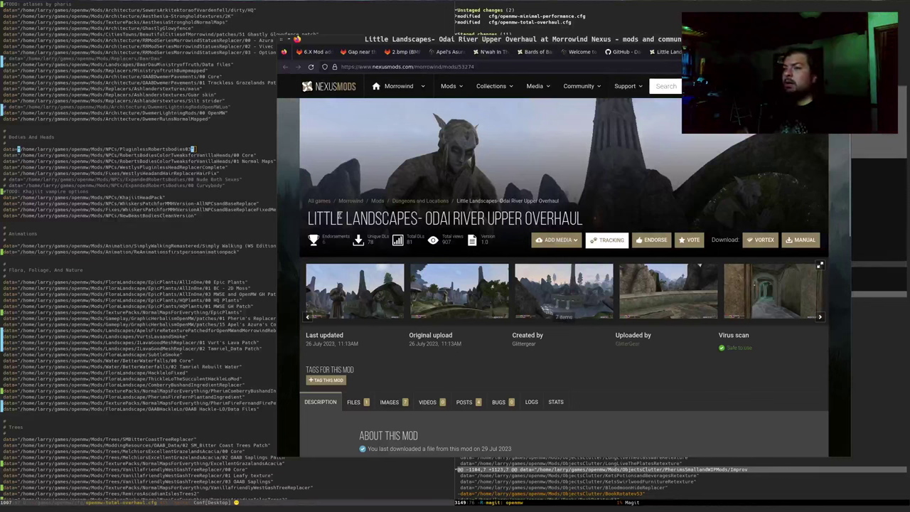
left_click_drag(307, 216, 551, 207)
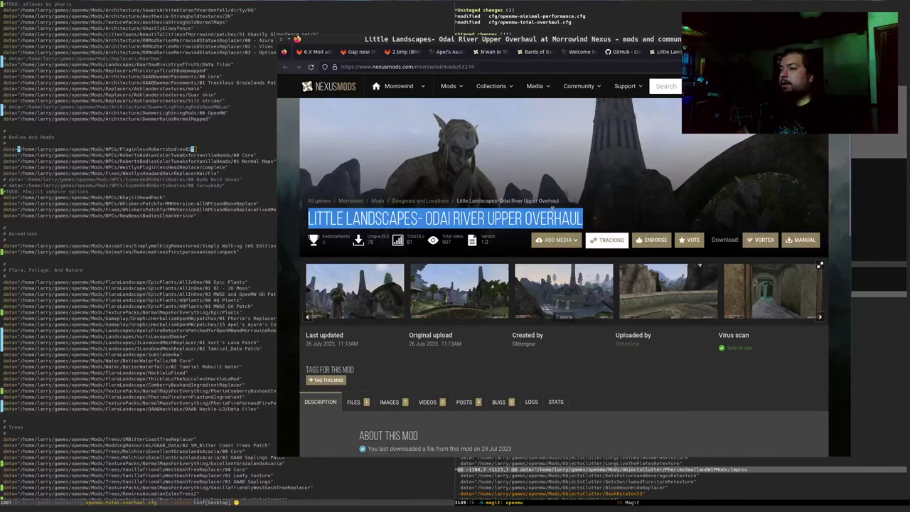
Step: Paste the Odai River Upper Overhaul title into the new entry with empty link parentheses
left_click(313, 52)
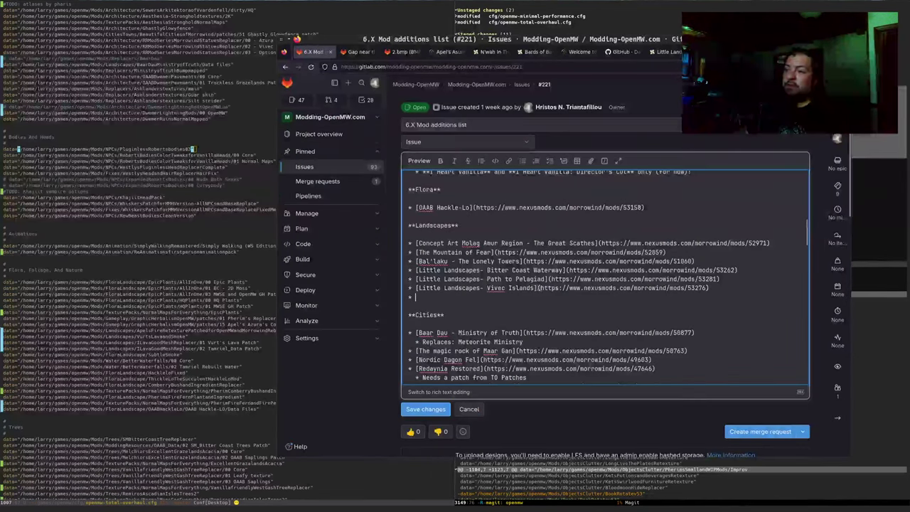
type("Little Landscapes- Odai River Upper Overhaul")
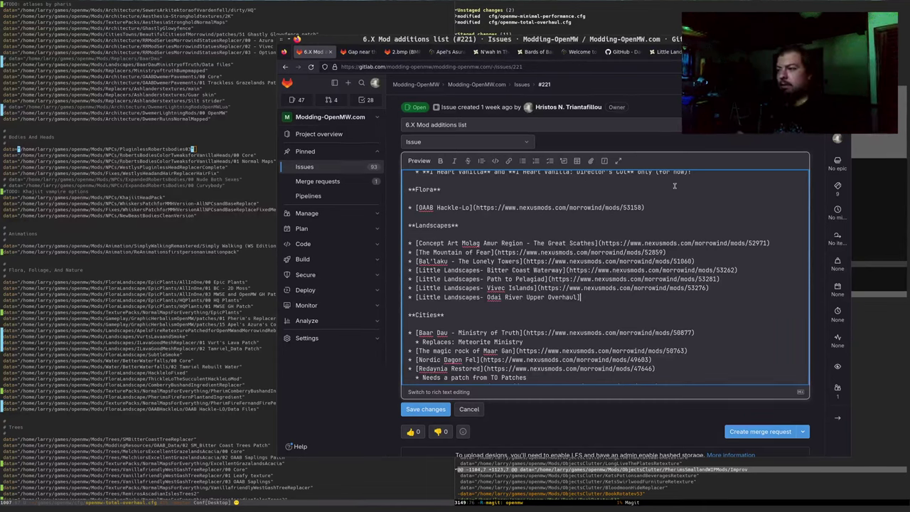
type("(")
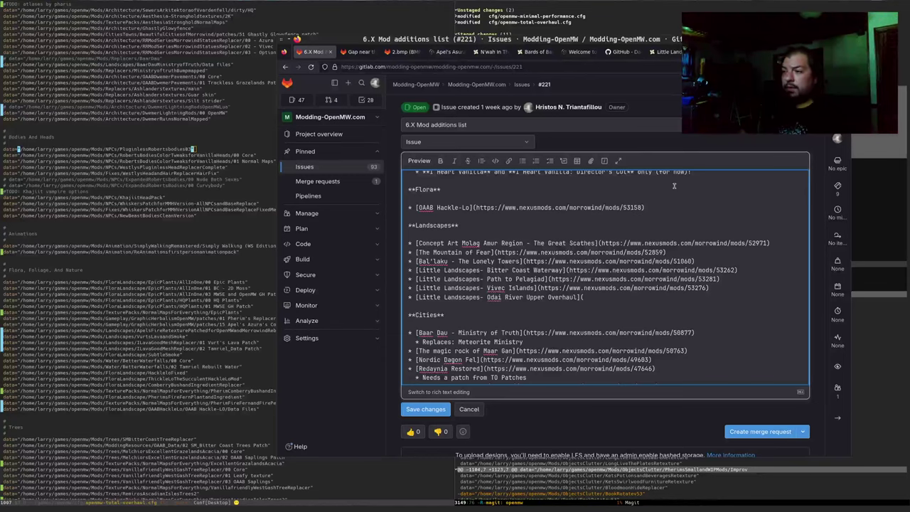
type(")")
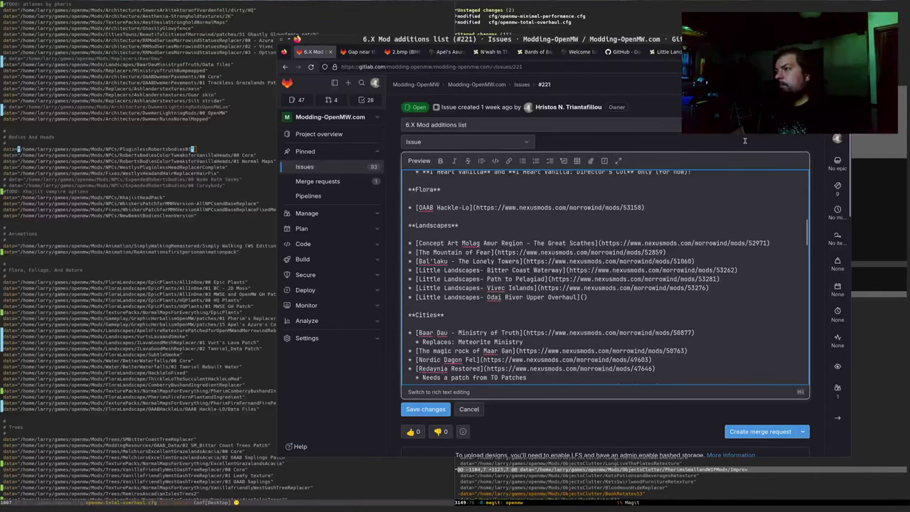
Step: Close the Bitter Coast Waterway tab and paste the Odai River mods/53274 URL into the link
key("ctrl+9")
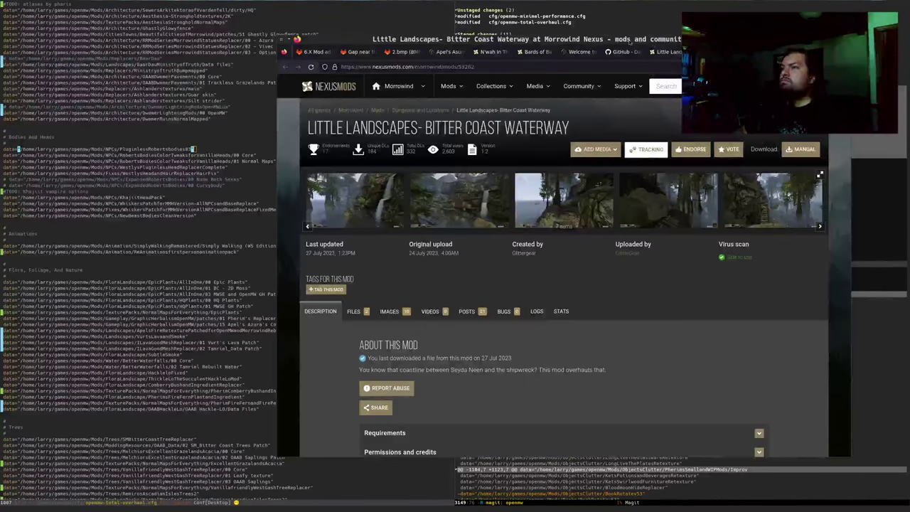
key("ctrl+w")
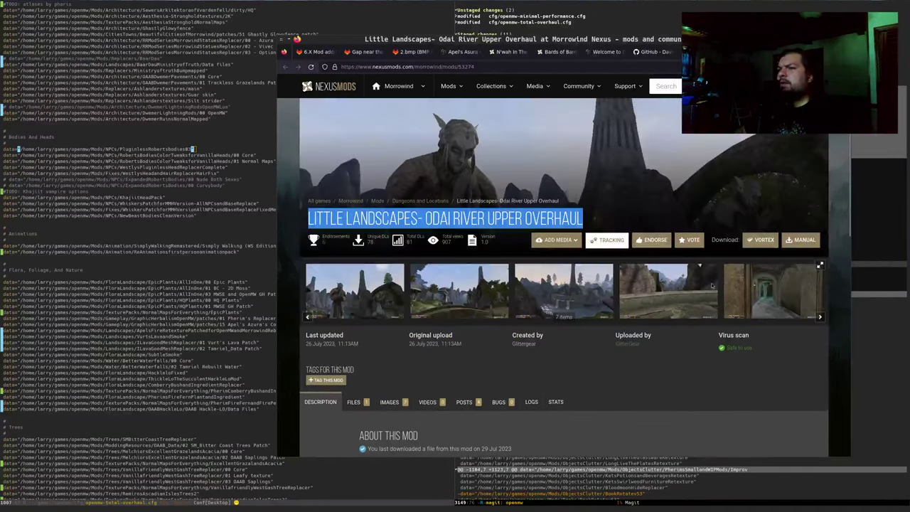
left_click(491, 66)
key("ctrl+c")
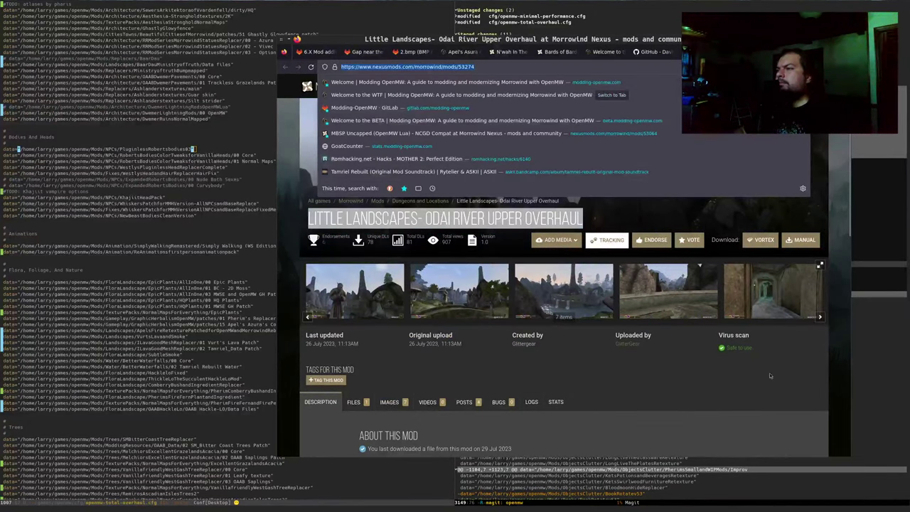
left_click(741, 380)
key("ctrl+1")
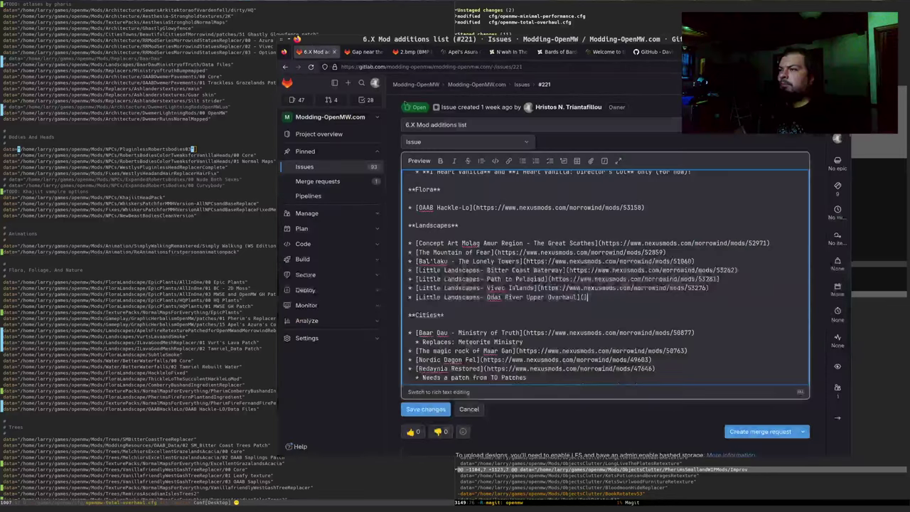
key("ctrl+v")
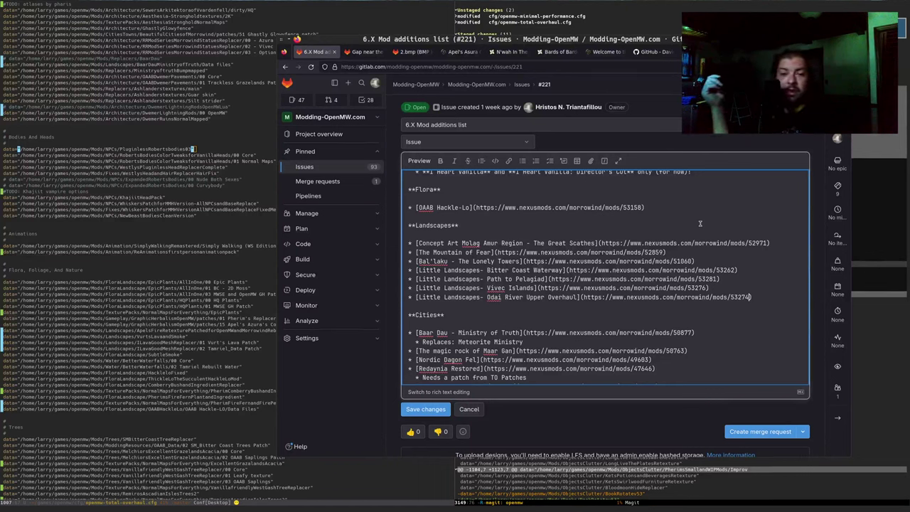
Step: Save the issue description and review the rendered Landscapes list
left_click(419, 411)
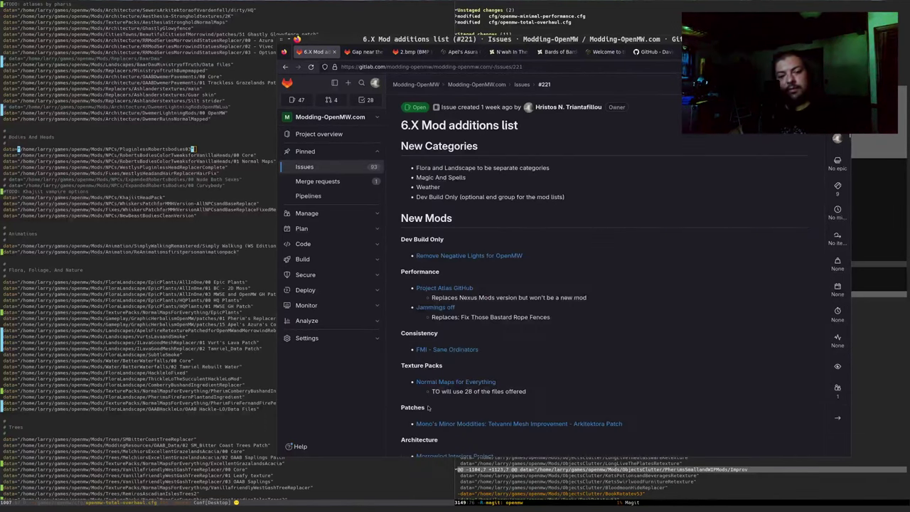
scroll(576, 321, "down", 5)
scroll(576, 322, "down", 4)
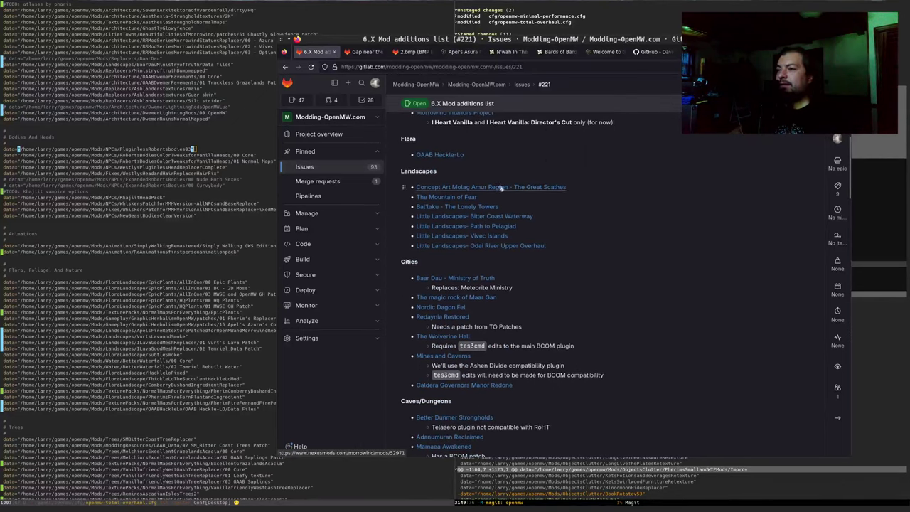
scroll(540, 213, "up", 1)
left_click_drag(600, 242, 619, 305)
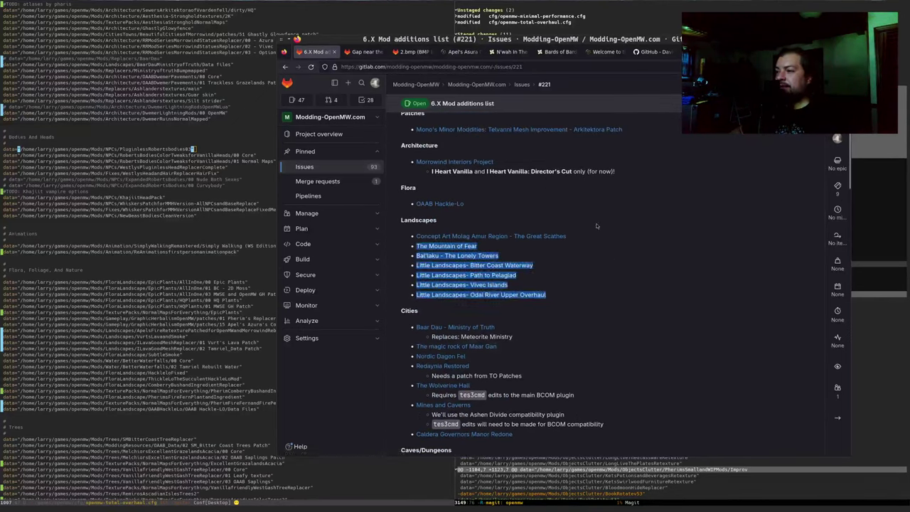
left_click(610, 298)
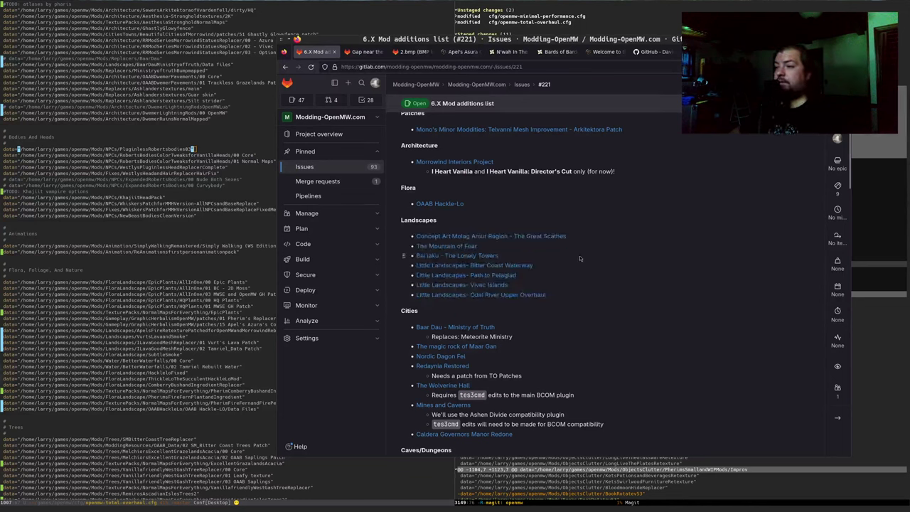
scroll(588, 260, "up", 3)
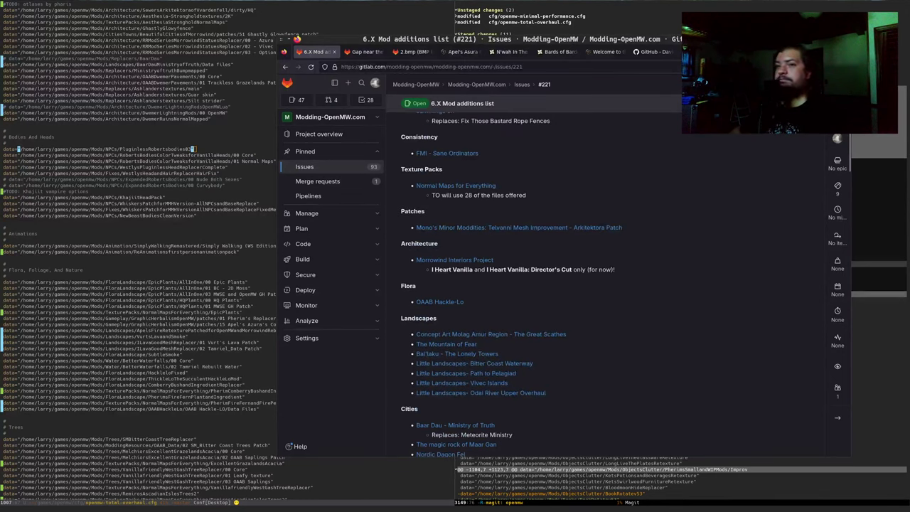
Step: In the terminal, recall the previous run.sh launch command and delete its Vivec cell name
key("alt+Tab")
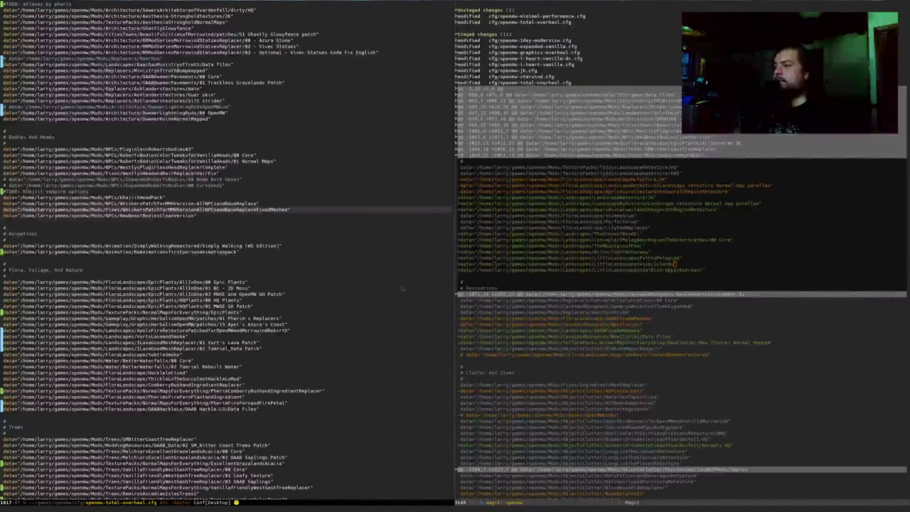
key("alt+Tab")
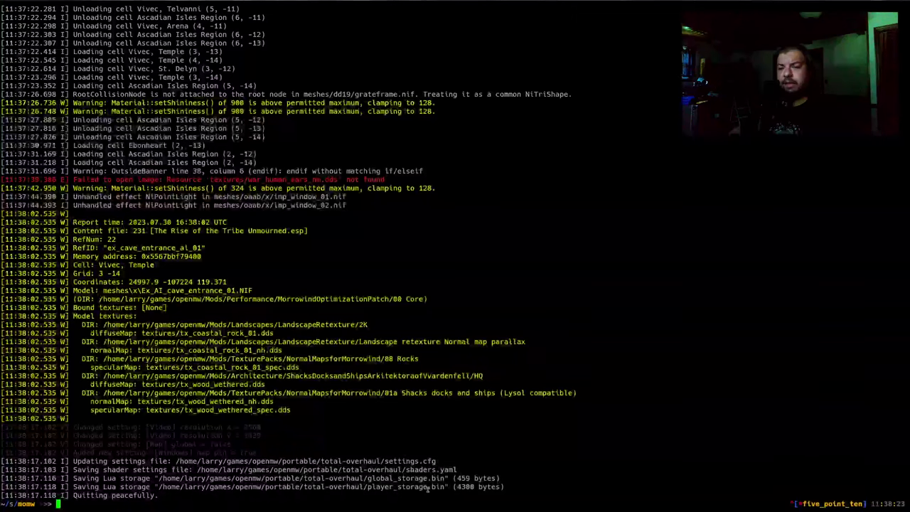
key("ctrl+r")
type("run")
key("Return")
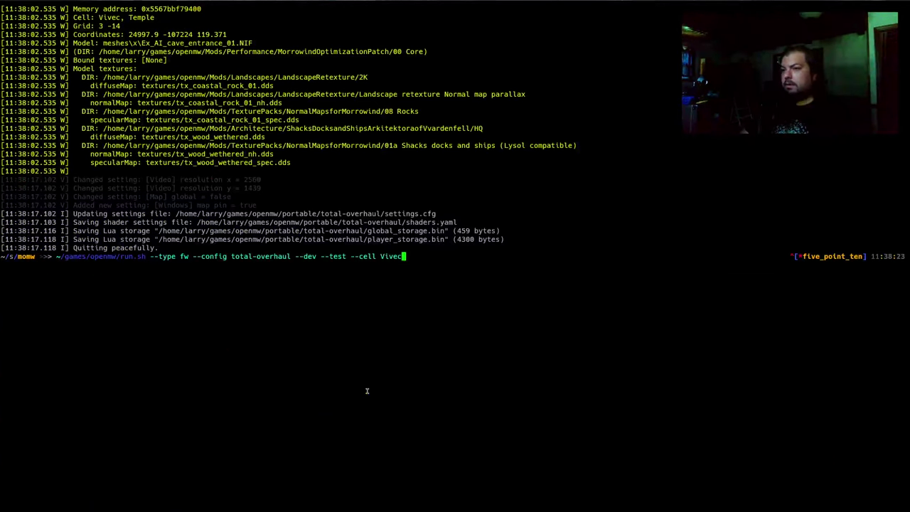
key("ctrl+w")
Step: Launch the total-overhaul run.sh test with the cell set to Balmora
type("Balmor")
type("a")
key("Return")
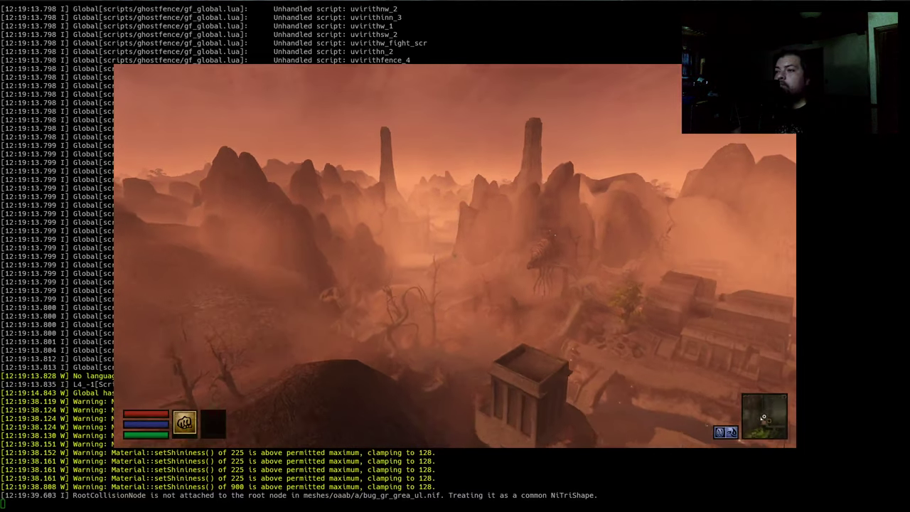
Step: Set the weather with the console command changeweather "Ascadian Isles Region"
key("grave")
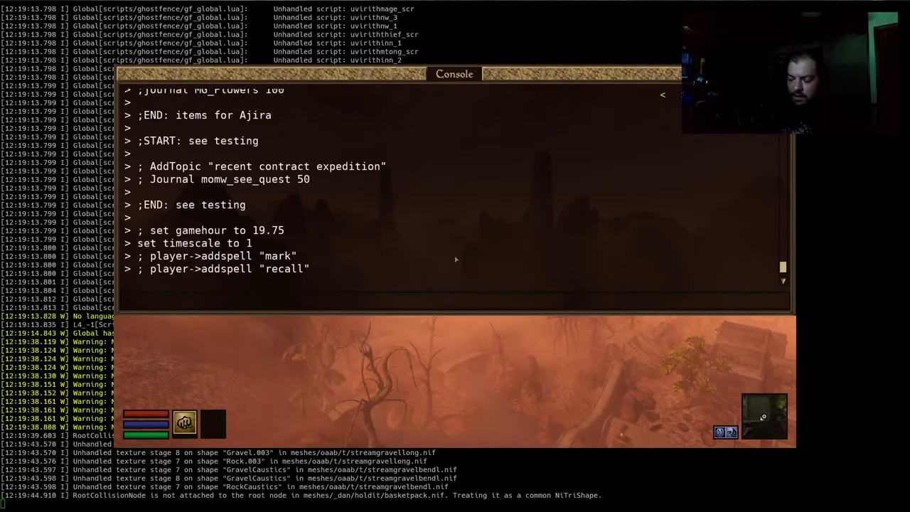
type("changeweather")
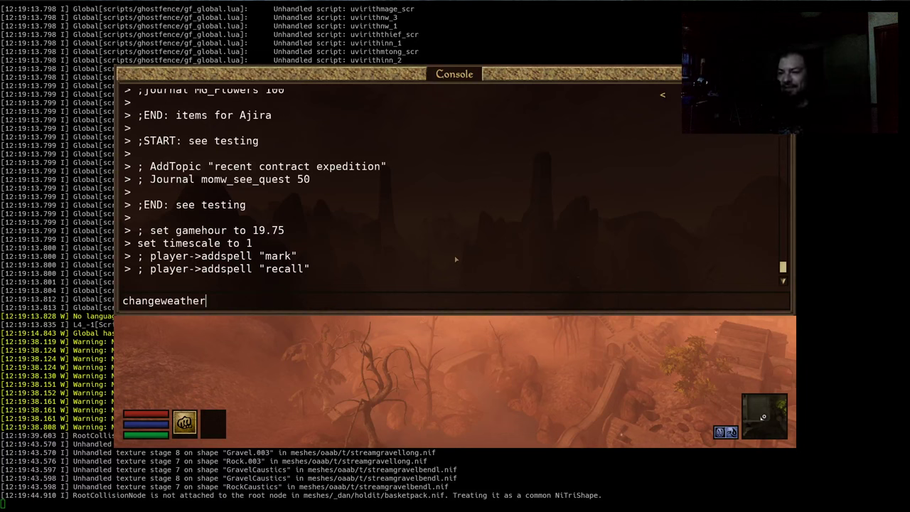
type(" \"")
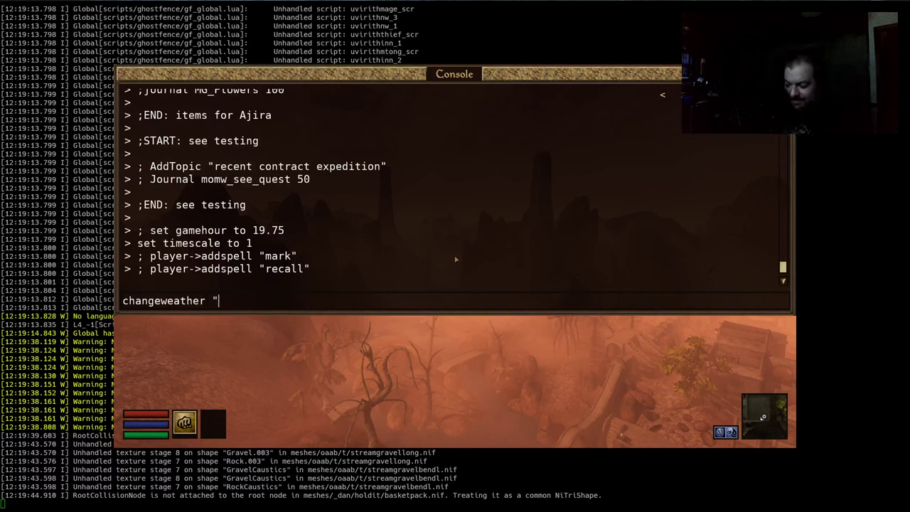
type("Ascadian ")
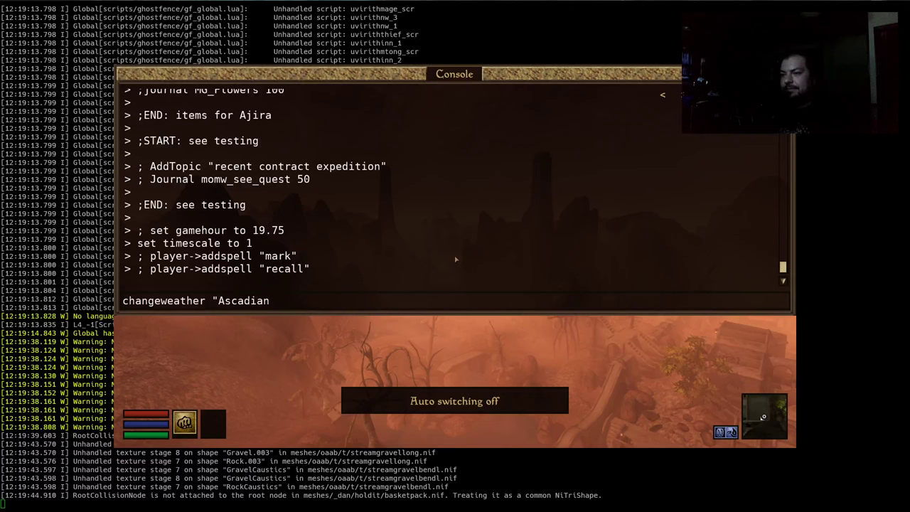
type("Isles")
type("Region\" 0")
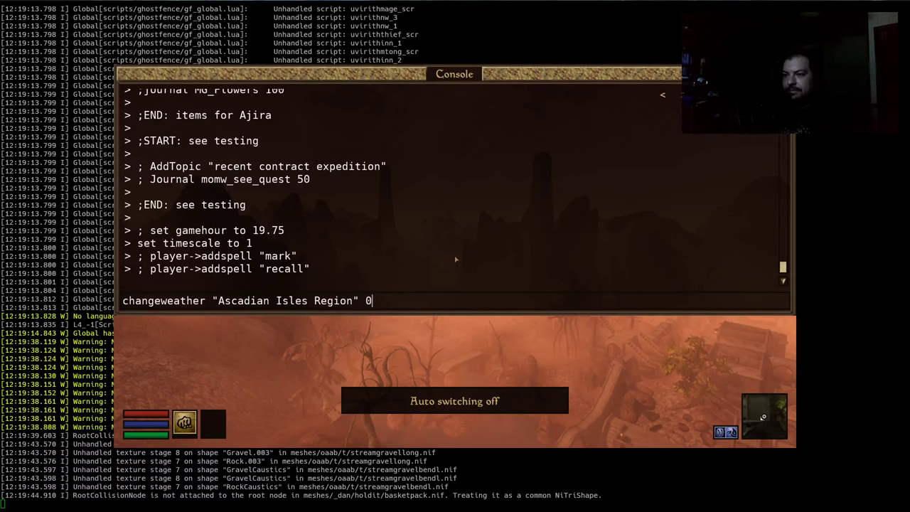
key("Return")
key("grave")
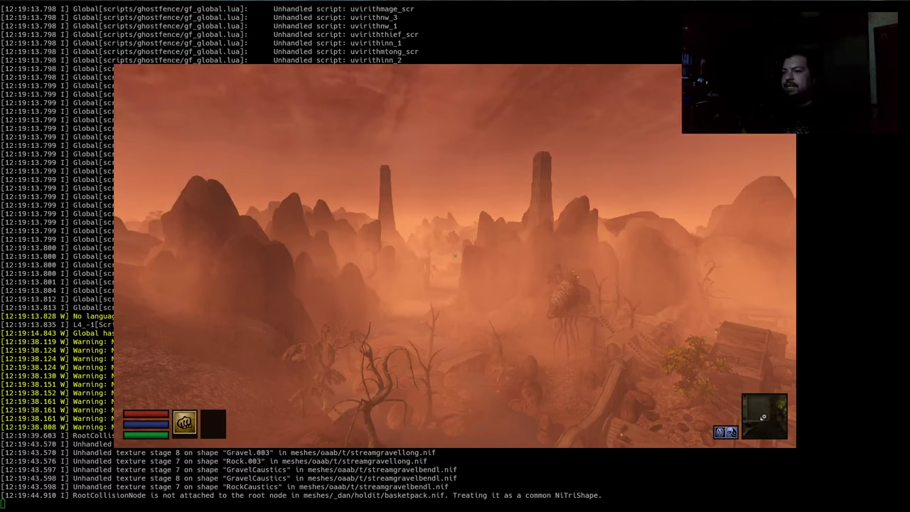
Step: Walk through the ash landscape past the rocks toward the circular walled ledge
key("w")
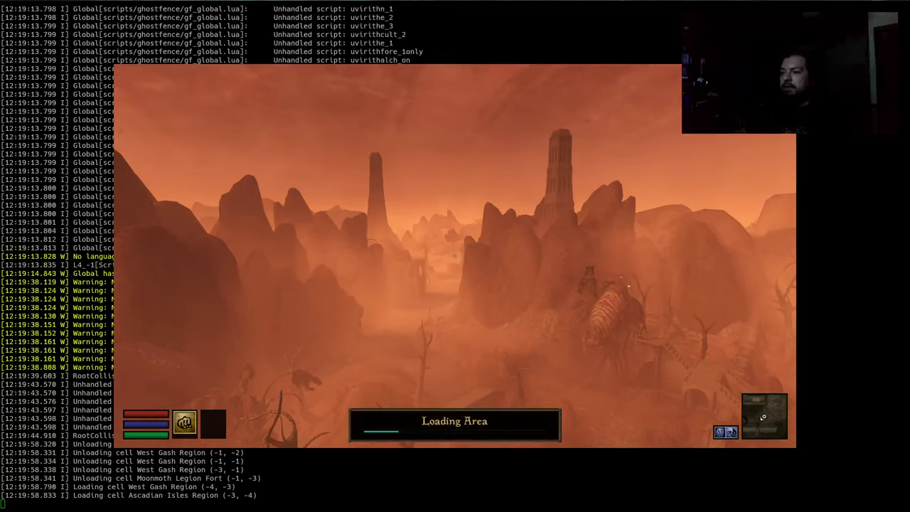
key("w")
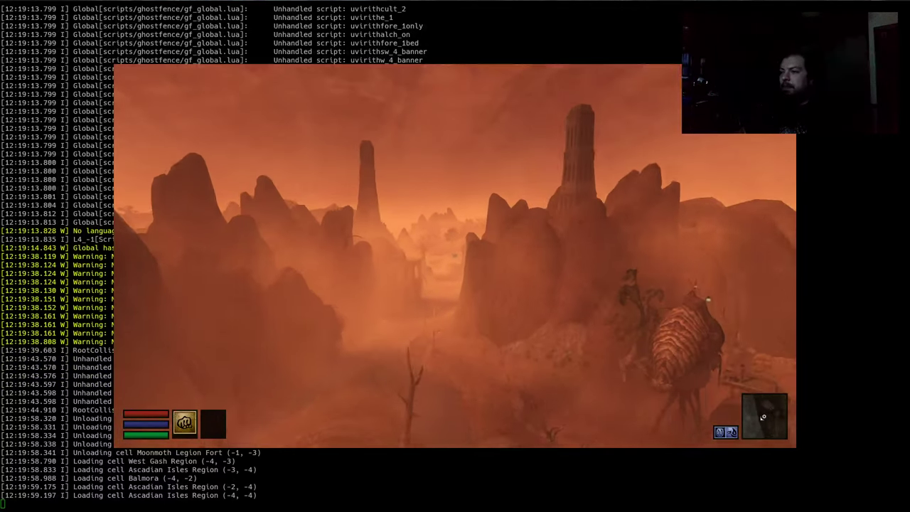
key("w")
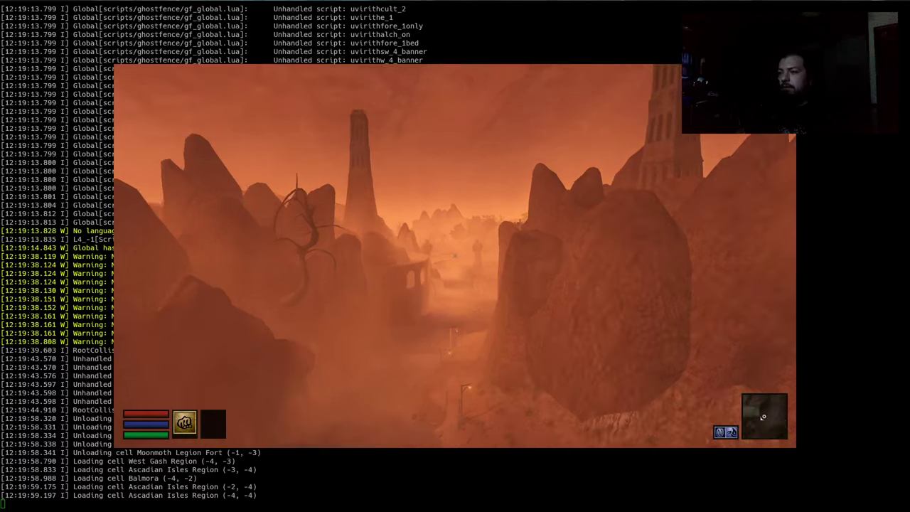
key("w")
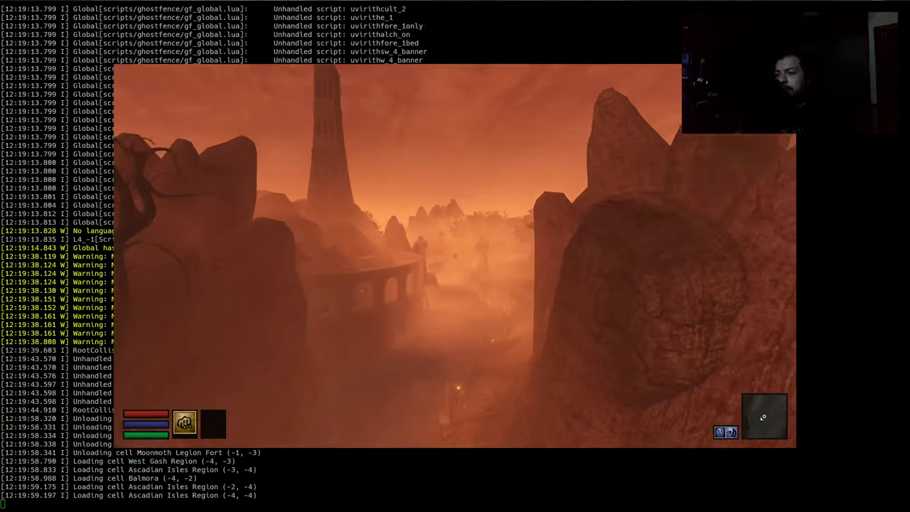
key("w")
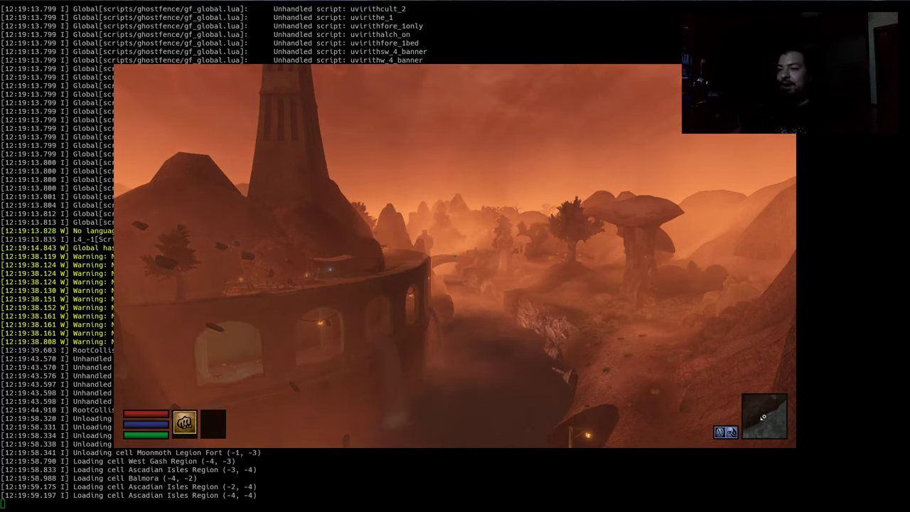
mouse_move(455, 256)
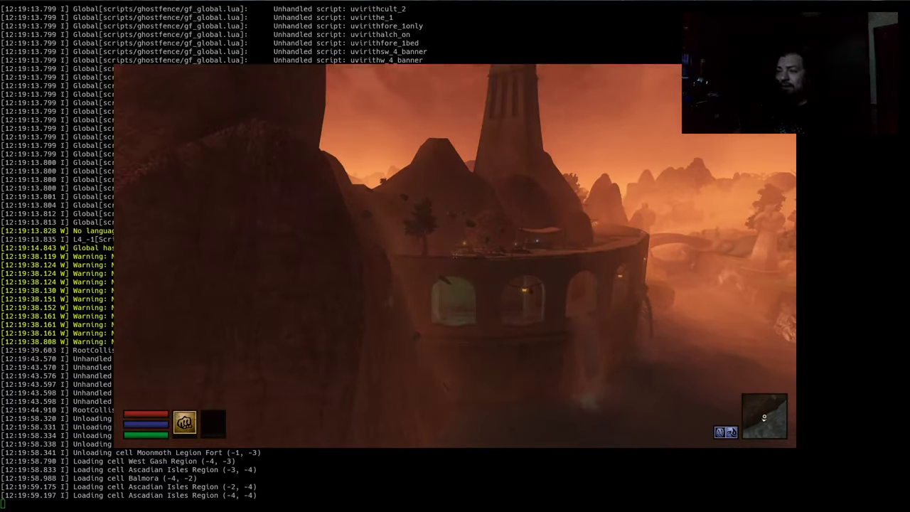
key("w")
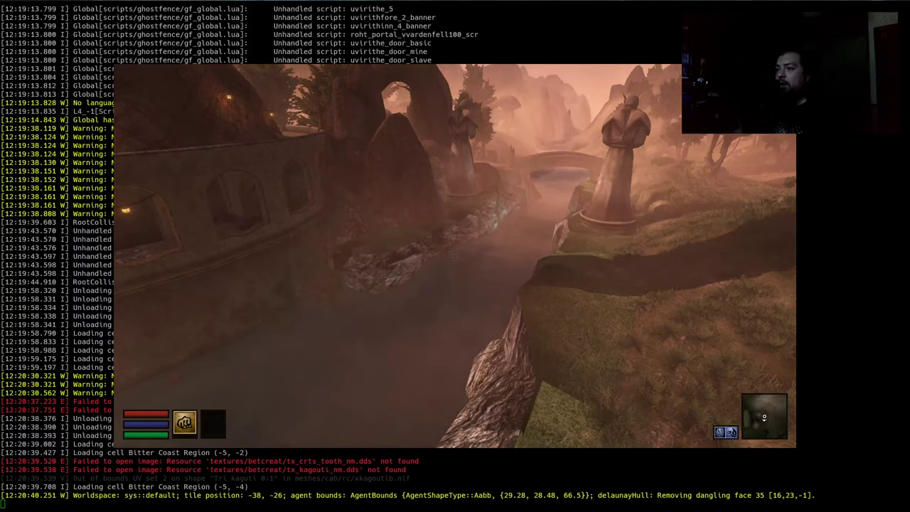
Step: Drop down to the river, pass under the stone bridge, and follow the stream
key("w")
key("w")
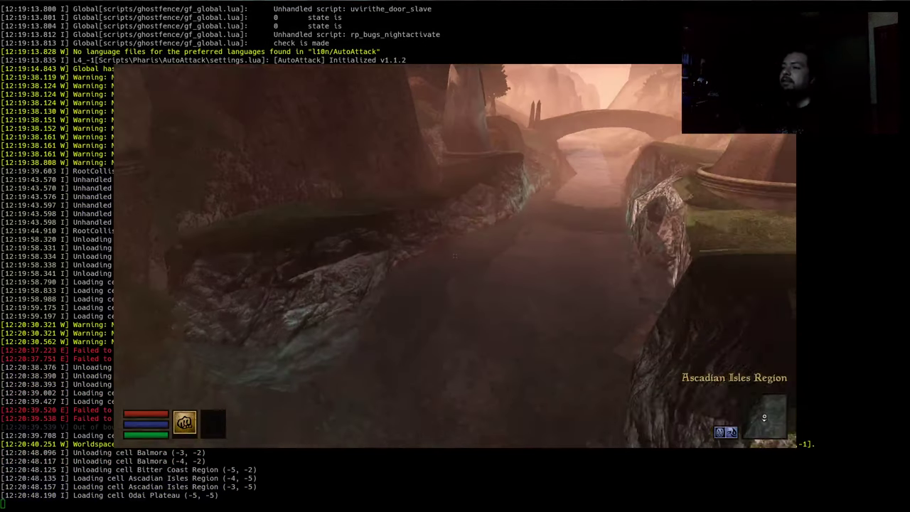
key("w")
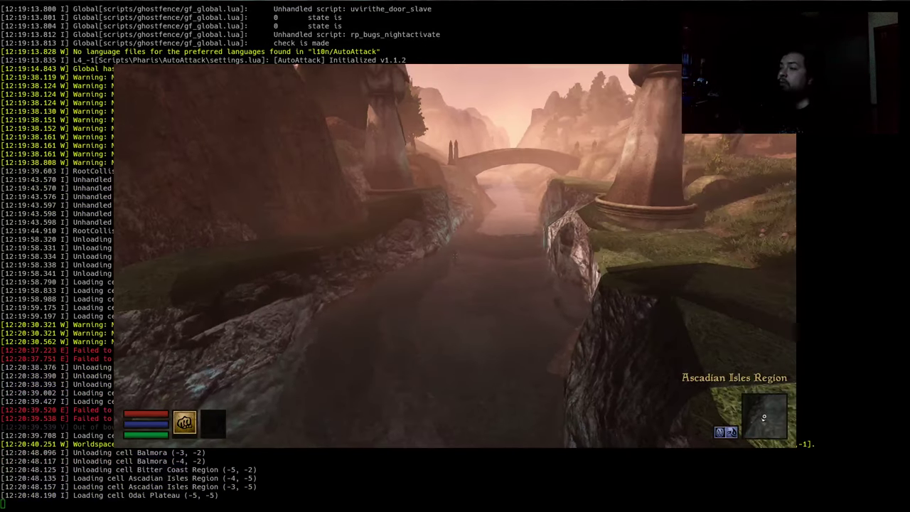
key("w")
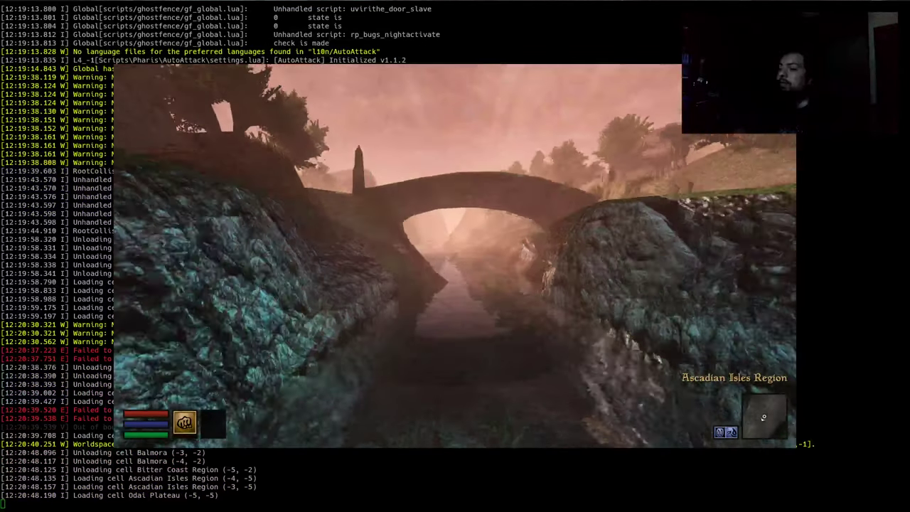
key("w")
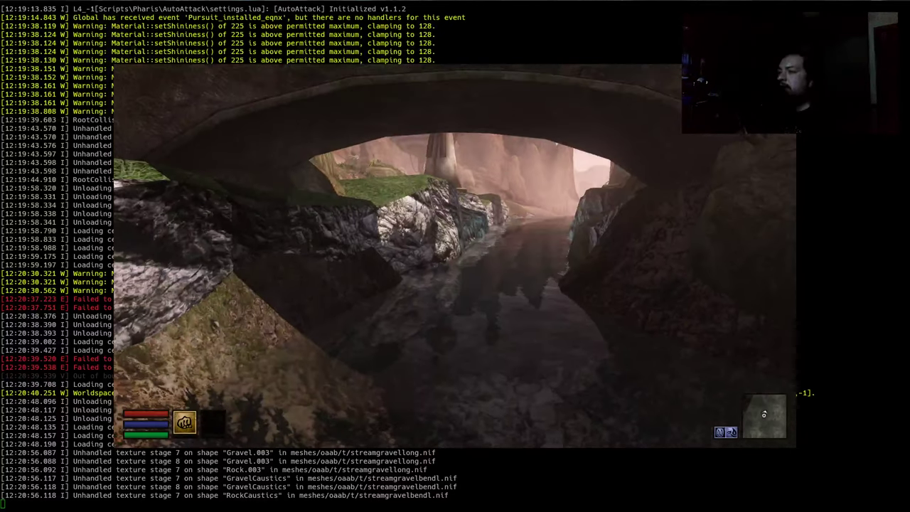
key("w")
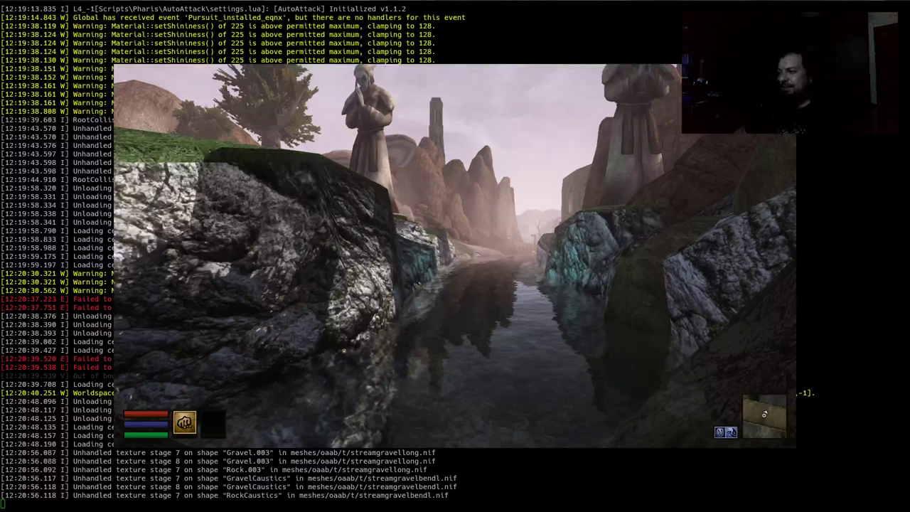
key("w")
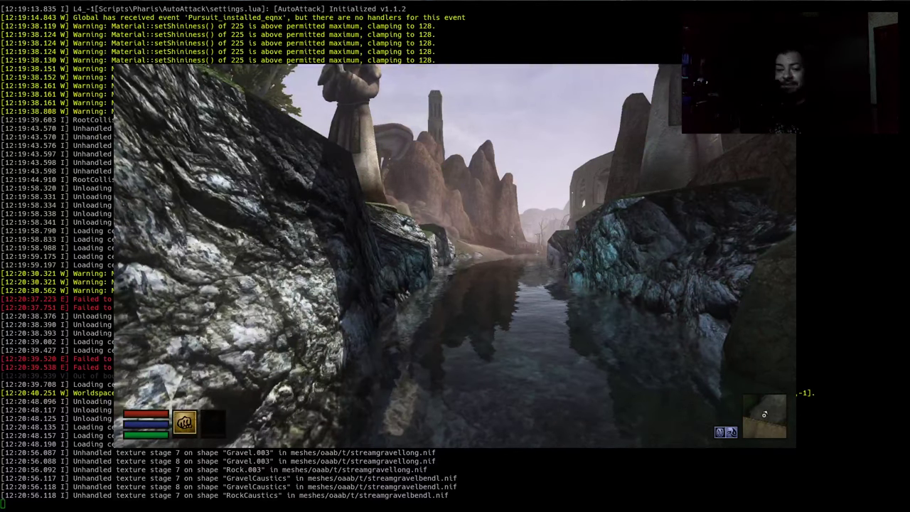
key("w")
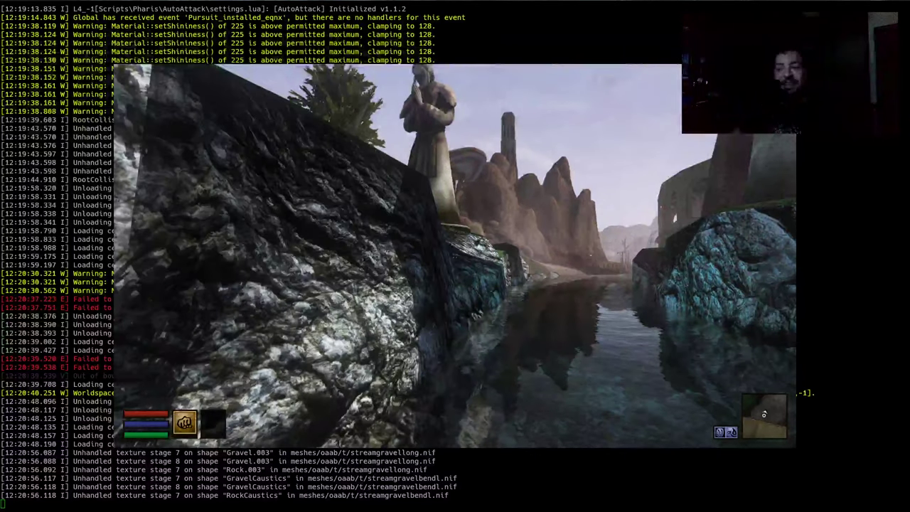
key("w")
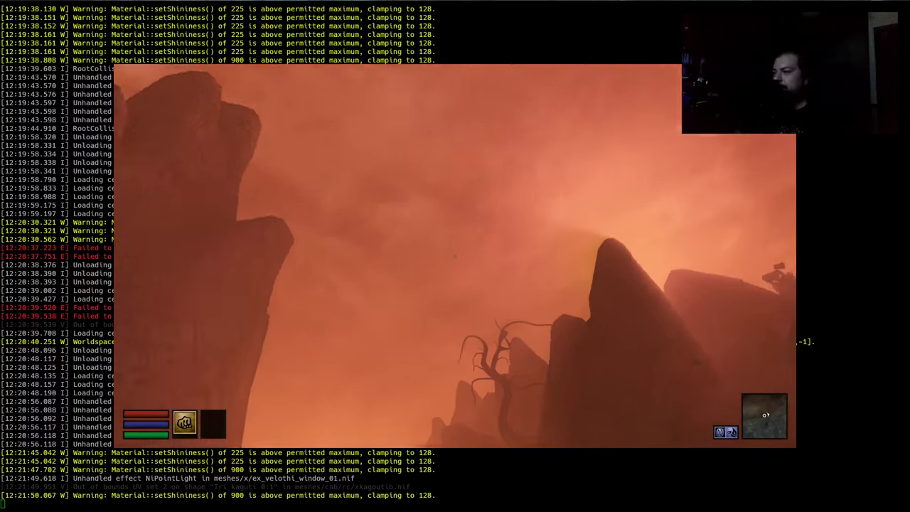
Step: Re-run the previous changeweather command from the in-game console
key("grave")
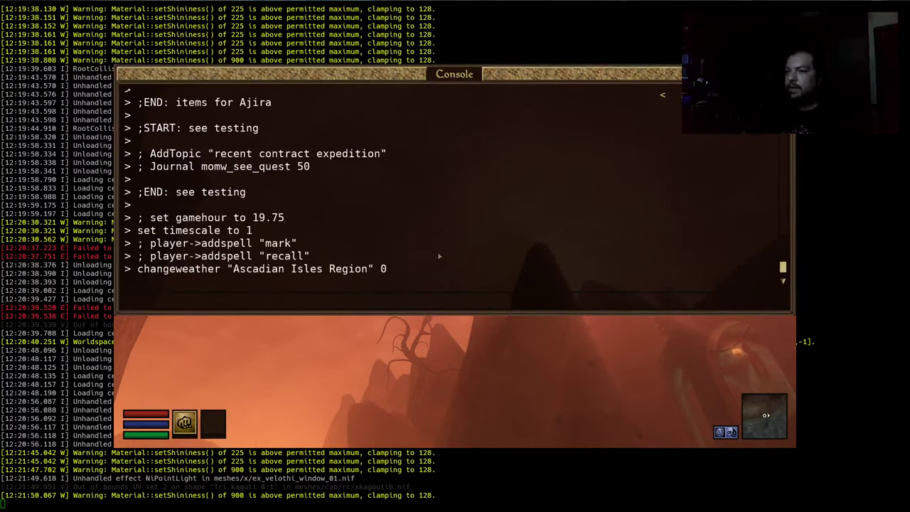
key("Up")
key("Return")
key("grave")
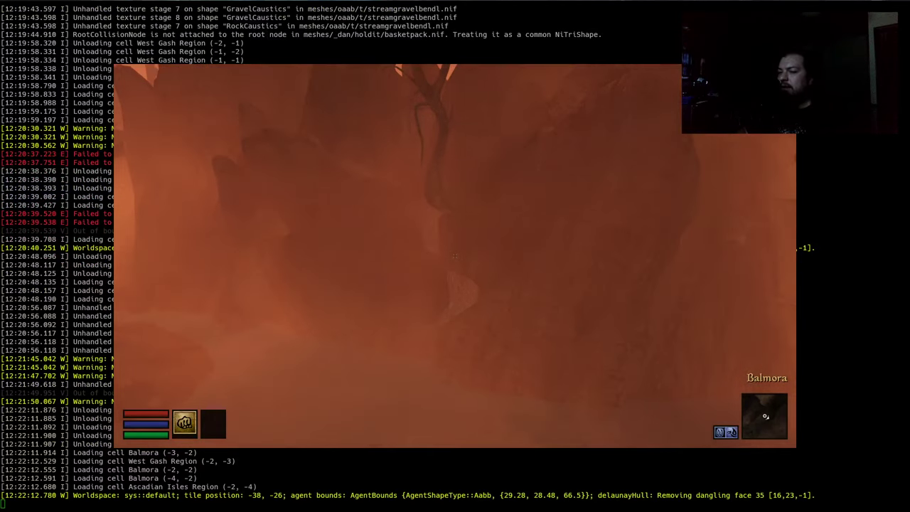
Step: Run changeweather "west gash region" 0 to set West Gash weather to type 0
key("grave")
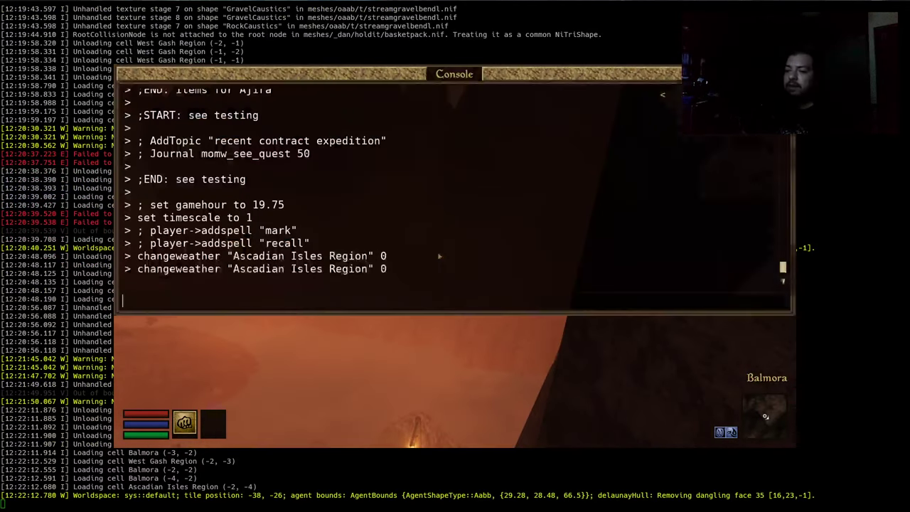
key("Up")
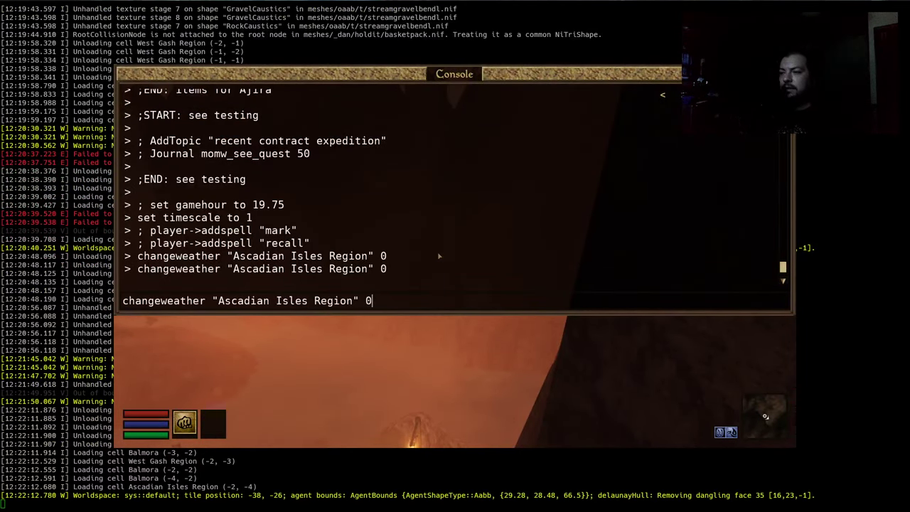
key("ctrl+shift+Left")
key("ctrl+shift+Left")
key("ctrl+shift+Left")
key("ctrl+shift+Left")
key("ctrl+shift+Left")
key("ctrl+shift+Right")
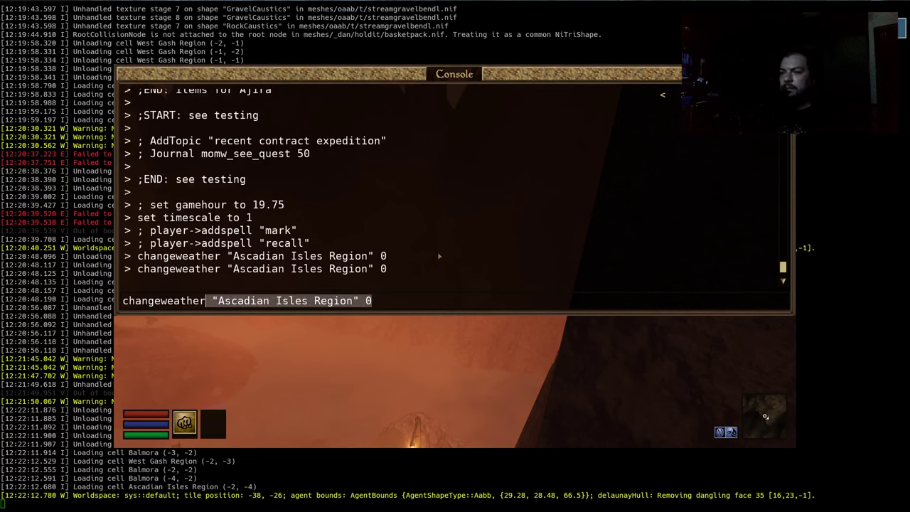
key("ctrl+shift+Right")
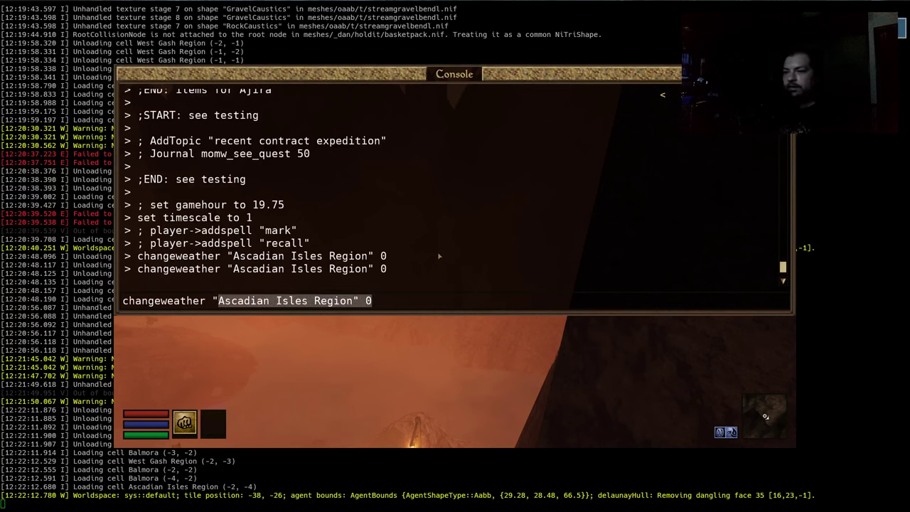
type("weather \"west")
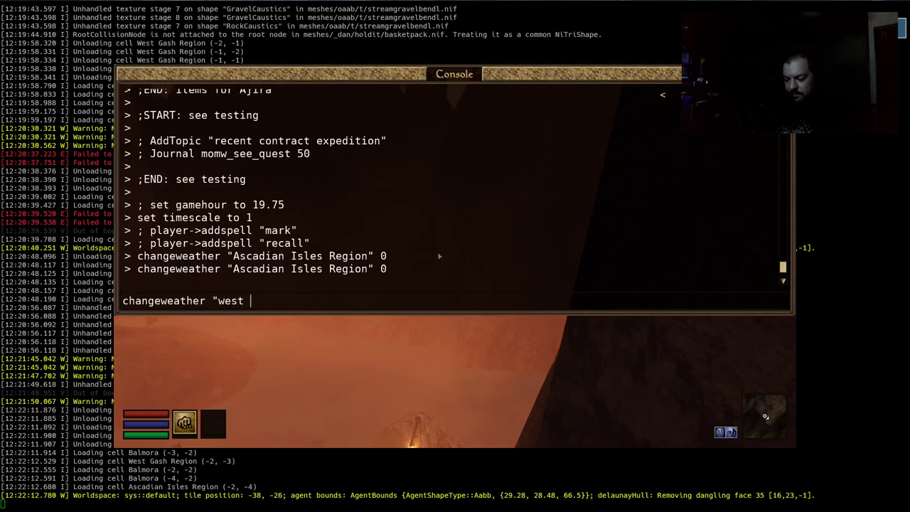
type(" gash region\" ")
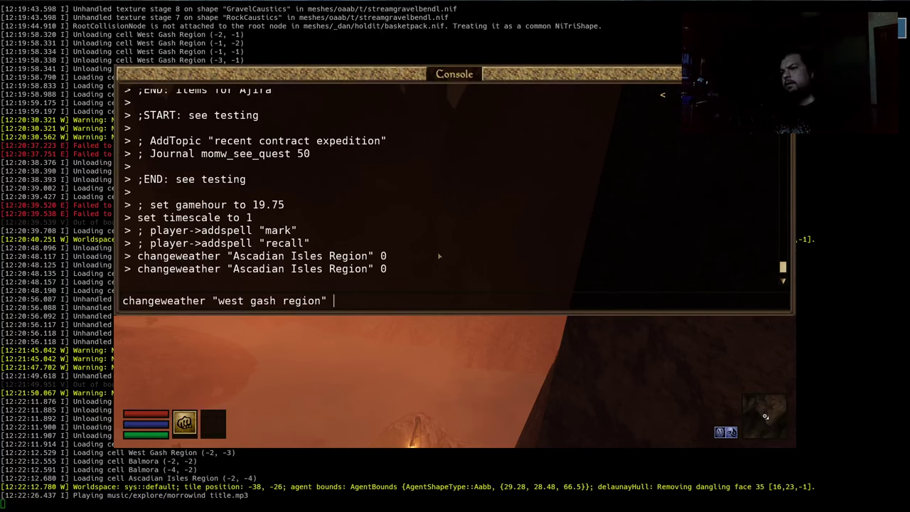
type("0")
key("Return")
key("grave")
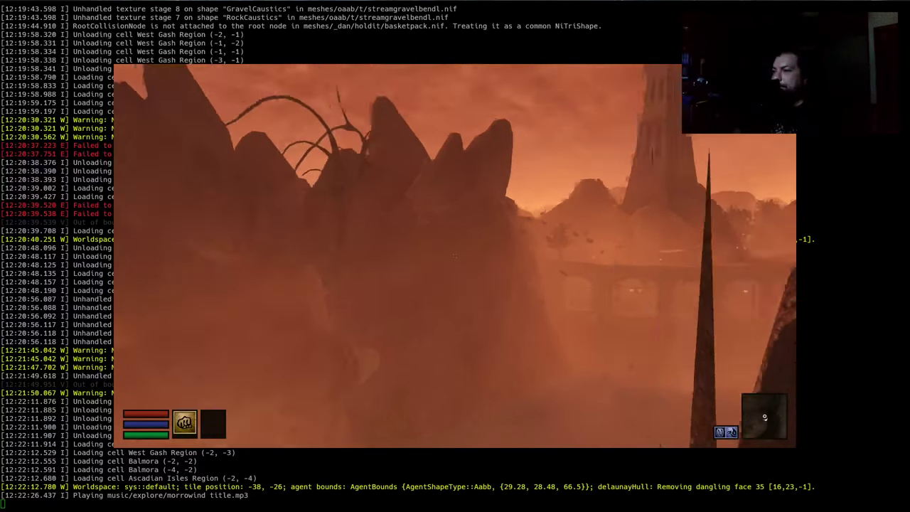
Step: Walk toward the Balmora tower, back away to frame the Hlaalu wall corner, and open the console
key("w")
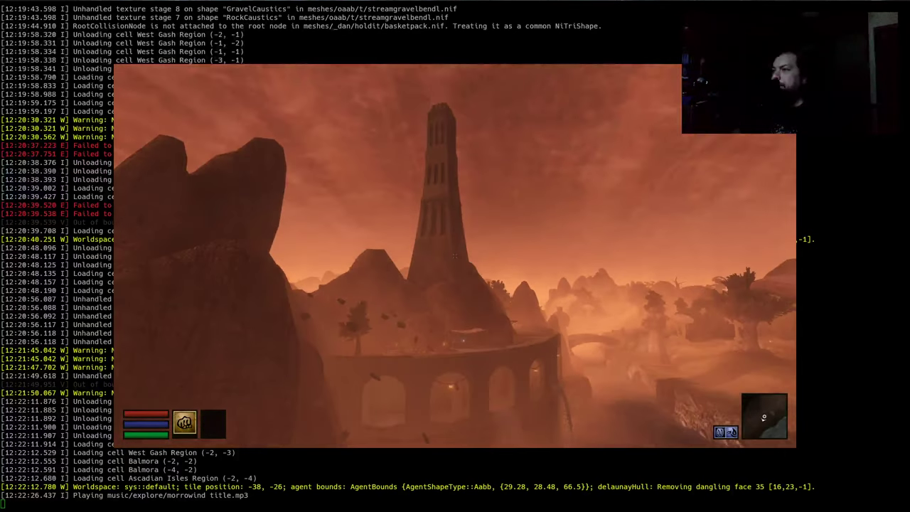
key("w")
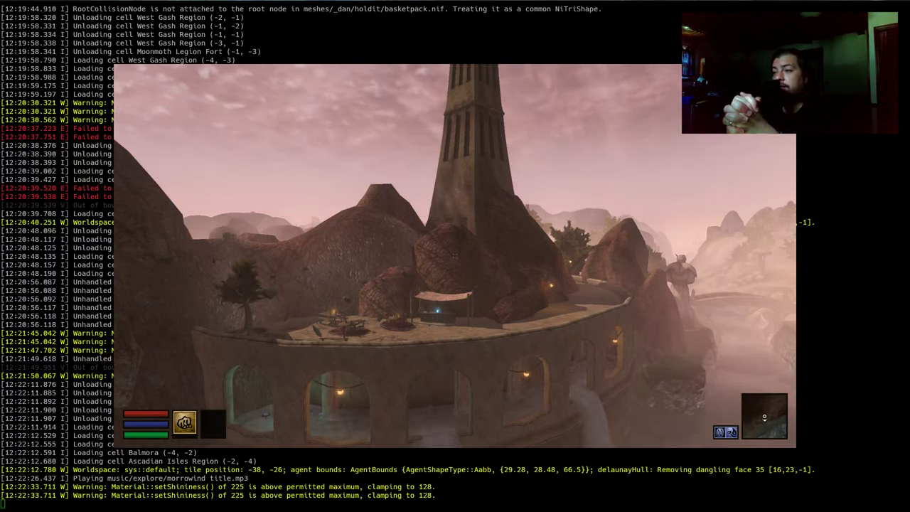
key("Tab")
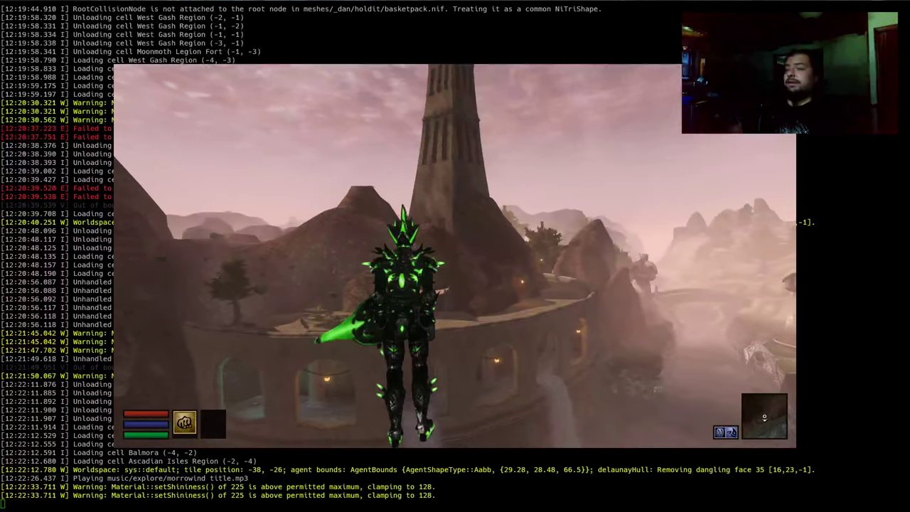
key("Tab")
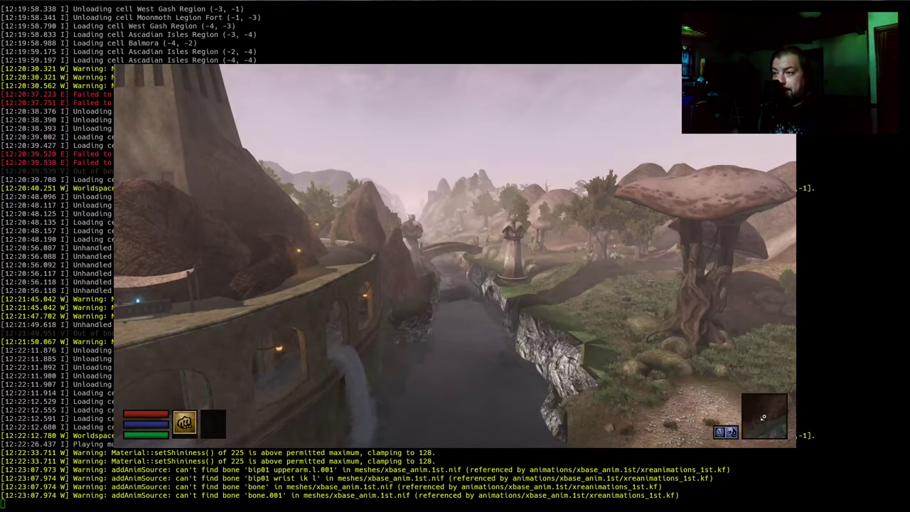
key("s")
key("s")
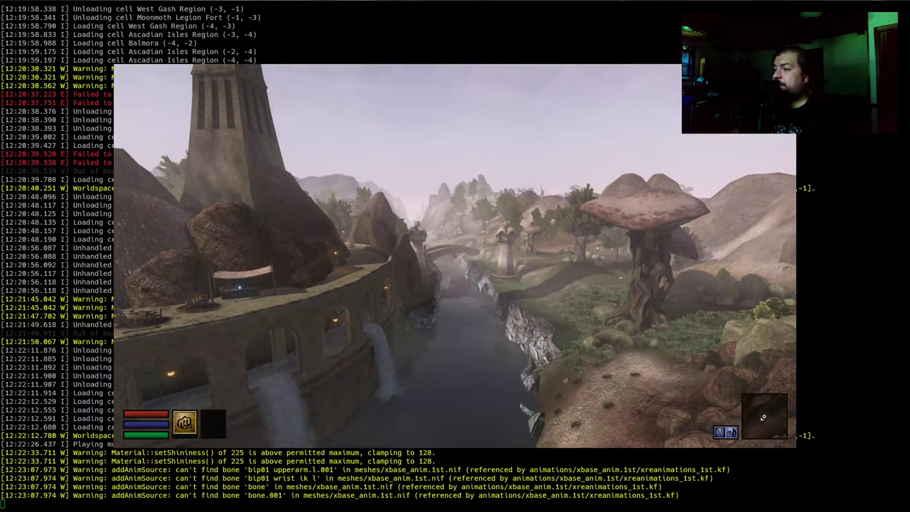
mouse_move(456, 256)
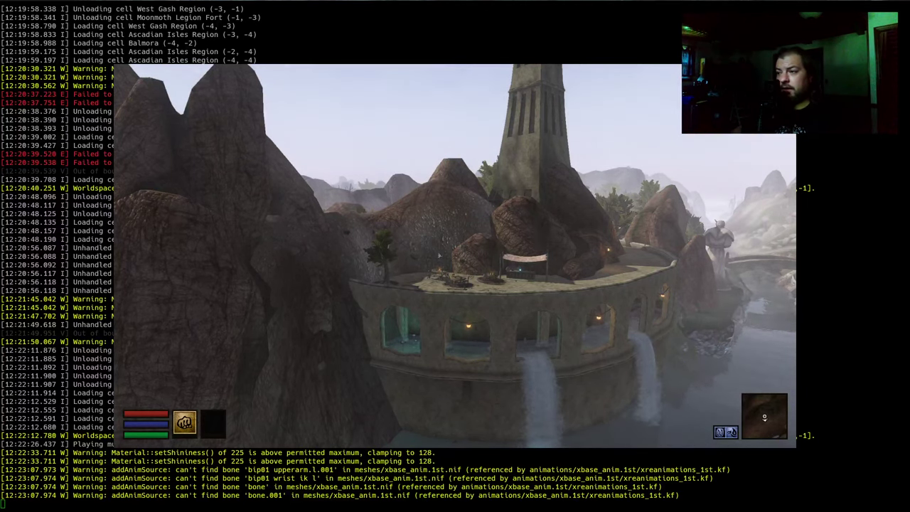
key("grave")
Step: Run ori on the wall corner to trace it to Odai River Upper Overhaul.esp, Grid -3 -4
left_click(441, 382)
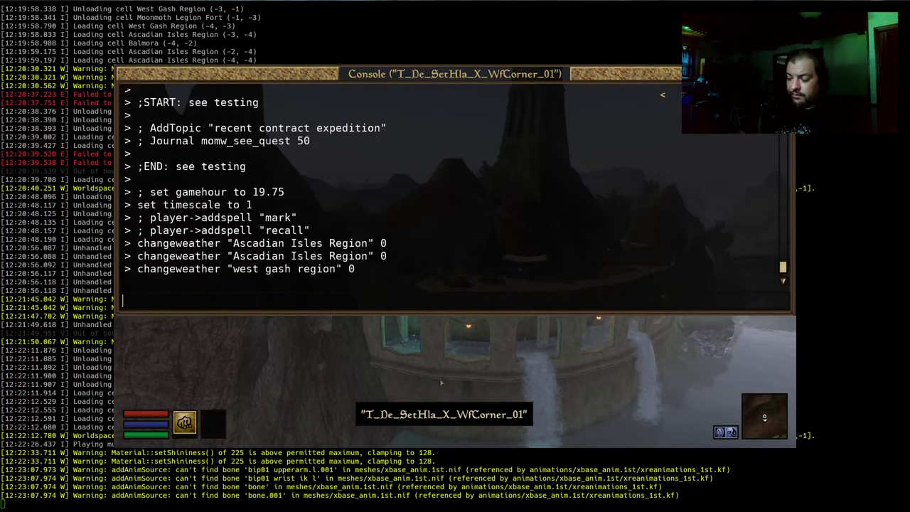
type("ori")
key("Return")
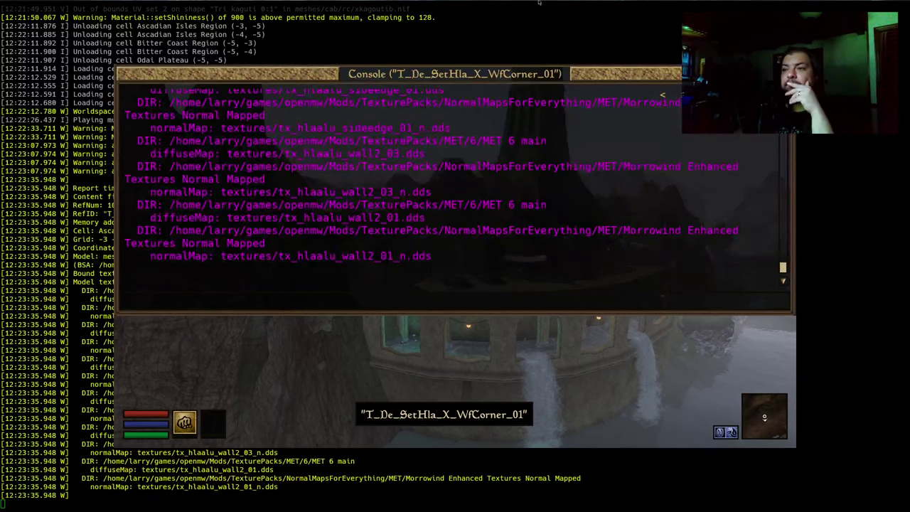
scroll(263, 239, "up", 10)
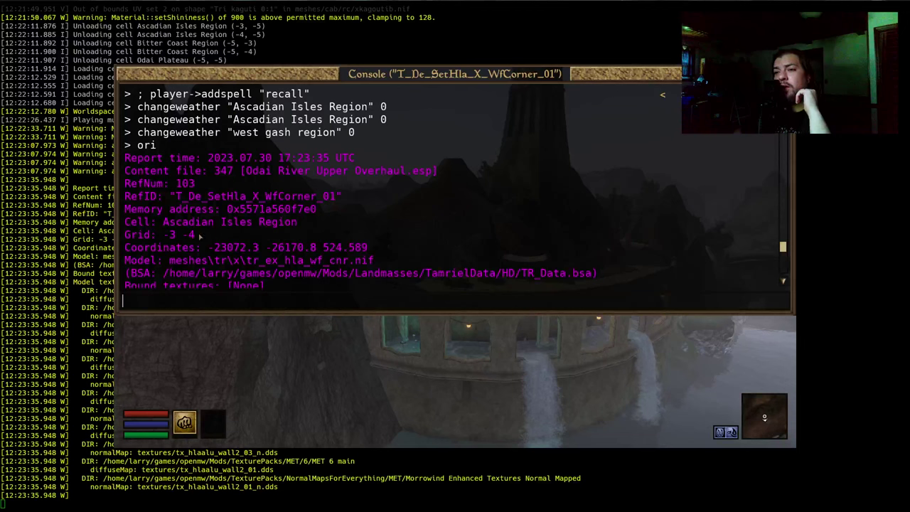
left_click_drag(199, 236, 131, 243)
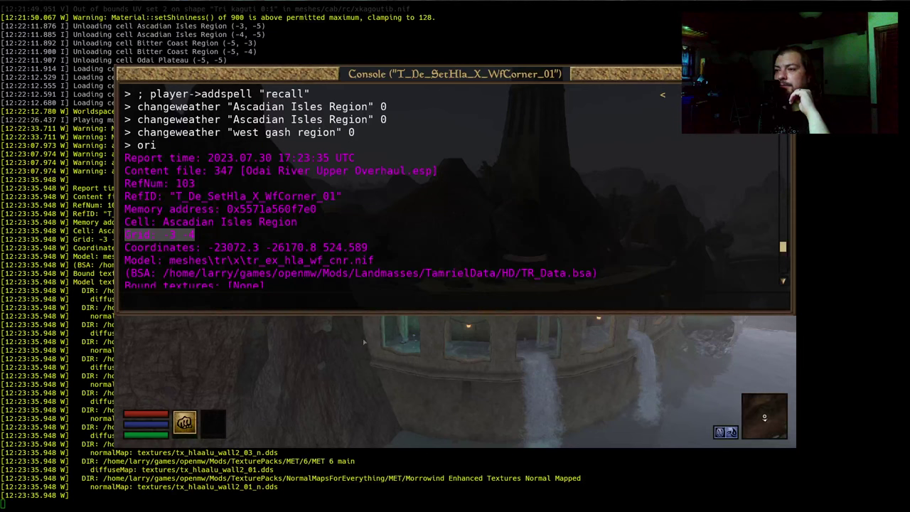
key("grave")
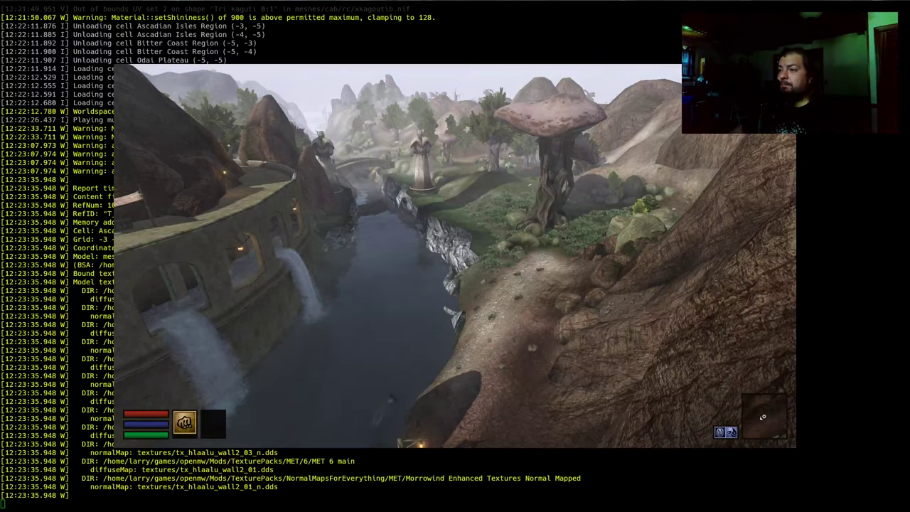
Step: Walk toward the bridge and mushroom tree, then back along the river to the waterfall gorge
key("w")
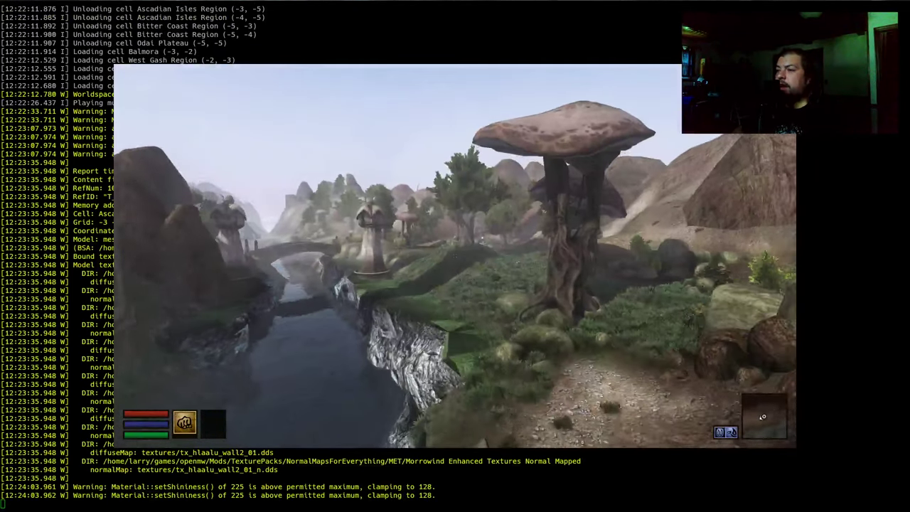
key("w")
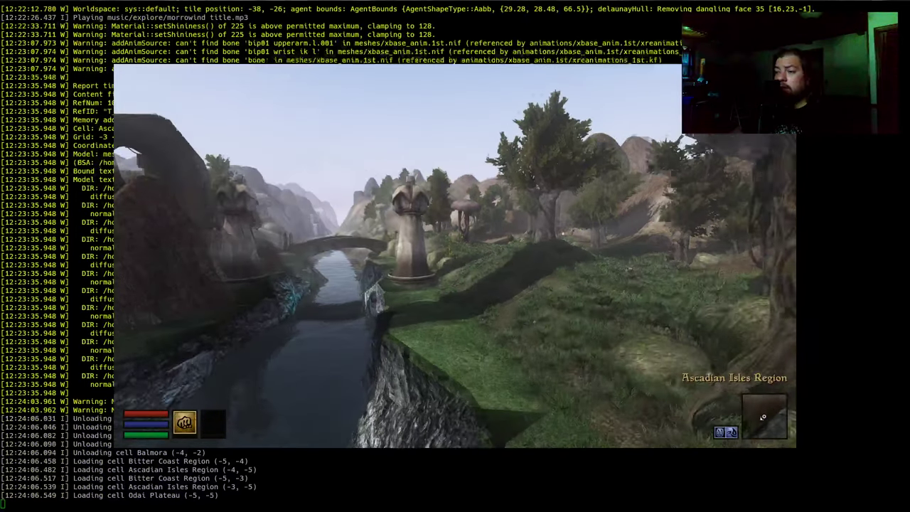
key("w")
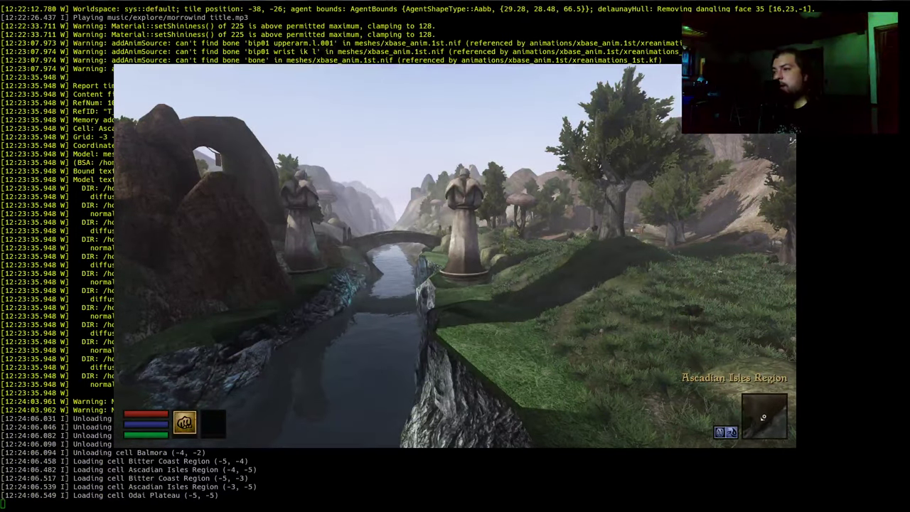
key("w")
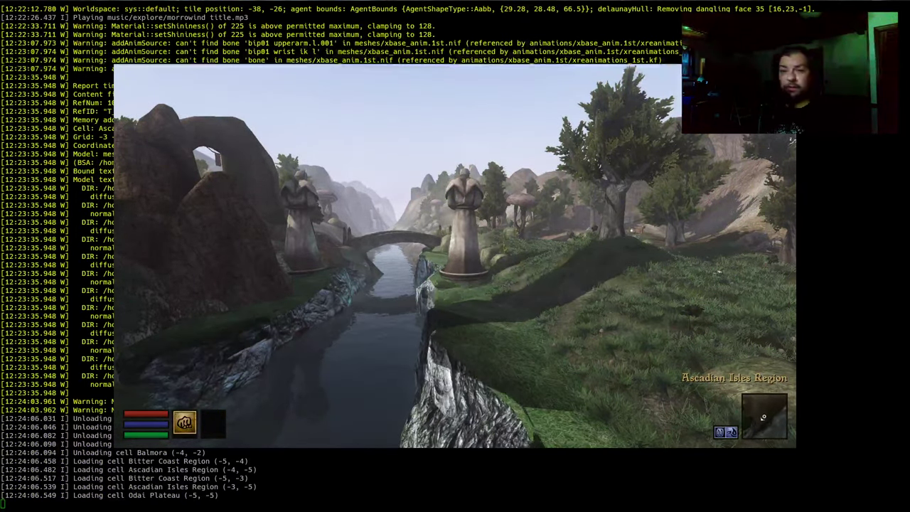
key("w")
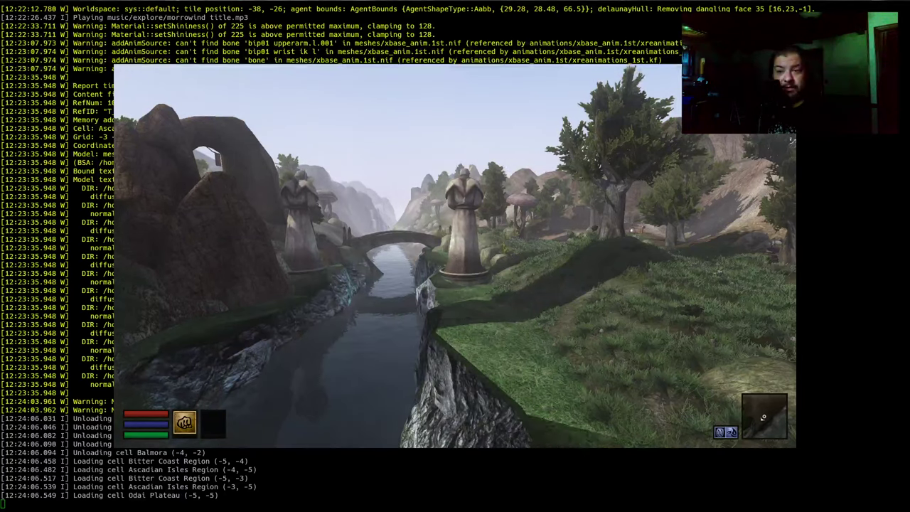
key("w")
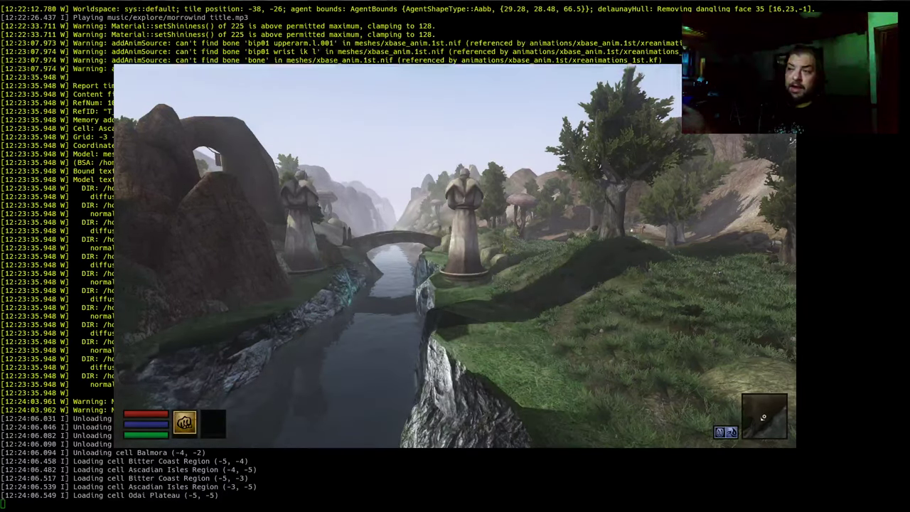
key("w")
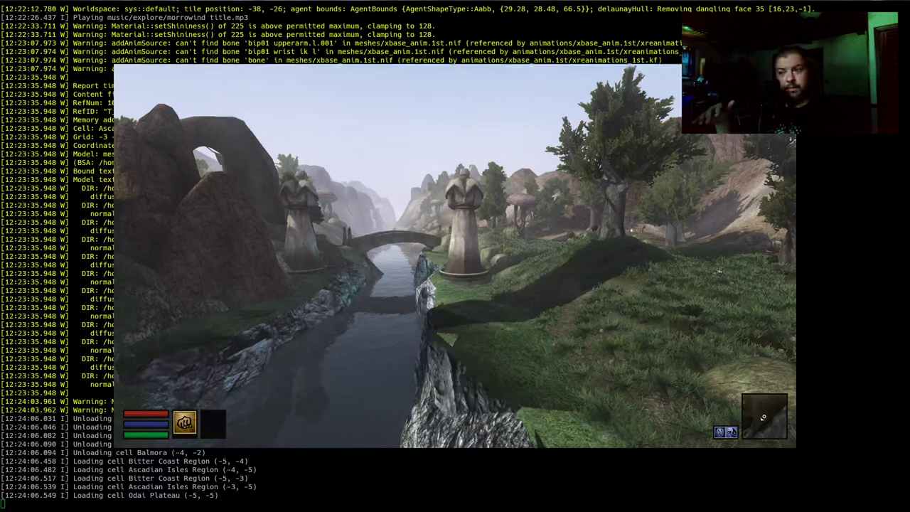
key("w")
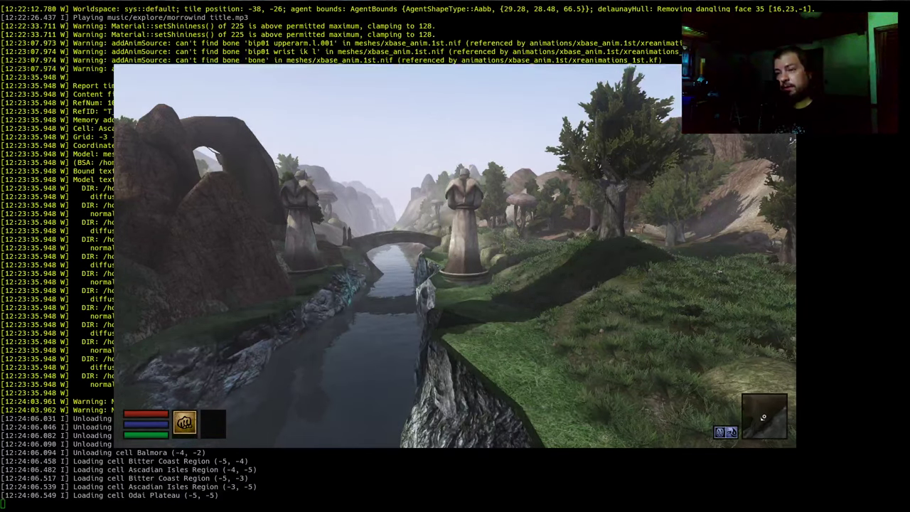
key("w")
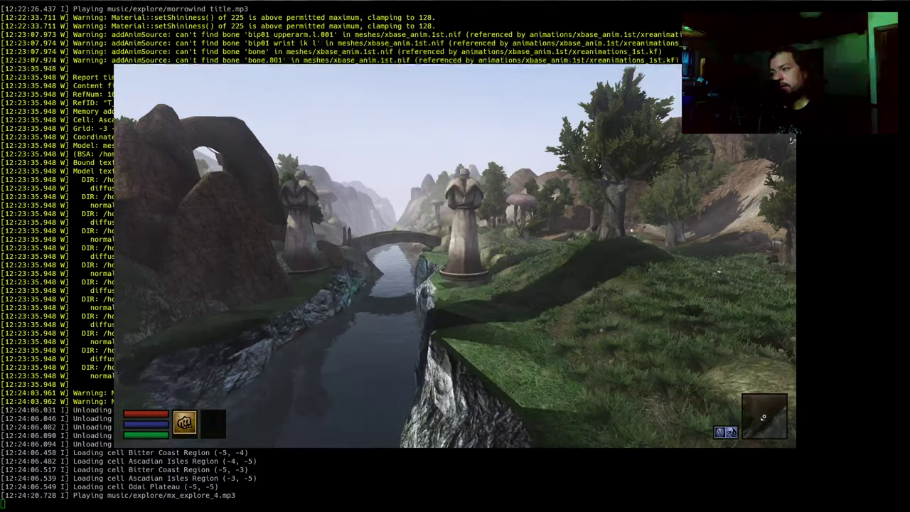
key("w")
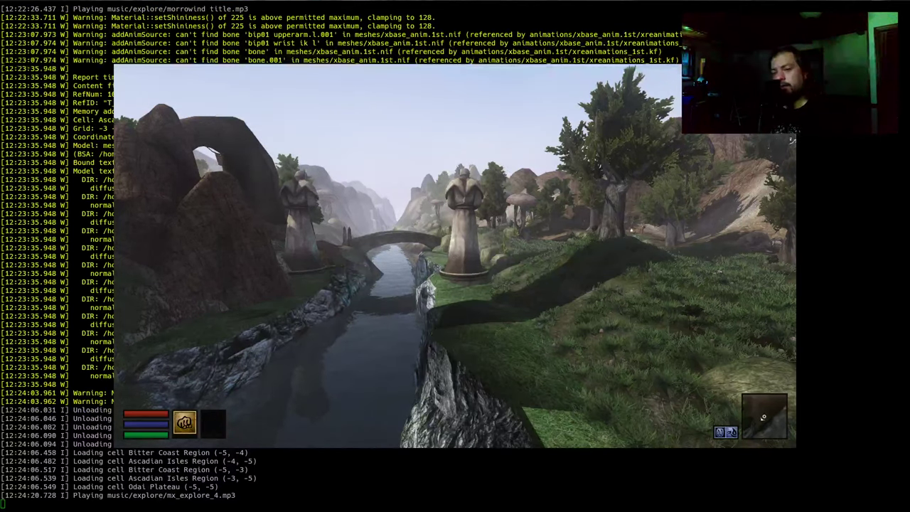
key("w")
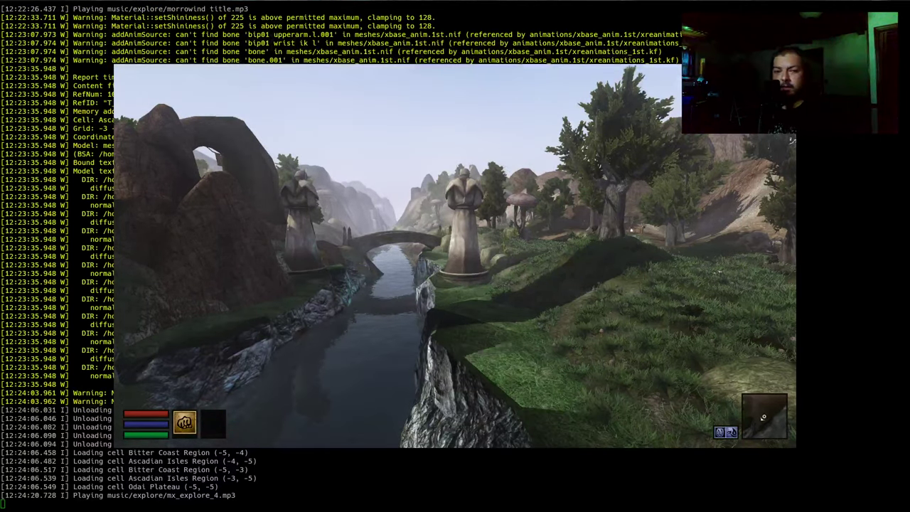
key("w")
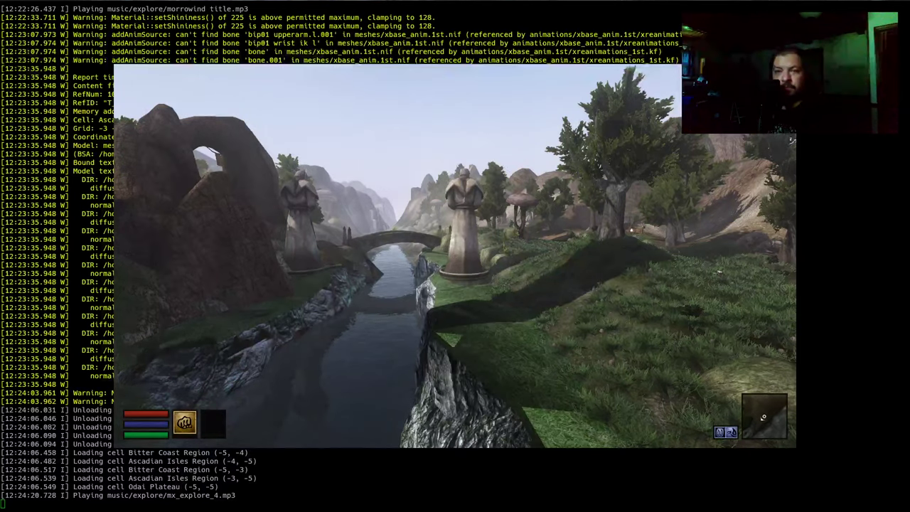
key("w")
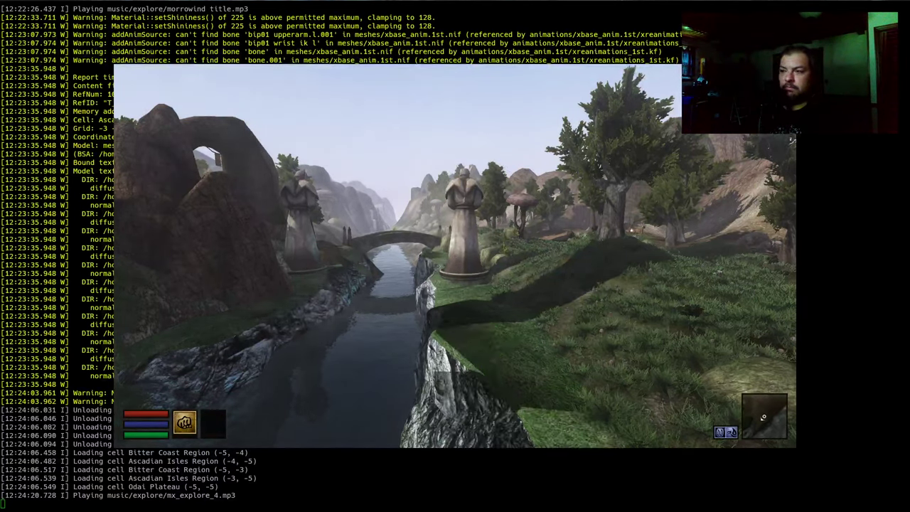
key("w")
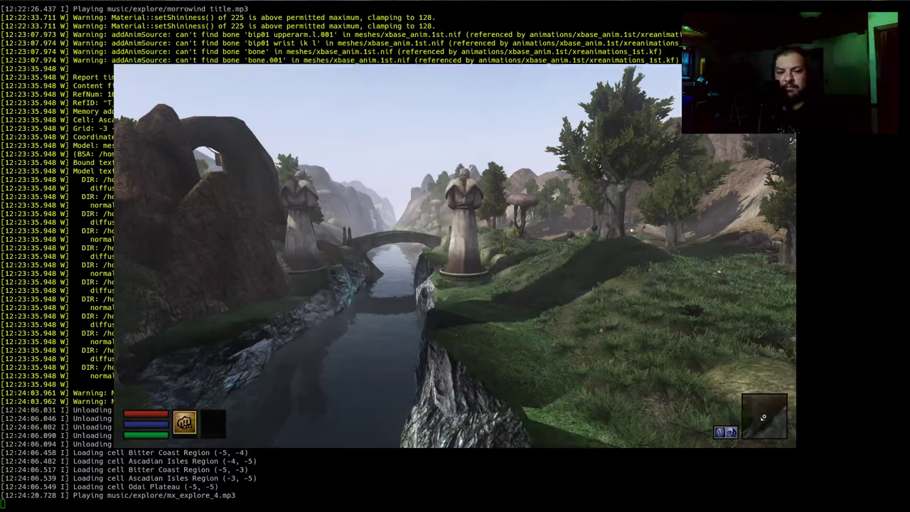
key("w")
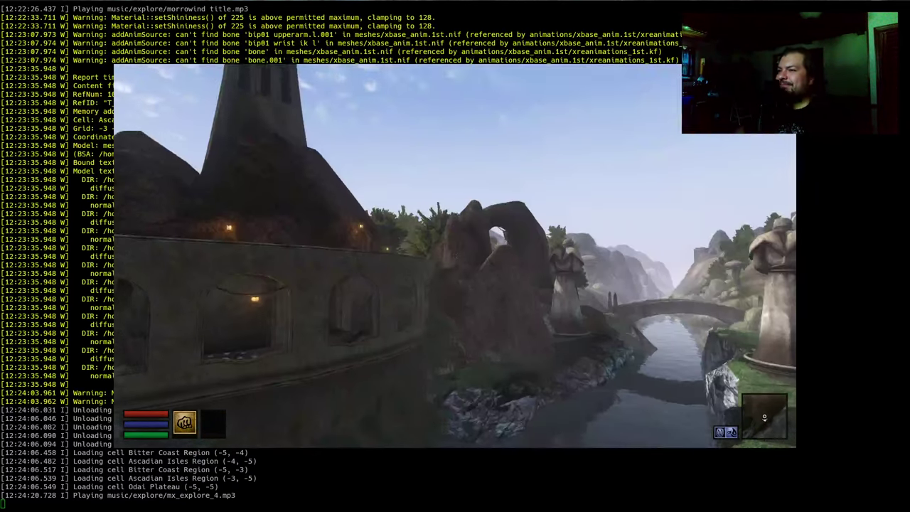
key("w")
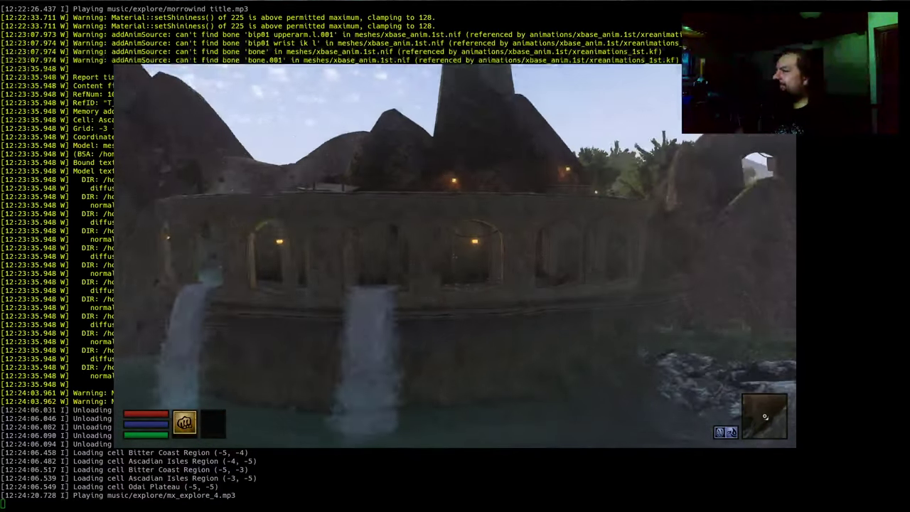
mouse_move(455, 256)
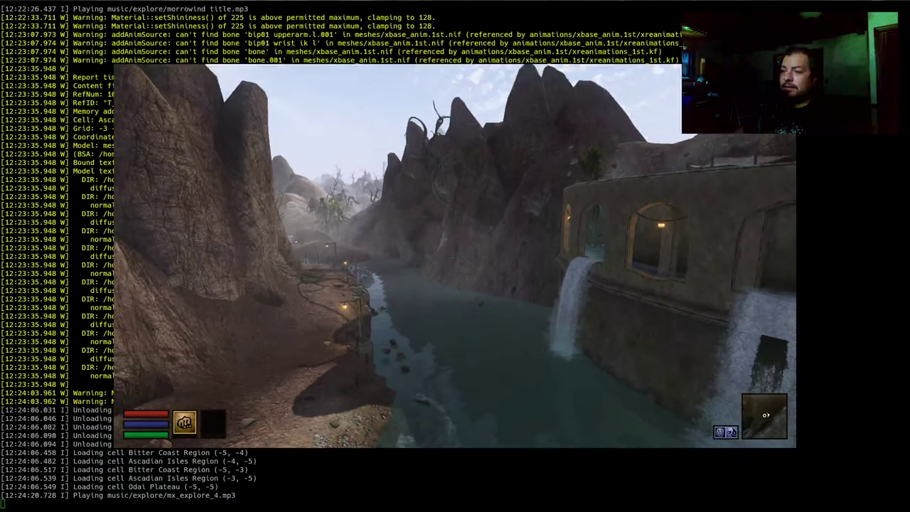
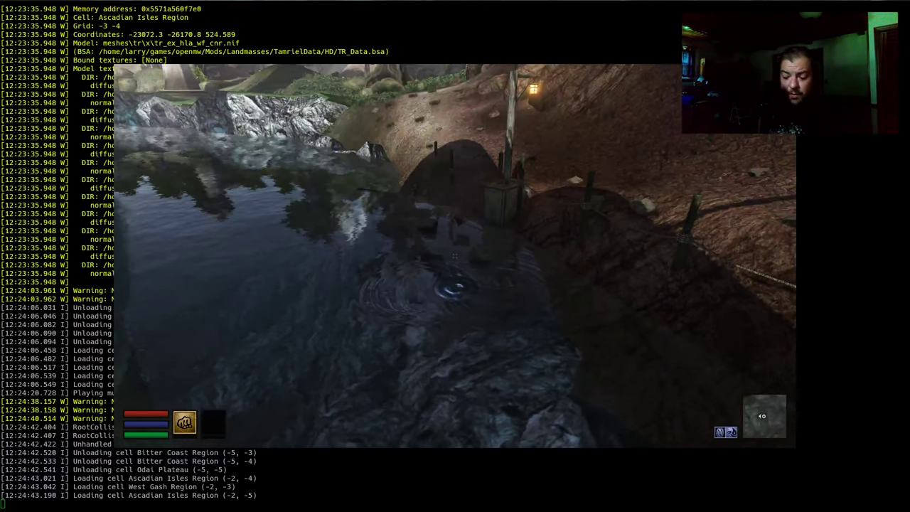
Step: Quit OpenMW with Alt+F4 so the terminal log reports settings saved and 'Quitting peacefully.'
key("alt+F4")
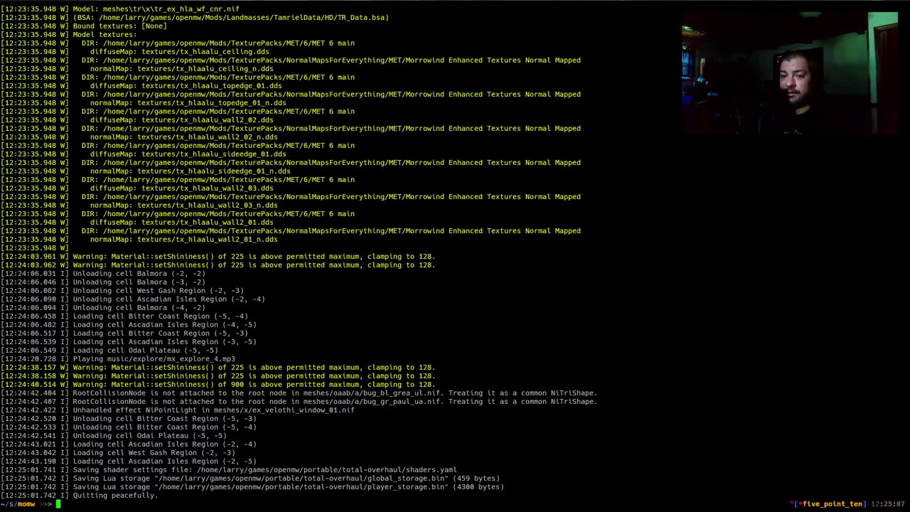
Step: Launch the Thunar file manager from the terminal, then close its window
type("ar")
key("Return")
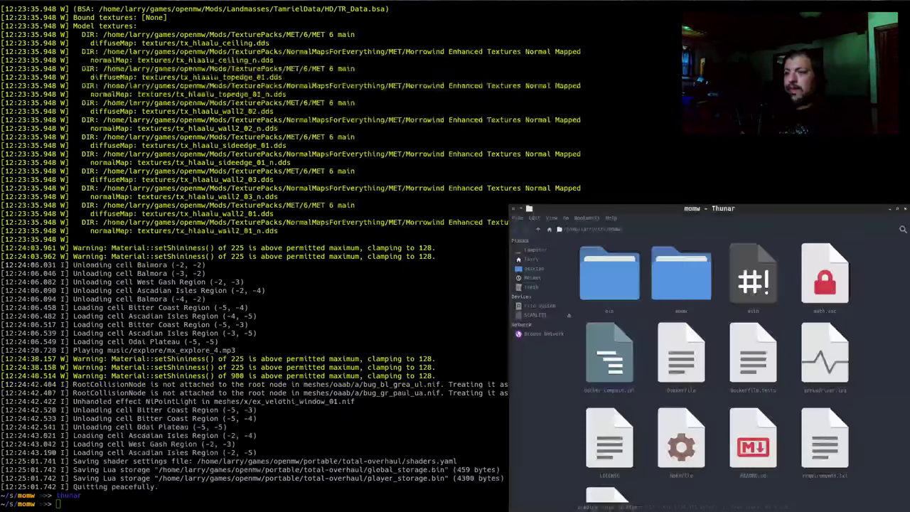
type("mod")
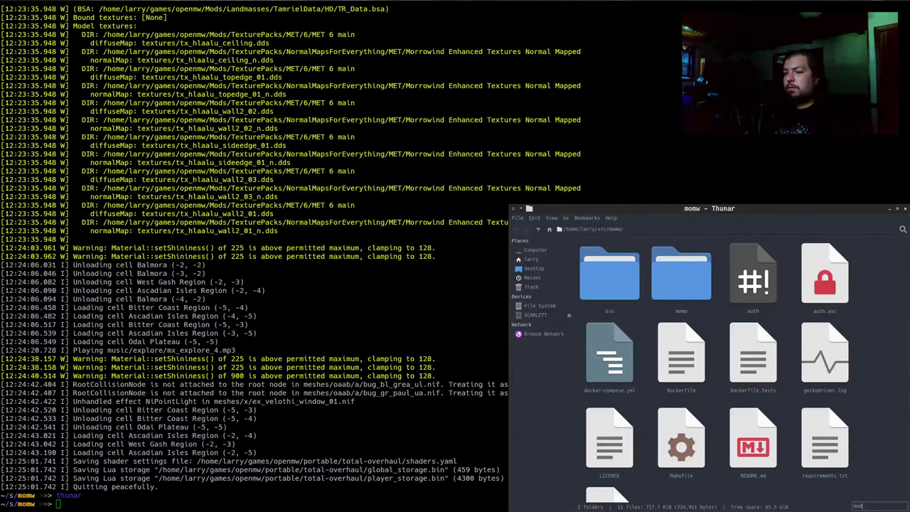
key("ctrl+w")
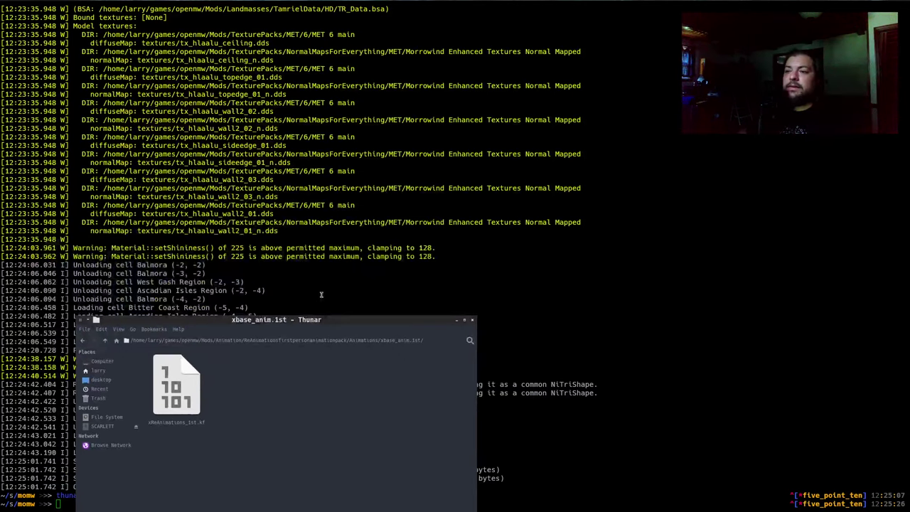
Step: Go up to Mods and into Groundcover/RemirosGroundcover/00 Core OpenMW
key("BackSpace")
key("BackSpace")
key("BackSpace")
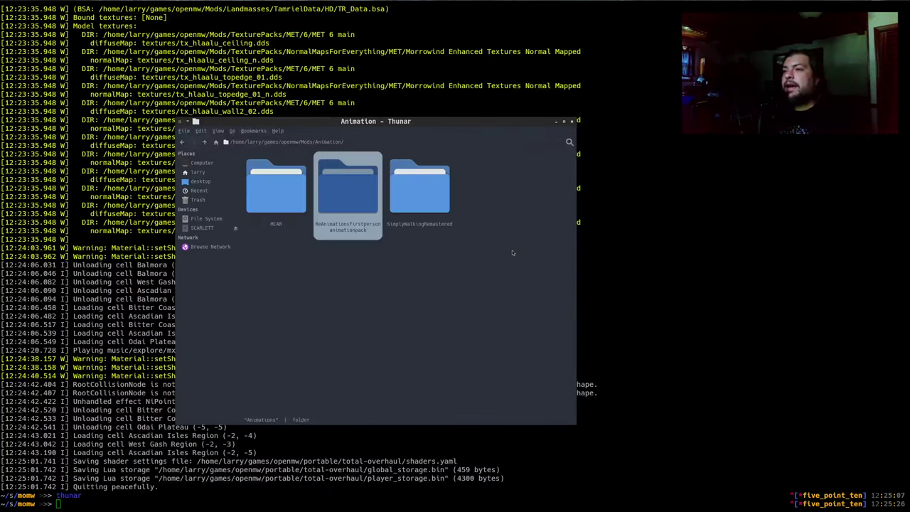
key("BackSpace")
type("grou")
key("Return")
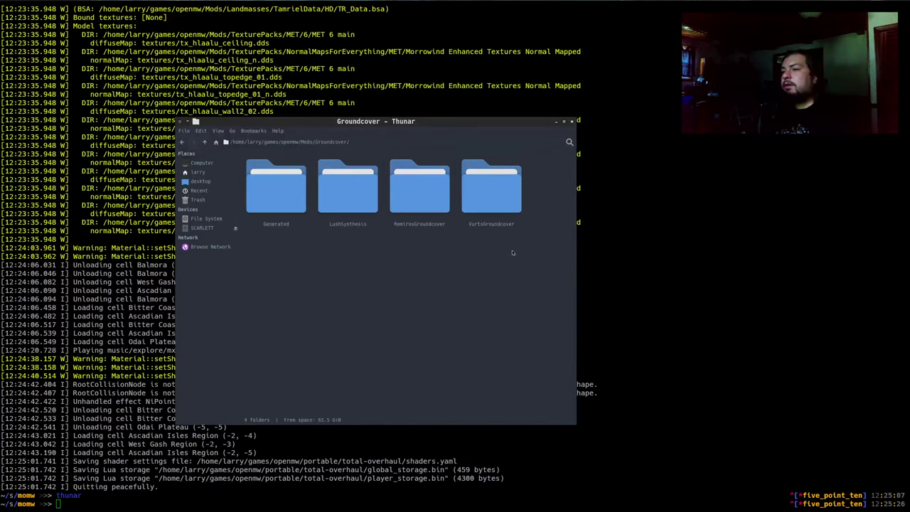
key("Right")
key("Right")
key("Right")
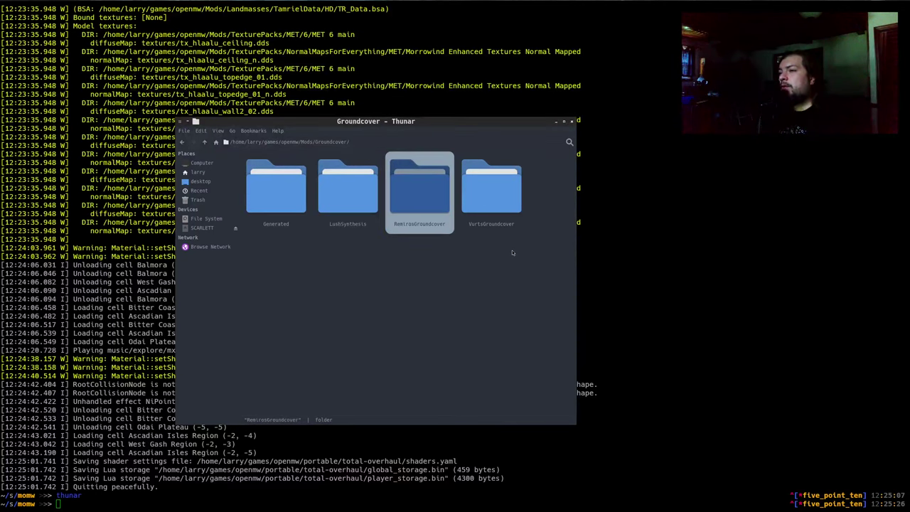
key("Return")
key("Right")
key("Return")
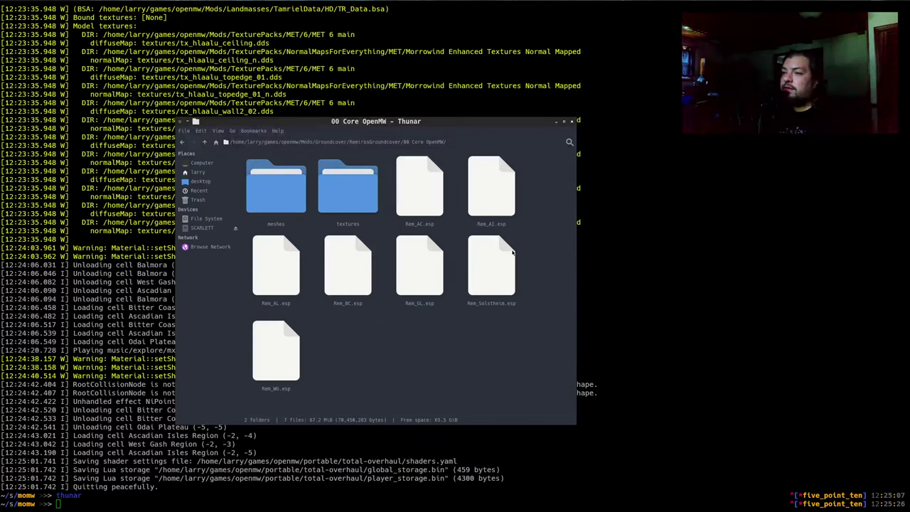
key("Right")
key("Right")
key("Right")
Step: Select all seven Rem_*.esp plugins and check the sizes of Rem_AI.esp and Rem_WG.esp
key("shift+Right")
key("shift+Right")
key("shift+Right")
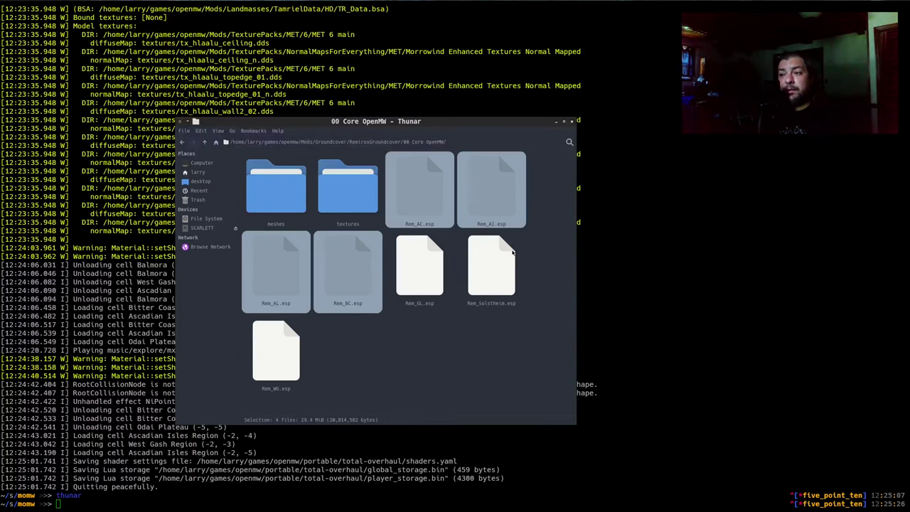
key("shift+Right")
key("shift+Right")
key("shift+Right")
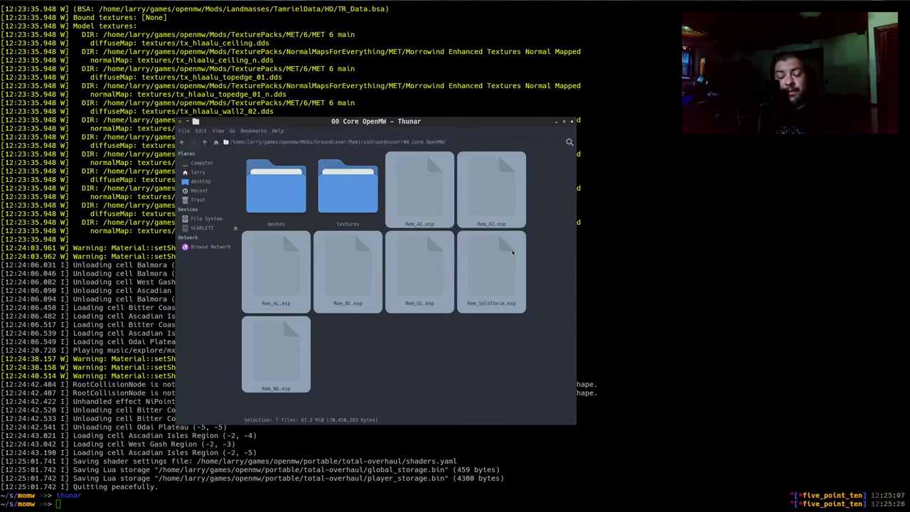
key("Up")
key("Down")
key("Up")
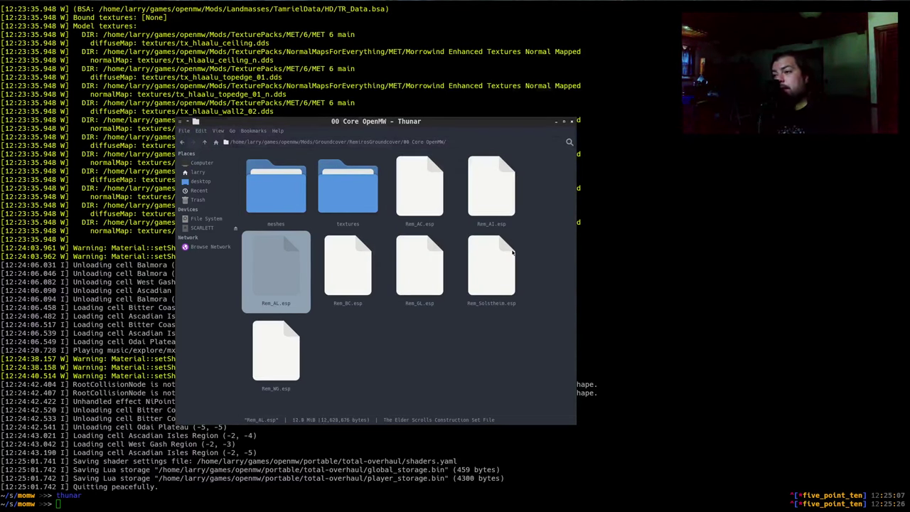
key("Right")
key("Right")
key("Up")
key("Right")
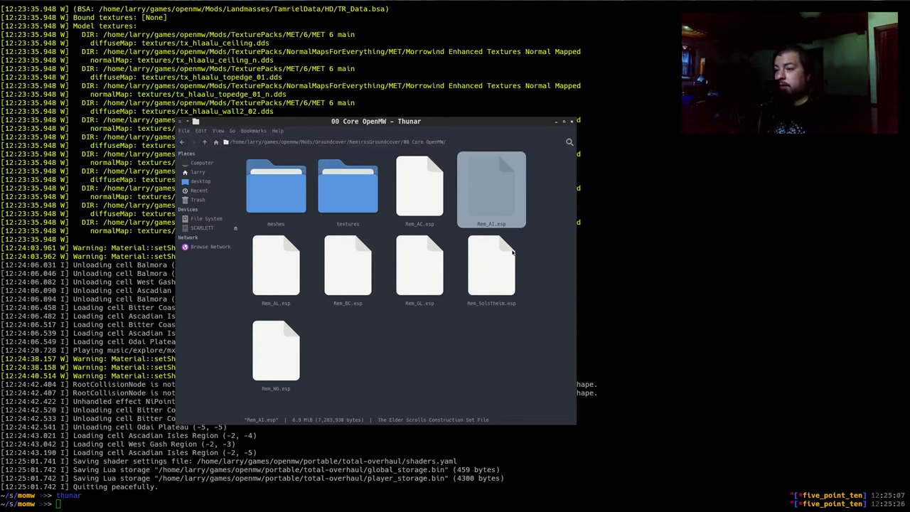
key("Down")
key("Left")
key("Left")
key("Left")
key("Down")
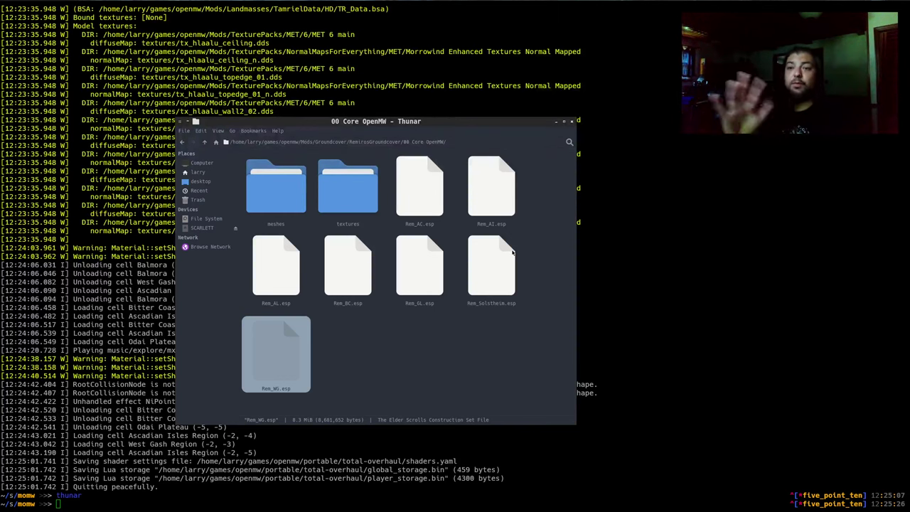
Step: Revisit Rem_AI.esp, clear the selection, and return to GitLab issue #221
key("Up")
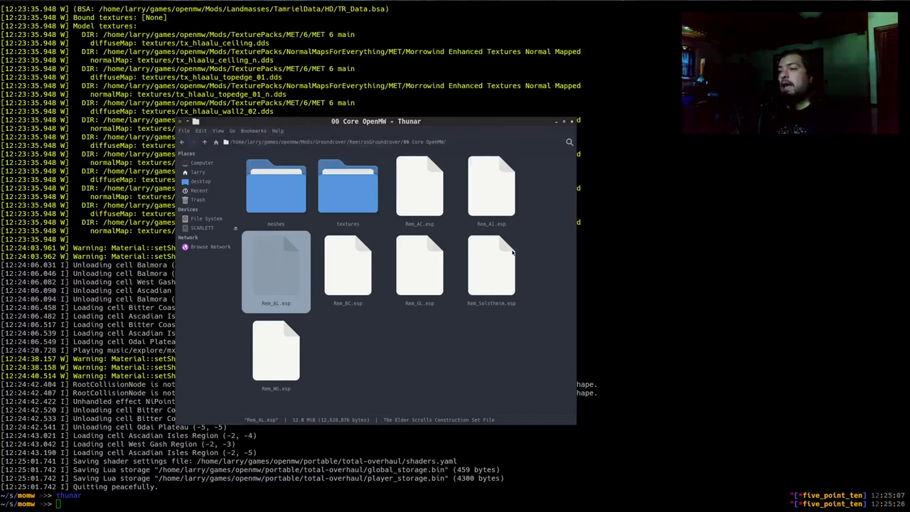
key("Right")
key("Right")
key("Up")
key("Right")
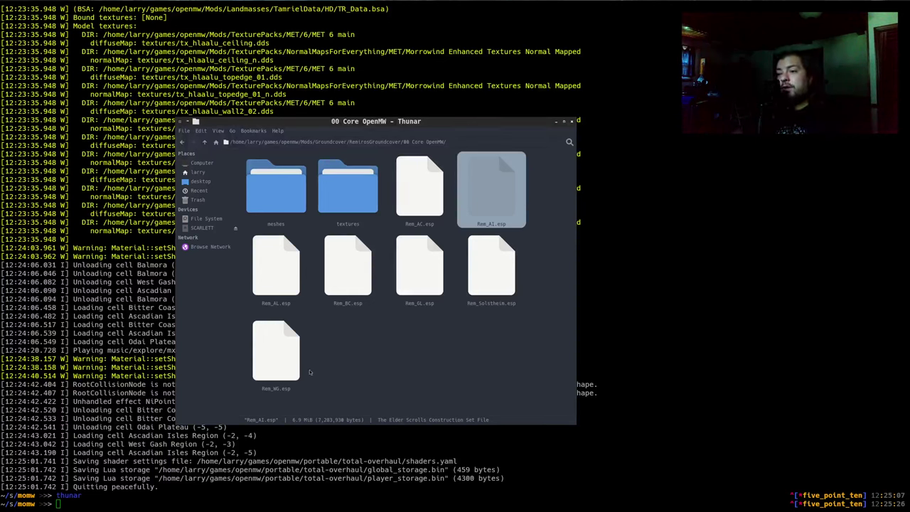
left_click(279, 366, "ctrl")
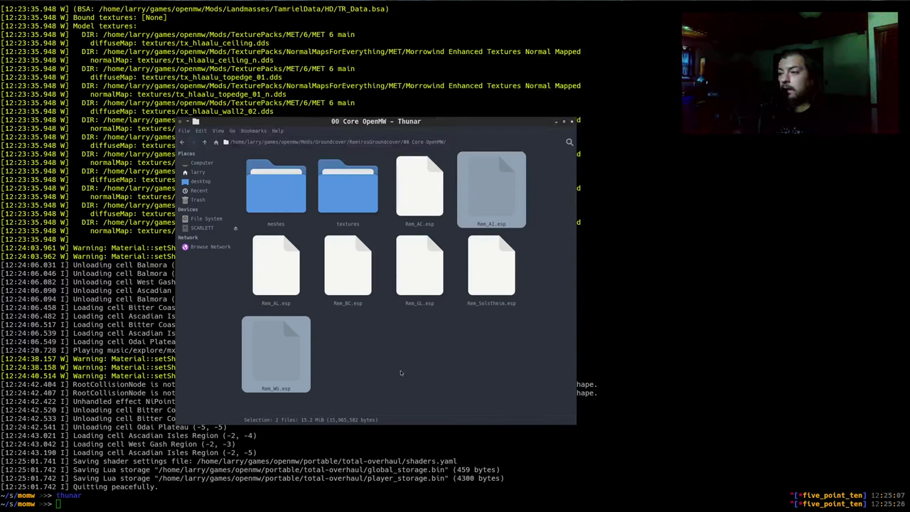
left_click(400, 373)
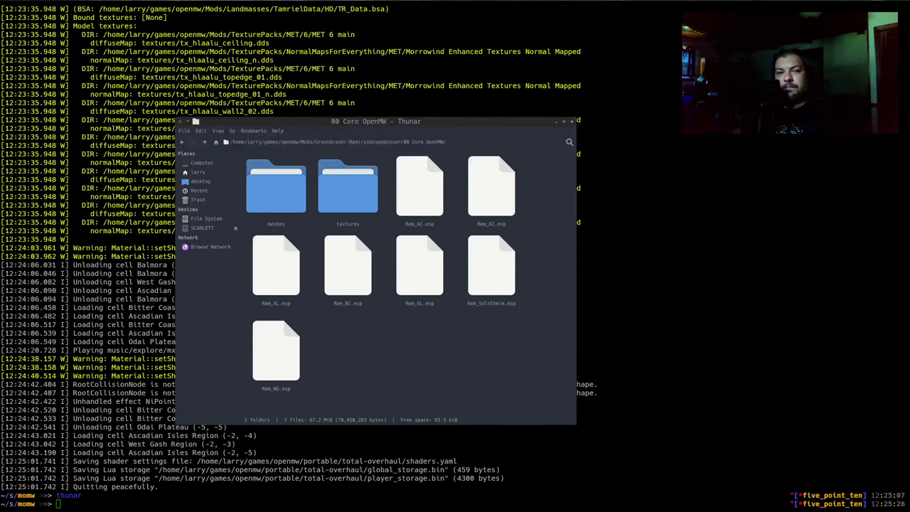
key("alt+Tab")
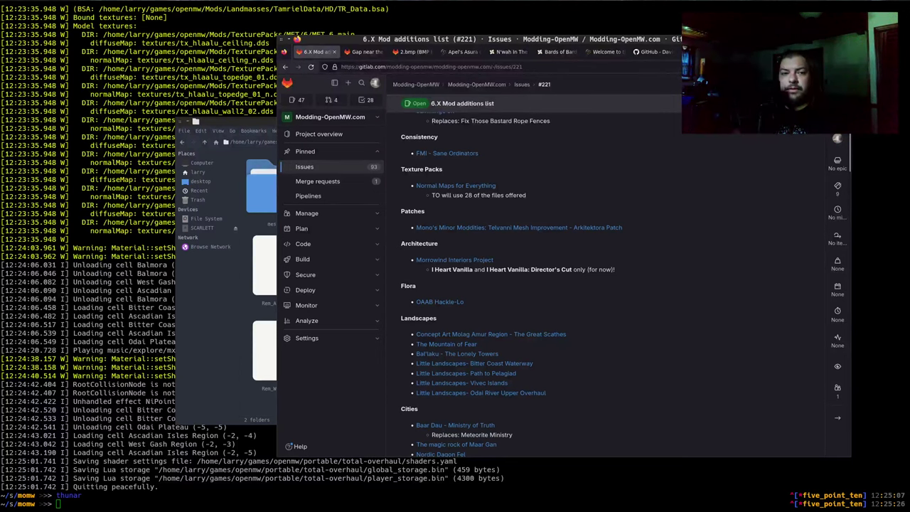
Step: Collapse the @@ -1058,12 hunk and inspect the OAABFoyadaMamaea and NewIlunibi diff lines
key("super+1")
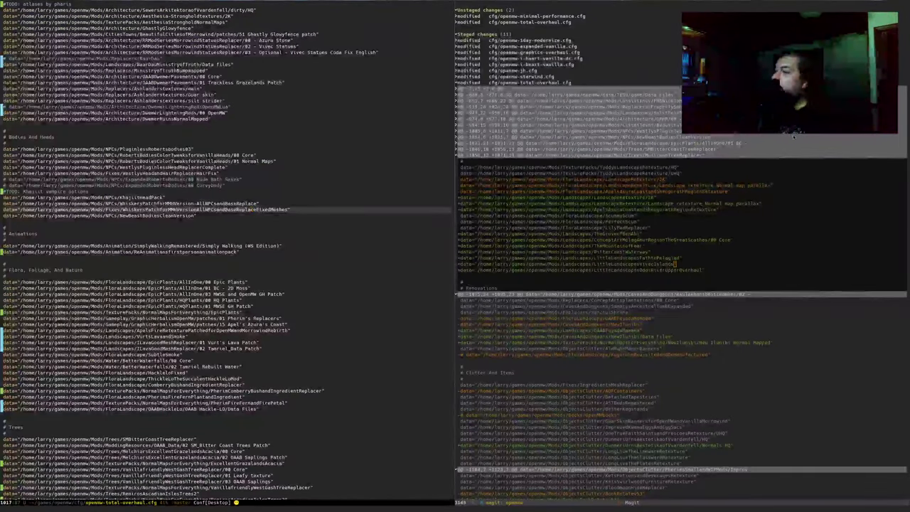
key("j")
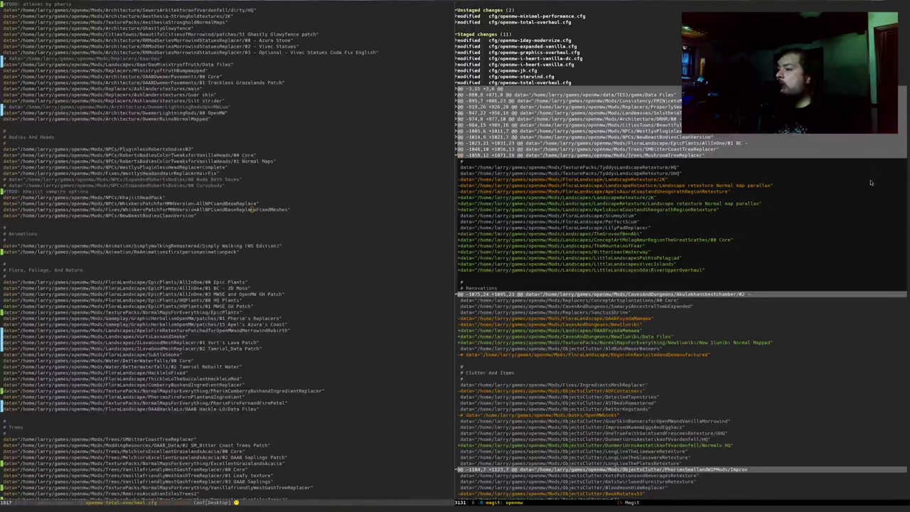
key("Tab")
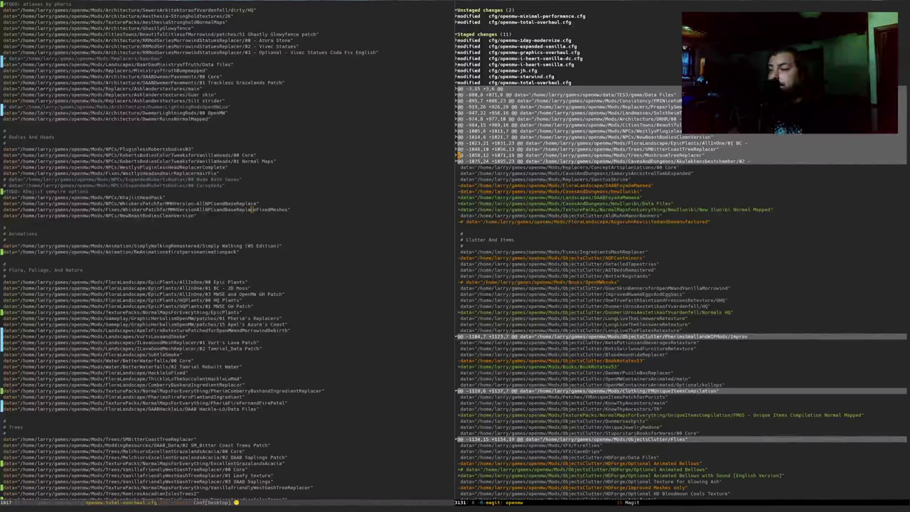
key("j")
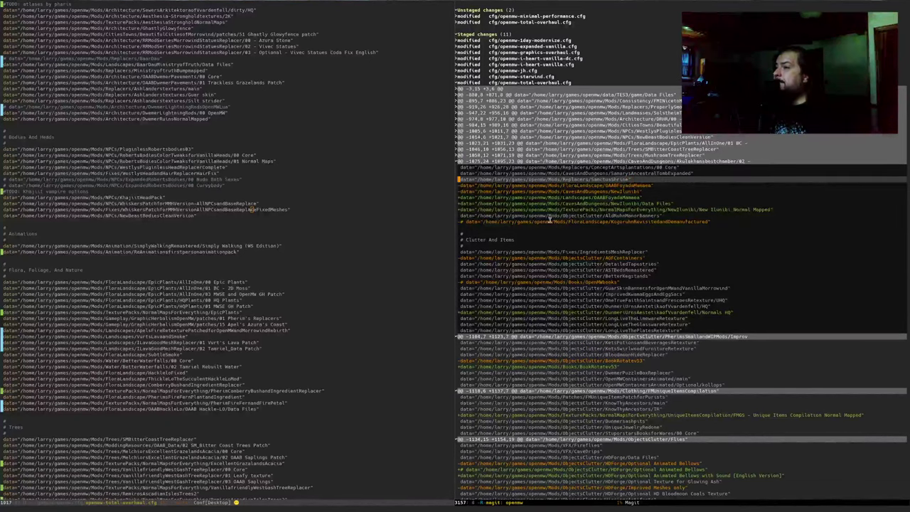
key("j")
key("j")
key("j")
key("j")
key("j")
key("j")
key("k")
key("k")
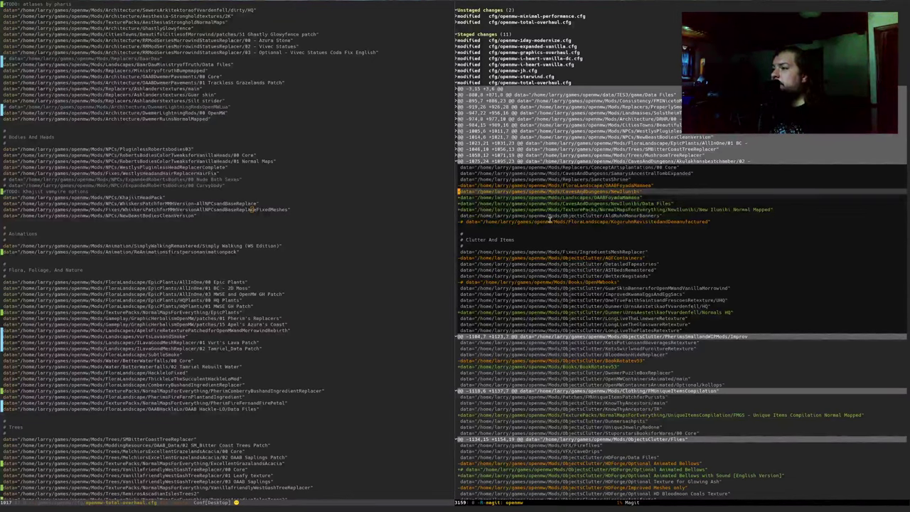
key("j")
key("ctrl+space")
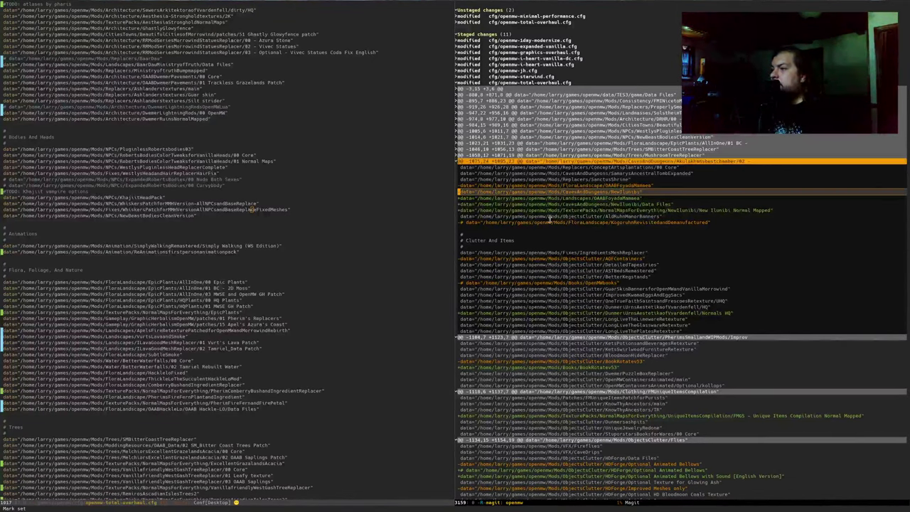
key("j")
key("j")
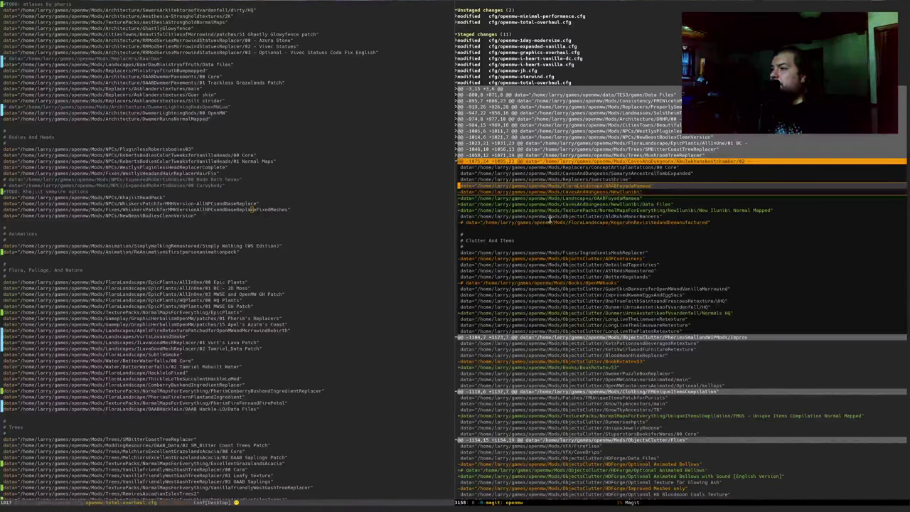
key("k")
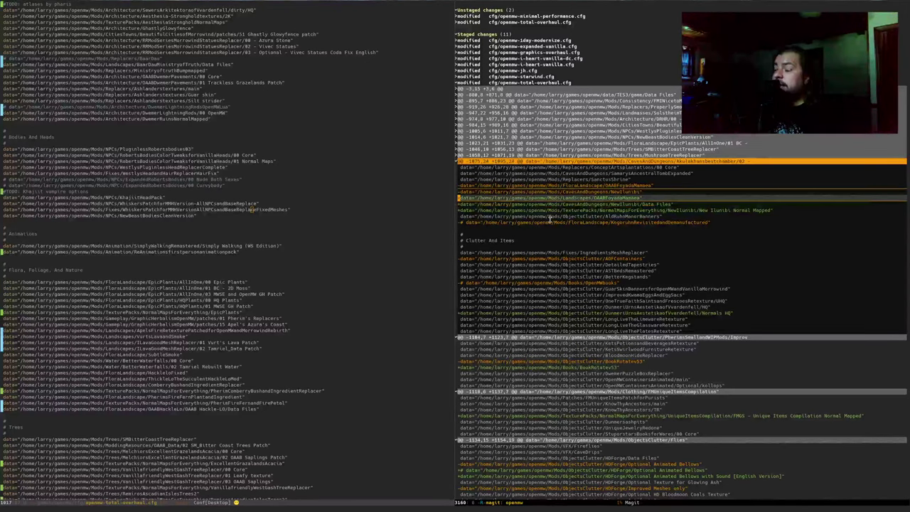
key("ctrl+g")
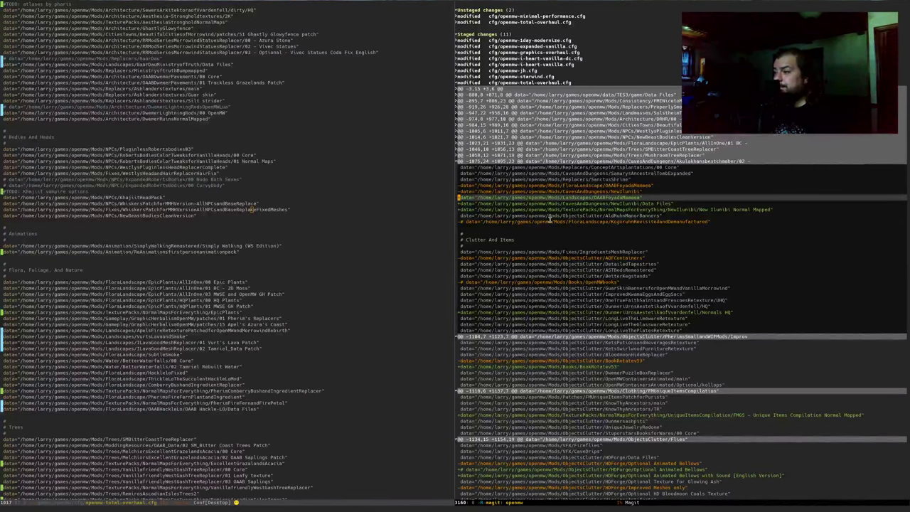
Step: Fold the @@ -1075,24, @@ -1084,7 and following reviewed hunks
left_click(723, 161)
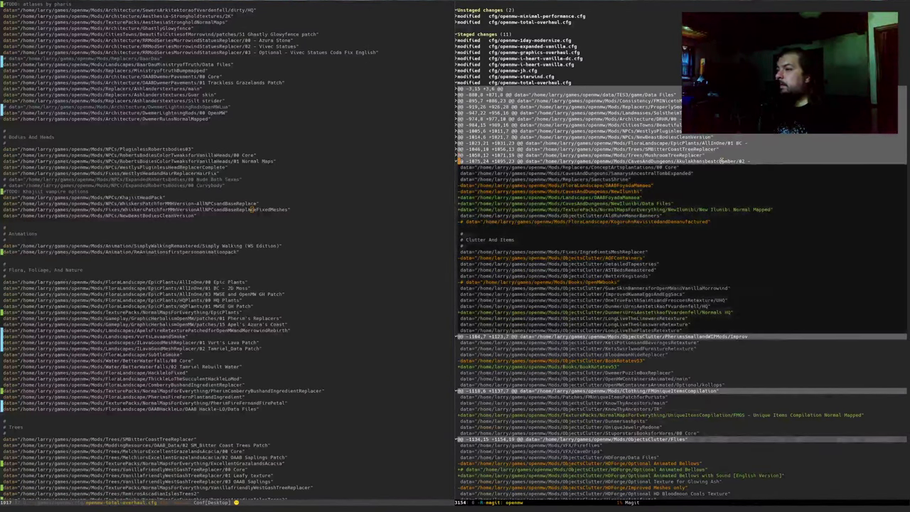
key("Tab")
key("n")
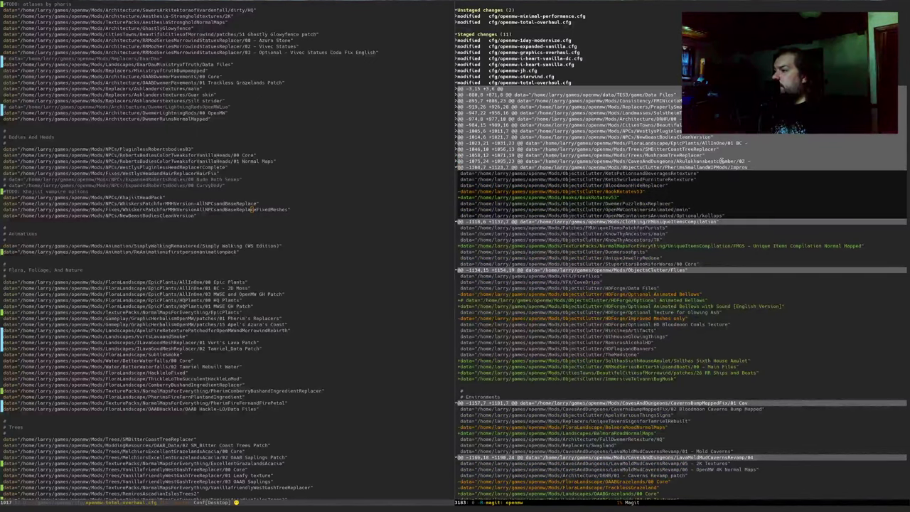
key("Tab")
key("n")
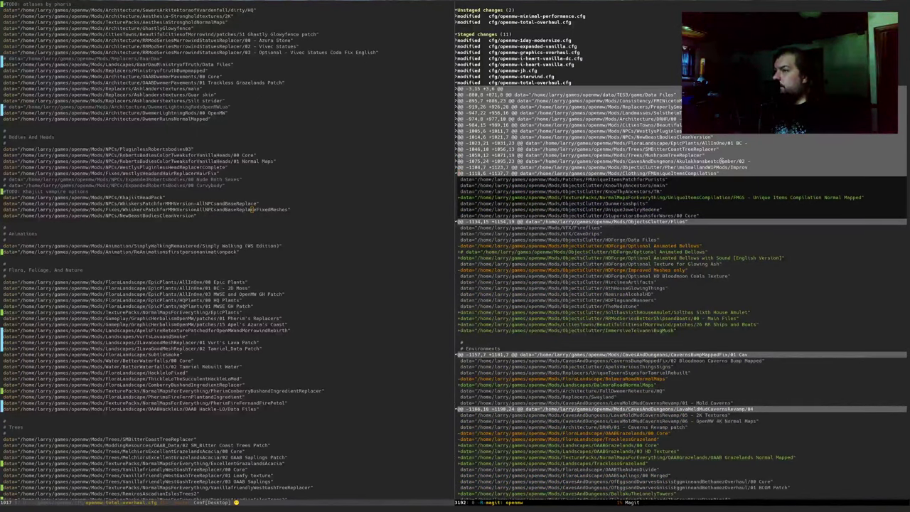
key("Tab")
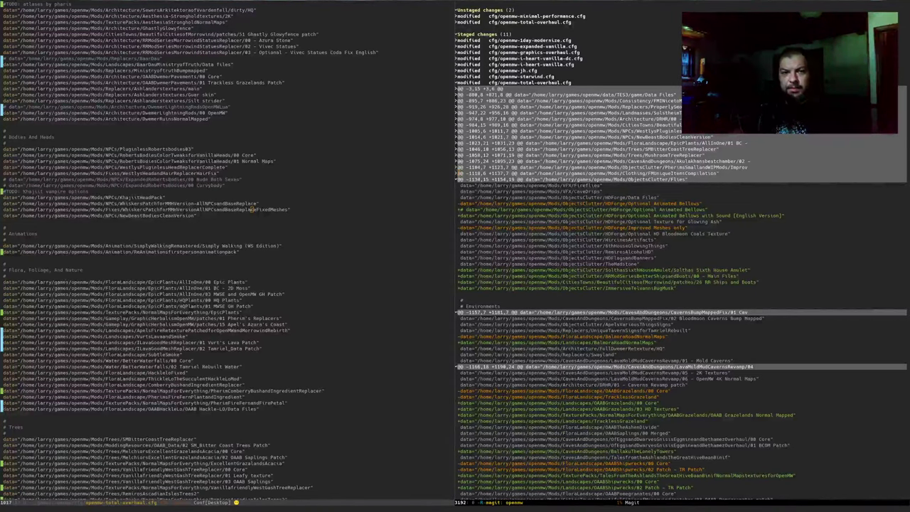
Step: Search issue #221 for the Bug Musk entry using 'bug'
key("alt+Tab")
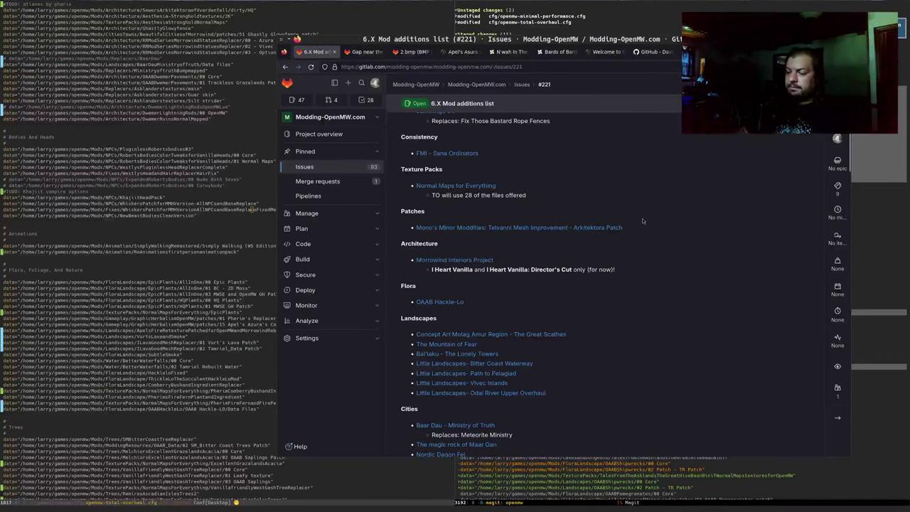
key("ctrl+f")
type("bug")
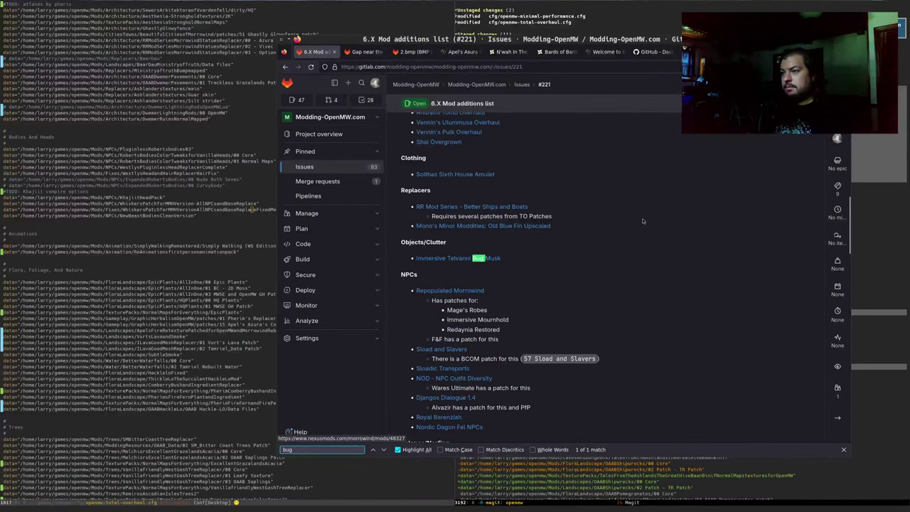
key("Escape")
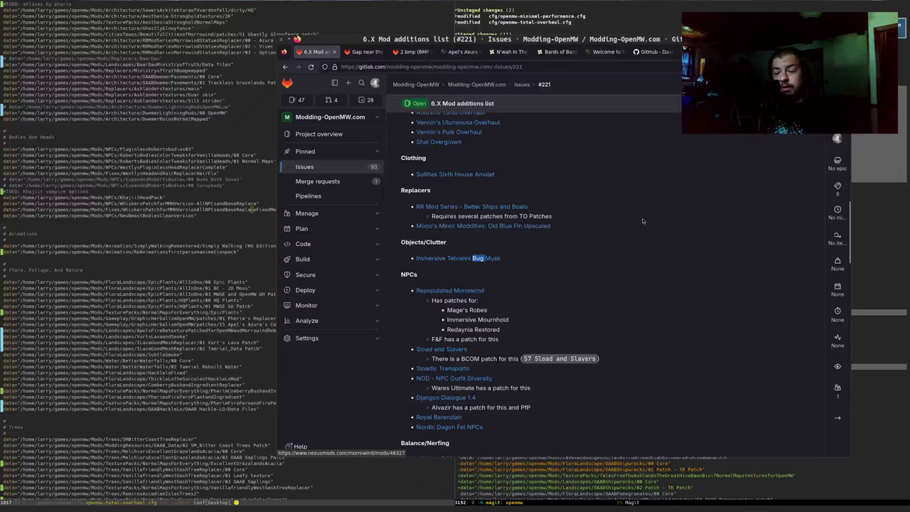
Step: Fold the ObjectsClutter and CavernsBumpMapped hunks and move to the Lonely Towers line
key("alt+Tab")
key("Tab")
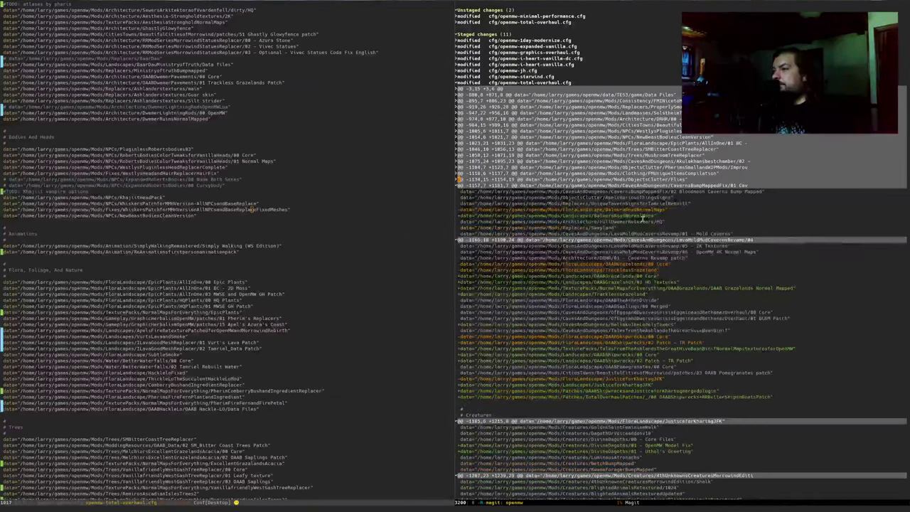
key("n")
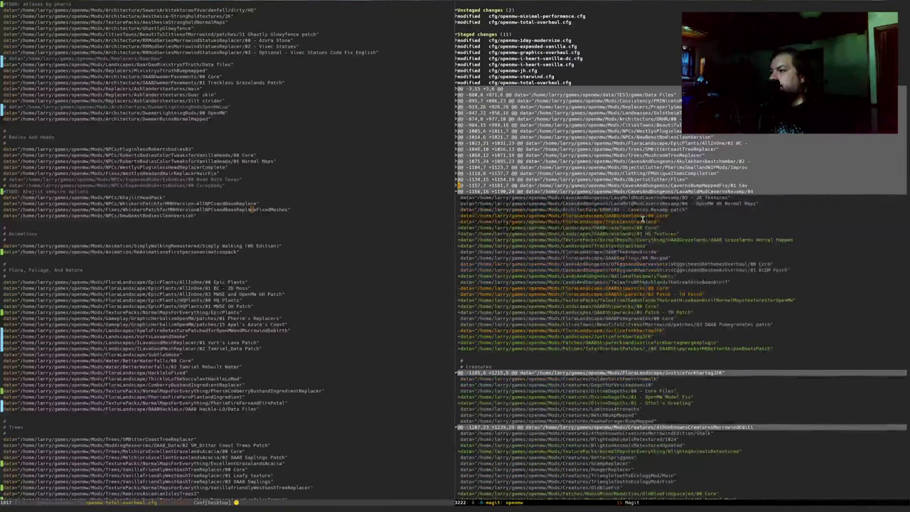
key("Tab")
key("Down")
key("Down")
key("Down")
key("Down")
key("Down")
key("Down")
key("Down")
key("Down")
key("Down")
key("Down")
key("Down")
key("Down")
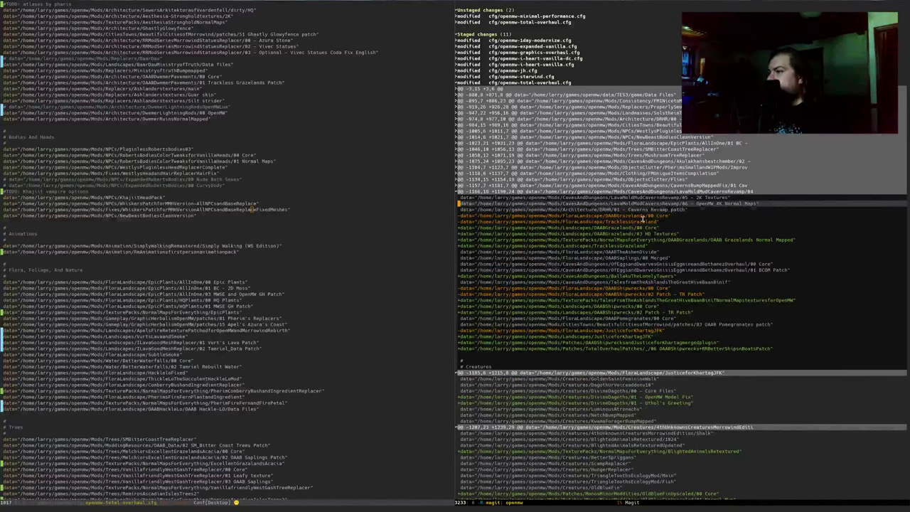
key("Down")
key("Down")
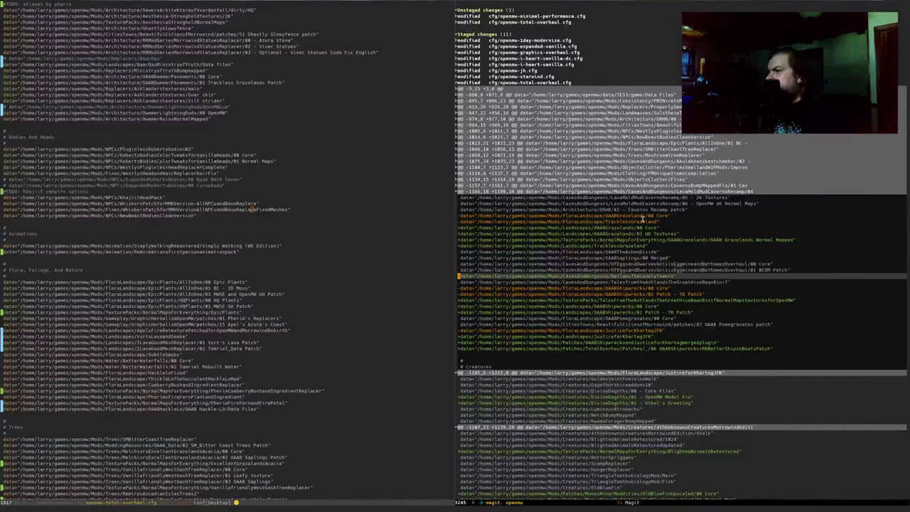
Step: Look up the Lonely Towers entry in the issue by searching 'lone'
key("alt+Tab")
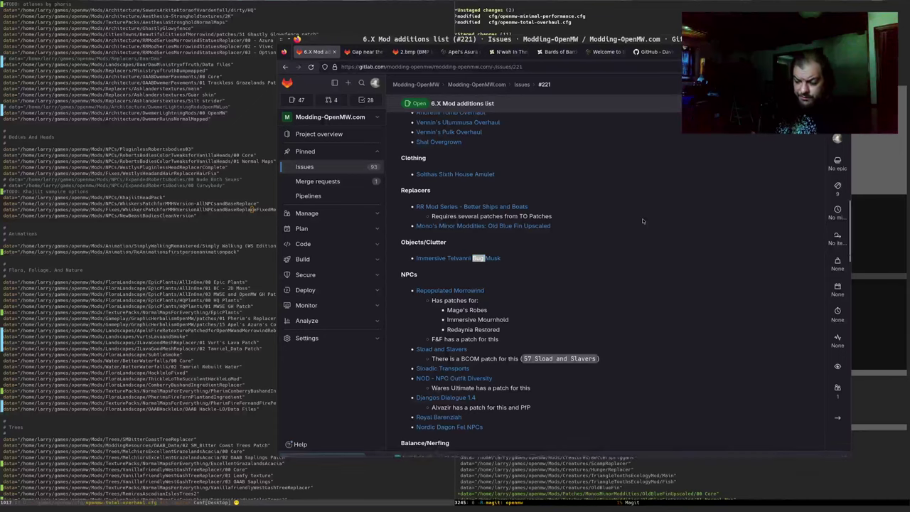
key("ctrl+f")
type("lone")
key("alt+Tab")
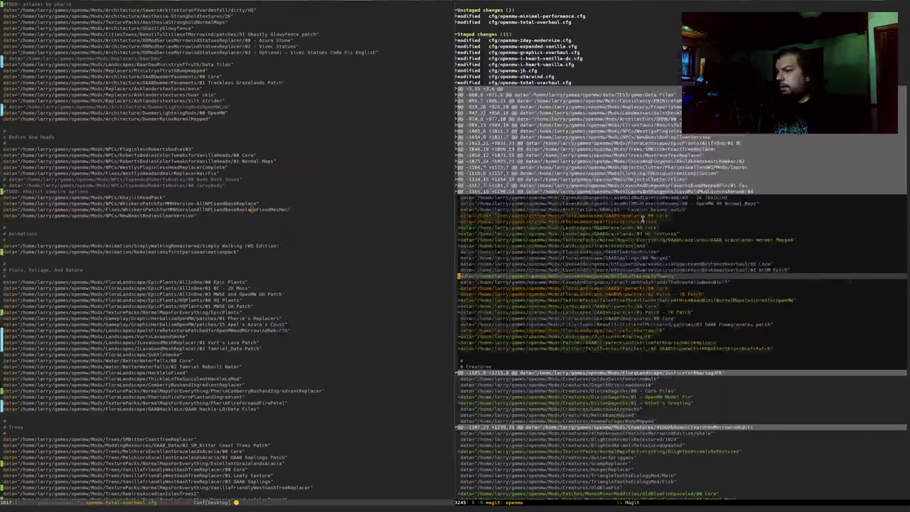
Step: Fold the LavaMoldMudCaverns and JusticeforKhartagJFK hunks, then return to the issue
key("Down")
key("Down")
key("Down")
key("Down")
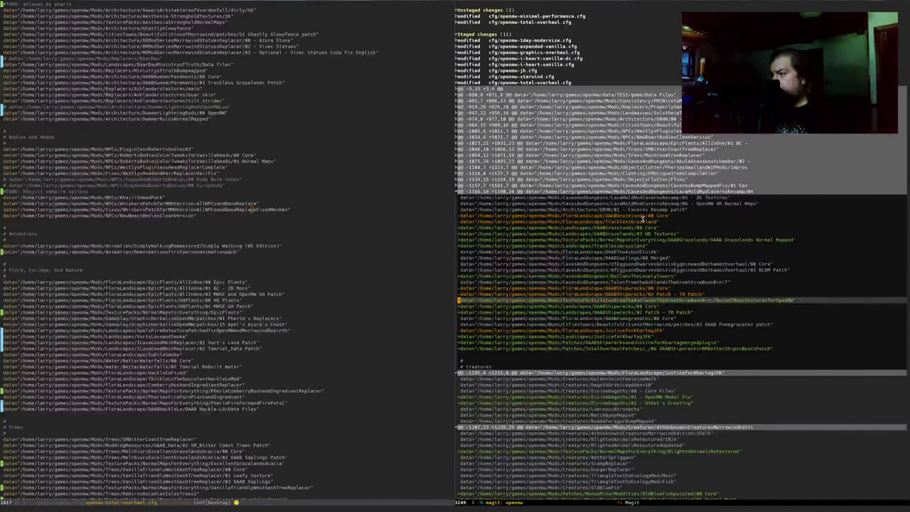
key("Down")
key("Down")
key("Down")
key("Down")
key("Down")
key("Down")
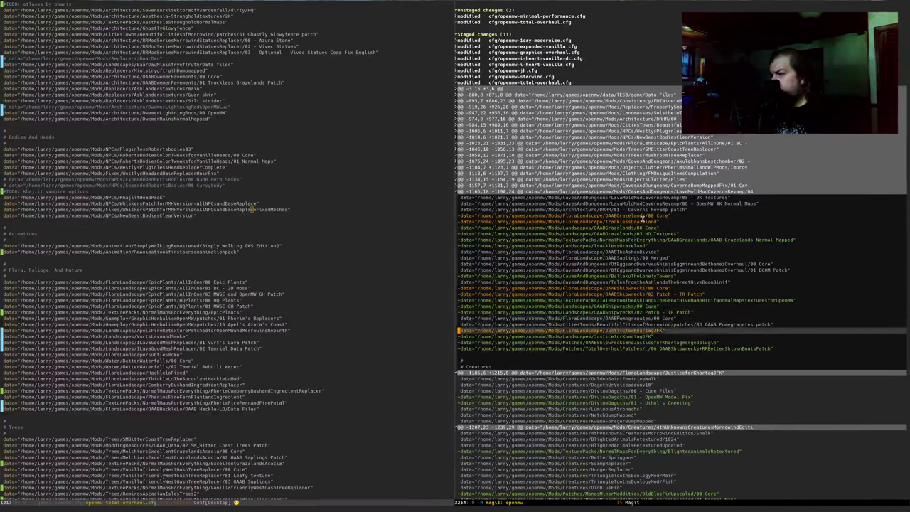
key("Up")
key("Up")
key("Up")
key("Up")
key("Up")
key("Up")
key("Up")
key("Up")
key("Up")
key("Up")
key("Up")
key("Up")
key("Up")
key("Up")
key("Up")
key("Up")
key("Up")
key("Up")
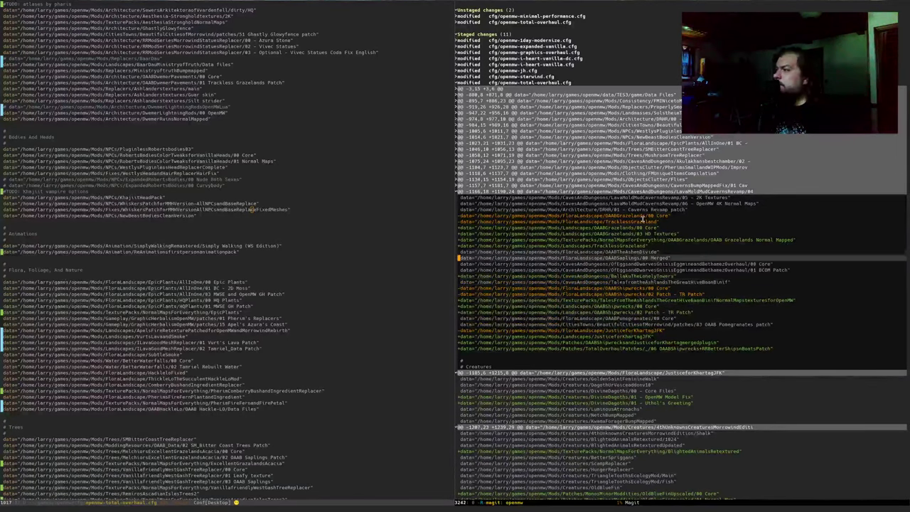
key("Up")
key("Up")
key("Up")
key("Up")
key("Up")
key("Up")
key("Tab")
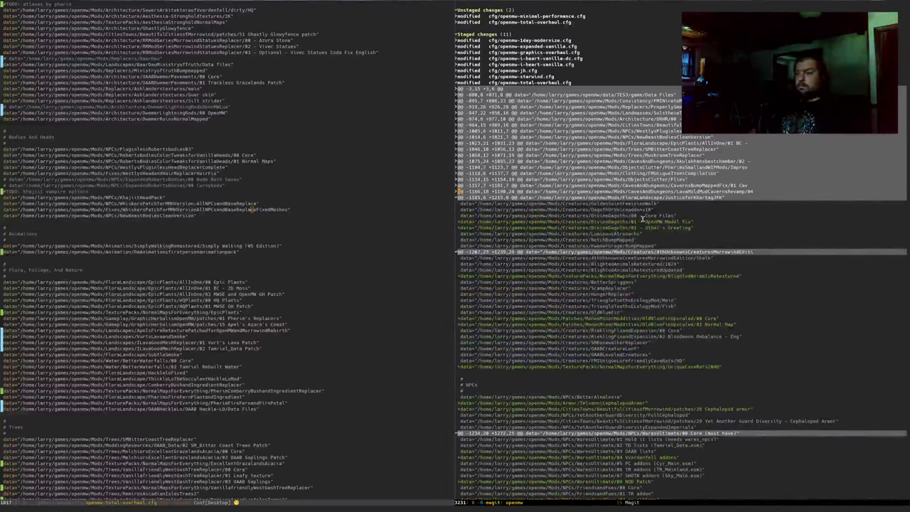
key("Down")
key("Down")
key("Down")
key("Down")
key("Down")
key("Down")
key("Down")
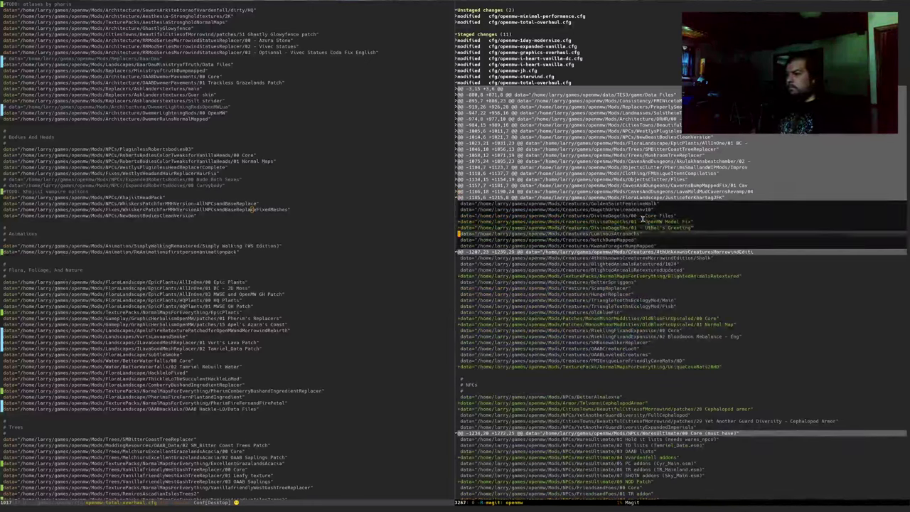
key("Up")
key("Up")
key("Up")
key("Up")
key("Up")
key("Up")
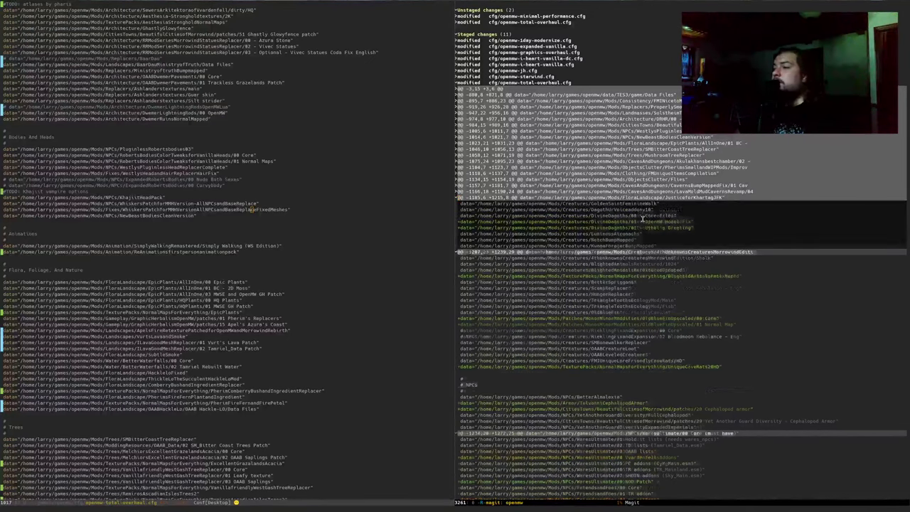
key("Tab")
key("Down")
key("Down")
key("Down")
key("Down")
key("Down")
key("Down")
key("Down")
key("Down")
key("Down")
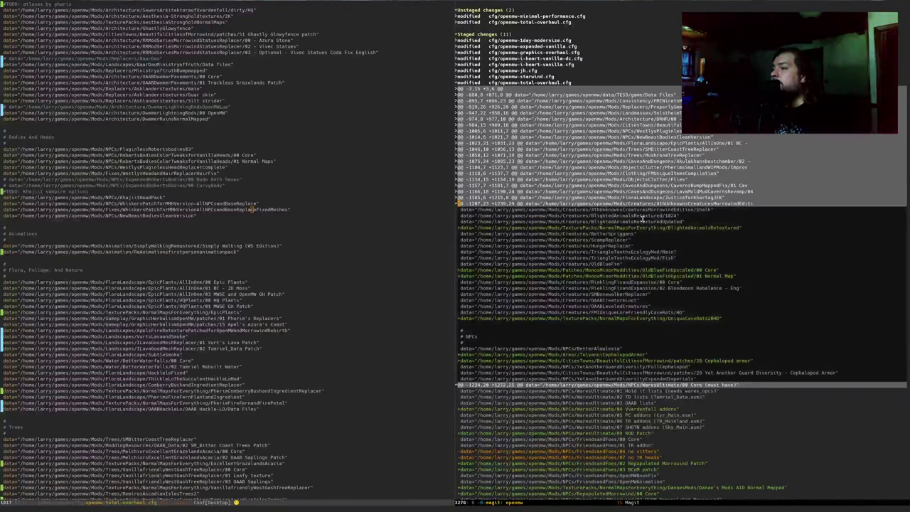
key("alt+Tab")
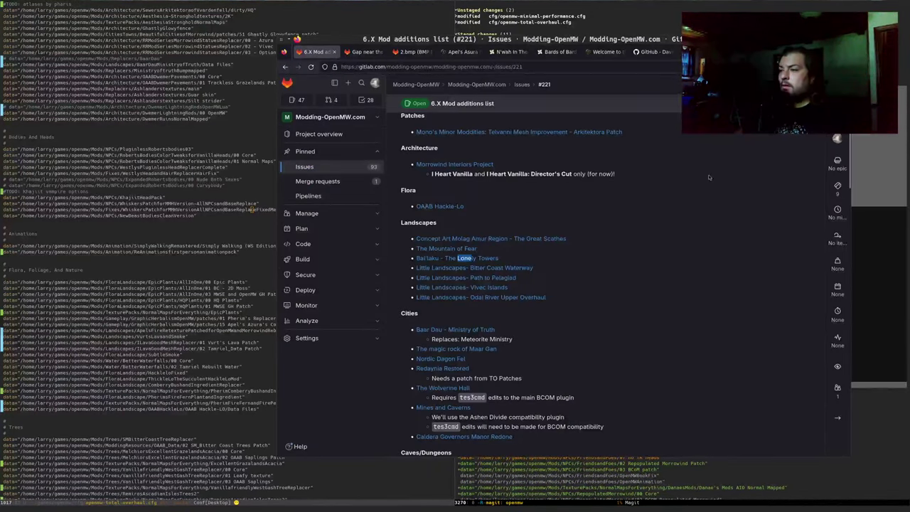
Step: Add '* Rock floaters need patching' under Odai River Upper Overhaul and save the issue description
scroll(567, 210, "up", 5)
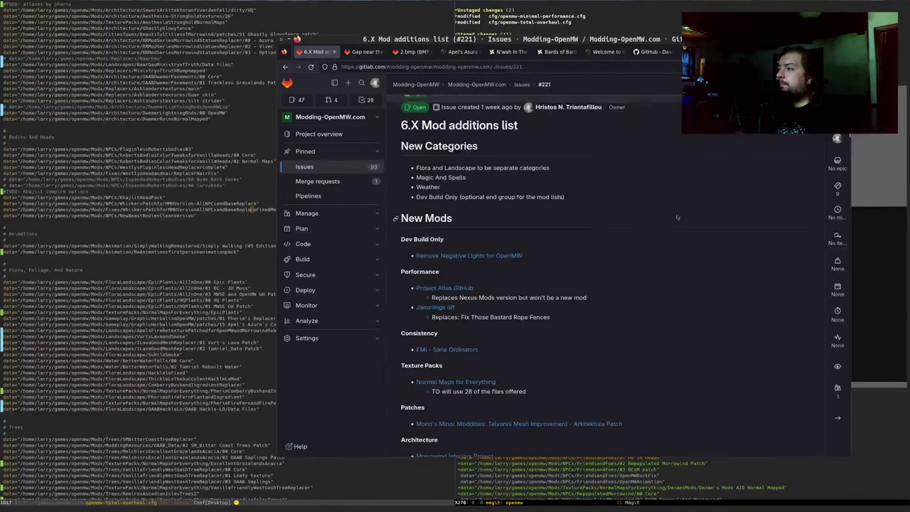
key("e")
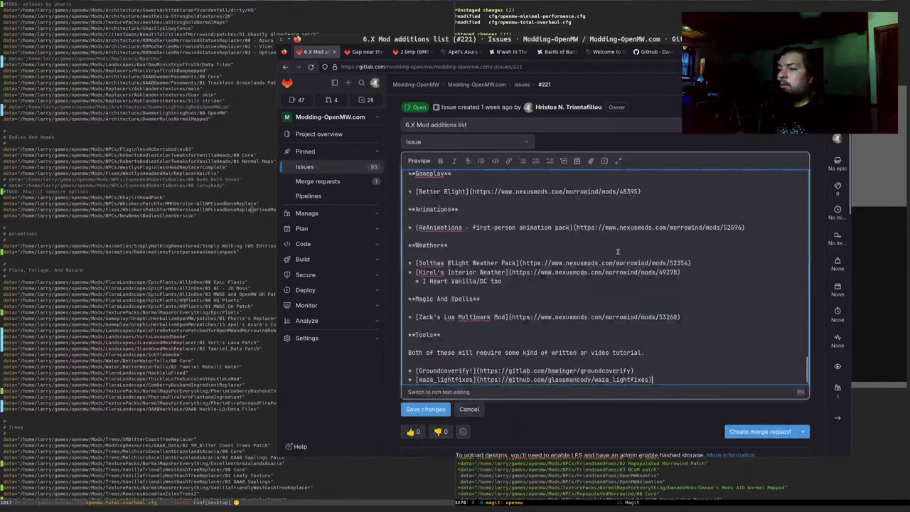
scroll(502, 222, "down", 5)
scroll(503, 222, "up", 10)
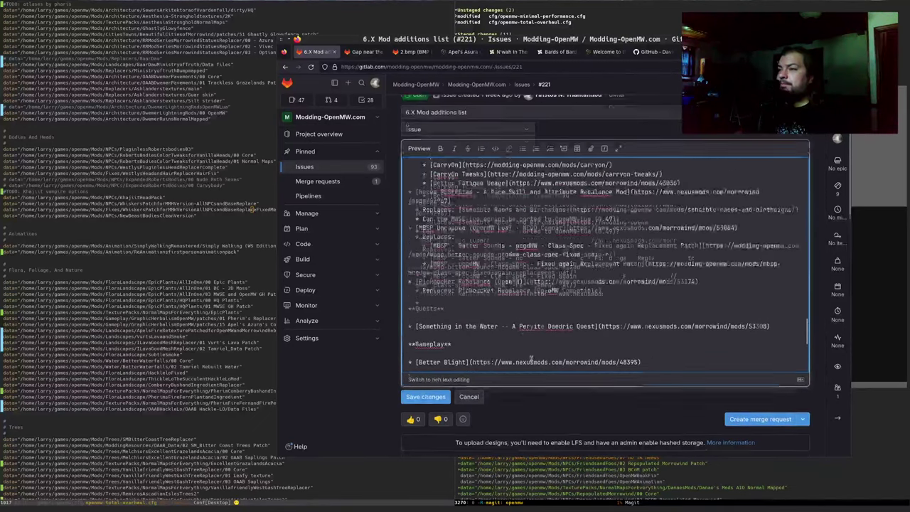
scroll(527, 312, "up", 12)
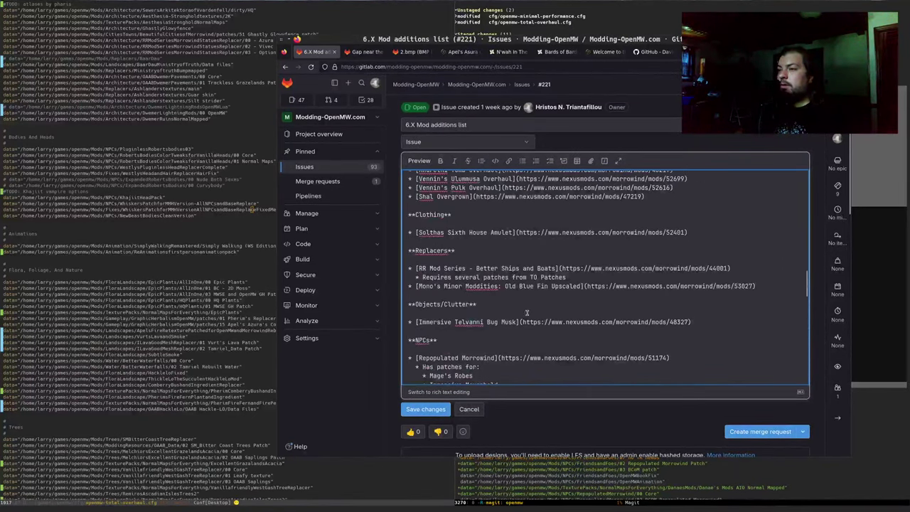
scroll(521, 312, "up", 3)
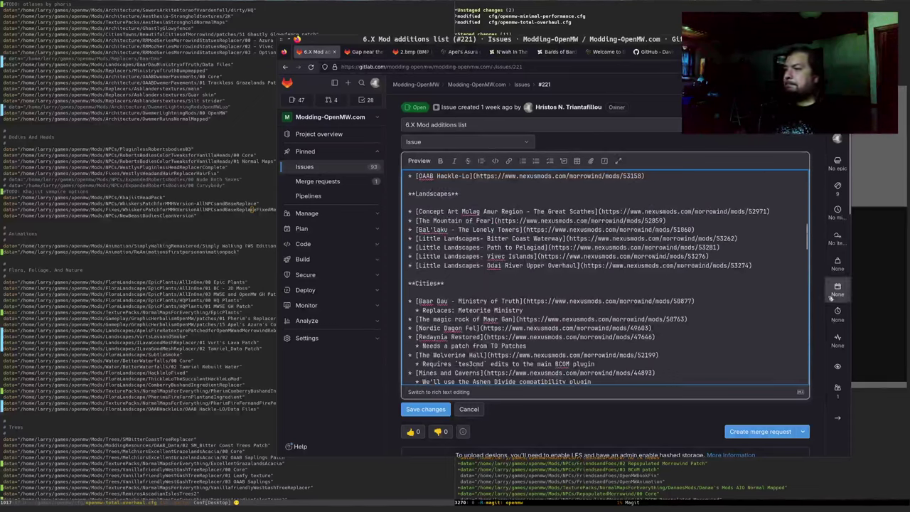
key("Return")
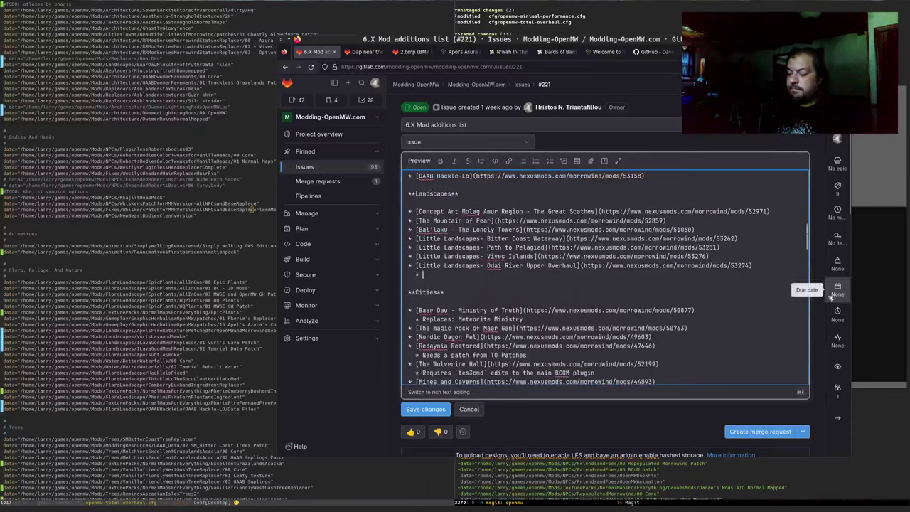
type("Floaters")
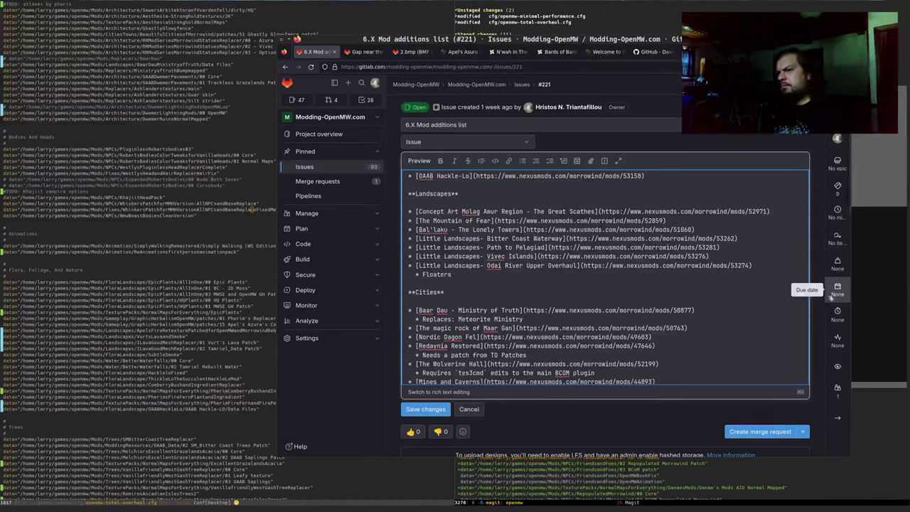
key("BackSpace")
key("BackSpace")
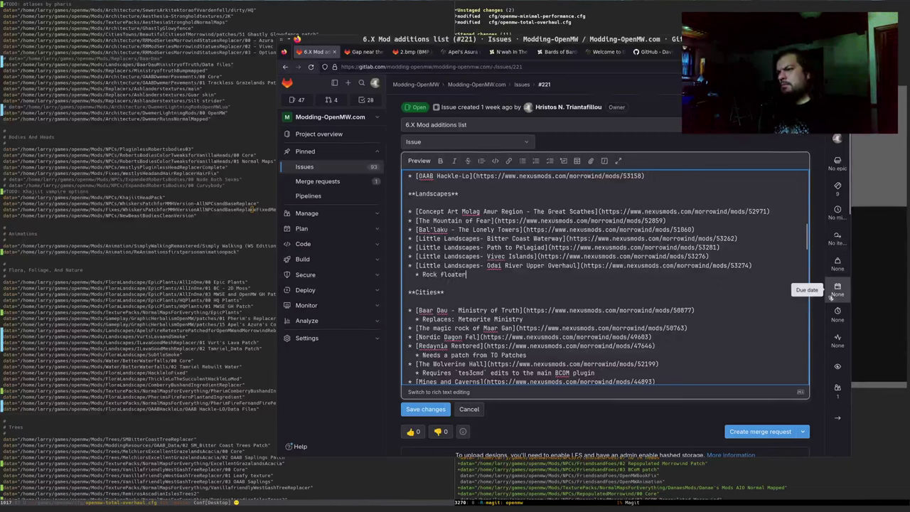
type("ng")
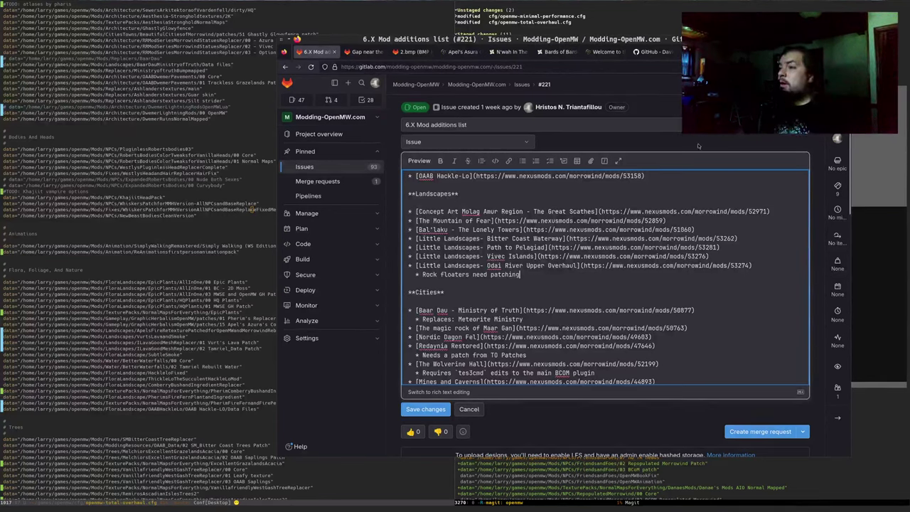
left_click(435, 410)
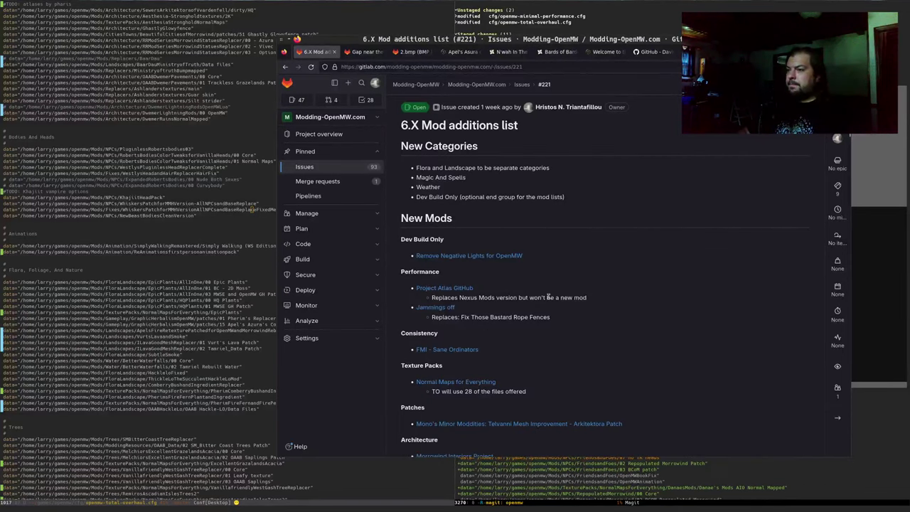
key("alt+Tab")
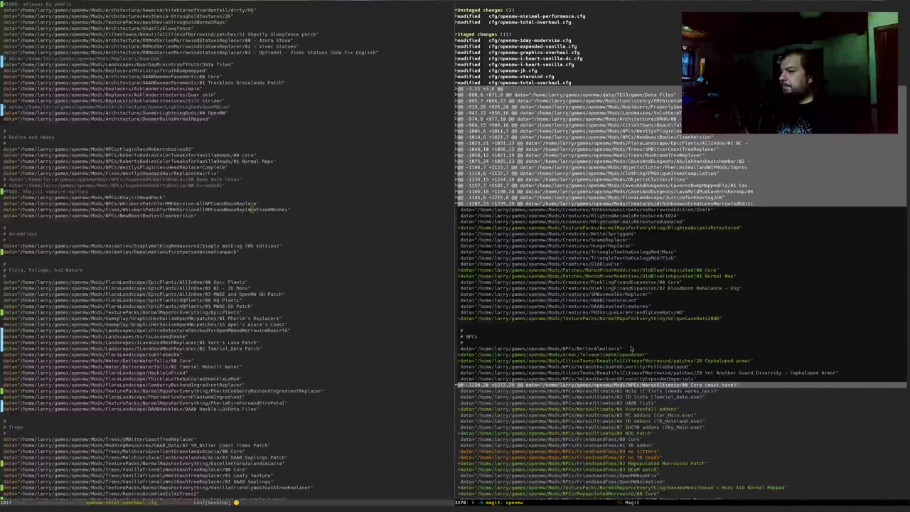
Step: Fold the Creatures and WaresUltimate hunks and move down to the MonosMinorModdities line
left_click(704, 215)
key("Tab")
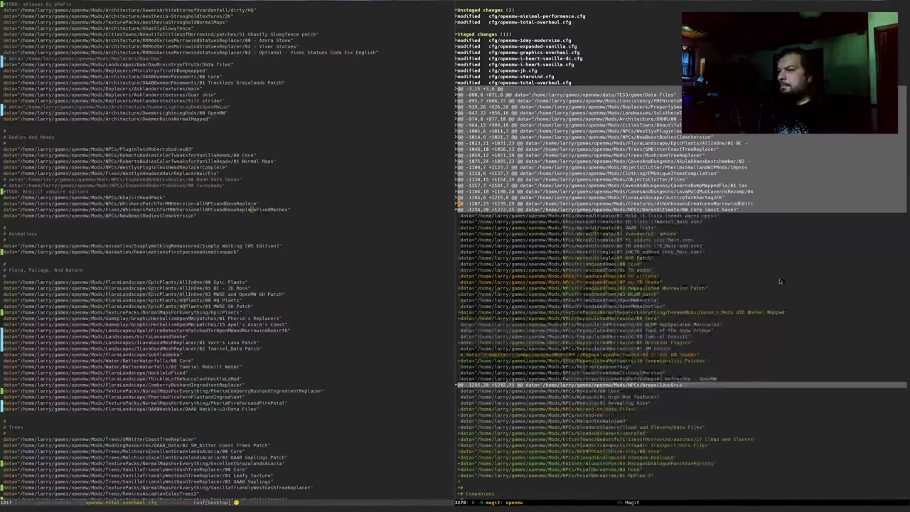
key("Up")
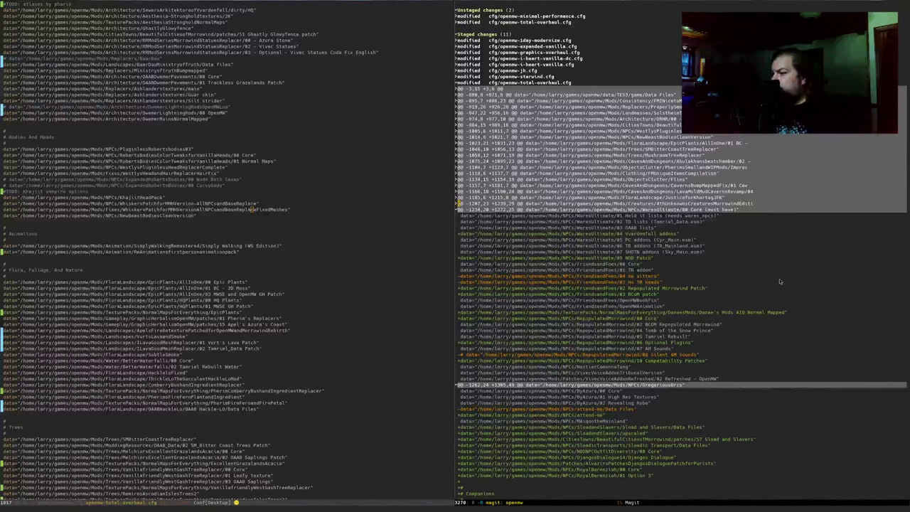
key("Up")
key("Up")
key("Tab")
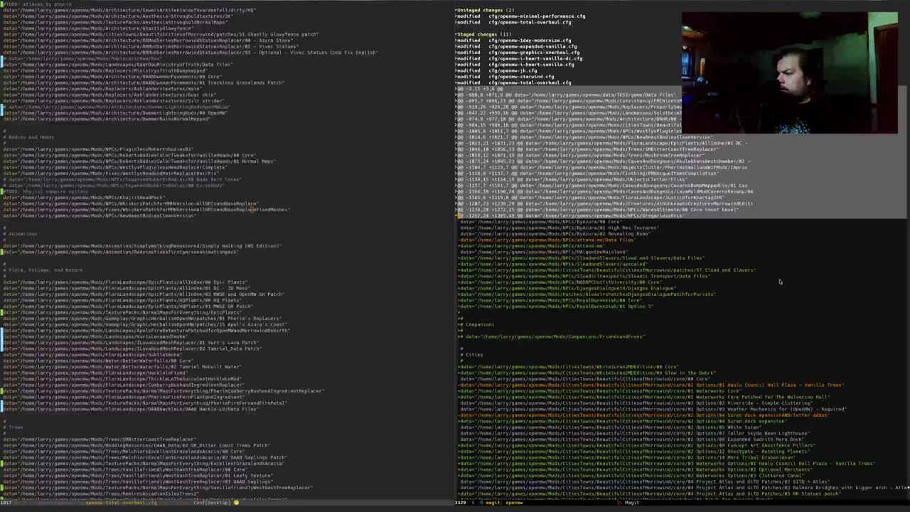
scroll(779, 281, "down", 3)
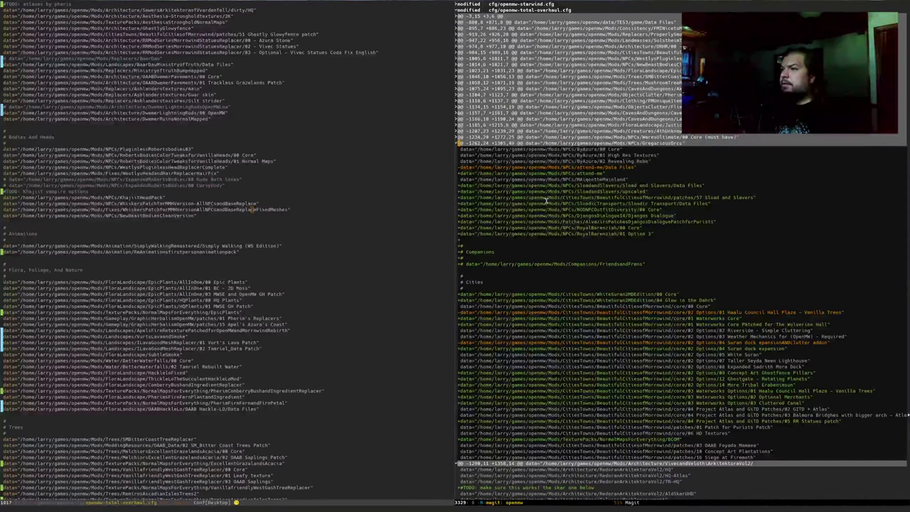
key("ctrl+v")
key("ctrl+n")
key("ctrl+n")
key("ctrl+n")
key("ctrl+n")
key("ctrl+n")
key("ctrl+n")
key("ctrl+n")
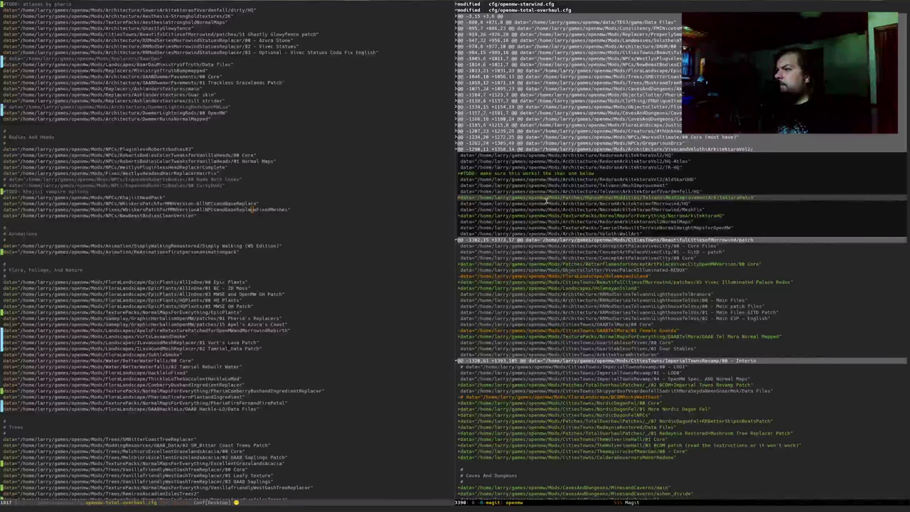
Step: Search the GitLab issue for the mesh improvement mod with 'mesh imp'
key("alt+Tab")
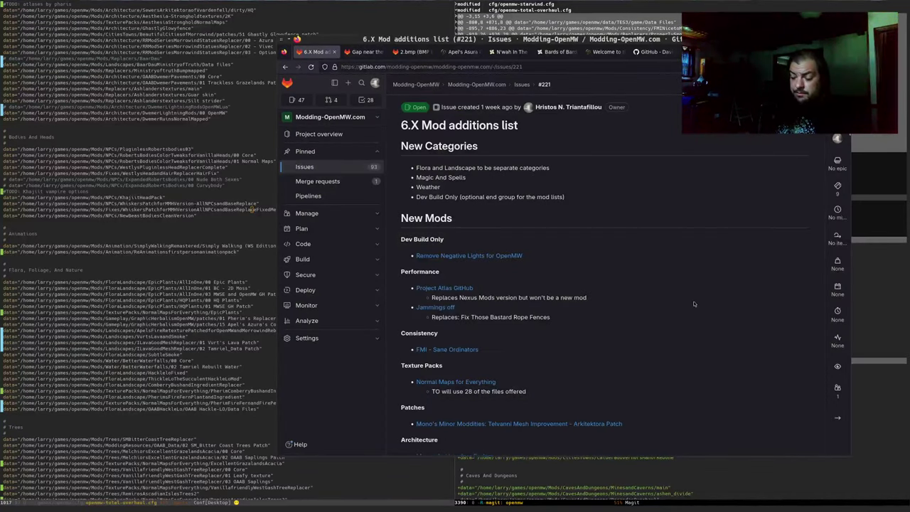
key("ctrl+f")
type("mesh imp")
key("Escape")
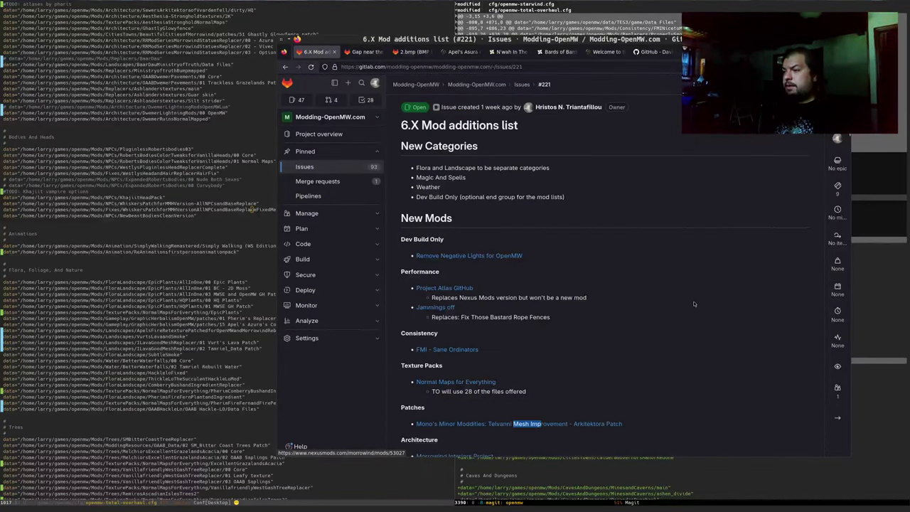
key("alt+Tab")
Step: Fold the -1298 hunk and the -1302 Beautiful Cities hunk
key("Up")
key("Up")
key("Up")
key("Up")
key("Up")
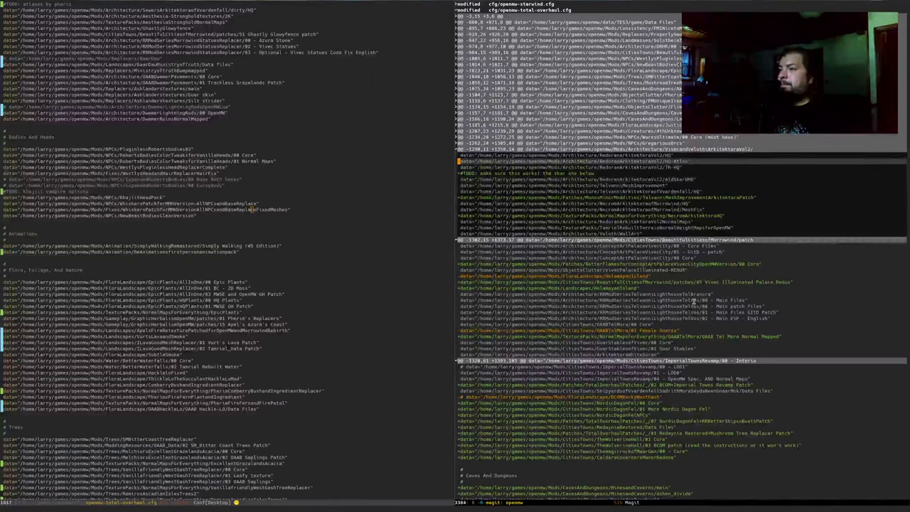
key("Tab")
key("^")
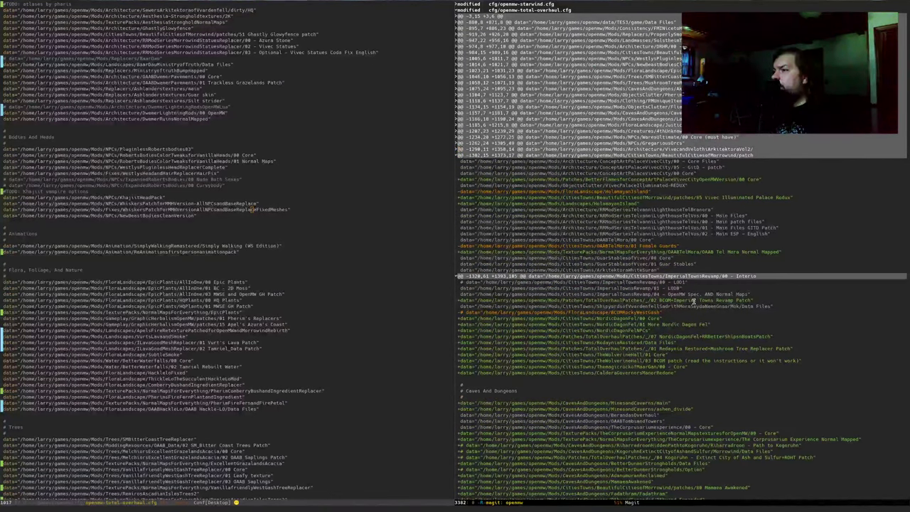
key("Up")
key("Tab")
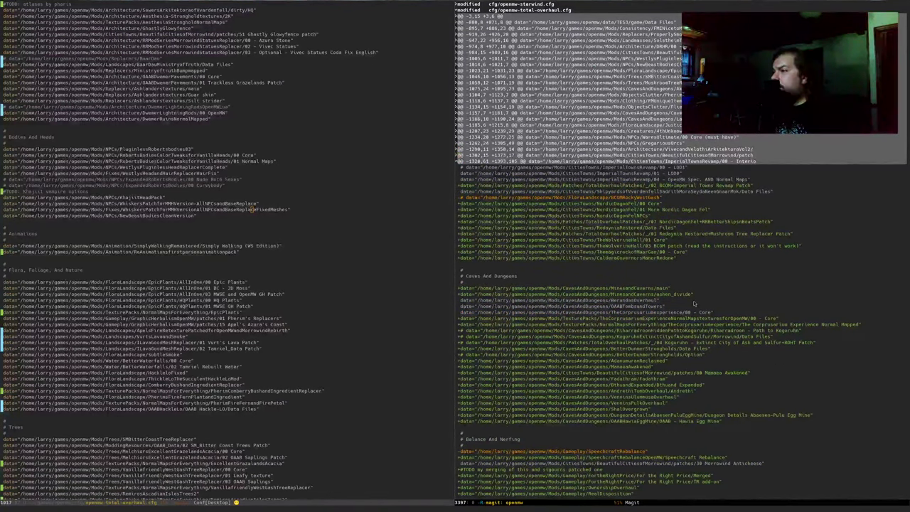
key("^")
key("Down")
key("Down")
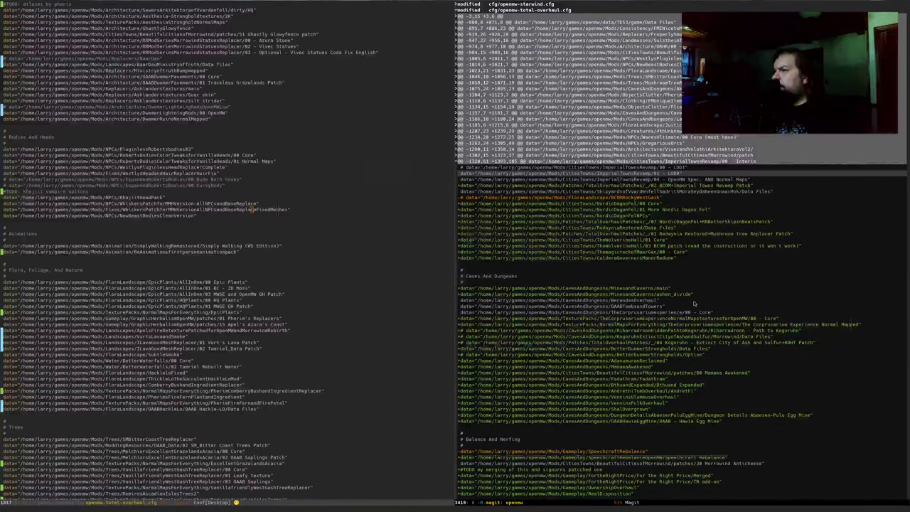
Step: Find the Caldera Governors Manor Redone entry in the issue by searching 'Gover'
key("super+b")
key("slash")
type("Gover")
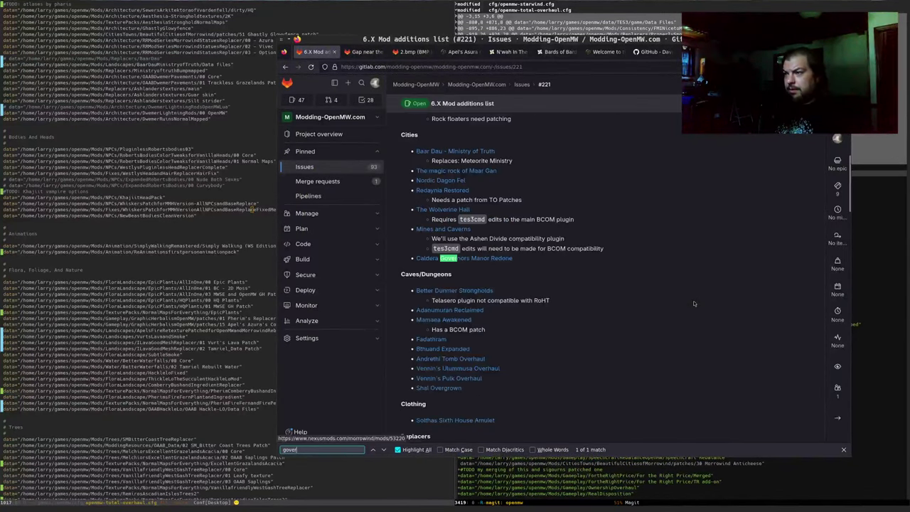
key("Escape")
key("super+b")
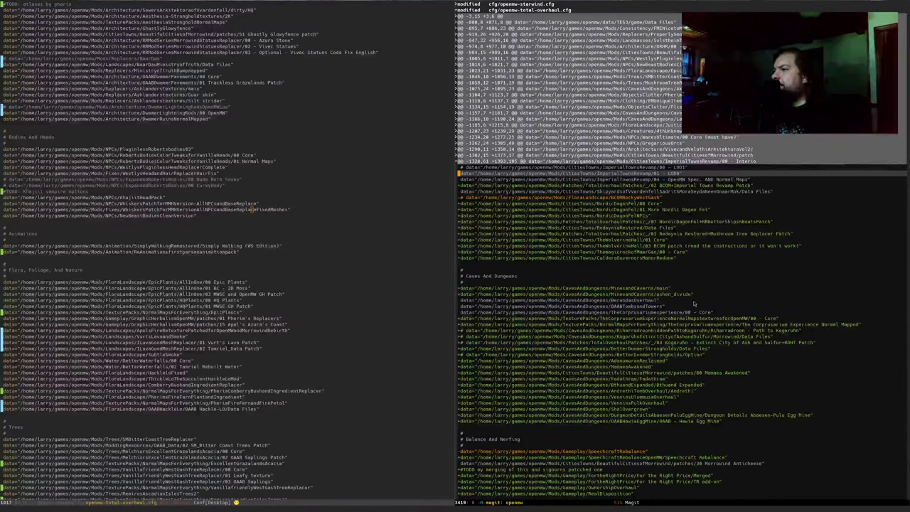
Step: Move to the MinesandCaverns diff line and locate Mines and Caverns in the issue
key("j")
key("j")
key("j")
key("j")
key("j")
key("j")
key("j")
key("j")
key("j")
key("j")
key("j")
key("j")
key("j")
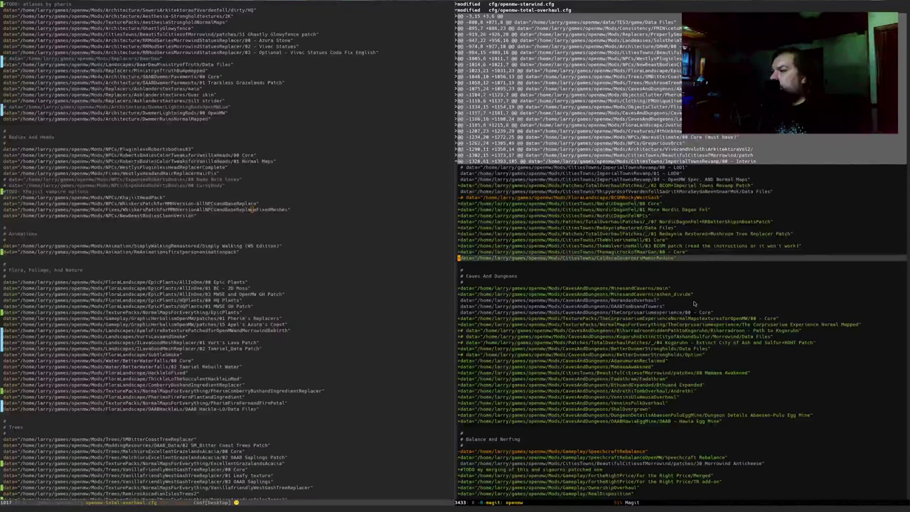
key("j")
key("j")
key("j")
key("j")
key("j")
key("j")
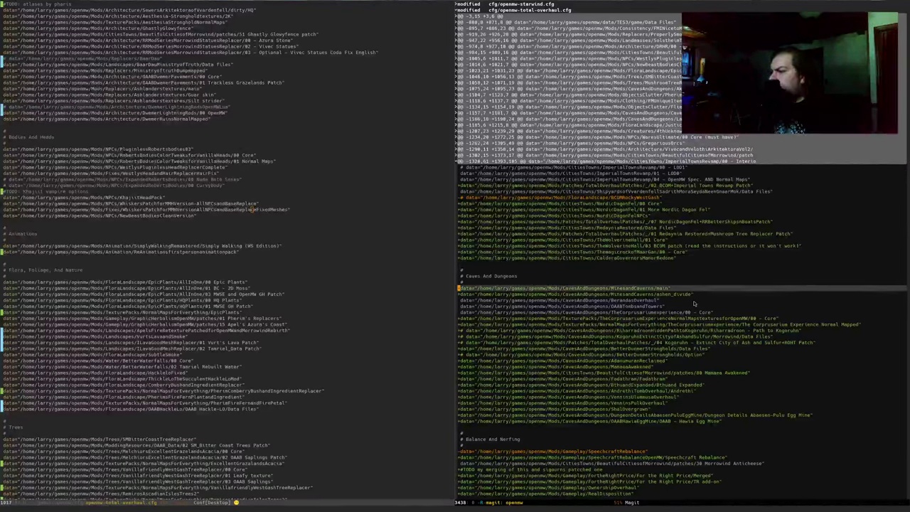
key("alt+Tab")
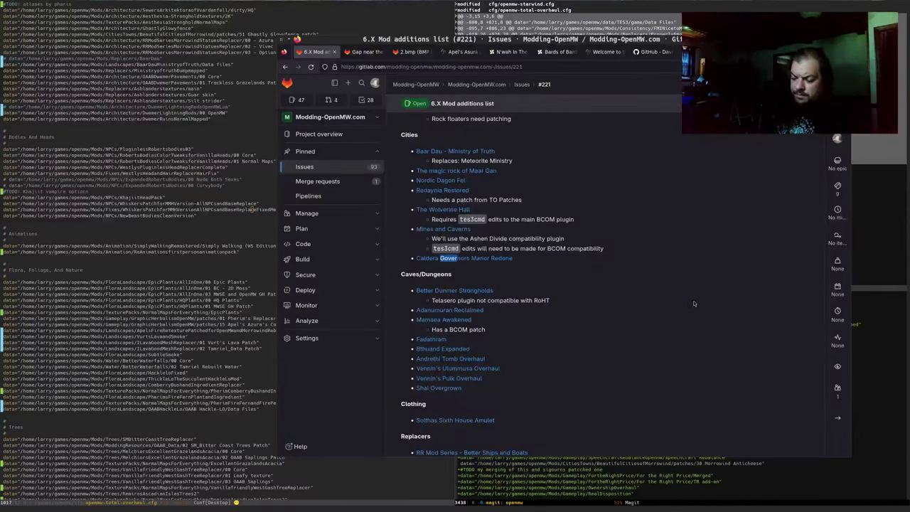
key("ctrl+f")
type("mines")
key("Escape")
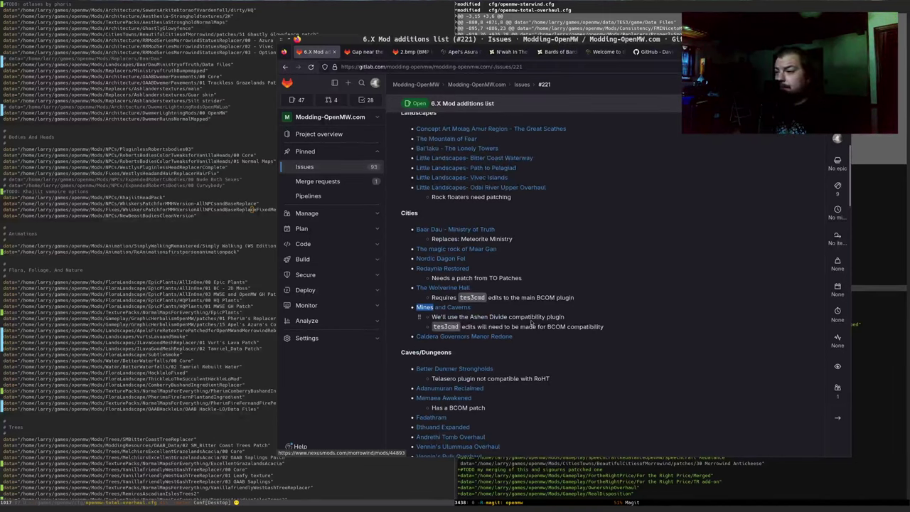
scroll(532, 323, "up", 10)
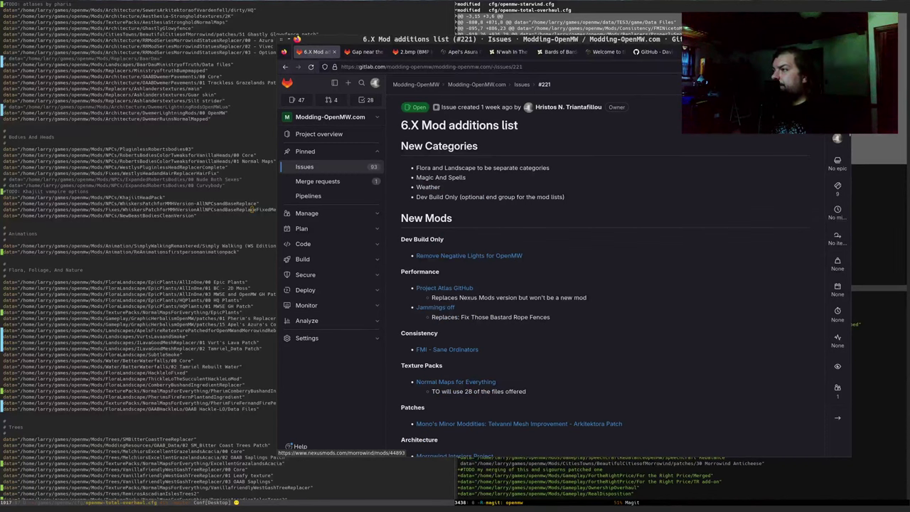
Step: Move the Mines and Caverns lines from Cities to under the Caves/Dungeons heading
key("e")
scroll(463, 242, "down", 10)
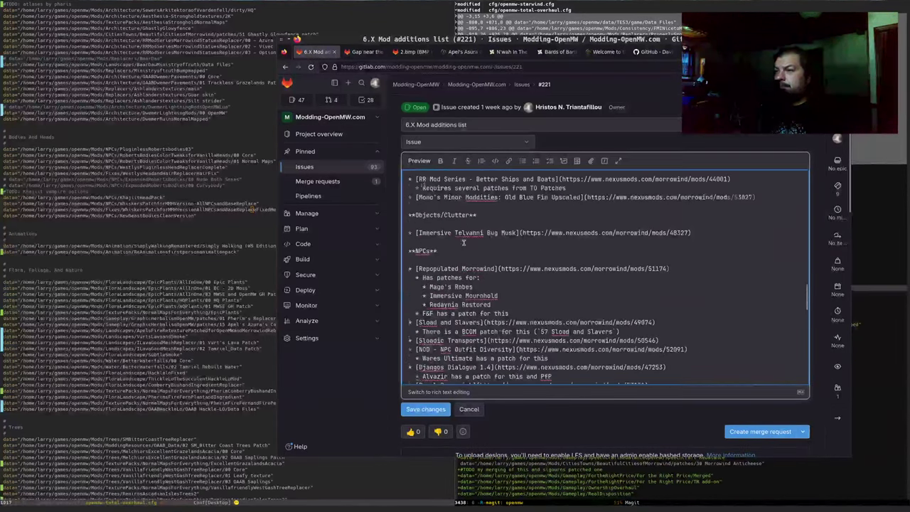
scroll(463, 242, "up", 8)
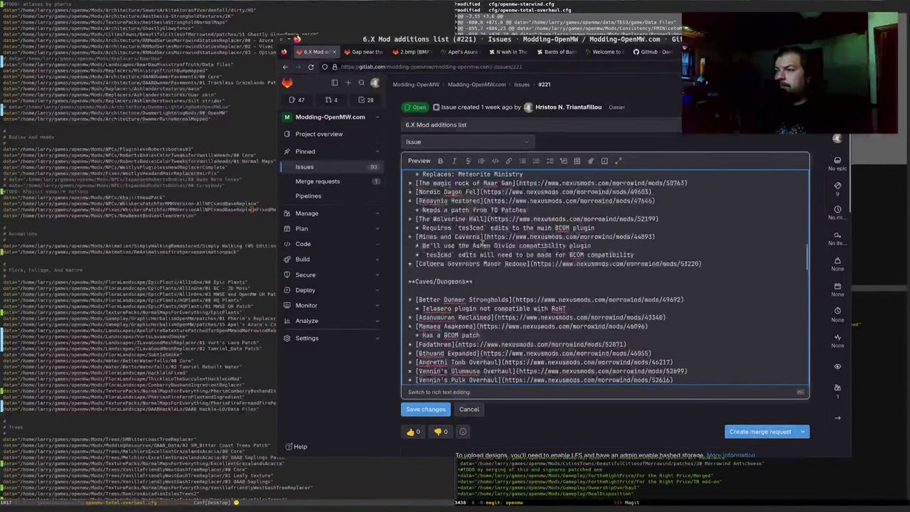
left_click(483, 272)
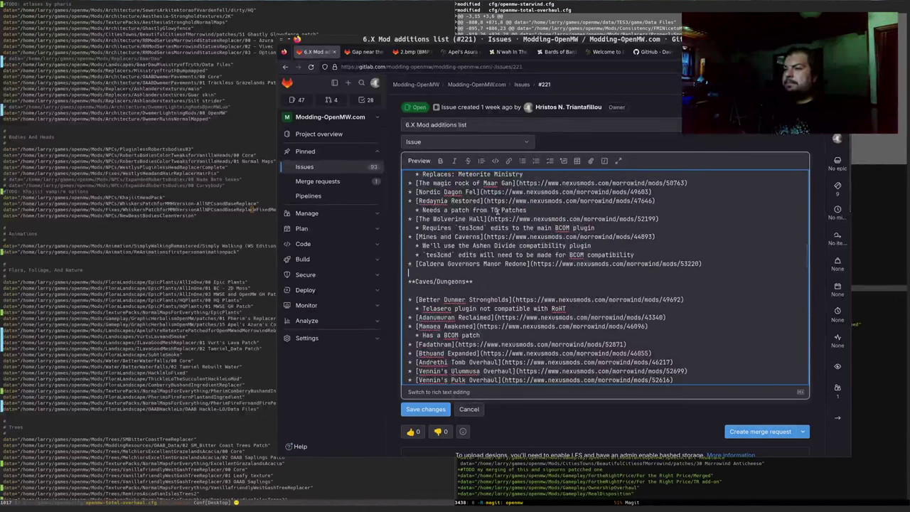
key("Up")
key("Up")
key("Up")
key("shift+Down")
key("shift+Down")
key("shift+Down")
key("ctrl+c")
key("BackSpace")
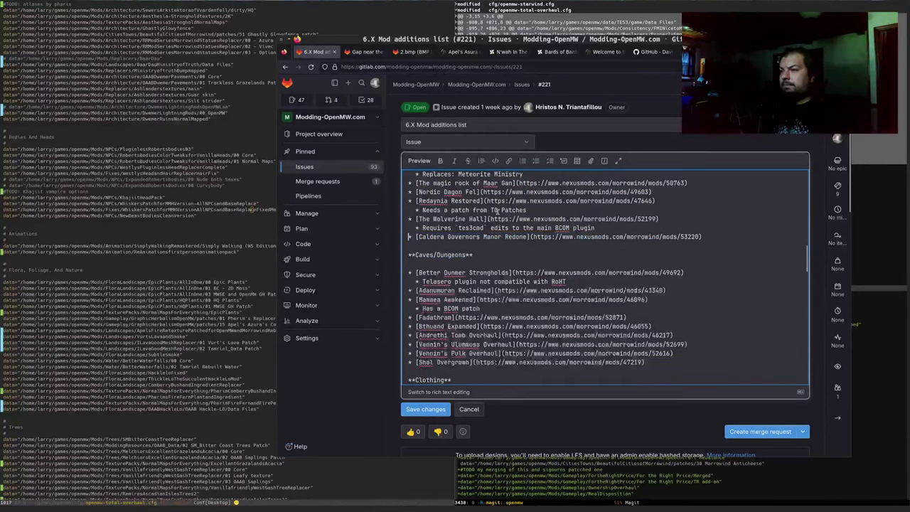
key("ctrl+v")
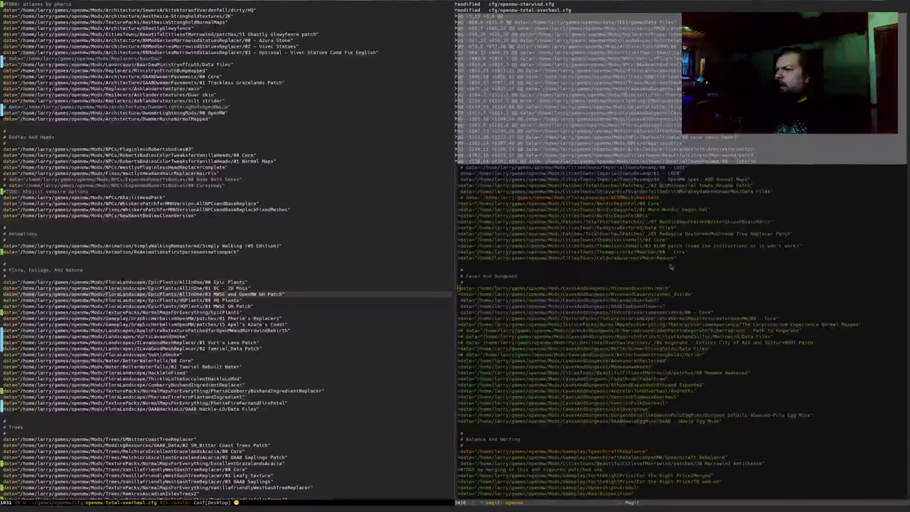
Step: Open a new Firefox tab and paste 'Dungeon Details Abaesen Pulu Egg Mine' as a search
scroll(635, 287, "down", 1)
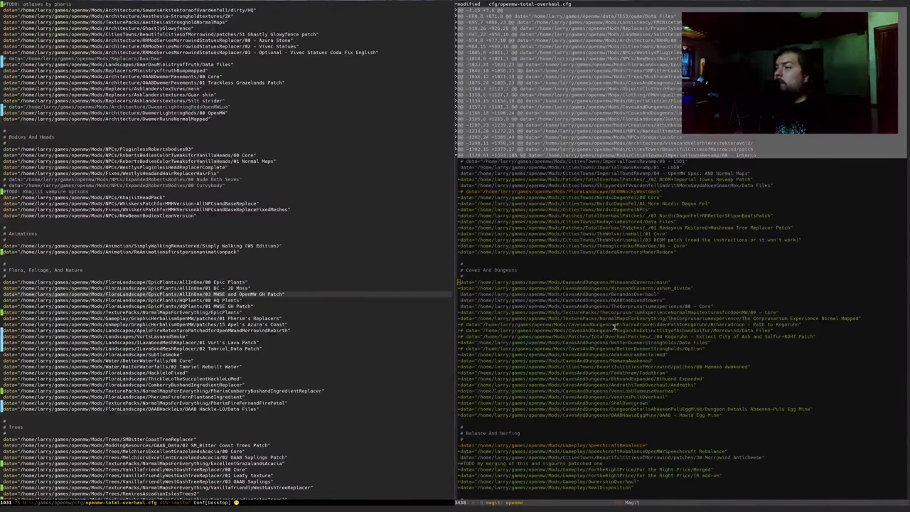
scroll(620, 330, "down", 2)
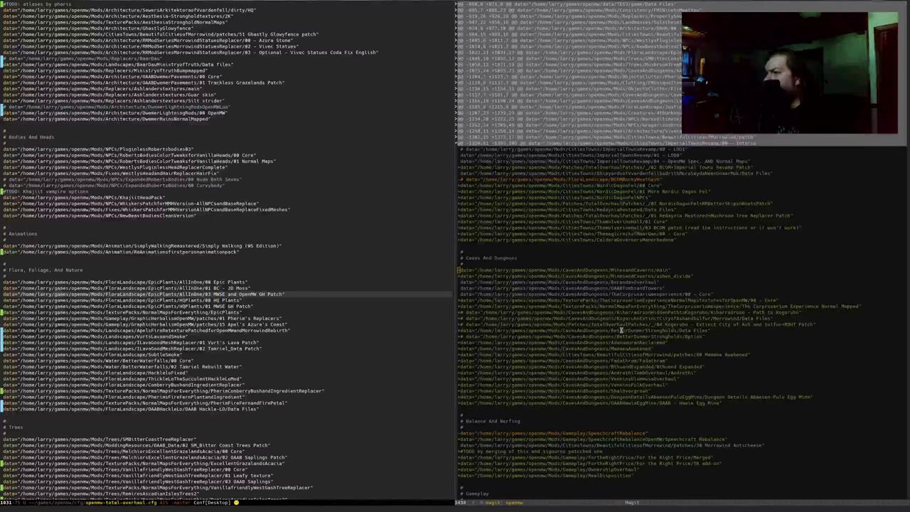
key("alt+Tab")
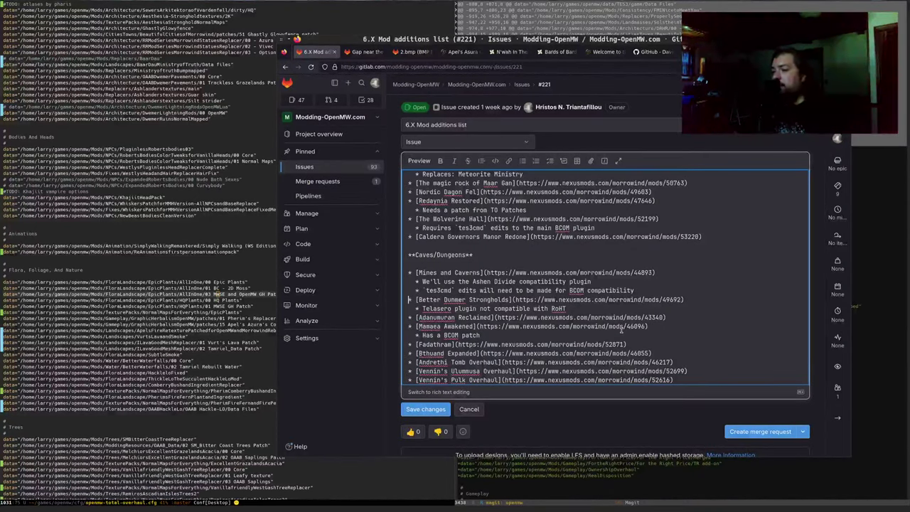
scroll(621, 330, "down", 3)
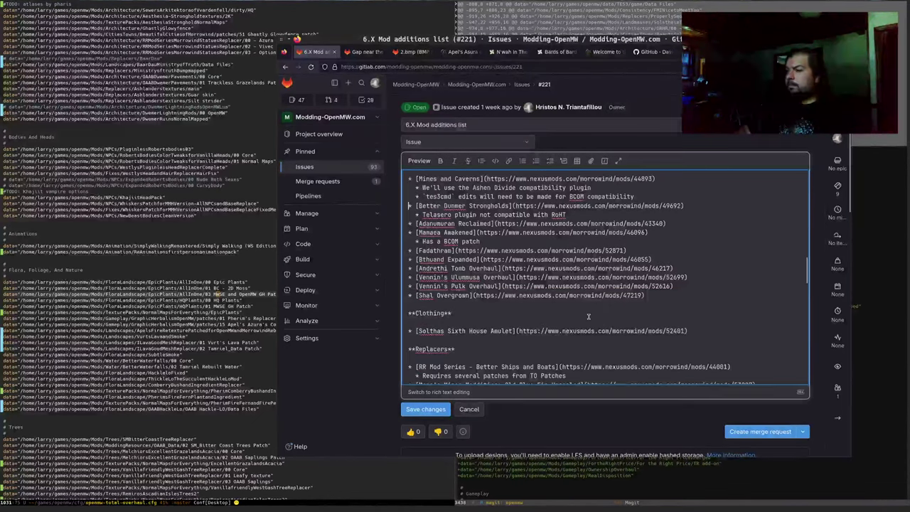
key("alt+Tab")
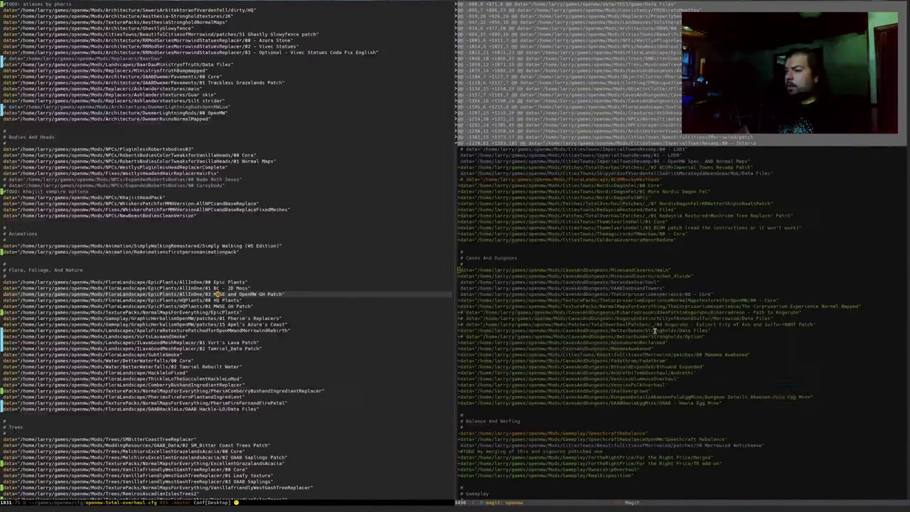
left_click(643, 395)
key("alt+Tab")
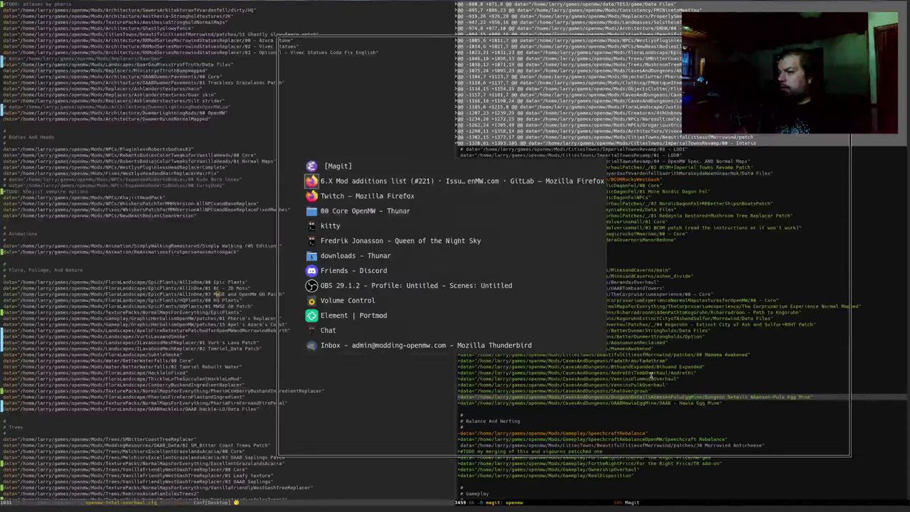
key("ctrl+t")
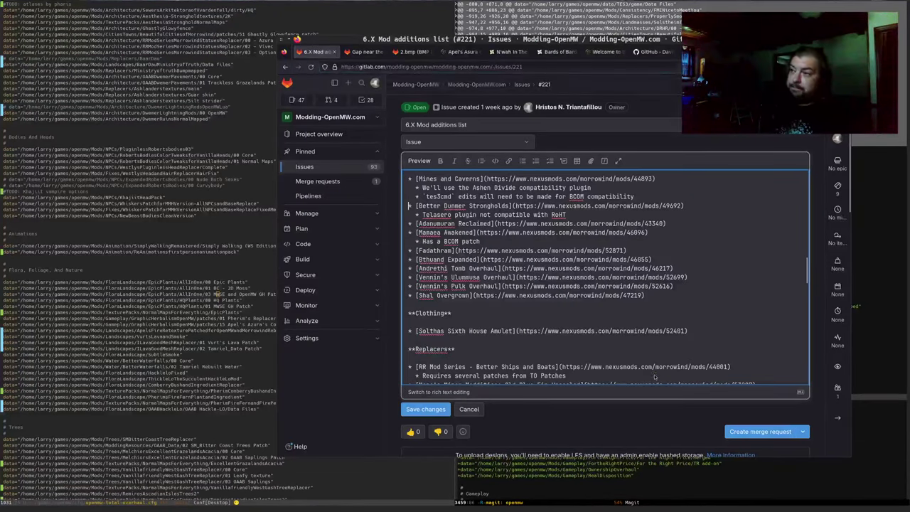
type("DungeonDetailsAbaesenPuluEggMine")
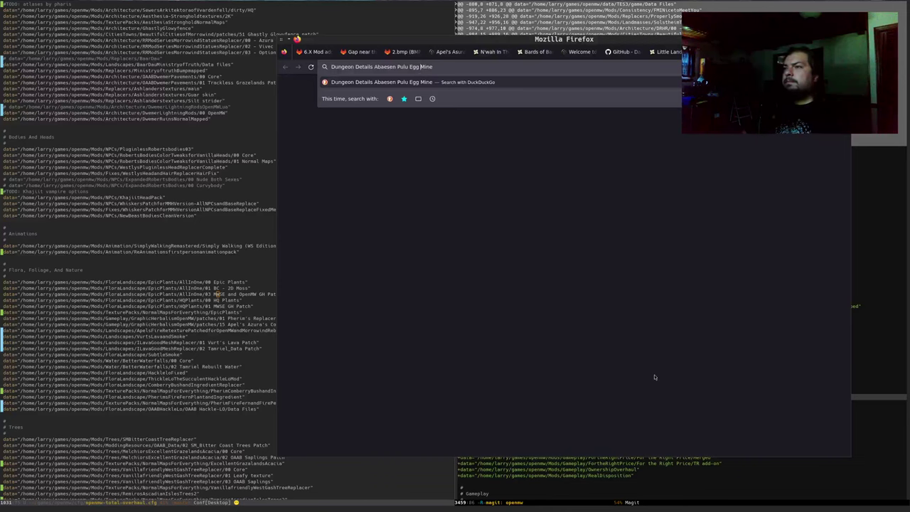
Step: Search DuckDuckGo for the Dungeon Details Abaesen-Pulu Egg Mine mod name plus 'nexus mods'
key("End")
type("nexus mods")
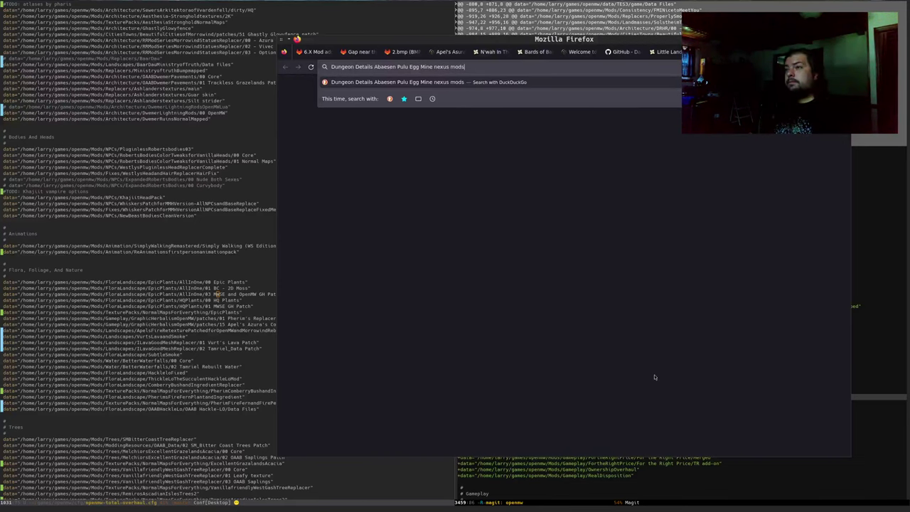
key("Return")
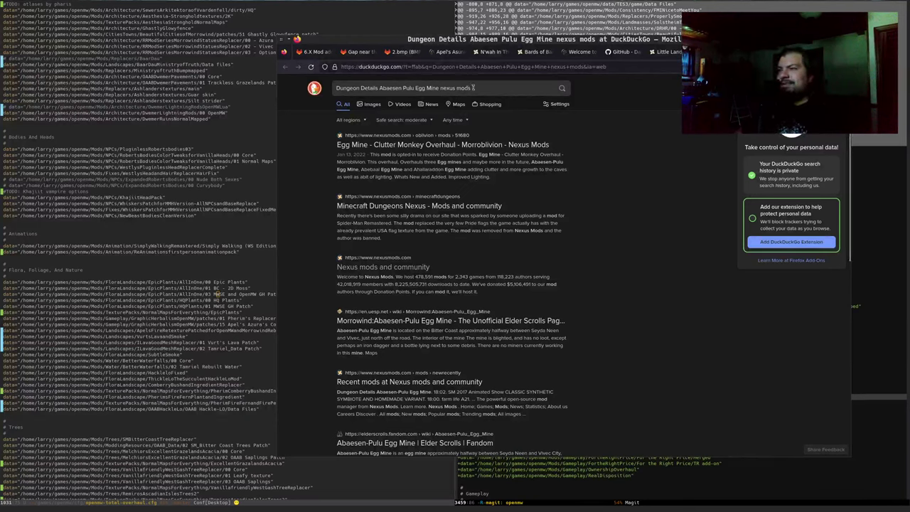
Step: Go to the mod's page at nexusmods.com/morrowind/mods/53285 by pasting the URL
double_click(348, 87)
left_click_drag(349, 87, 440, 88)
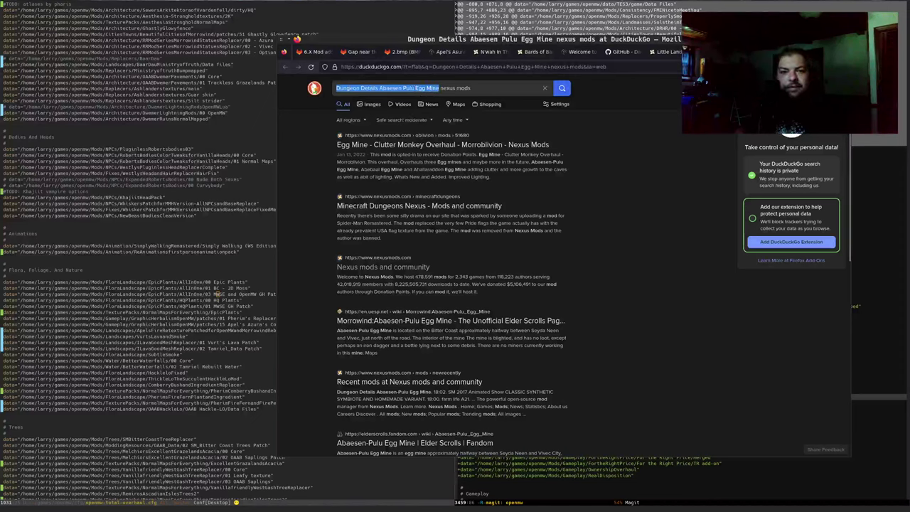
key("alt+Tab")
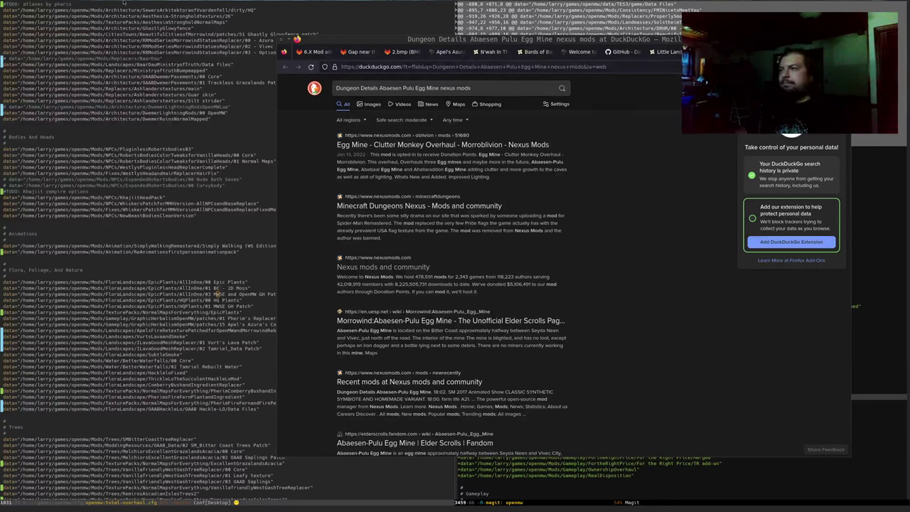
left_click(411, 66)
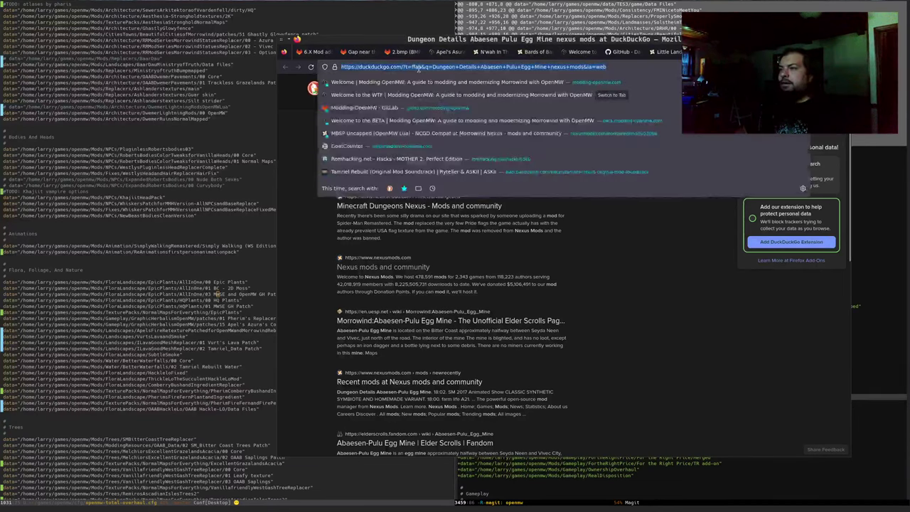
type("https://www.nexusmods.com/morrowind/mods/53285")
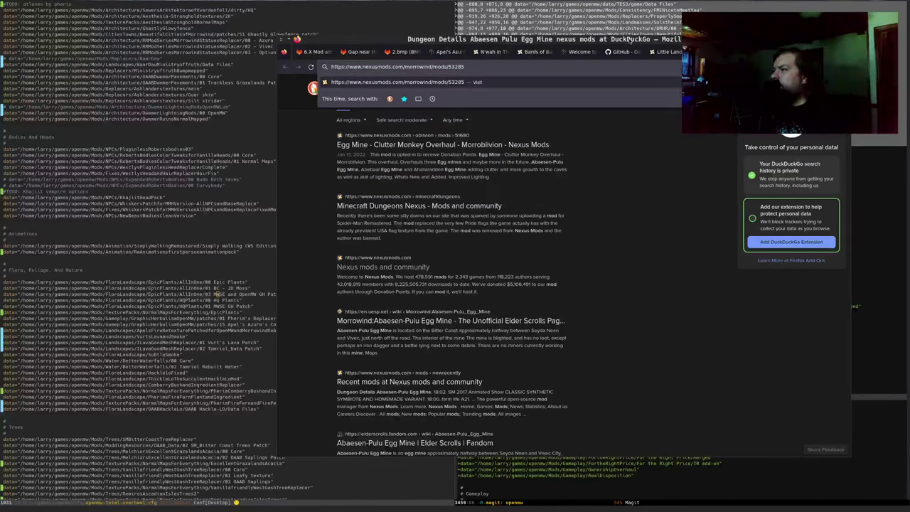
key("Return")
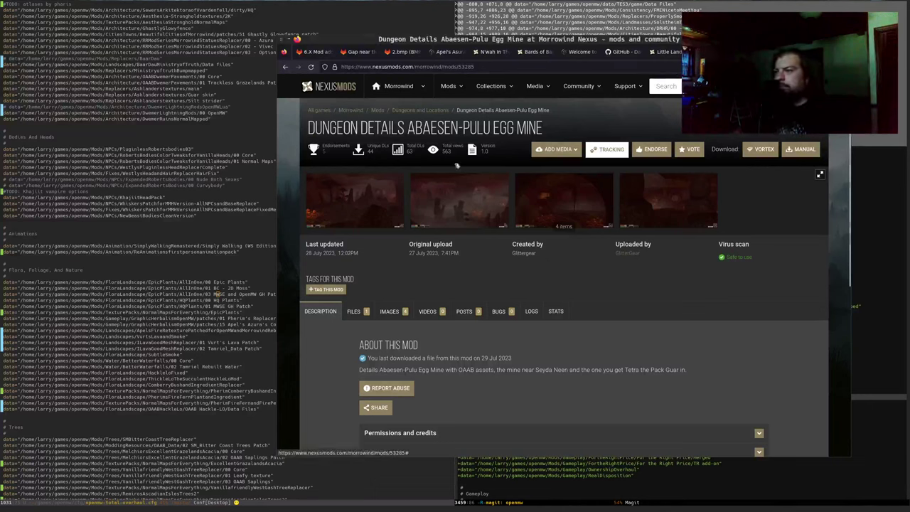
Step: Browse the mod's four cave screenshots, then select the full Dungeon Details Abaesen-Pulu Egg Mine title
right_click(464, 213)
key("Escape")
left_click(336, 210)
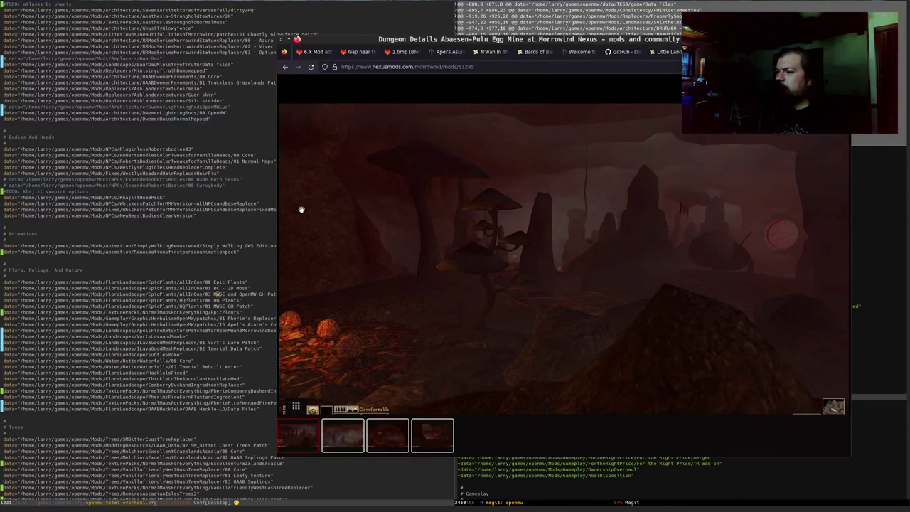
left_click(301, 210)
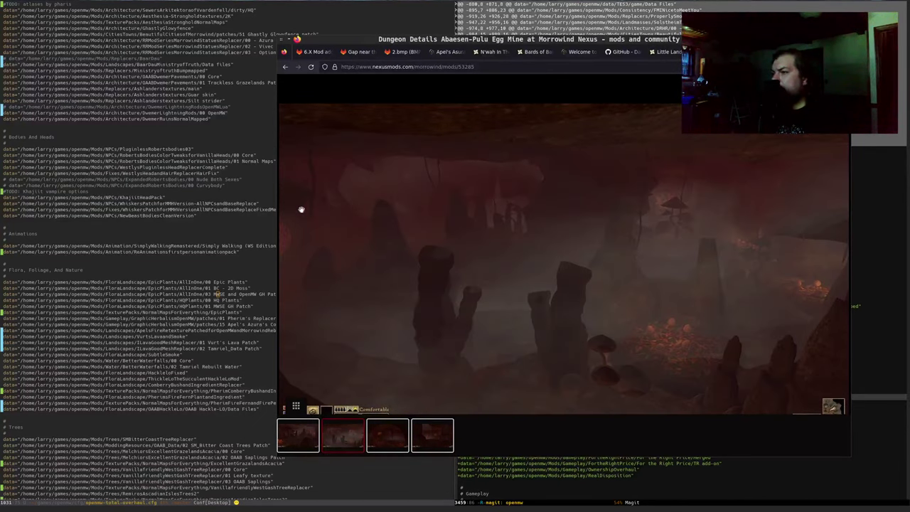
left_click(300, 209)
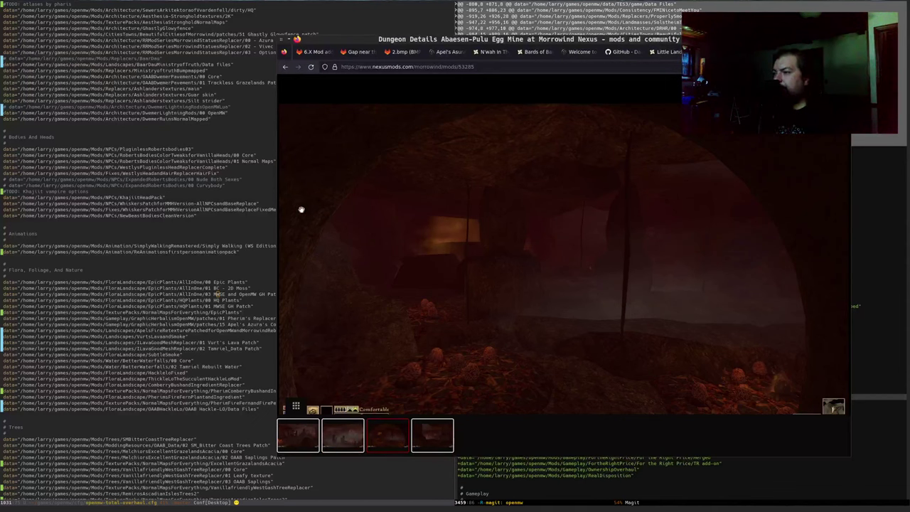
left_click(300, 210)
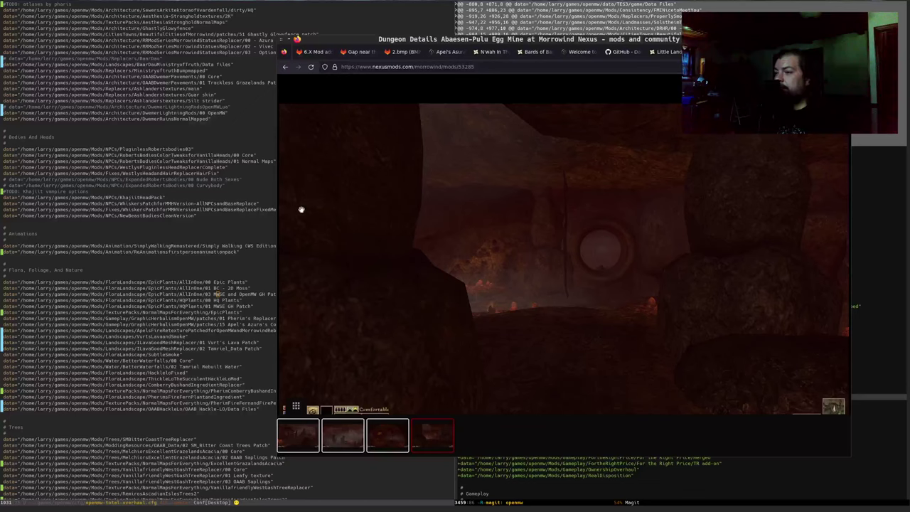
key("Escape")
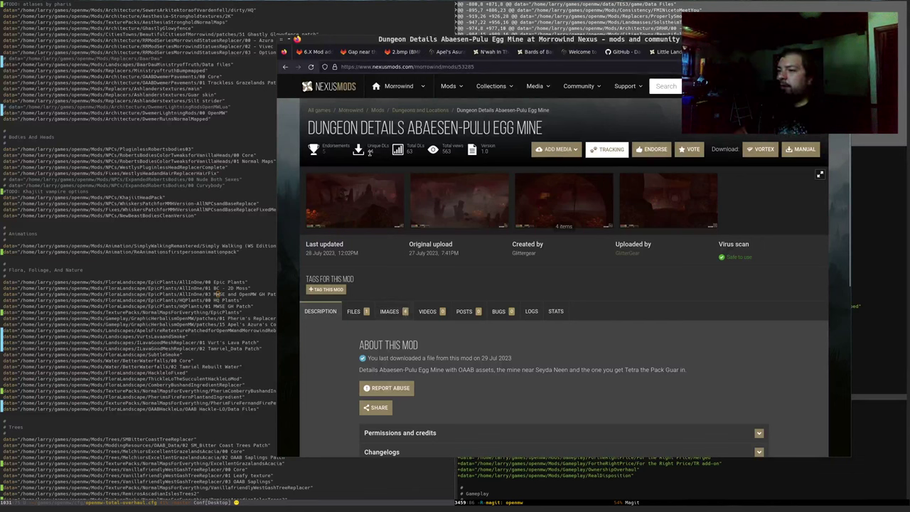
left_click_drag(307, 127, 543, 128)
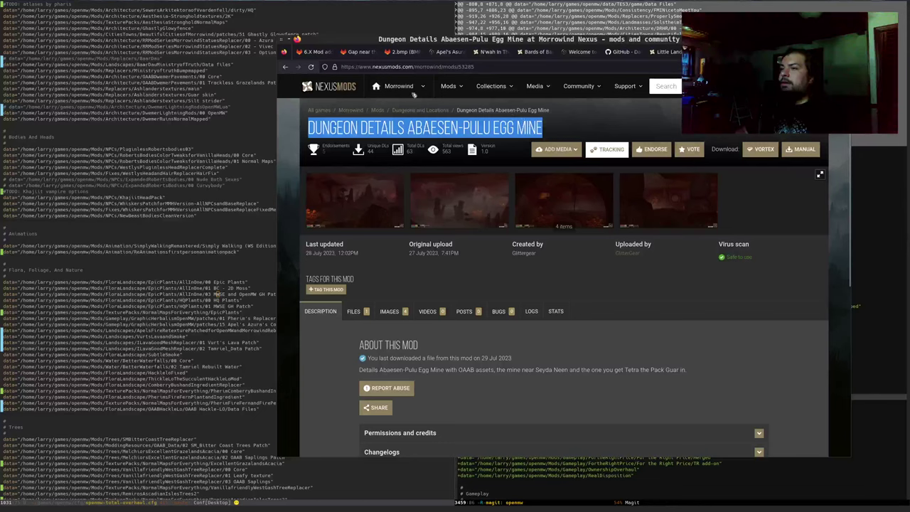
Step: Start a '* [Dungeon Details Abaesen-Pulu Egg Mine](' line below Shal Overgrown in the issue
left_click(316, 52)
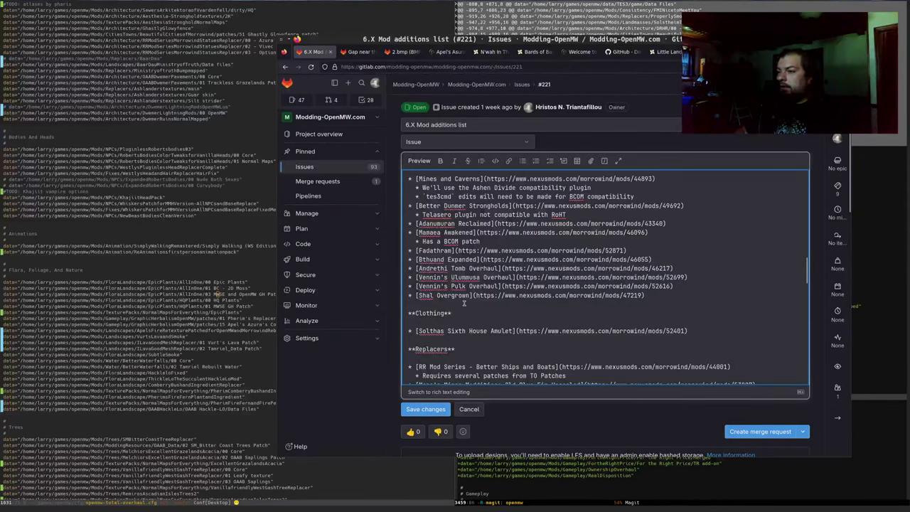
key("Return")
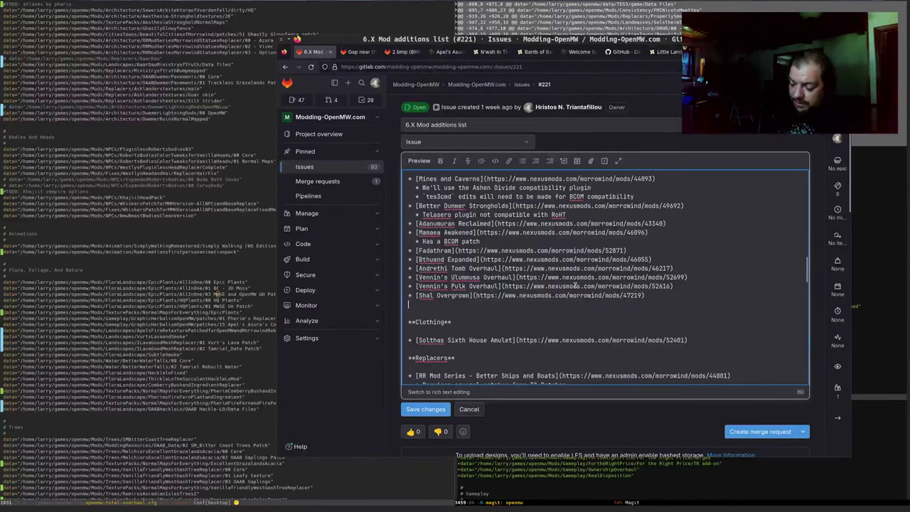
type("* [")
type("Dungeon Details Abaesen-Pulu Egg Mine")
type("](")
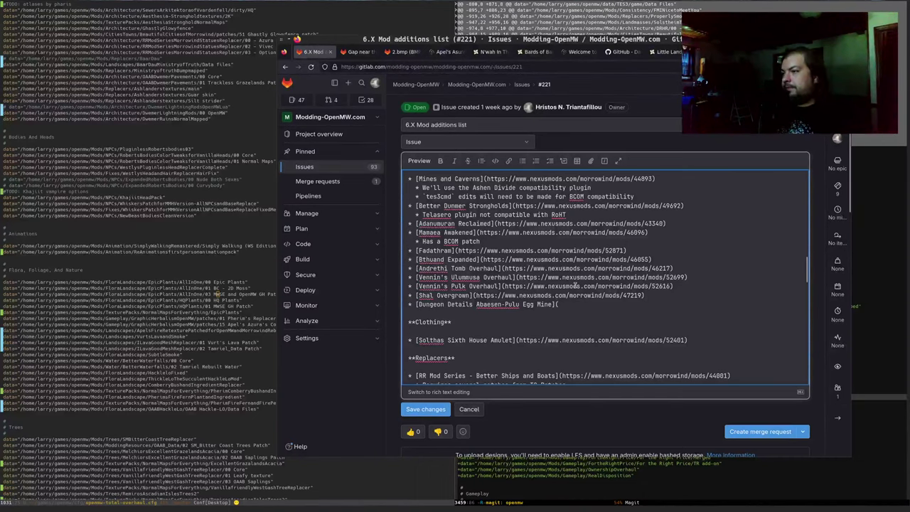
Step: Link the entry to the Nexus mod 53285 page, save the issue, and hide the browser
key("ctrl+shift+Tab")
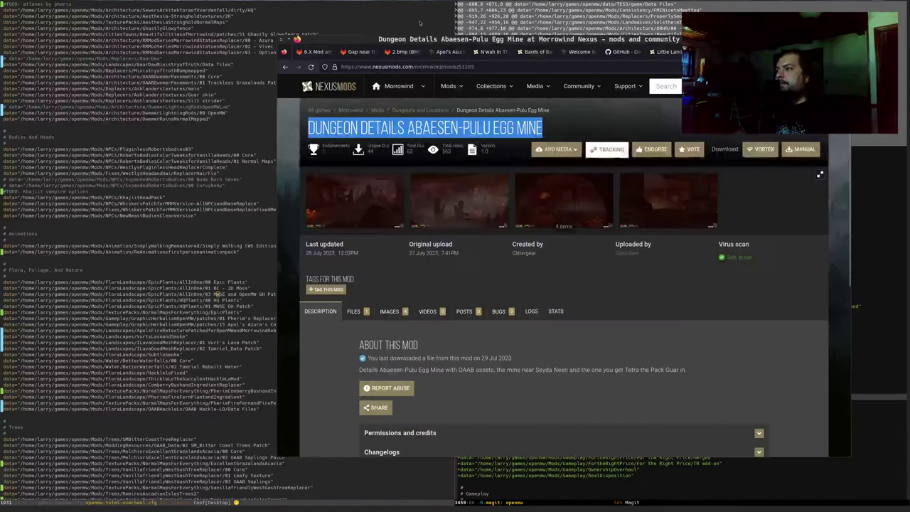
left_click(484, 66)
key("ctrl+c")
key("ctrl+Tab")
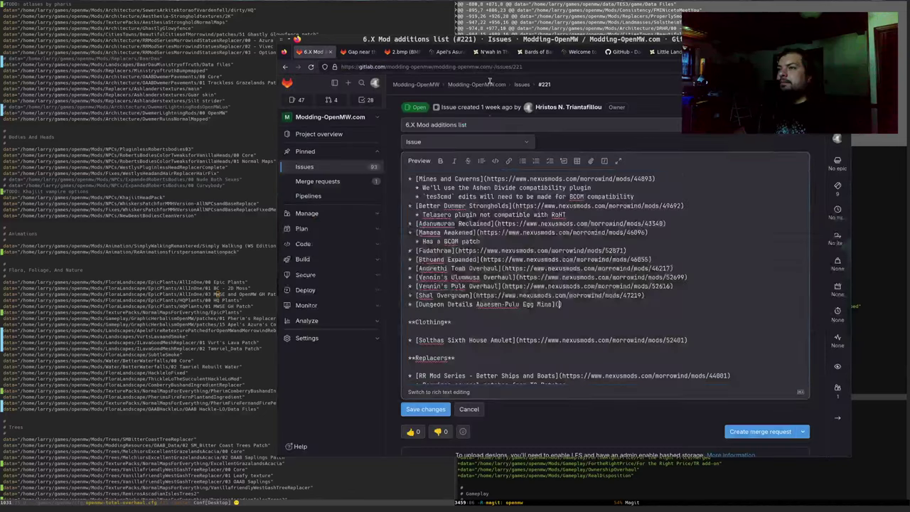
key("ctrl+v")
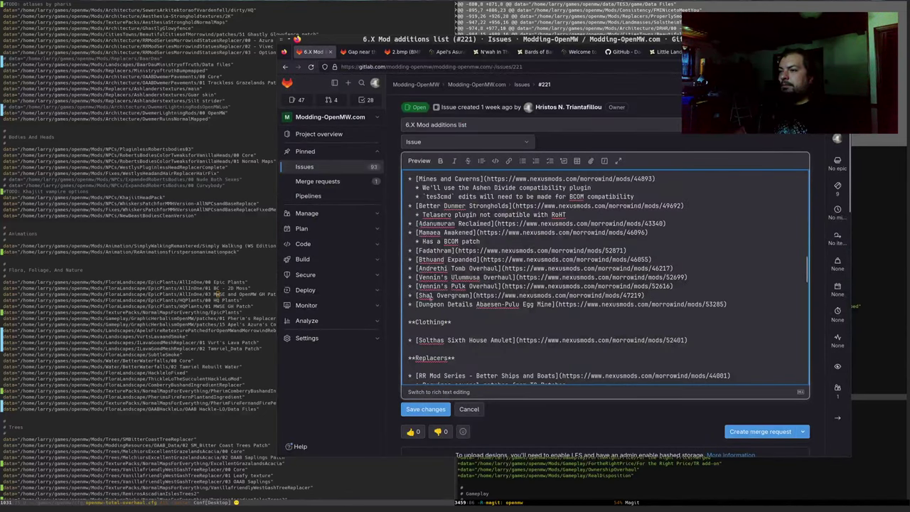
left_click(424, 410)
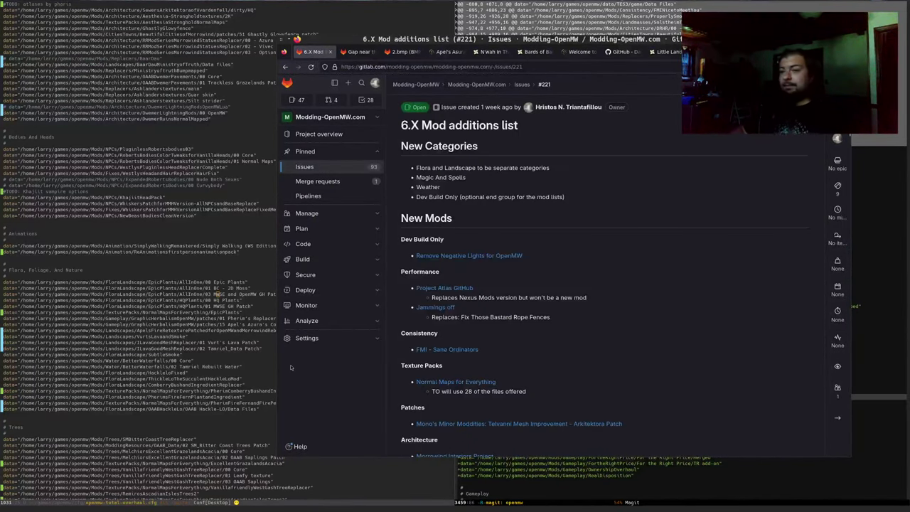
key("super+minus")
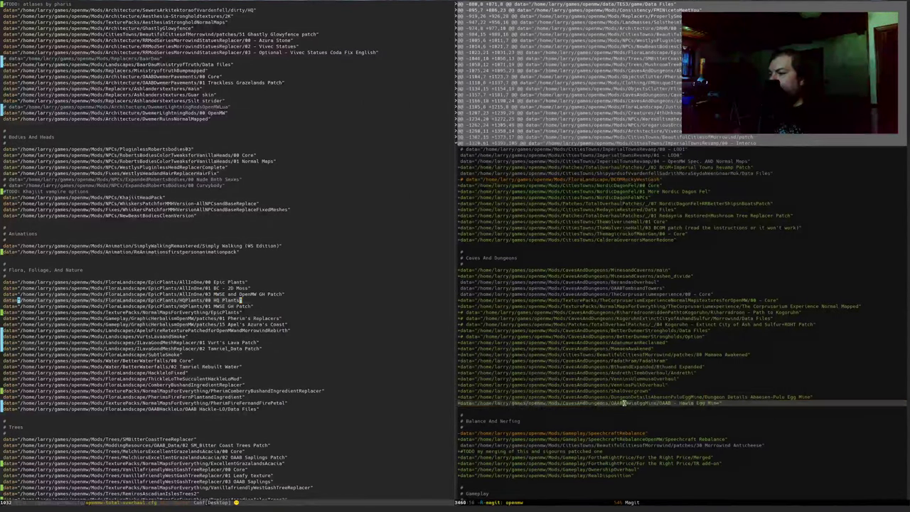
Step: Back in Firefox, try searching 'OAABHawiaEggMine nexus mods' in a new tab, closing the settings page it opened
left_click(679, 403)
key("alt+Tab")
key("Return")
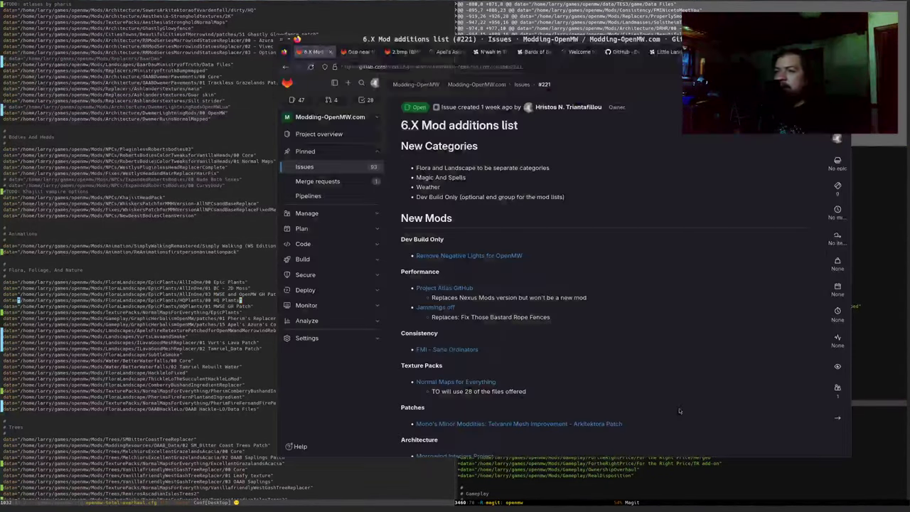
key("ctrl+t")
key("ctrl+v")
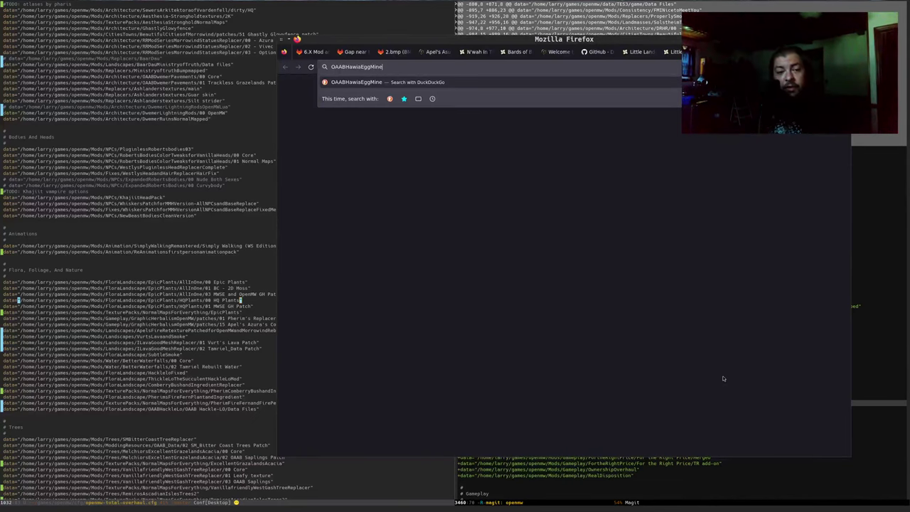
type("nexus mods")
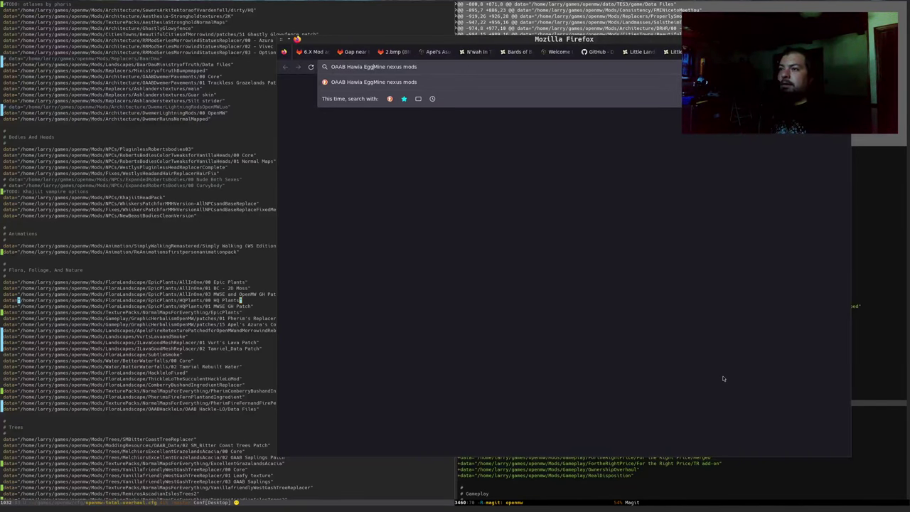
key("Up")
key("Return")
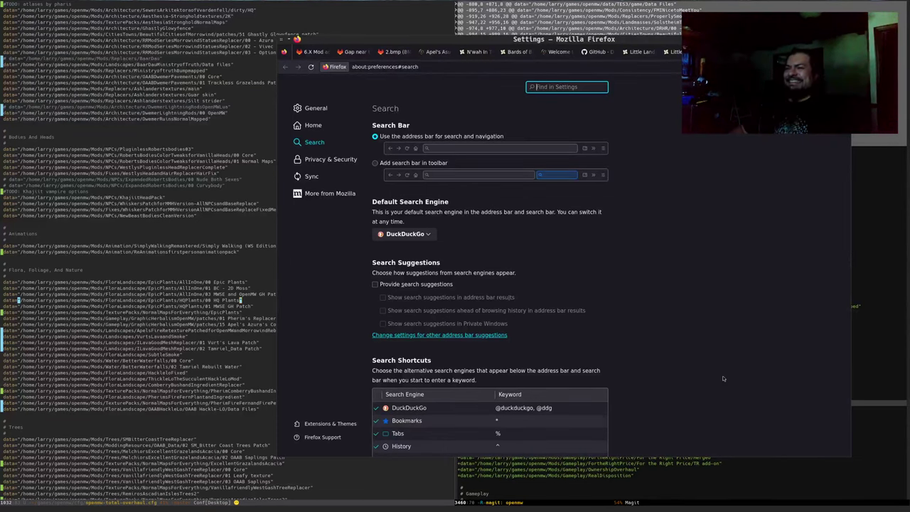
key("ctrl+w")
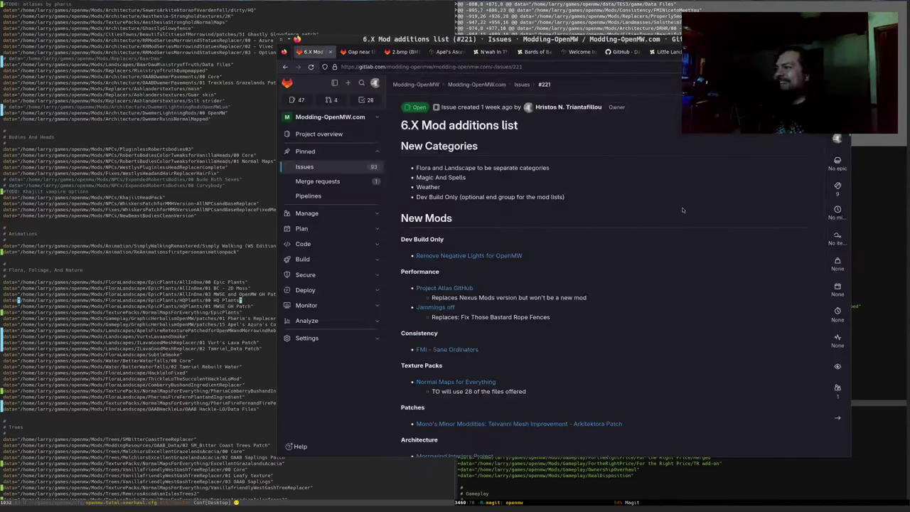
Step: Retype the search as 'OAAB Hawia Egg Mine nexus' in a fresh tab
key("ctrl+t")
key("ctrl+v")
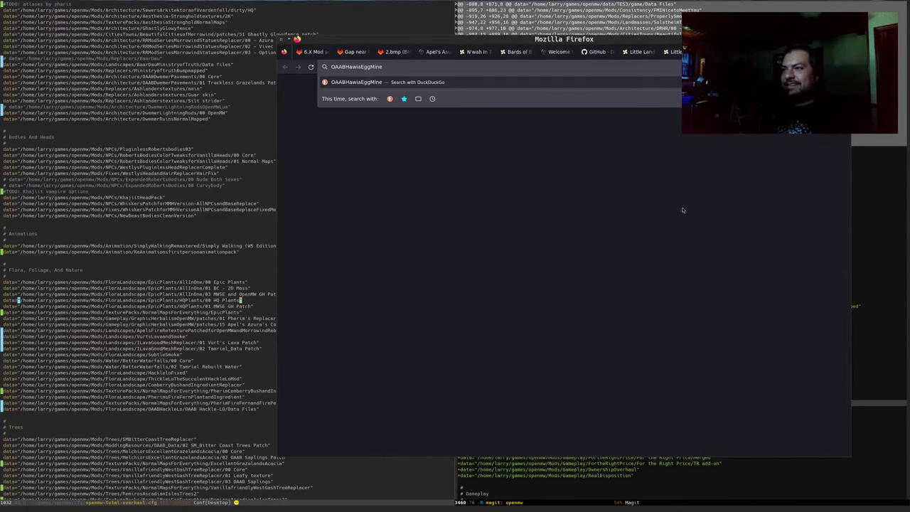
type("esp")
key("BackSpace")
key("BackSpace")
key("BackSpace")
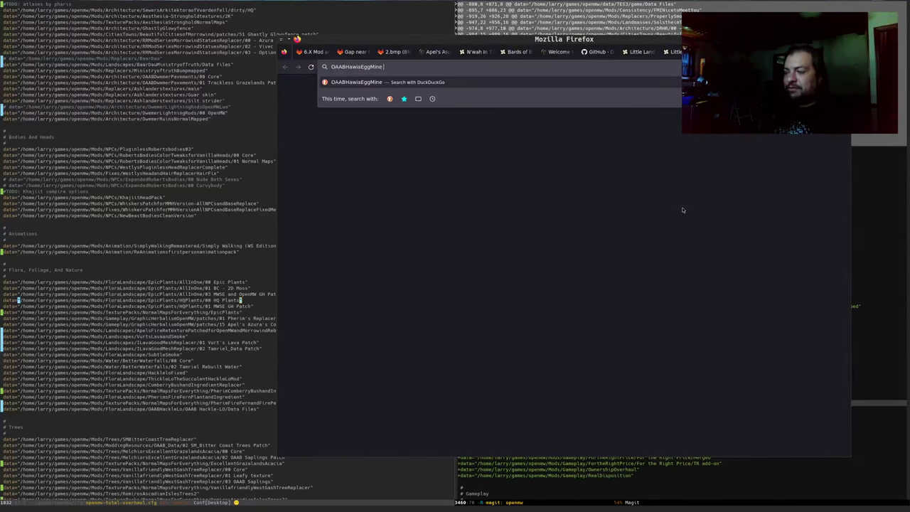
type("nexus")
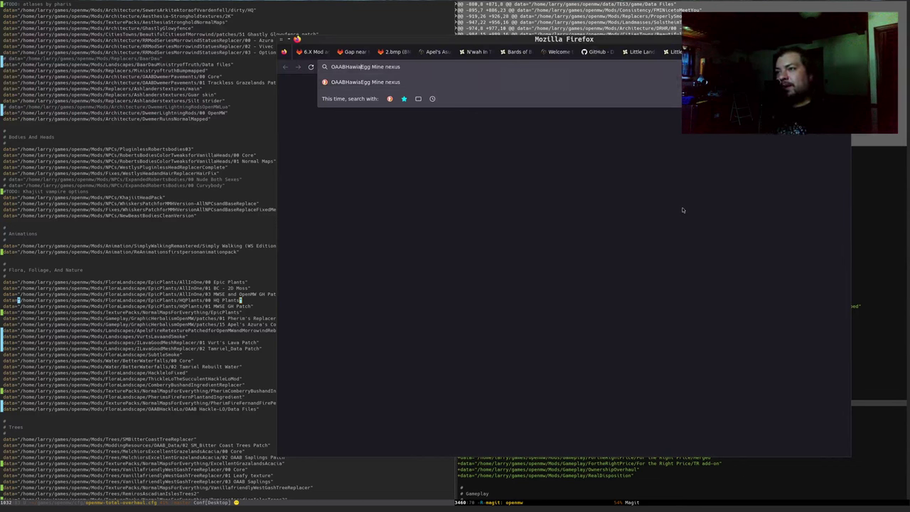
key("Up")
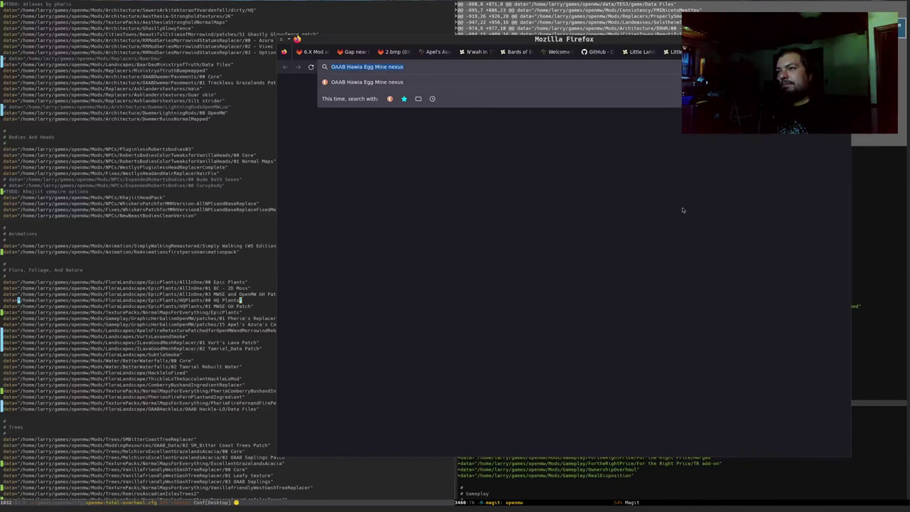
key("Return")
Step: Run the search and open the description of the OAAB - Hawia Egg Mine Nexus page
key("ctrl+w")
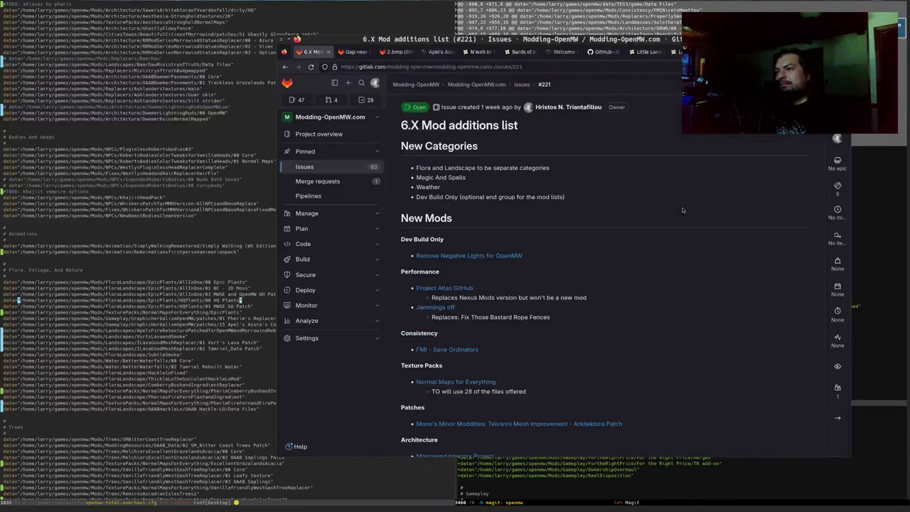
key("Return")
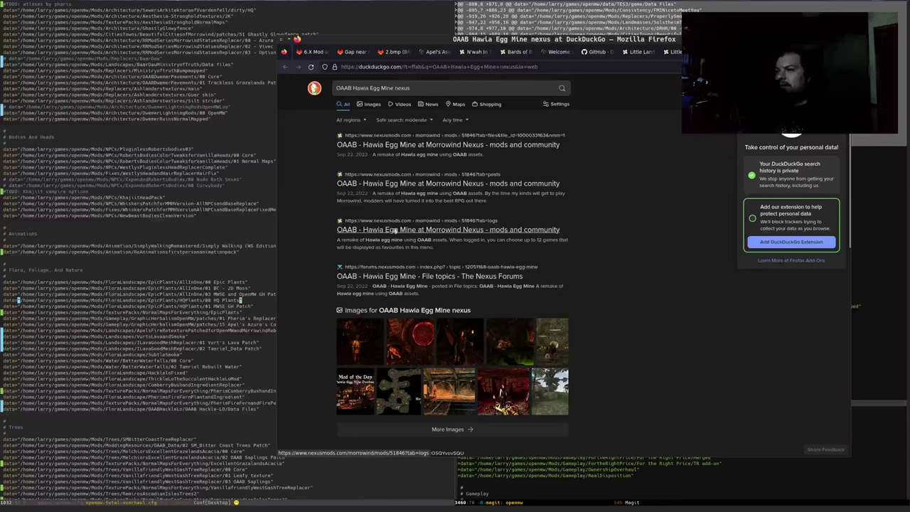
left_click(402, 145)
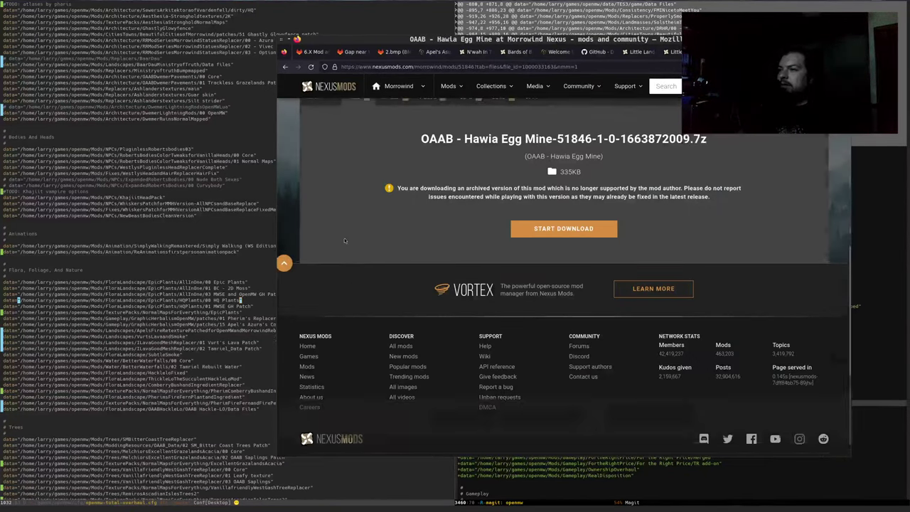
scroll(345, 241, "up", 3)
left_click(321, 284)
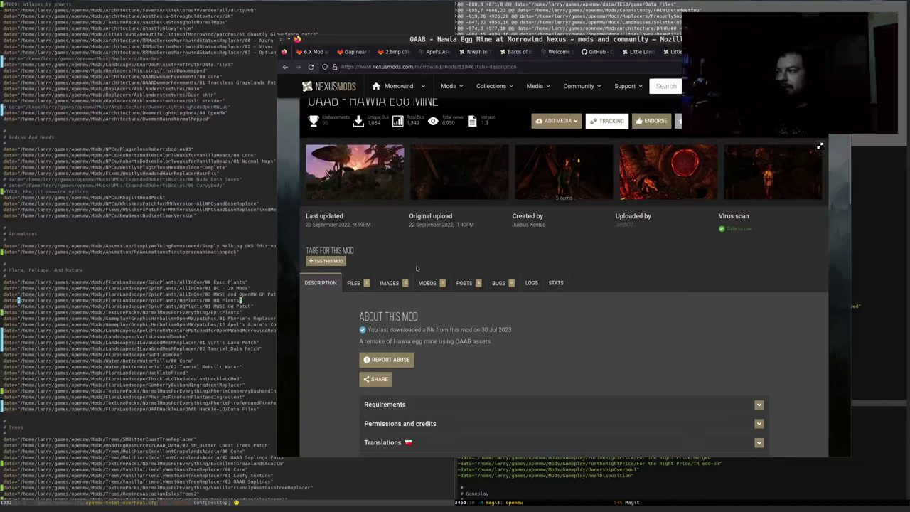
scroll(416, 265, "up", 3)
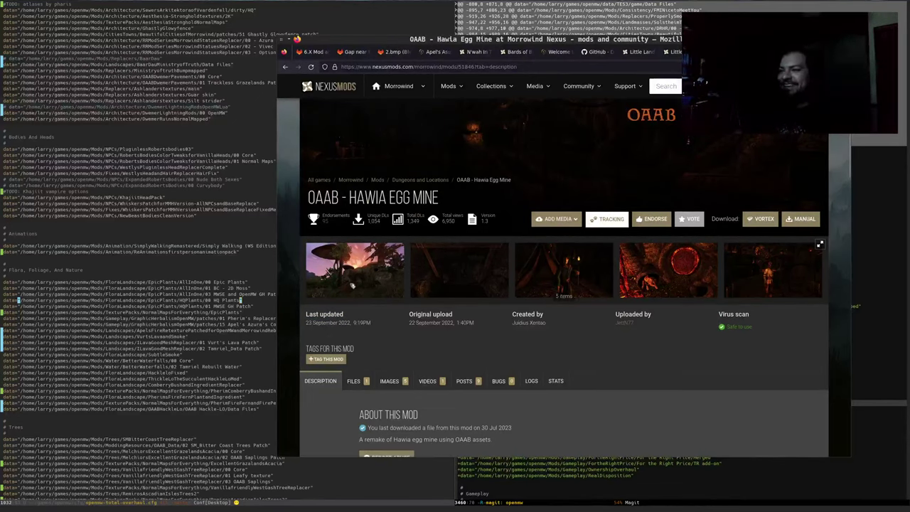
Step: Browse the mod's screenshots, then select the title OAAB - HAWIA EGG MINE
left_click(351, 286)
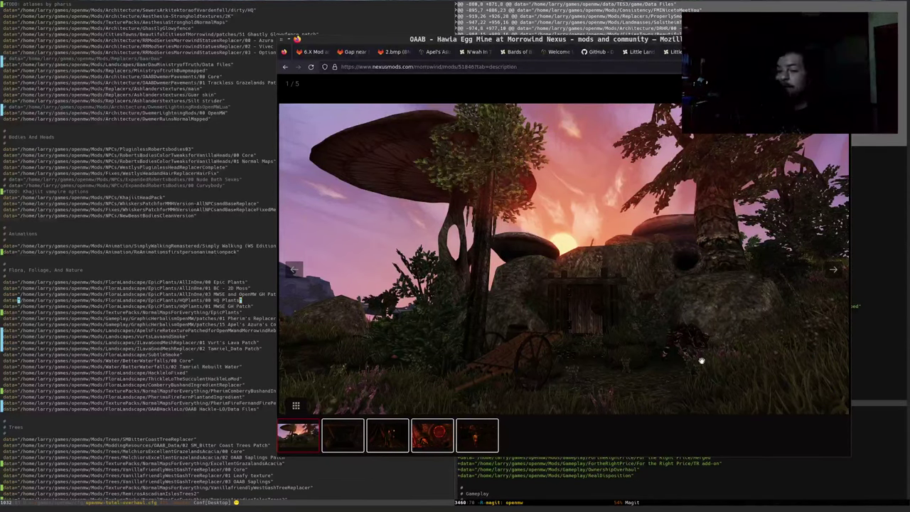
key("Right")
key("Right")
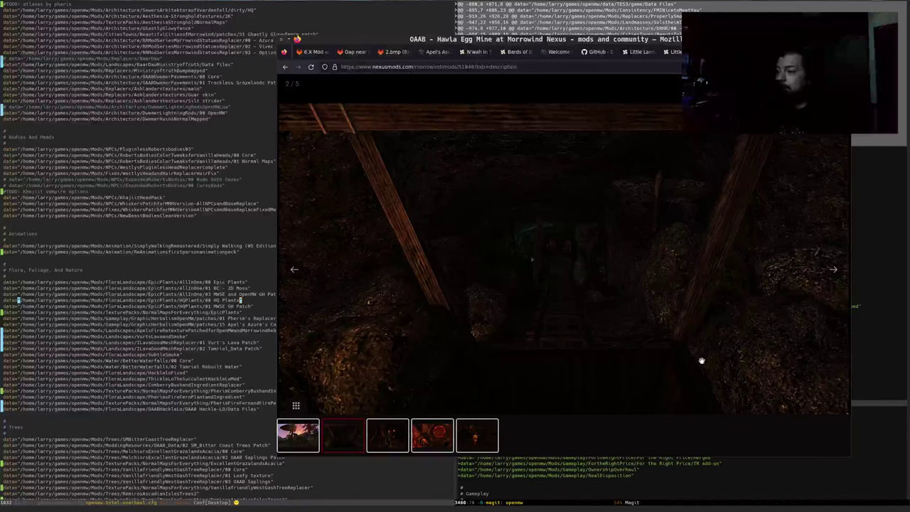
key("Left")
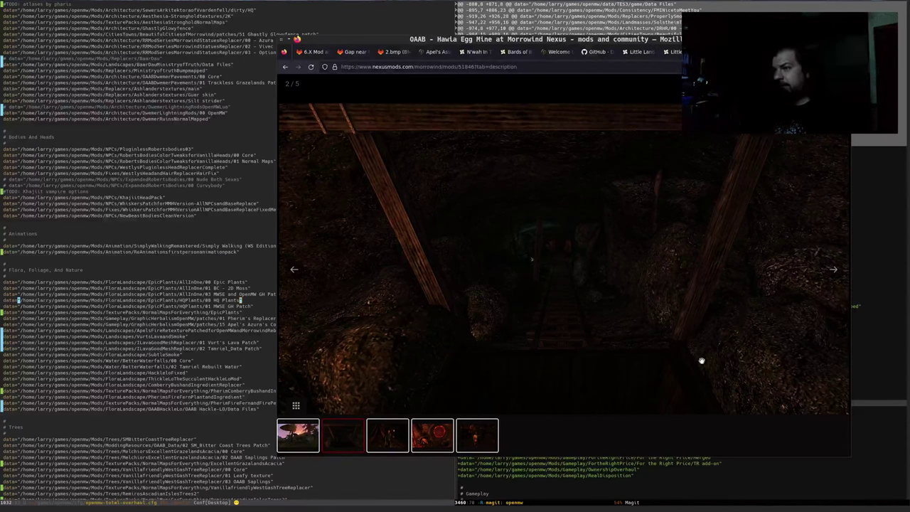
key("Right")
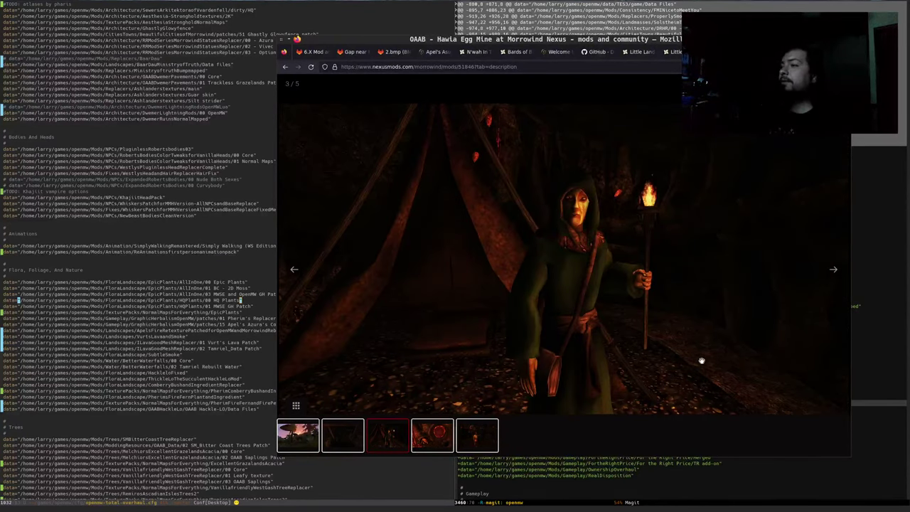
key("Right")
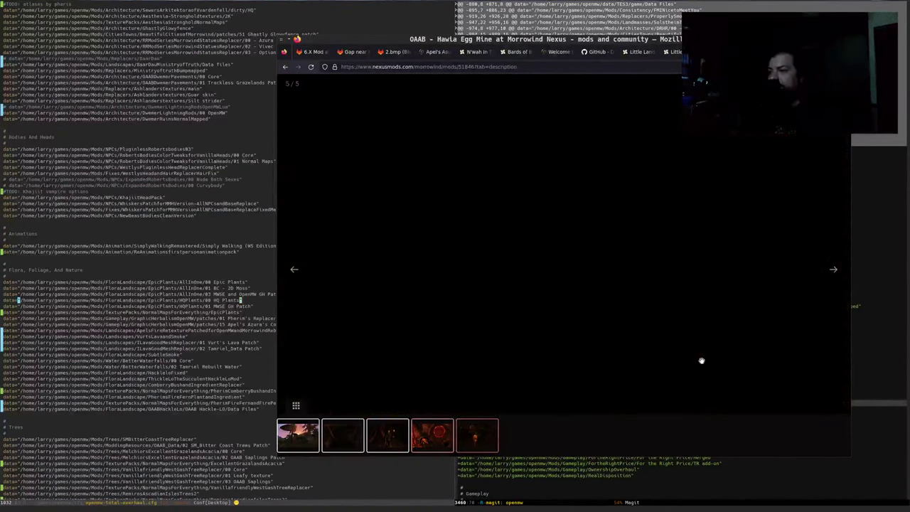
key("Right")
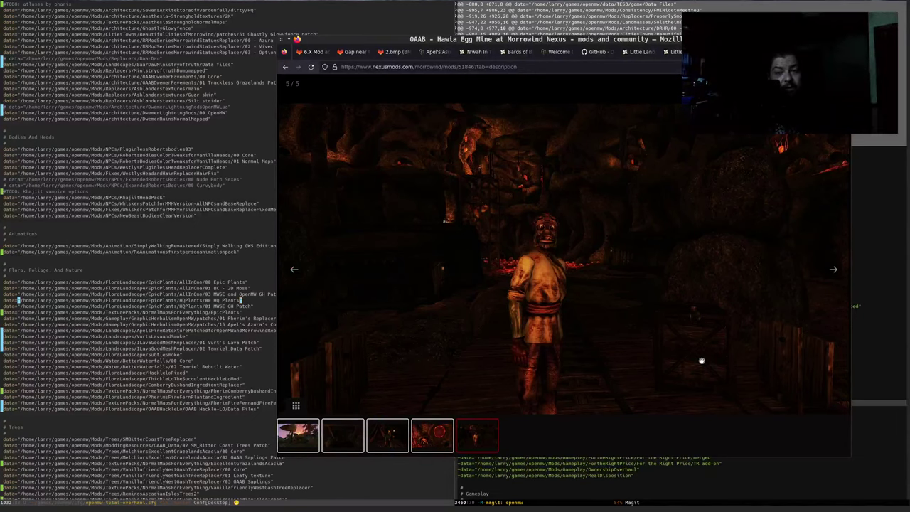
key("Escape")
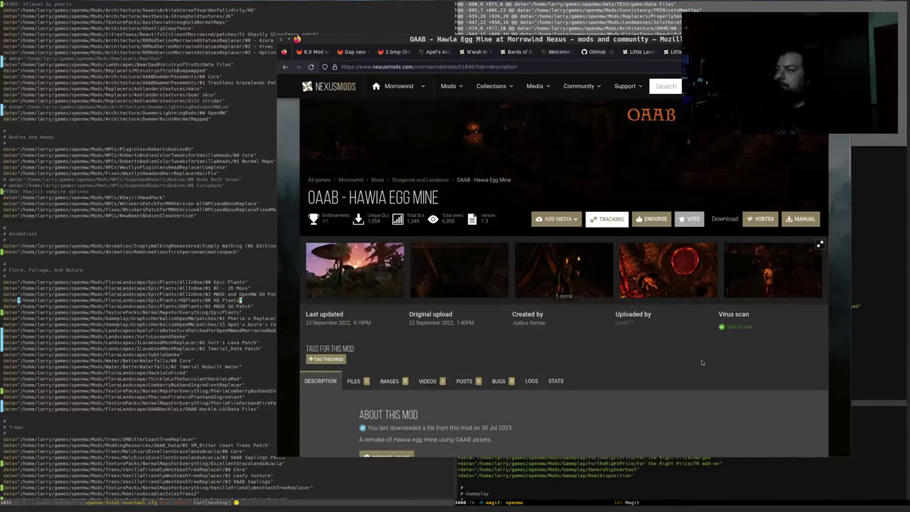
left_click_drag(308, 200, 424, 198)
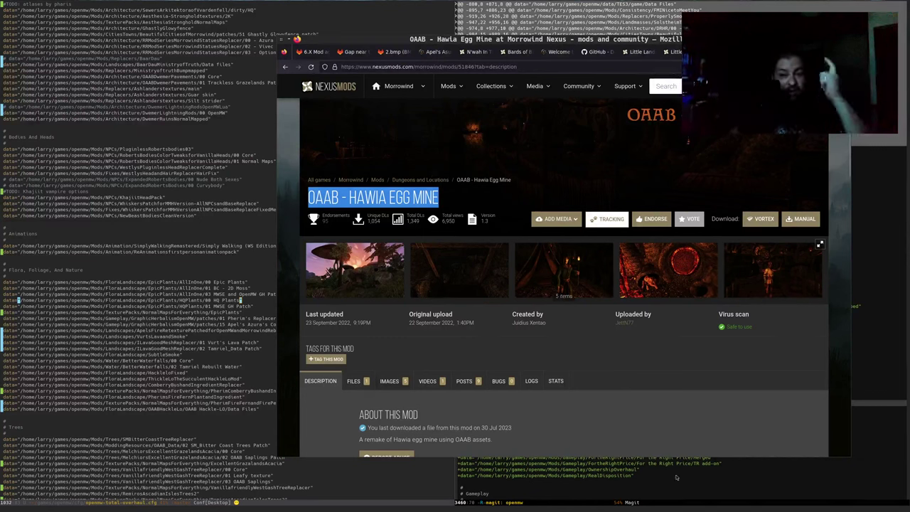
Step: Open issue #221's description for editing and copy the OAAB - Hawia Egg Mine title
left_click(526, 66)
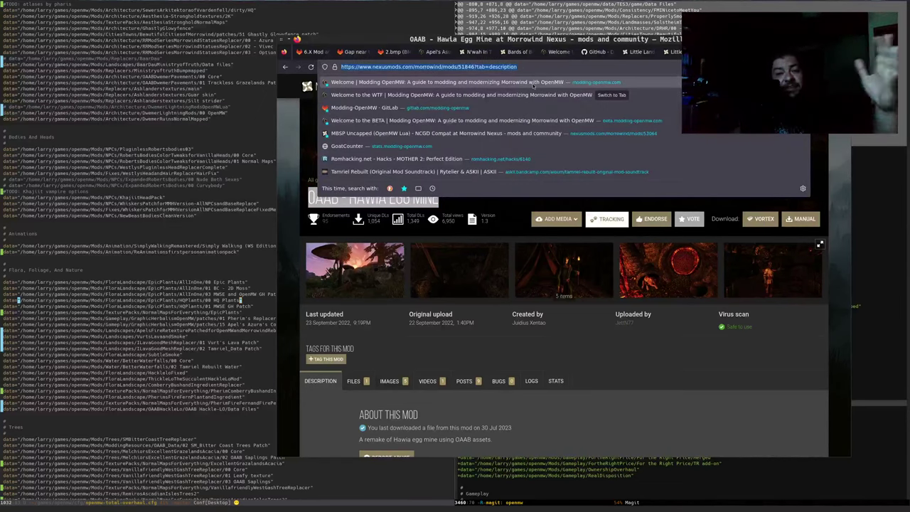
left_click(313, 52)
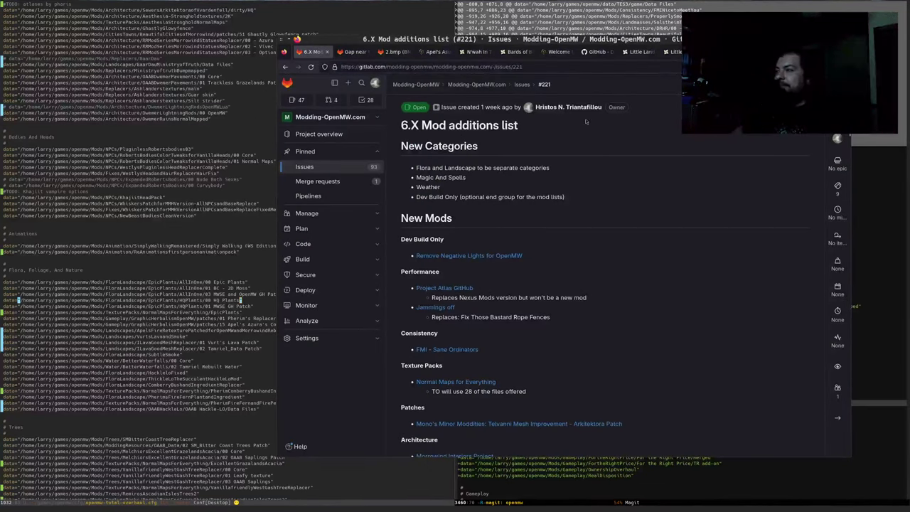
key("e")
key("ctrl+shift+Tab")
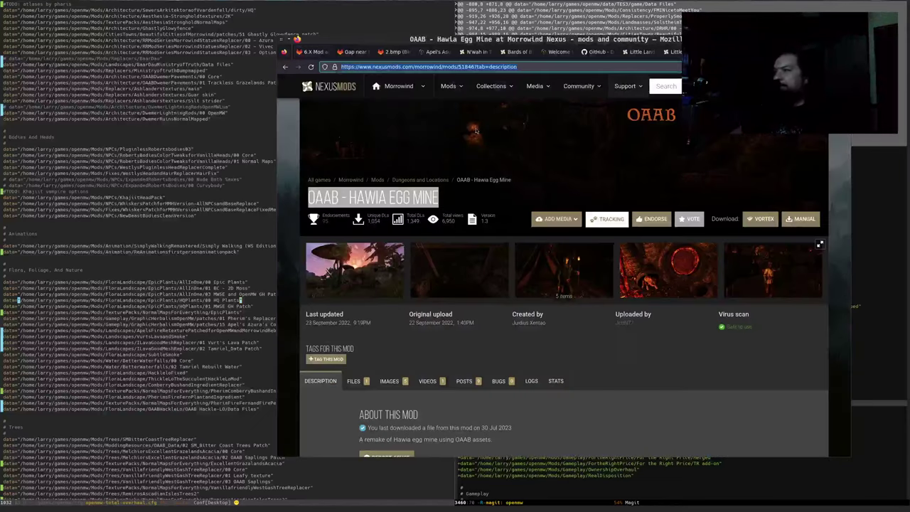
triple_click(321, 200)
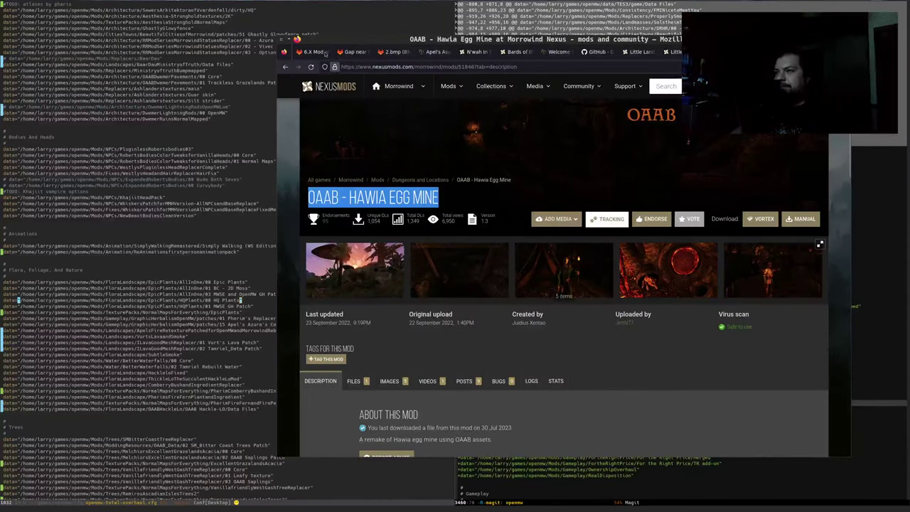
key("ctrl+Tab")
scroll(491, 335, "up", 10)
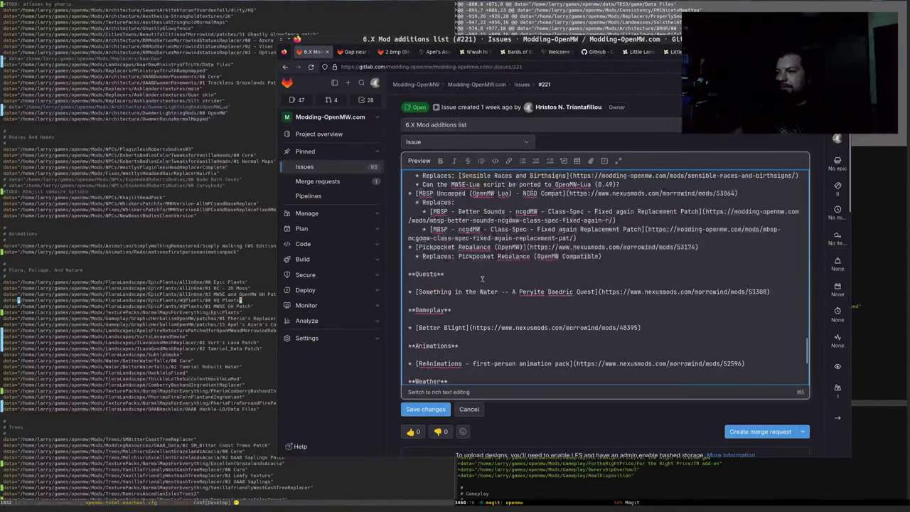
scroll(469, 282, "up", 5)
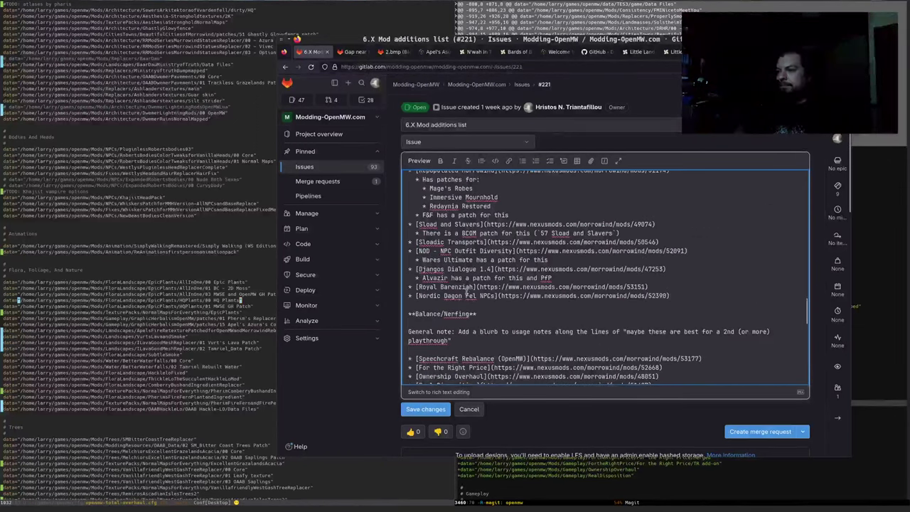
scroll(466, 314, "up", 7)
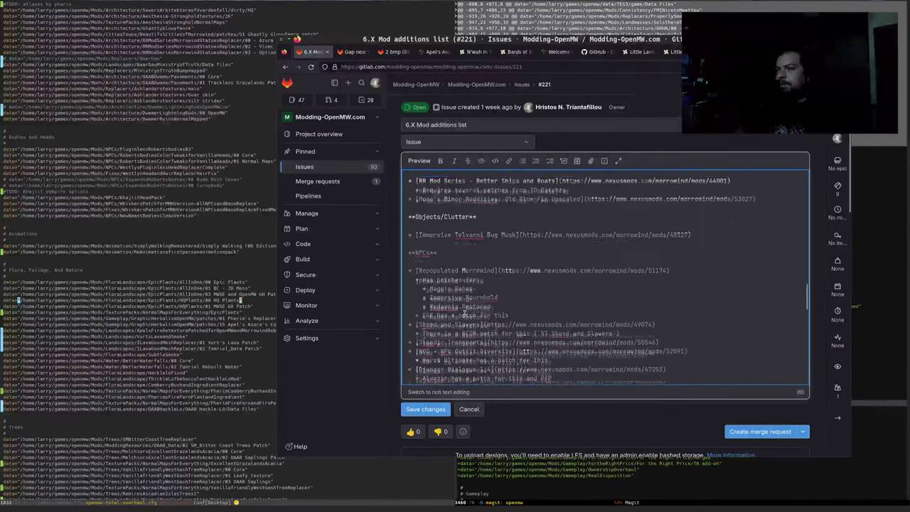
scroll(471, 310, "up", 3)
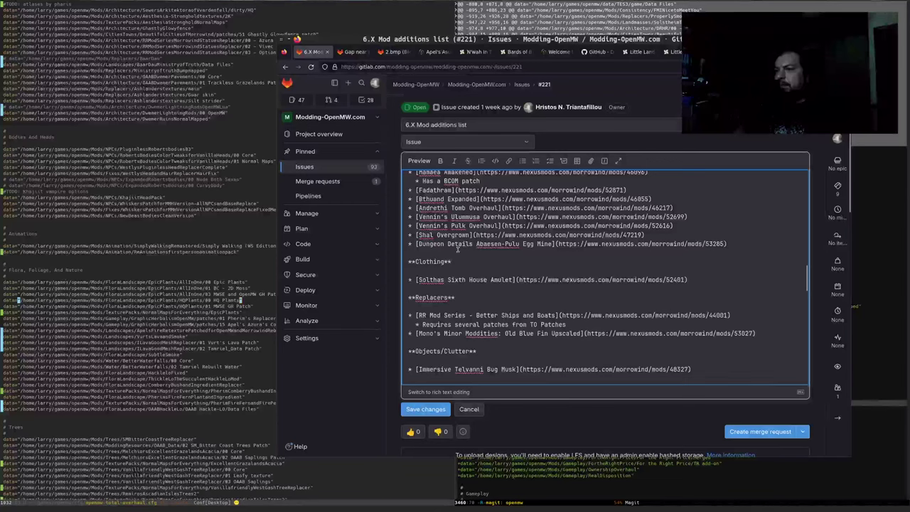
Step: Add '[OAAB - Hawia Egg Mine](…/mods/51846)' after Dungeon Details, dropping the ?tab=description suffix
key("Return")
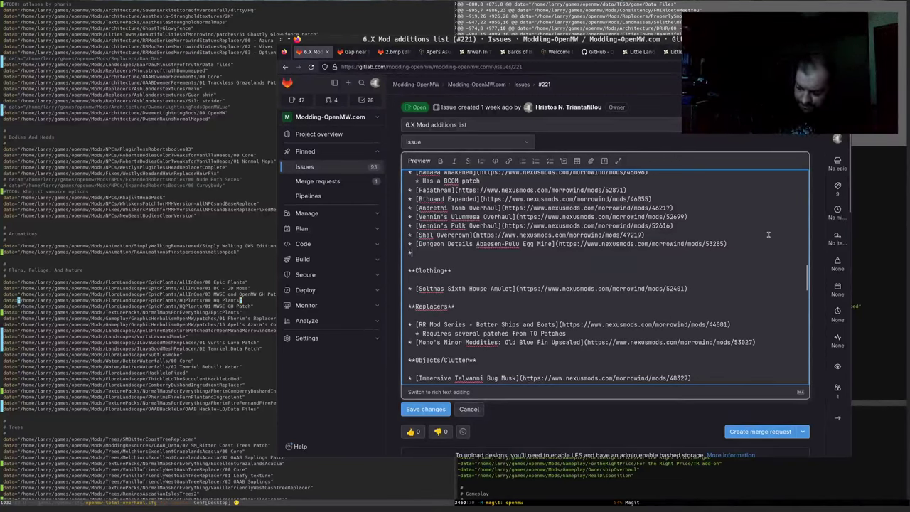
type("[")
type("DAAB - Hawia Egg Mine")
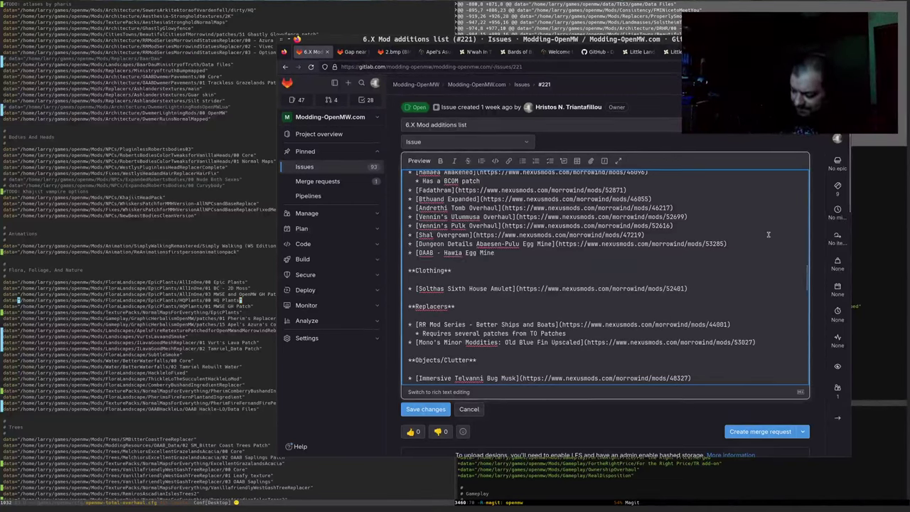
type("](")
key("ctrl+Tab")
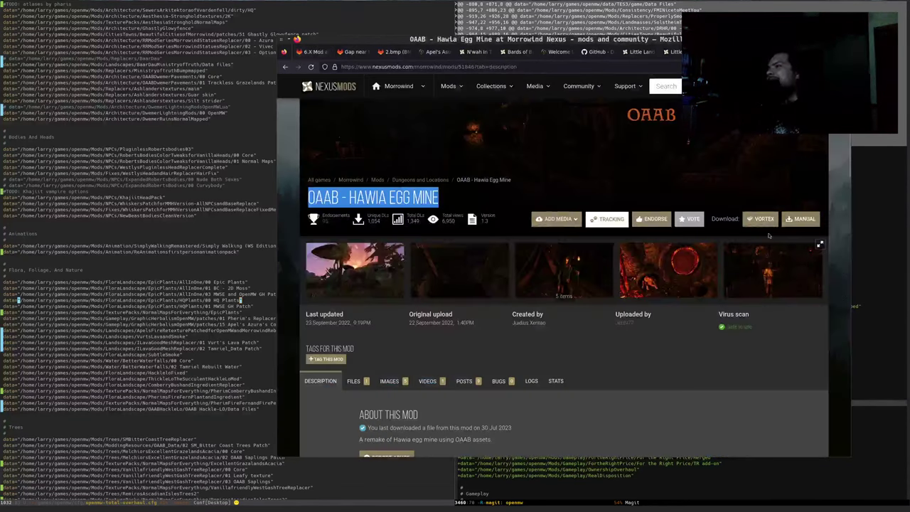
left_click(521, 66)
key("ctrl+c")
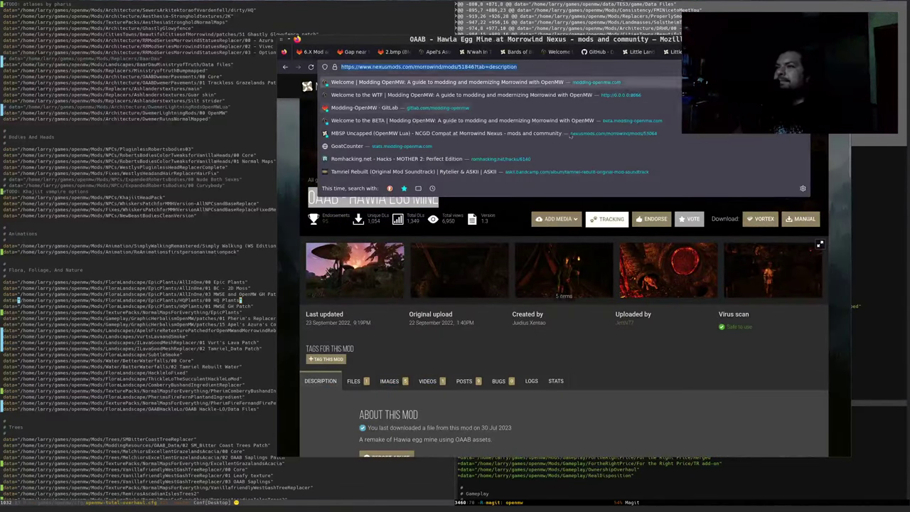
key("ctrl+Tab")
key("ctrl+v")
key("ctrl+shift+Left")
key("ctrl+shift+Left")
key("ctrl+shift+Left")
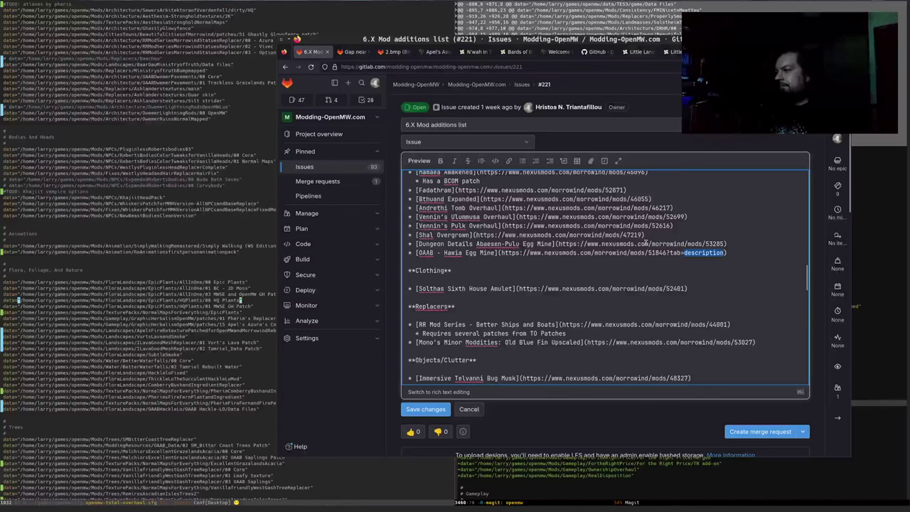
key("BackSpace")
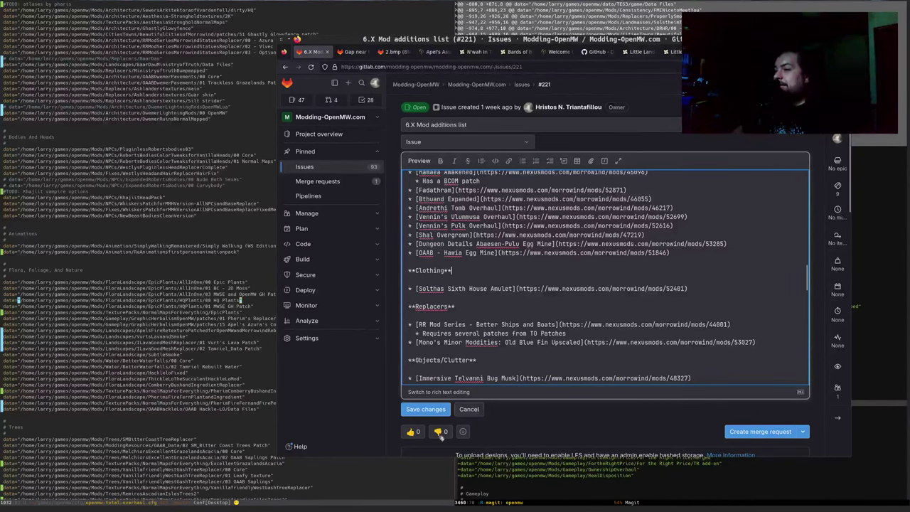
Step: Save the issue description, then go to the SpeechcraftRebalanceOpenMW line in the Magit diff
left_click(421, 411)
key("super+minus")
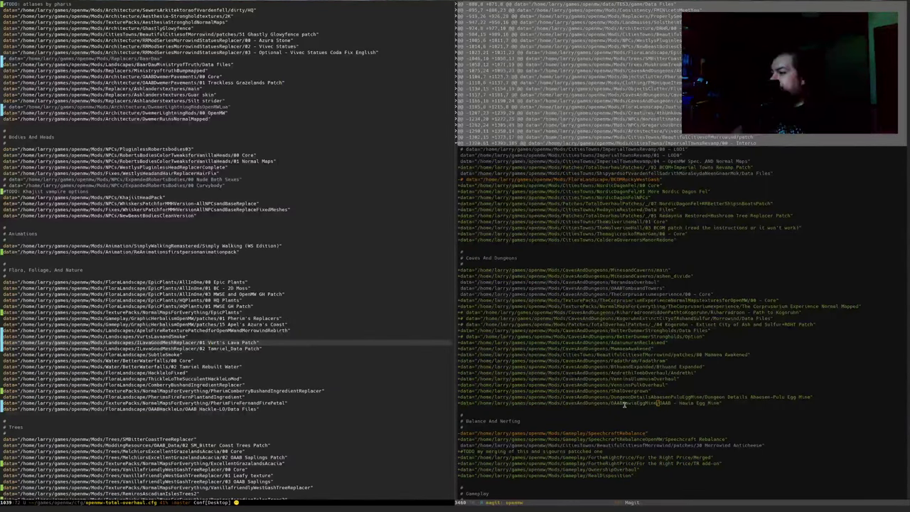
scroll(593, 344, "down", 1)
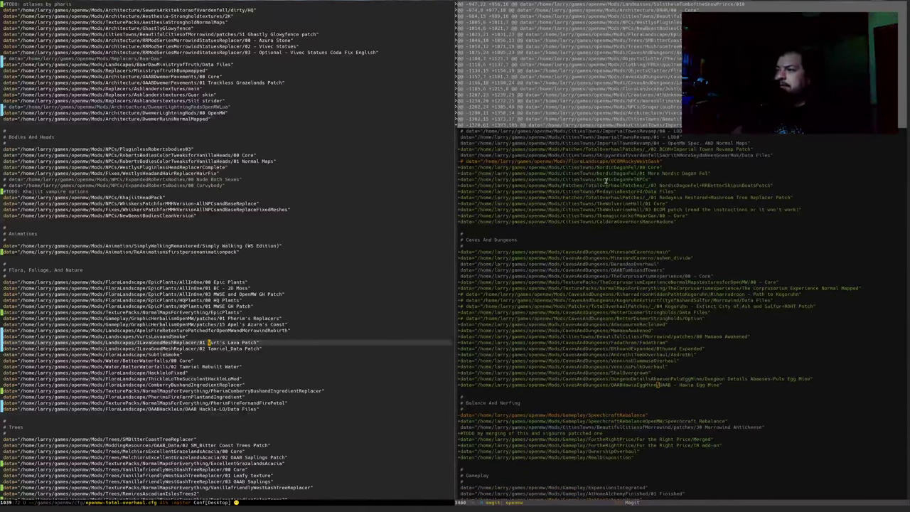
scroll(597, 236, "down", 1)
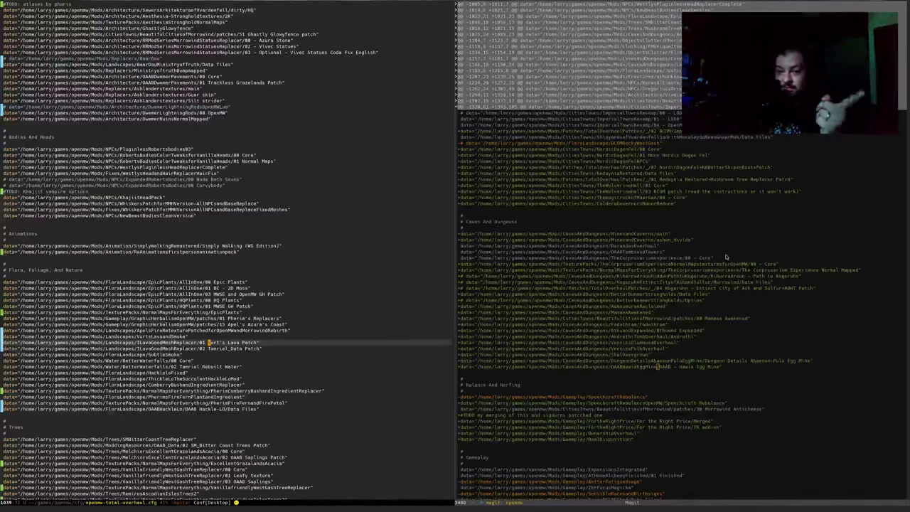
scroll(710, 245, "down", 4)
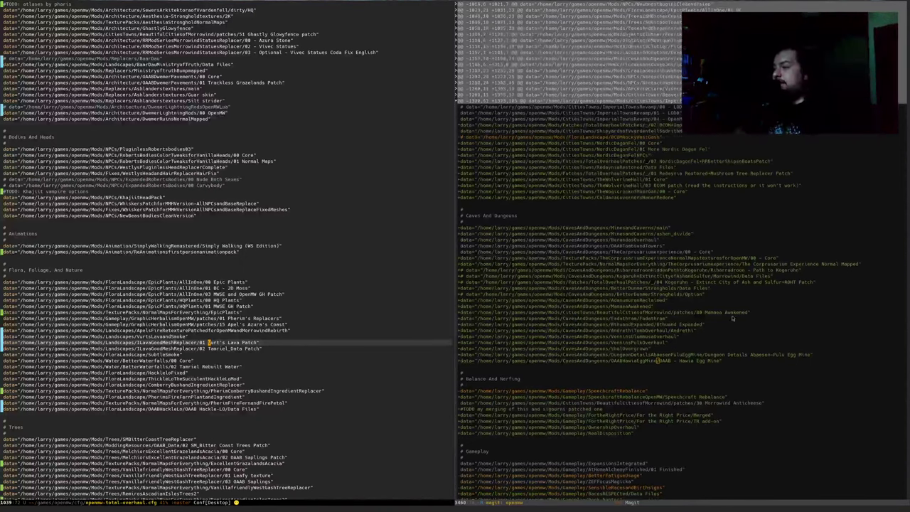
left_click(586, 325)
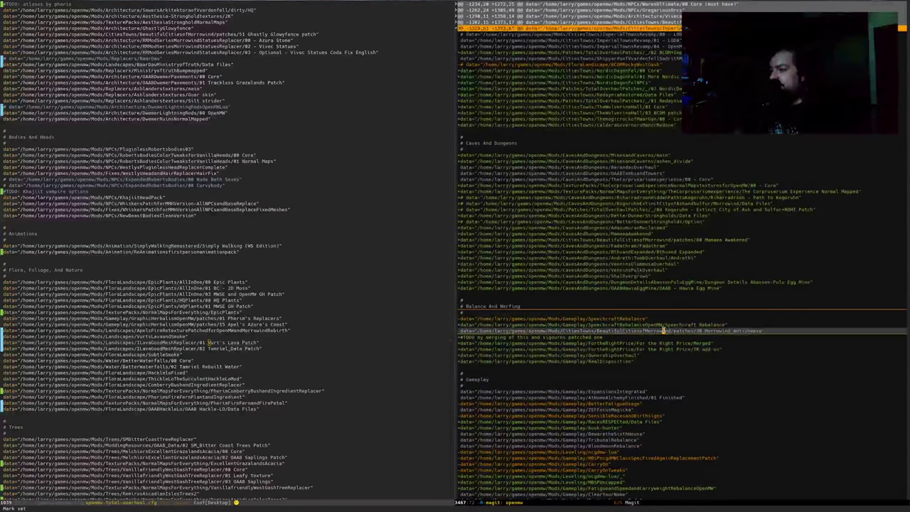
Step: Find 'speech' in issue #221 and compare its Balance and Gameplay entries against the Magit diff
key("alt+Tab")
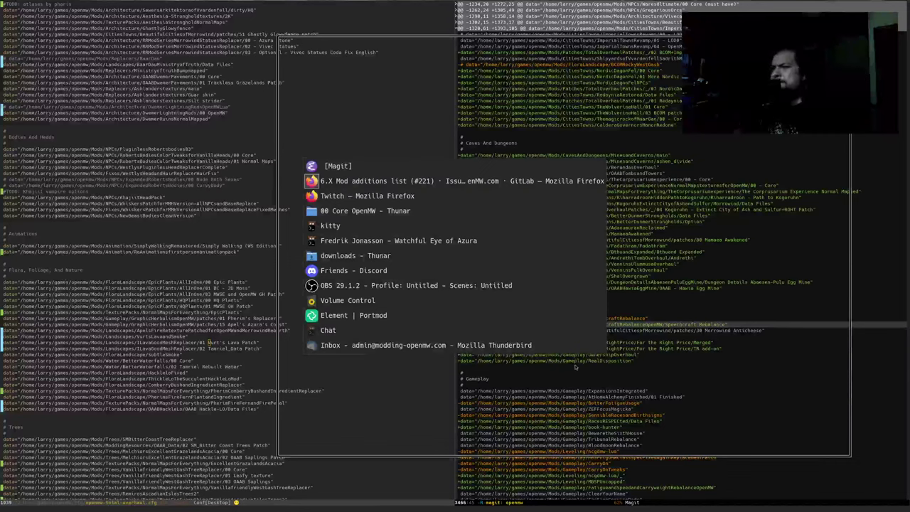
key("ctrl+f")
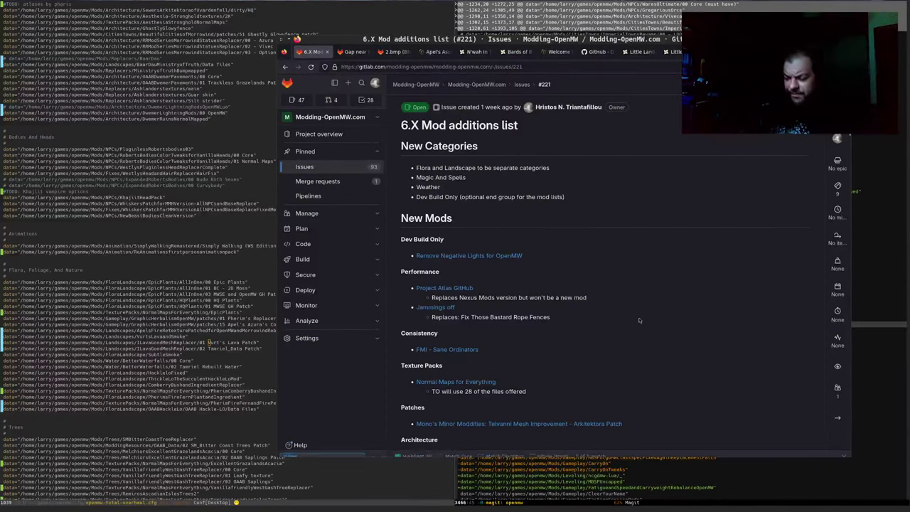
type("speech")
key("Escape")
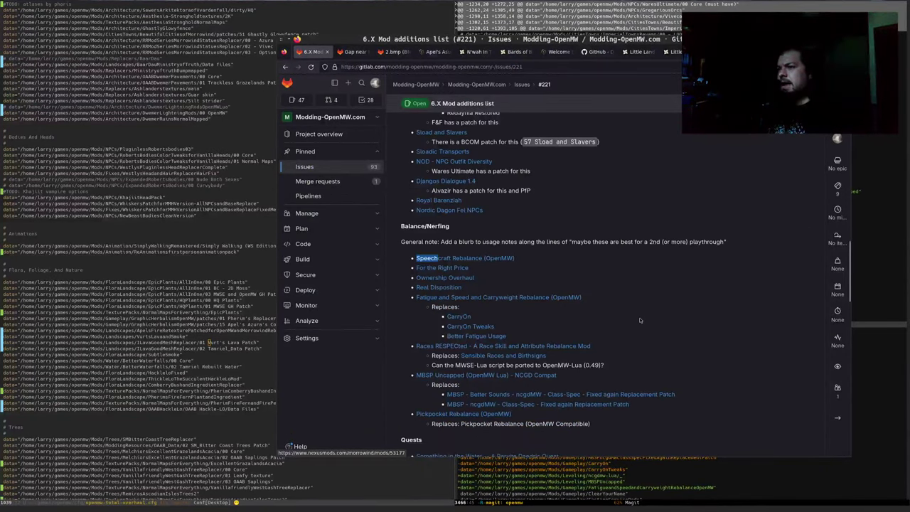
key("alt+Tab")
scroll(560, 272, "down", 4)
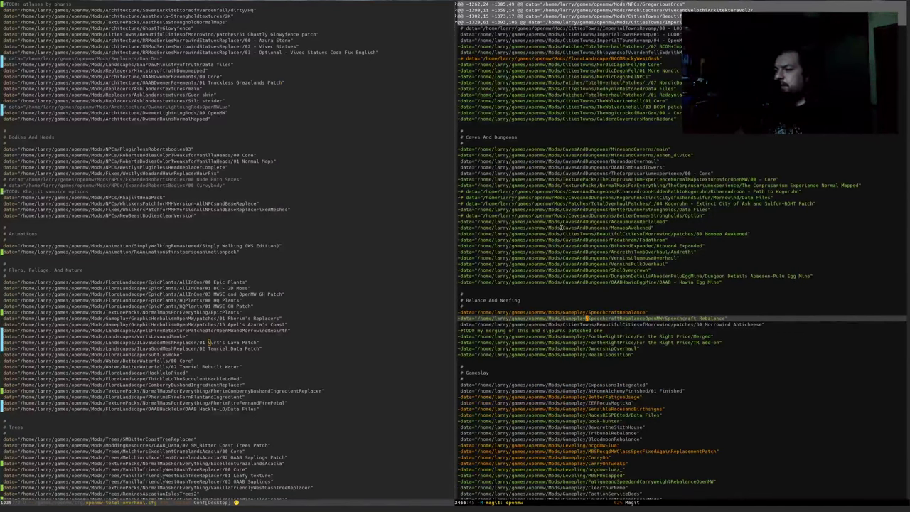
key("alt+Tab")
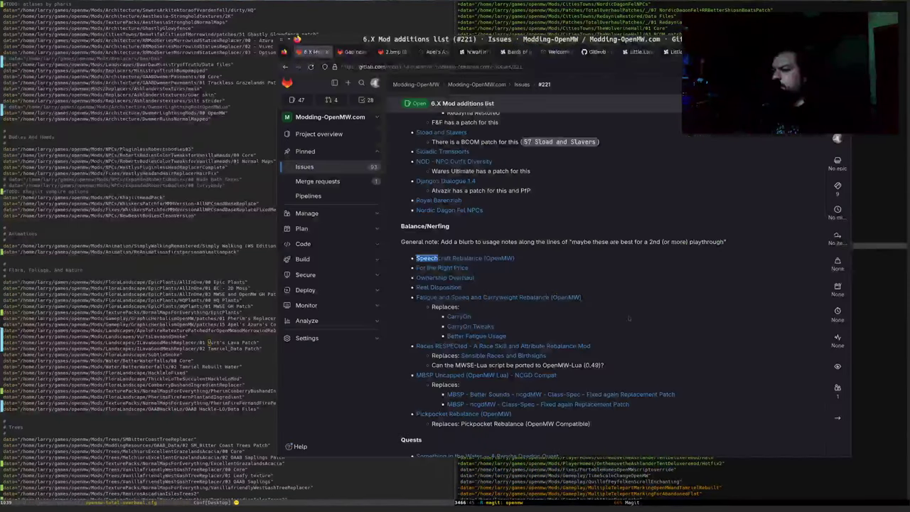
scroll(453, 368, "down", 4)
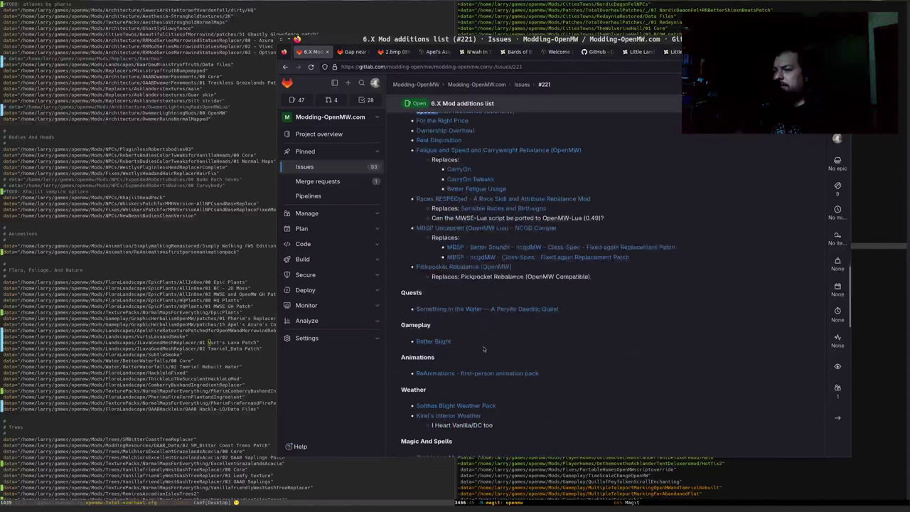
key("alt+Tab")
scroll(552, 318, "down", 6)
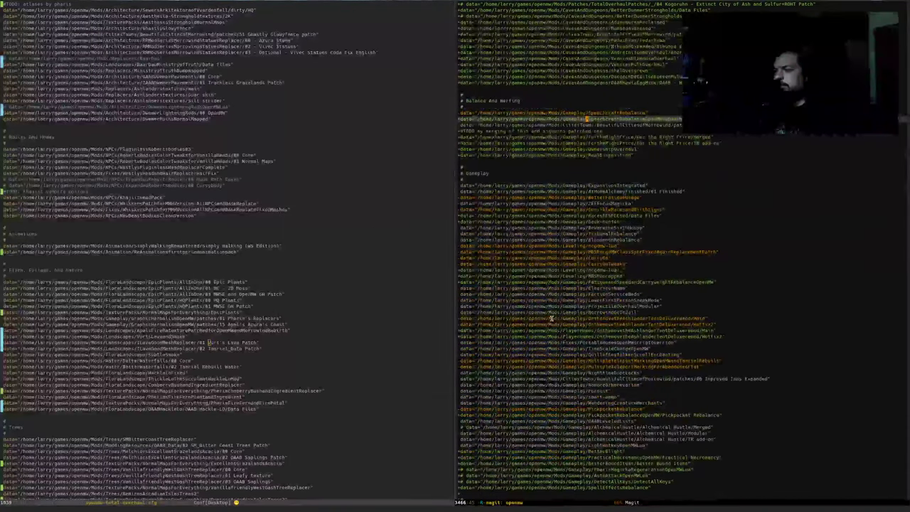
scroll(551, 318, "down", 4)
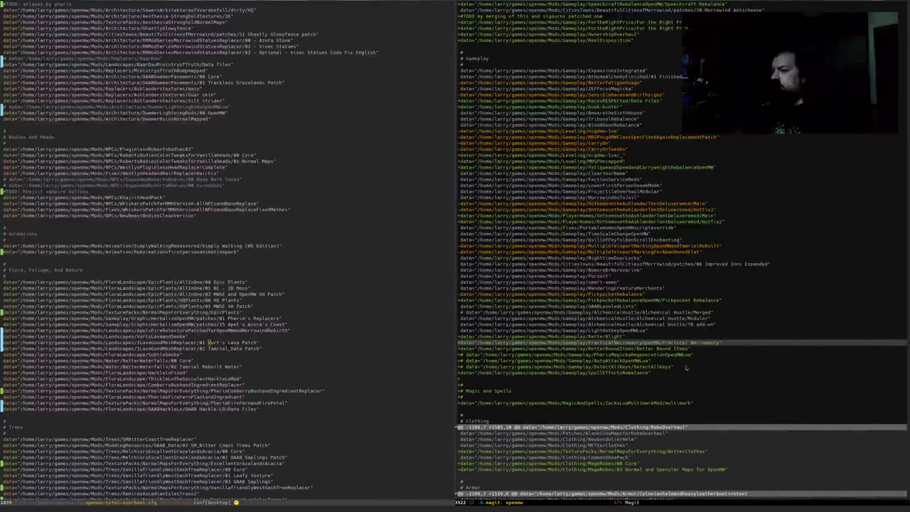
key("alt+Tab")
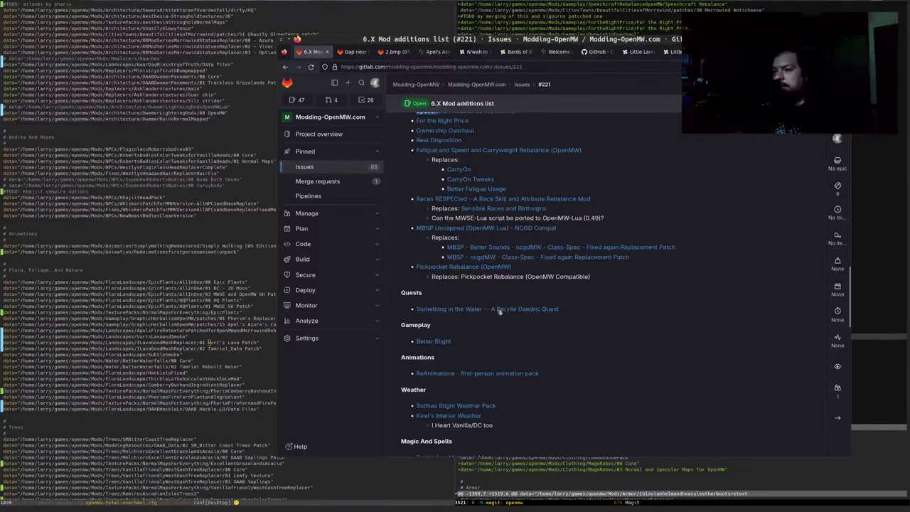
key("alt+Tab")
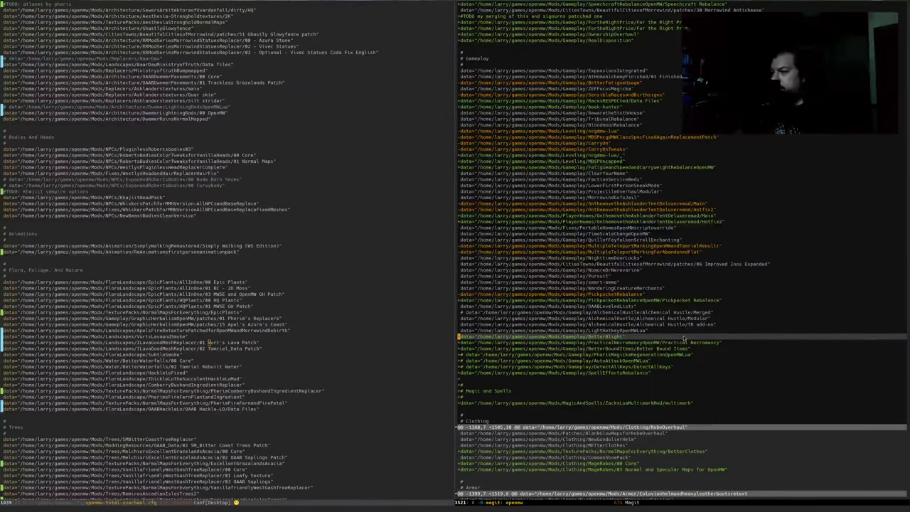
Step: Select PracticalNecromancyOpenMW in the diff and open a blank browser tab
left_click(613, 343)
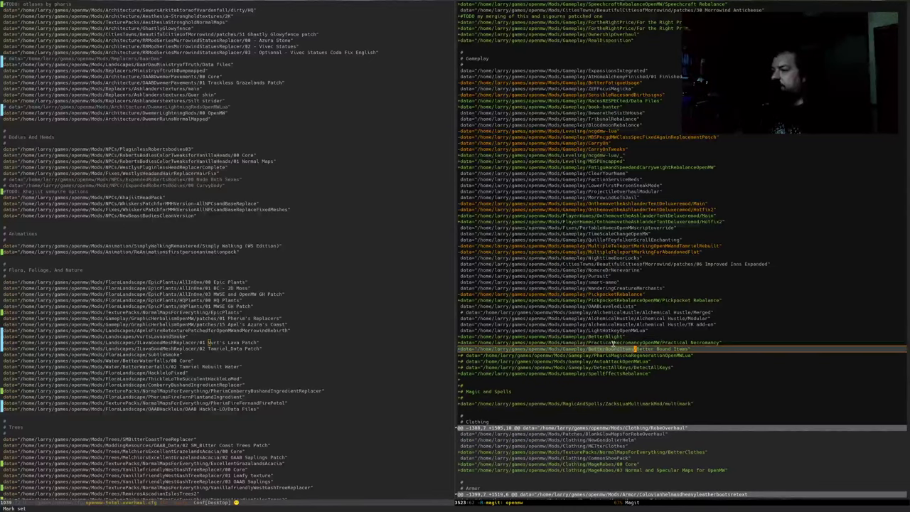
double_click(612, 343)
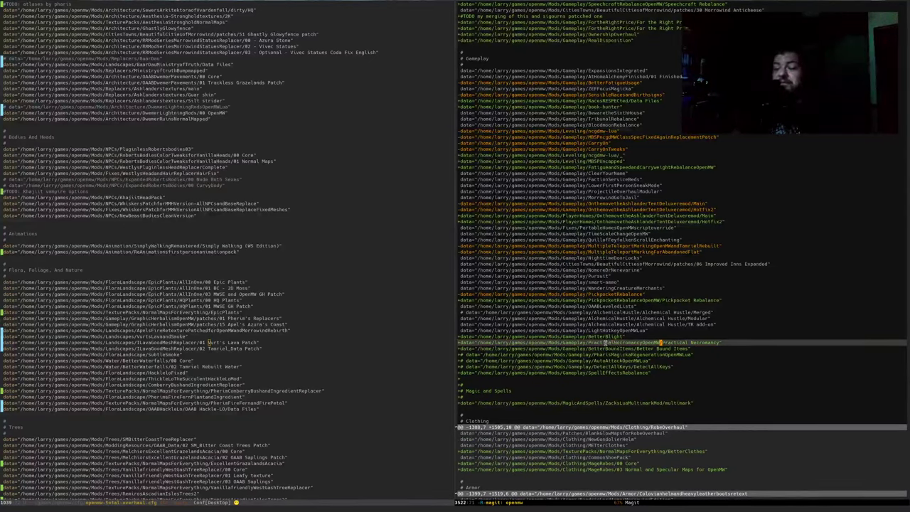
key("alt+Tab")
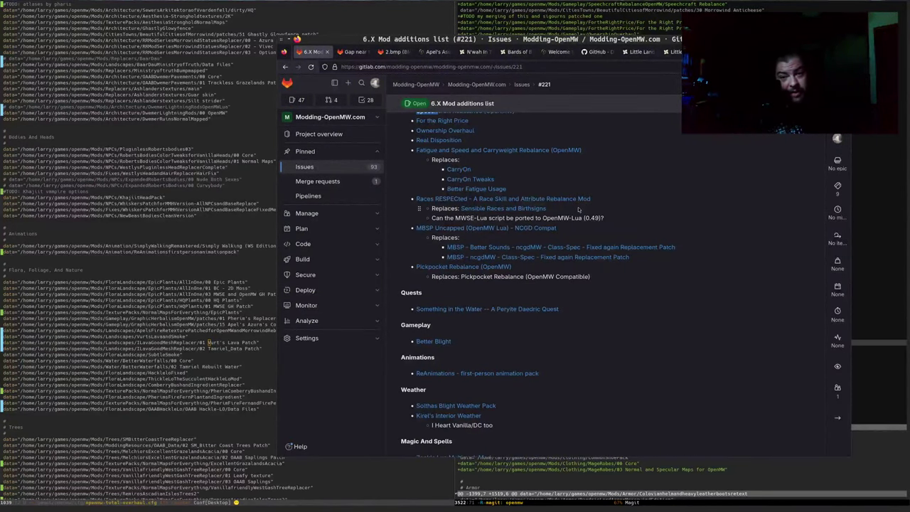
key("ctrl+t")
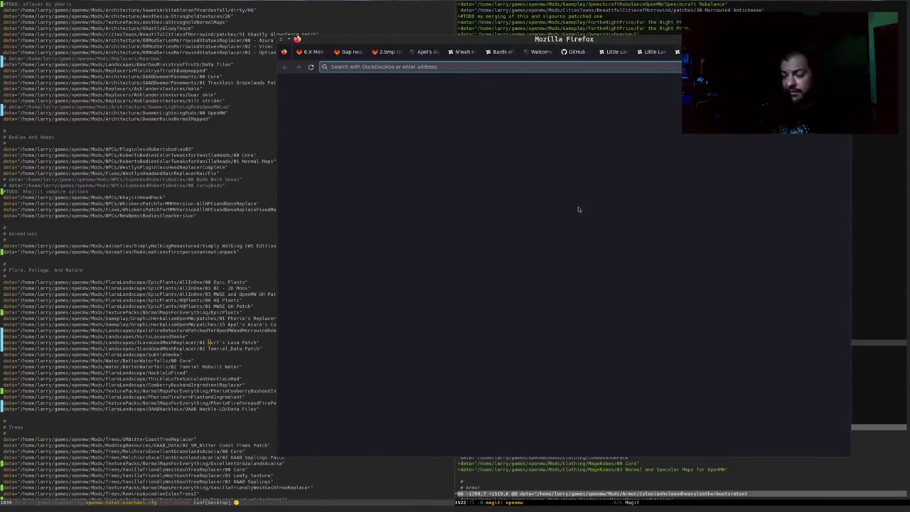
Step: Search 'practical necromancy nexus mods', bookmark the mod page, and select its Practical Necromancy (OpenMW) title
type("practical")
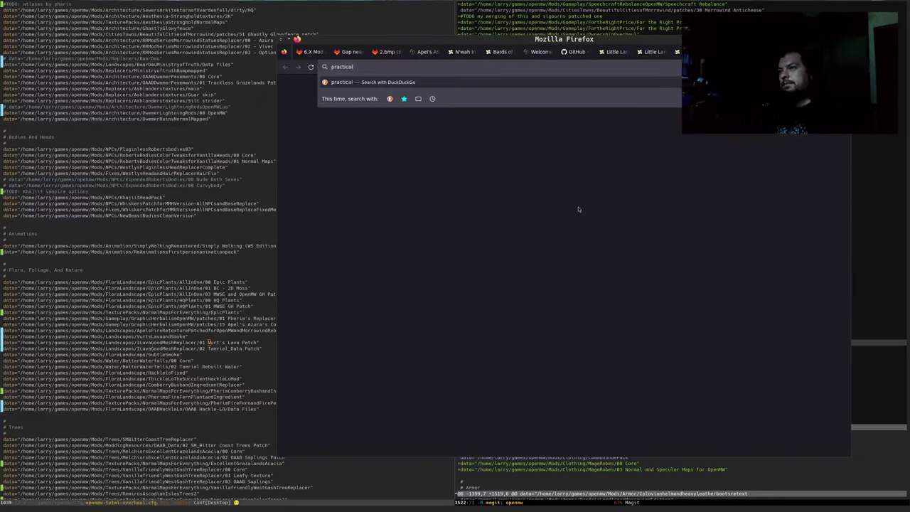
type(" necromancy ne")
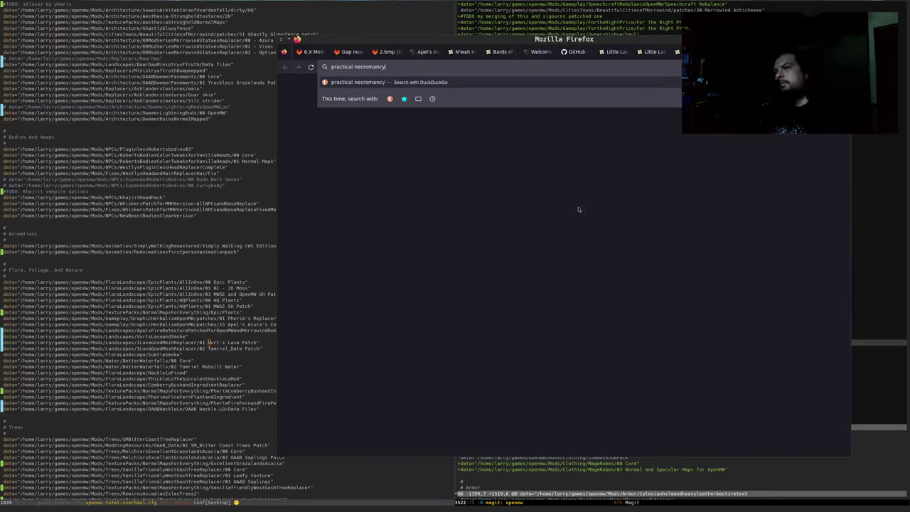
type("xus mods")
key("Return")
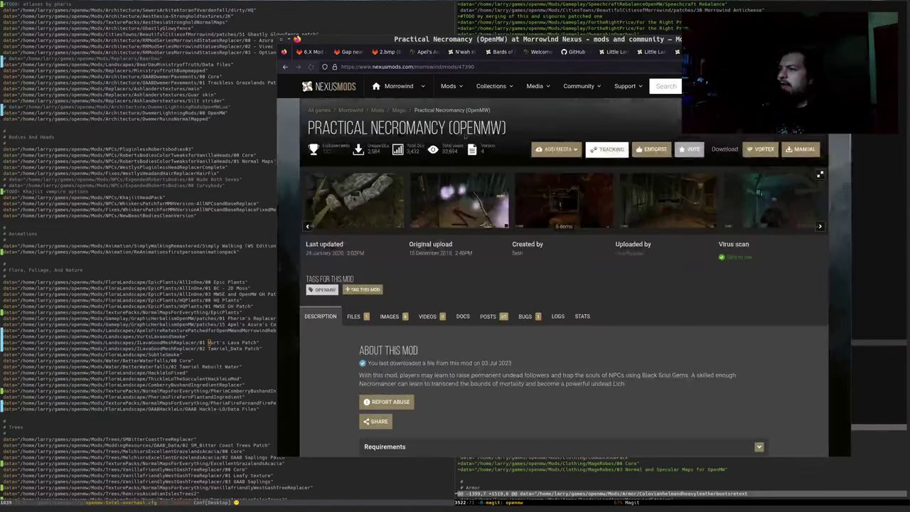
key("ctrl+d")
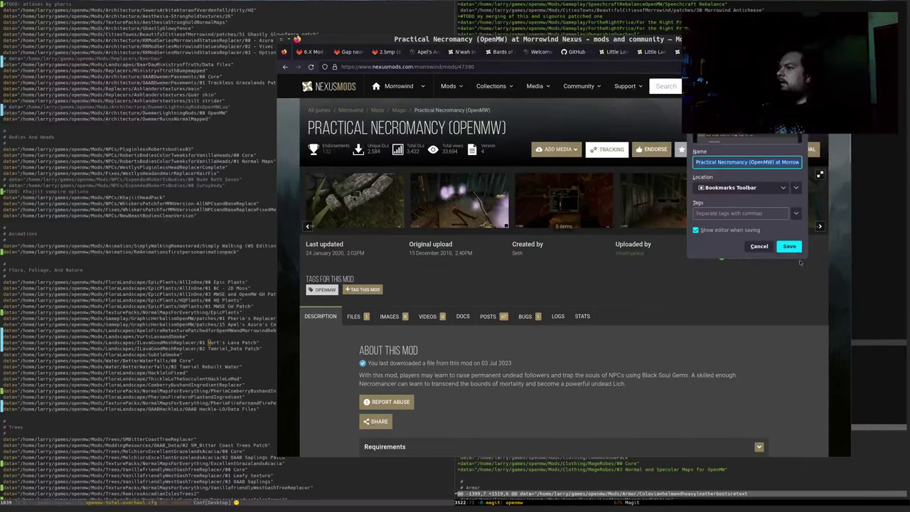
key("Return")
scroll(409, 297, "down", 3)
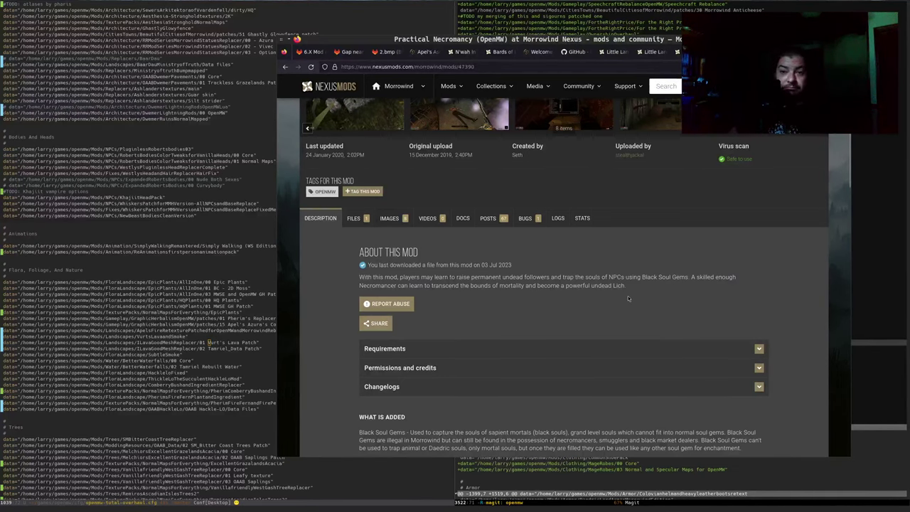
scroll(415, 263, "up", 2)
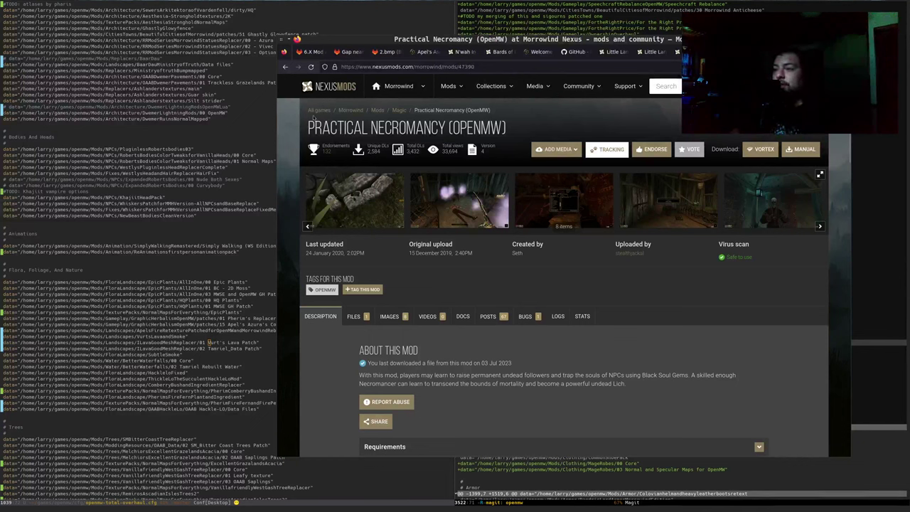
left_click_drag(307, 129, 509, 130)
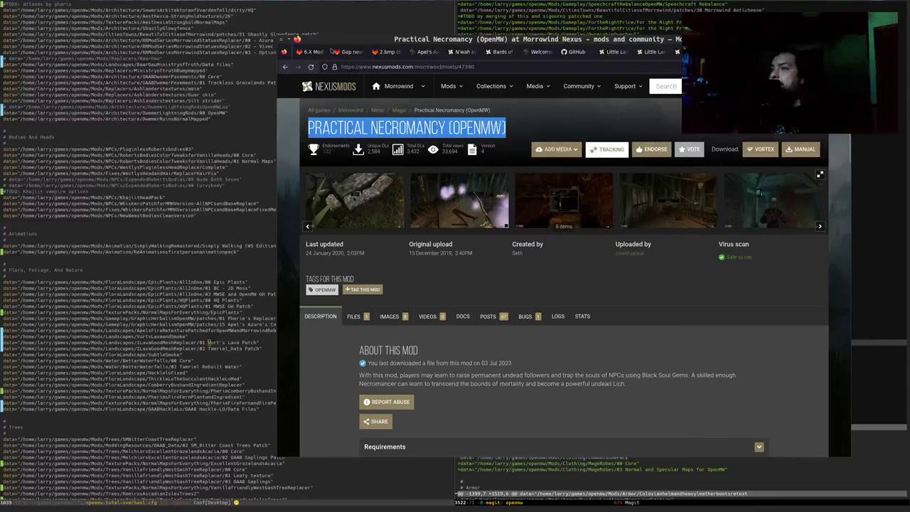
Step: Edit issue #221 and add a '* [Practical Necromancy (OpenMW)](' line below Better Blight
left_click(313, 52)
scroll(708, 186, "down", 10)
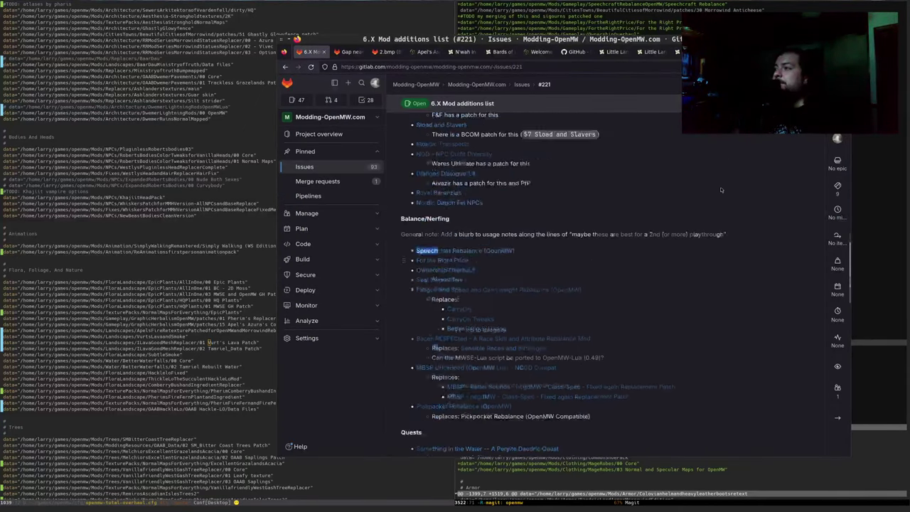
scroll(718, 177, "up", 3)
scroll(721, 169, "up", 4)
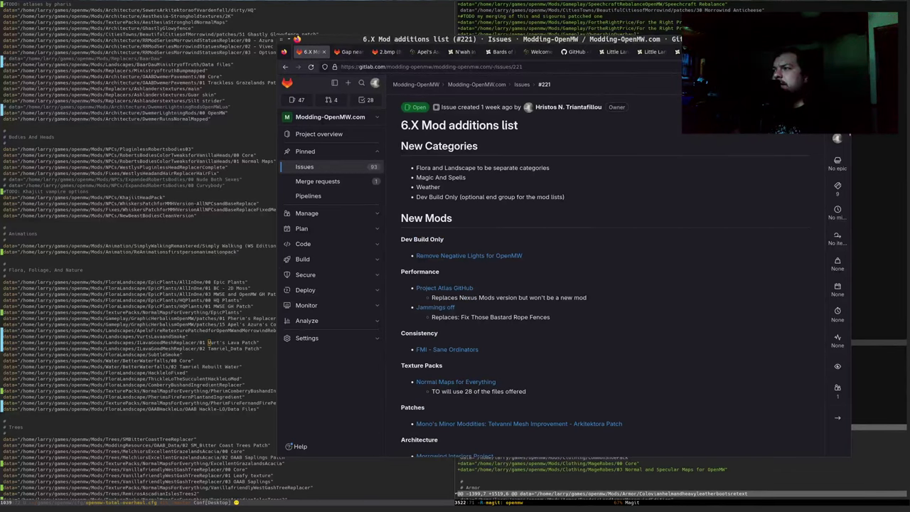
key("e")
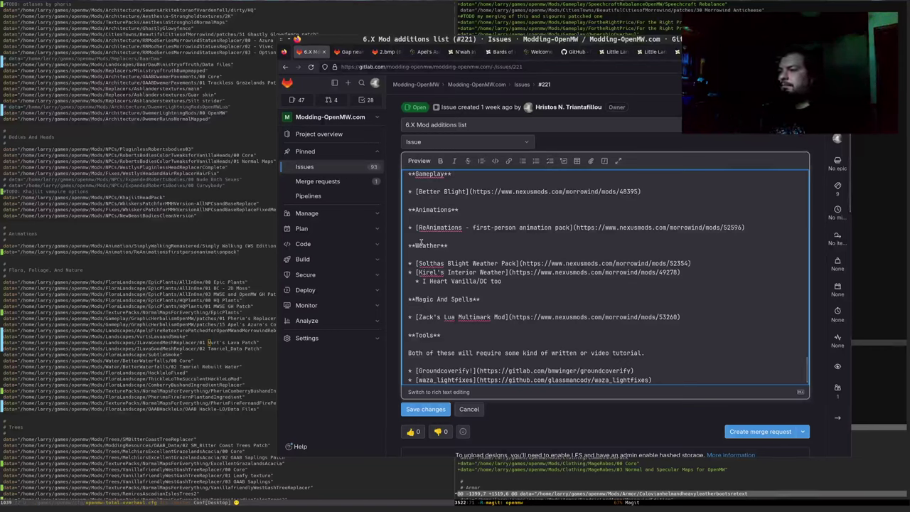
key("Return")
type("* ")
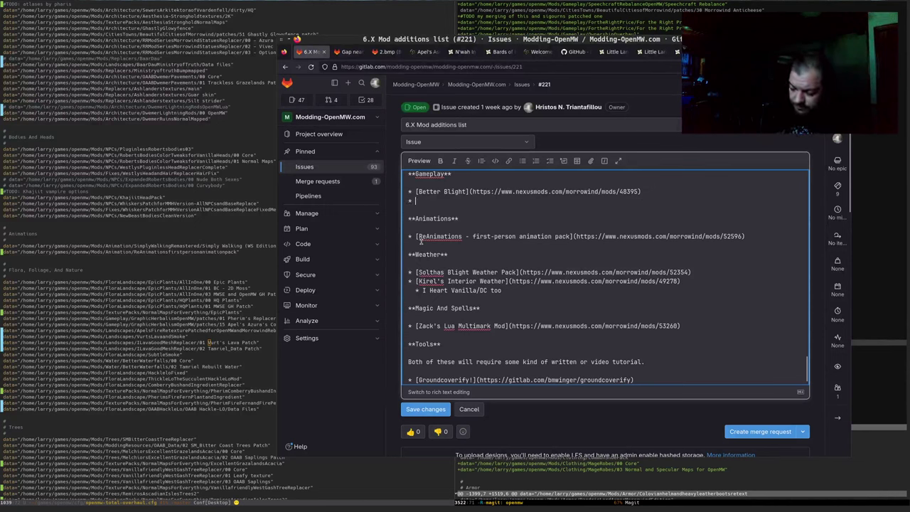
type("[")
type("Practical Necromancy (OpenMW)")
type("]")
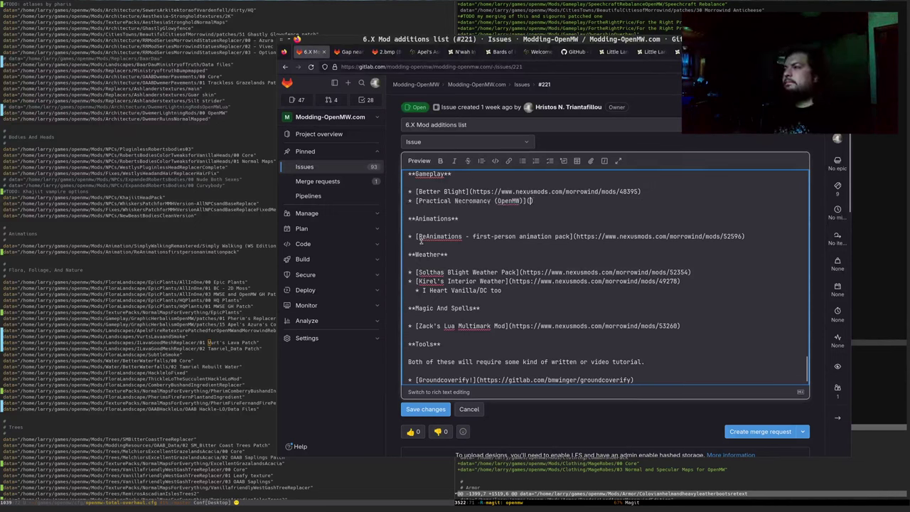
type("(")
Step: Complete the entry's link with the Nexus mod 47390 page address
key("ctrl+Tab")
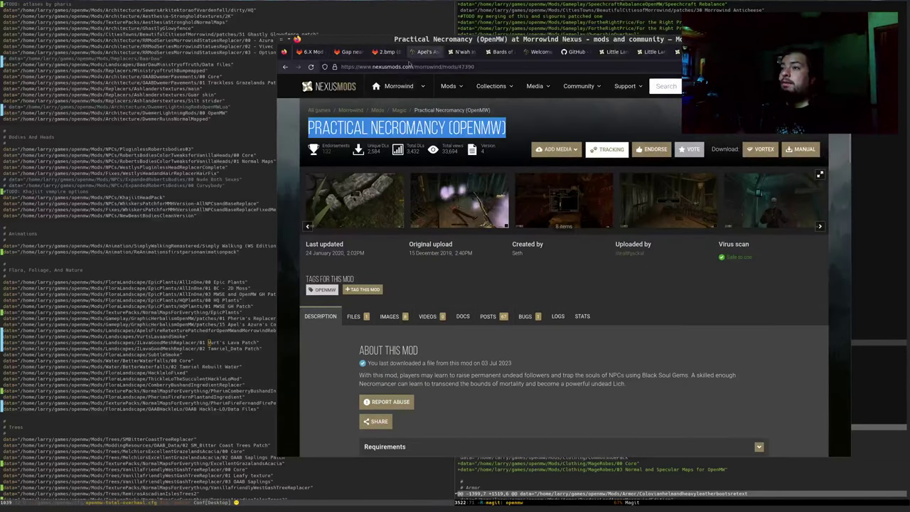
left_click(390, 67)
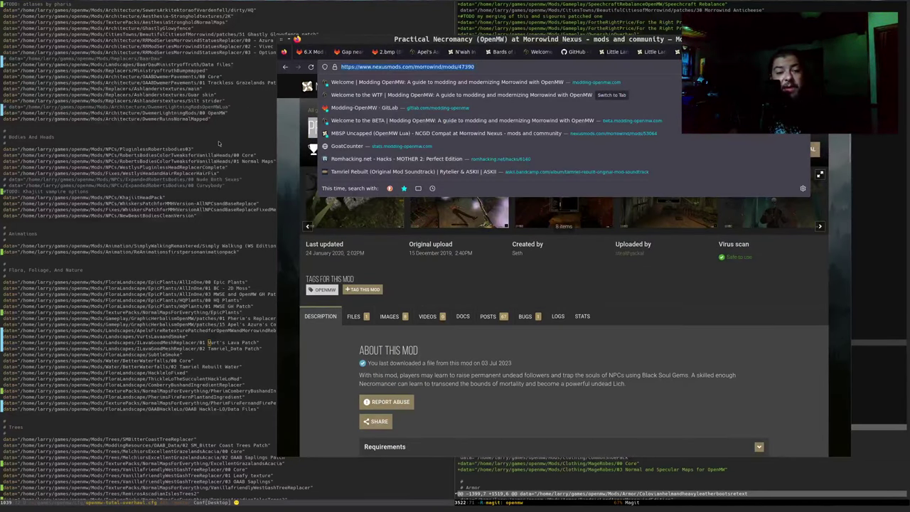
key("ctrl+c")
key("ctrl+shift+Tab")
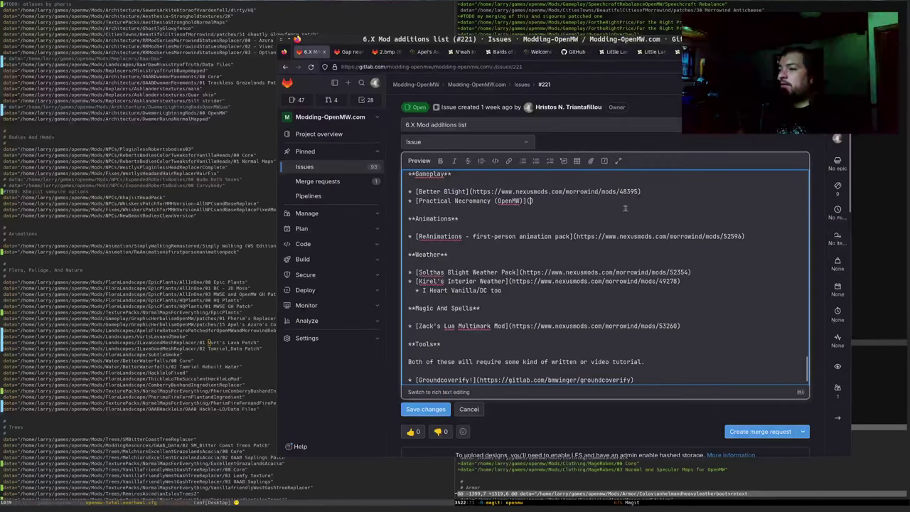
key("ctrl+v")
type(")")
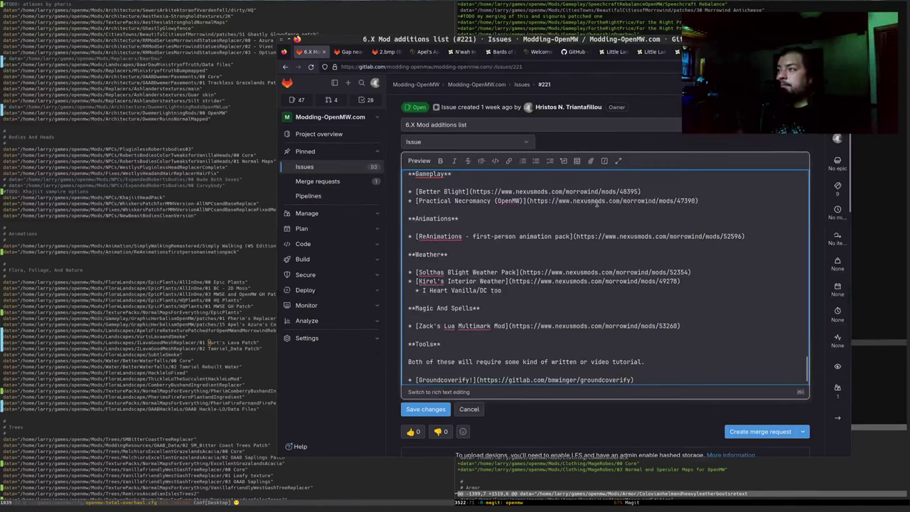
Step: Close the leftover tabs, from the Apel's retexture and OAAB pages to the Khakurt gap issue
left_click(435, 52)
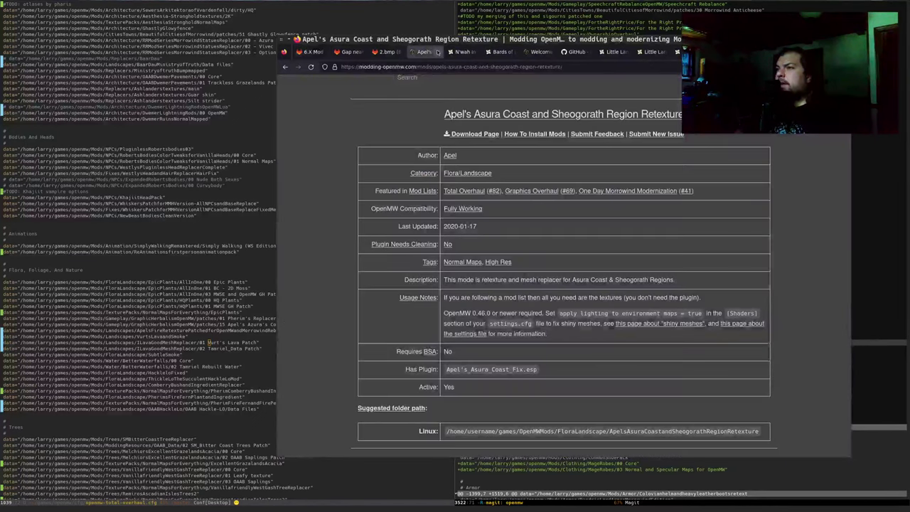
middle_click(436, 52)
middle_click(436, 52)
middle_click(435, 52)
middle_click(435, 52)
middle_click(435, 52)
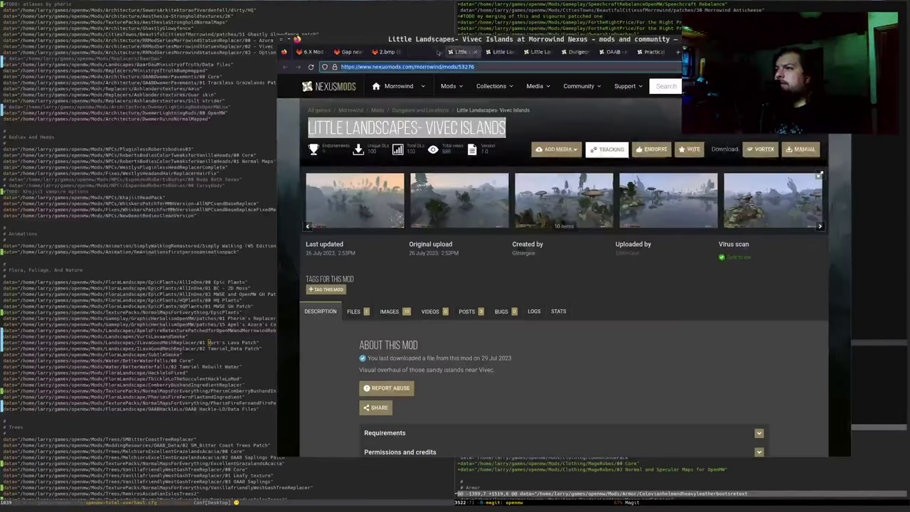
middle_click(436, 52)
middle_click(437, 52)
middle_click(437, 53)
middle_click(437, 54)
middle_click(437, 54)
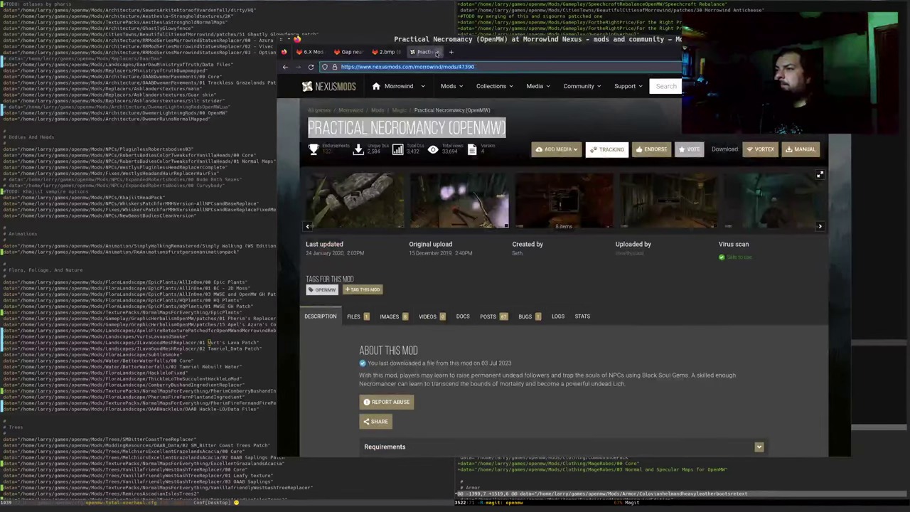
middle_click(437, 55)
left_click(527, 52)
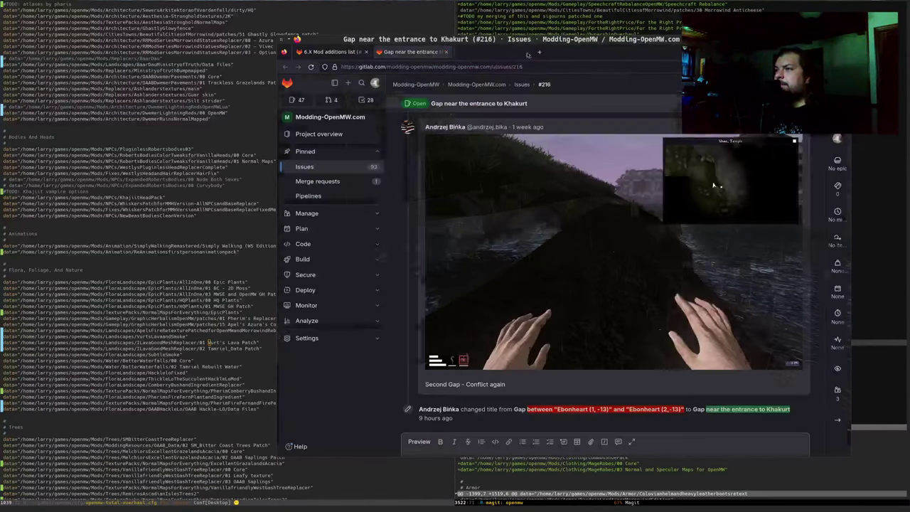
left_click(445, 52)
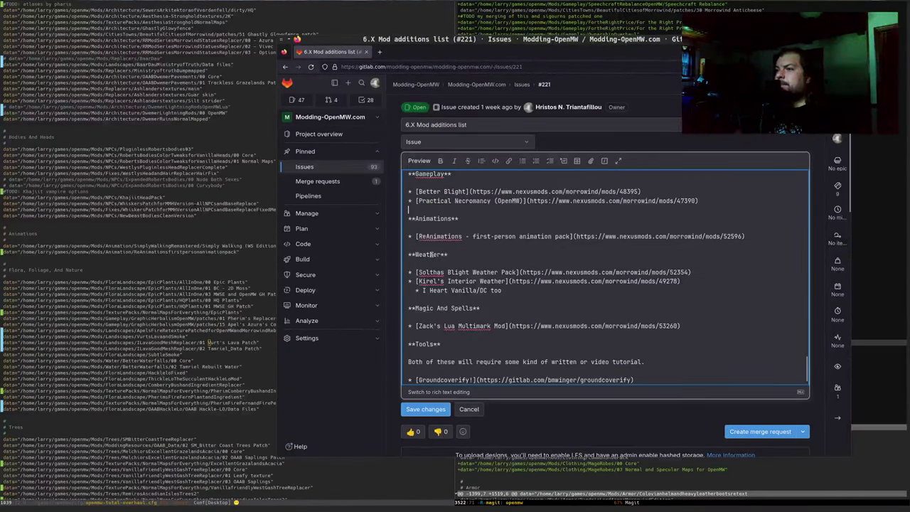
Step: Save the edited issue description with Practical Necromancy (OpenMW) listed under Gameplay
left_click(425, 408)
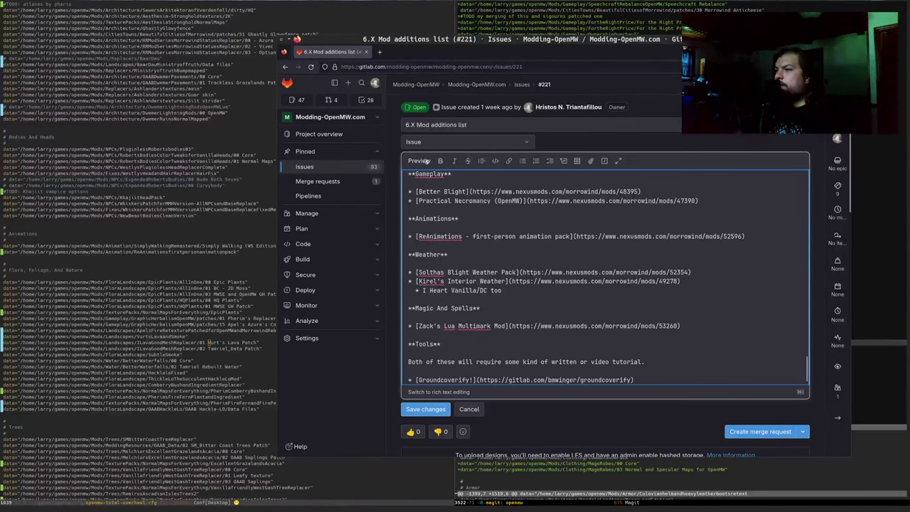
scroll(502, 264, "down", 10)
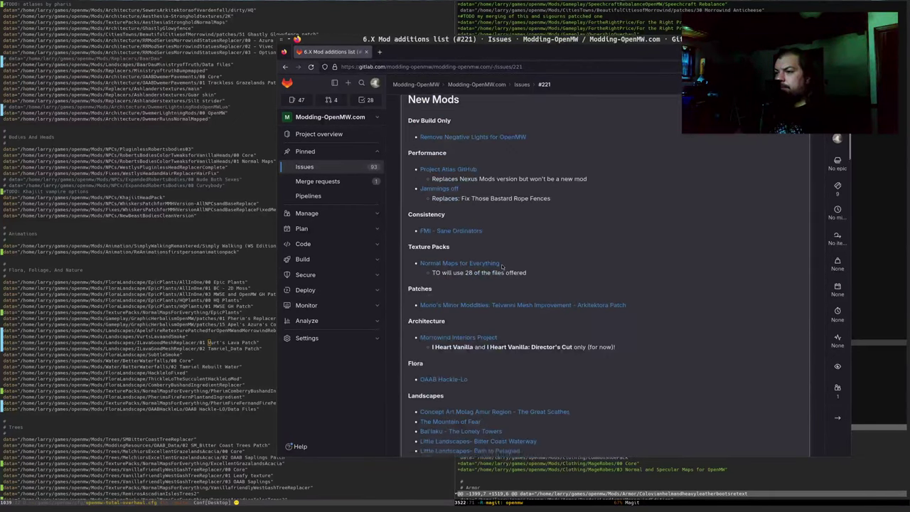
scroll(502, 266, "down", 10)
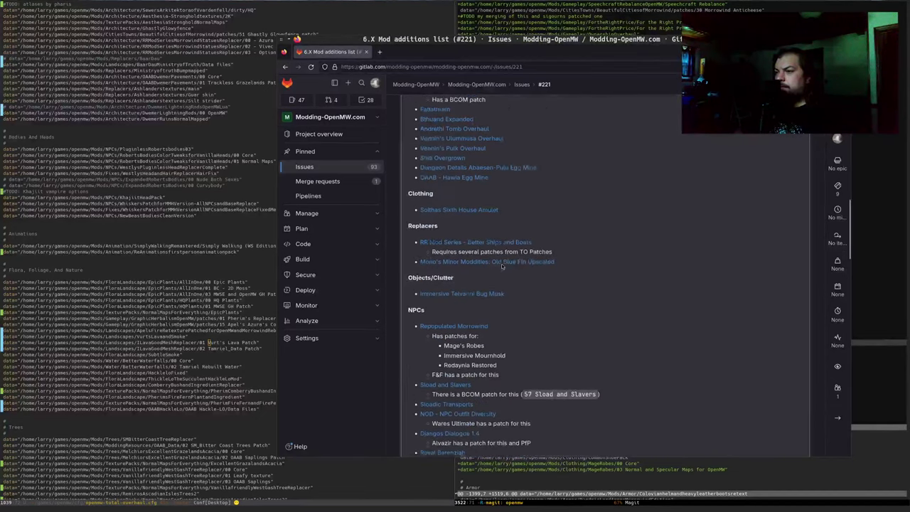
scroll(502, 266, "down", 5)
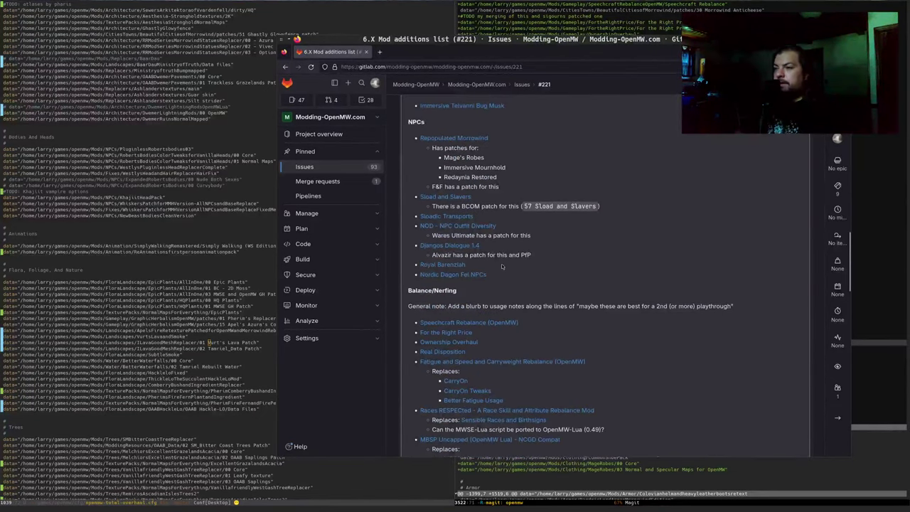
scroll(502, 264, "down", 3)
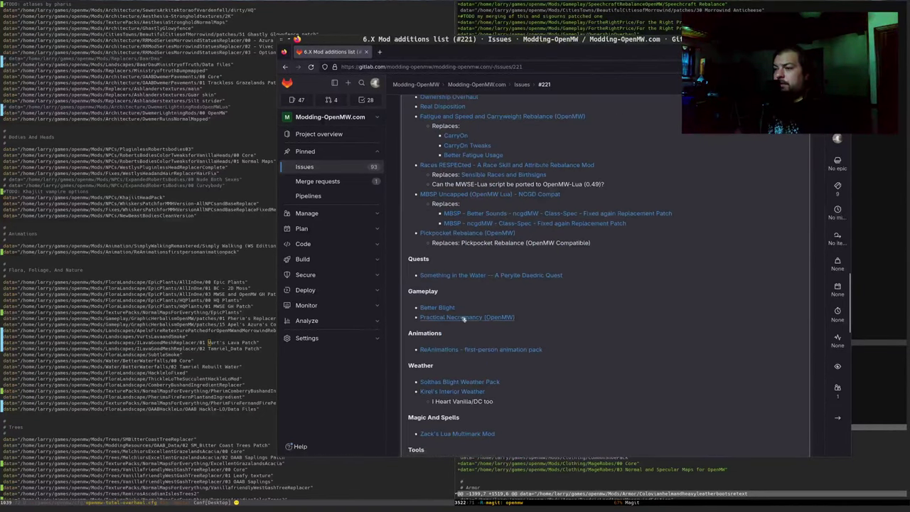
Step: Mark the BetterBoundItems entry name in the Emacs mod list config
left_click(220, 271)
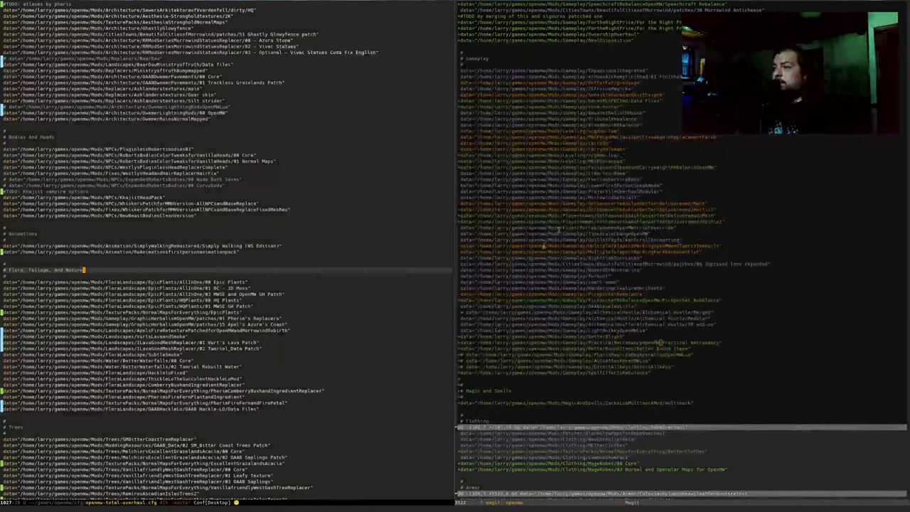
left_click(596, 349)
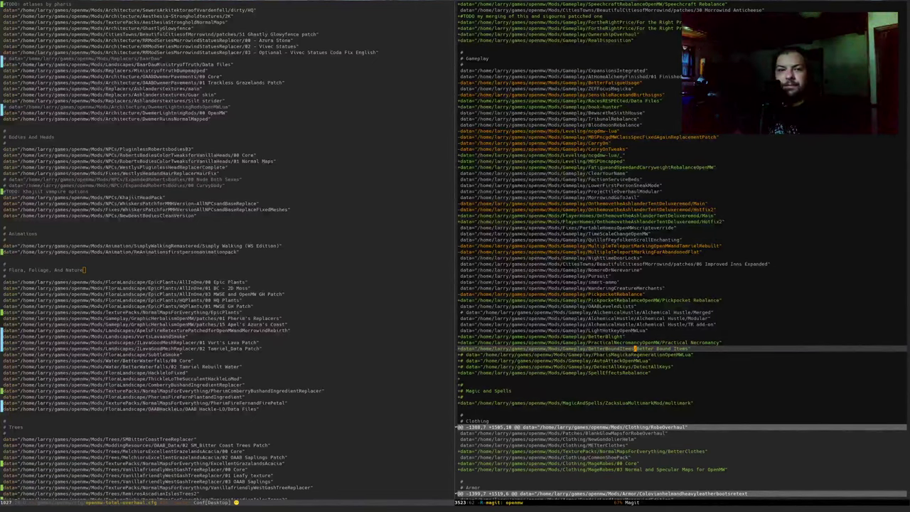
key("alt+Tab")
Step: Search 'Better Bound Items nexus mods' and open its Morrowind Nexus mod page (mod 53149)
key("ctrl+t")
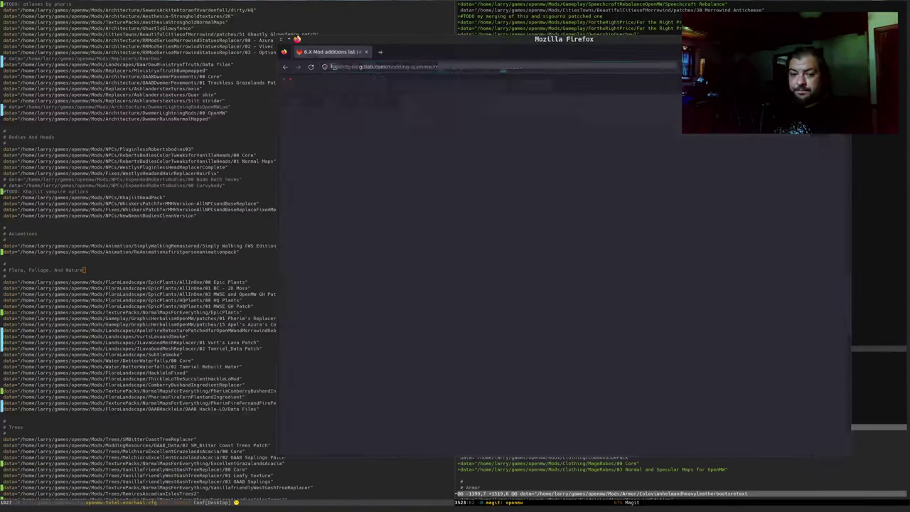
key("ctrl+v")
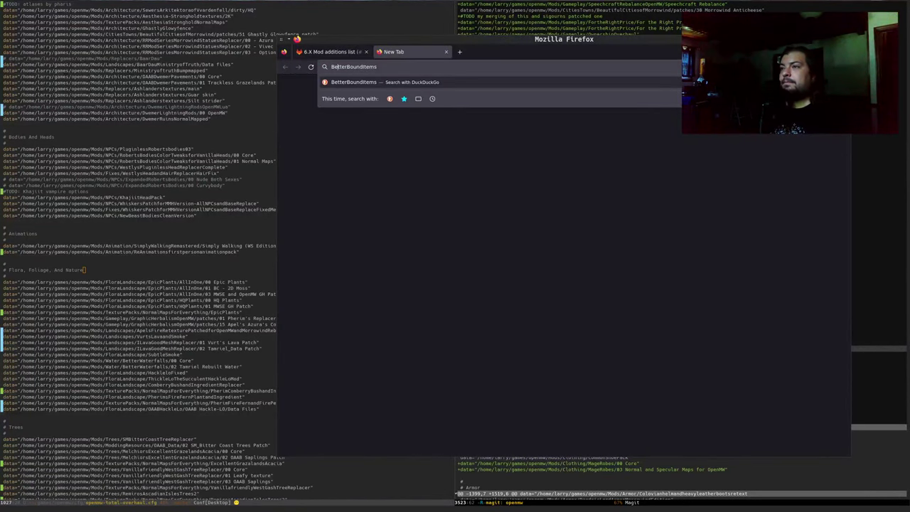
left_click(347, 66)
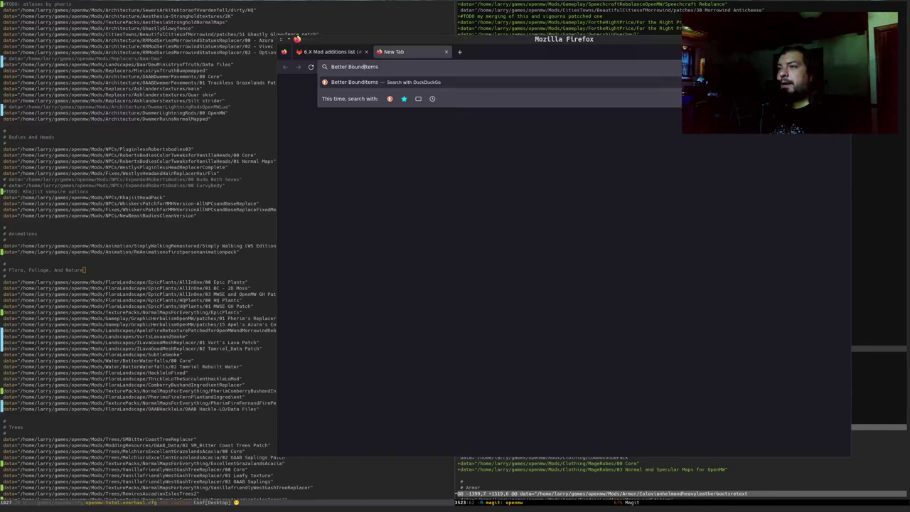
left_click(355, 66)
type("Items")
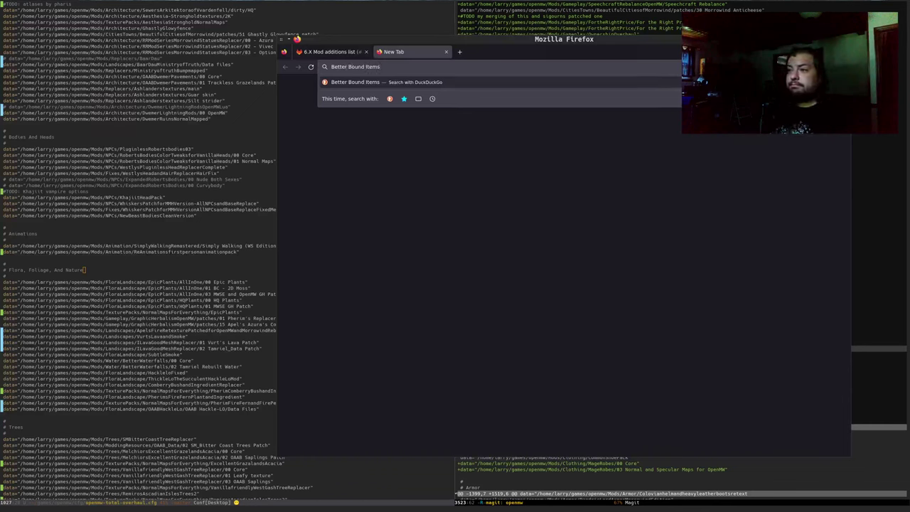
type(" ne")
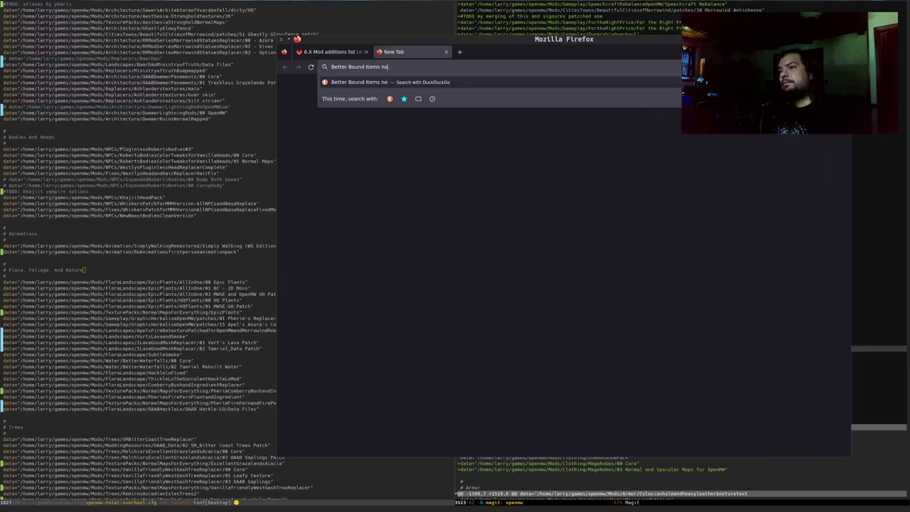
type("xus mods")
key("Return")
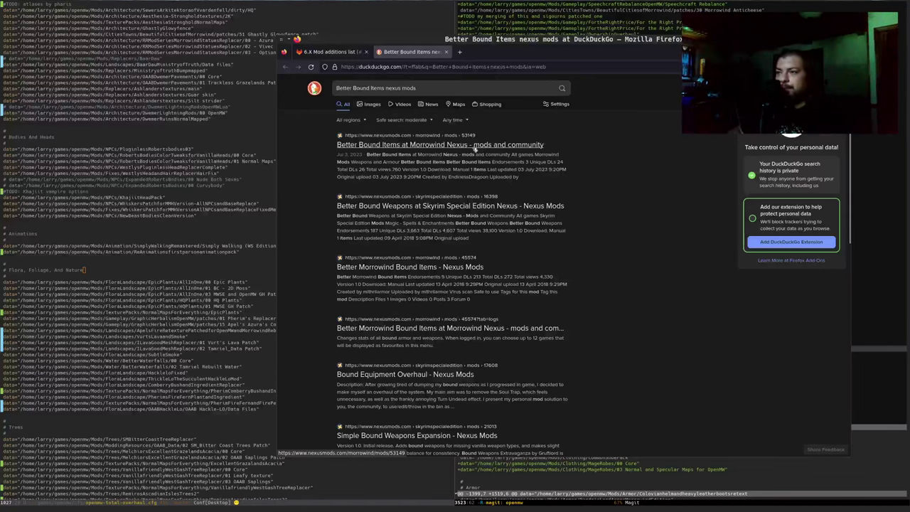
middle_click(415, 147)
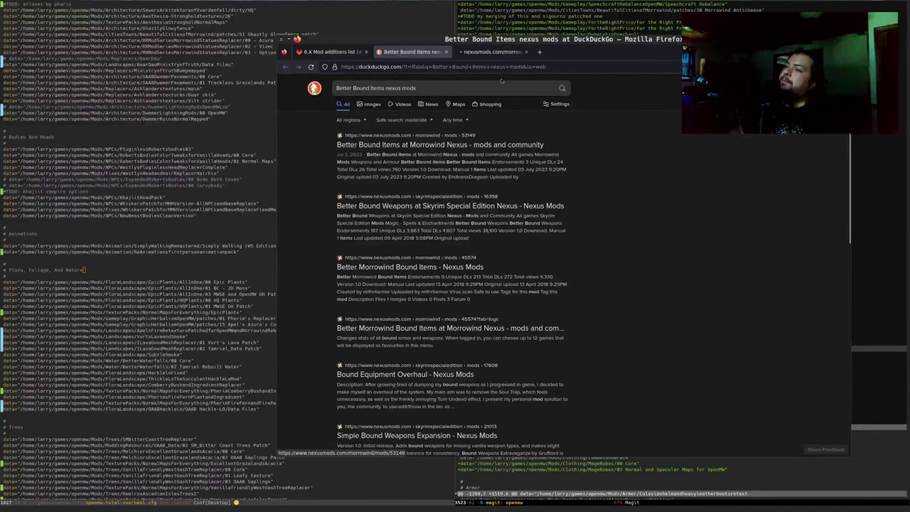
left_click(483, 55)
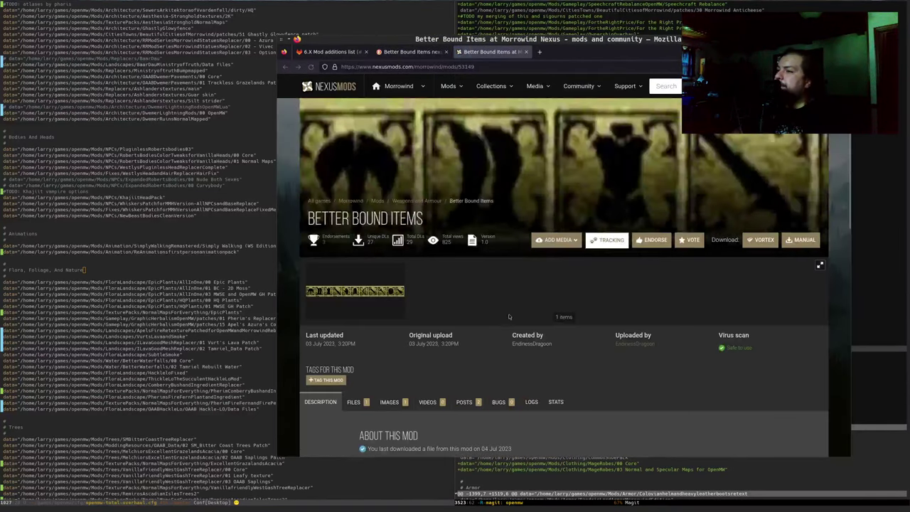
scroll(528, 306, "down", 2)
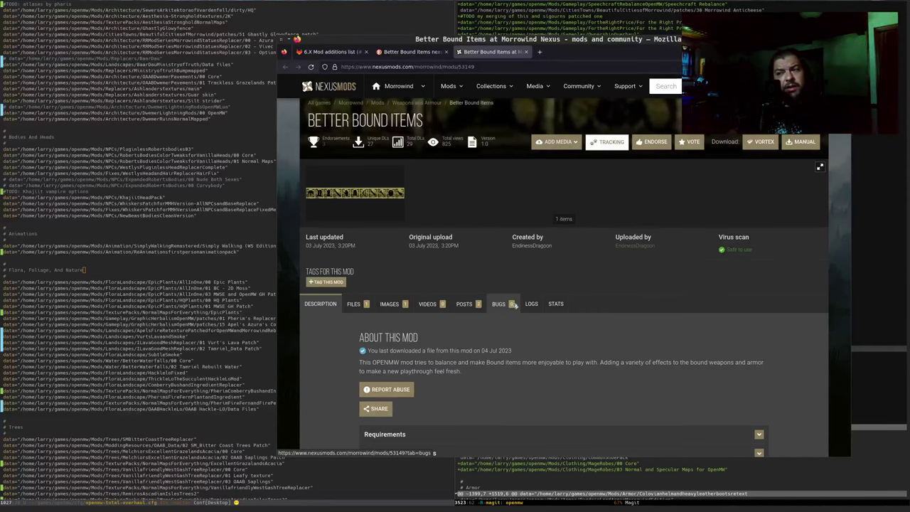
scroll(513, 305, "down", 3)
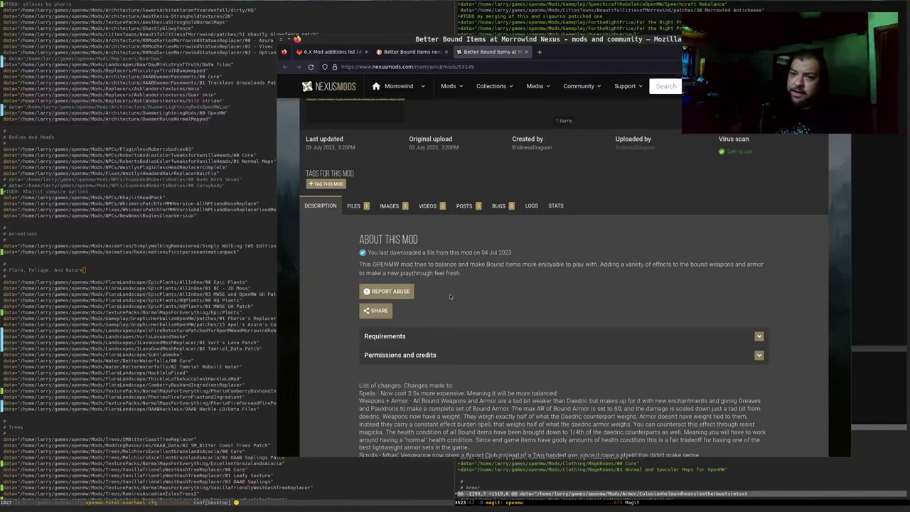
scroll(450, 297, "down", 3)
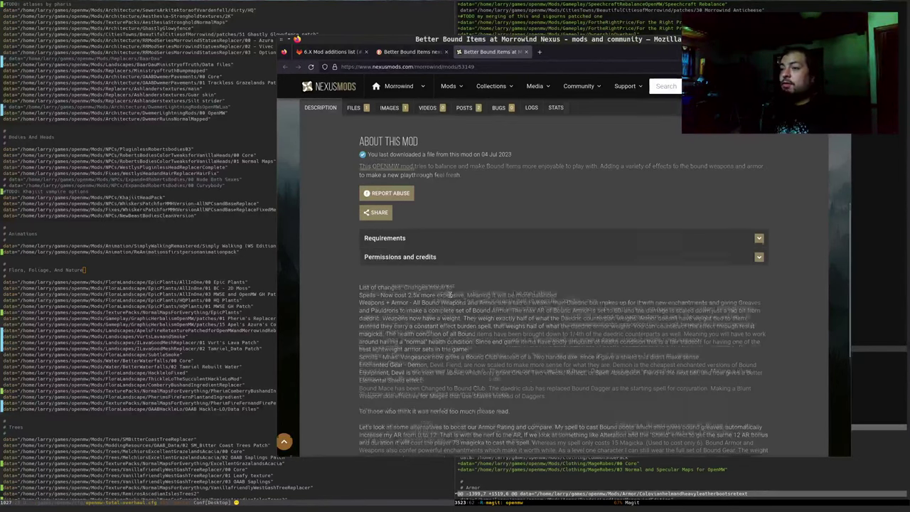
Step: Read the Better Bound Items spell and weapon changes and select the mod title
scroll(450, 293, "down", 3)
scroll(448, 296, "up", 3)
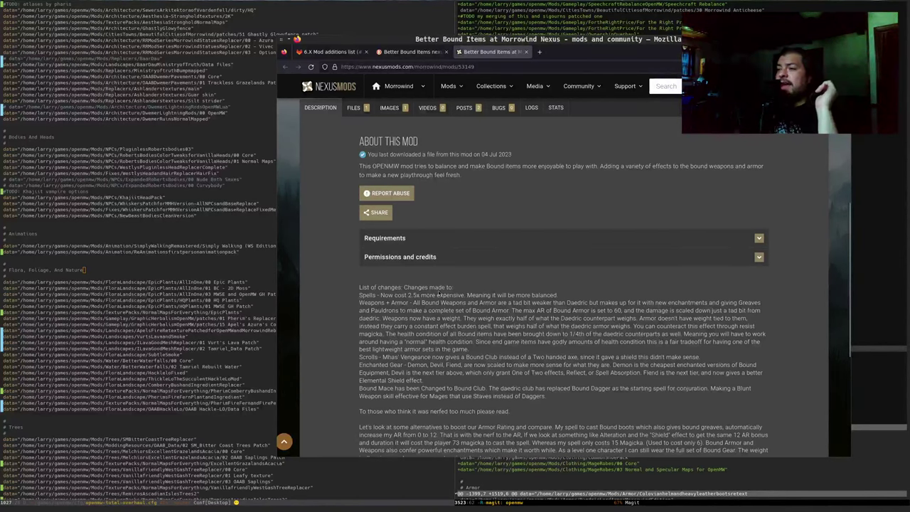
left_click_drag(440, 294, 437, 313)
left_click(381, 355)
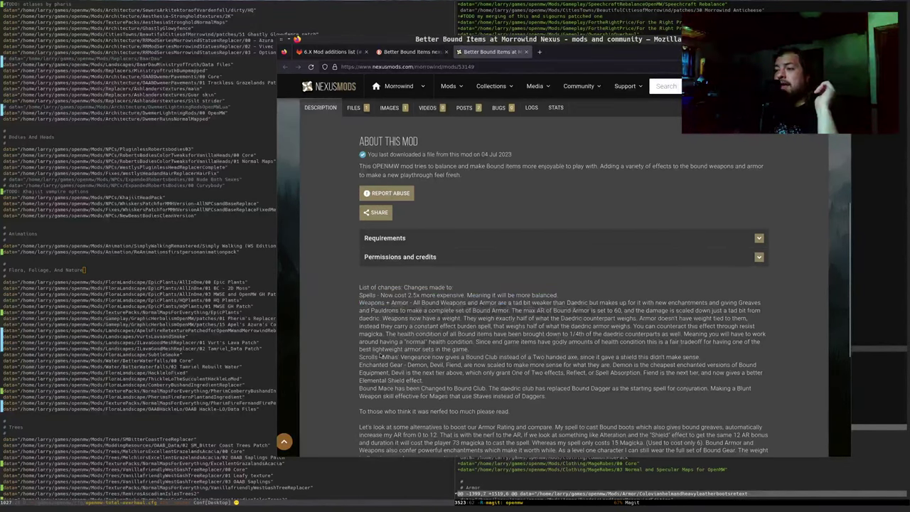
scroll(382, 355, "down", 1)
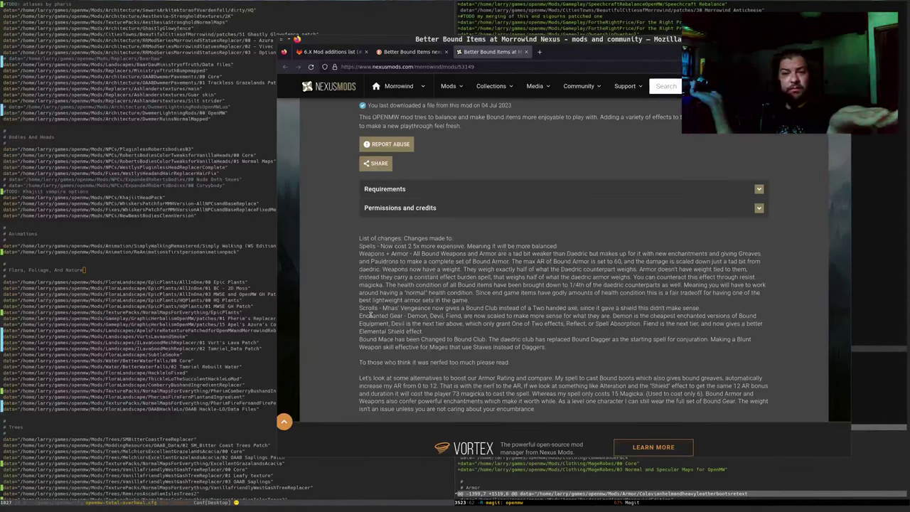
scroll(503, 217, "up", 3)
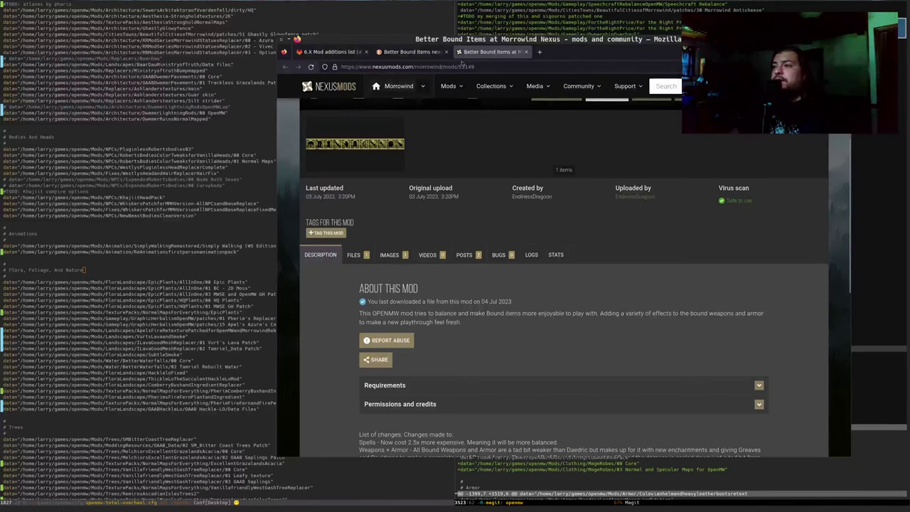
scroll(373, 209, "up", 3)
left_click_drag(329, 214, 413, 220)
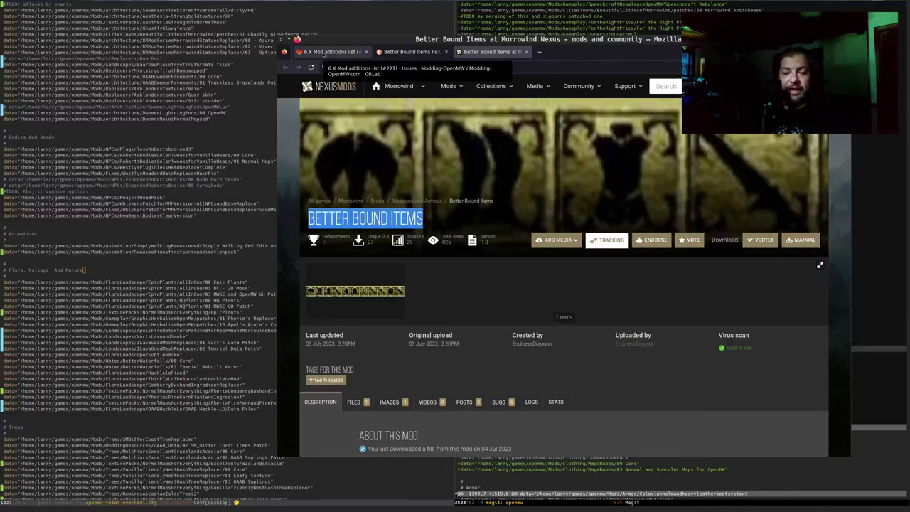
Step: Endorse Better Bound Items, select its page URL, and return to the GitLab issue
left_click(654, 240)
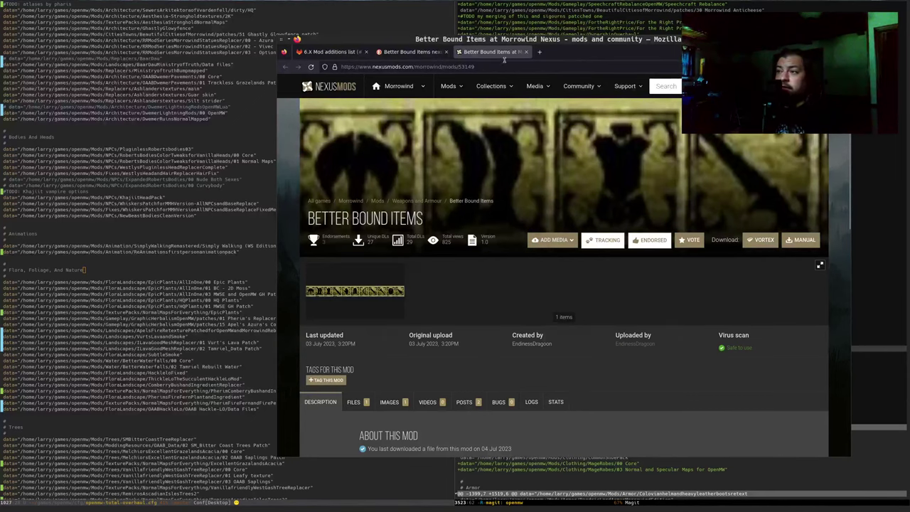
left_click(480, 67)
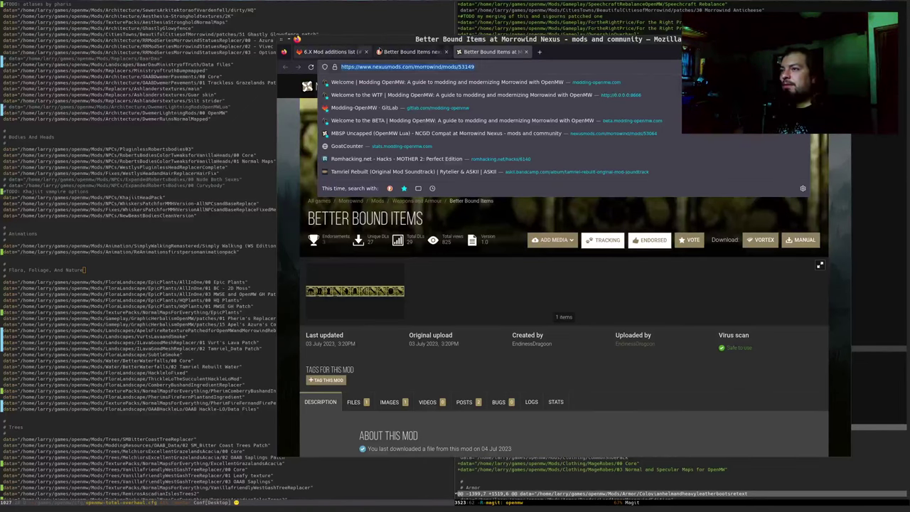
left_click(340, 53)
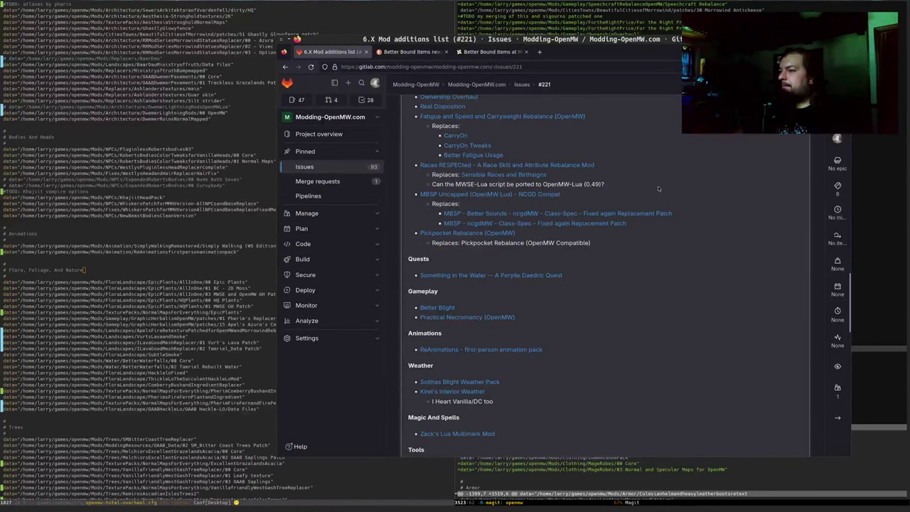
scroll(657, 186, "up", 5)
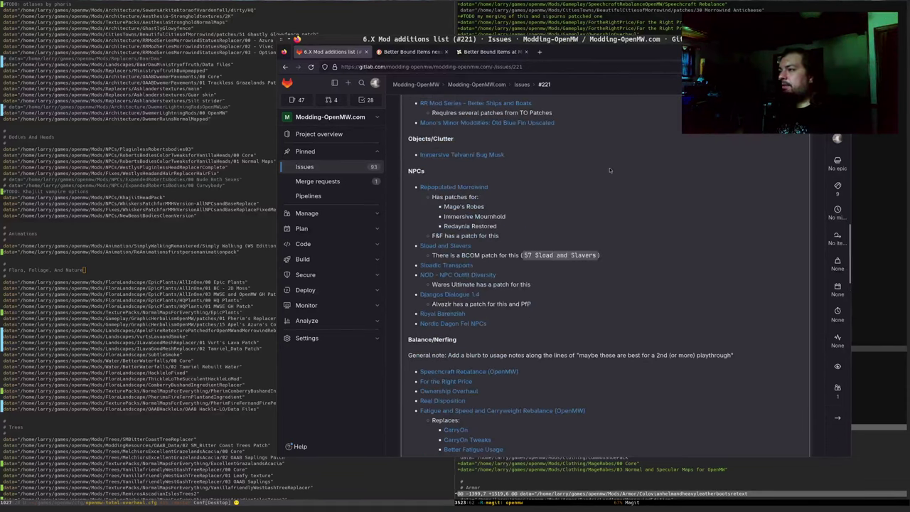
scroll(609, 170, "up", 15)
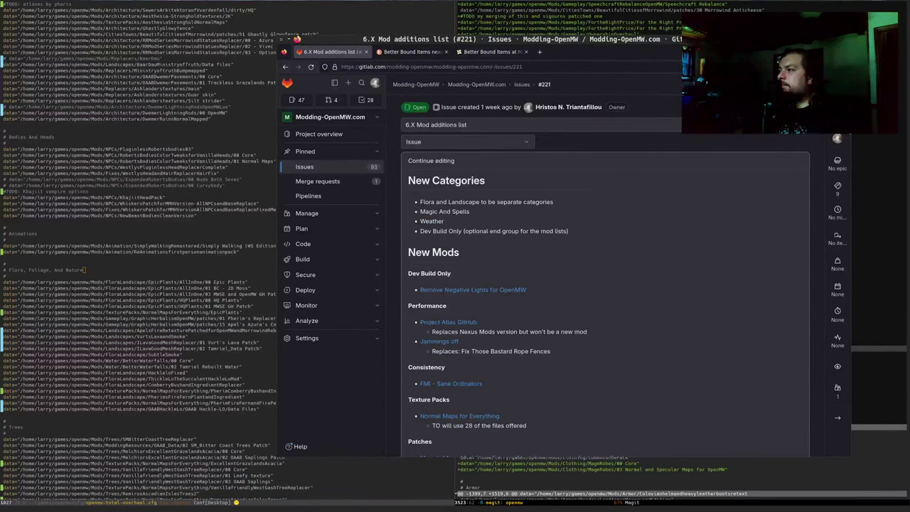
Step: Add a '* [Better Bound Items]()' link line above Quests in the issue description
left_click(432, 161)
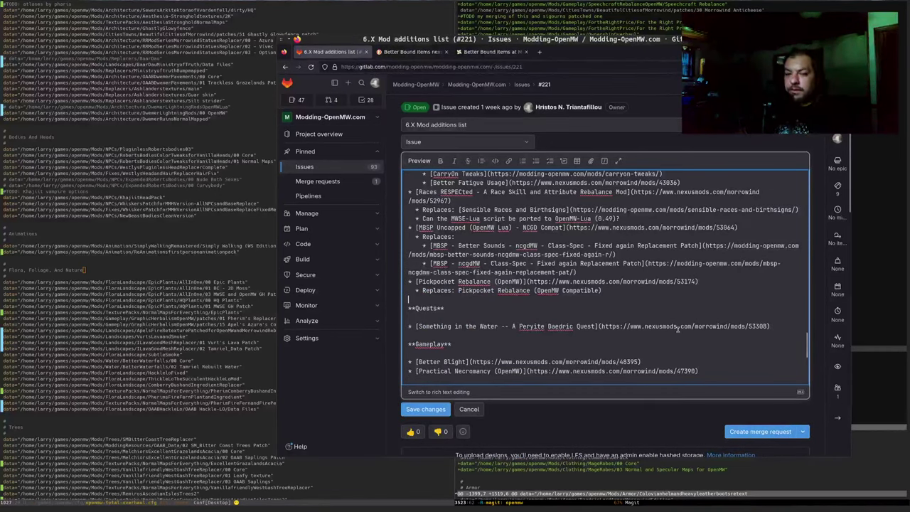
key("Return")
type("*")
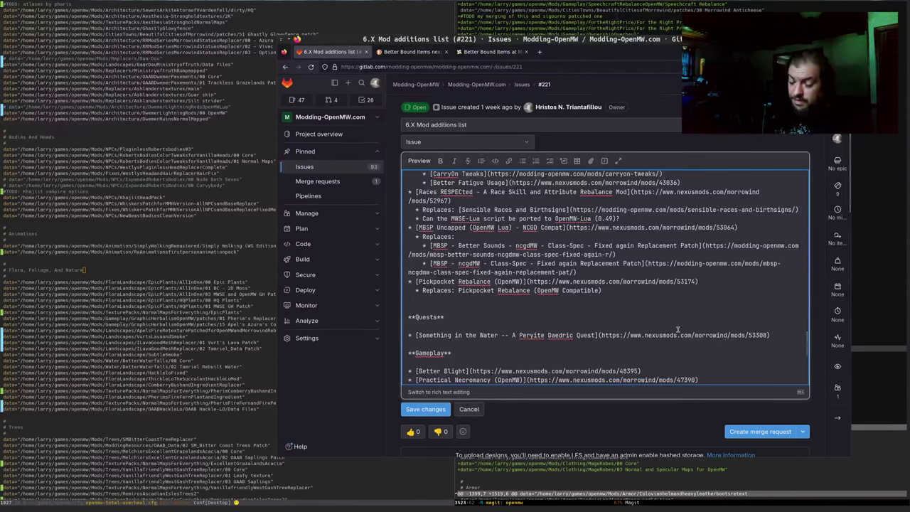
type(" [")
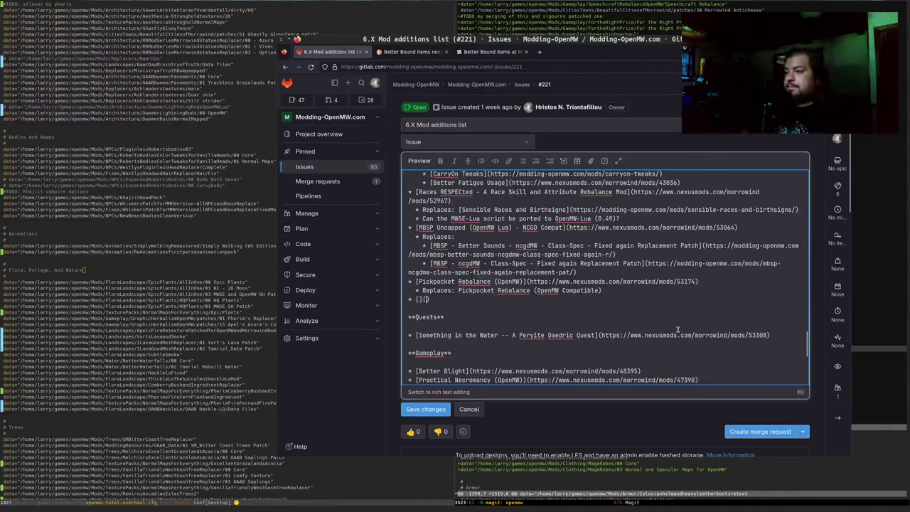
type("](")
key("ctrl+Tab")
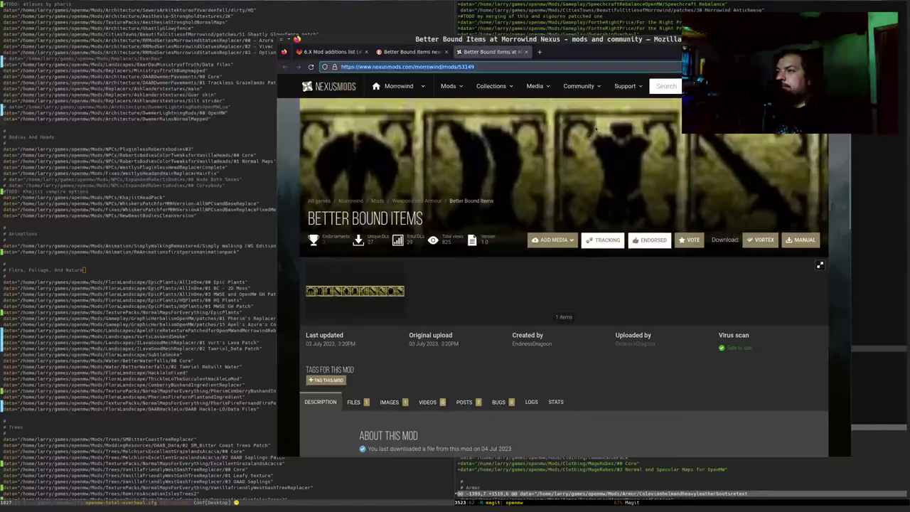
left_click_drag(313, 221, 424, 218)
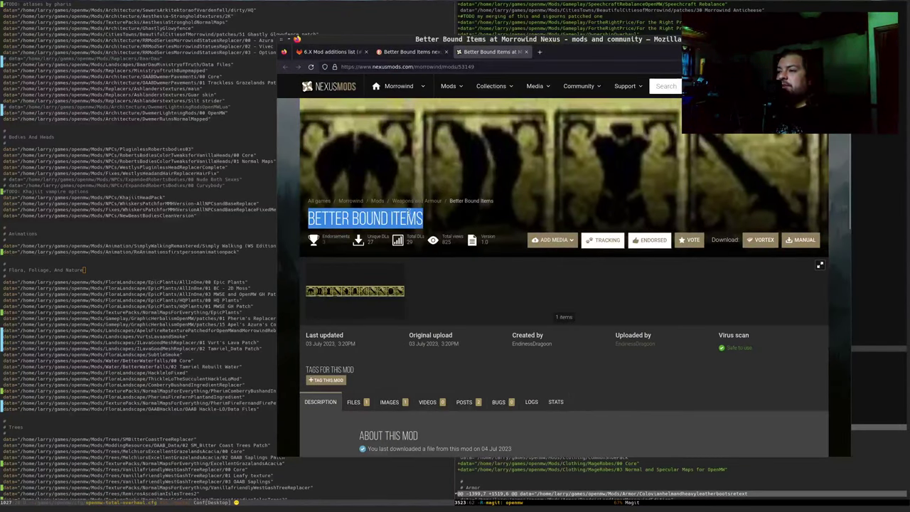
key("ctrl+Tab")
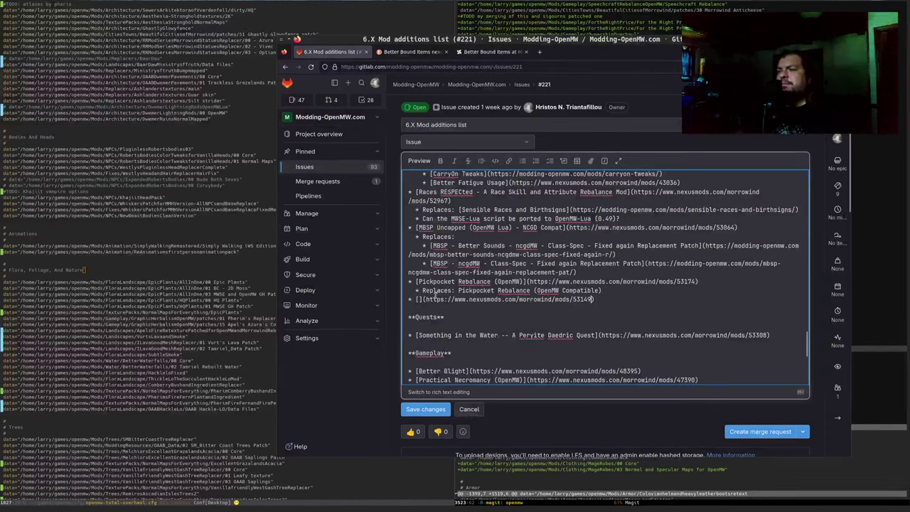
type("Better Bound Items")
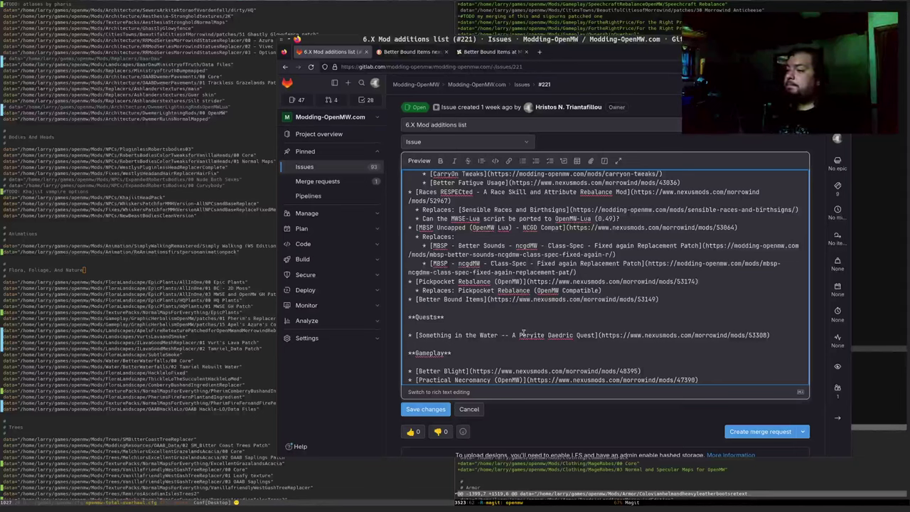
Step: Close the Better Bound Items mod page and search results tabs
left_click(489, 52)
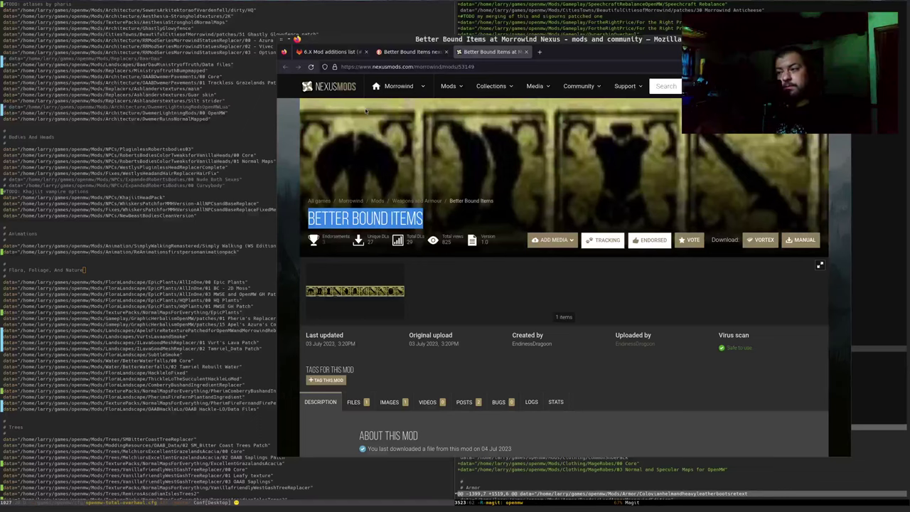
key("ctrl+w")
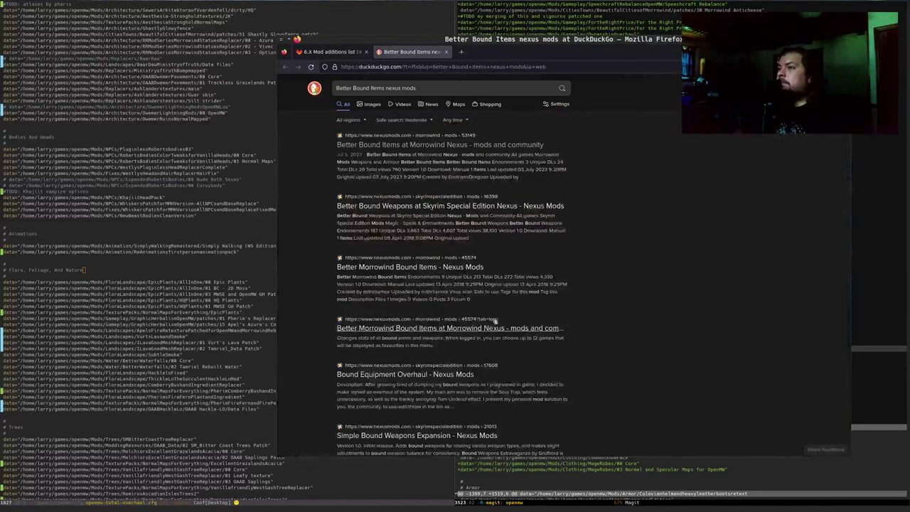
key("ctrl+w")
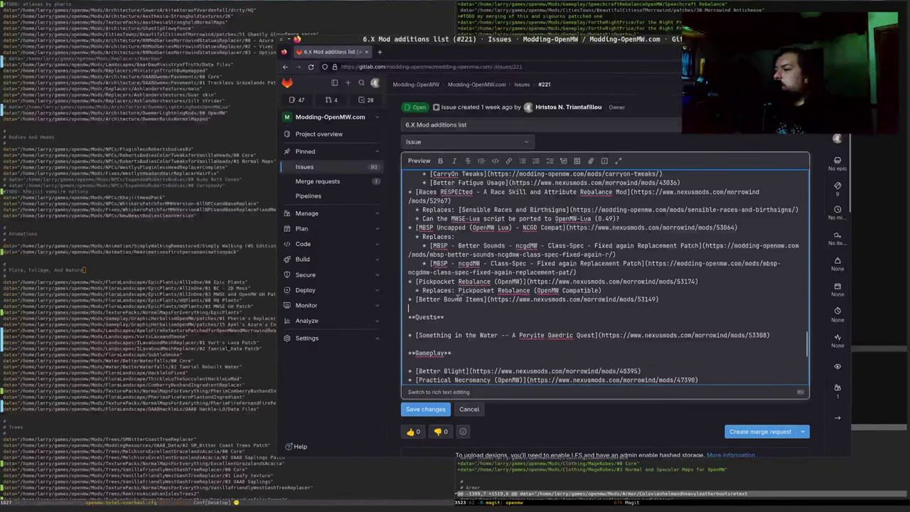
Step: Save the description and check Better Bound Items appears under Balance/Nerfing
left_click(426, 409)
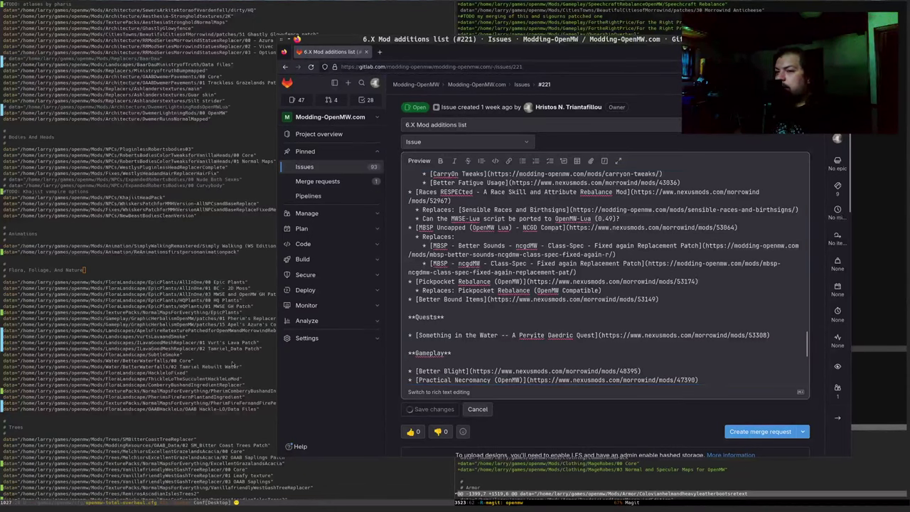
scroll(527, 333, "down", 15)
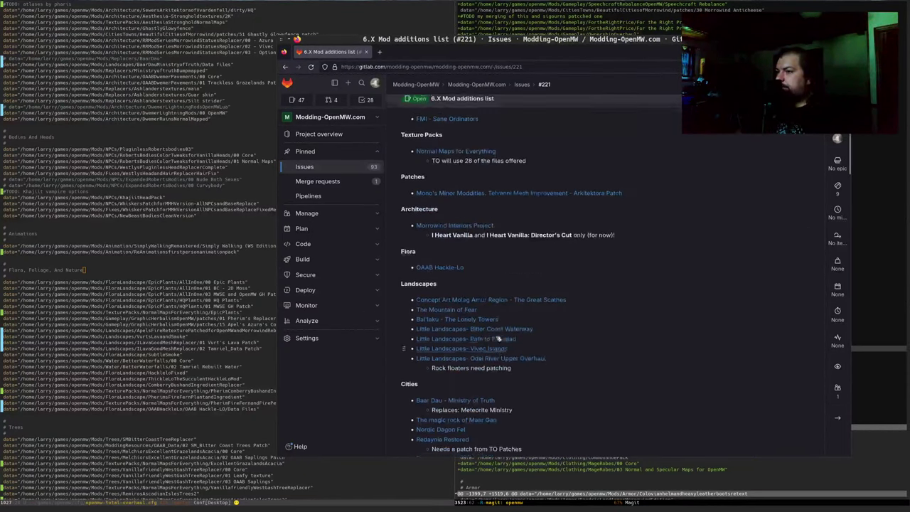
scroll(525, 331, "down", 8)
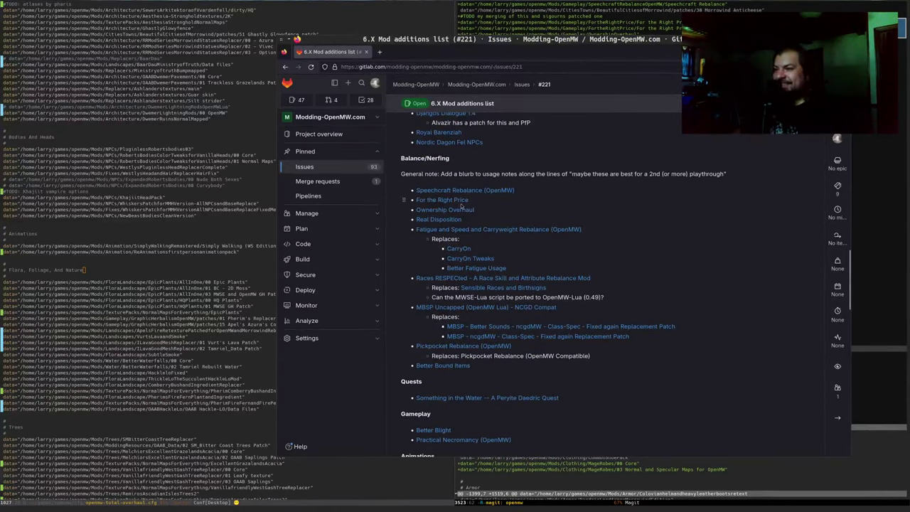
left_click_drag(448, 366, 593, 238)
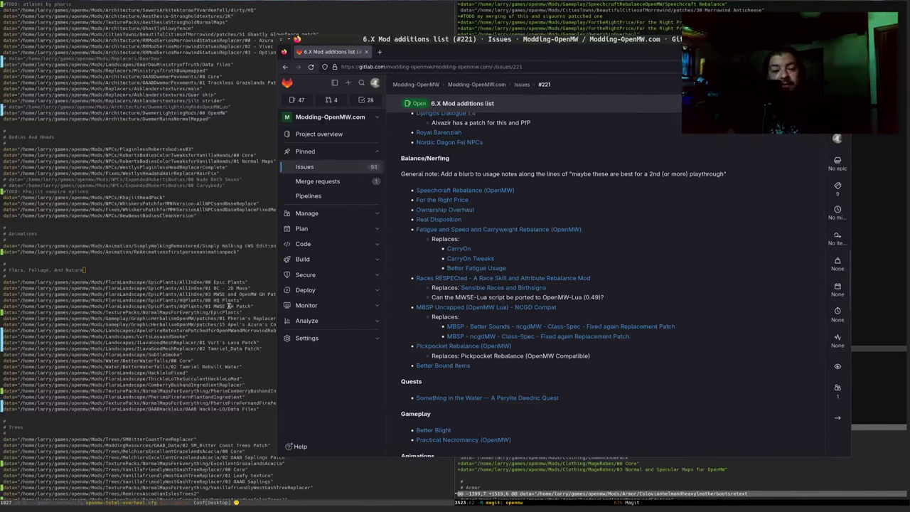
Step: Mark the PharisMagickaRegeneration line in the Magit diff, then start a new browser tab
key("super+b")
left_click(678, 380)
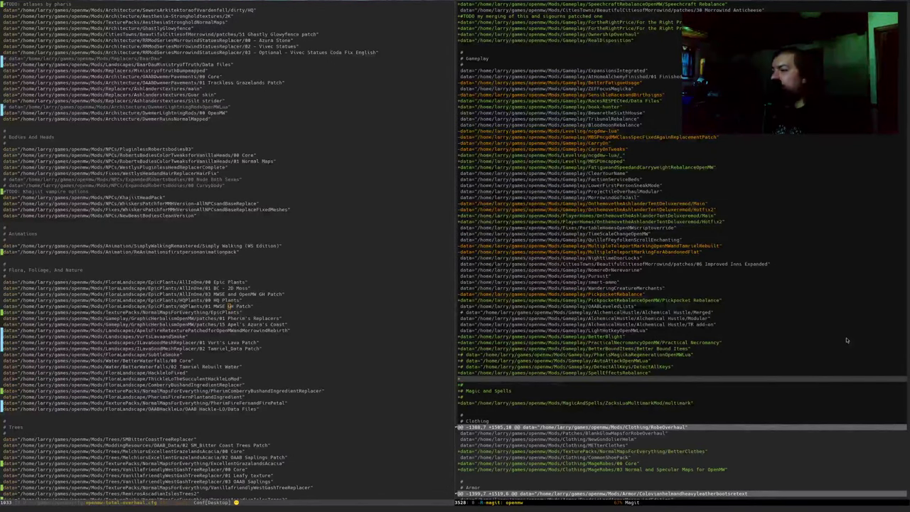
key("Up")
key("Up")
key("Up")
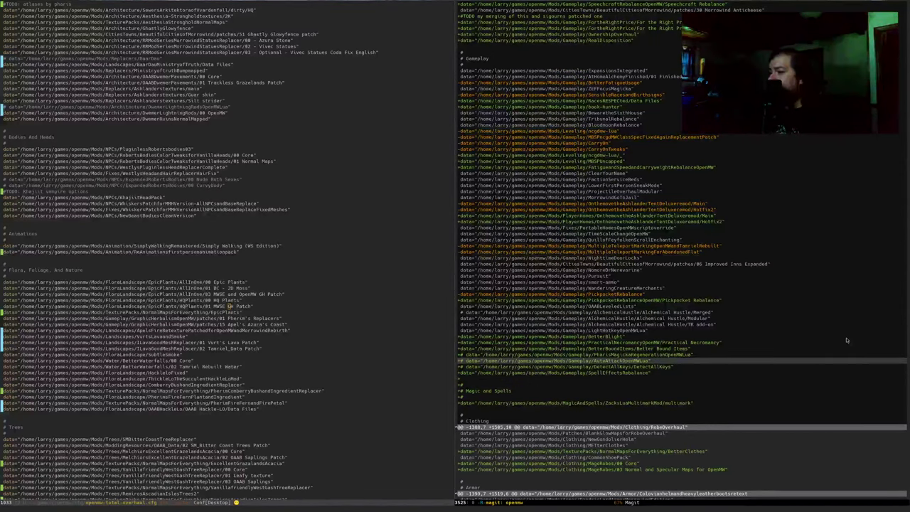
key("super+b")
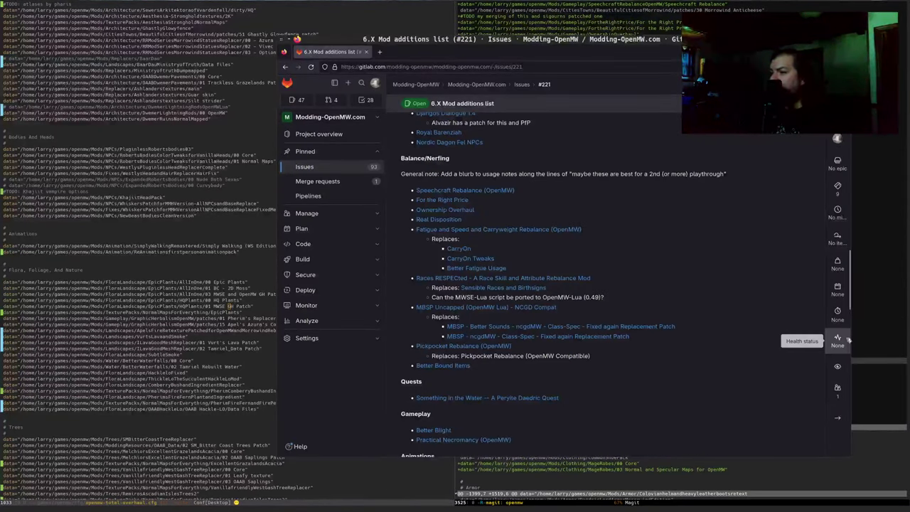
key("super+Tab")
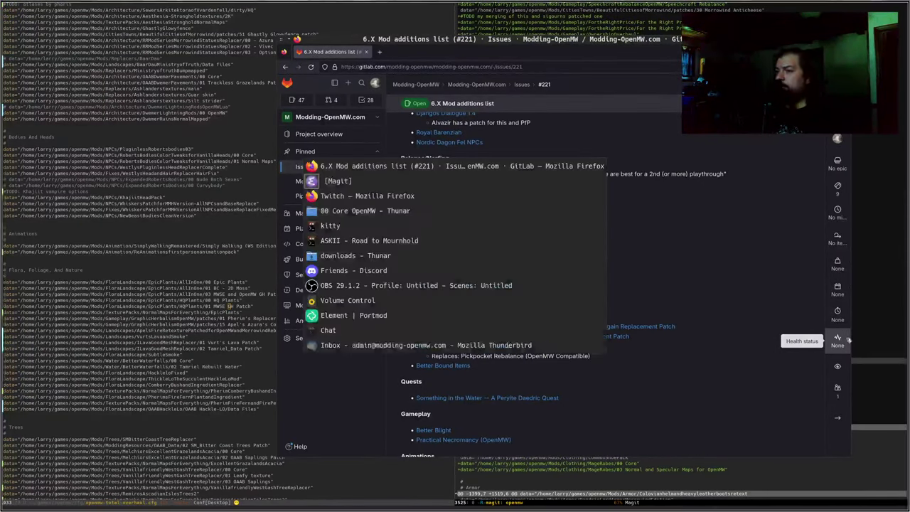
key("Return")
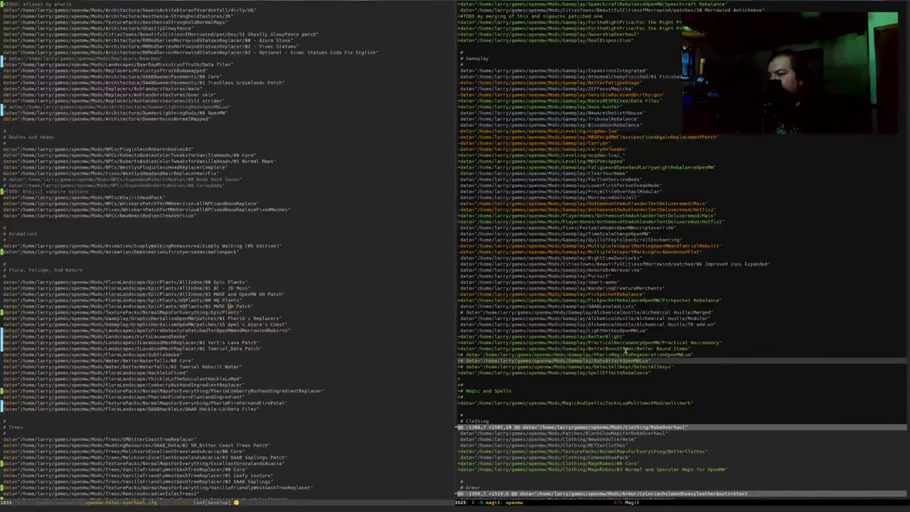
left_click(624, 355)
key("super+Tab")
key("Return")
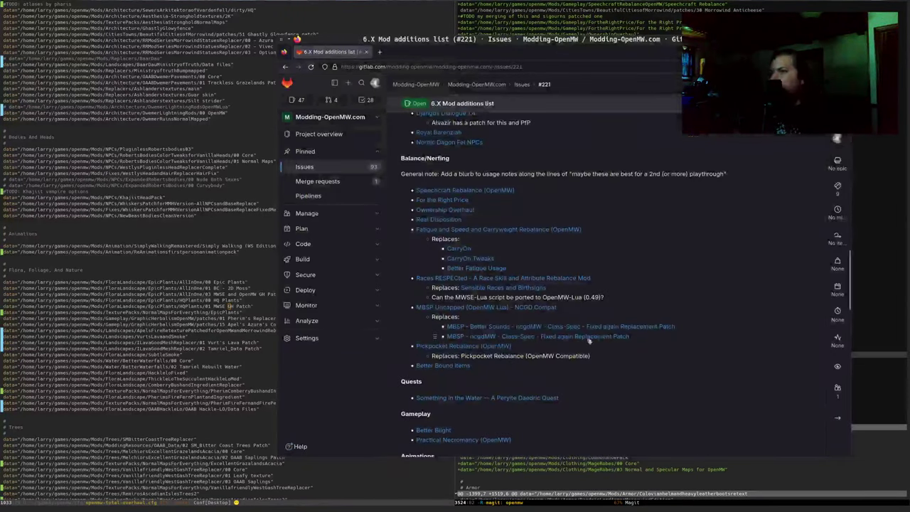
key("ctrl+t")
Step: Search 'pharis magicka regen nexus mods' and open the Pharis' Magicka Regeneration Nexus page
type("ph")
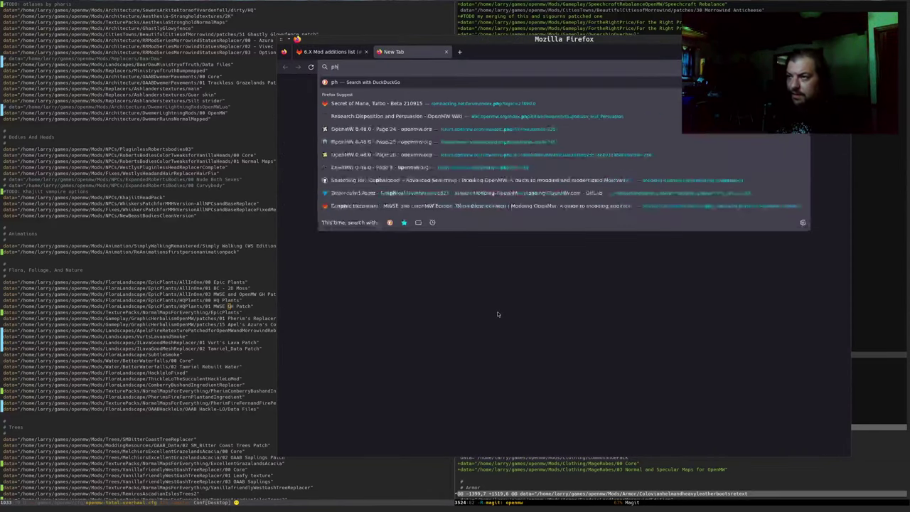
type("aris magicka r")
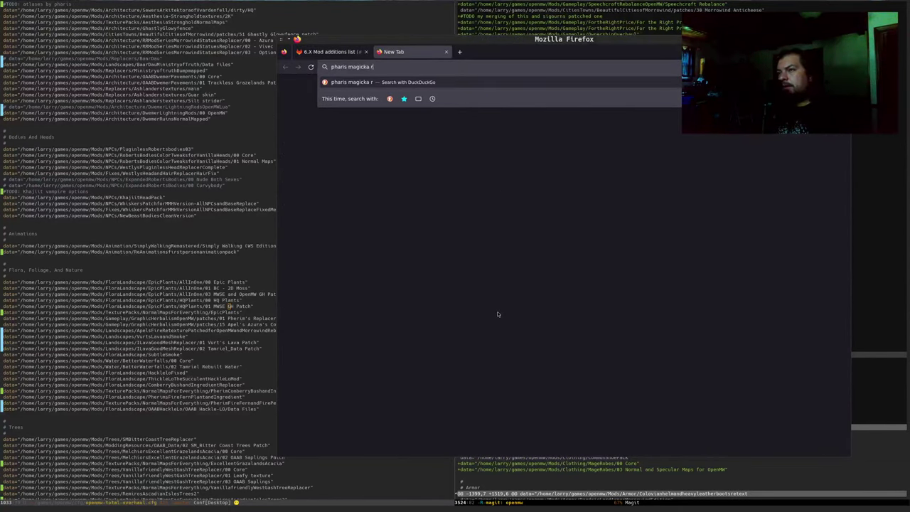
type("egen nexus mods")
key("Return")
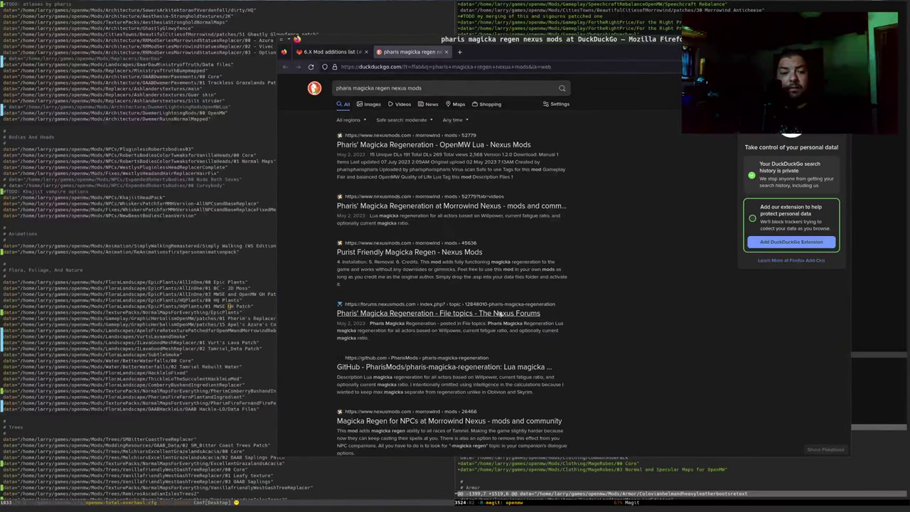
left_click(381, 146)
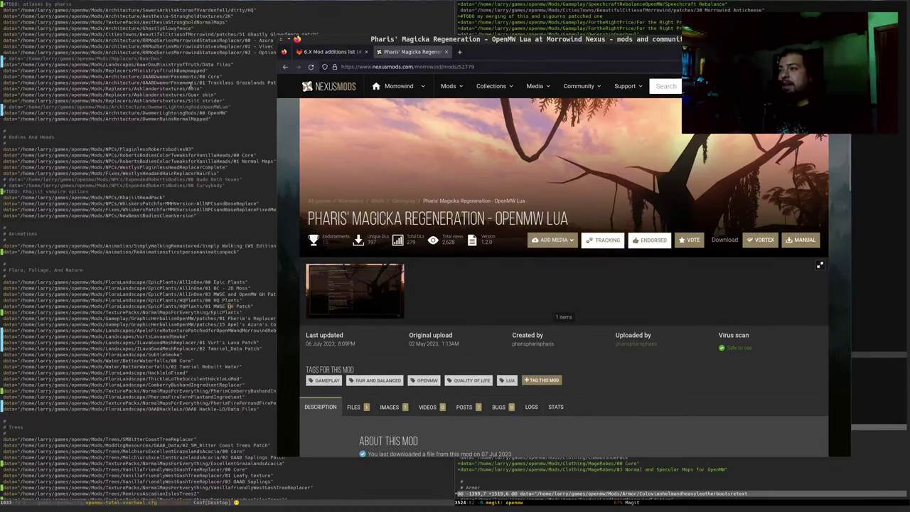
left_click(153, 222)
key("ctrl+x")
key("ctrl+f")
Step: Open Mods/Settings/momw-gameplay/scripts/player.lua with the openmw config diff beside it
key("BackSpace")
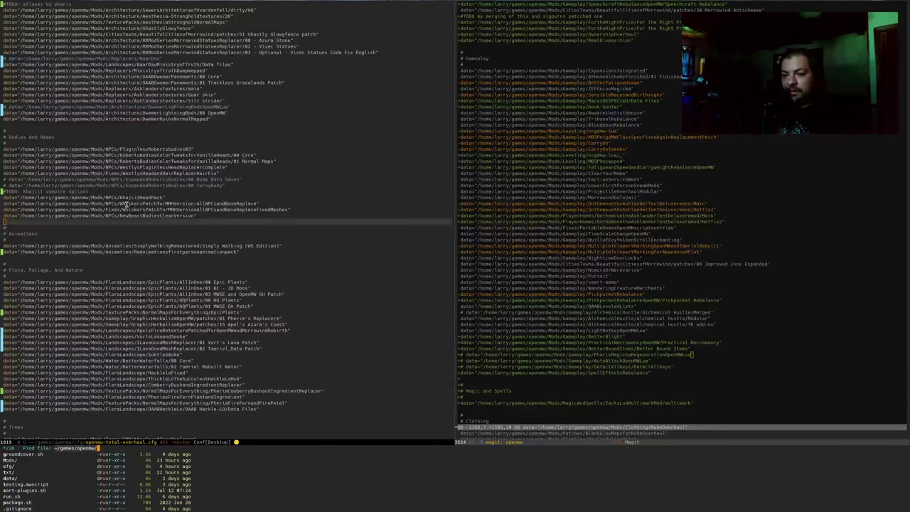
type("Mods/Settings/momw-gameplay/scripts/")
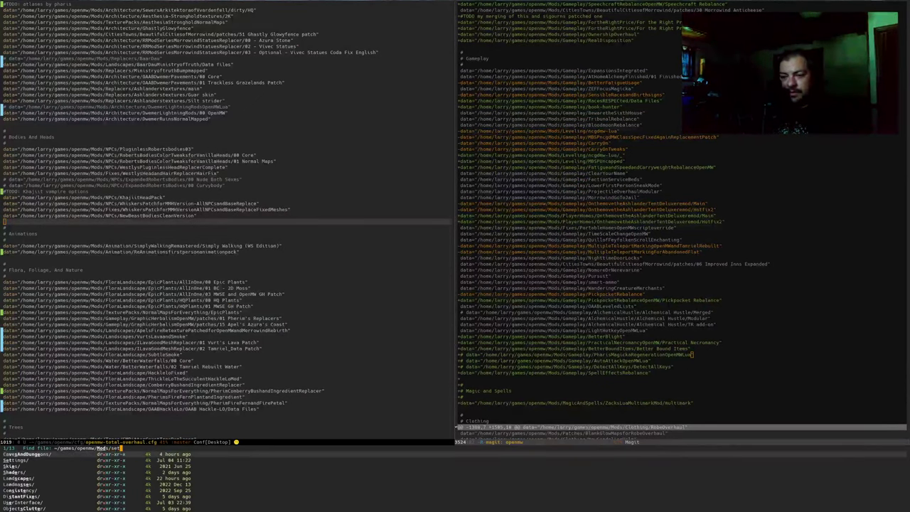
key("Tab")
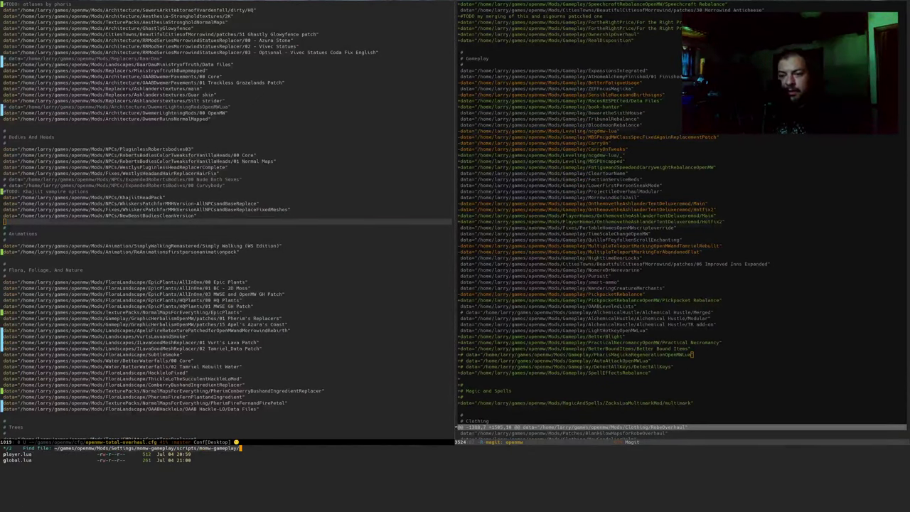
type("player.lua")
key("Return")
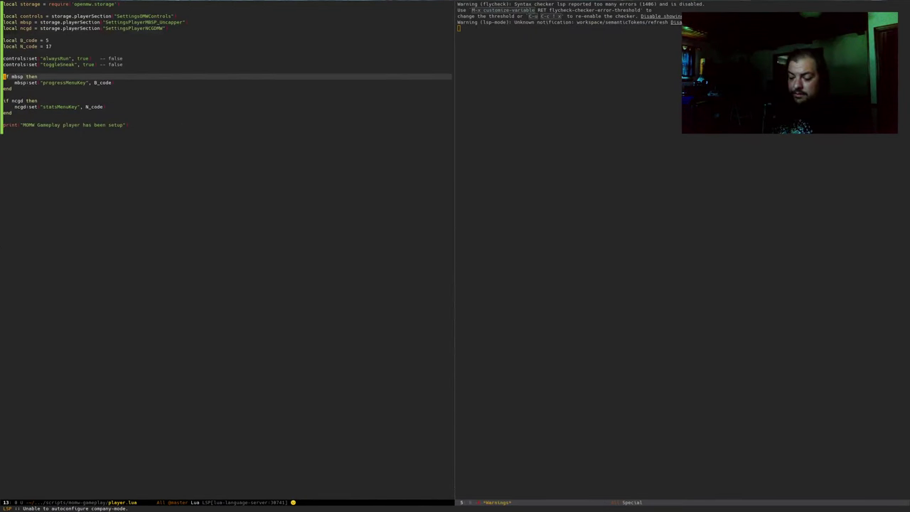
key("ctrl+x")
key("g")
key("Up")
key("Up")
key("Up")
key("Up")
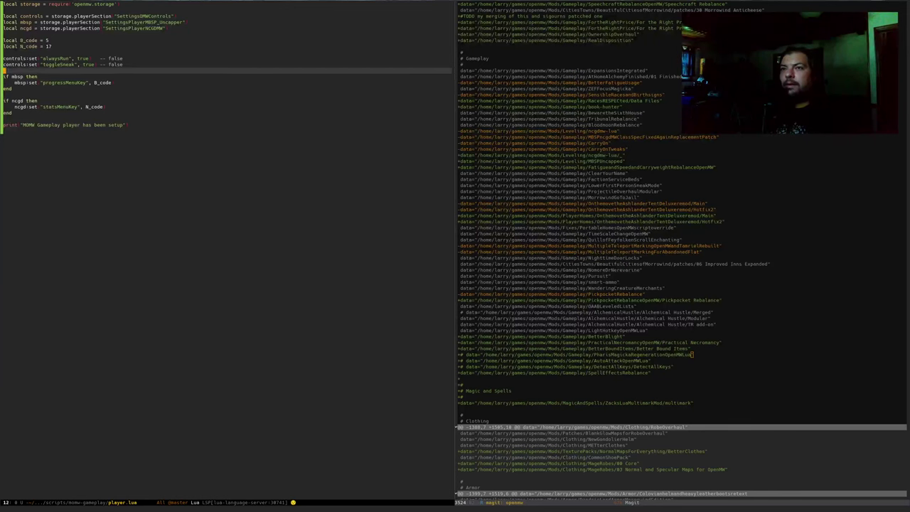
key("Down")
key("Down")
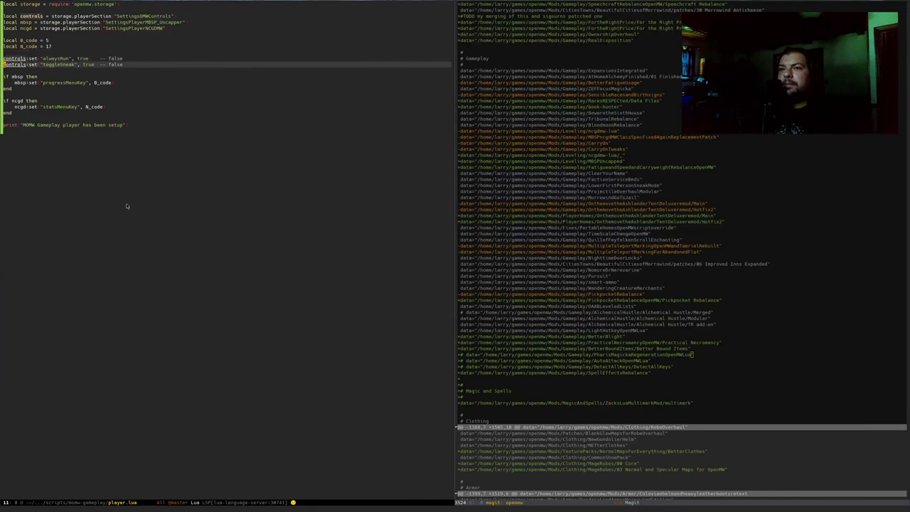
Step: Open global.lua, enlarge its text, and let it fill the whole frame
key("ctrl+x")
key("ctrl+f")
type("global.lua")
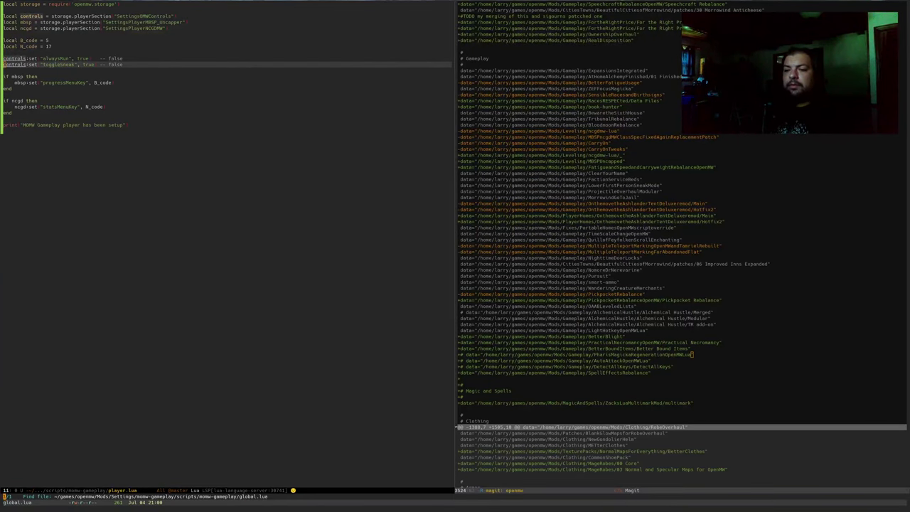
key("Return")
key("Up")
key("Up")
key("Up")
key("Up")
key("End")
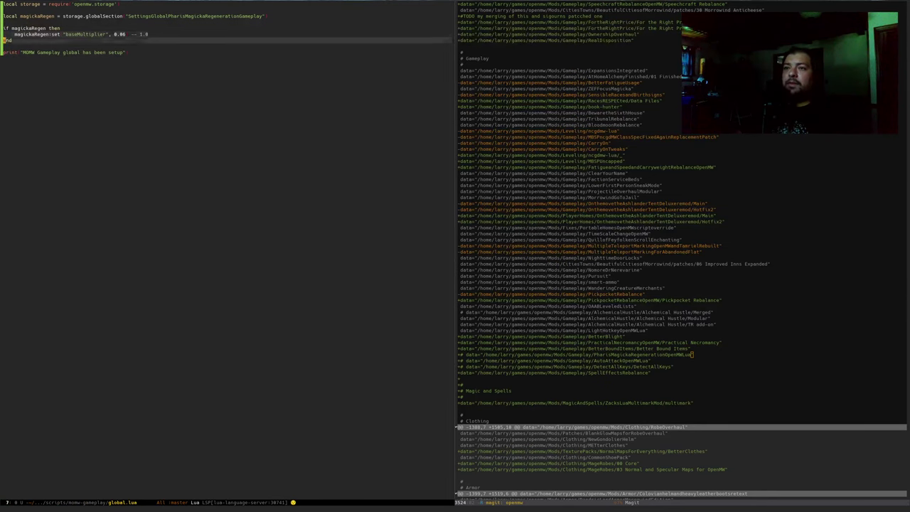
key("Left")
key("Left")
key("Left")
key("ctrl+x")
key("ctrl+equal")
key("equal")
key("equal")
key("equal")
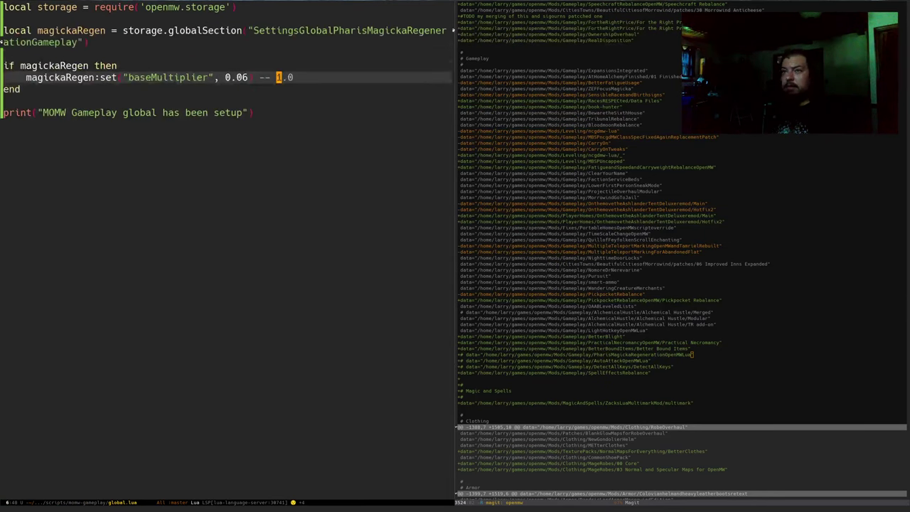
key("ctrl+x")
key("1")
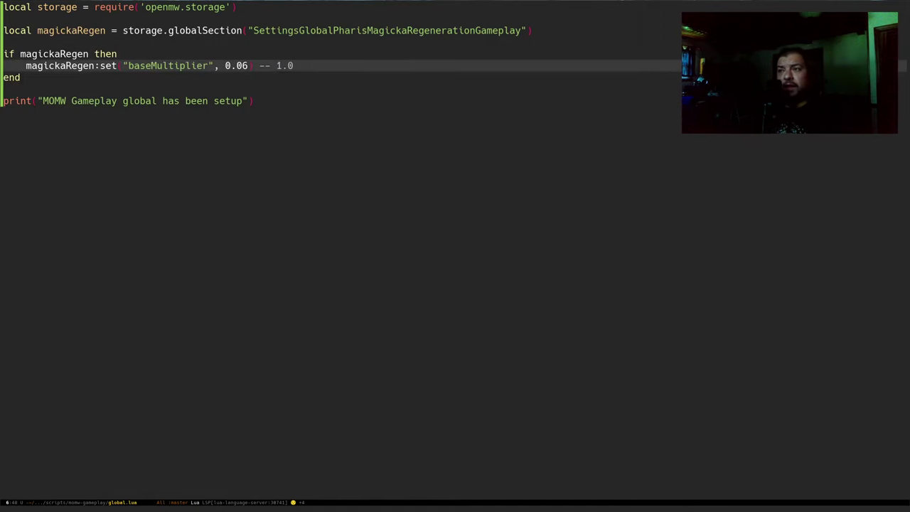
Step: Inspect the magickaRegen baseMultiplier of 0.06, undoing a test edit to keep it
key("ctrl+space")
key("ctrl+e")
key("alt+w")
key("ctrl+a")
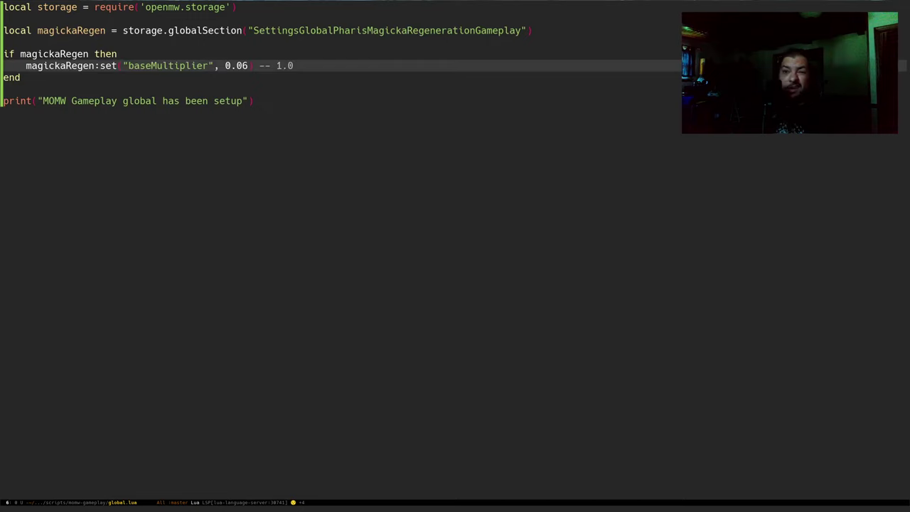
key("ctrl+n")
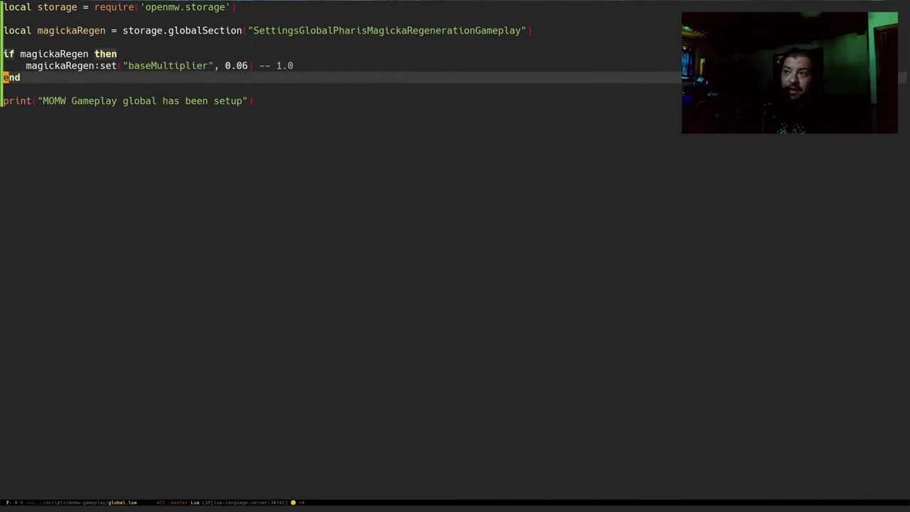
key("ctrl+p")
key("ctrl+e")
key("alt+b")
key("alt+b")
key("alt+b")
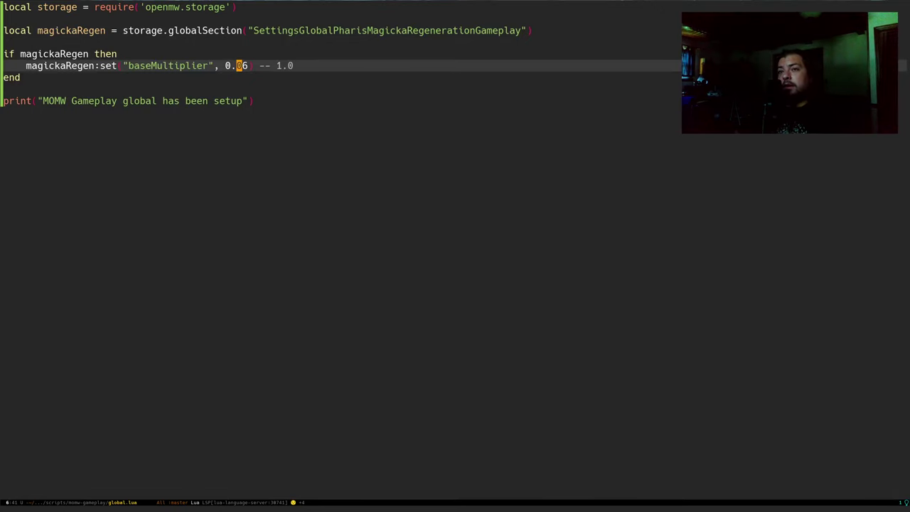
key("0")
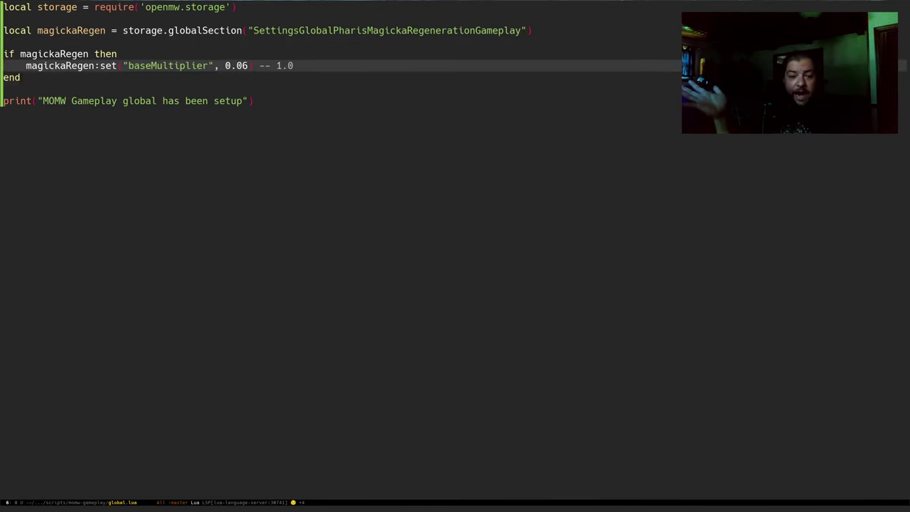
key("dollar")
key("F")
key("0")
key("semicolon")
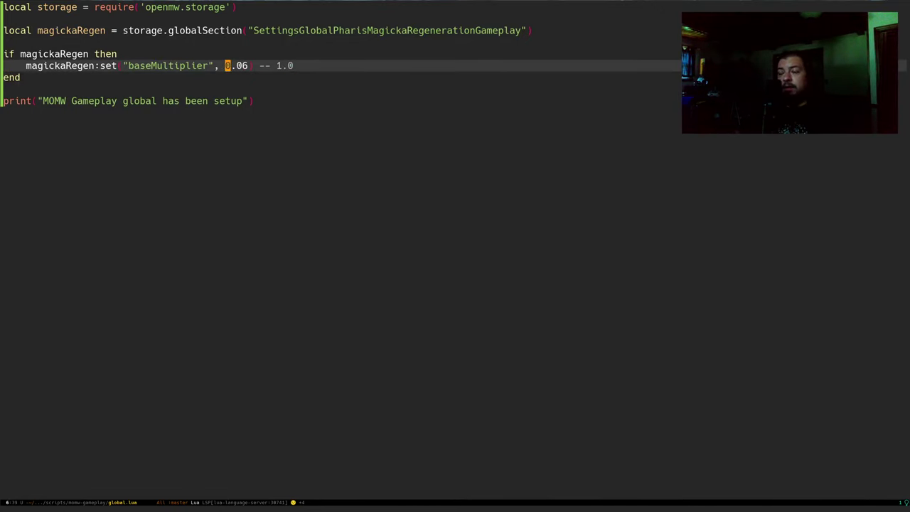
type("i1")
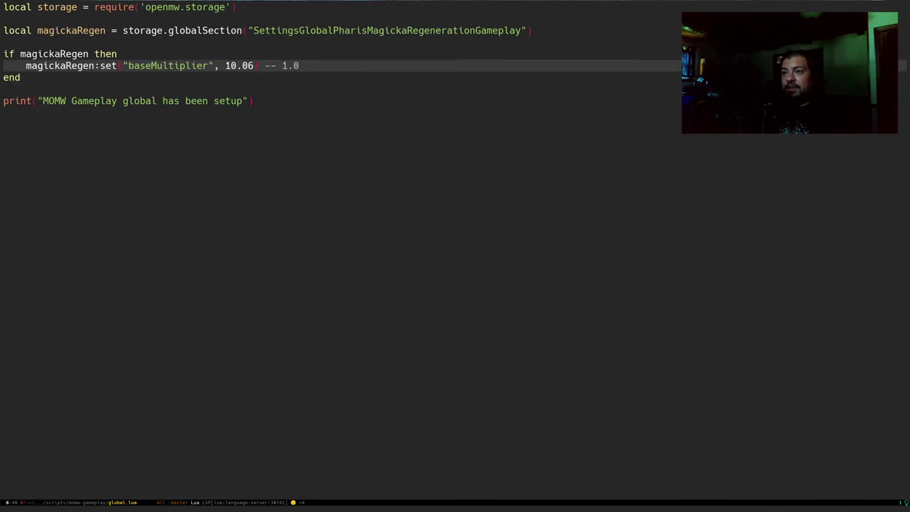
key("Escape")
key("u")
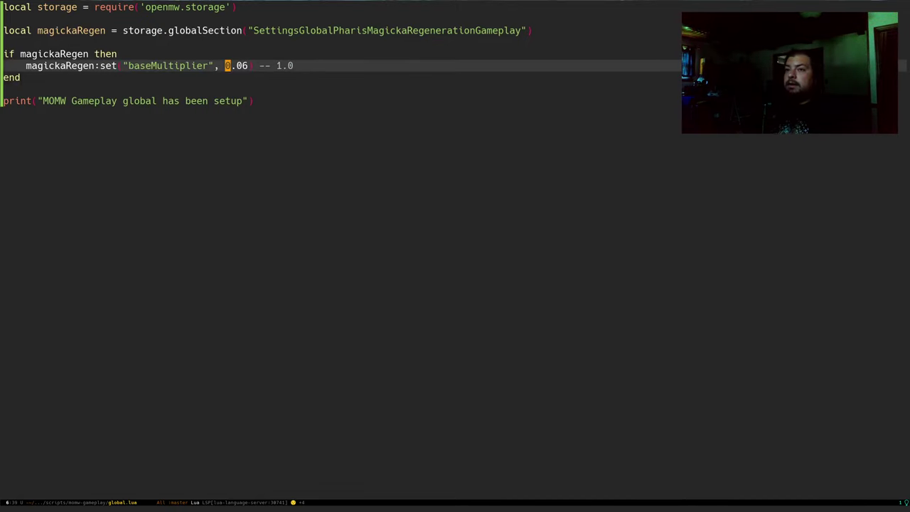
Step: Switch to openmw-total-overhaul.cfg, then to the magit openmw diff buffer
key("ctrl+x")
key("b")
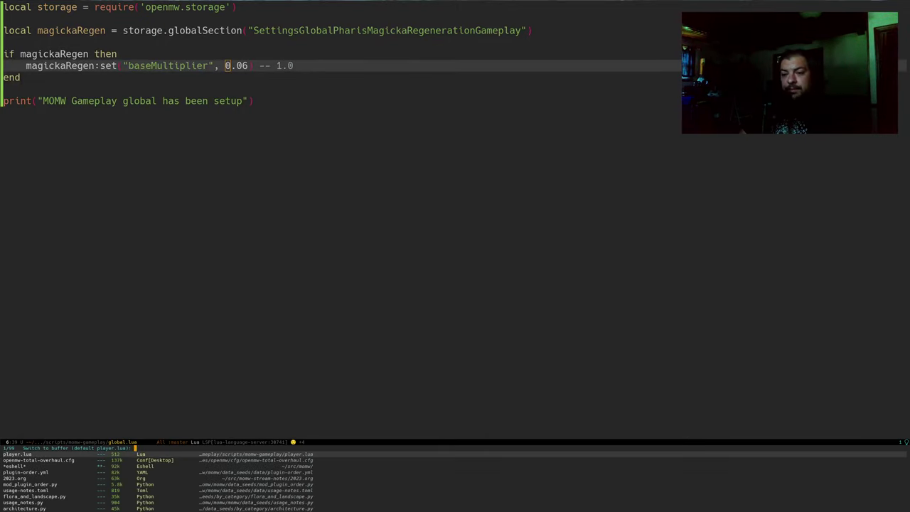
key("Down")
key("Return")
key("ctrl+x")
type("b")
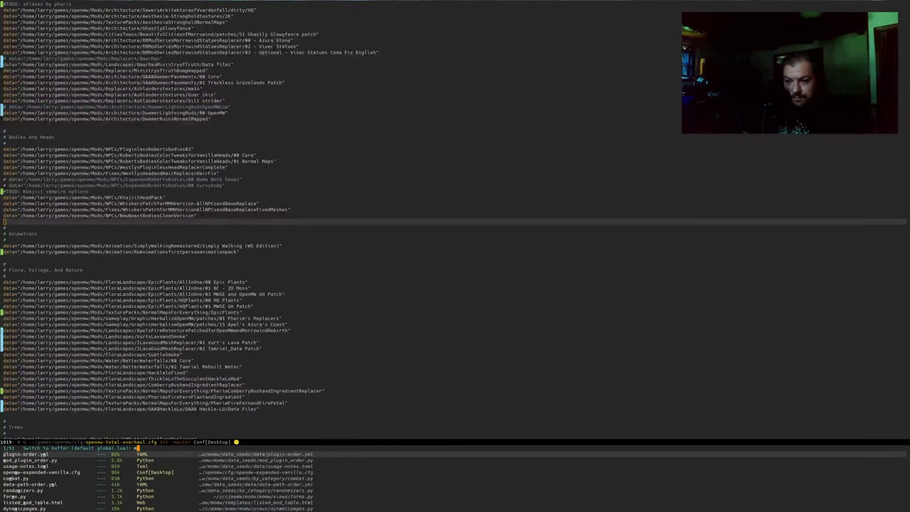
type("magit")
key("Return")
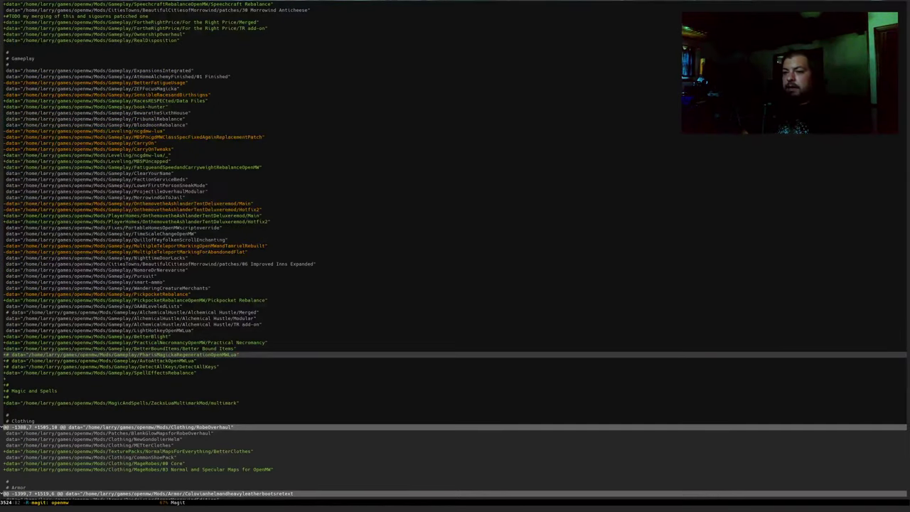
Step: Read the OpenMW version requirement on the Pharis' Magicka Regeneration page
key("alt+Tab")
key("Return")
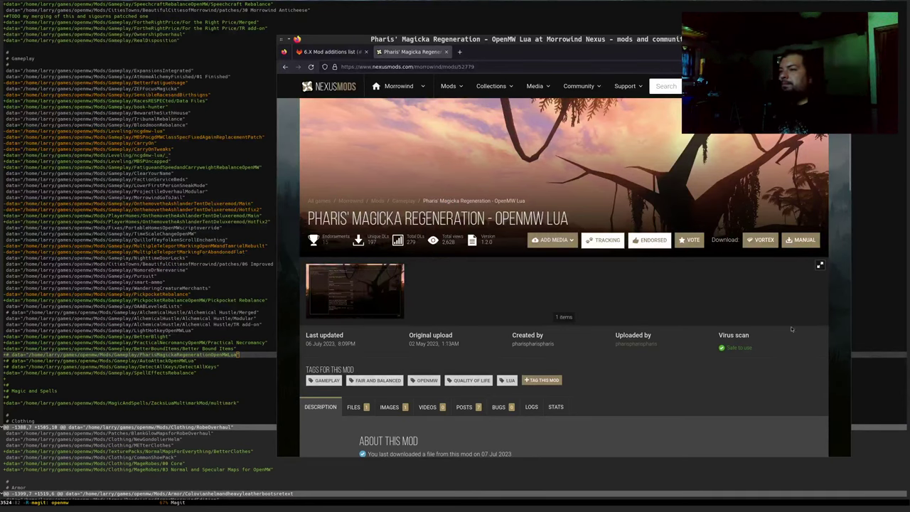
scroll(406, 244, "down", 3)
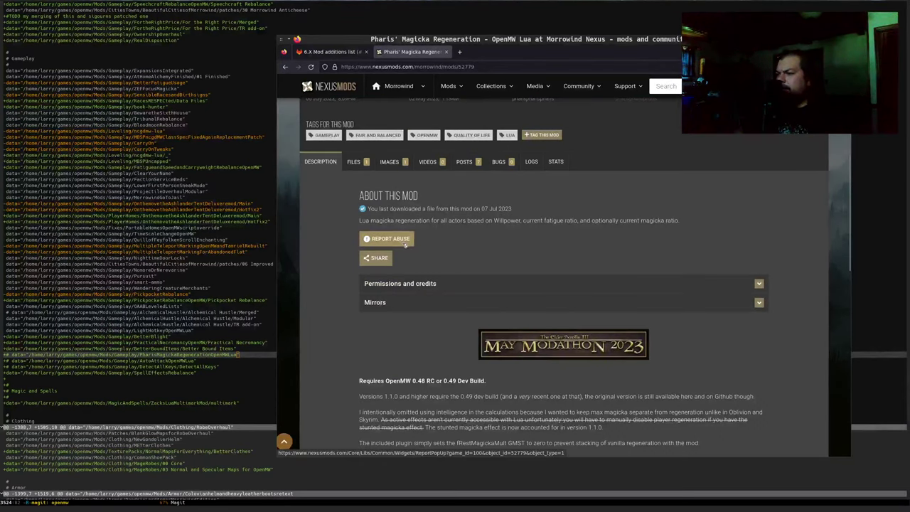
scroll(406, 244, "down", 1)
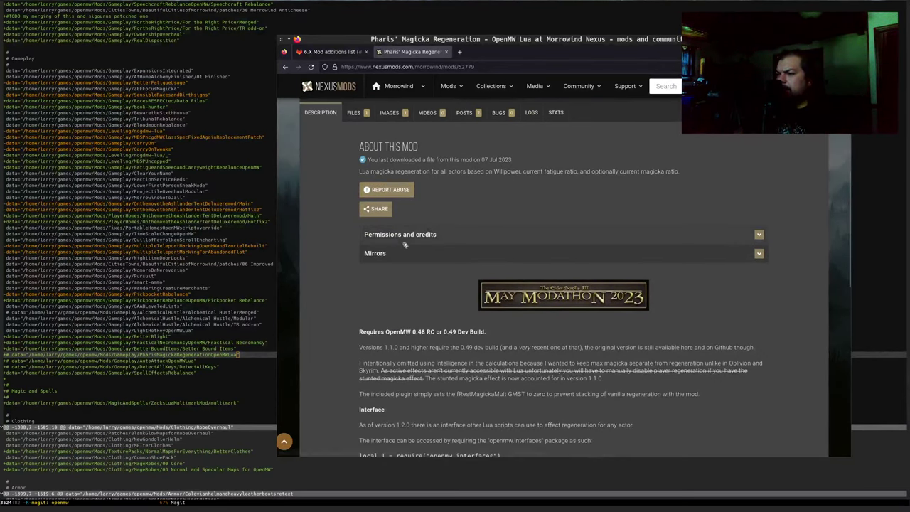
triple_click(388, 332)
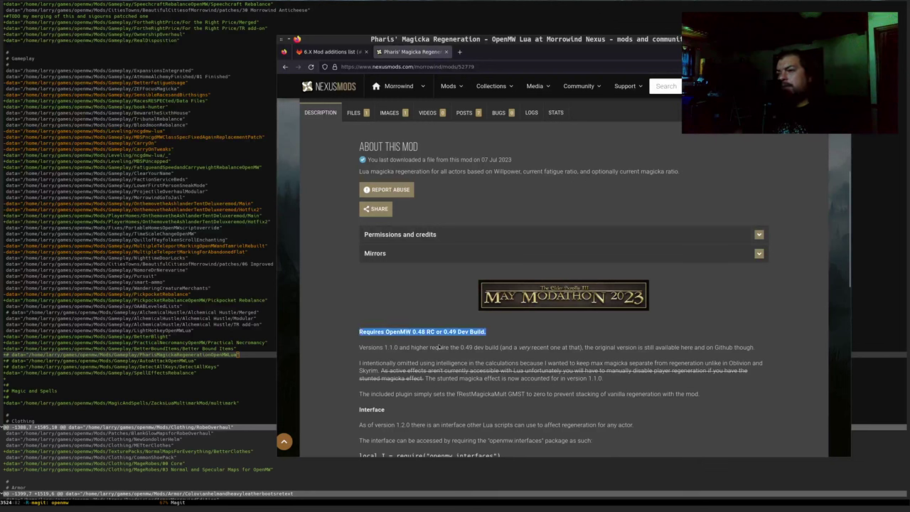
left_click_drag(388, 331, 441, 347)
left_click(77, 343)
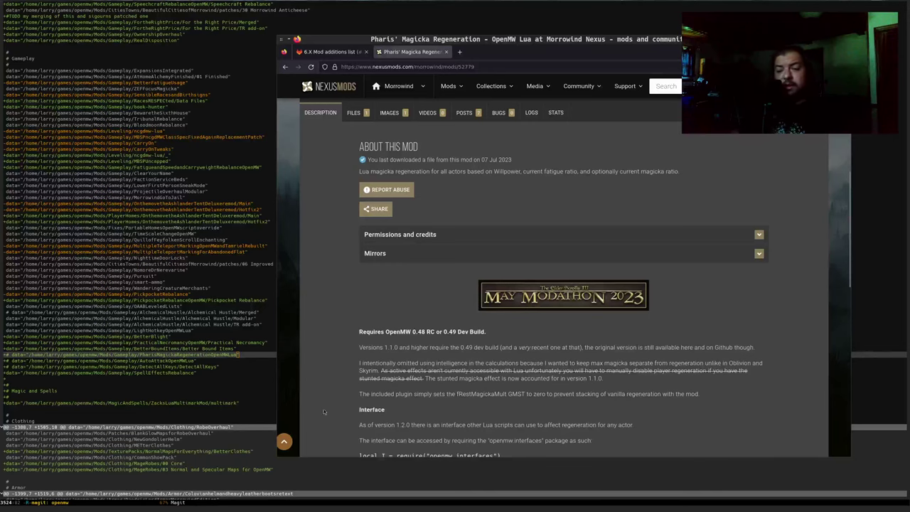
Step: Select the mod's full title and return to the 6.X Mod additions list issue
scroll(450, 173, "up", 4)
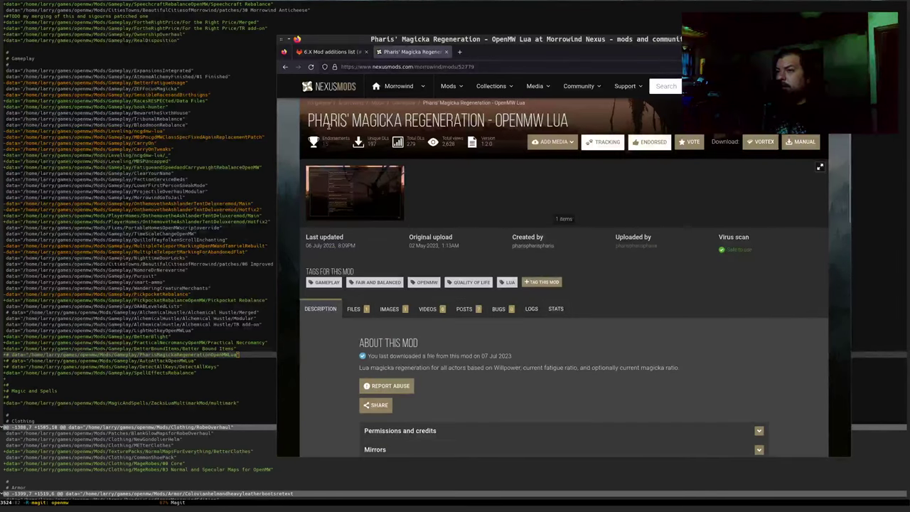
left_click_drag(307, 121, 568, 121)
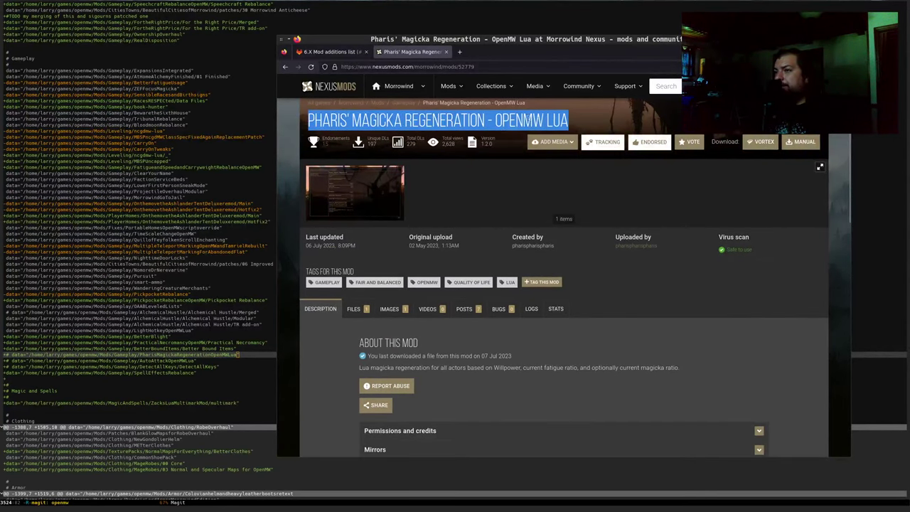
left_click(328, 52)
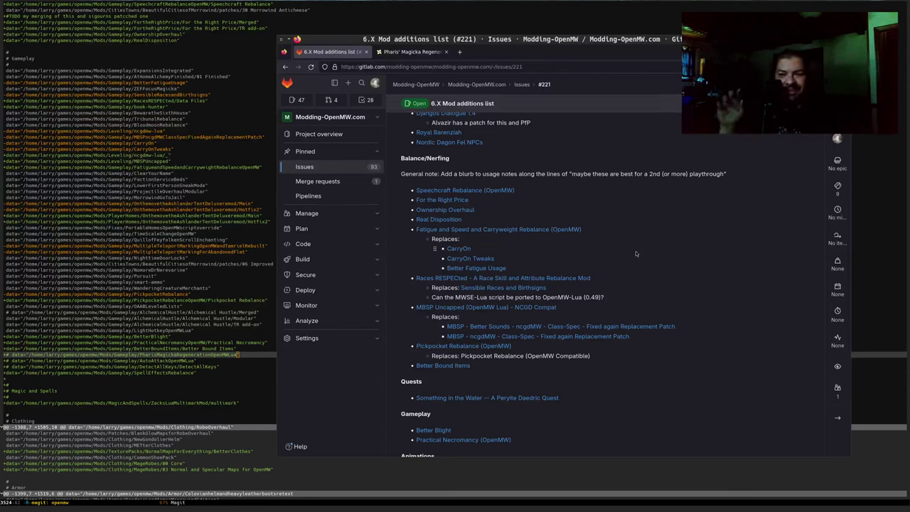
Step: Open the issue #221 description for editing and find the Better Bound Items line
scroll(718, 150, "down", 15)
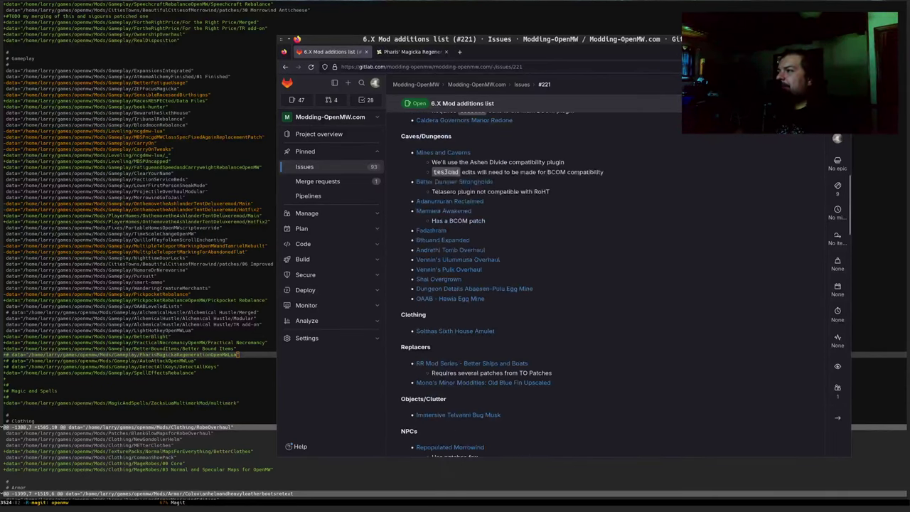
scroll(704, 149, "up", 5)
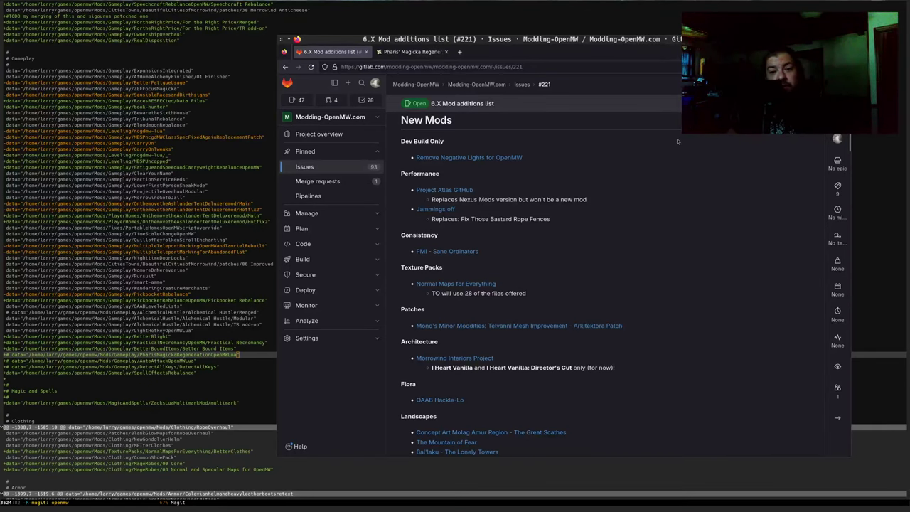
scroll(677, 141, "up", 3)
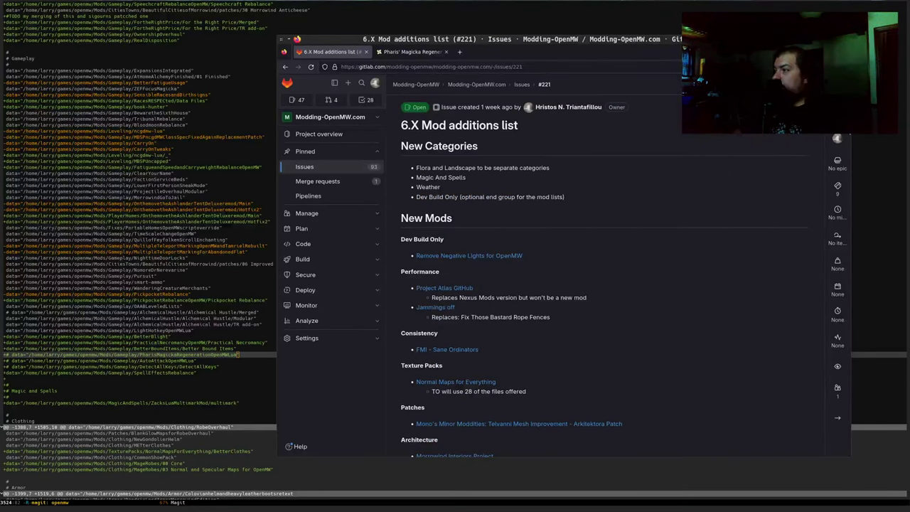
key("e")
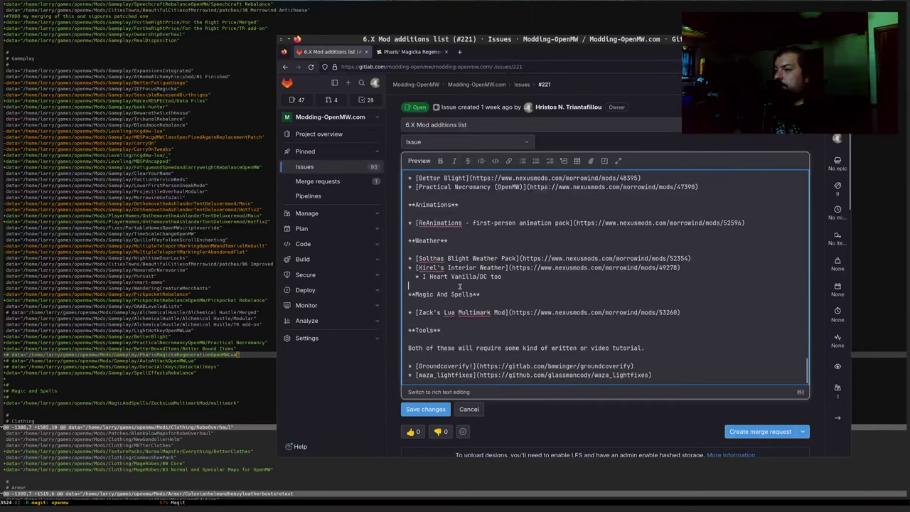
key("ctrl+v")
key("ctrl+z")
scroll(460, 287, "down", 2)
scroll(514, 225, "up", 3)
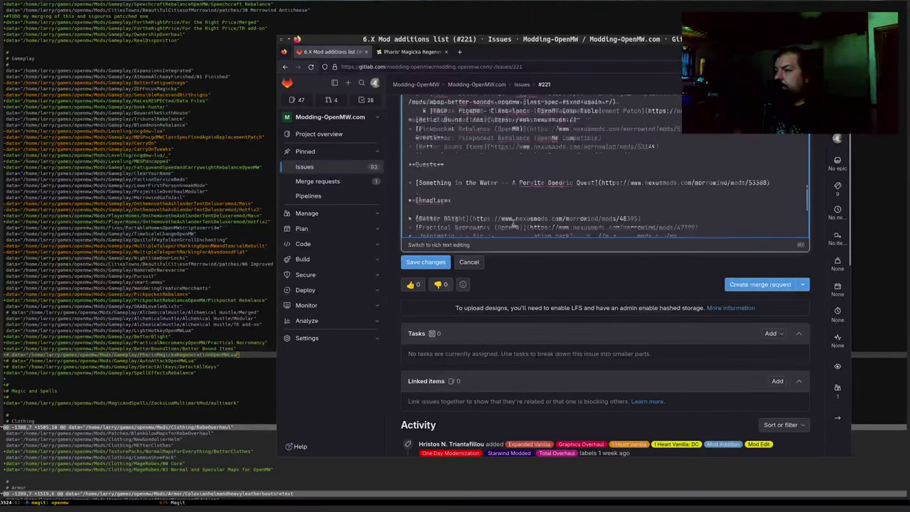
scroll(513, 225, "up", 3)
scroll(472, 294, "down", 3)
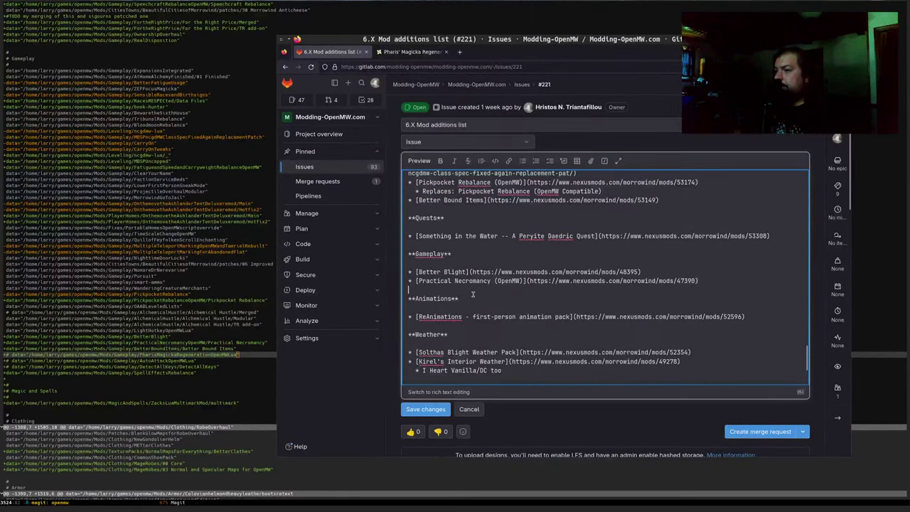
scroll(485, 281, "up", 3)
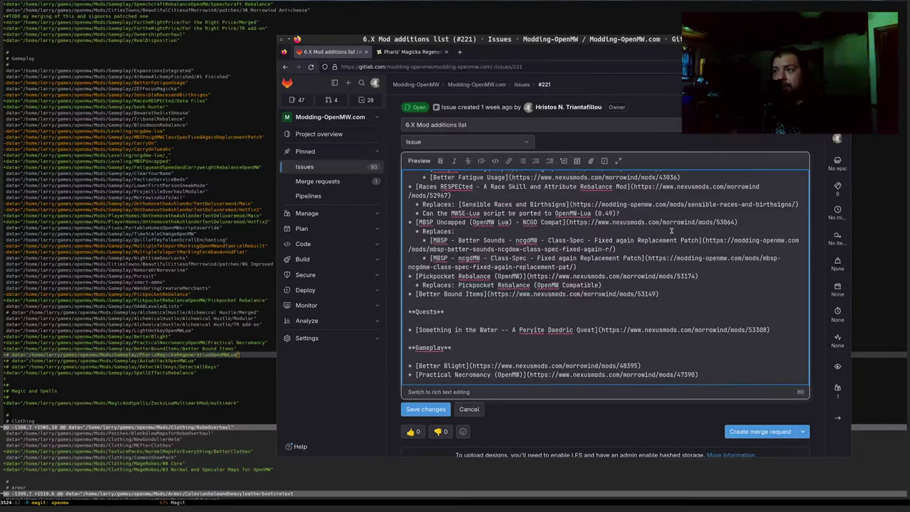
key("ctrl+Tab")
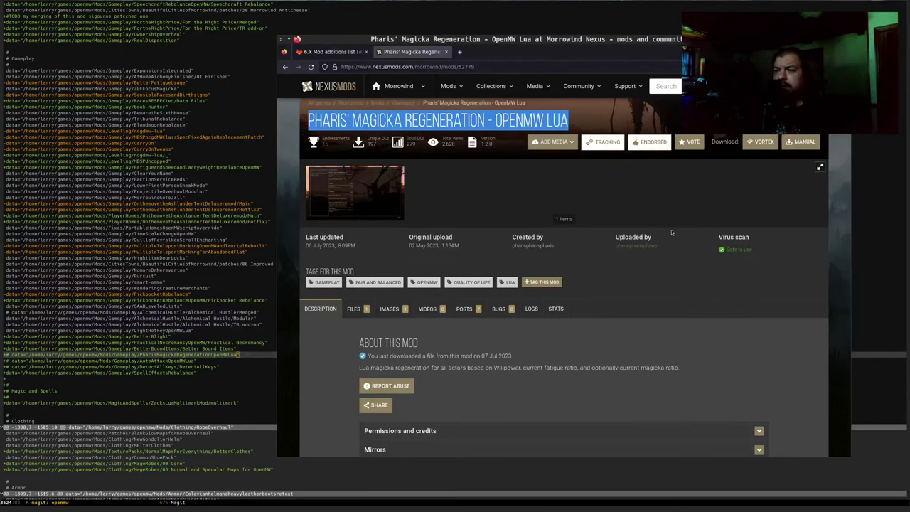
key("ctrl+shift+Tab")
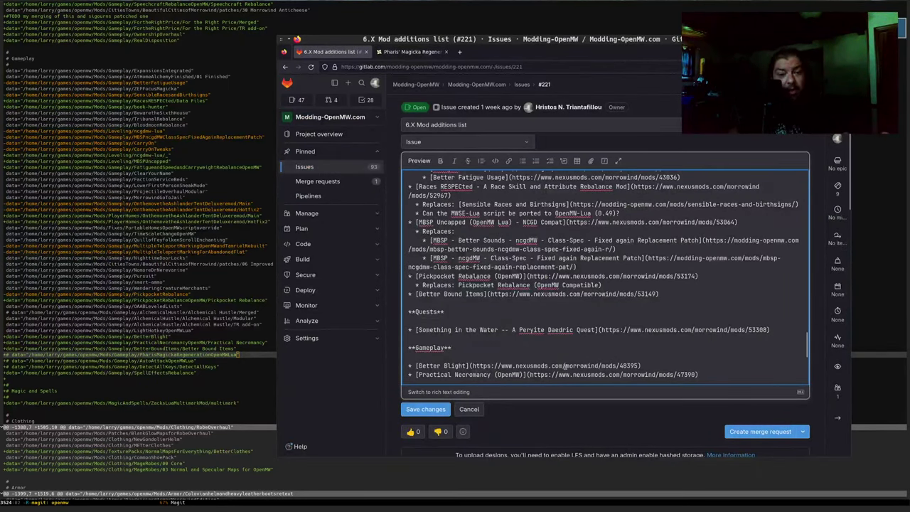
key("Return")
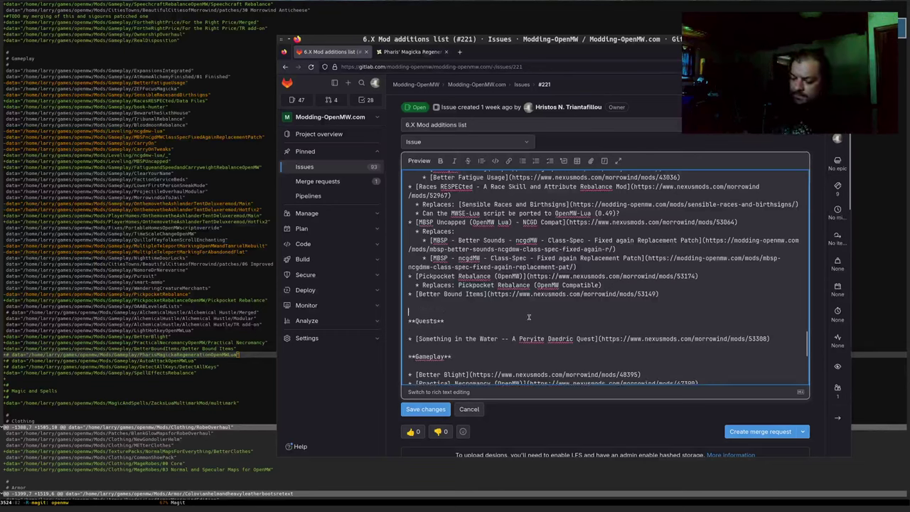
type("[")
key("ctrl+v")
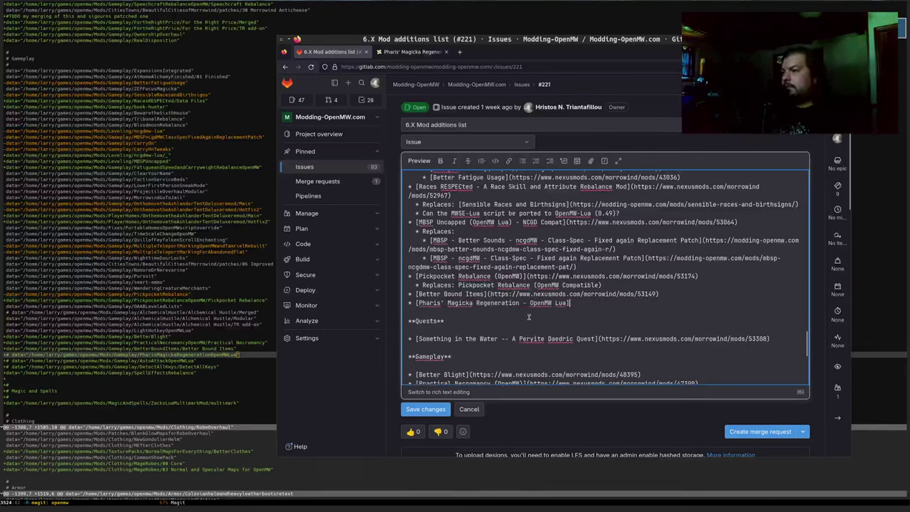
key("ctrl+Tab")
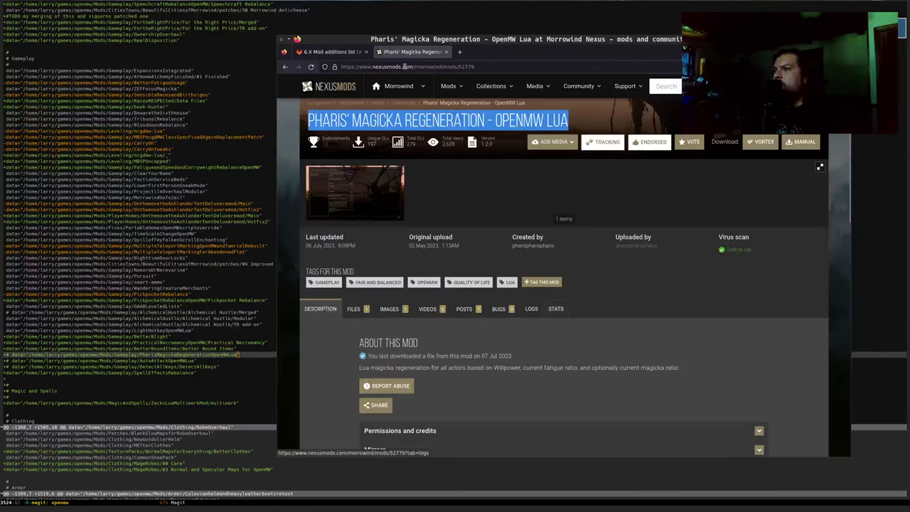
left_click(476, 68)
key("ctrl+c")
key("ctrl+Tab")
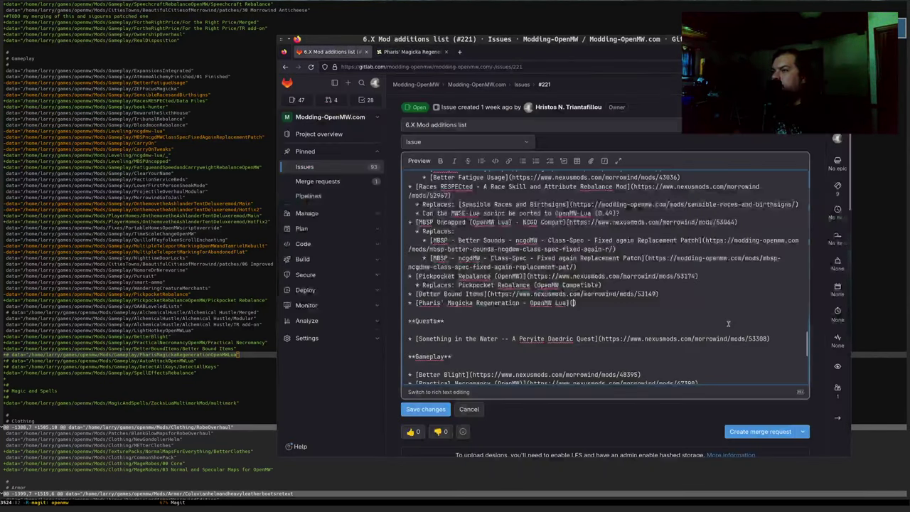
type("](")
key("ctrl+v")
type(")")
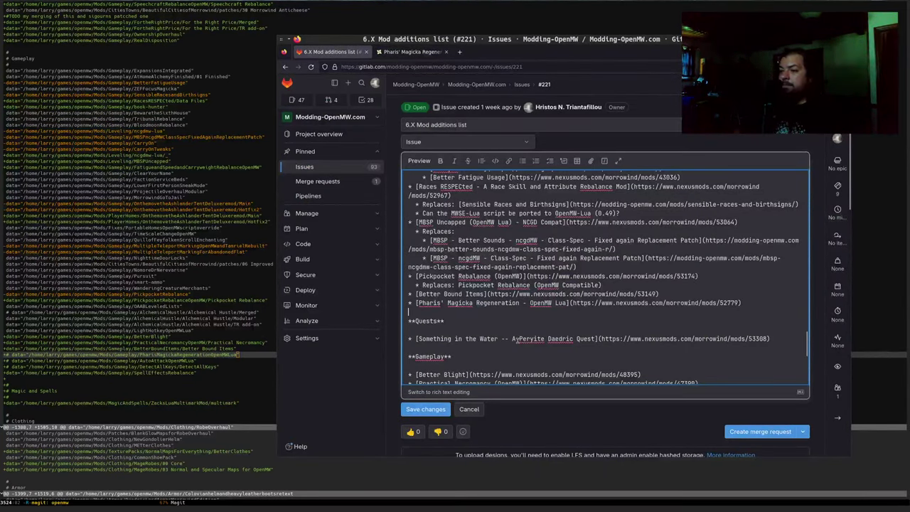
left_click(232, 381)
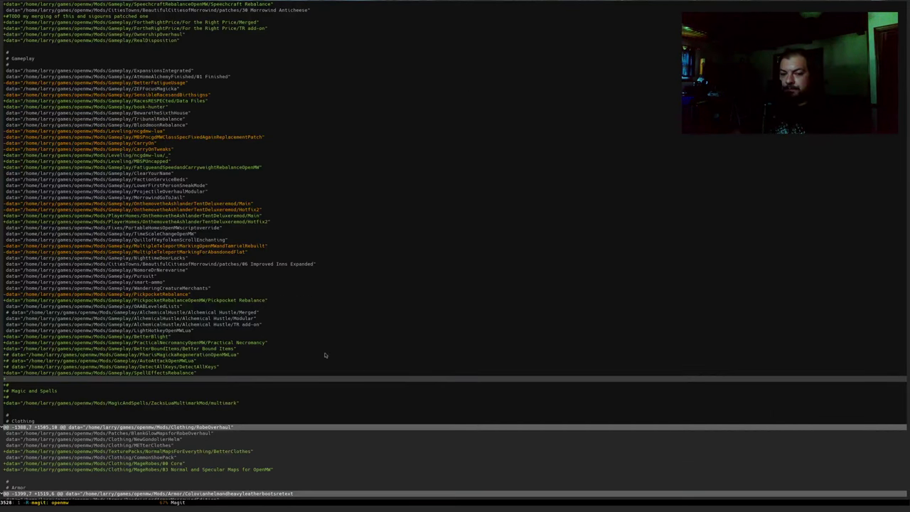
Step: From the Pharis' Magicka Regeneration Nexus page, open the author's files and choose Light Hotkey - OpenMW Lua
key("Up")
key("Up")
key("Up")
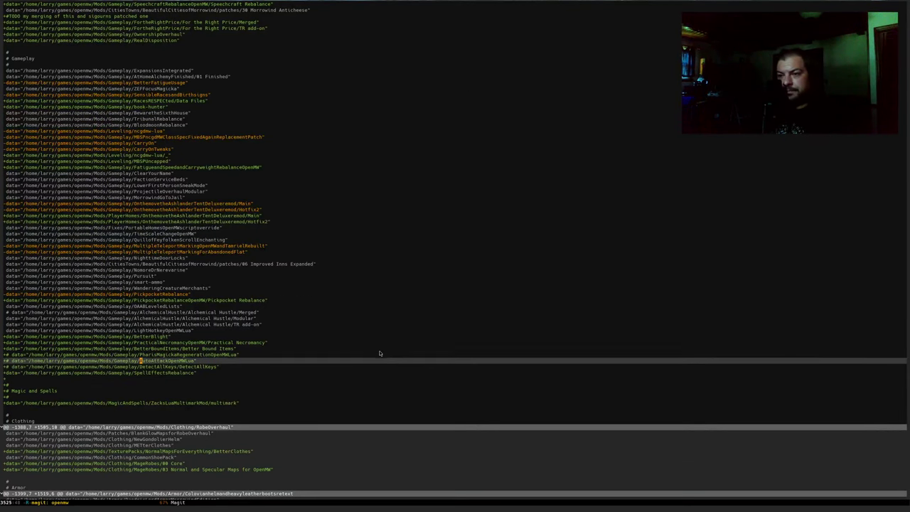
key("alt+Tab")
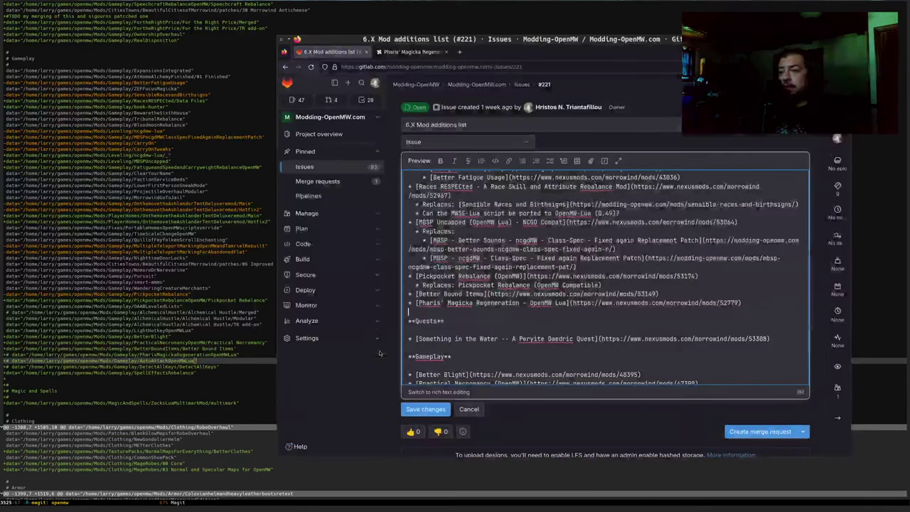
left_click(411, 52)
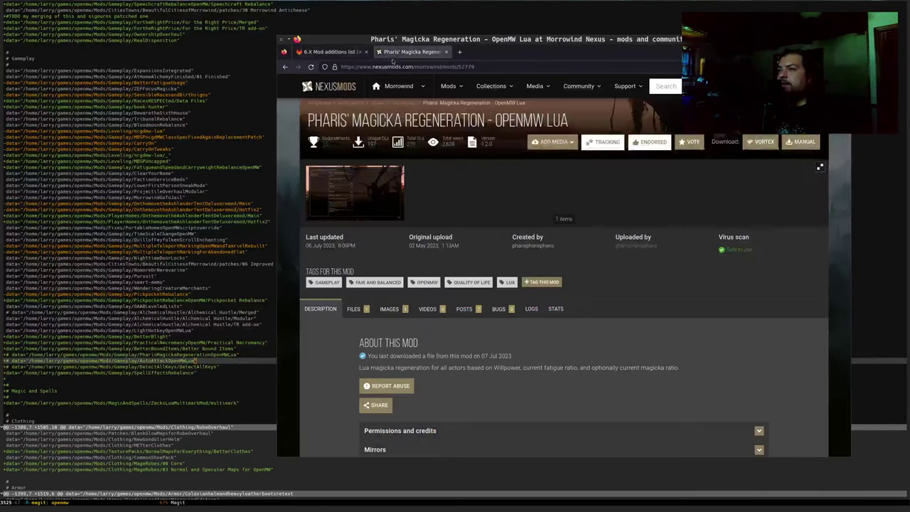
left_click(632, 247)
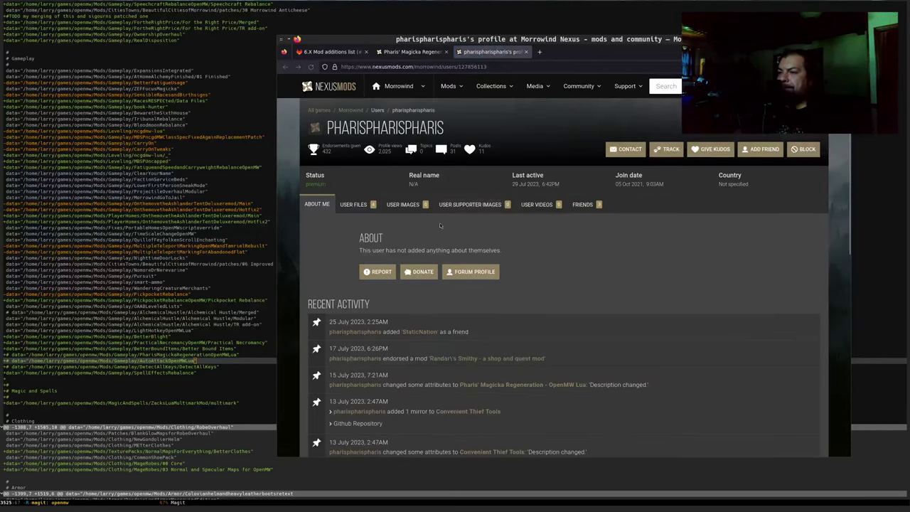
left_click(354, 205)
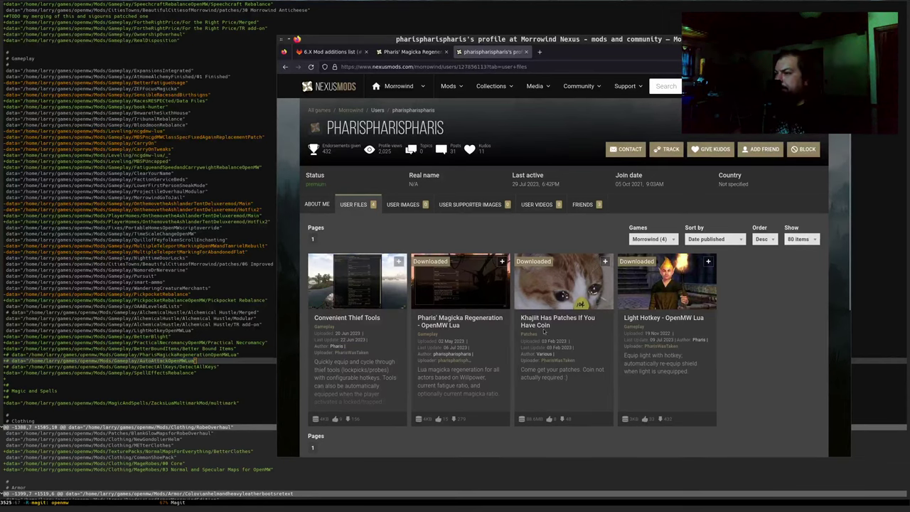
scroll(558, 328, "down", 1)
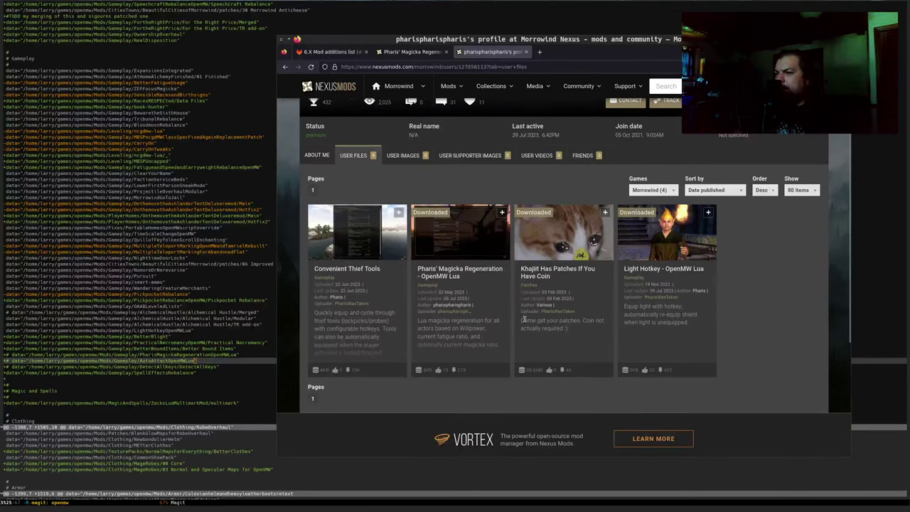
scroll(524, 320, "up", 1)
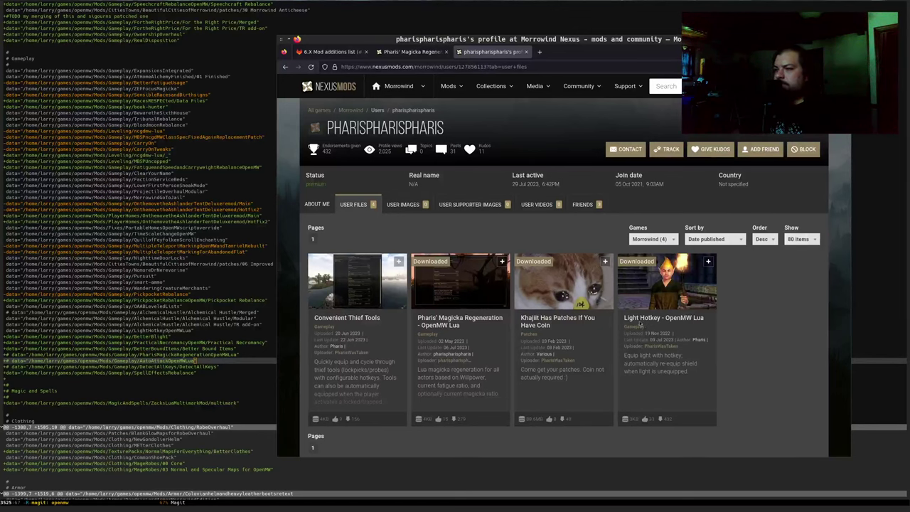
left_click(635, 321)
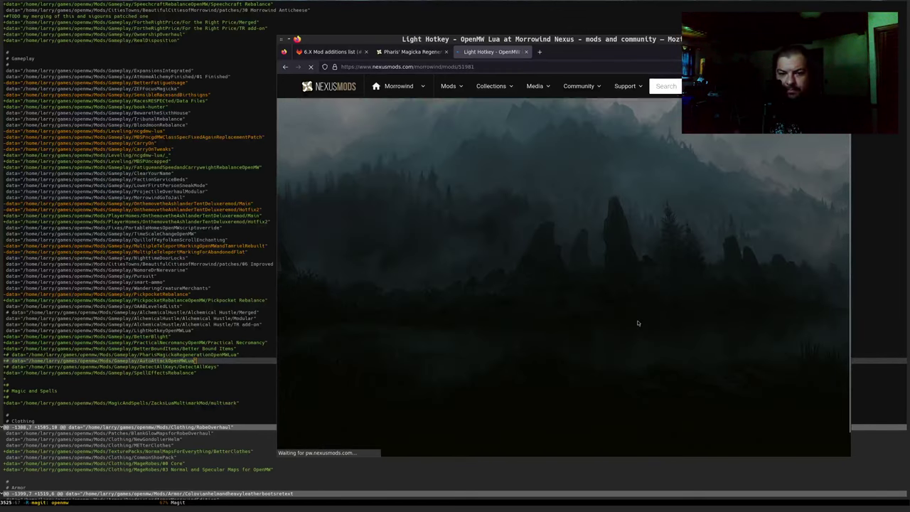
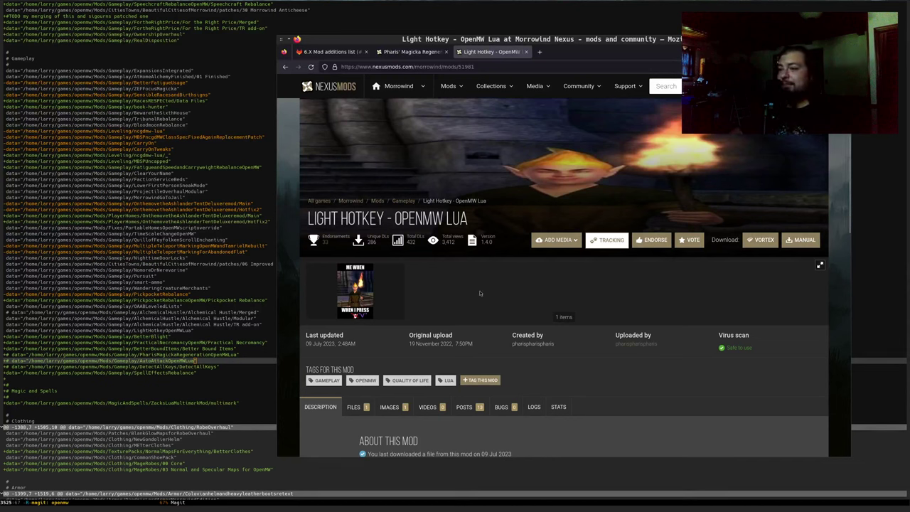
Step: Copy the Light Hotkey - OpenMW Lua title and search Modding-OpenMW.com for it
left_click(165, 361)
key("alt+Tab")
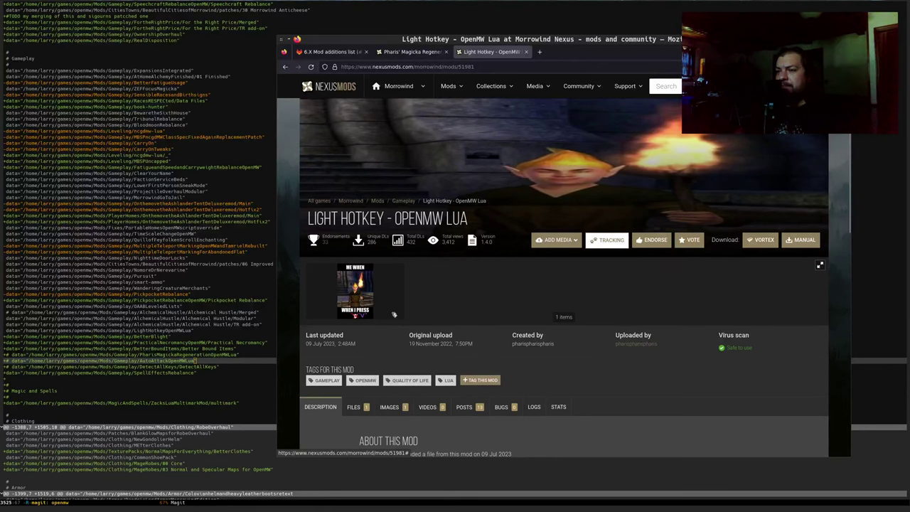
left_click_drag(307, 218, 470, 225)
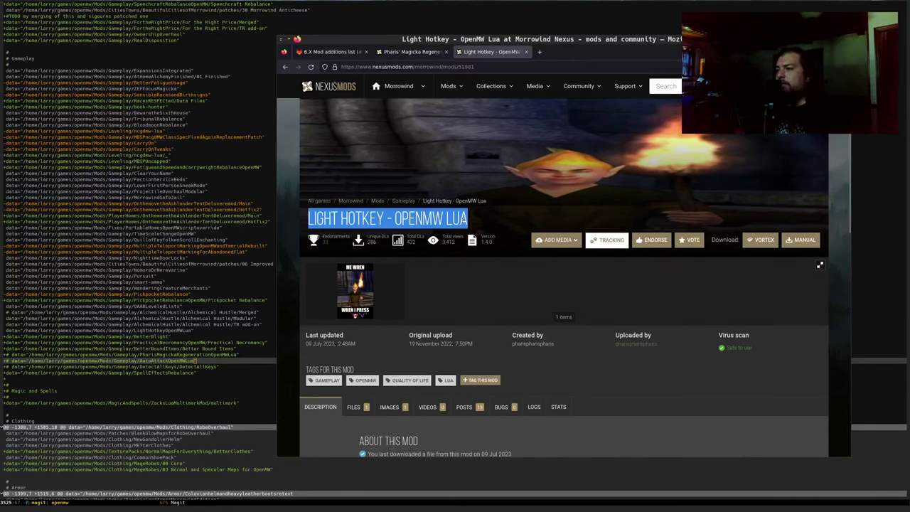
left_click(540, 51)
type("modding-openmw.com/")
key("Return")
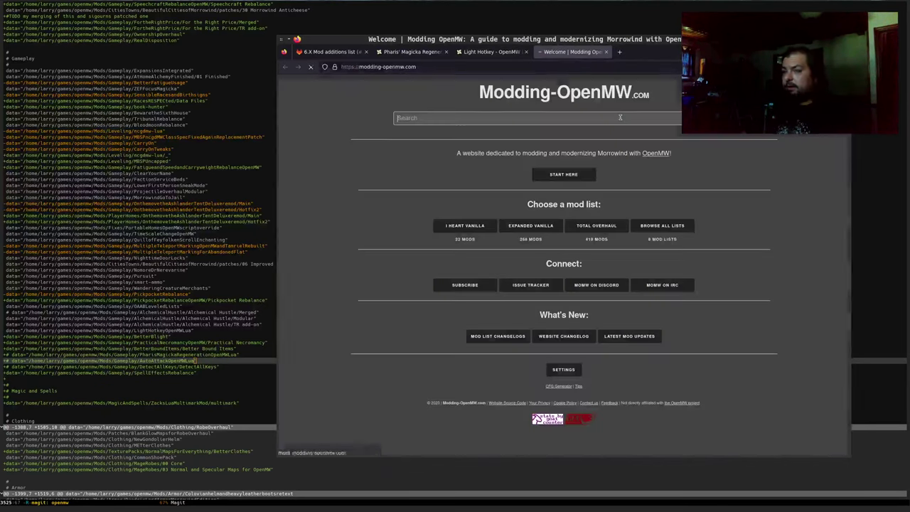
type("Light Hotkey - OpenMW Lua")
key("Return")
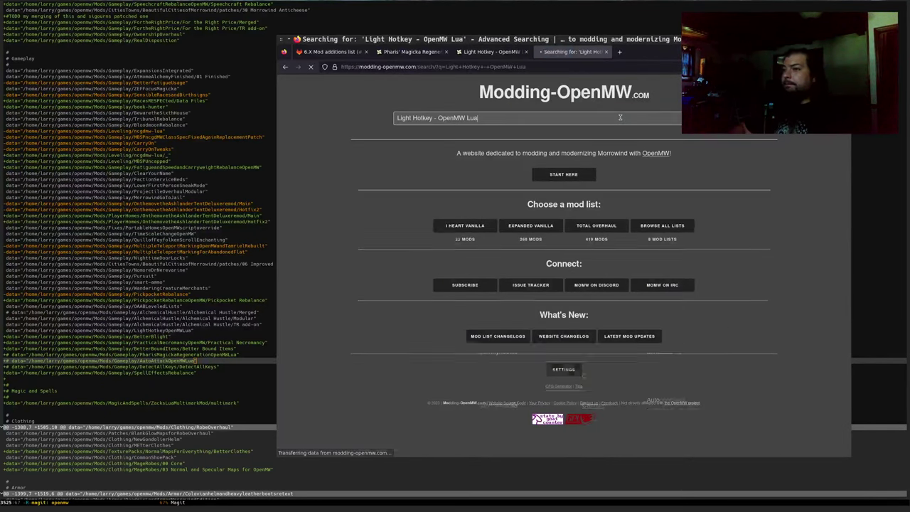
Step: Check the search results for the mod, then view its enlarged screenshot
key("ctrl+f")
type("Light Hotkey - OpenMW Lua")
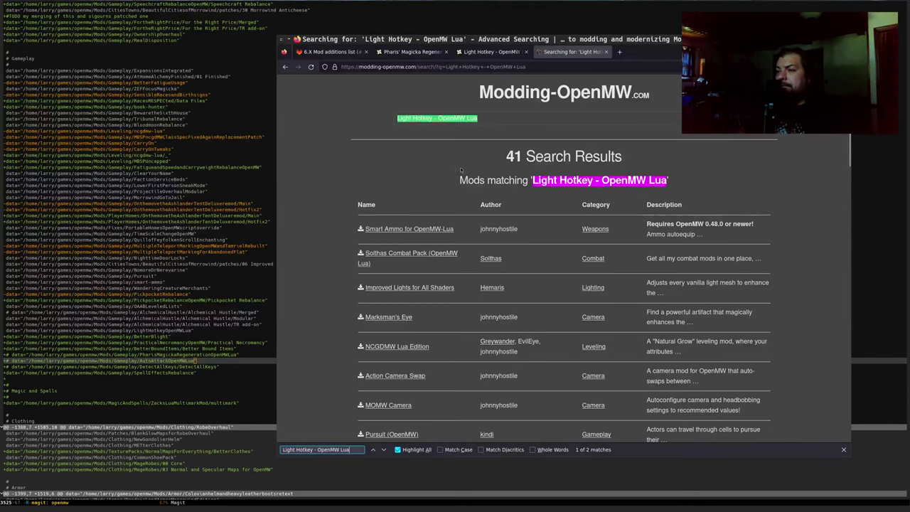
scroll(473, 198, "down", 20)
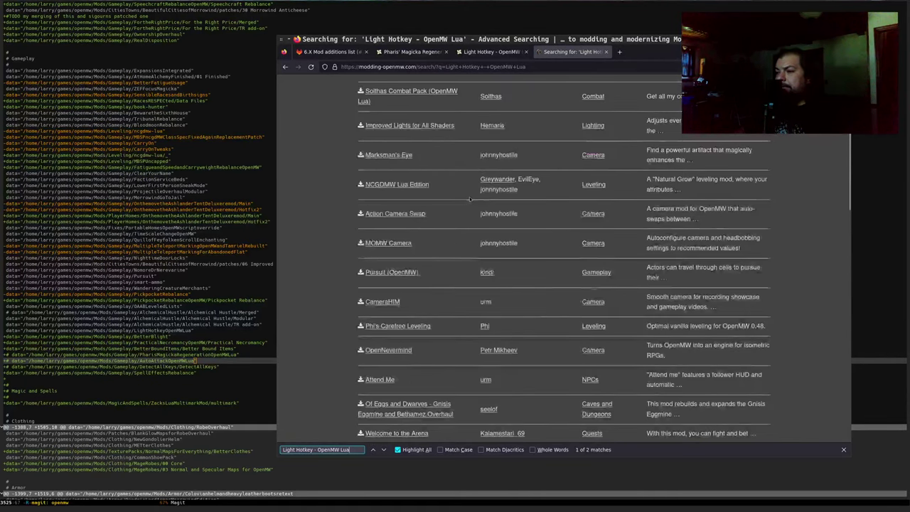
scroll(443, 201, "up", 20)
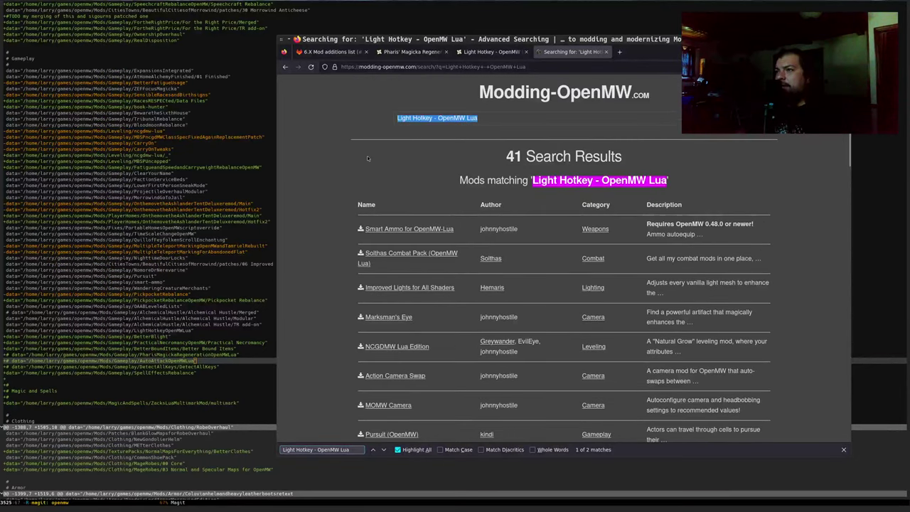
key("ctrl+w")
left_click(355, 291)
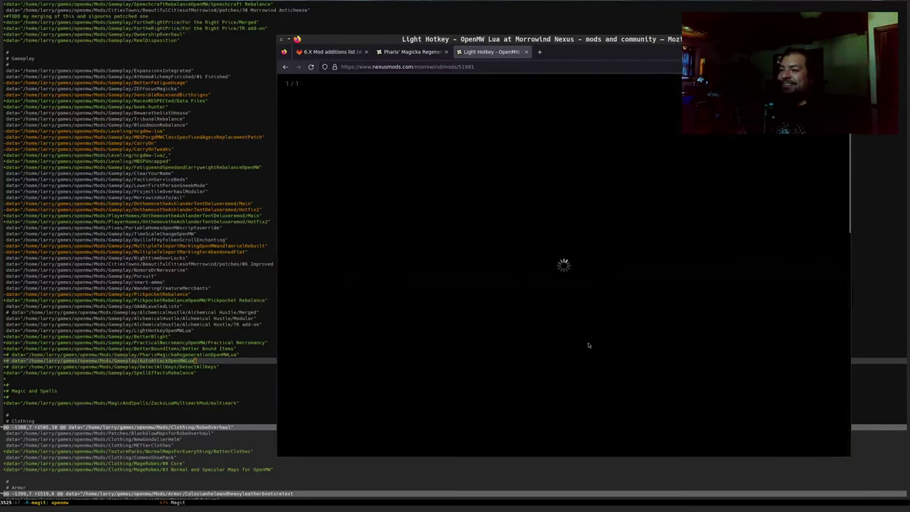
left_click(697, 388)
Step: Start a new entry '[Light Hotkey - OpenMW Lua' below Practical Necromancy
left_click(320, 52)
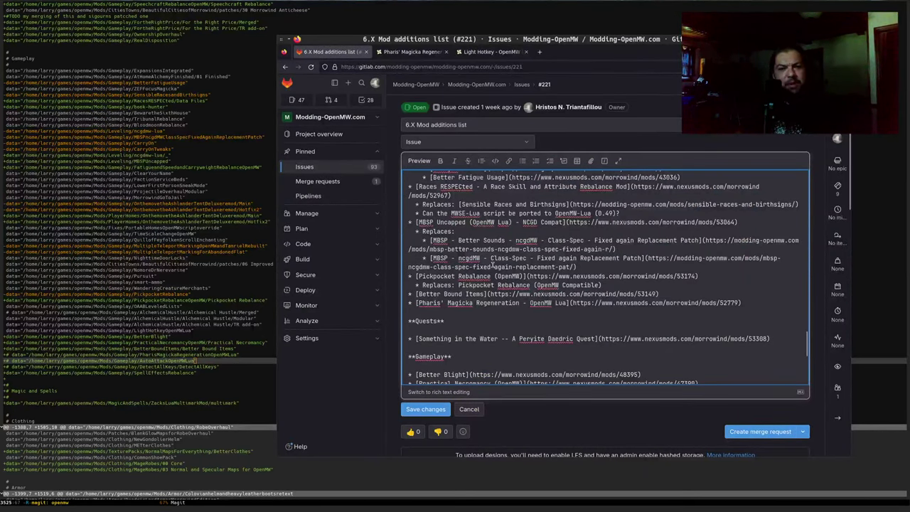
scroll(463, 310, "down", 2)
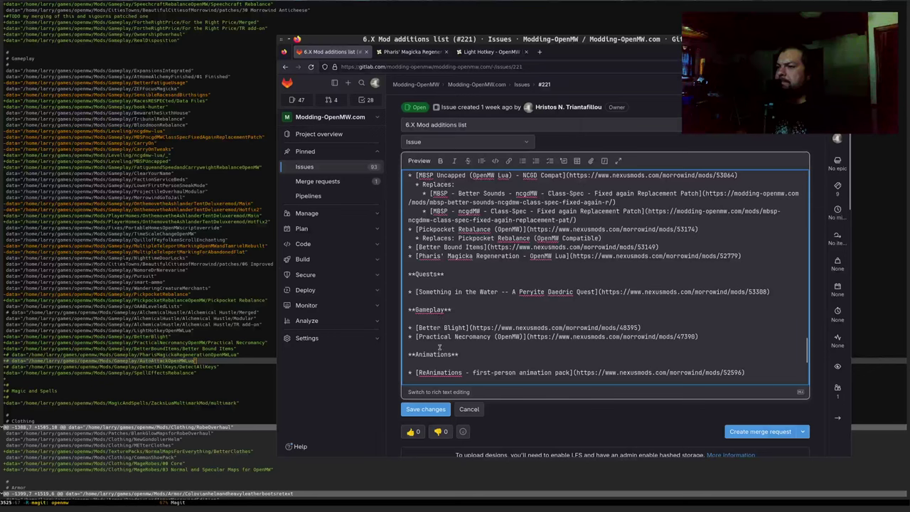
key("Return")
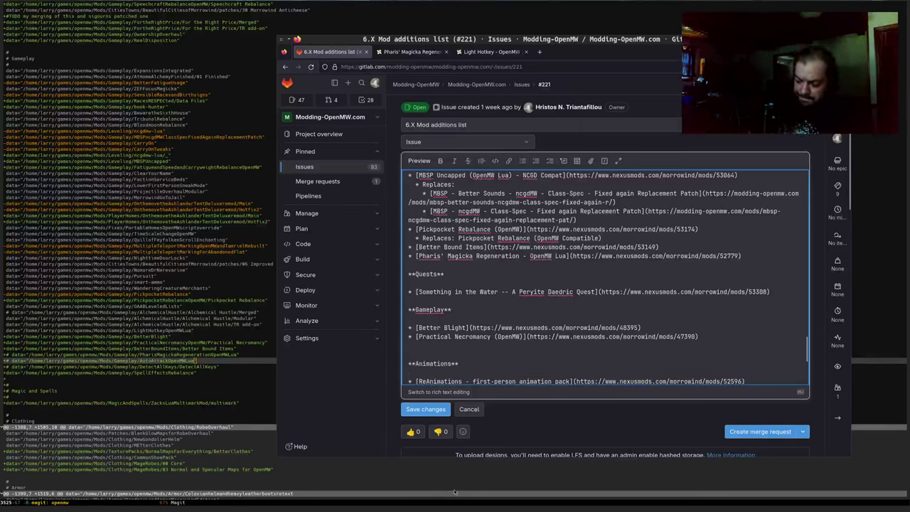
type("[")
type("Light Hotkey - OpenMW Lua")
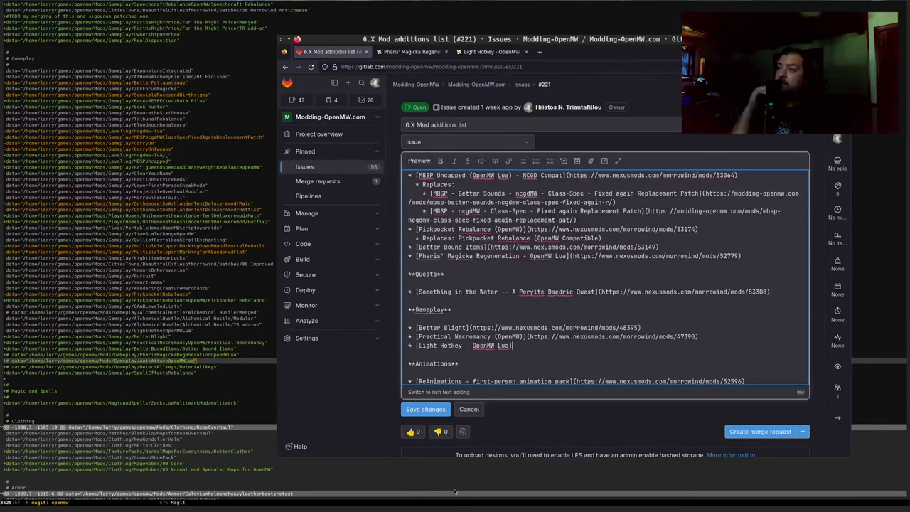
key("ctrl+Tab")
key("ctrl+Tab")
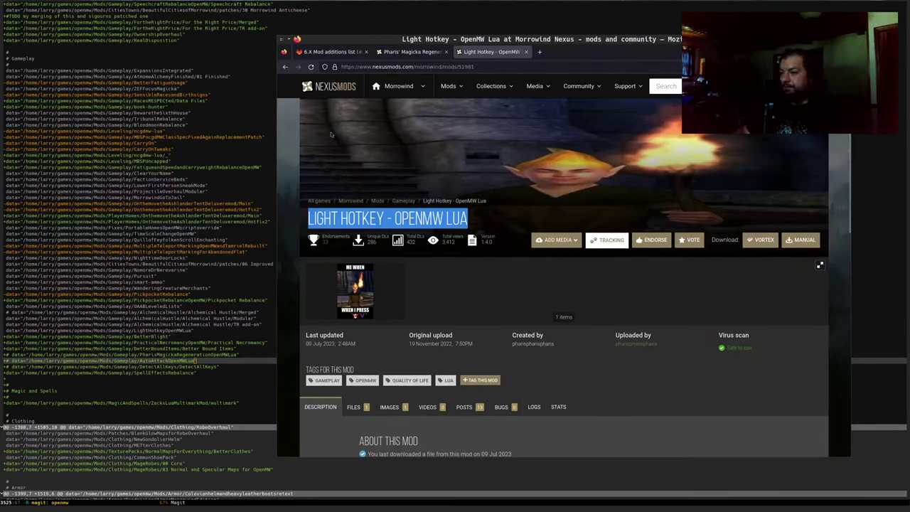
scroll(502, 339, "down", 5)
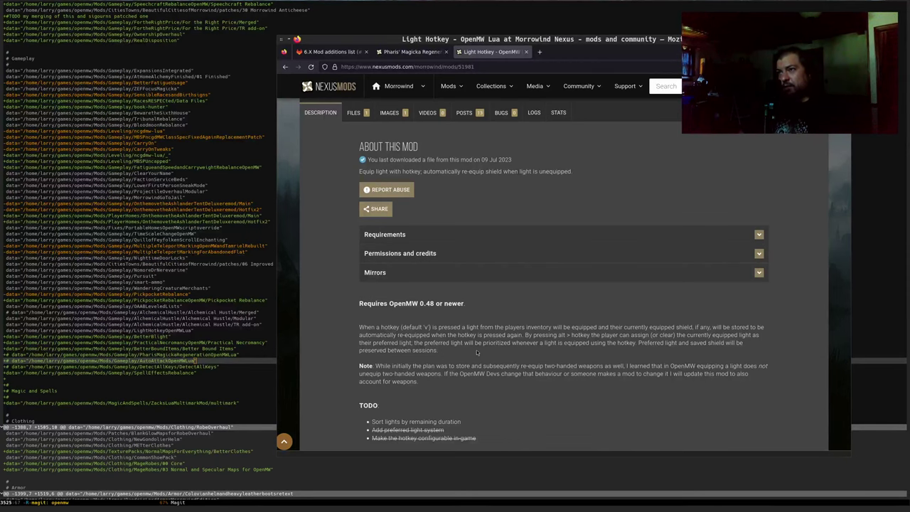
key("ctrl+Tab")
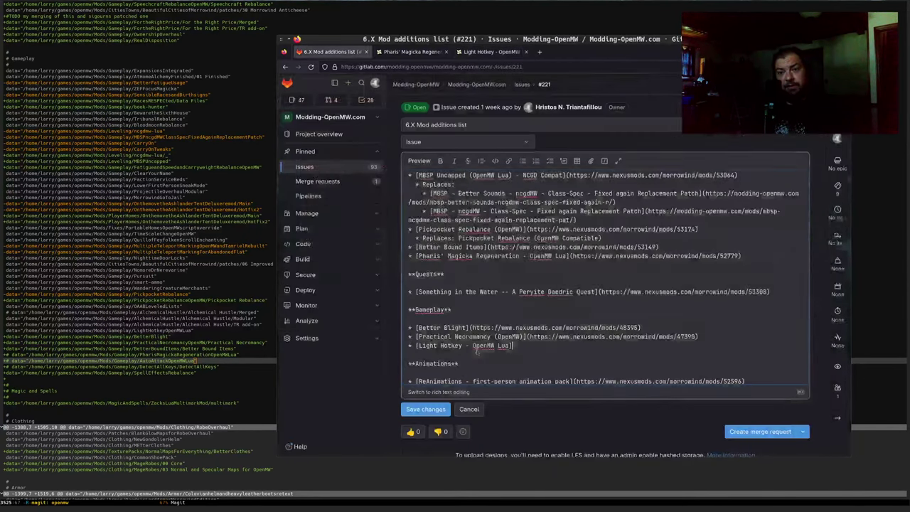
key("ctrl+Tab")
key("ctrl+shift+Tab")
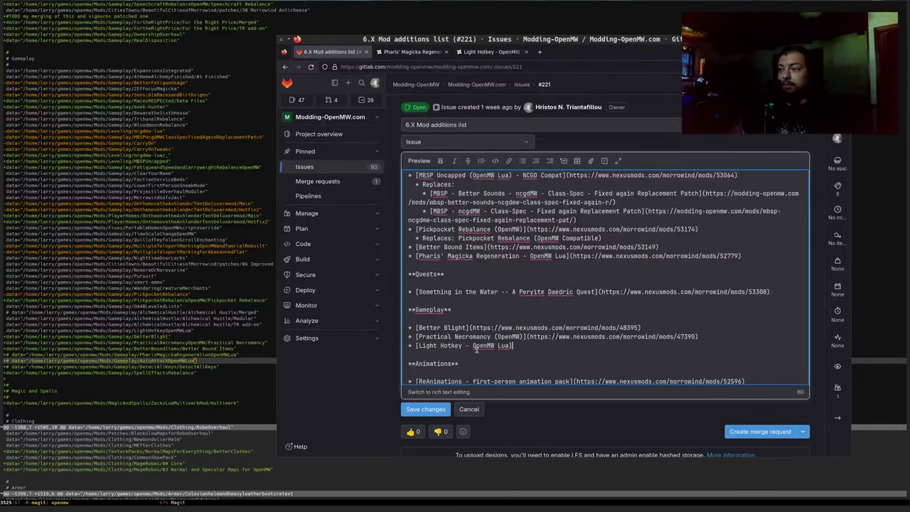
left_click(501, 54)
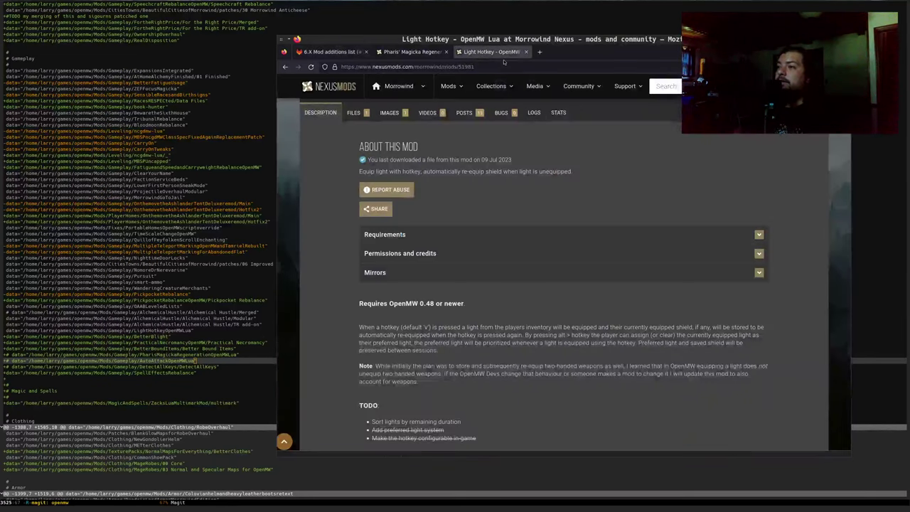
left_click(499, 66)
left_click(329, 52)
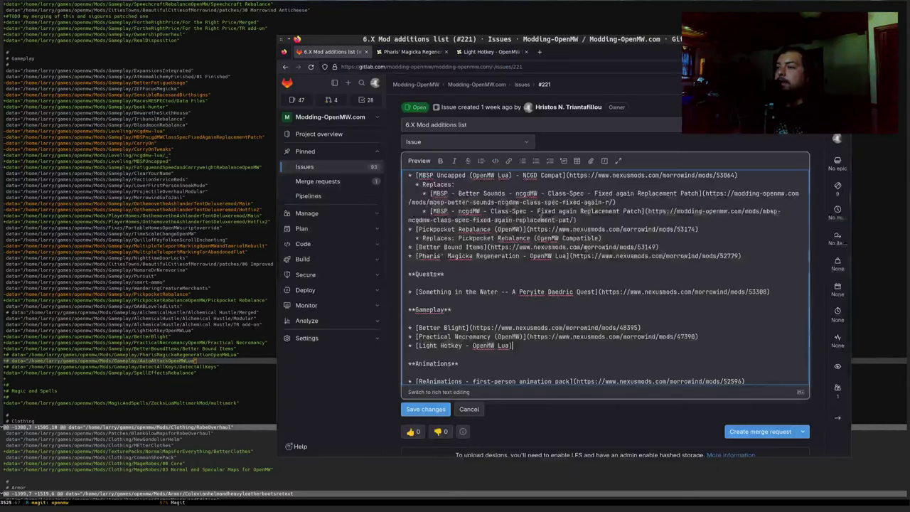
type("(")
type("https://www.nexusmods.com/morrowind/mods/51981")
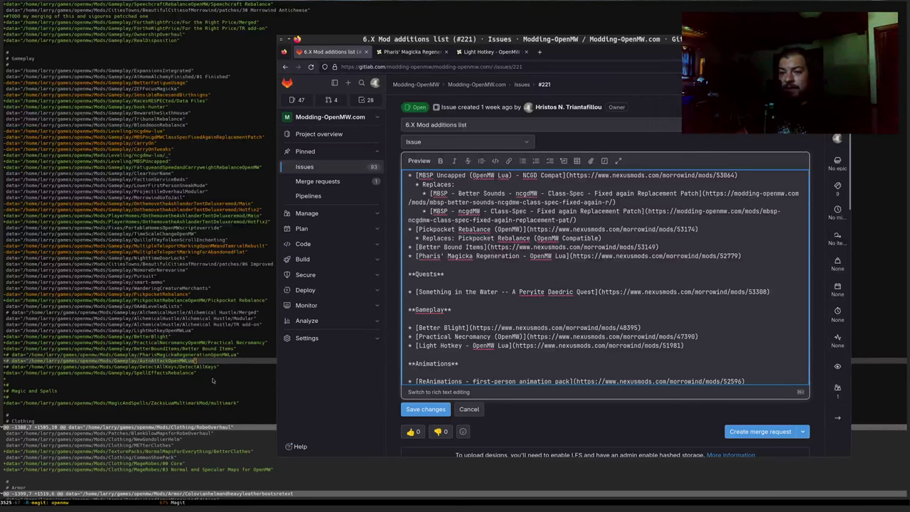
left_click(199, 370)
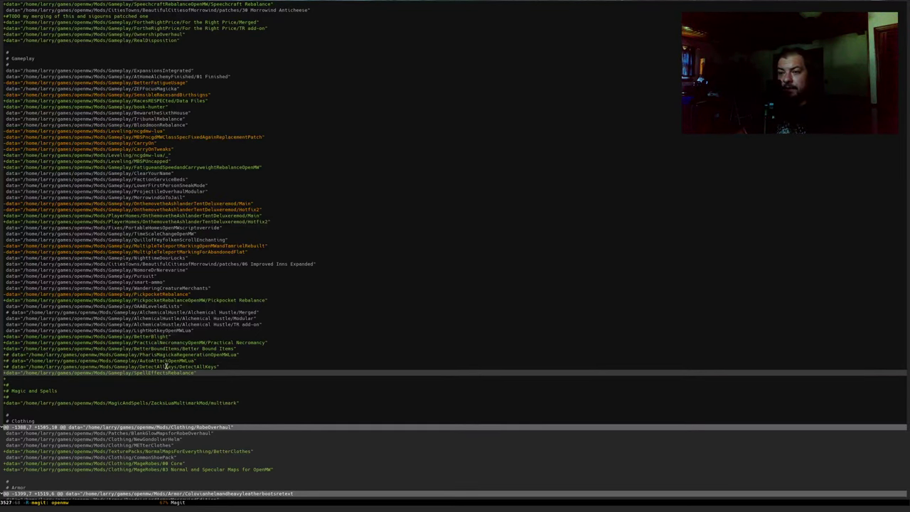
Step: Copy DetectAllKeys from the diff, search it with 'nexus mods', and open its page
left_click(170, 367)
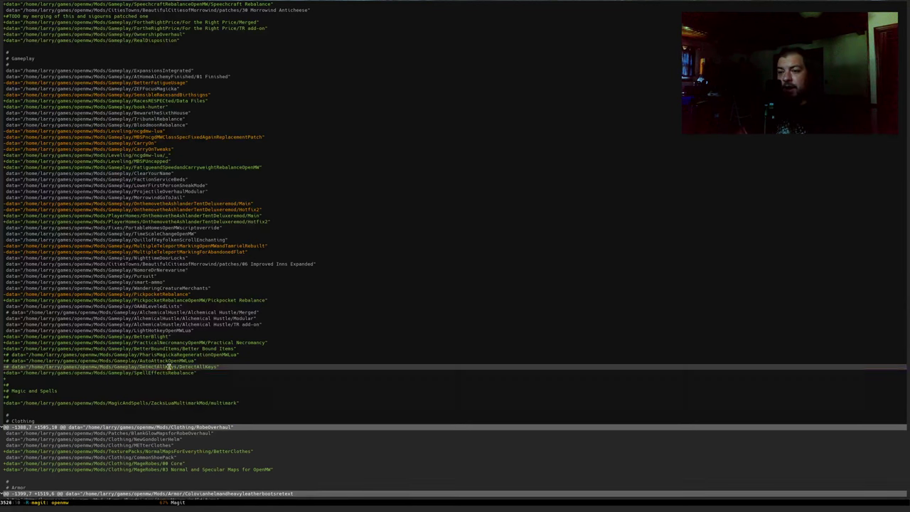
key("ctrl+space")
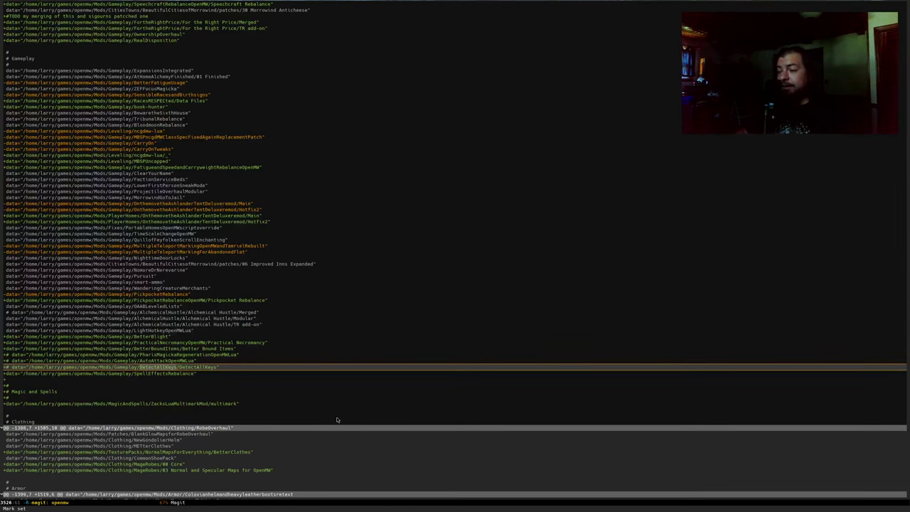
key("alt+Tab")
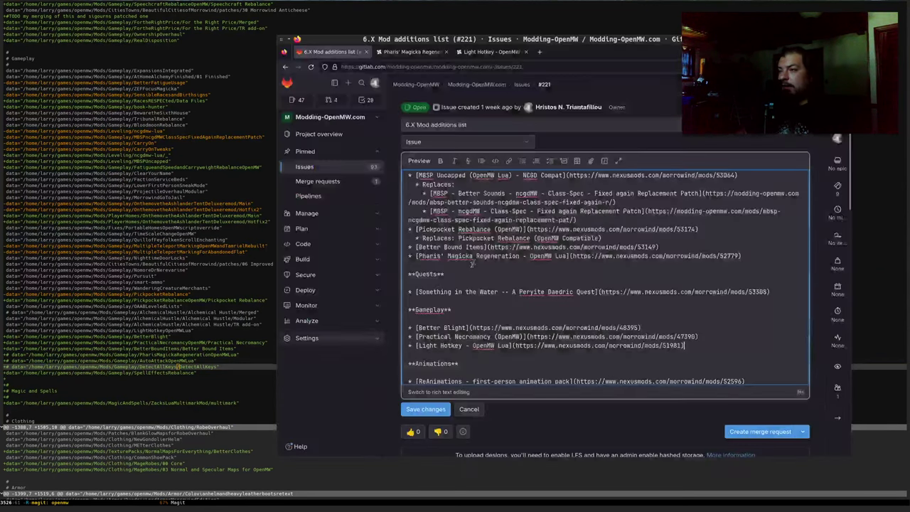
left_click(538, 52)
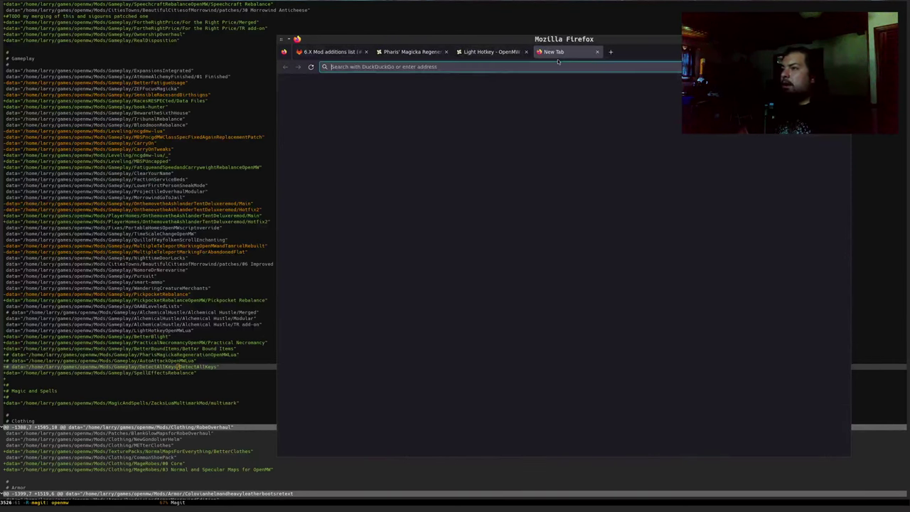
type("DetectAllKeys")
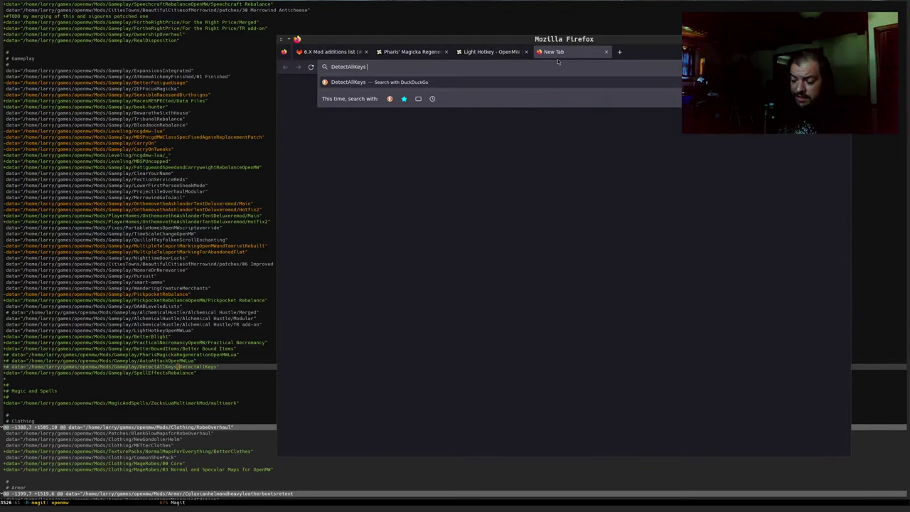
type("nexus mods")
key("Return")
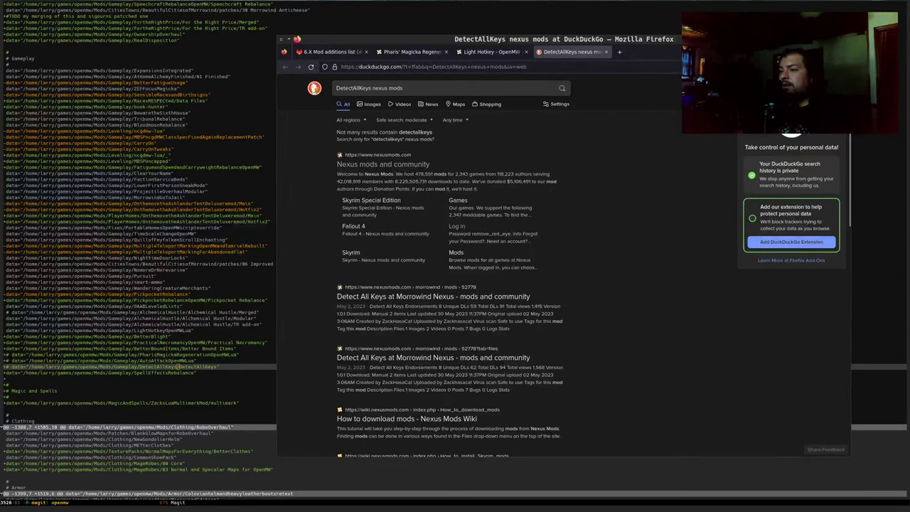
left_click(391, 299)
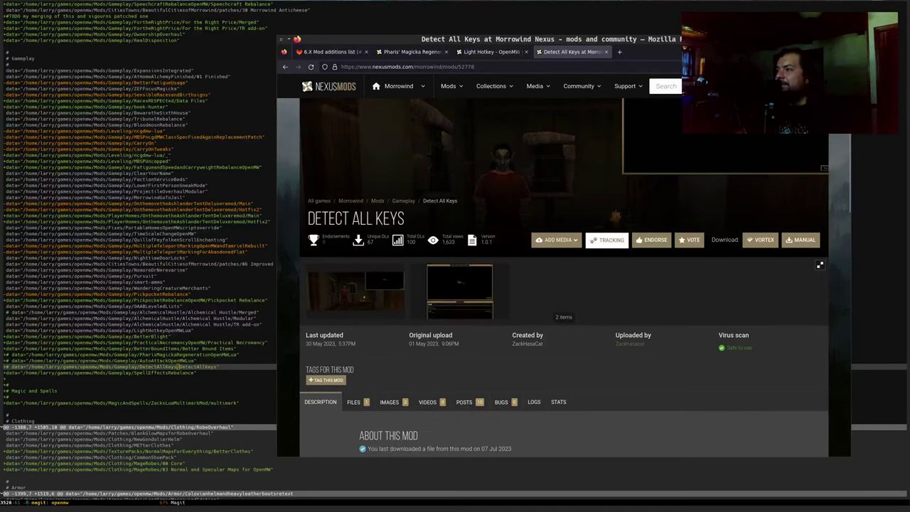
Step: Bookmark and endorse the Detect All Keys mod
key("ctrl+d")
left_click(790, 246)
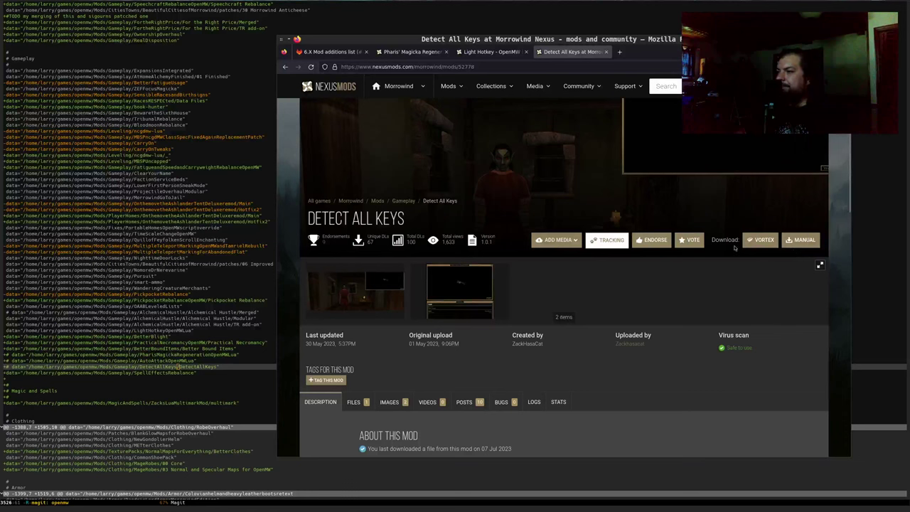
left_click(666, 241)
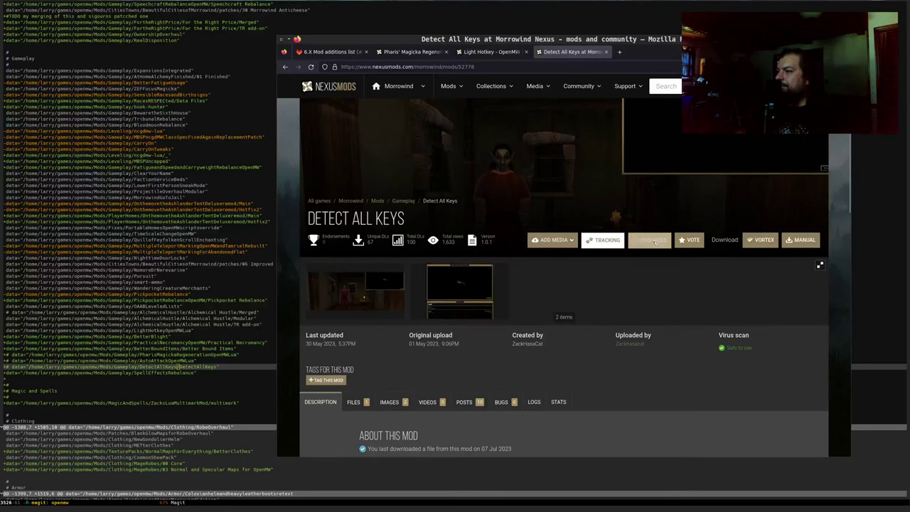
scroll(657, 223, "down", 3)
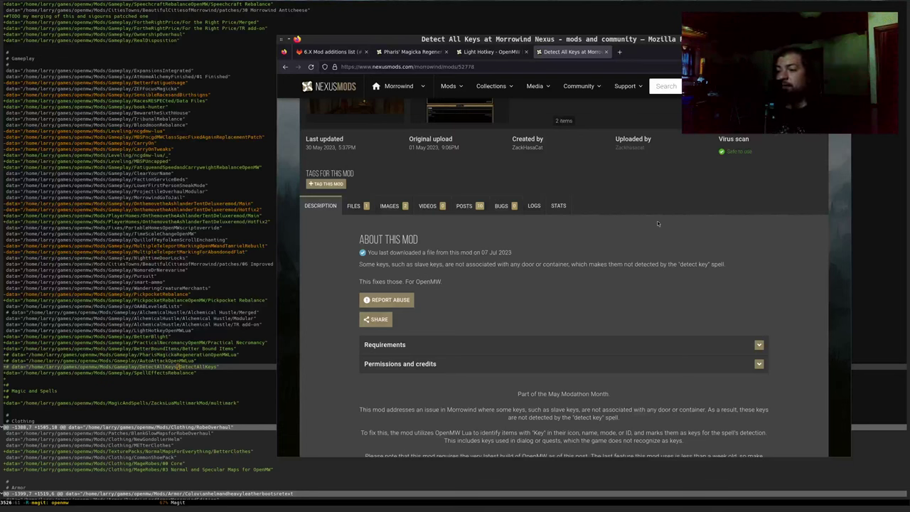
scroll(425, 285, "down", 2)
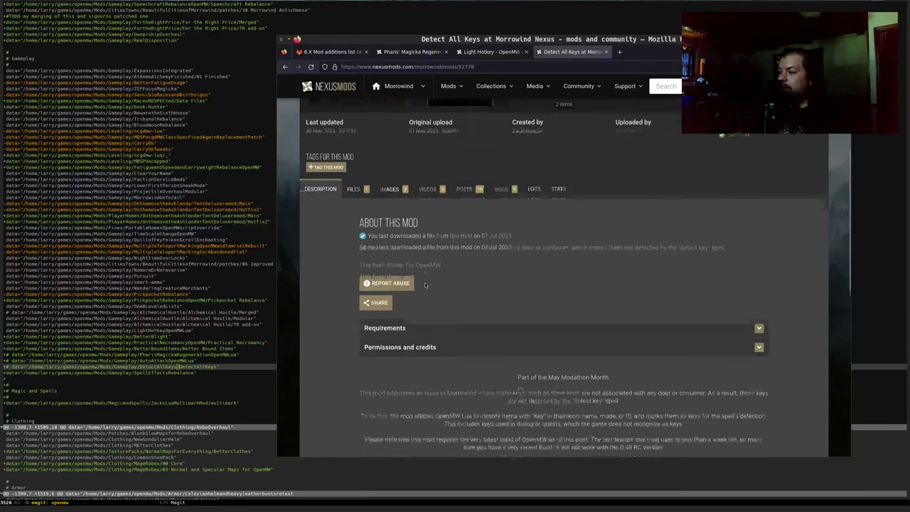
scroll(423, 281, "down", 3)
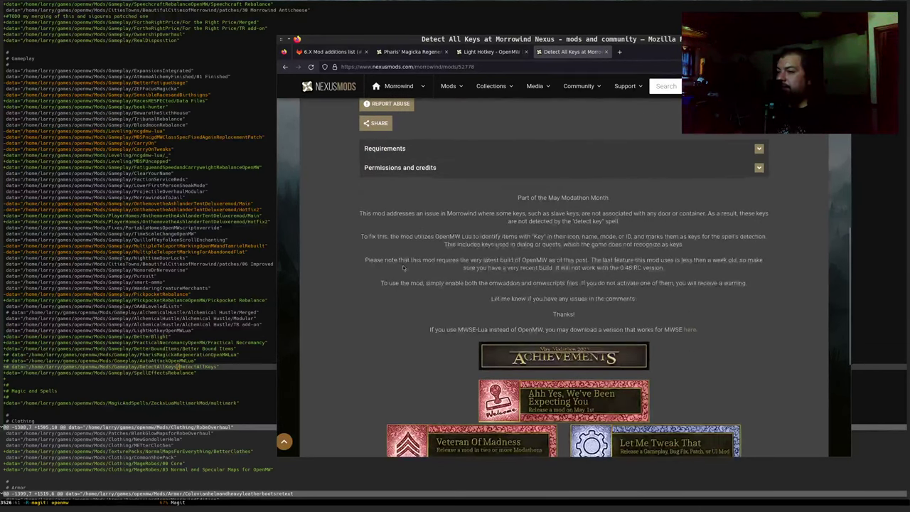
scroll(398, 266, "down", 1)
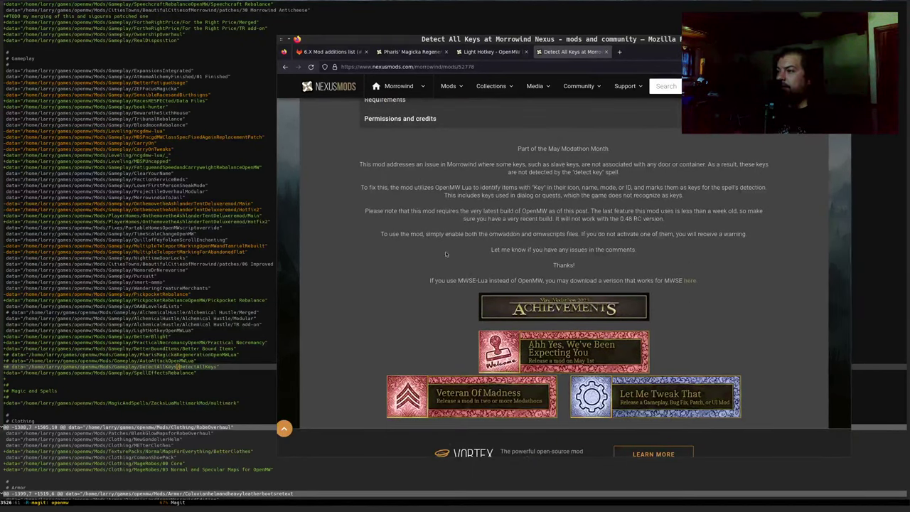
Step: Read the description, then copy the DETECT ALL KEYS title
left_click_drag(620, 218, 661, 212)
left_click(661, 212)
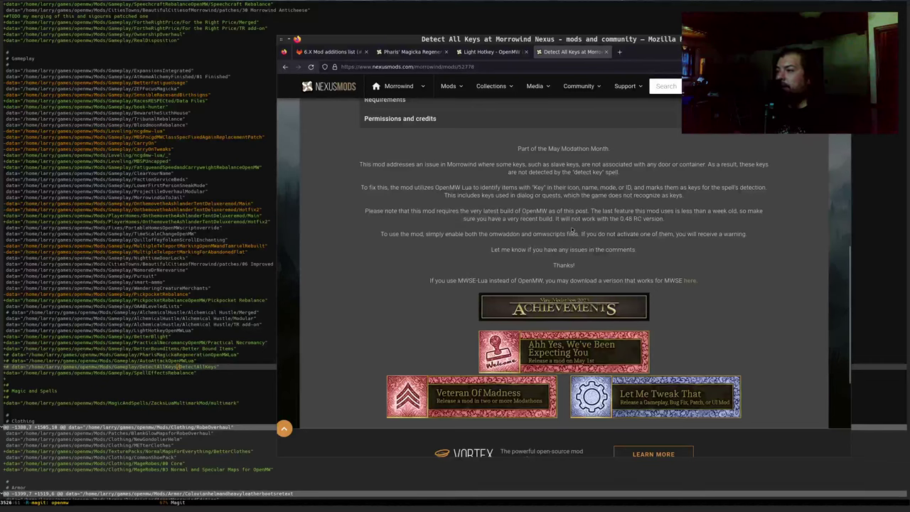
triple_click(535, 218)
left_click(448, 209)
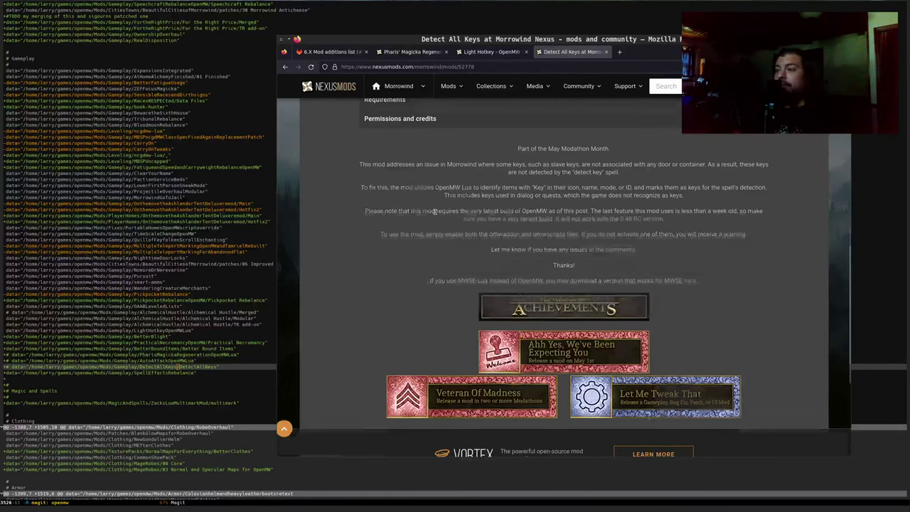
scroll(392, 235, "up", 4)
scroll(395, 244, "up", 3)
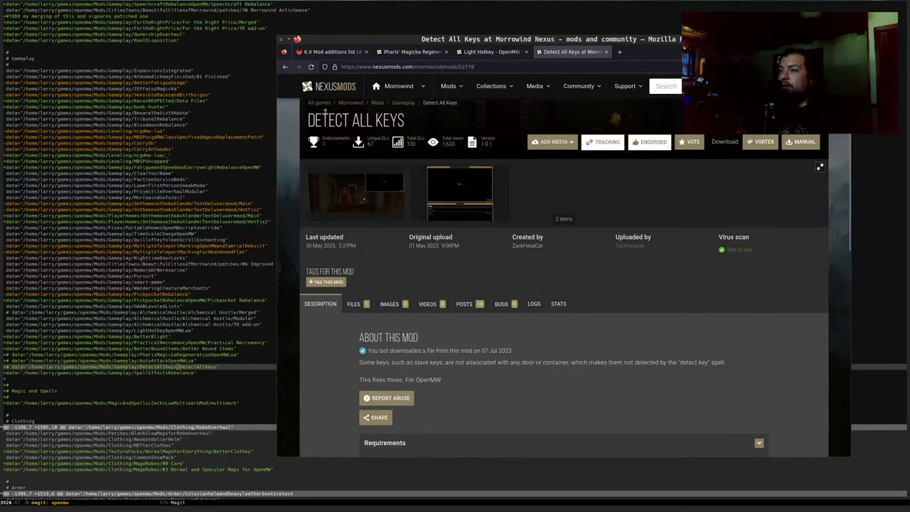
double_click(324, 119)
left_click_drag(323, 120, 403, 121)
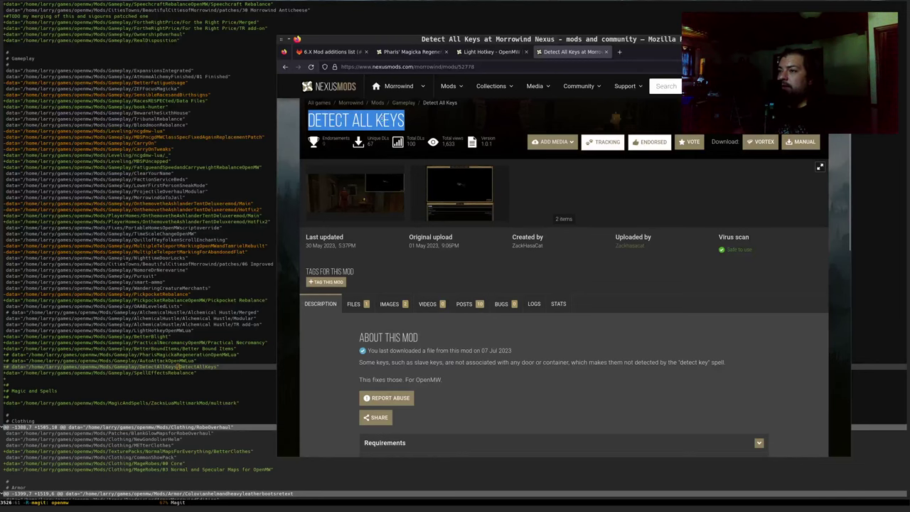
left_click(323, 51)
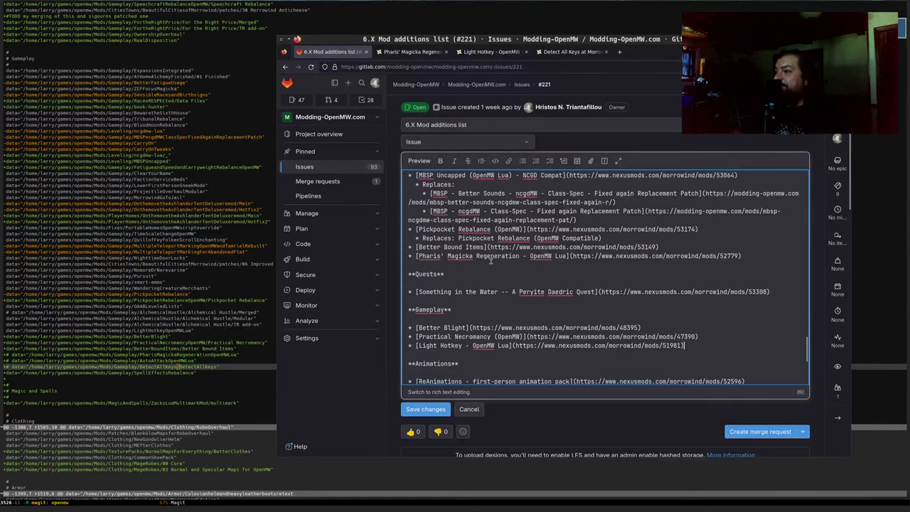
Step: Add a '[Detect All Keys]' bullet below Remove Negative Lights in Dev Build Only
scroll(491, 261, "up", 15)
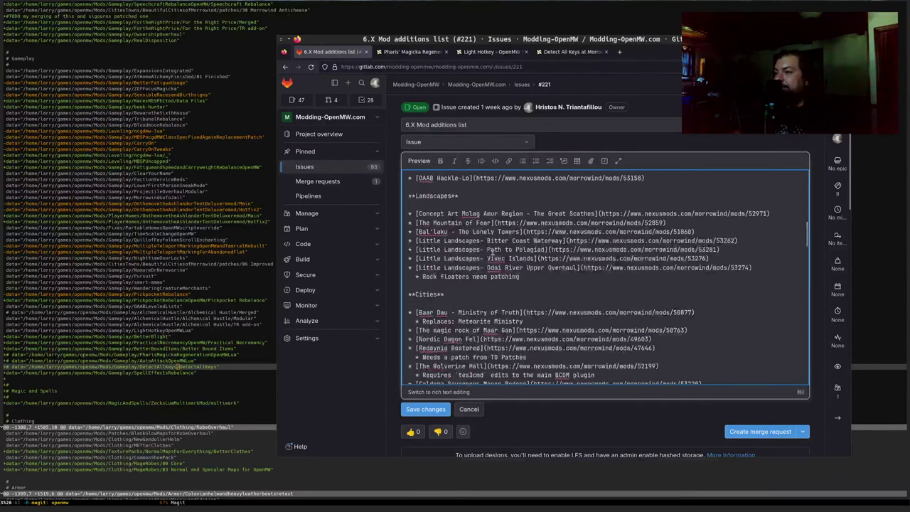
scroll(491, 253, "down", 15)
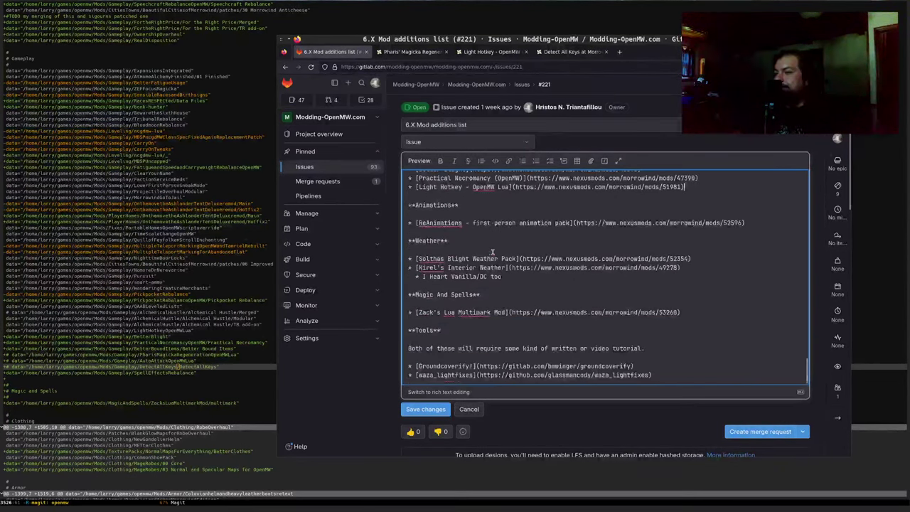
left_click(537, 303)
key("ctrl+f")
type("dev")
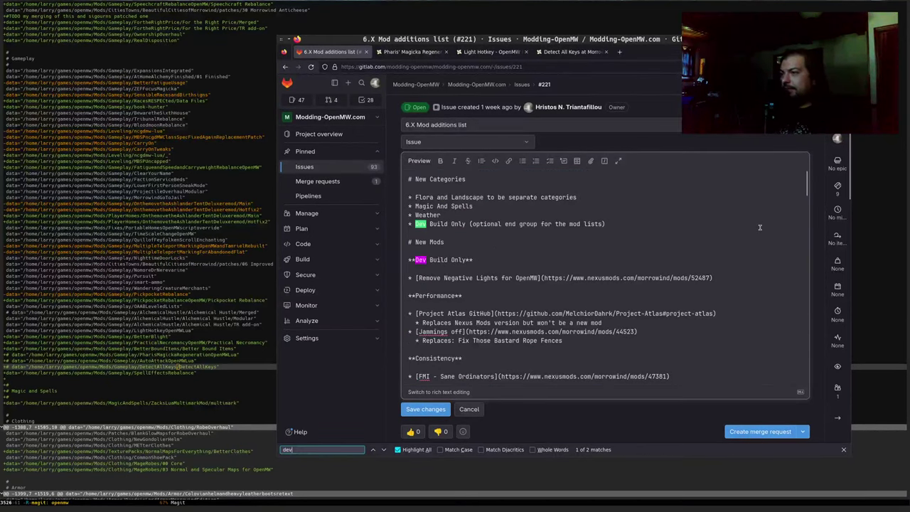
key("Escape")
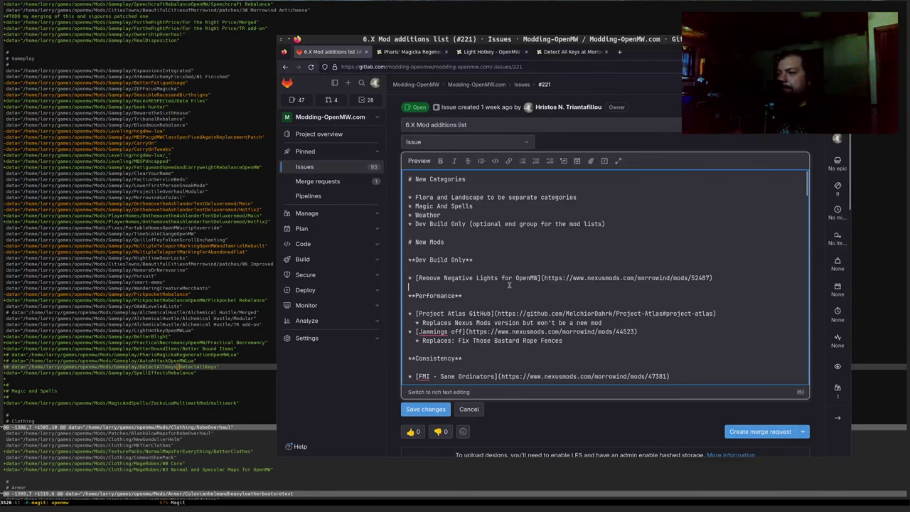
left_click(538, 289)
key("Return")
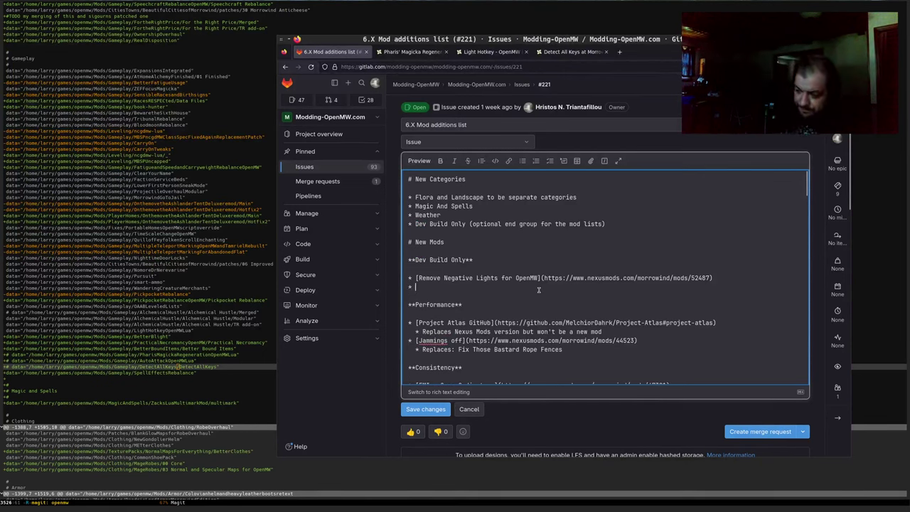
type("[")
type("Detect All Keys")
type("]")
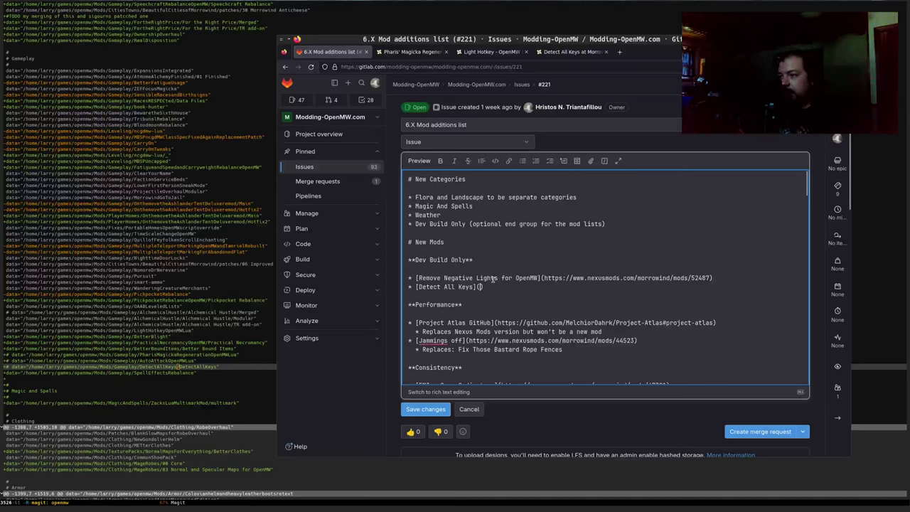
Step: Paste the Detect All Keys Nexus URL as the entry's link
left_click(561, 51)
key("ctrl+l")
key("ctrl+c")
left_click(337, 51)
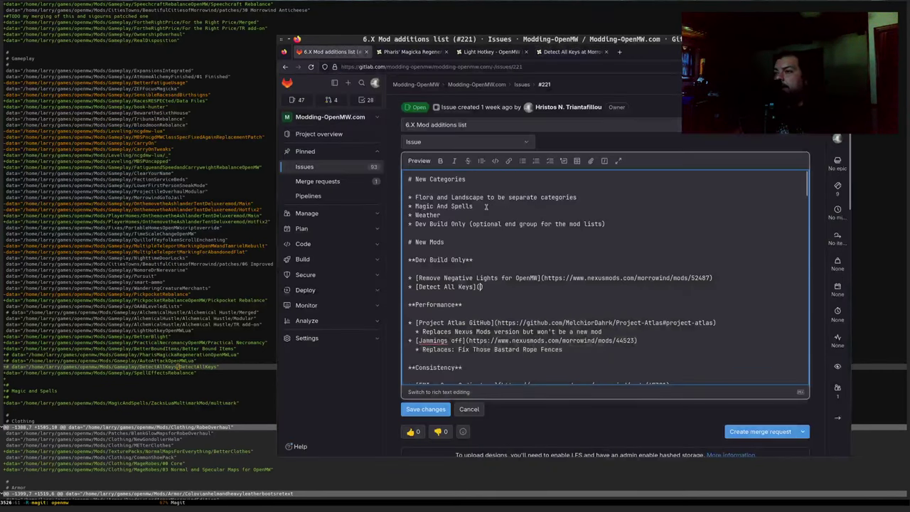
key("ctrl+v")
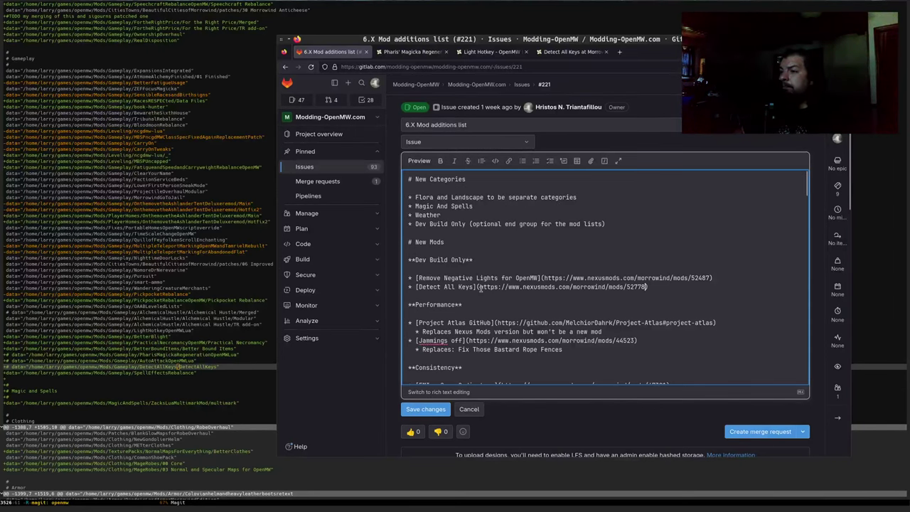
left_click(572, 52)
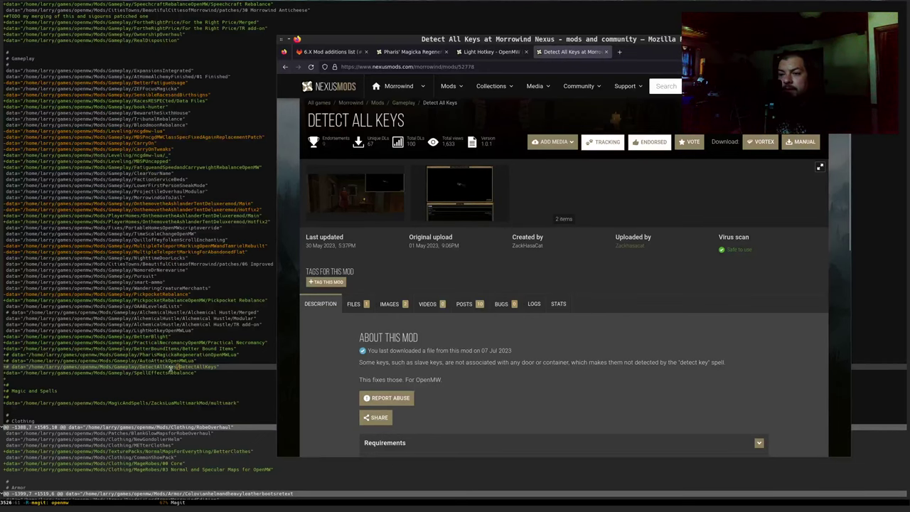
Step: Search 'spell effects rebalance nexus morrowind' and open the mod's Nexus page
left_click(171, 371)
left_click(634, 287)
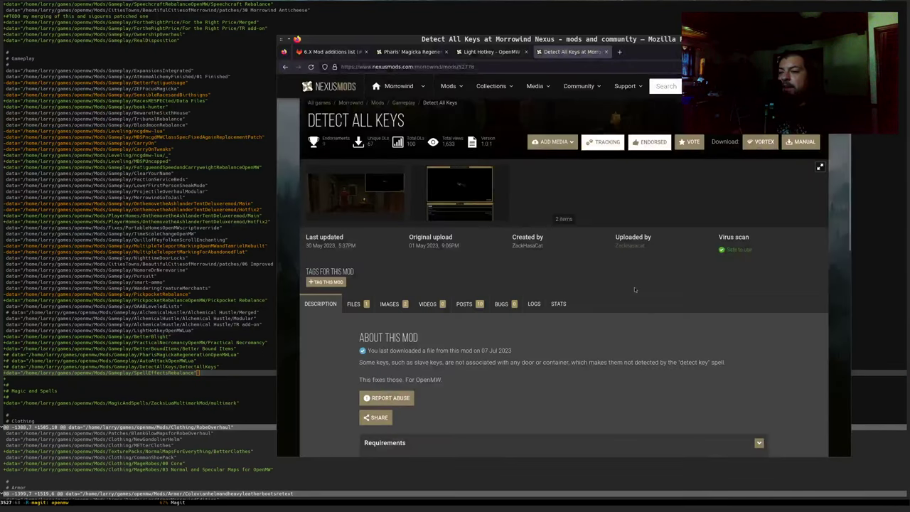
key("ctrl+t")
type("spell")
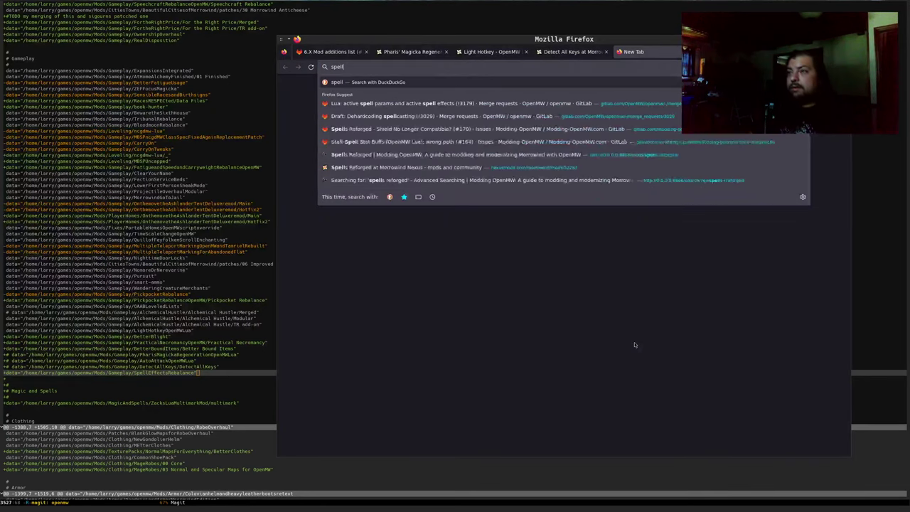
type(" effects reb")
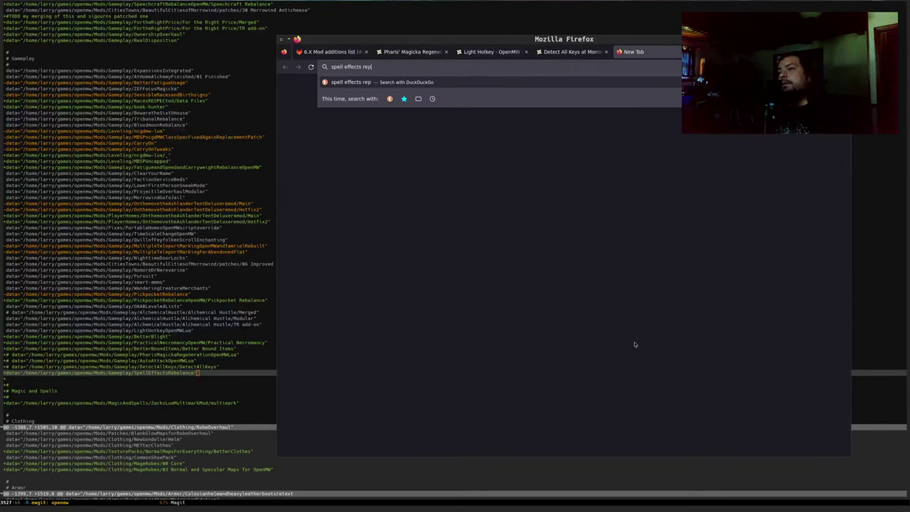
type("alance nexus morro")
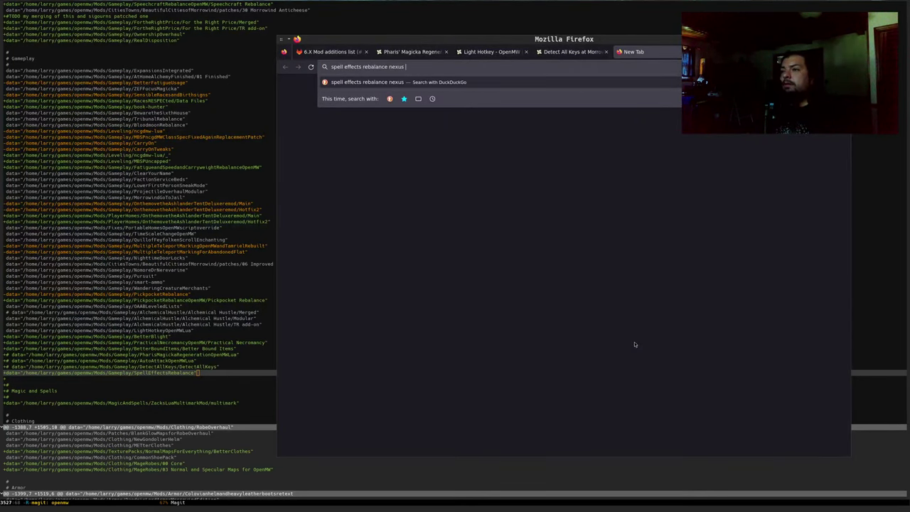
type("wind")
key("Return")
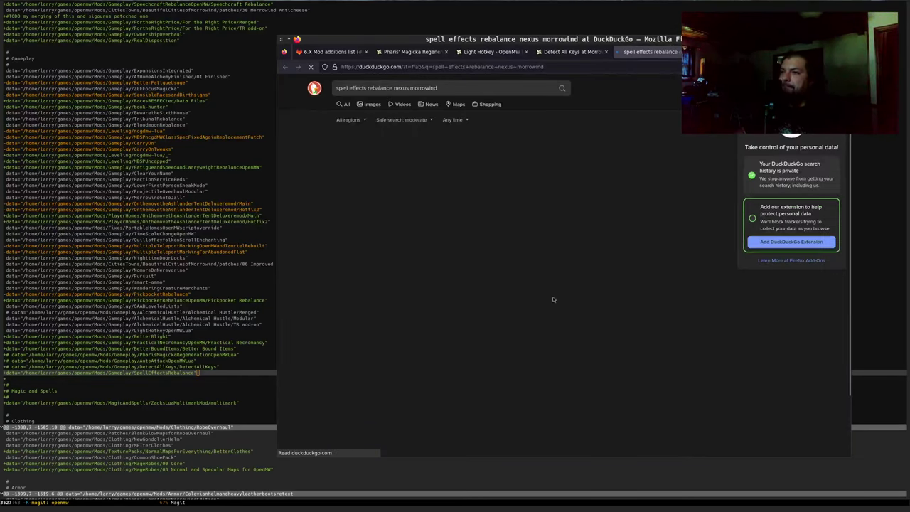
left_click(430, 146)
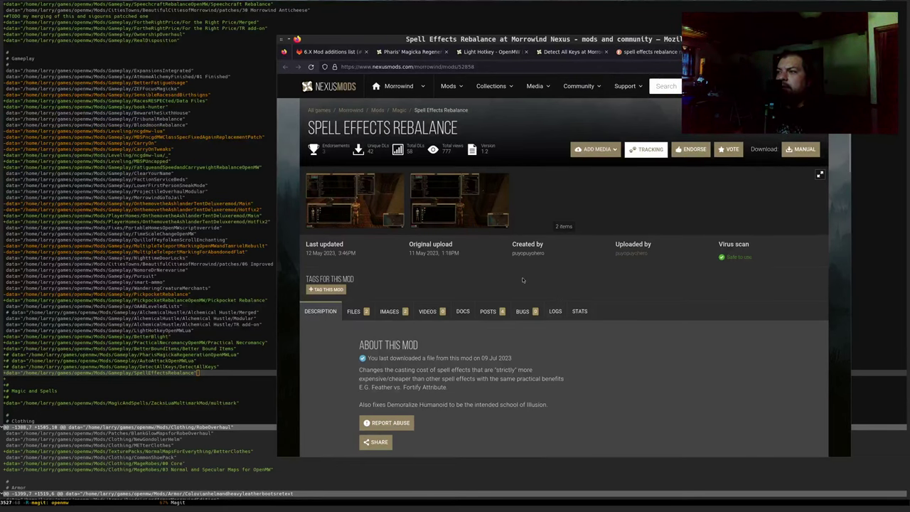
Step: Read the background and spell cost changes, then select the SPELL EFFECTS REBALANCE title
scroll(584, 271, "down", 3)
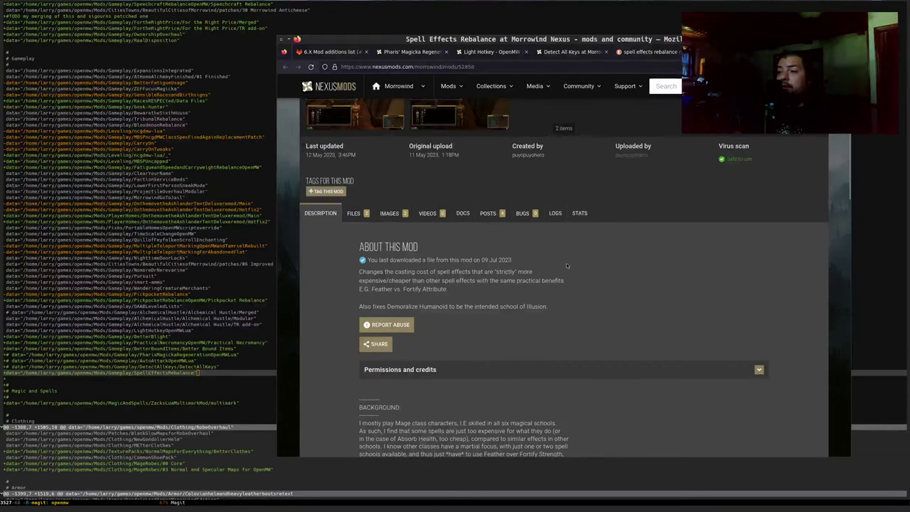
scroll(569, 266, "up", 2)
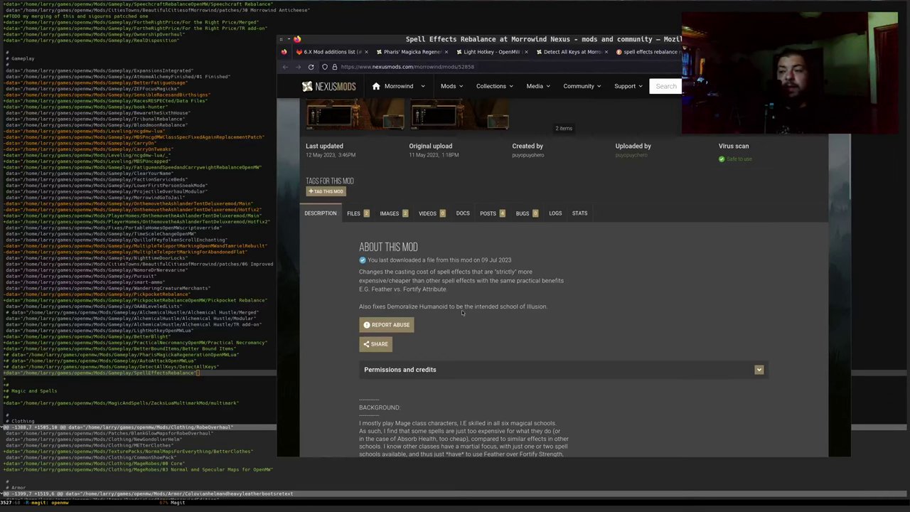
scroll(547, 298, "down", 1)
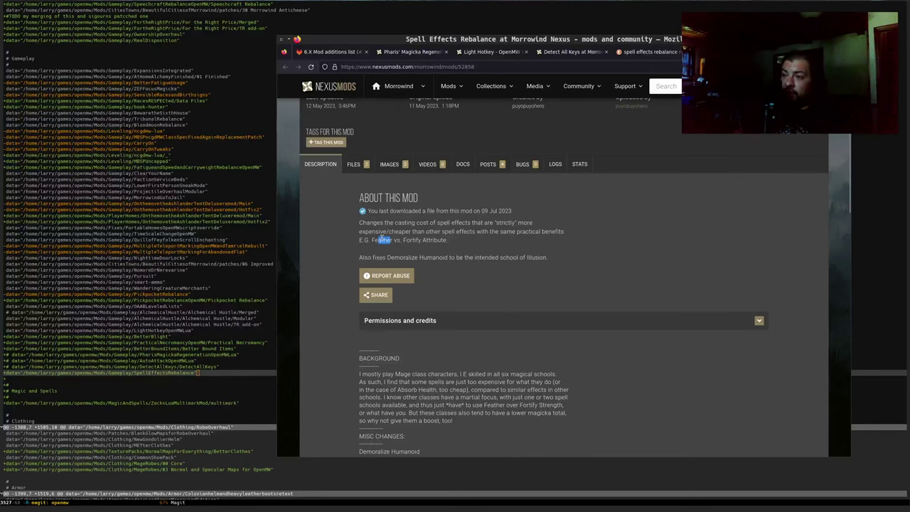
left_click_drag(392, 240, 447, 240)
left_click(530, 317)
scroll(529, 302, "down", 5)
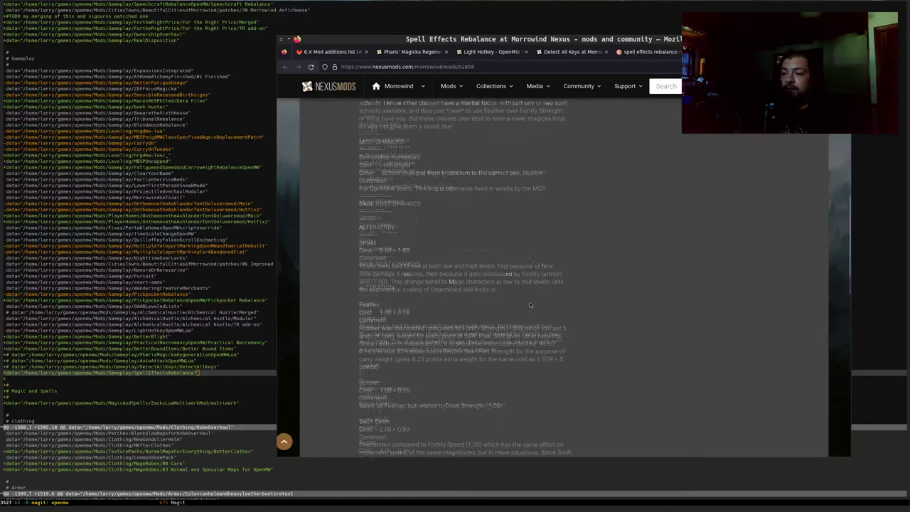
scroll(530, 302, "down", 5)
scroll(521, 299, "up", 10)
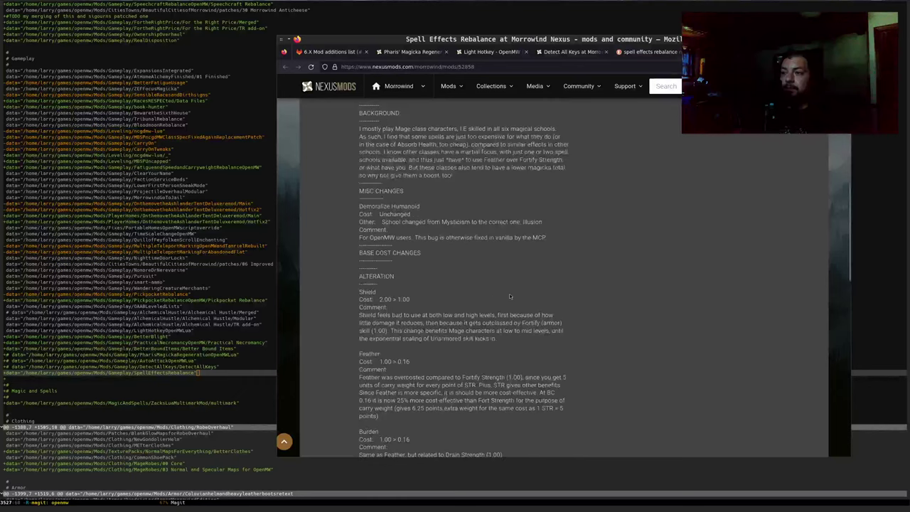
scroll(510, 297, "up", 2)
left_click_drag(361, 201, 493, 329)
left_click(493, 329)
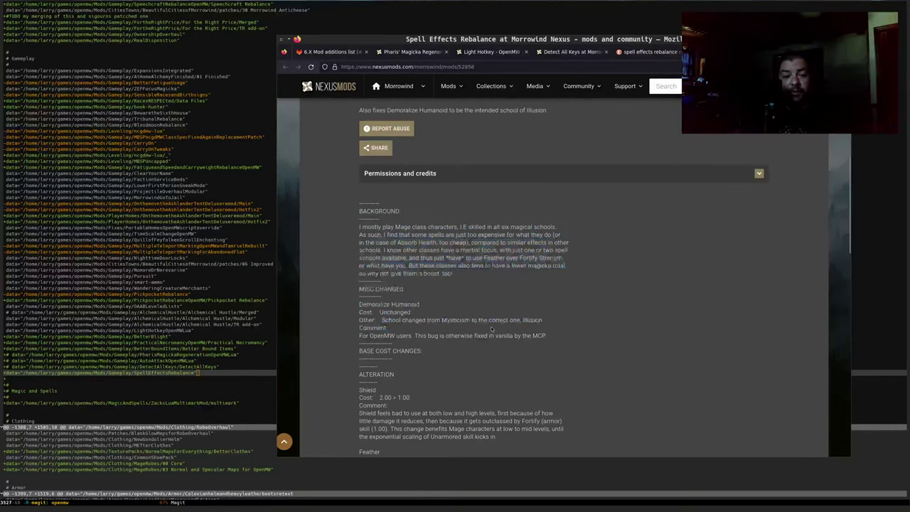
scroll(472, 332, "down", 6)
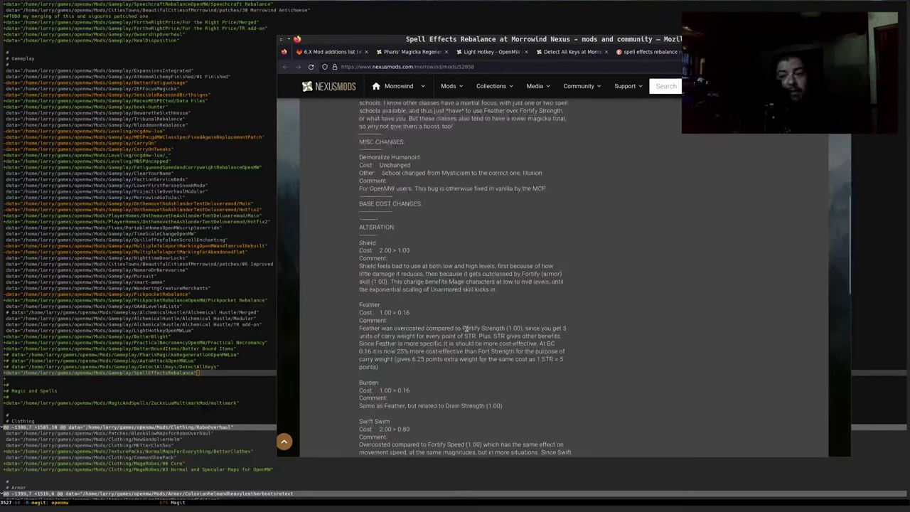
scroll(472, 332, "down", 4)
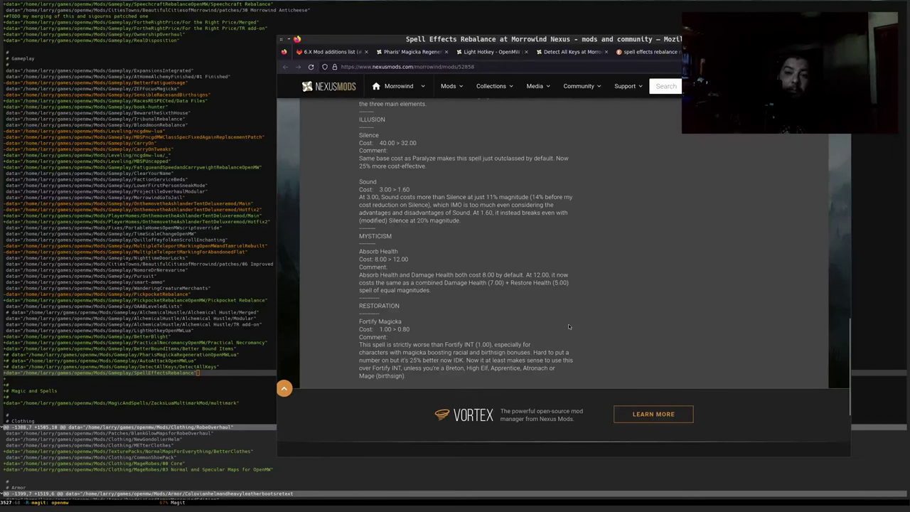
scroll(564, 332, "up", 10)
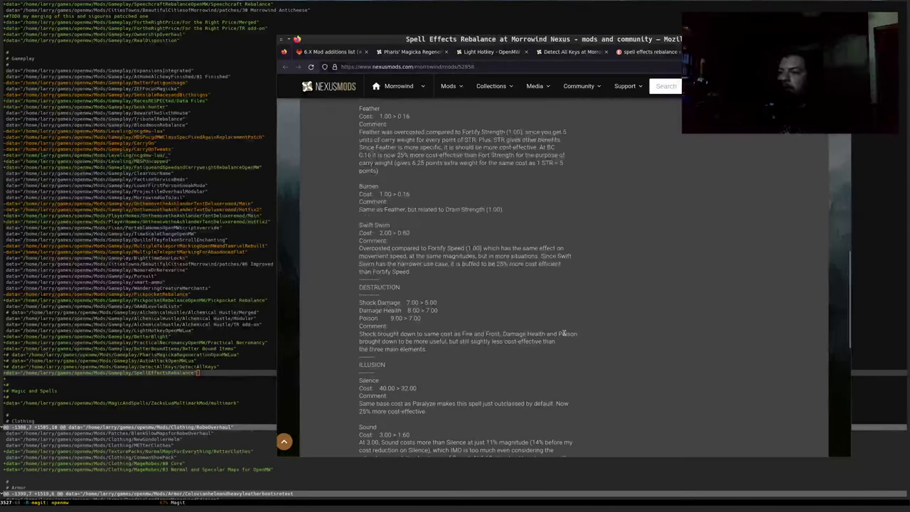
scroll(564, 332, "up", 3)
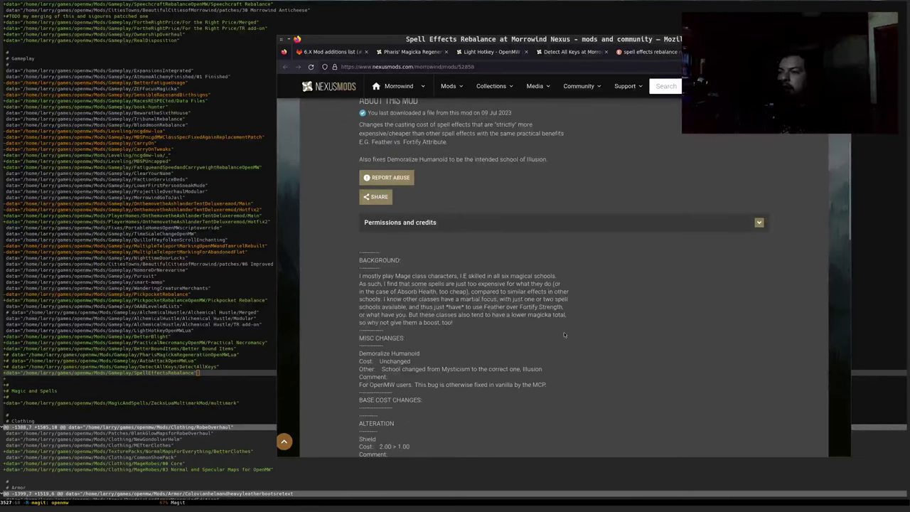
scroll(419, 270, "up", 5)
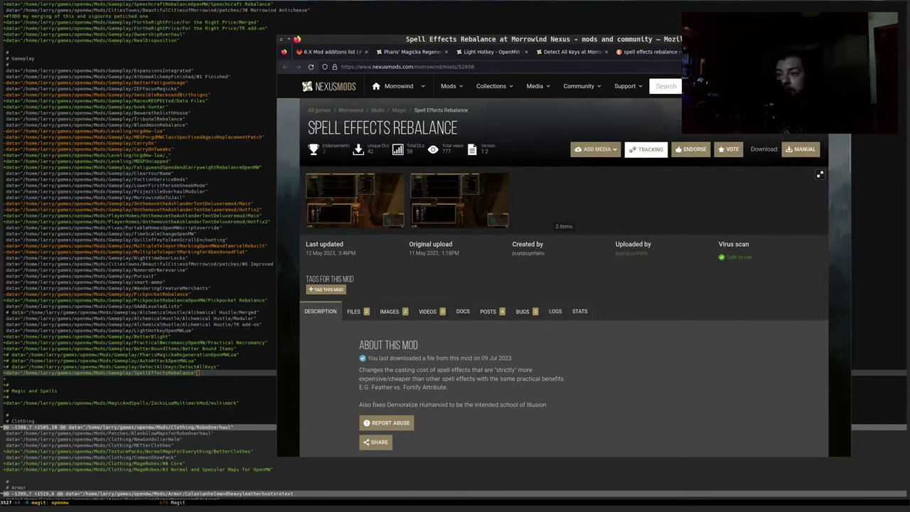
left_click_drag(308, 128, 458, 128)
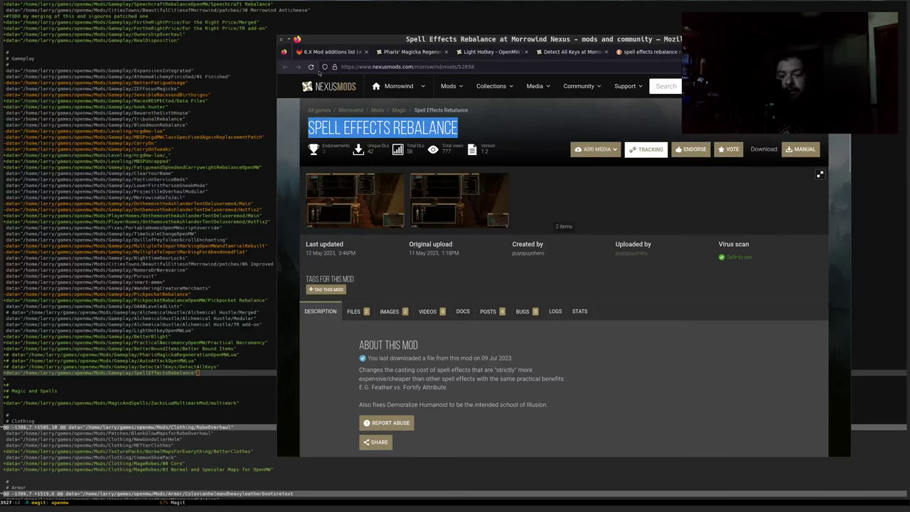
Step: Add a '* [Spell Effects Rebalance](' line below Pharis' Magicka Regeneration
left_click(329, 52)
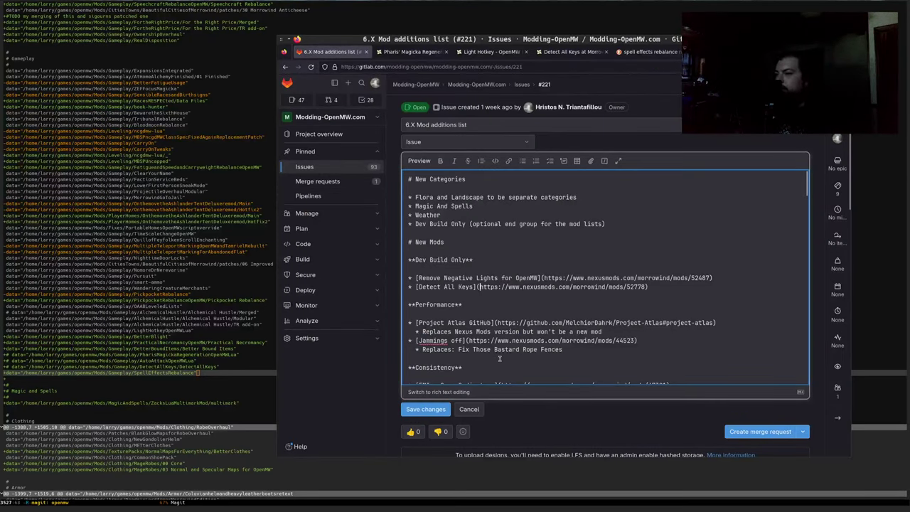
scroll(499, 345, "down", 15)
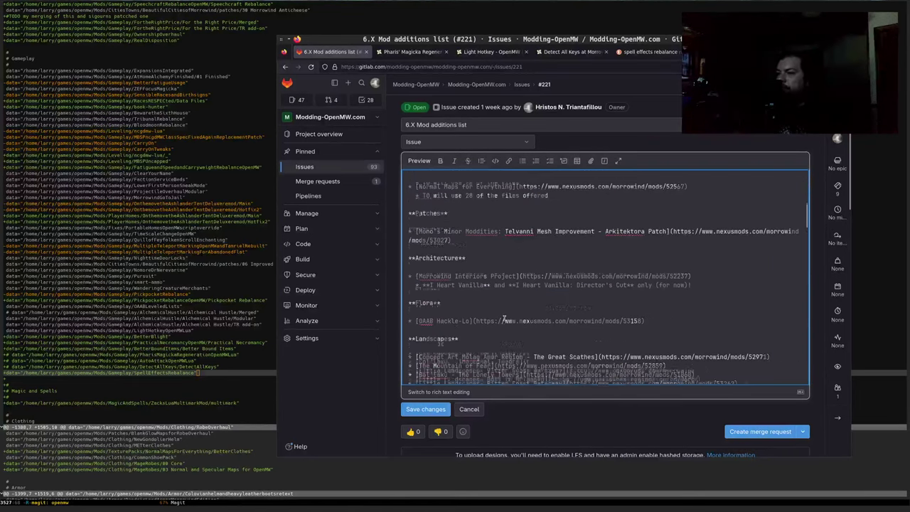
scroll(504, 318, "down", 10)
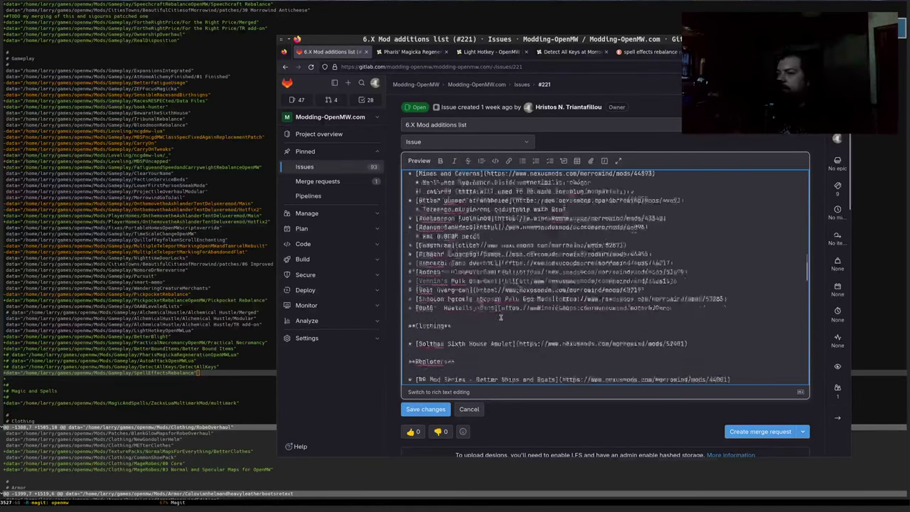
scroll(458, 258, "up", 2)
scroll(448, 264, "down", 5)
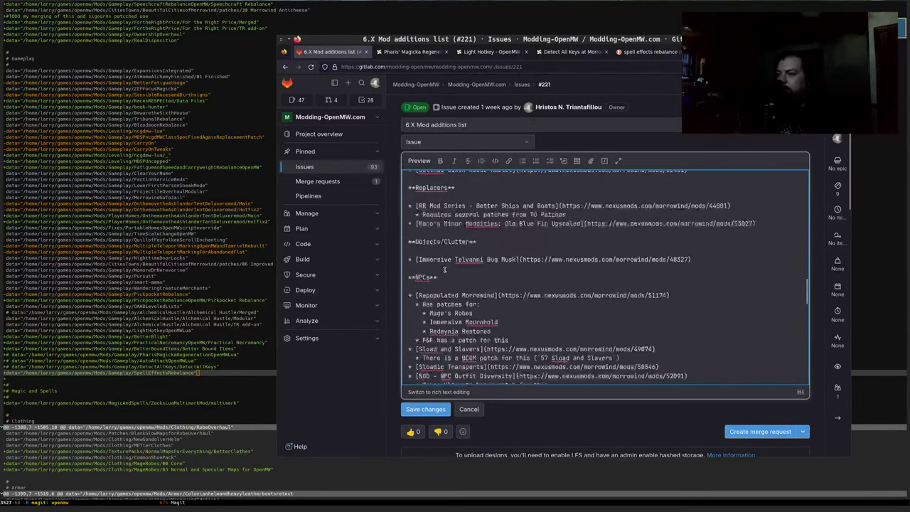
scroll(445, 268, "down", 10)
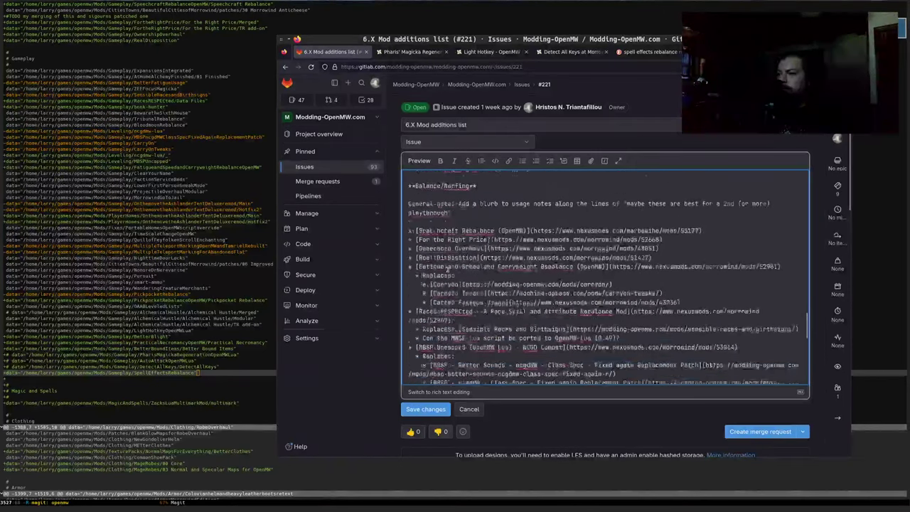
scroll(447, 292, "down", 3)
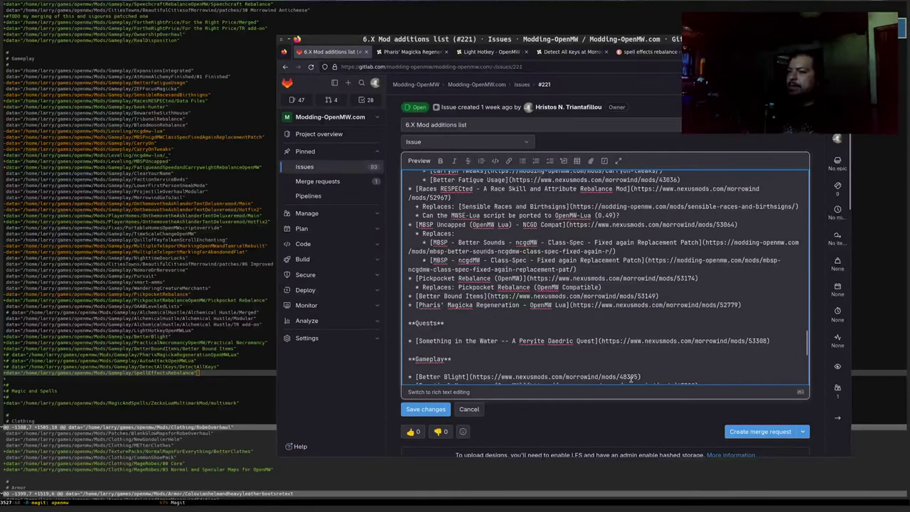
type("*")
key("Return")
type("[")
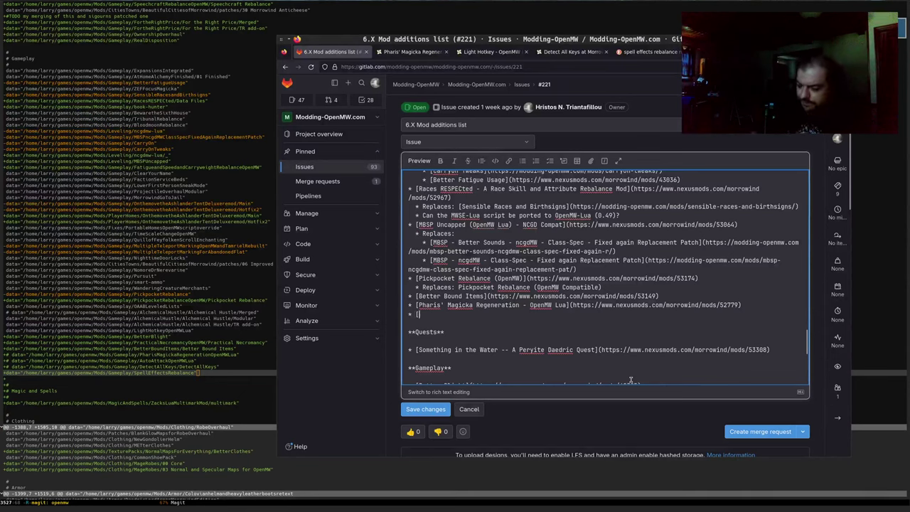
type("Spell Effects Rebalance](")
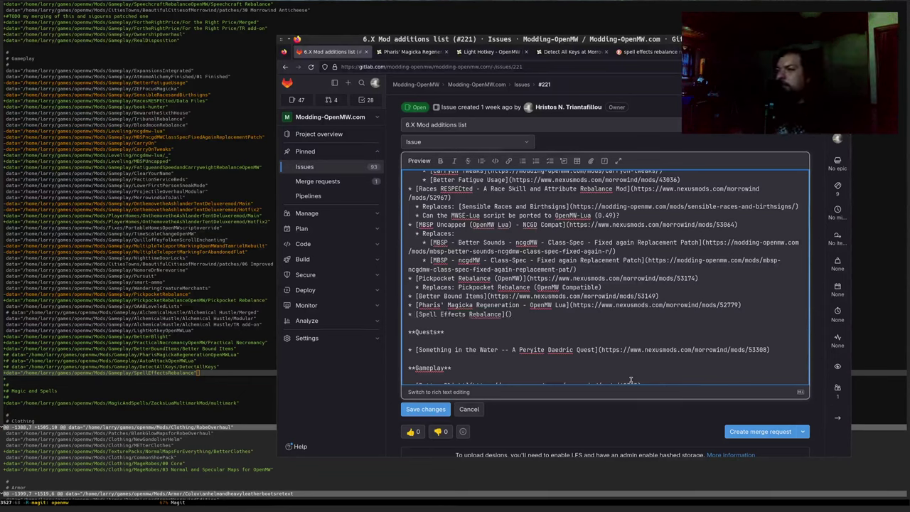
Step: Paste the Spell Effects Rebalance Nexus page URL as the entry's link
left_click(647, 51)
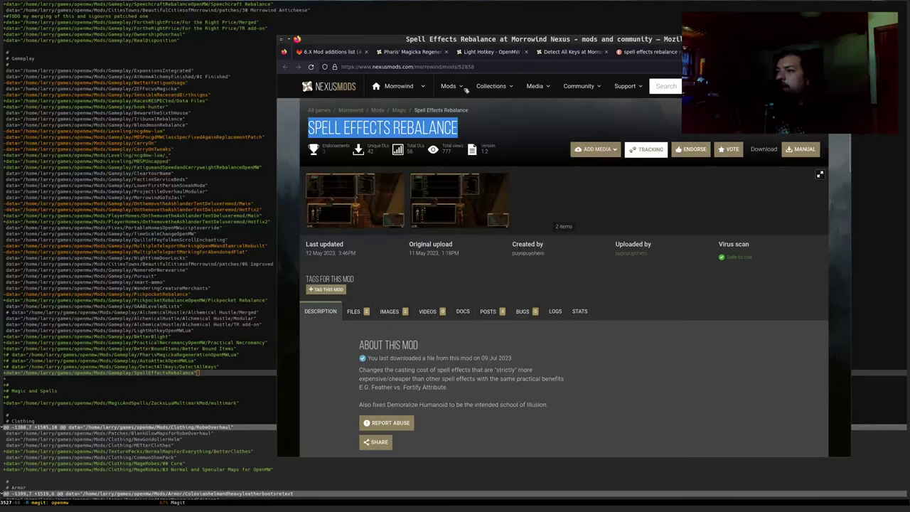
left_click(482, 67)
key("ctrl+c")
left_click(690, 347)
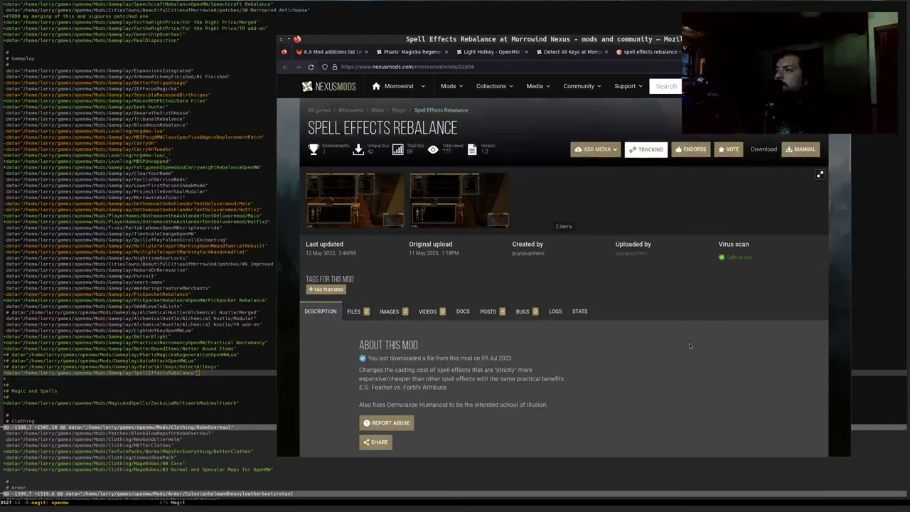
left_click(327, 52)
key("ctrl+v")
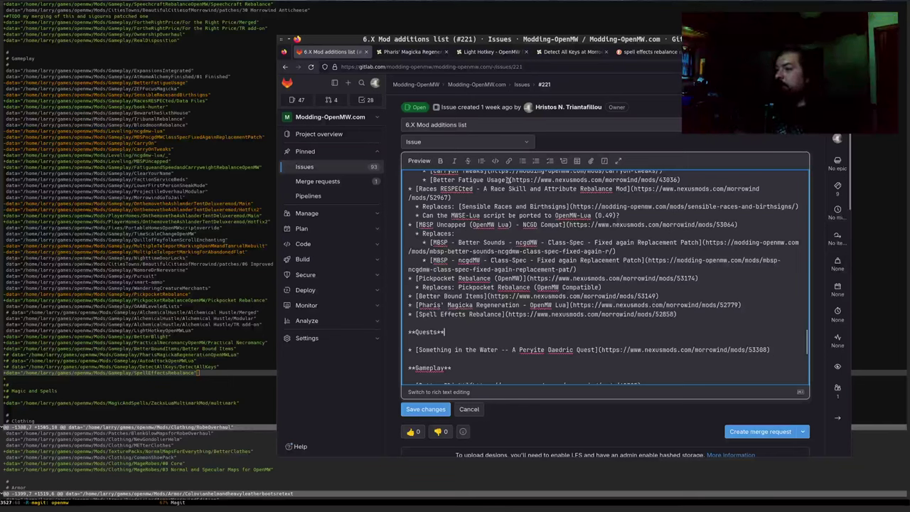
Step: Save issue #221's description and check Spell Effects Rebalance under Balance/Nerfing
left_click(221, 388)
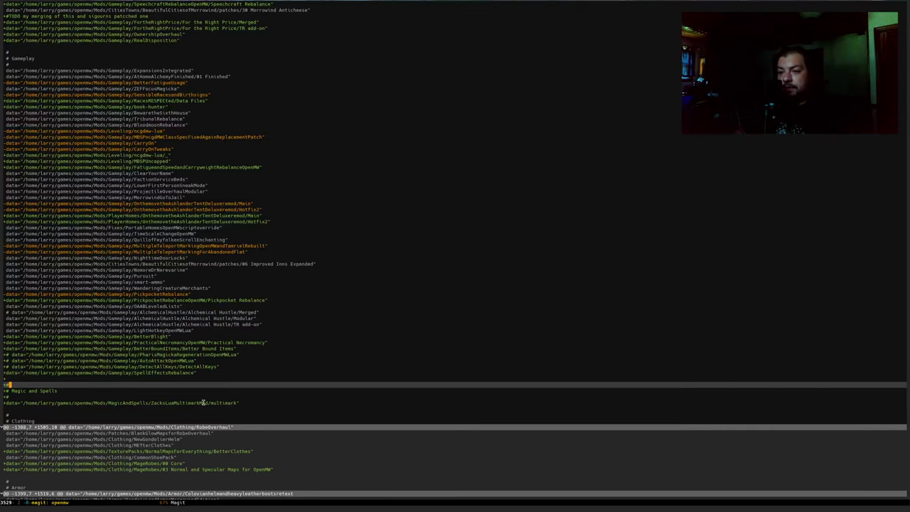
left_click(204, 403)
key("alt+Tab")
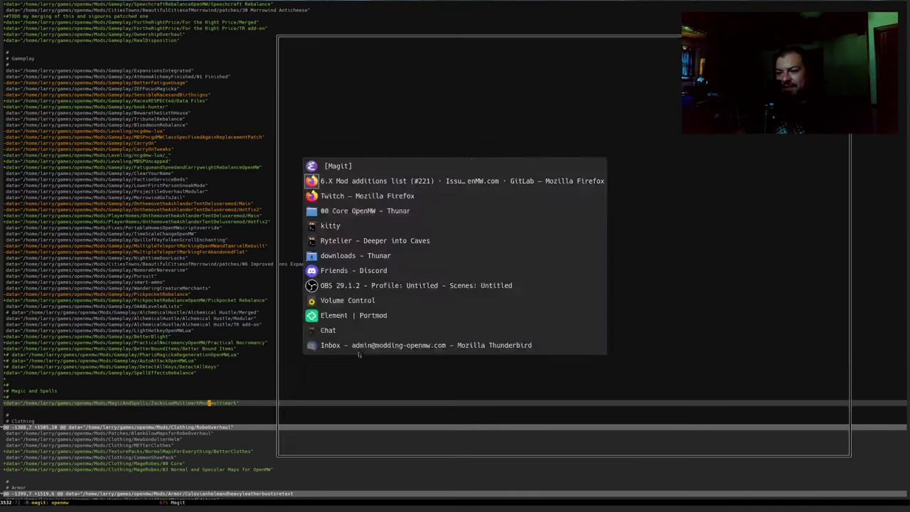
left_click(446, 406)
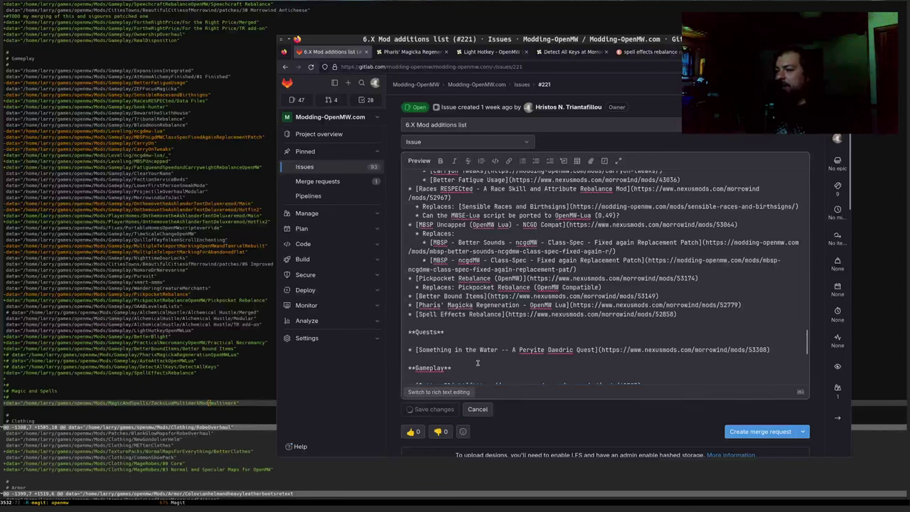
scroll(478, 349, "down", 15)
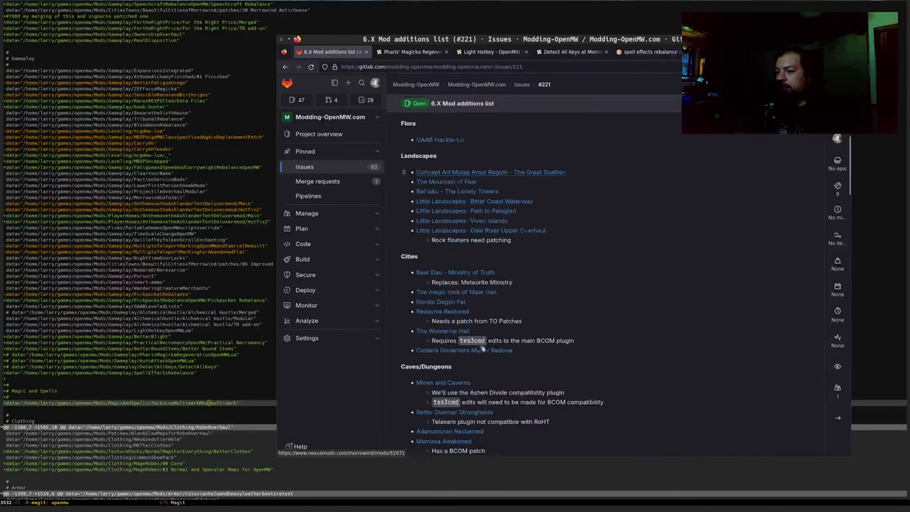
scroll(477, 346, "down", 15)
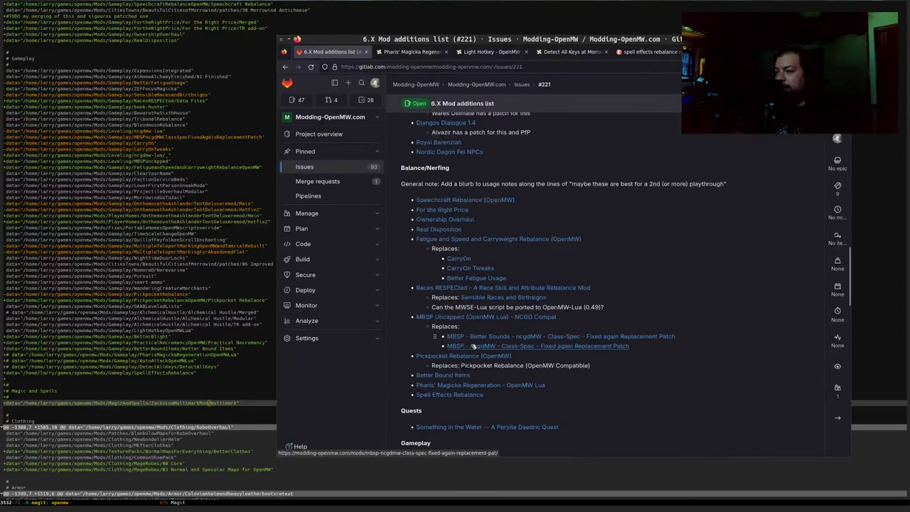
scroll(471, 346, "down", 2)
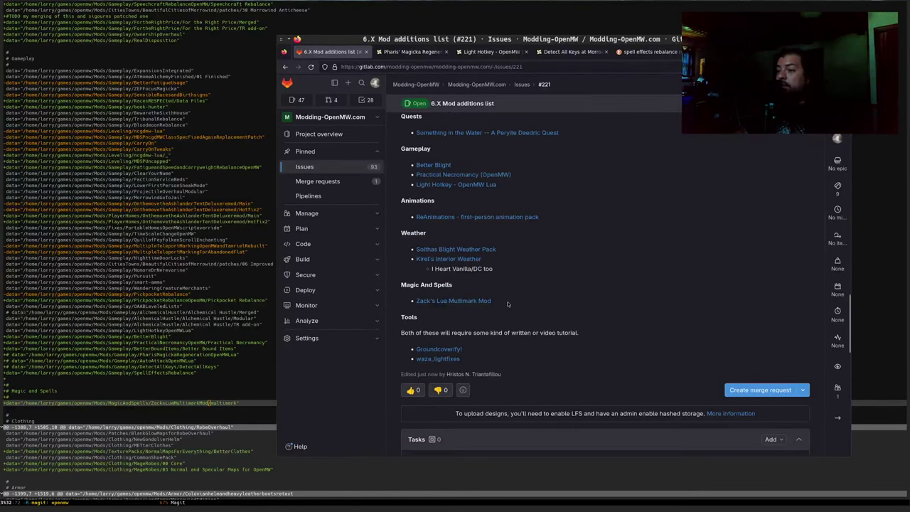
Step: Open and read through the Zack's Lua Multimark Mod page
left_click(469, 301)
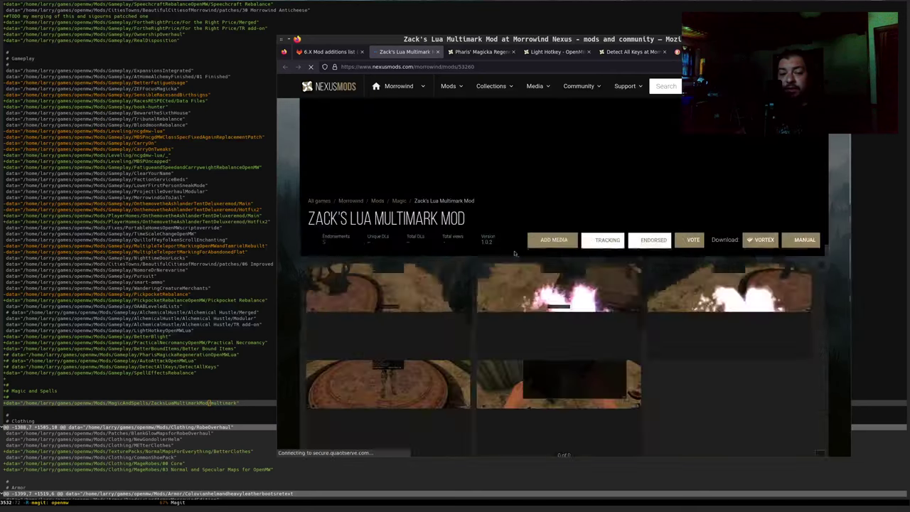
scroll(548, 274, "down", 1)
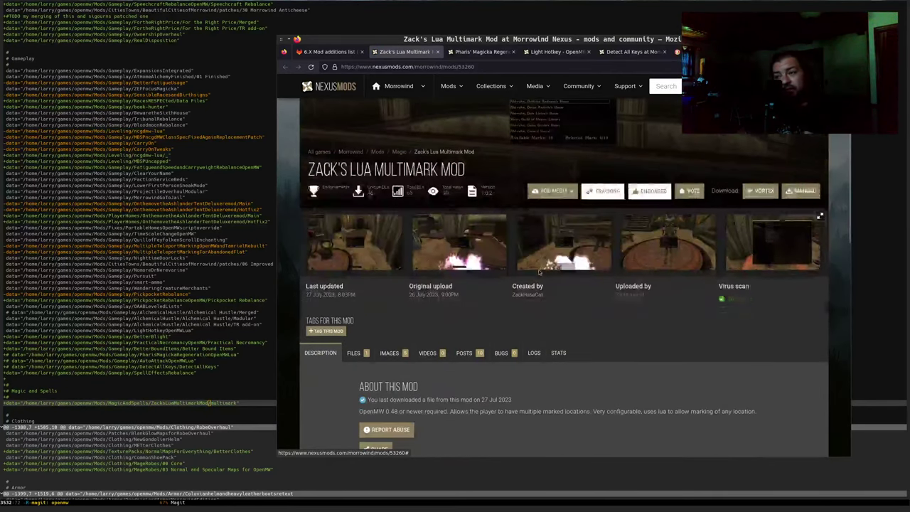
scroll(572, 263, "down", 1)
scroll(572, 263, "down", 5)
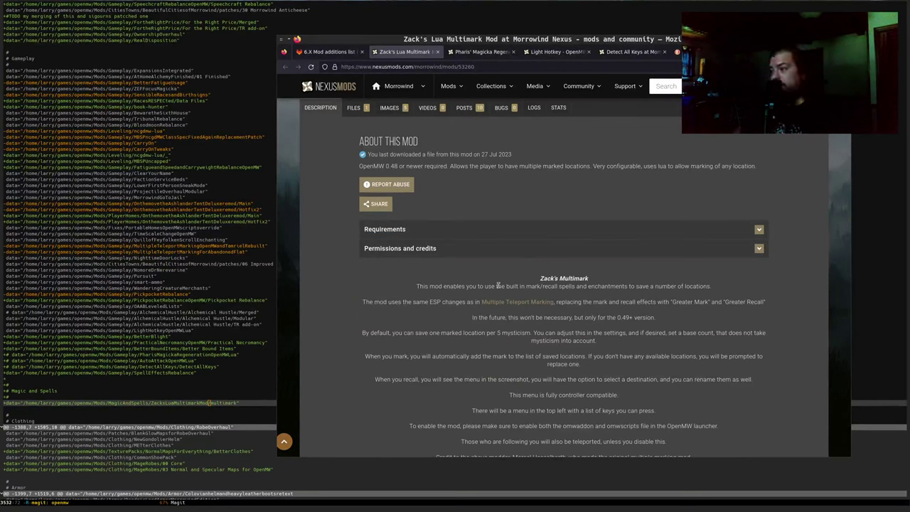
scroll(498, 286, "down", 2)
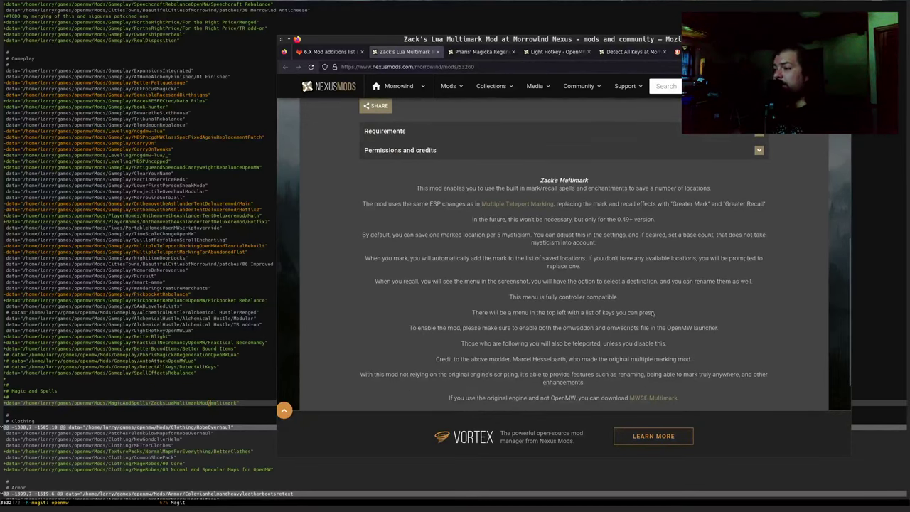
left_click(591, 395)
Step: Close the Pharis, Light Hotkey and Detect All Keys tabs
scroll(506, 322, "up", 5)
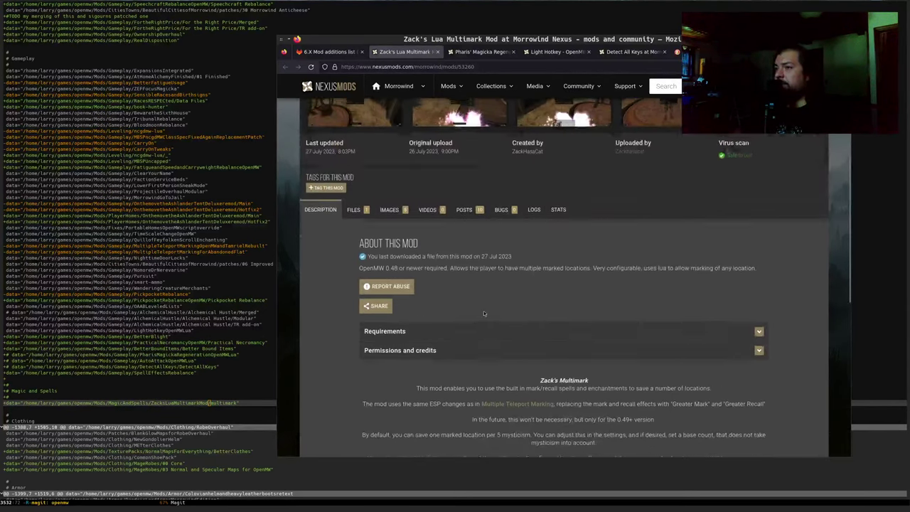
scroll(493, 310, "up", 2)
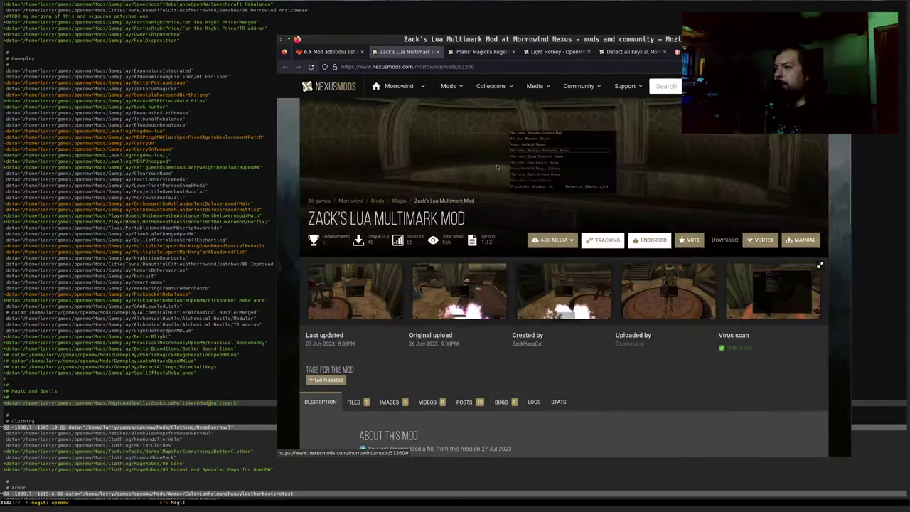
left_click(516, 52)
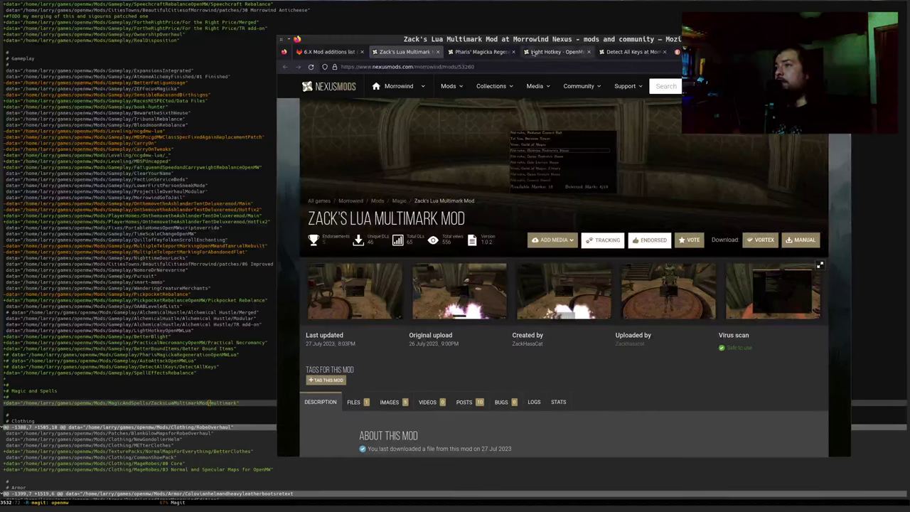
left_click(516, 52)
left_click(516, 52)
left_click(515, 53)
Step: Close the last Spell Effects tabs and load modding-openmw.com in a new tab
left_click(516, 52)
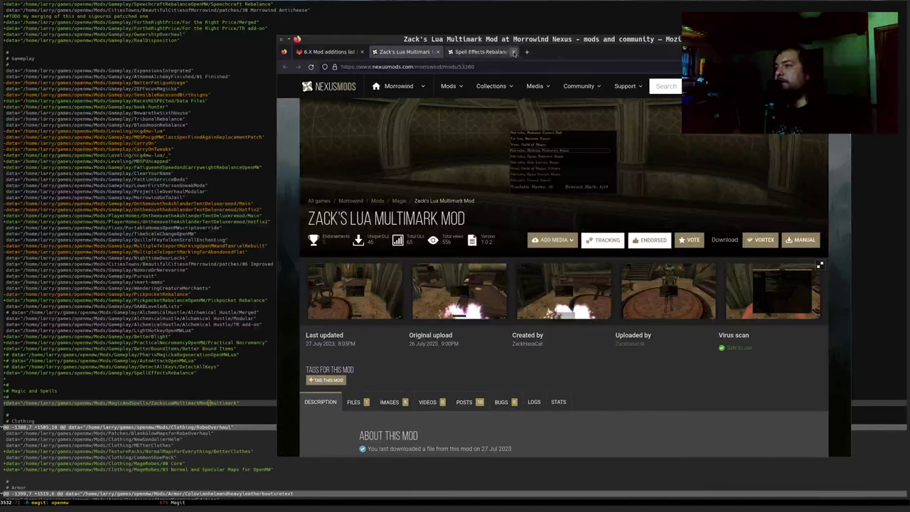
left_click(517, 52)
left_click(458, 52)
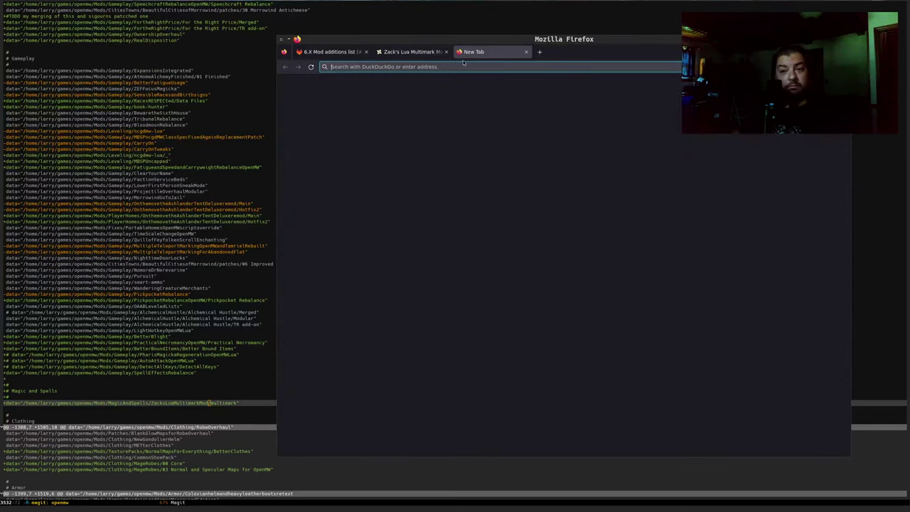
type("modding-openmw.com/")
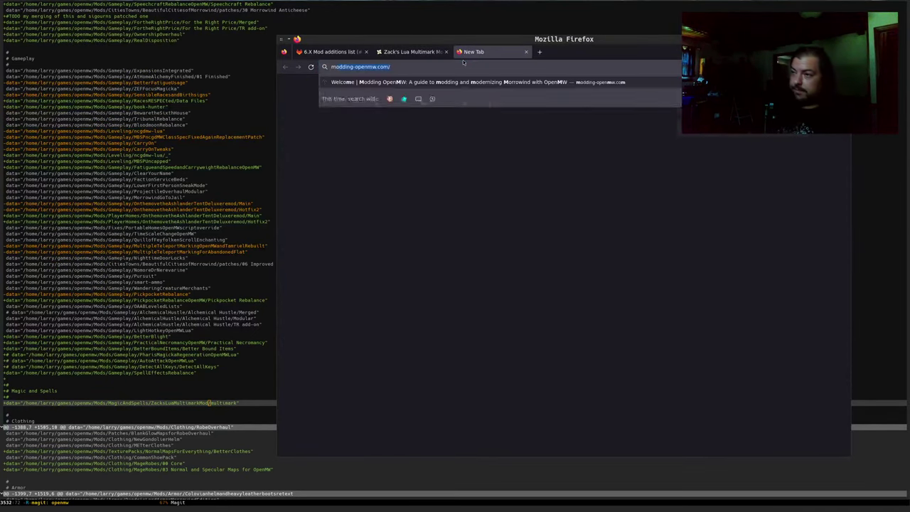
key("Return")
Step: Search 'multiple', keep Multiple Teleport Marking aside, and open Multiple Mark And Recall for TES3MP
type("multiple")
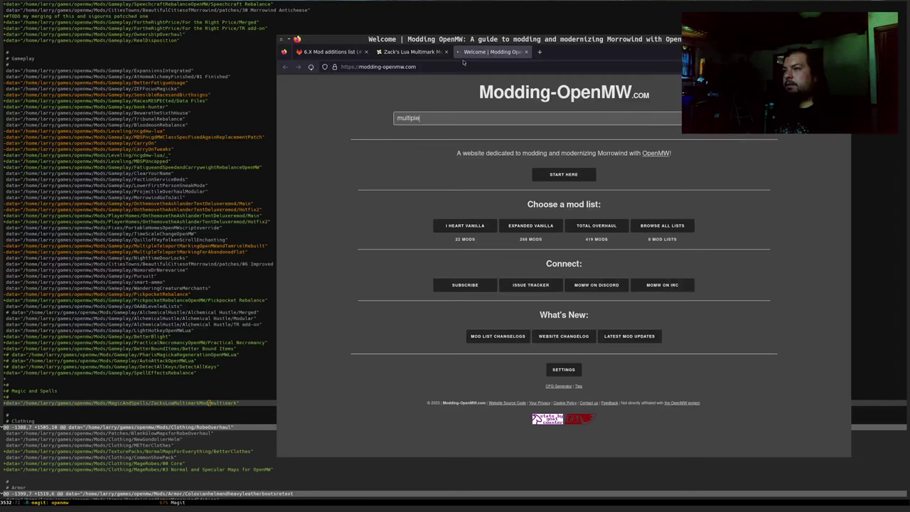
key("Return")
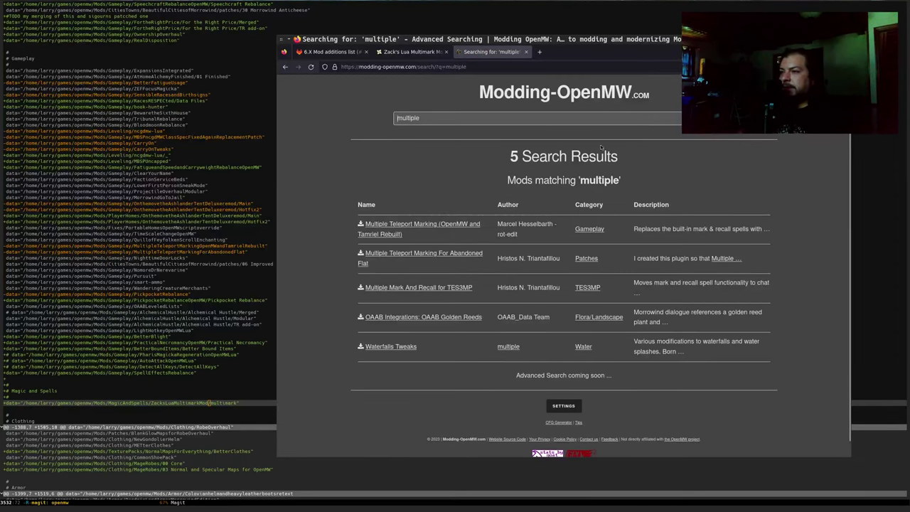
middle_click(390, 234)
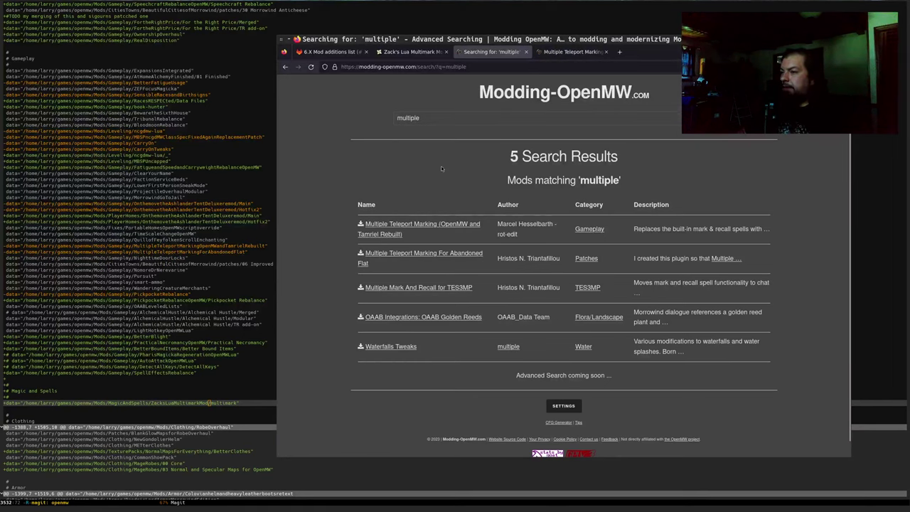
left_click(429, 287)
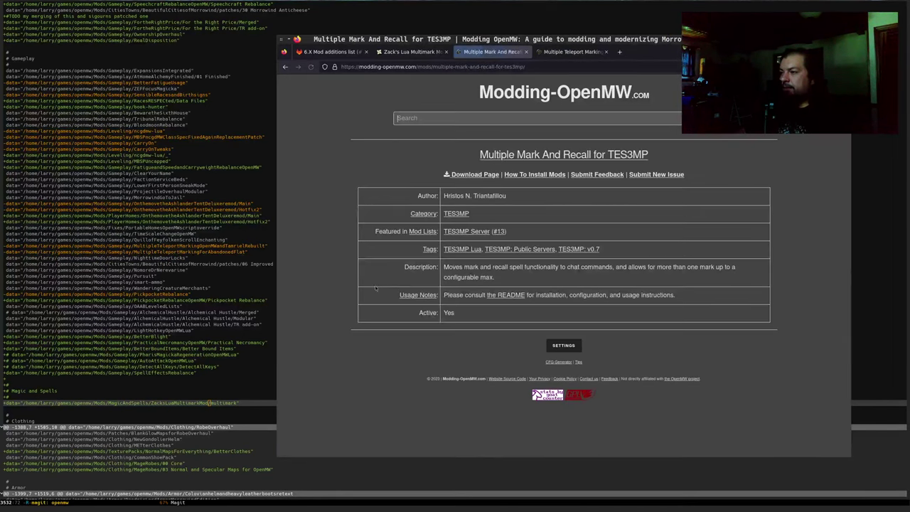
Step: Browse the tes3mp-mmar GitHub repository's README and main.lua code, then close that tab
left_click(477, 174)
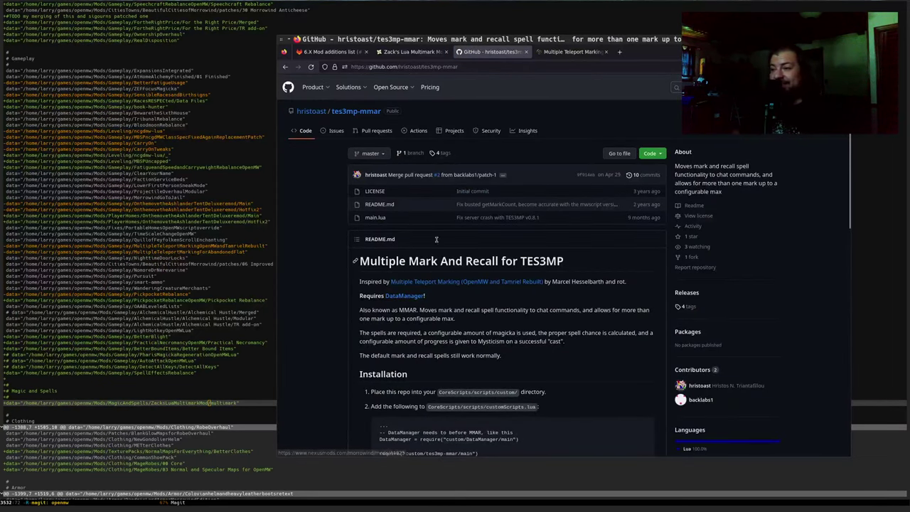
scroll(389, 238, "down", 2)
scroll(389, 237, "down", 2)
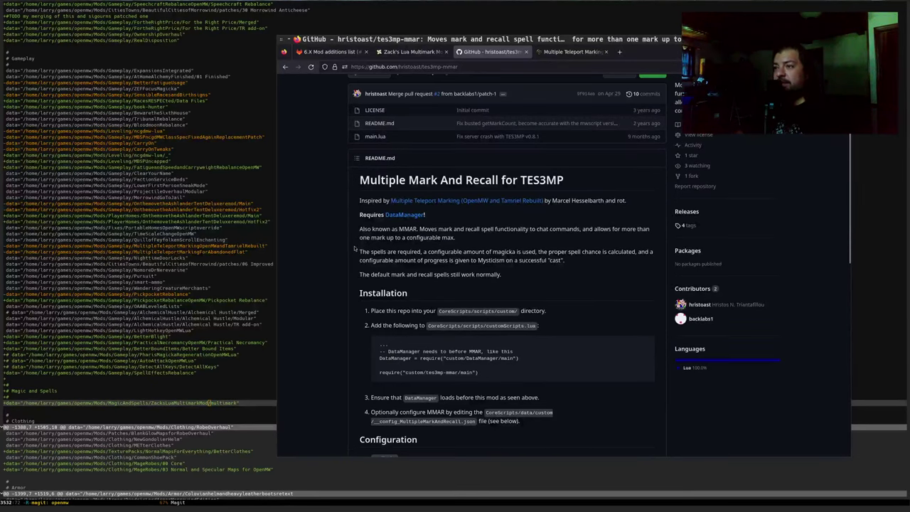
scroll(342, 248, "up", 2)
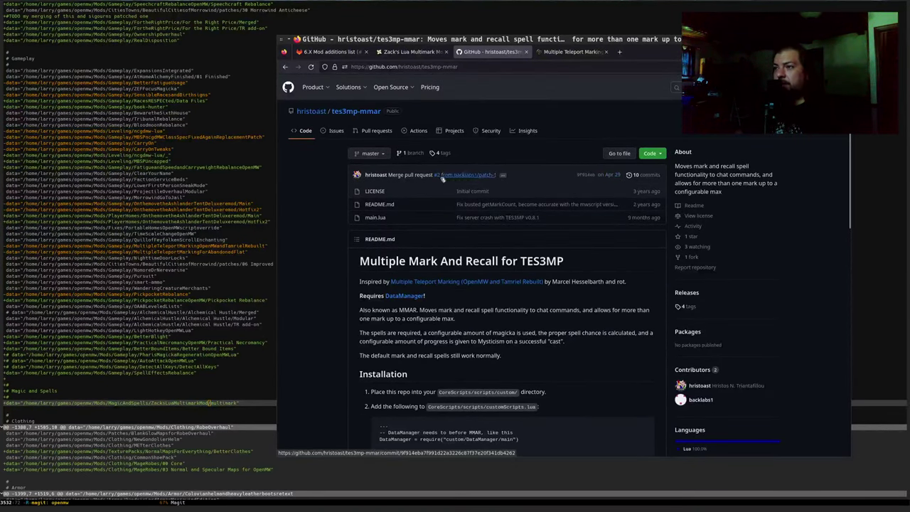
left_click(375, 218)
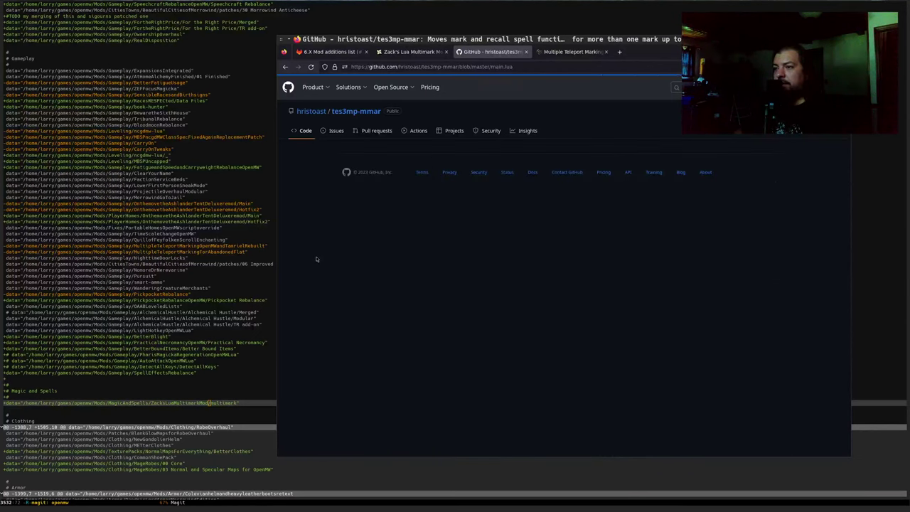
scroll(316, 258, "down", 10)
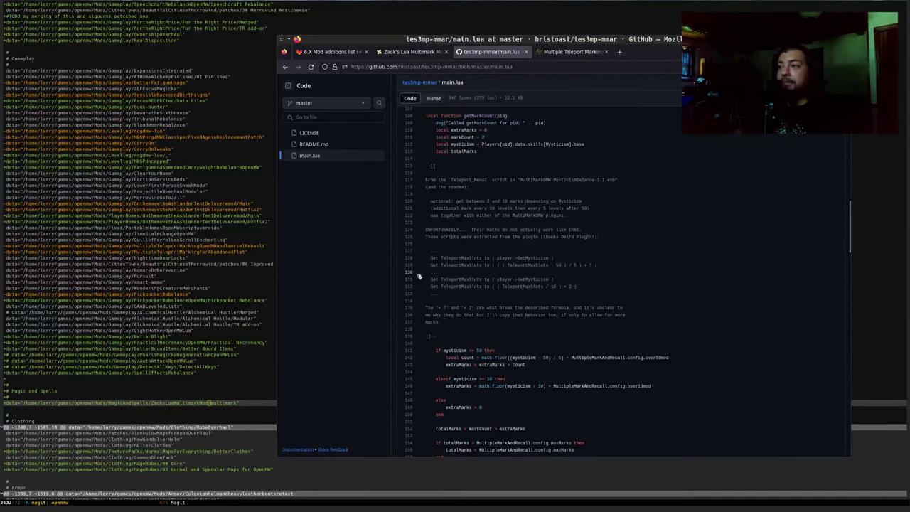
key("ctrl+w")
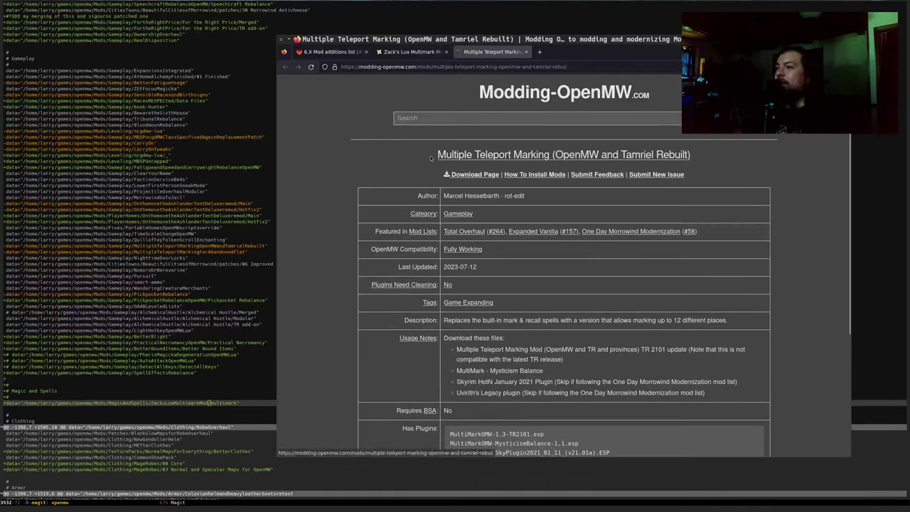
Step: Copy the Multiple Teleport Marking (OpenMW and Tamriel Rebuilt) title and return to the issue
left_click_drag(437, 155, 703, 162)
key("ctrl+c")
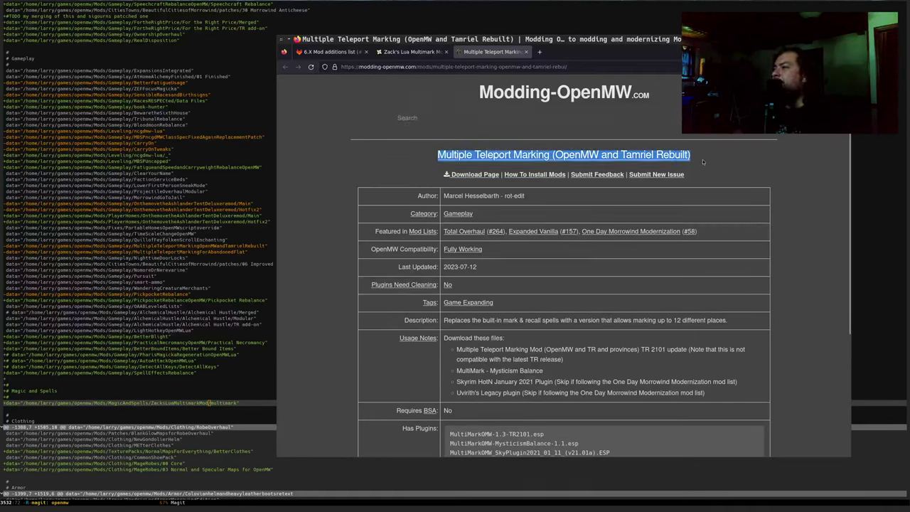
left_click(360, 52)
scroll(680, 148, "up", 15)
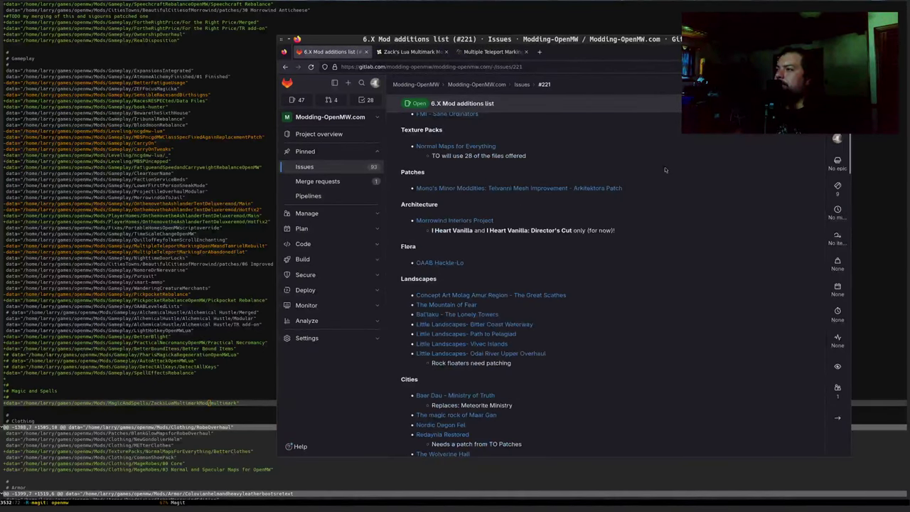
Step: Add an indented 'Replaces:' line with the pasted mod name under Zack's Lua Multimark Mod, and save
key("e")
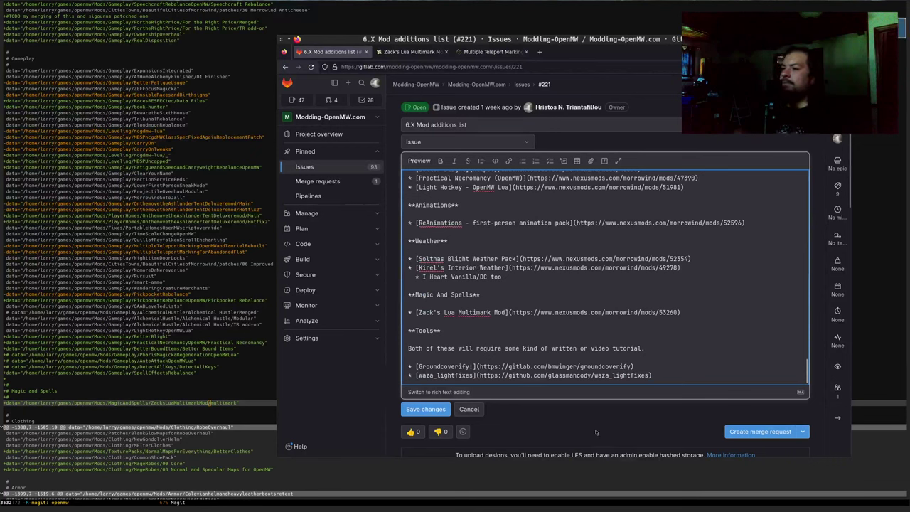
key("Return")
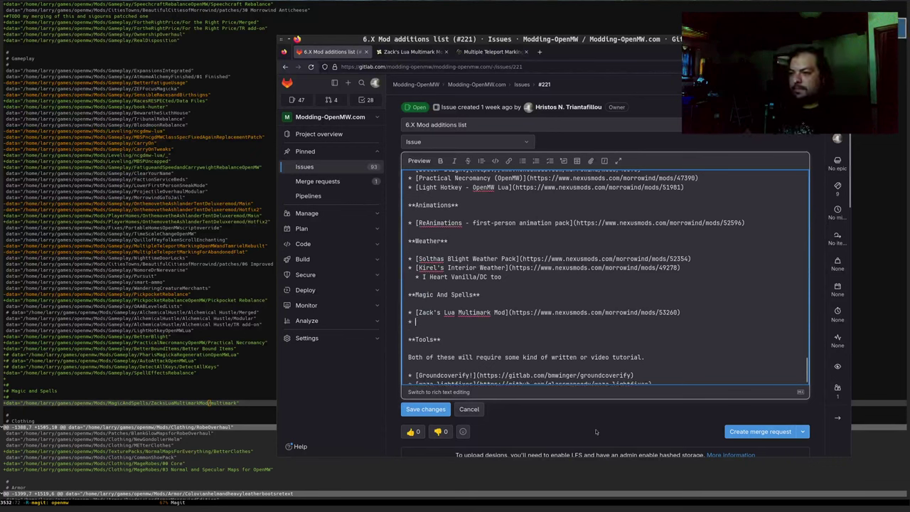
key("Tab")
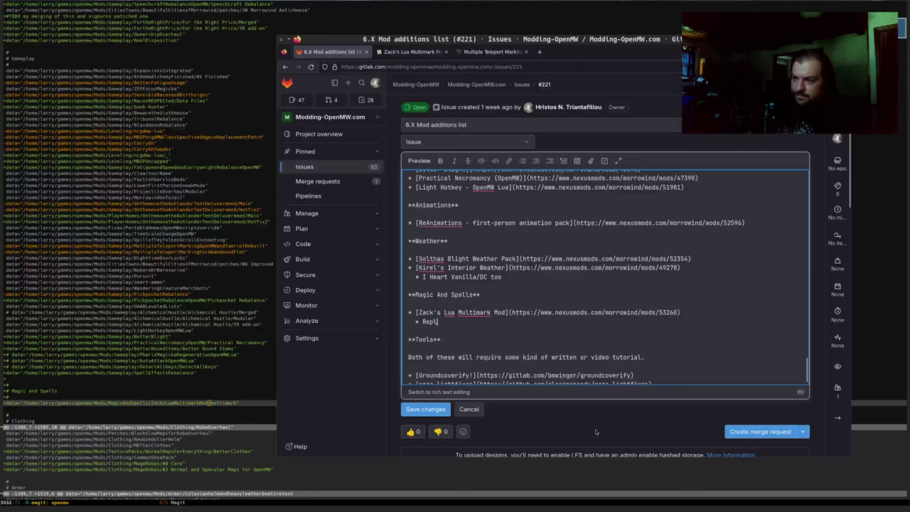
type("Replaces:")
key("ctrl+v")
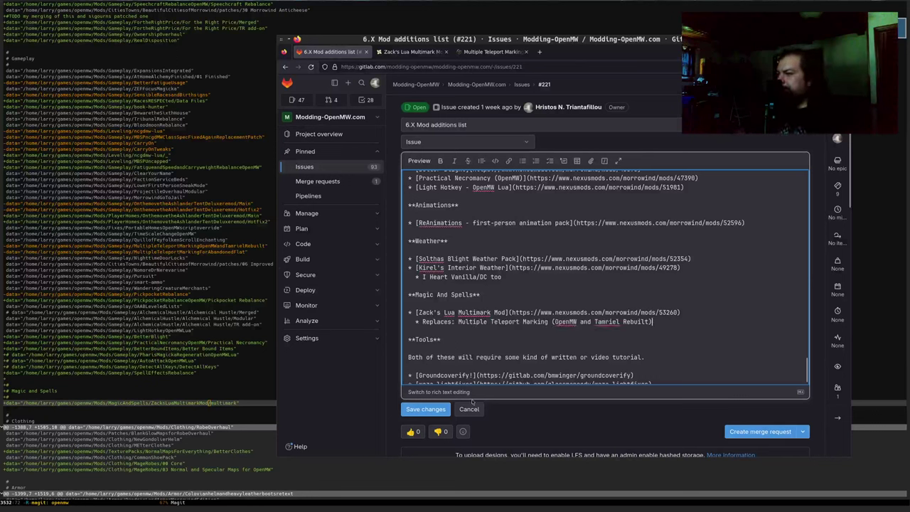
left_click(428, 411)
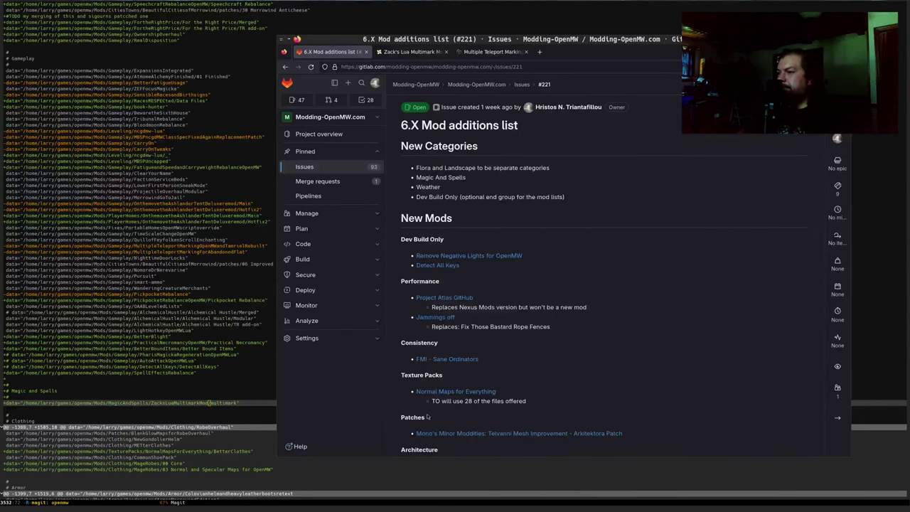
Step: Close the Multiple Teleport Marking page
left_click(491, 51)
left_click(339, 228)
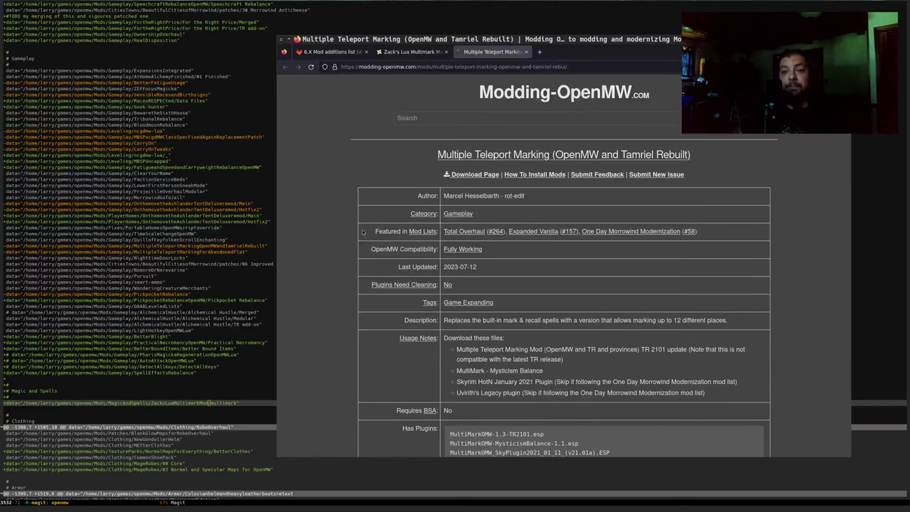
key("ctrl+w")
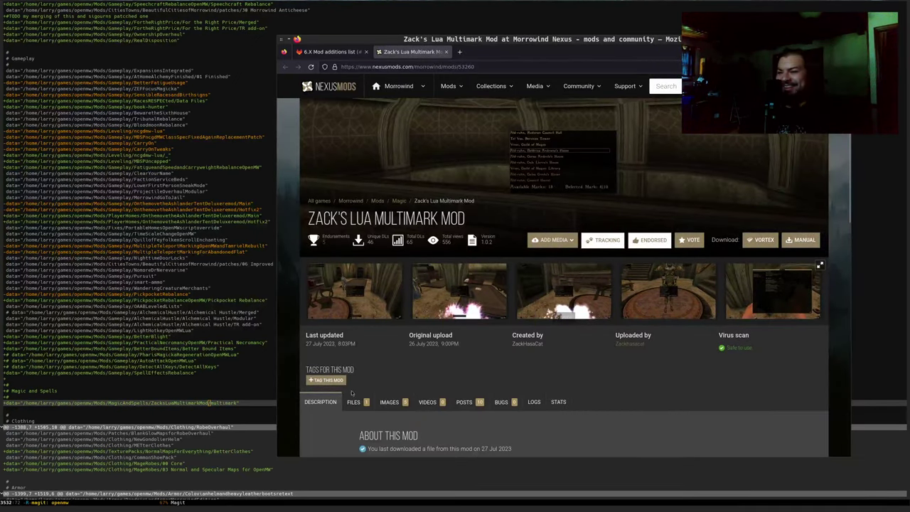
Step: View the first Zack's Lua Multimark Mod screenshot, then close that page and the image viewer
scroll(601, 266, "down", 2)
scroll(601, 267, "up", 2)
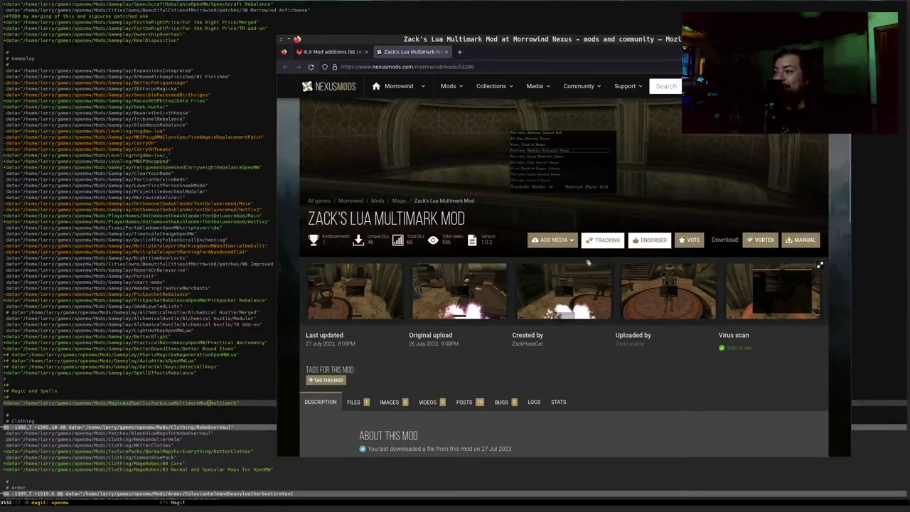
left_click(350, 303)
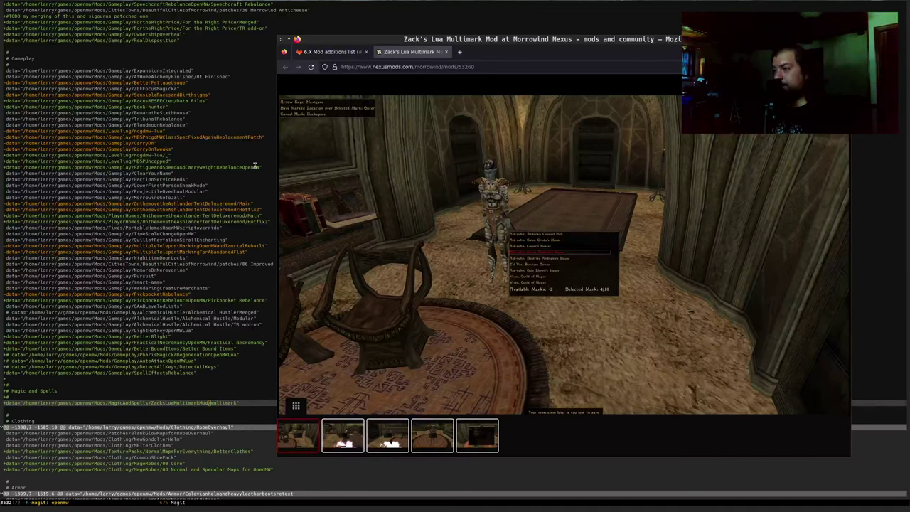
key("ctrl+w")
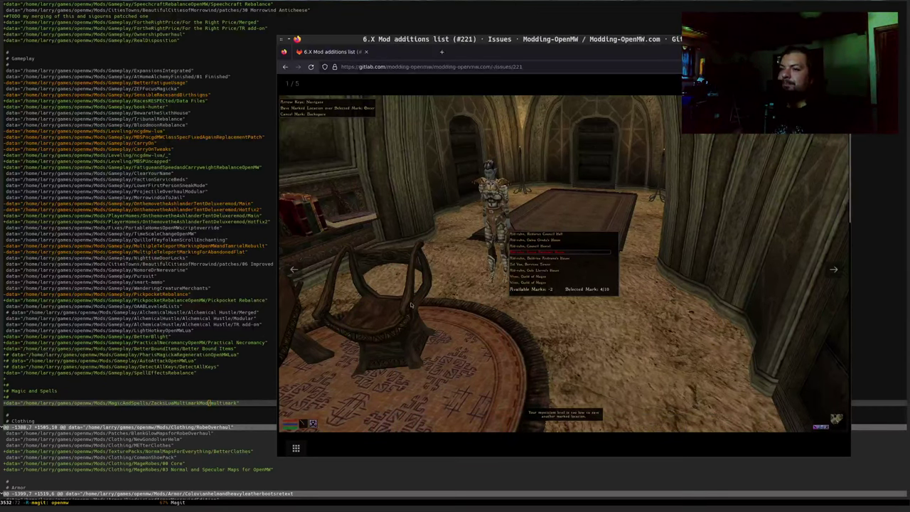
key("Escape")
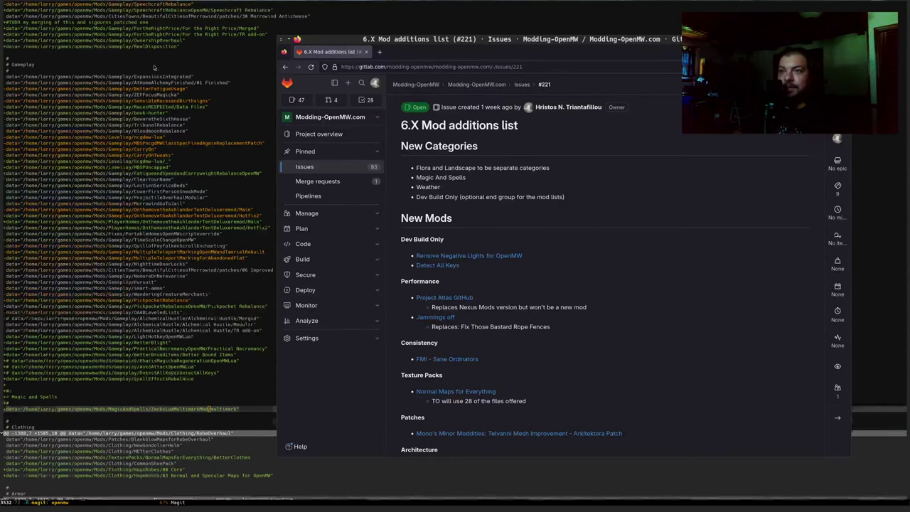
Step: In Magit, collapse the 1320 hunk and move down to the Clothing hunk, then return to the browser
scroll(160, 87, "up", 12)
left_click(178, 69)
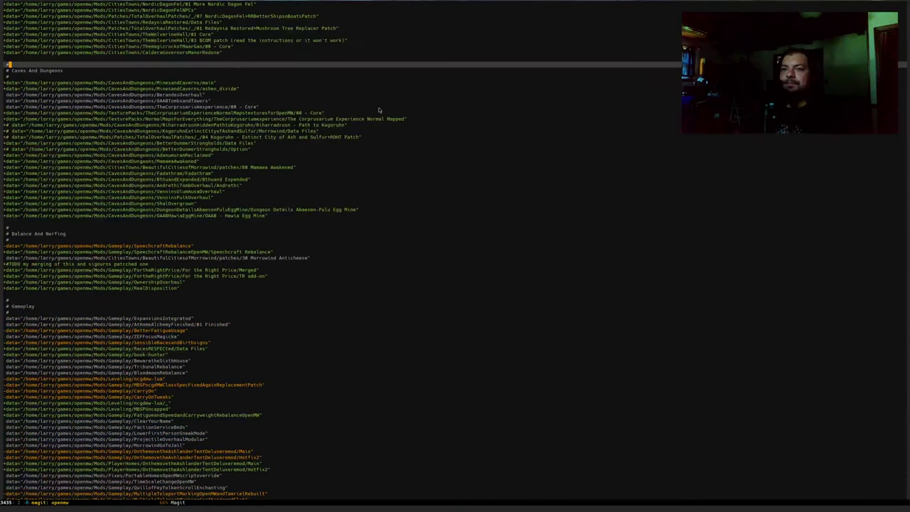
key("Up")
key("Up")
key("Up")
key("Up")
key("Up")
key("Up")
key("Up")
key("Up")
key("Up")
key("Up")
key("Up")
key("Up")
key("Up")
key("Up")
key("Up")
key("Up")
key("Up")
key("Up")
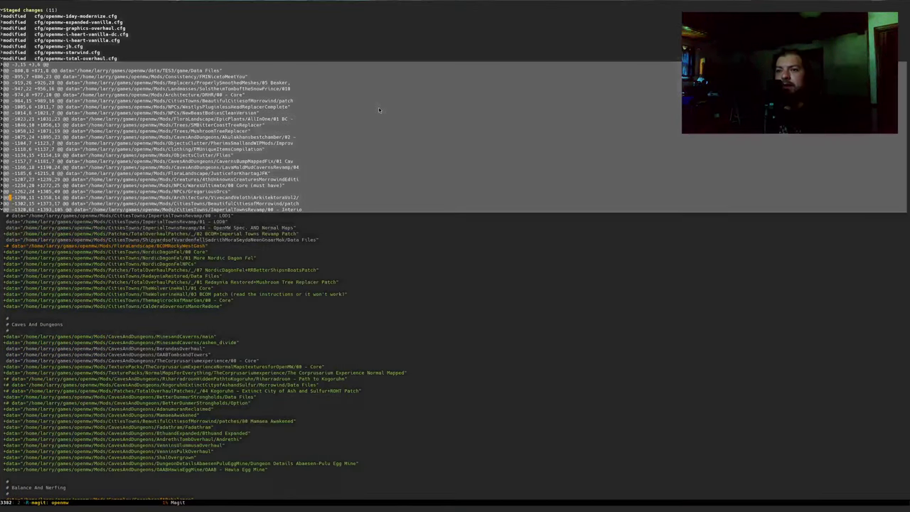
key("Tab")
key("Down")
key("Down")
key("Down")
key("Down")
key("Down")
key("Down")
key("Down")
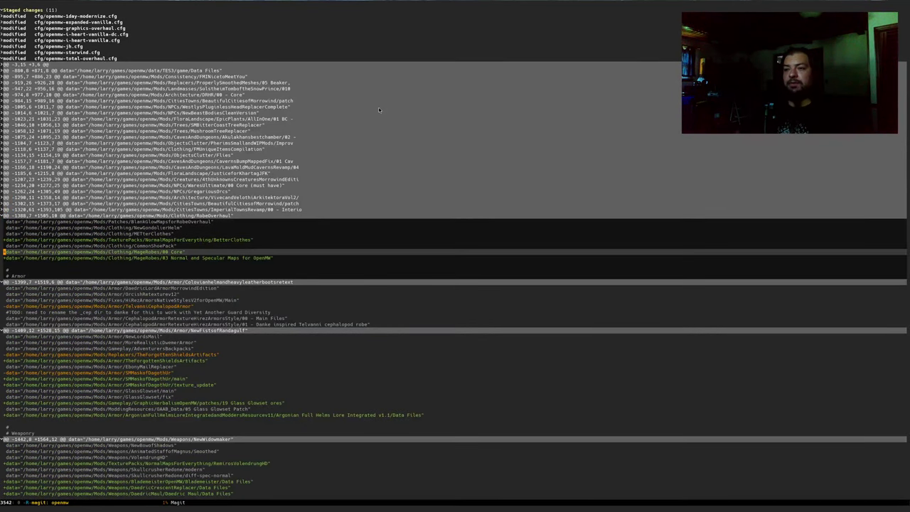
key("alt+Tab")
Step: Search the issue page for 'mage's' and then for the Clothing heading
key("ctrl+f")
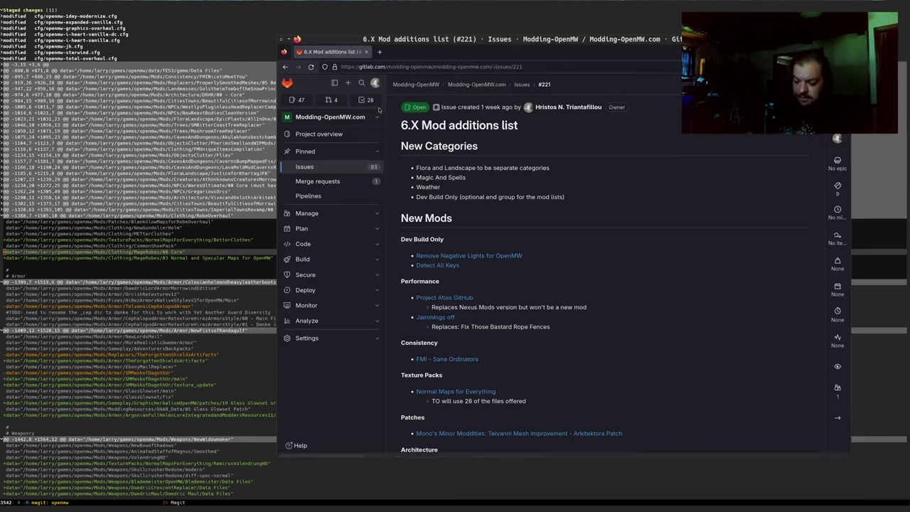
type("mage")
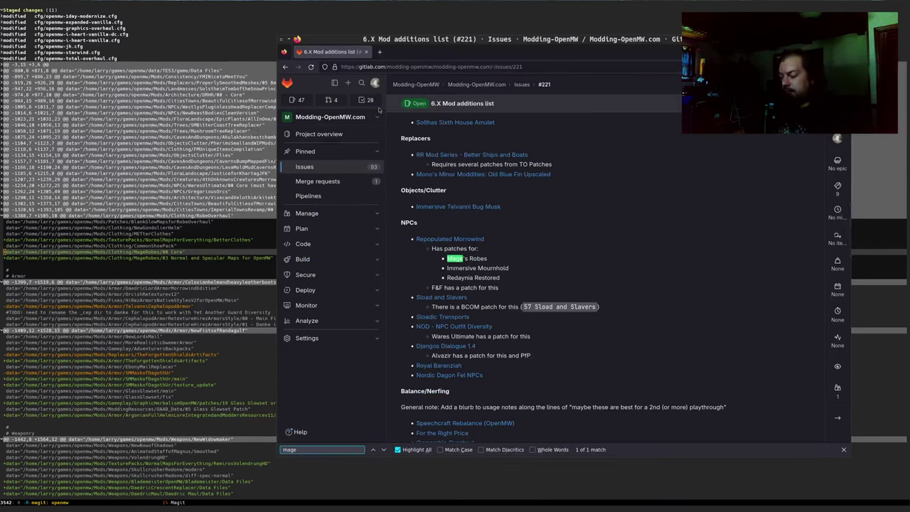
type("'s")
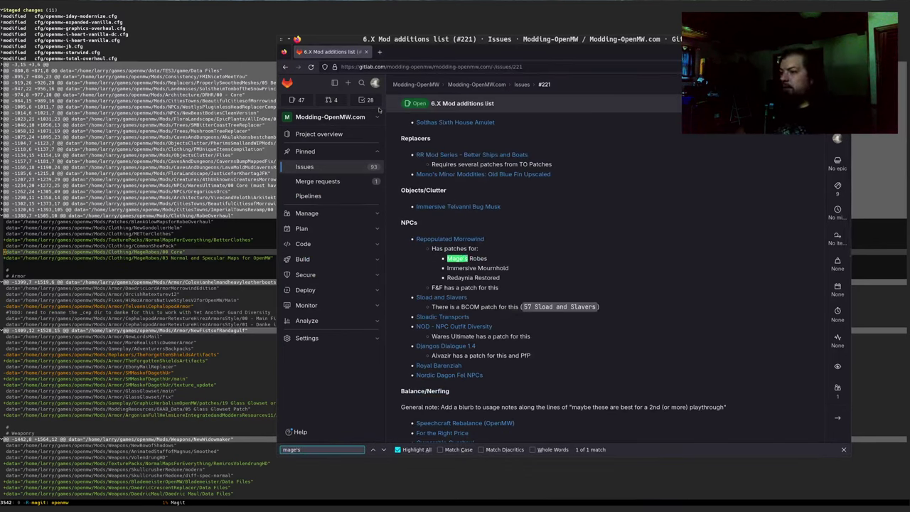
key("Escape")
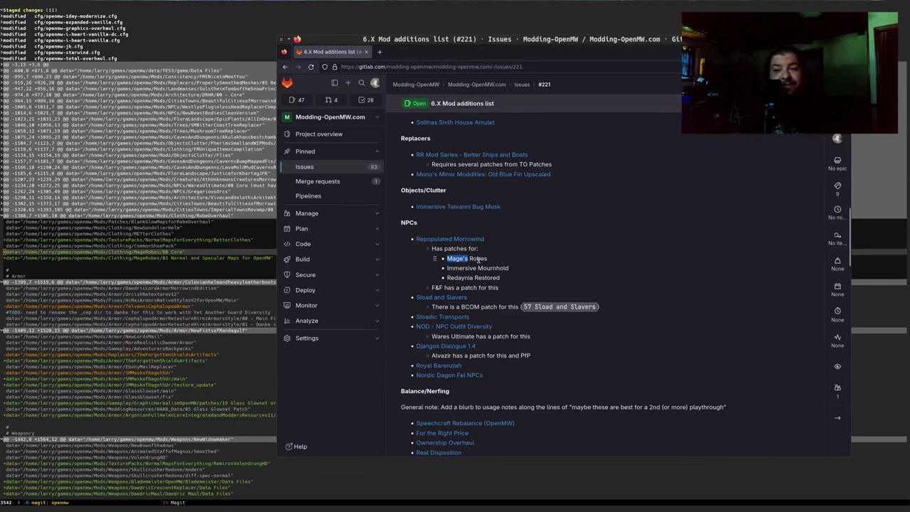
scroll(525, 259, "up", 4)
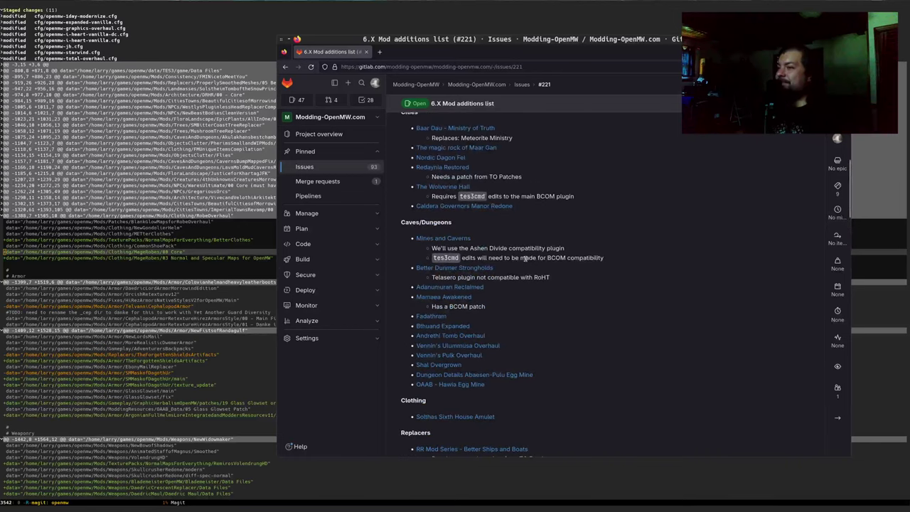
key("ctrl+f")
type("clothing")
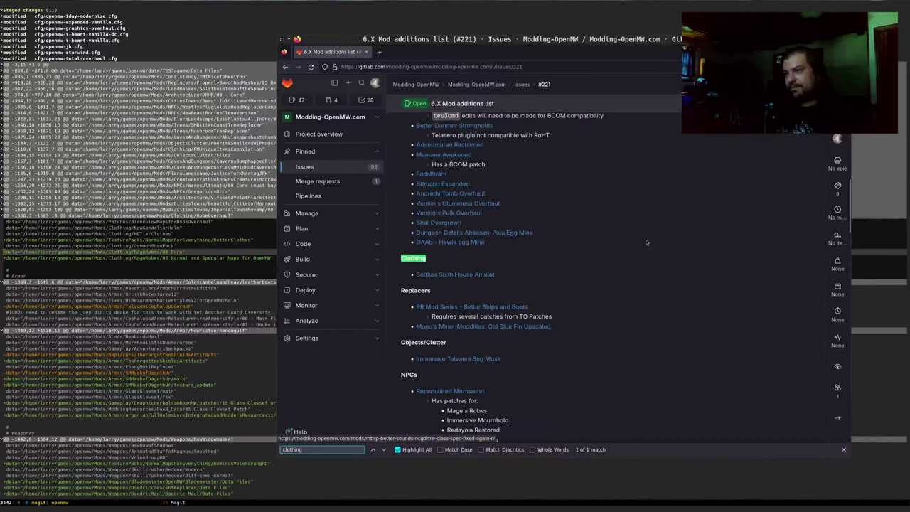
key("Escape")
scroll(645, 242, "up", 15)
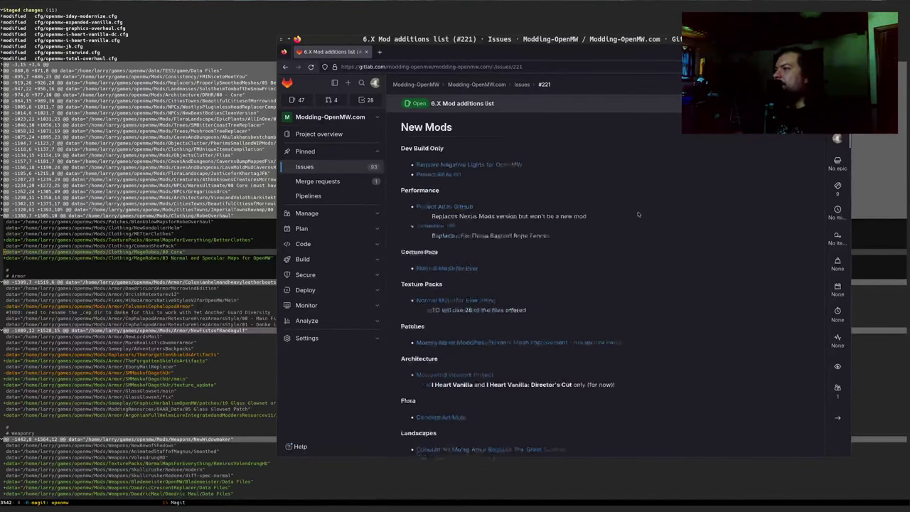
Step: Edit the description and add an empty bullet below Solthas Sixth House Amulet under Clothing
key("e")
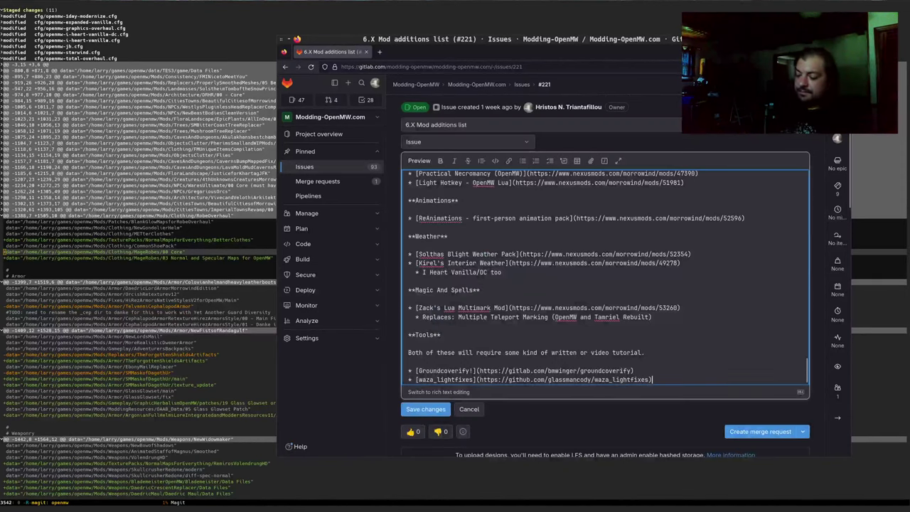
key("ctrl+f")
type("clothing")
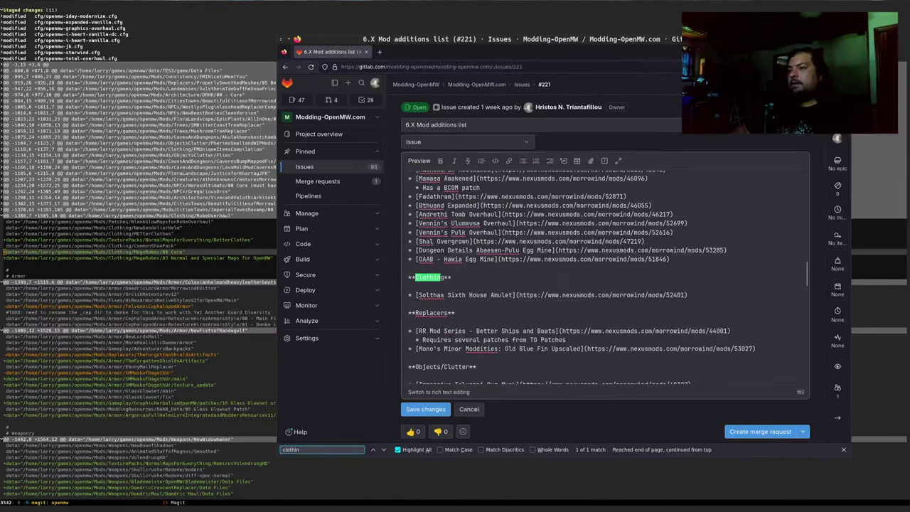
left_click(694, 291)
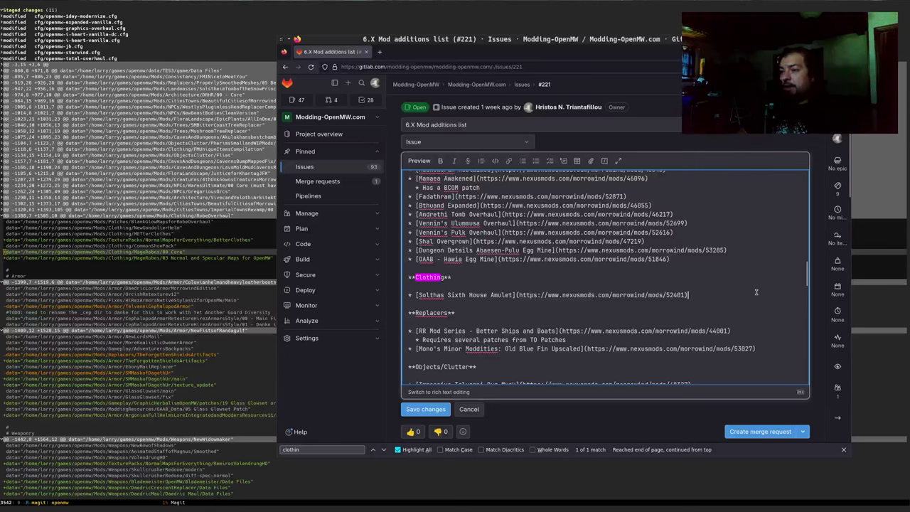
key("Return")
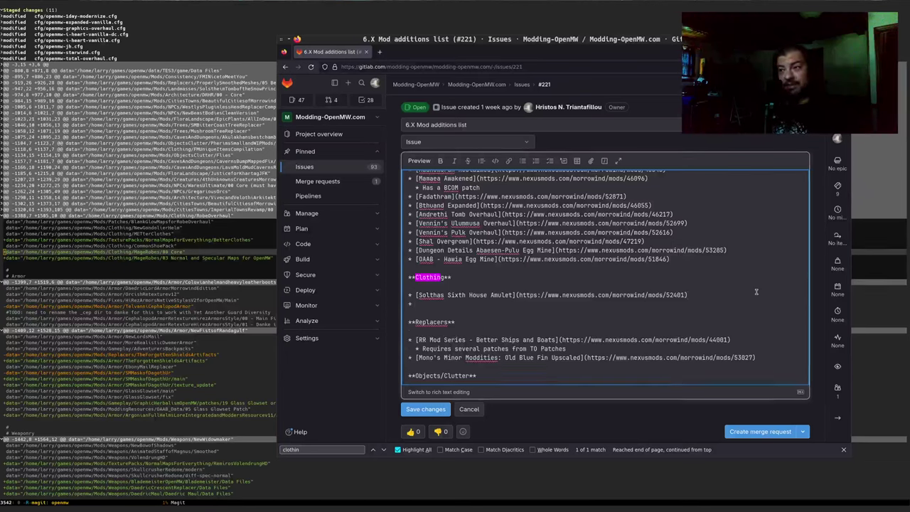
key("ctrl+t")
Step: Search 'mage's robes nexus mods morrowind' and open the plain Mage Robes Nexus page
type("ma")
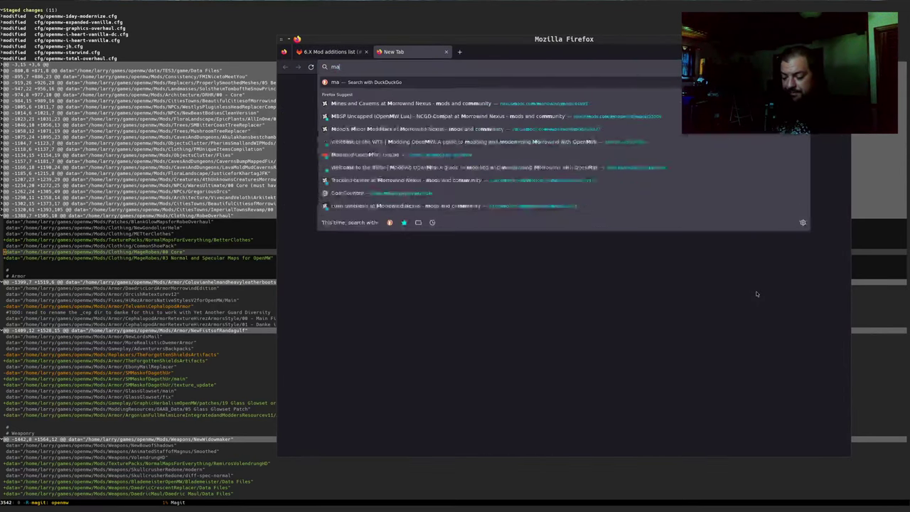
type("ge's robes nex")
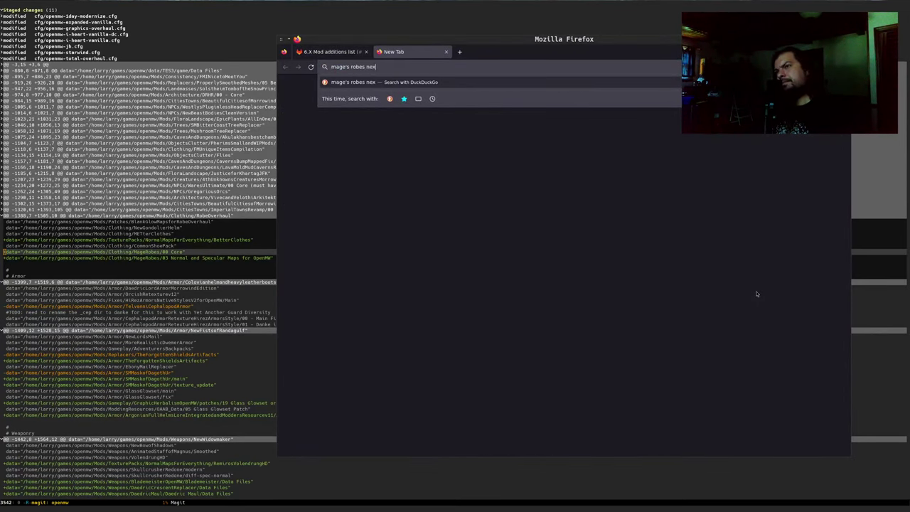
type("us mods morrowind")
key("Return")
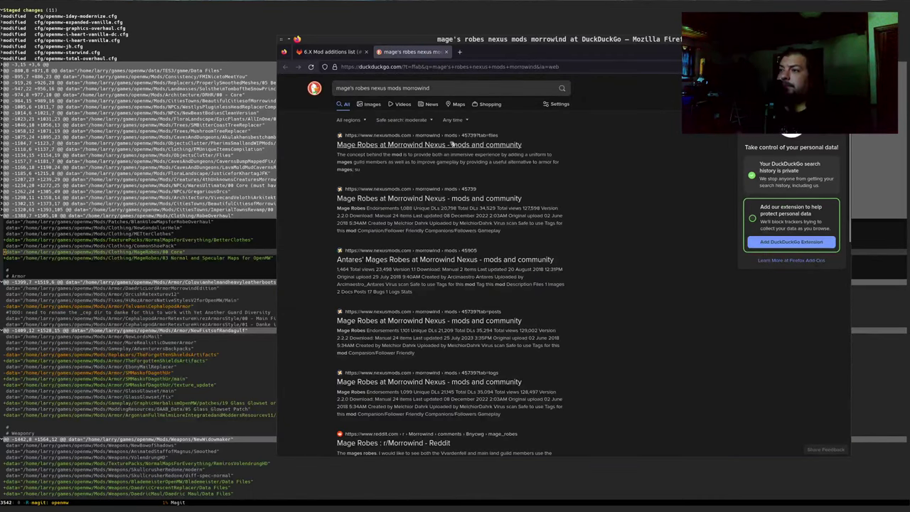
left_click(451, 145)
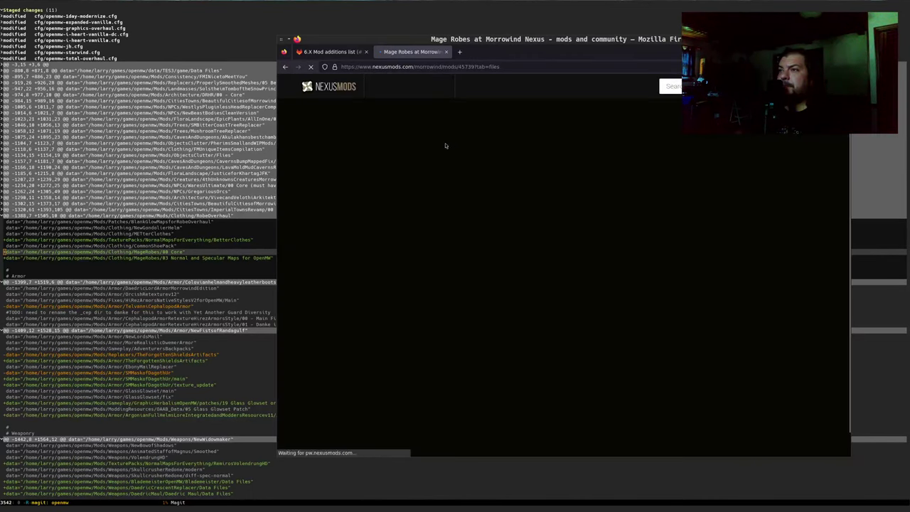
key("ctrl+l")
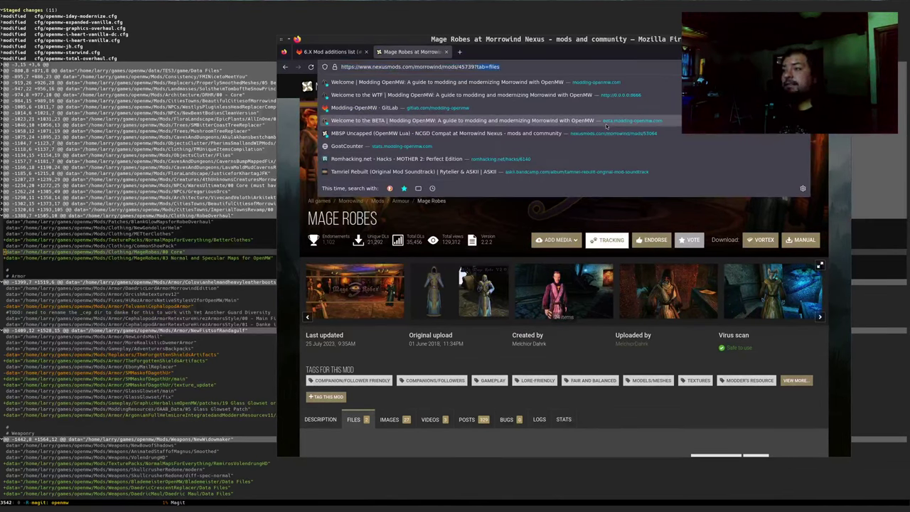
key("BackSpace")
key("Return")
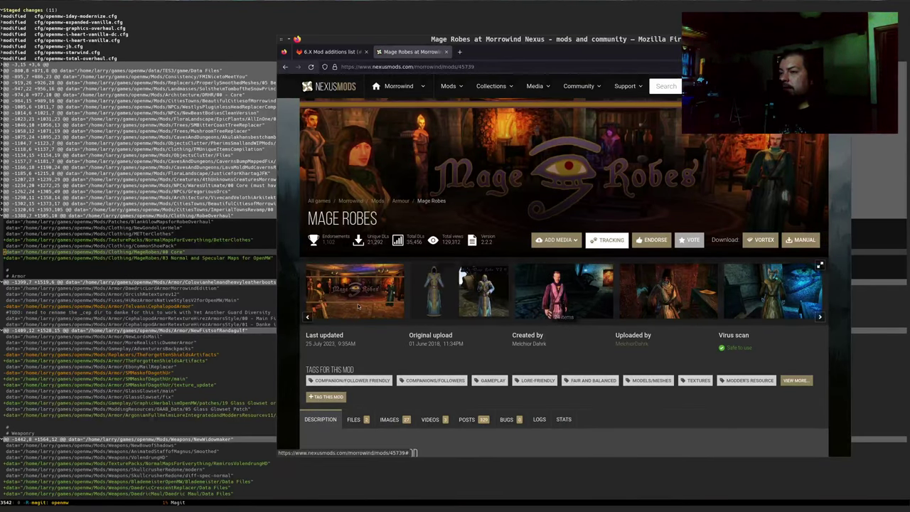
Step: Page through the Mage Robes screenshot gallery
left_click(340, 315)
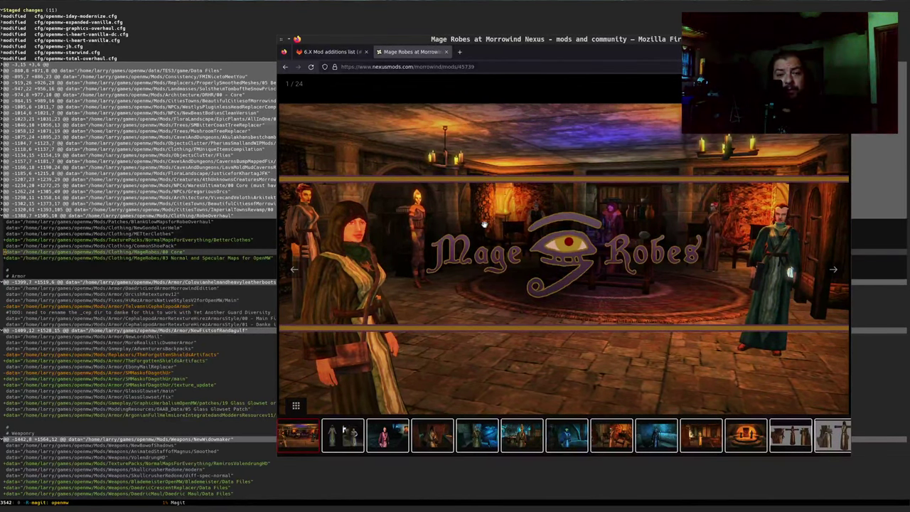
key("Right")
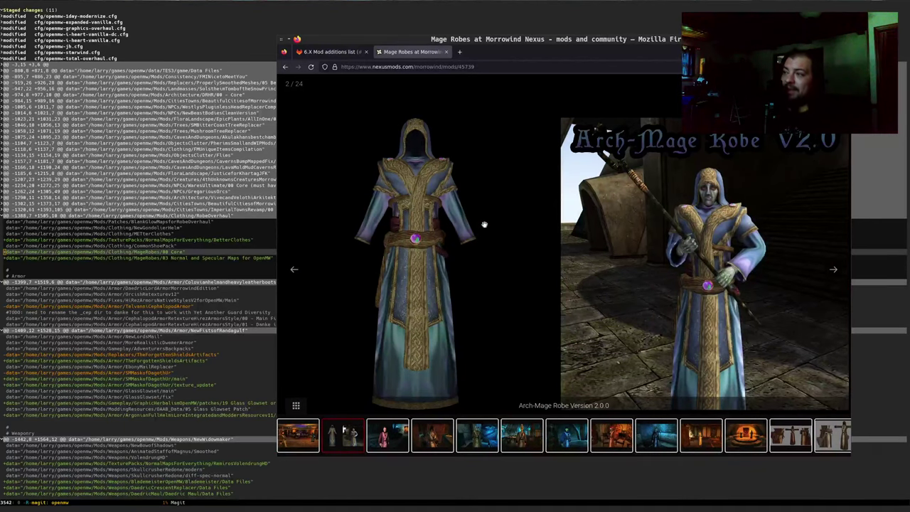
key("Right")
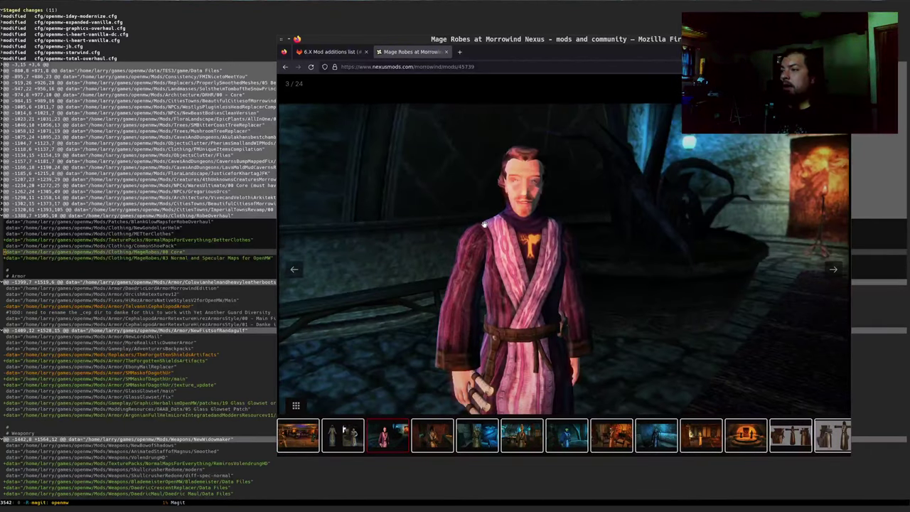
key("Right")
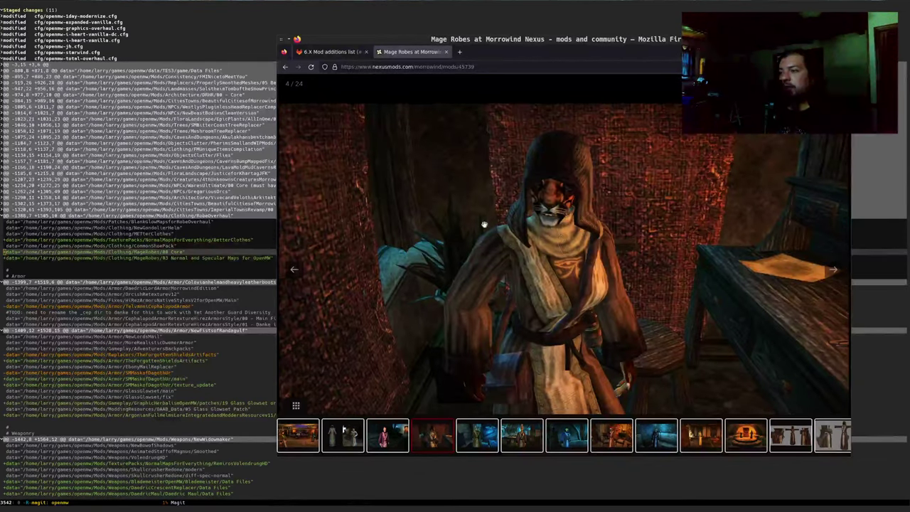
key("Right")
key("Right")
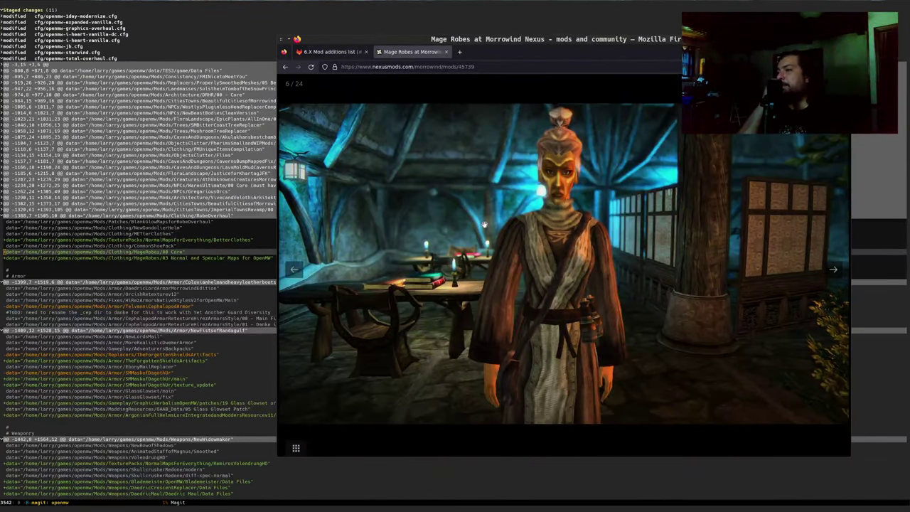
key("Escape")
Step: Check the mod's files and Version 2.2.0 changelog, then select the MAGE ROBES title
scroll(367, 234, "down", 2)
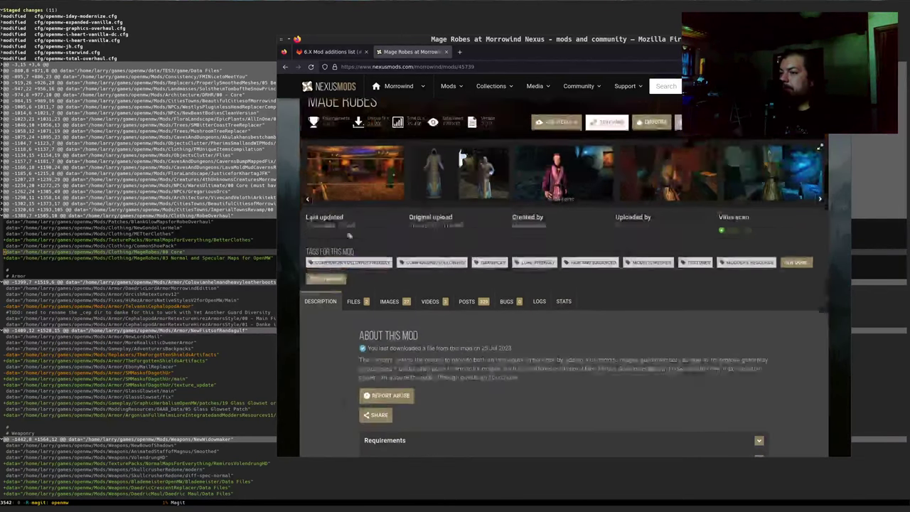
left_click(354, 270)
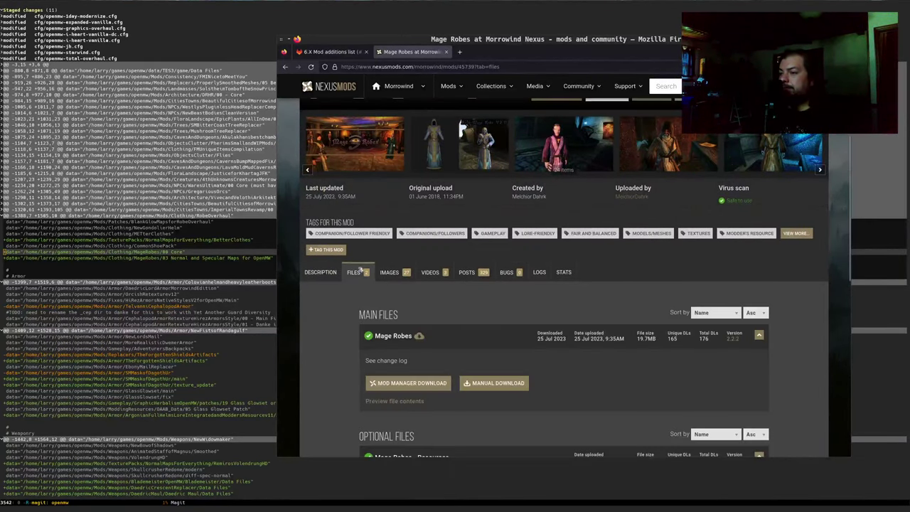
left_click(319, 224)
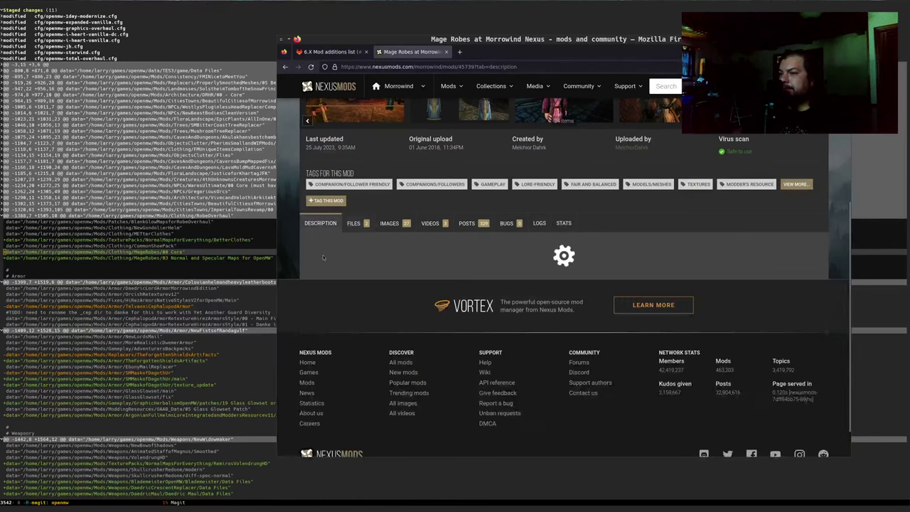
scroll(334, 342, "down", 2)
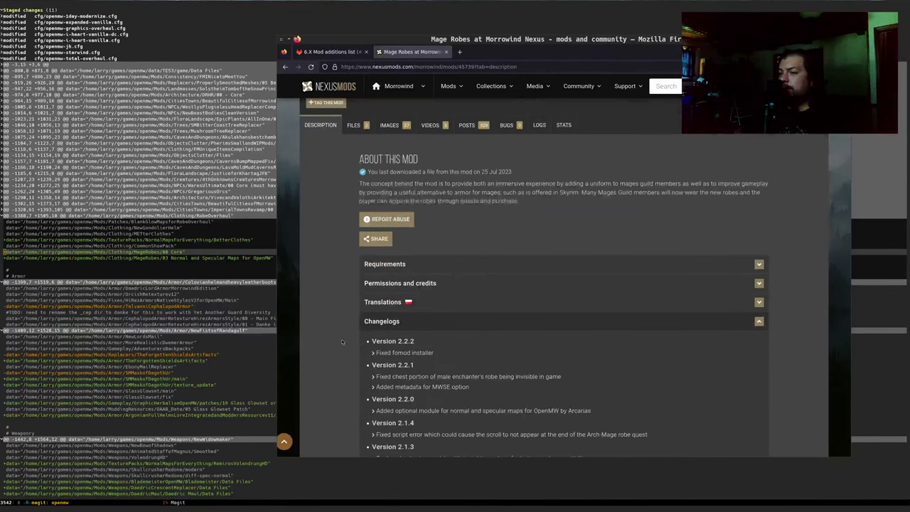
scroll(445, 385, "down", 1)
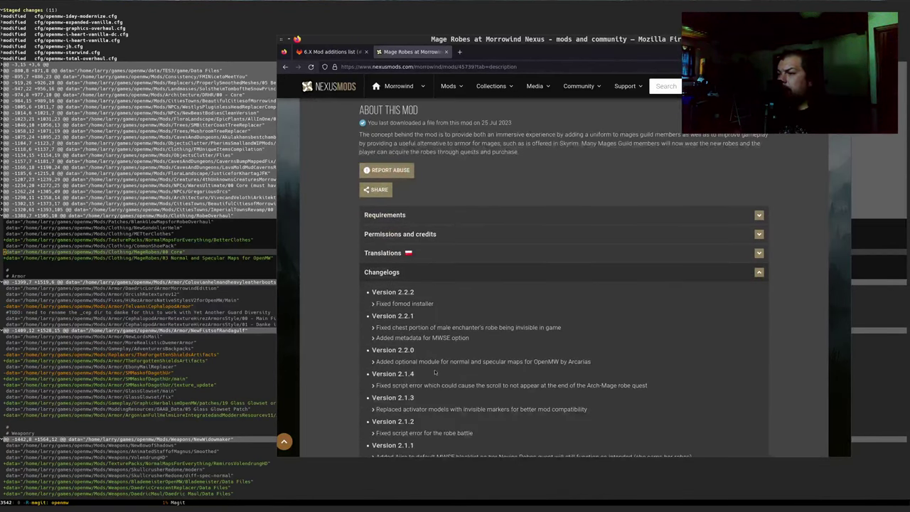
left_click_drag(433, 364, 498, 363)
left_click(446, 361)
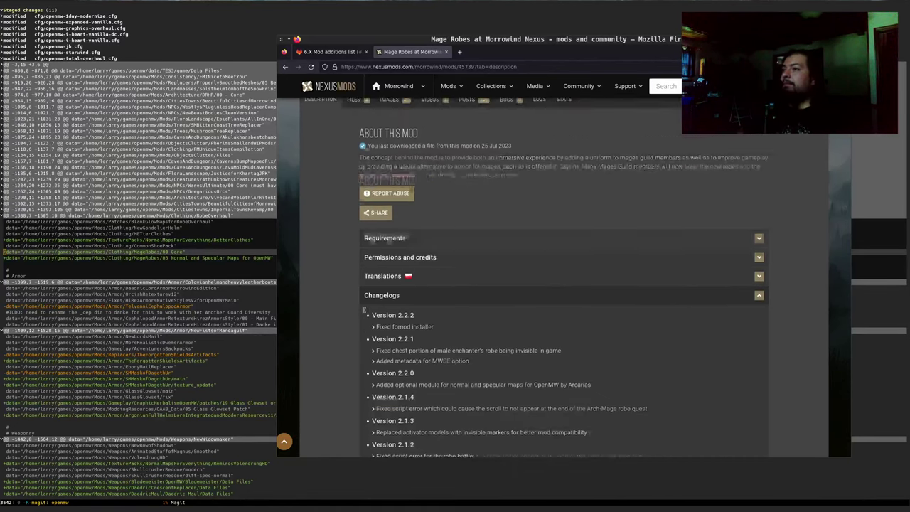
scroll(447, 147, "up", 5)
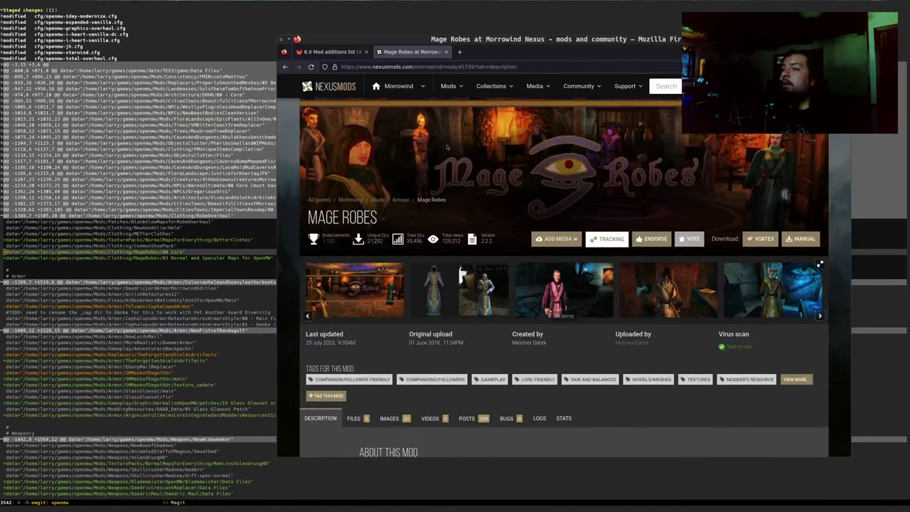
double_click(337, 218)
left_click_drag(338, 218, 383, 211)
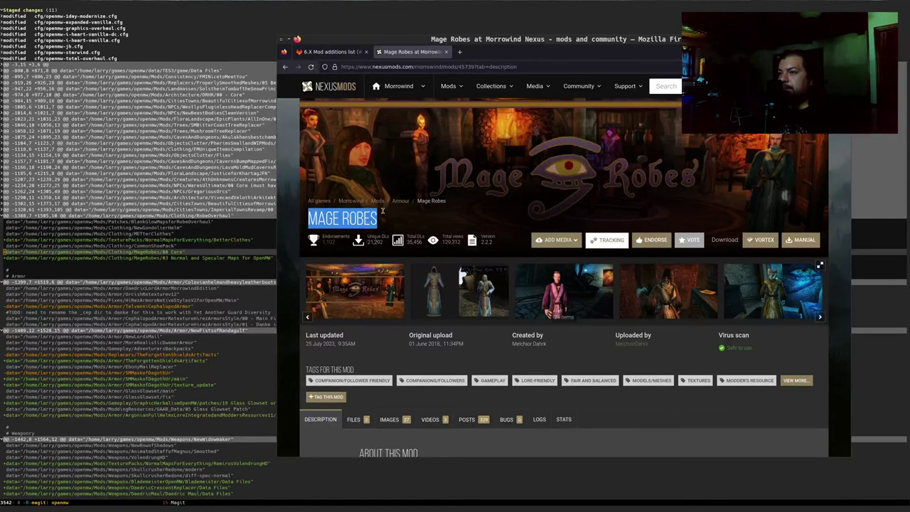
Step: Fill the empty Clothing bullet with a [Mage Robes]() link to its Nexus URL, minus ?tab=description
left_click(331, 52)
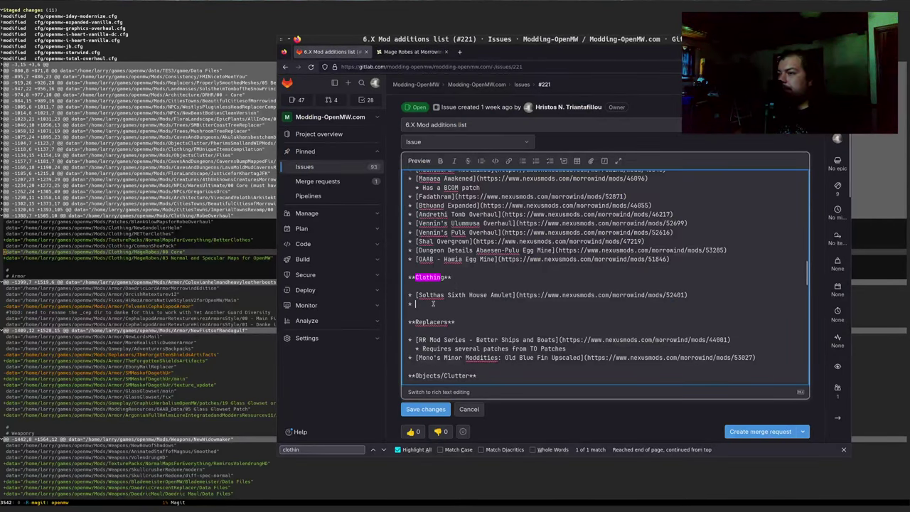
type("Mage Robes")
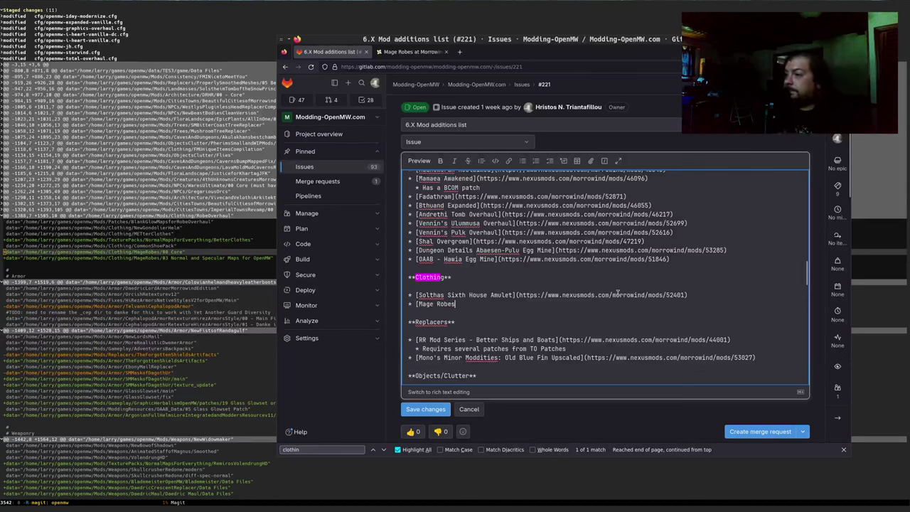
type("]()")
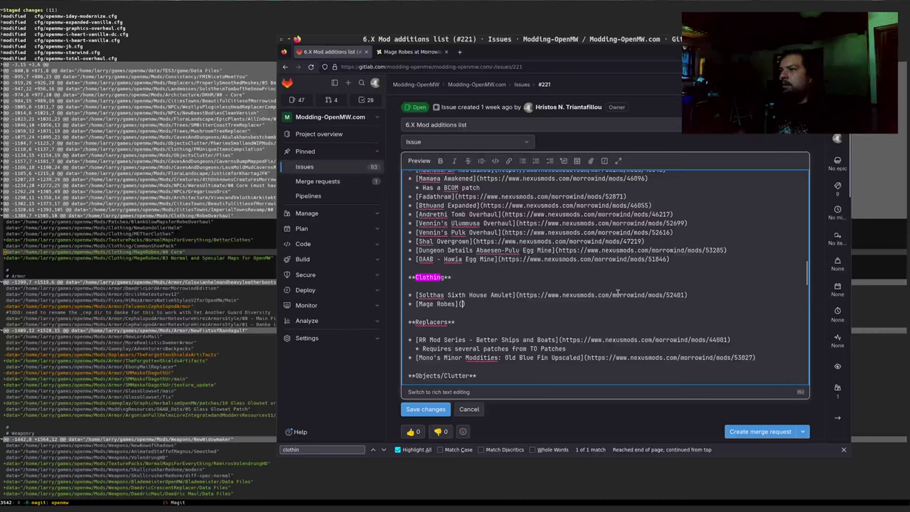
key("ctrl+Tab")
left_click(446, 66)
key("ctrl+c")
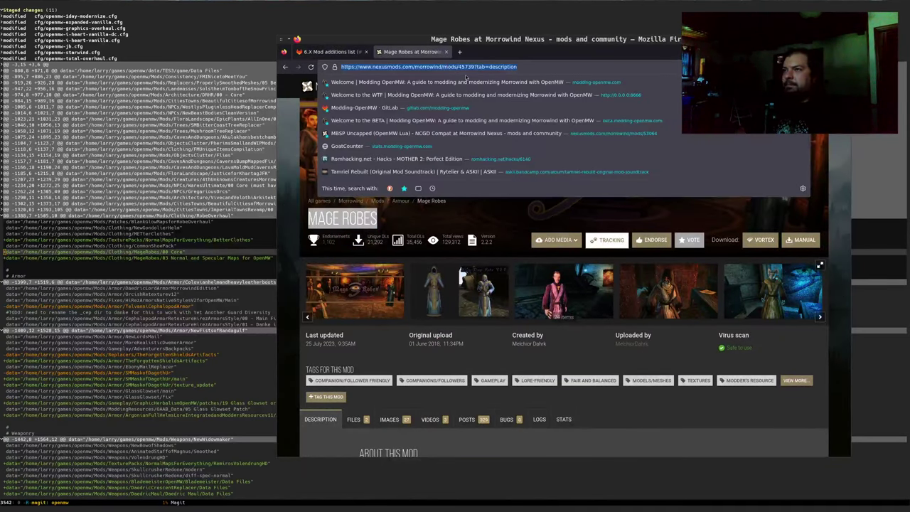
key("ctrl+shift+Tab")
key("ctrl+v")
key("ctrl+shift+Left")
key("ctrl+shift+Left")
key("ctrl+shift+Left")
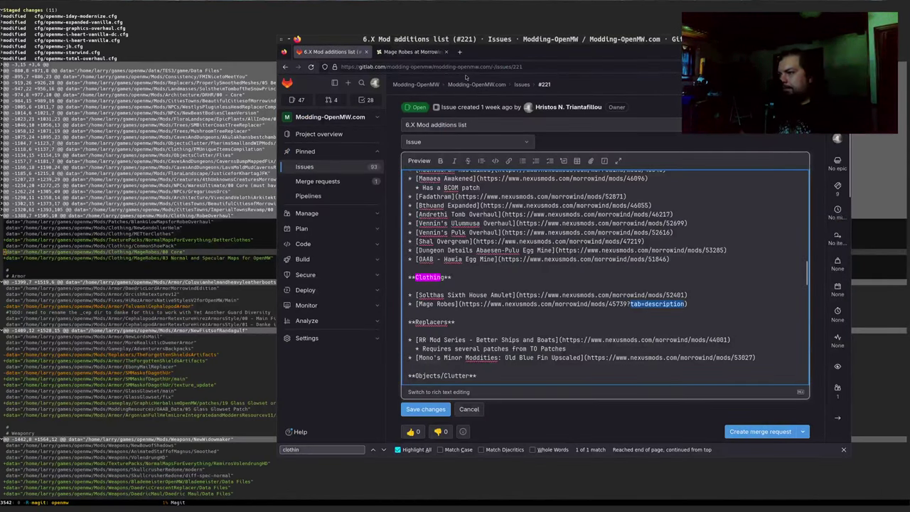
key("BackSpace")
key("ctrl+Tab")
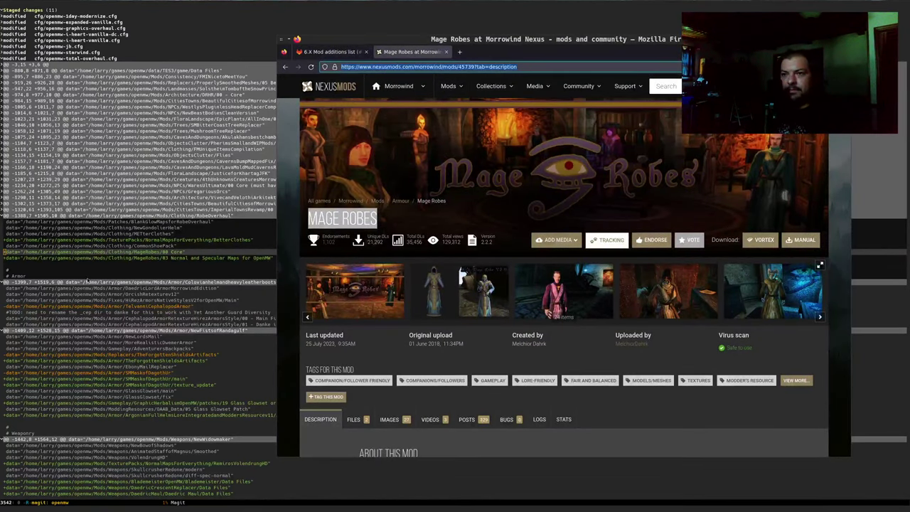
Step: In Magit, collapse the first Armor hunk and move down to the Argonian Full Helms line
left_click(402, 214)
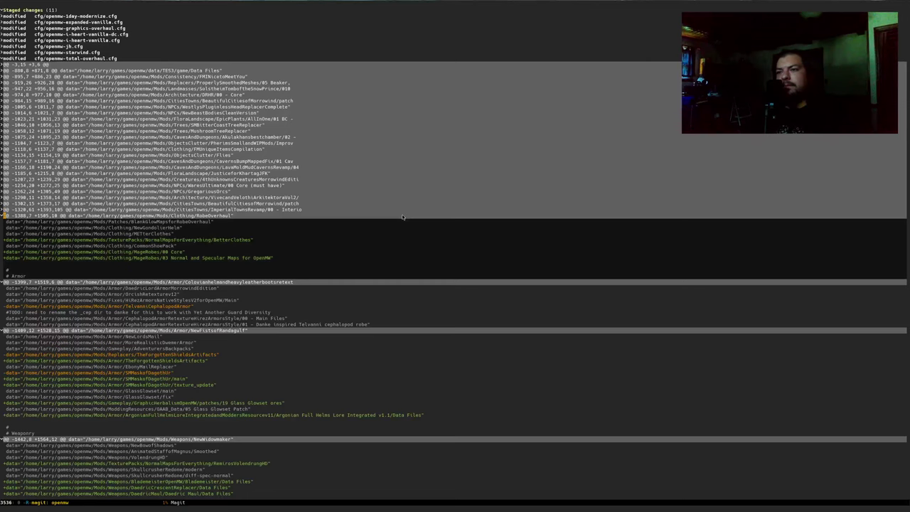
key("Tab")
key("Tab")
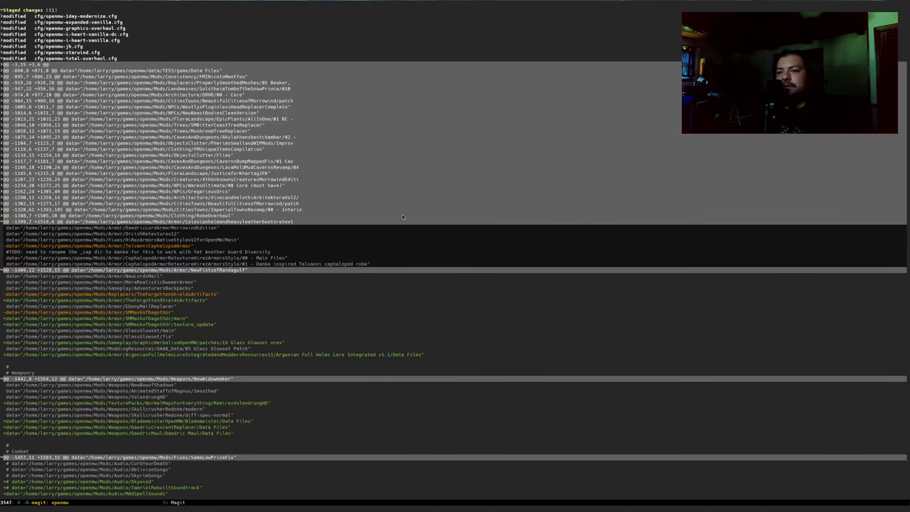
key("n")
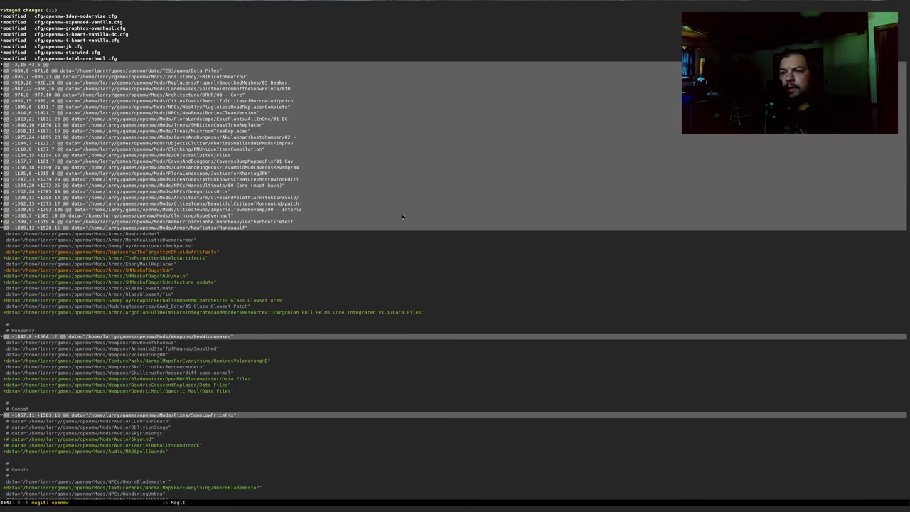
key("Down")
key("Down")
key("Down")
key("Down")
key("Down")
key("Down")
key("Down")
key("Down")
key("Down")
key("Down")
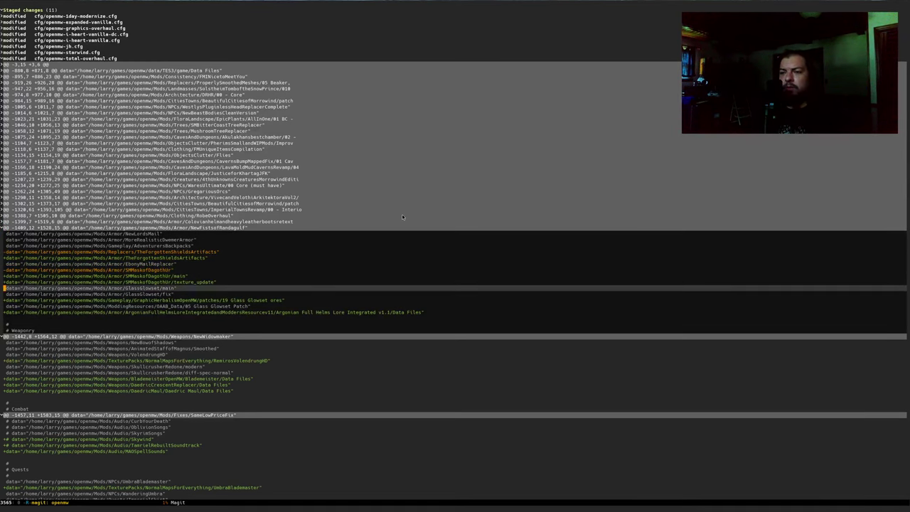
key("Down")
key("Down")
key("Down")
key("Down")
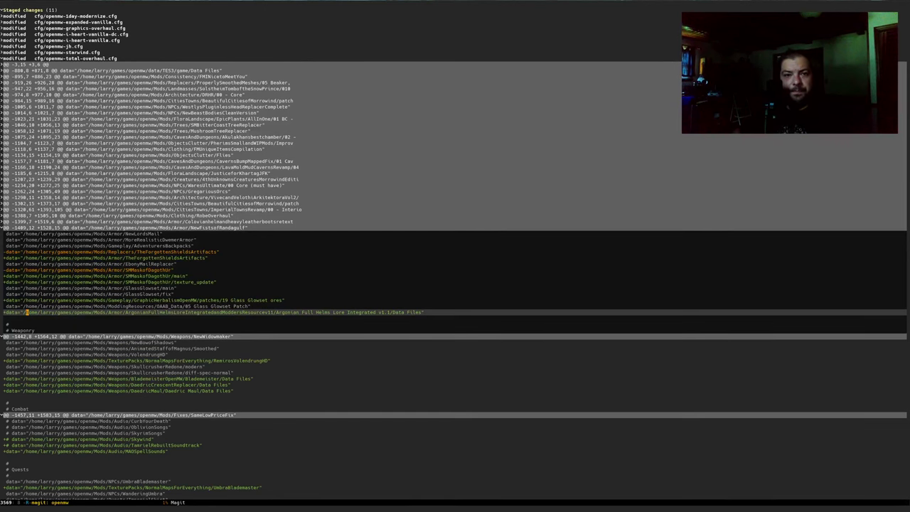
key("alt+Tab")
key("ctrl+t")
Step: Open the Argonian Full Helms Nexus page from the 'argoni' address-bar suggestion, then return to the issue
type("ar")
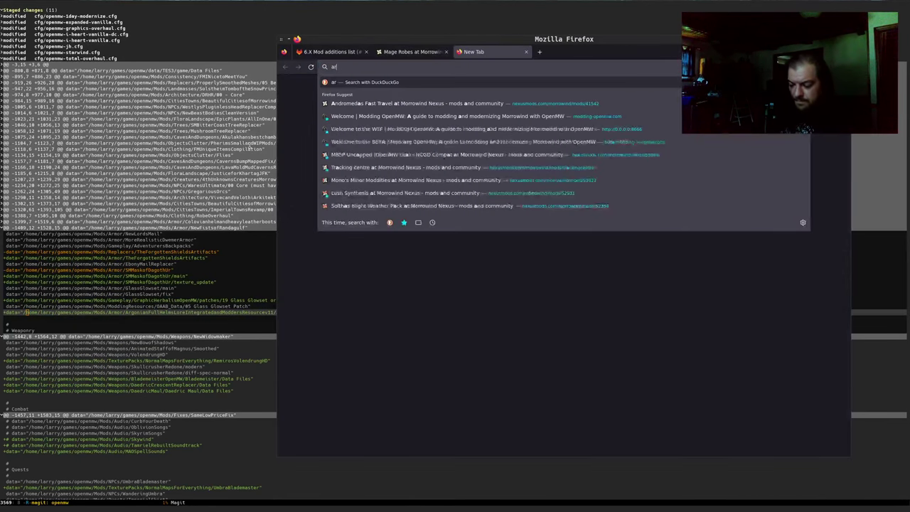
type("goni")
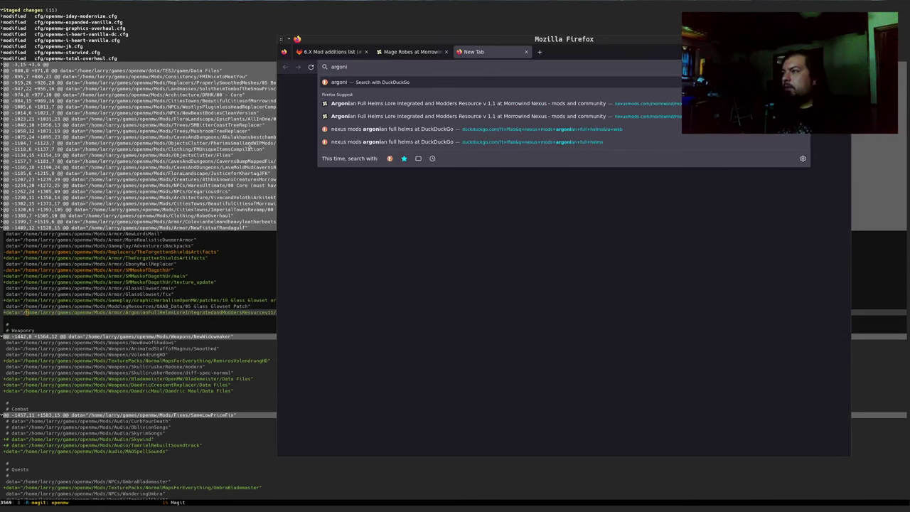
key("Down")
key("Down")
key("Return")
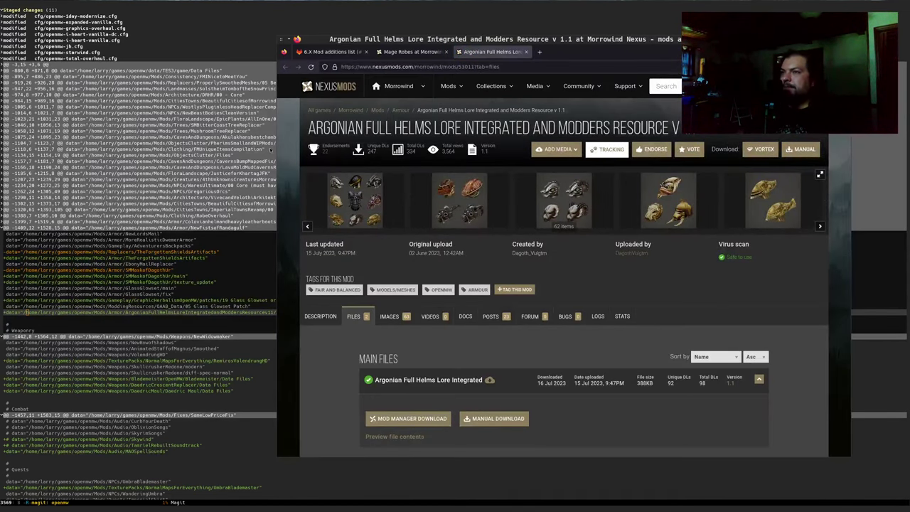
left_click(329, 52)
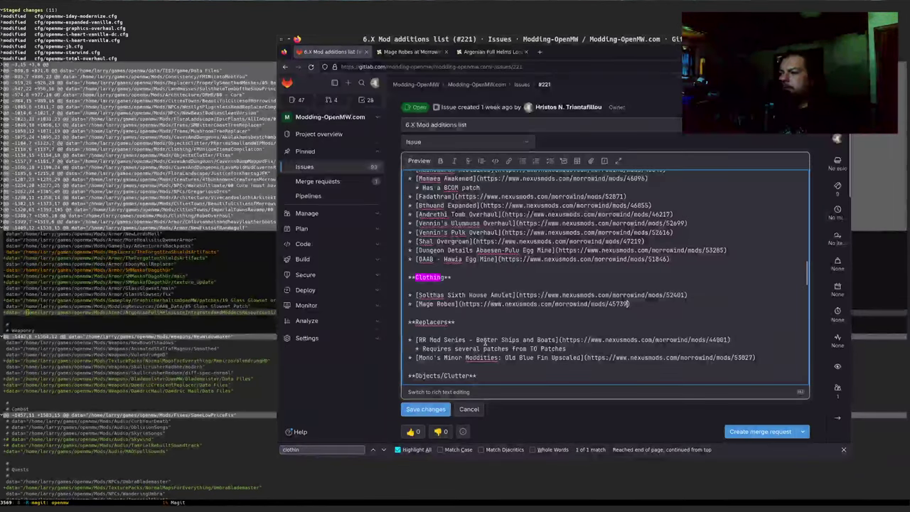
Step: Search the draft for 'argo', add a blank line after Nordic Dagon Fel NPCs, and close Mage Robes
key("ctrl+f")
type("argonia")
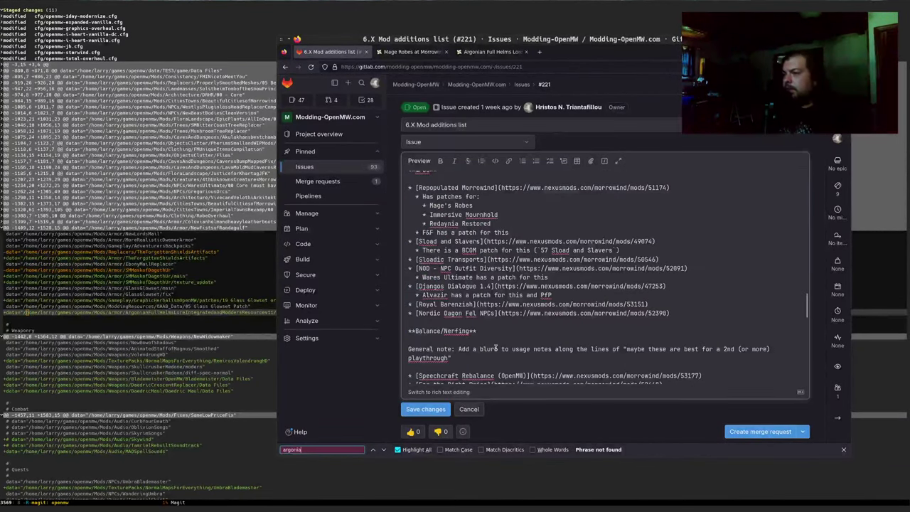
key("Escape")
scroll(499, 225, "down", 2)
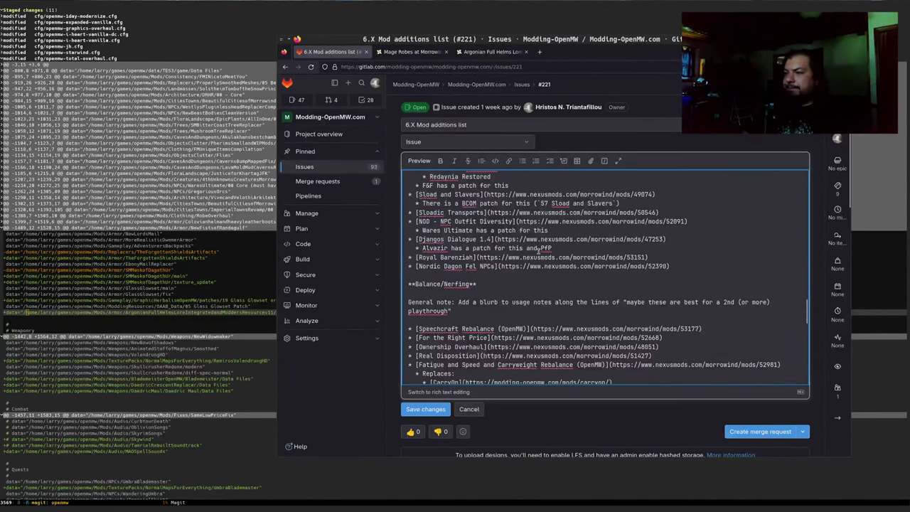
key("Return")
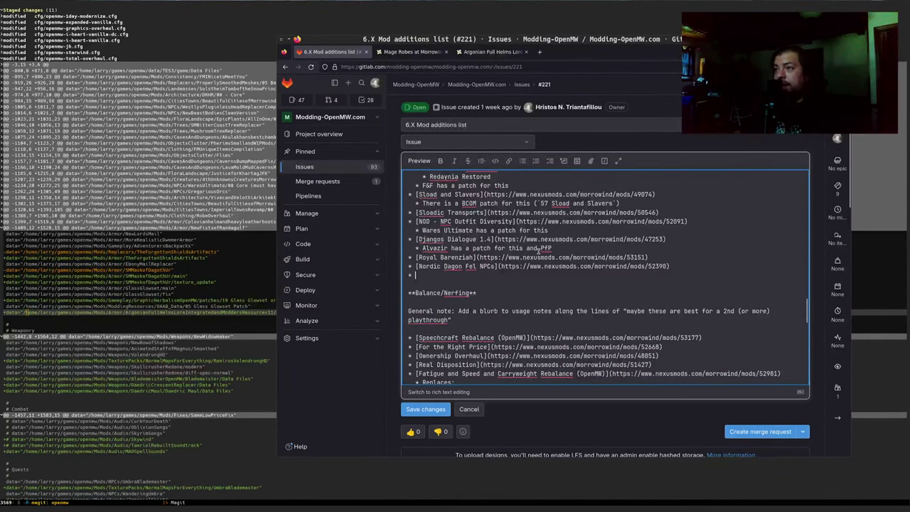
key("ctrl+Tab")
key("ctrl+w")
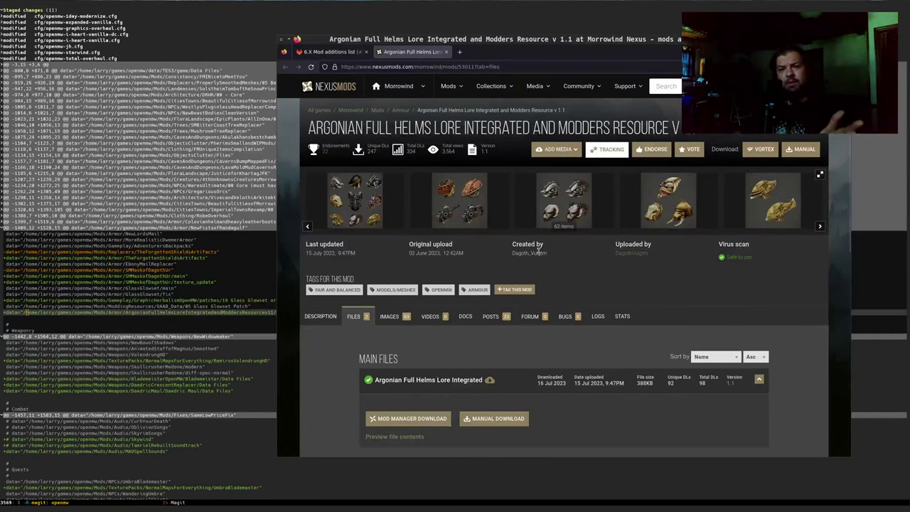
Step: Page through the Argonian Full Helms screenshot gallery one image at a time, then close it
left_click(355, 201)
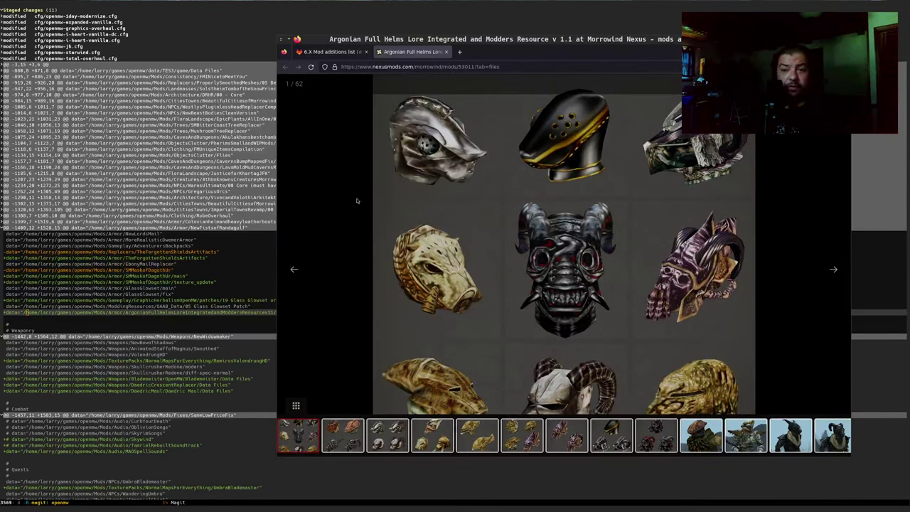
key("Right")
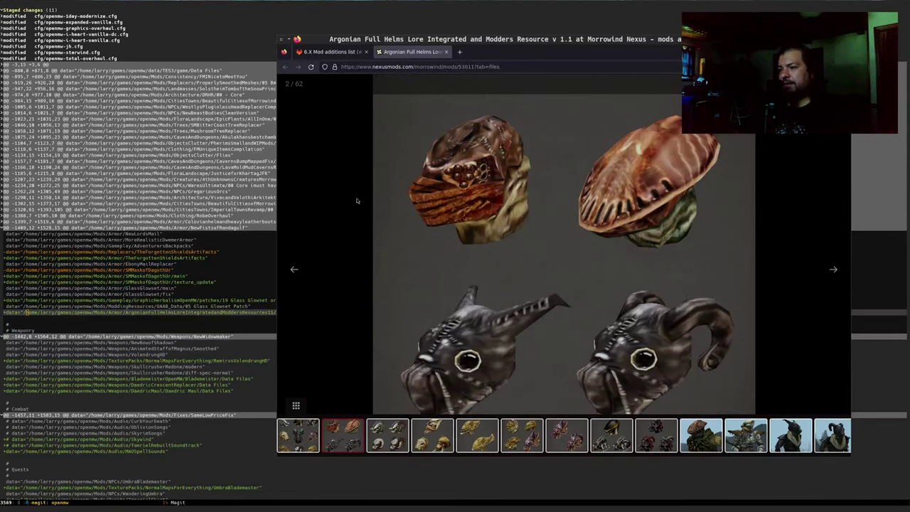
key("Right")
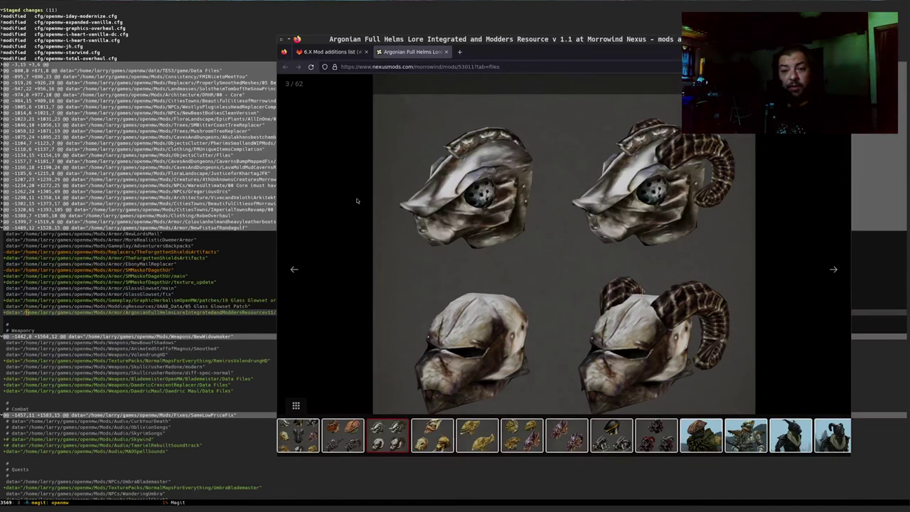
key("Right")
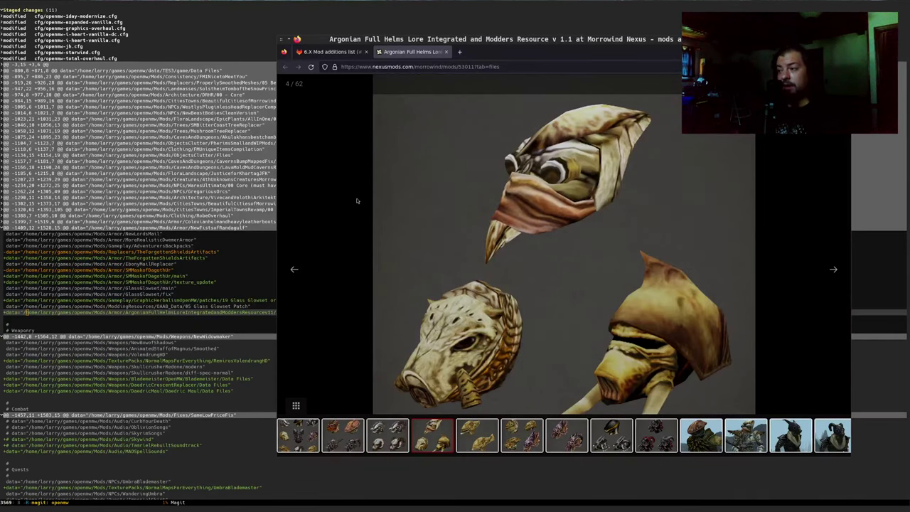
key("Right")
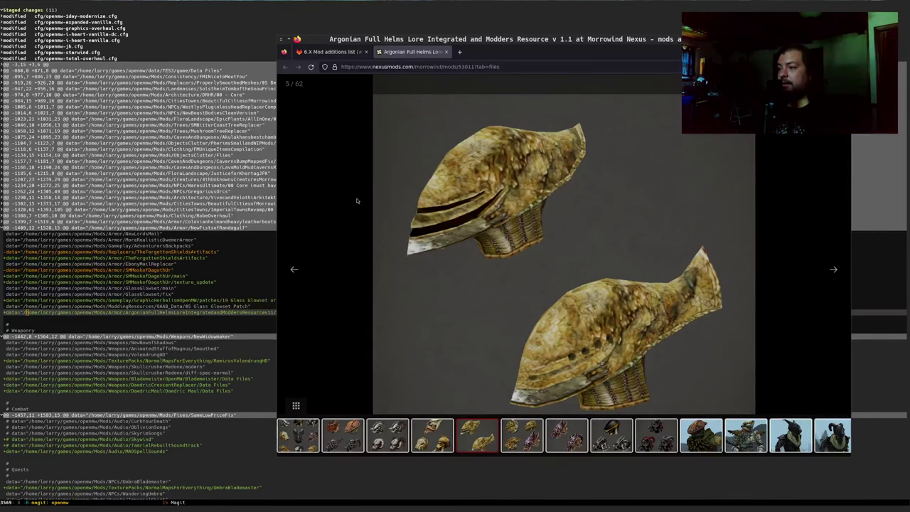
key("Right")
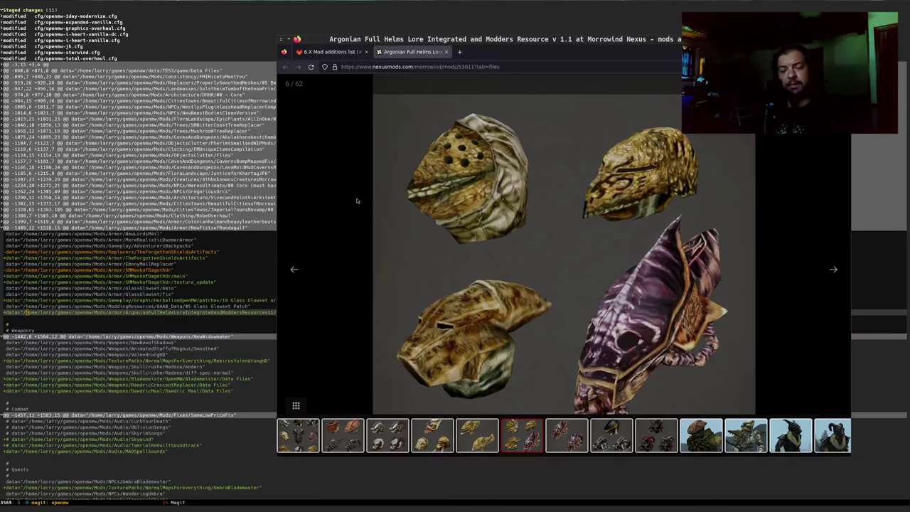
key("Right")
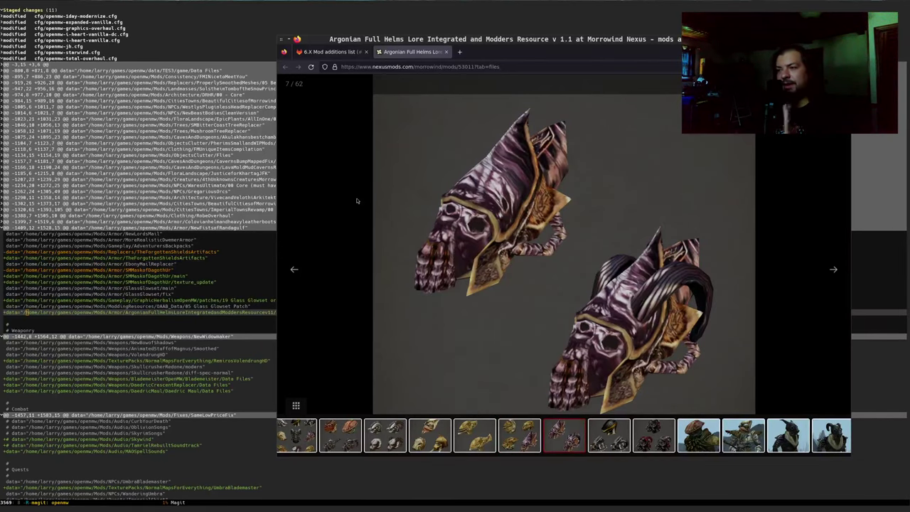
key("Right")
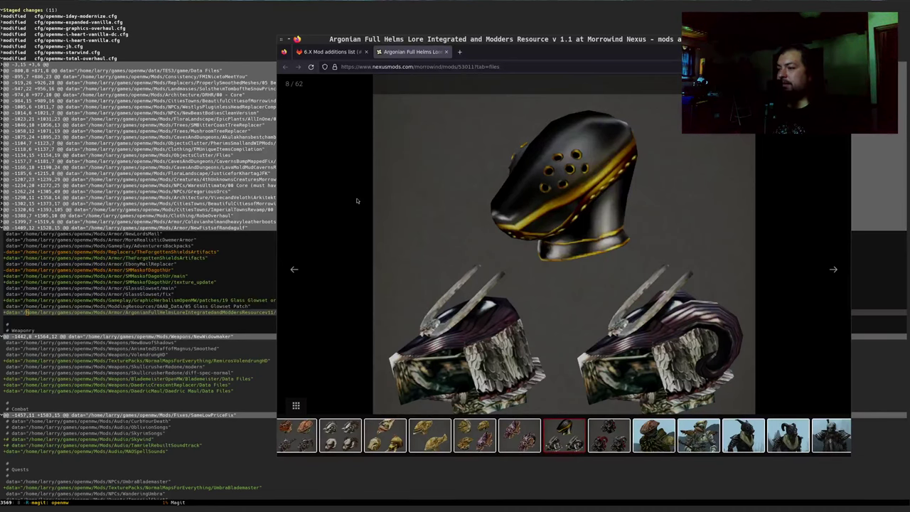
key("Escape")
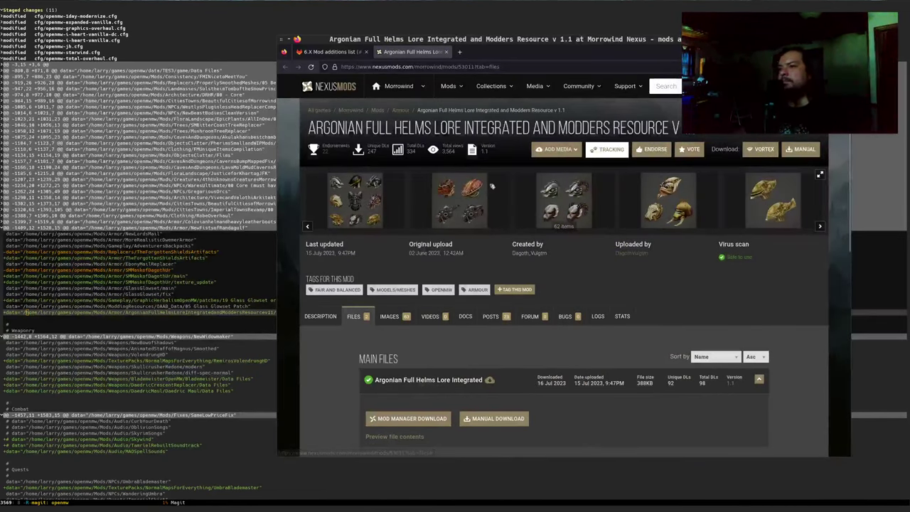
Step: Read through the mod's full description, including its helm list, then return to the page top
left_click(334, 316)
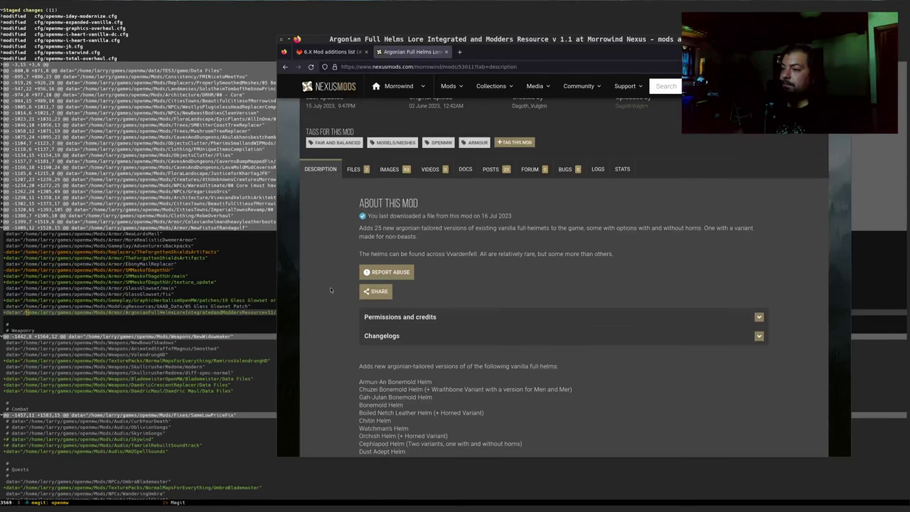
scroll(355, 288, "down", 2)
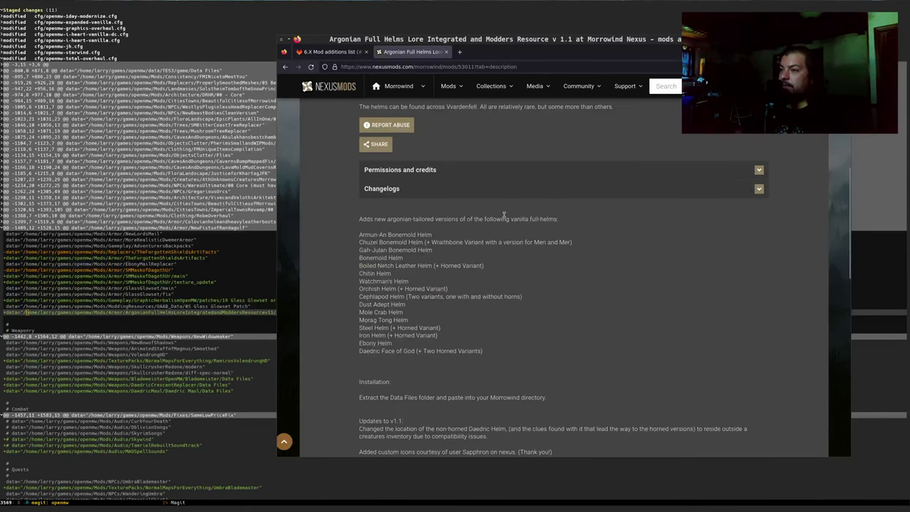
left_click_drag(359, 218, 523, 297)
left_click(659, 335)
scroll(658, 335, "down", 1)
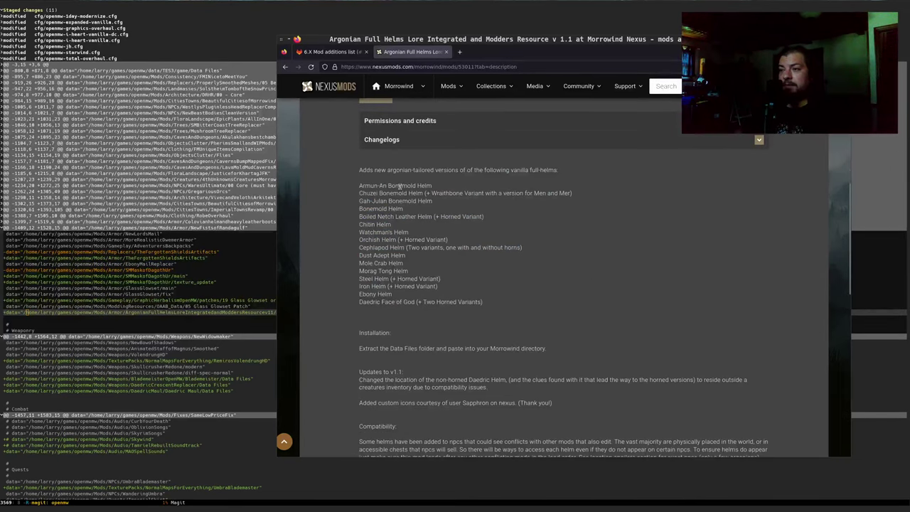
left_click_drag(400, 186, 438, 286)
left_click(481, 291)
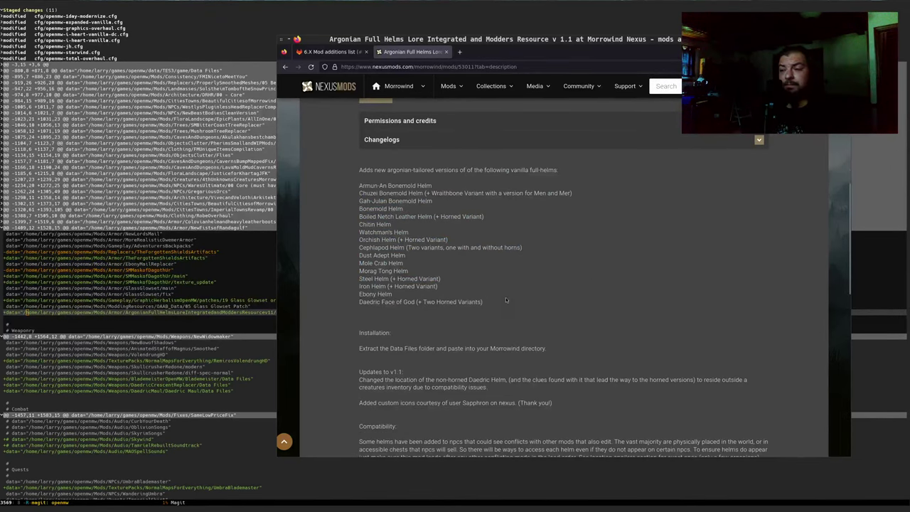
scroll(507, 300, "down", 3)
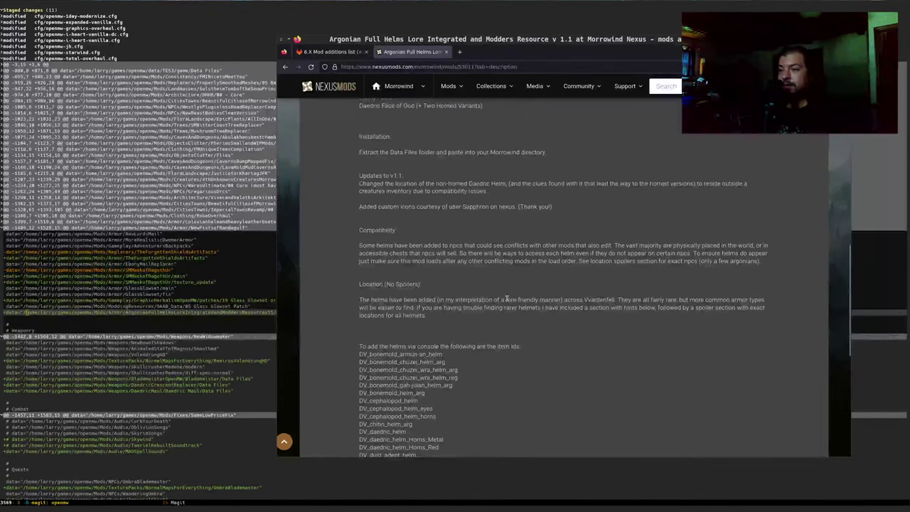
scroll(506, 299, "down", 10)
key("Home")
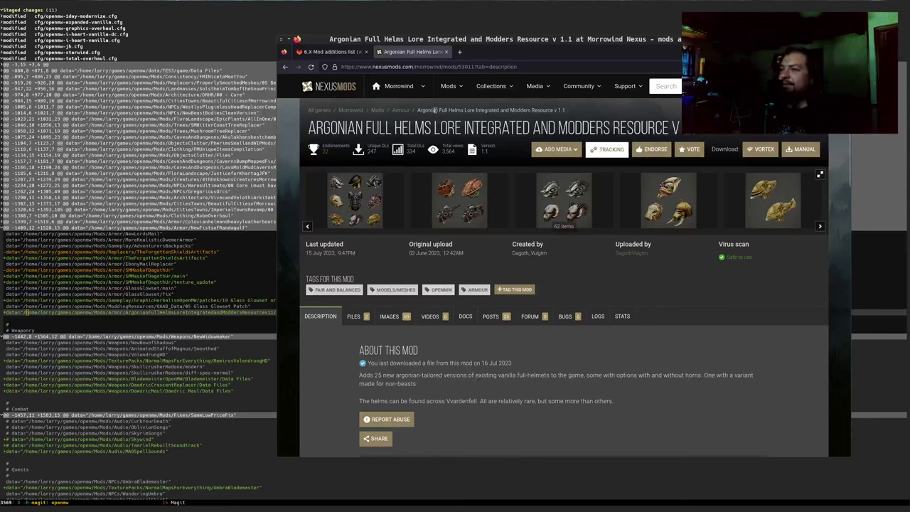
Step: Close the Mage Robes page and return to the 6.X Mod additions list issue editor
double_click(327, 130)
left_click_drag(327, 130, 612, 156)
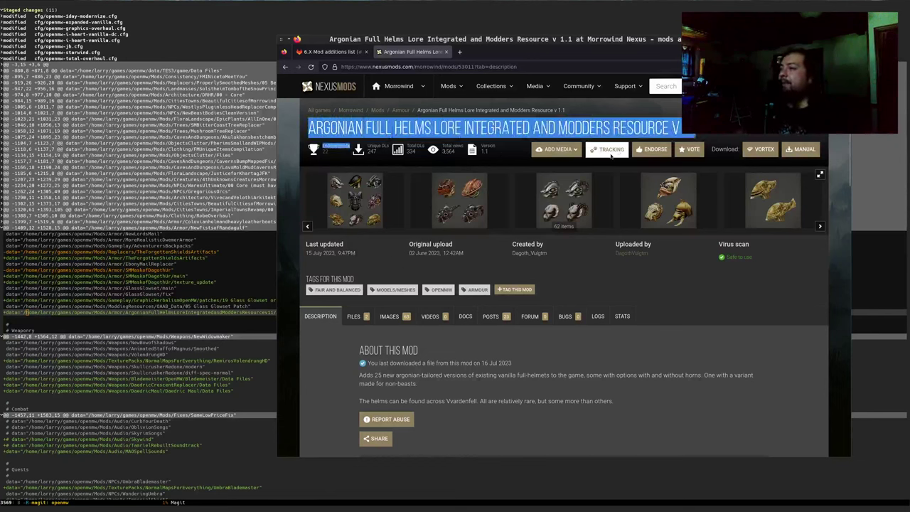
left_click(328, 52)
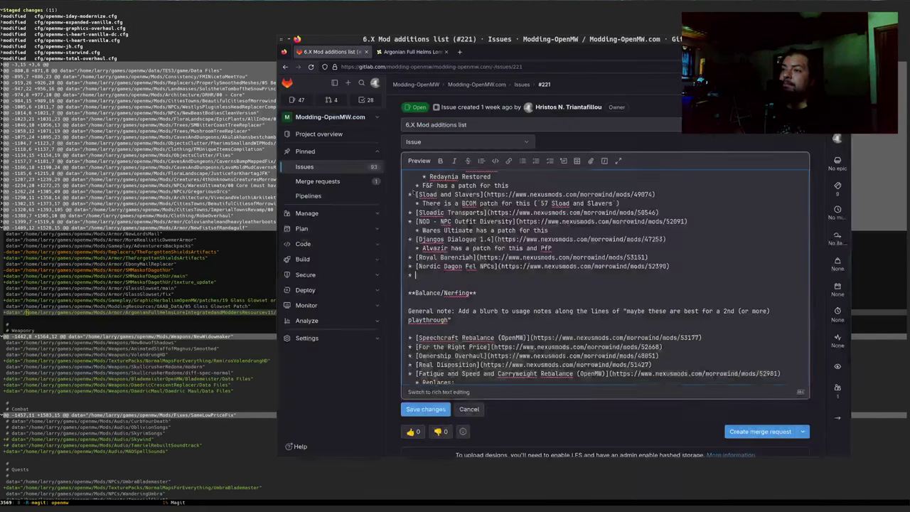
scroll(541, 306, "up", 3)
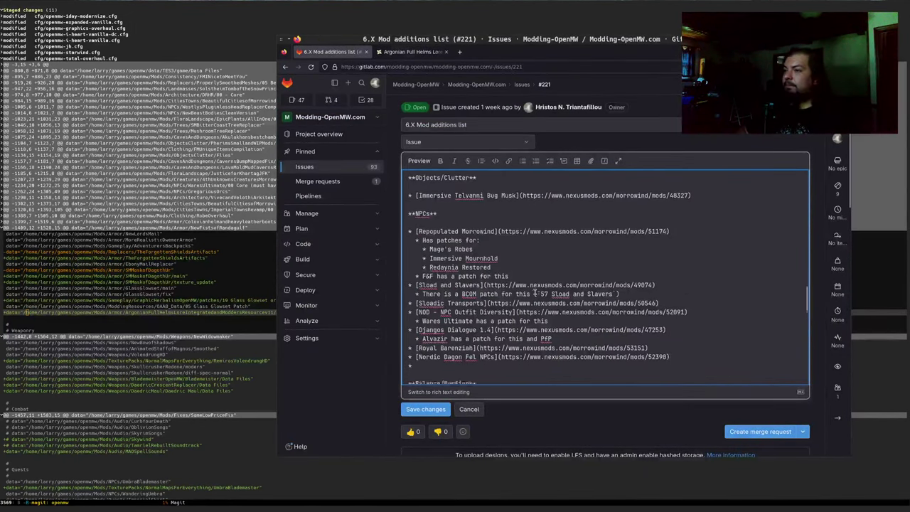
scroll(483, 285, "down", 3)
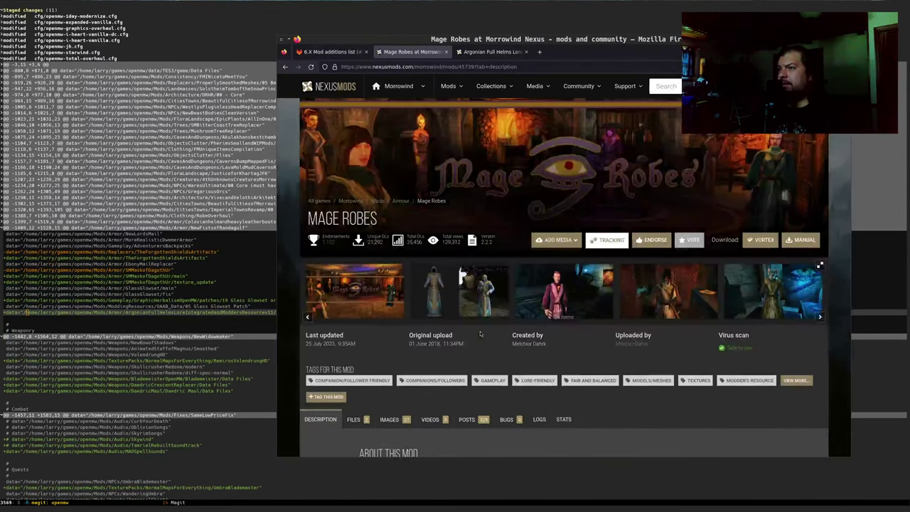
key("ctrl+w")
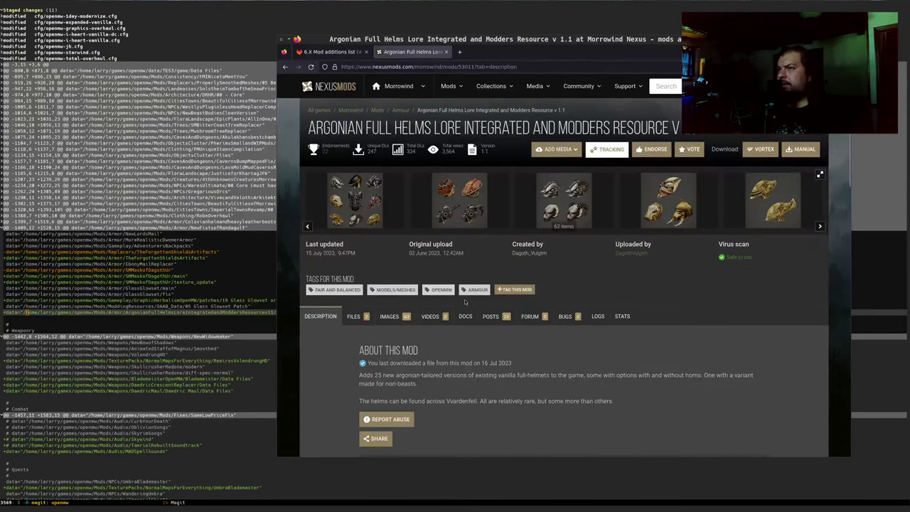
left_click(328, 51)
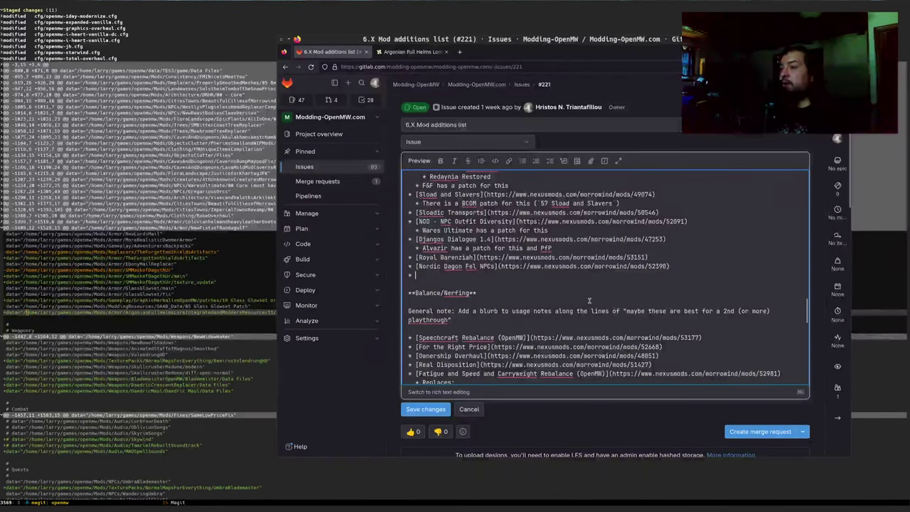
Step: Add a bold '*Armor*' heading after Nordic Dagon Fel NPCs and start a new list entry
key("BackSpace")
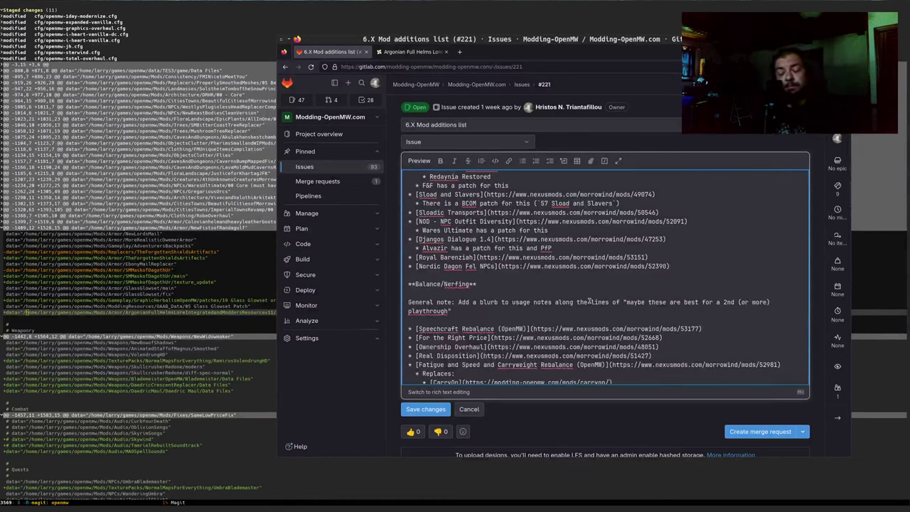
left_click(669, 302)
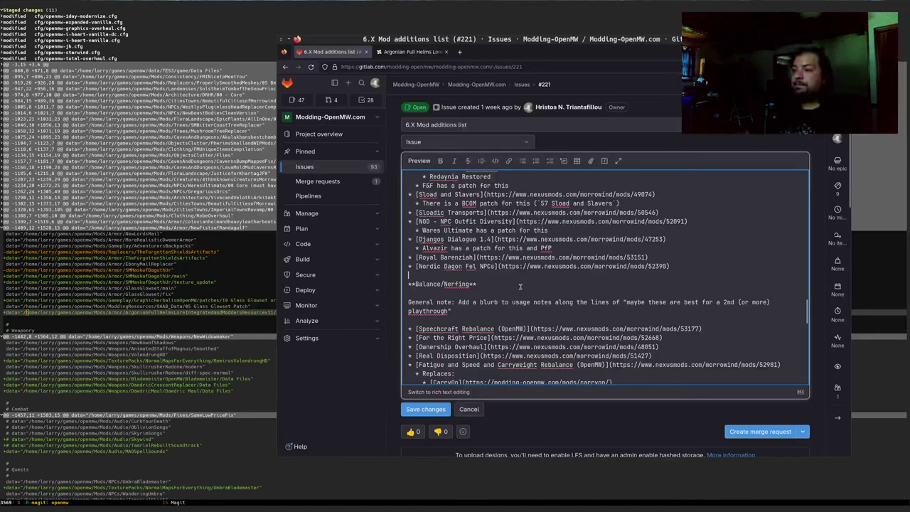
key("Return")
type("*Armor")
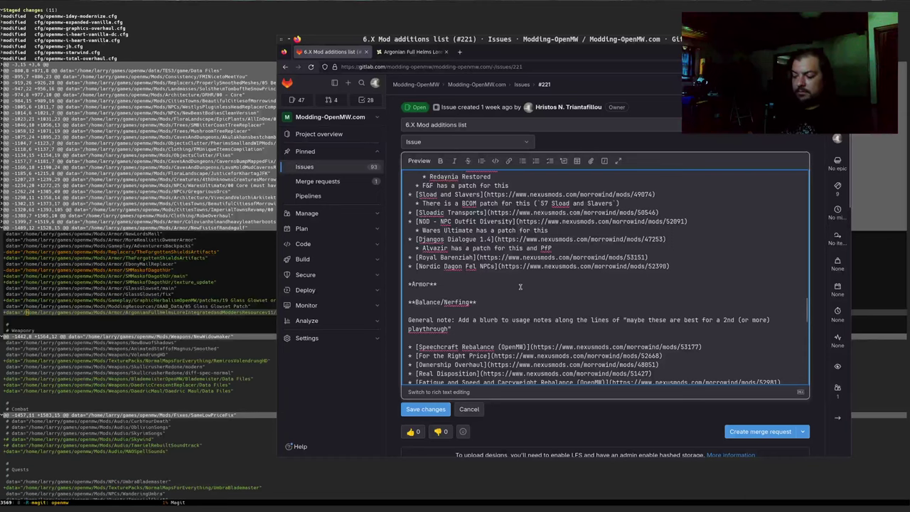
type("*")
key("End")
key("Return")
key("Return")
type("*")
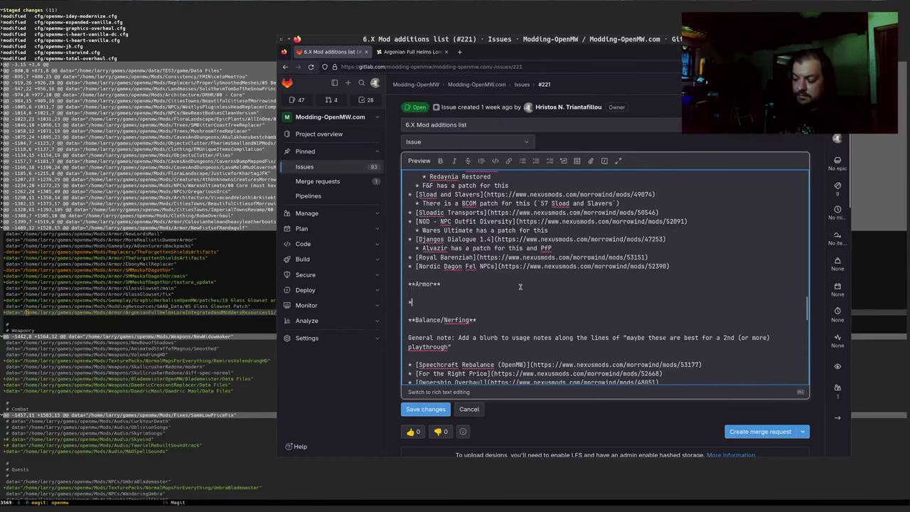
type("[]")
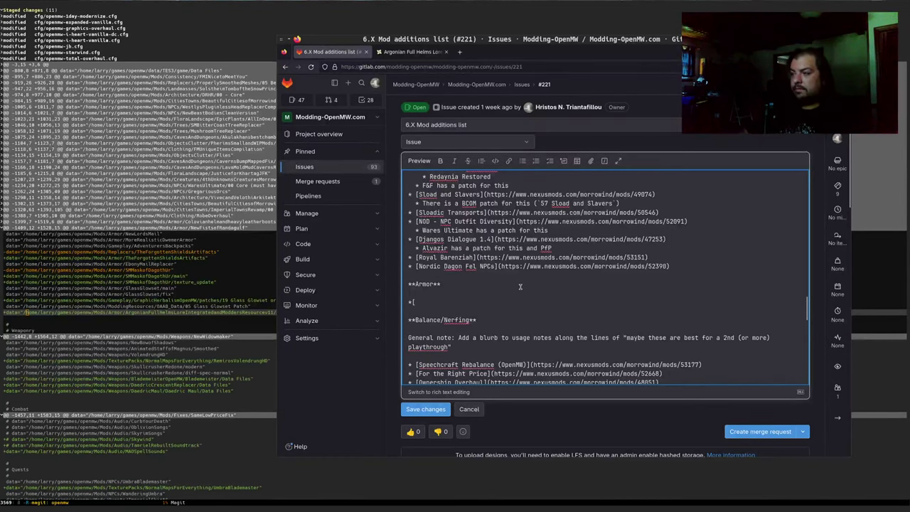
key("alt")
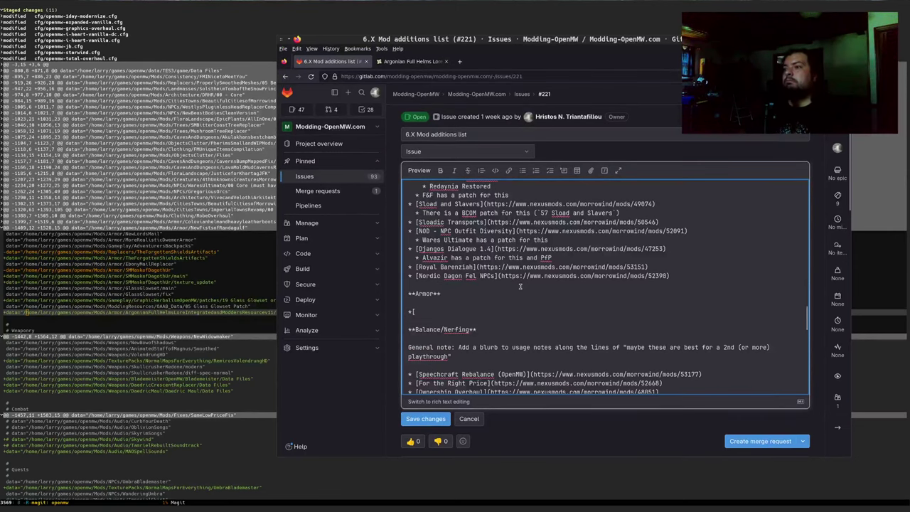
key("alt")
Step: Use the copied Argonian Full Helms mod title as the entry's link text
key("ctrl+Tab")
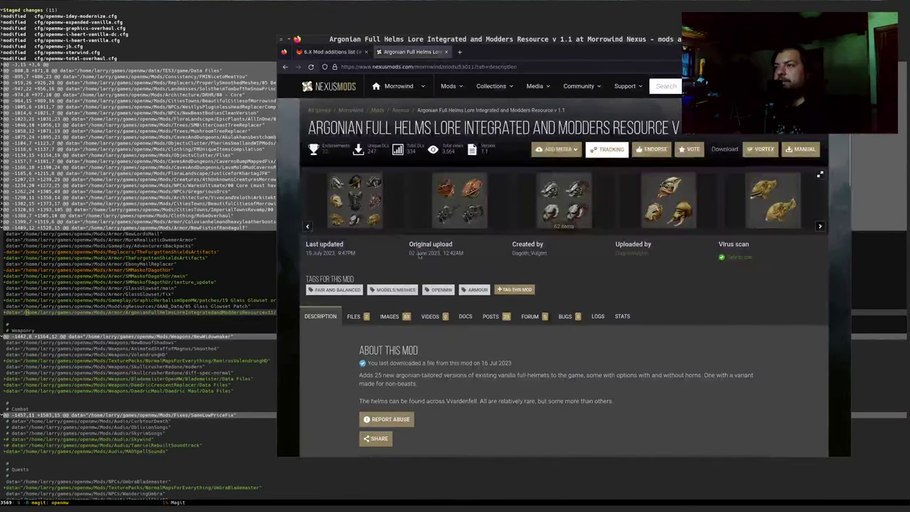
left_click_drag(308, 128, 694, 128)
key("ctrl+c")
key("ctrl+Tab")
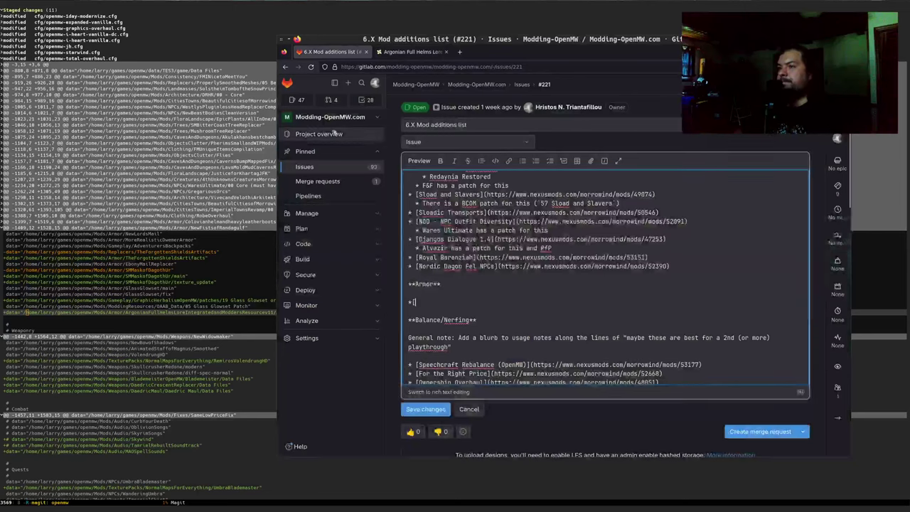
key("ctrl+v")
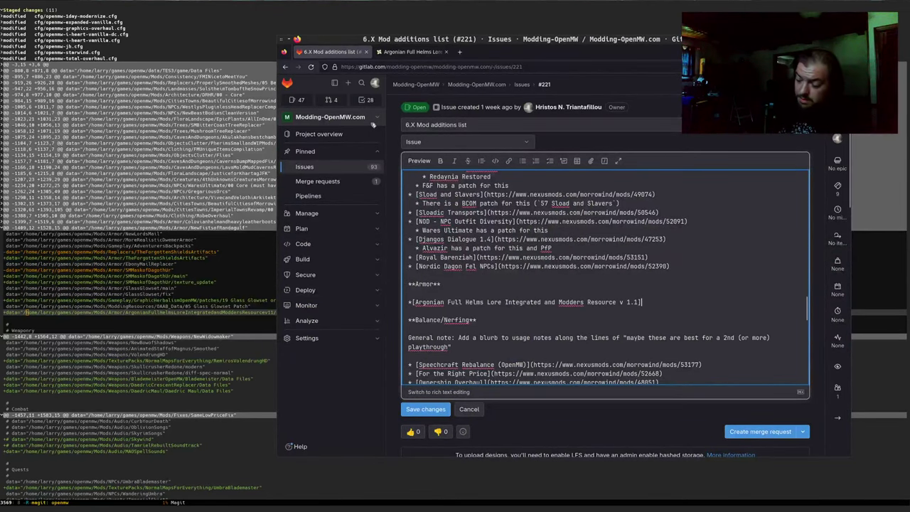
type("]")
Step: Link the entry to the mod page address without '?tab=description' and save the issue
key("ctrl+Tab")
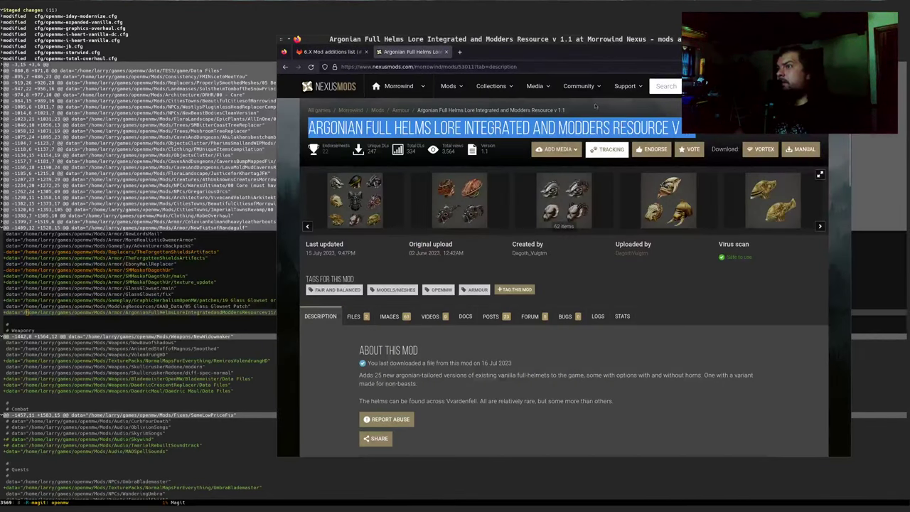
left_click(546, 73)
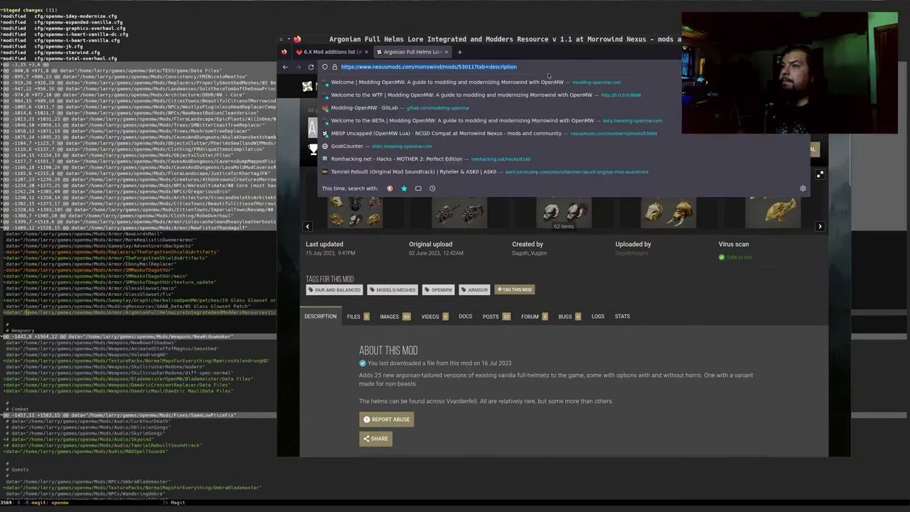
key("ctrl+c")
key("ctrl+Tab")
type("(")
key("ctrl+v")
key("ctrl+shift+Left")
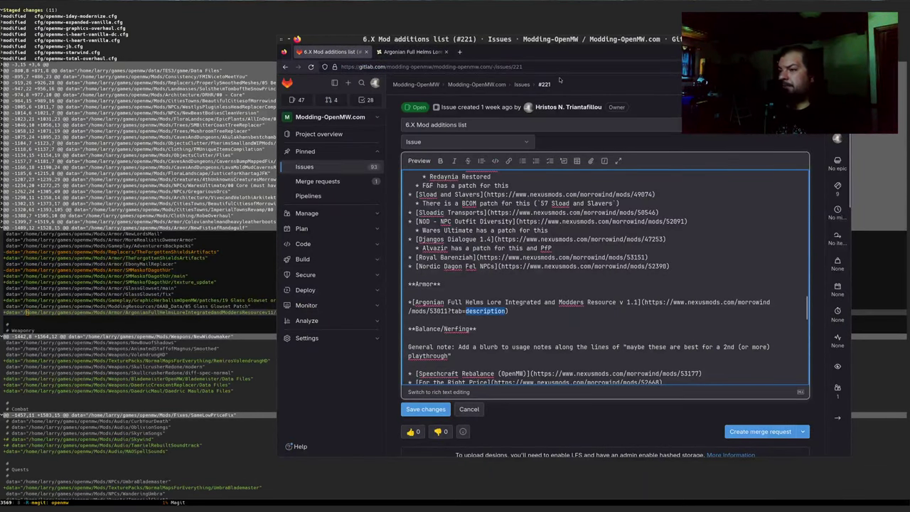
key("ctrl+shift+Left")
key("ctrl+shift+Left")
key("BackSpace")
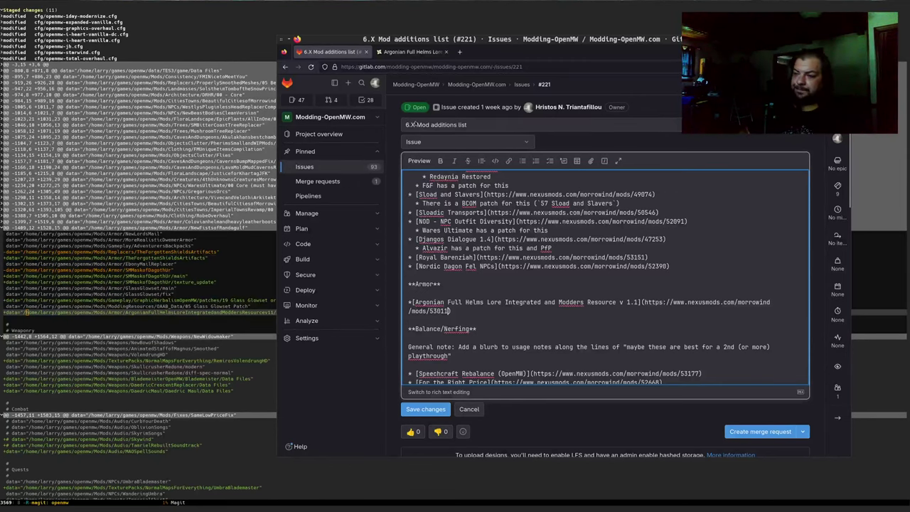
key("ctrl+Return")
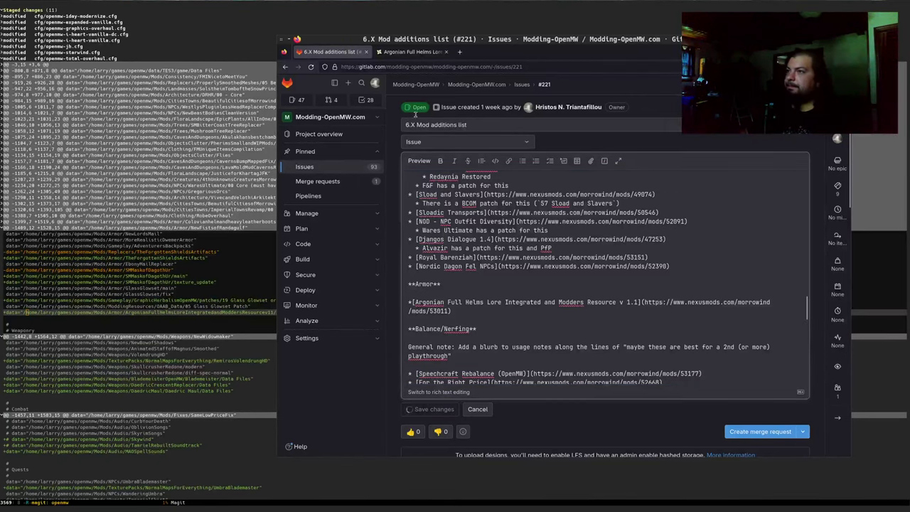
Step: Close the Argonian Full Helms page and return to the Magit staged diff's Weaponry hunk
left_click(402, 52)
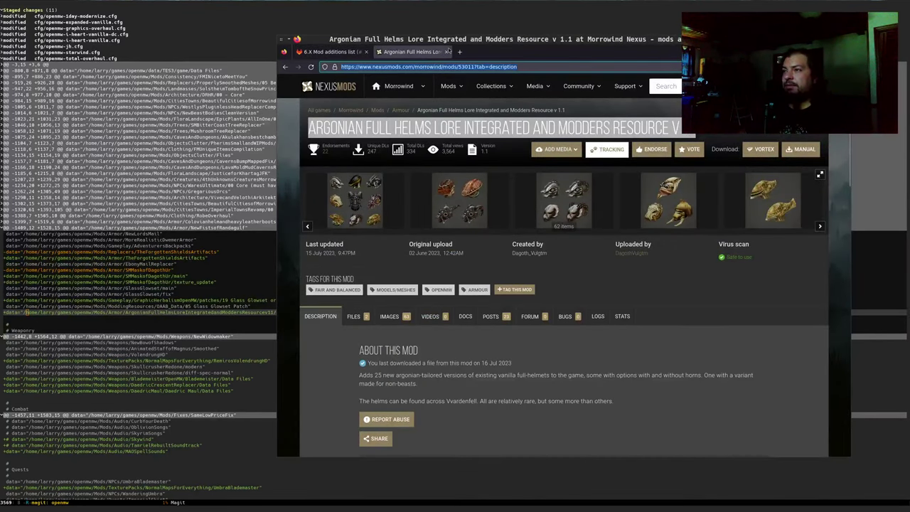
left_click(448, 52)
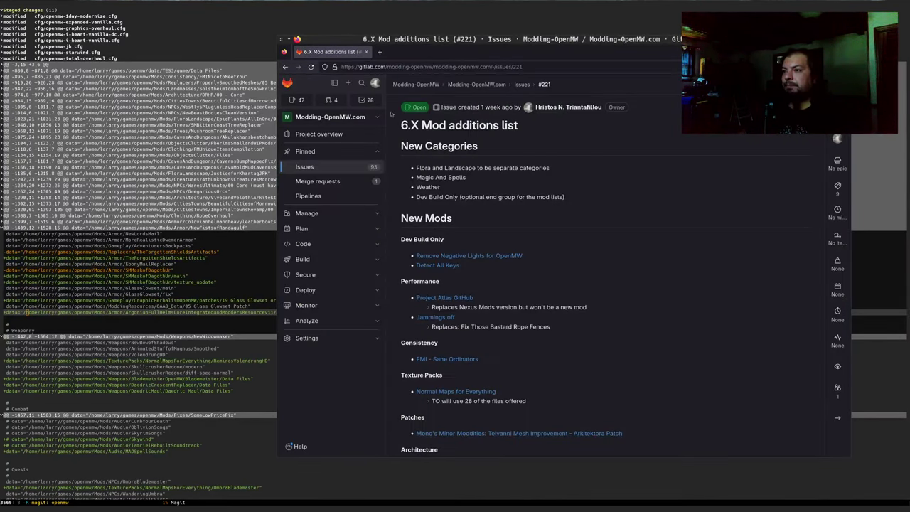
scroll(550, 271, "down", 3)
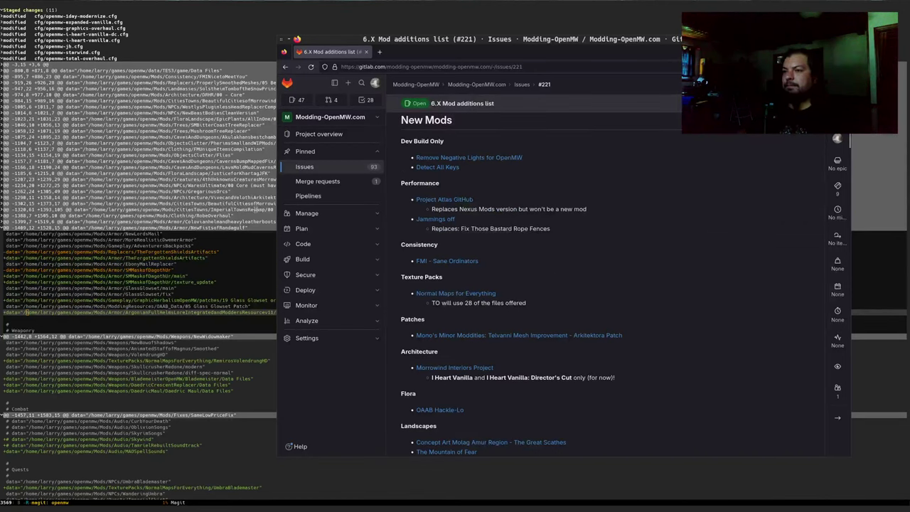
left_click(198, 313)
left_click(206, 359)
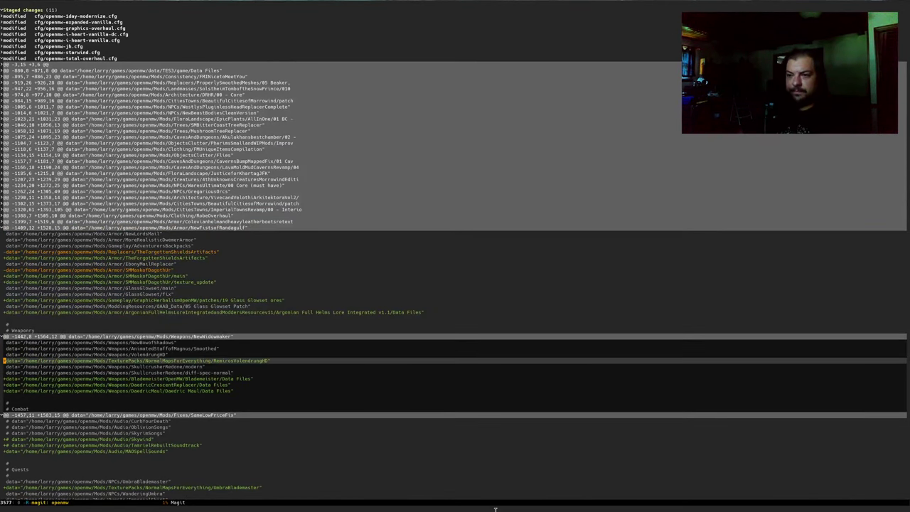
Step: Collapse the staged Armor hunk, move into the Weaponry hunk, and return to the GitLab issue
key("Up")
key("Up")
key("Up")
key("Up")
key("Up")
key("Up")
key("Up")
key("Up")
key("Up")
key("Up")
key("Up")
key("Up")
key("Up")
key("Up")
key("Up")
key("Up")
key("Up")
key("Up")
key("Up")
key("Up")
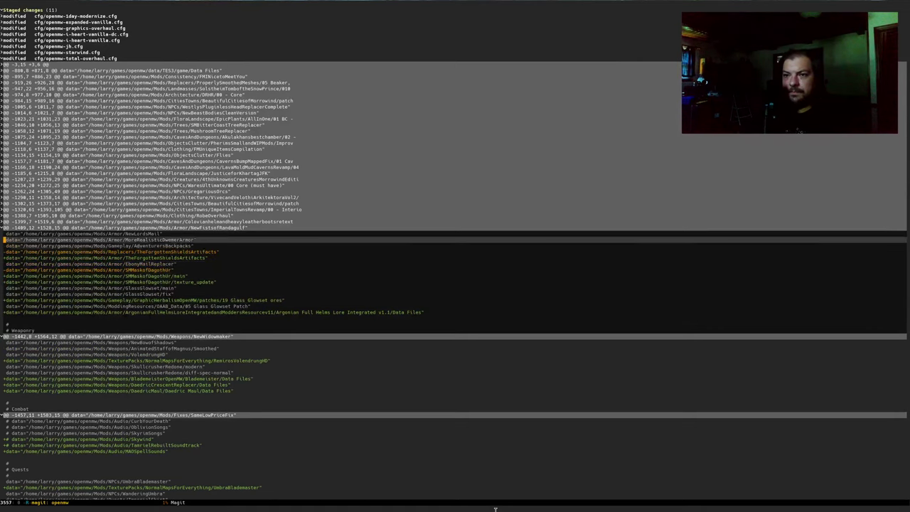
key("Tab")
key("Down")
key("Down")
key("Down")
key("Down")
key("Down")
key("Down")
key("Down")
key("Down")
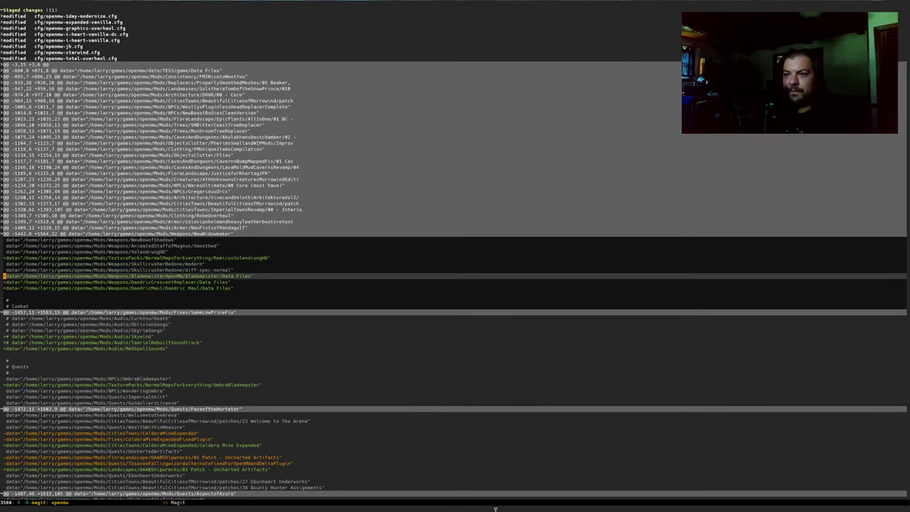
key("alt+Tab")
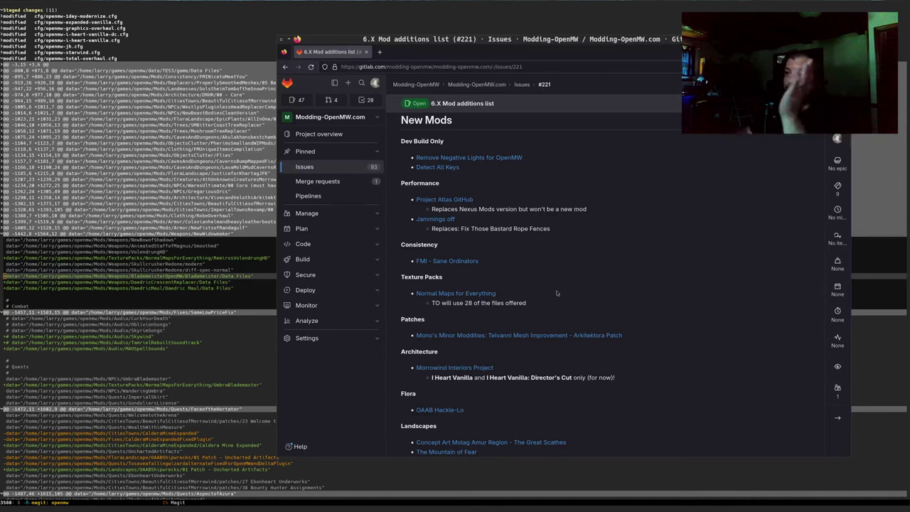
Step: Scroll the saved issue list down to the Tools section, checking the new Armor entry
scroll(590, 244, "down", 1)
scroll(590, 244, "down", 15)
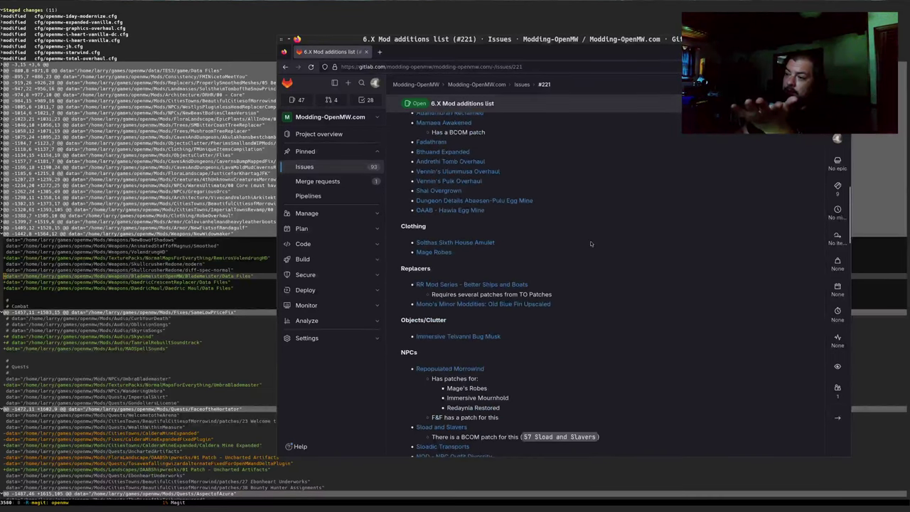
scroll(590, 243, "down", 3)
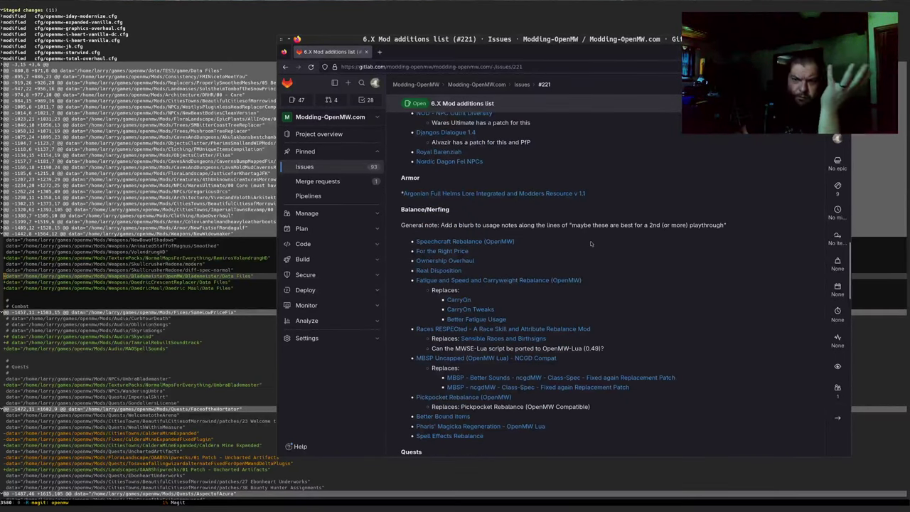
scroll(591, 244, "down", 6)
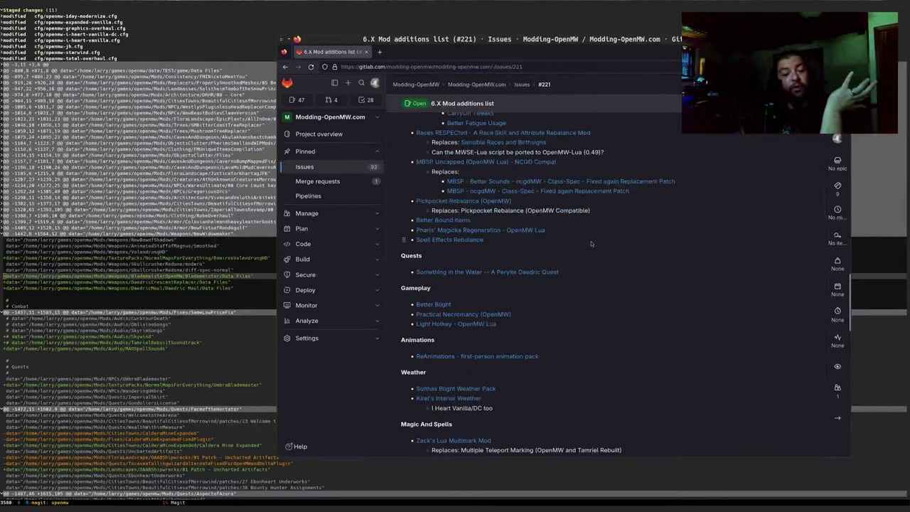
scroll(561, 257, "down", 3)
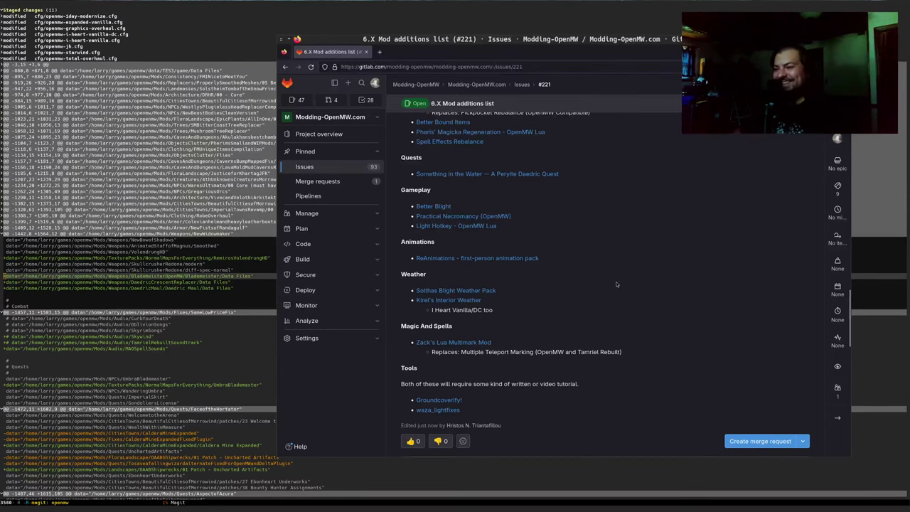
scroll(610, 284, "down", 3)
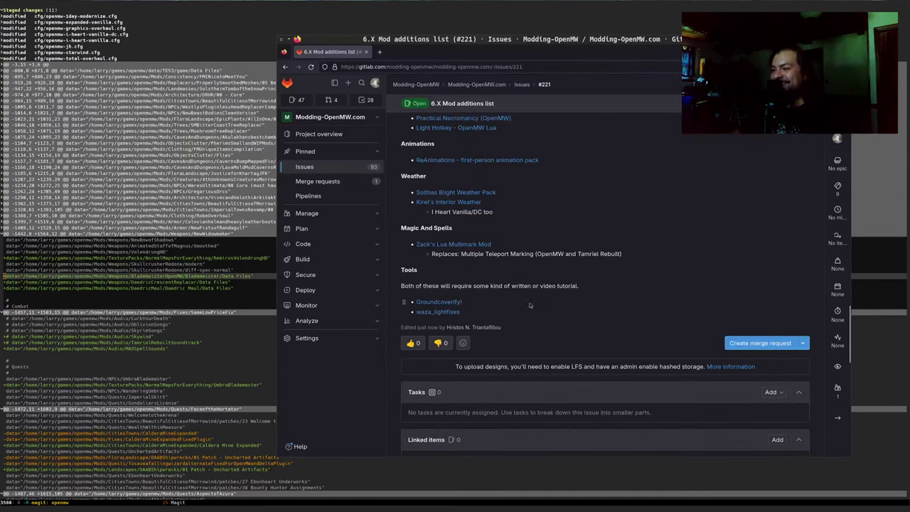
scroll(514, 311, "up", 1)
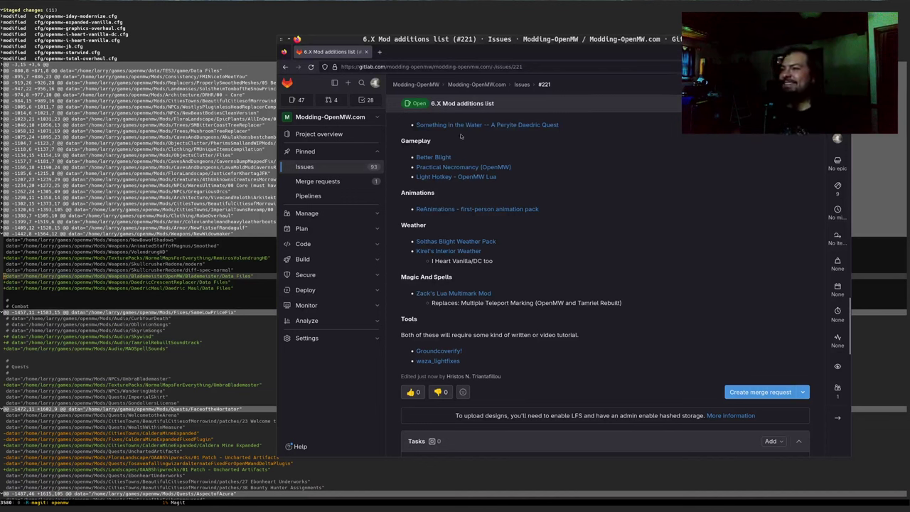
scroll(508, 310, "up", 6)
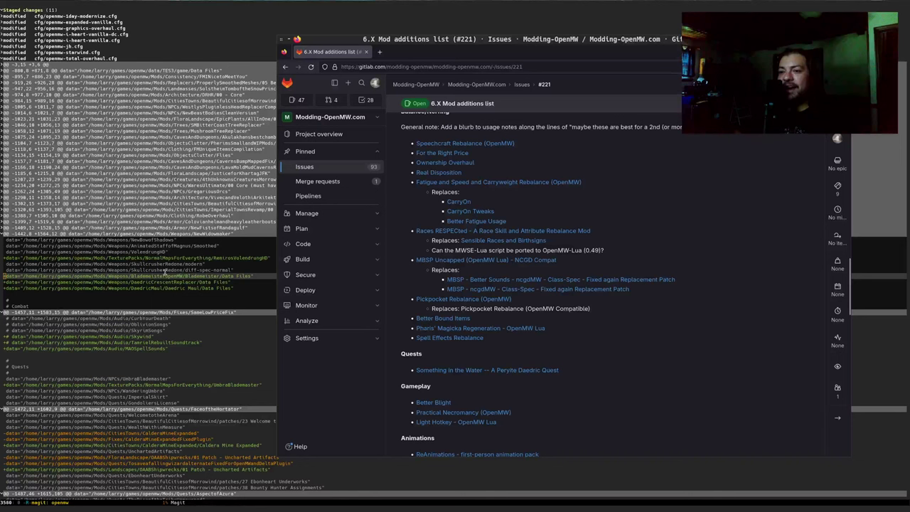
Step: Search 'blademeister nexus mods morrowind' and open the Blademeister (OpenMW) Nexus Mods page
left_click(379, 52)
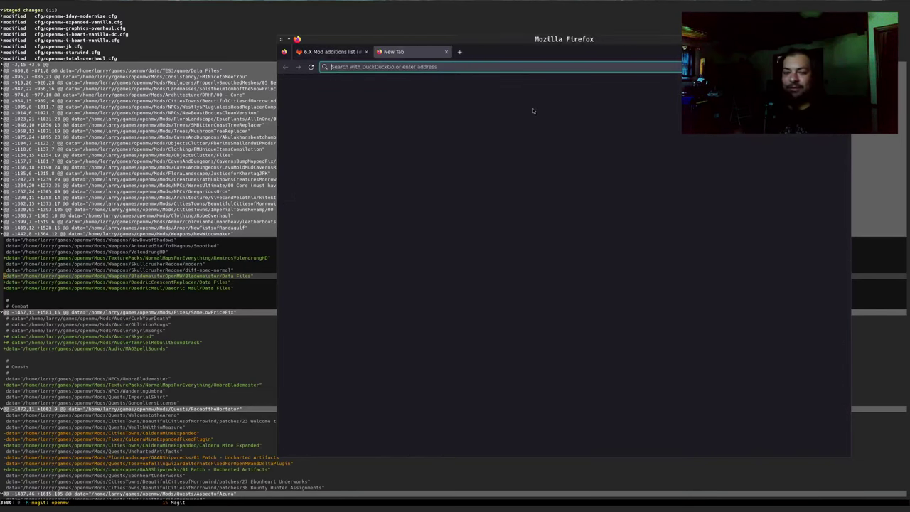
type("bladem")
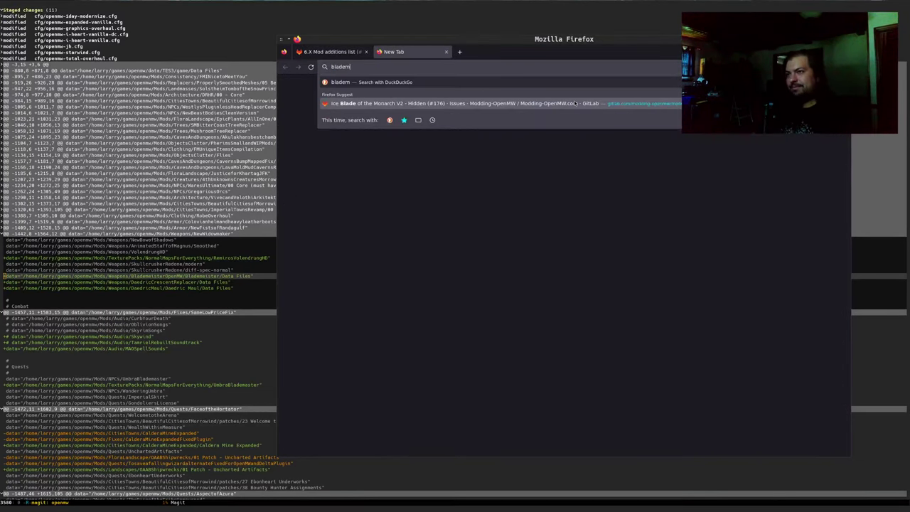
type("eister n")
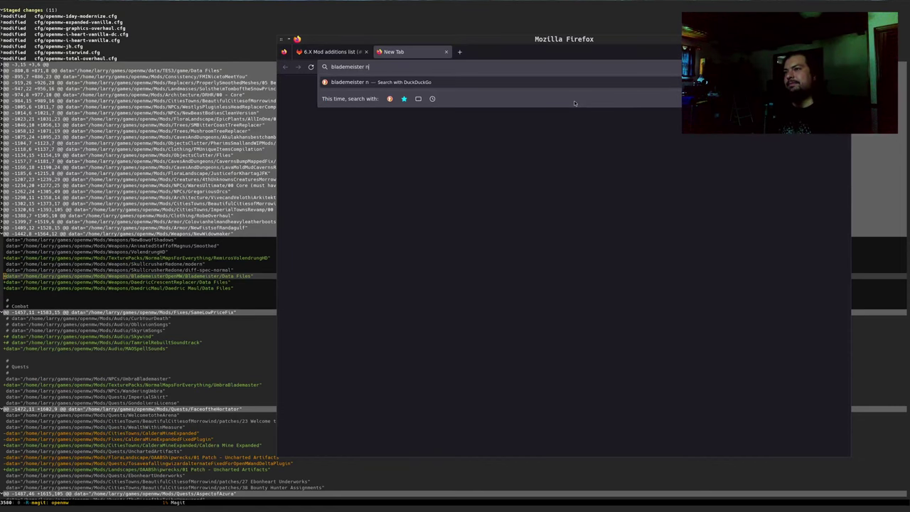
type("exus mods morrowind")
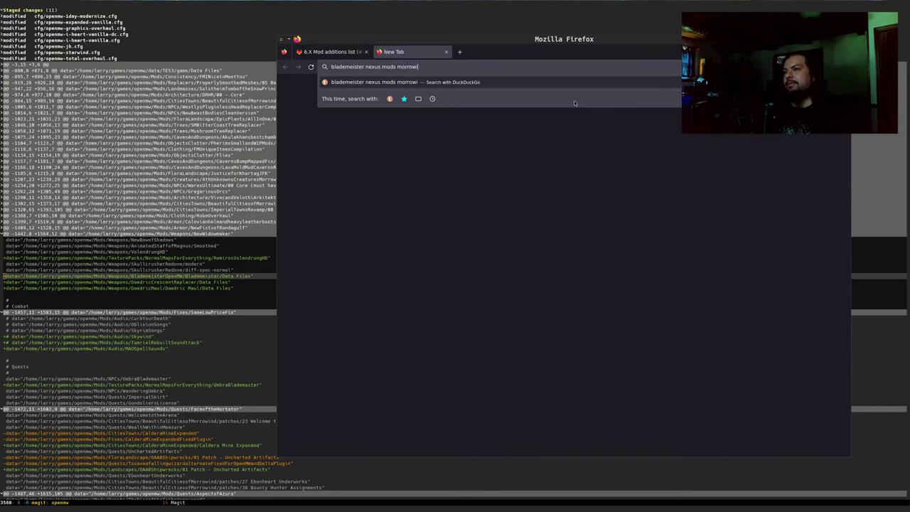
key("Return")
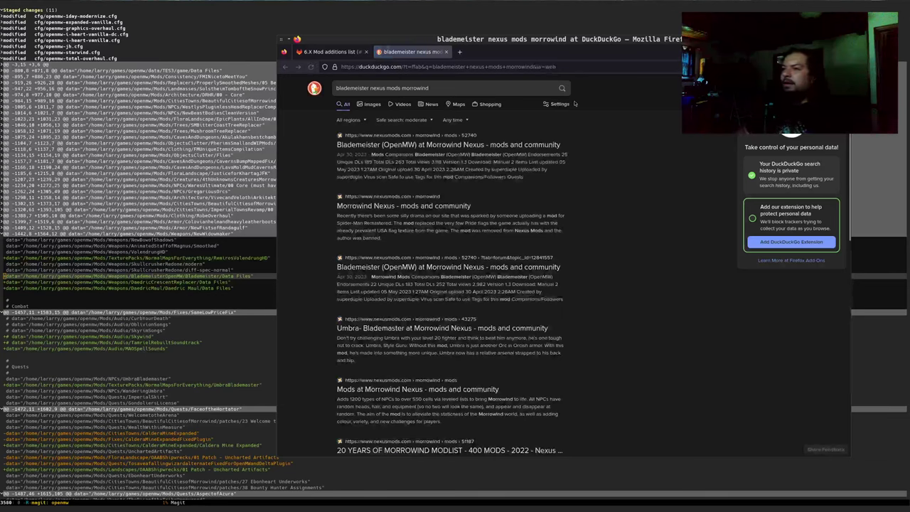
left_click(379, 148)
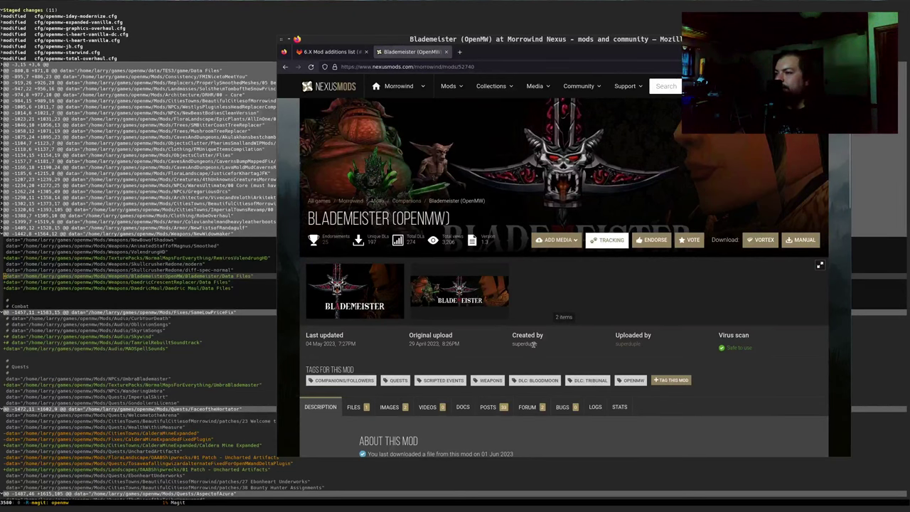
scroll(548, 313, "down", 1)
scroll(558, 291, "up", 1)
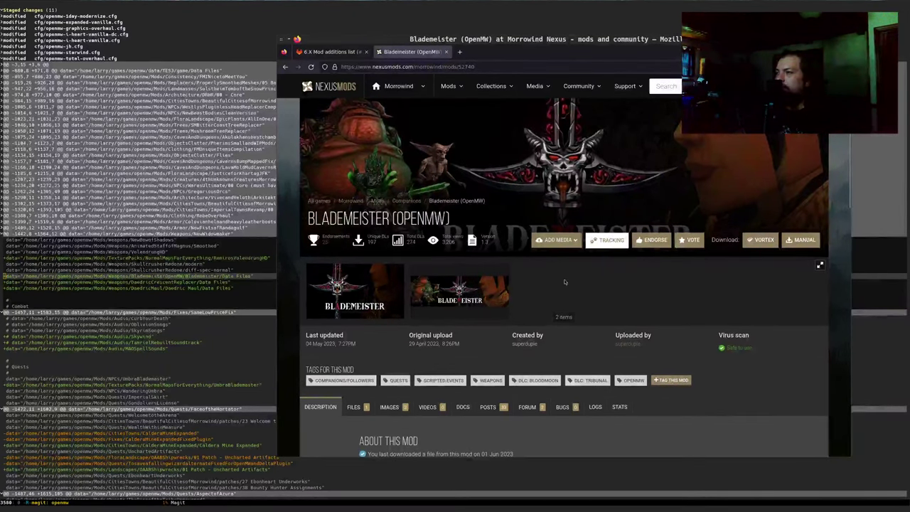
scroll(523, 320, "down", 4)
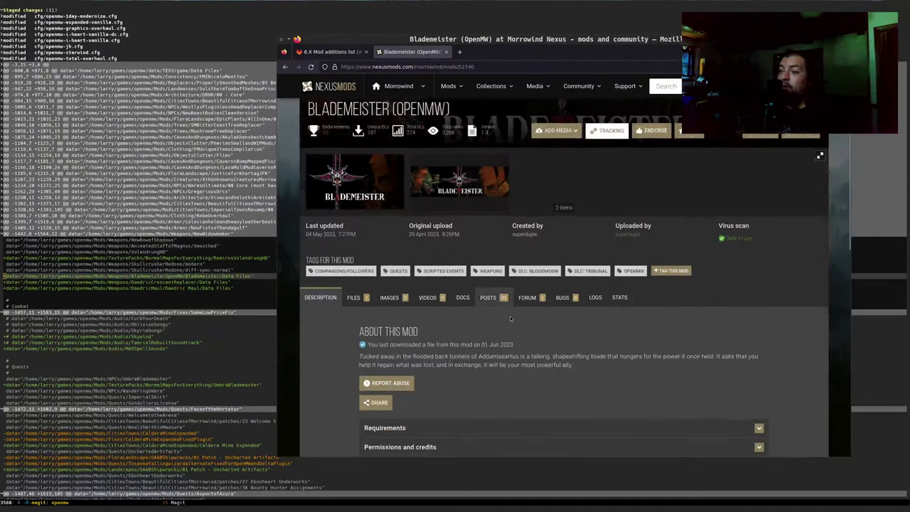
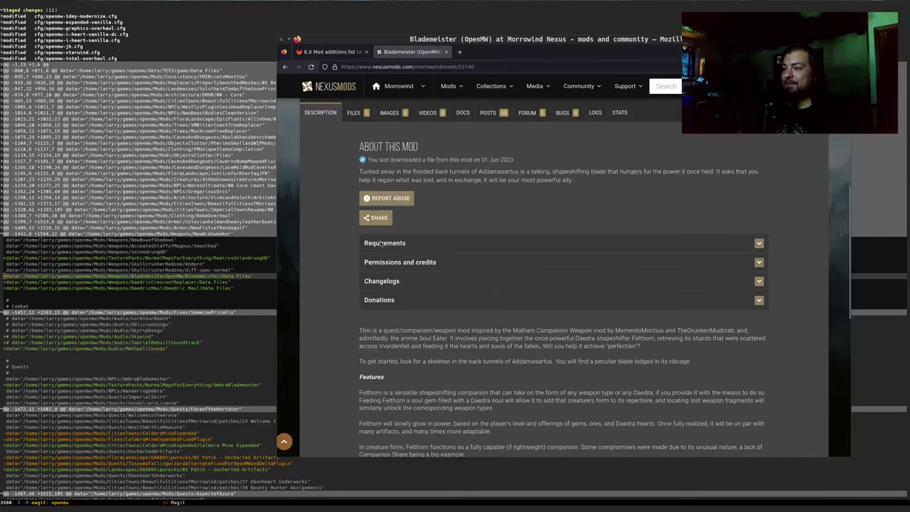
Step: Open issue #223 'ZackUtils - Console Commands Guide' from the Modding-OpenMW open issues list
scroll(470, 271, "down", 3)
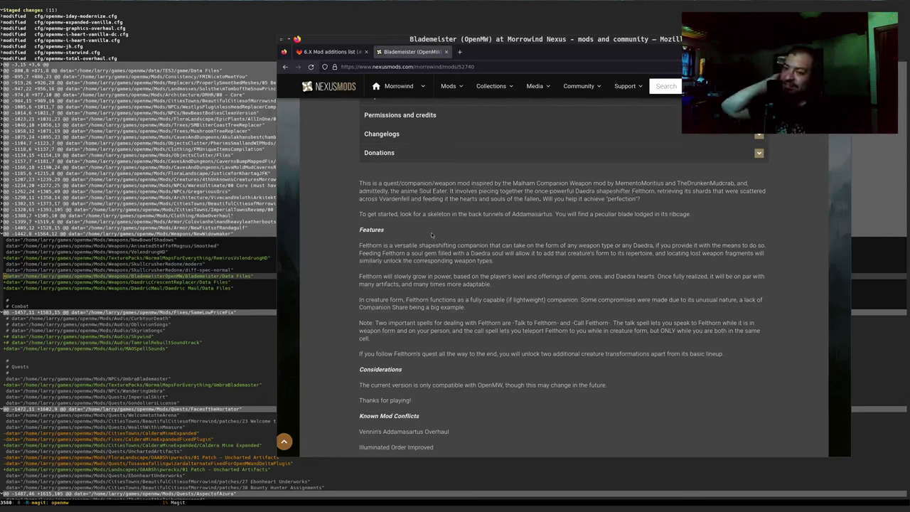
scroll(431, 235, "up", 10)
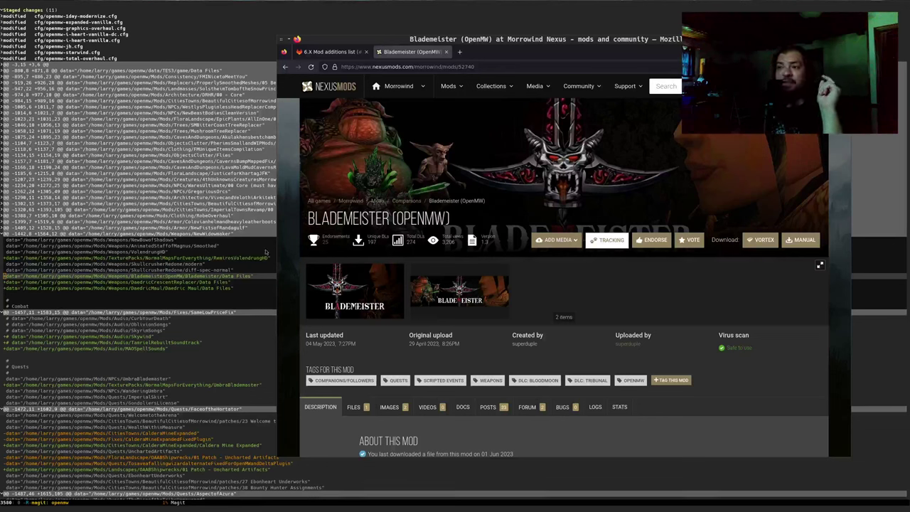
left_click(334, 53)
middle_click(521, 84)
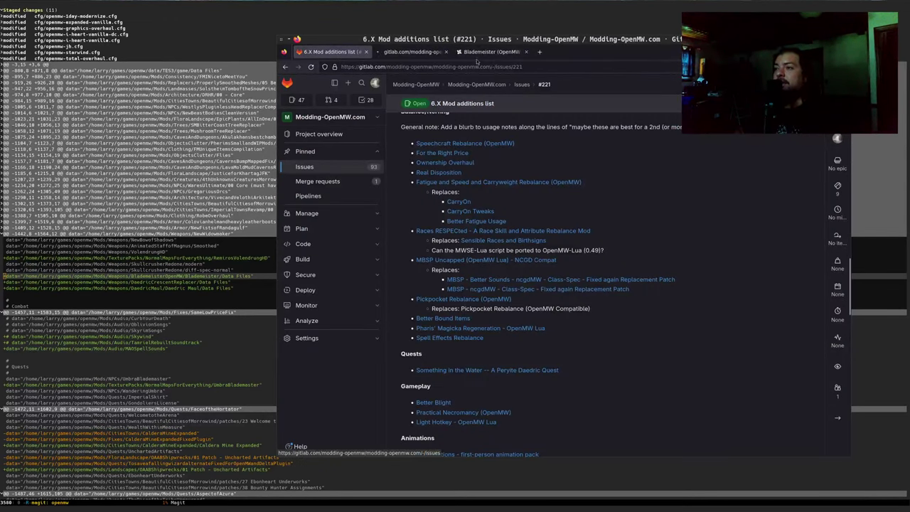
left_click(408, 54)
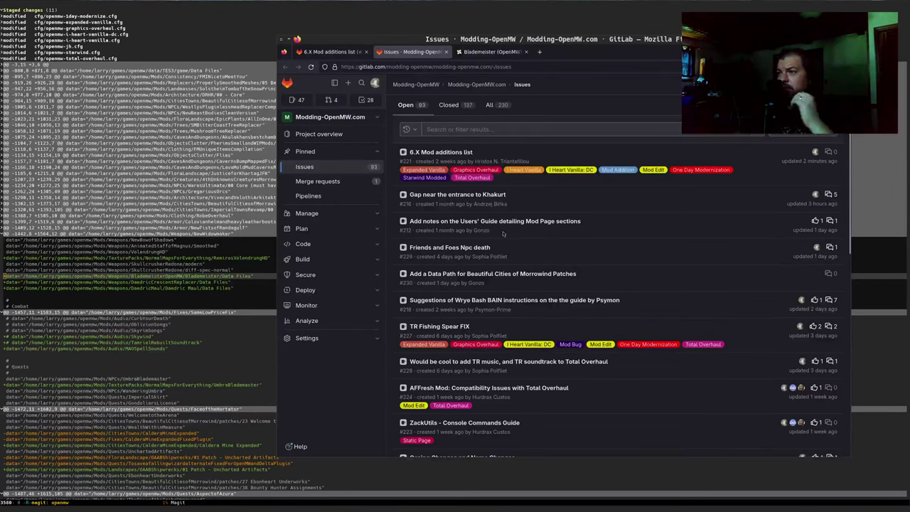
scroll(508, 228, "down", 3)
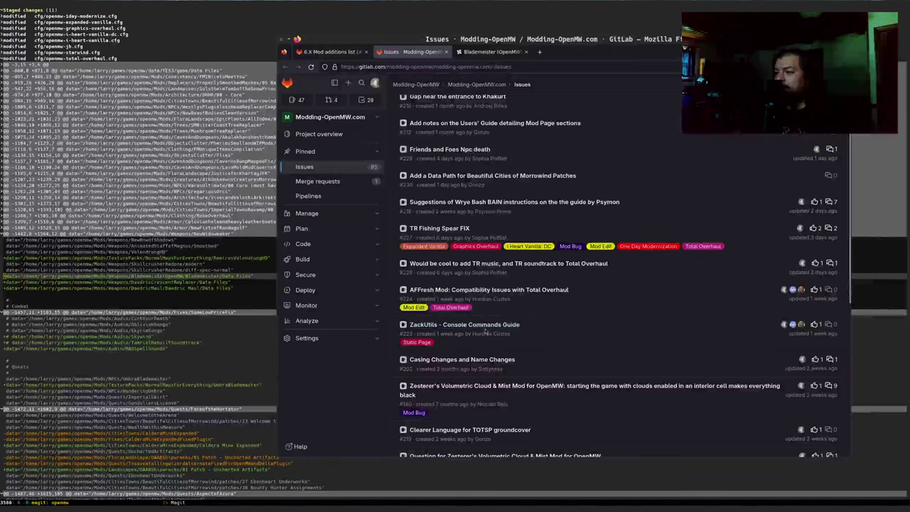
left_click(479, 326)
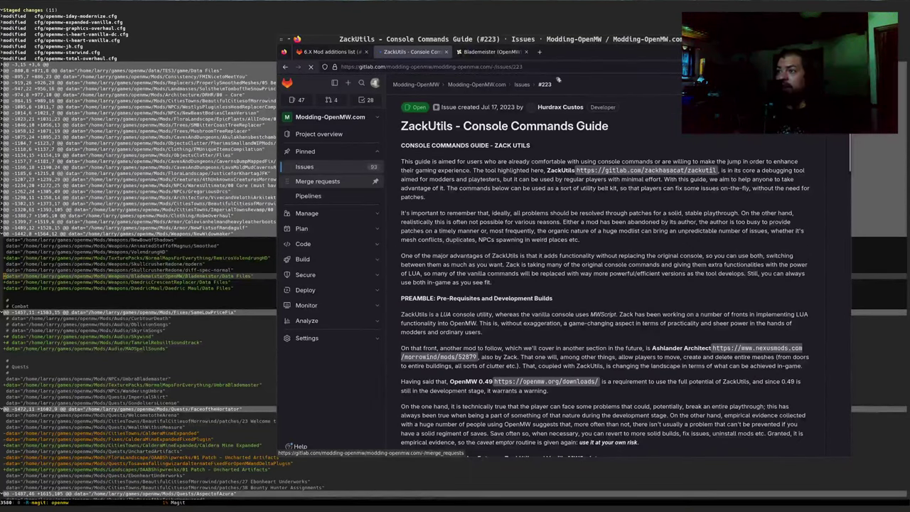
Step: Read issue #223's intro and pre-requisites, including the OpenMW 0.49 requirement and ZackUtils introduction
scroll(510, 165, "down", 3)
scroll(511, 166, "down", 10)
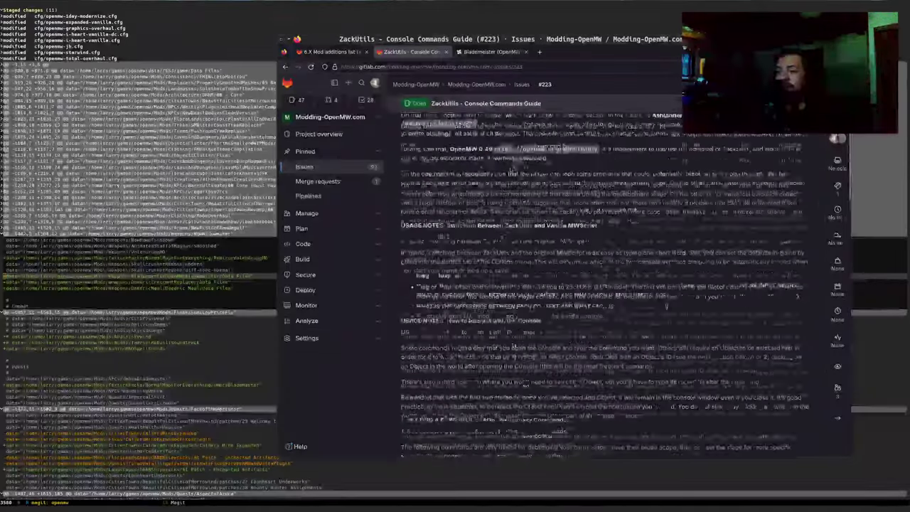
scroll(514, 177, "down", 8)
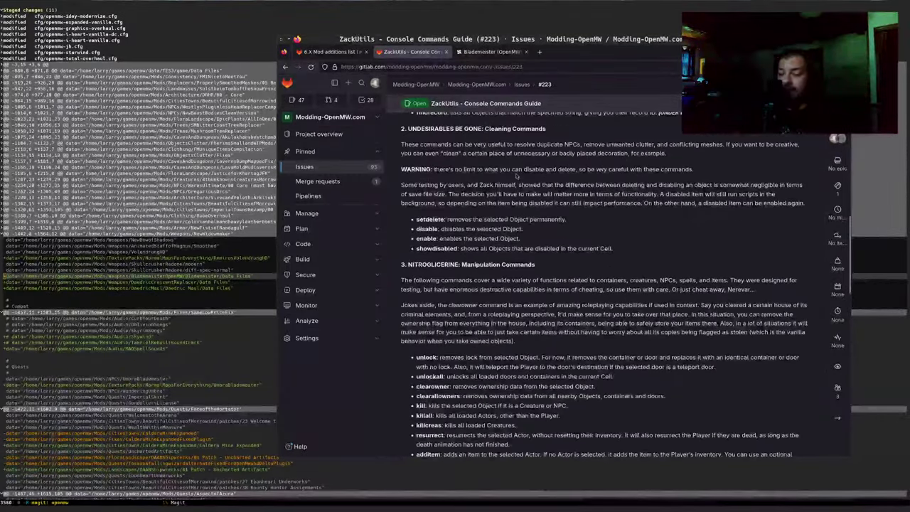
scroll(518, 176, "down", 8)
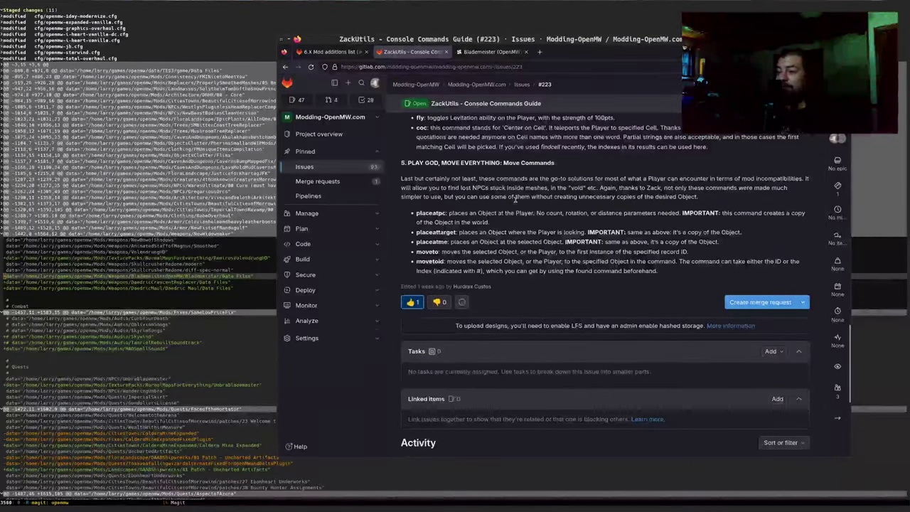
scroll(515, 201, "up", 15)
scroll(507, 203, "up", 4)
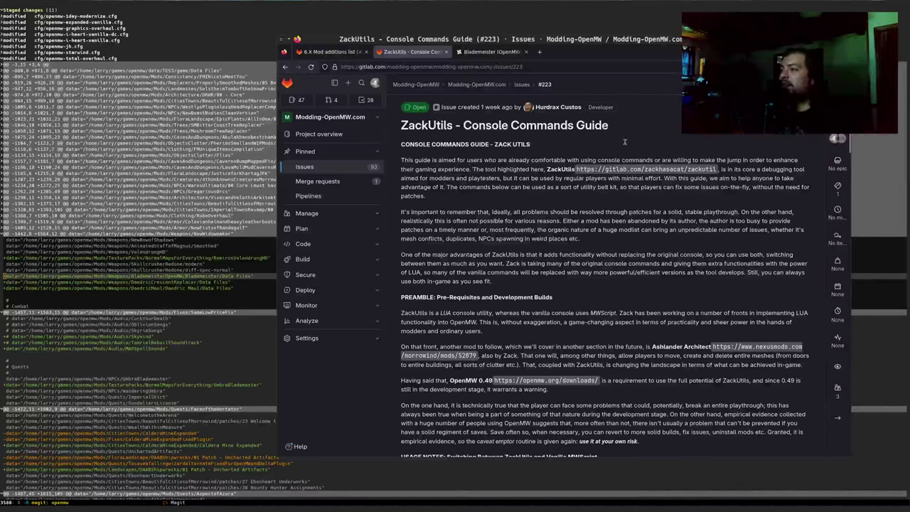
left_click_drag(546, 169, 628, 178)
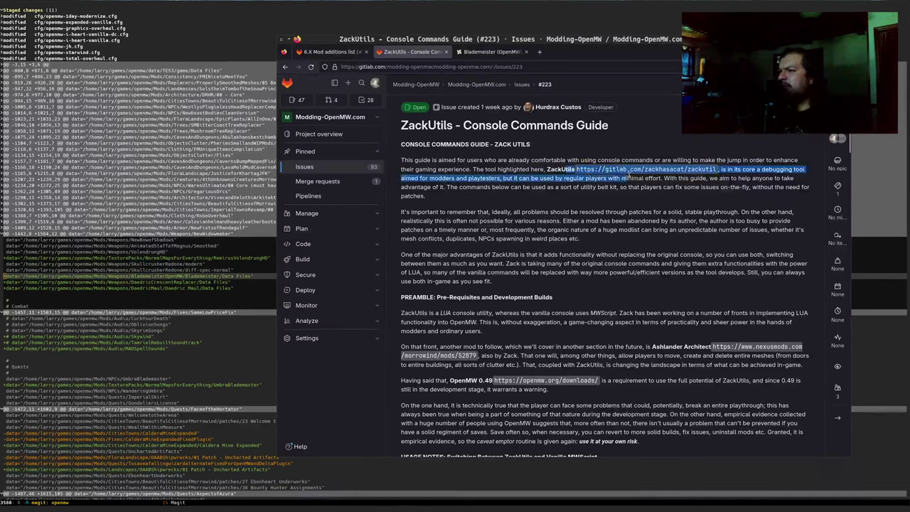
left_click(602, 169)
double_click(562, 169)
left_click(628, 170)
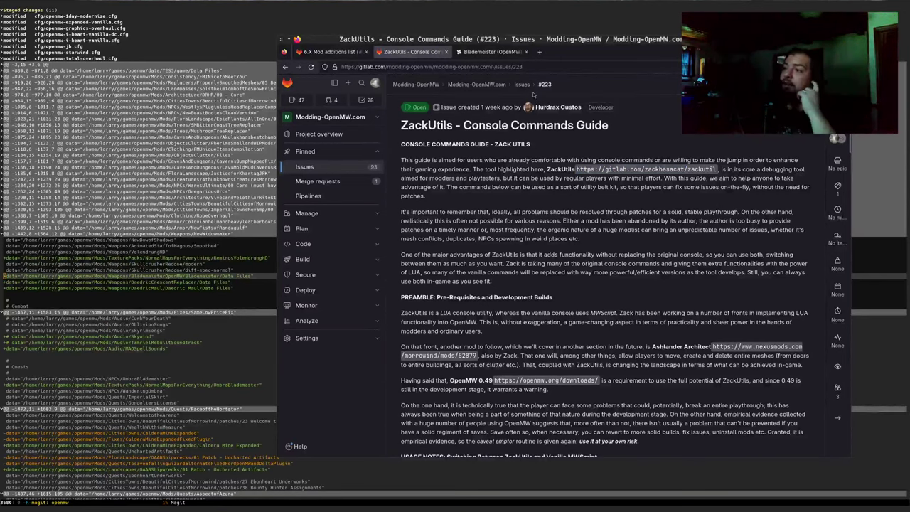
Step: Glance at the 6.X Mod additions list, then scroll through the Blademeister (OpenMW) mod page
left_click(321, 54)
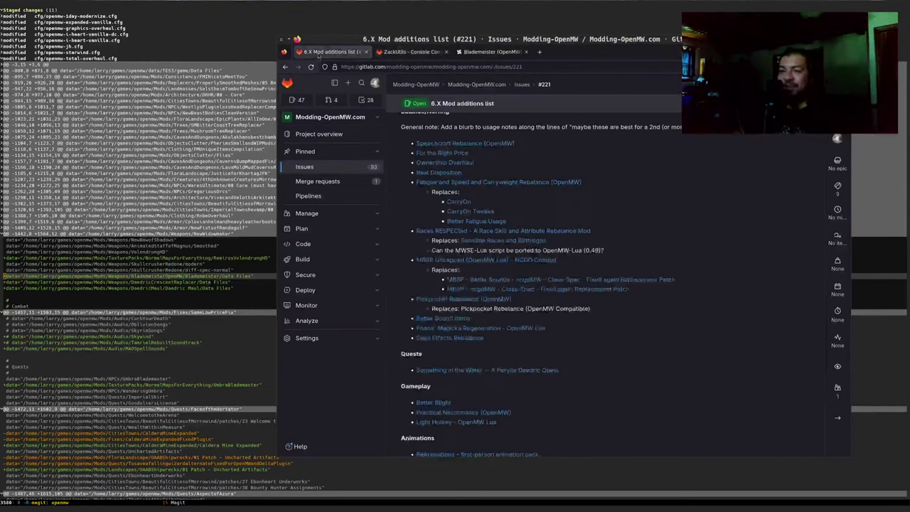
scroll(621, 219, "up", 2)
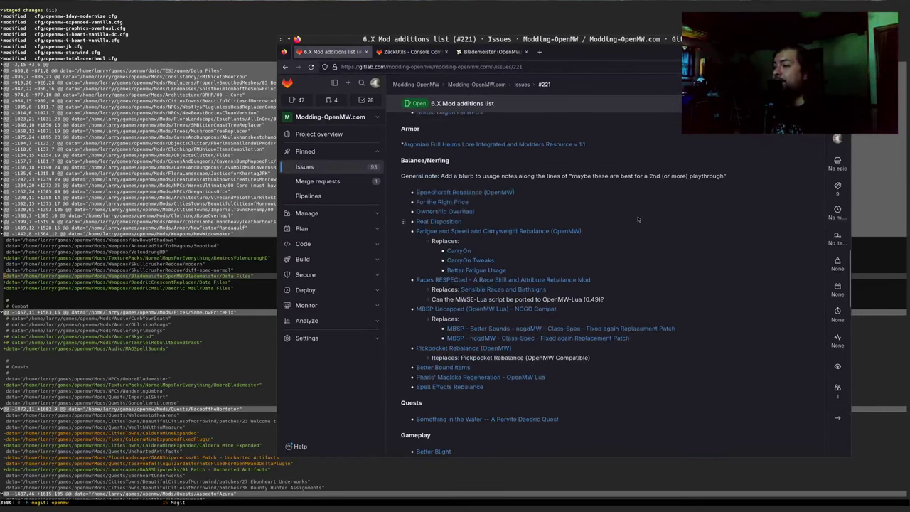
left_click(489, 51)
scroll(529, 208, "down", 3)
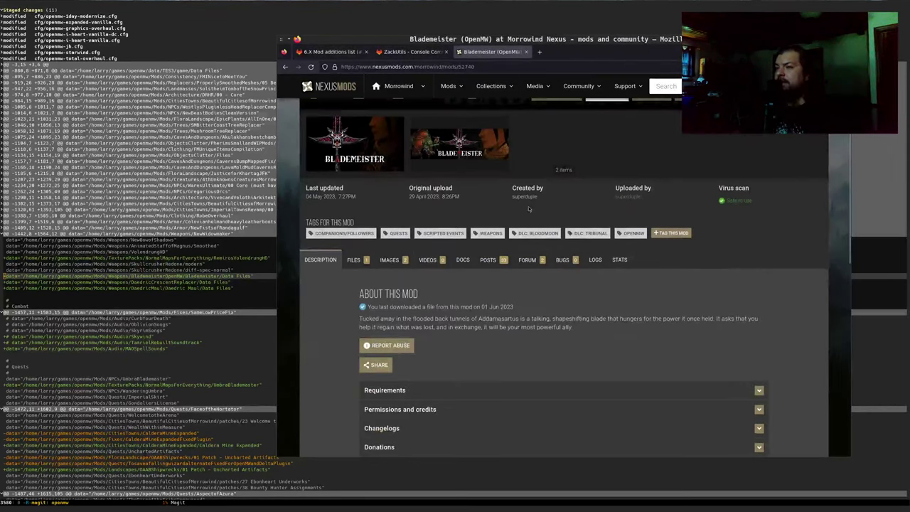
scroll(529, 208, "up", 2)
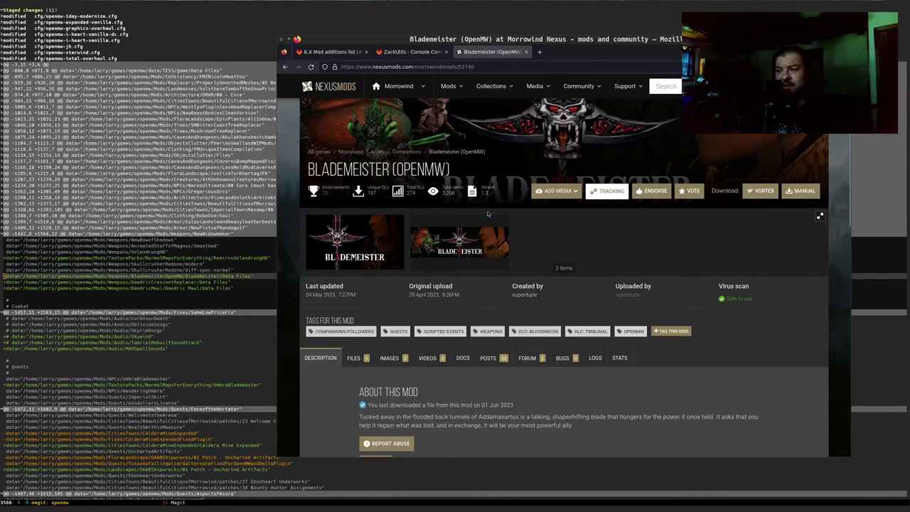
scroll(487, 220, "down", 2)
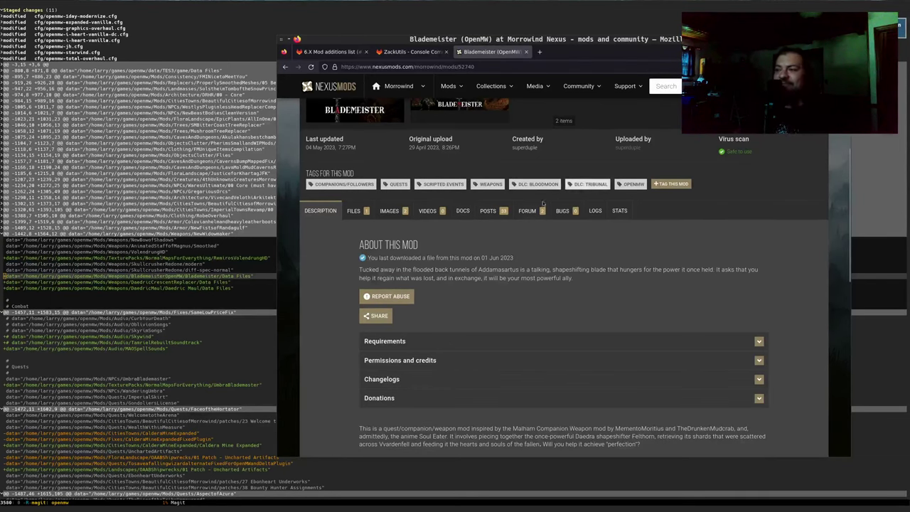
scroll(527, 222, "up", 3)
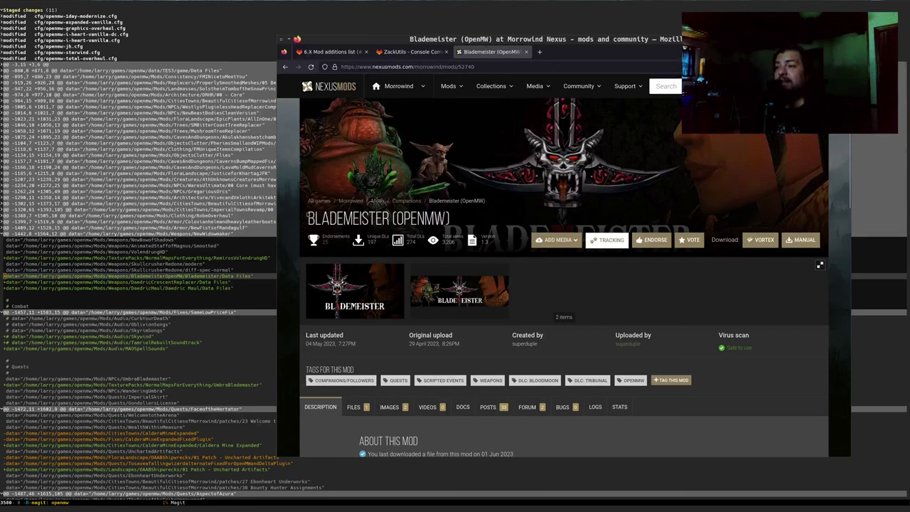
Step: Select the BLADEMEISTER (OPENMW) title and briefly search the page for 'ba'
left_click_drag(309, 218, 454, 222)
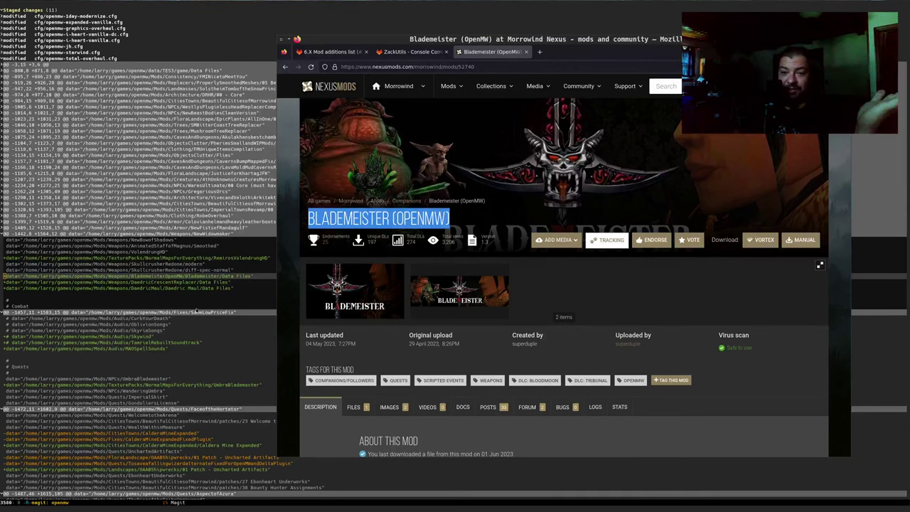
scroll(506, 225, "down", 3)
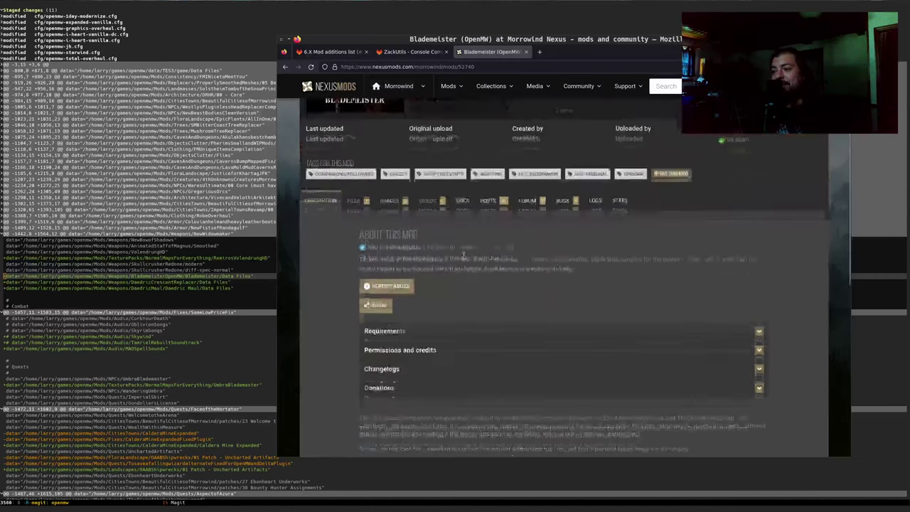
scroll(507, 225, "down", 1)
key("ctrl+f")
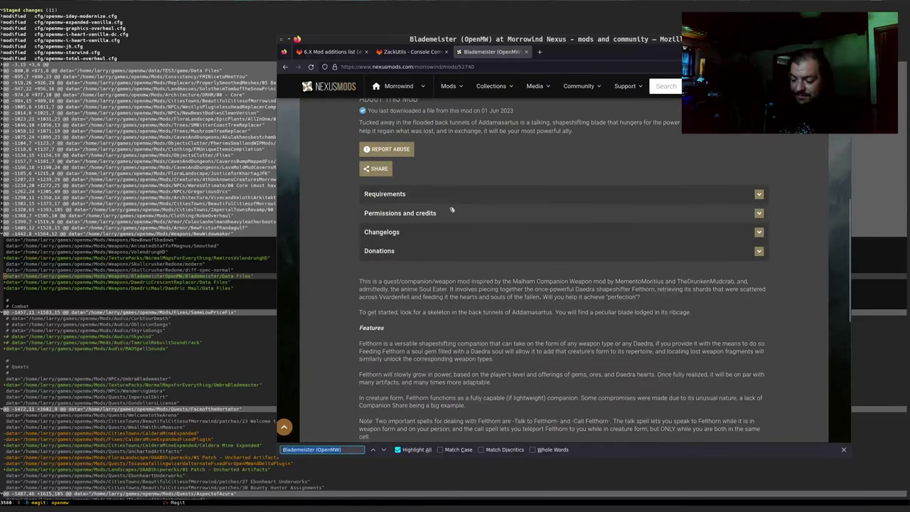
type("bal")
key("Escape")
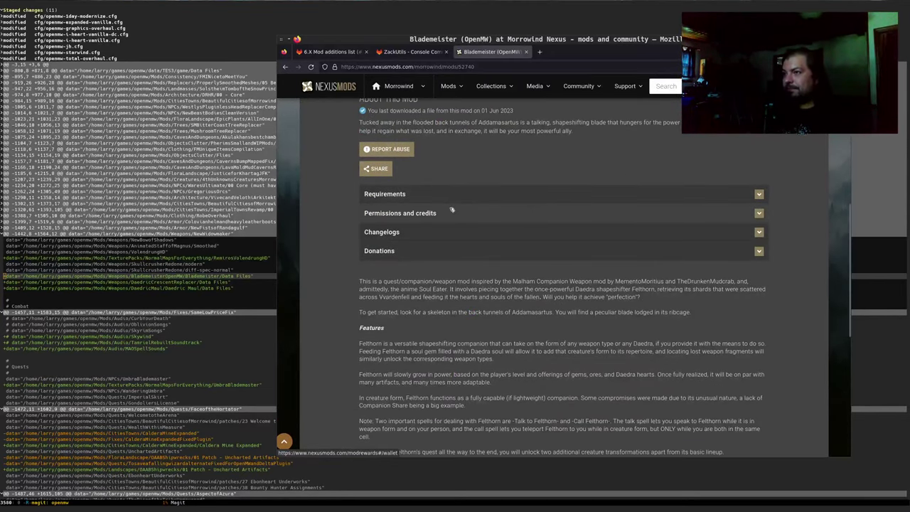
scroll(453, 210, "up", 4)
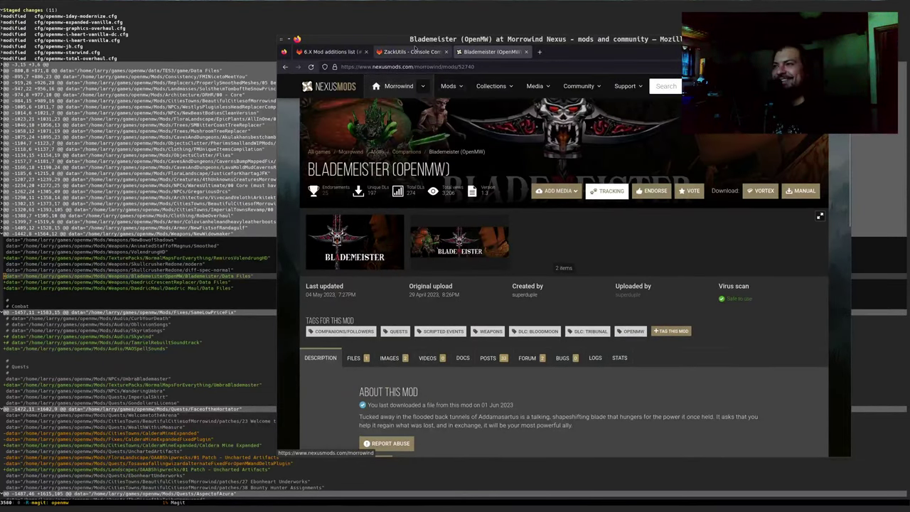
Step: Bring issue #221 back with its New Categories and New Mods sections at the top
left_click(344, 52)
scroll(642, 155, "down", 10)
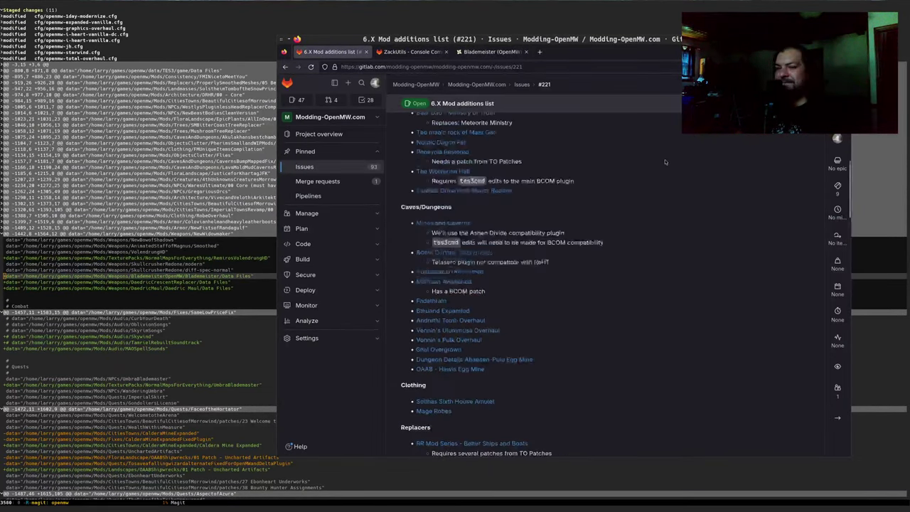
scroll(628, 169, "up", 3)
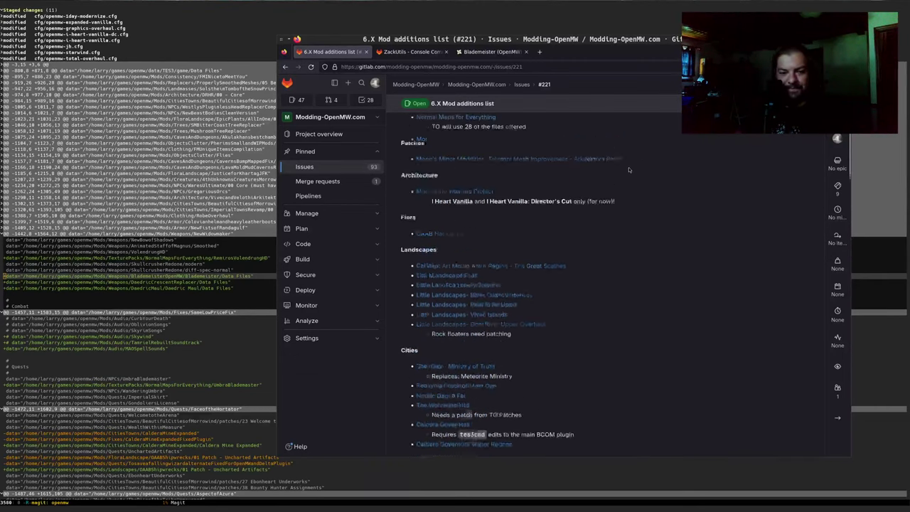
scroll(628, 170, "up", 8)
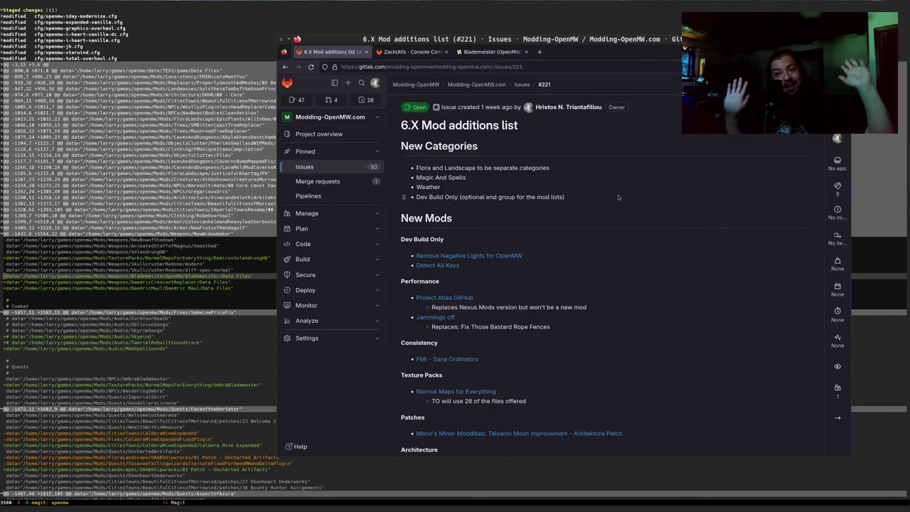
mouse_move(556, 102)
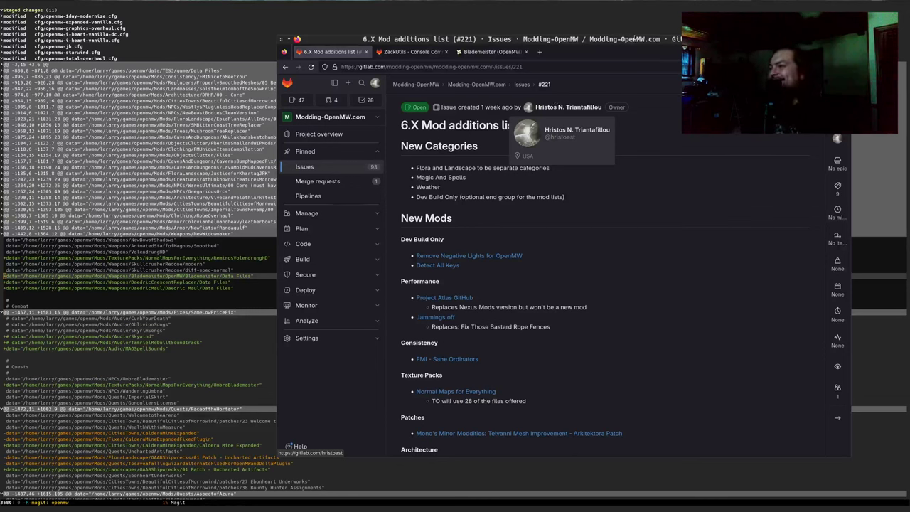
key("e")
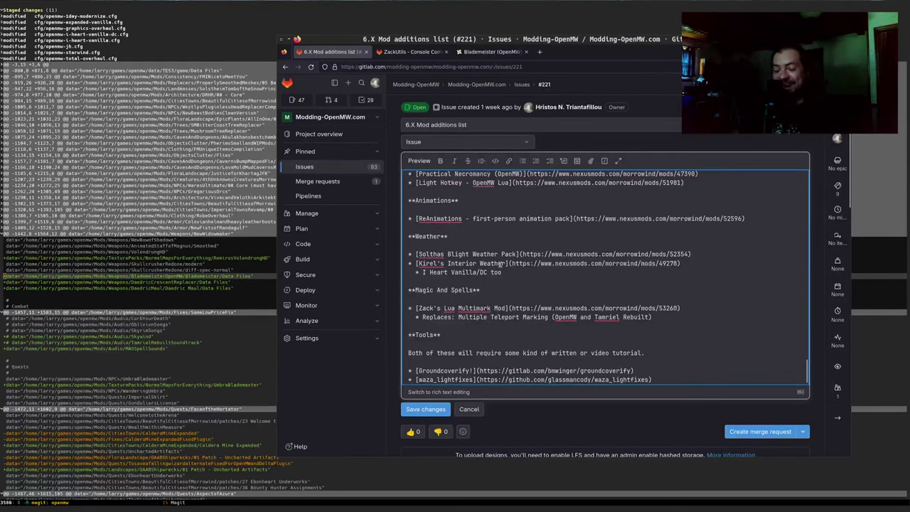
scroll(469, 287, "up", 4)
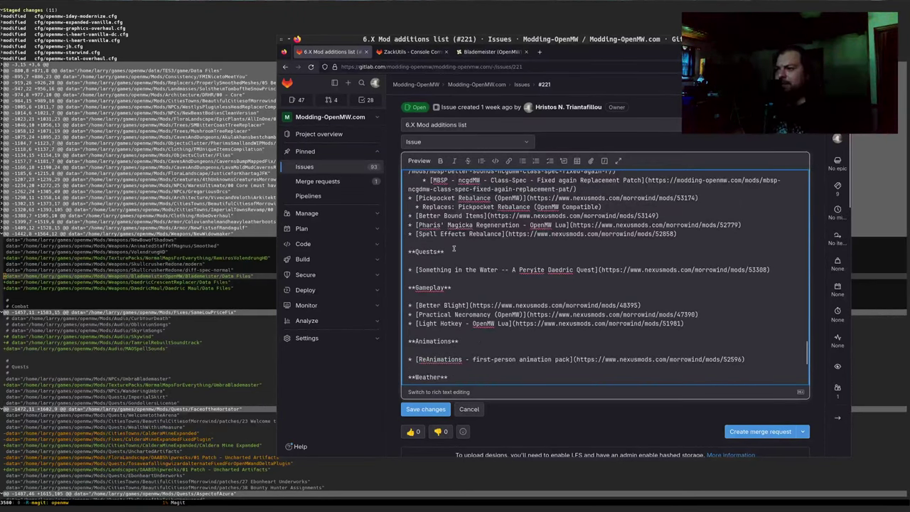
scroll(453, 248, "up", 6)
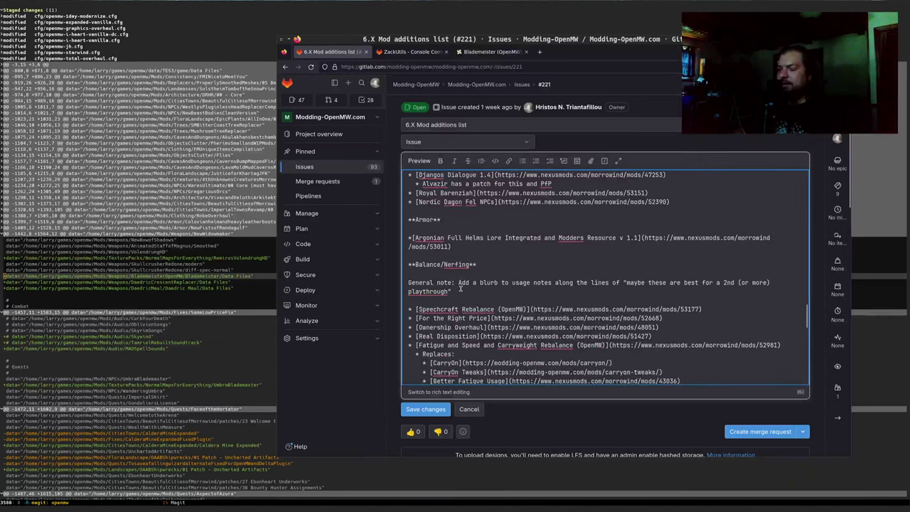
scroll(462, 288, "up", 5)
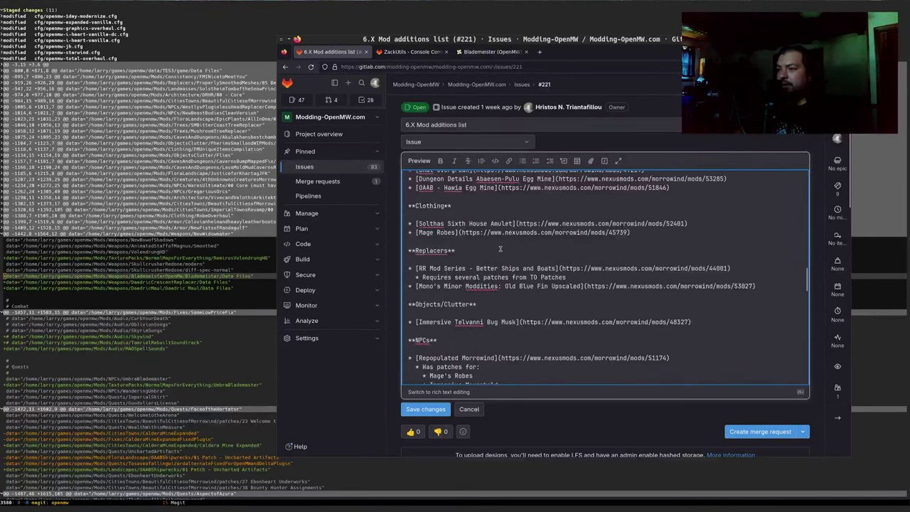
scroll(462, 270, "up", 8)
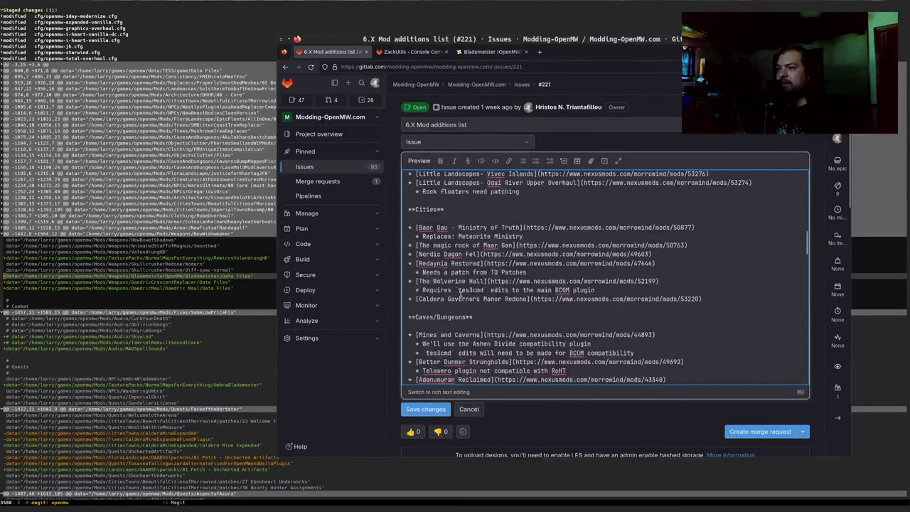
key("ctrl+f")
type("compan")
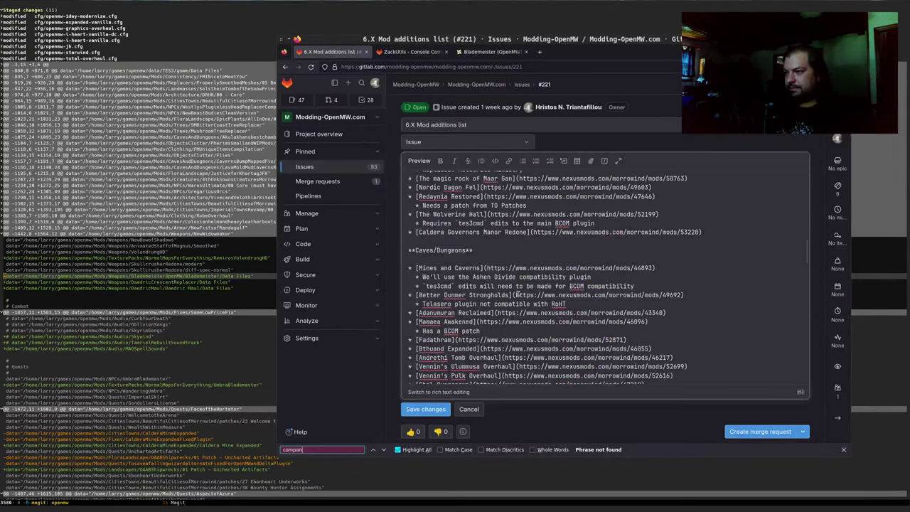
key("Escape")
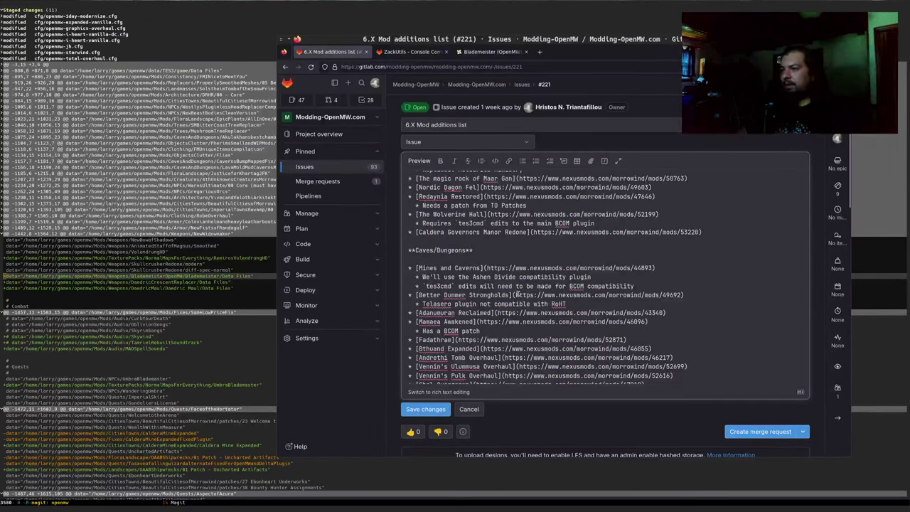
scroll(622, 193, "up", 5)
scroll(623, 194, "up", 10)
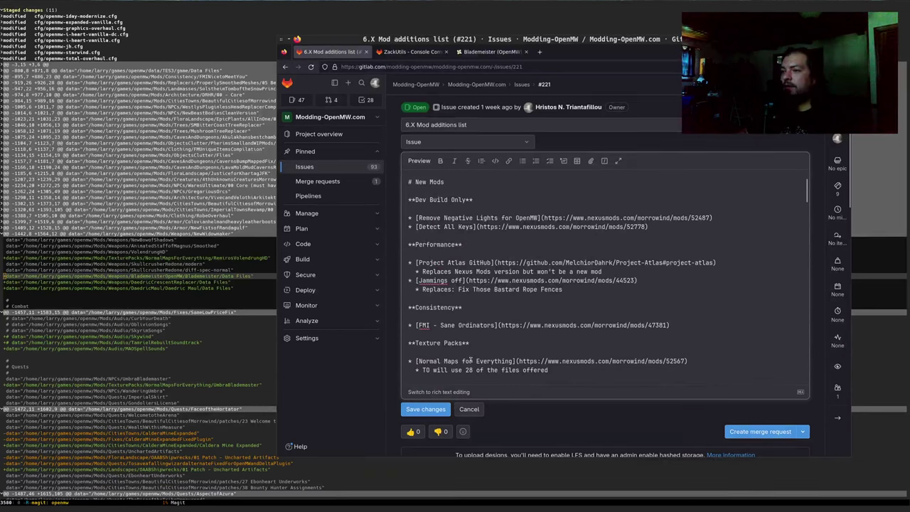
Step: Under the Companions heading, start a list item with 'Blademeister (OpenMW)' as link text
key("Return")
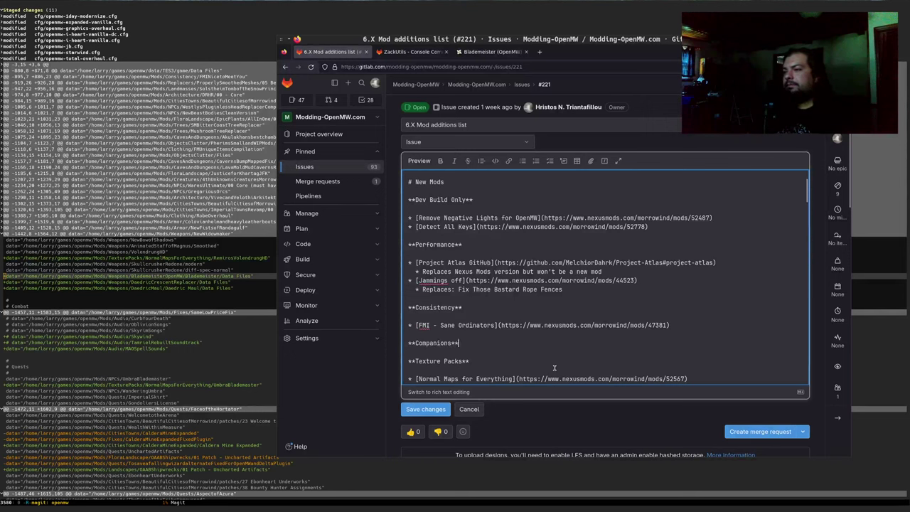
key("Return")
key("Return")
type("*")
type("[Blademeister (OpenMW)]")
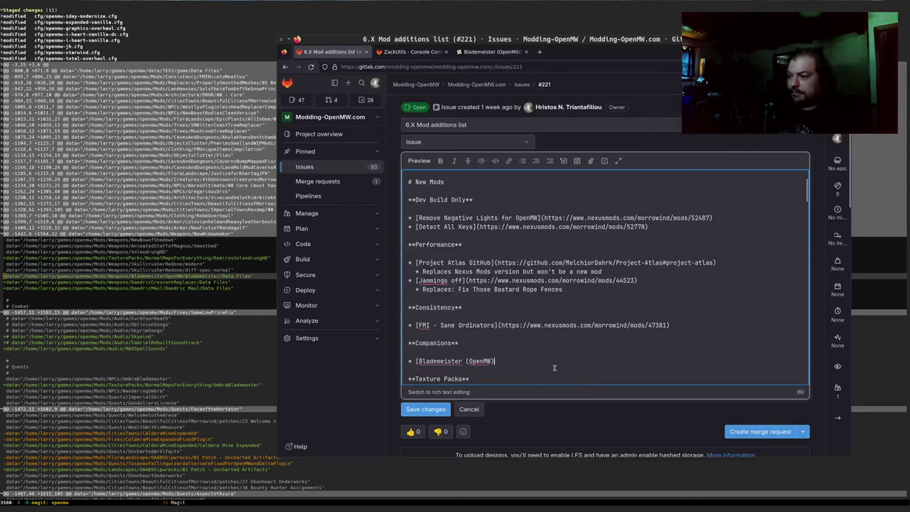
type("(")
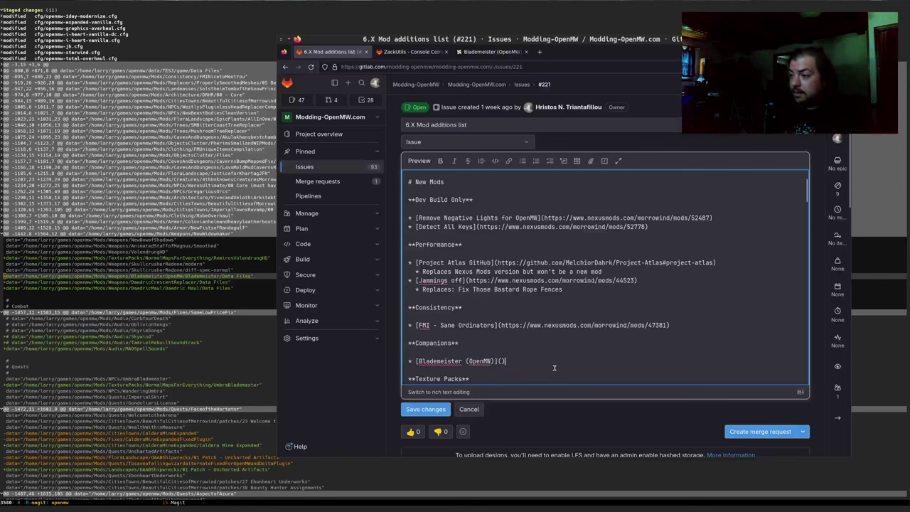
Step: Insert the Blademeister Nexus Mods URL into the link and save the issue description
key("ctrl+Tab")
key("ctrl+Tab")
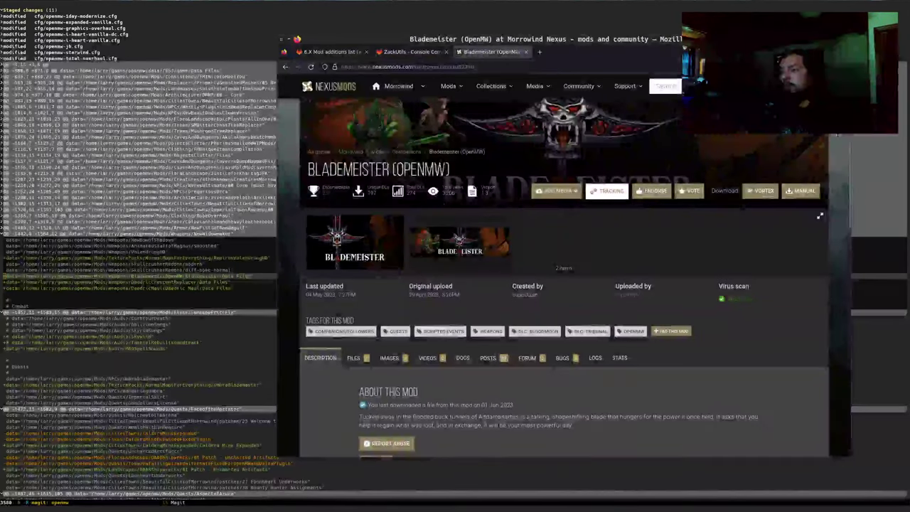
left_click(484, 69)
key("ctrl+c")
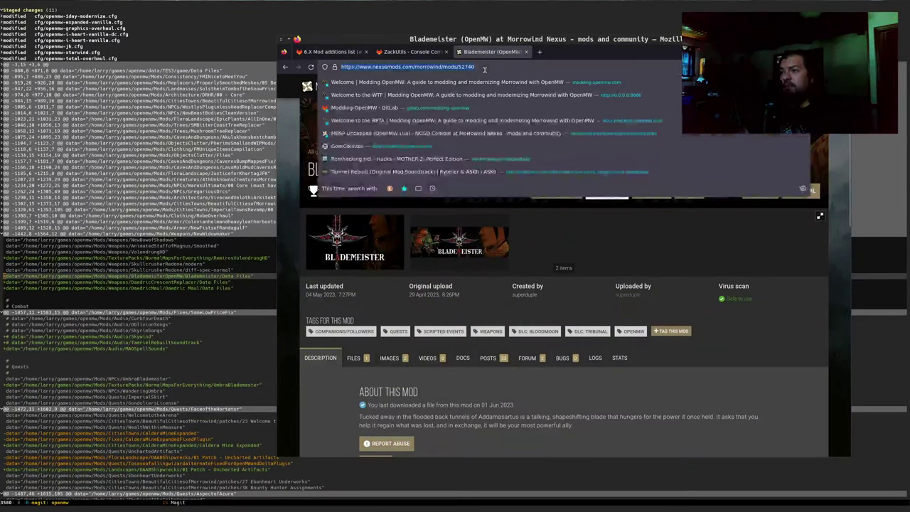
key("ctrl+Tab")
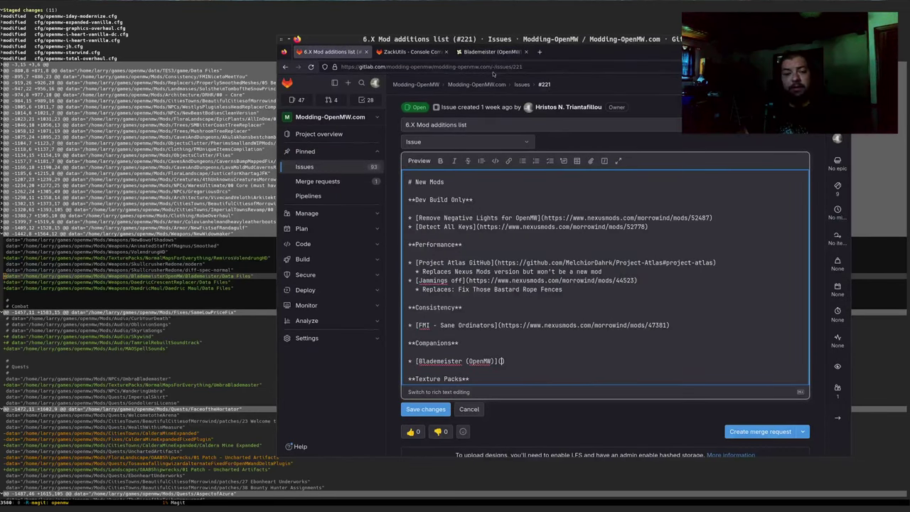
key("ctrl+v")
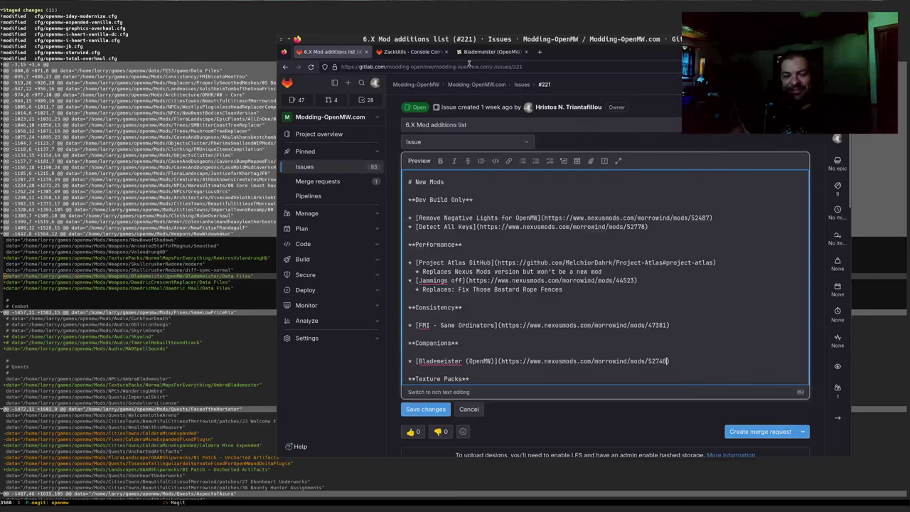
scroll(524, 307, "down", 3)
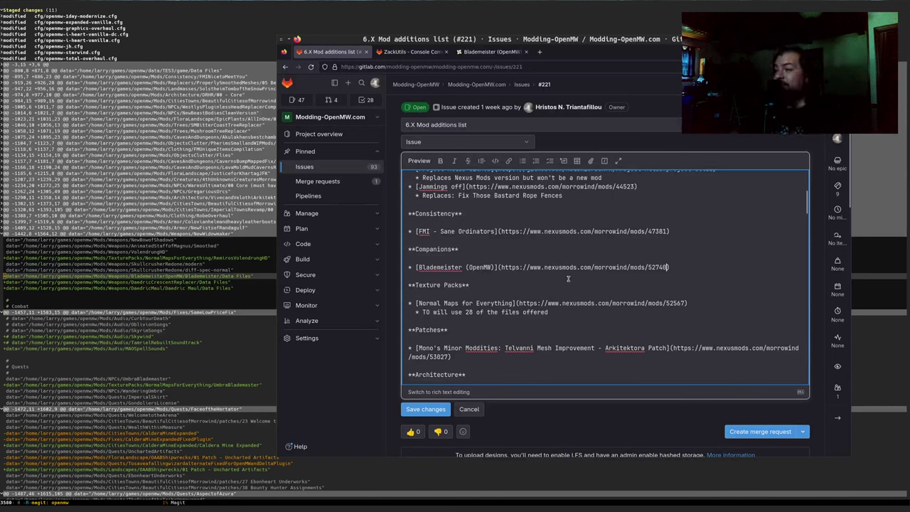
left_click(432, 411)
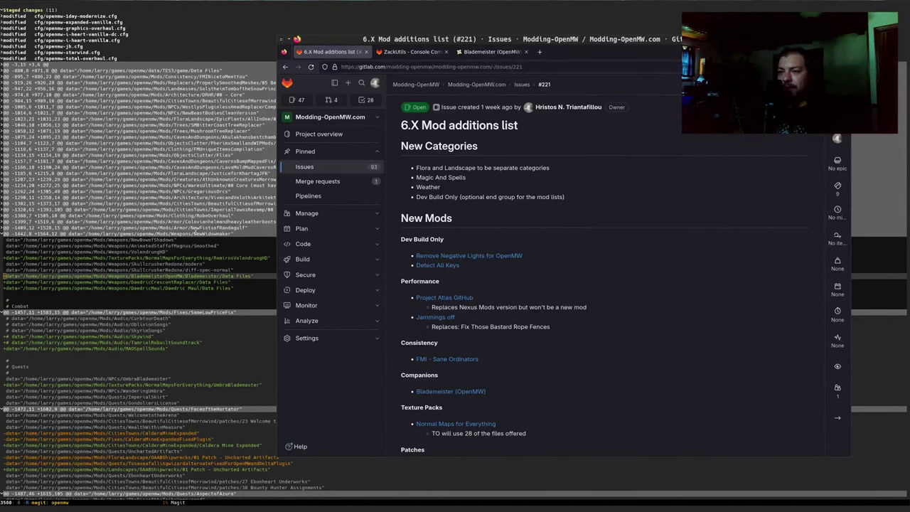
Step: Bring the Magit staged-changes diff of the openmw config to the front
left_click(196, 234)
key("Tab")
scroll(234, 266, "down", 2)
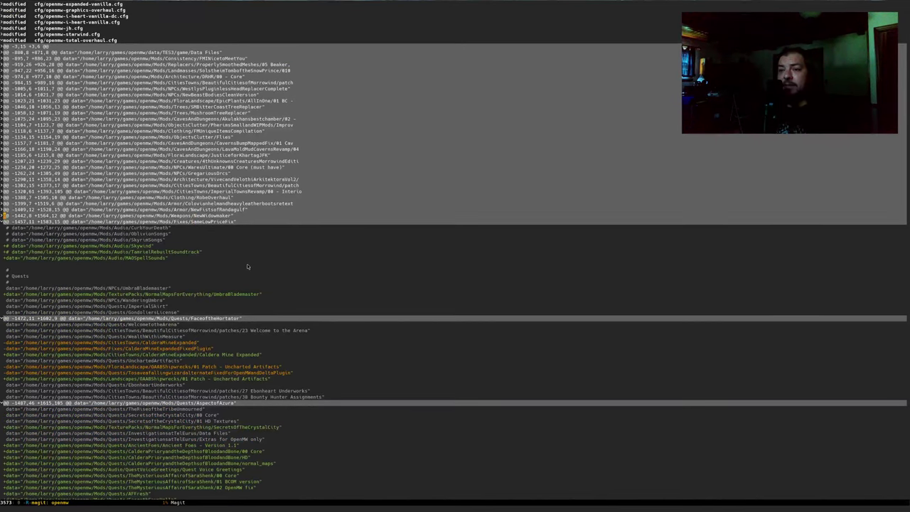
Step: Move through the diff's Audio entries to TamrielRebuiltSoundtrack, then switch to the music player
left_click(199, 252)
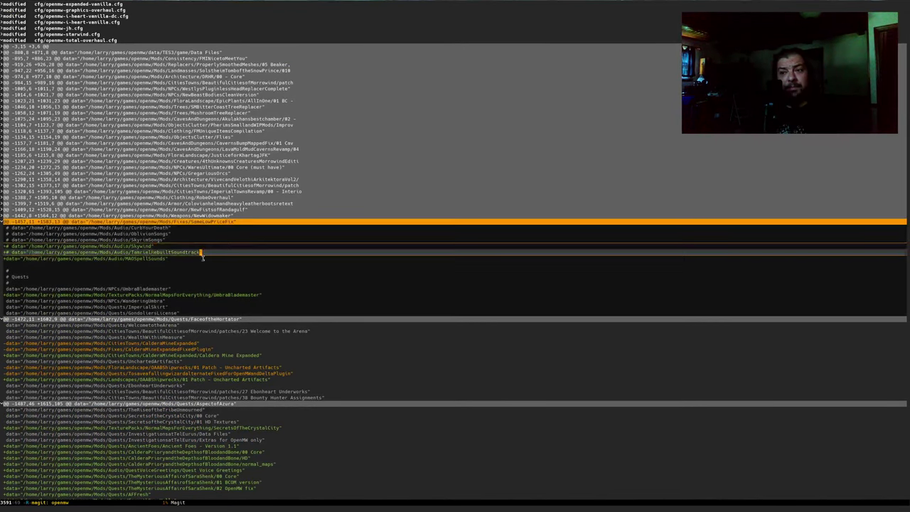
left_click(166, 239)
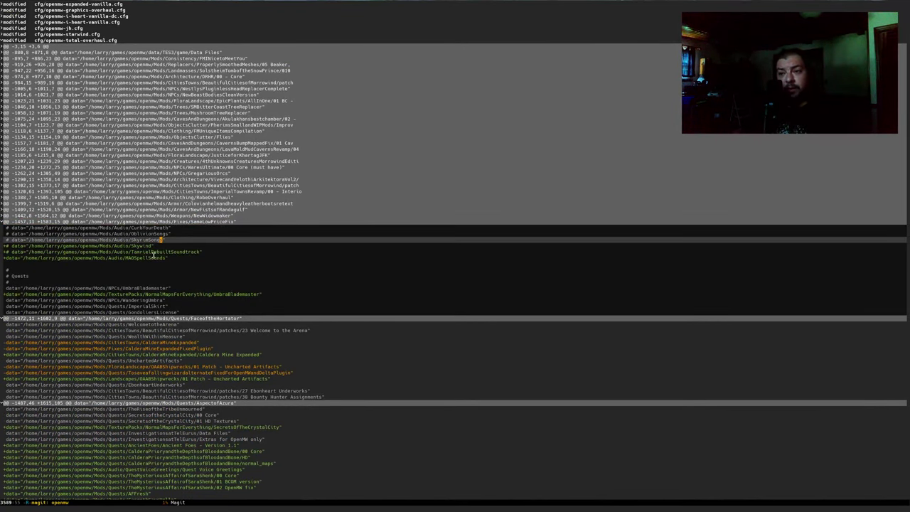
left_click(151, 253)
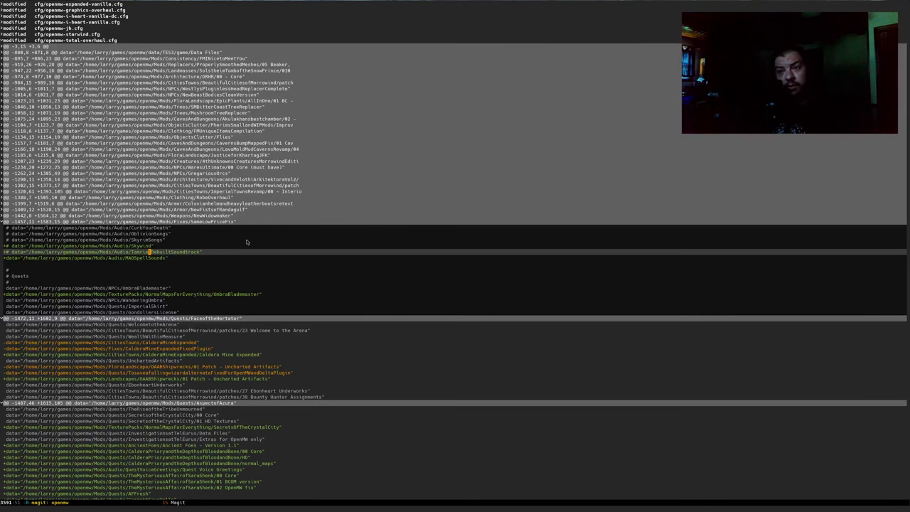
key("Right")
key("Right")
key("Right")
key("Right")
key("Right")
key("Right")
key("Right")
key("Right")
key("Right")
key("Right")
key("Right")
key("Right")
key("Right")
key("Left")
key("Left")
key("Left")
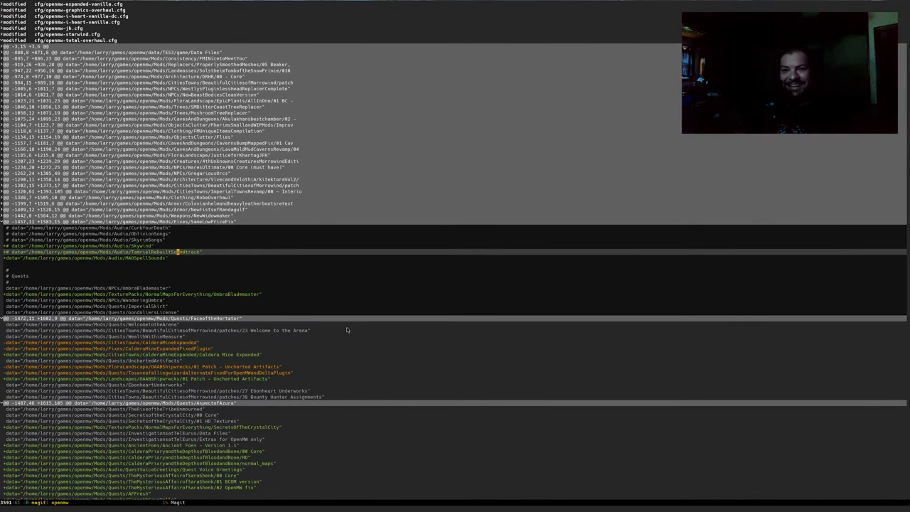
key("super+2")
Step: Browse the Skywind/Tamriel Rebuilt playlist from Aanthirin to Lan Orethan with enlarged terminal text
key("1")
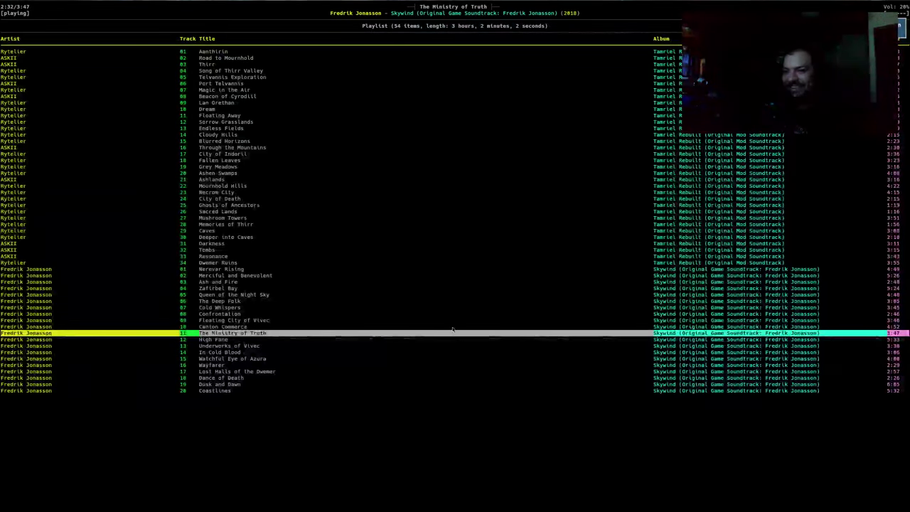
key("Up")
key("Up")
key("Up")
key("Up")
key("Up")
key("Up")
key("Up")
key("Up")
key("Up")
key("Up")
key("Up")
key("Up")
key("Up")
key("Up")
key("Up")
key("Up")
key("Up")
key("Up")
key("Up")
key("Up")
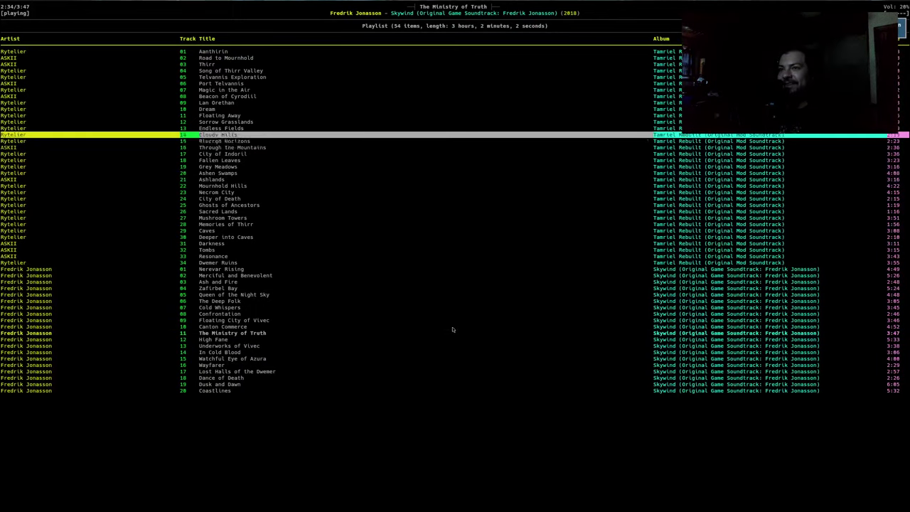
key("Up")
key("Up")
key("Up")
key("Up")
key("Up")
key("Up")
key("Up")
key("Up")
key("Up")
key("Up")
key("Up")
key("Up")
key("Up")
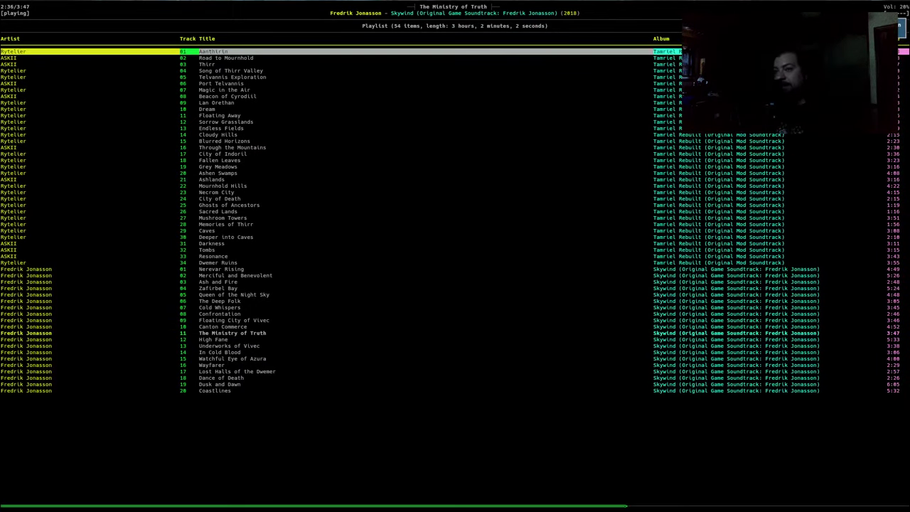
key("ctrl+plus")
key("Down")
key("Down")
key("Up")
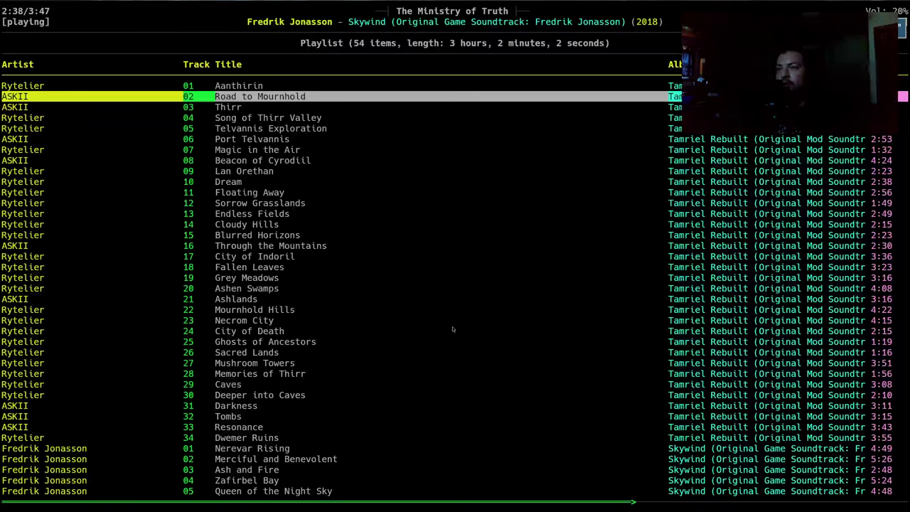
key("Down")
key("Down")
key("Down")
key("Down")
key("Up")
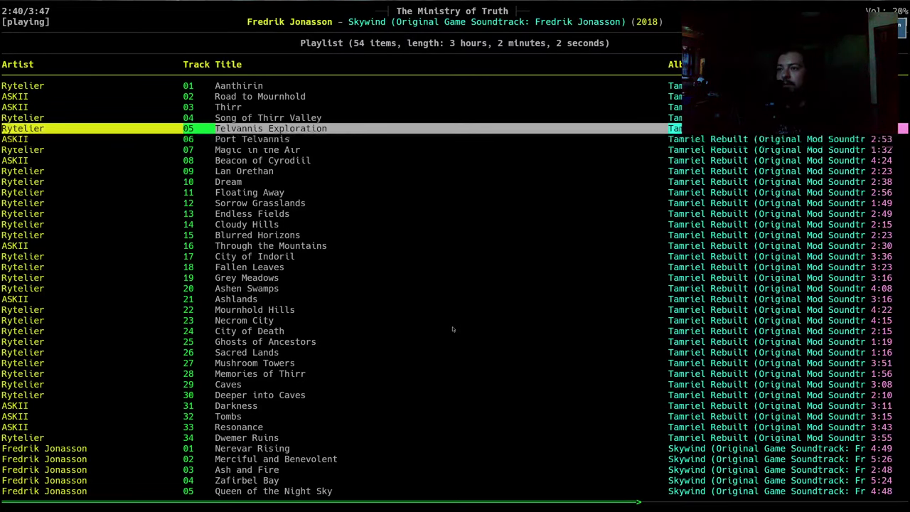
key("Down")
key("Down")
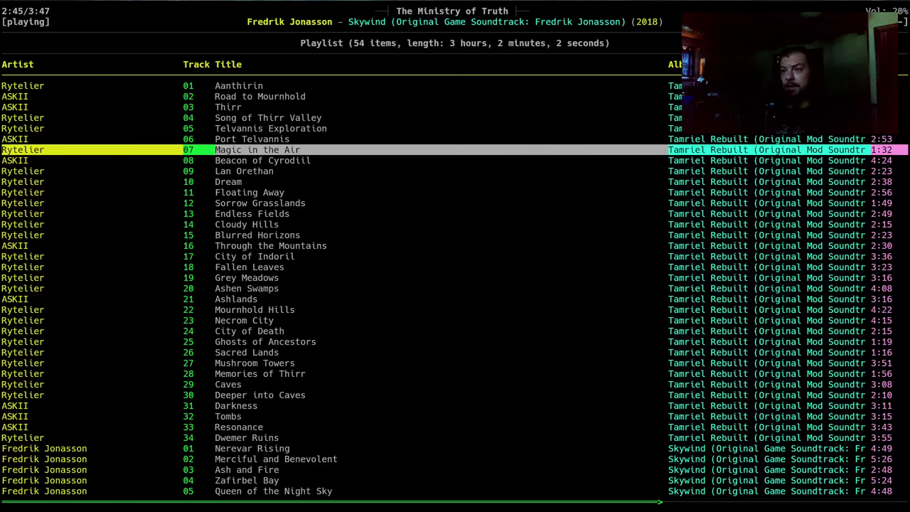
key("Down")
key("Down")
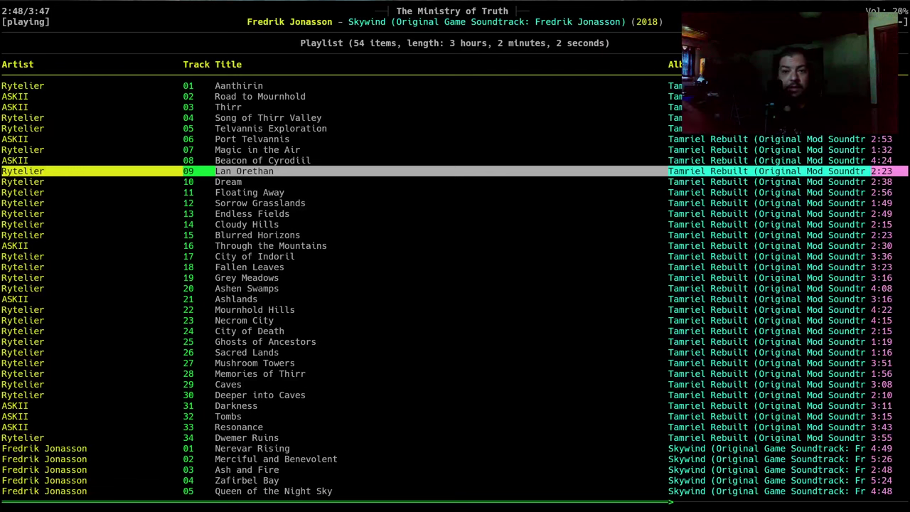
key("Escape")
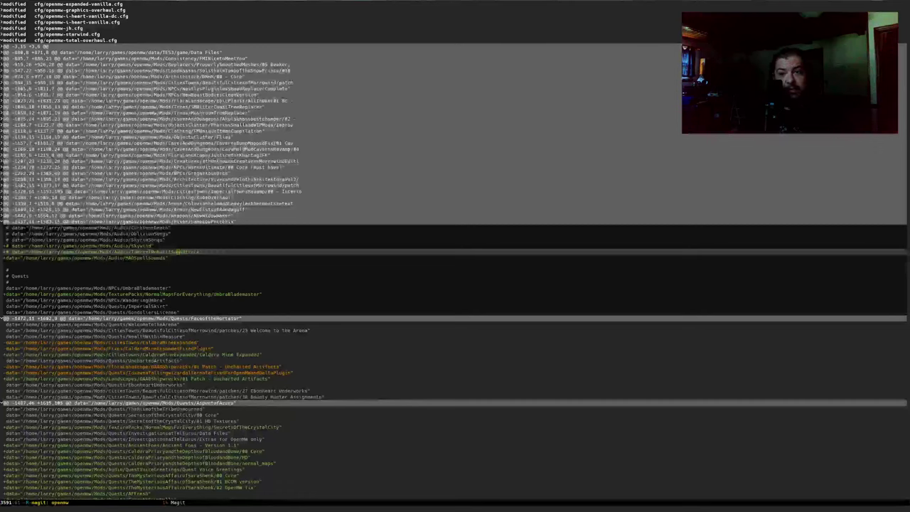
Step: Find the MAOSpellSounds entry above # Quests in the config diff, then bring up issue #221
key("super+2")
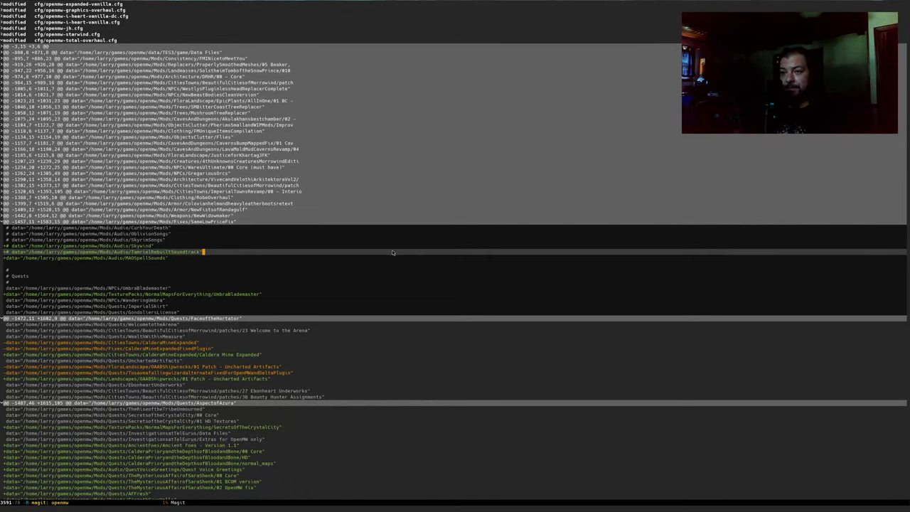
left_click(308, 278)
key("Up")
key("Up")
key("Up")
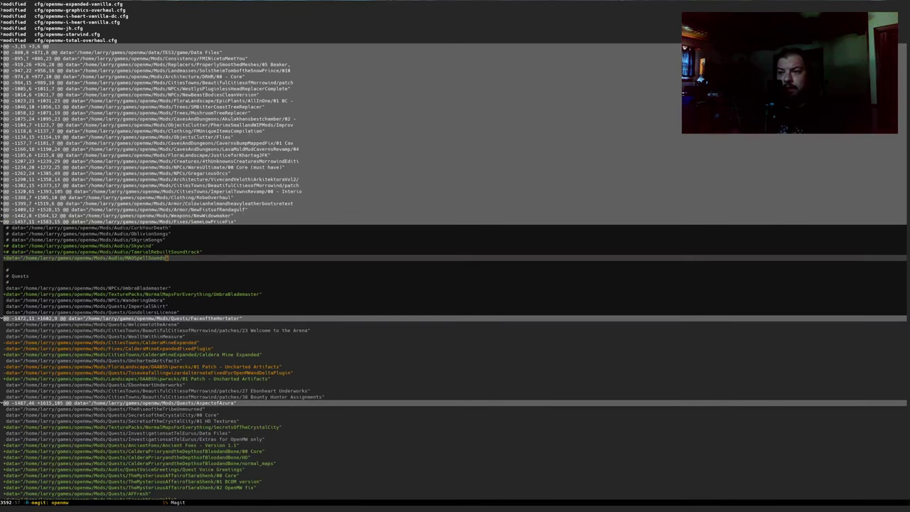
key("alt+Tab")
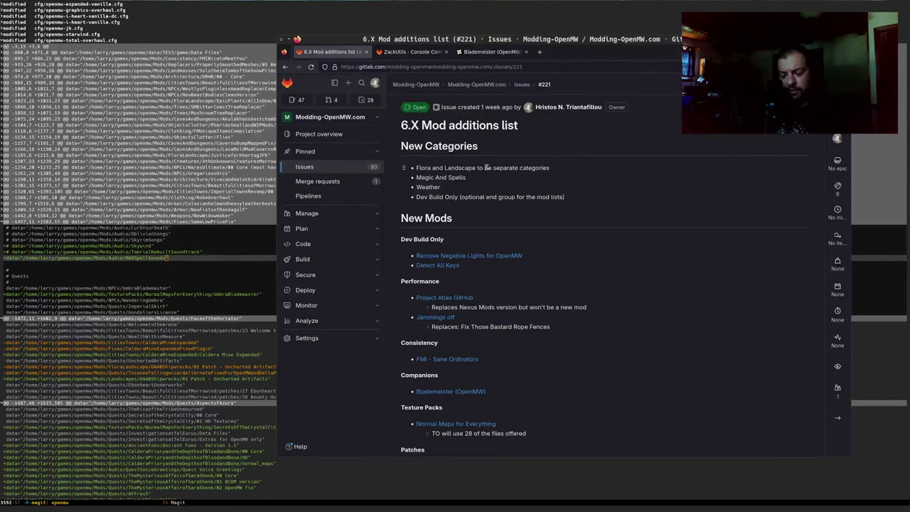
Step: Search 'mao spell sounds nexus mods' in a new tab and open the Nexus Mods result
key("ctrl+t")
type("mao")
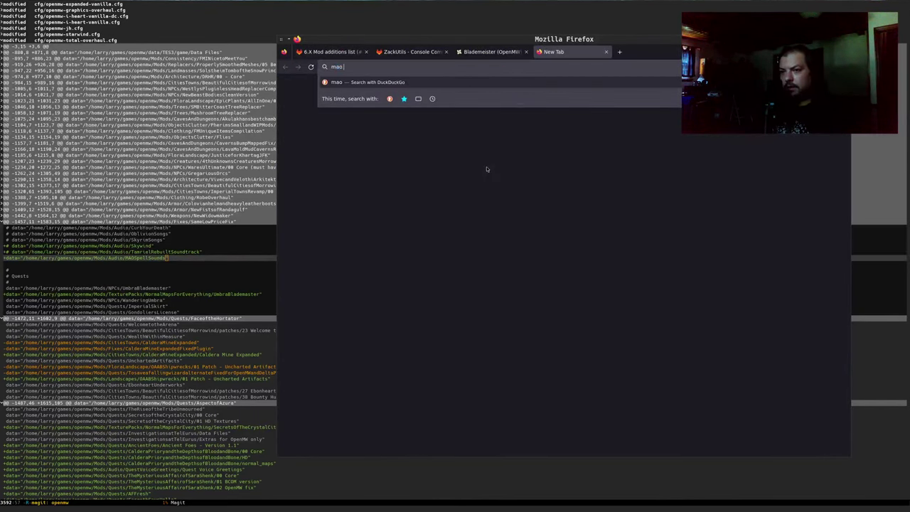
type(" spell sounds")
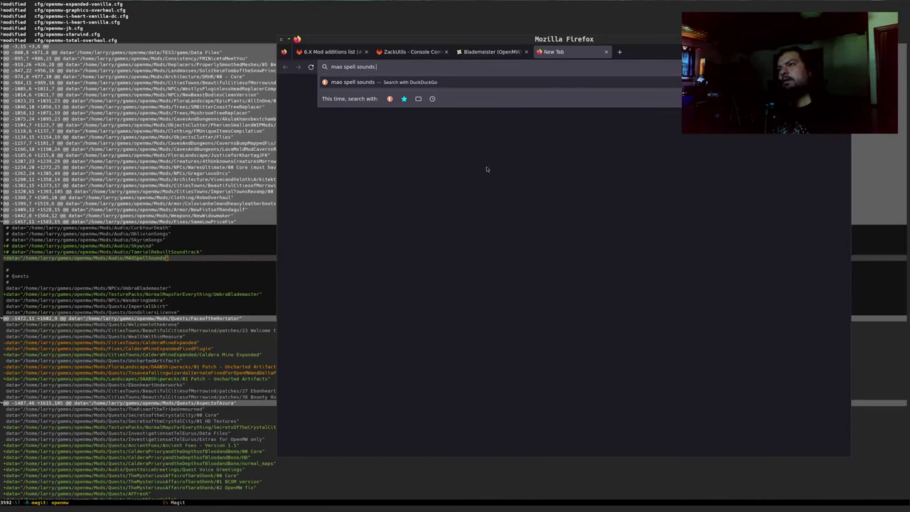
type(" nexus mods")
key("Return")
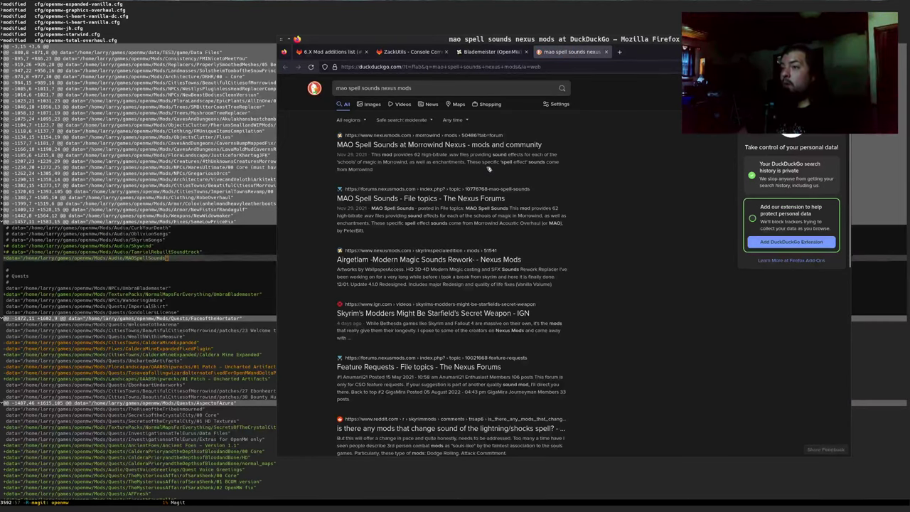
left_click(440, 146)
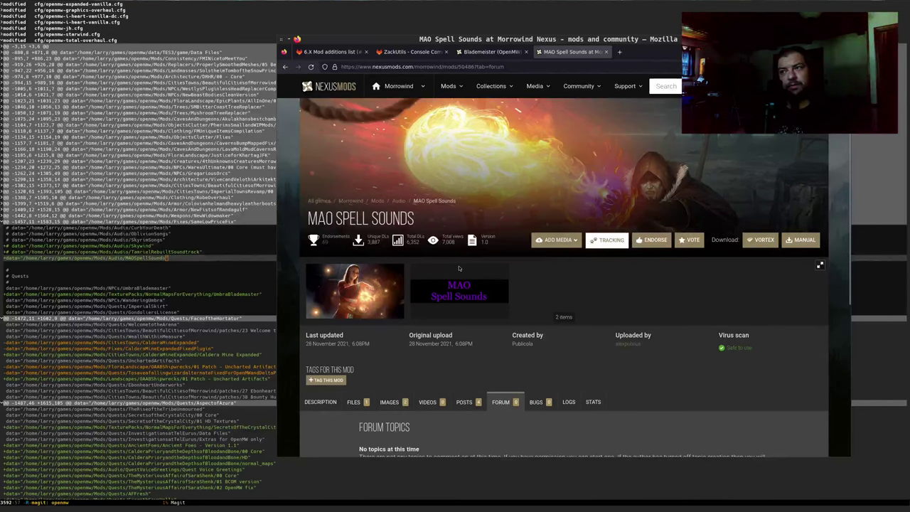
Step: Read the MAO Spell Sounds description, highlighting its sound source credit
scroll(459, 268, "down", 3)
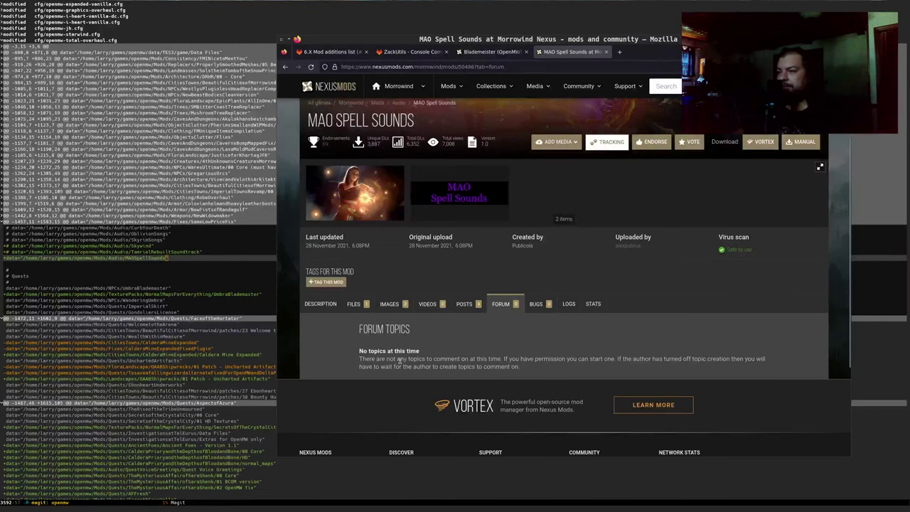
left_click(320, 305)
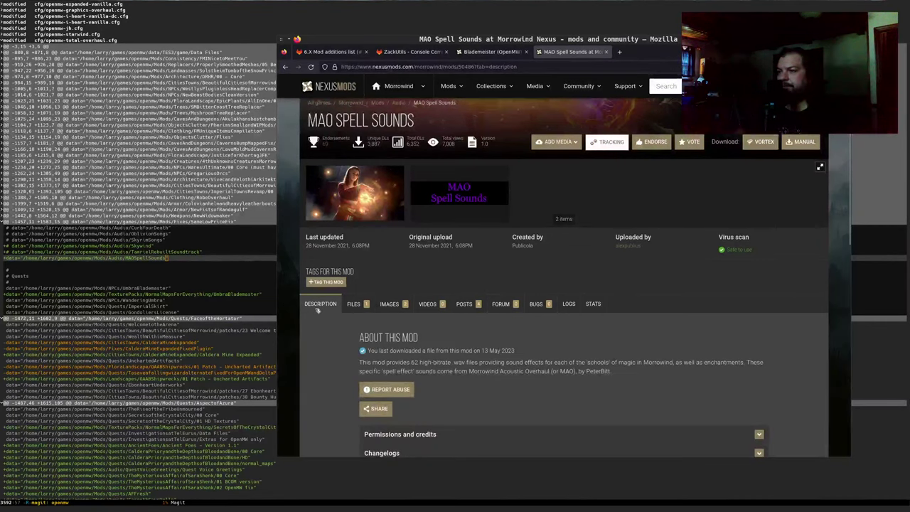
left_click_drag(421, 313, 477, 314)
left_click(521, 328)
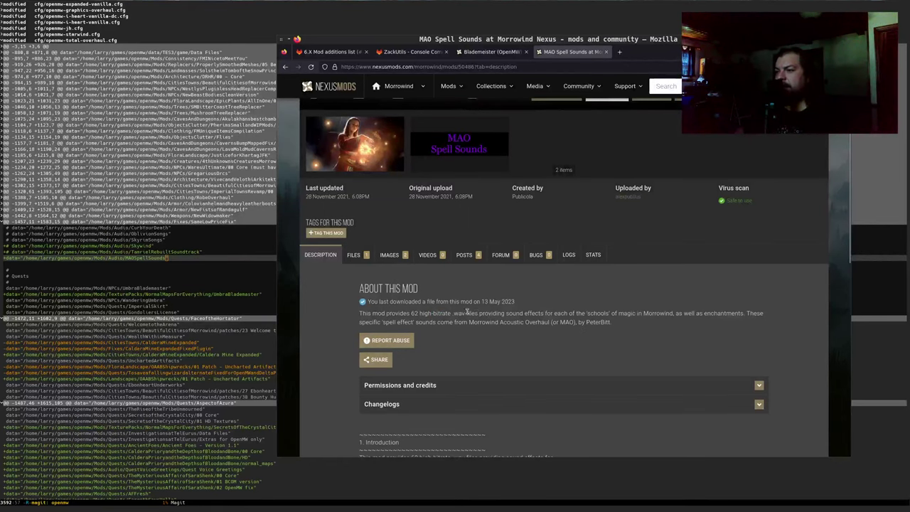
left_click_drag(485, 321, 524, 322)
left_click(522, 322)
scroll(509, 301, "up", 2)
scroll(350, 346, "down", 3)
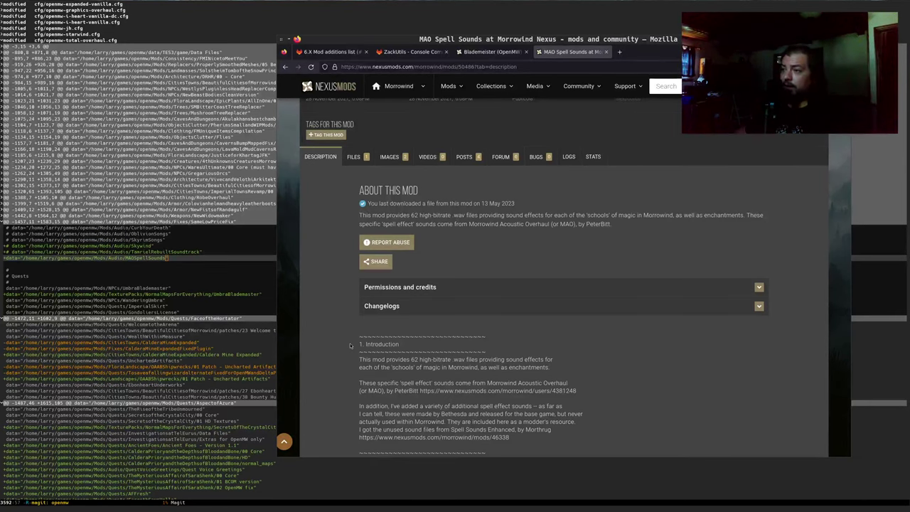
scroll(350, 346, "up", 3)
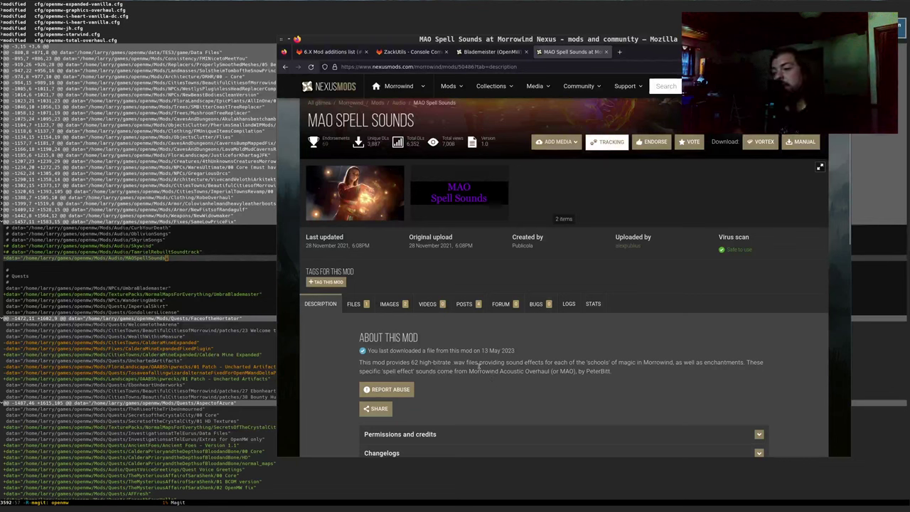
Step: Select the Morrowind Acoustic Overhaul credit and MAO SPELL SOUNDS title, then return to issue #221
left_click_drag(486, 371, 538, 379)
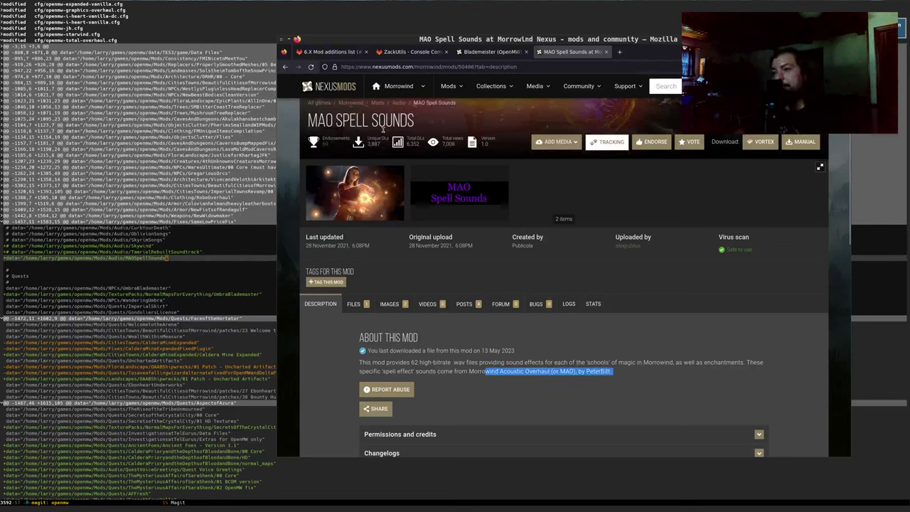
left_click_drag(307, 119, 415, 122)
left_click(340, 53)
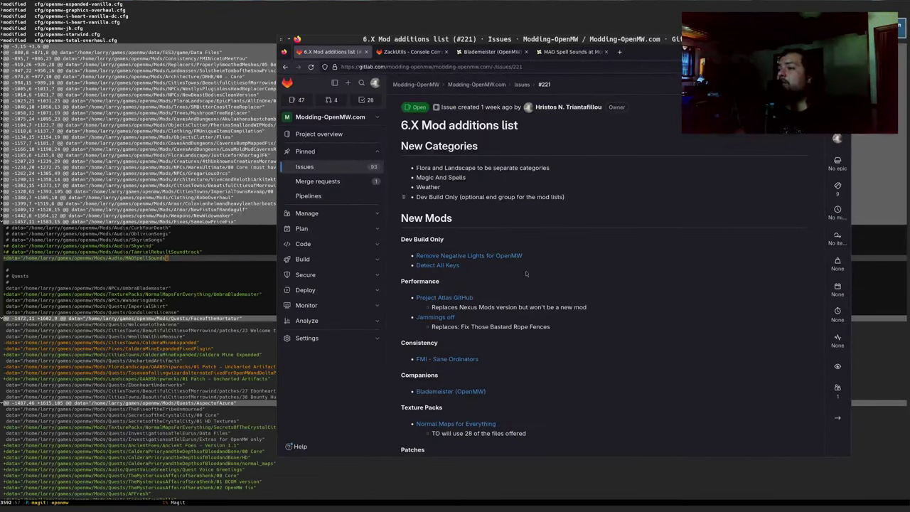
Step: Edit issue #221's description and insert an **Audio** heading above the Weather heading
scroll(574, 293, "down", 10)
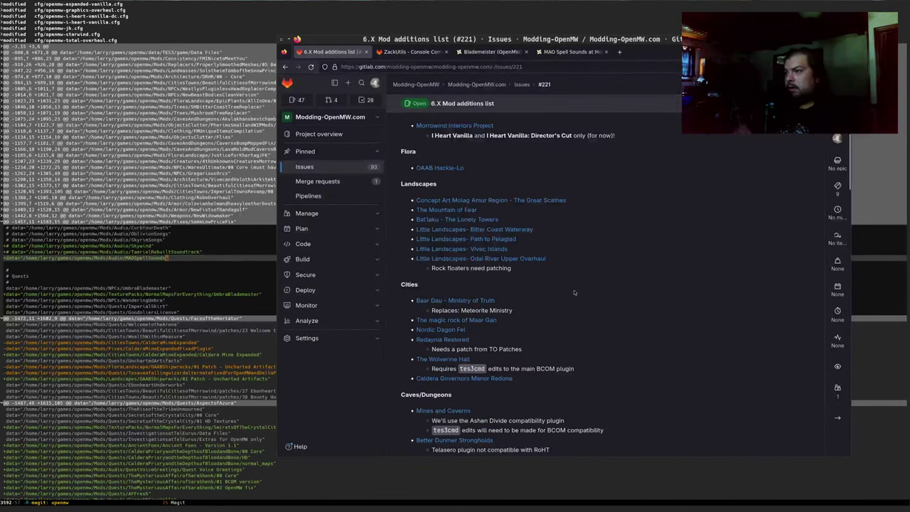
scroll(574, 292, "up", 10)
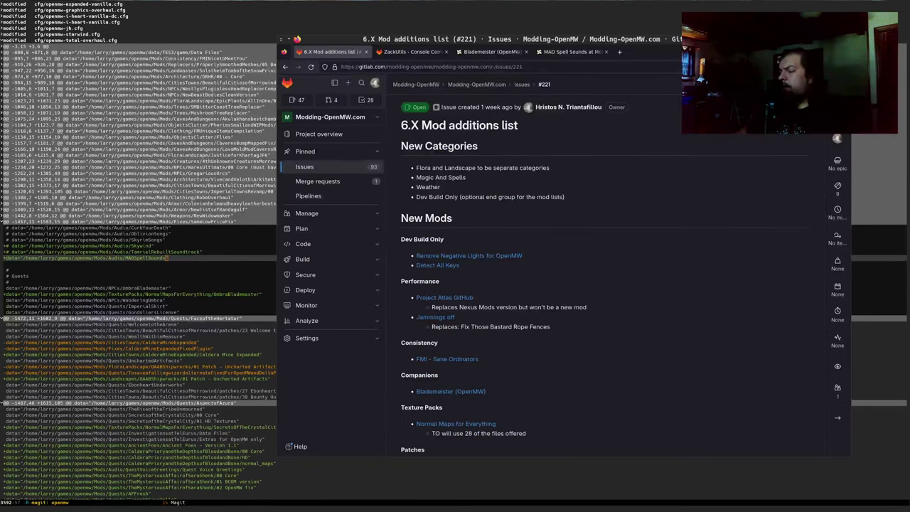
key("e")
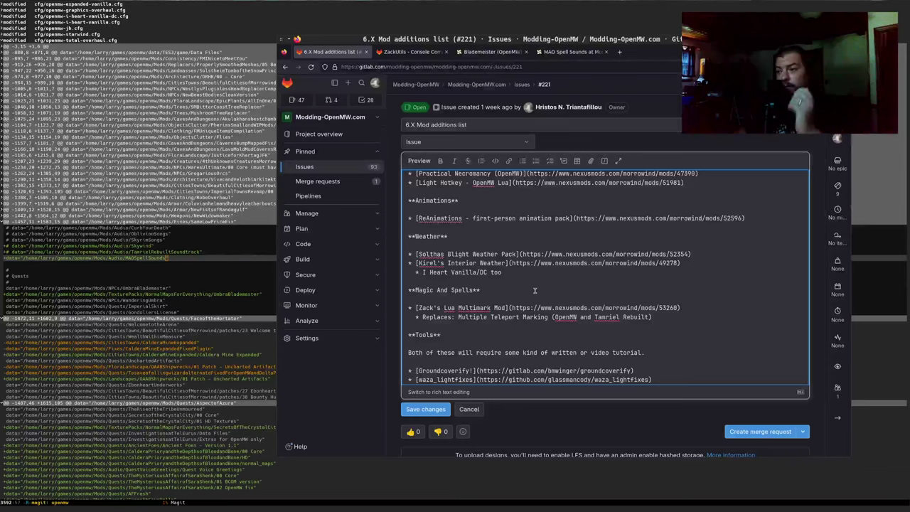
scroll(535, 290, "down", 1)
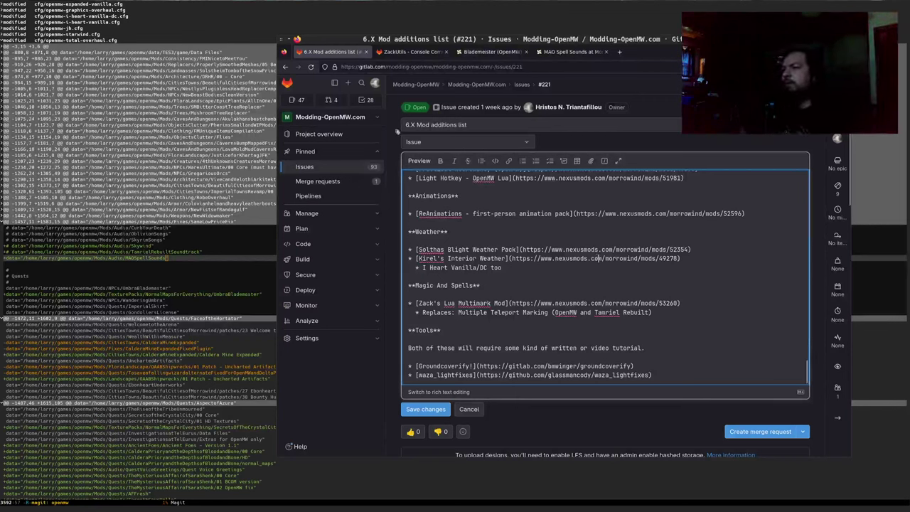
left_click(482, 233)
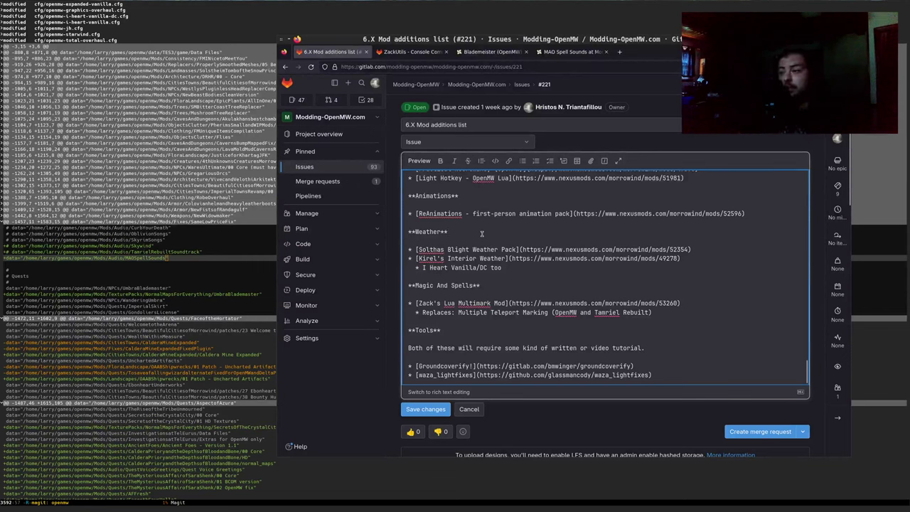
key("Return")
key("Return")
key("Up")
key("ctrl+v")
key("ctrl+z")
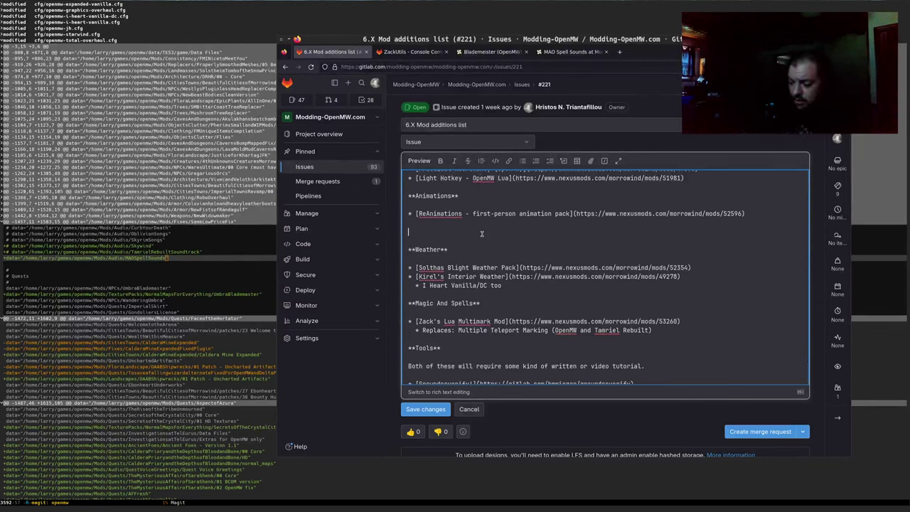
type("**Audio**")
key("Return")
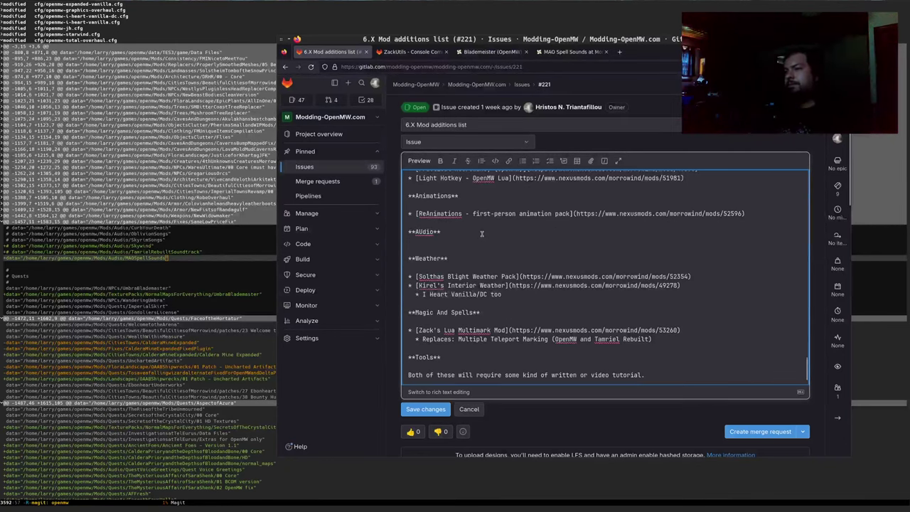
key("Return")
key("Up")
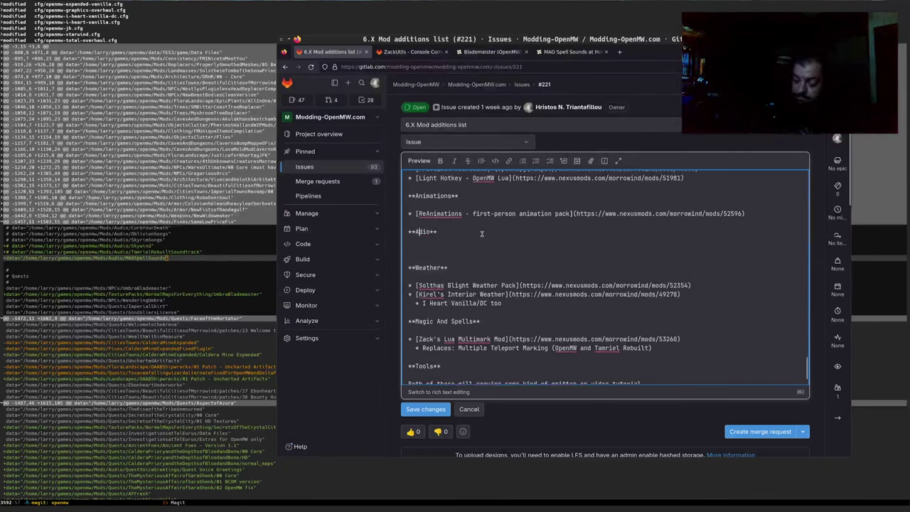
Step: Add a '* [MAO Spell Sounds]' link to its Nexus Mods page under Audio, then save
type("* [MAO Spell Sounds](")
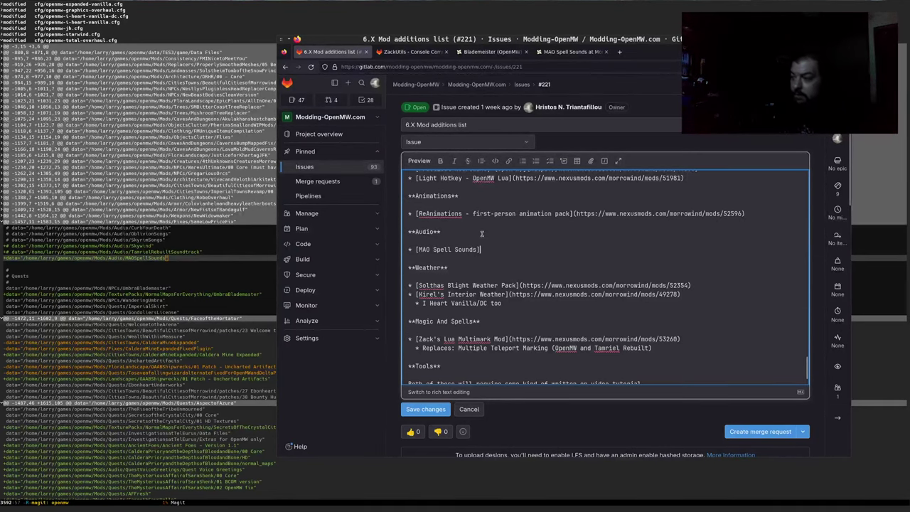
left_click(548, 52)
left_click(524, 66)
key("ctrl+c")
left_click(335, 52)
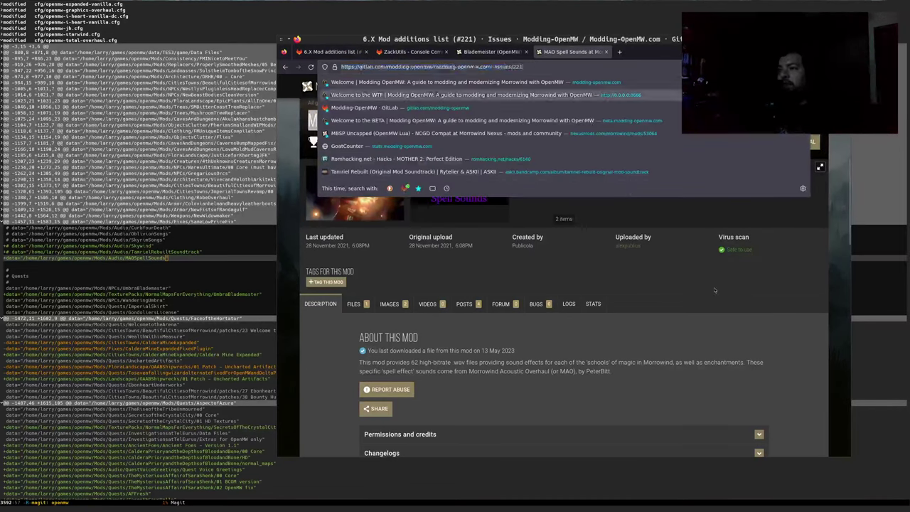
type("](")
key("ctrl+v")
type(")")
key("Left")
key("ctrl+shift+Left")
key("ctrl+shift+Left")
key("ctrl+shift+Left")
key("ctrl+shift+Left")
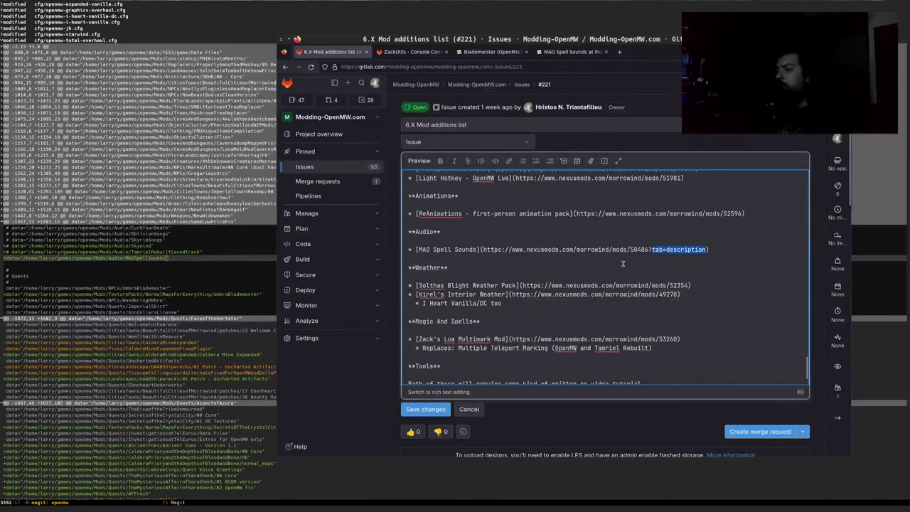
key("BackSpace")
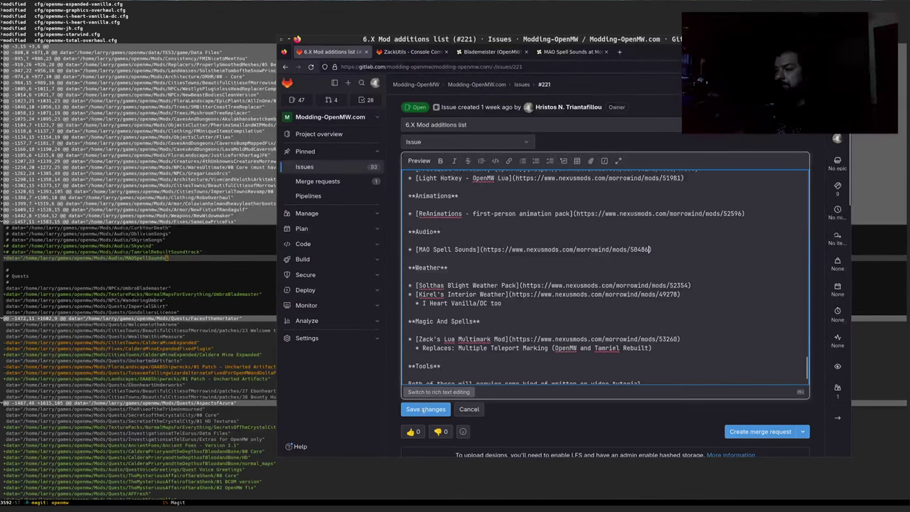
left_click(430, 408)
left_click(220, 391)
Step: In 2023.org, check off the 6.X mod issue roundup and beta website deploy items, then fold Sunday 25
key("ctrl+x")
key("b")
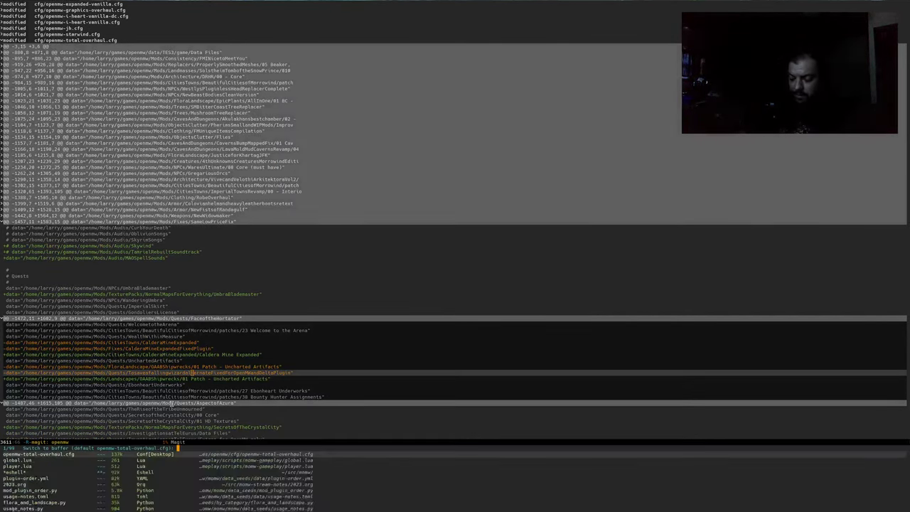
key("Return")
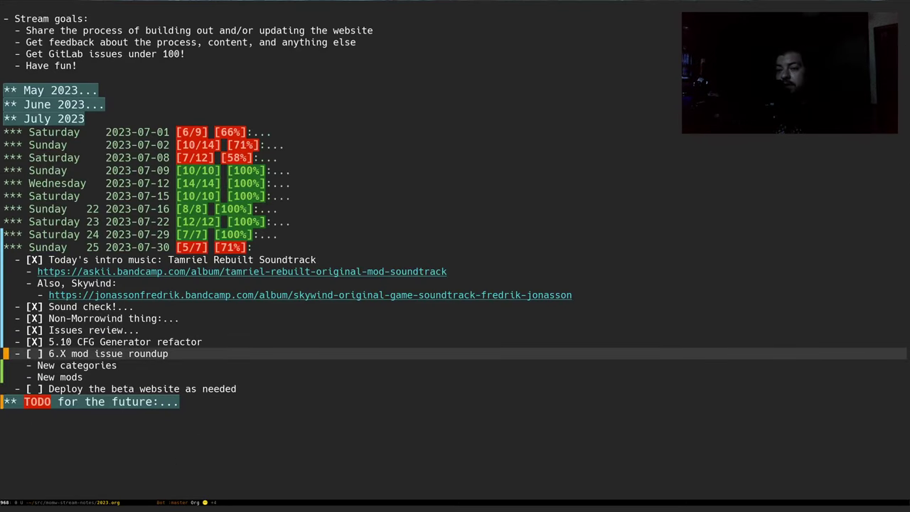
key("ctrl+c")
key("ctrl+c")
key("Tab")
key("Down")
key("ctrl+c")
key("ctrl+c")
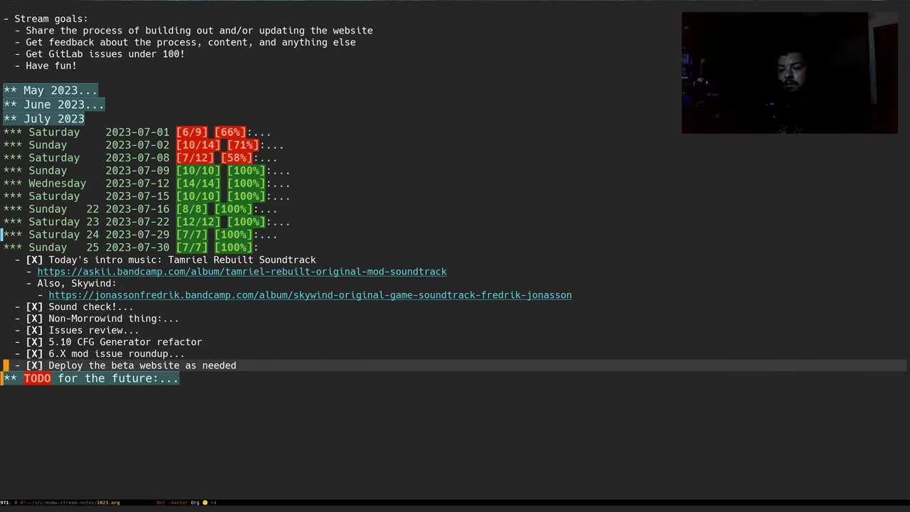
key("Up")
key("Up")
key("Up")
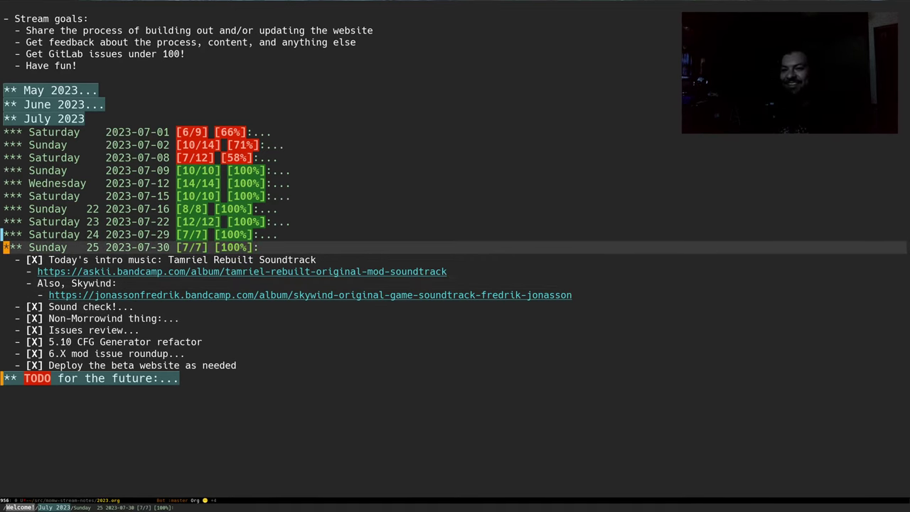
key("Tab")
key("alt+Tab")
key("alt+Tab")
key("alt+Tab")
key("alt+Tab")
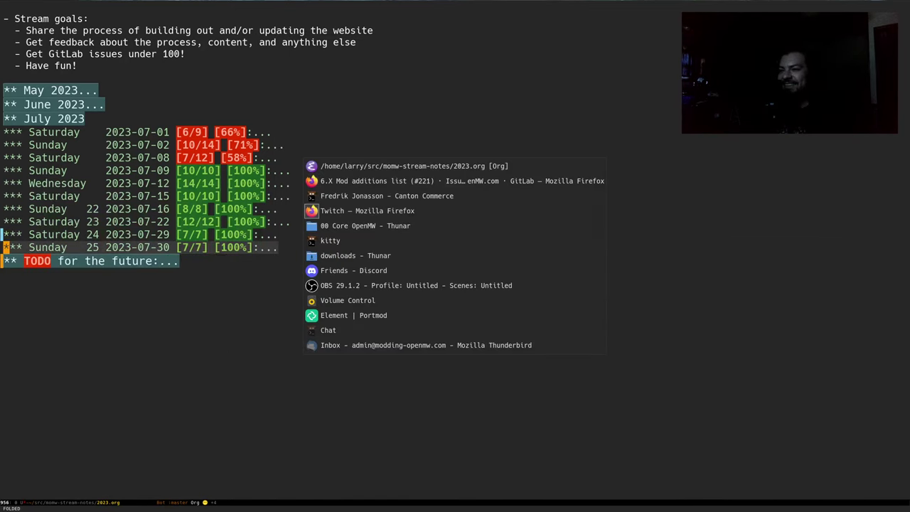
key("alt+Tab")
key("alt+Tab")
key("alt+Tab")
key("alt+Tab")
key("alt+Tab")
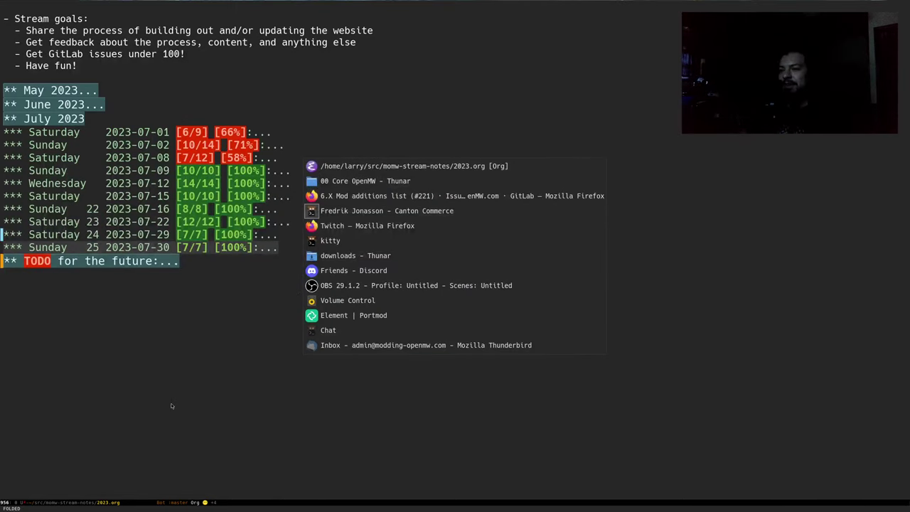
Step: Run 'SKIPTESTS=t make django HOSTS=momw_beta' and confirm the GPG passphrase, then return to the notes
type("S")
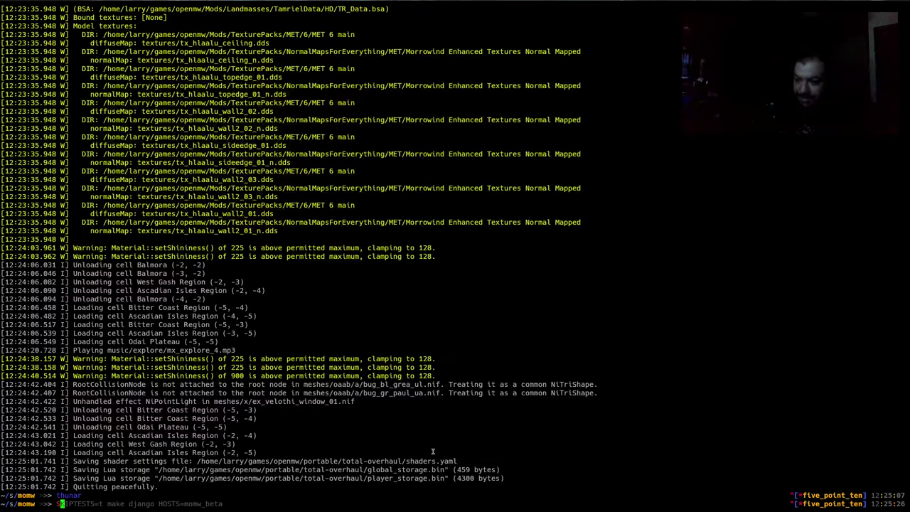
key("Right")
key("Return")
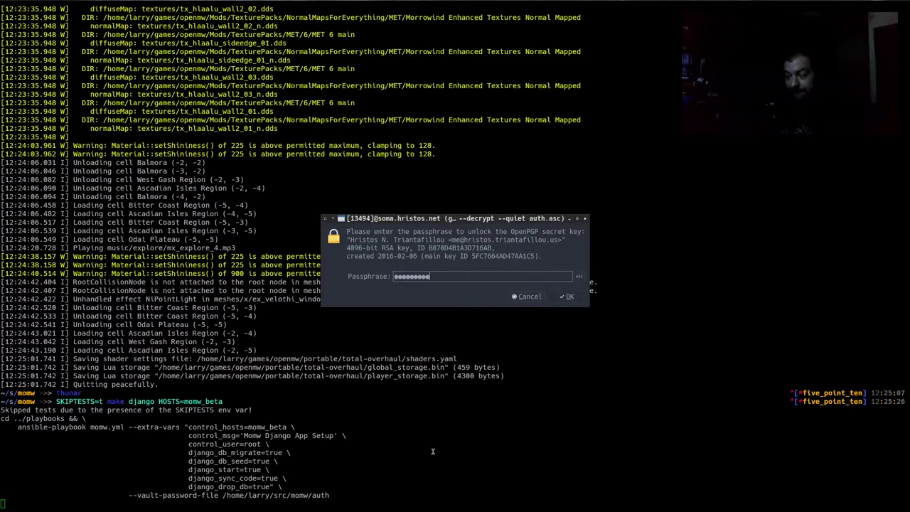
key("Return")
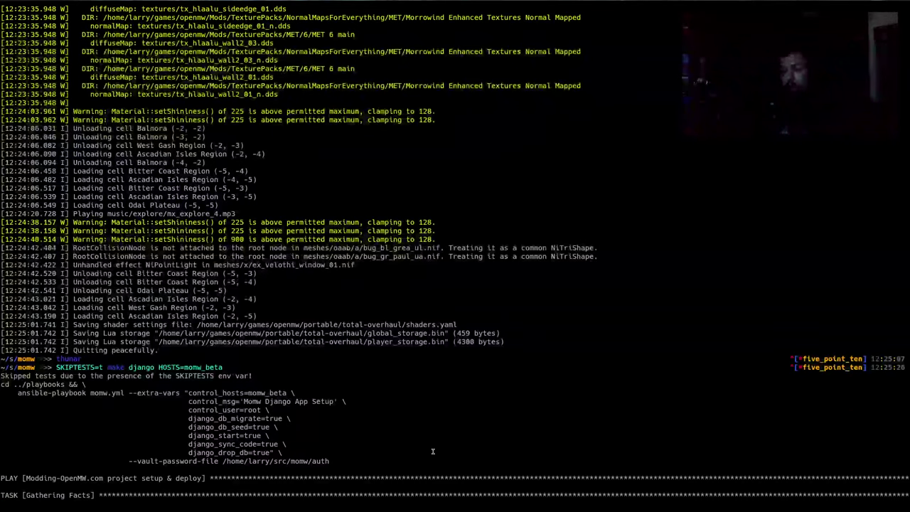
key("alt+Tab")
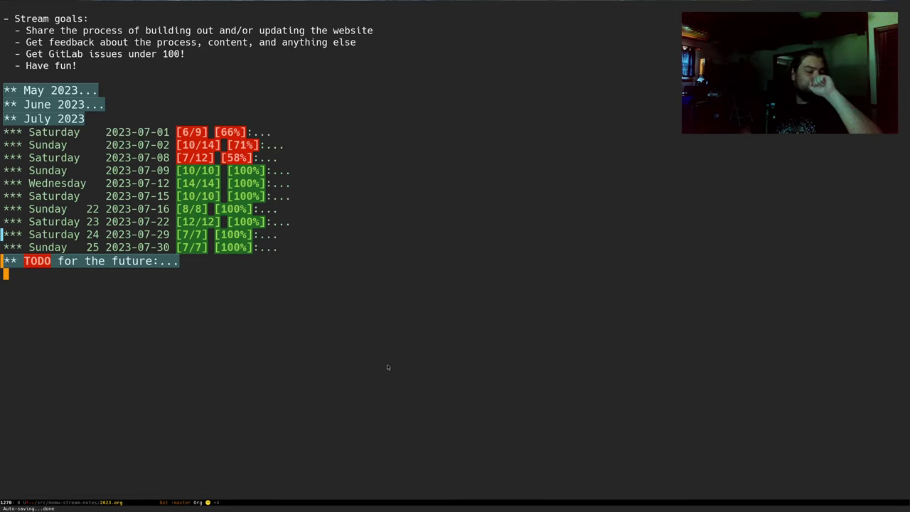
key("k")
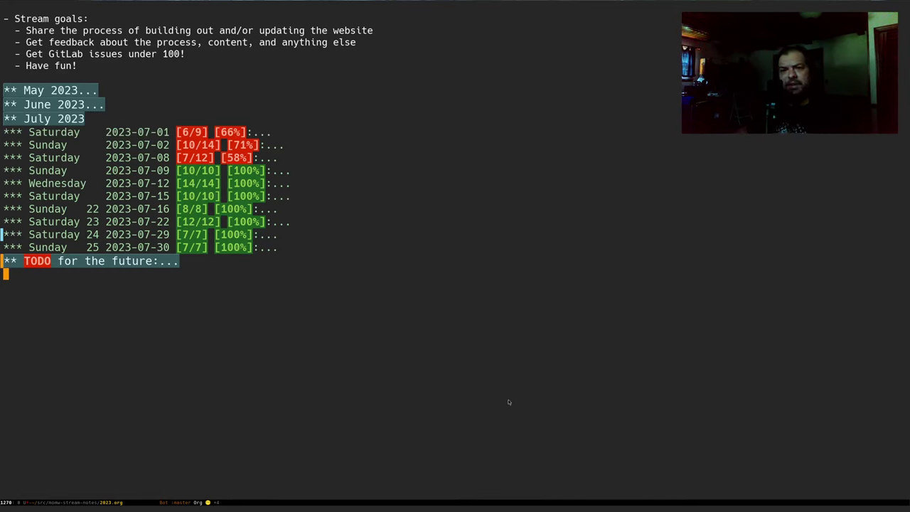